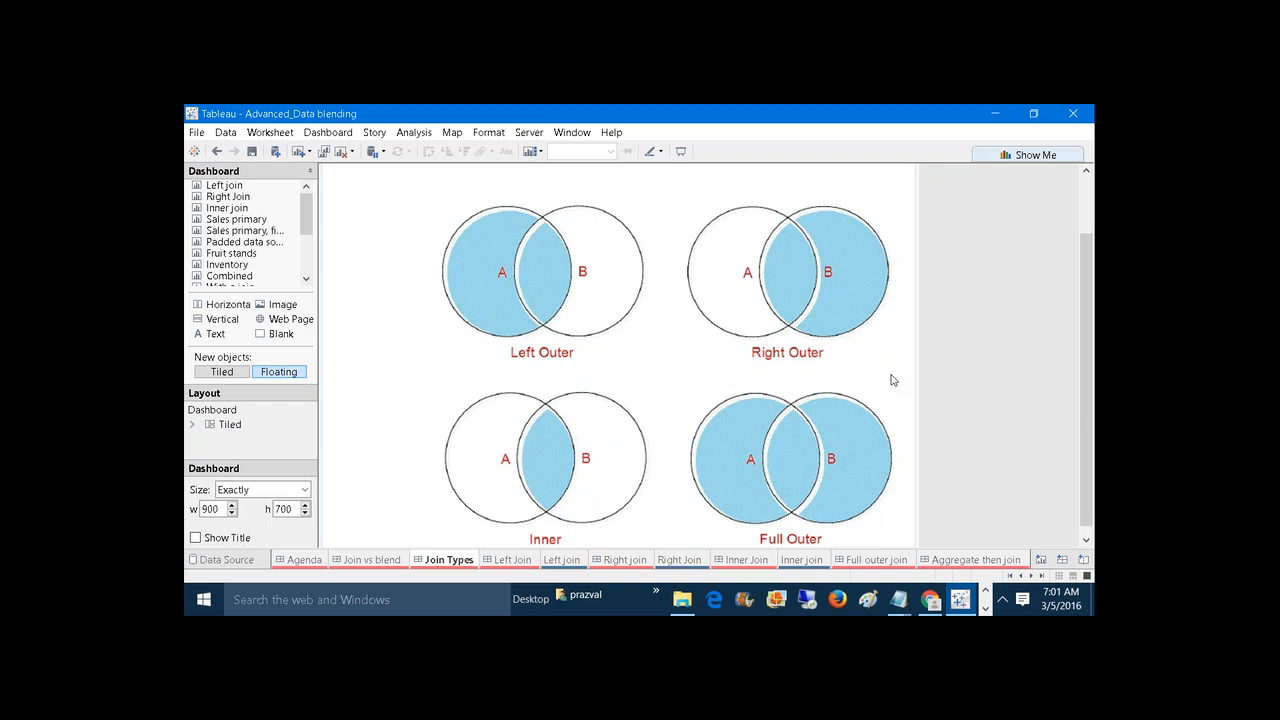
Open the Left join worksheet and compare the fields of the Appointments and Patient history data sources.
click(514, 560)
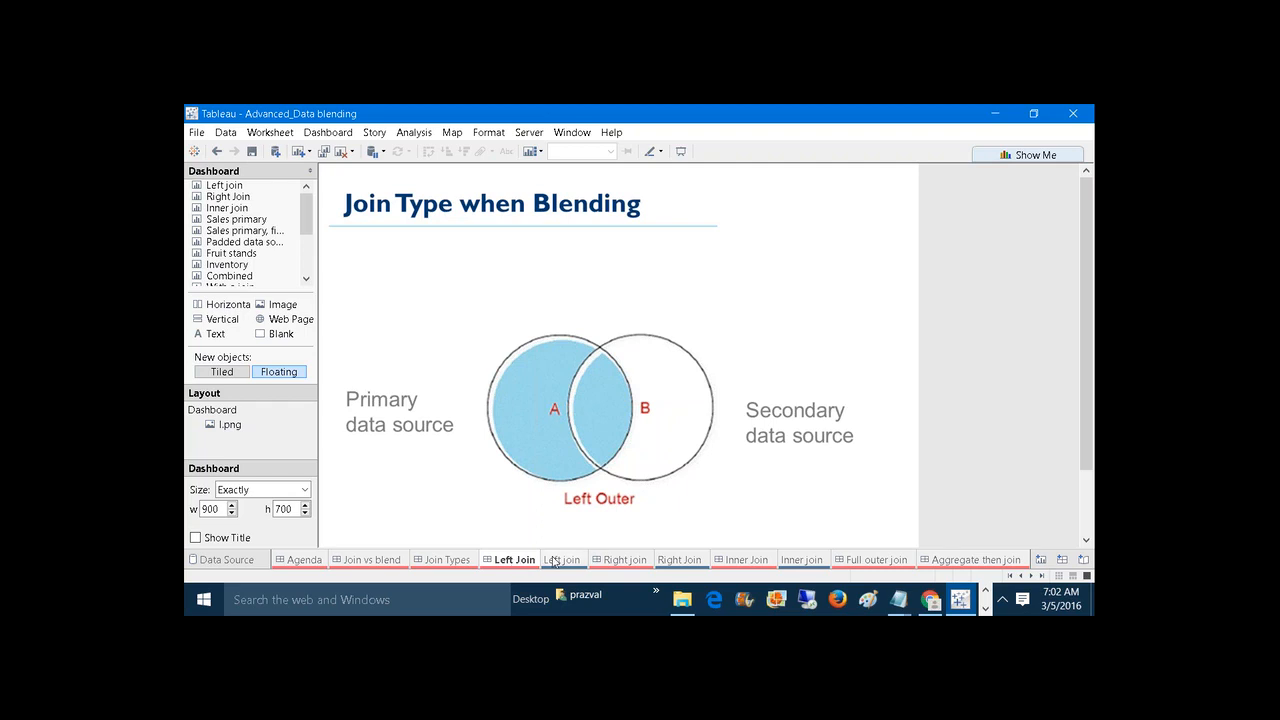
click(555, 562)
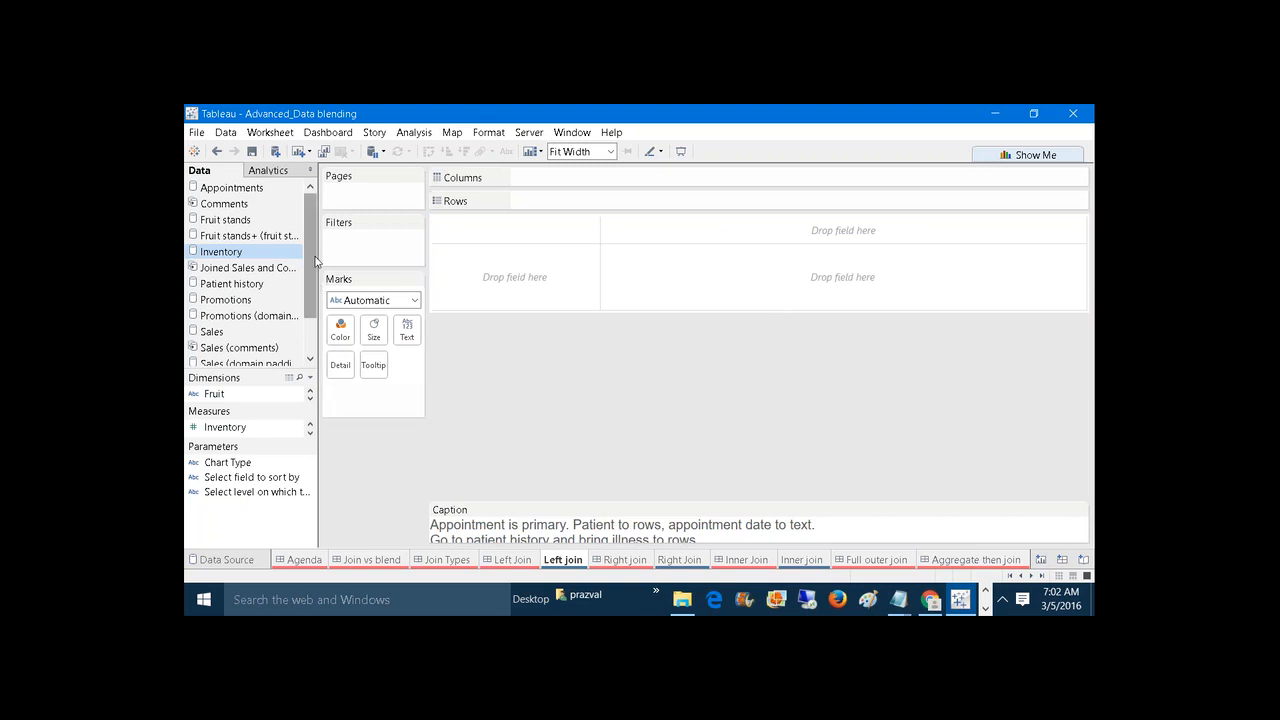
mouse_move(311, 252)
mouse_down()
mouse_move(312, 275)
mouse_move(313, 238)
mouse_up()
click(257, 190)
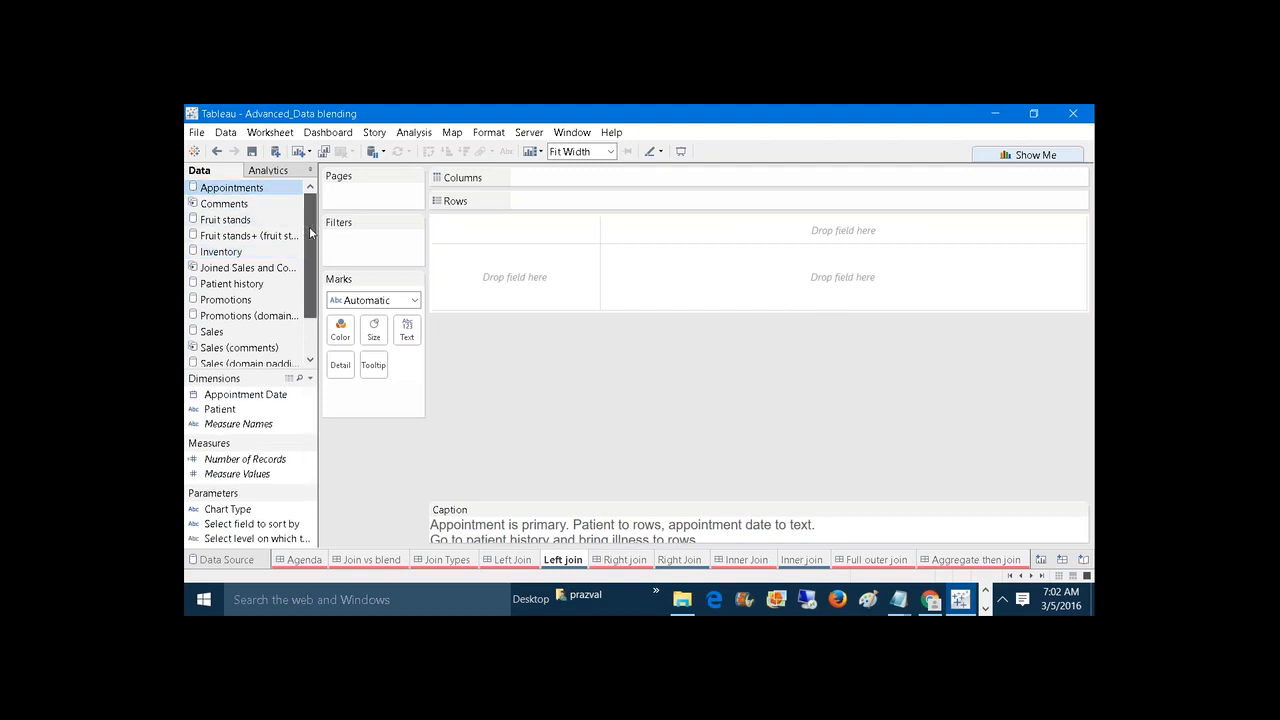
mouse_move(313, 229)
mouse_down()
mouse_move(316, 265)
mouse_move(316, 220)
mouse_up()
click(254, 284)
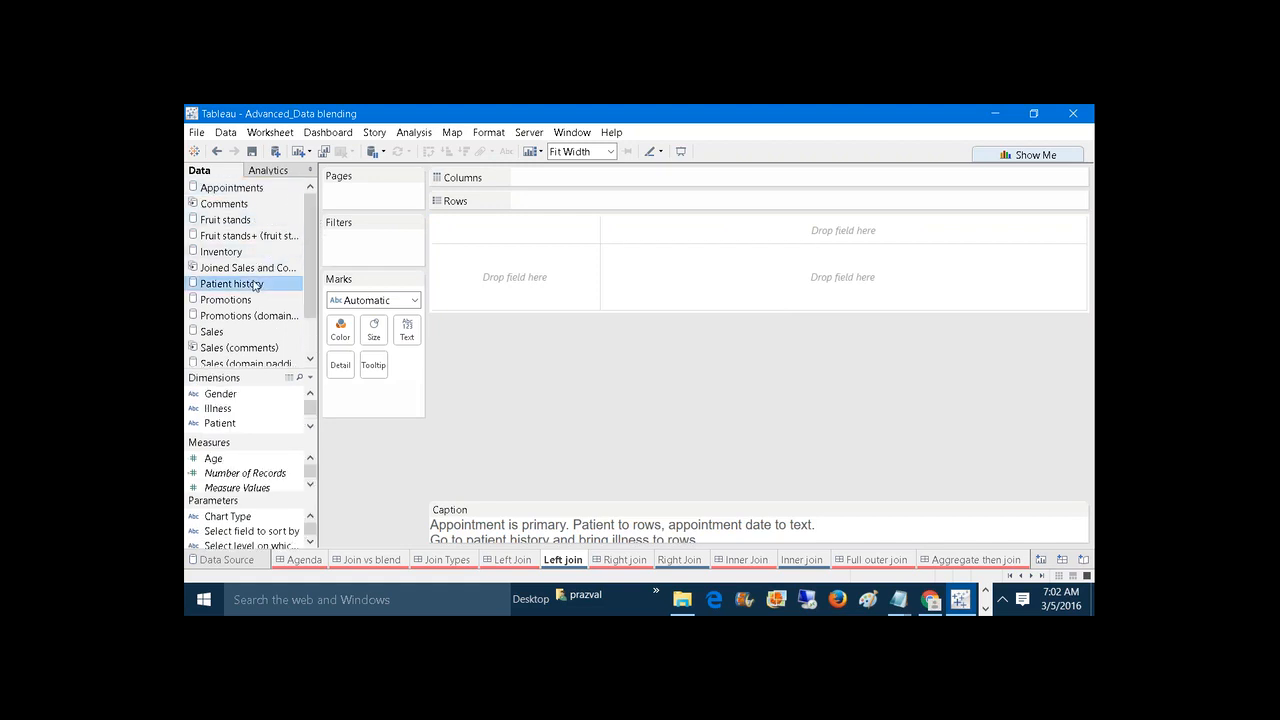
click(247, 192)
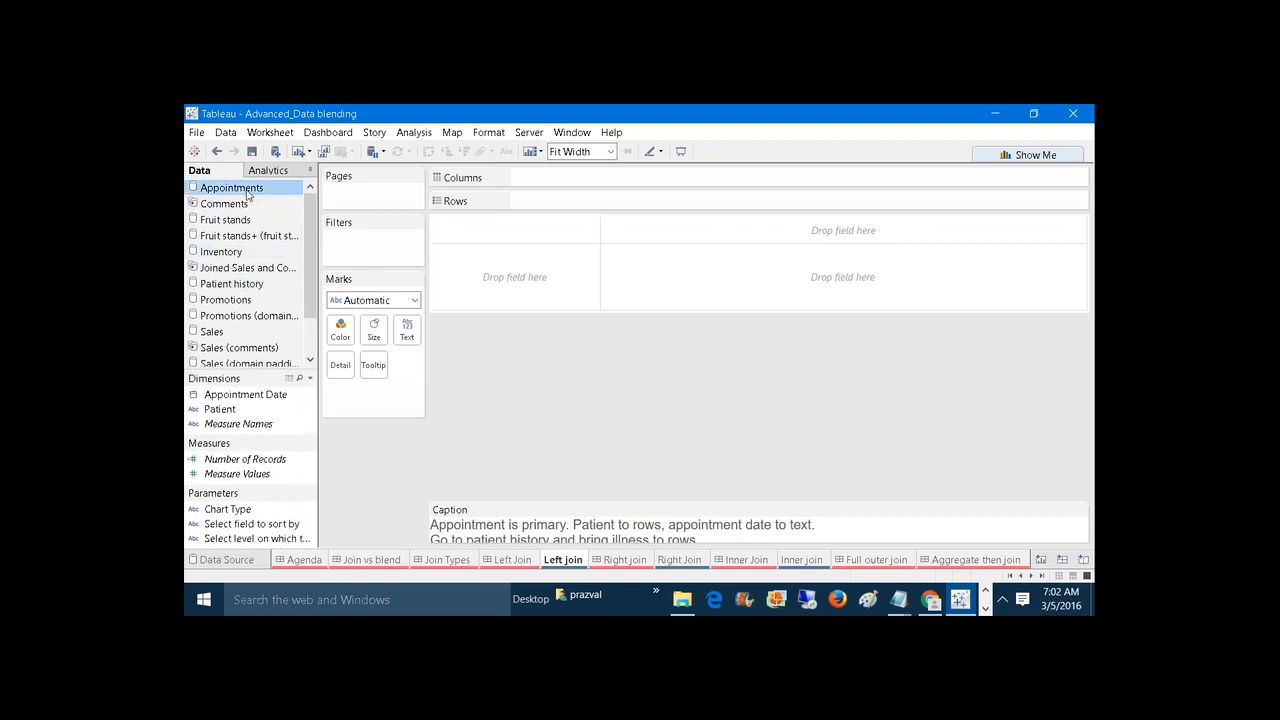
click(249, 284)
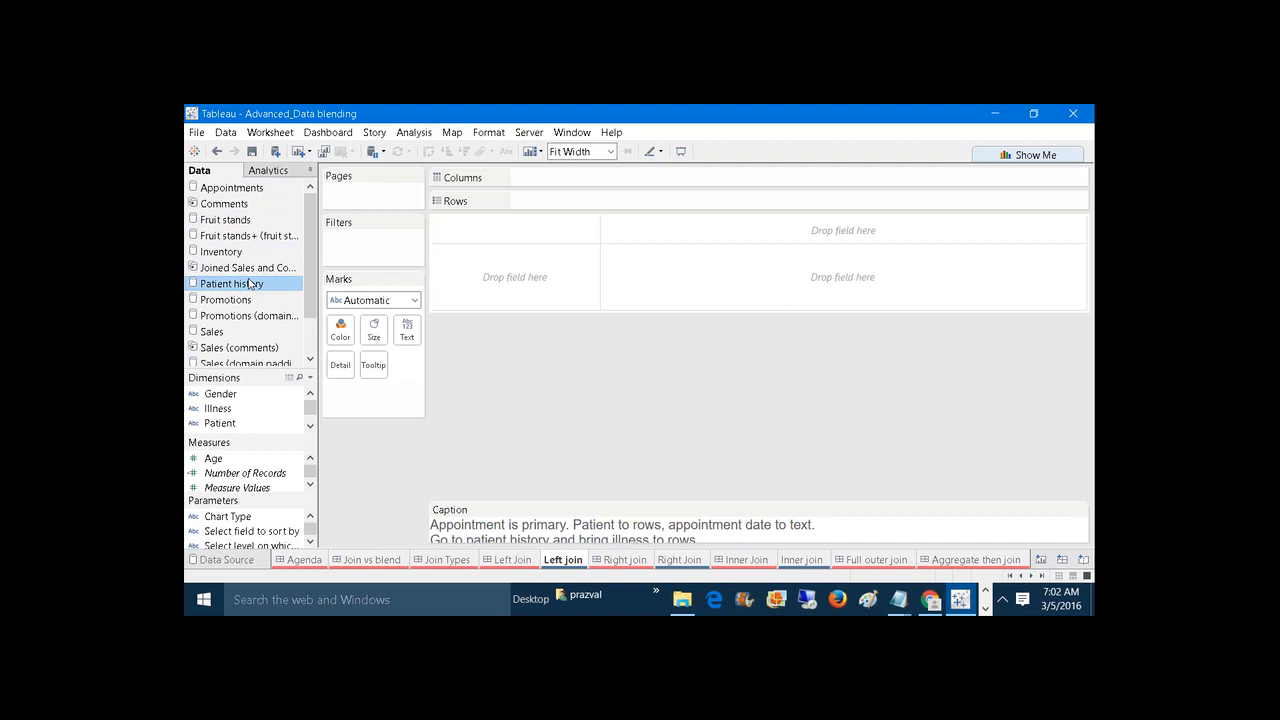
Open the Appointments data source for editing and examine its rows and the data of the Patient history sheet.
click(230, 192)
right_click(230, 193)
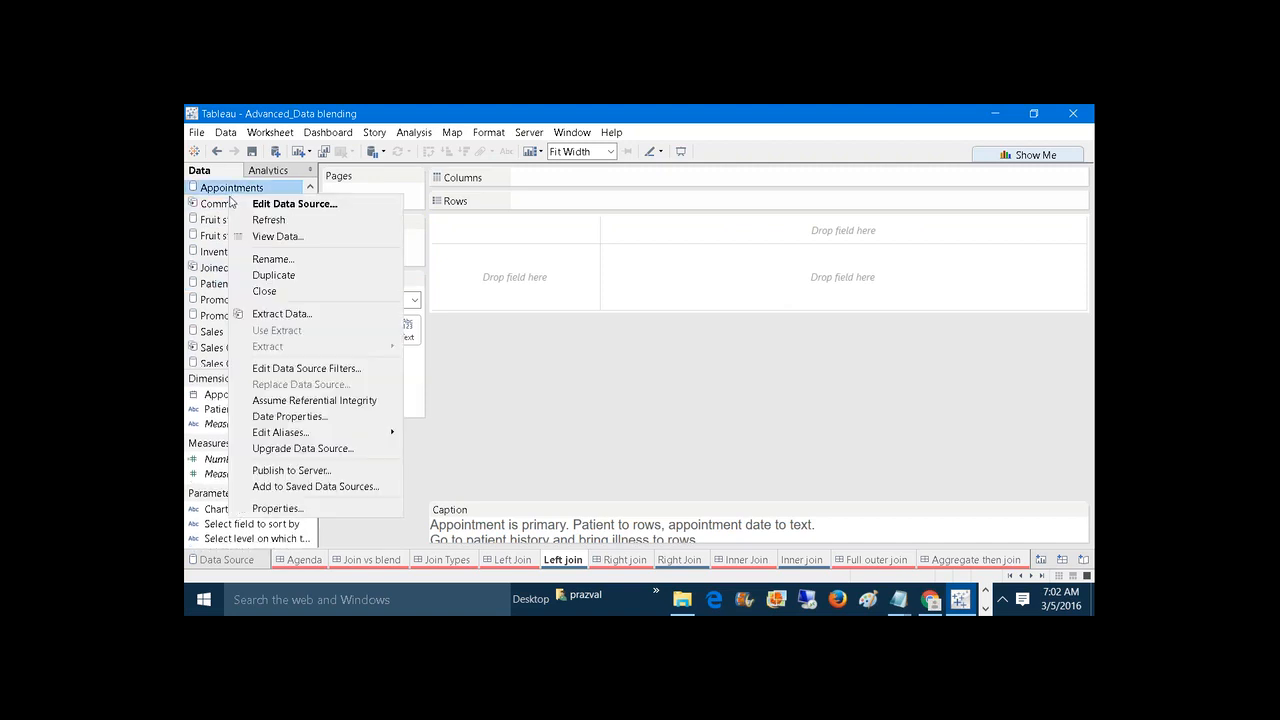
click(238, 207)
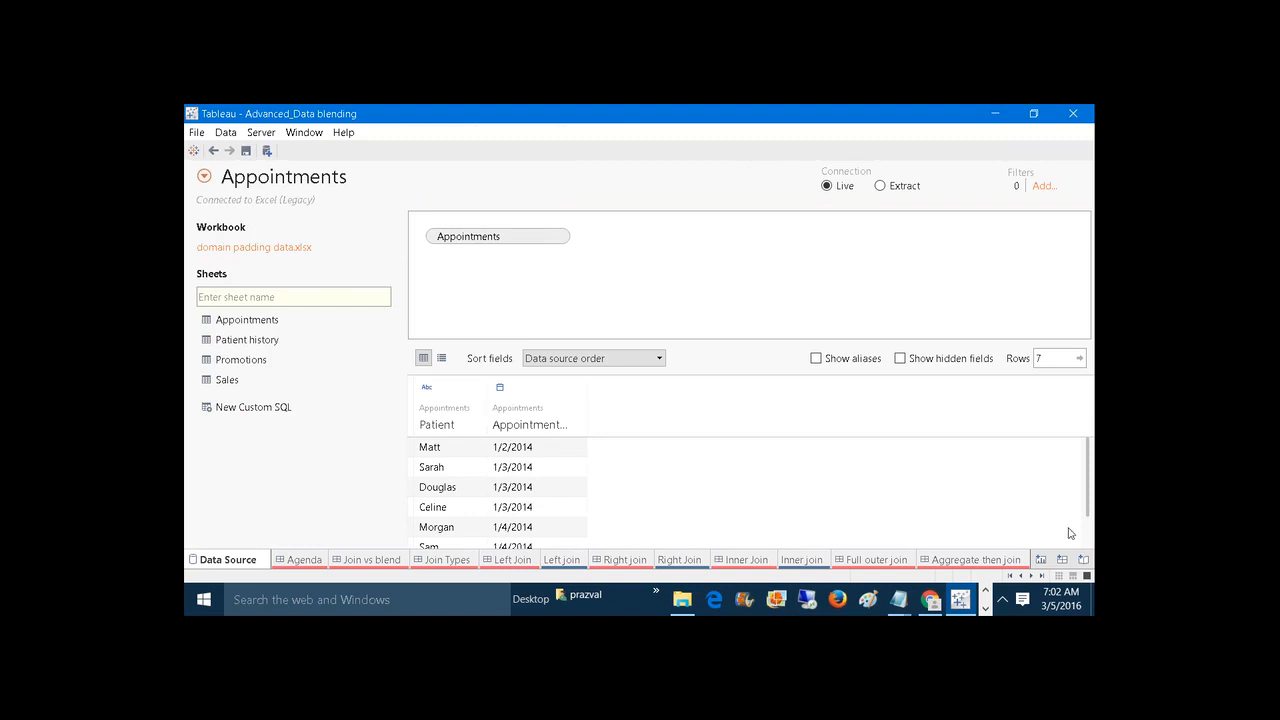
mouse_move(1093, 508)
mouse_down()
mouse_move(1094, 530)
mouse_move(1088, 489)
mouse_up()
mouse_move(381, 342)
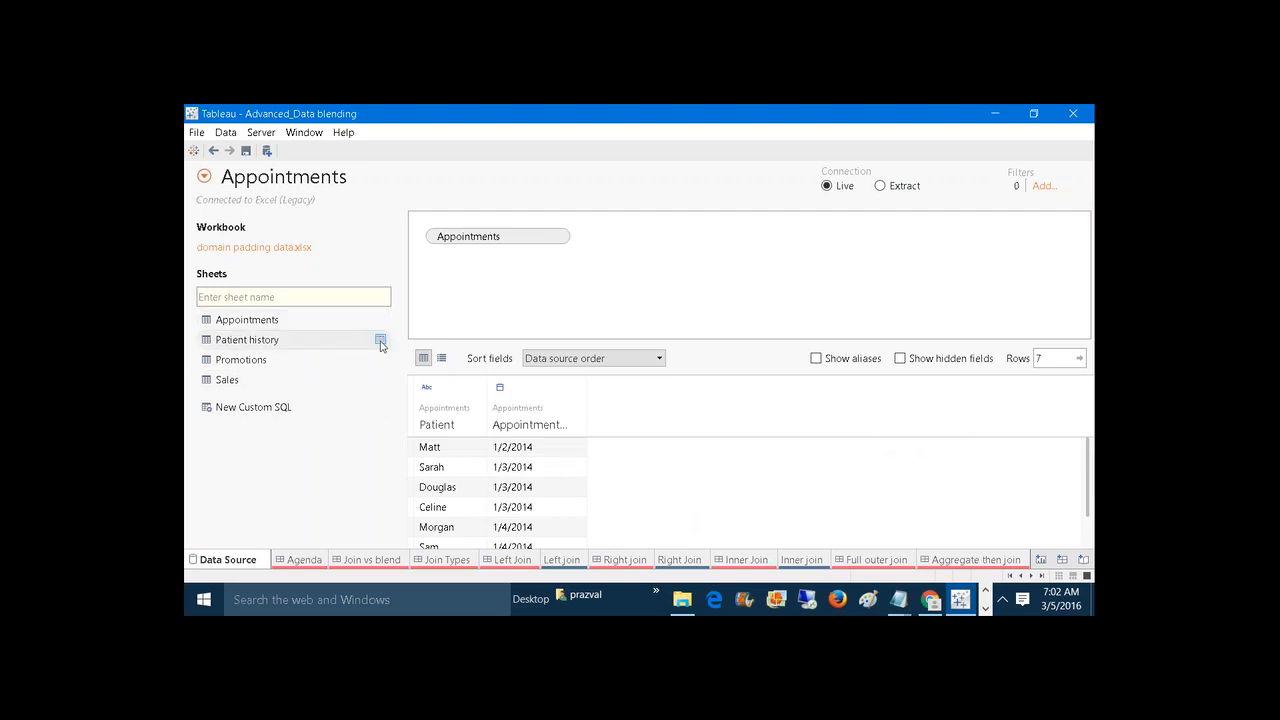
click(380, 342)
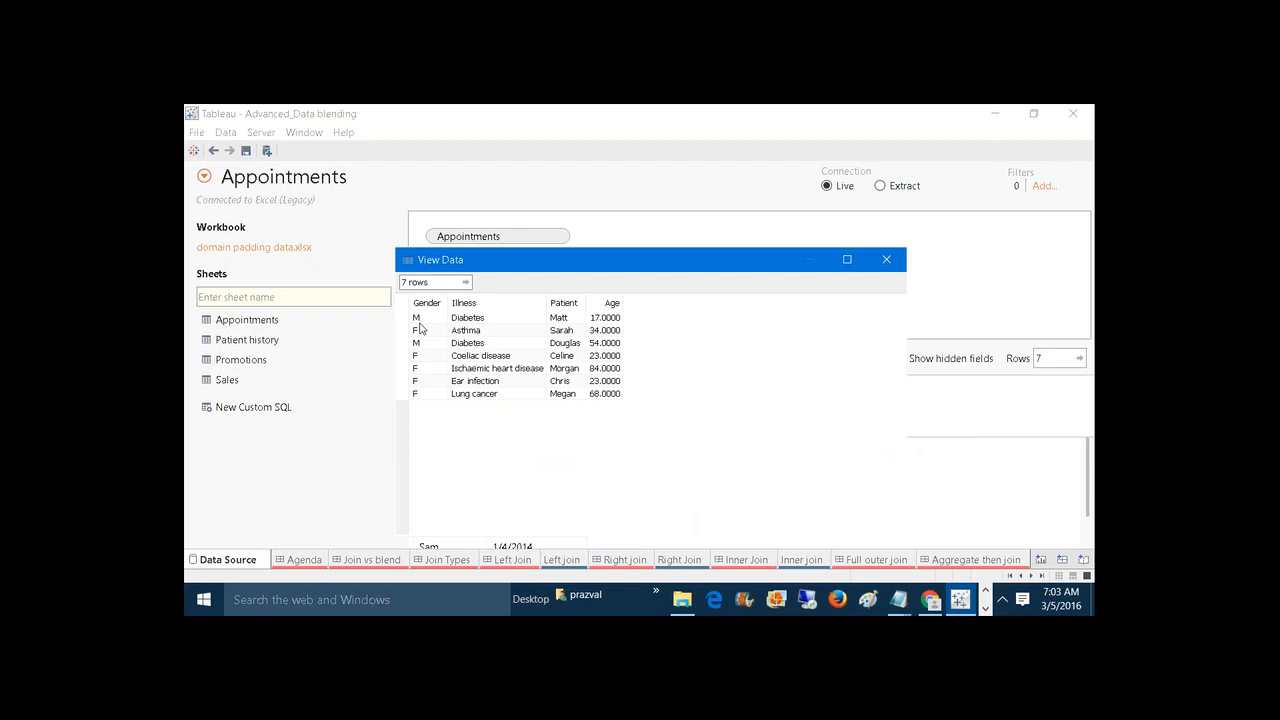
click(887, 260)
On the Left join worksheet, place Patient from Appointments on Rows and make the table rows taller.
click(553, 560)
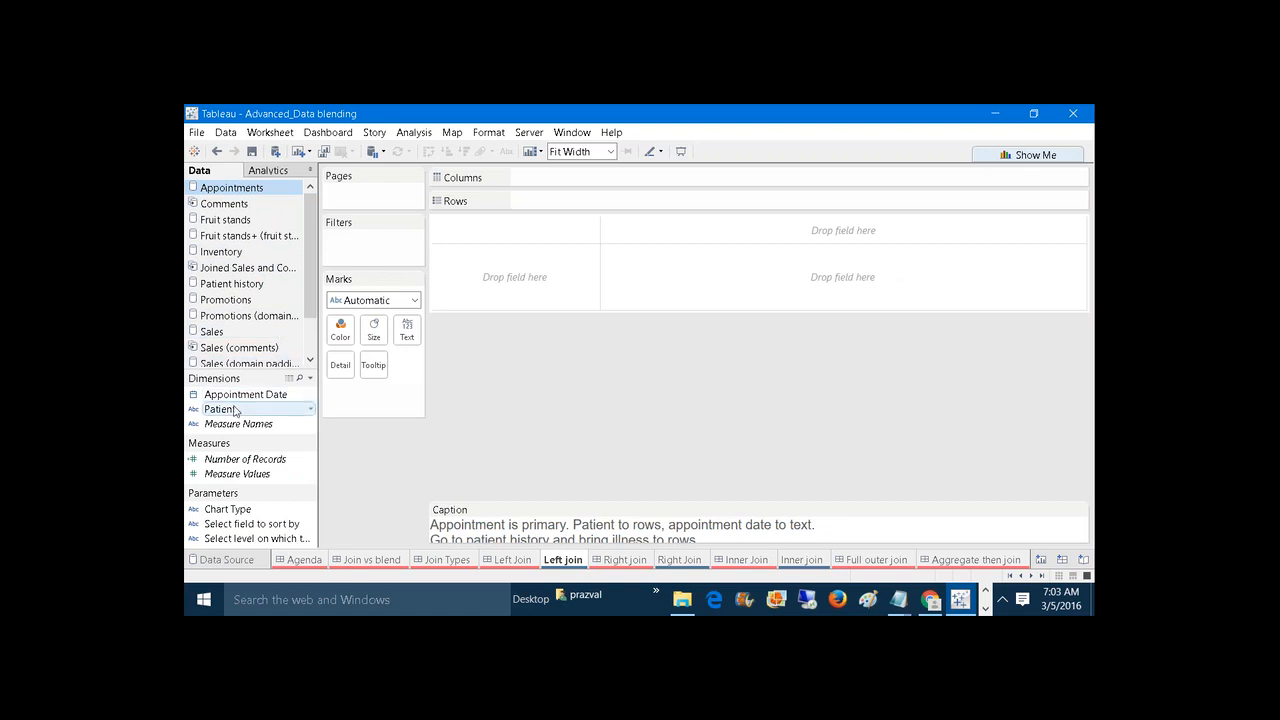
drag(225, 409, 685, 197)
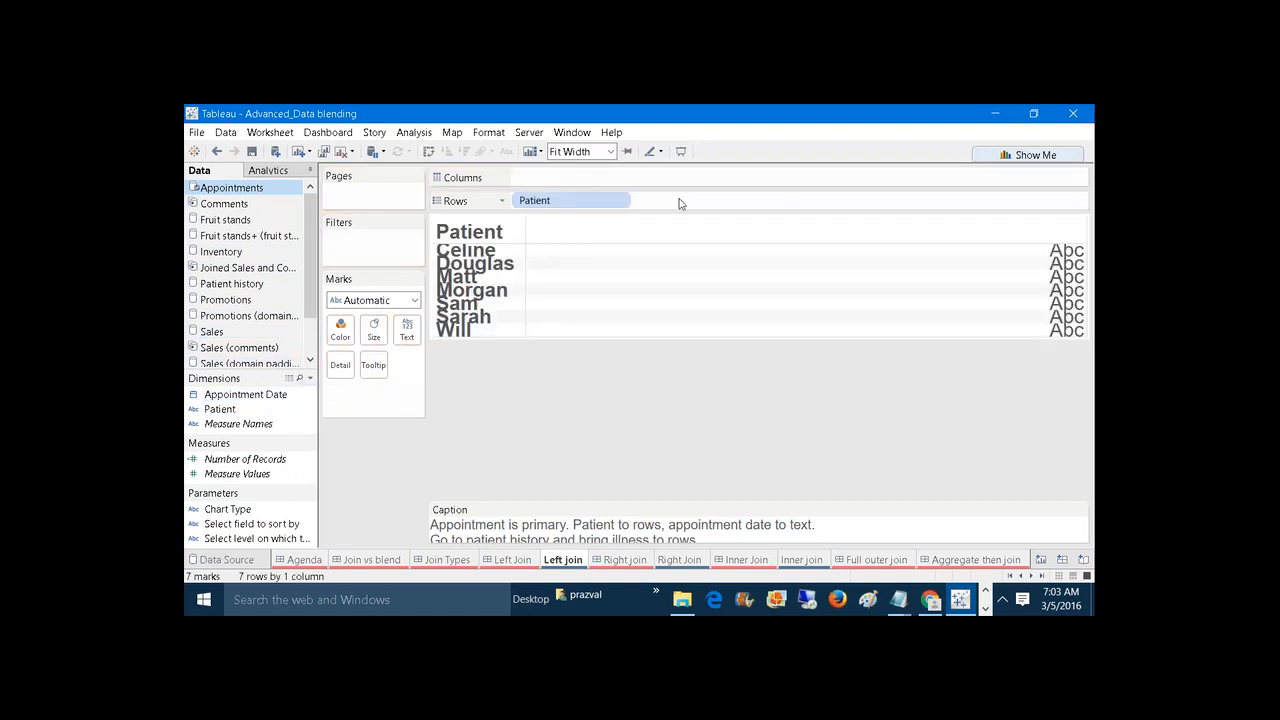
drag(437, 338, 441, 421)
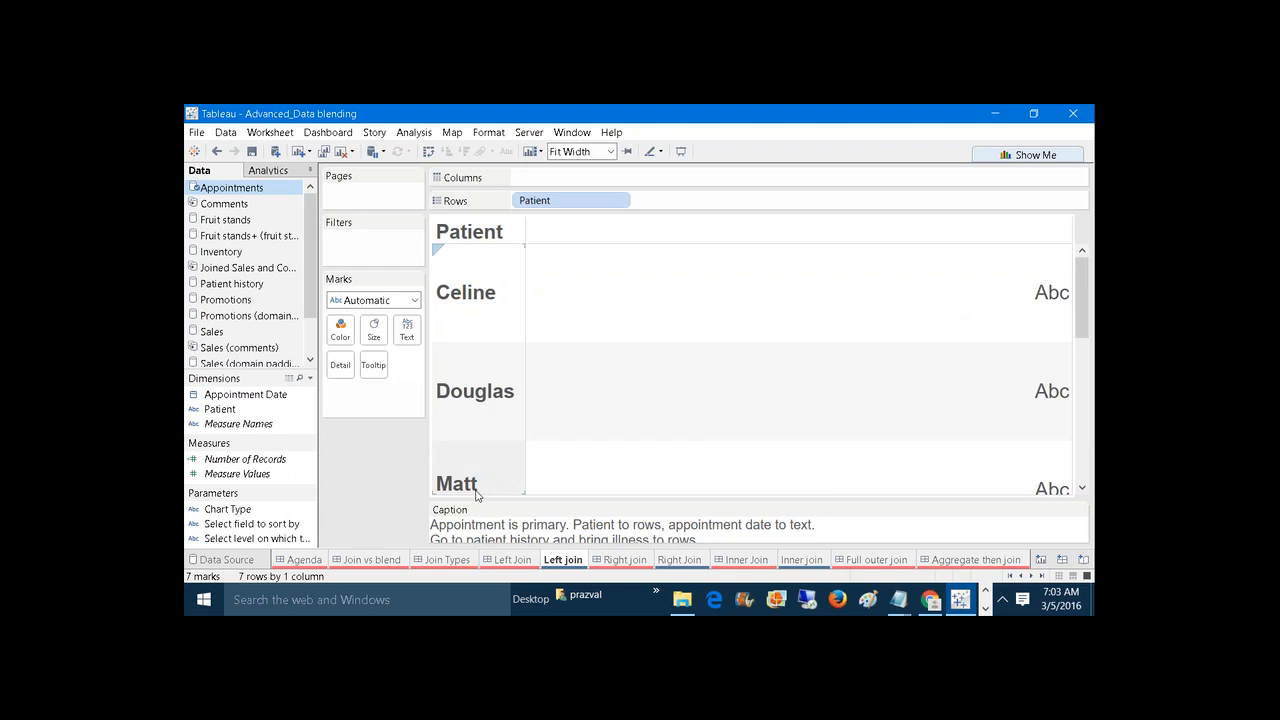
mouse_move(474, 497)
mouse_down()
mouse_move(472, 462)
mouse_move(472, 510)
mouse_up()
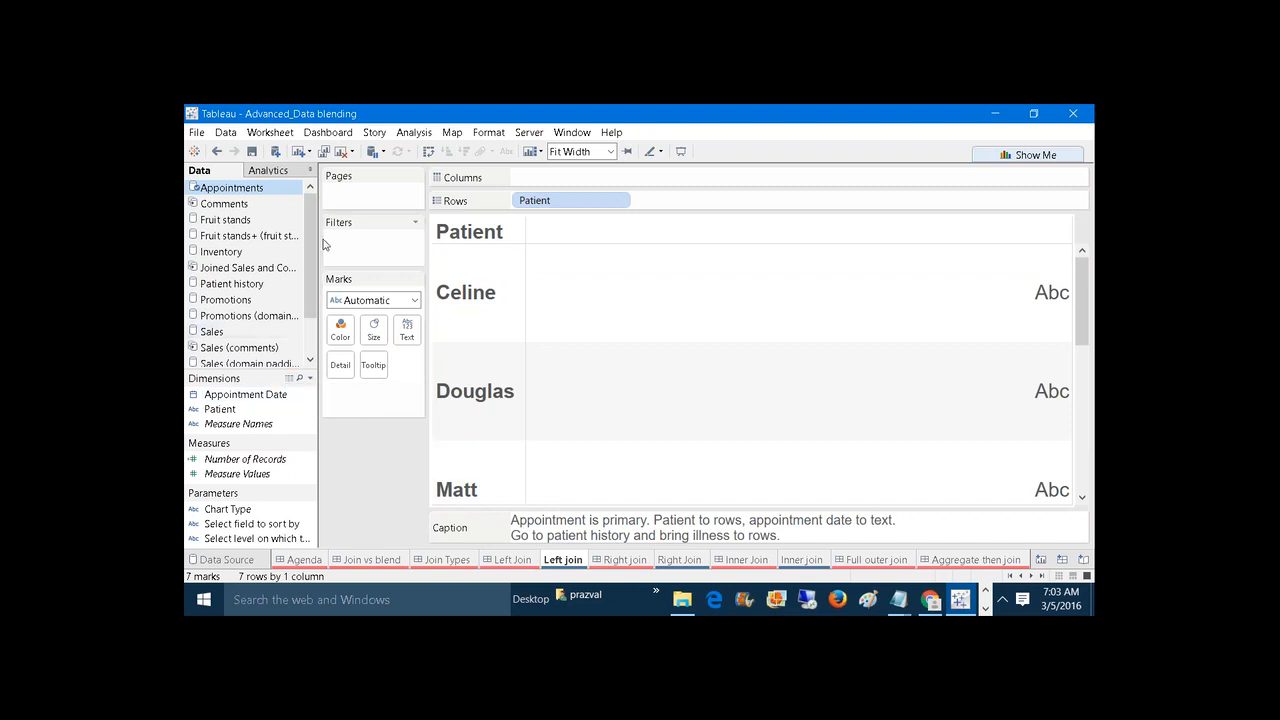
Add Appointment Date as the text label of the marks and show it as Exact Date.
drag(247, 397, 407, 331)
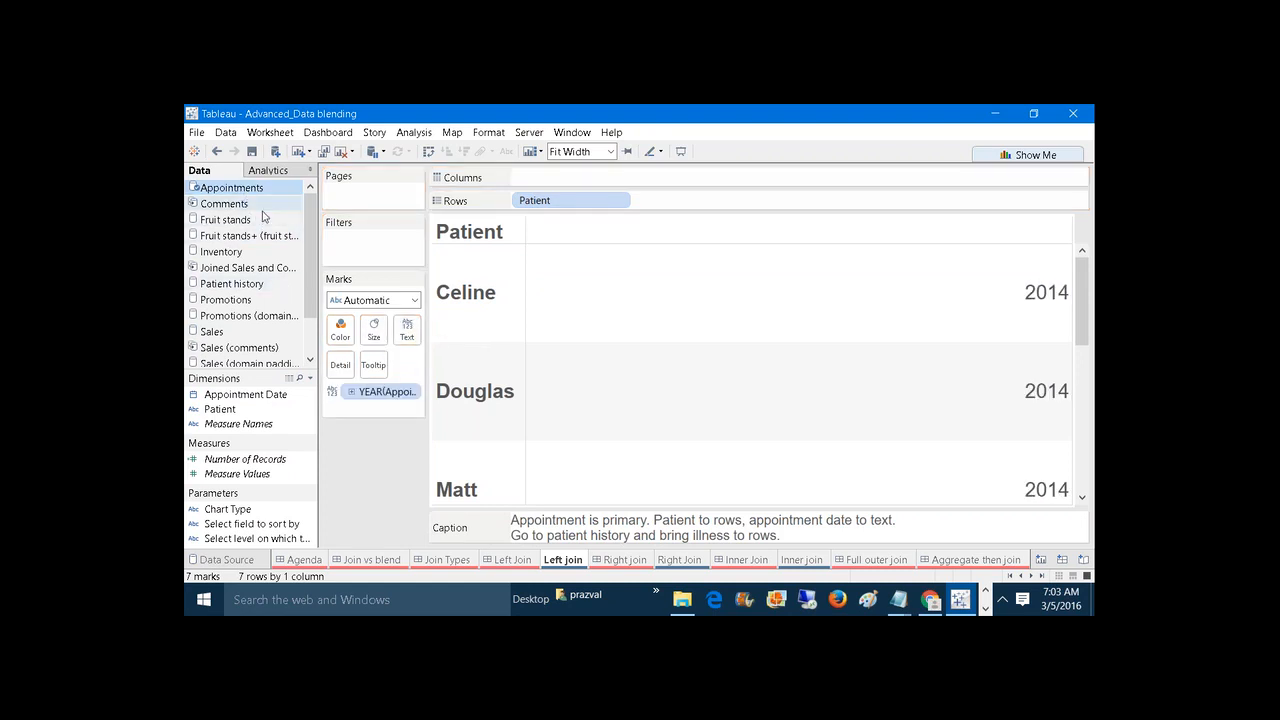
right_click(380, 397)
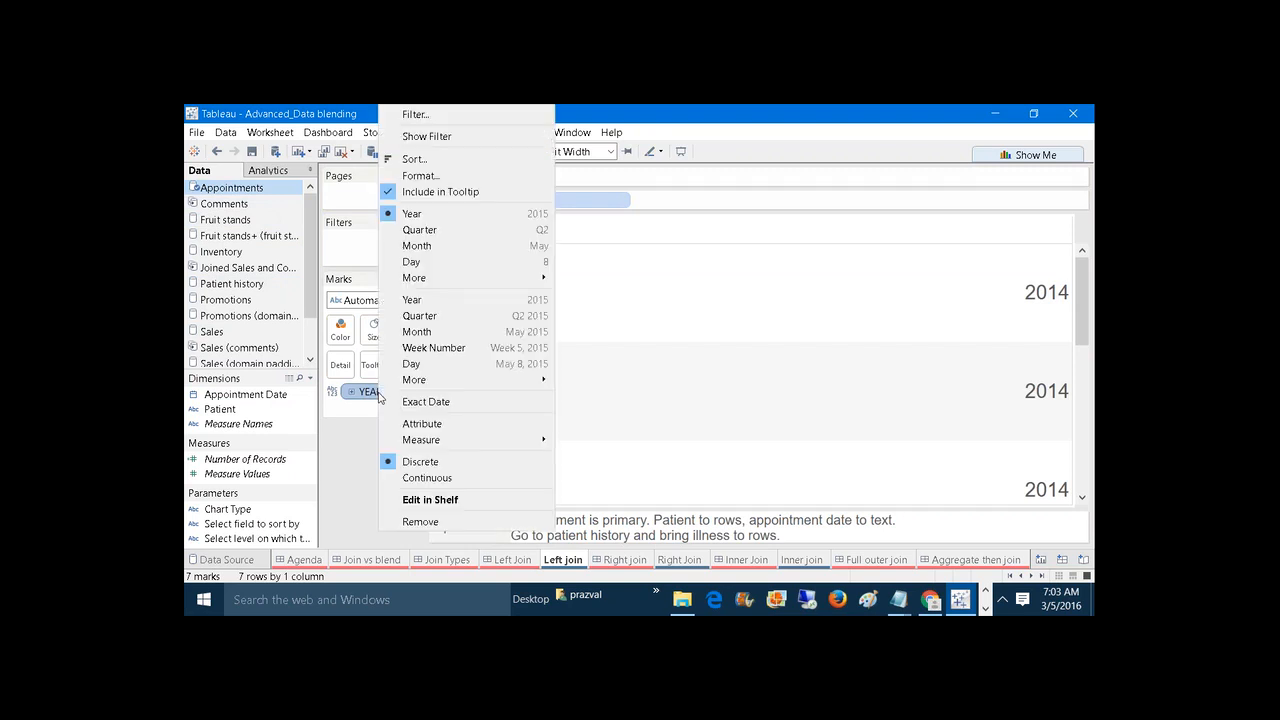
click(466, 402)
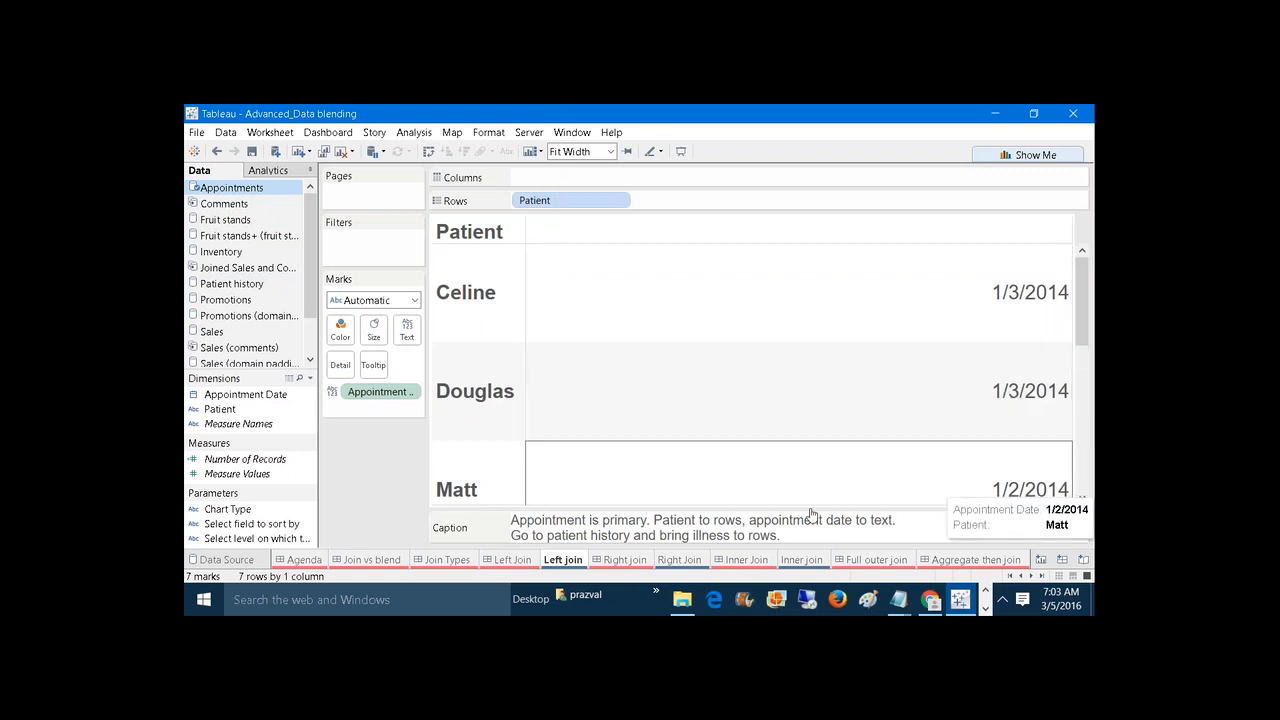
Set the worksheet's fit to Entire View.
click(610, 151)
click(604, 167)
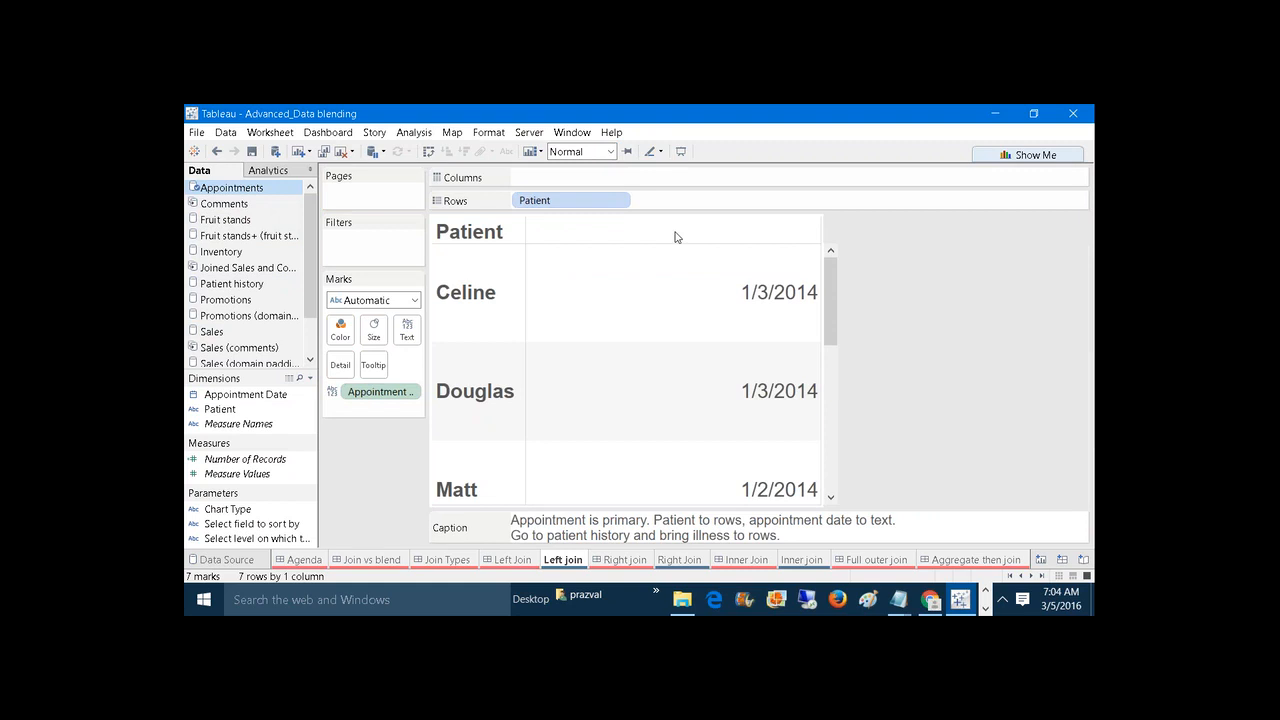
click(610, 151)
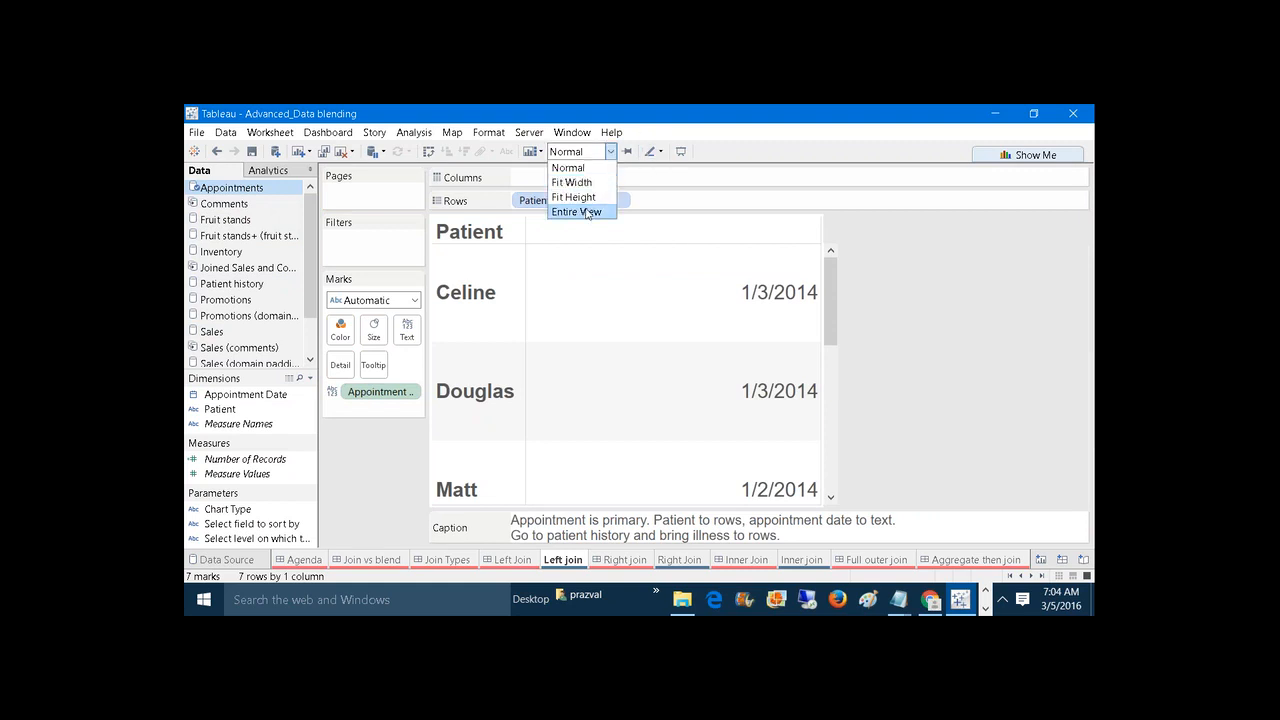
click(577, 212)
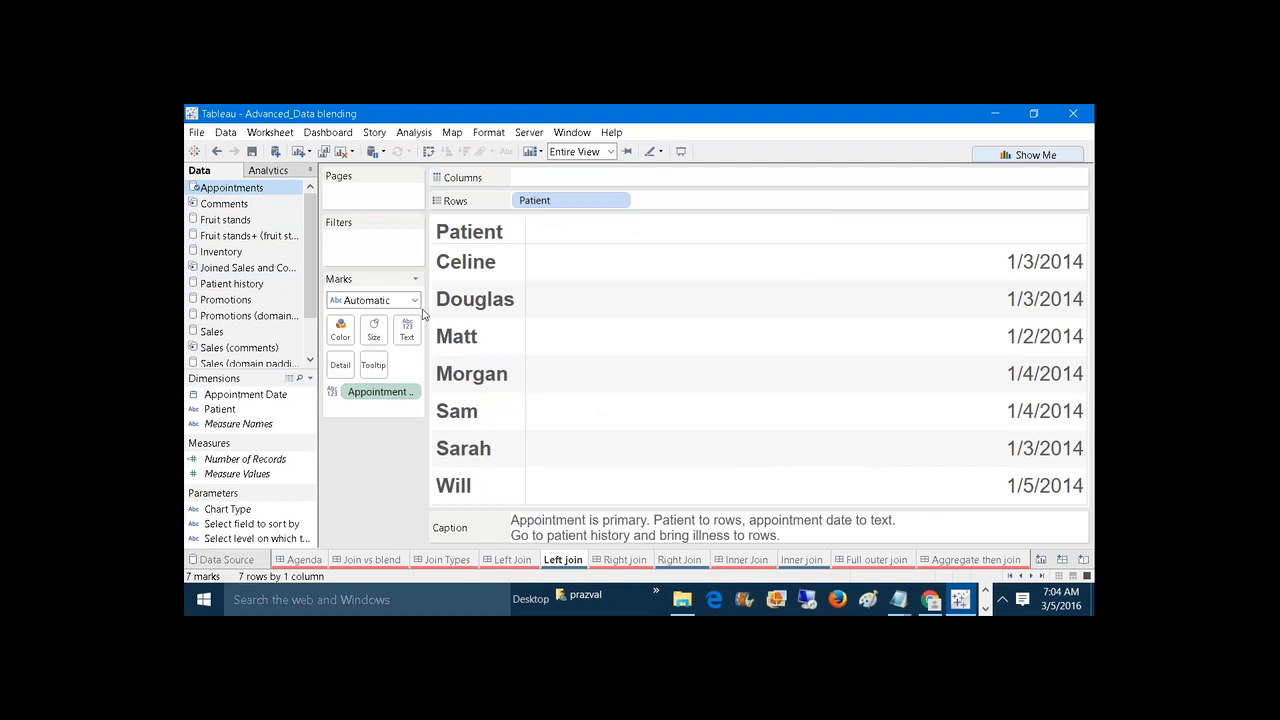
Review the Appointments data source rows again and return to the Left join worksheet.
right_click(238, 189)
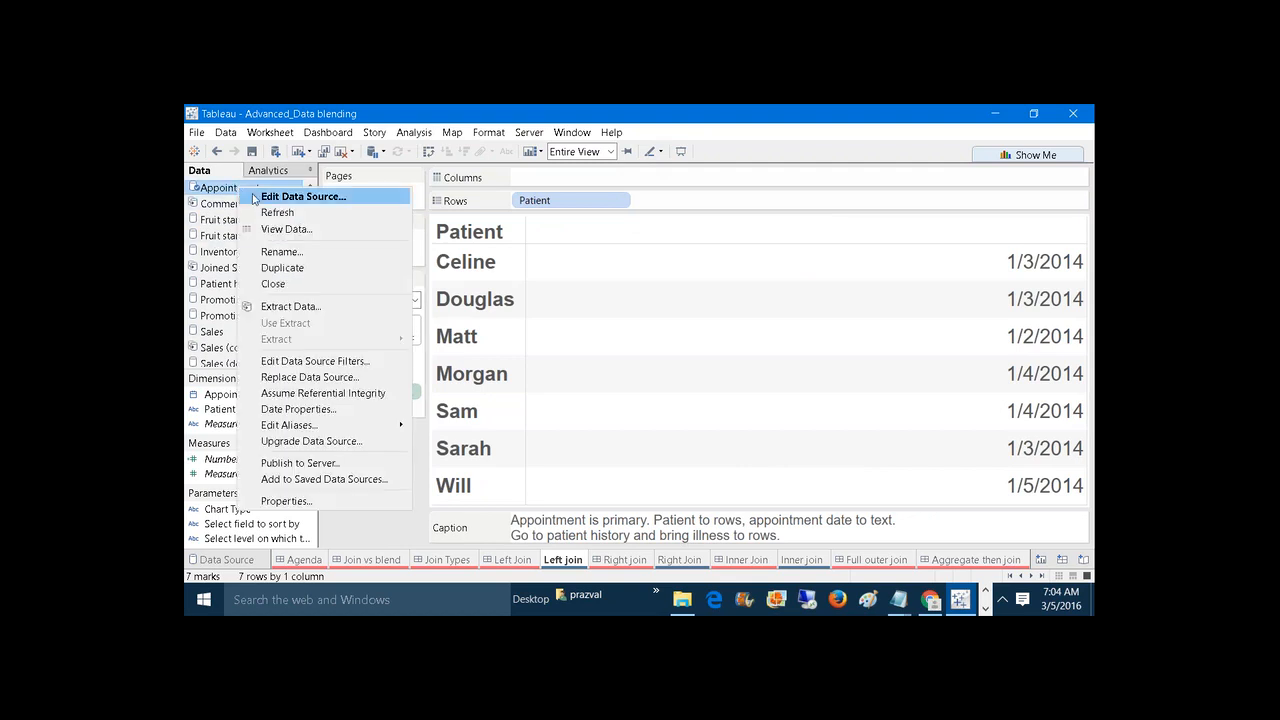
click(254, 199)
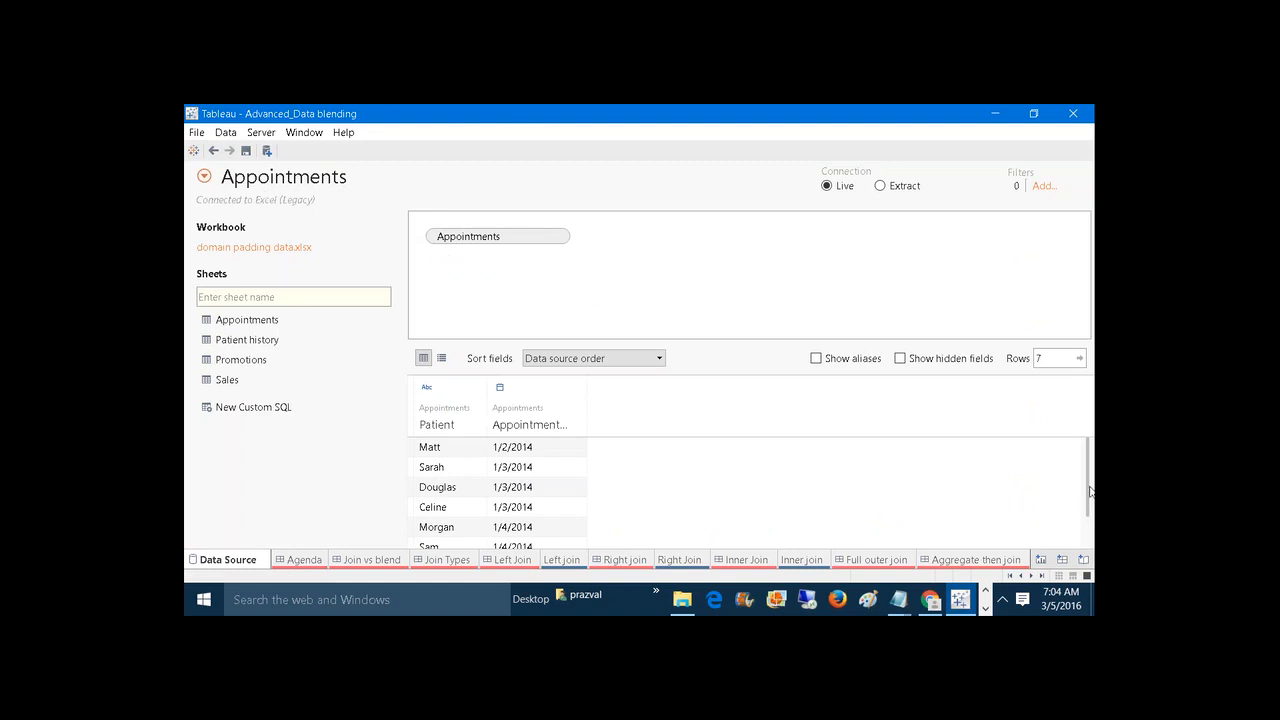
mouse_move(1092, 490)
mouse_down()
mouse_move(1093, 541)
mouse_move(1093, 479)
mouse_up()
click(560, 561)
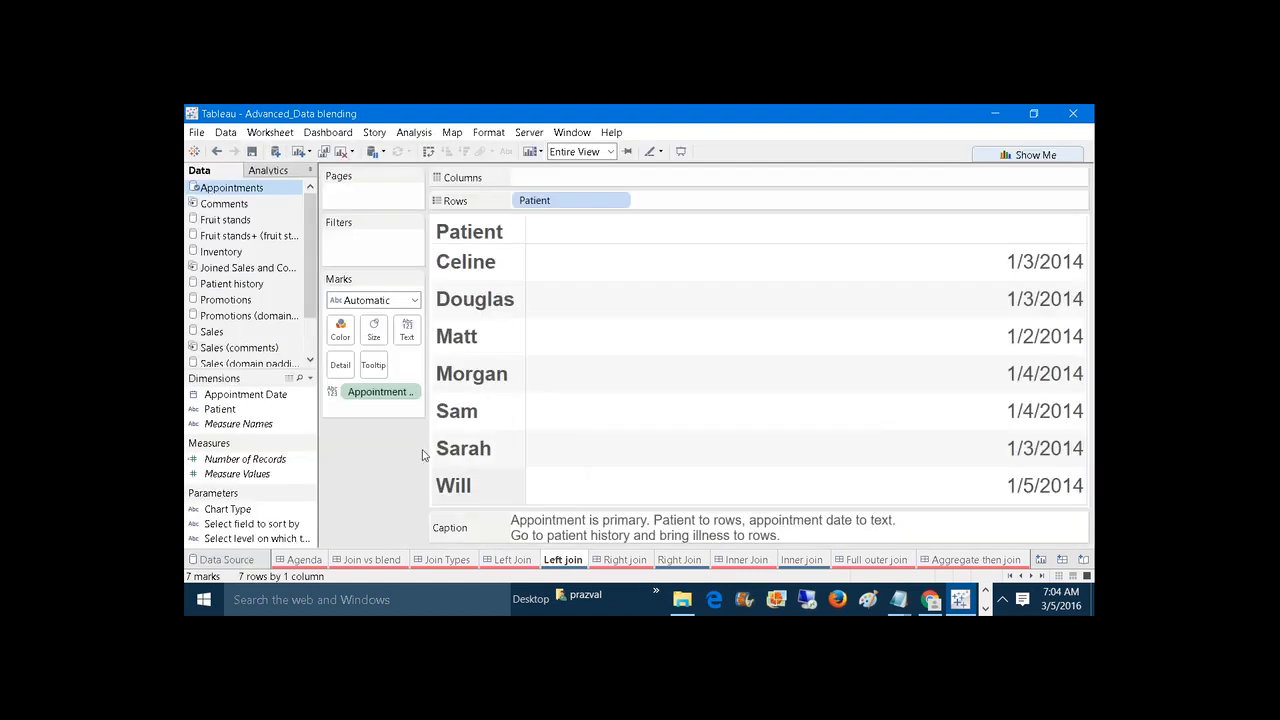
Blend in the Patient history data source by placing its Illness field before Patient on Rows.
click(258, 289)
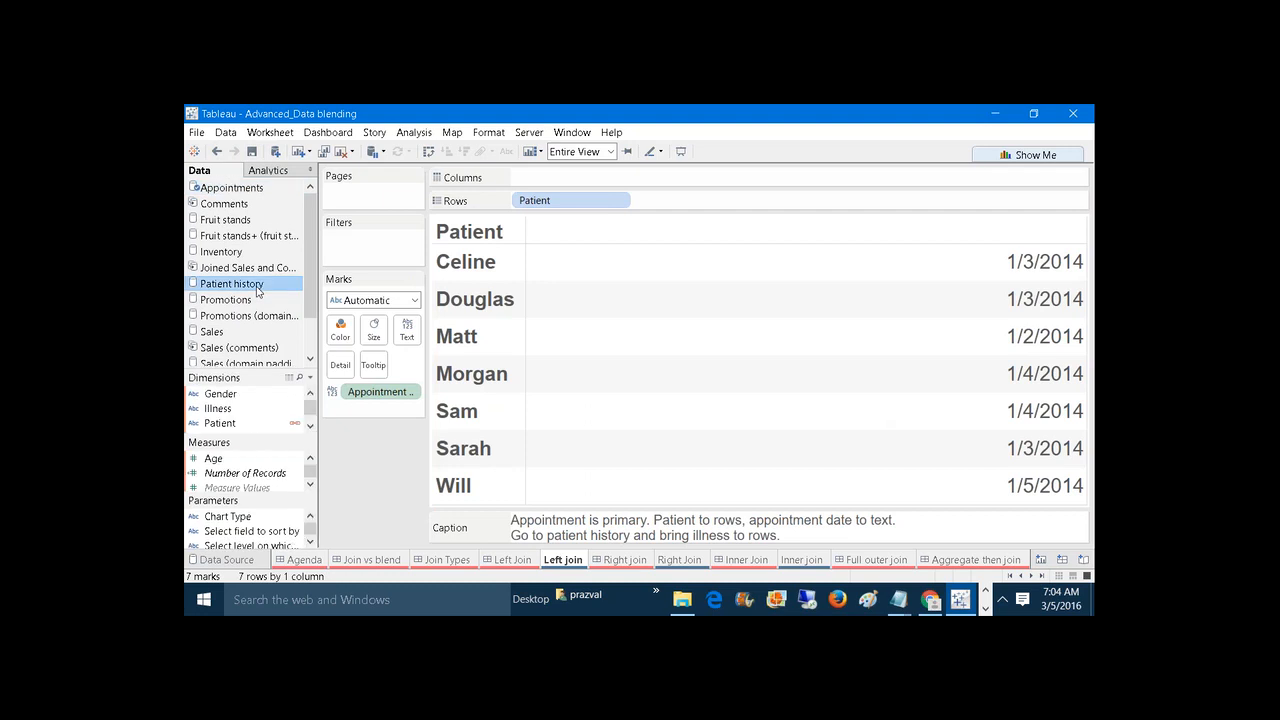
drag(248, 371, 235, 293)
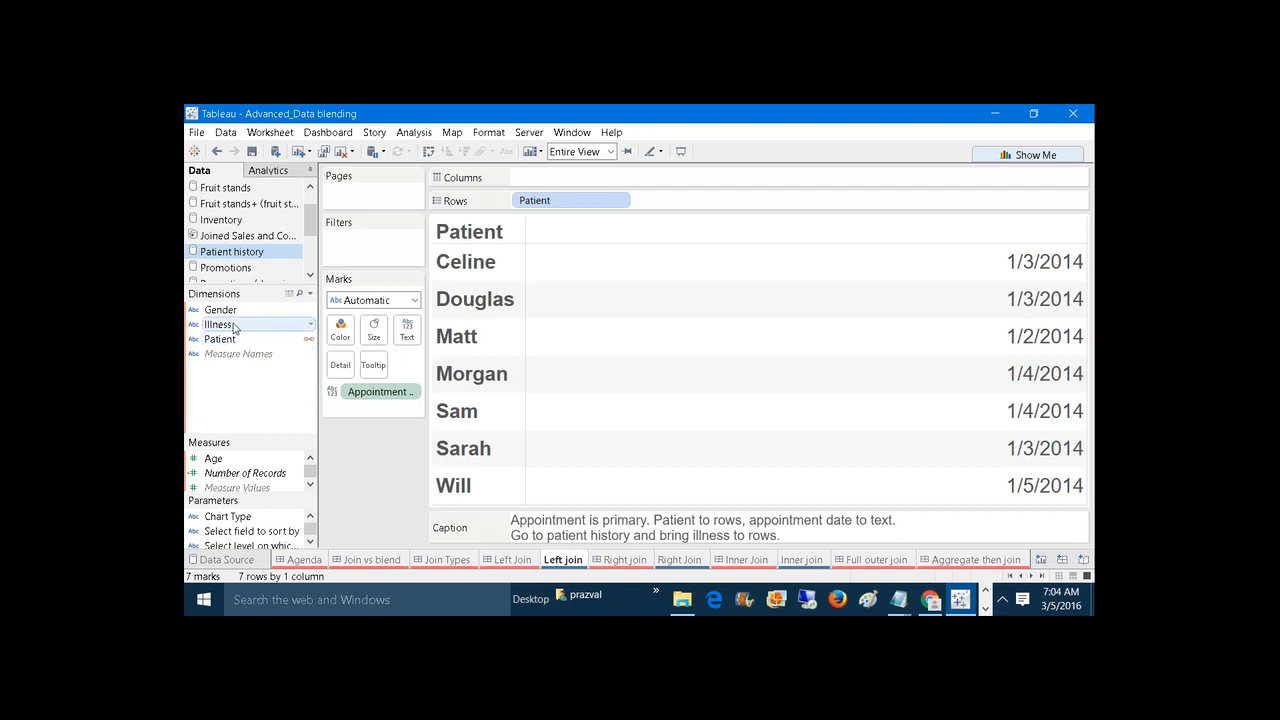
drag(219, 330, 510, 200)
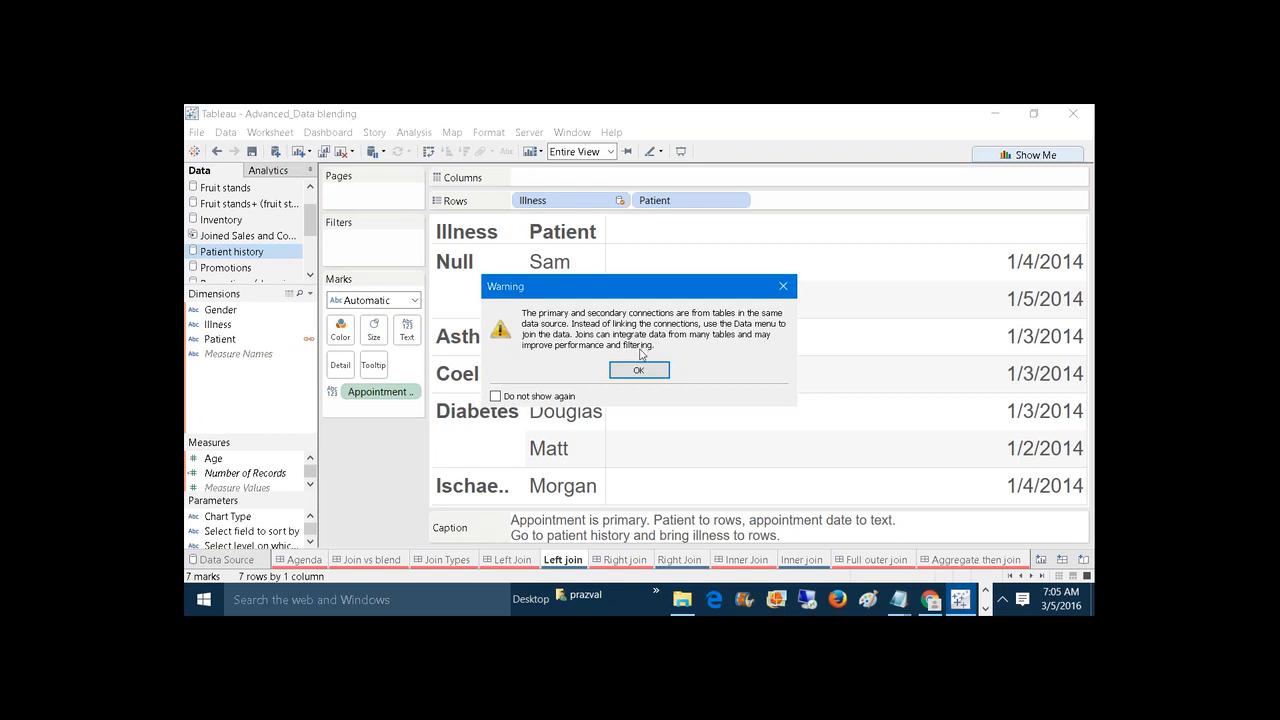
click(640, 371)
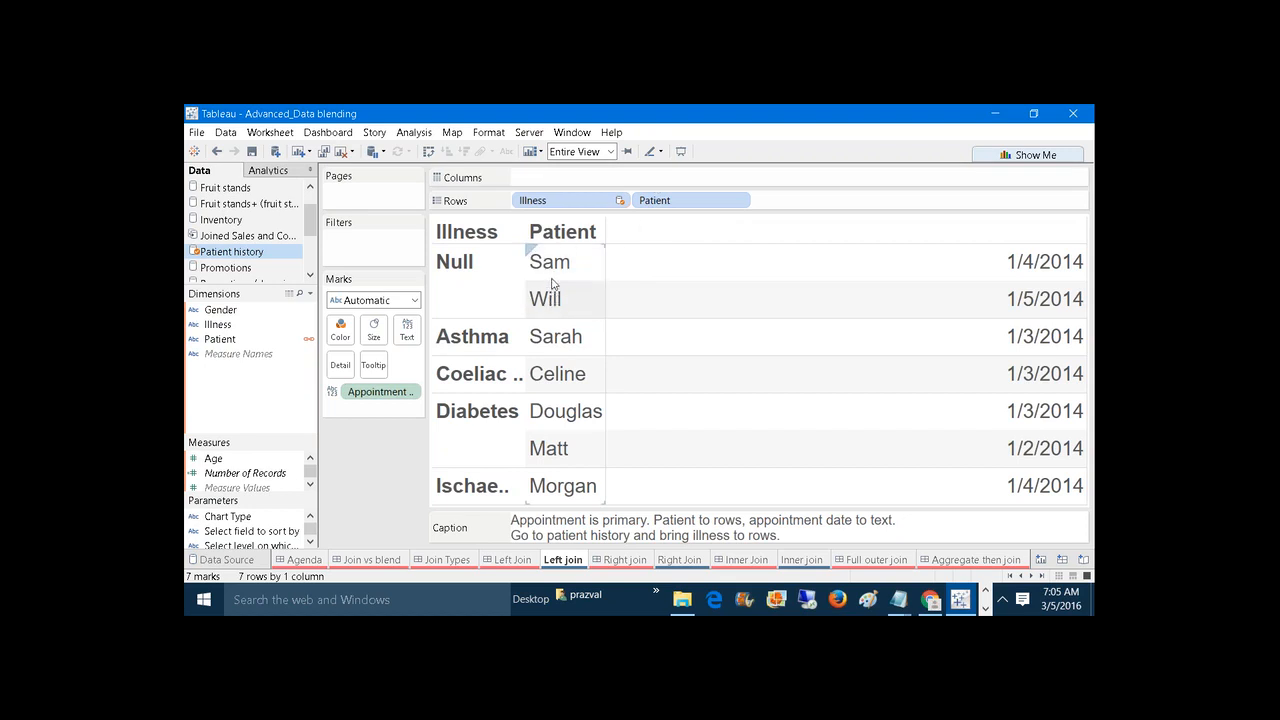
Select the Null illness group and widen the Illness column to fit the full illness names.
click(469, 290)
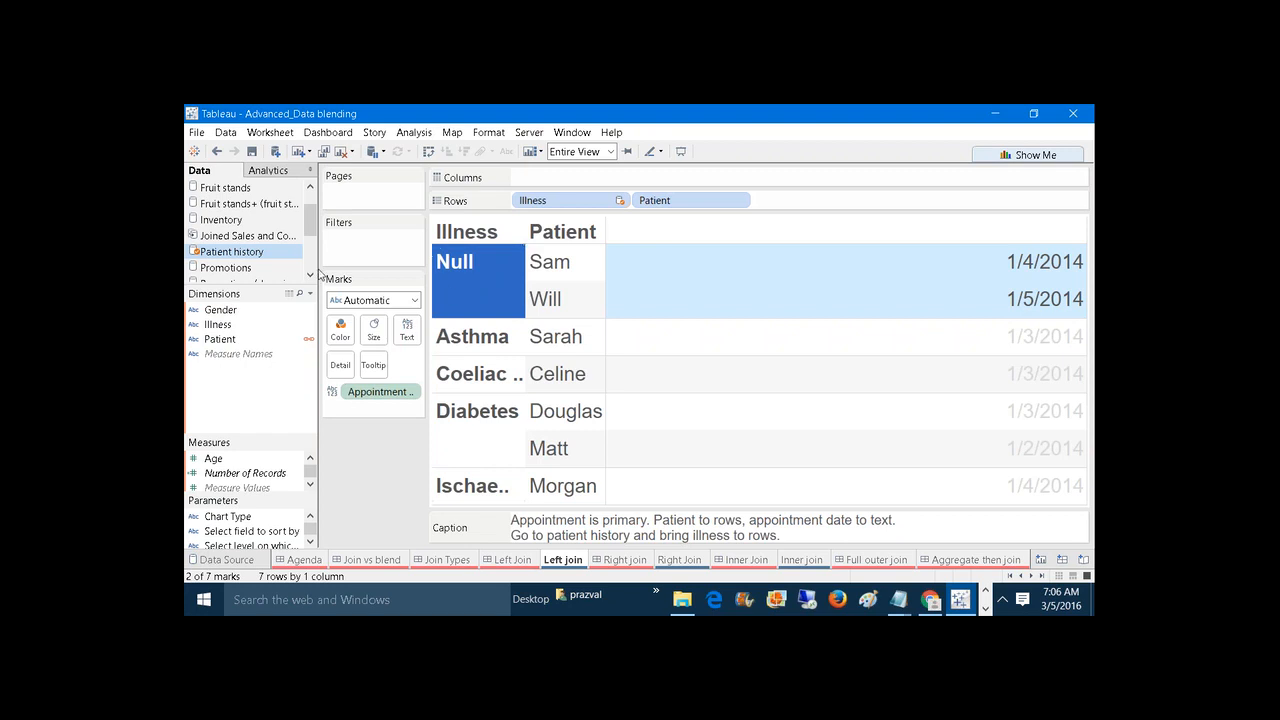
drag(319, 250, 297, 244)
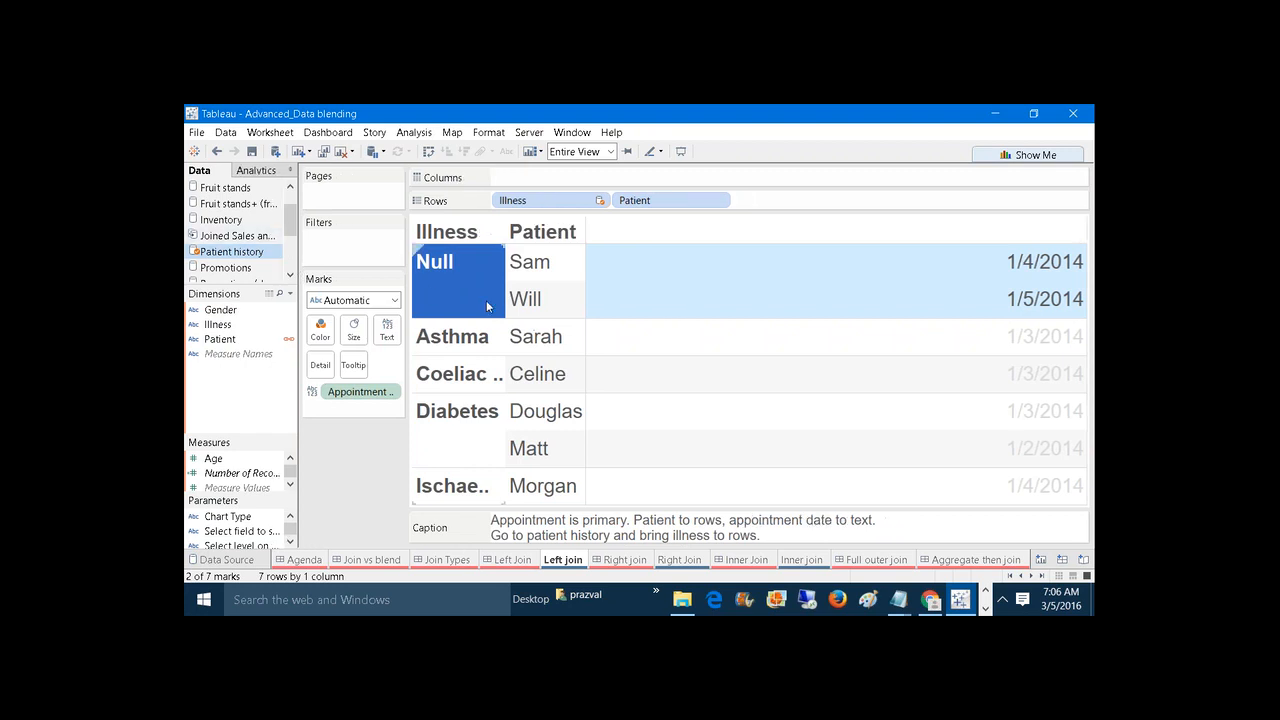
drag(506, 340, 675, 330)
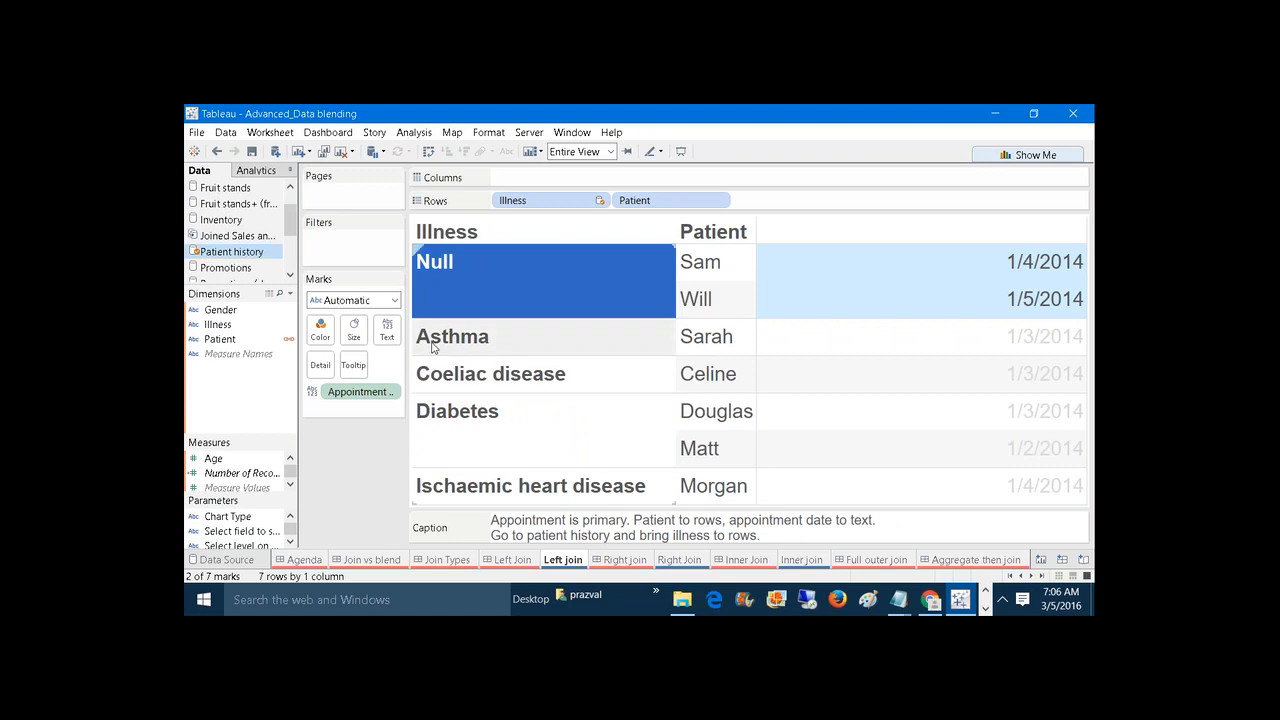
Set the alias of the Null illness group to "New Patients" and widen the data pane.
mouse_move(437, 321)
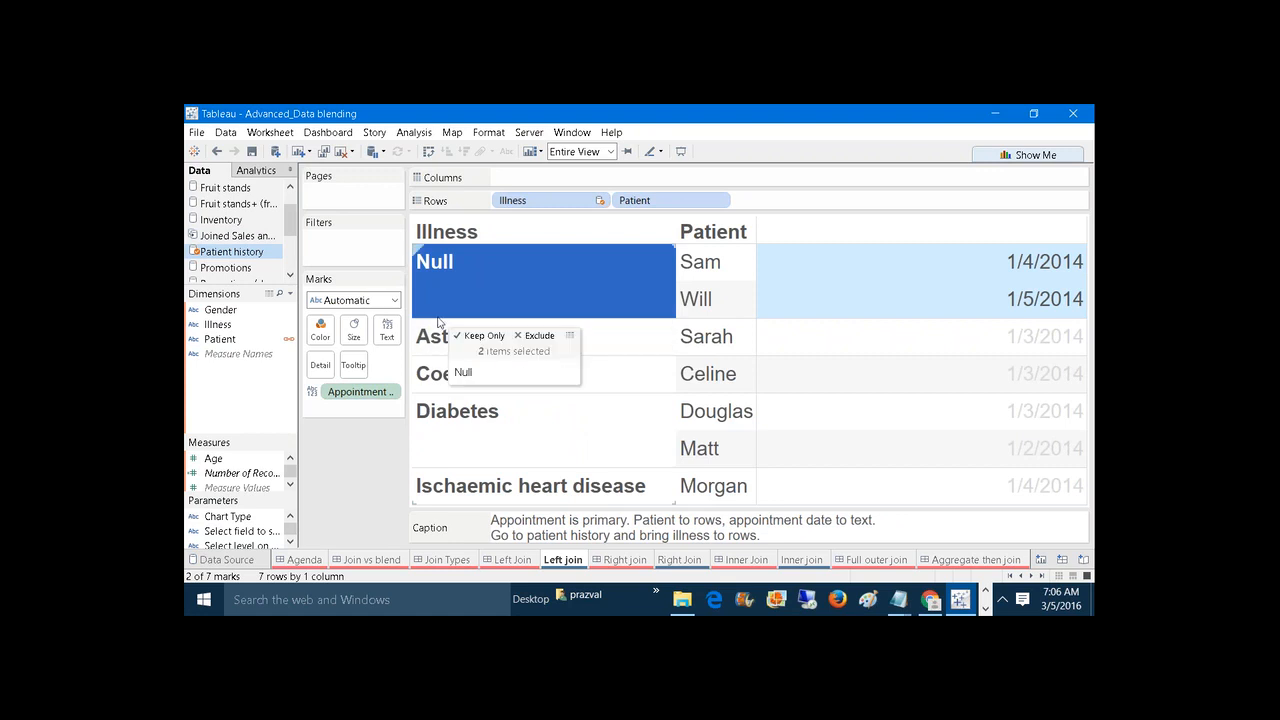
right_click(456, 292)
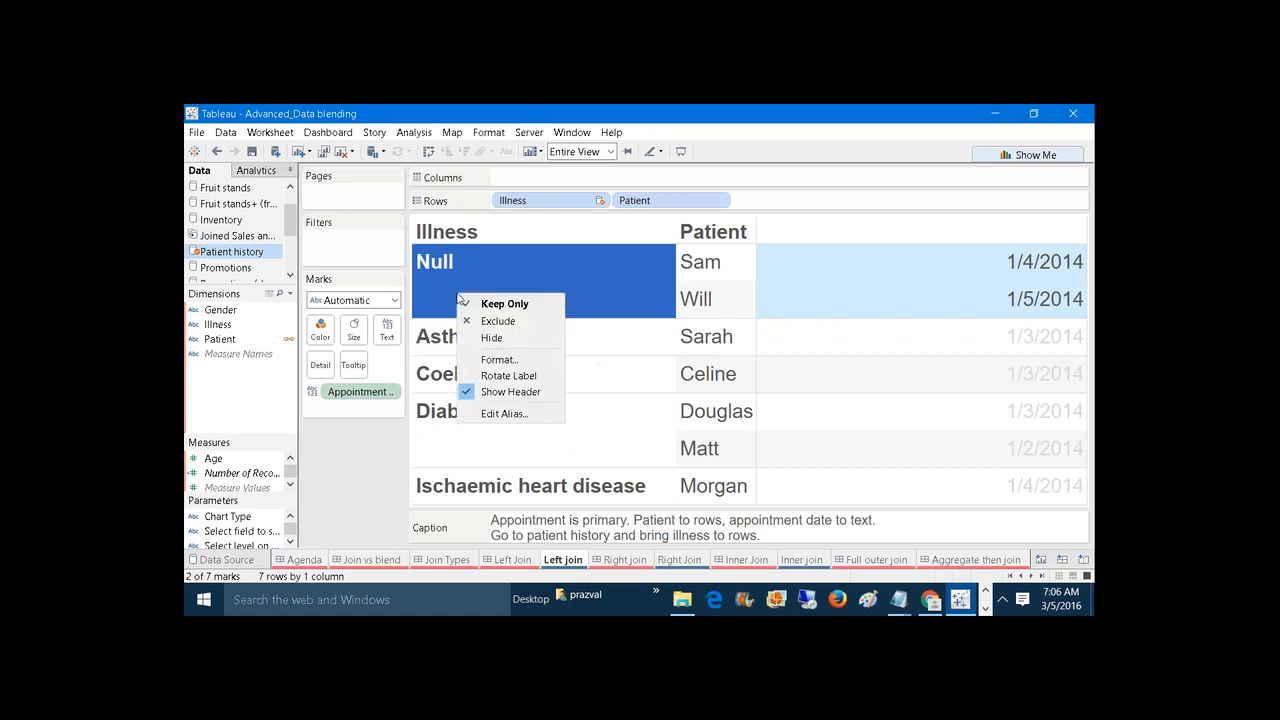
click(500, 413)
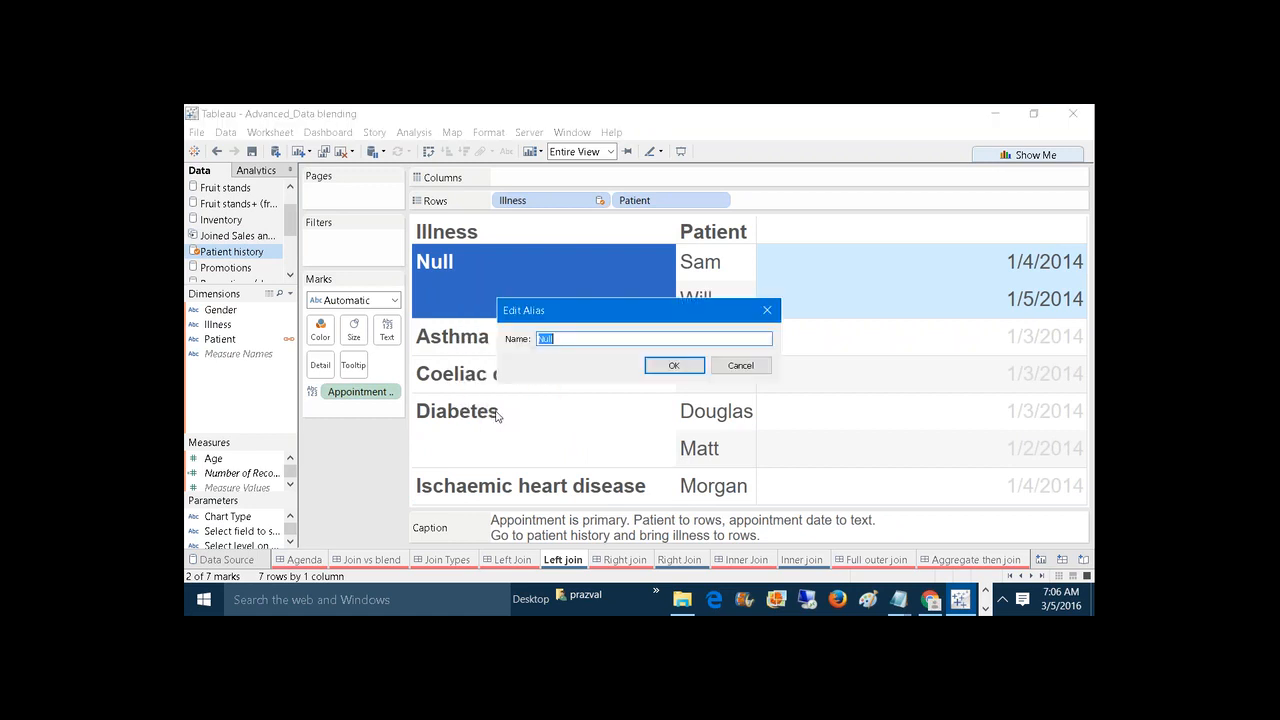
text(New Patients)
click(674, 365)
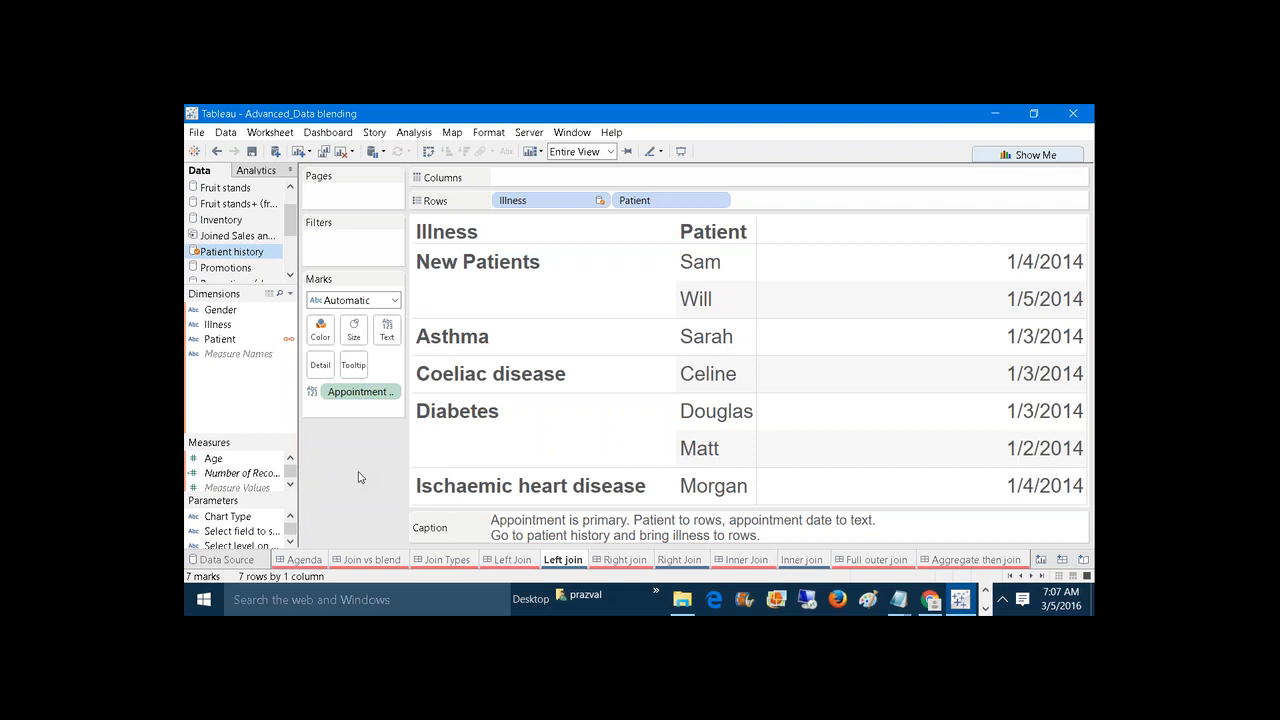
drag(301, 315, 340, 314)
drag(323, 234, 272, 226)
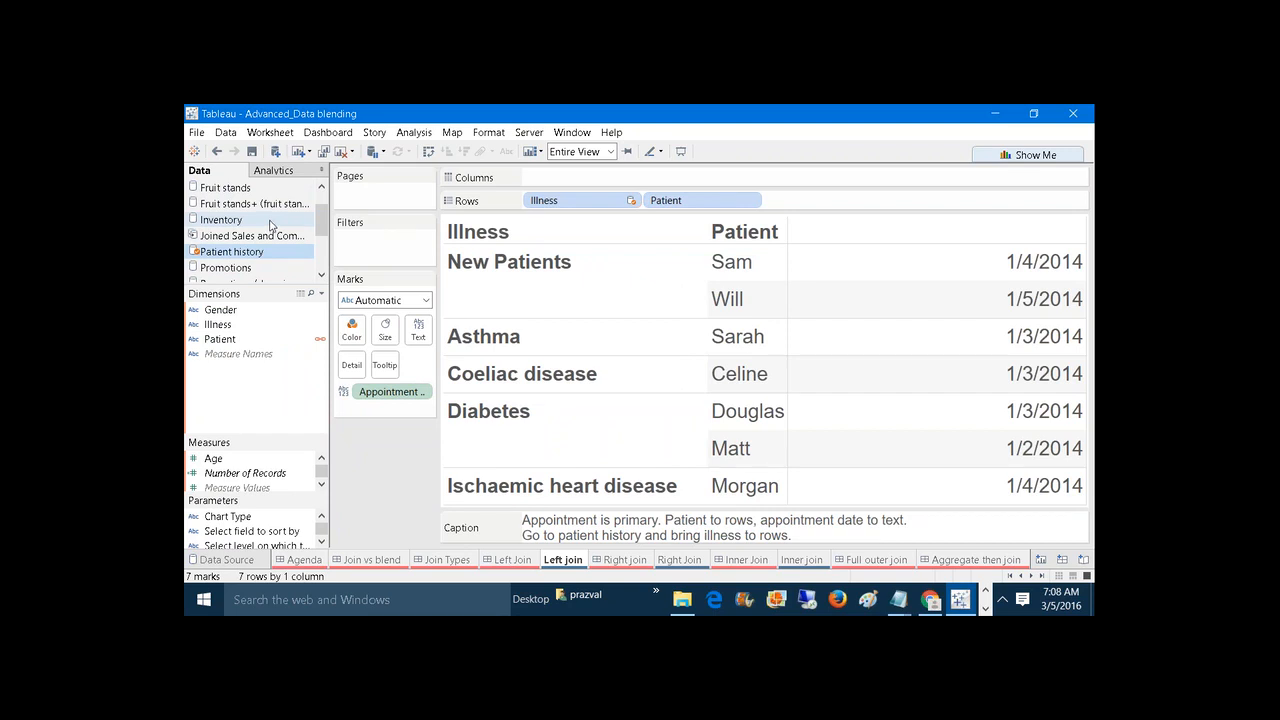
Review the Join Types and Right join dashboards, temporarily circling the secondary and primary data source labels on the right outer diagram.
click(448, 561)
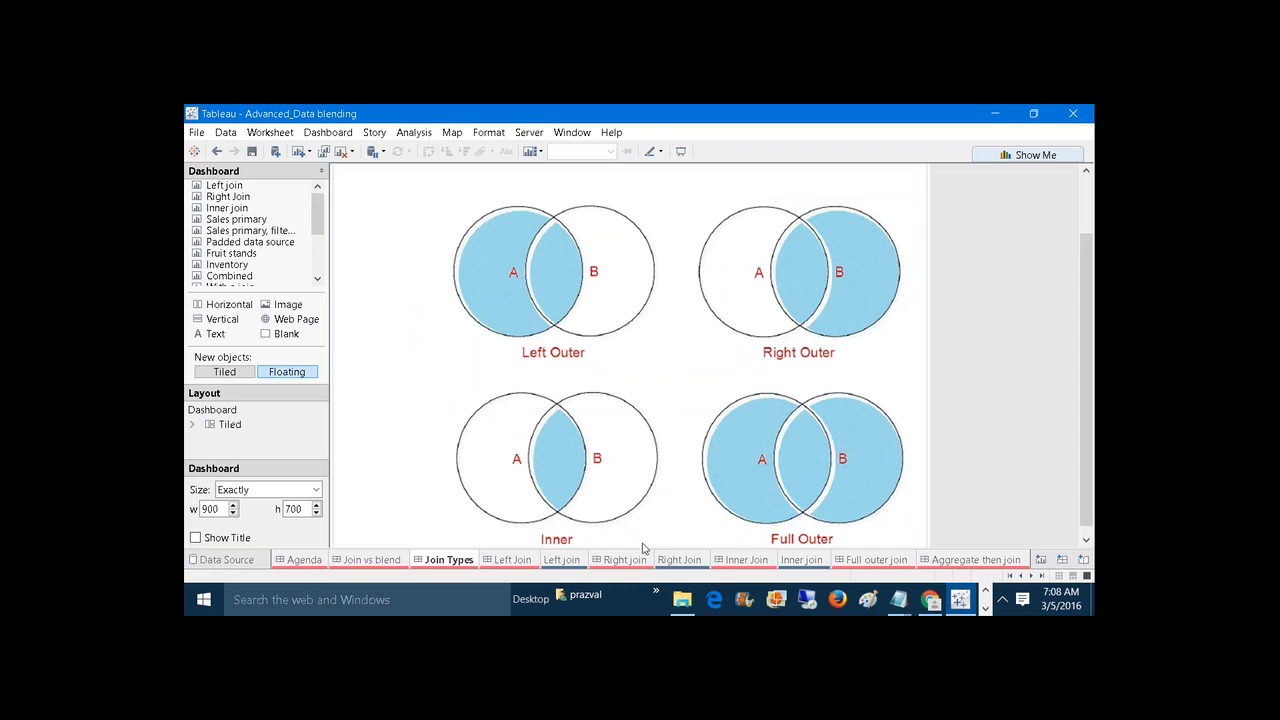
click(640, 561)
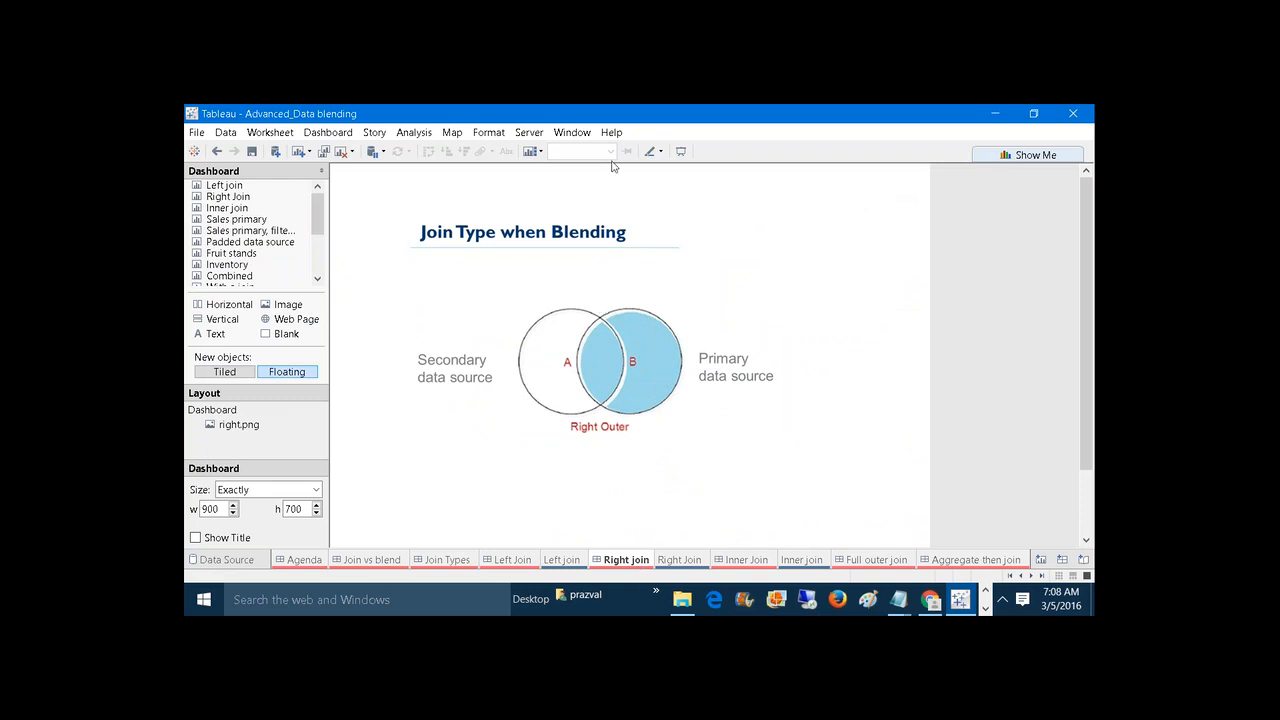
click(631, 124)
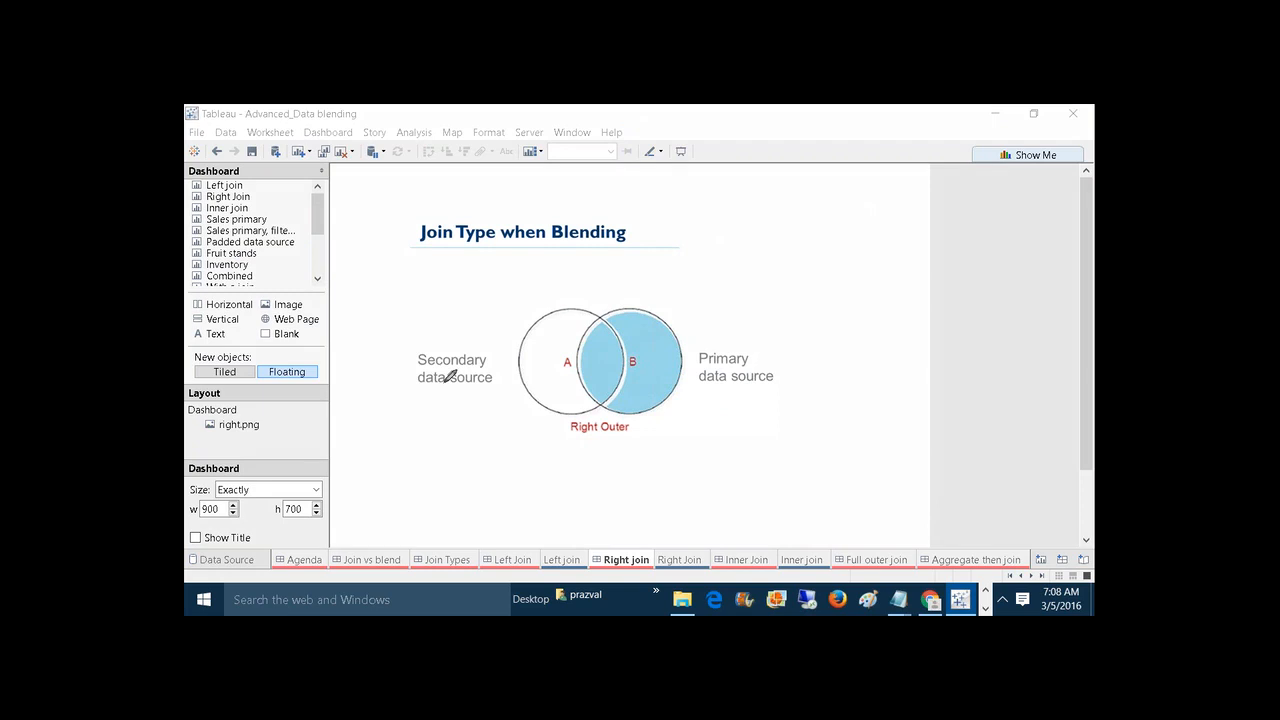
mouse_move(411, 393)
mouse_down()
mouse_move(484, 394)
mouse_move(500, 376)
mouse_move(444, 342)
mouse_up()
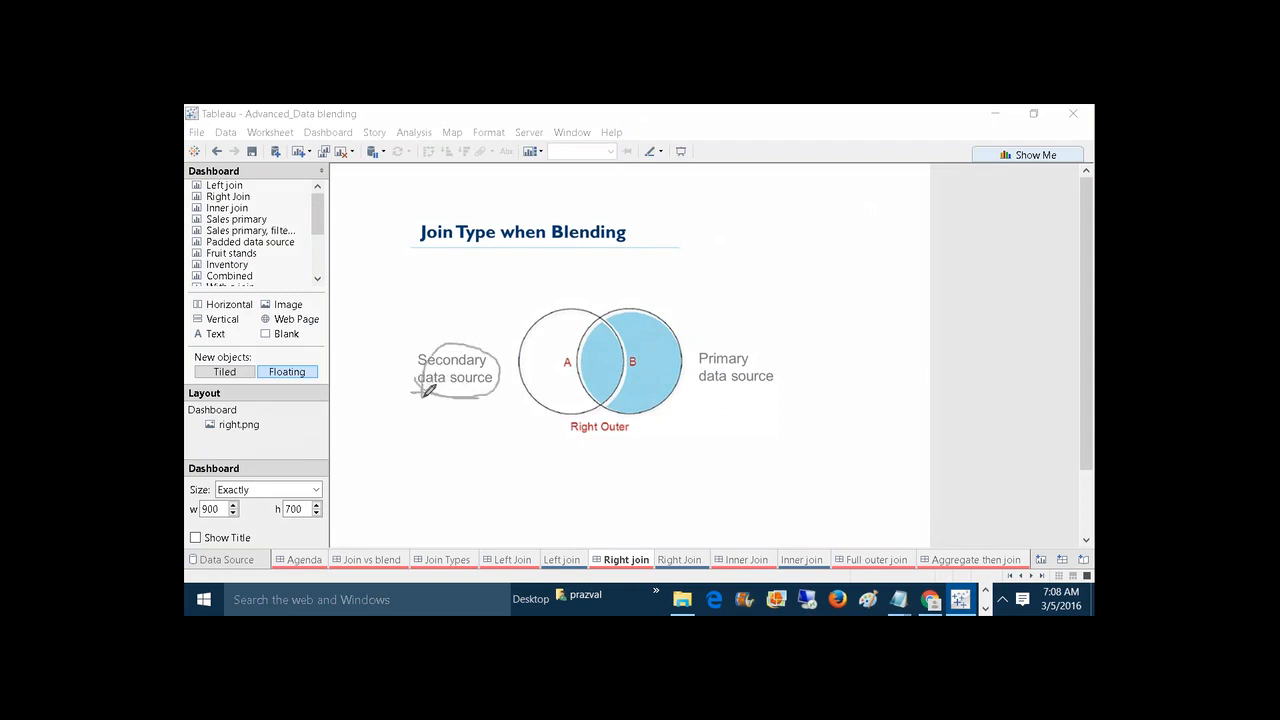
mouse_move(686, 385)
mouse_down()
mouse_move(729, 391)
mouse_move(814, 361)
mouse_move(672, 322)
mouse_move(722, 397)
mouse_up()
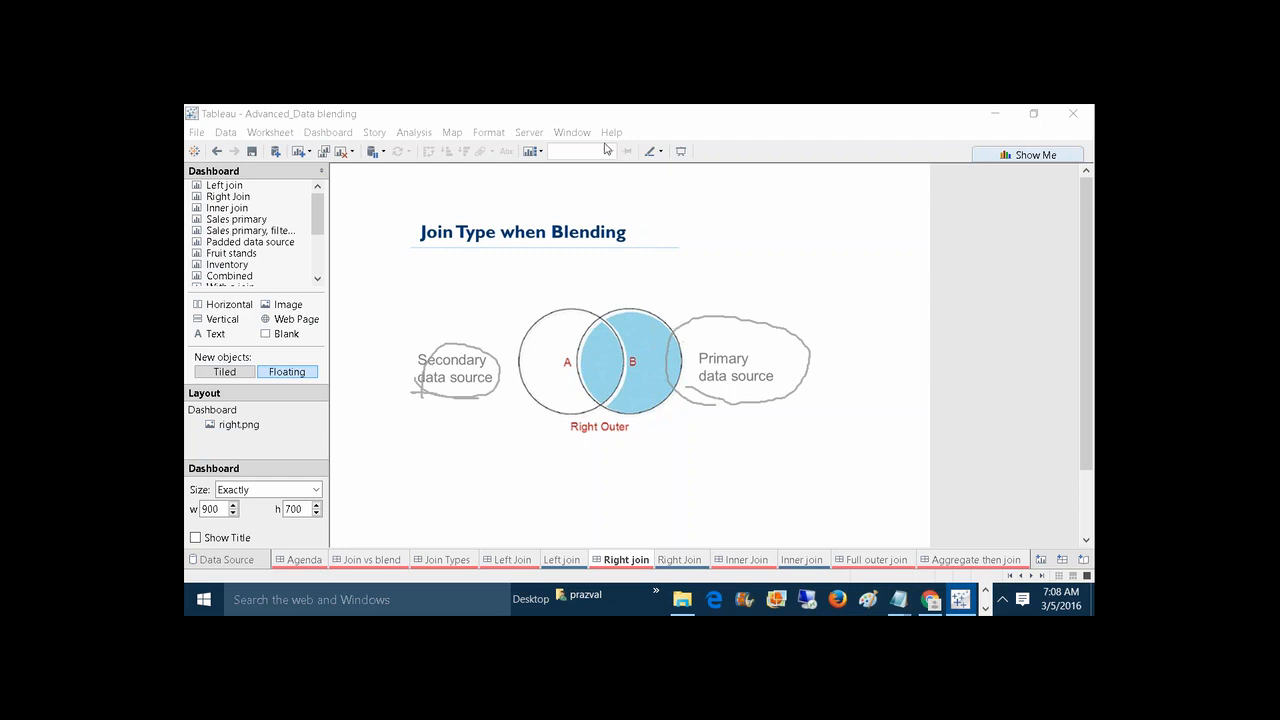
key(Escape)
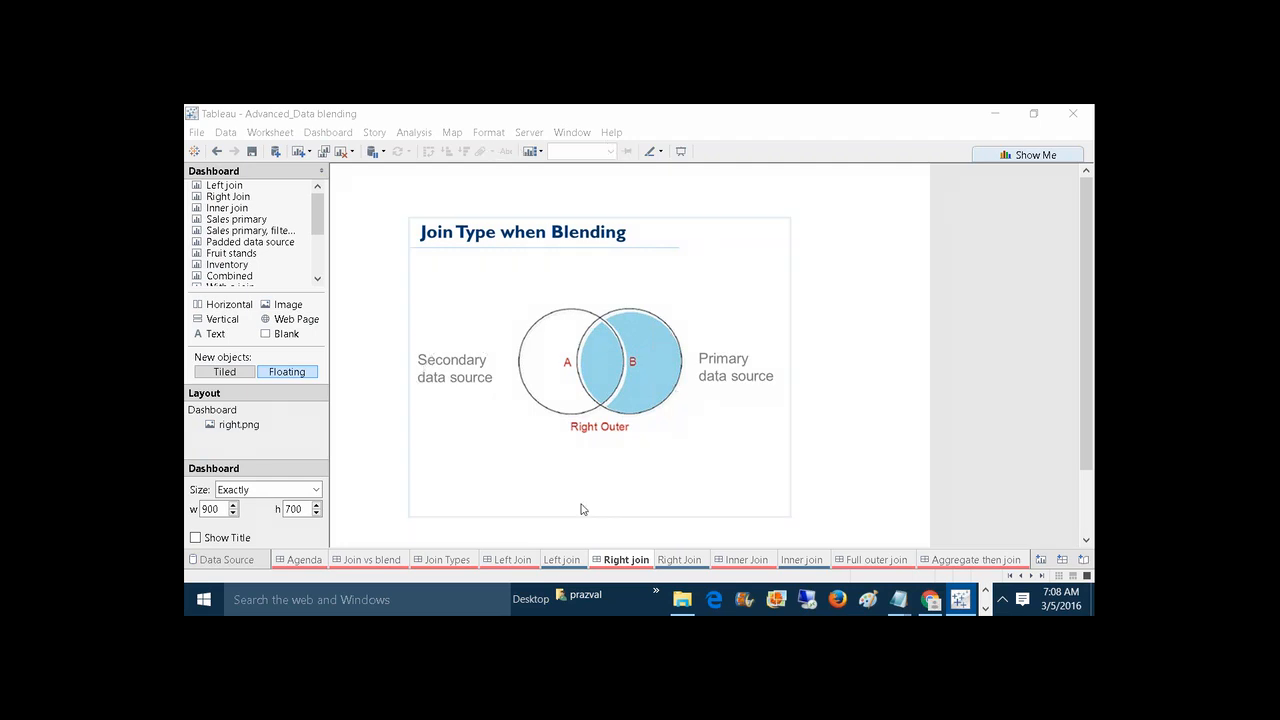
Return to the Left join worksheet and check which data sources serve as primary and secondary.
click(560, 560)
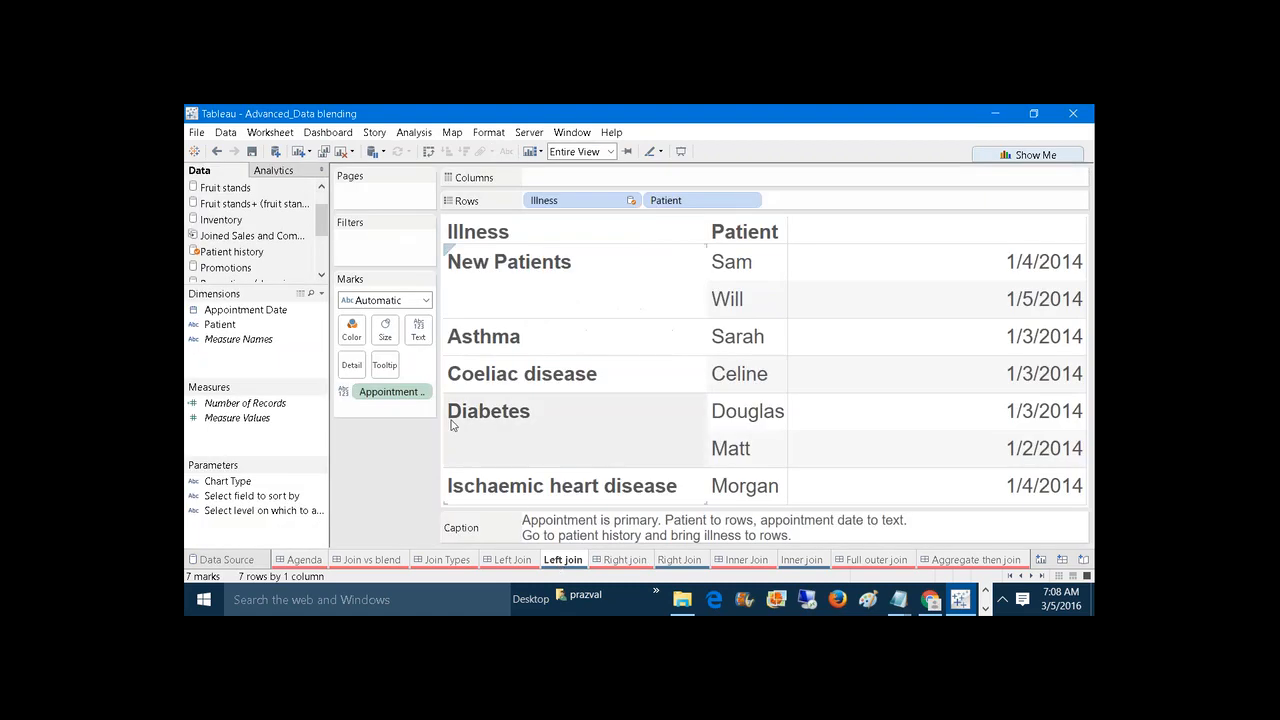
scroll(321, 210, up, 1)
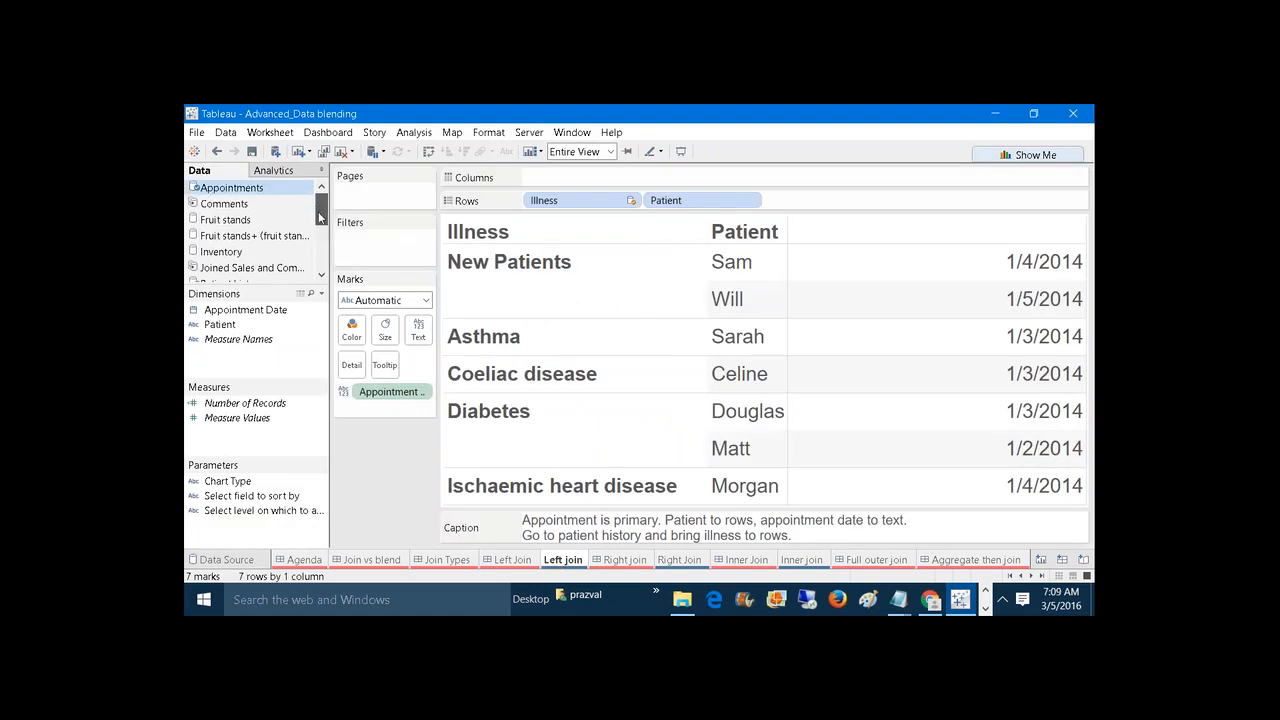
scroll(321, 218, down, 1)
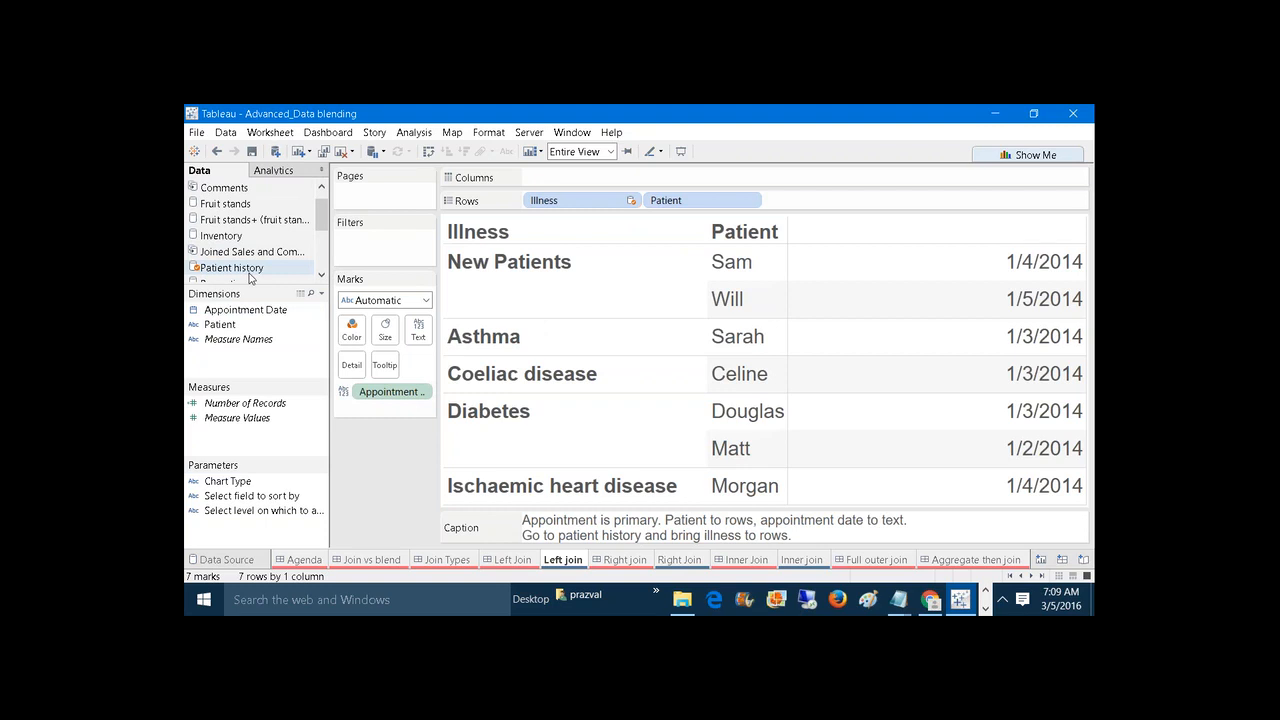
On the Right Join worksheet, place Patient and Illness from Patient history on Rows and widen the Illness column to fit the full names.
click(680, 561)
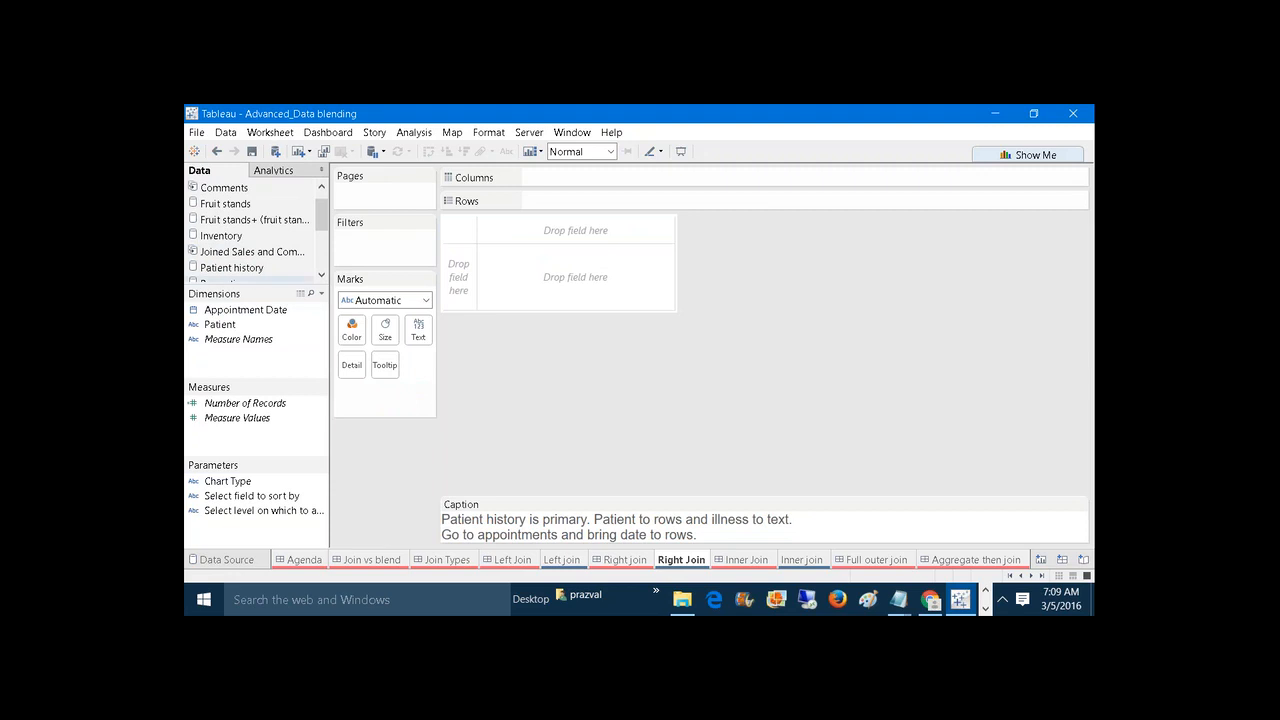
click(238, 268)
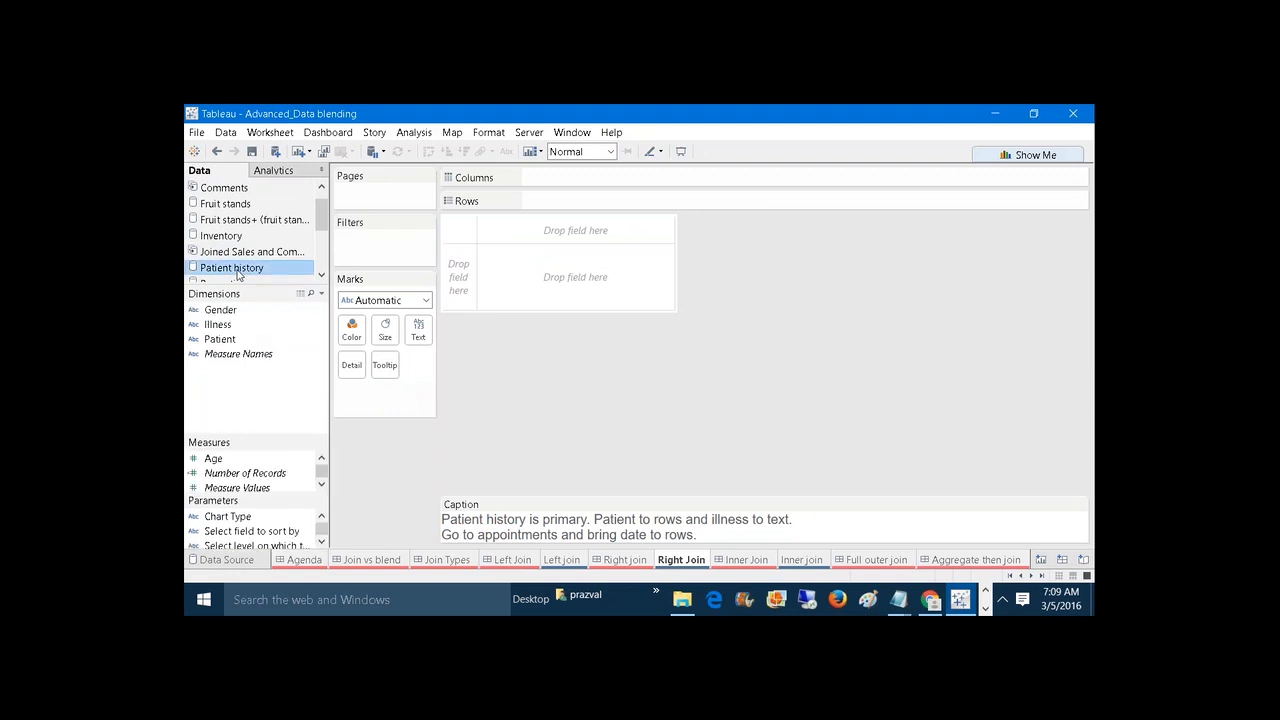
drag(323, 219, 323, 237)
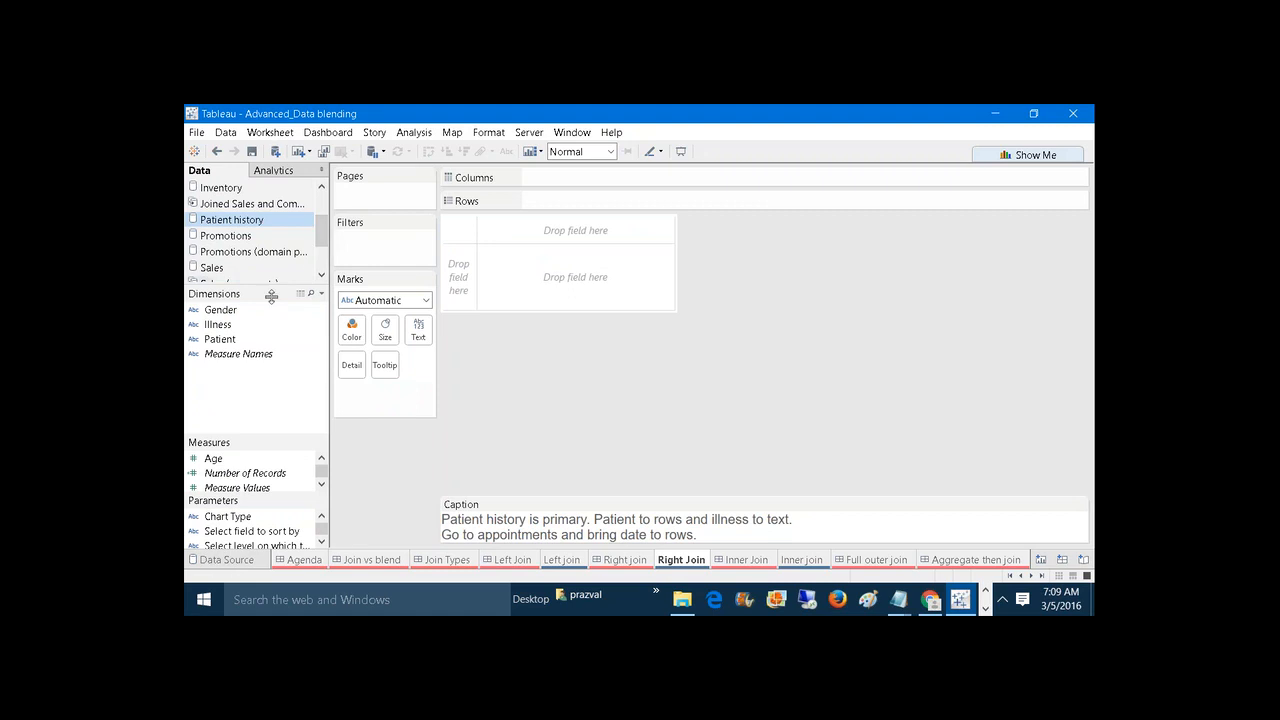
drag(220, 339, 530, 199)
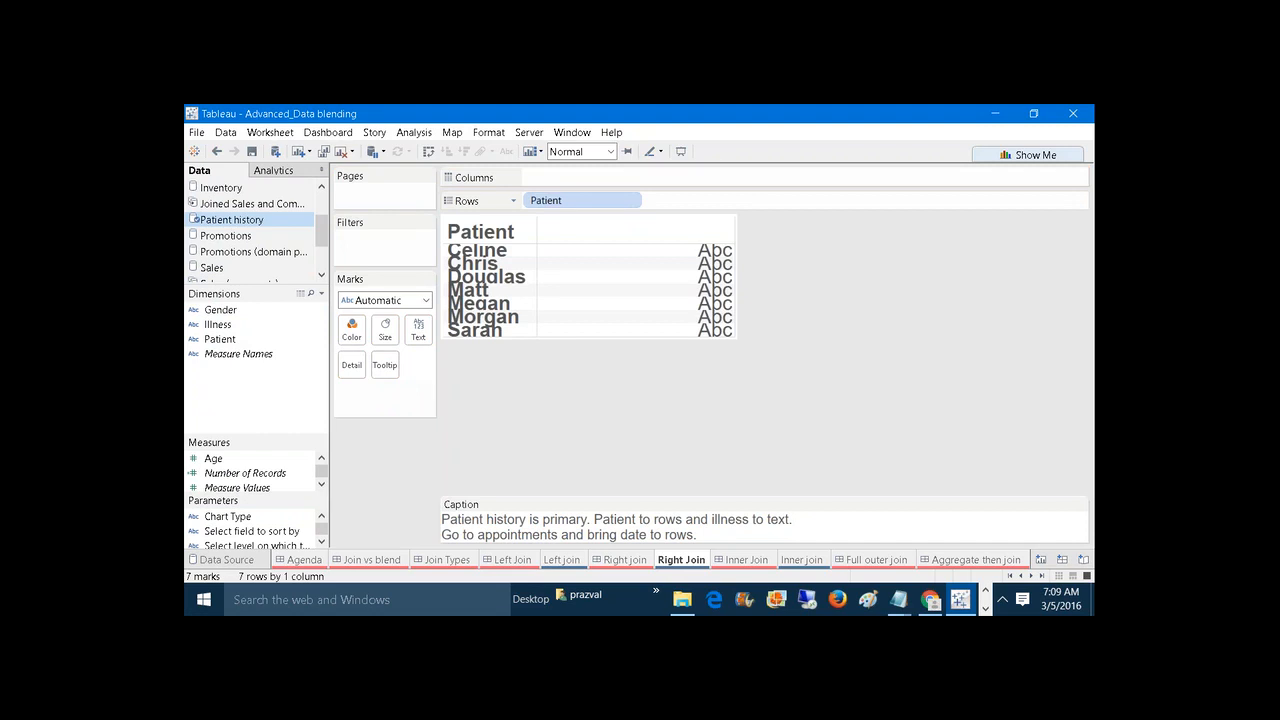
mouse_move(218, 324)
mouse_down()
mouse_move(440, 305)
mouse_move(683, 208)
mouse_up()
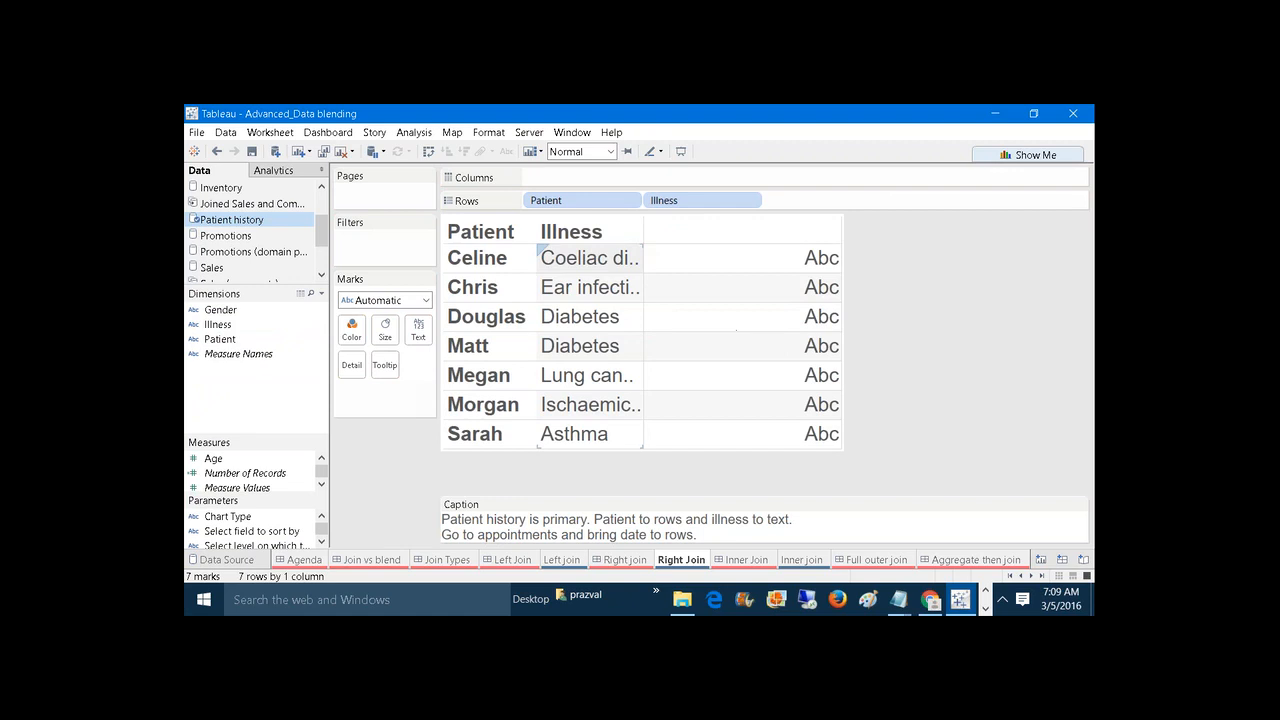
drag(643, 262, 800, 250)
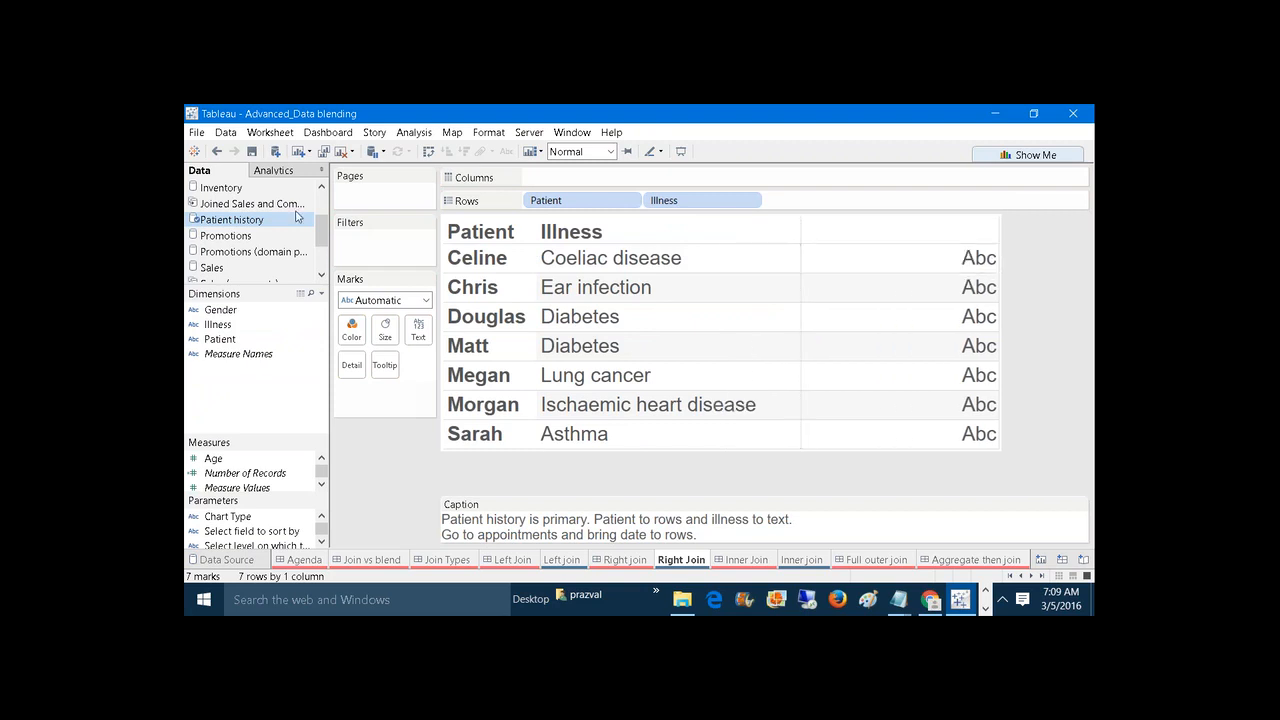
Blend in the Appointments data source by placing Appointment Date on Text and showing it as an exact date.
drag(321, 231, 321, 205)
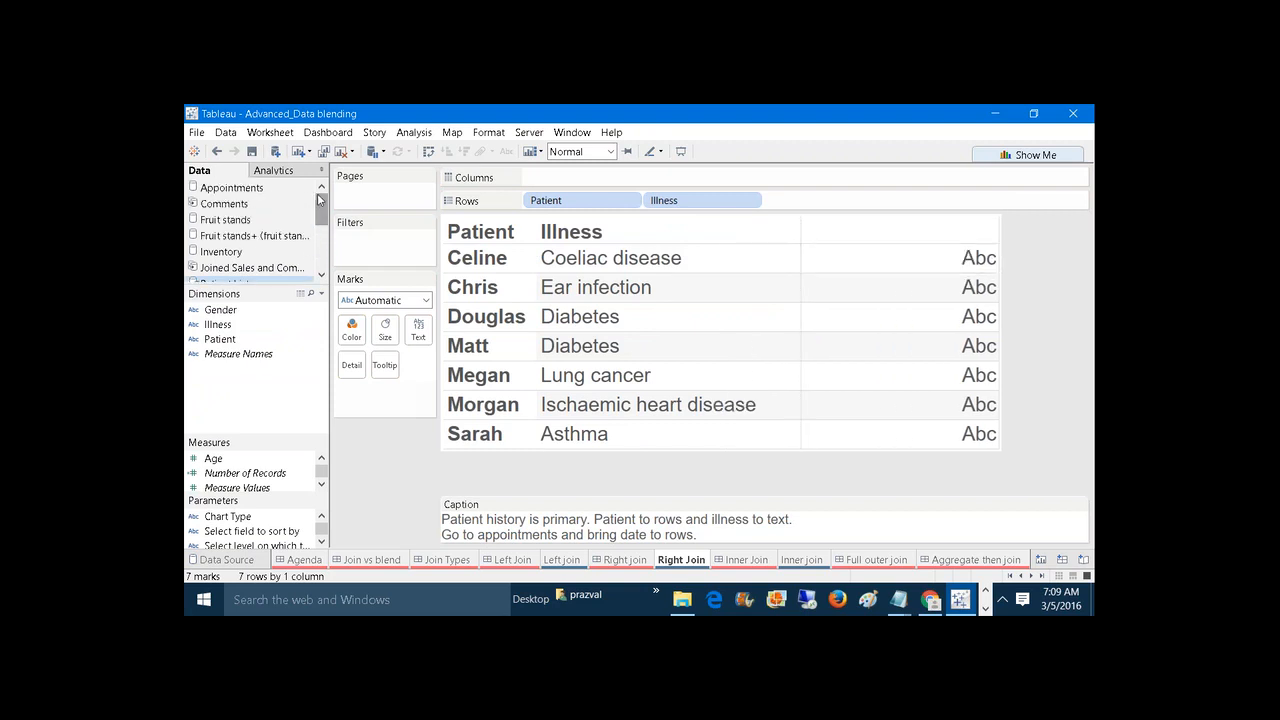
click(277, 189)
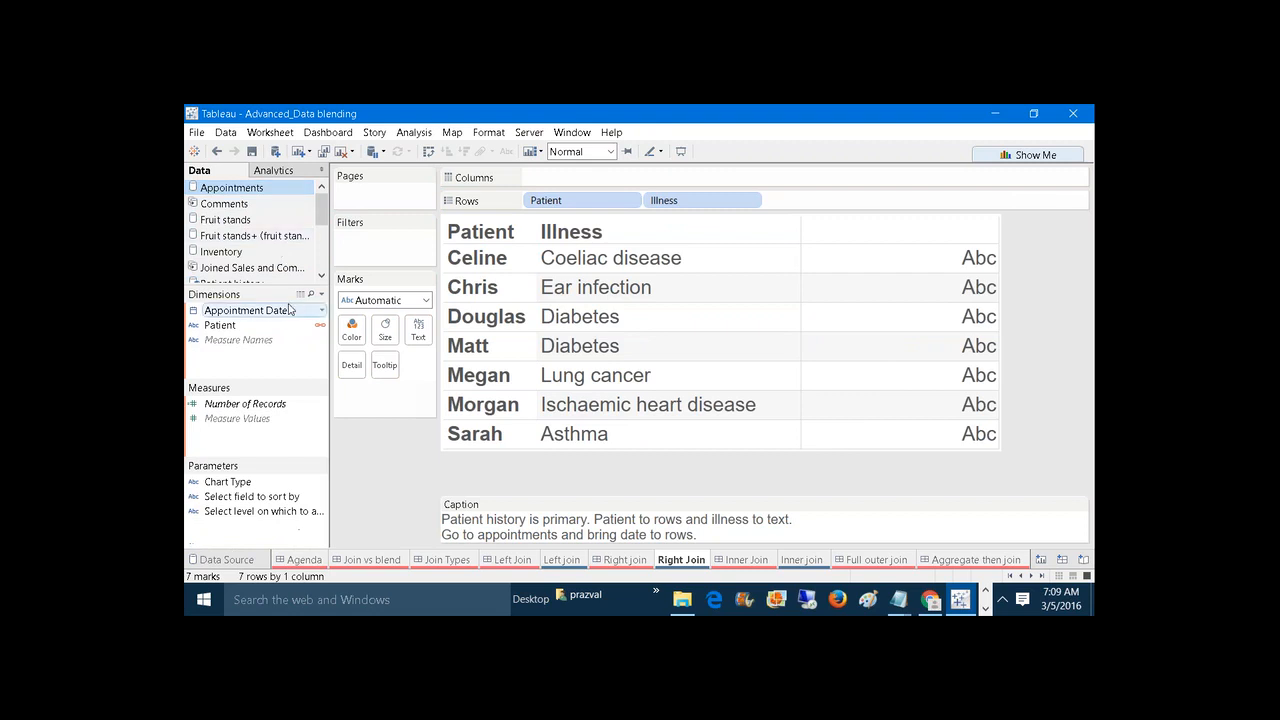
drag(274, 311, 421, 324)
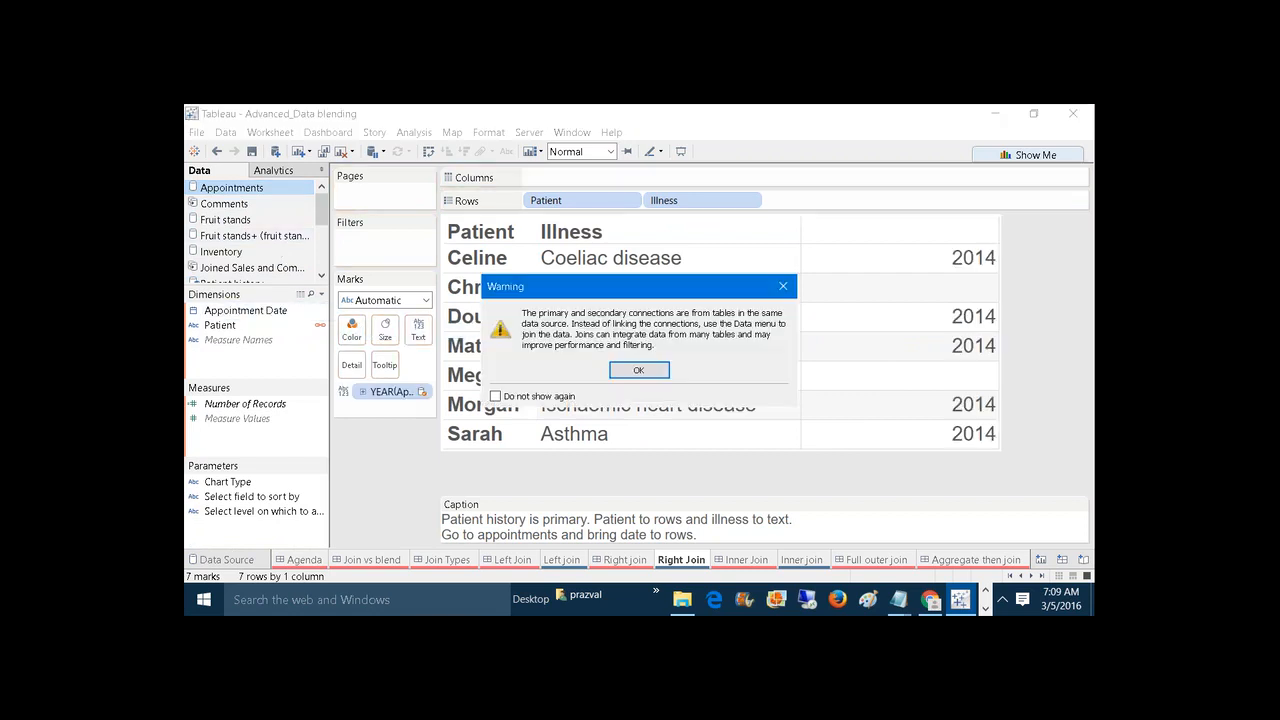
click(622, 369)
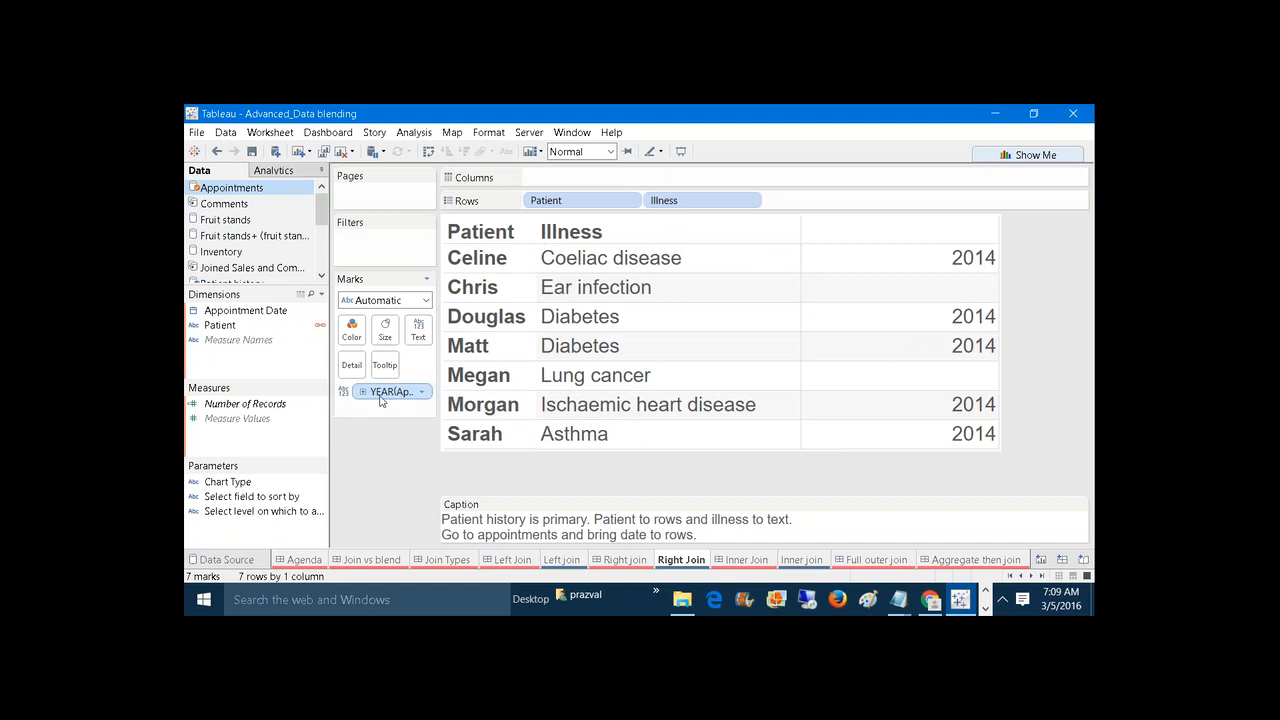
right_click(381, 398)
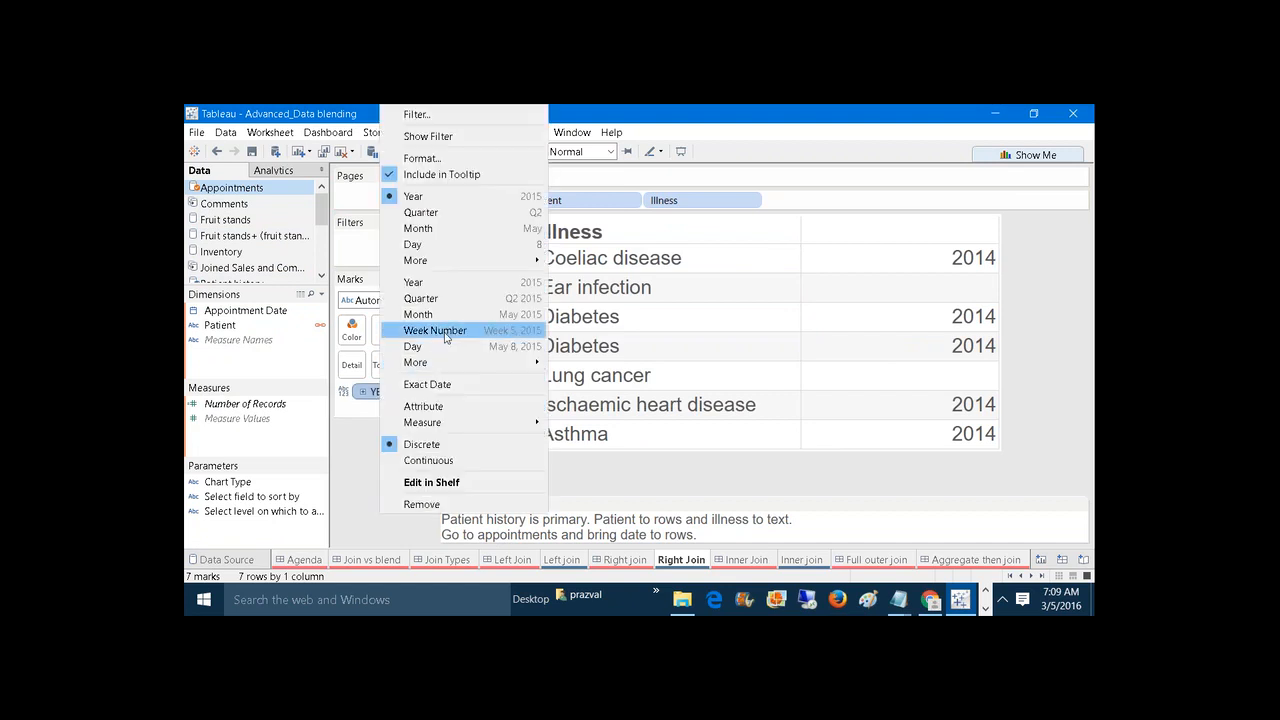
click(448, 385)
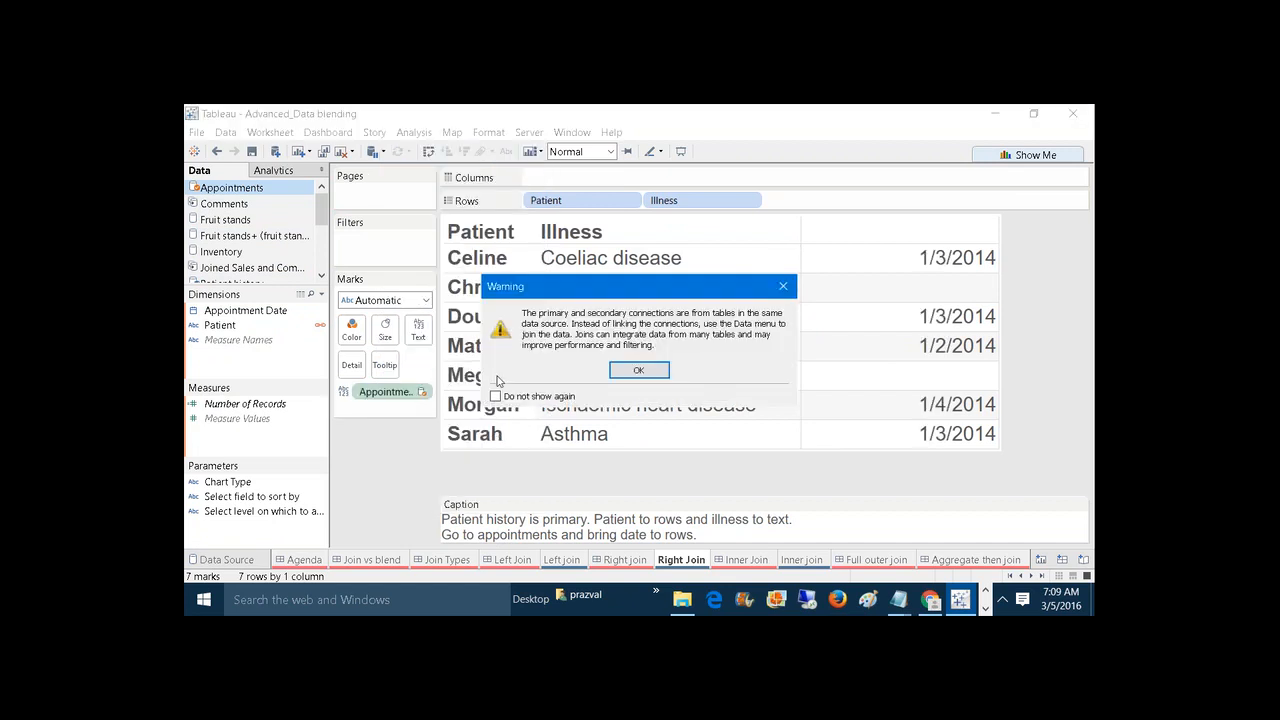
click(635, 371)
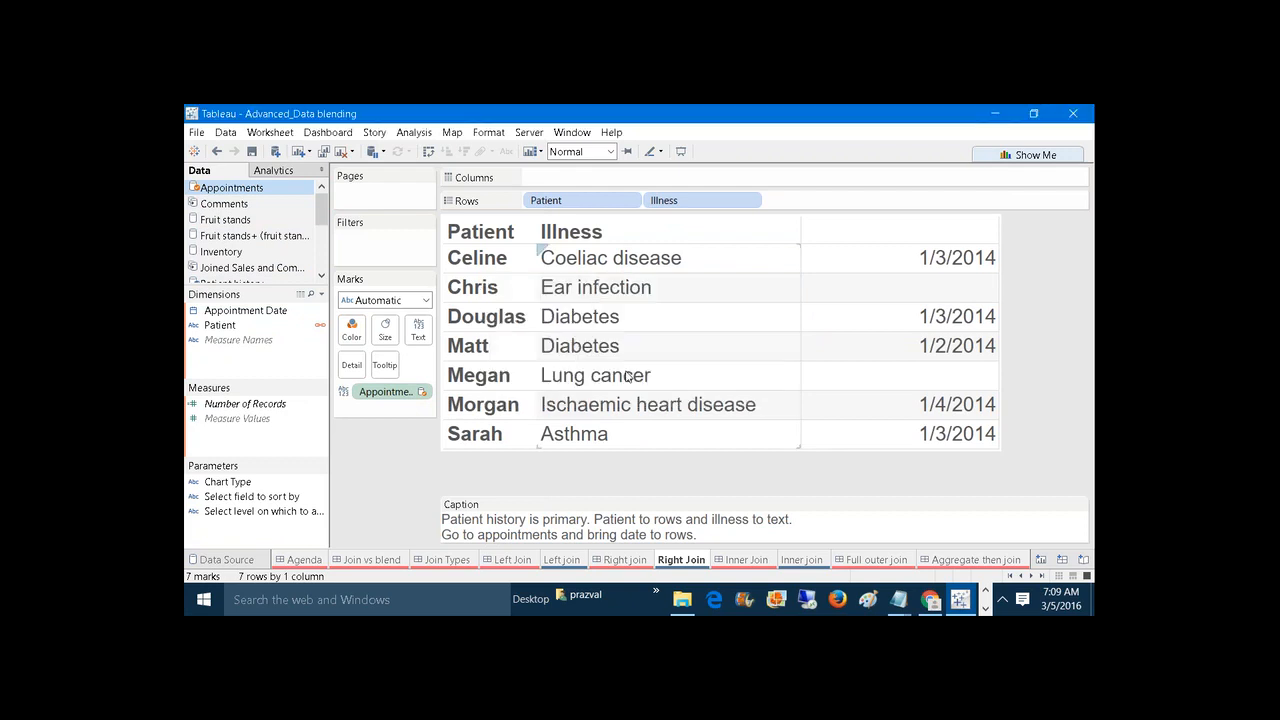
Convert the Appointment Date field on Text from continuous to discrete.
drag(389, 391, 343, 393)
right_click(386, 391)
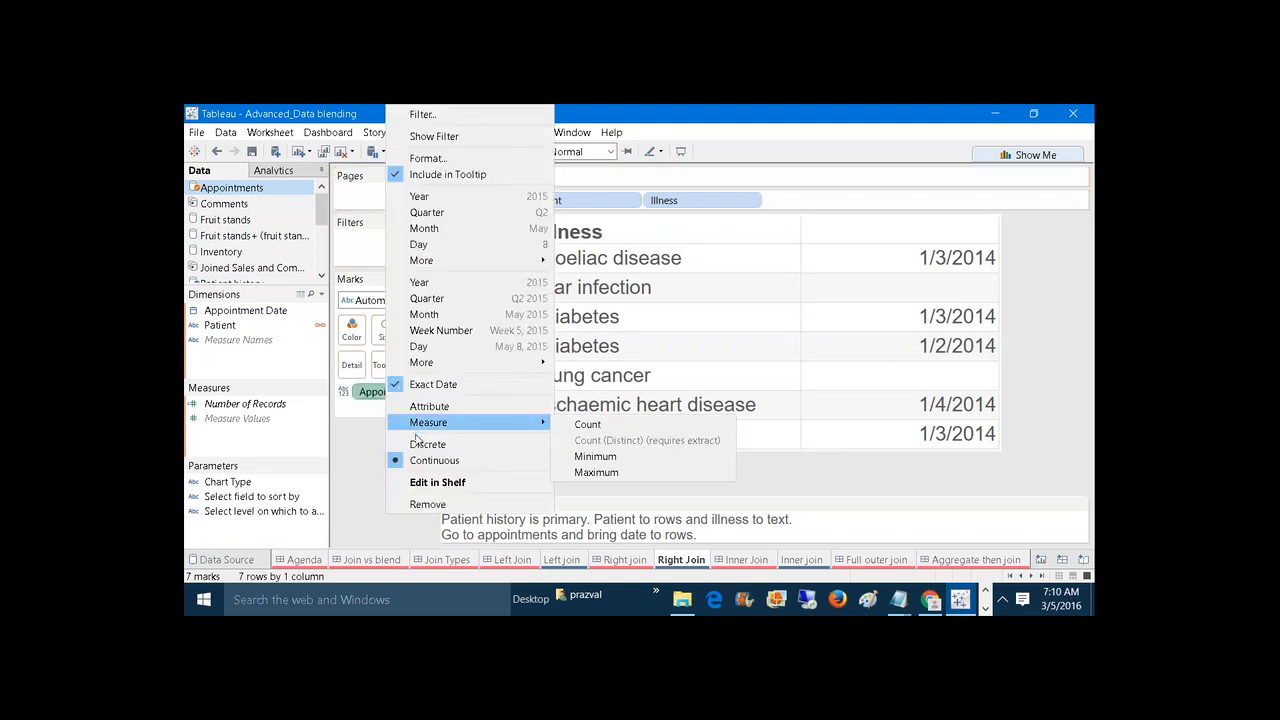
click(416, 446)
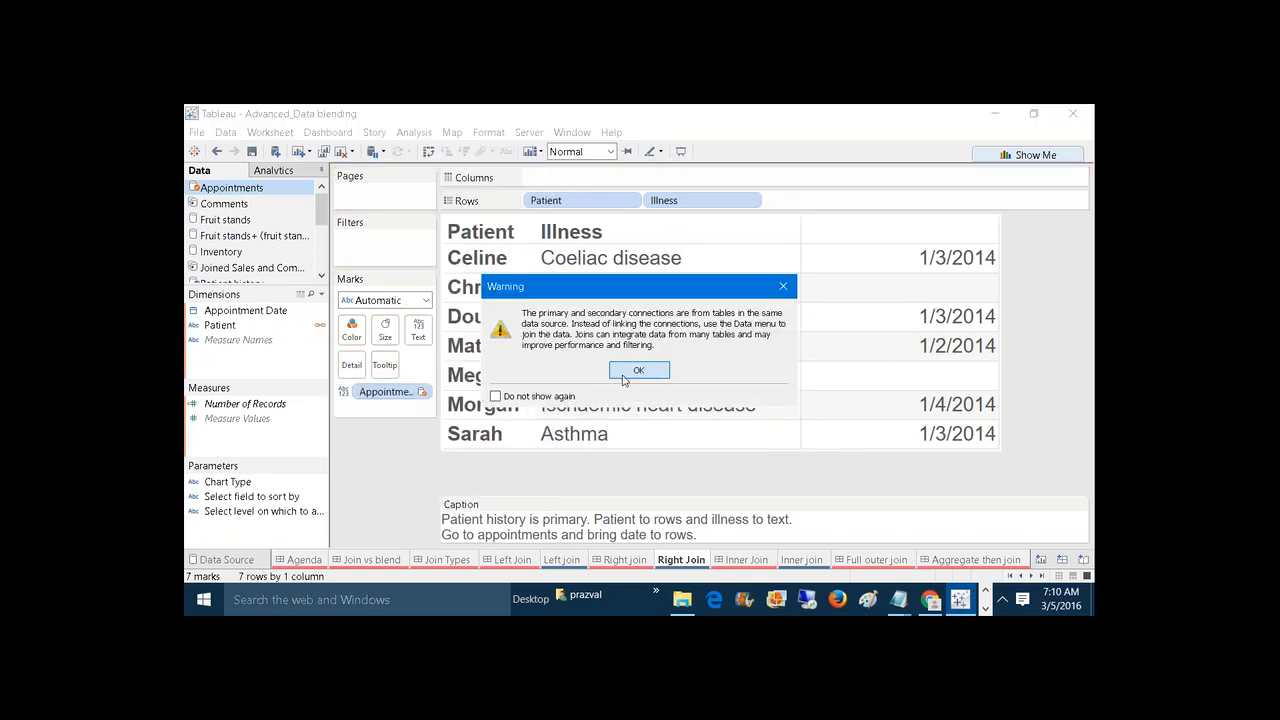
click(643, 369)
Move Appointment Date before Patient on Rows and check the options offered for its Null header.
drag(386, 391, 556, 208)
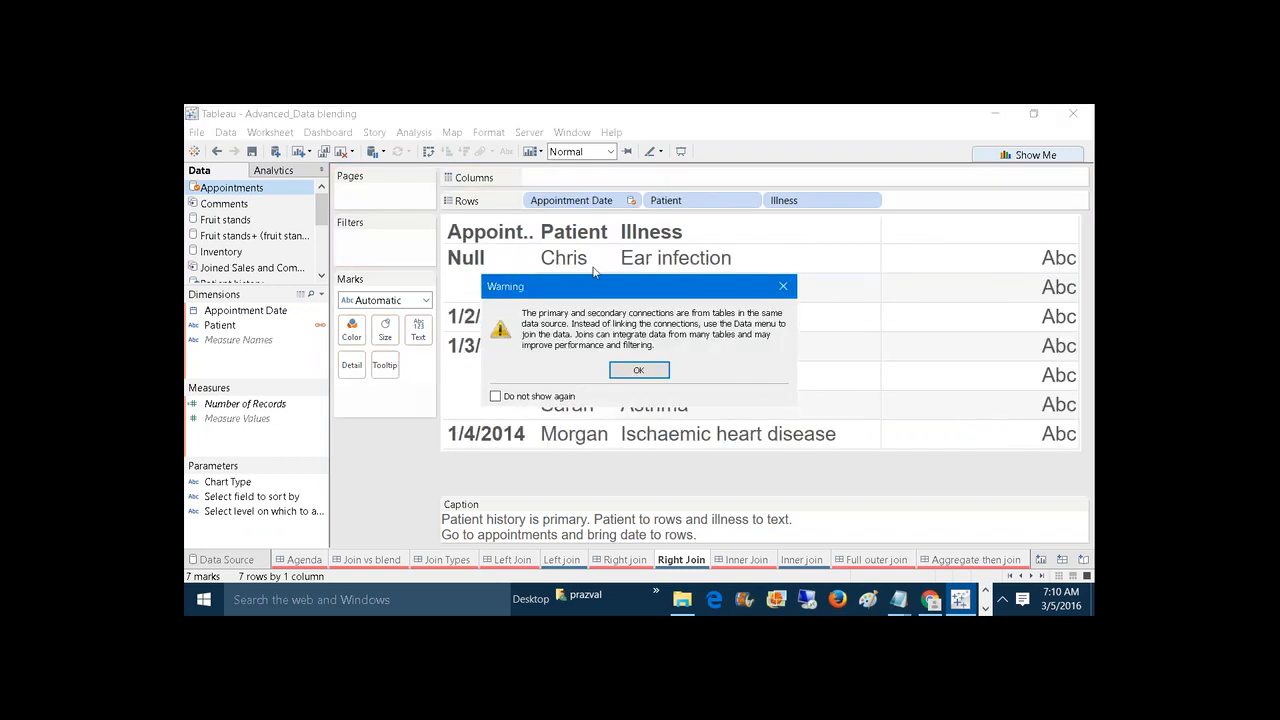
click(638, 370)
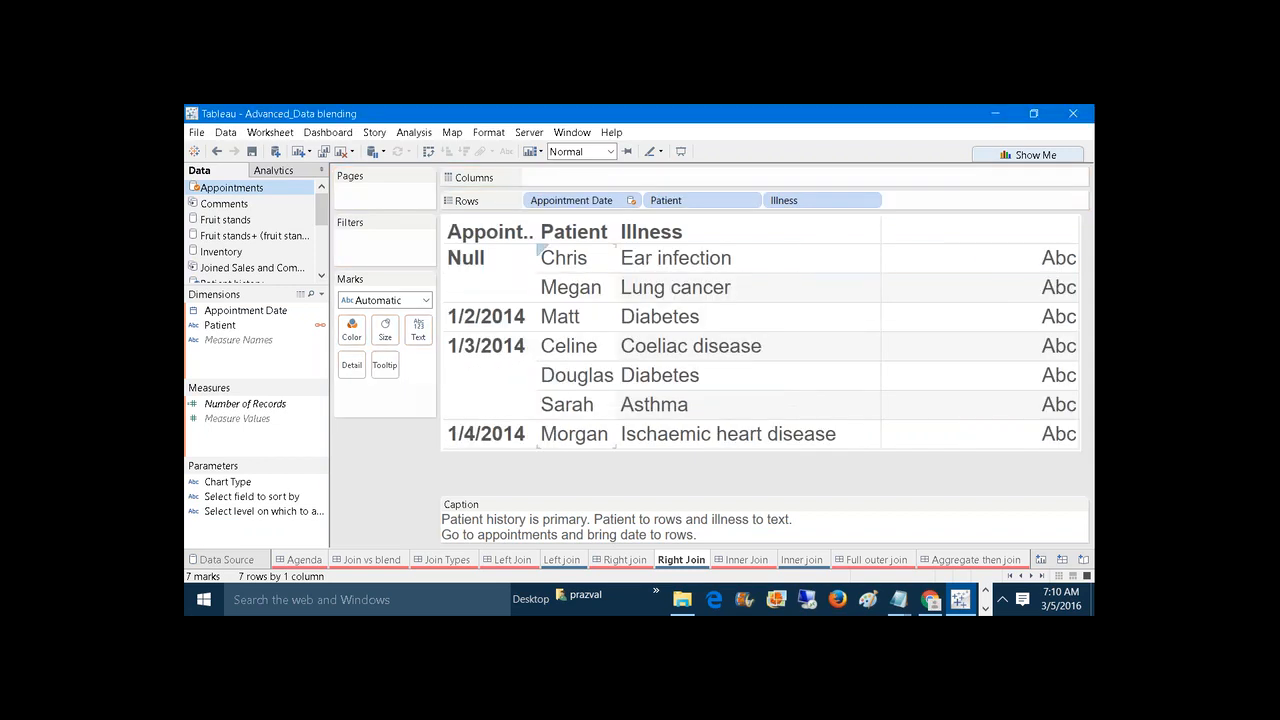
click(476, 278)
right_click(476, 278)
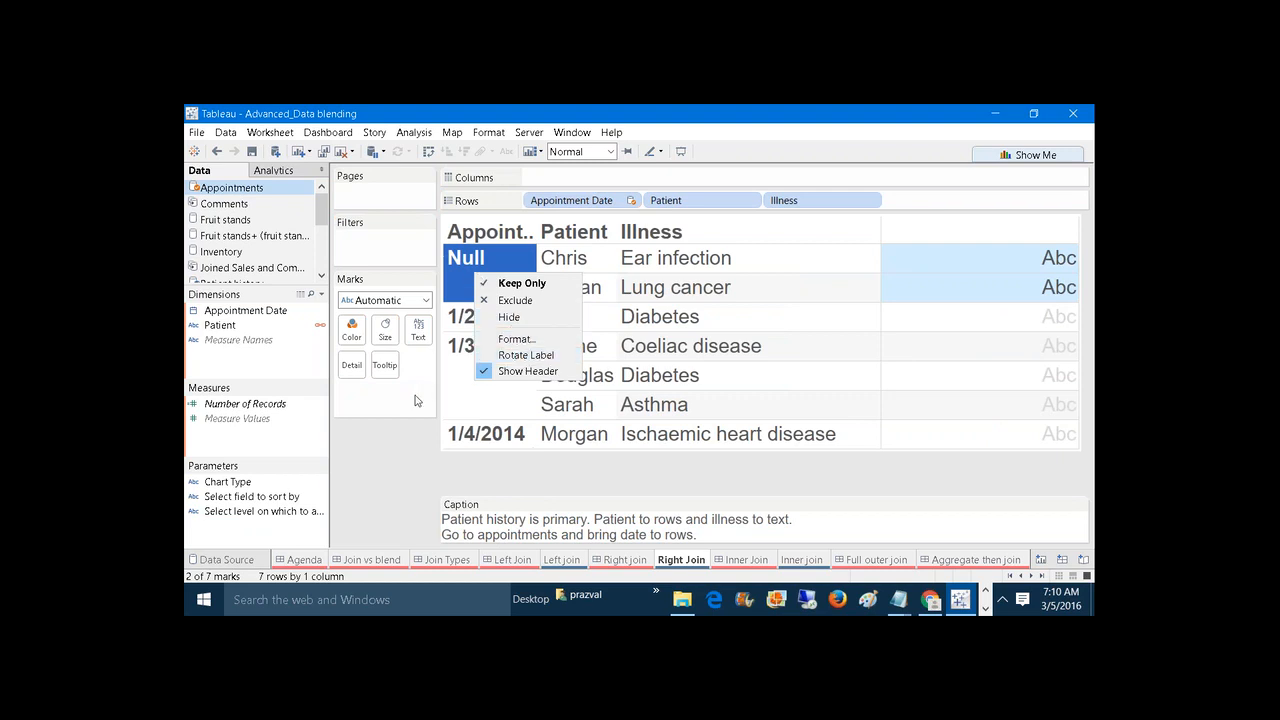
click(405, 443)
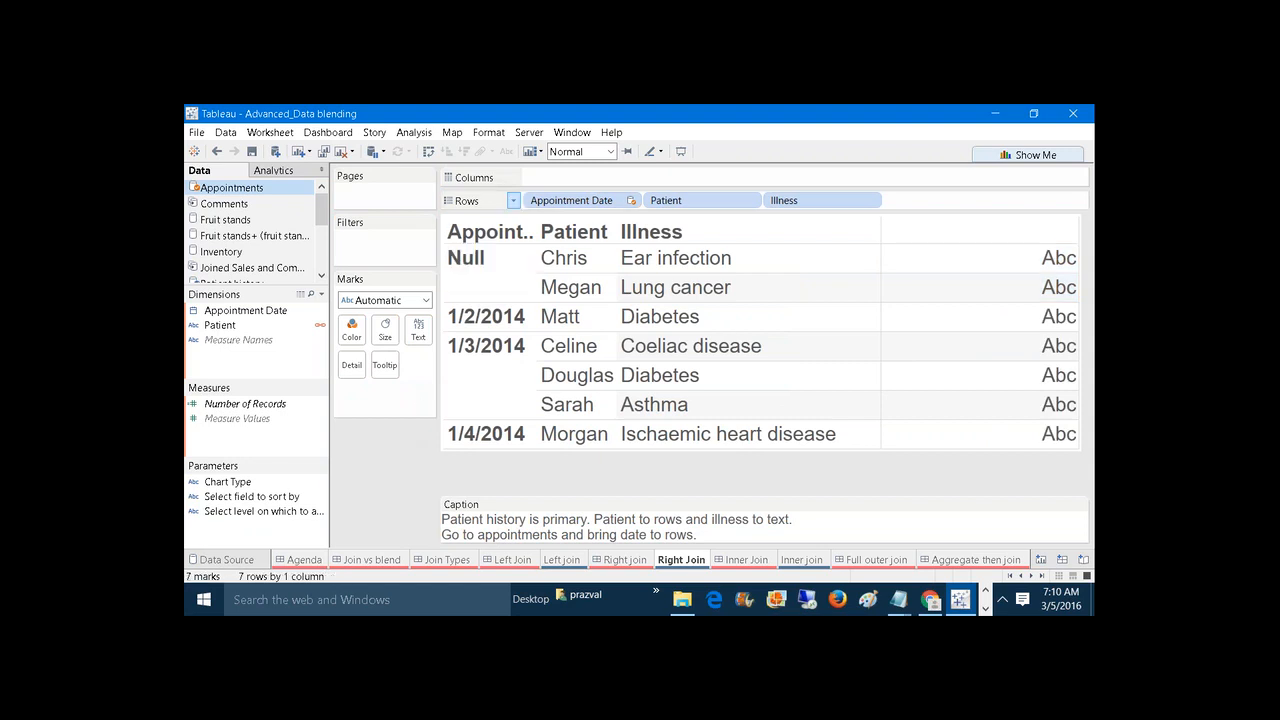
right_click(486, 286)
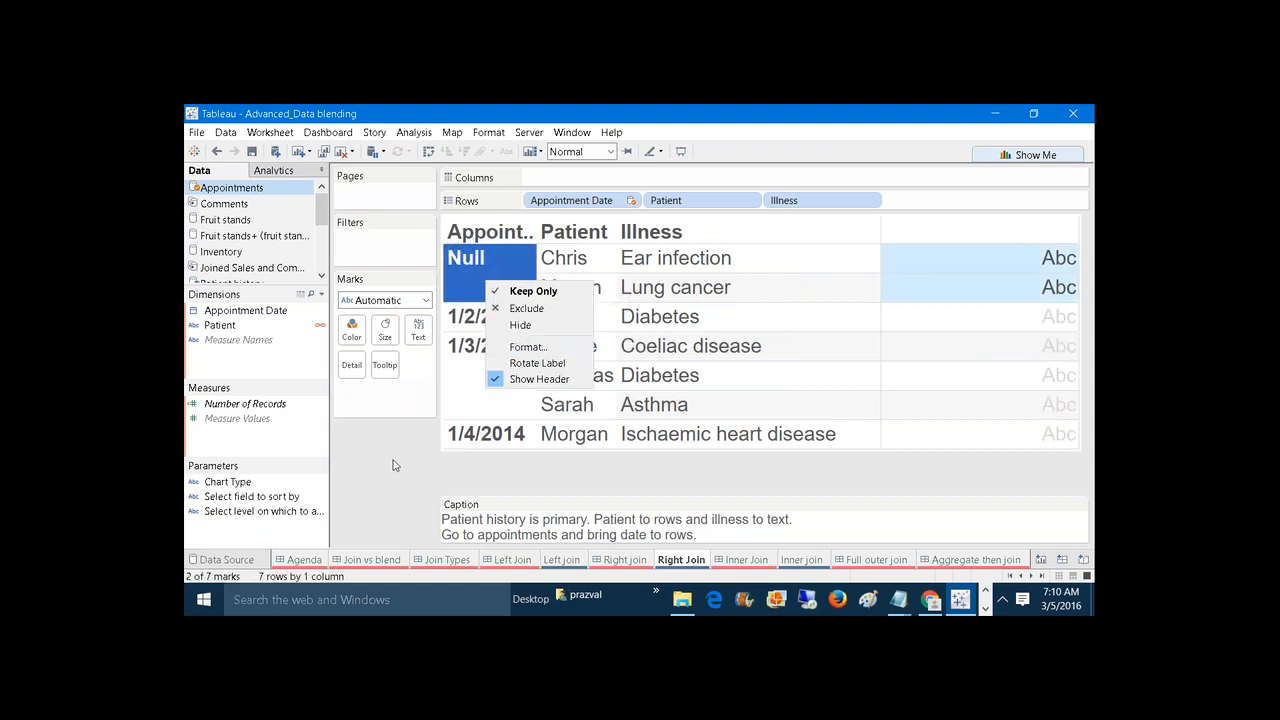
click(397, 465)
Move Appointment Date from Rows back to Text and check the field's available options.
drag(571, 200, 424, 334)
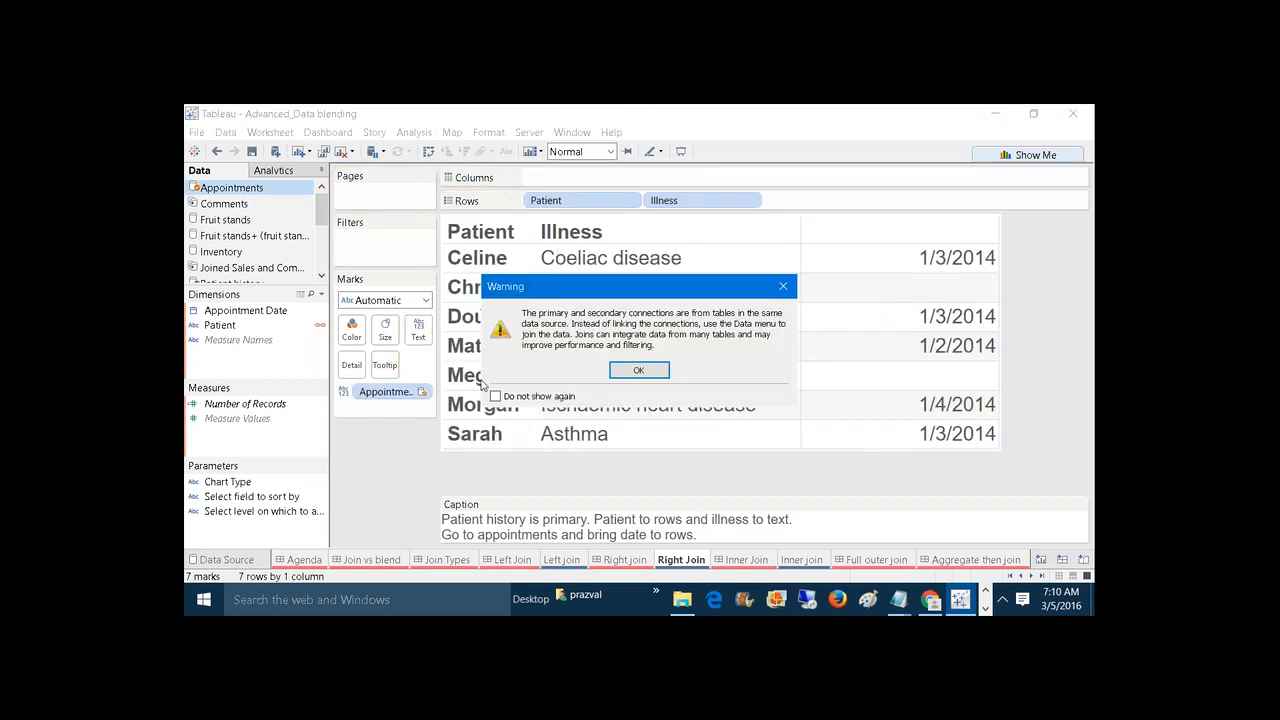
click(641, 370)
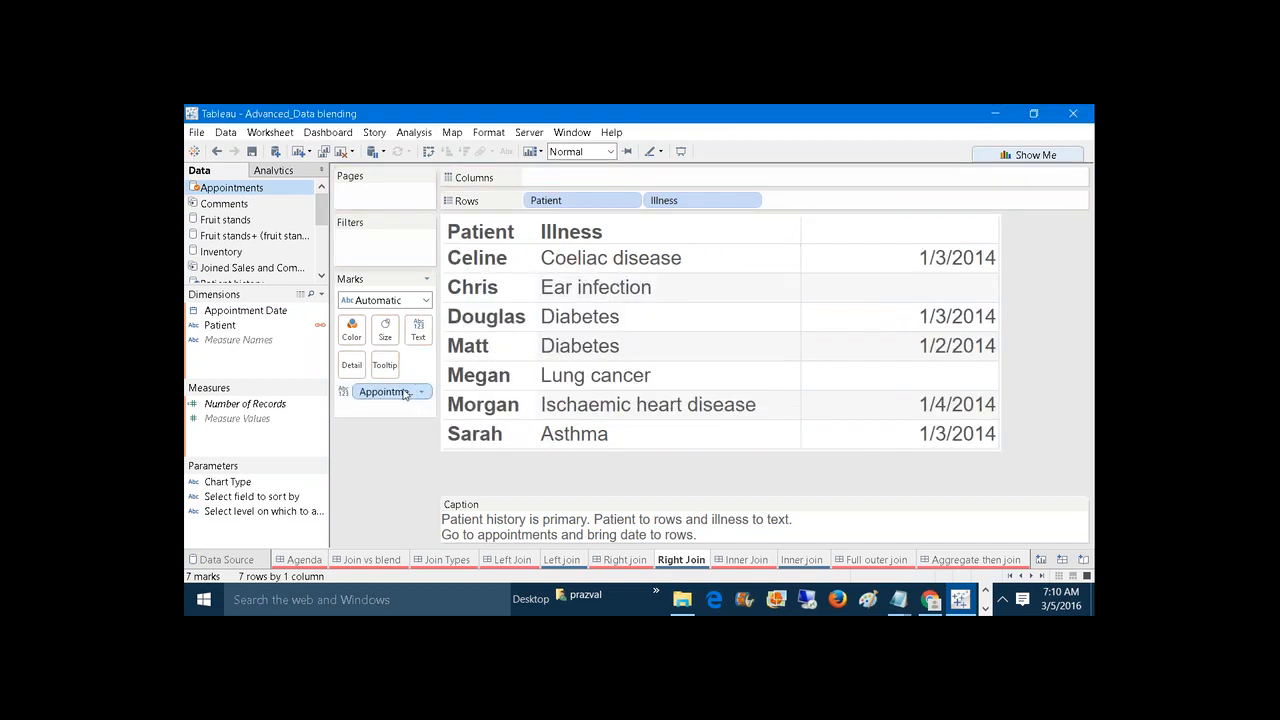
right_click(406, 394)
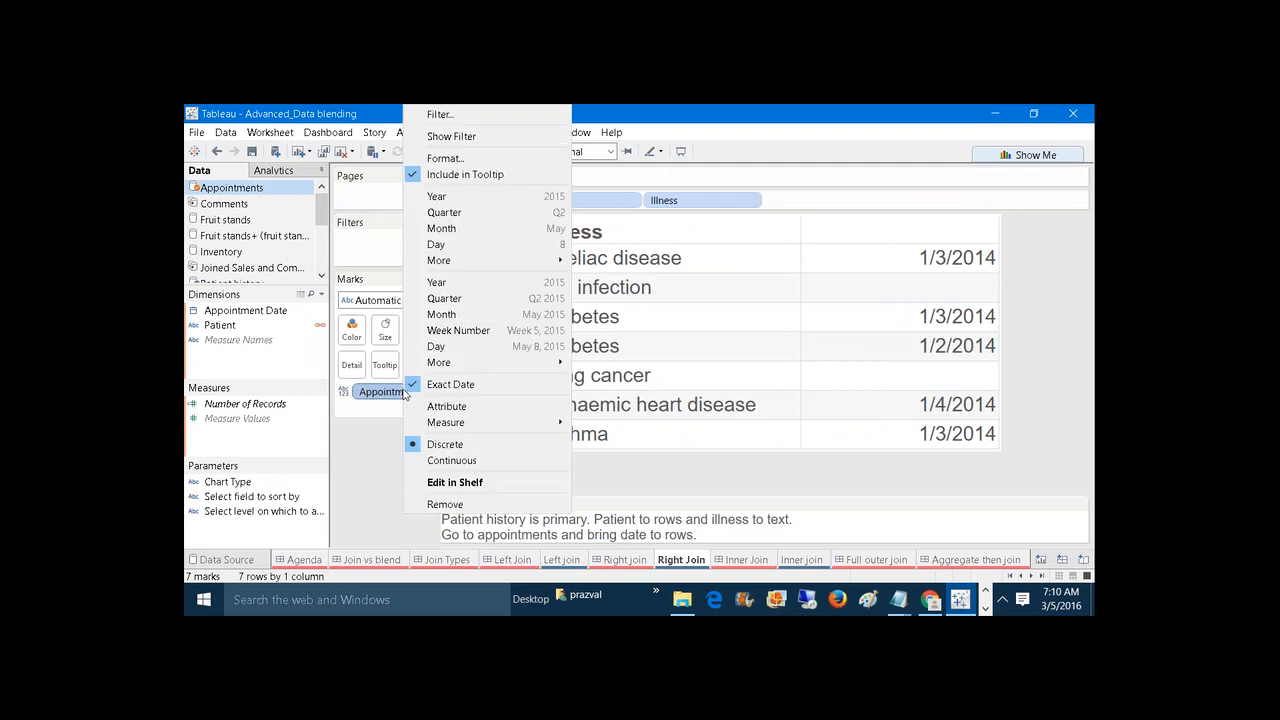
click(366, 477)
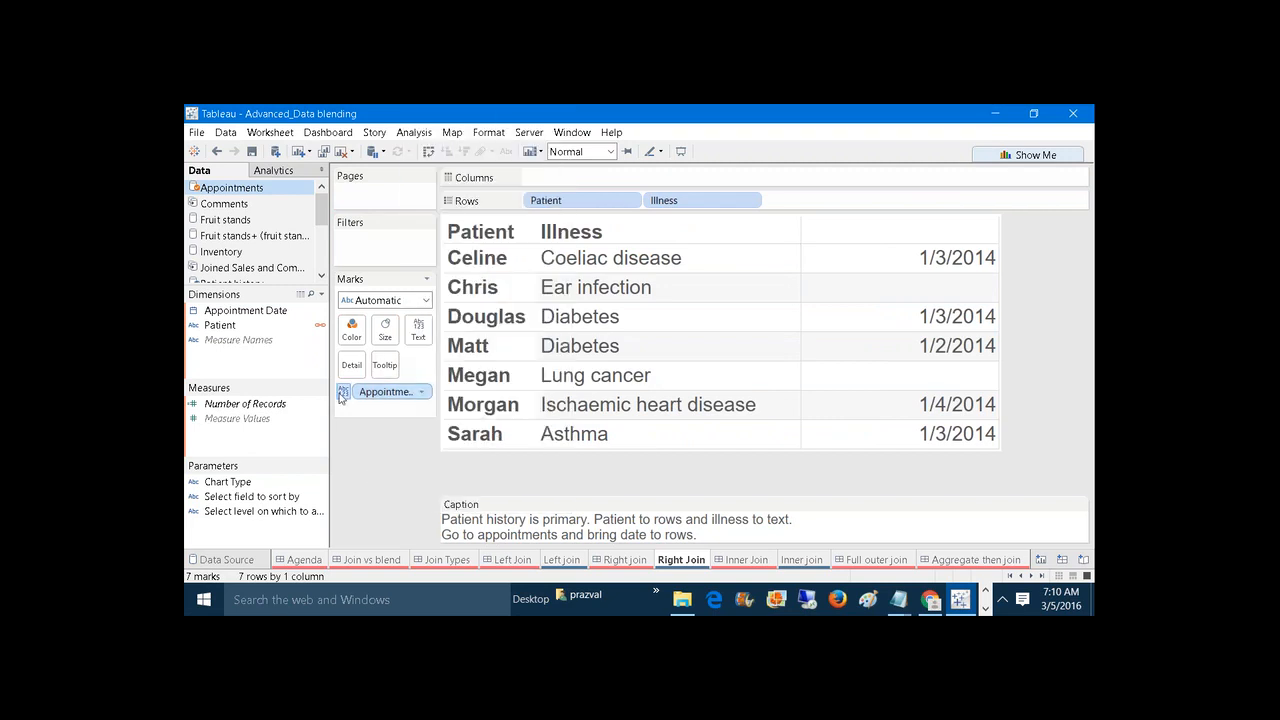
Start a new calculated field in the Appointments data source and name it STR.
click(321, 294)
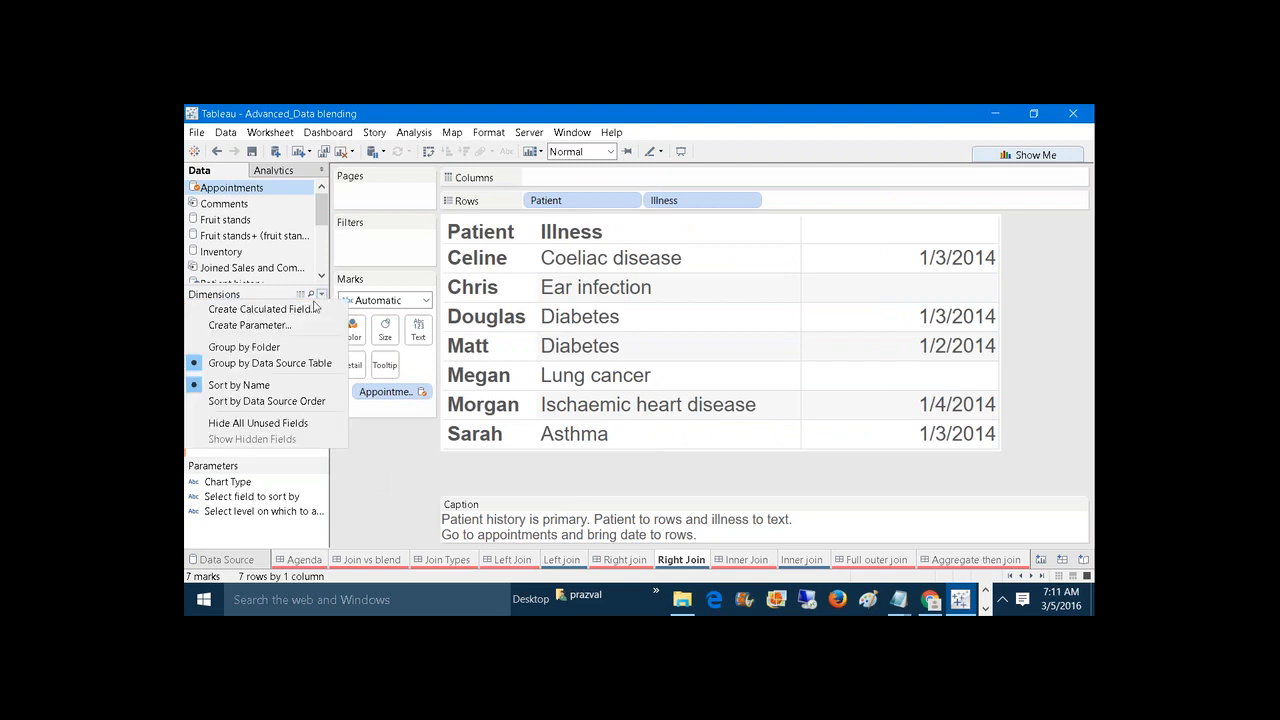
click(300, 309)
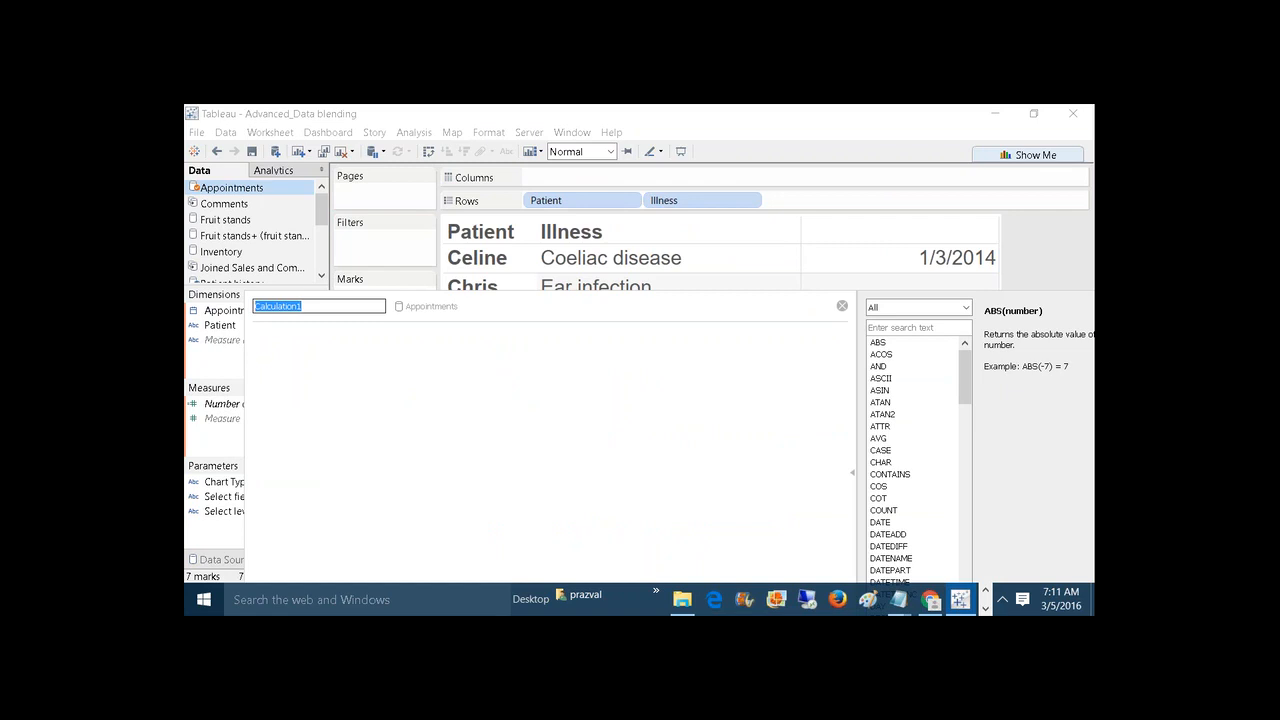
text(TS)
key(BackSpace)
key(BackSpace)
key(BackSpace)
text(STR)
Enter the formula STR([Appointment Date]) for the STR calculated field and save it.
click(320, 356)
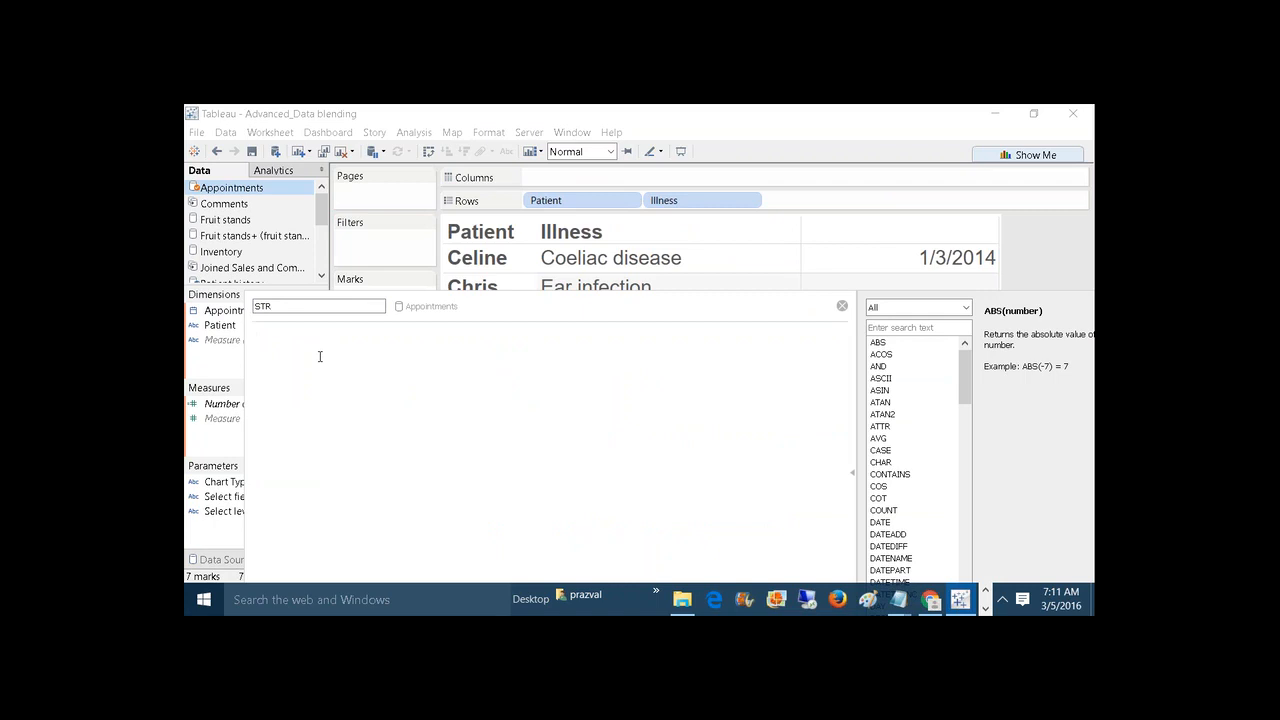
text(STR(AP)
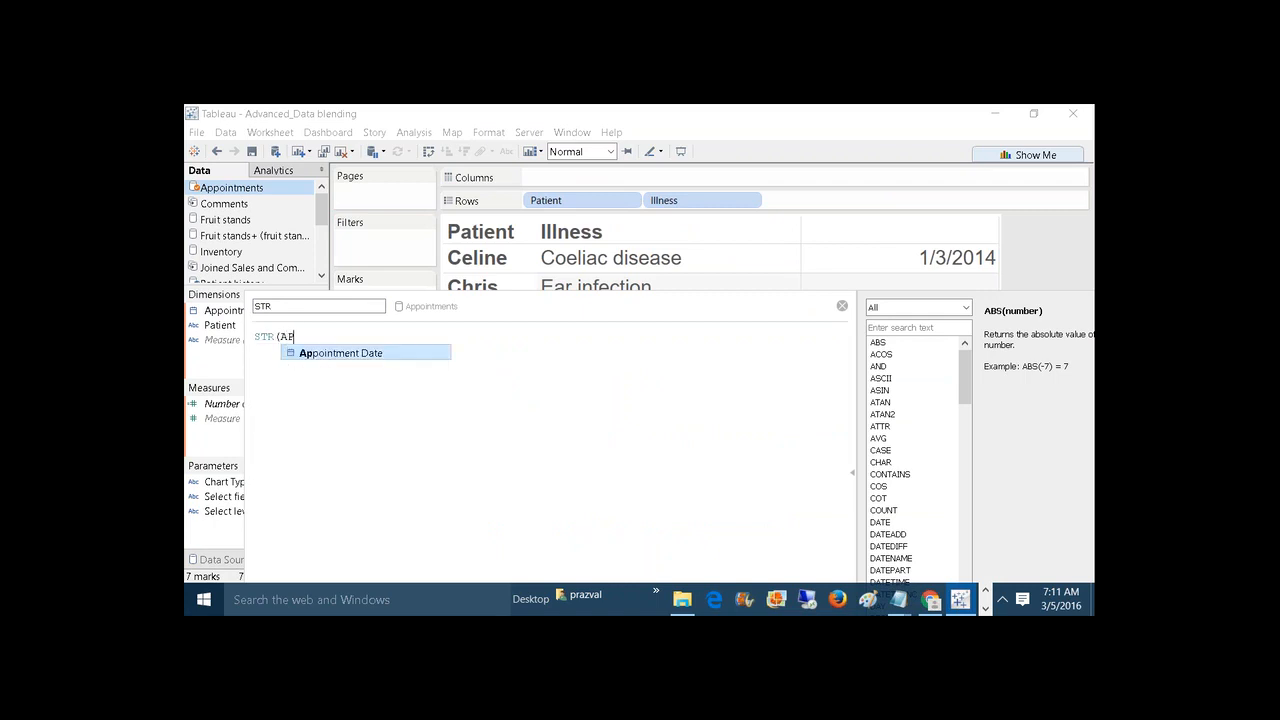
click(319, 355)
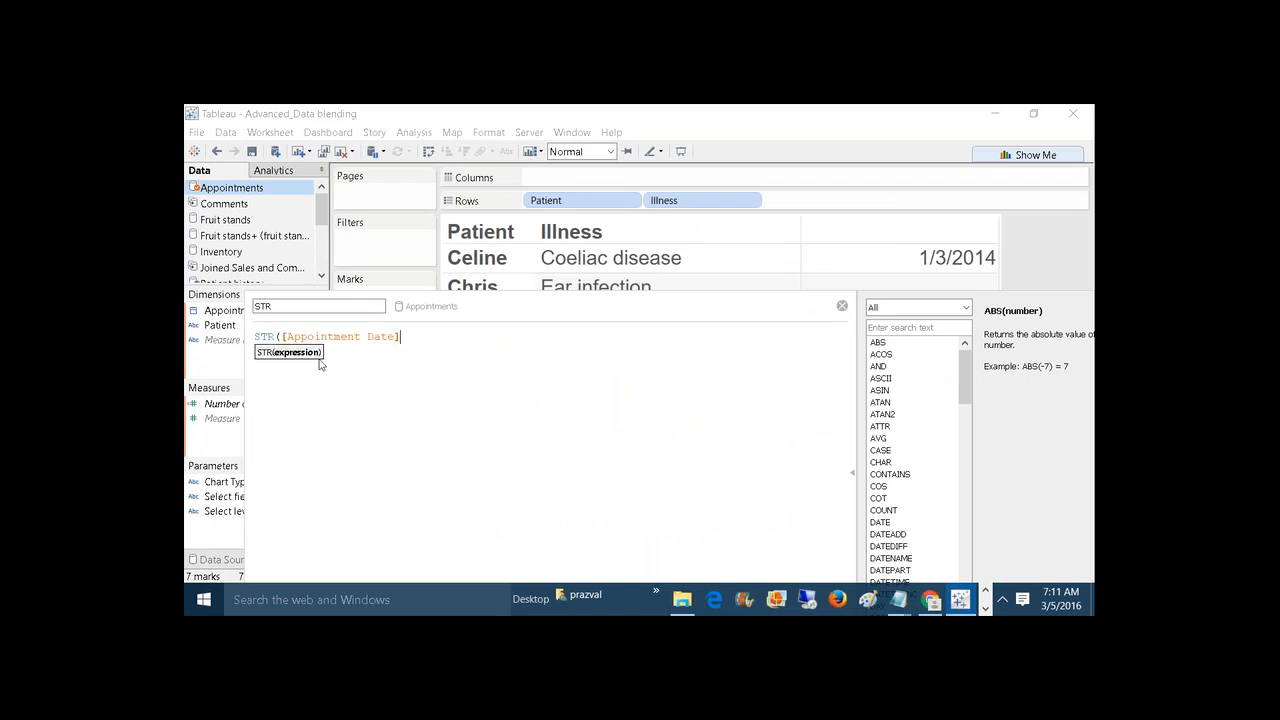
text())
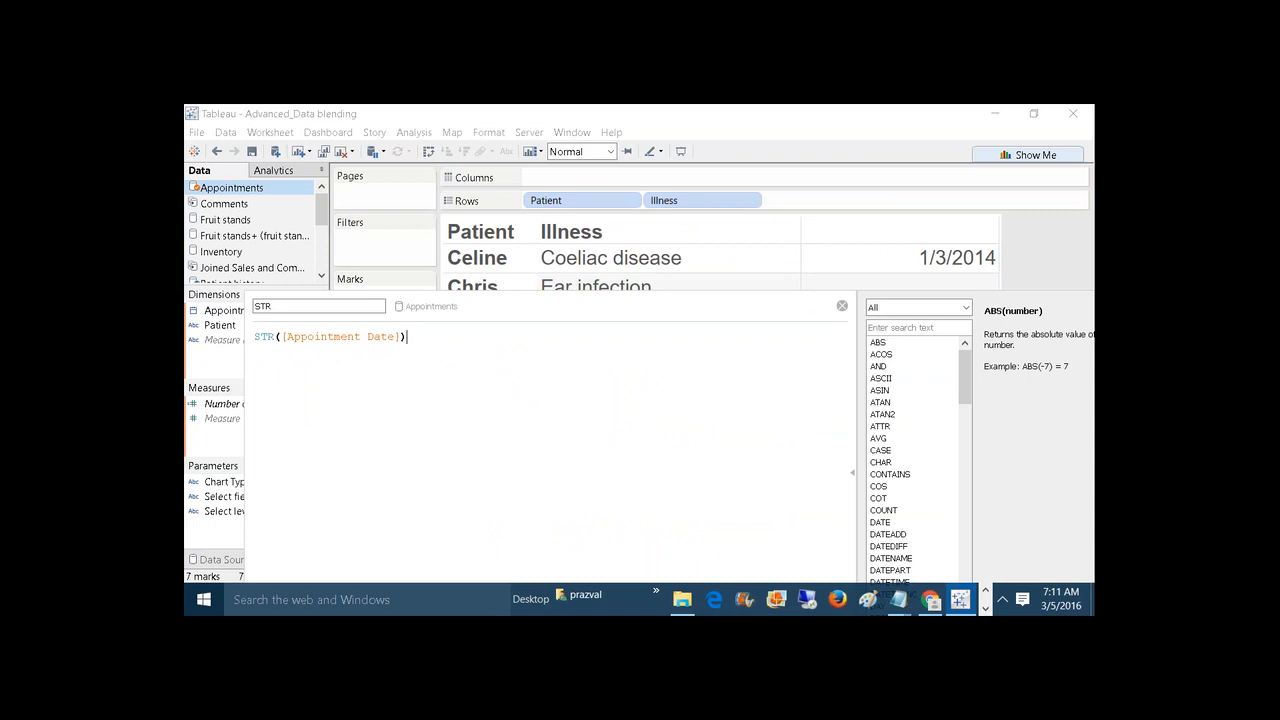
drag(405, 315, 394, 214)
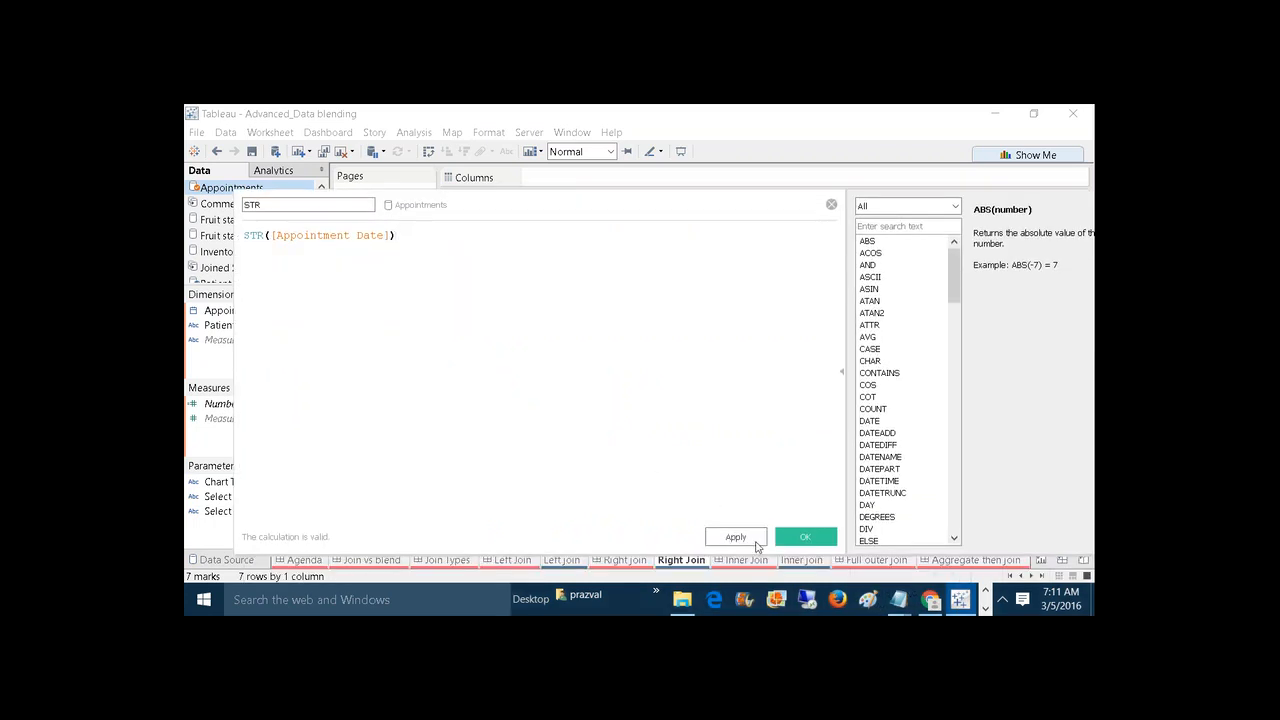
click(757, 540)
click(797, 540)
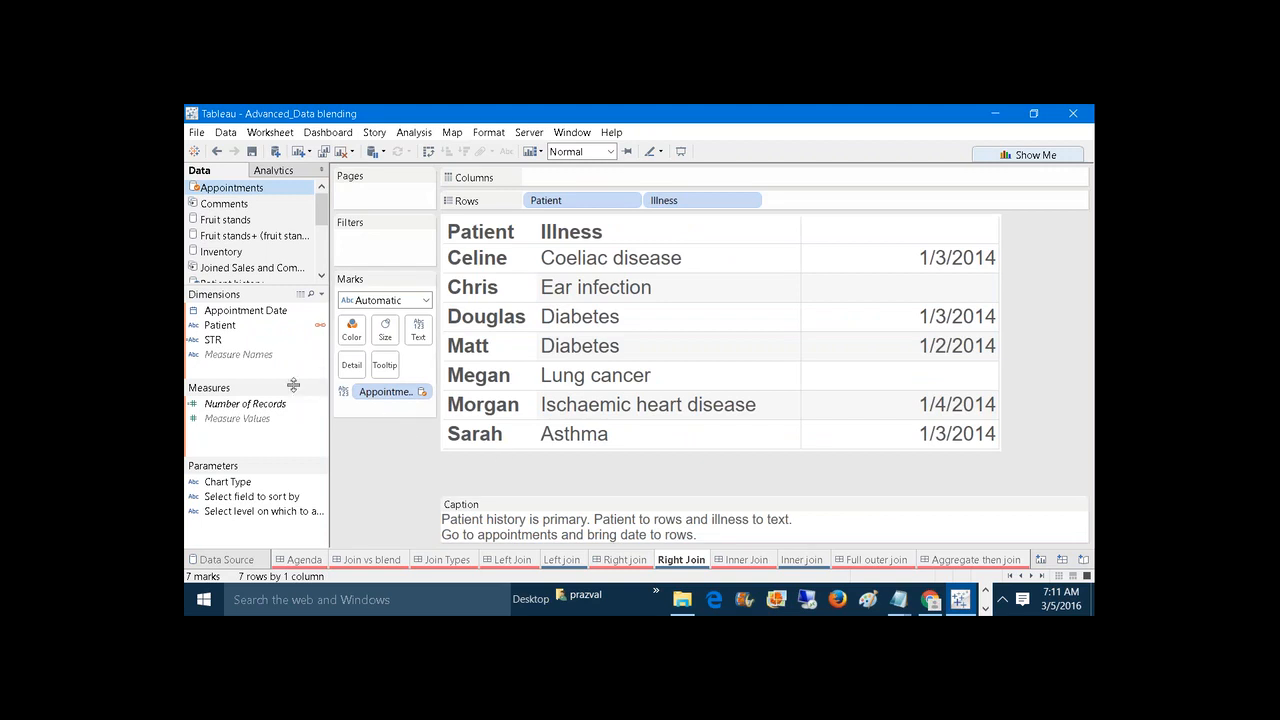
Place STR before Patient on Rows and give its Null header the alias "New Appointments".
mouse_move(213, 340)
mouse_down()
mouse_move(380, 365)
mouse_move(540, 218)
mouse_move(534, 200)
mouse_up()
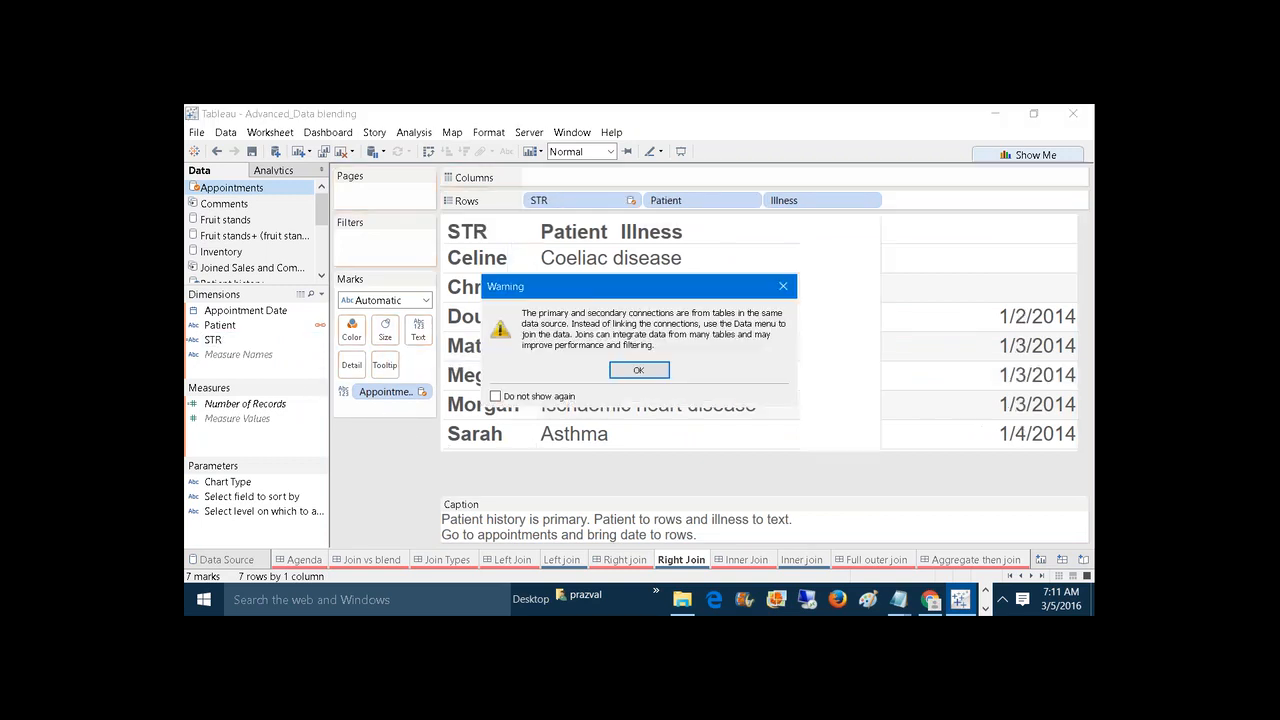
click(636, 370)
right_click(486, 281)
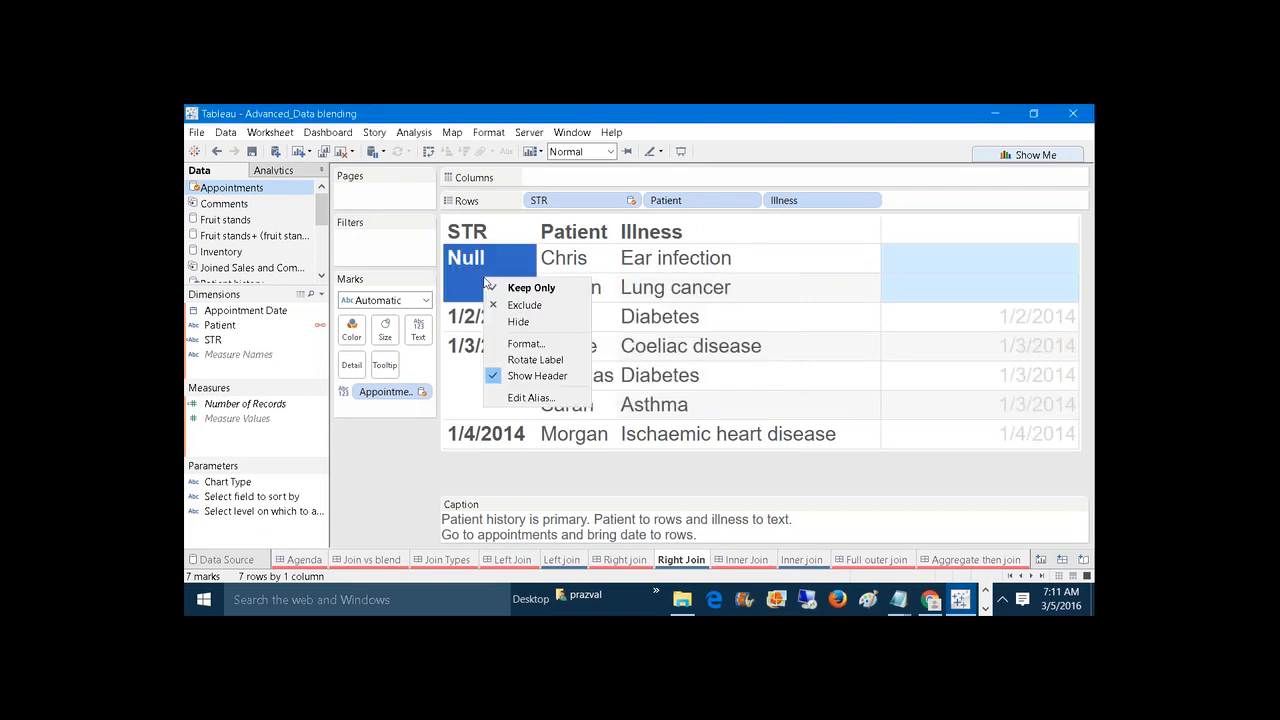
click(545, 398)
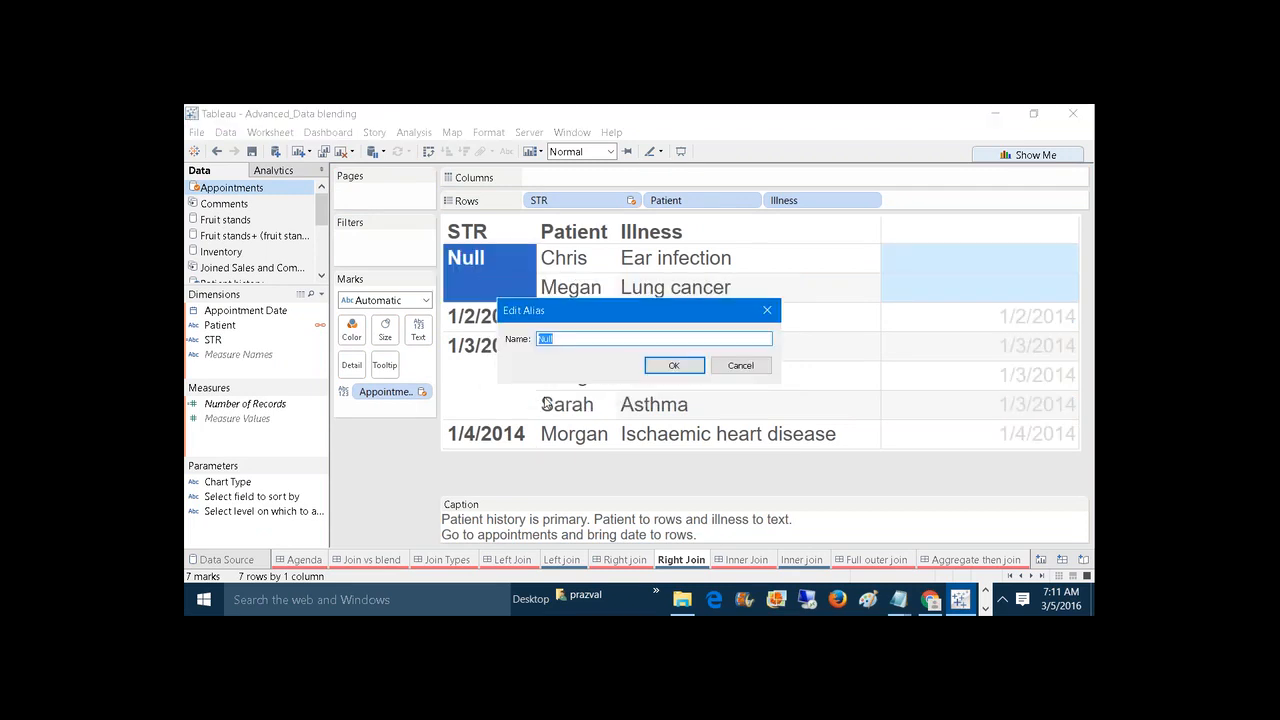
text(New Appointments)
click(664, 369)
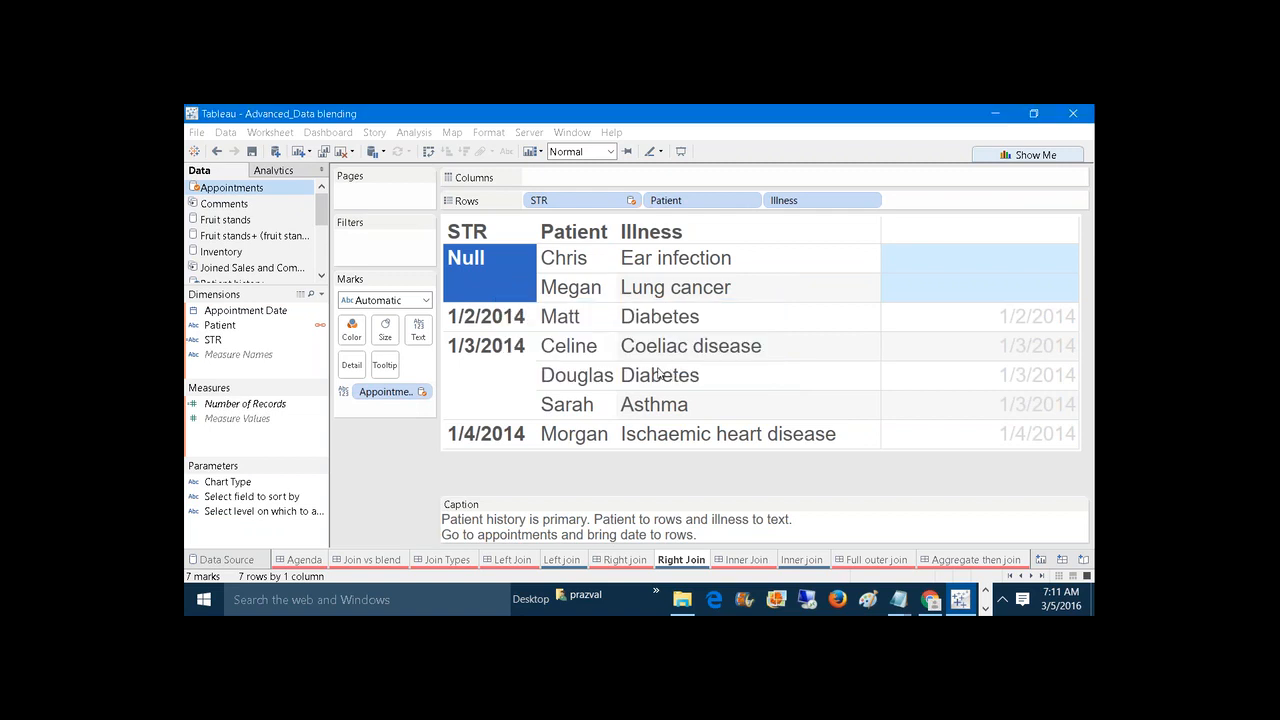
Remove Appointment Date from Text and widen the row header area of the table.
drag(385, 391, 420, 450)
click(645, 369)
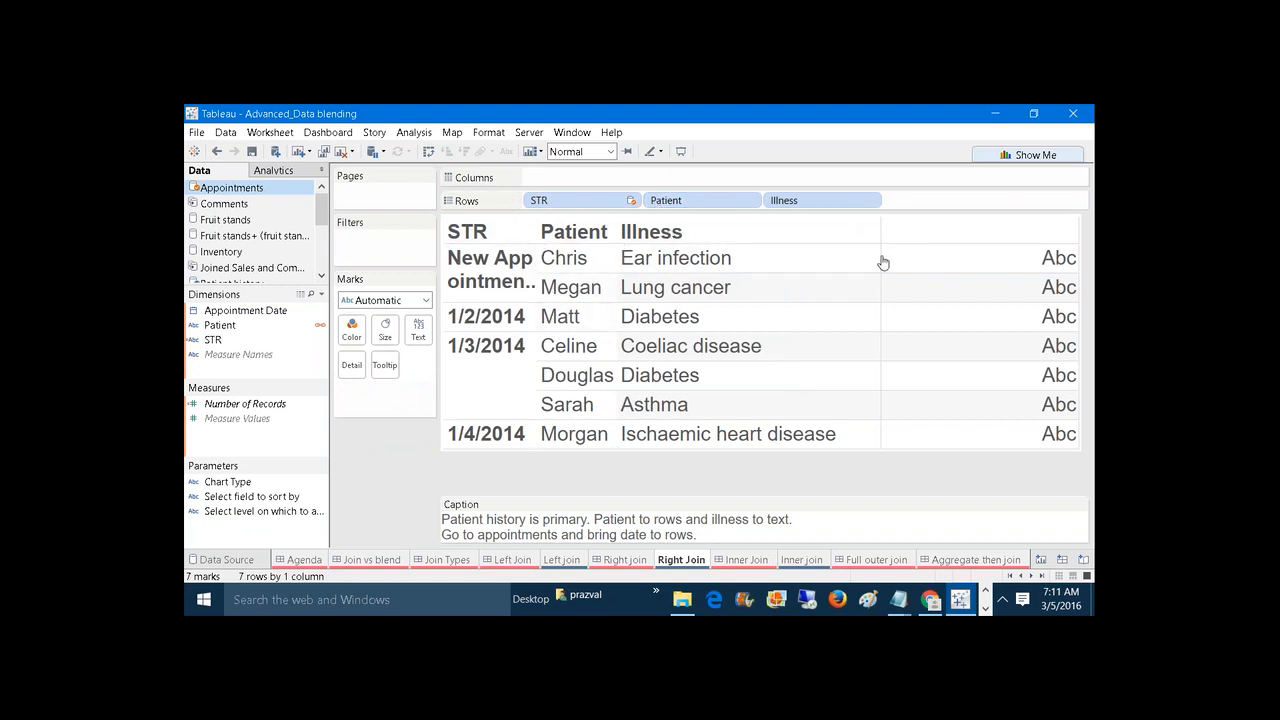
drag(883, 262, 965, 256)
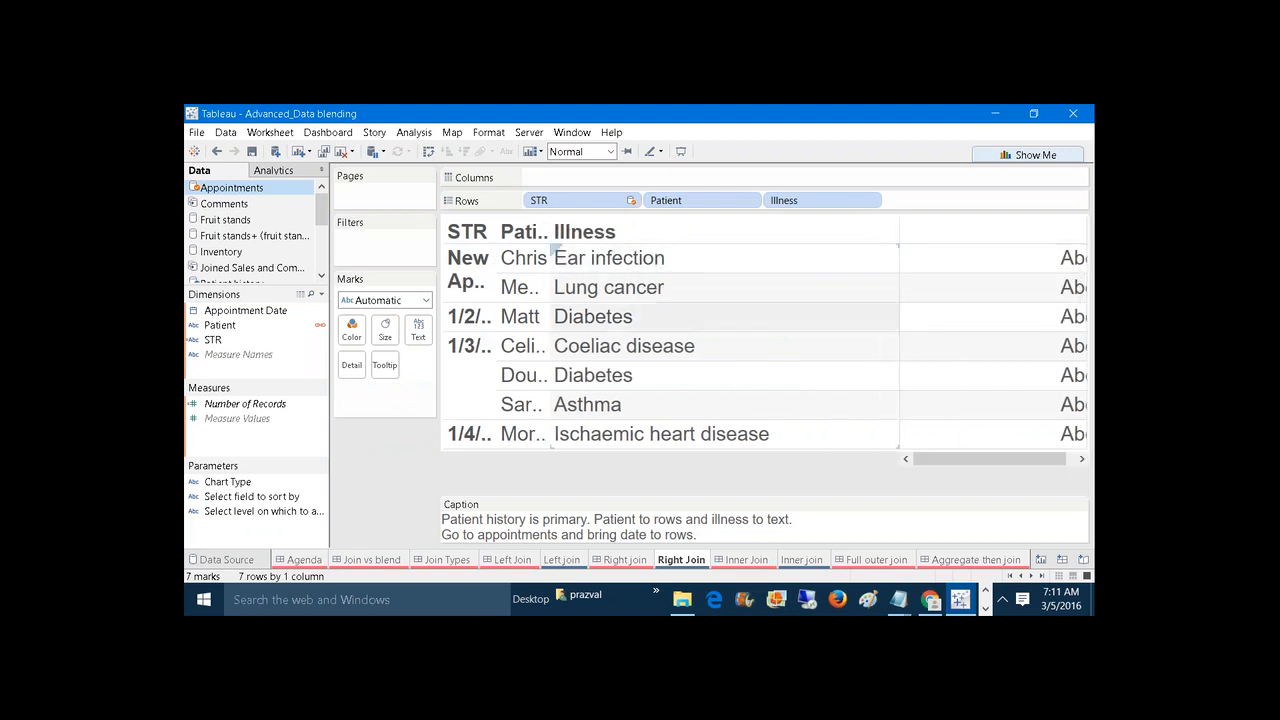
right_click(459, 239)
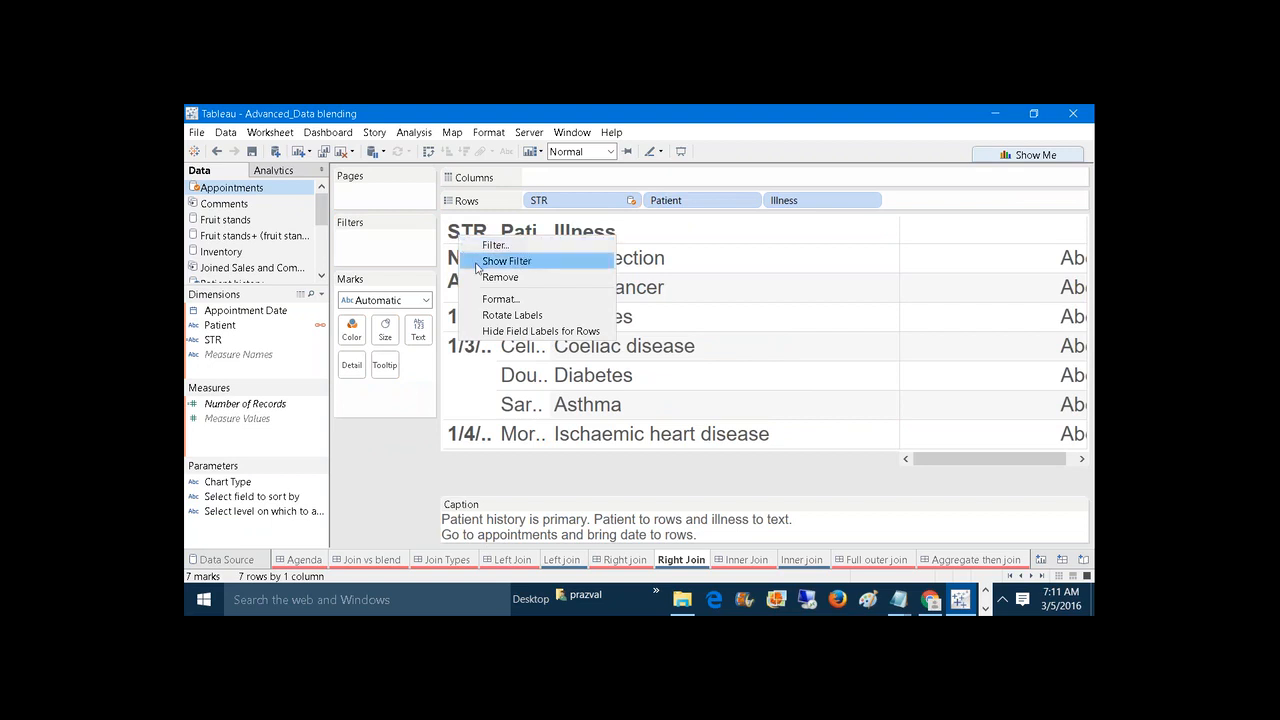
click(403, 439)
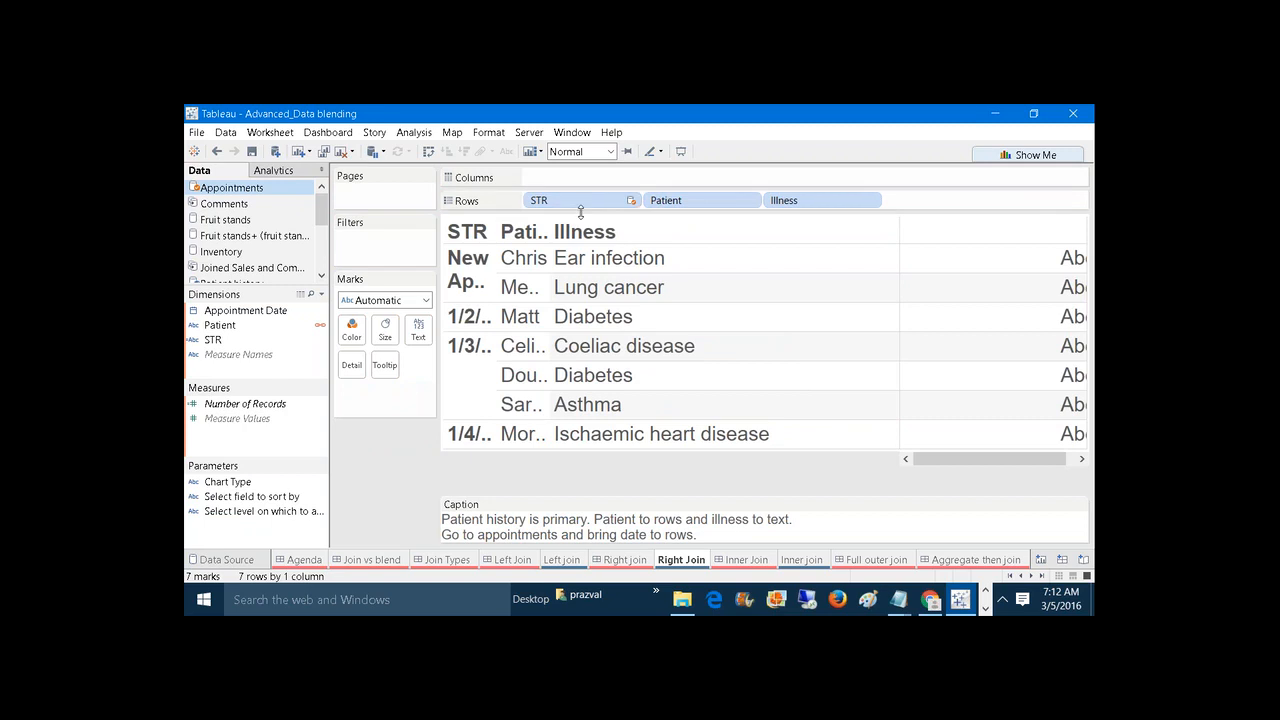
Try STR on Columns and move it back to Rows after Illness.
drag(580, 202, 585, 177)
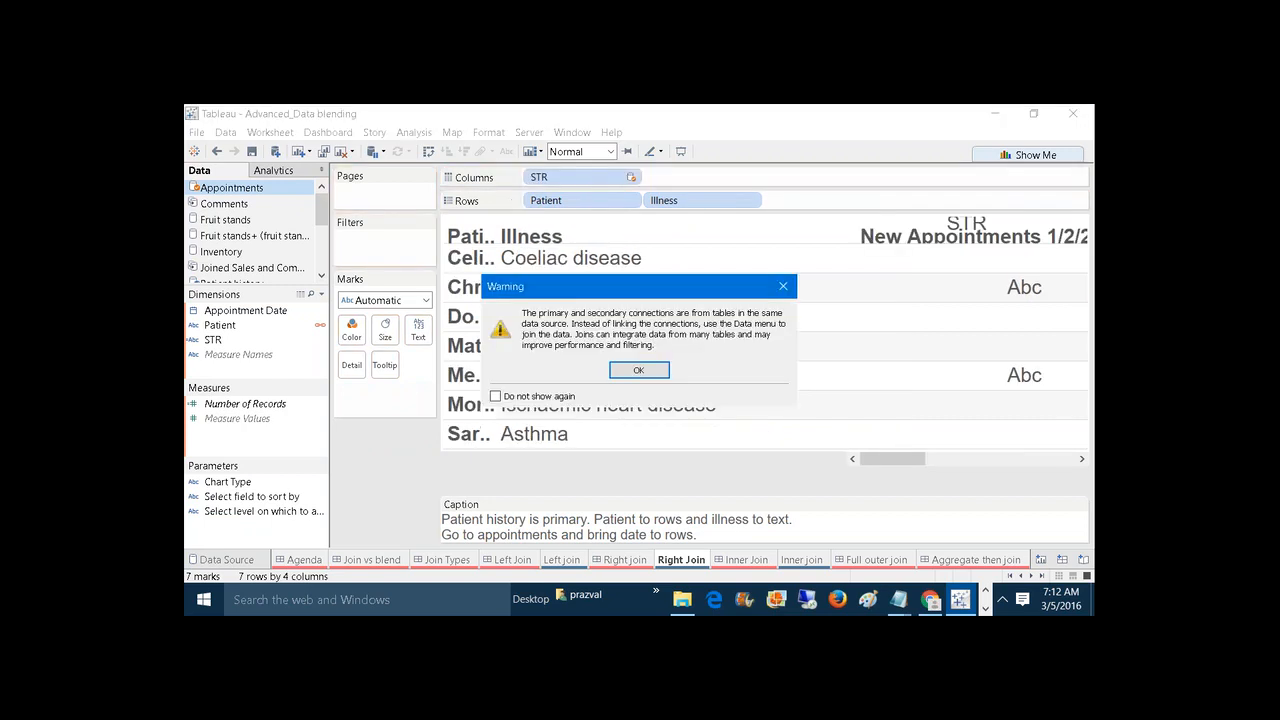
click(639, 371)
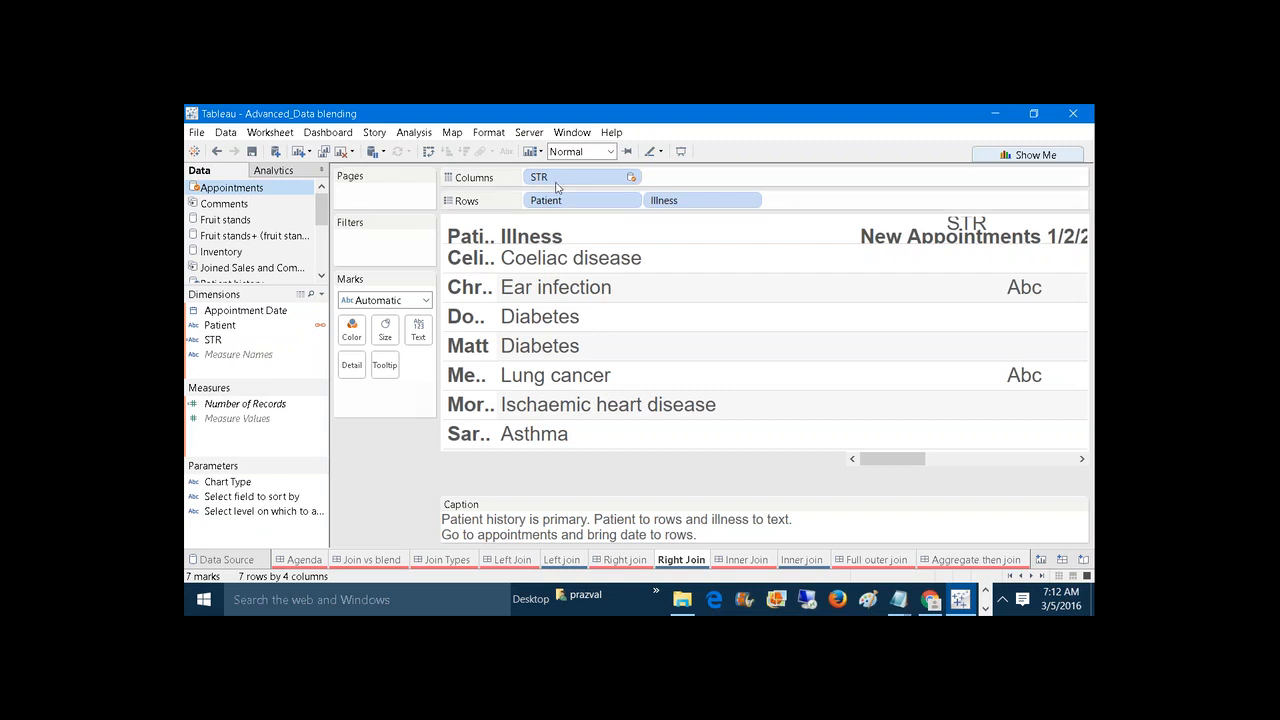
drag(562, 177, 817, 202)
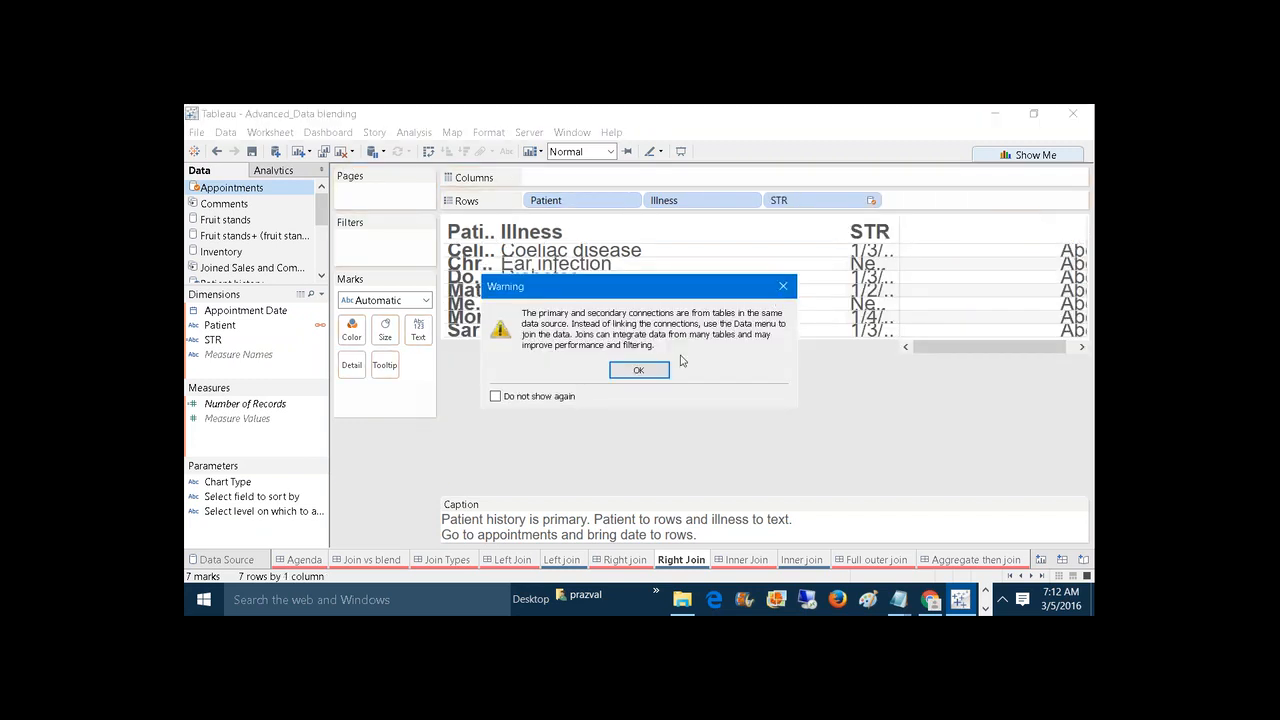
click(640, 370)
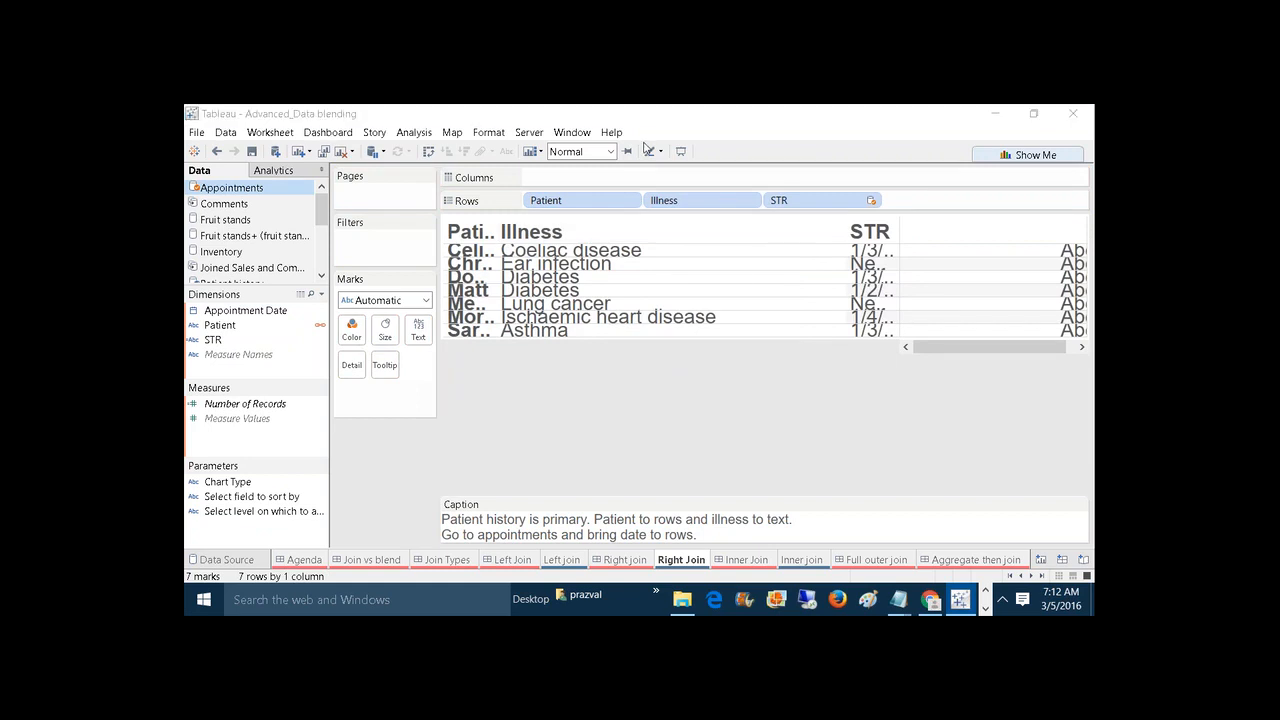
Fit the table to Entire View and adjust the Patient, Illness and STR column widths to show full values.
click(600, 151)
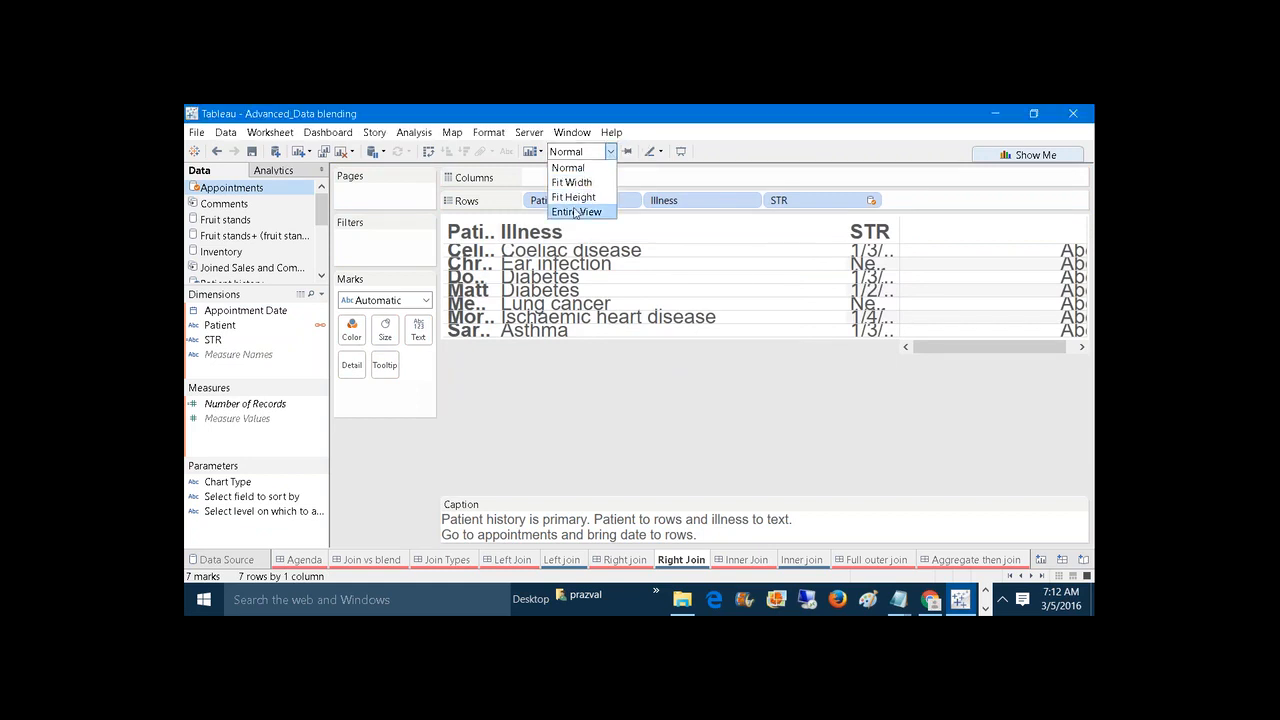
click(576, 212)
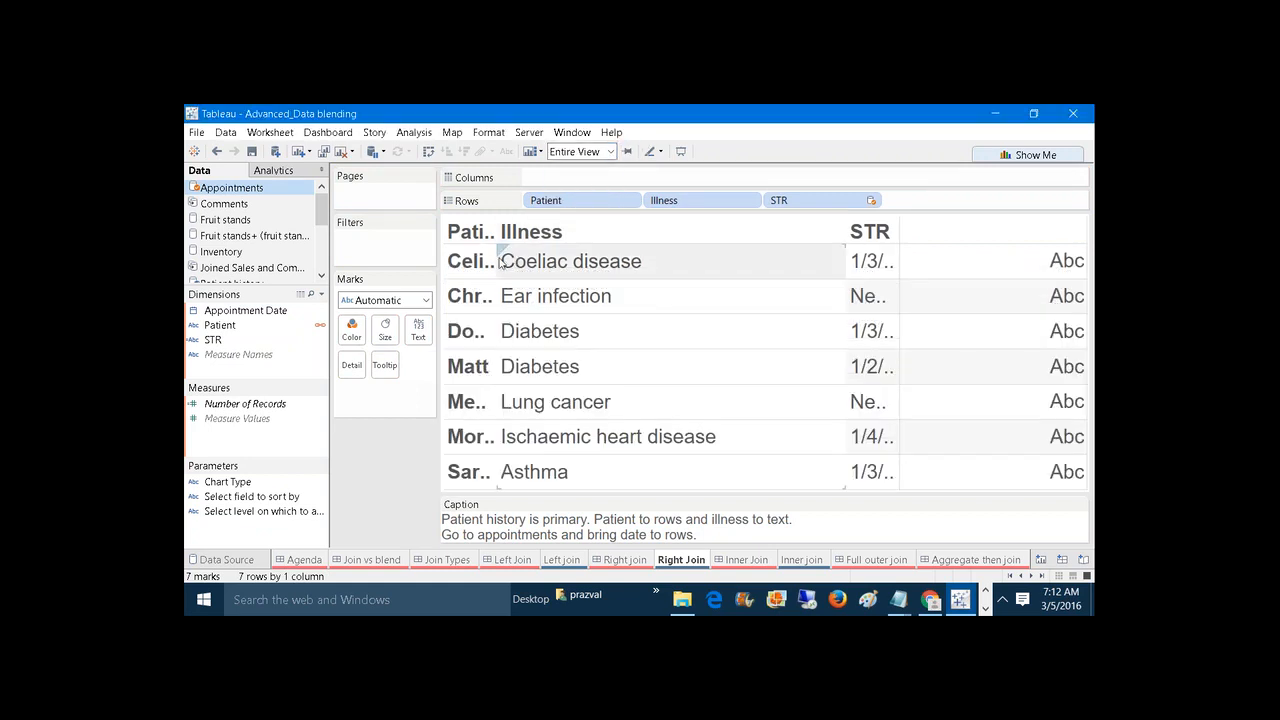
drag(500, 261, 566, 259)
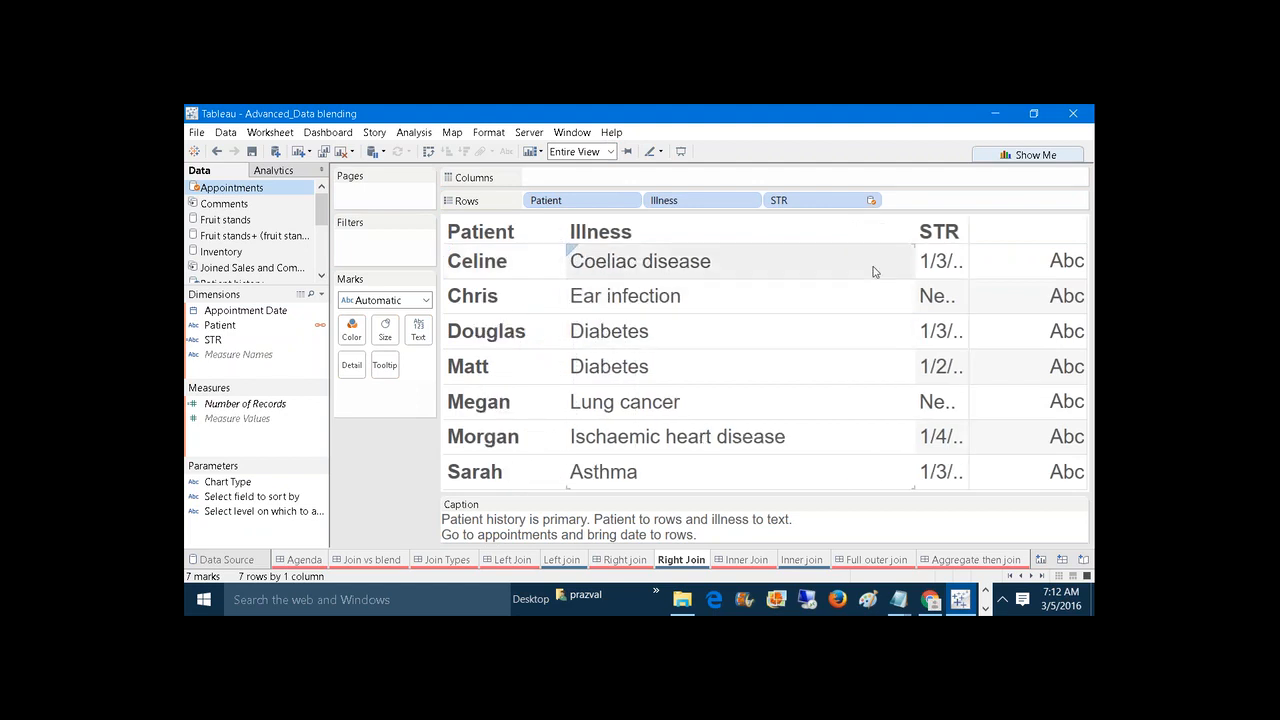
drag(914, 262, 806, 266)
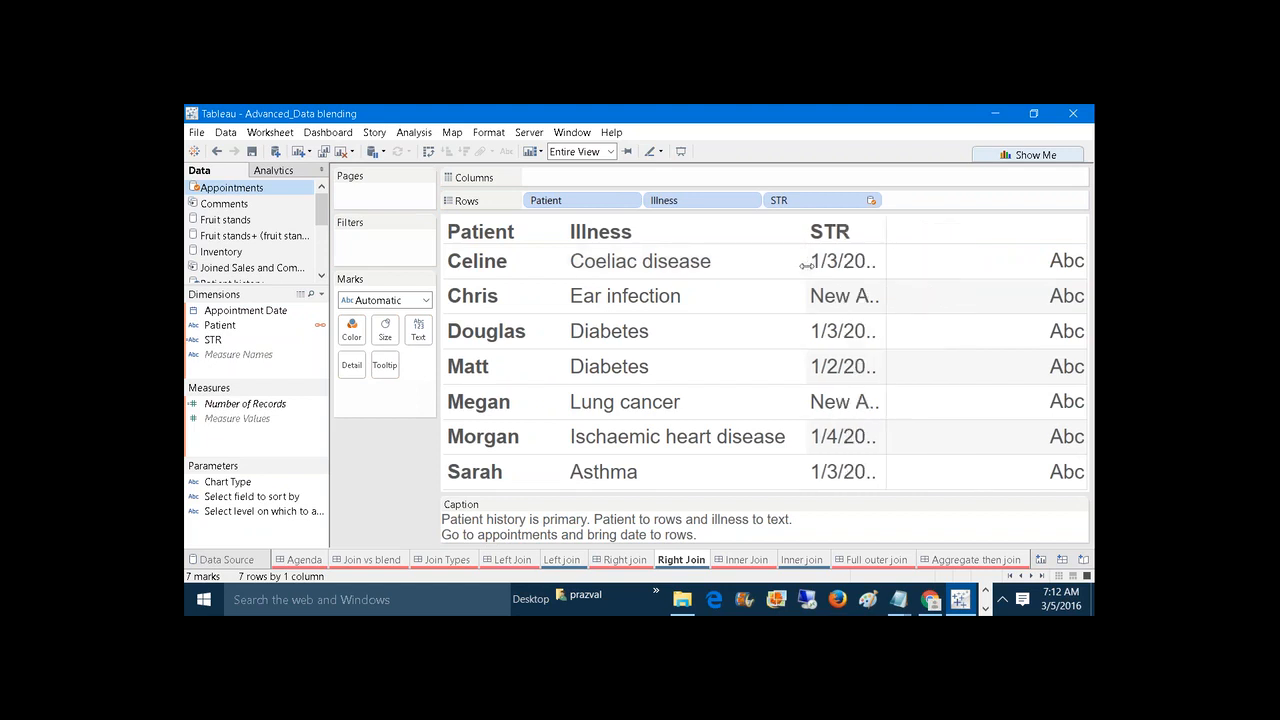
drag(886, 261, 1006, 257)
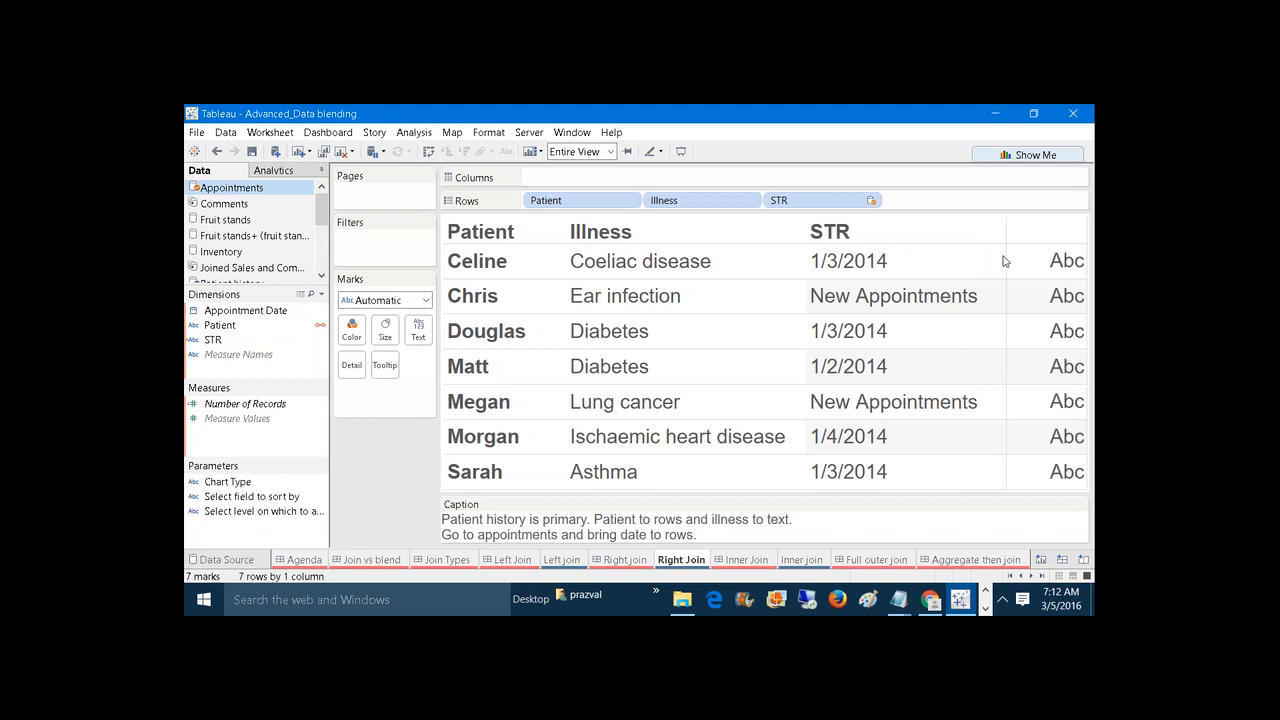
Rename the STR calculated field to AppointmentDate and save the change.
right_click(836, 241)
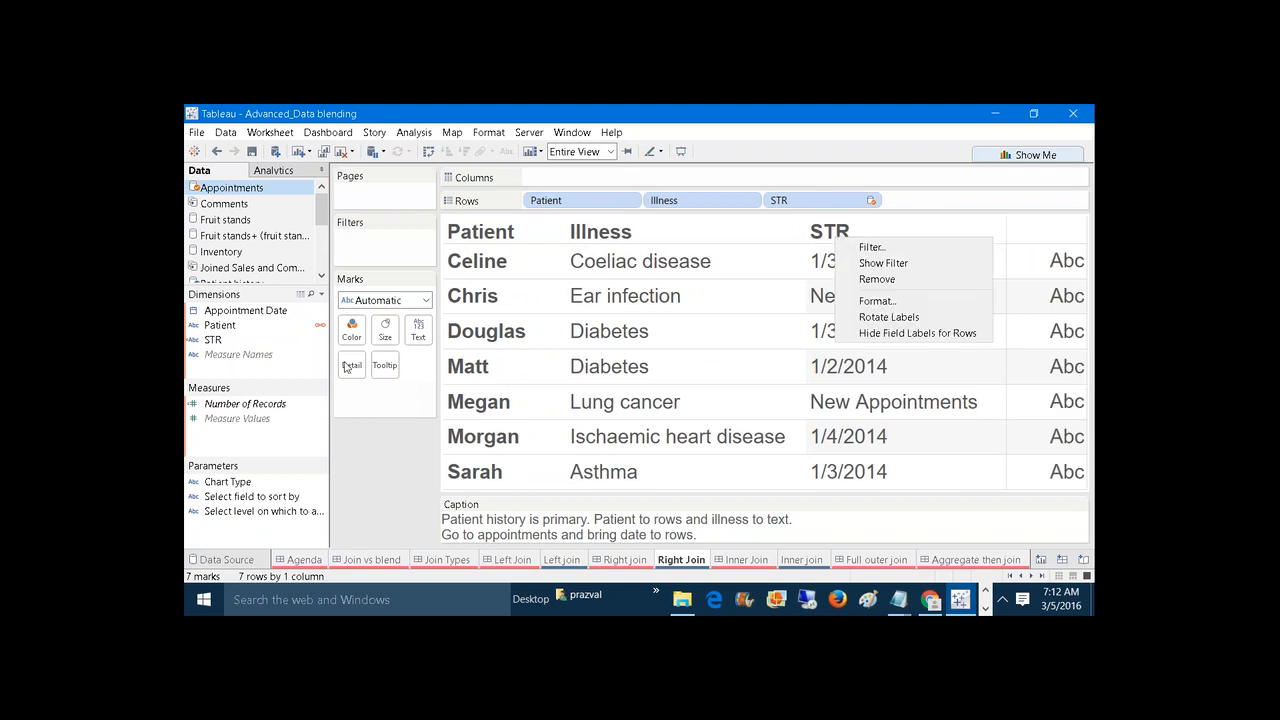
click(226, 342)
right_click(226, 342)
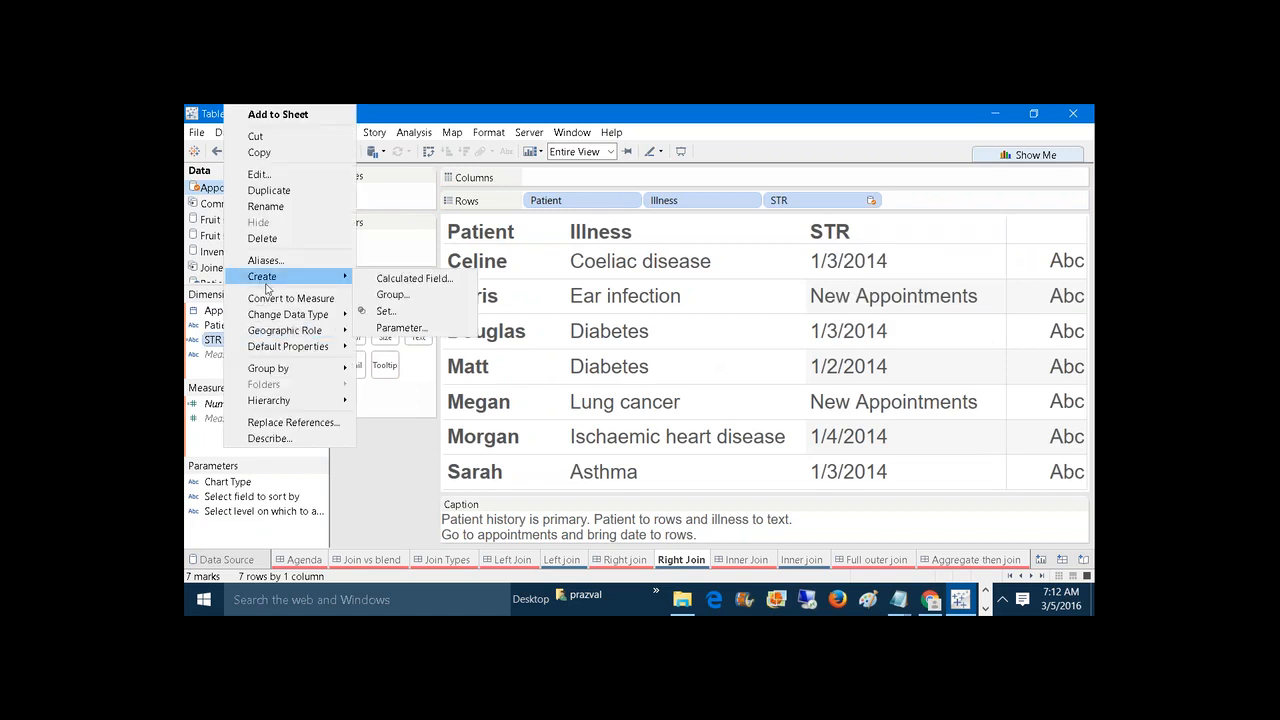
click(258, 174)
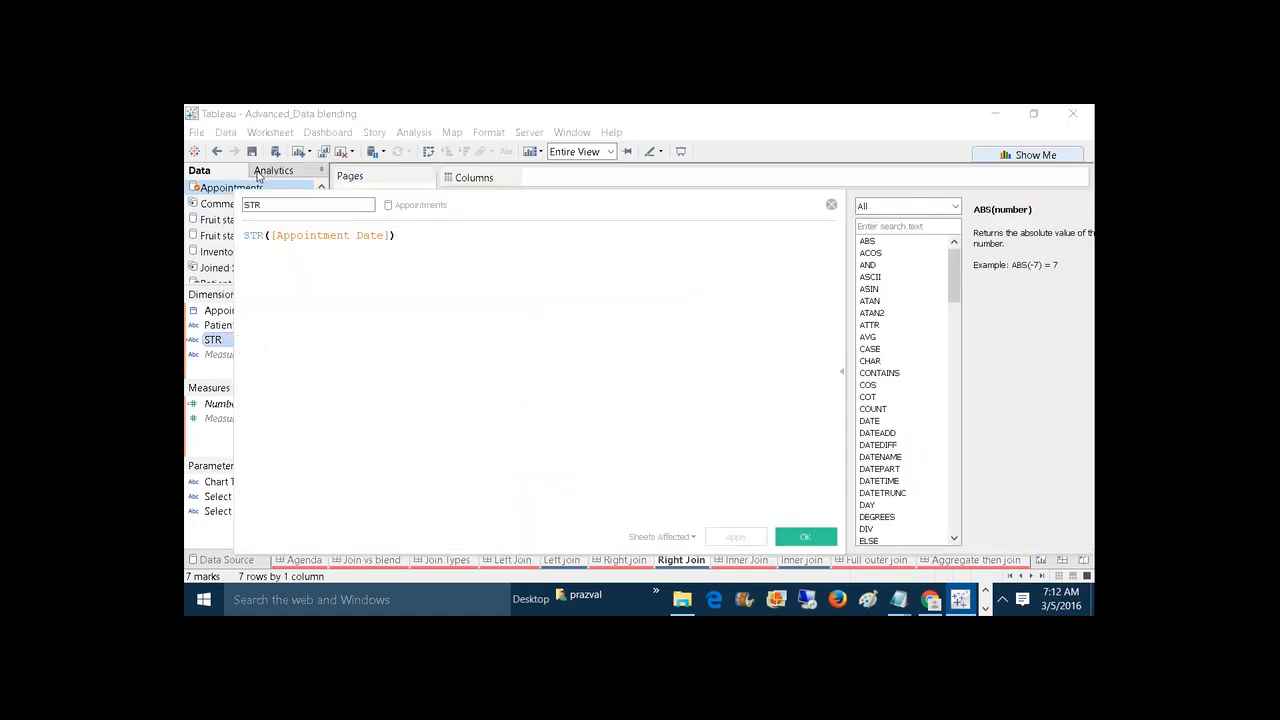
key(BackSpace)
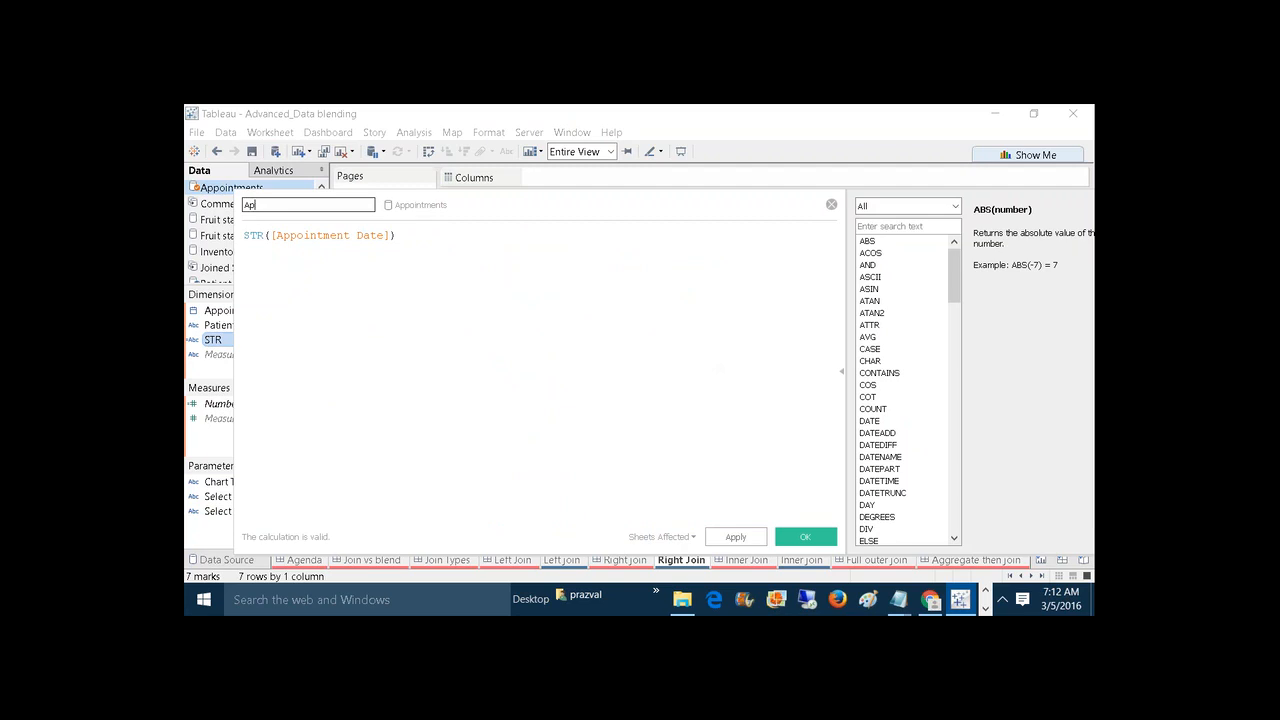
text(AppointmentDate)
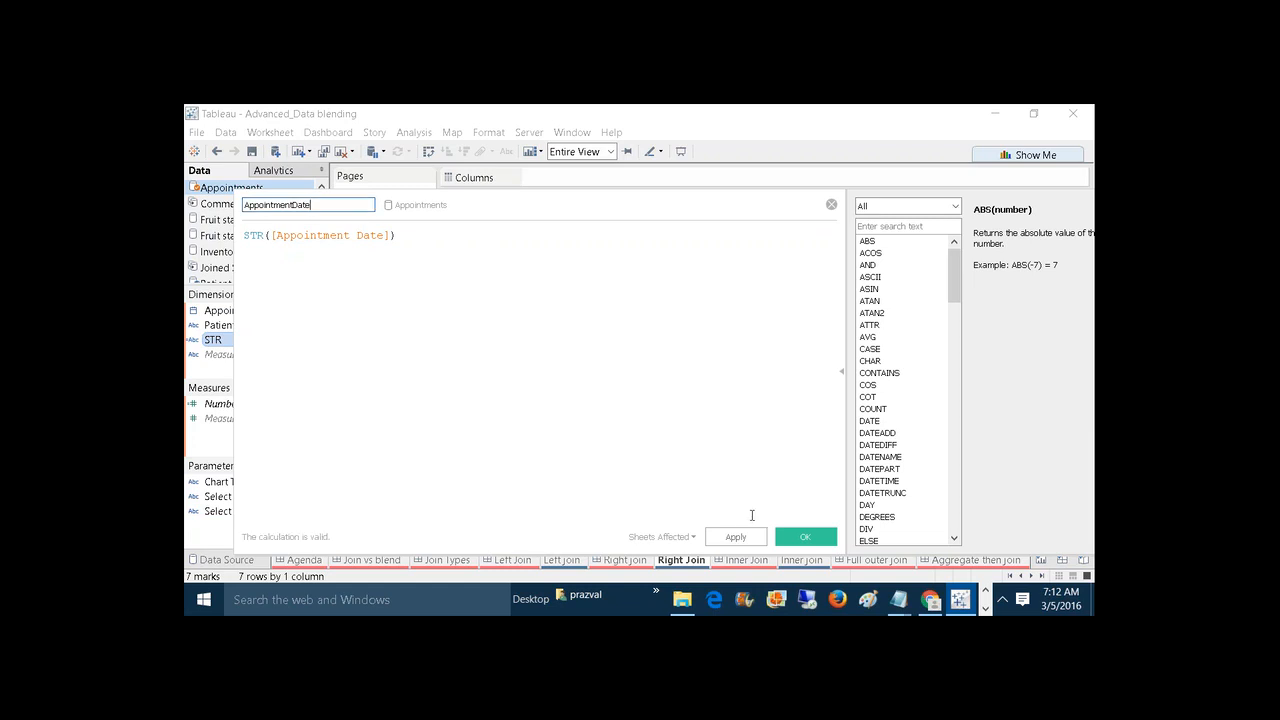
click(753, 539)
click(785, 540)
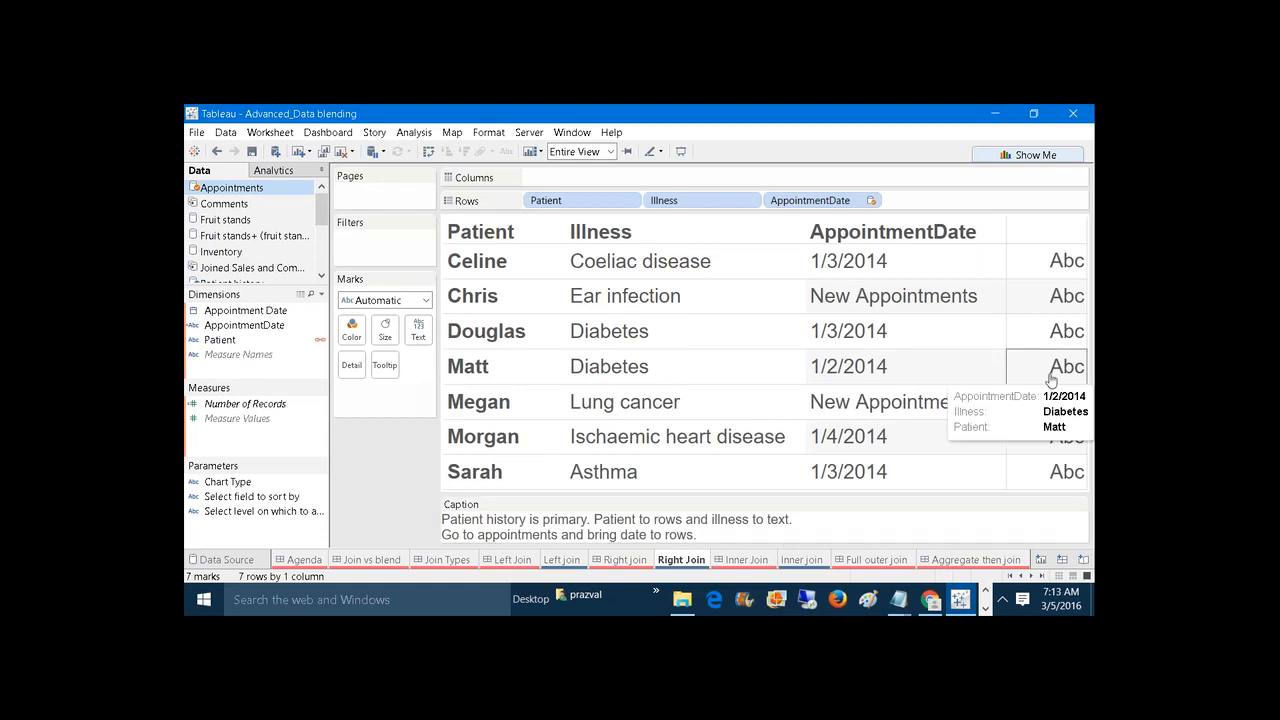
mouse_move(1047, 316)
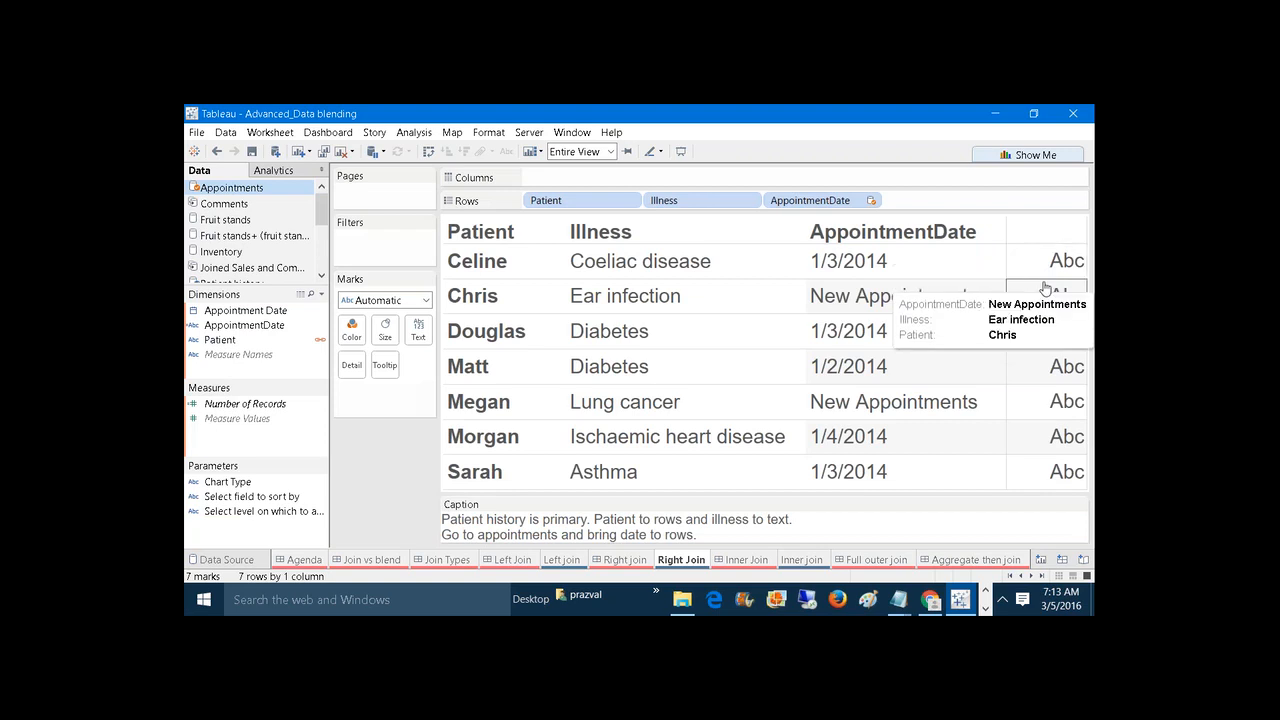
mouse_move(1055, 381)
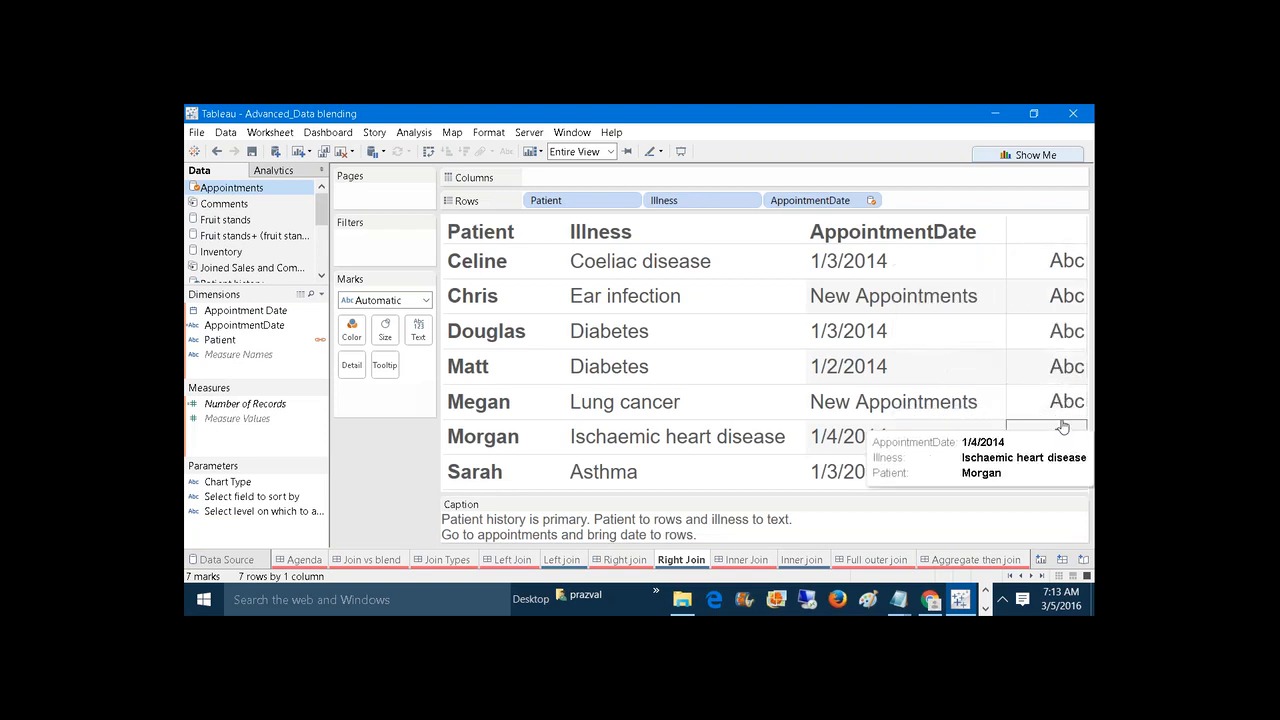
mouse_move(1061, 468)
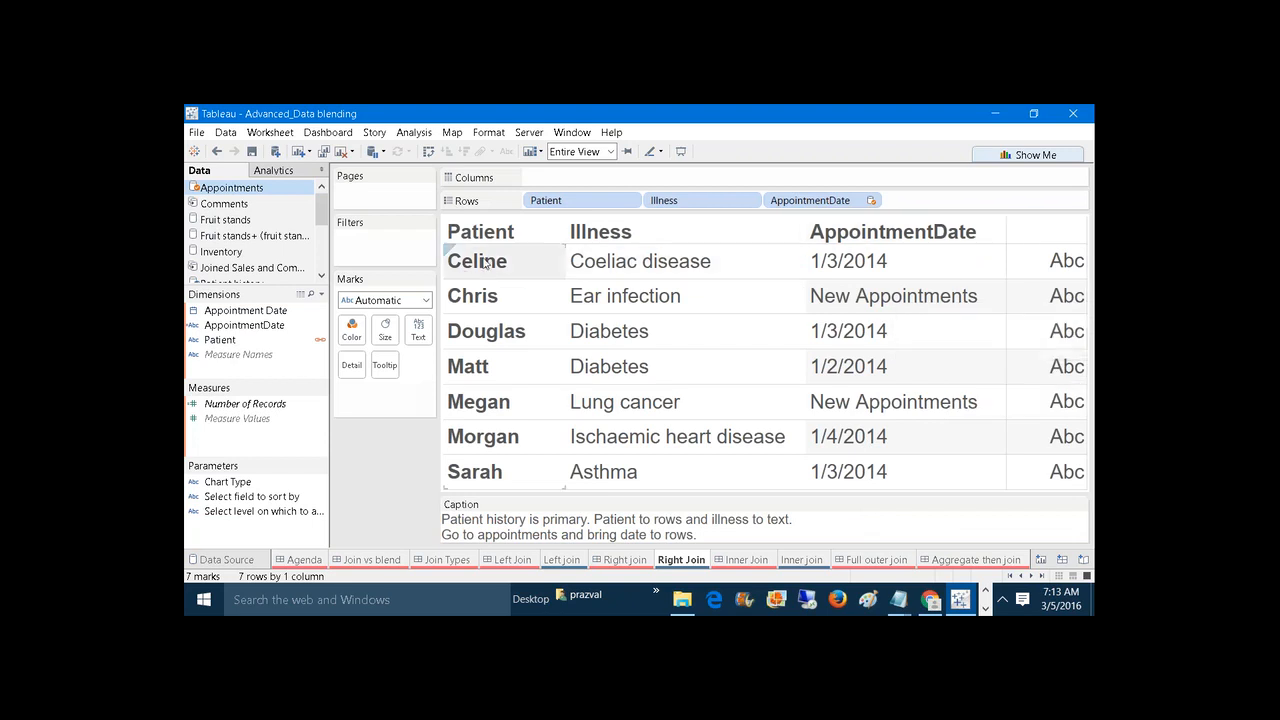
Create a calculated field named Hiding in Appointments containing a single quoted space, and place it on Text.
click(321, 294)
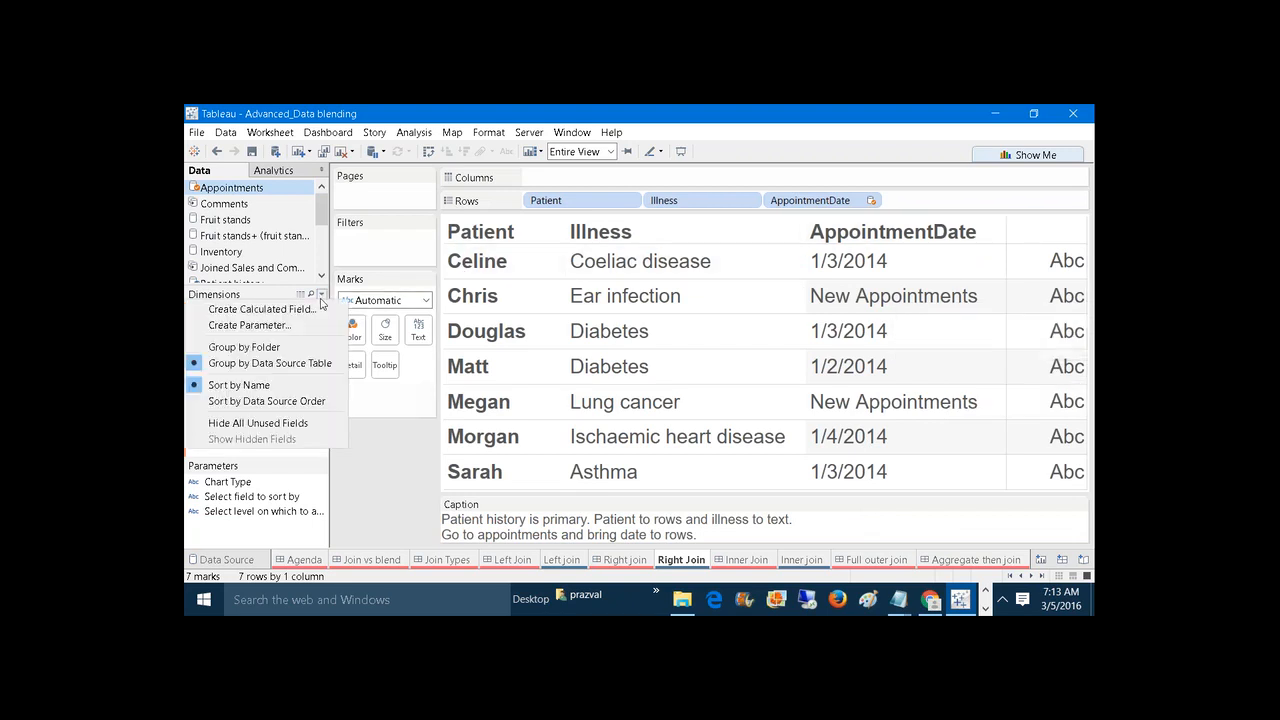
click(300, 306)
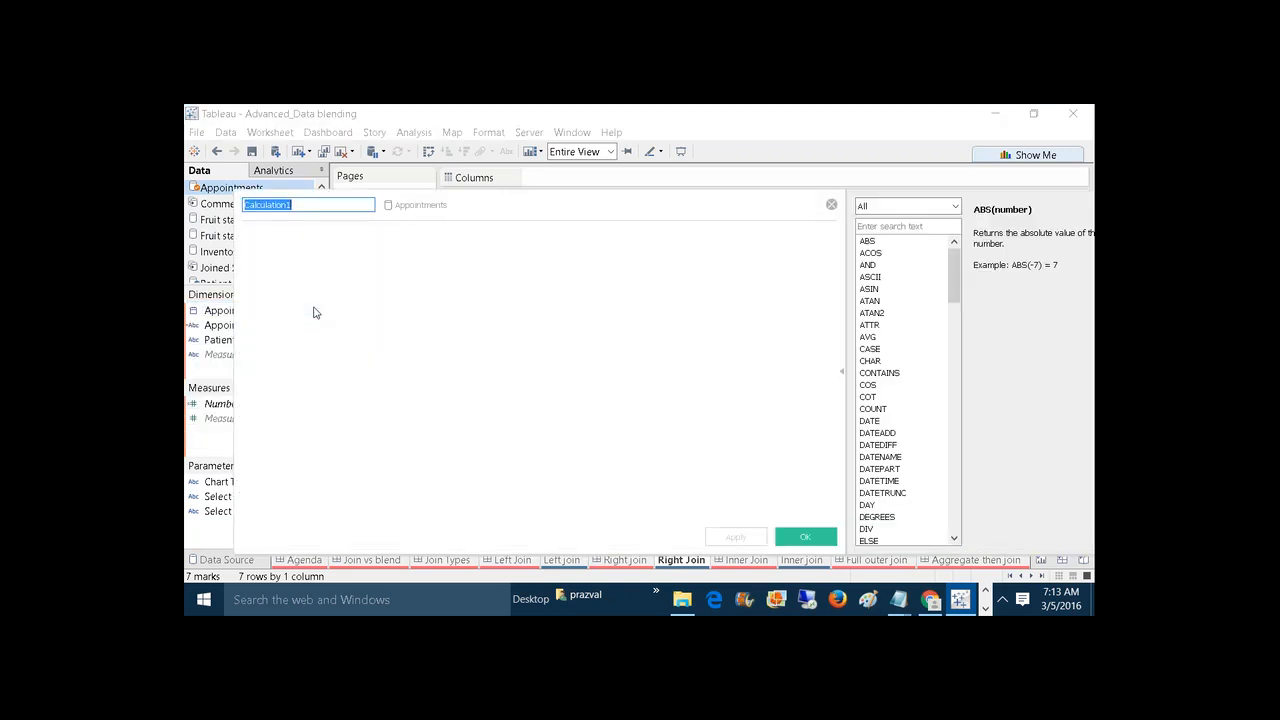
text(Hiding)
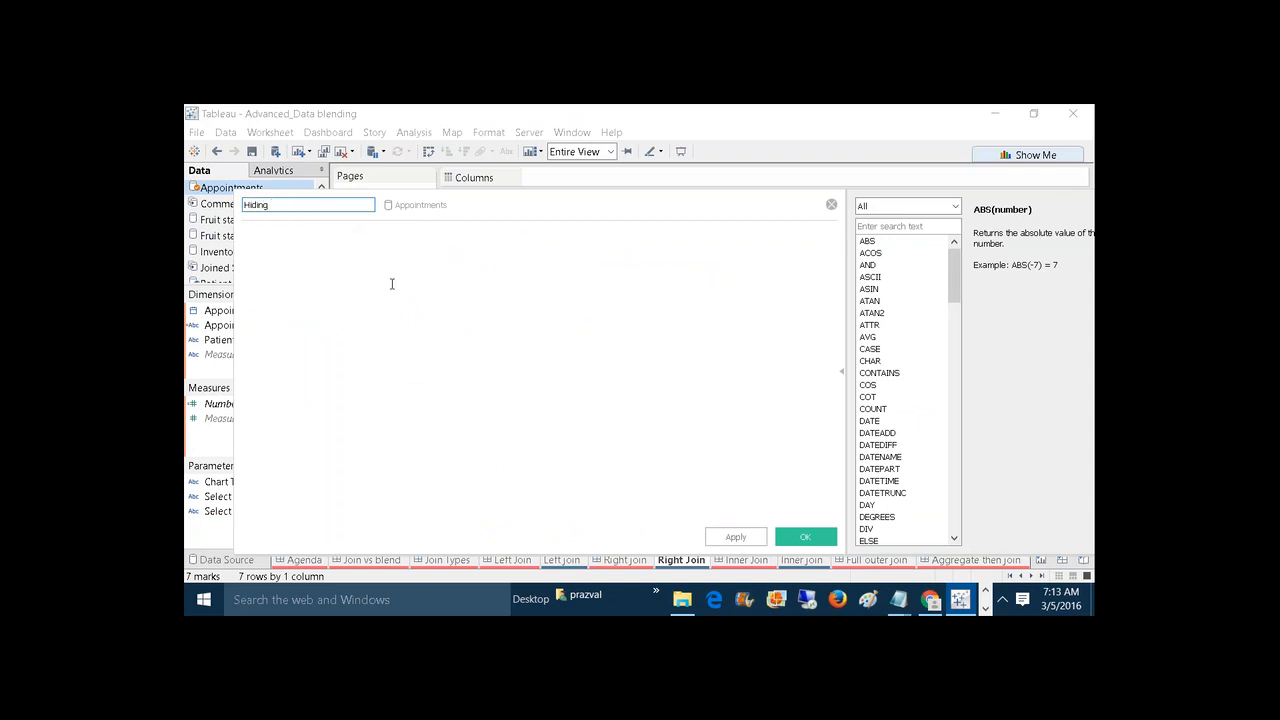
click(392, 284)
click(736, 537)
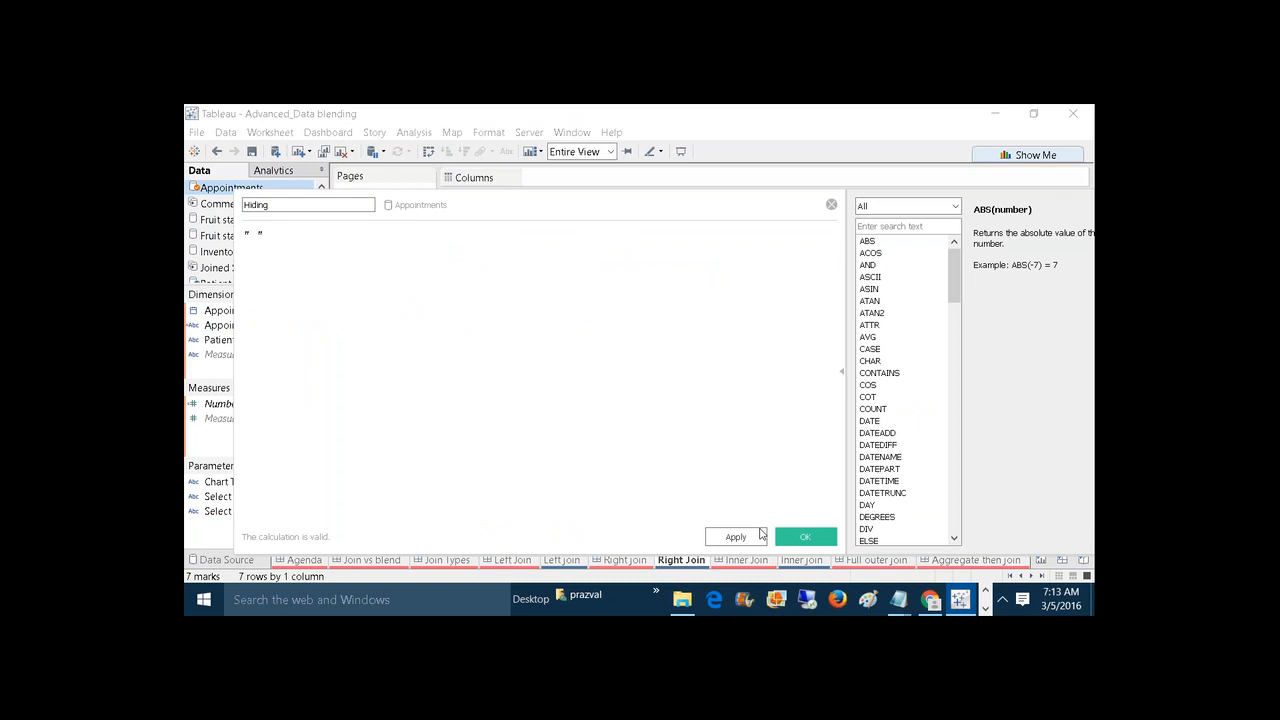
click(804, 537)
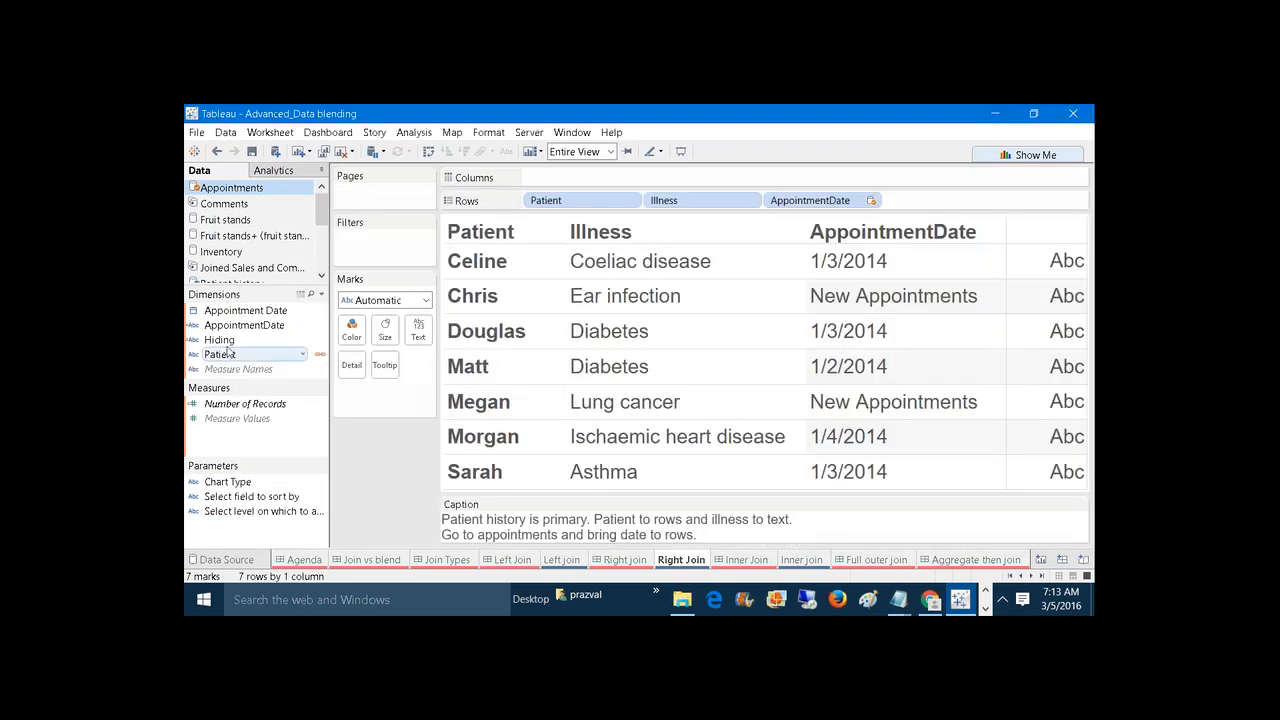
drag(219, 339, 420, 328)
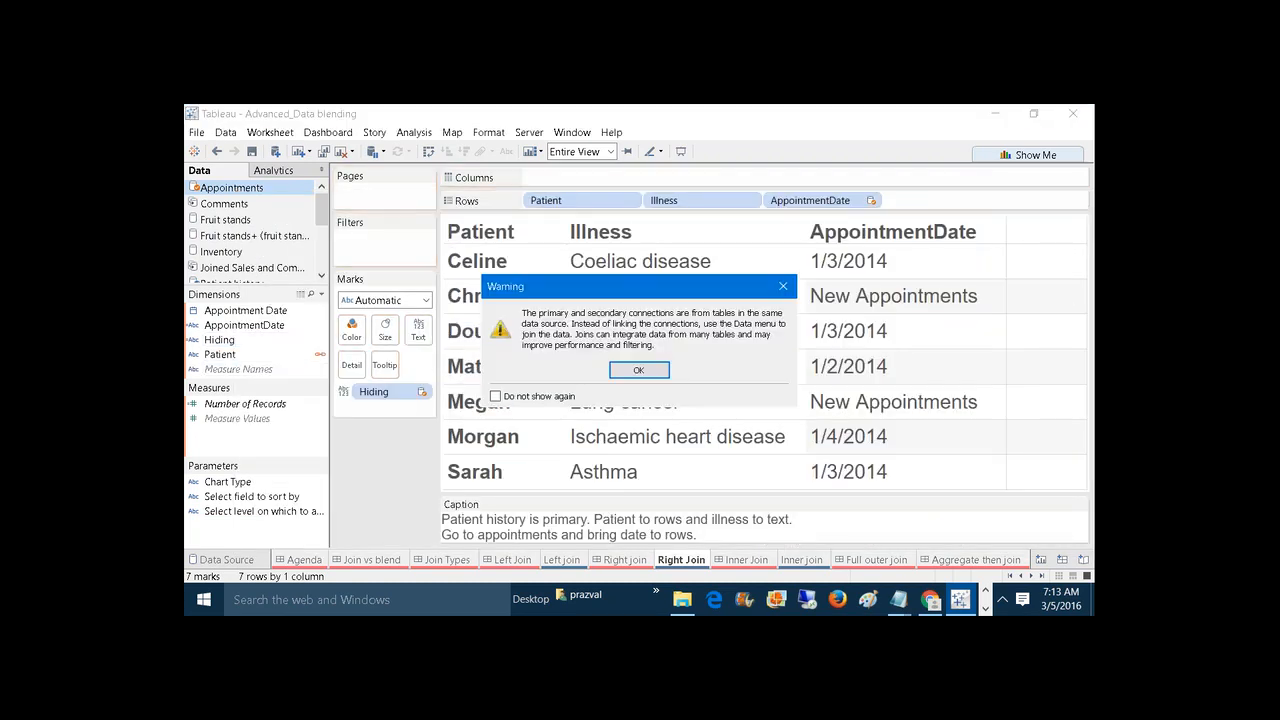
click(638, 370)
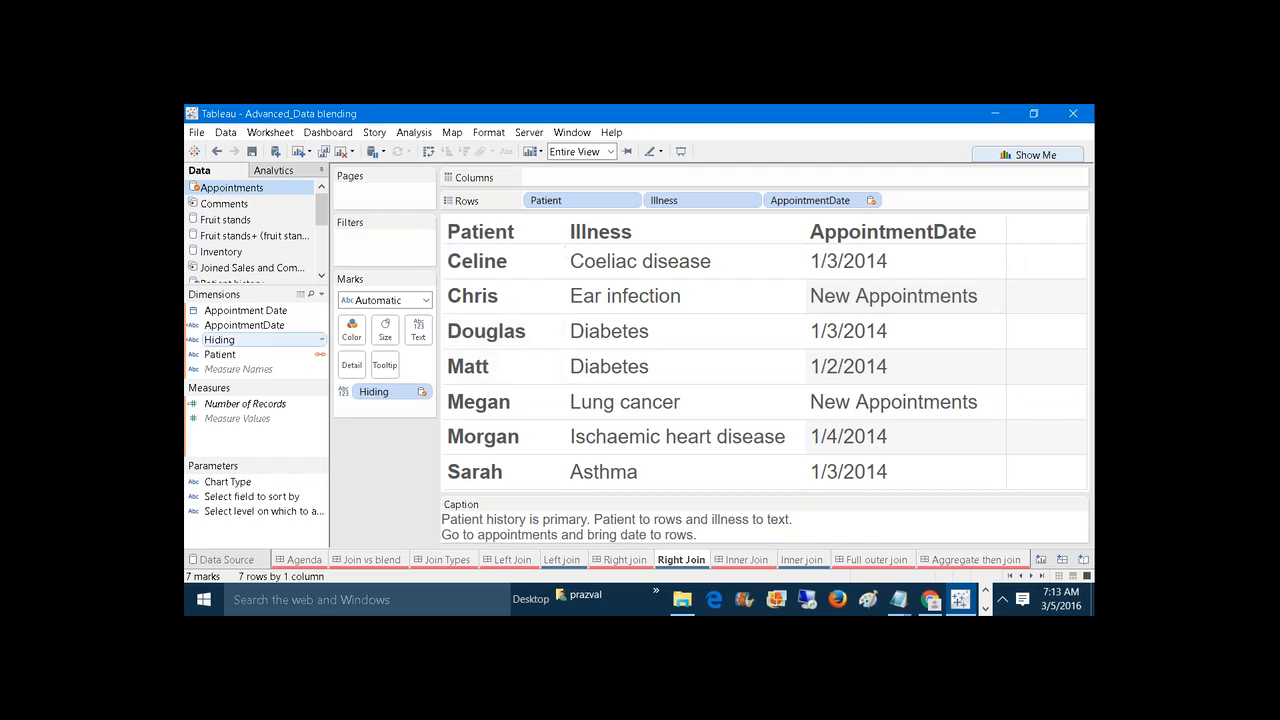
Change the formula of the Hiding calculated field to CHAR(32) and save it.
right_click(281, 344)
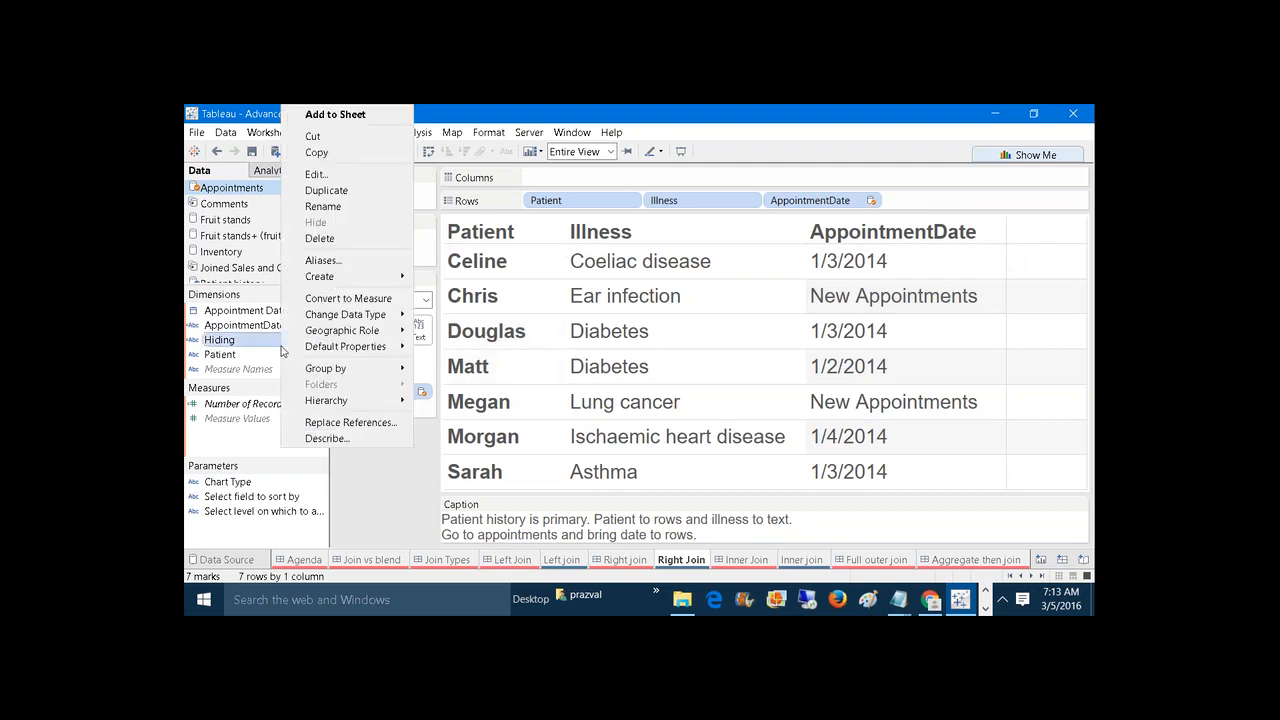
click(334, 178)
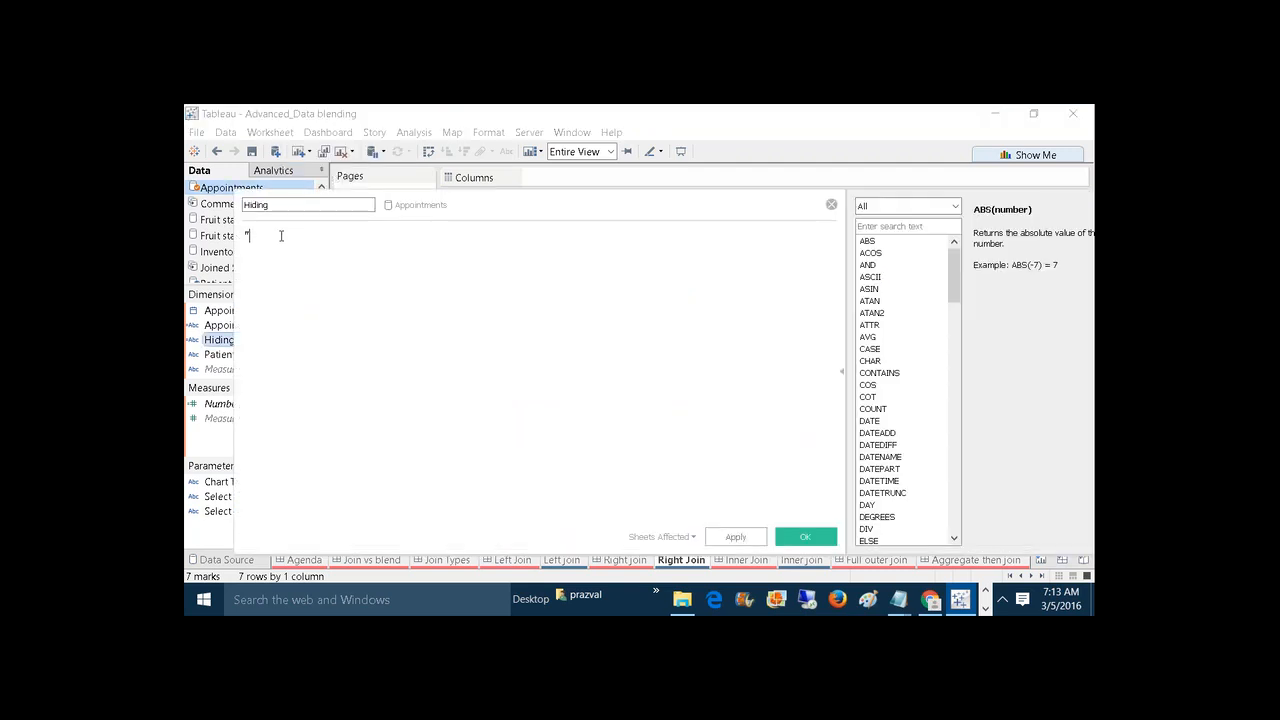
text(CH)
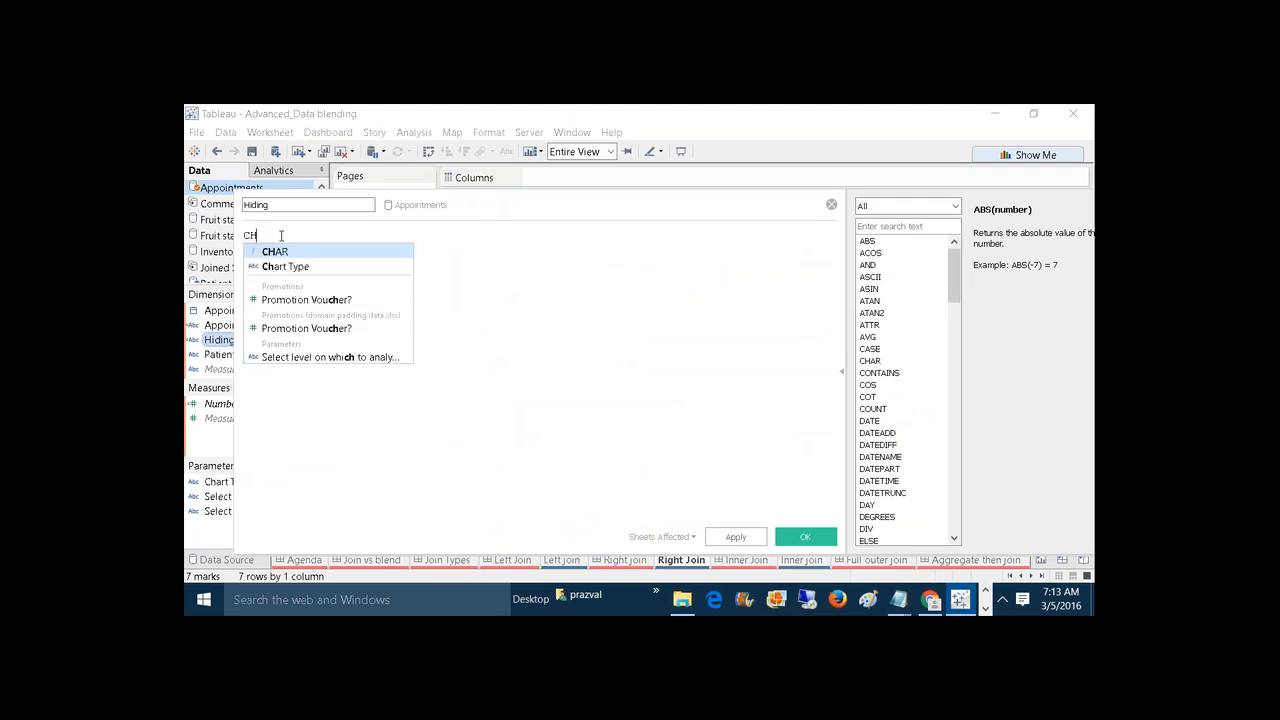
text(AR()
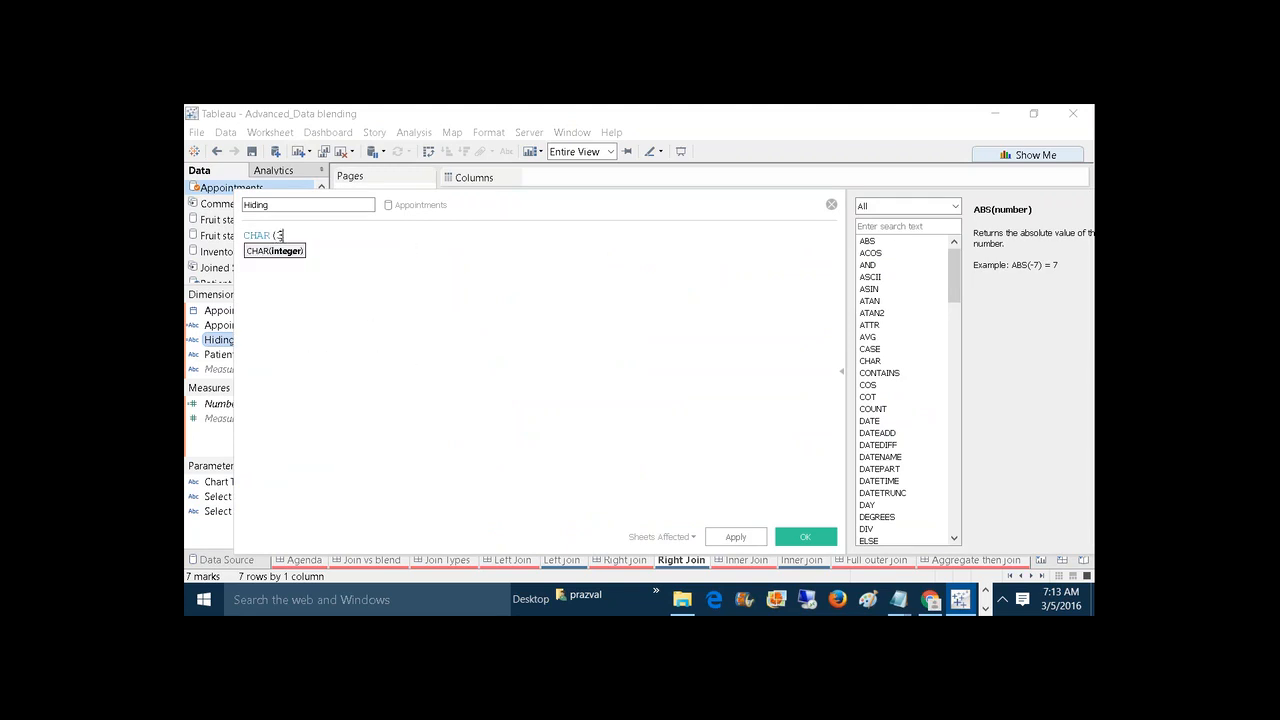
text(32))
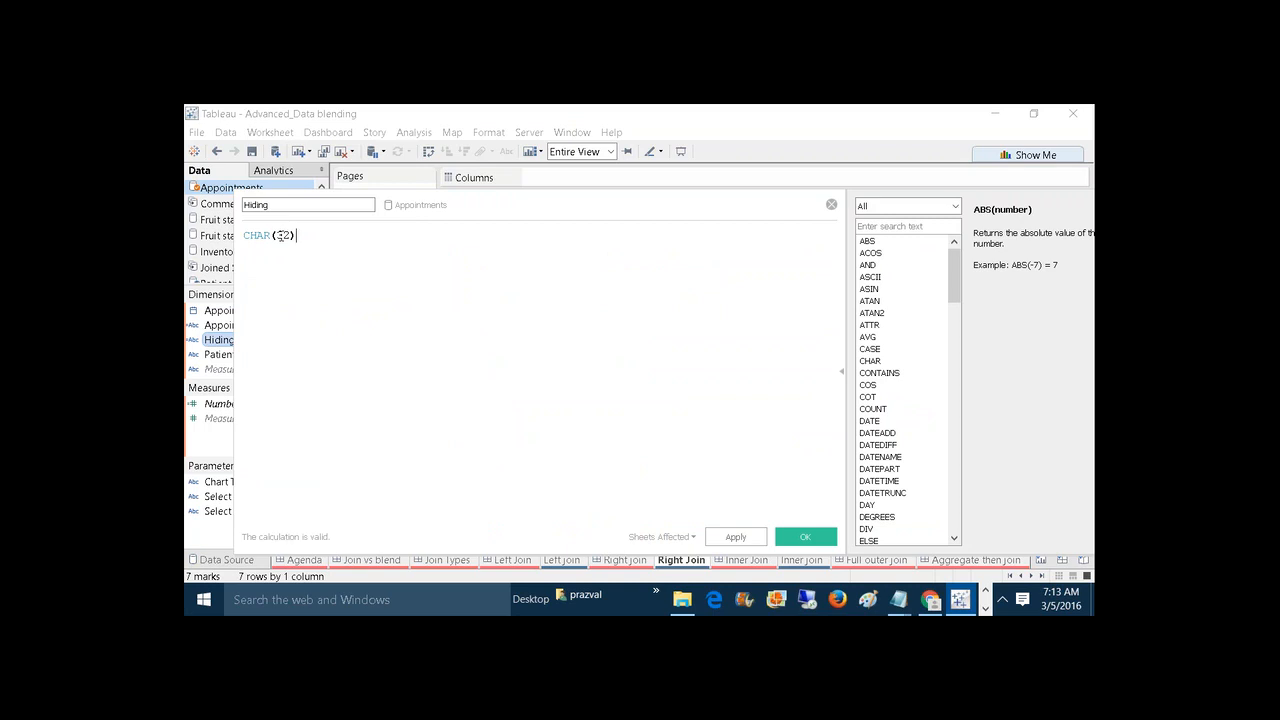
scroll(282, 236, up, 2)
click(740, 537)
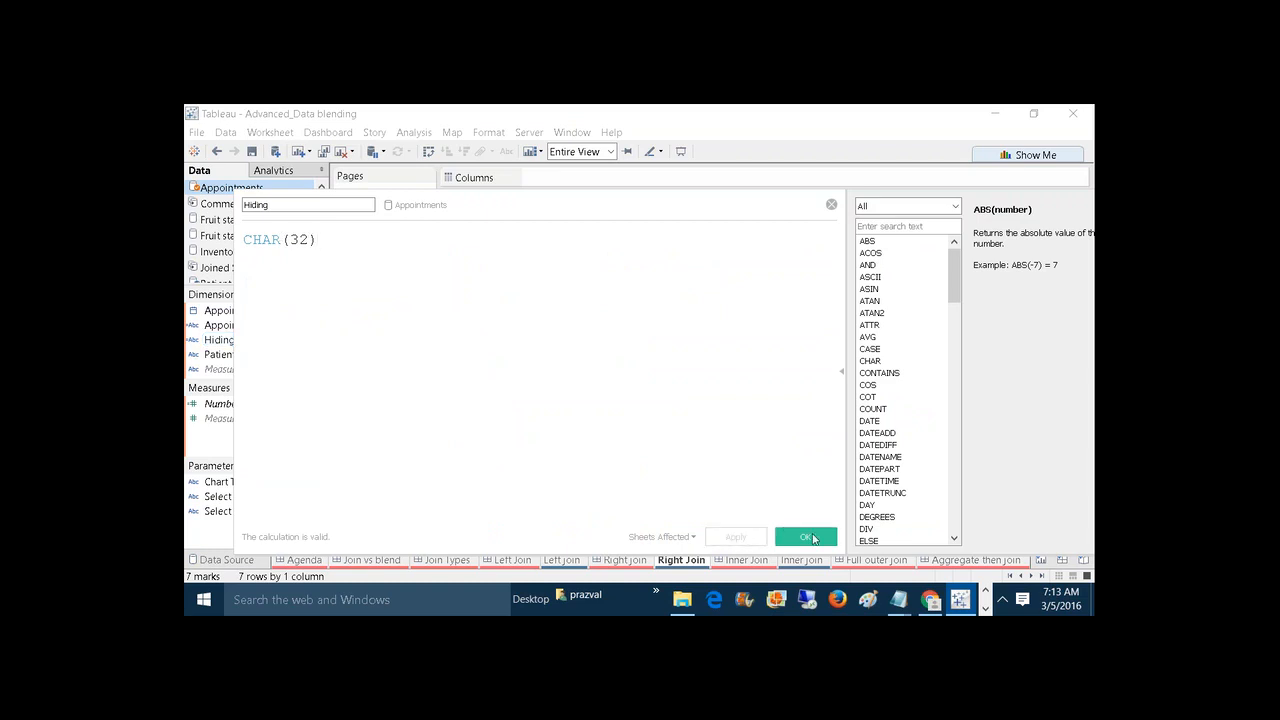
click(805, 537)
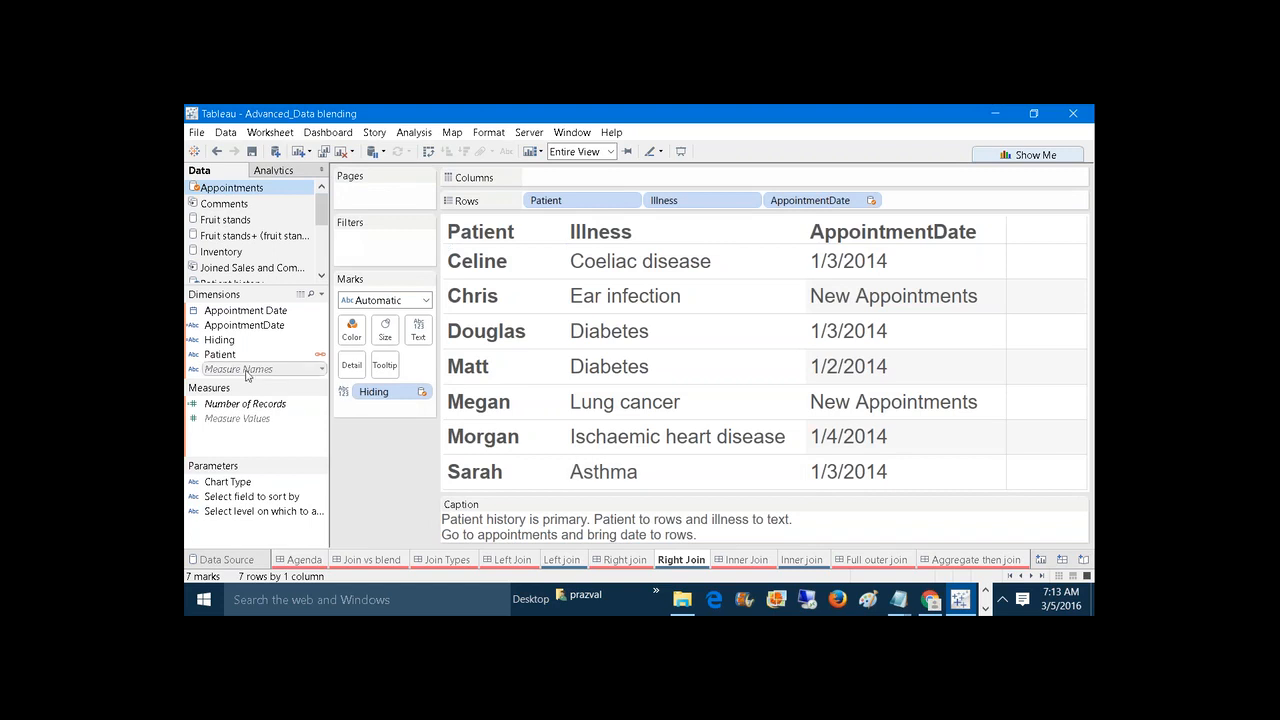
Examine the blended table's tooltips and compare the Patient history and Appointments data sources.
mouse_move(1025, 291)
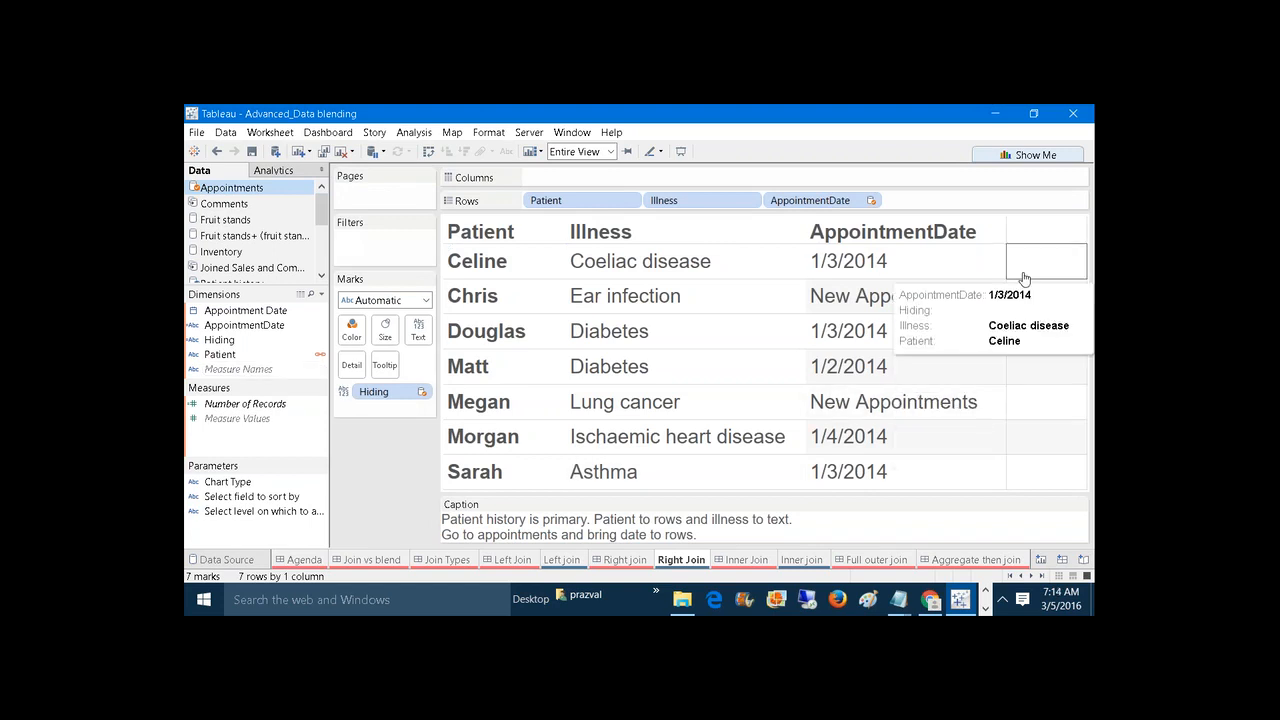
mouse_move(1066, 355)
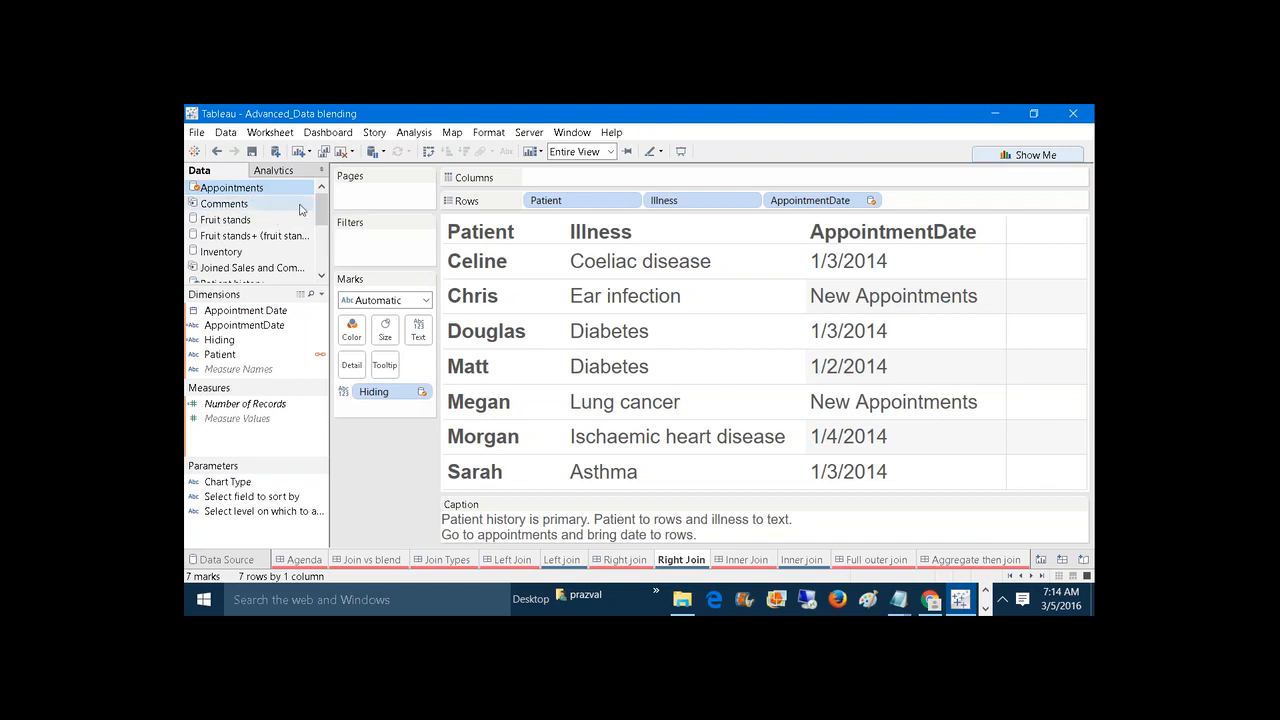
scroll(320, 212, down, 2)
scroll(320, 220, up, 2)
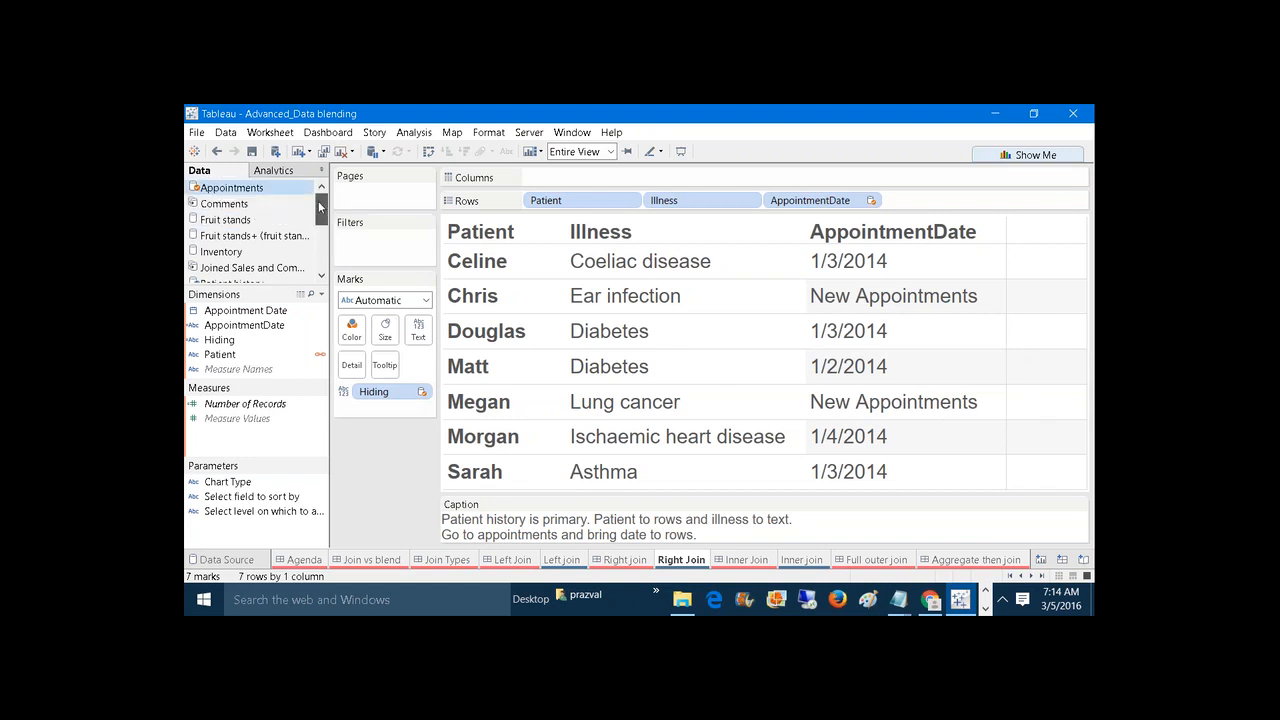
scroll(300, 210, down, 3)
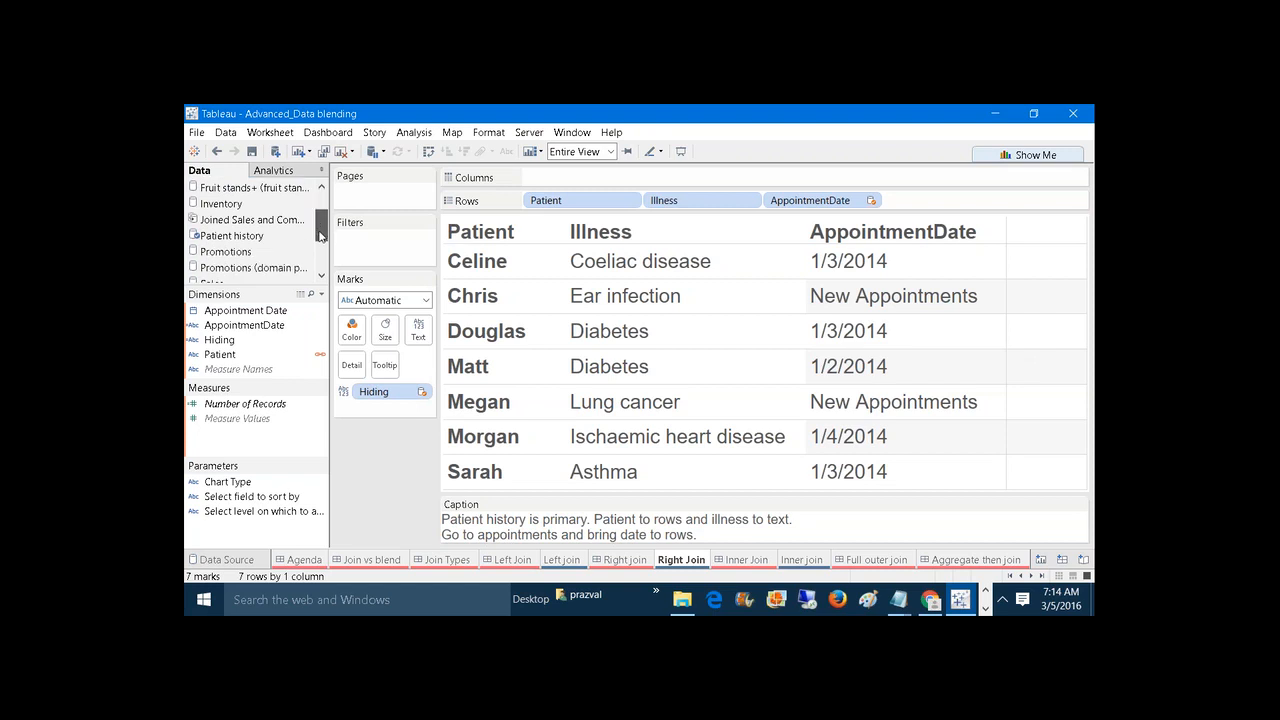
scroll(300, 210, up, 3)
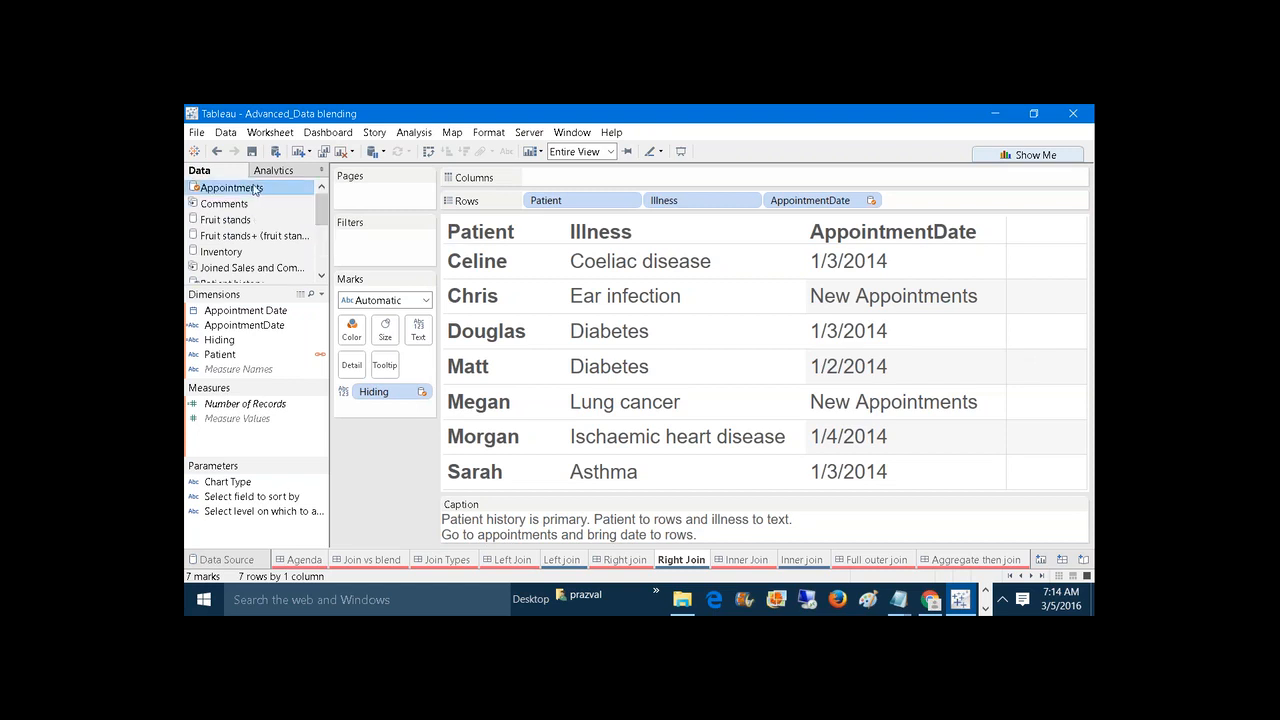
drag(322, 211, 323, 226)
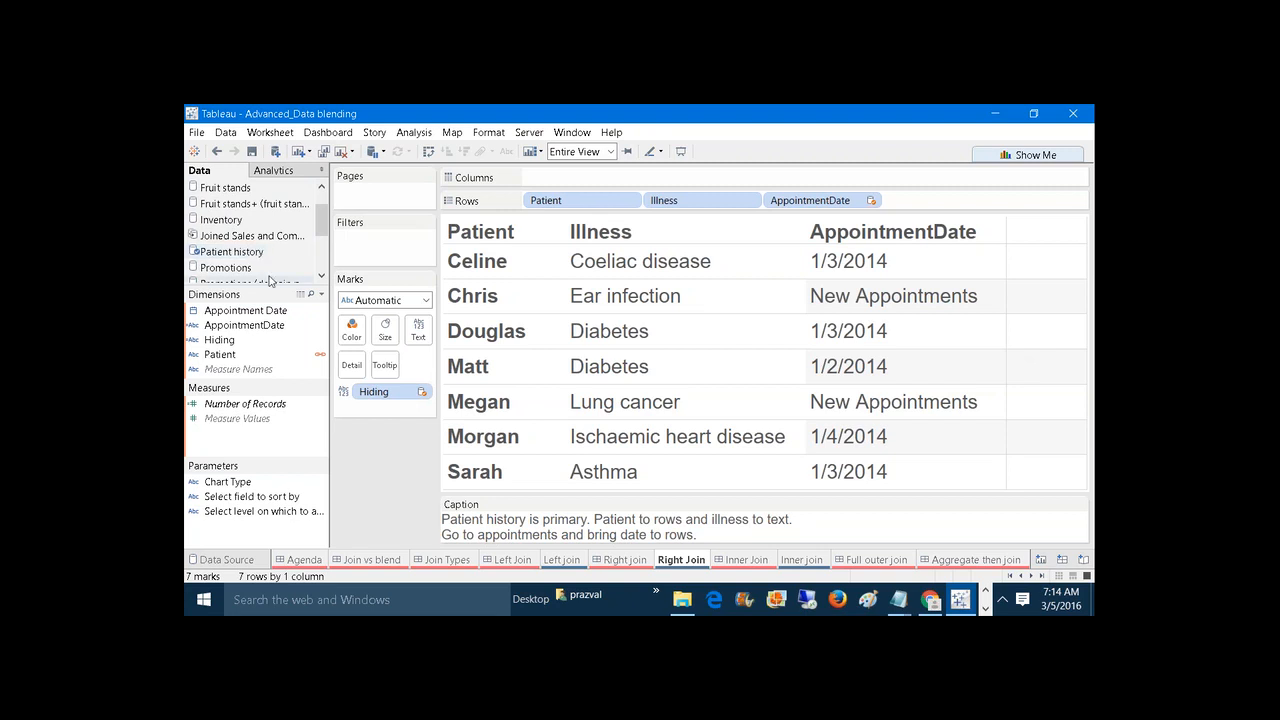
click(253, 256)
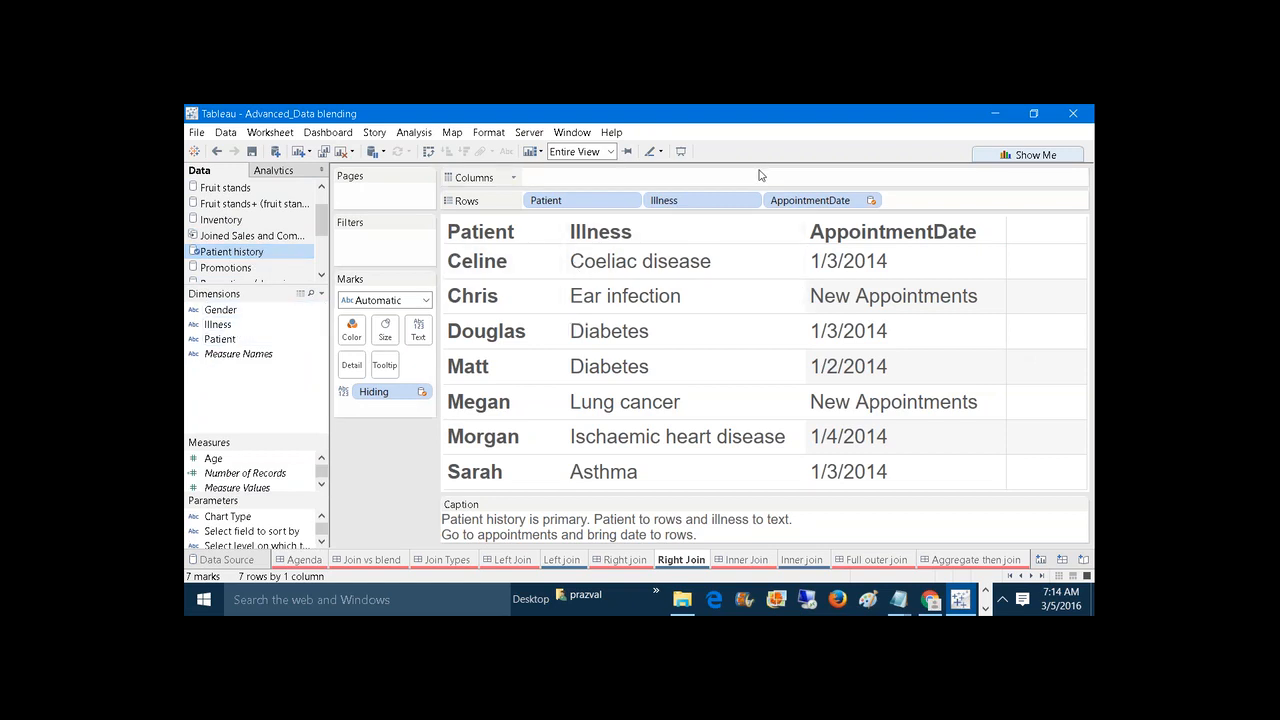
click(321, 188)
click(286, 190)
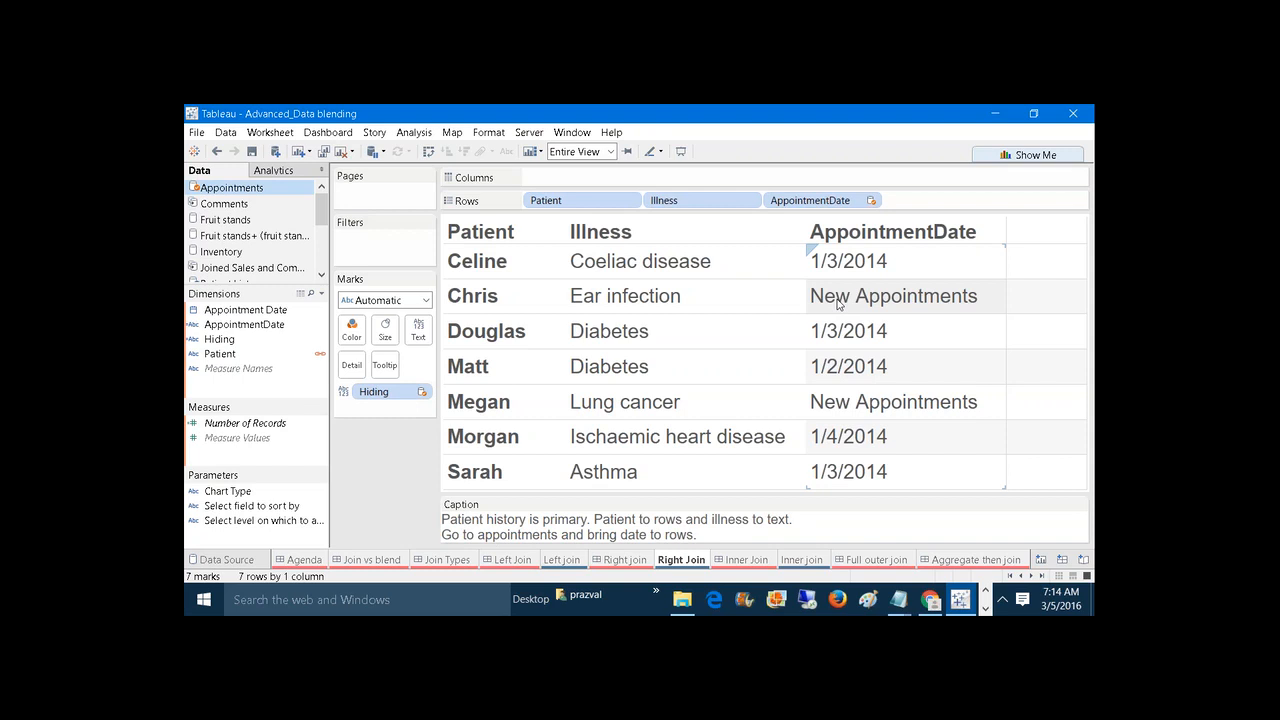
View the Inner Join diagram dashboard, open the Inner join worksheet and locate Patient history among its data sources.
click(756, 564)
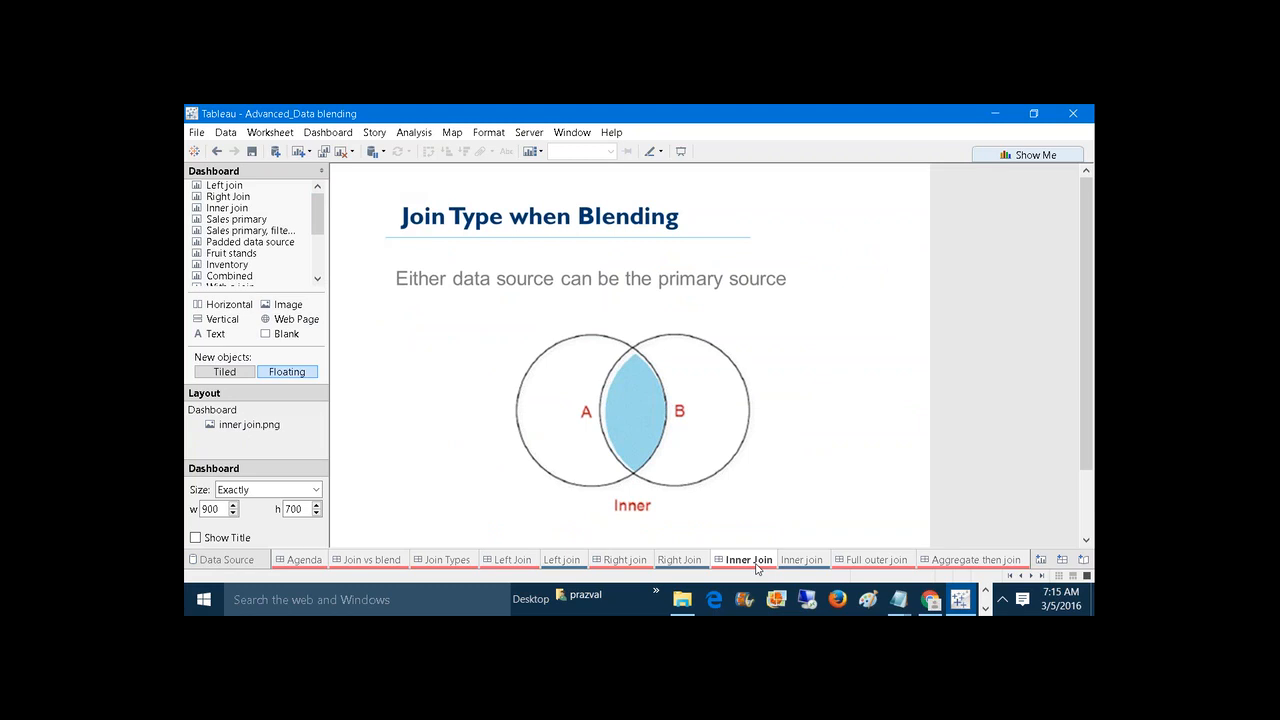
click(791, 560)
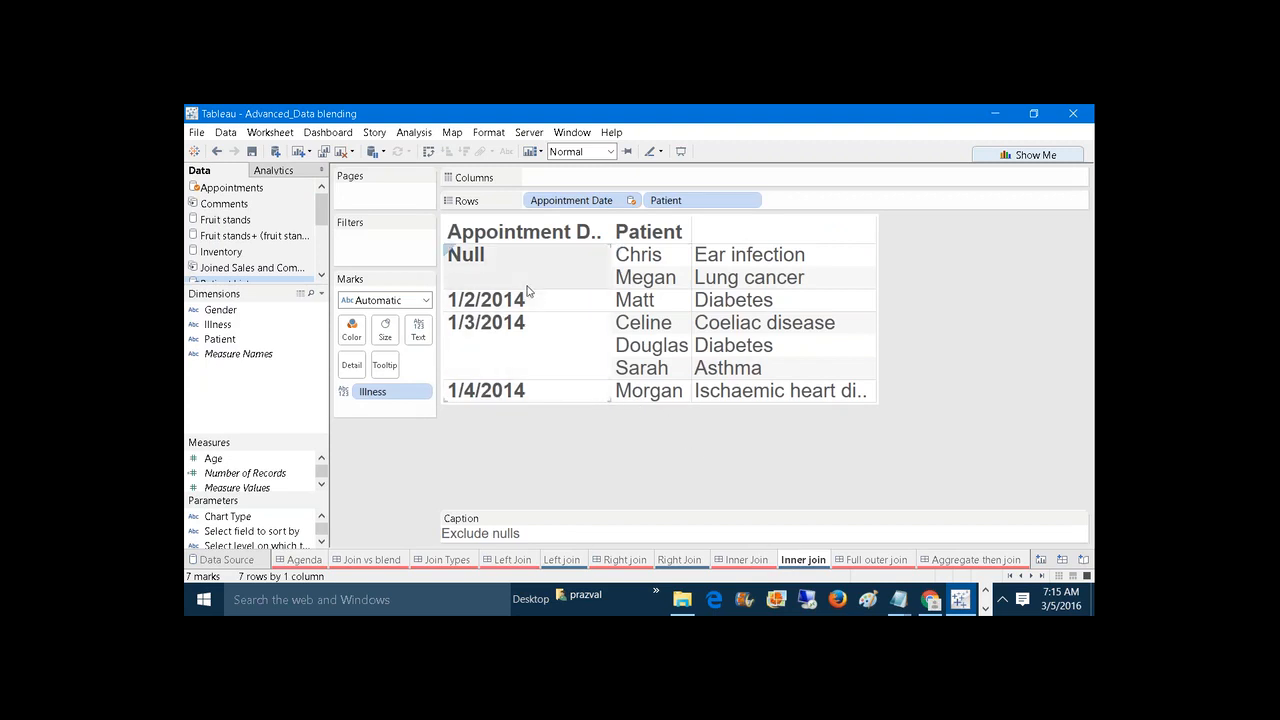
drag(322, 211, 324, 228)
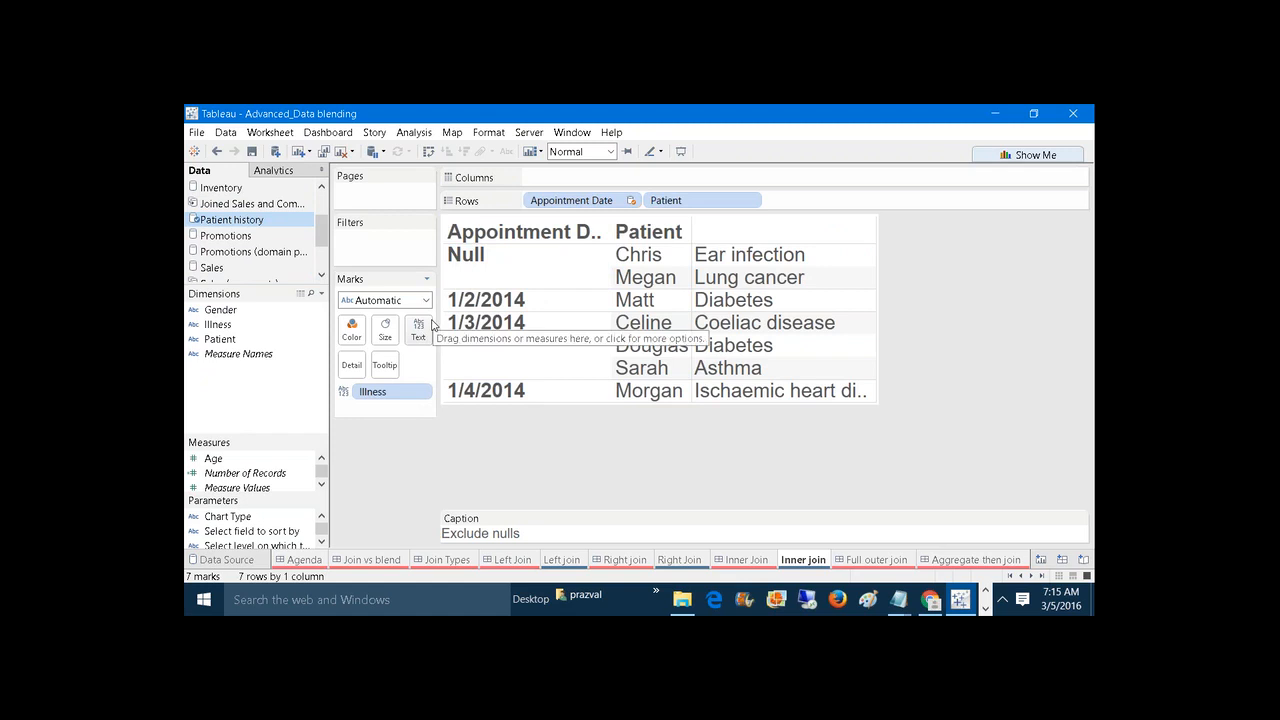
Exclude the Null appointment date from the inner join table and increase the row height.
click(542, 257)
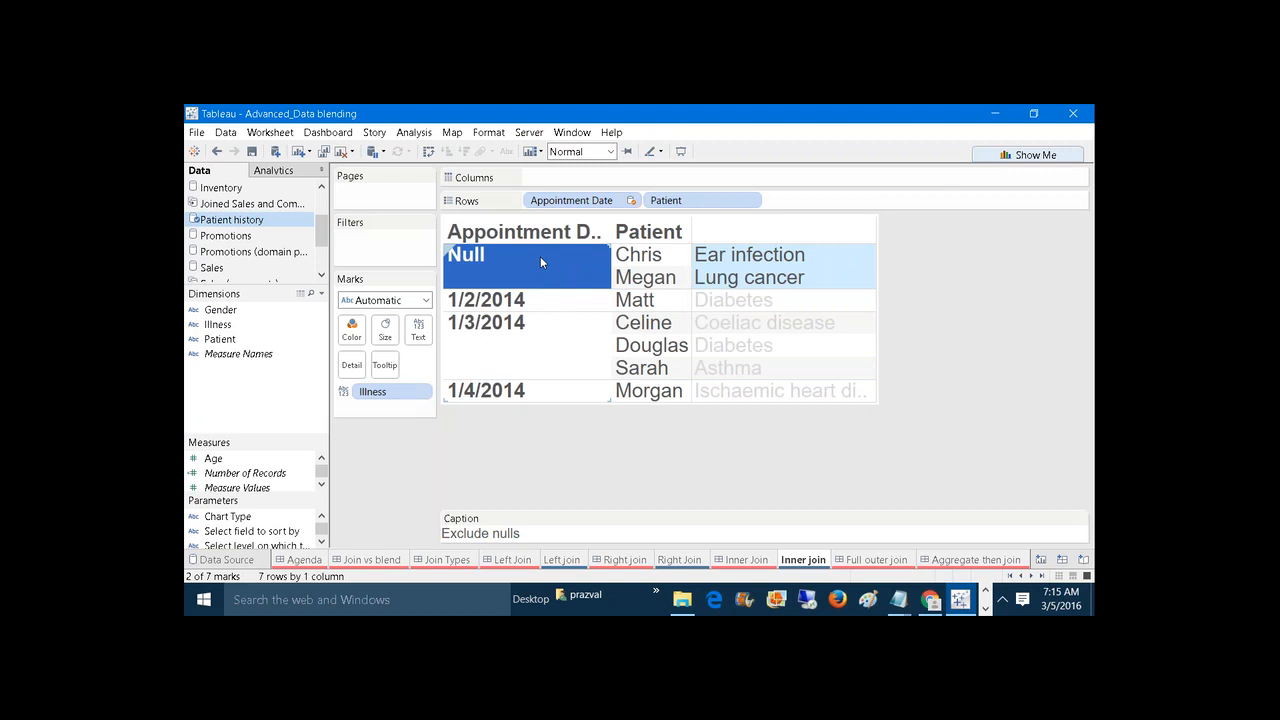
mouse_move(534, 256)
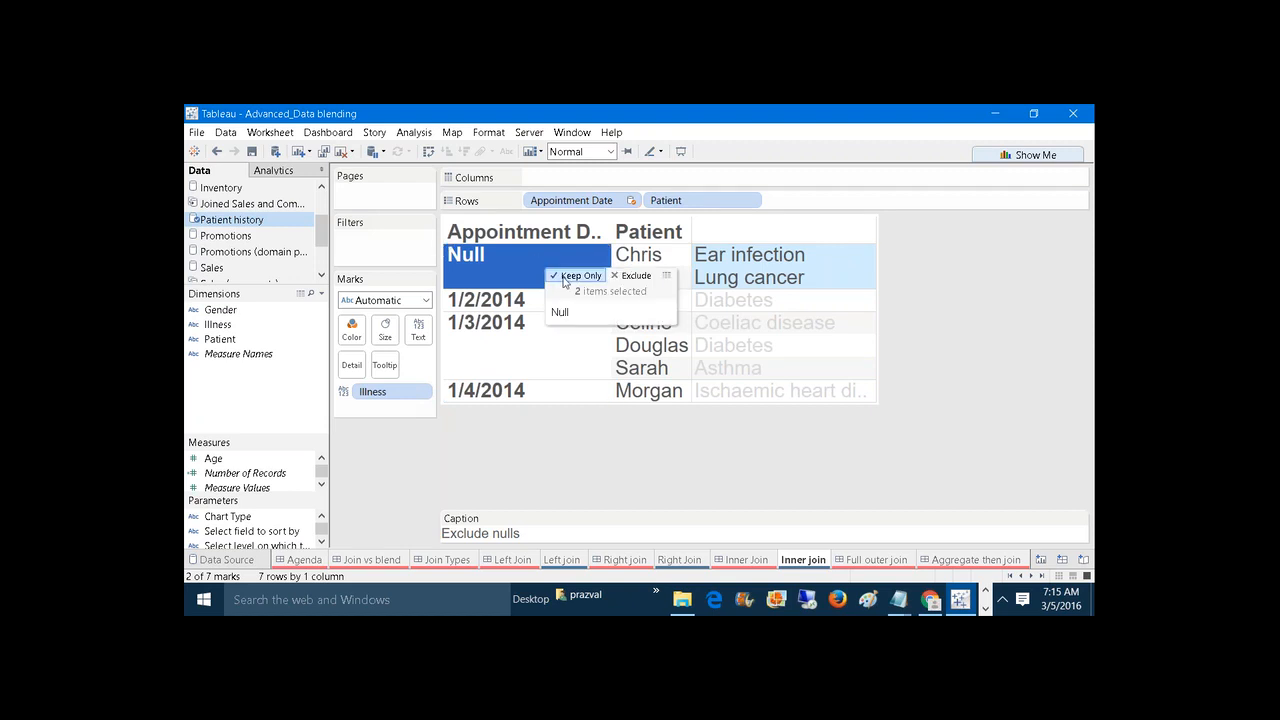
click(624, 276)
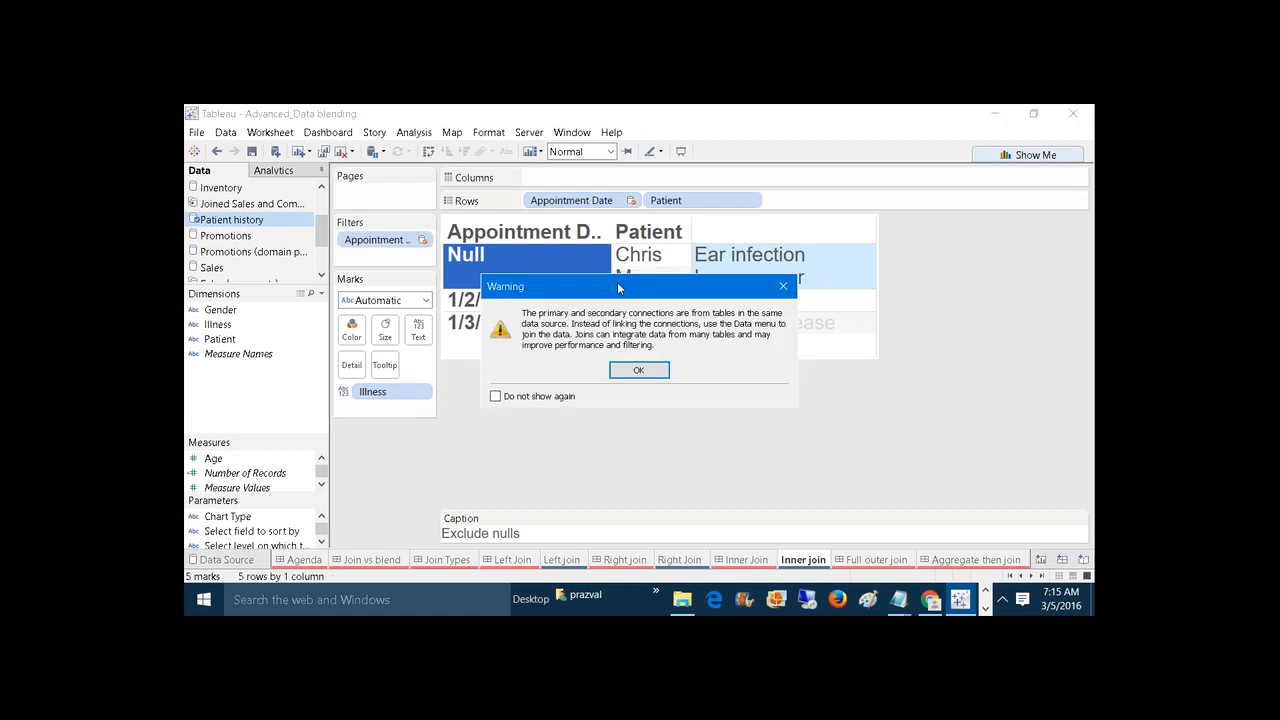
click(640, 370)
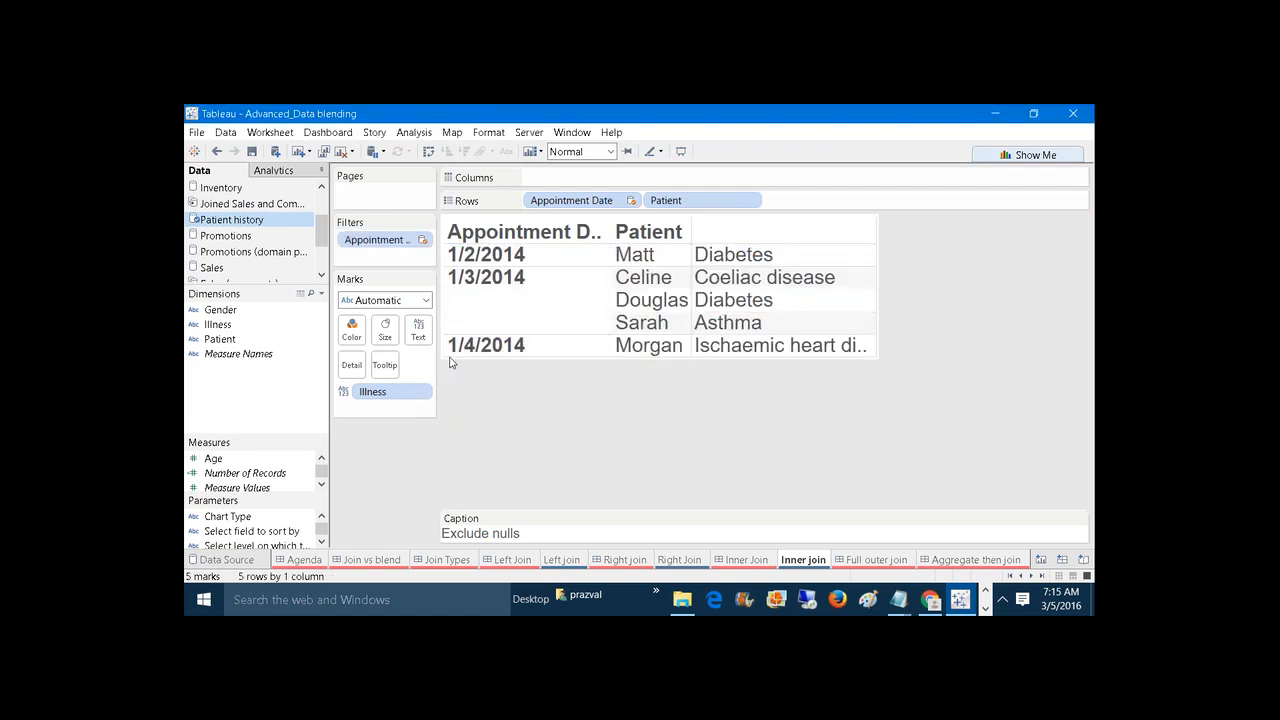
drag(450, 356, 450, 386)
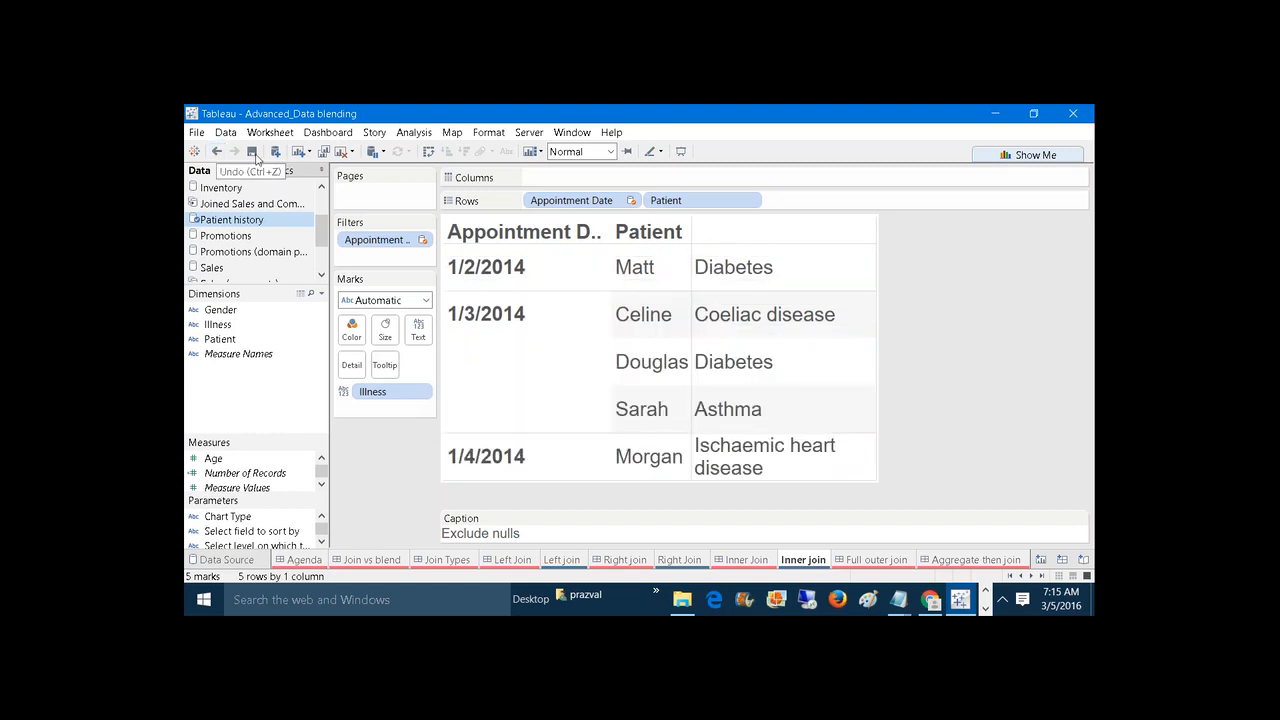
Clear the Inner join worksheet and place Patient from Patient history on Rows.
click(340, 151)
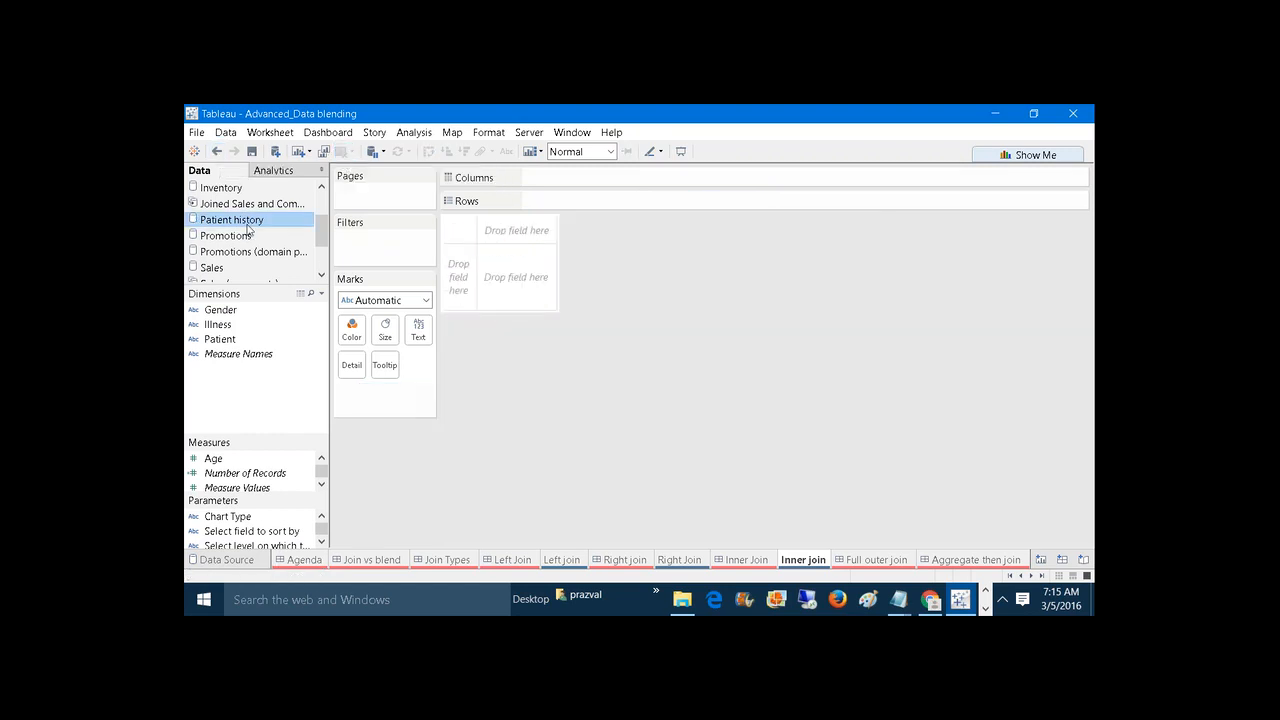
drag(219, 339, 594, 200)
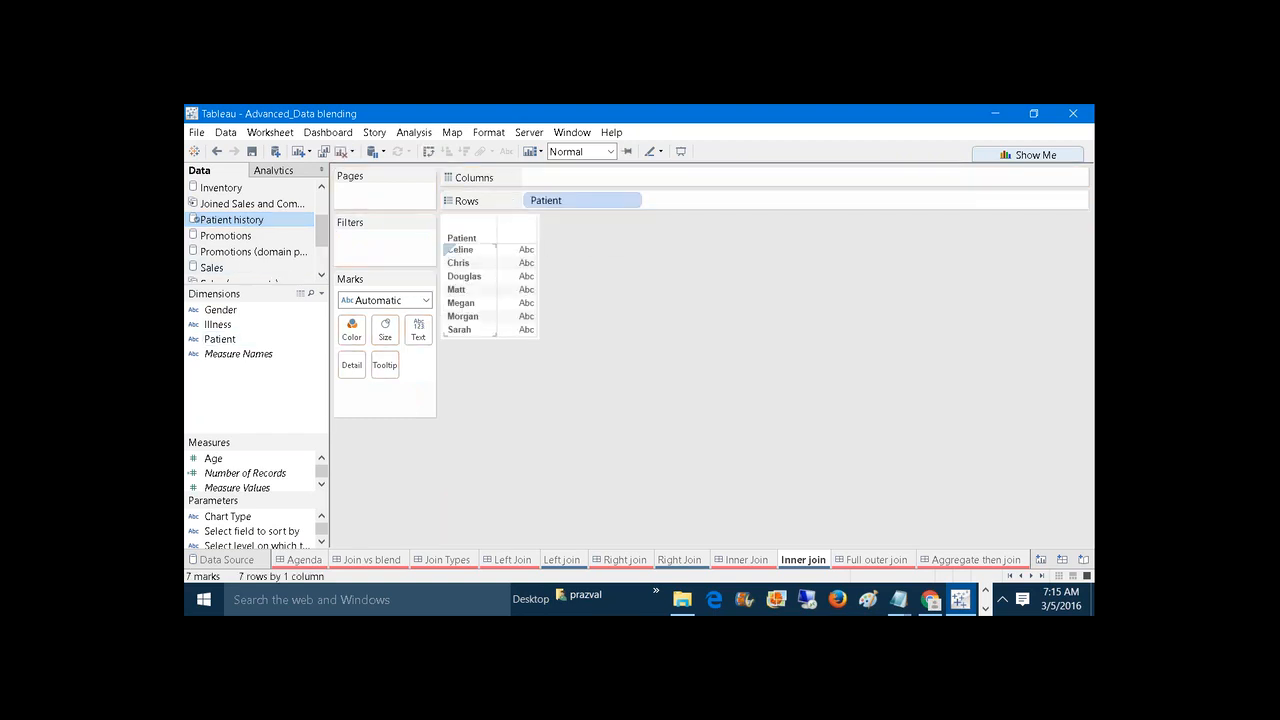
Show Illness as text beside each patient, enlarge the table cells and fit the table to Entire View.
drag(218, 324, 421, 327)
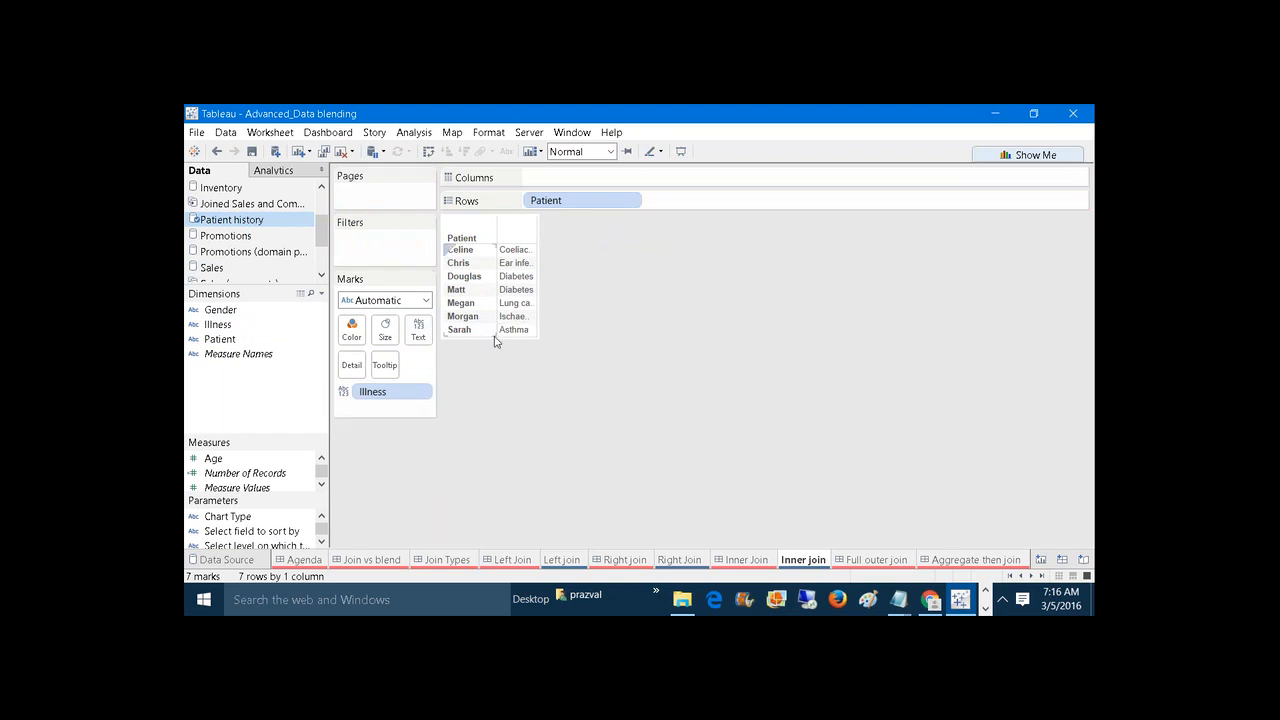
drag(494, 341, 489, 395)
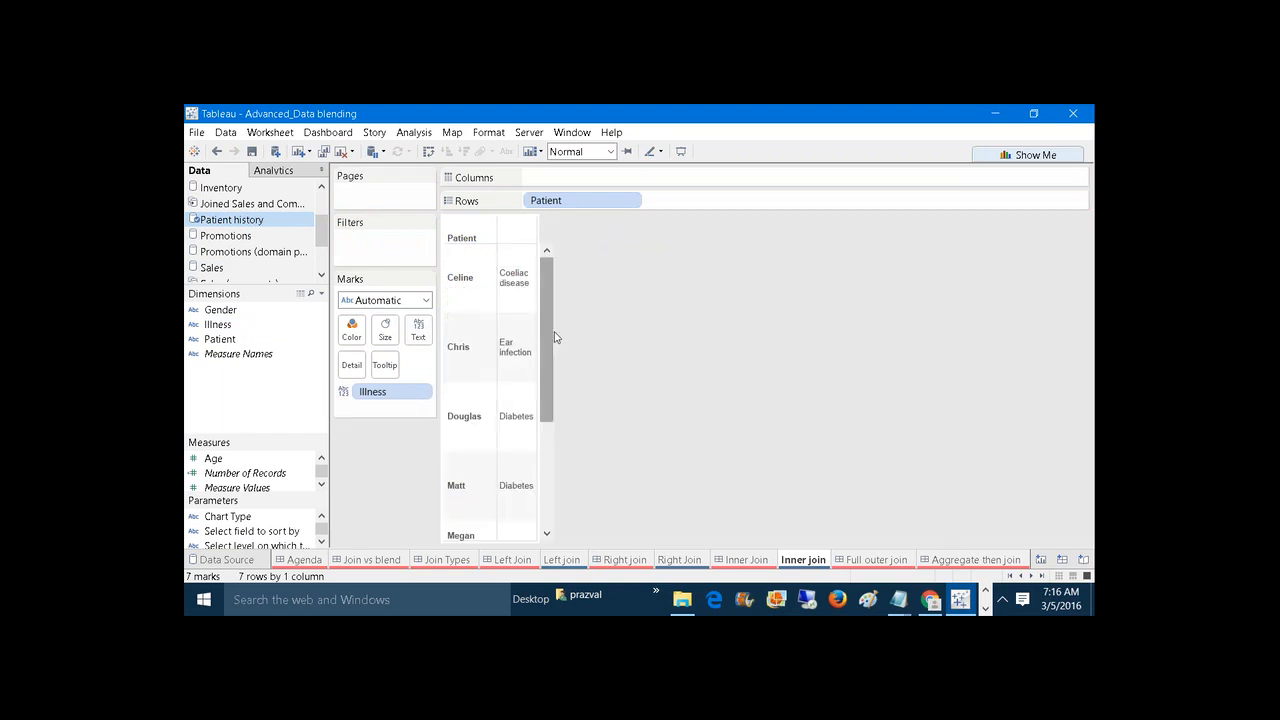
drag(536, 232, 607, 226)
click(610, 151)
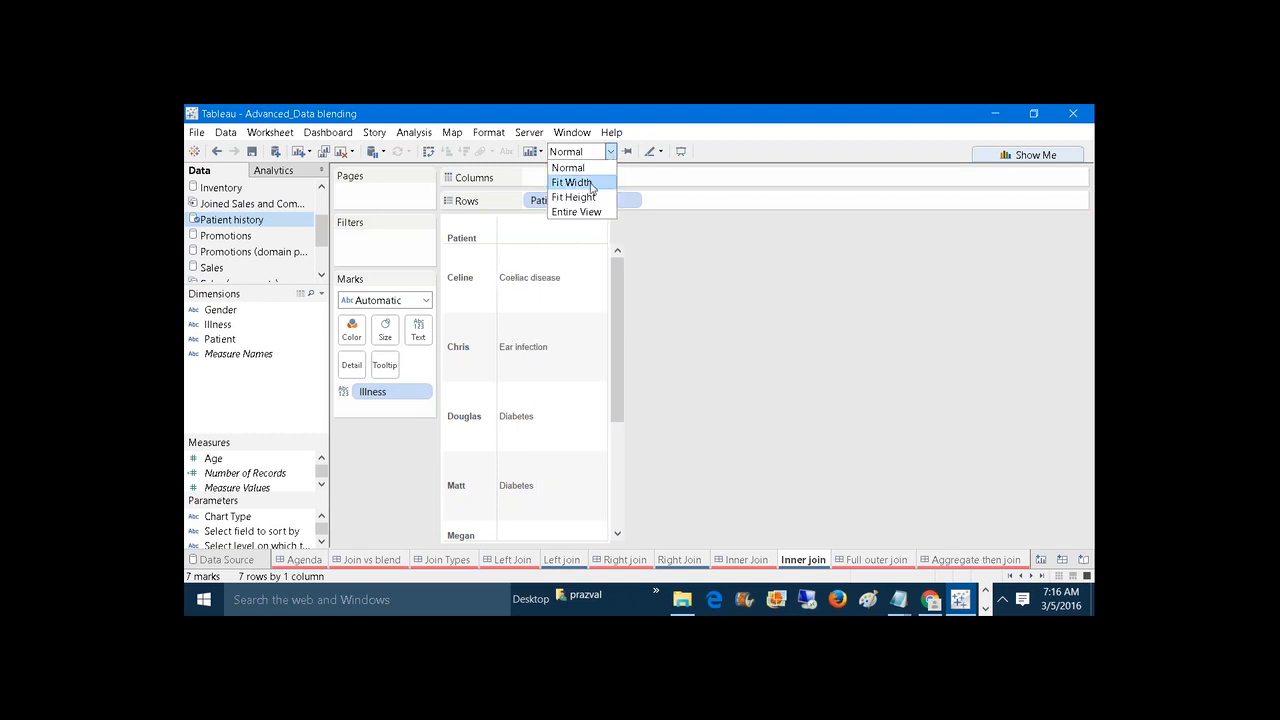
click(582, 211)
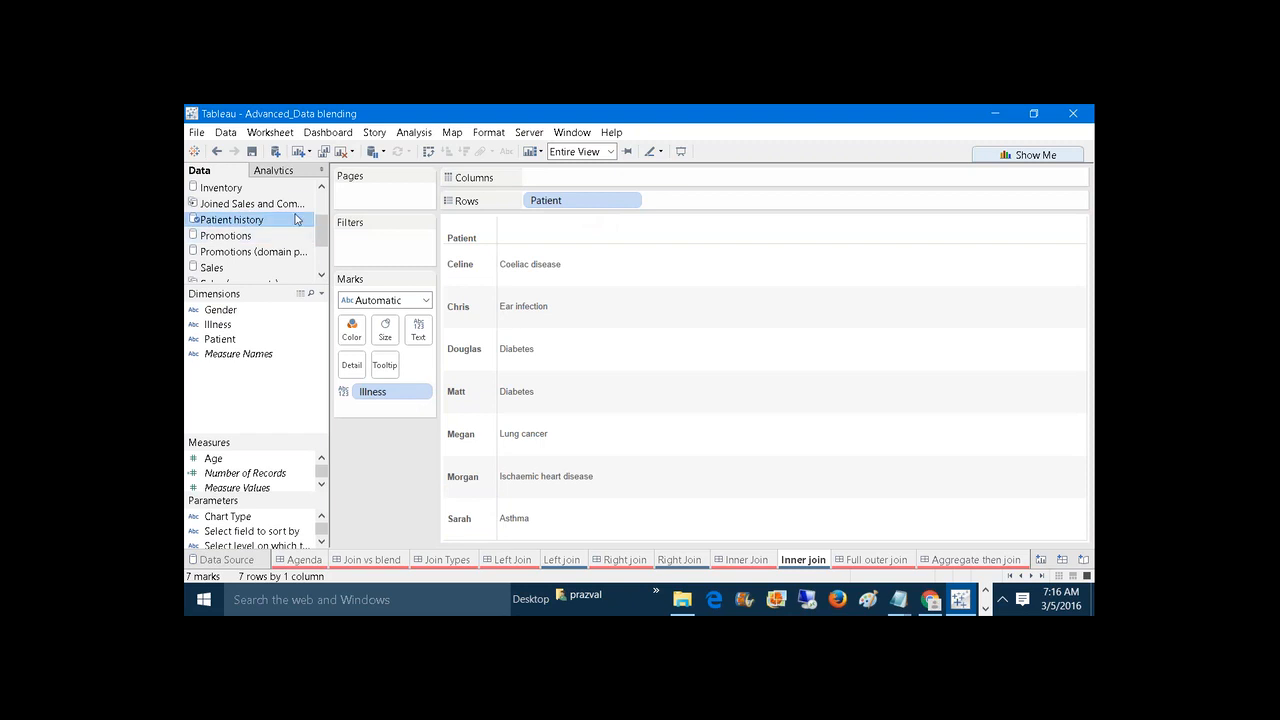
Add Appointment Date from the Appointments data source and place its year ahead of Patient on Rows.
drag(320, 236, 320, 212)
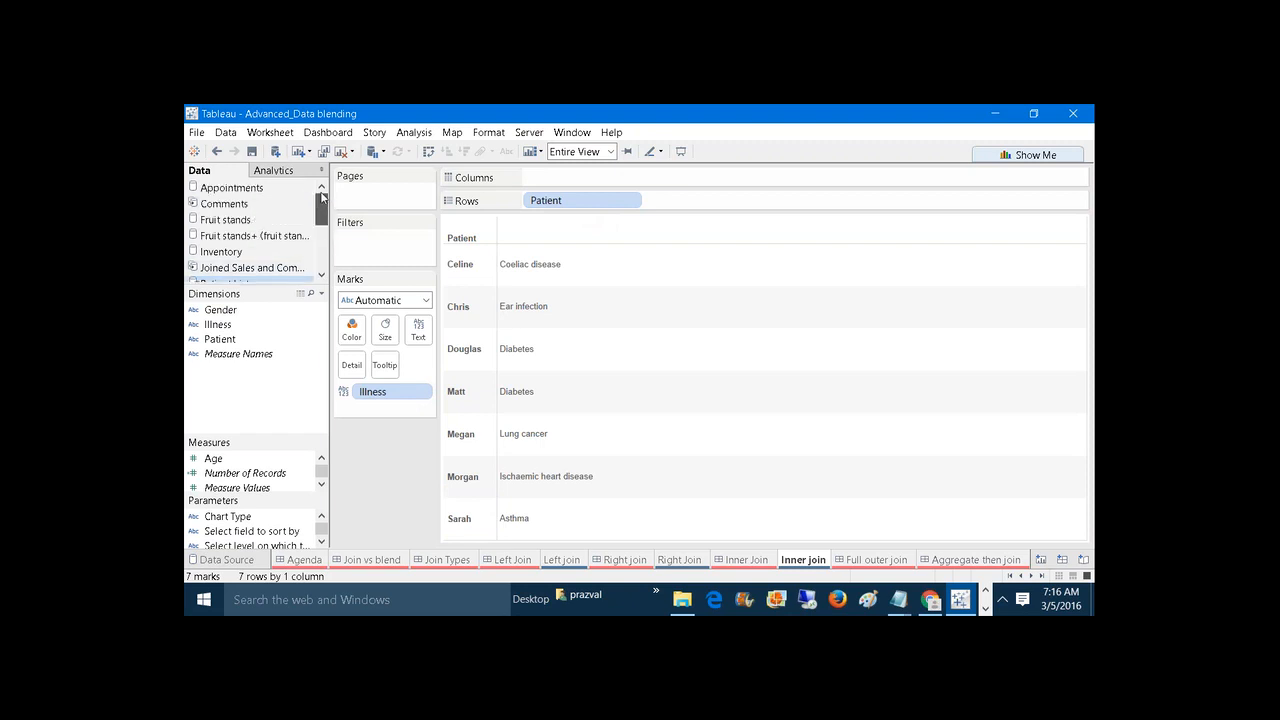
click(270, 190)
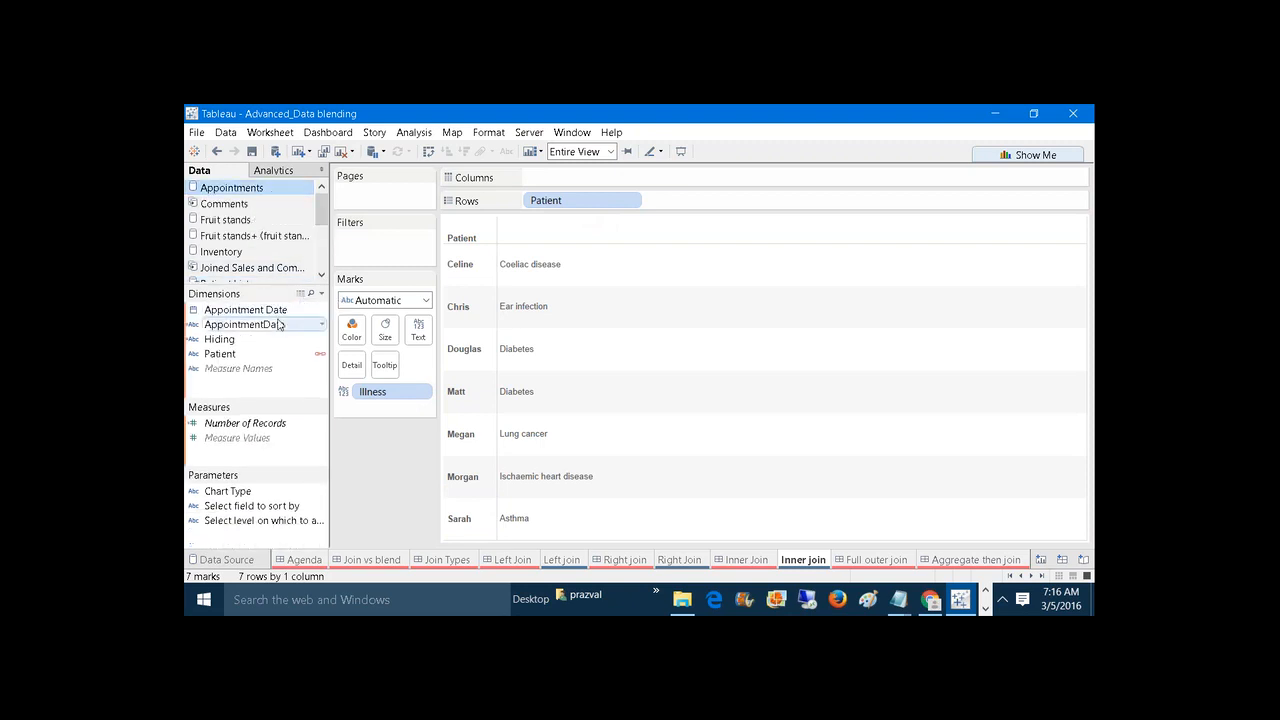
drag(254, 316, 418, 330)
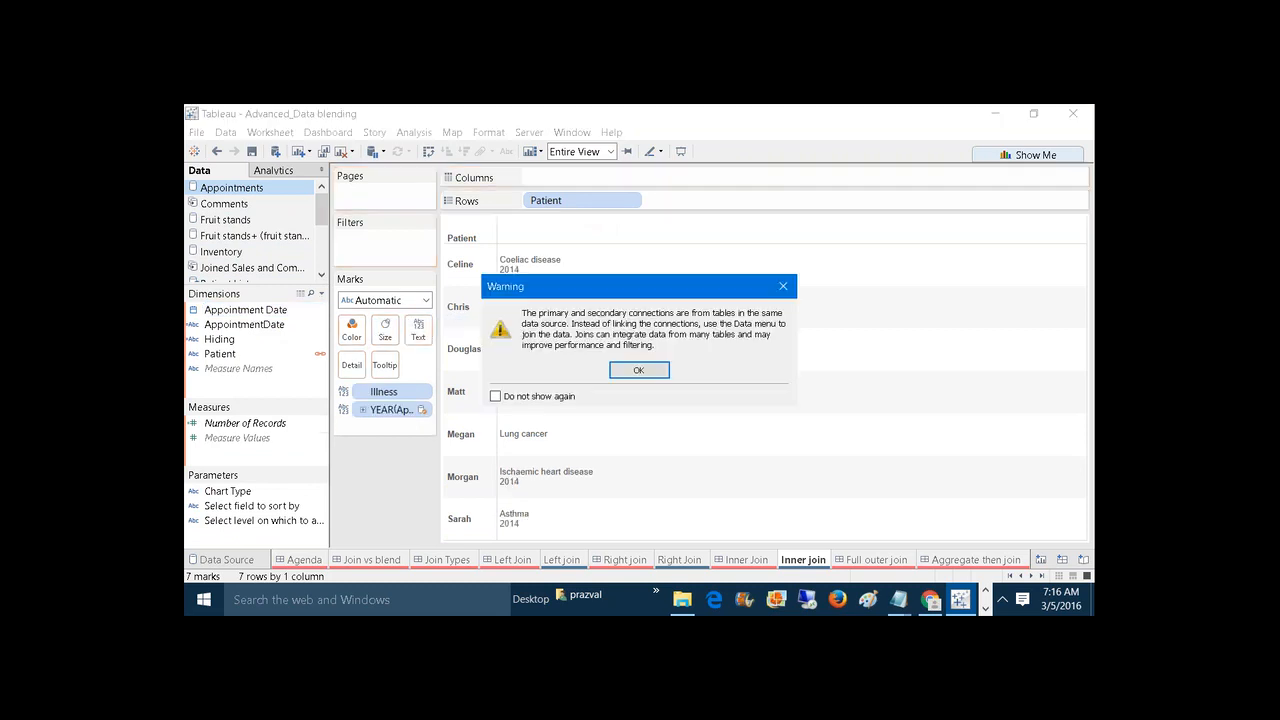
click(636, 371)
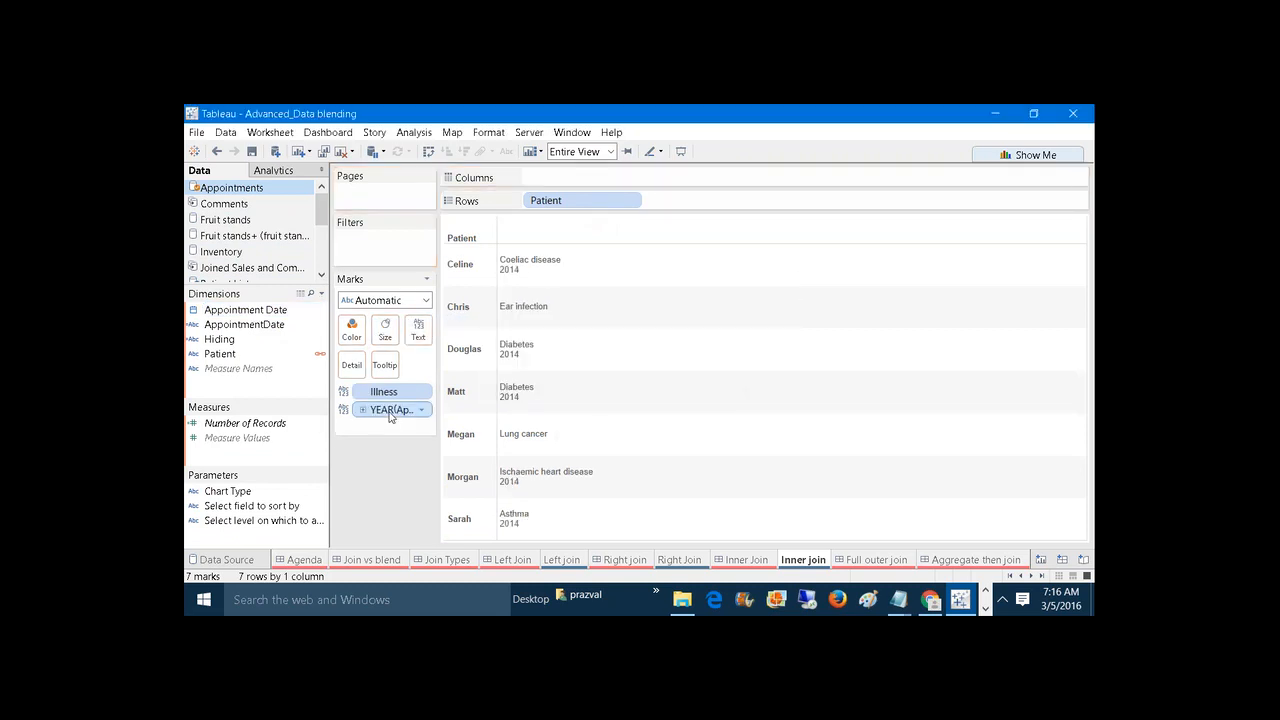
drag(402, 417, 528, 204)
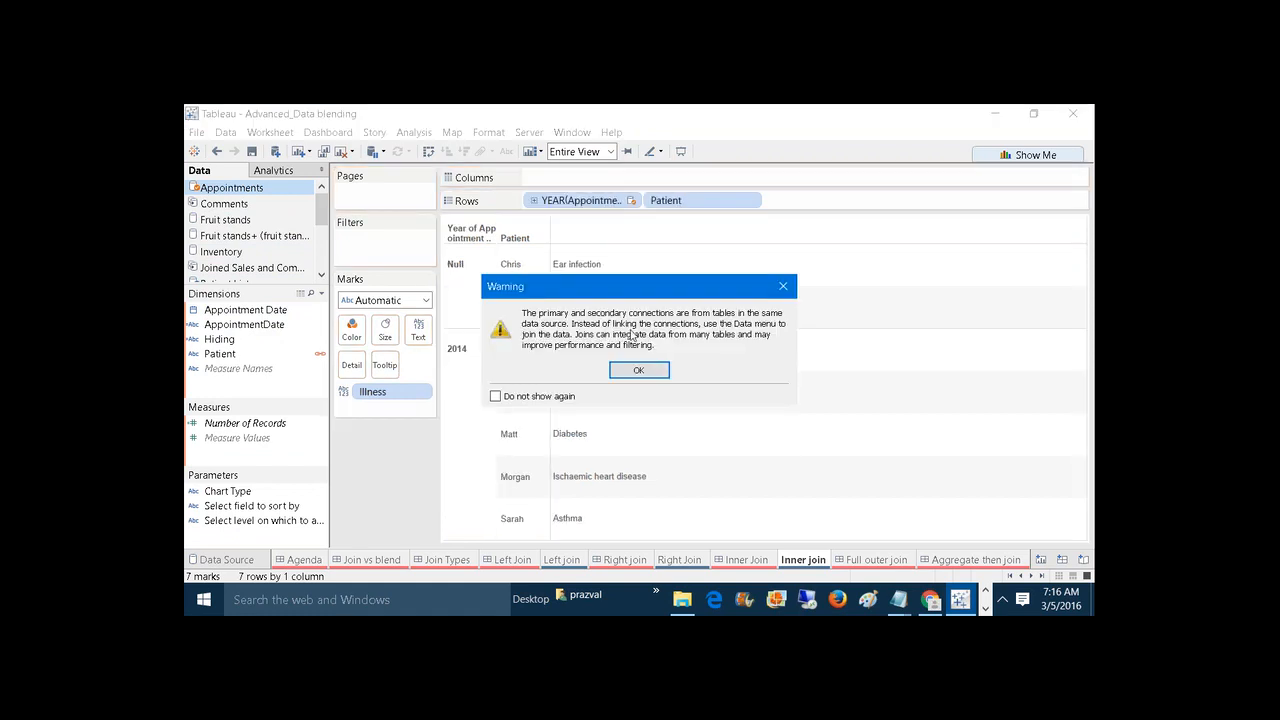
click(640, 369)
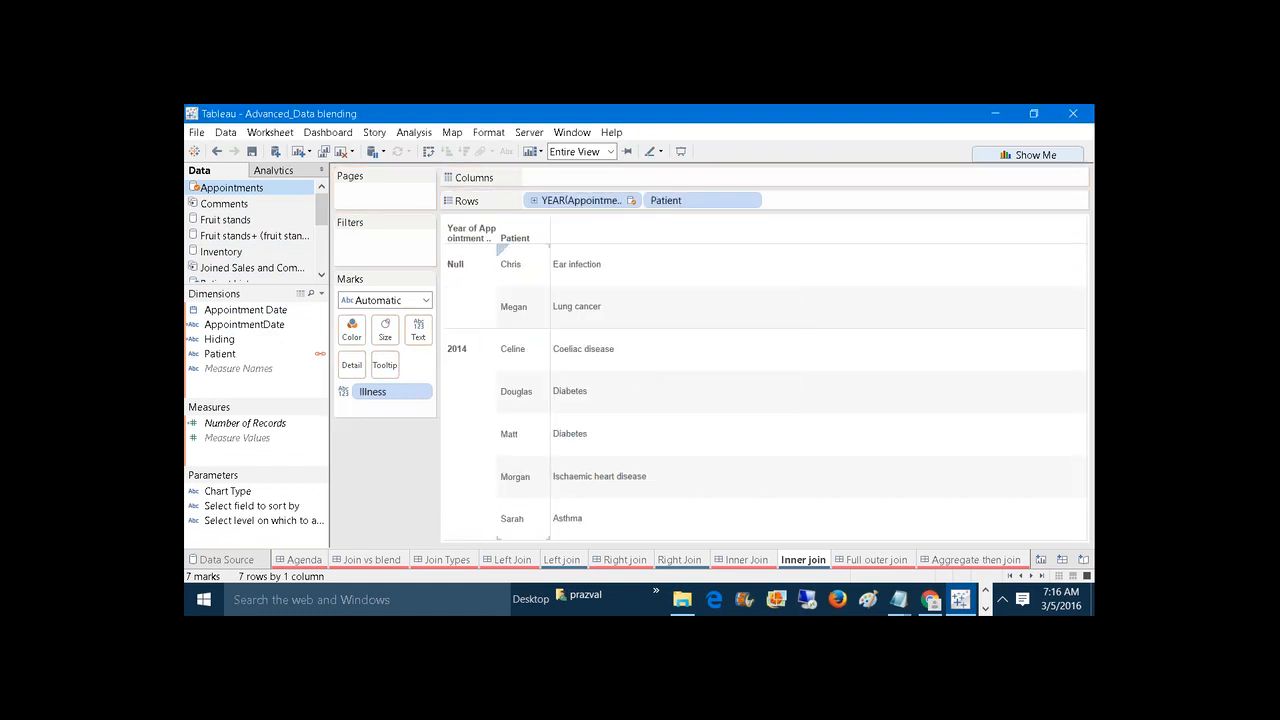
Change Appointment Date to a discrete exact date and place it ahead of Patient on Rows.
click(466, 288)
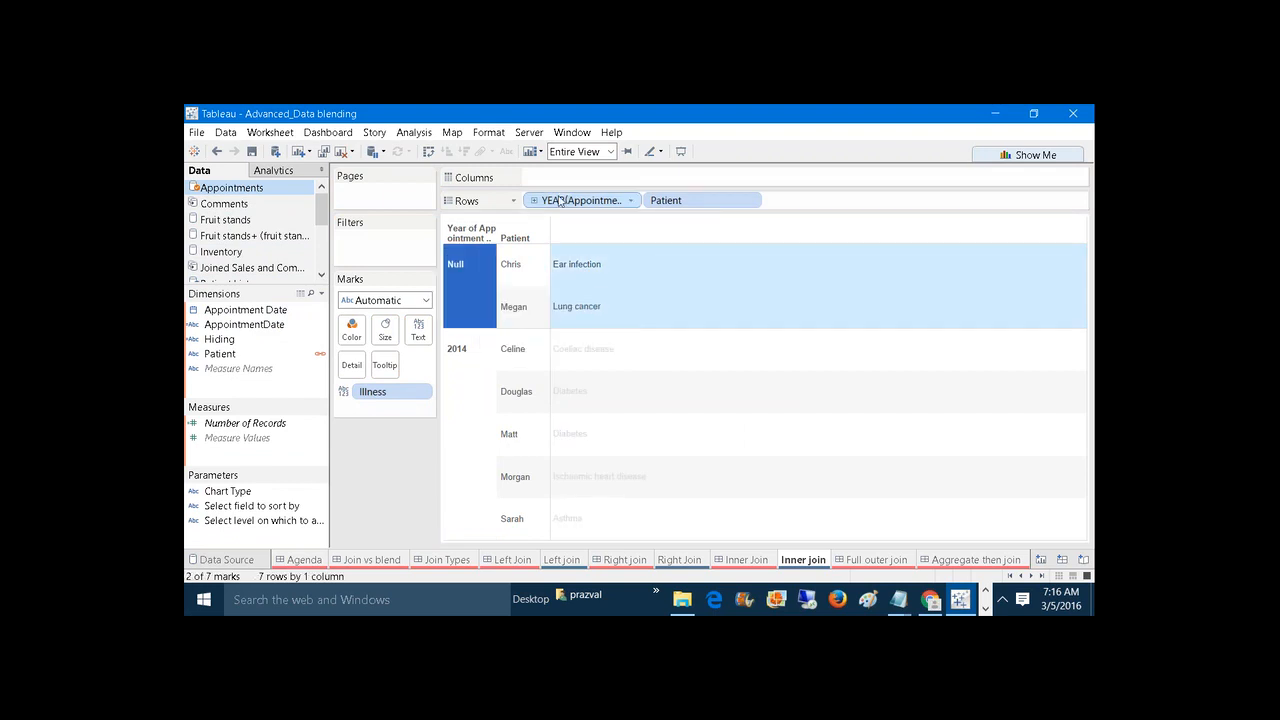
right_click(560, 200)
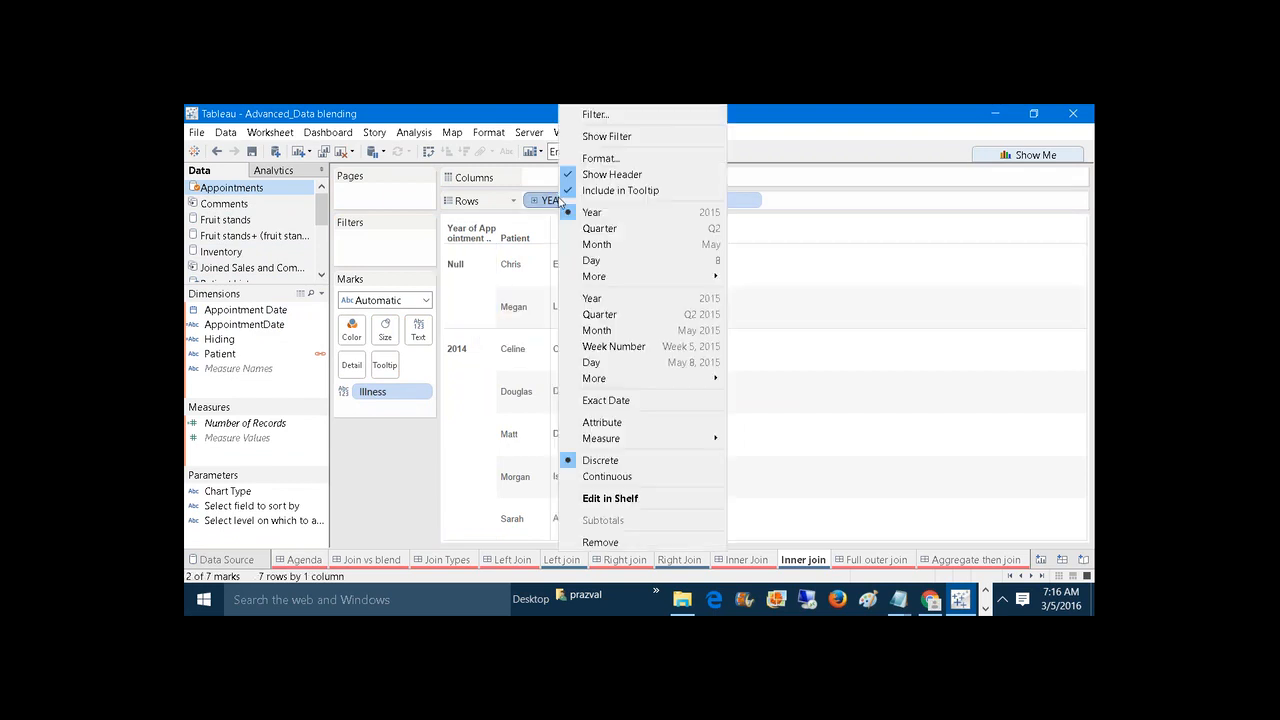
click(613, 400)
click(645, 373)
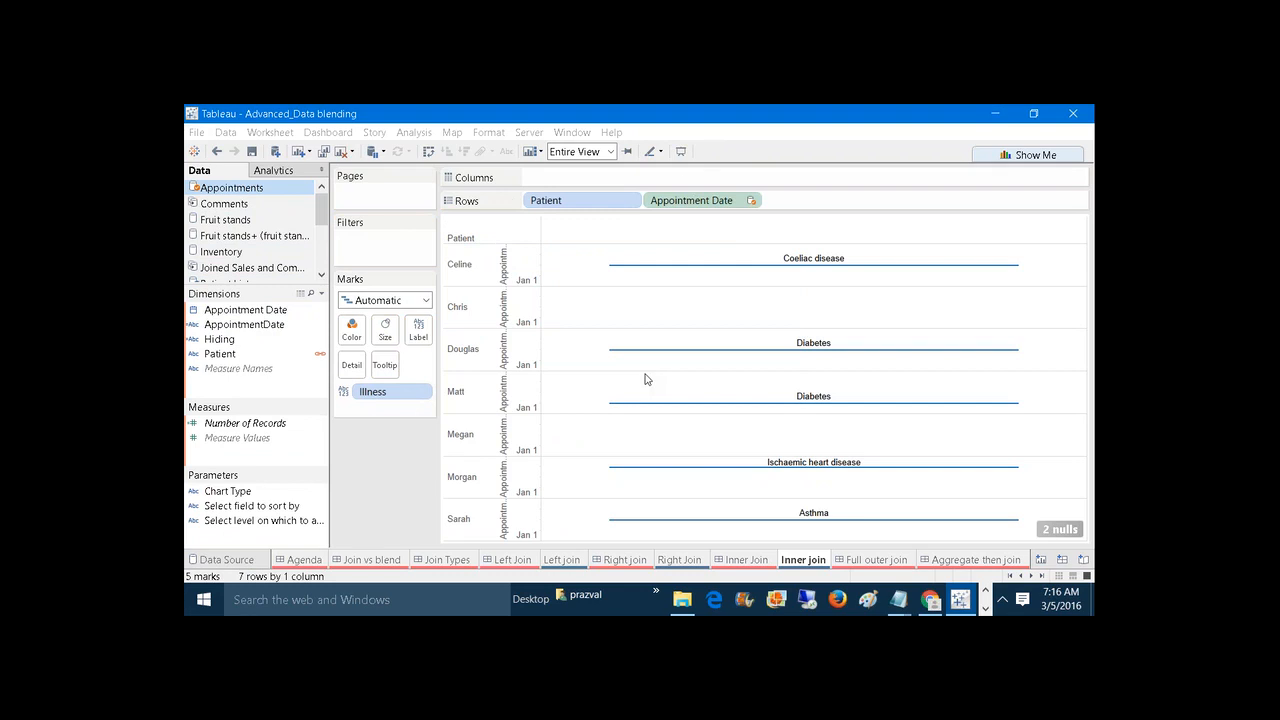
right_click(688, 201)
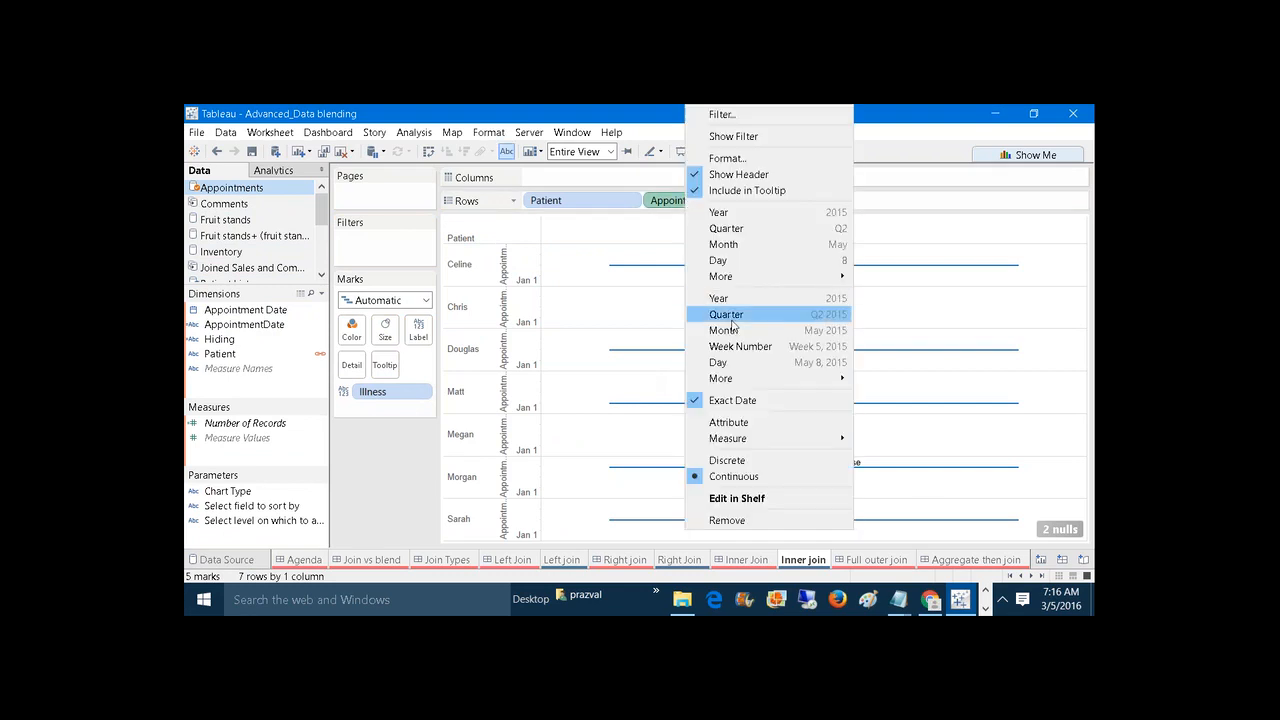
click(728, 462)
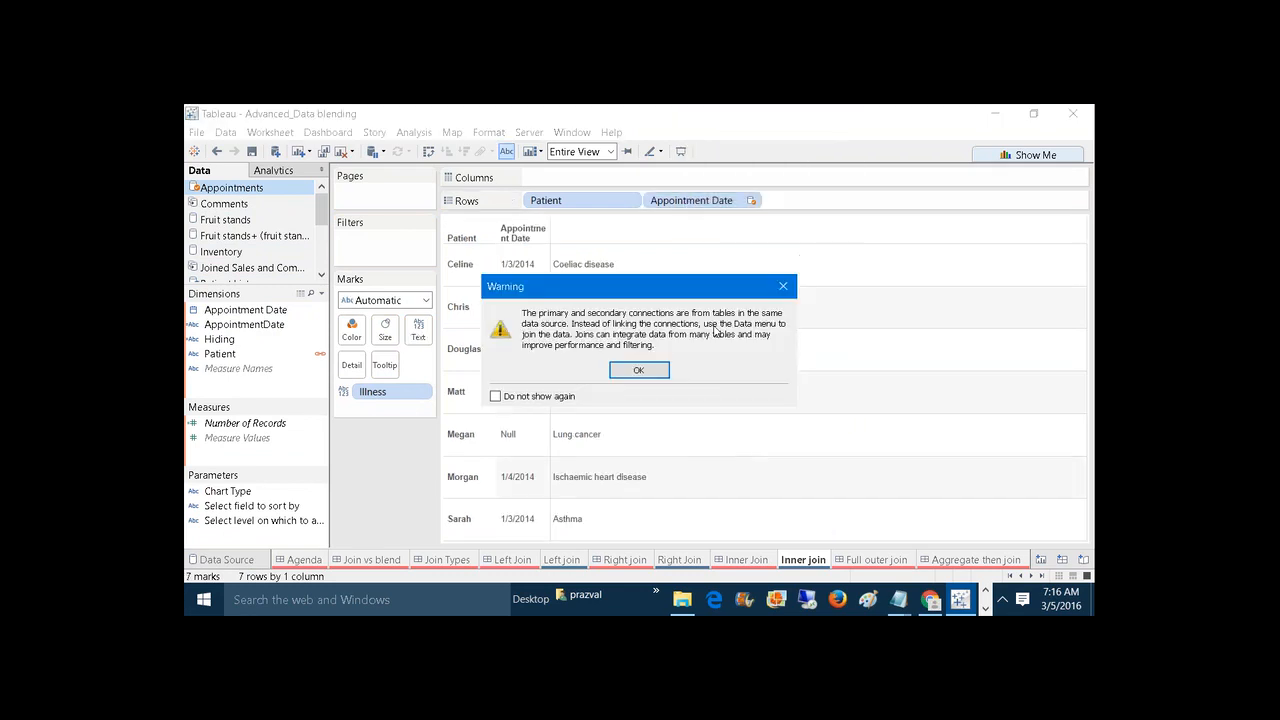
click(651, 370)
drag(688, 200, 552, 199)
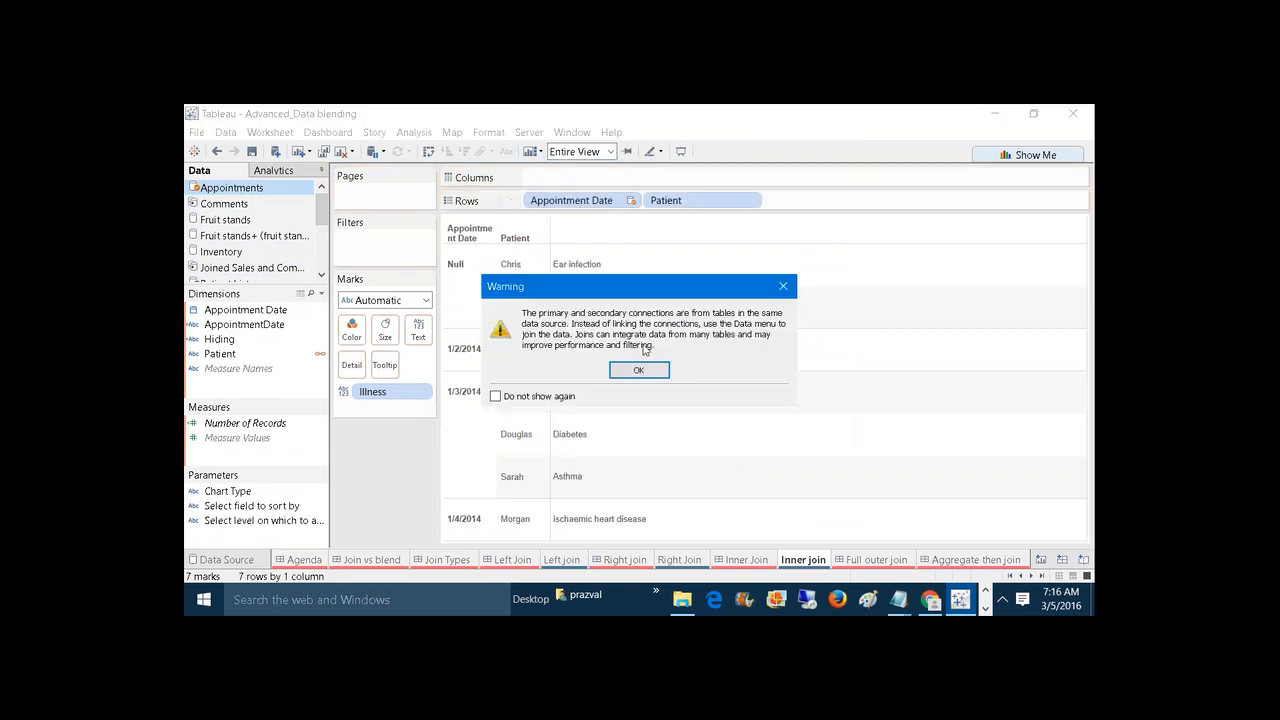
click(645, 371)
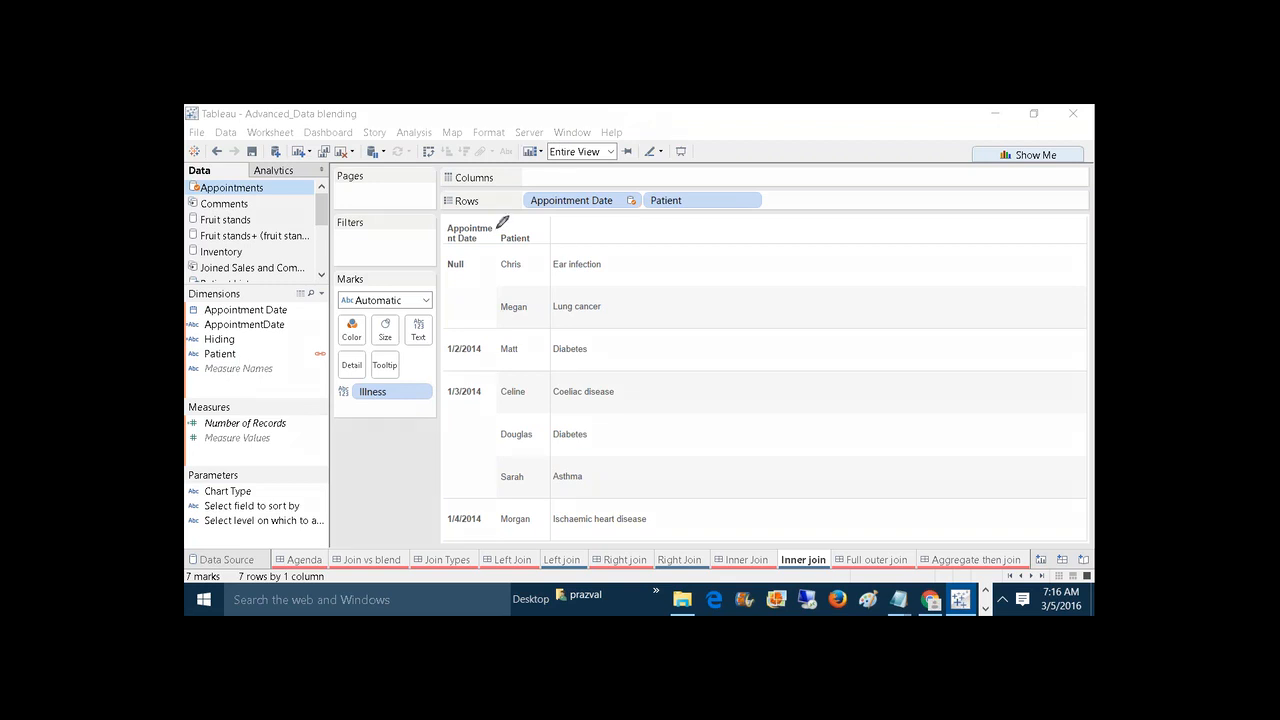
Exclude the Null appointment date group from the inner join table and open the Full outer join dashboard.
mouse_move(497, 222)
mouse_down()
mouse_move(488, 314)
mouse_move(617, 326)
mouse_move(628, 246)
mouse_move(614, 214)
mouse_move(498, 214)
mouse_move(463, 307)
mouse_move(432, 252)
mouse_move(462, 218)
mouse_move(494, 213)
mouse_move(486, 272)
mouse_move(440, 266)
mouse_up()
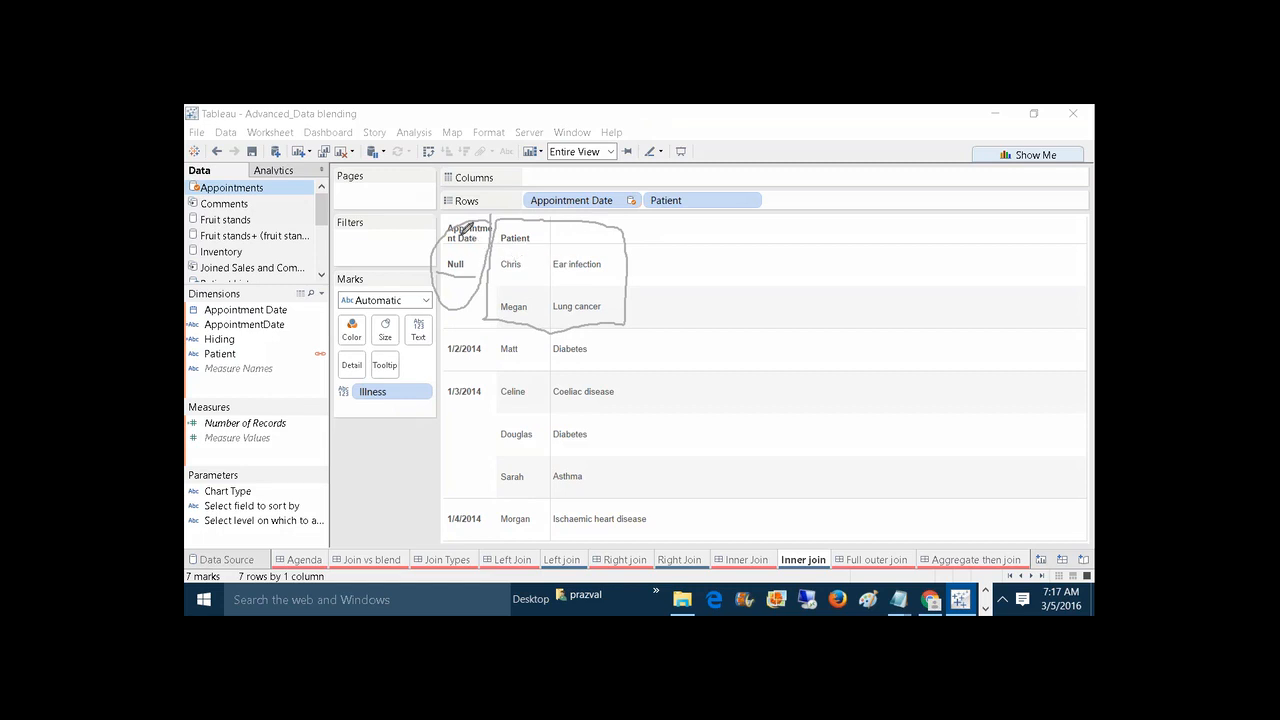
key(Escape)
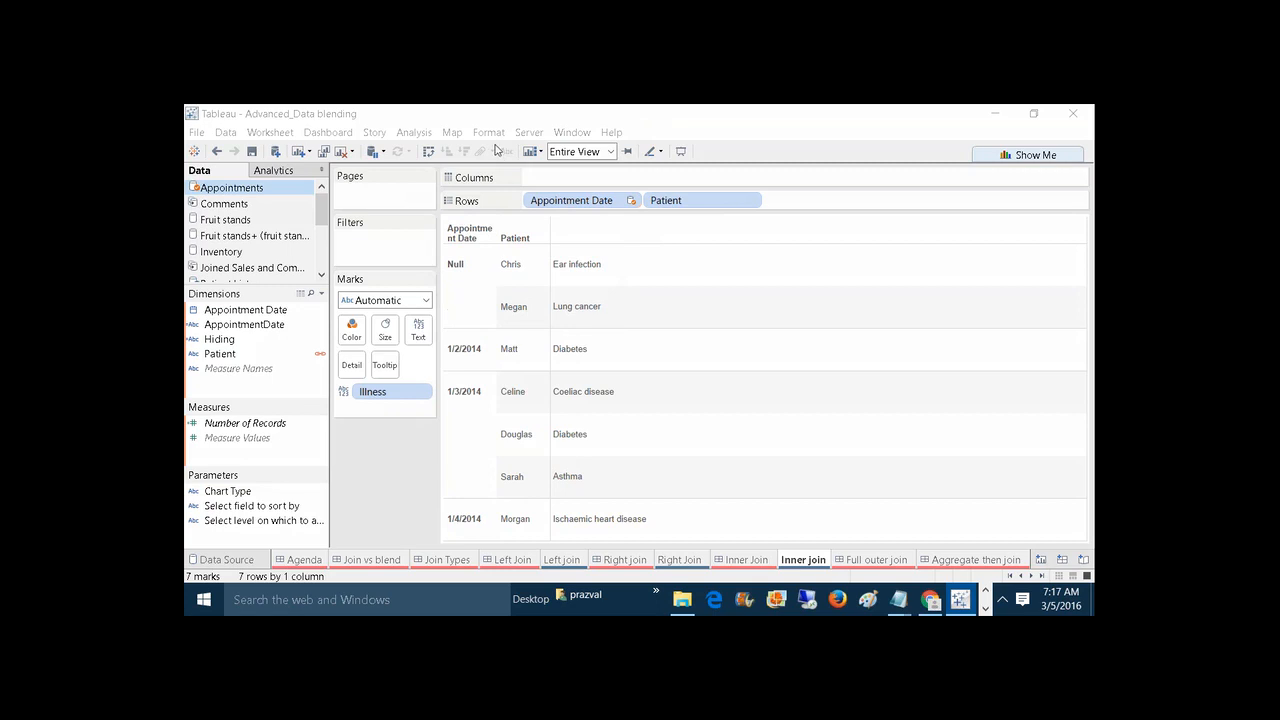
click(469, 282)
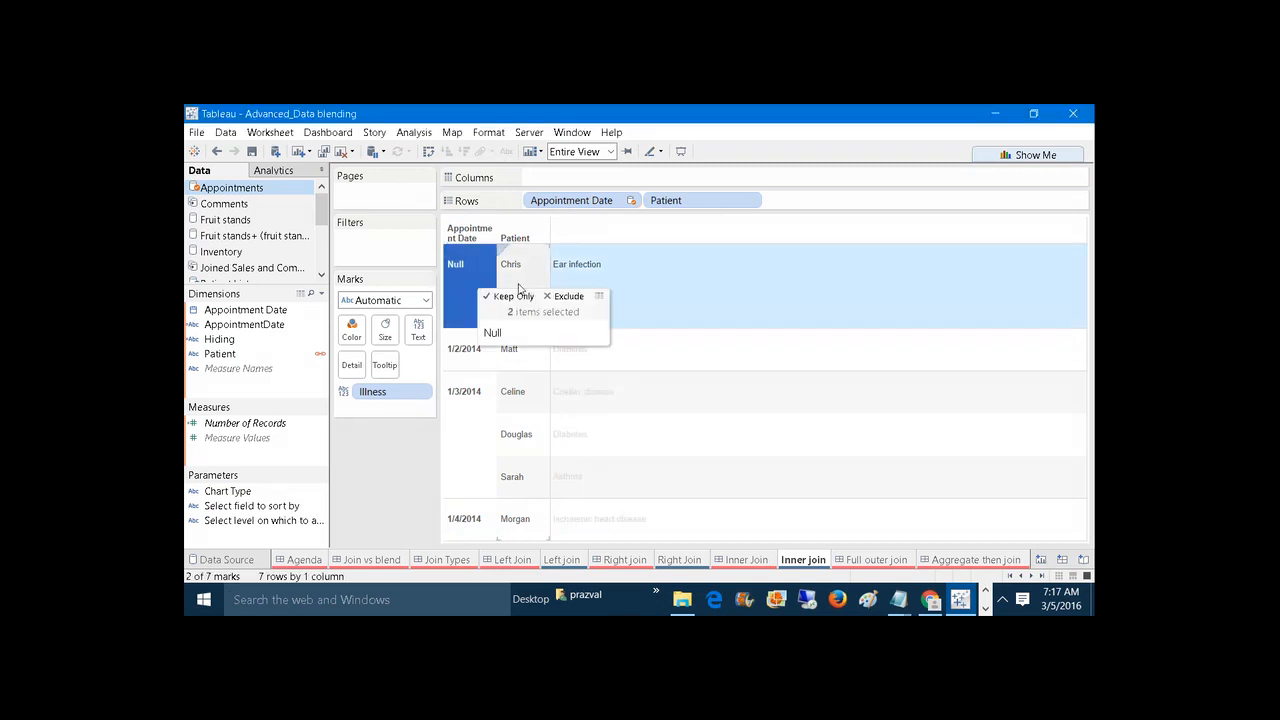
click(566, 296)
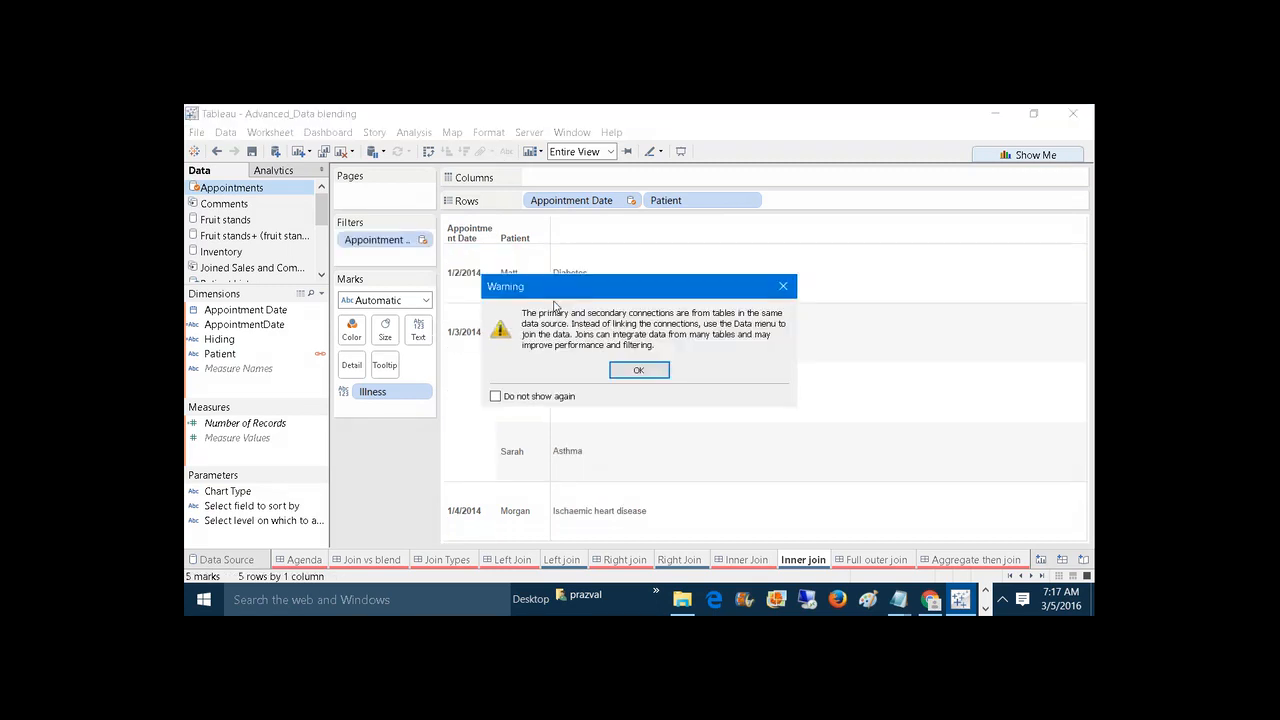
click(655, 375)
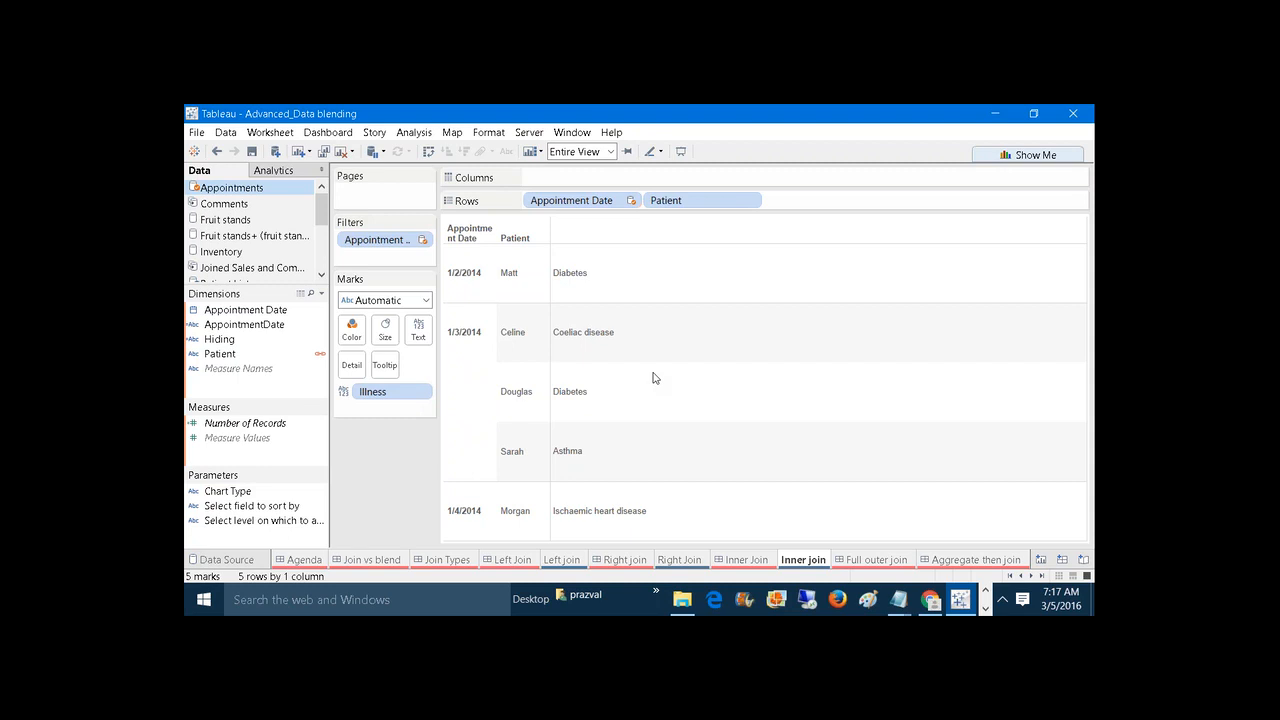
click(852, 561)
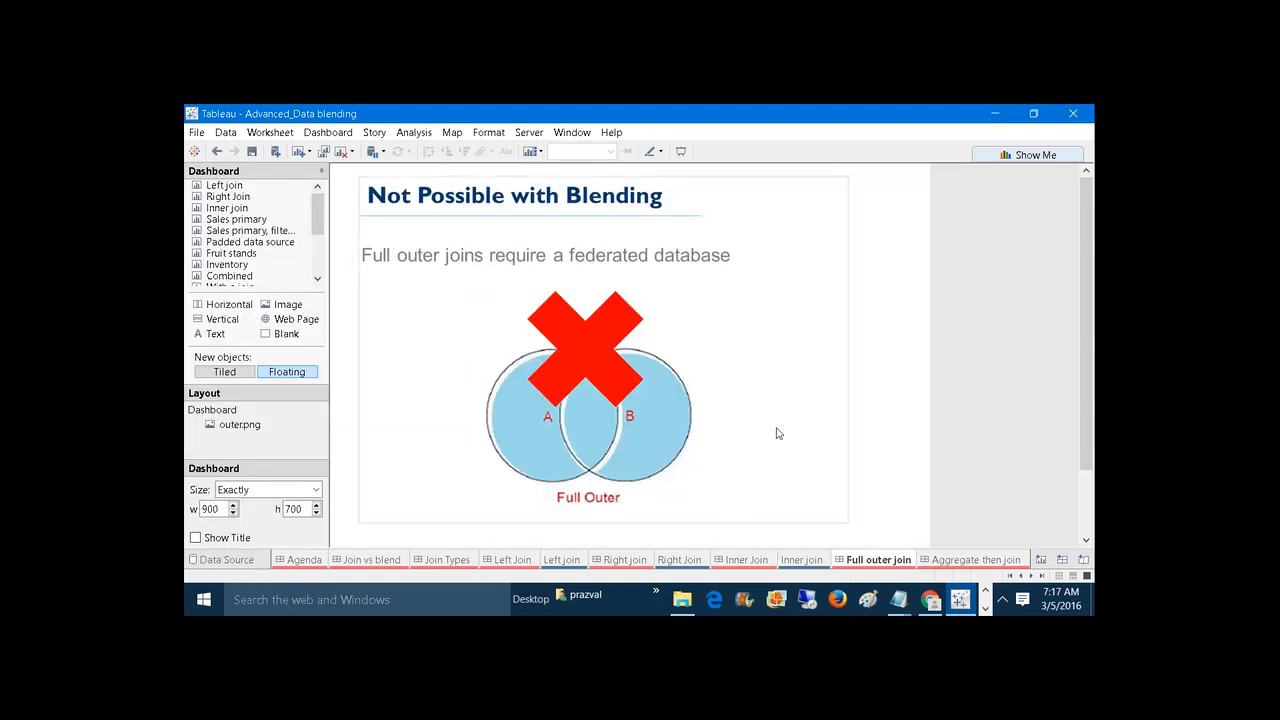
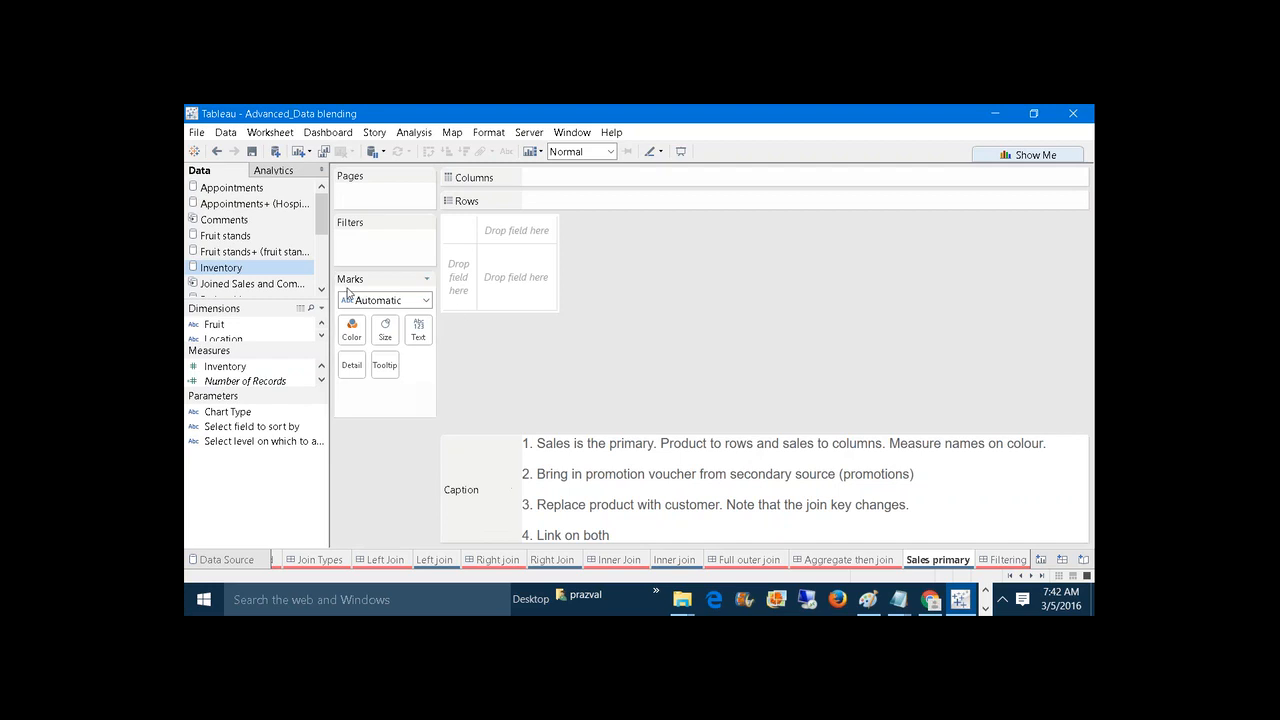
Widen the side pane and view the Single vs Multiple Linking Fields topic on the Agenda dashboard.
drag(329, 289, 360, 289)
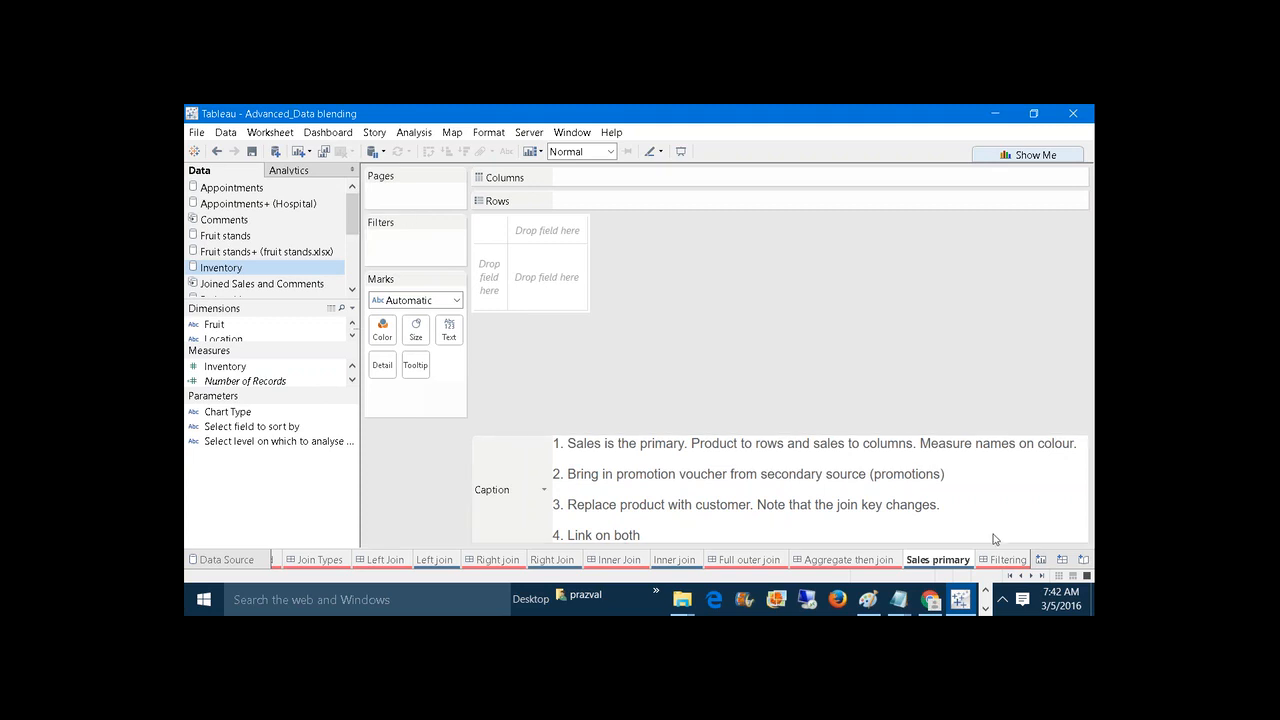
click(1009, 576)
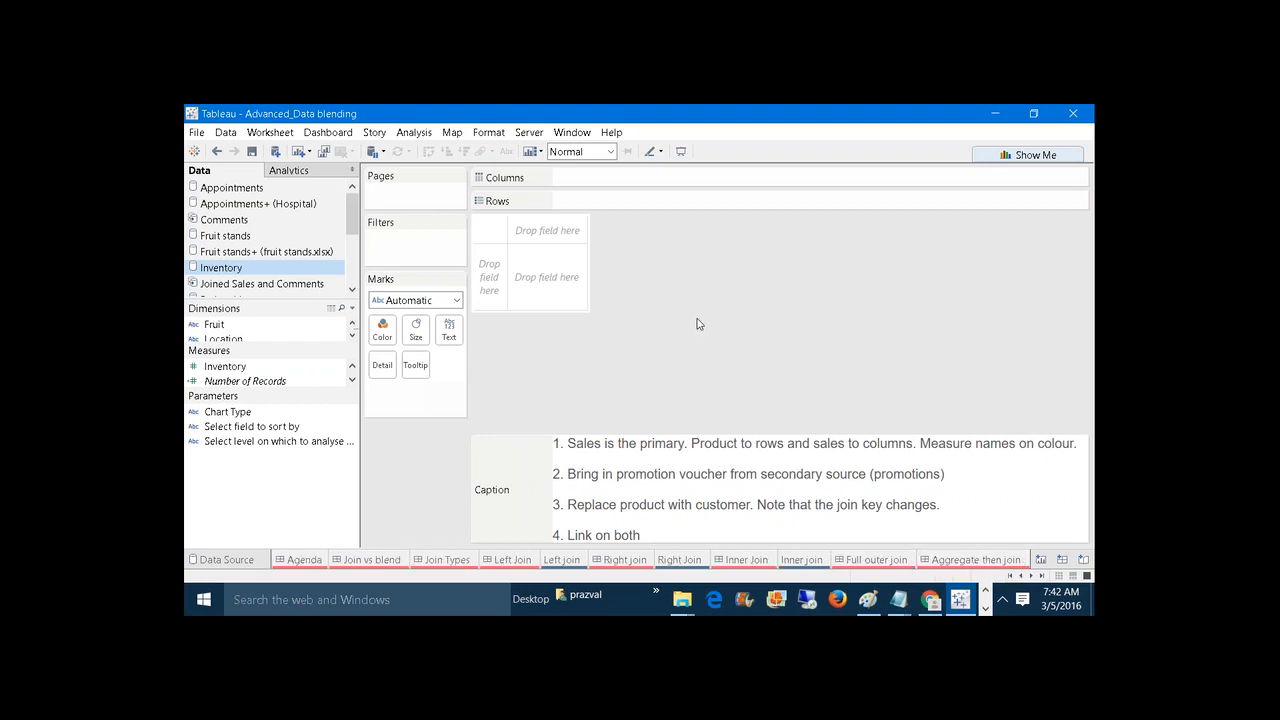
click(305, 559)
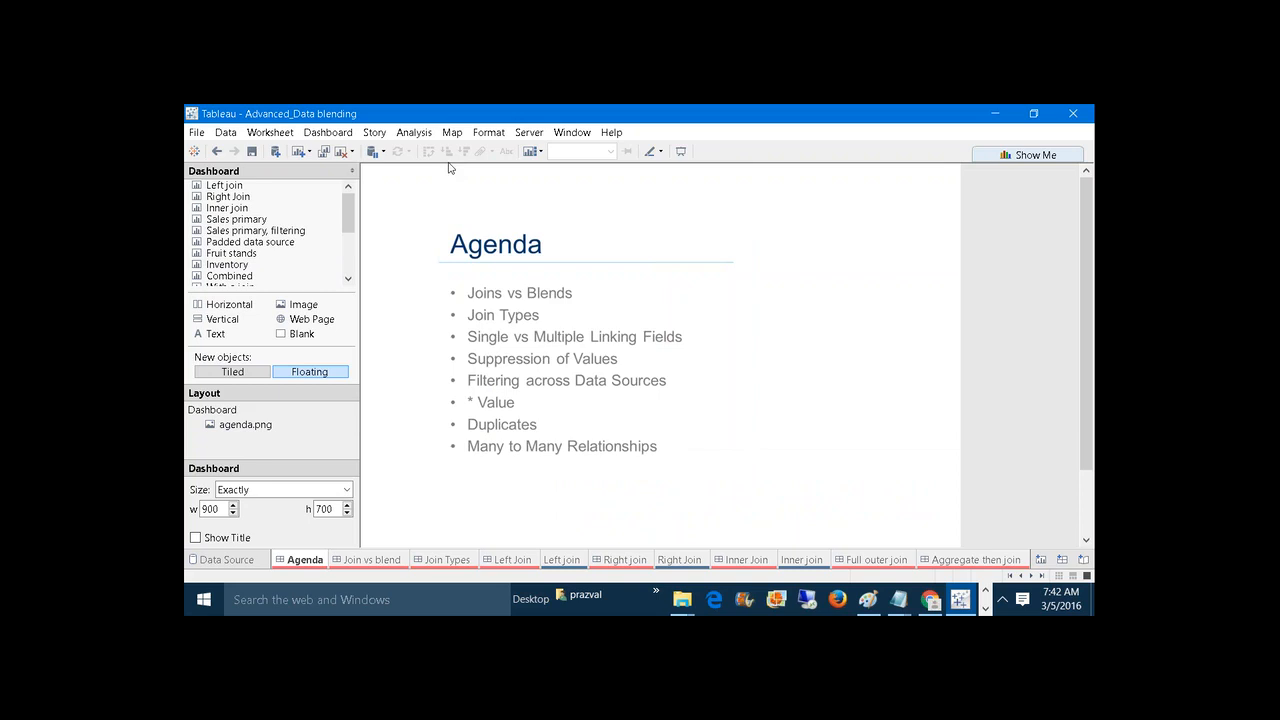
click(439, 125)
click(311, 160)
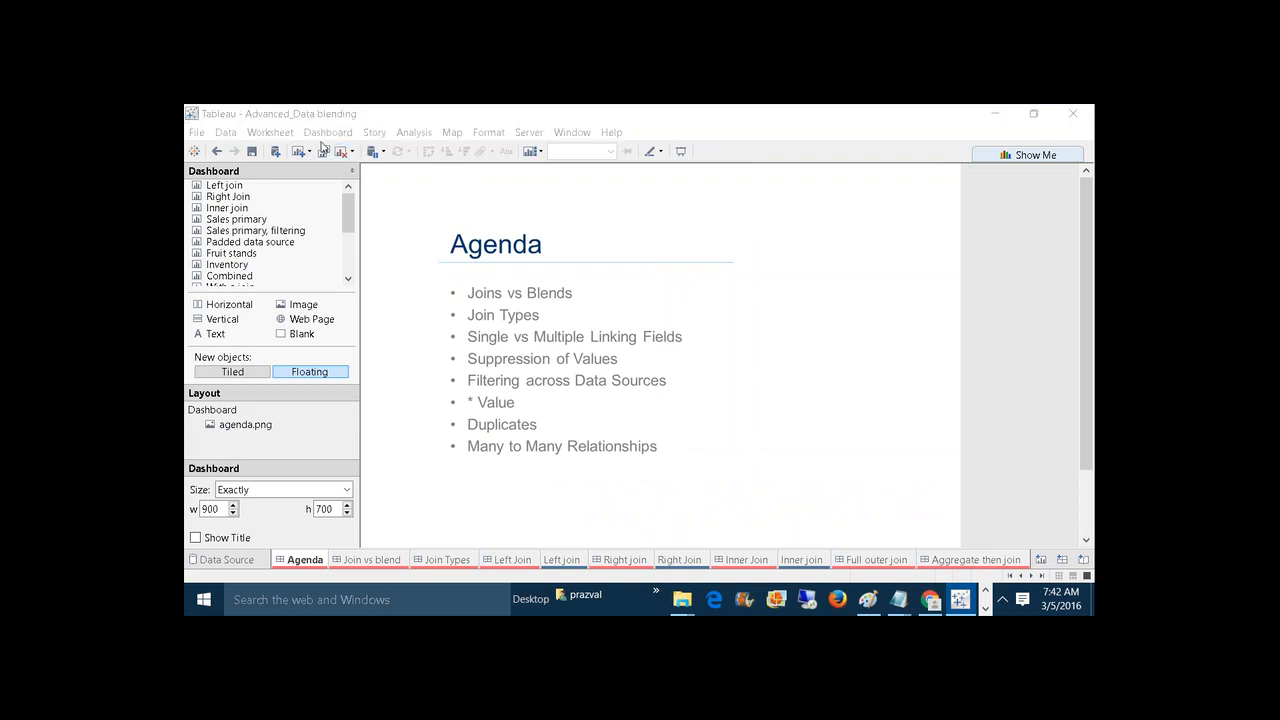
drag(467, 346, 682, 347)
click(420, 151)
Locate the Sales primary worksheet among the workbook's sheets.
click(1031, 576)
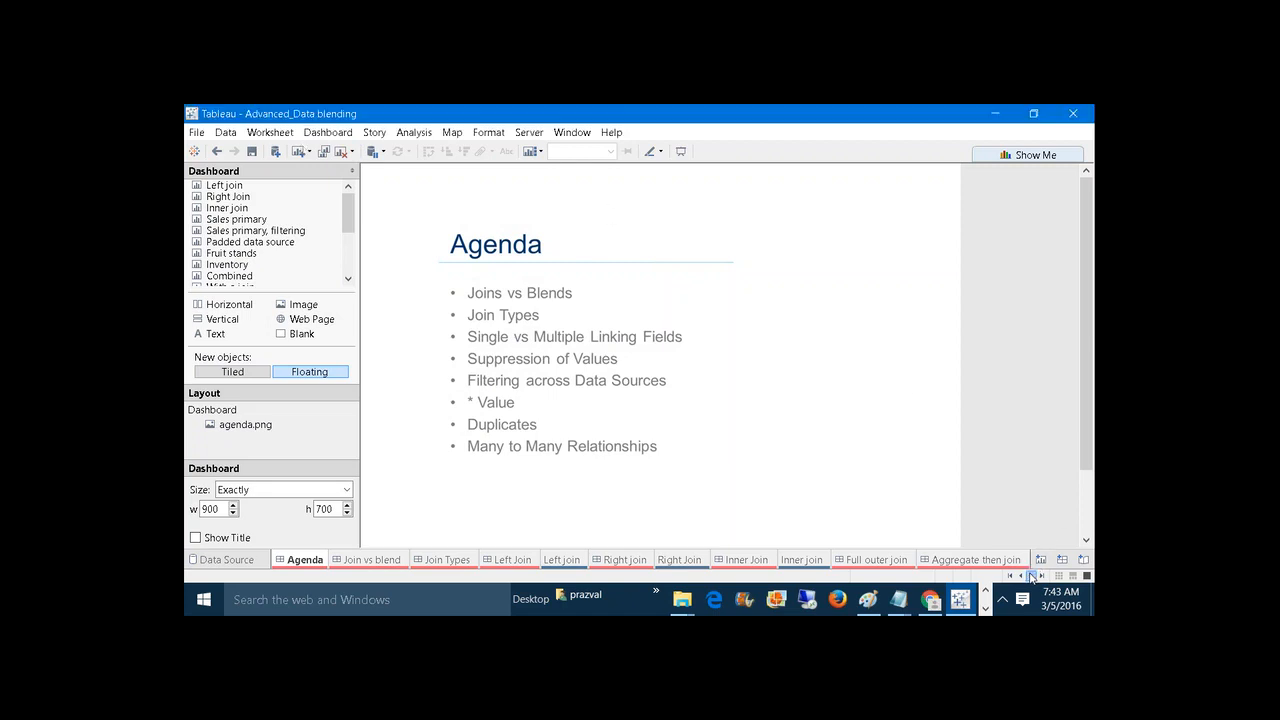
click(1031, 576)
click(1031, 576)
click(1031, 576)
click(1031, 576)
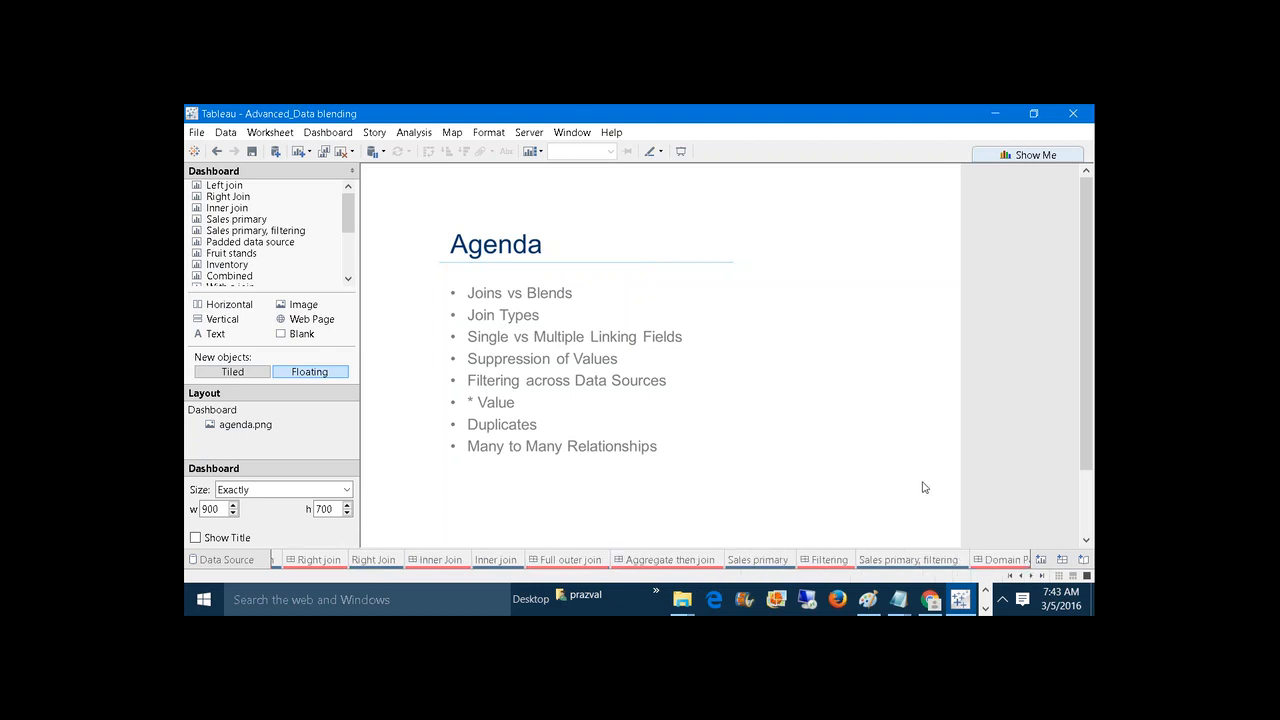
Switch to the Hospital.xlsx workbook in Excel and compare its Sales and Promotions sheets.
click(985, 607)
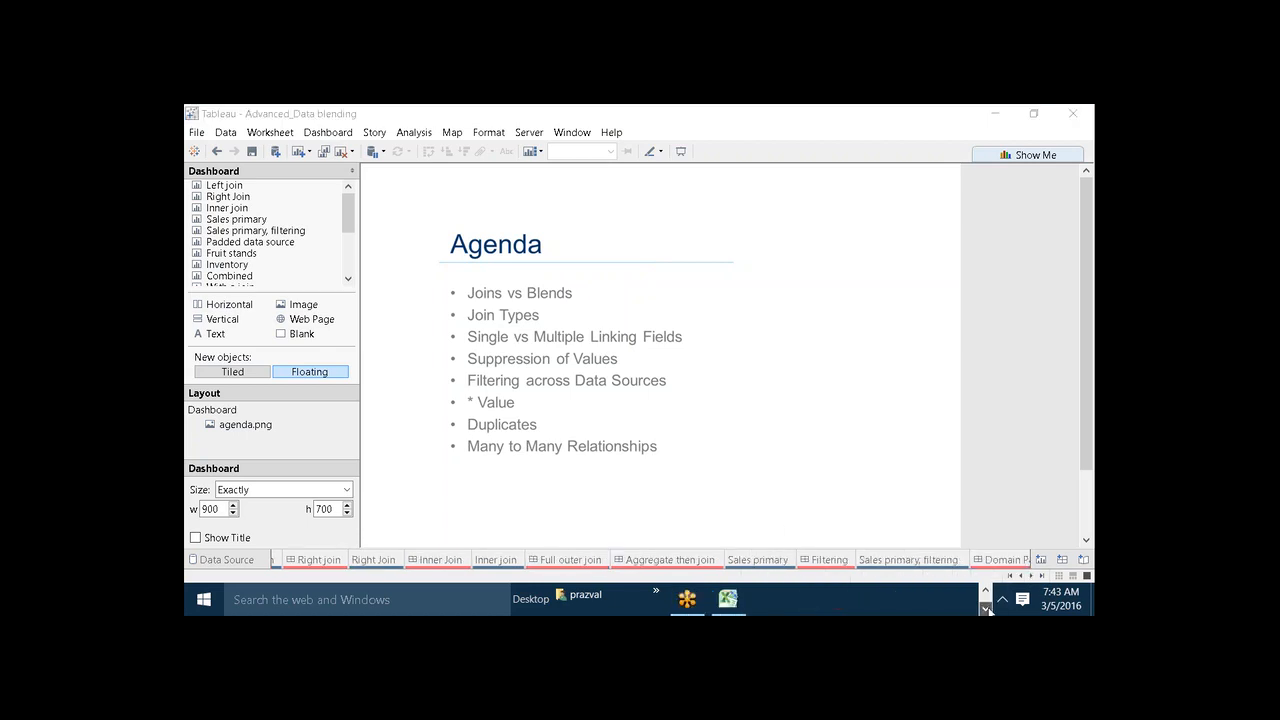
click(740, 600)
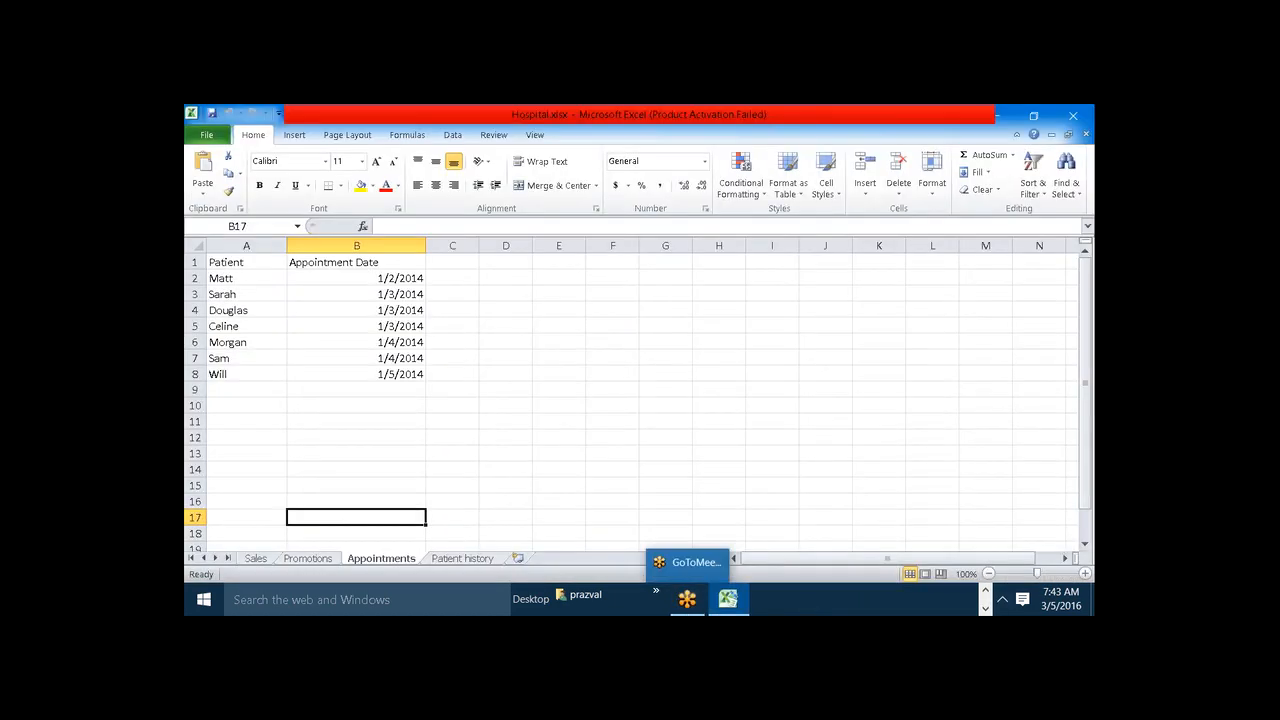
click(256, 560)
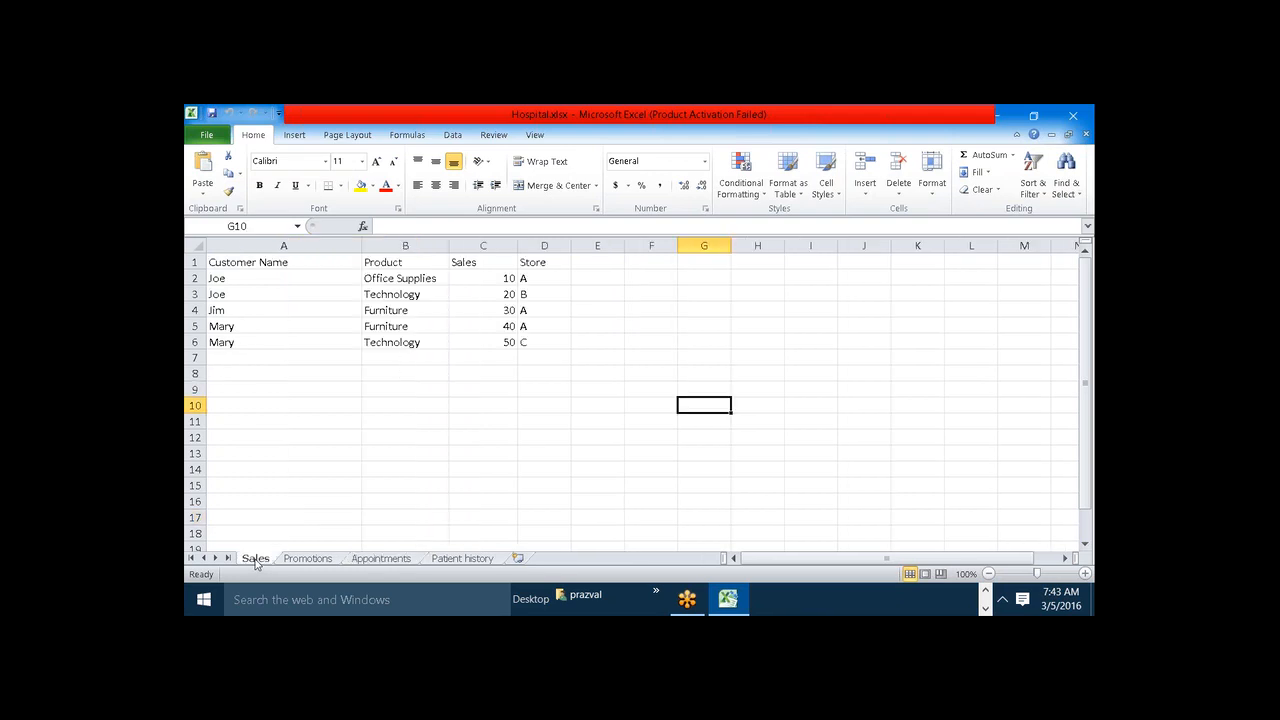
click(307, 562)
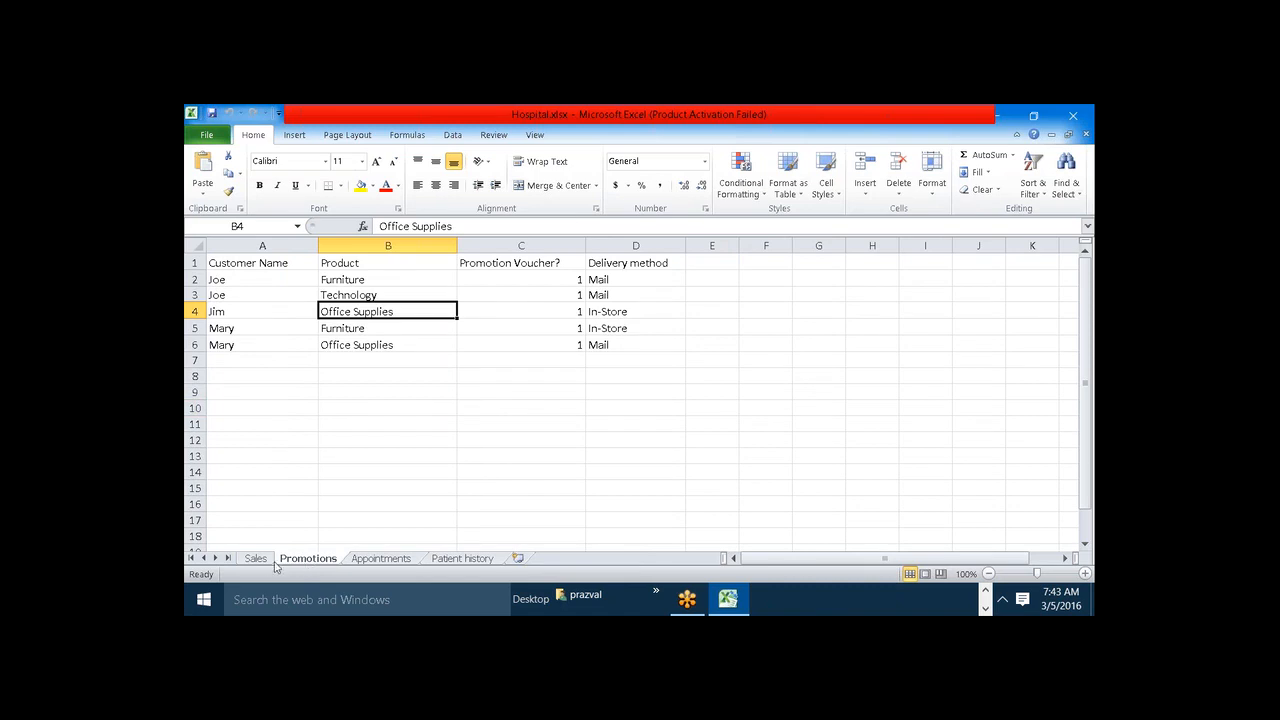
click(258, 562)
click(288, 562)
click(267, 563)
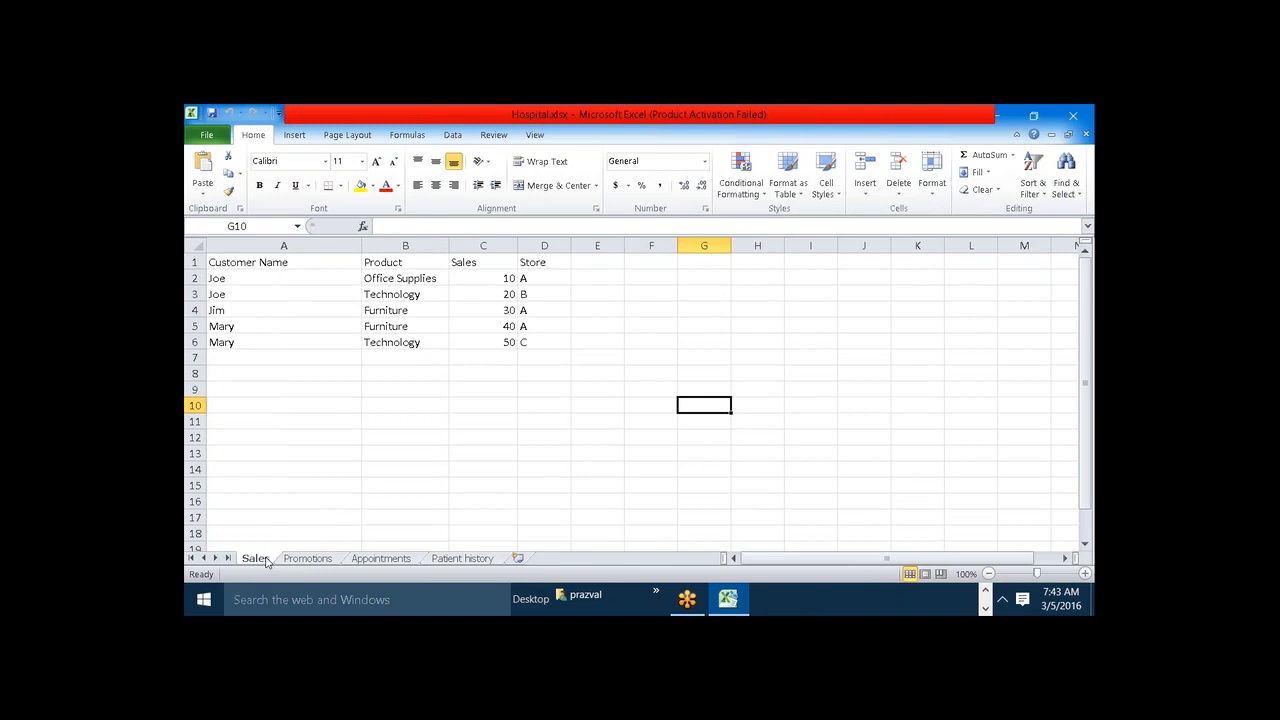
Compare the Customer Name and Product columns across the Sales and Promotions sheets once more.
click(295, 562)
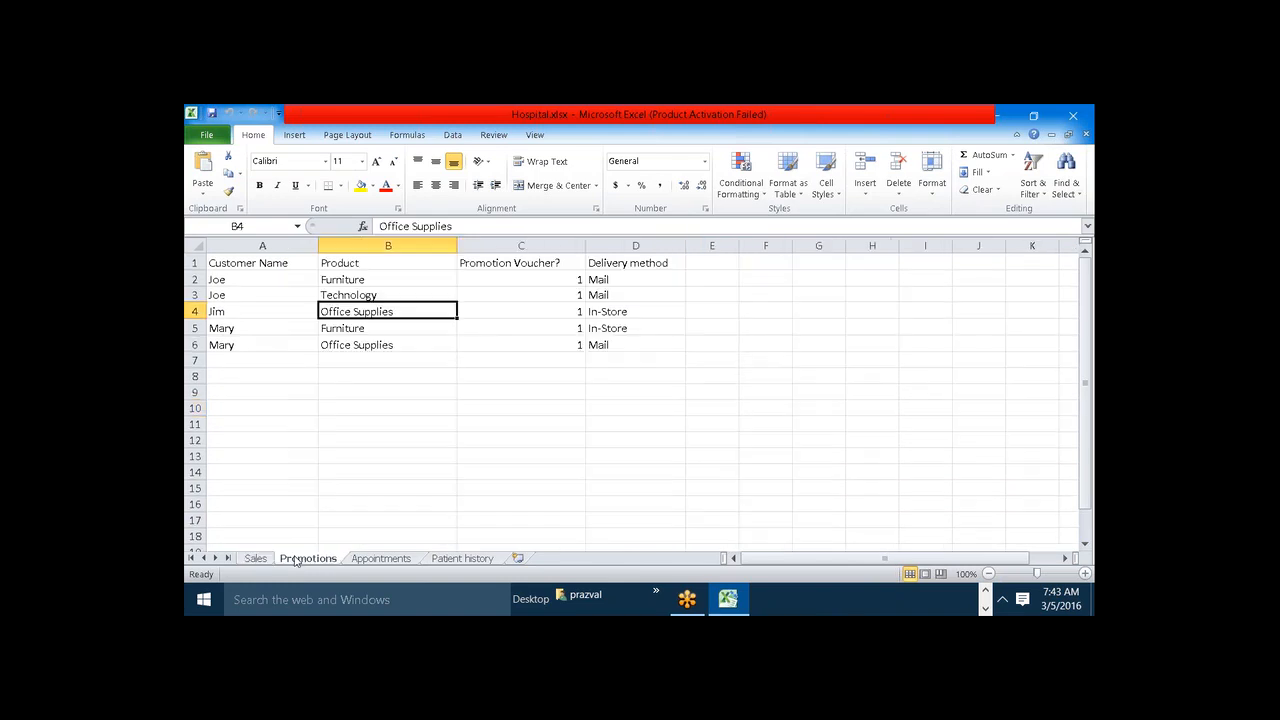
click(270, 560)
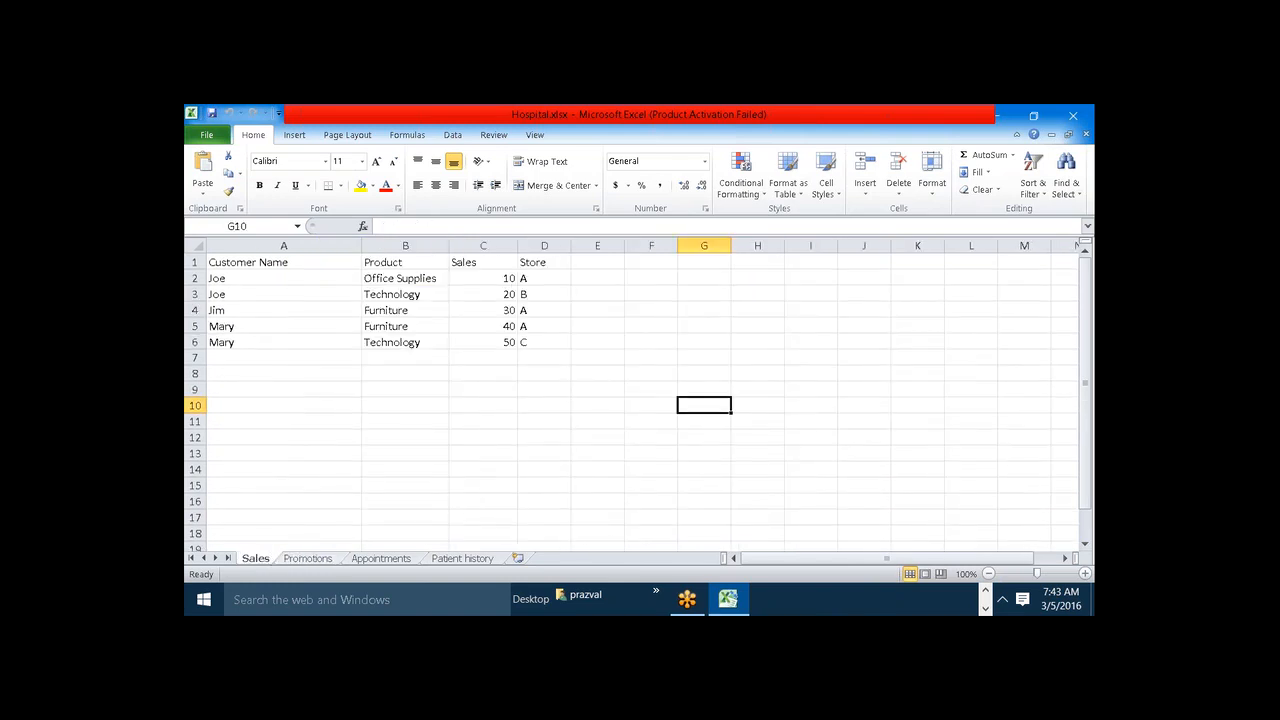
click(304, 560)
Switch back to Tableau and open the Sales primary worksheet.
click(986, 590)
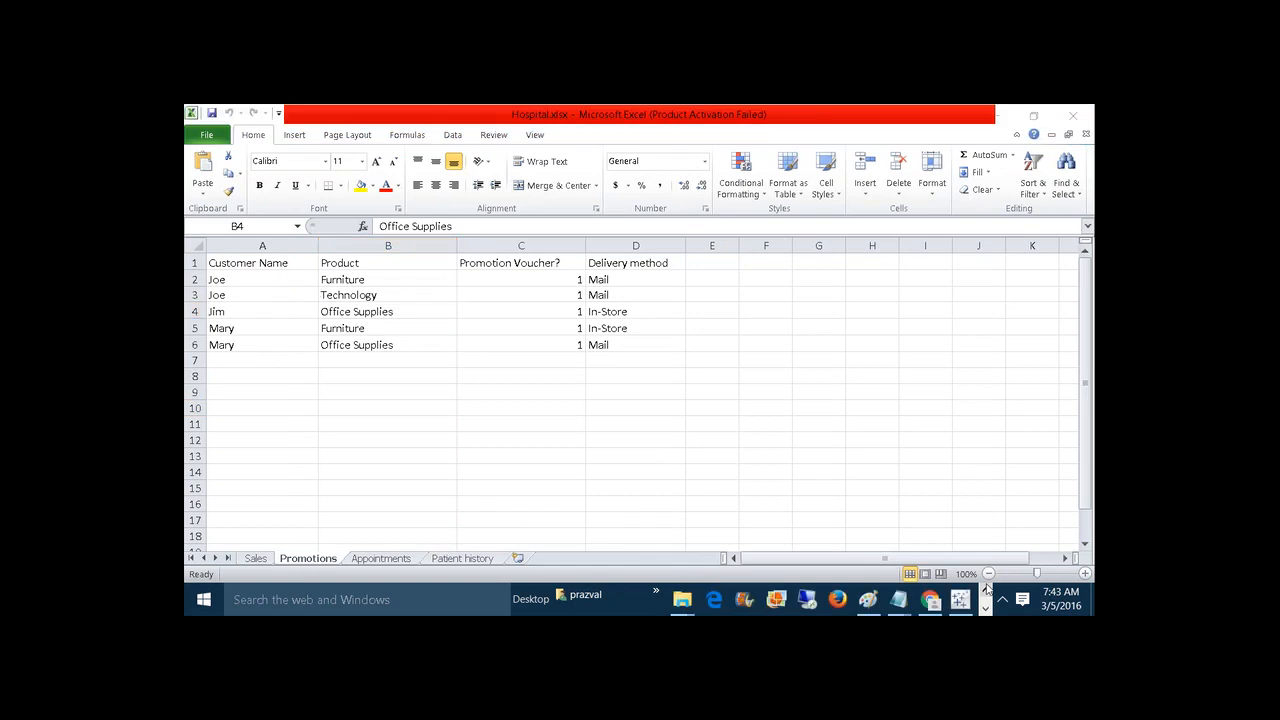
mouse_move(960, 598)
click(966, 530)
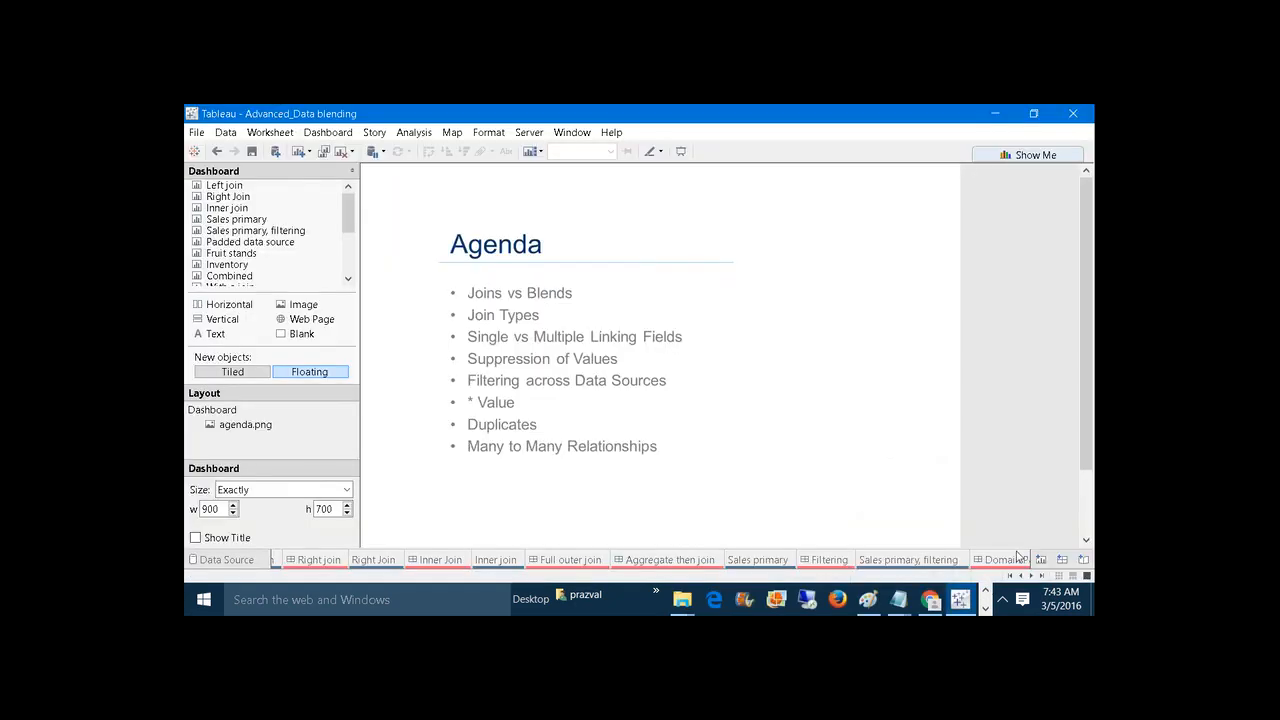
click(766, 562)
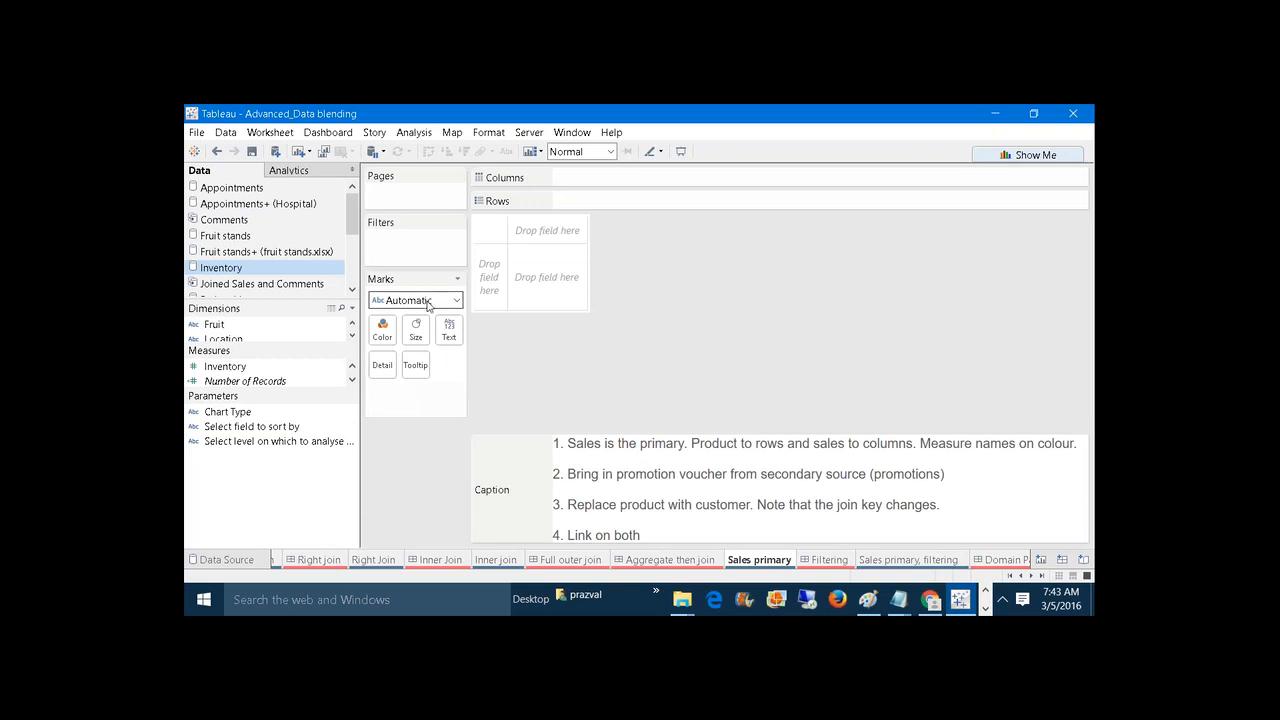
Build a bar chart from the Sales data source with Product on rows and the sum of Sales on columns.
drag(357, 229, 354, 261)
click(252, 236)
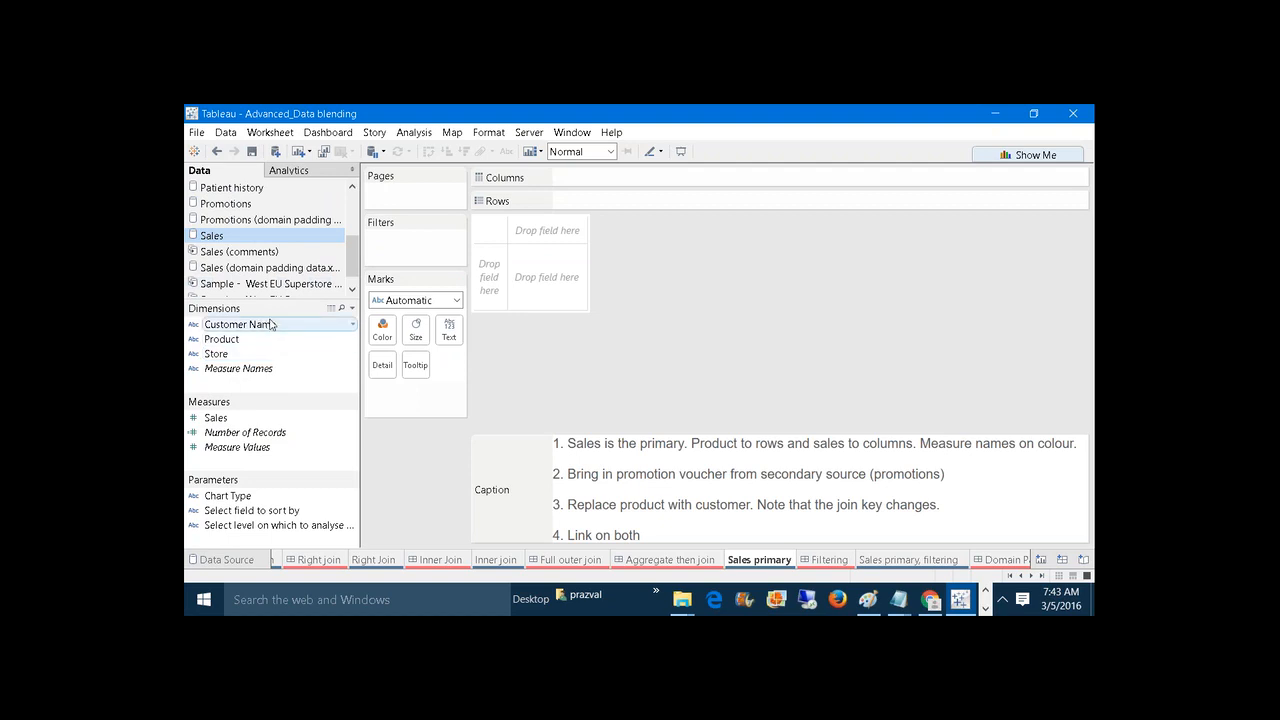
drag(249, 334, 475, 318)
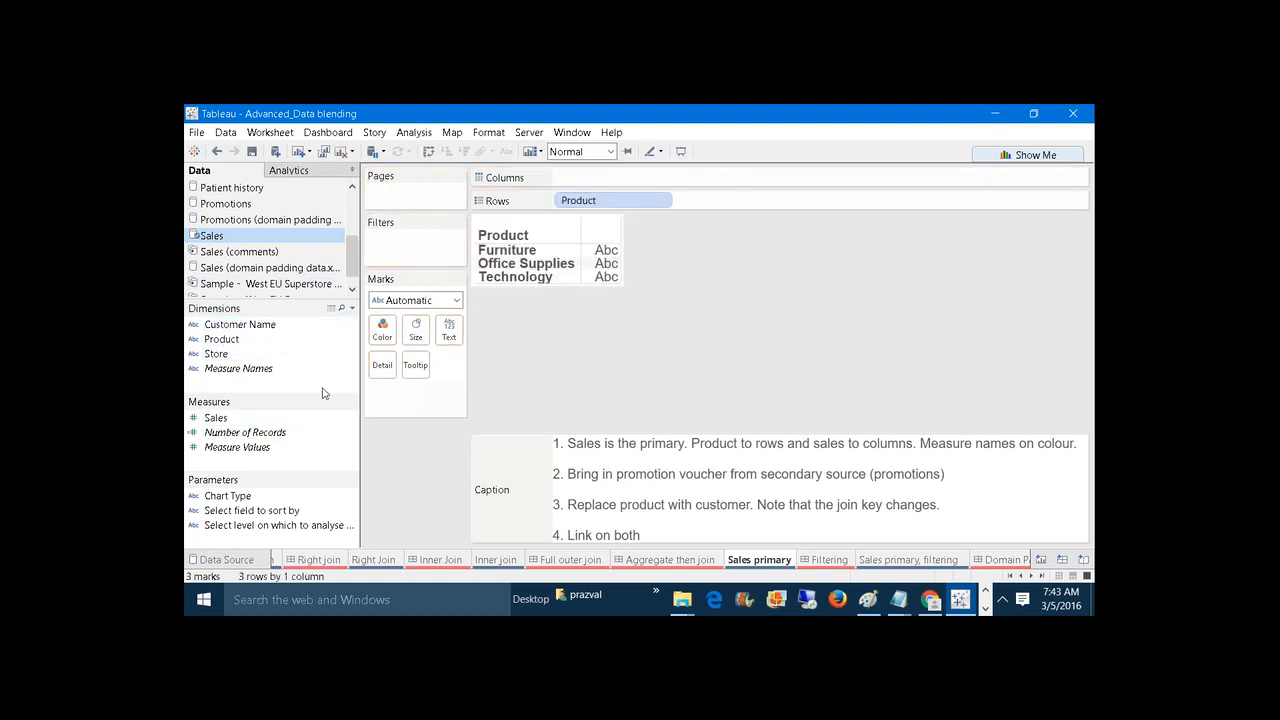
mouse_move(330, 417)
mouse_down()
mouse_move(600, 262)
mouse_move(607, 174)
mouse_move(639, 171)
mouse_up()
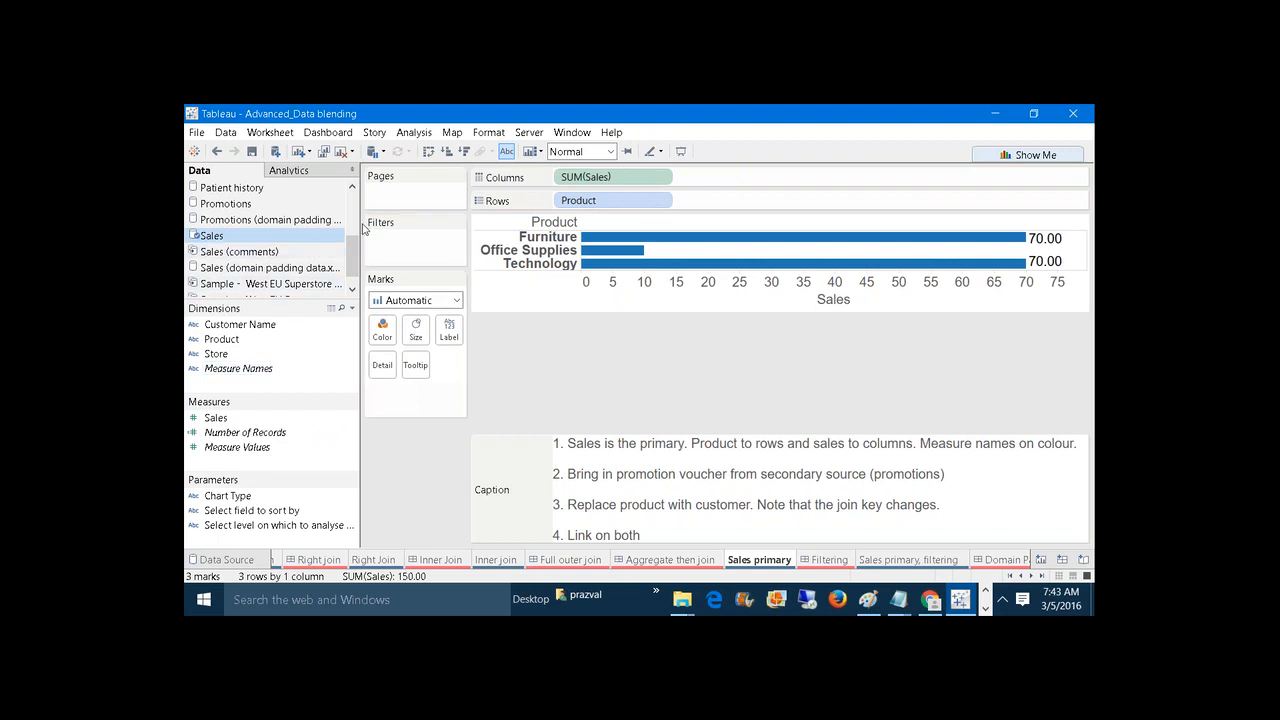
Add Promotion Voucher? from the Promotions data source to columns beside Sales and show mark labels on the product bars.
drag(355, 248, 355, 223)
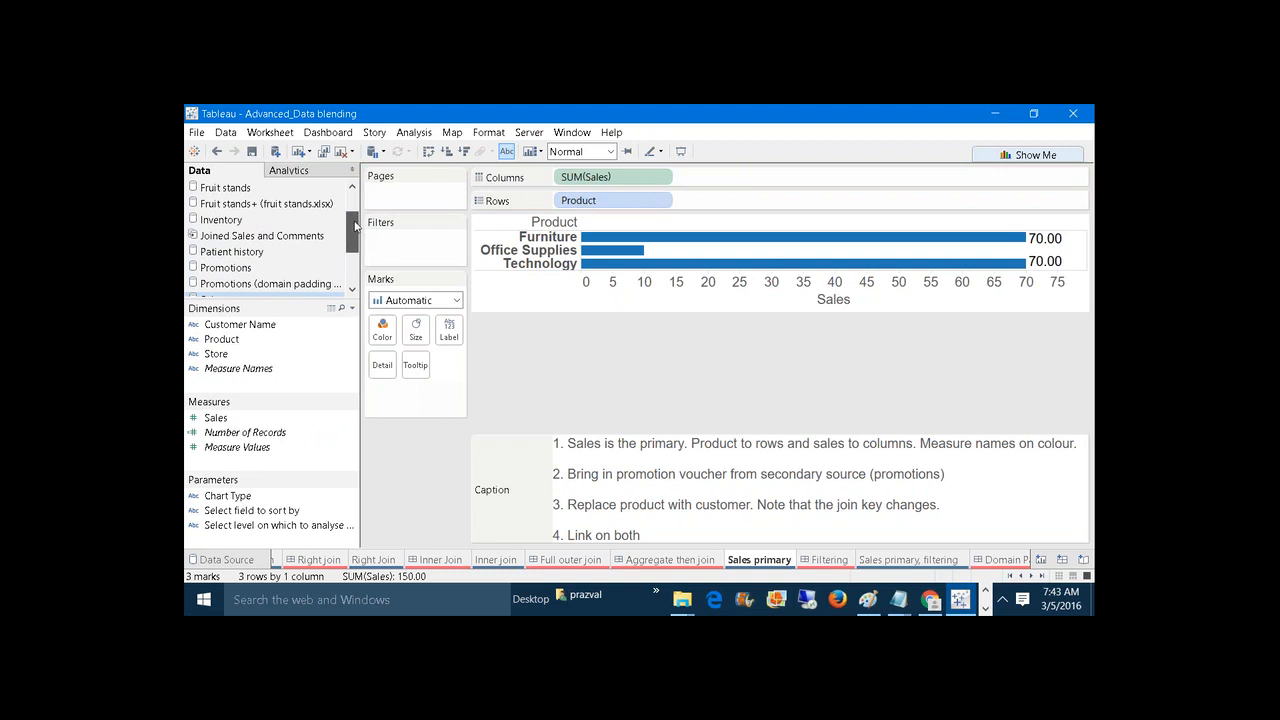
click(276, 269)
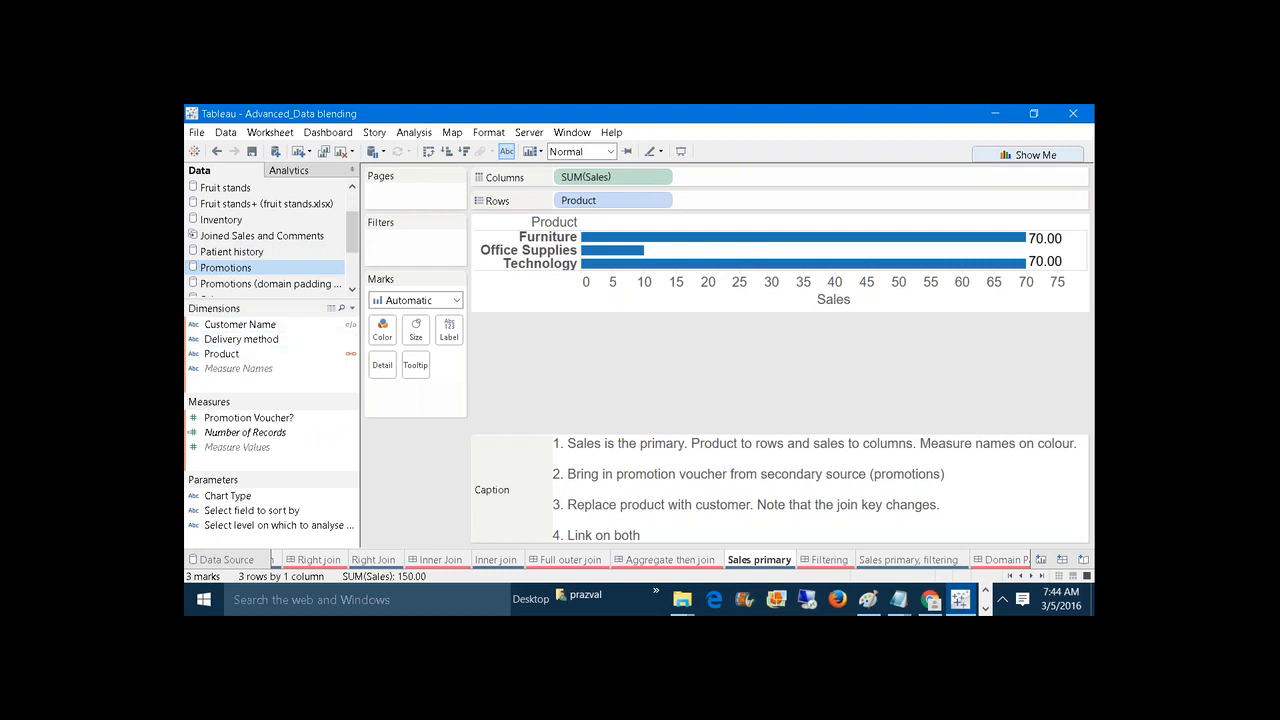
click(276, 419)
drag(276, 419, 449, 331)
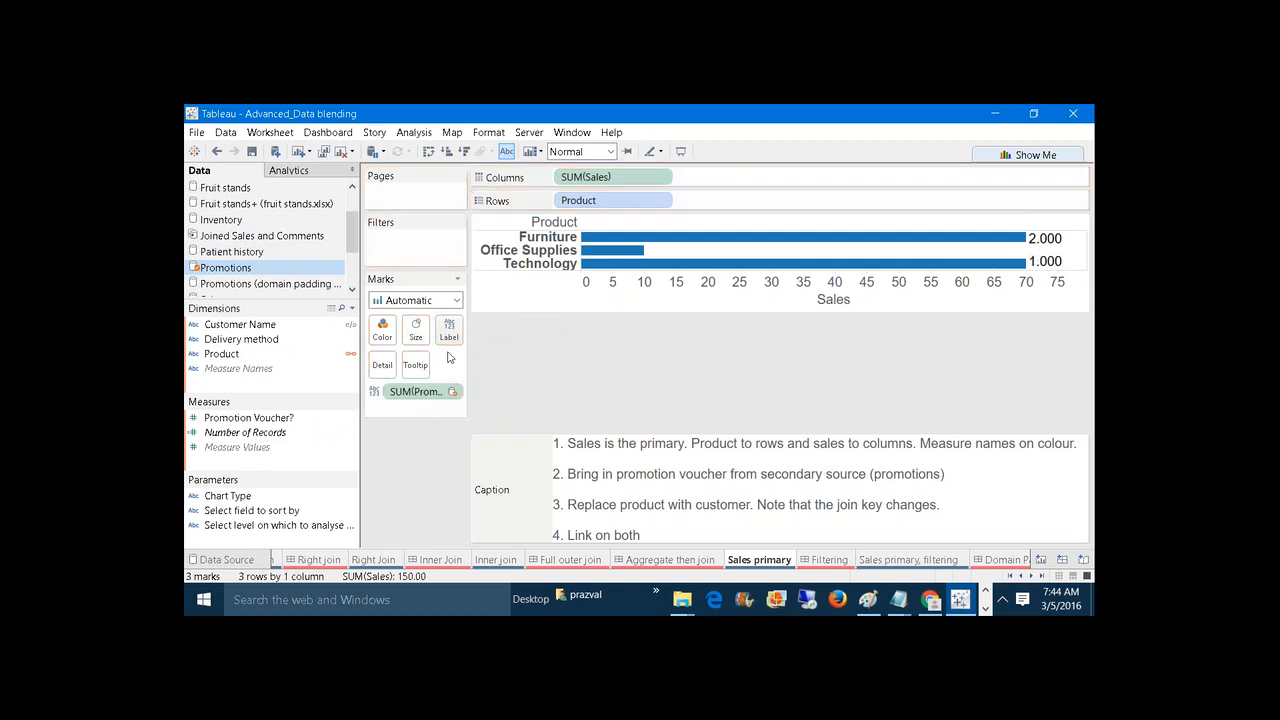
drag(430, 390, 735, 176)
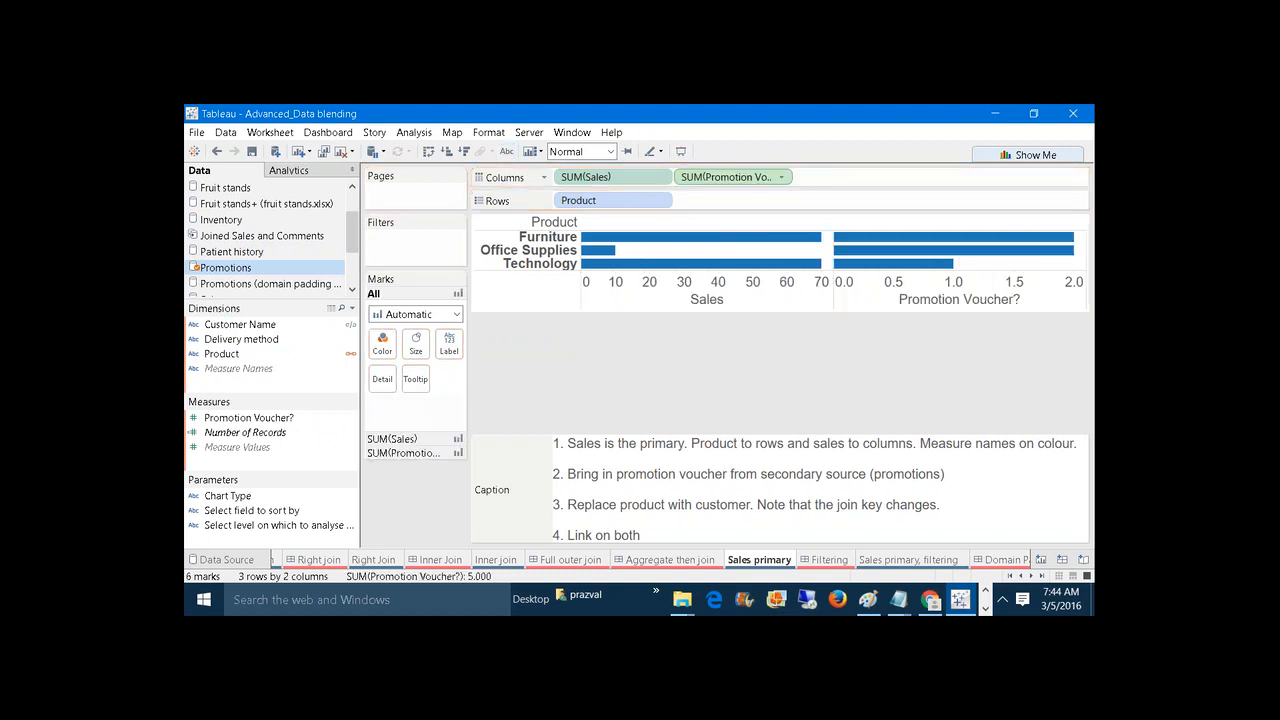
click(507, 152)
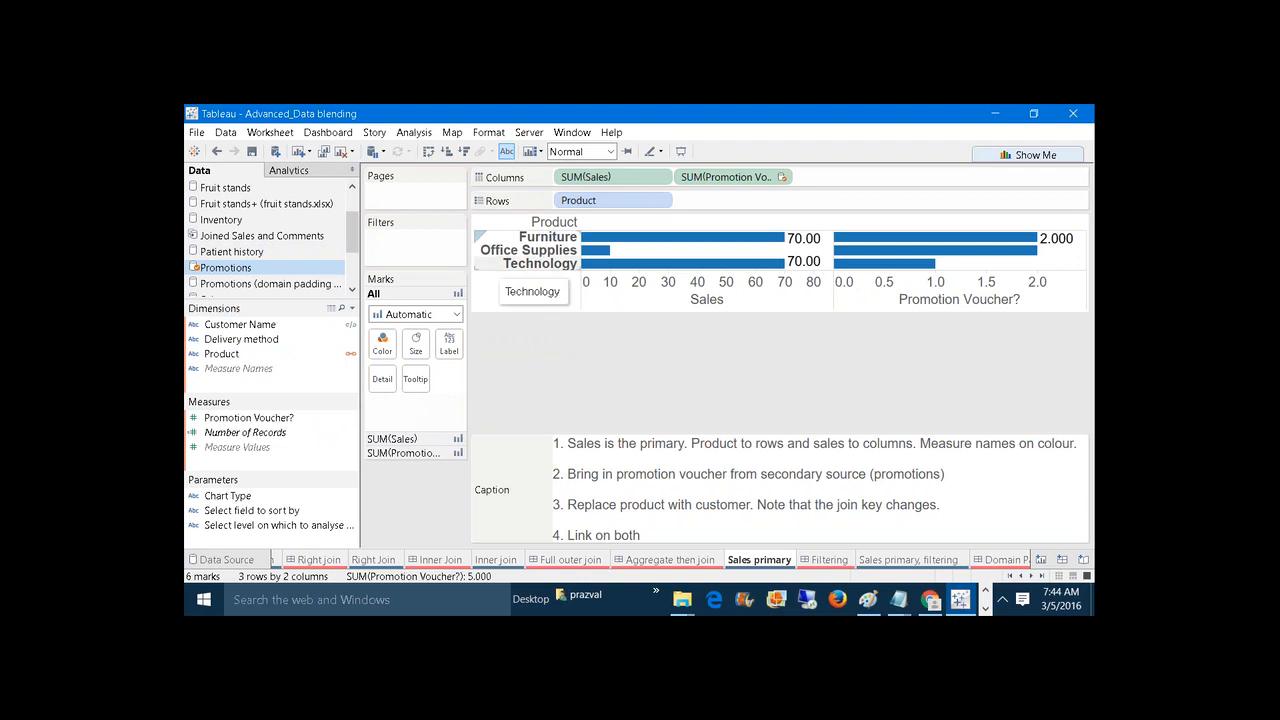
Increase the height of the product rows so every bar label fits, and clear the Technology selection.
click(540, 263)
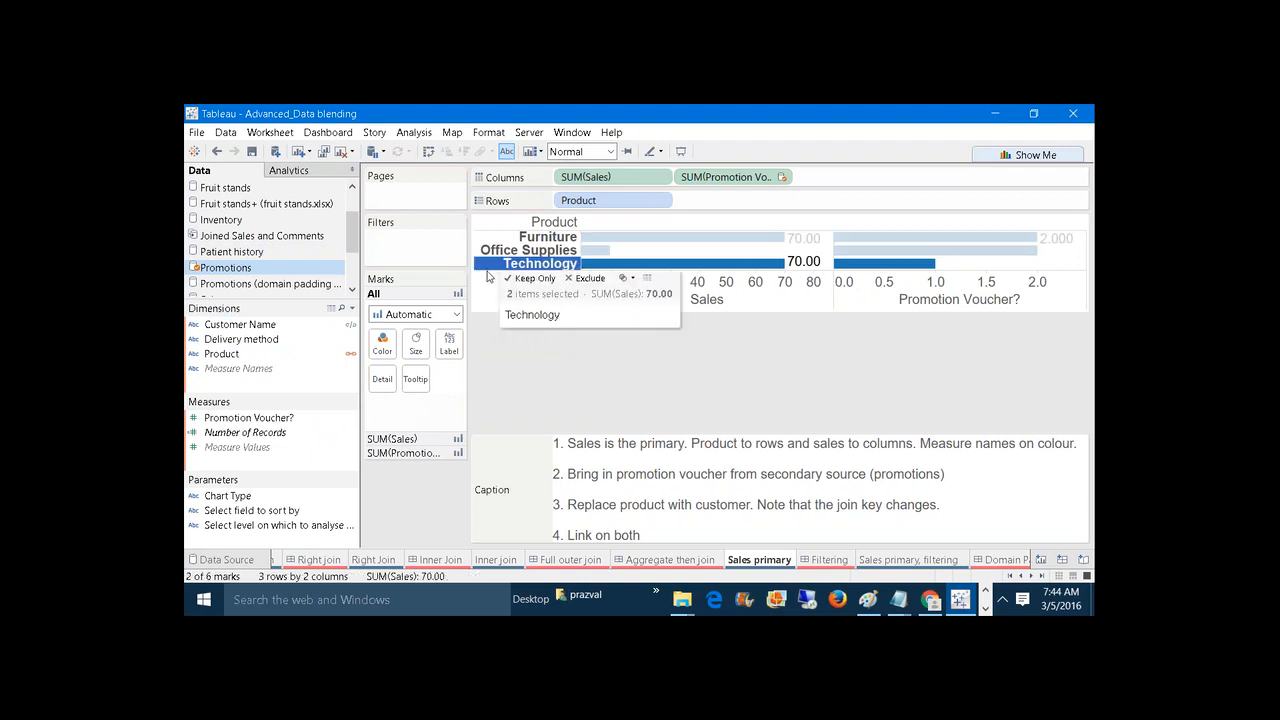
drag(487, 269, 482, 301)
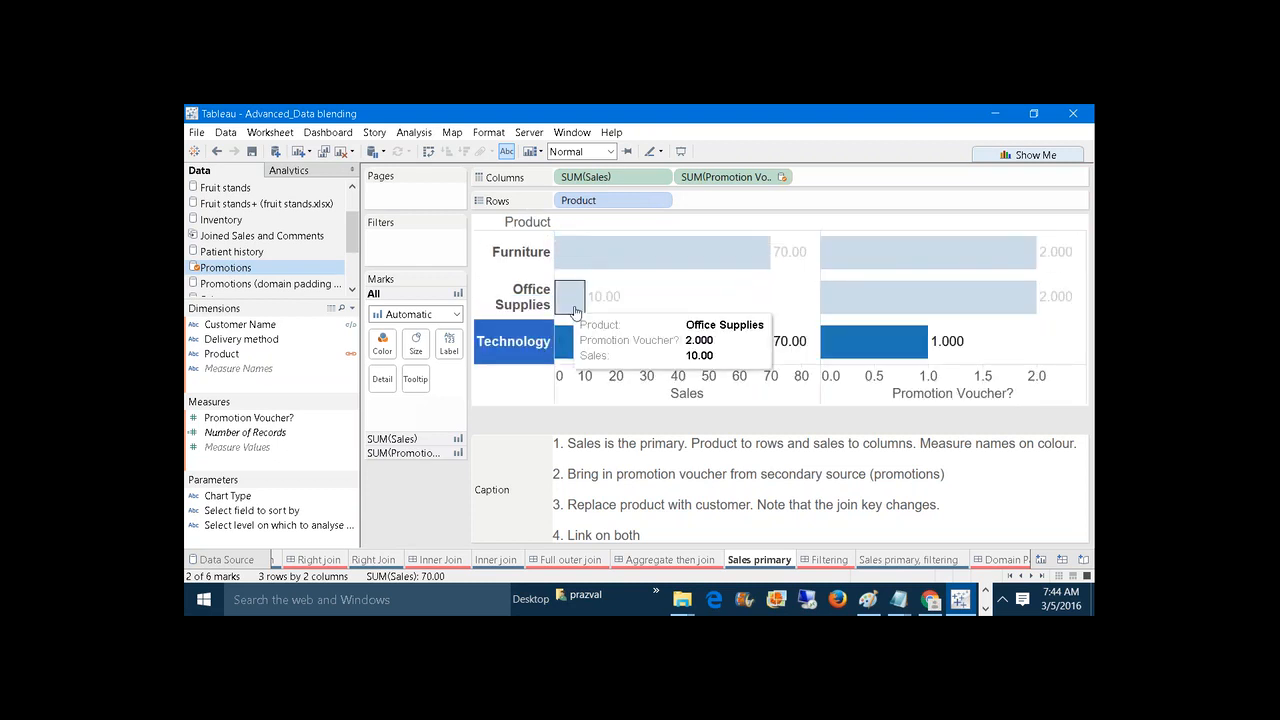
click(430, 516)
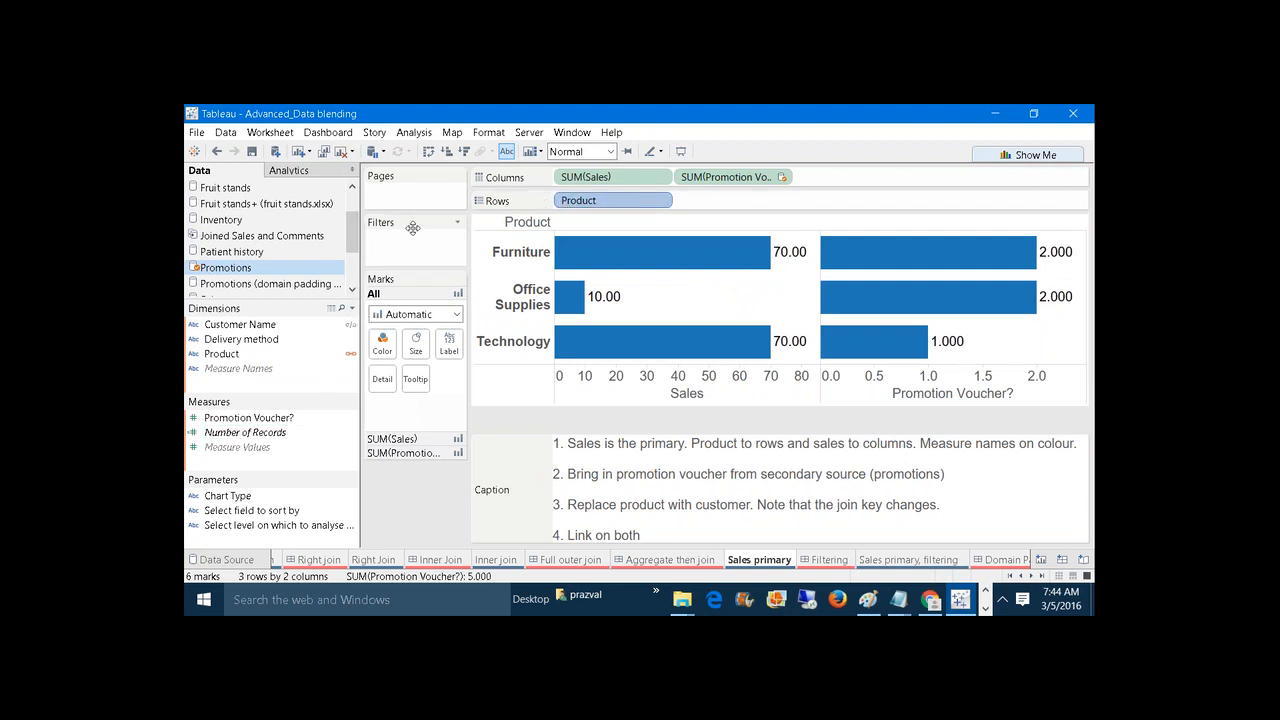
Compare the Sales and Promotions source fields and try to stop using Product as the linking field.
drag(352, 242, 352, 274)
click(269, 222)
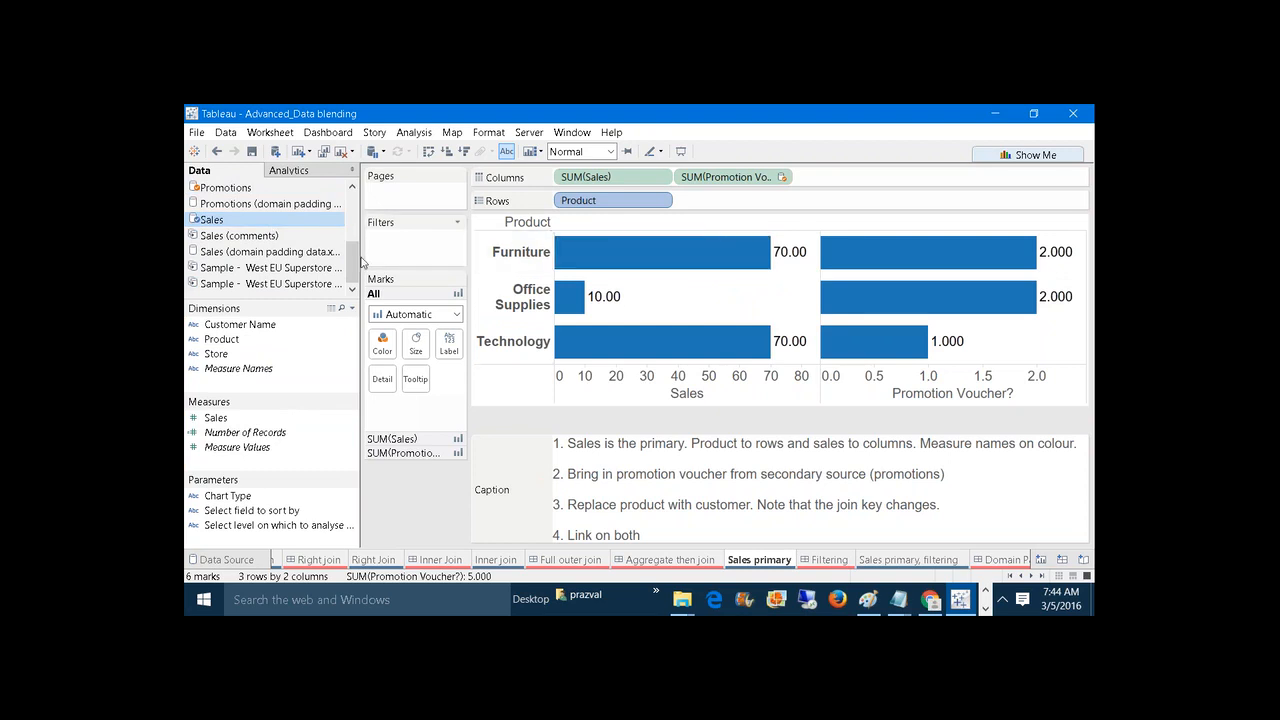
click(226, 187)
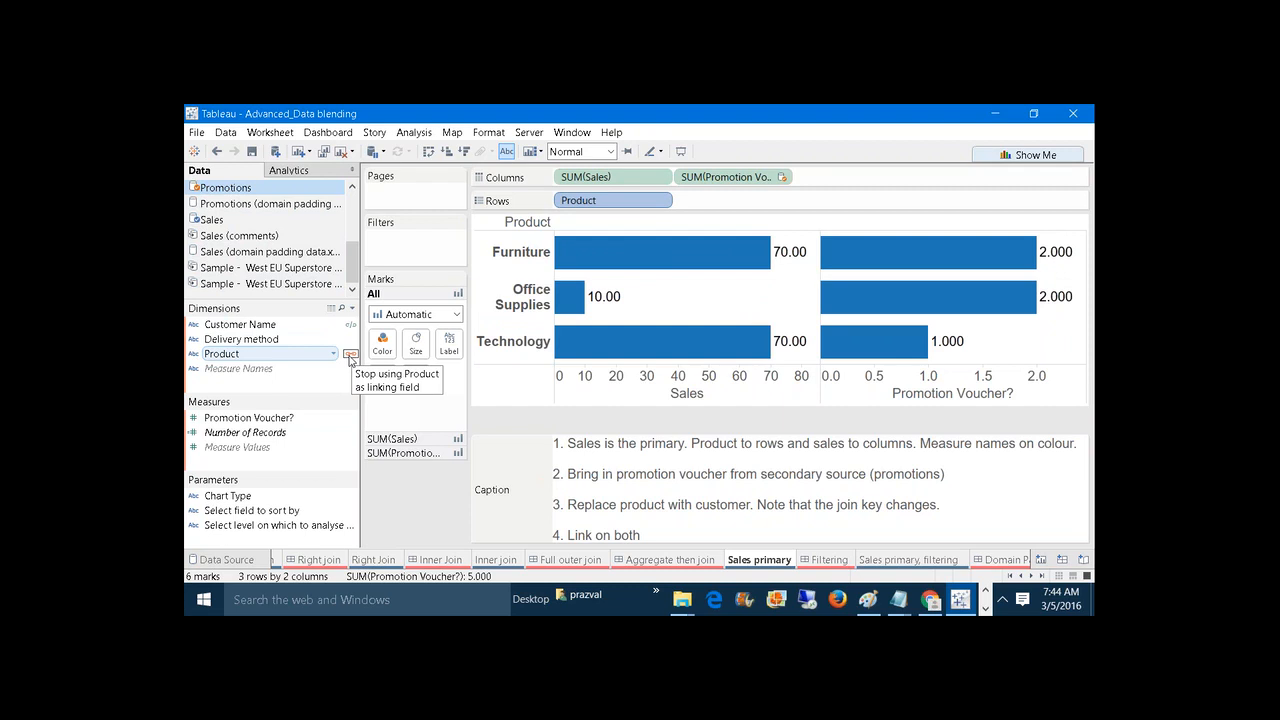
click(350, 355)
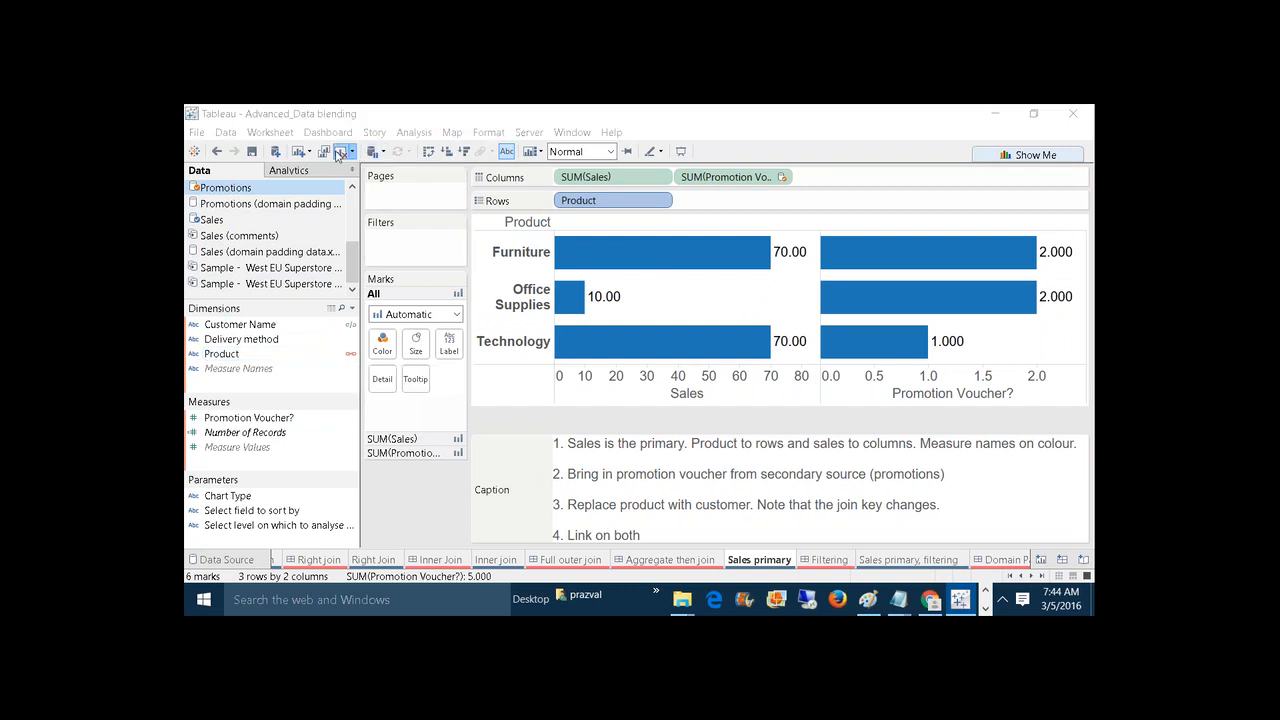
Clear the Sales primary worksheet and place Customer Name from the Sales data source on rows.
click(338, 155)
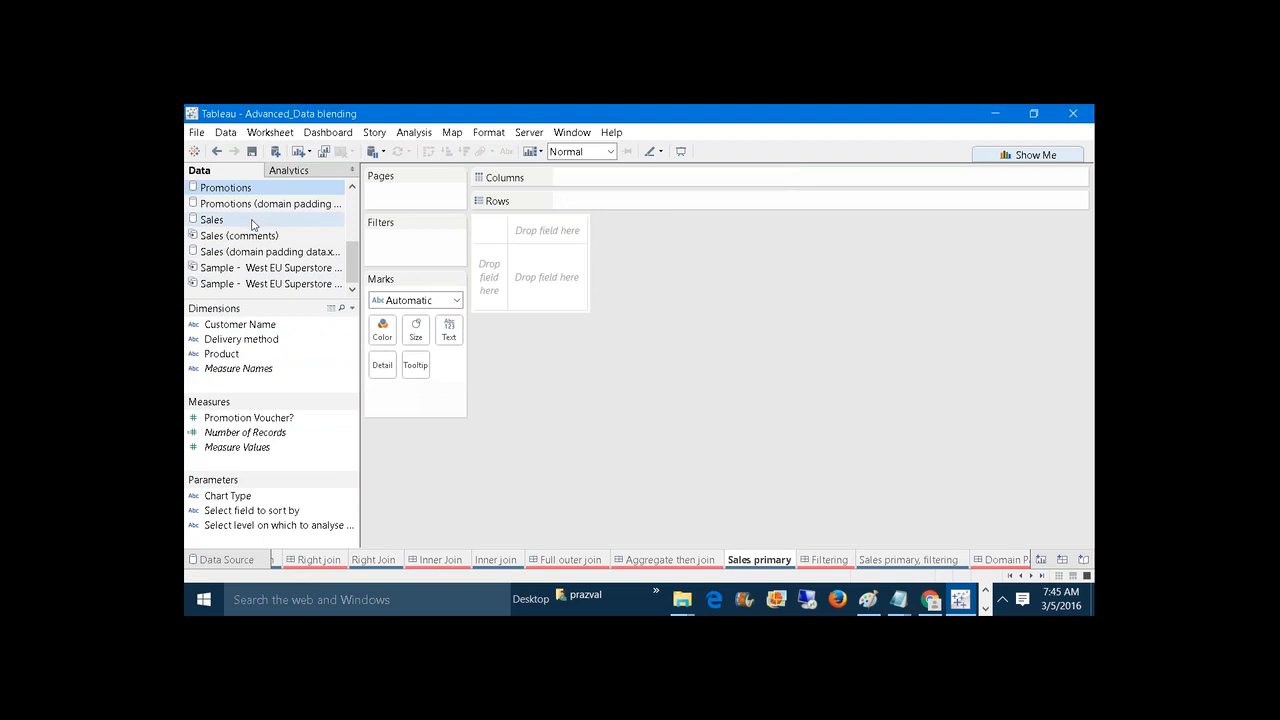
click(253, 222)
drag(245, 324, 618, 207)
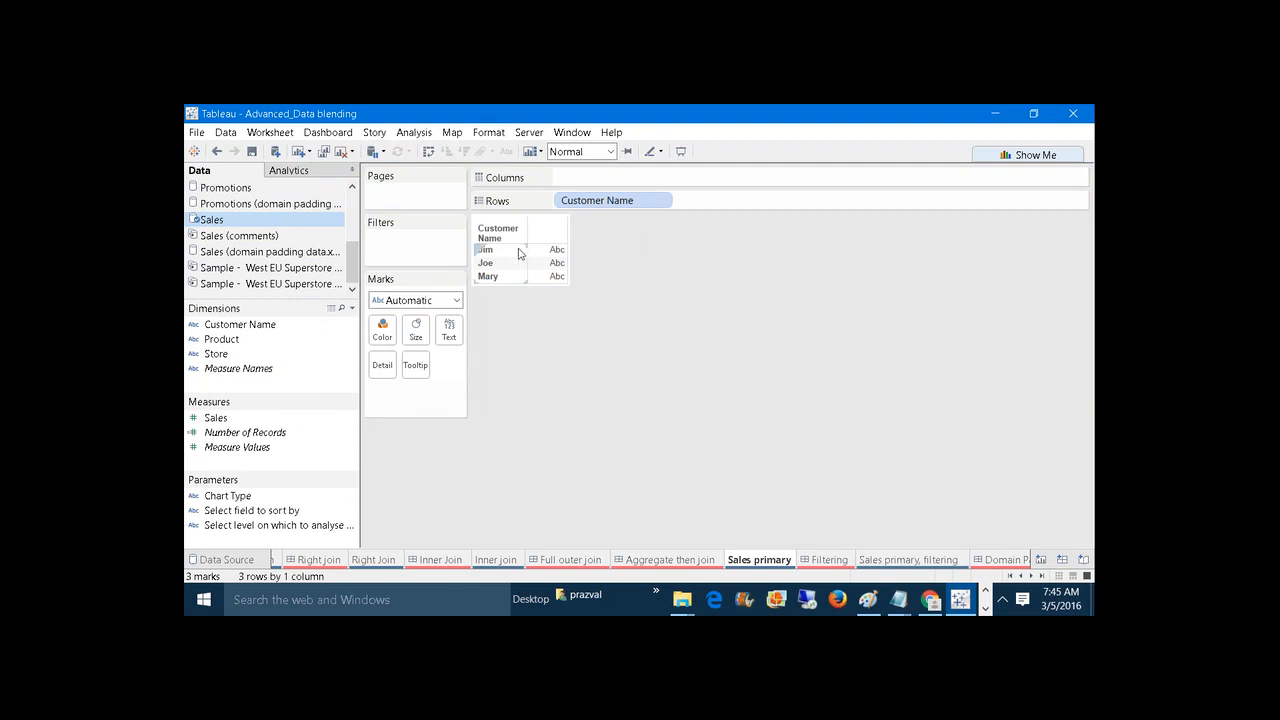
Check the linking field in the Promotions source and add the sum of Sales from the Sales source to columns.
click(285, 190)
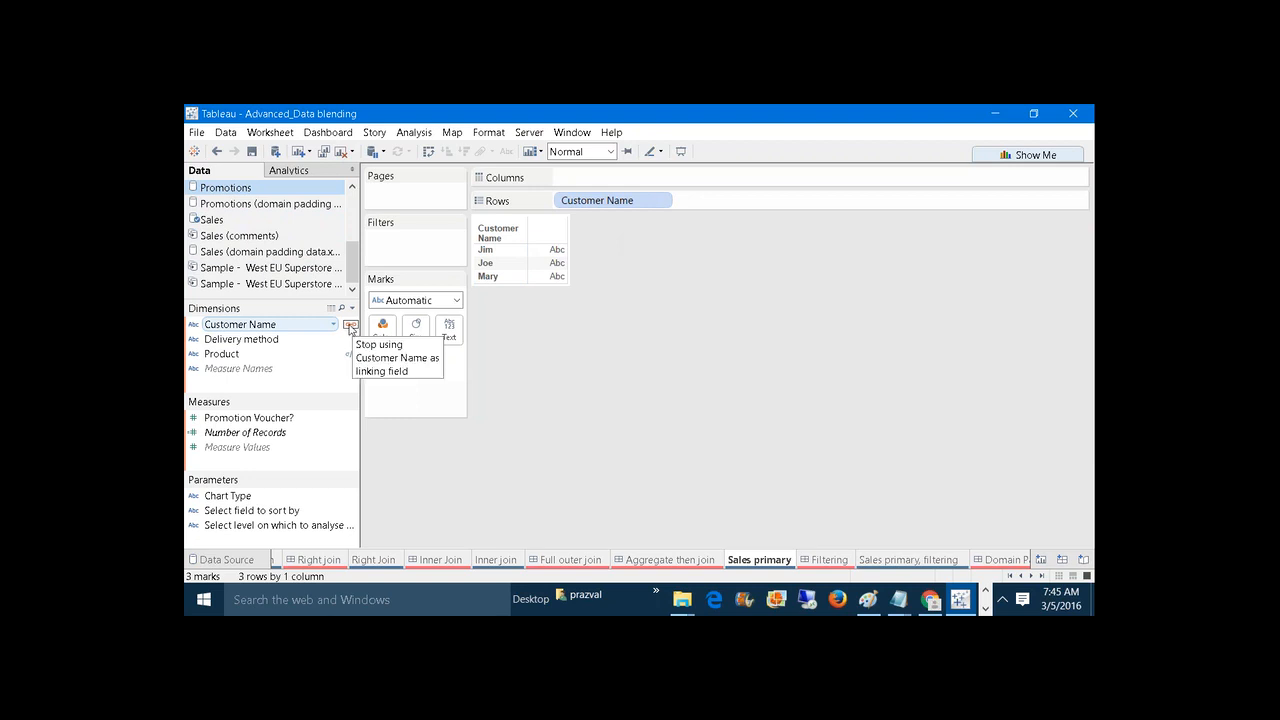
click(215, 219)
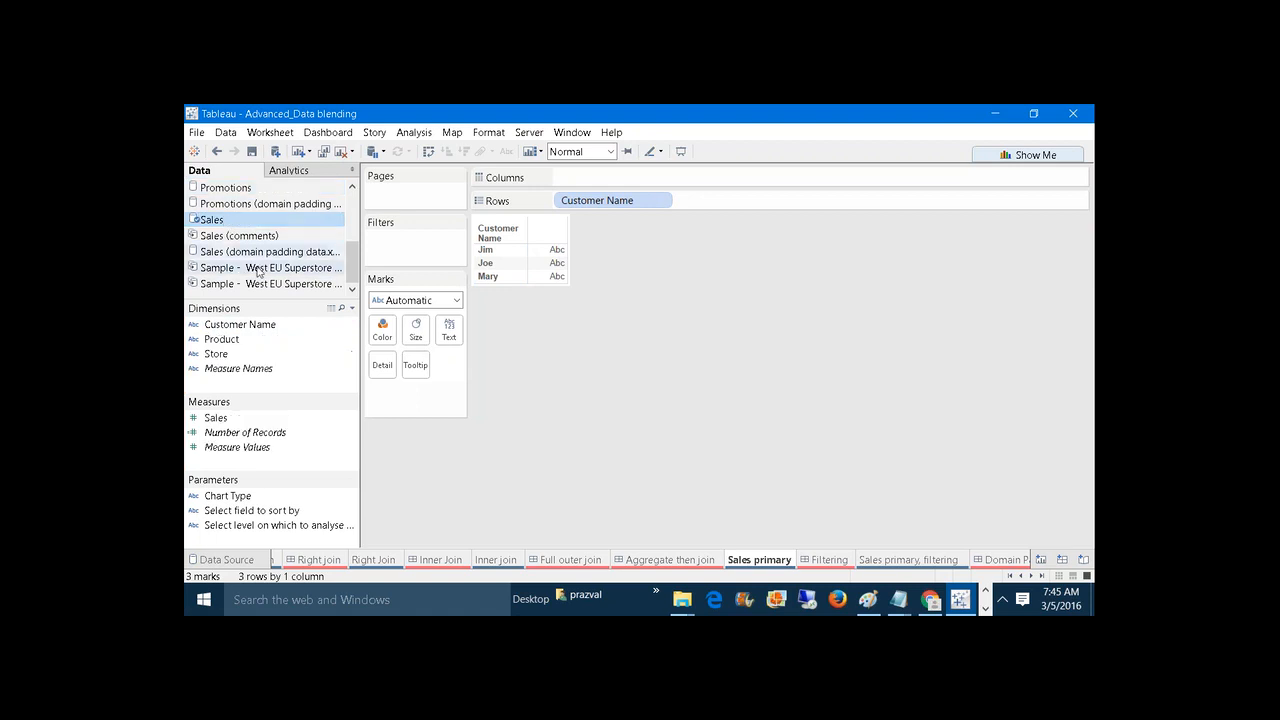
drag(215, 417, 624, 177)
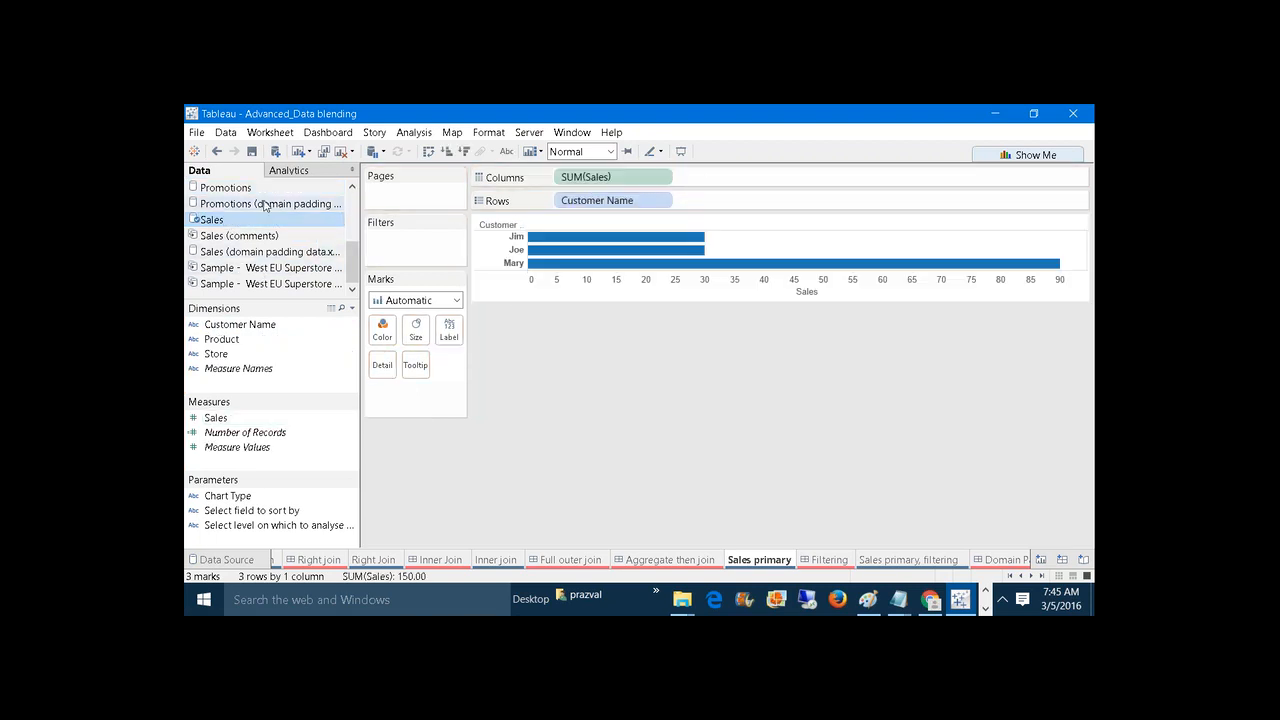
Add Promotion Voucher? from the Promotions source to columns beside Sales and show mark labels on the customer bars.
click(226, 188)
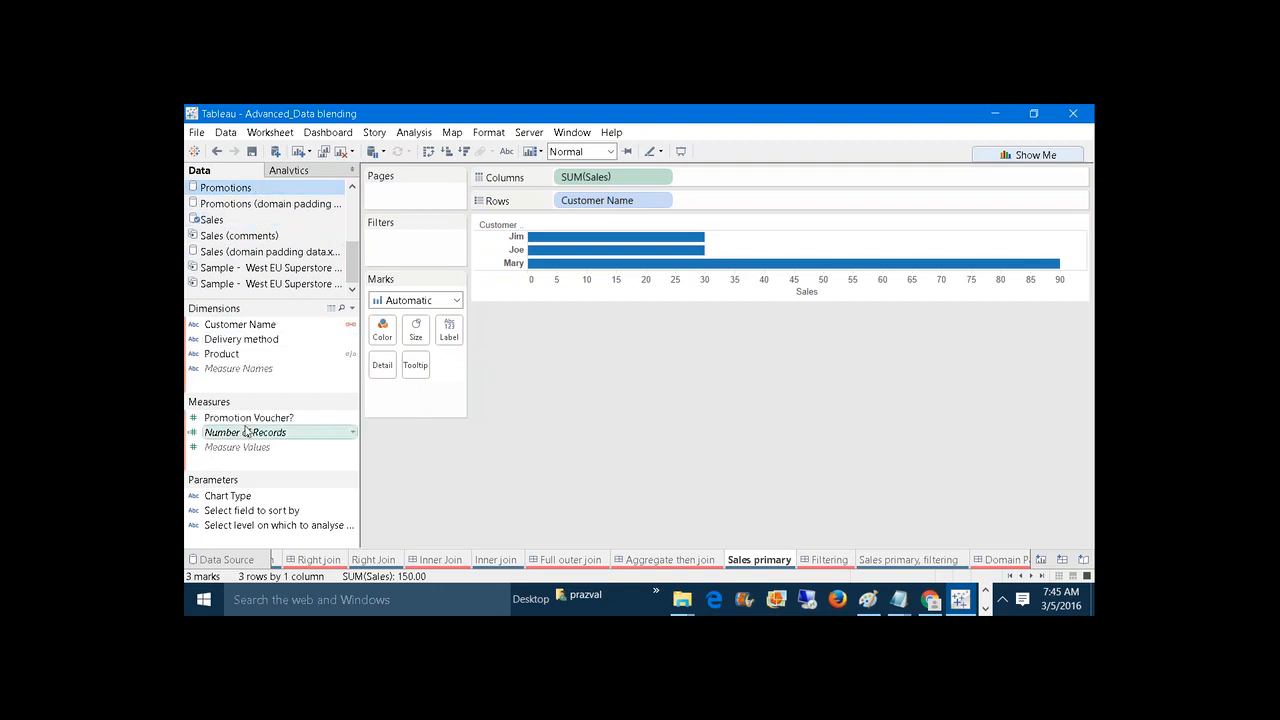
drag(240, 417, 732, 173)
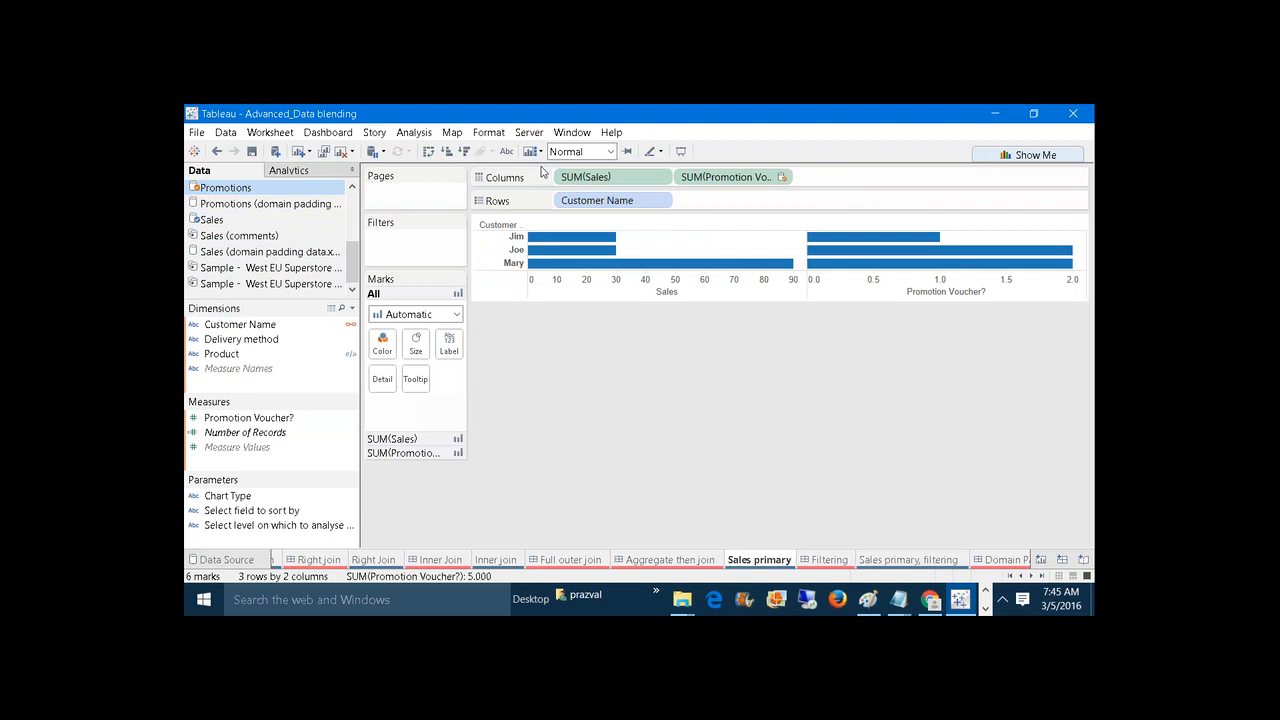
click(506, 152)
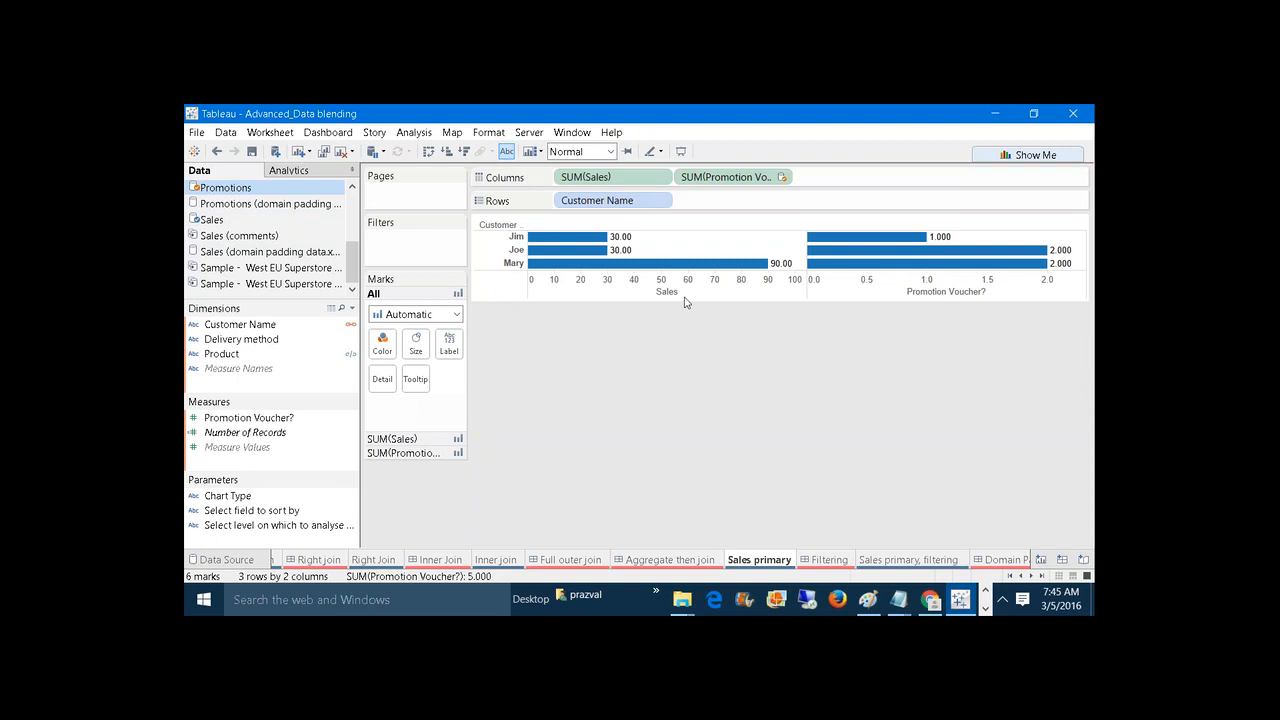
mouse_move(621, 243)
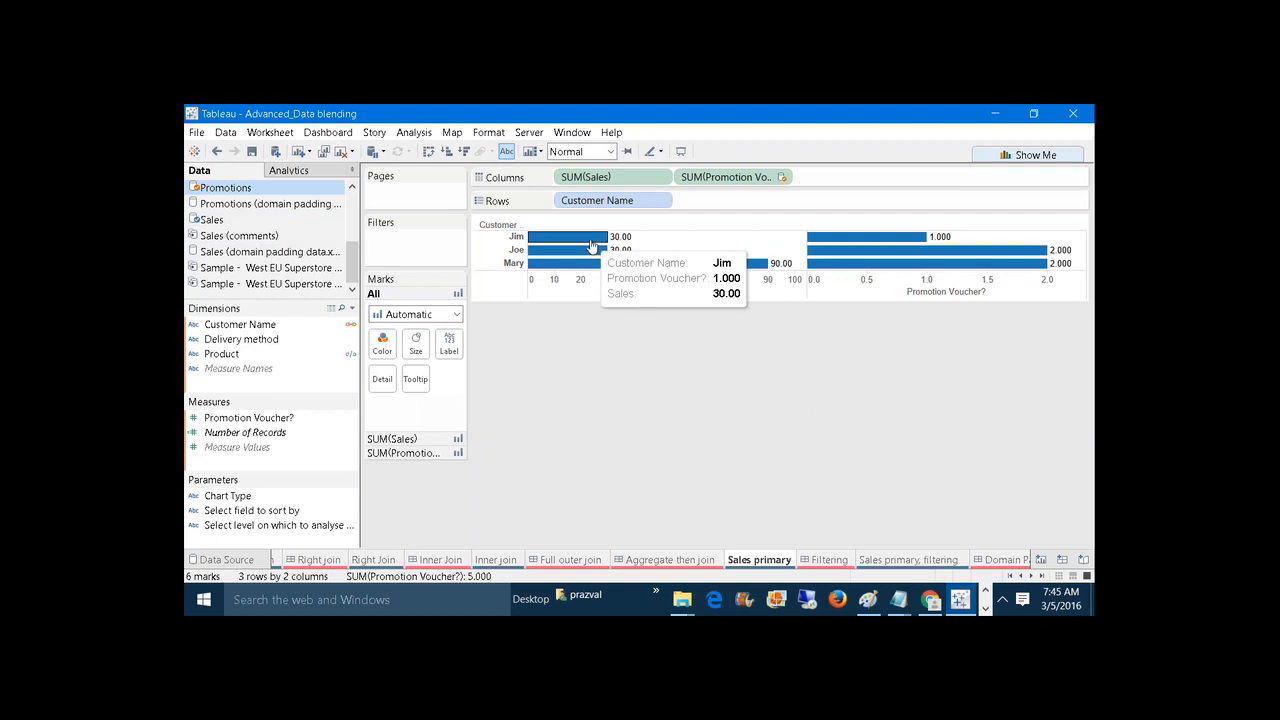
mouse_move(845, 243)
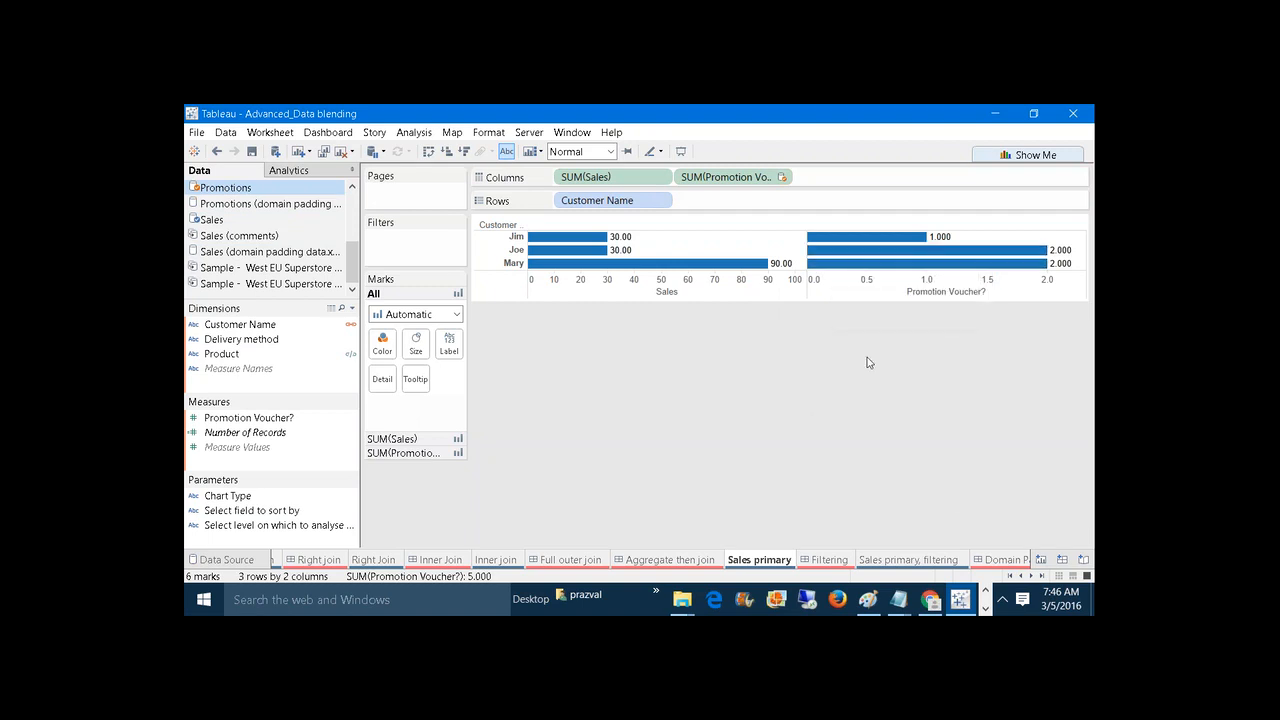
Switch to the Hospital.xlsx workbook in Excel and compare the customer rows on the Promotions and Sales sheets.
click(985, 609)
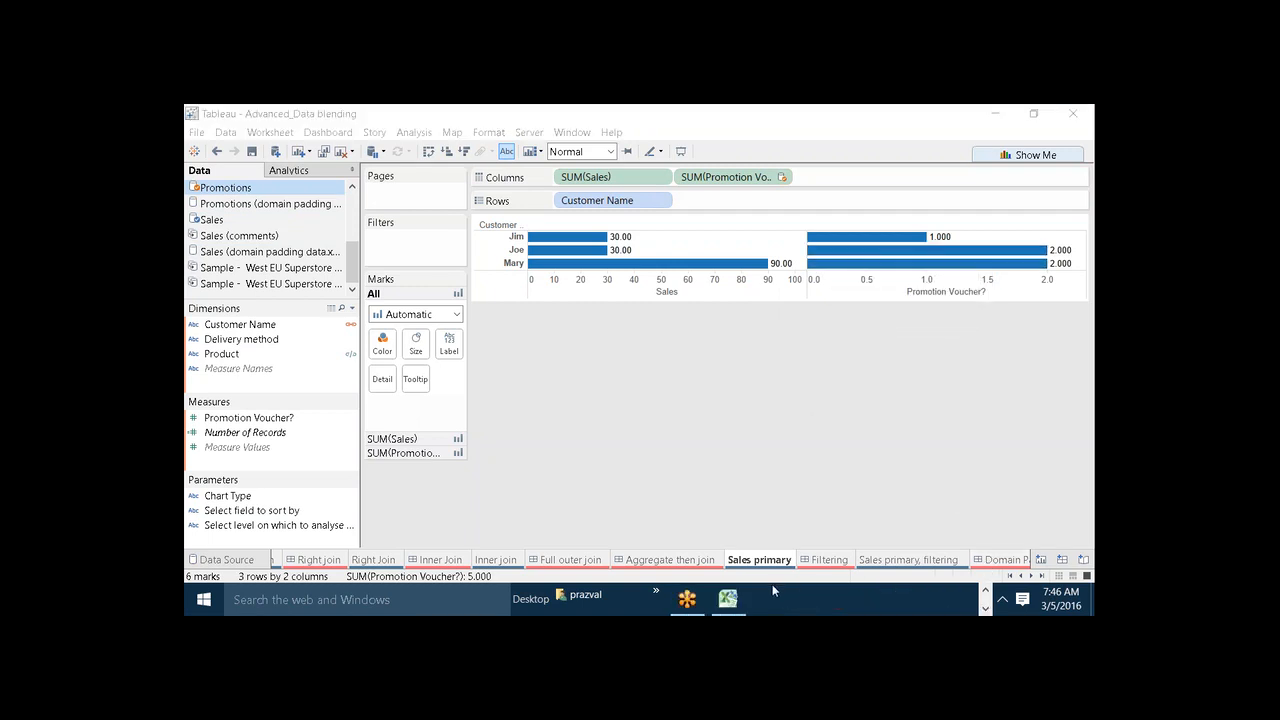
mouse_move(730, 598)
click(721, 545)
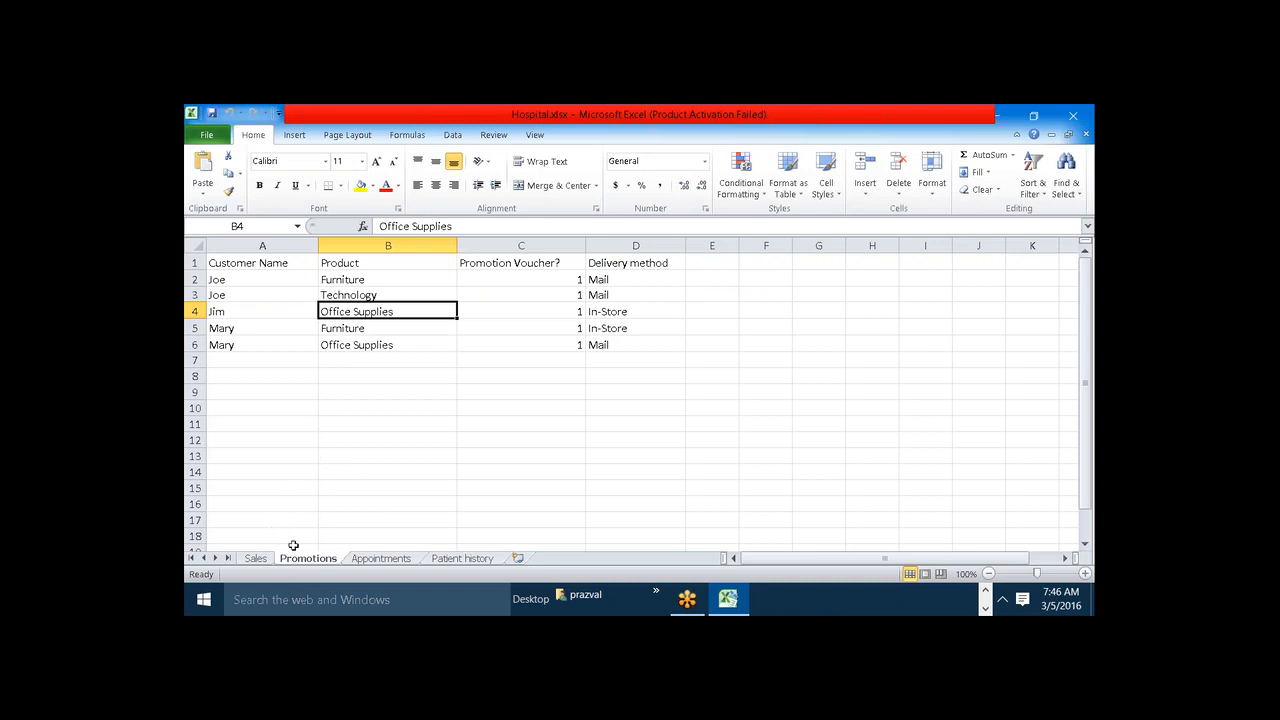
click(264, 559)
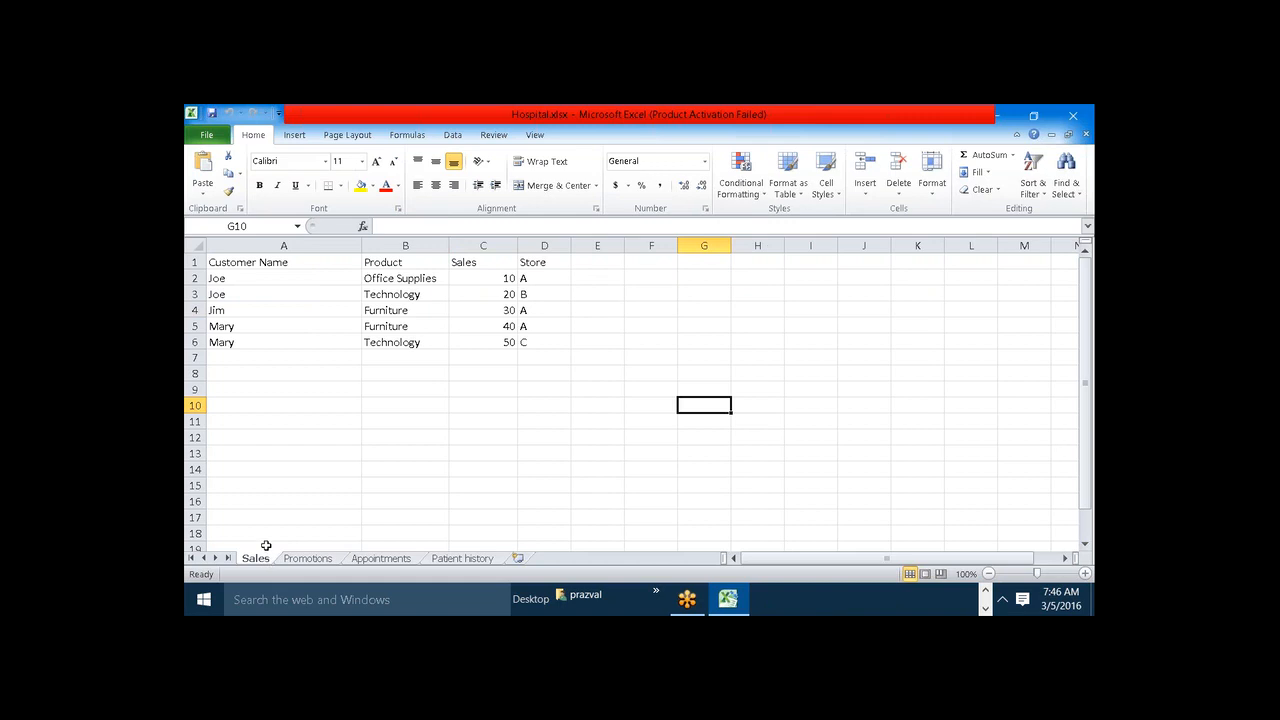
click(306, 560)
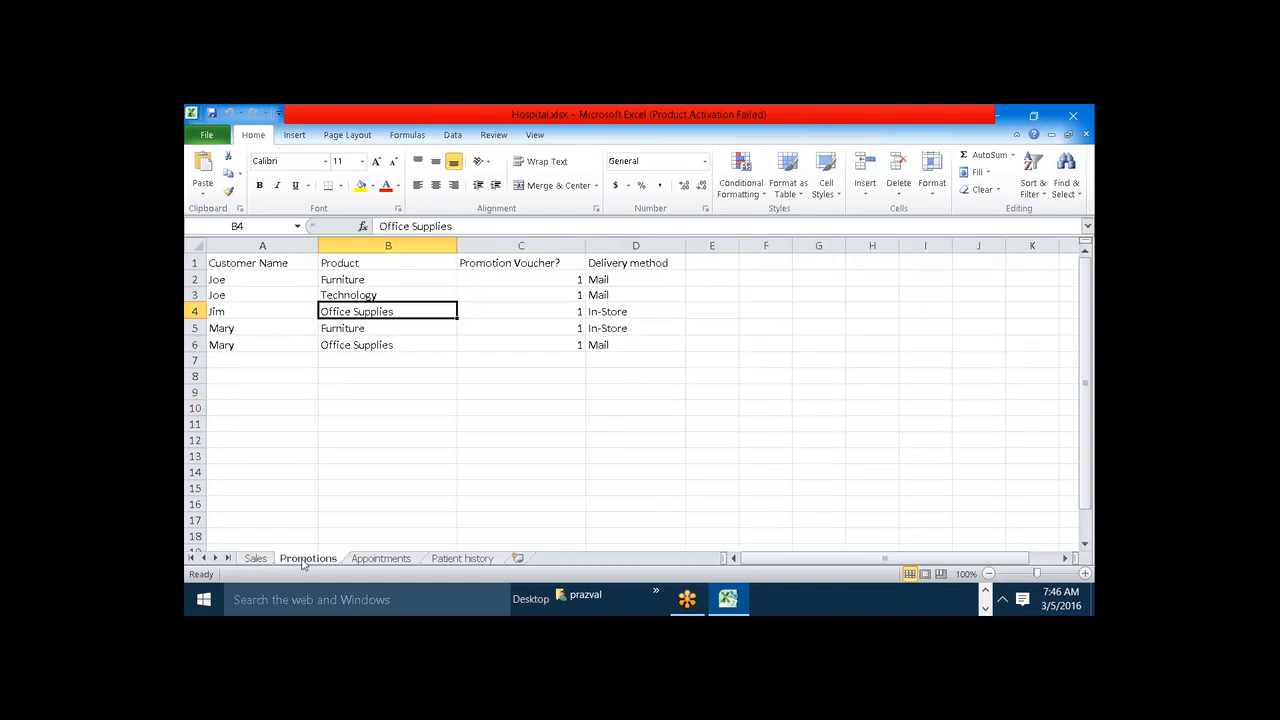
click(270, 264)
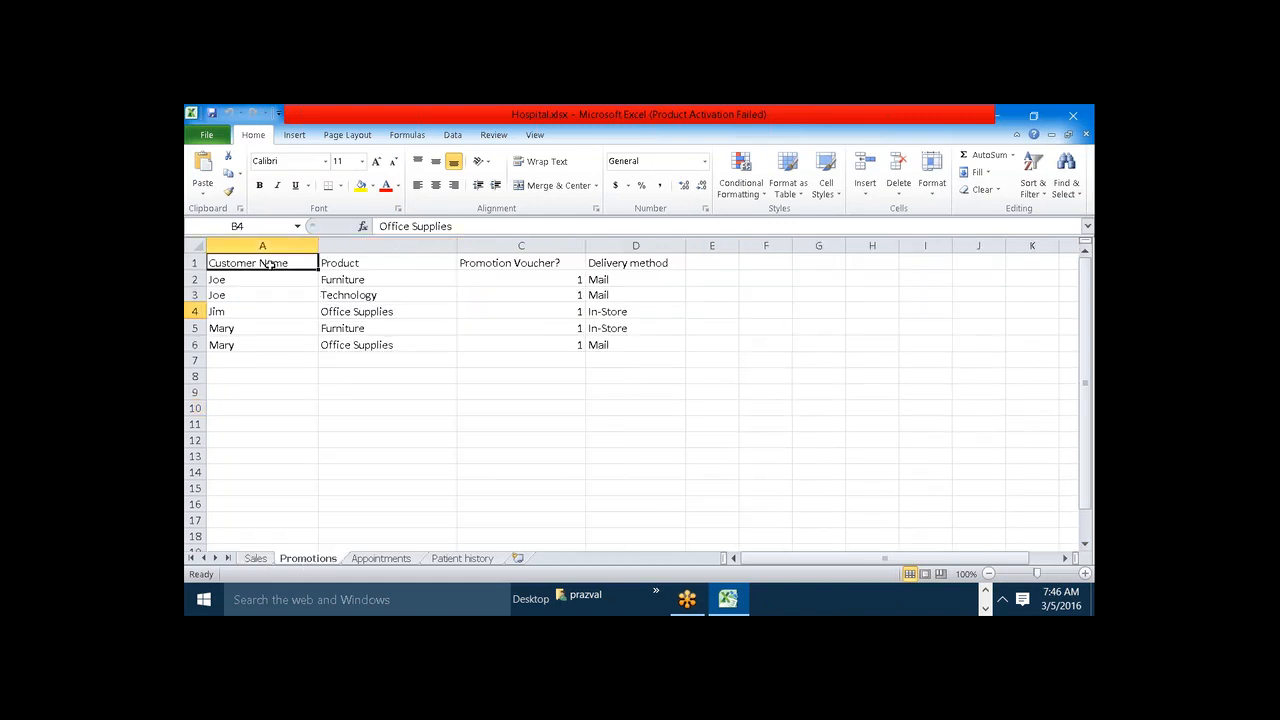
click(258, 558)
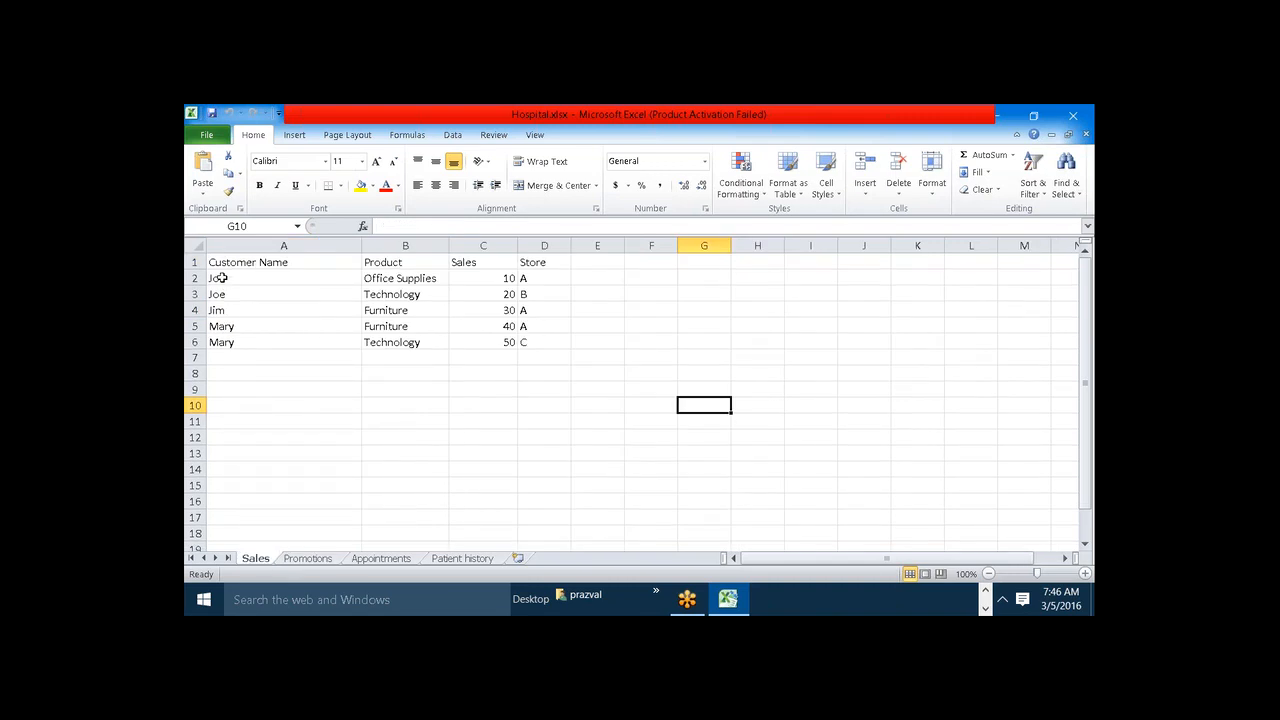
Review each customer's rows on the Sales sheet, then switch to Tableau and compare them with the Sales and Promotion Voucher? bars.
drag(220, 278, 477, 292)
click(293, 309)
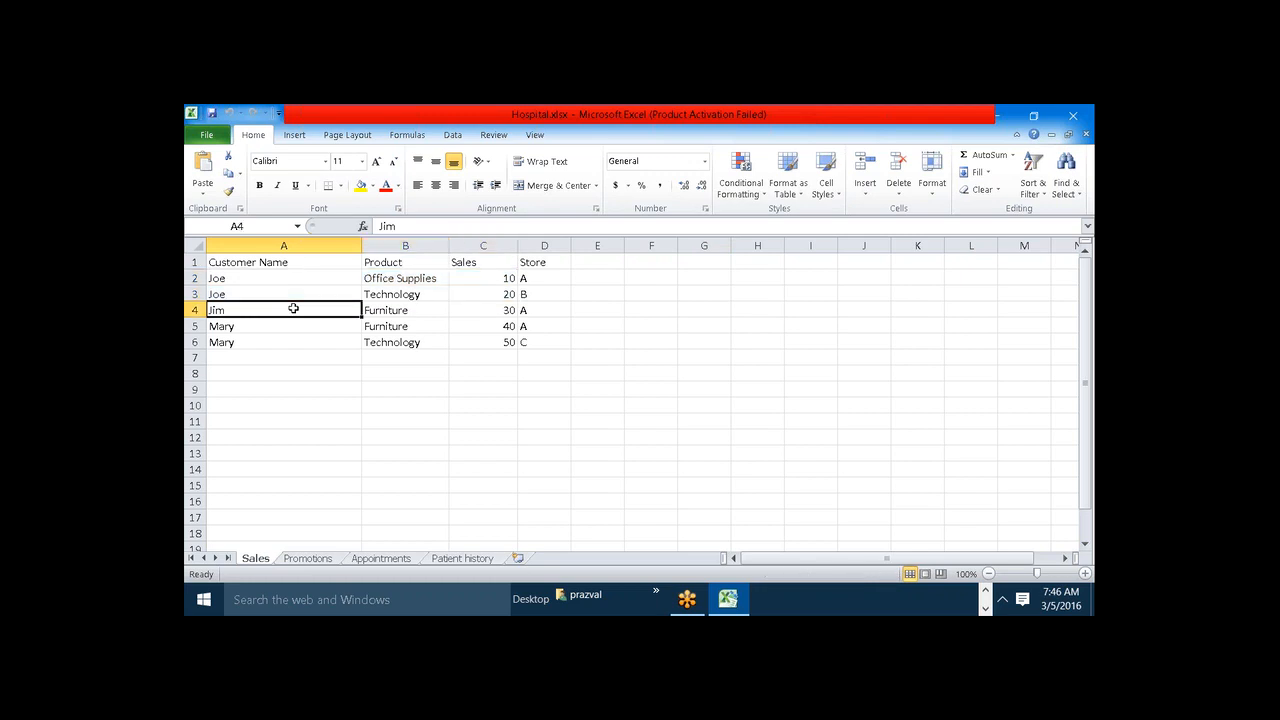
drag(243, 326, 478, 344)
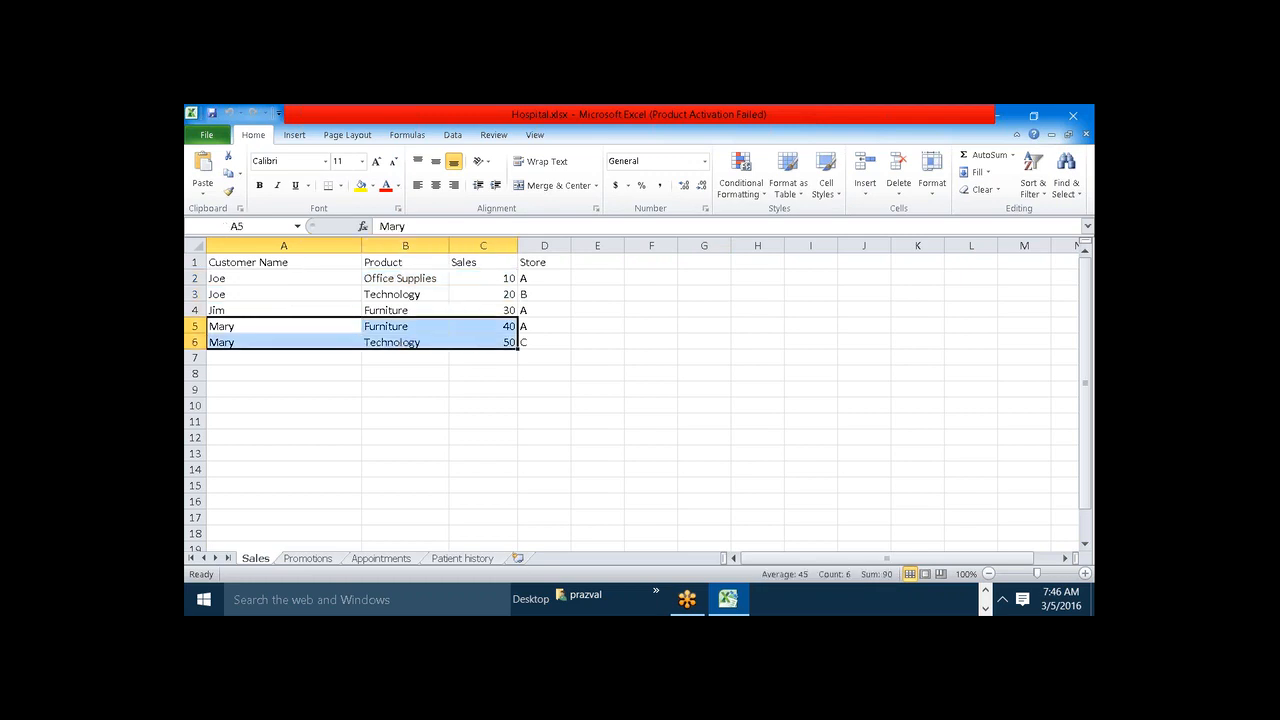
click(986, 592)
mouse_move(960, 600)
click(960, 546)
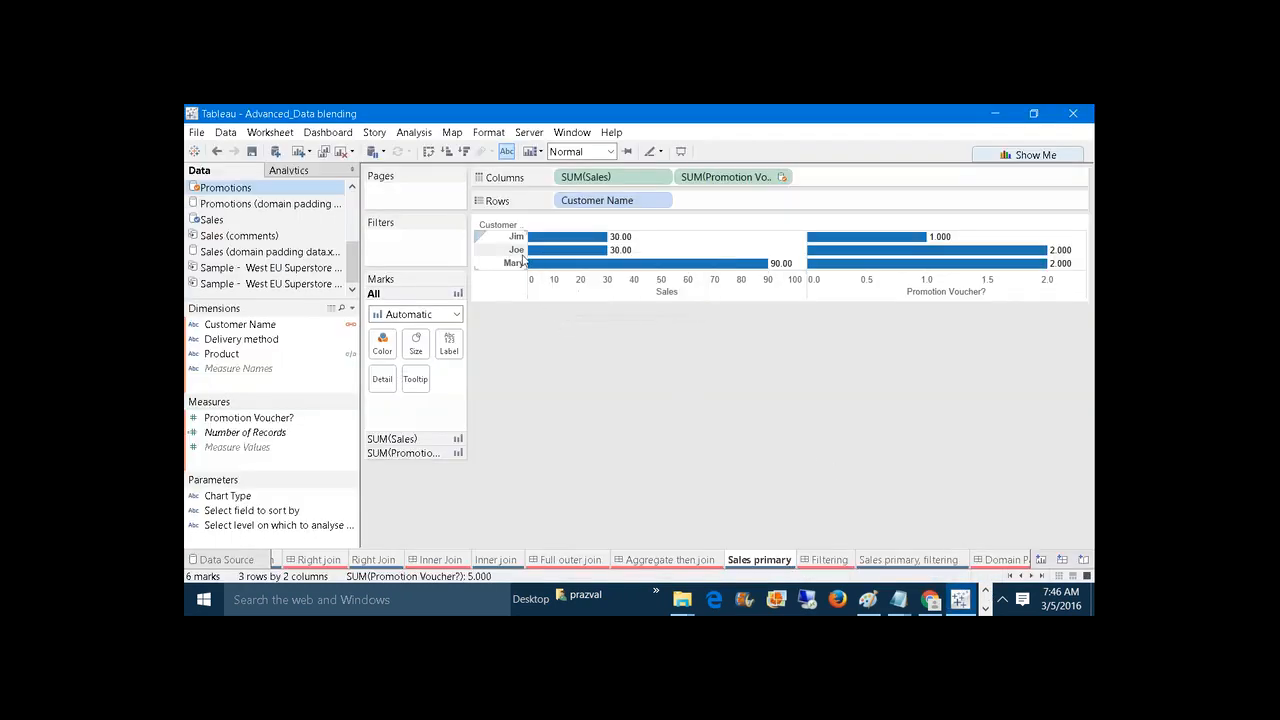
mouse_move(560, 266)
mouse_move(845, 237)
Switch to the Promotions sheet in Excel, check the row 4 customer's voucher, and compare the sheet with the bars in Tableau.
click(986, 608)
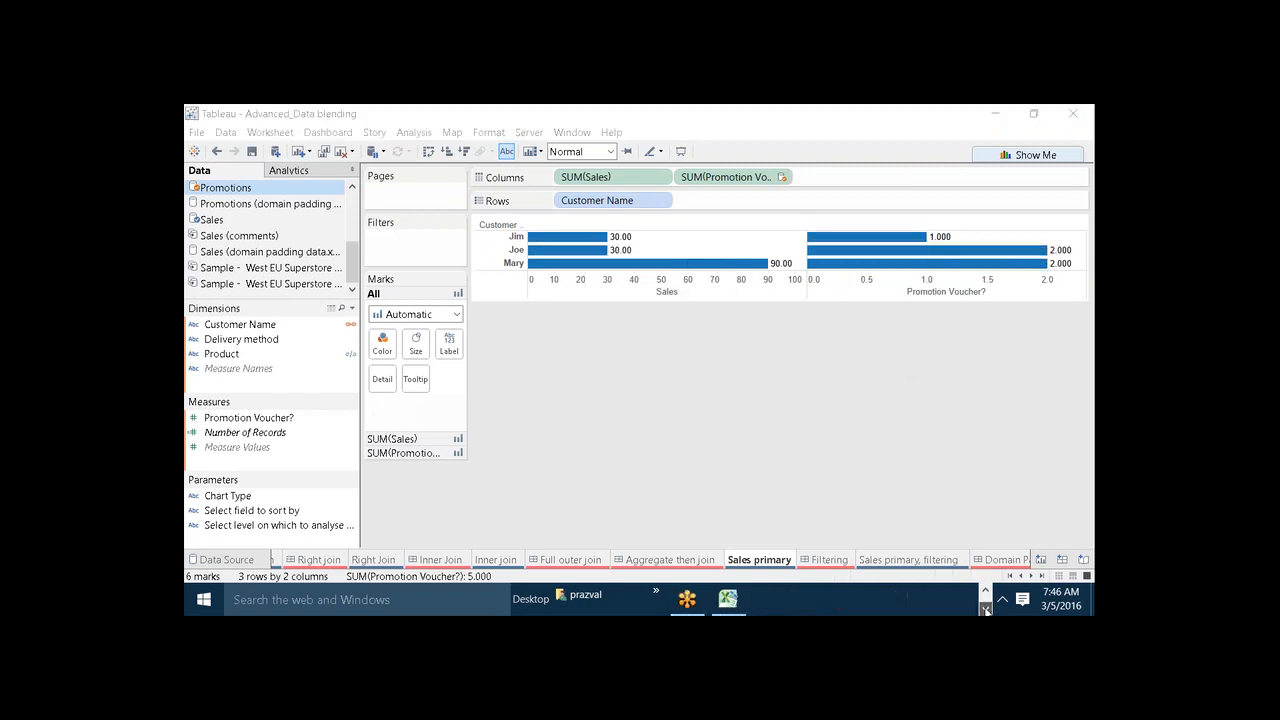
click(733, 607)
click(307, 558)
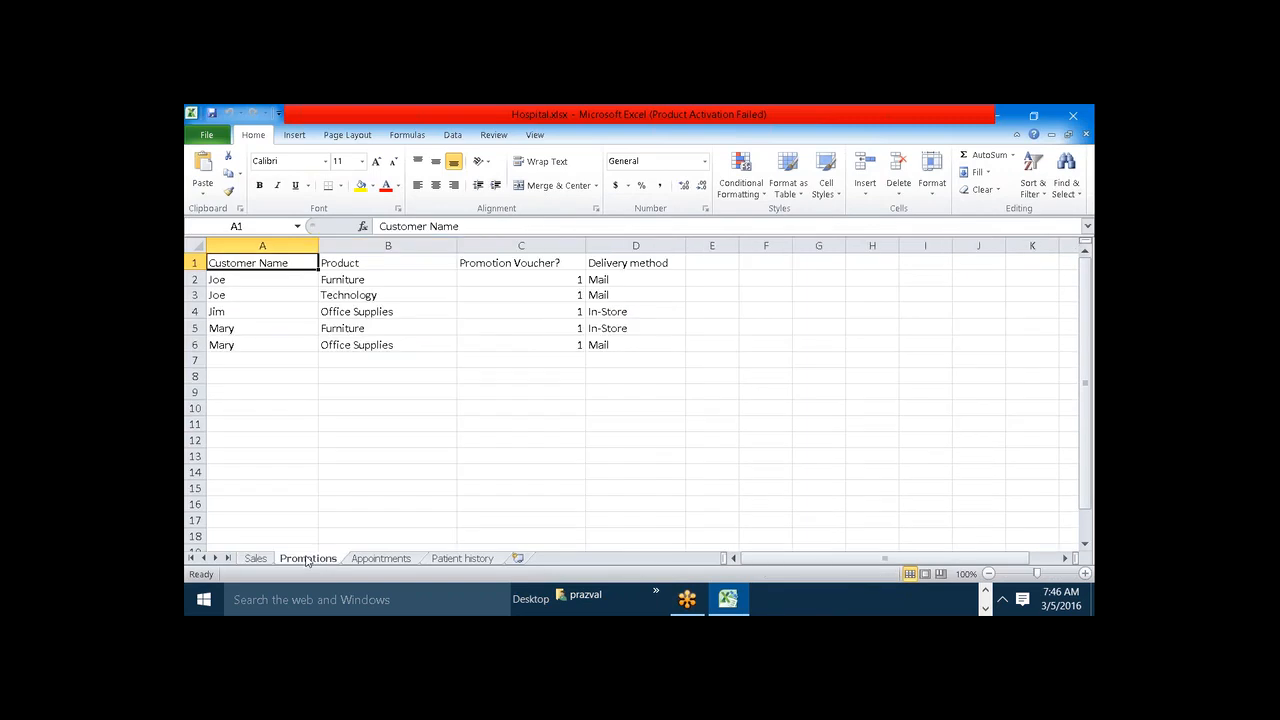
drag(240, 313, 563, 310)
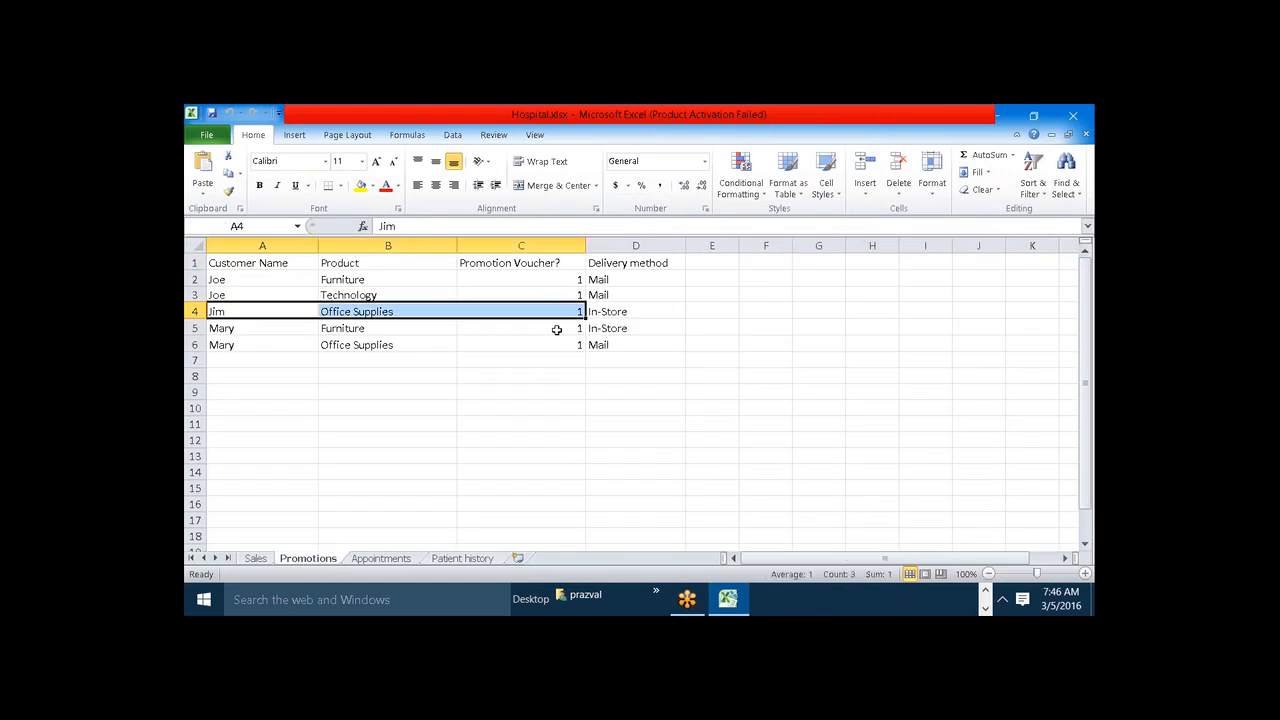
click(985, 592)
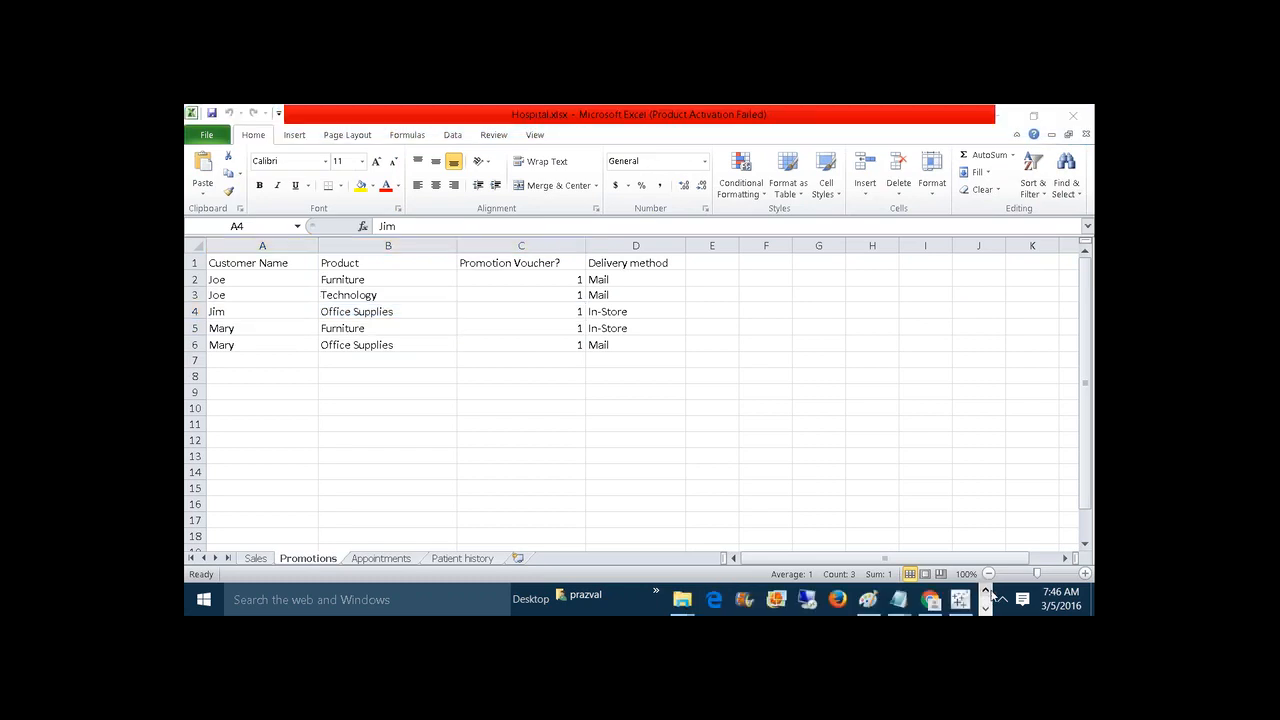
mouse_move(960, 599)
click(966, 560)
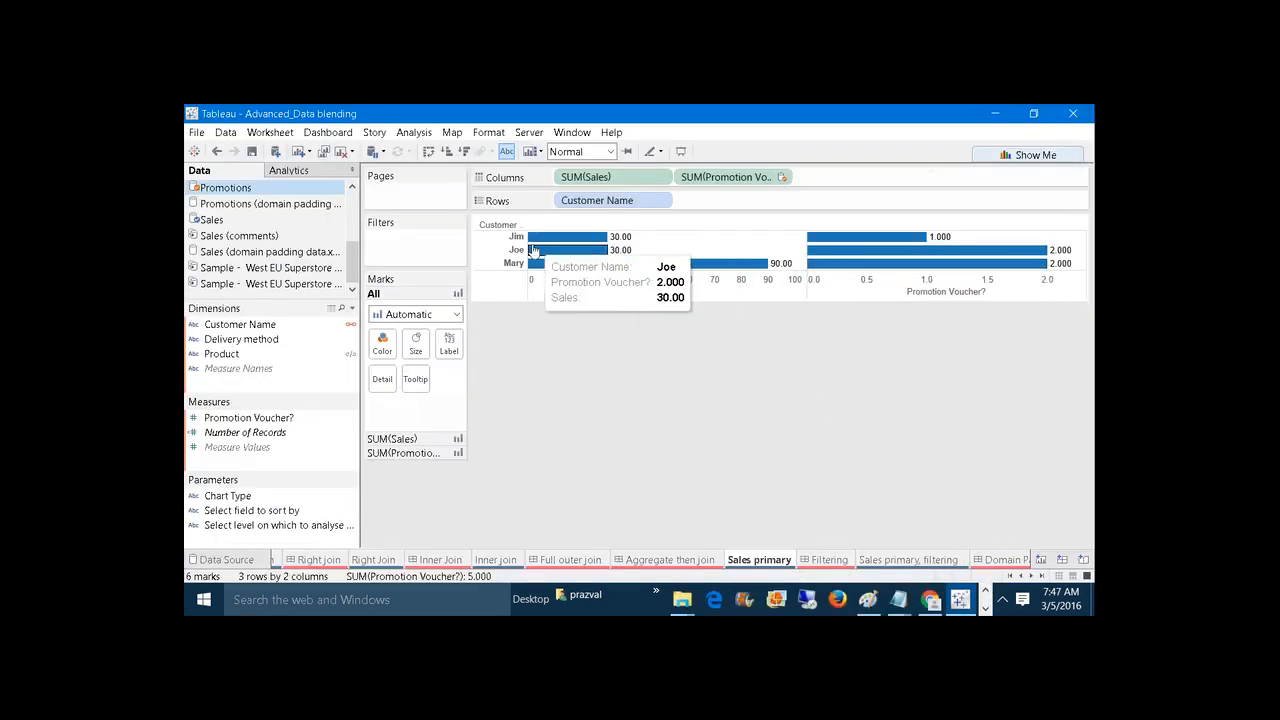
click(986, 609)
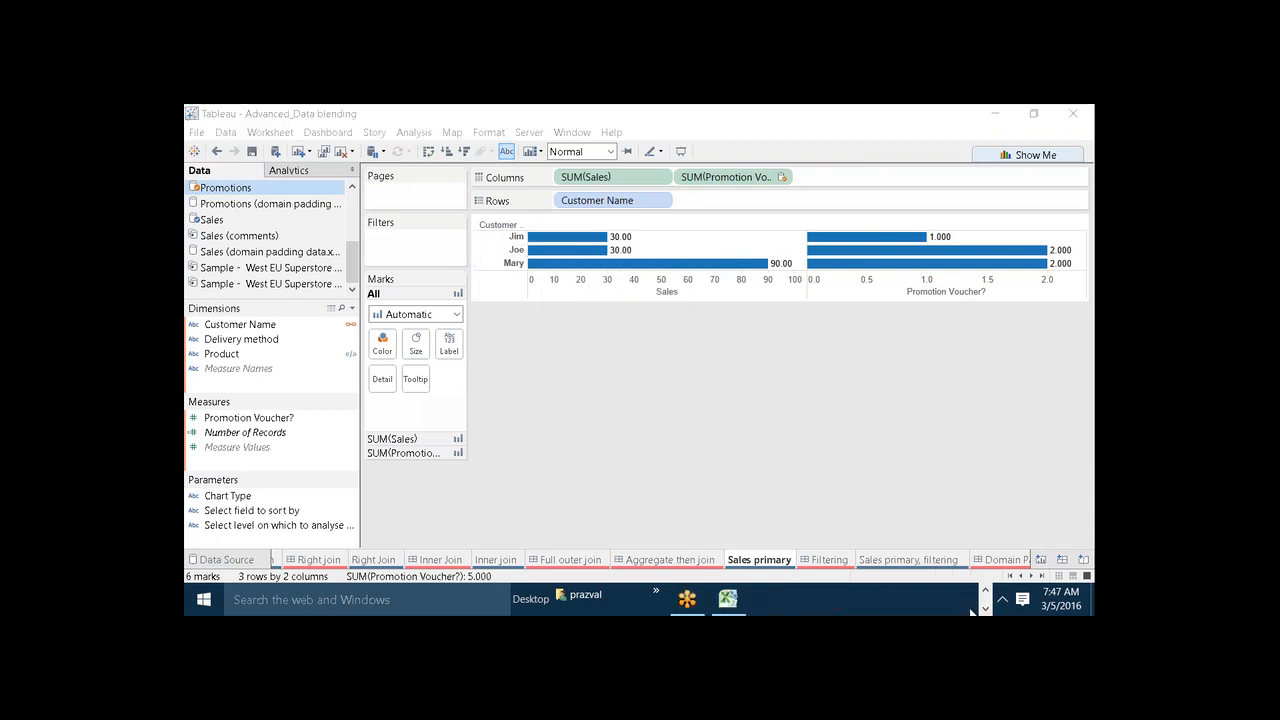
click(727, 598)
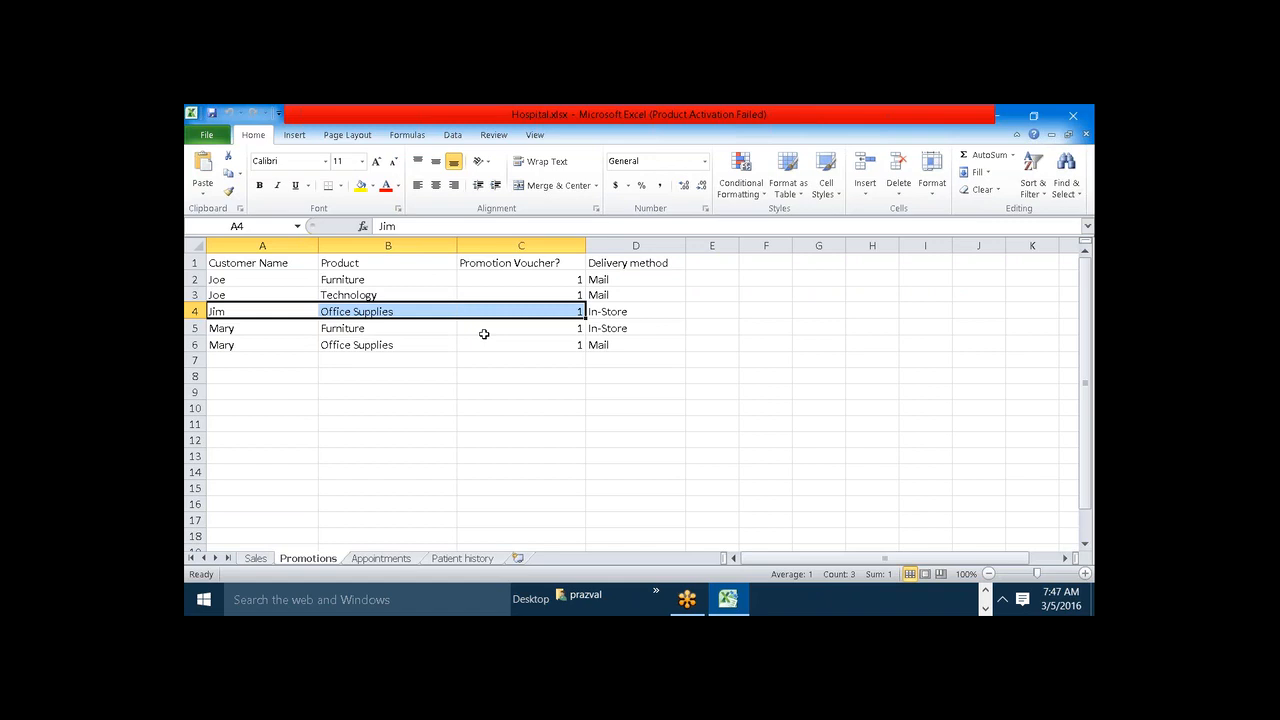
click(985, 593)
click(962, 598)
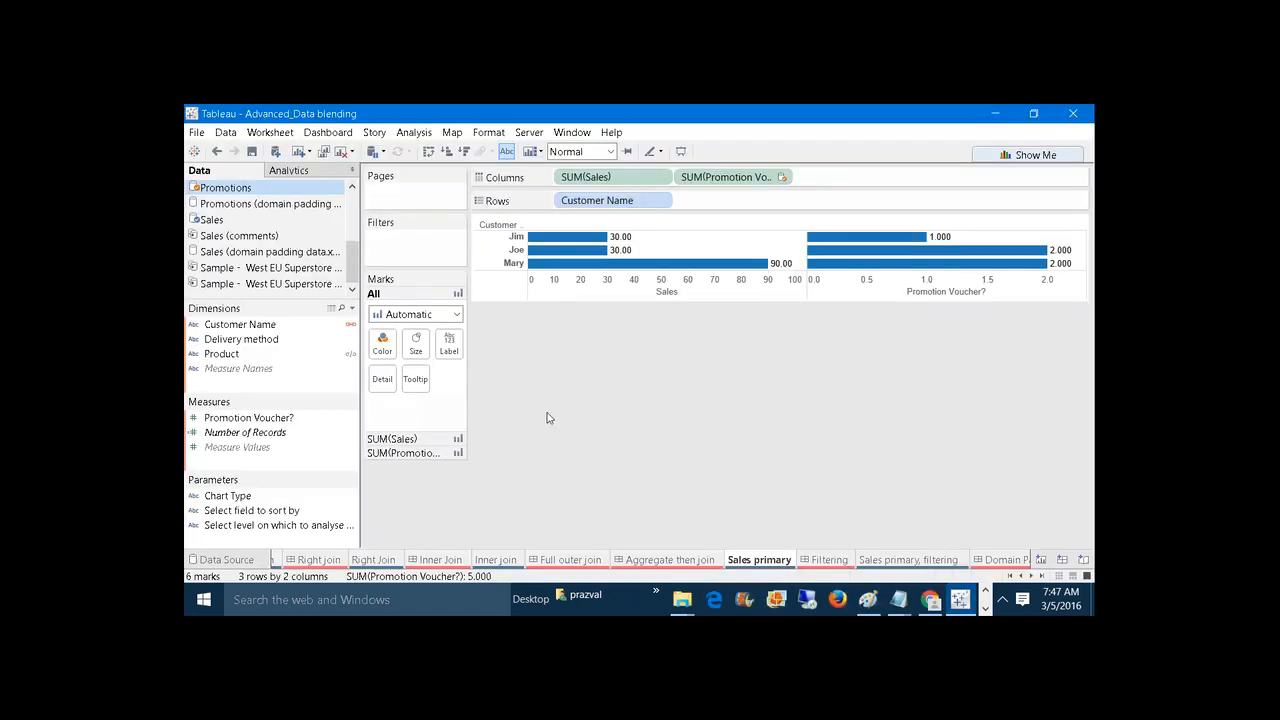
Unlink Customer Name in the Promotions source, use Product as the linking field, and inspect the bars for each customer.
click(350, 325)
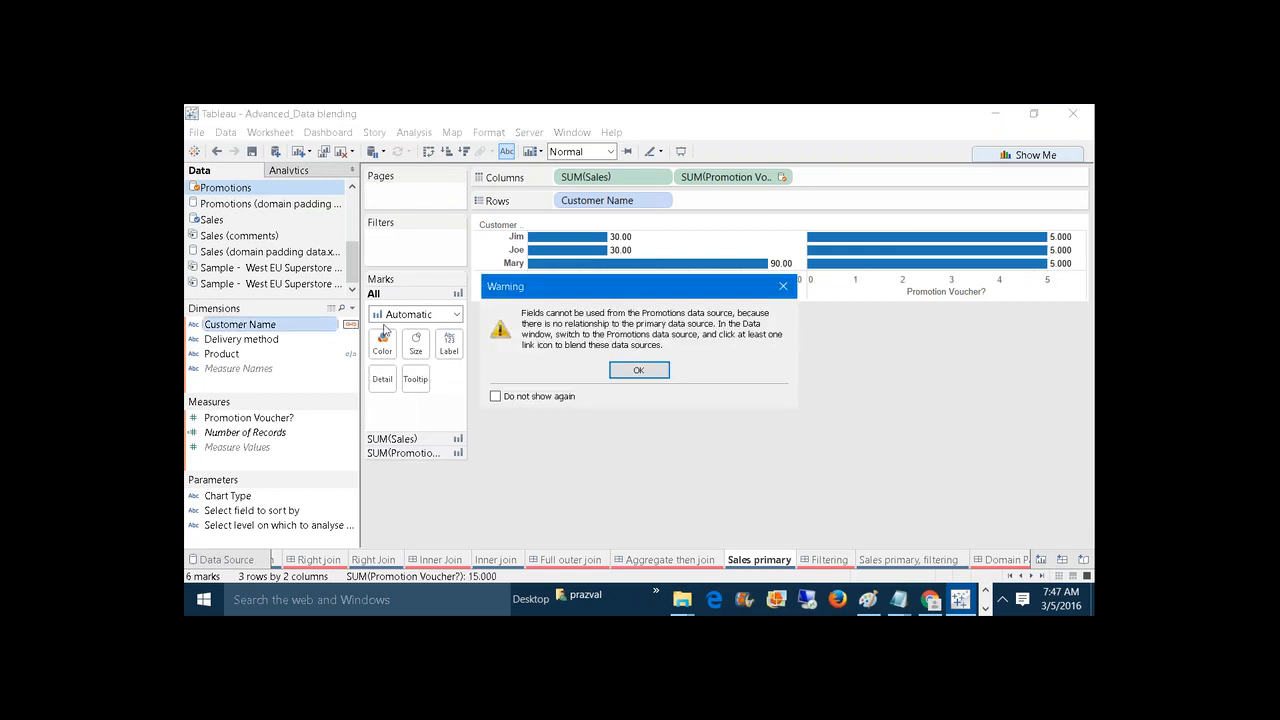
click(639, 375)
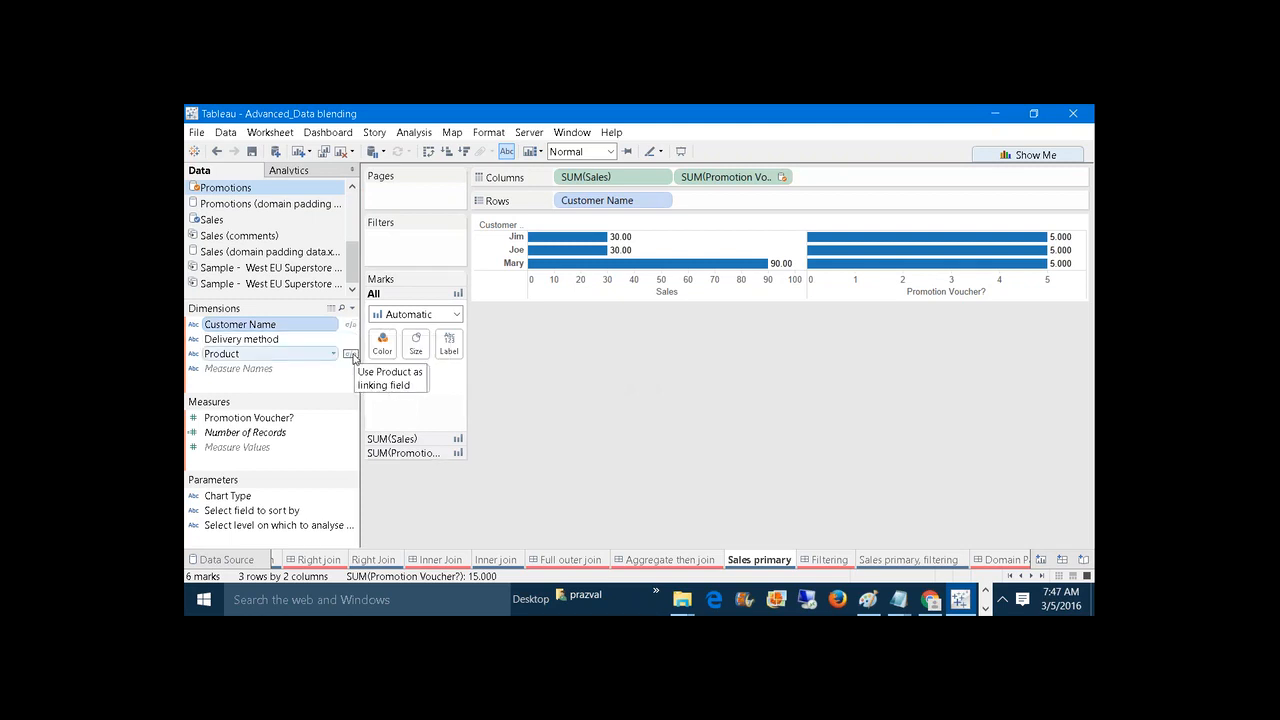
click(350, 354)
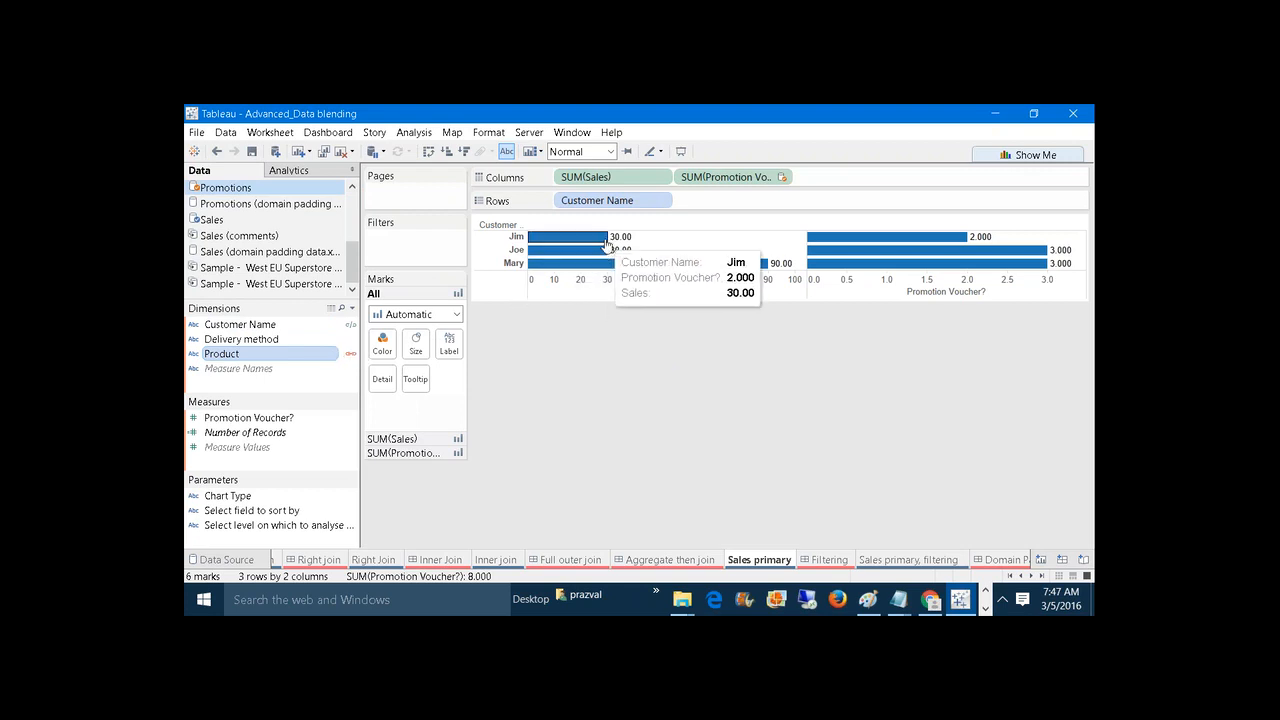
mouse_move(609, 253)
mouse_move(840, 263)
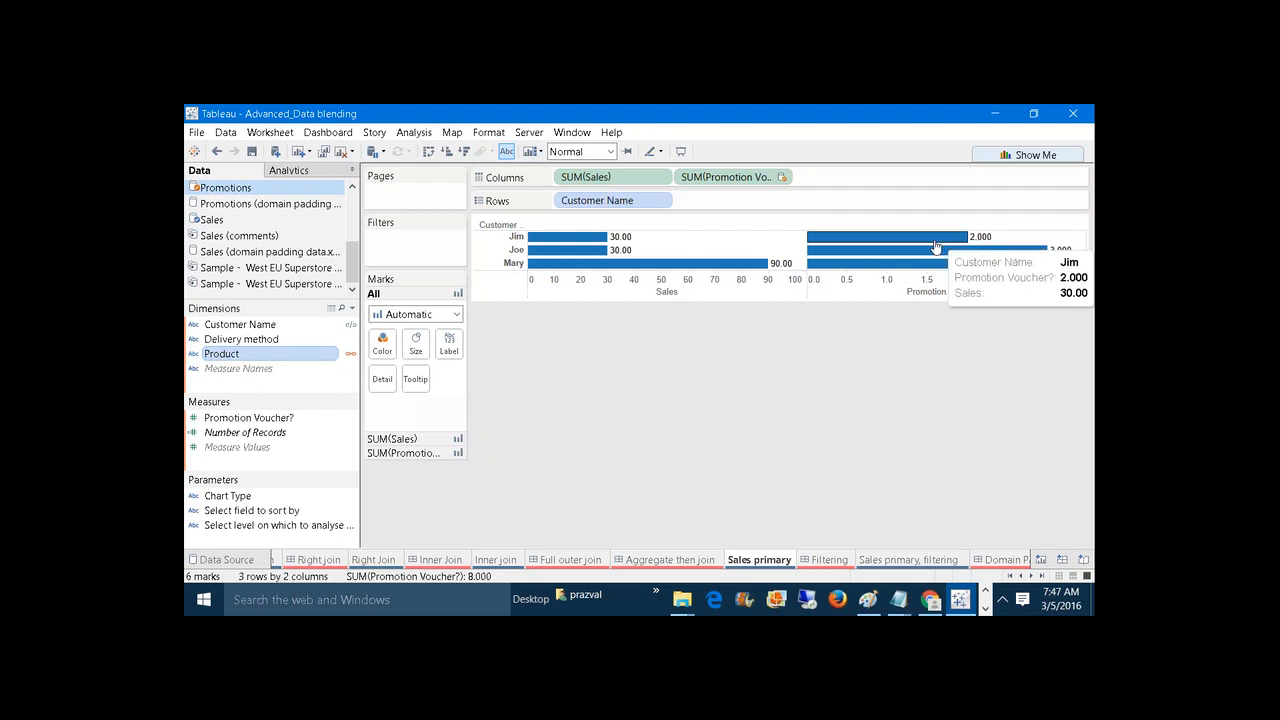
mouse_move(897, 257)
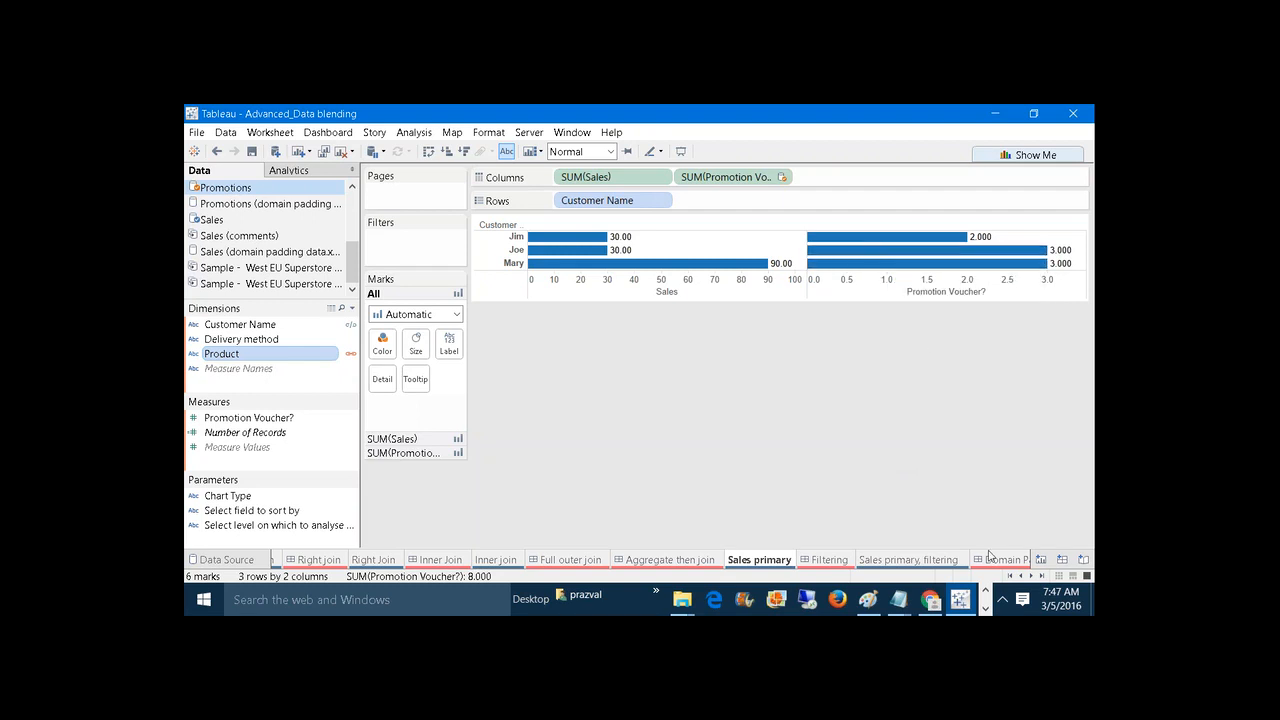
Switch to Excel, review each customer's sales amounts on the Sales sheet, and return to the Sales primary worksheet in Tableau.
click(985, 607)
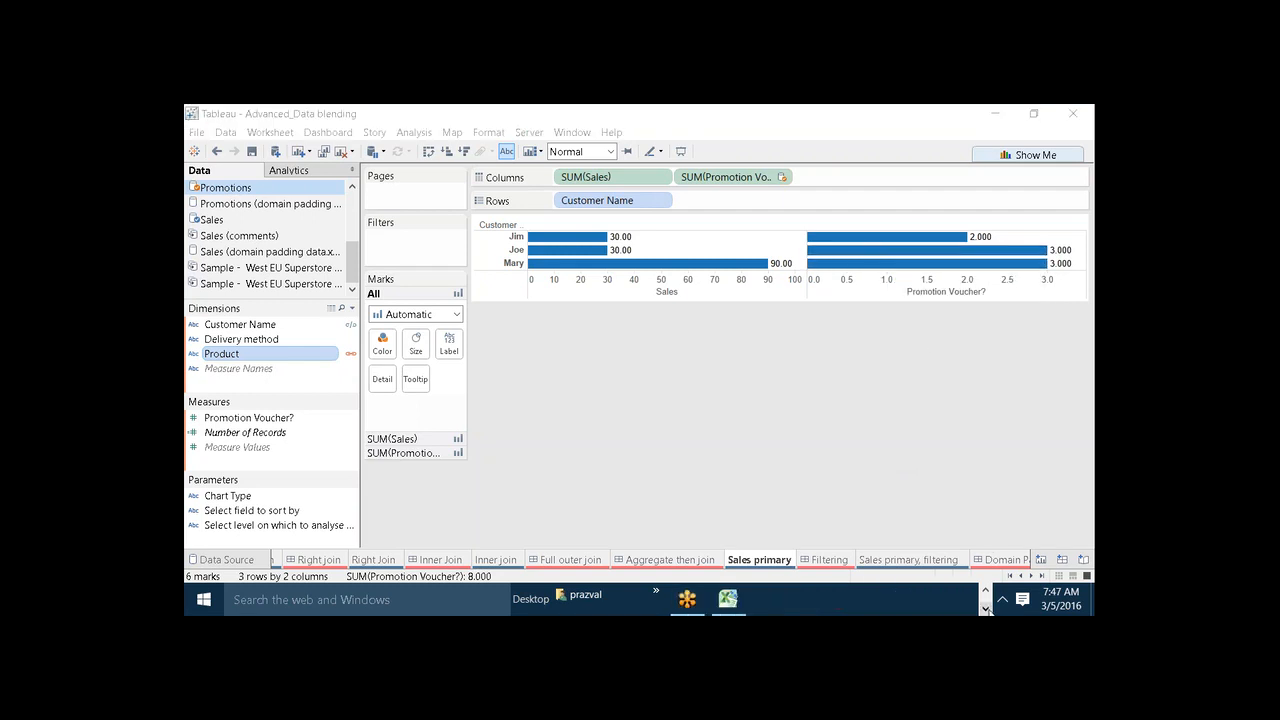
click(737, 607)
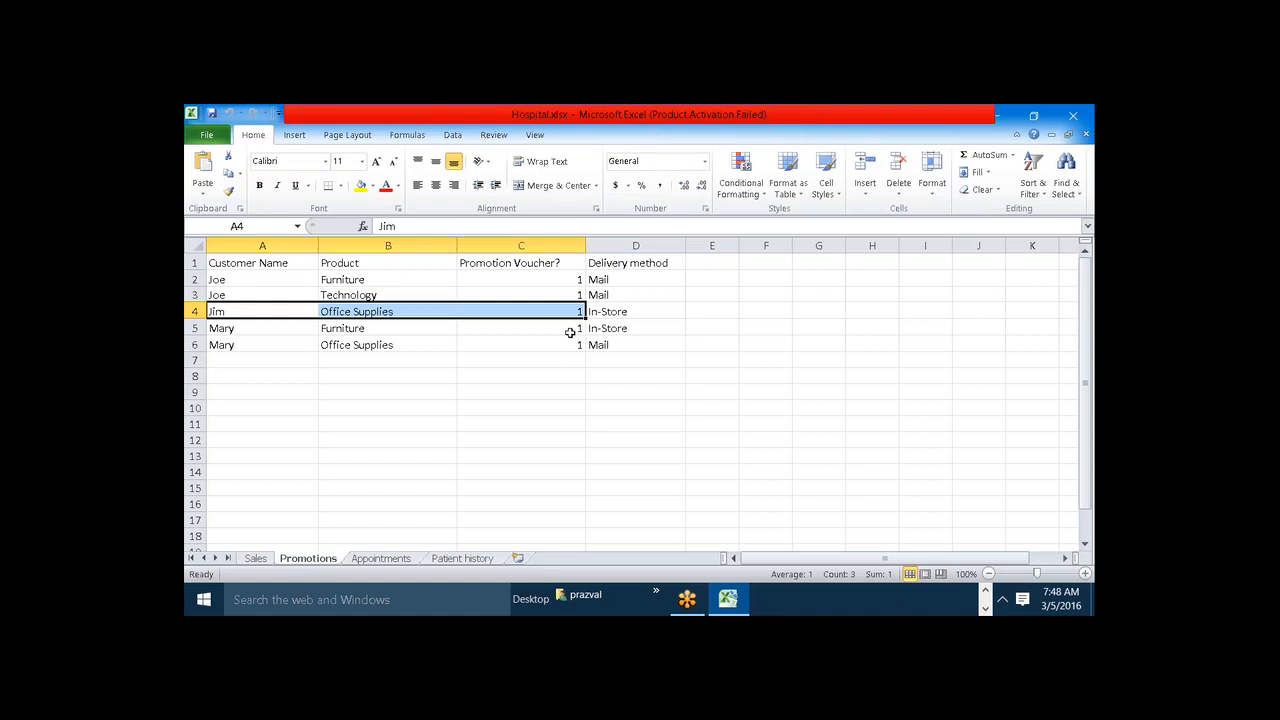
click(256, 558)
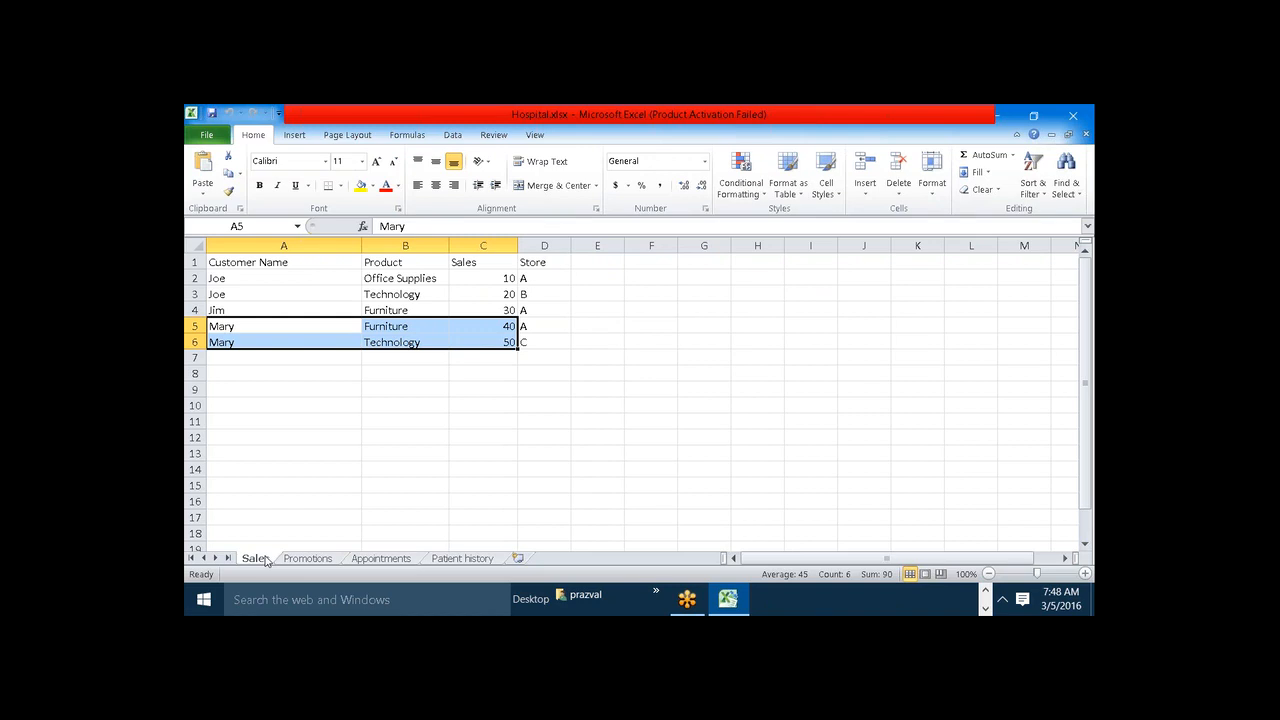
click(278, 500)
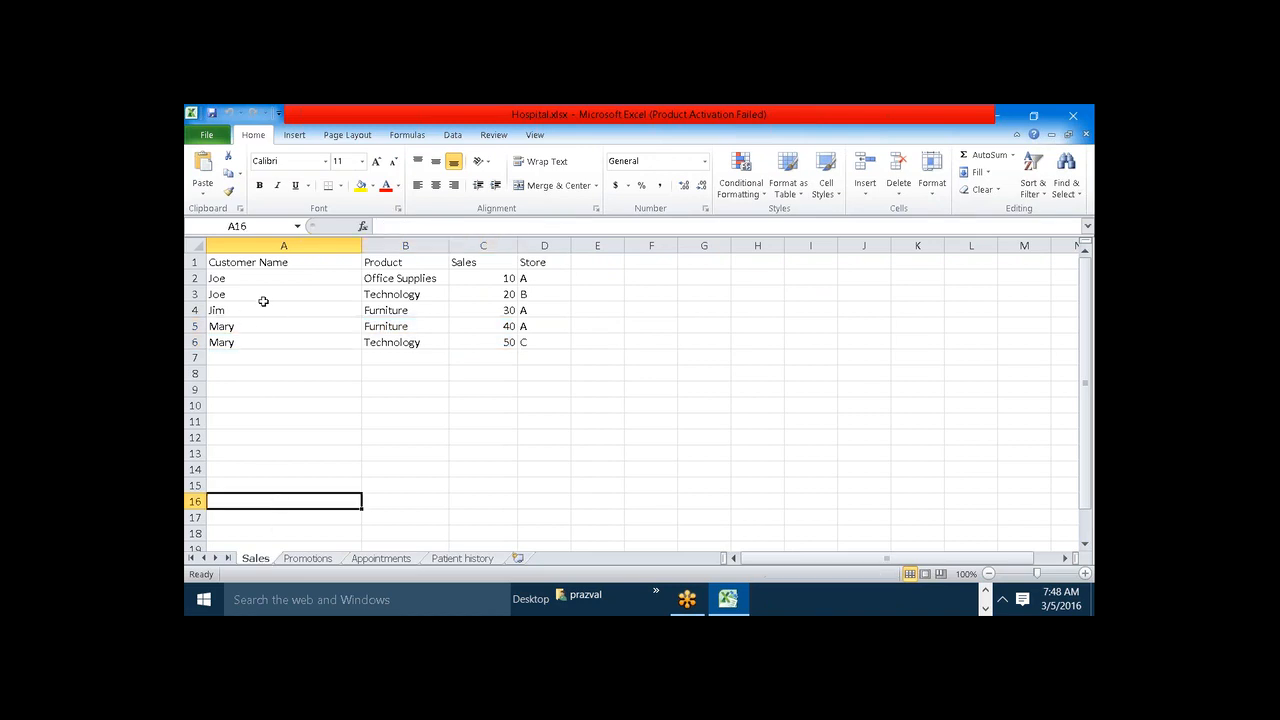
drag(232, 280, 340, 293)
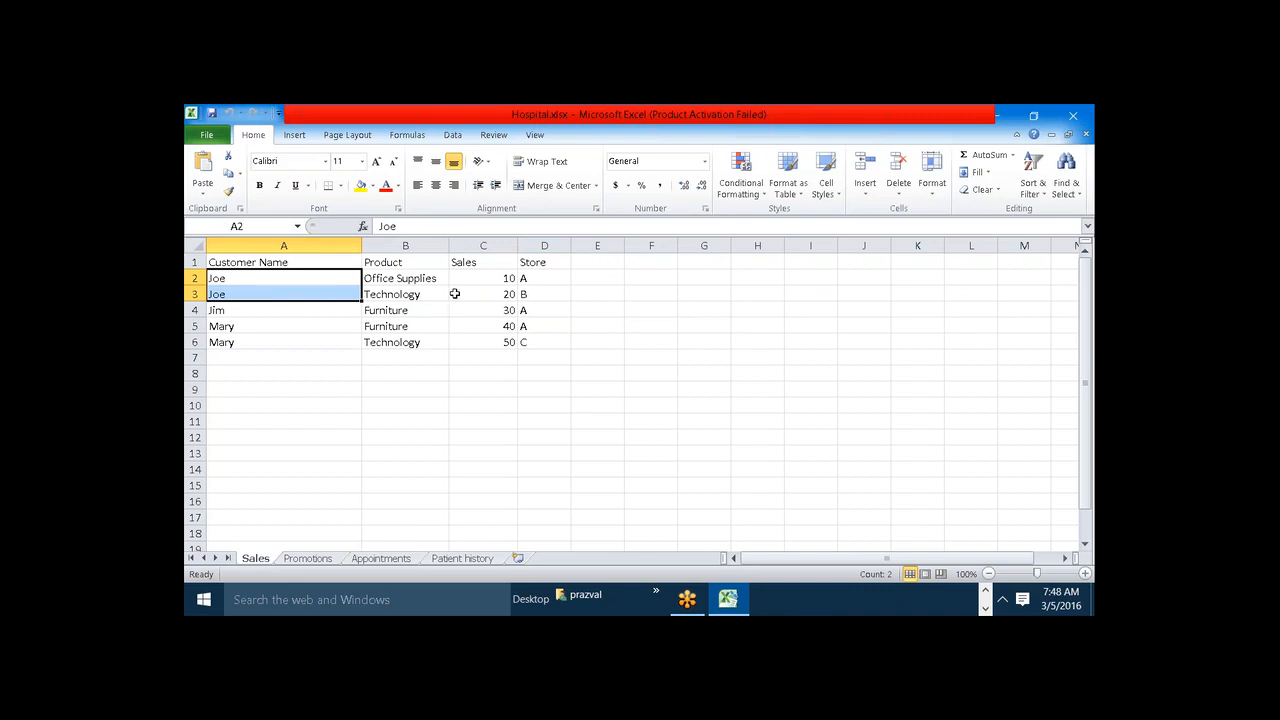
drag(463, 277, 474, 290)
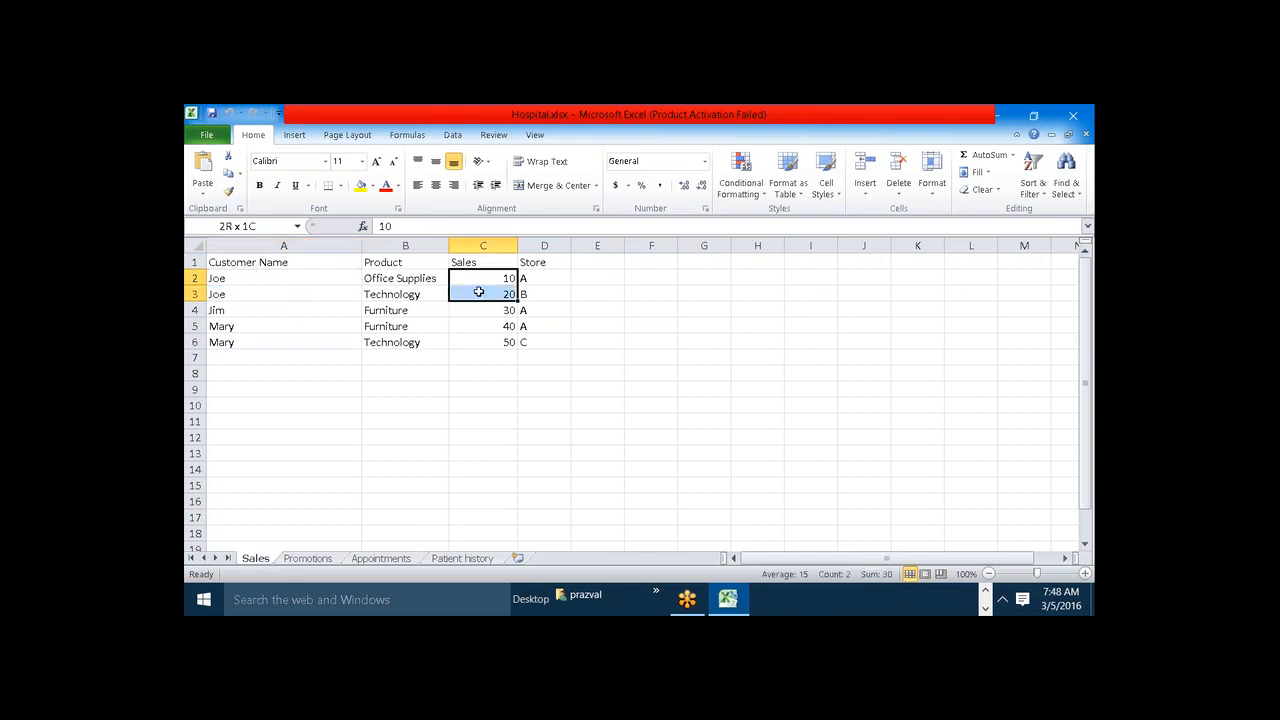
click(270, 310)
click(468, 311)
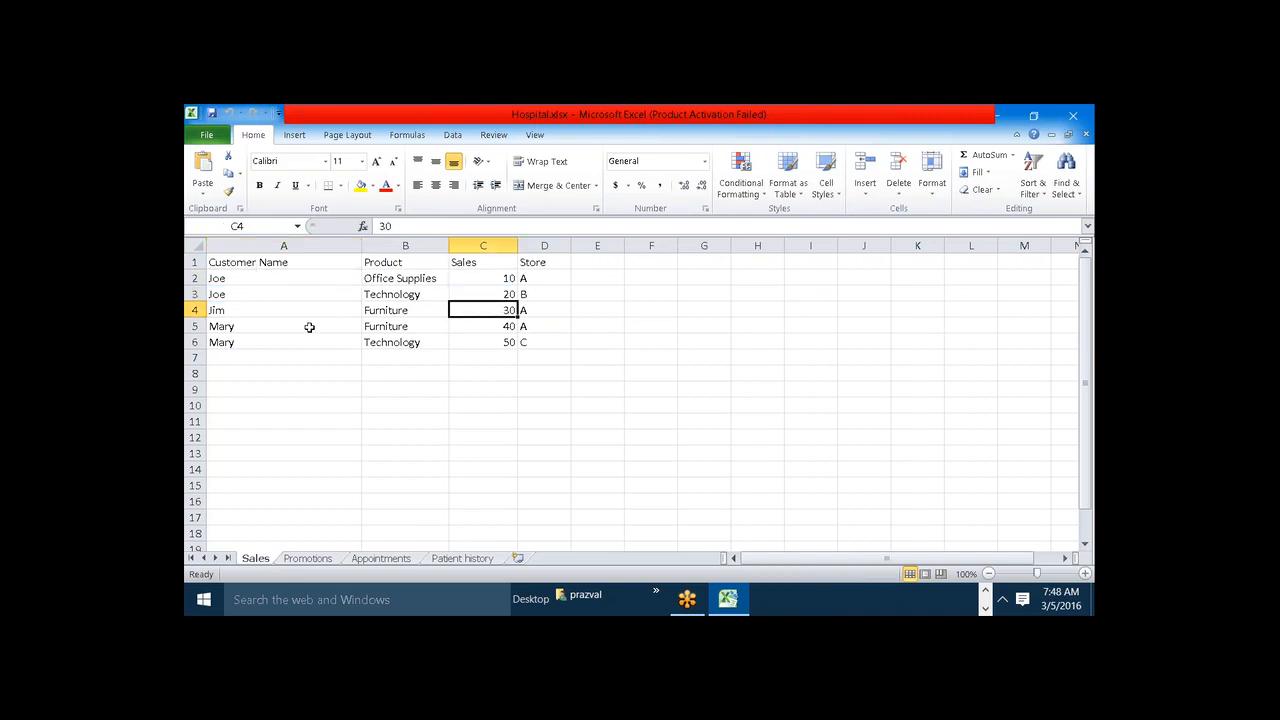
drag(309, 327, 336, 337)
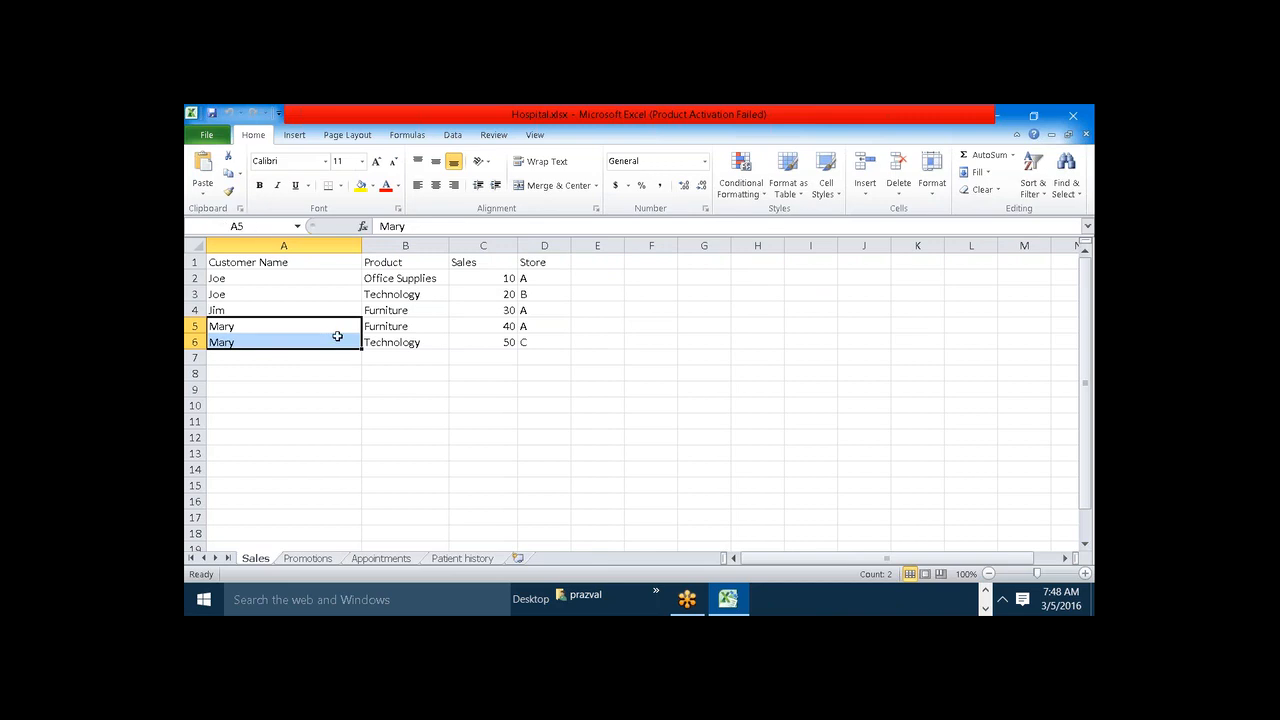
click(987, 592)
click(961, 600)
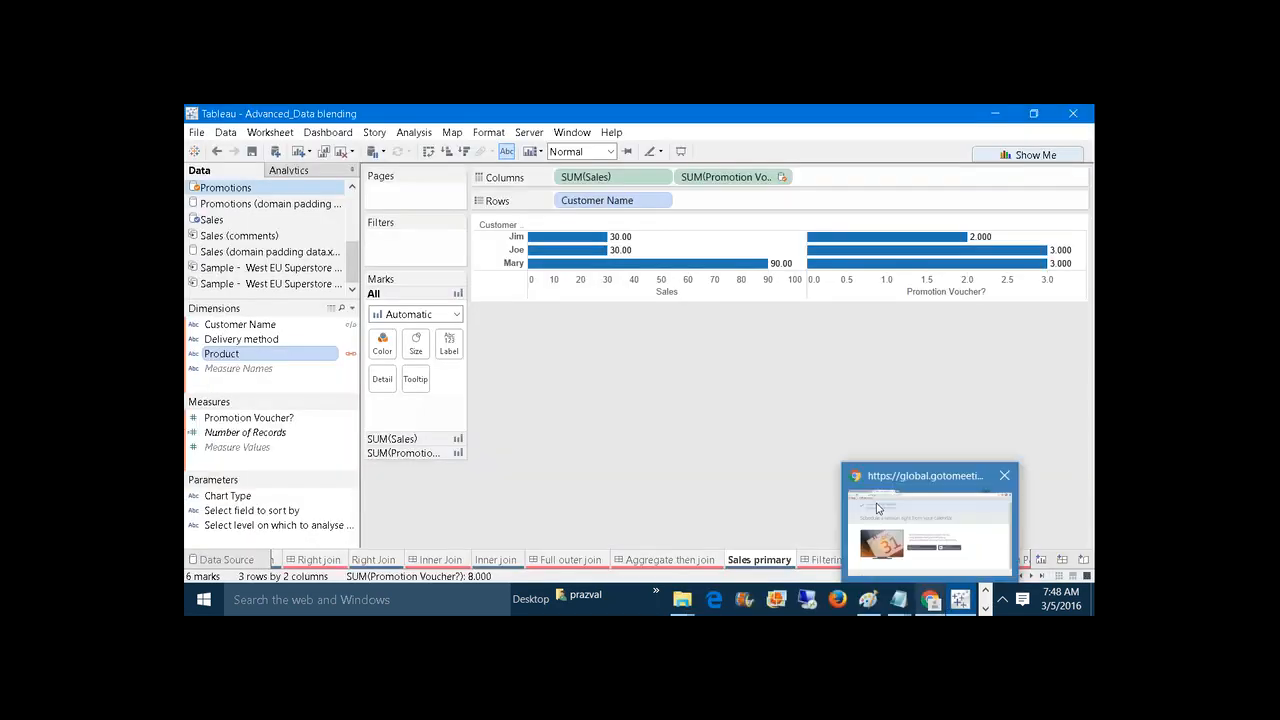
click(877, 509)
mouse_move(962, 598)
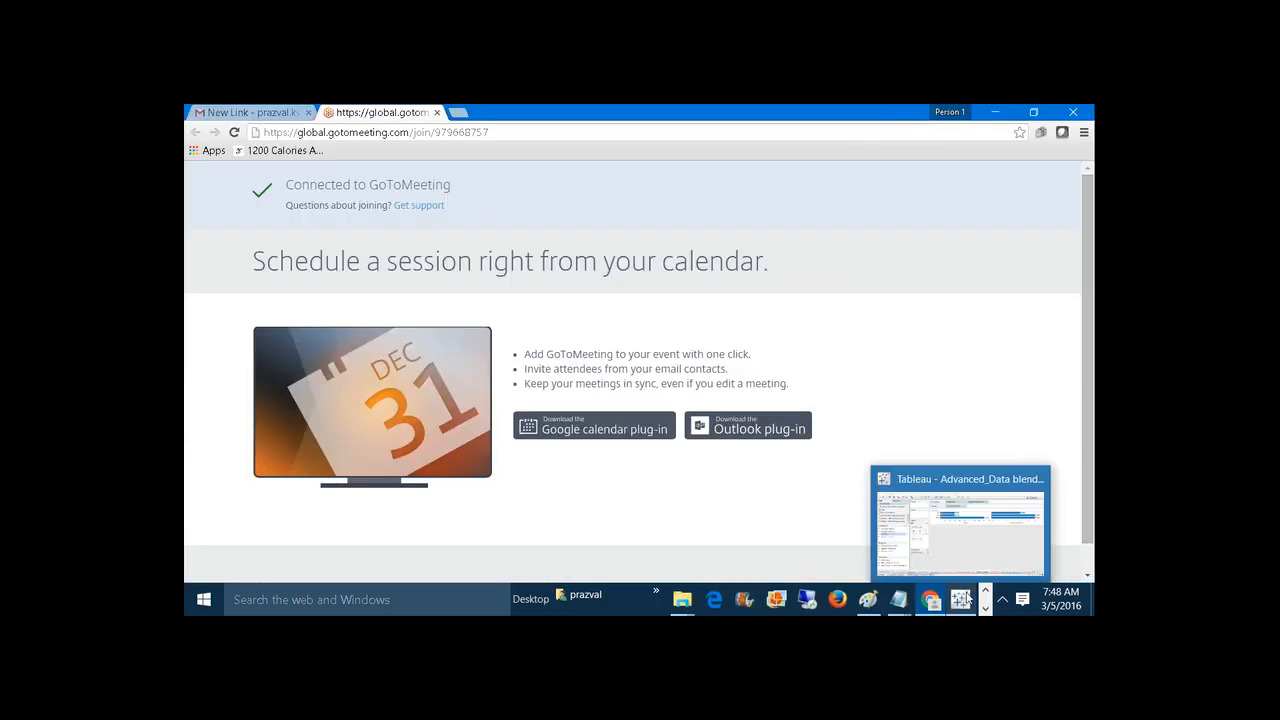
click(950, 508)
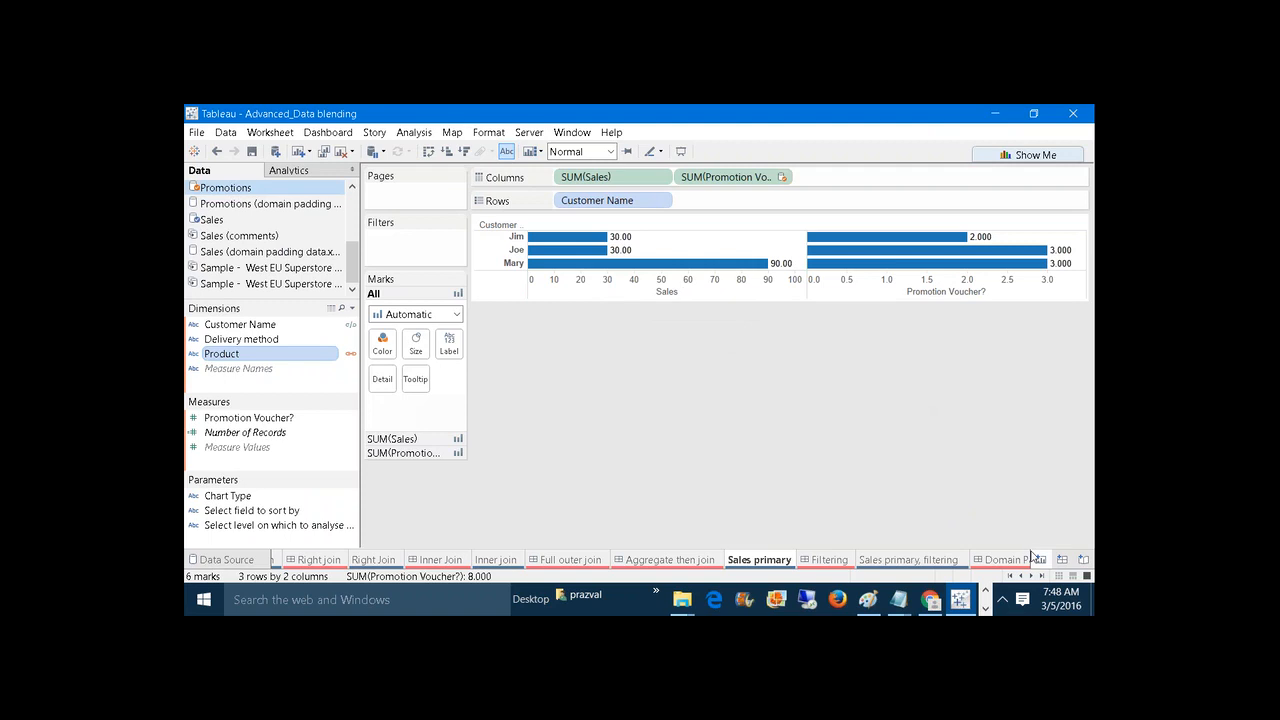
Switch to the Promotions sheet in Excel and examine the Promotion Voucher? values for each customer.
click(986, 608)
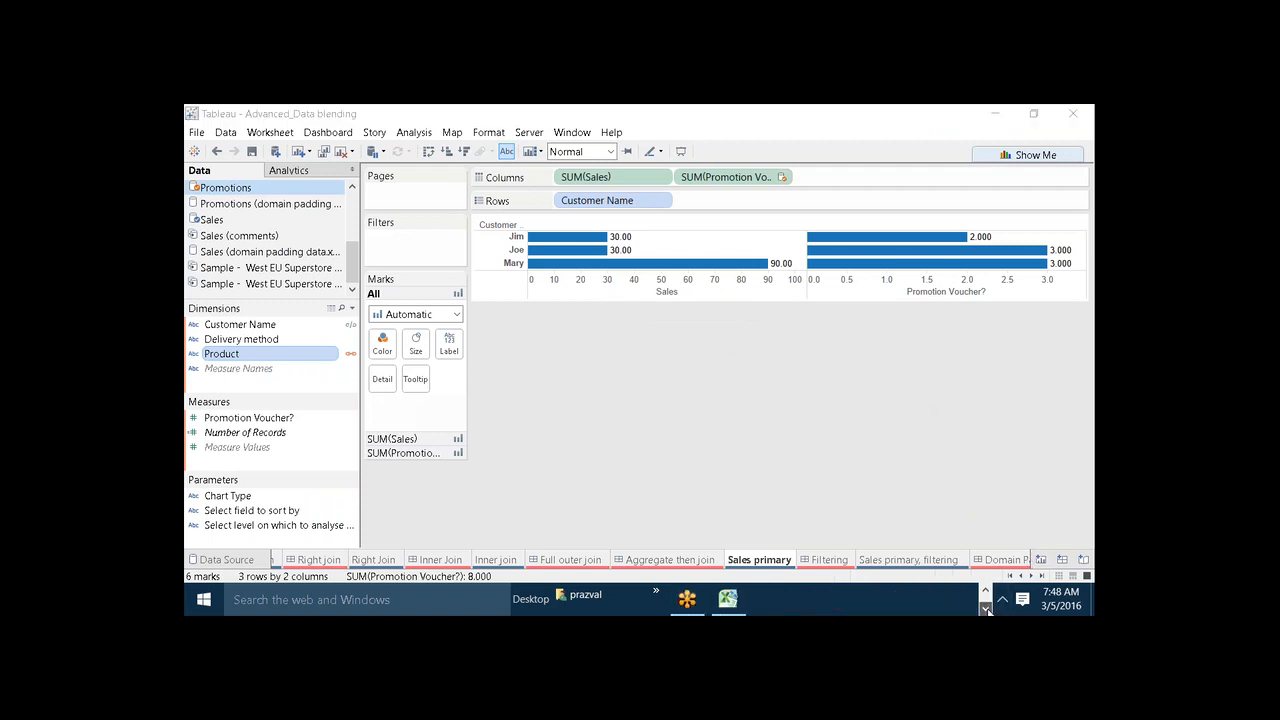
click(736, 612)
click(331, 559)
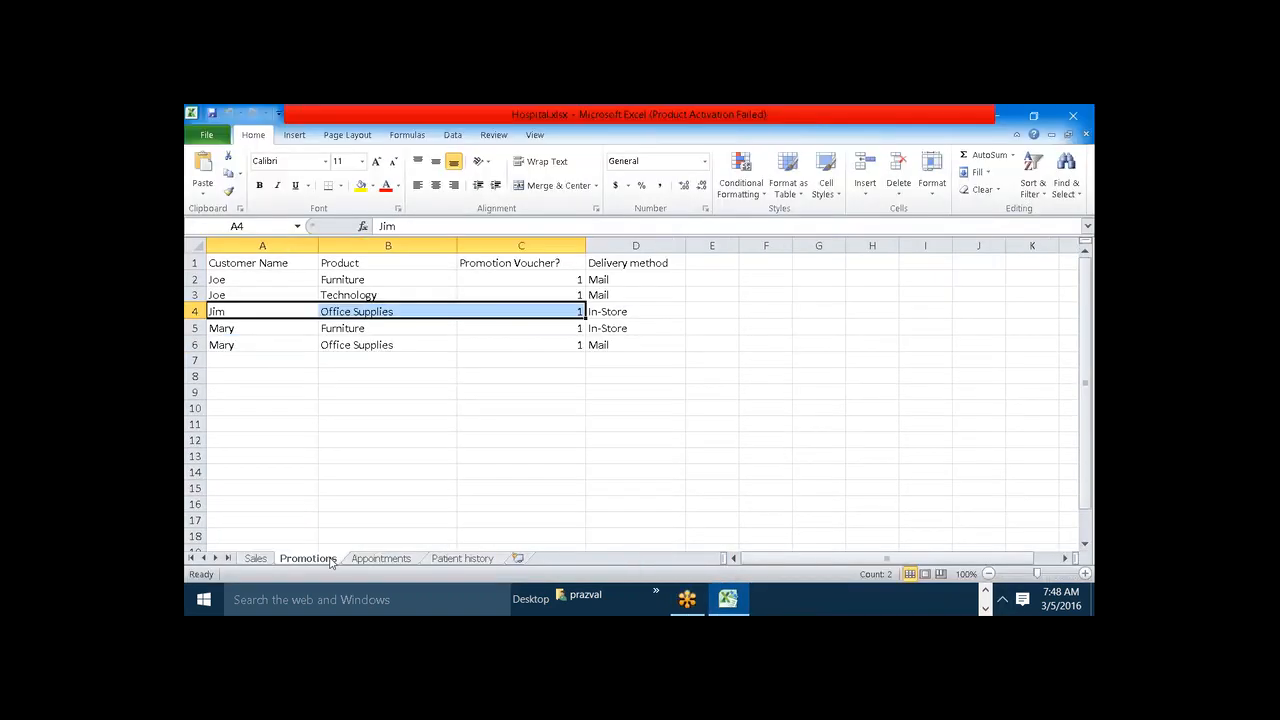
click(537, 277)
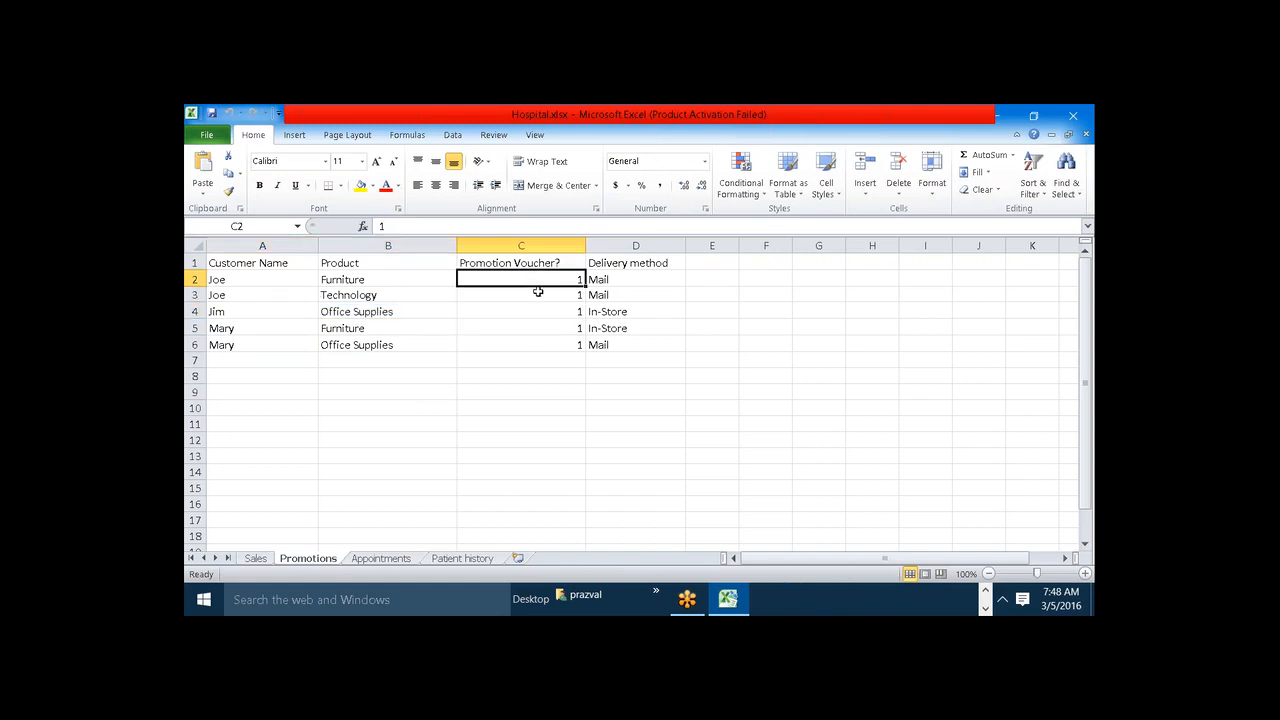
drag(537, 289, 538, 280)
drag(531, 327, 531, 341)
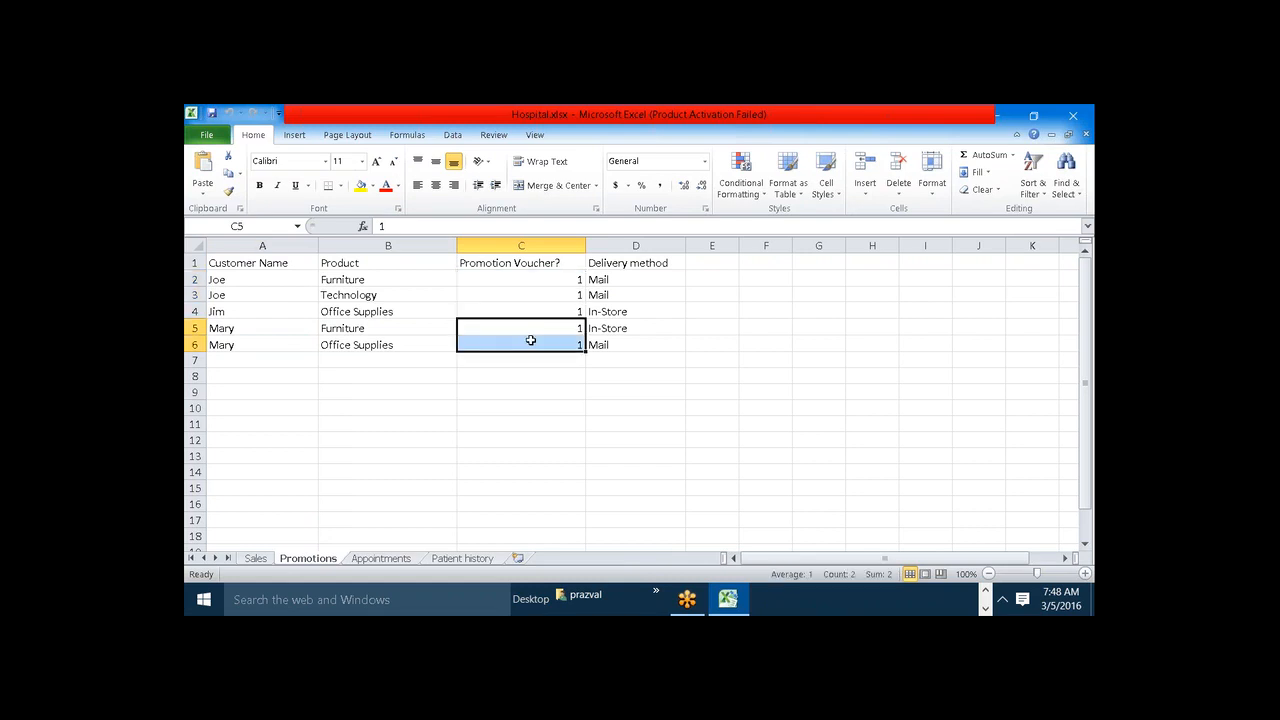
click(526, 313)
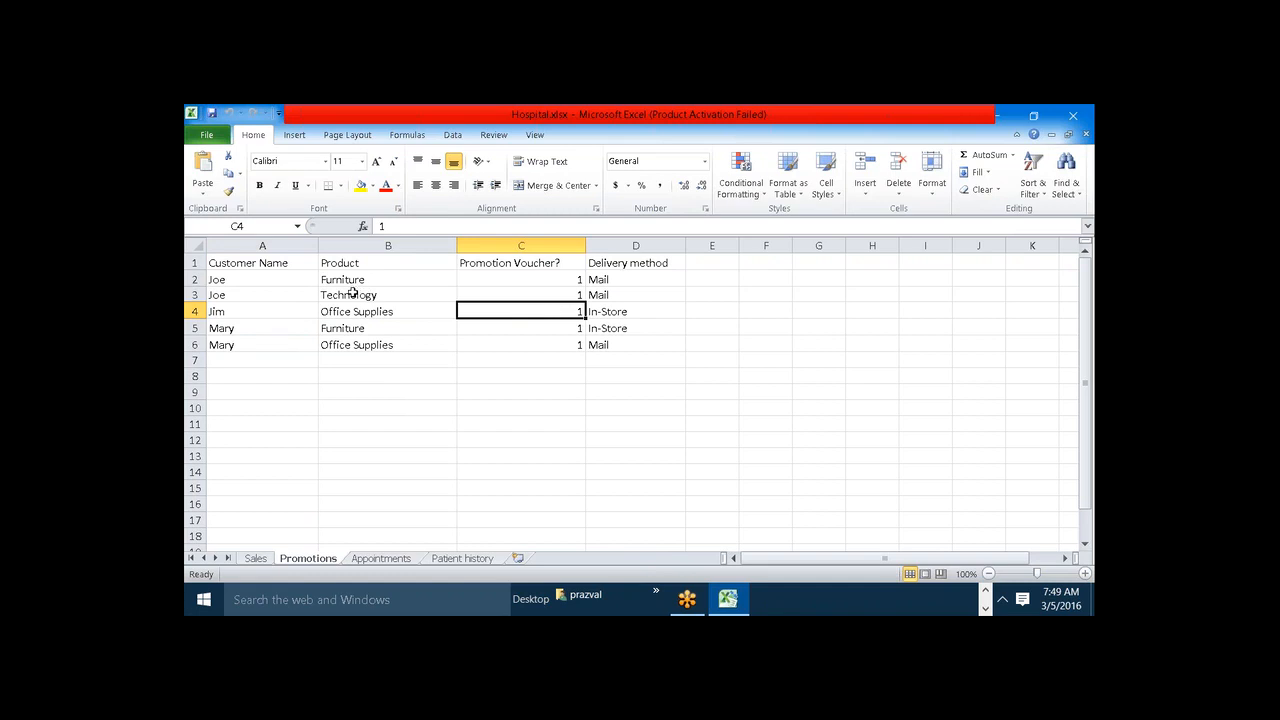
Compare the products in rows 2 and 3 of the Sales sheet with the Office Supplies voucher on the Promotions sheet.
click(266, 560)
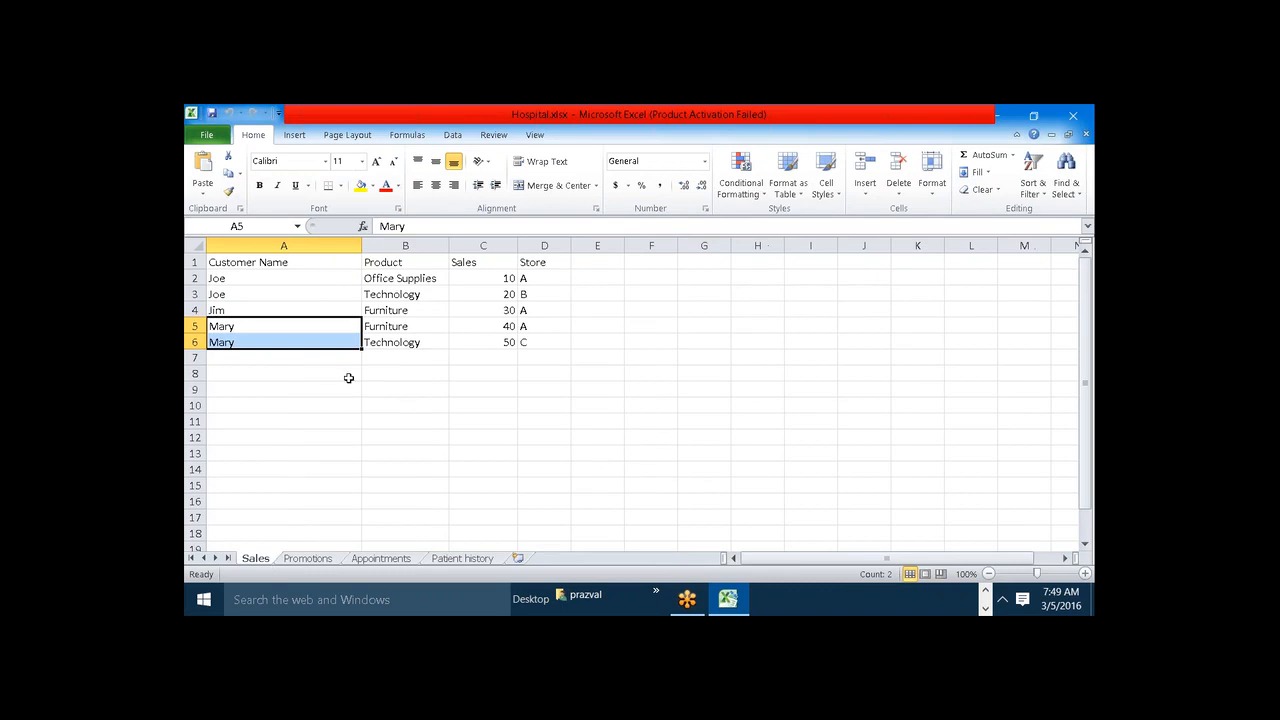
click(387, 280)
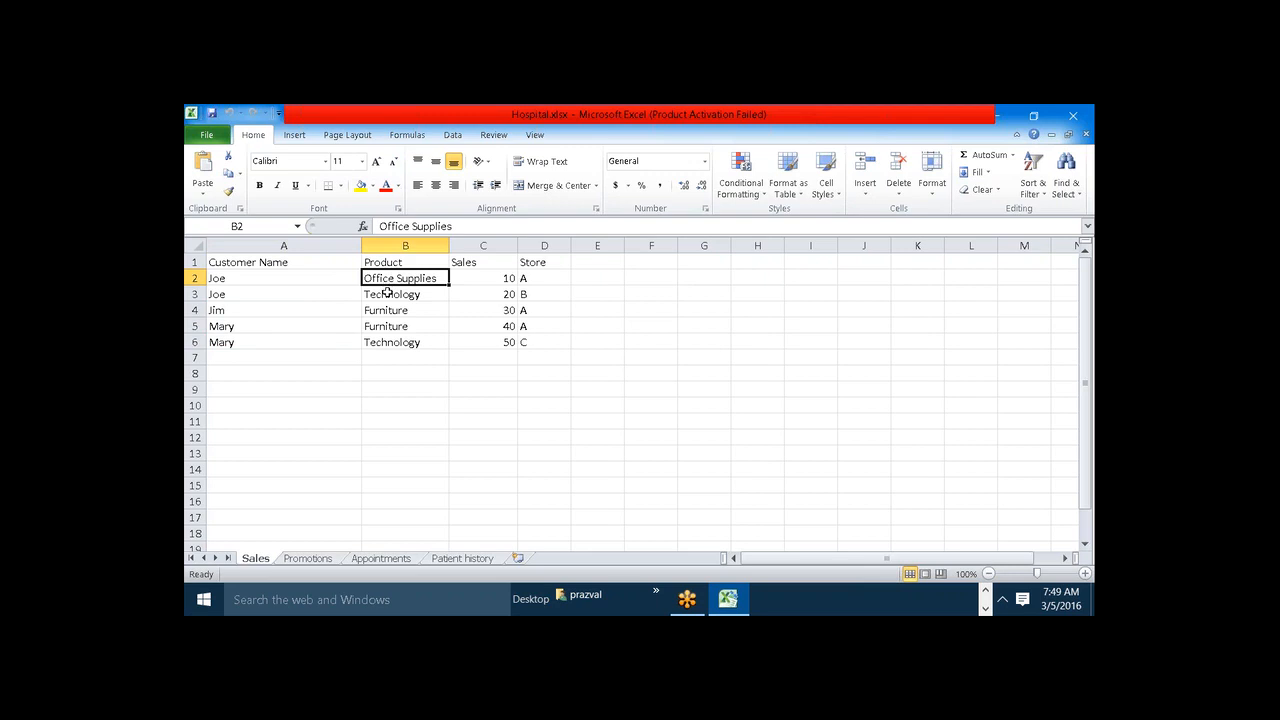
click(388, 293)
click(308, 560)
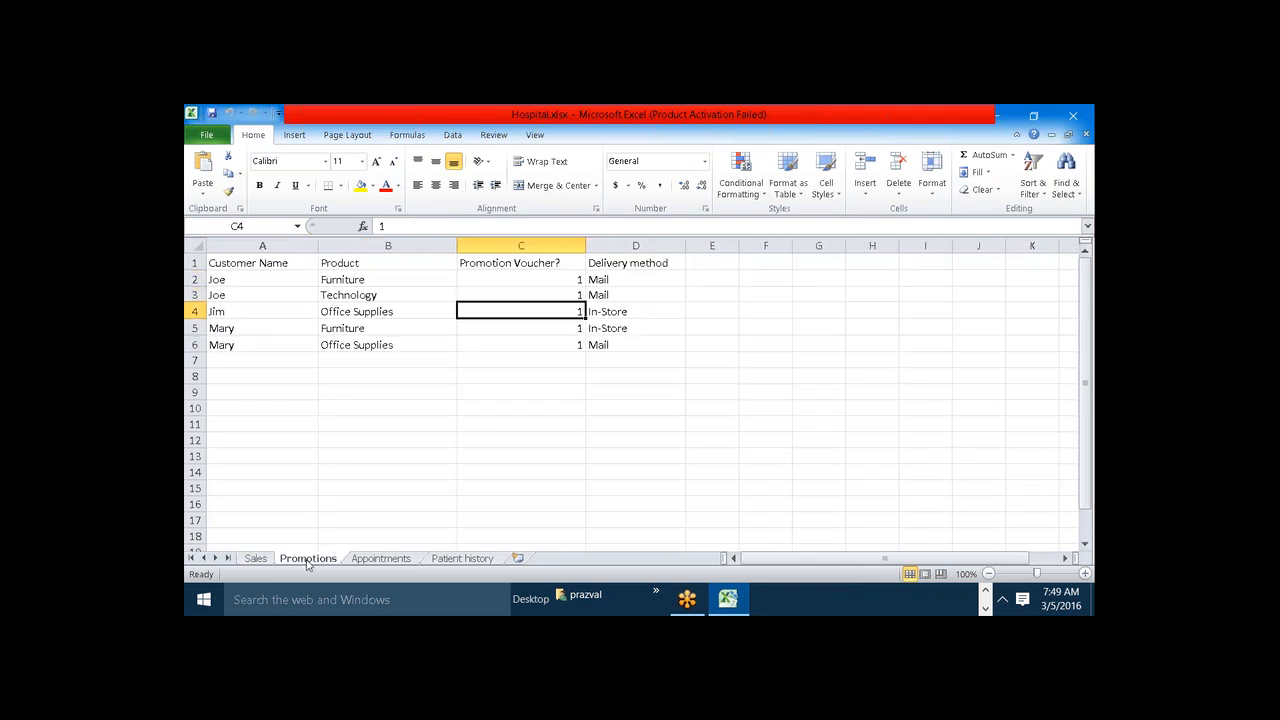
click(349, 311)
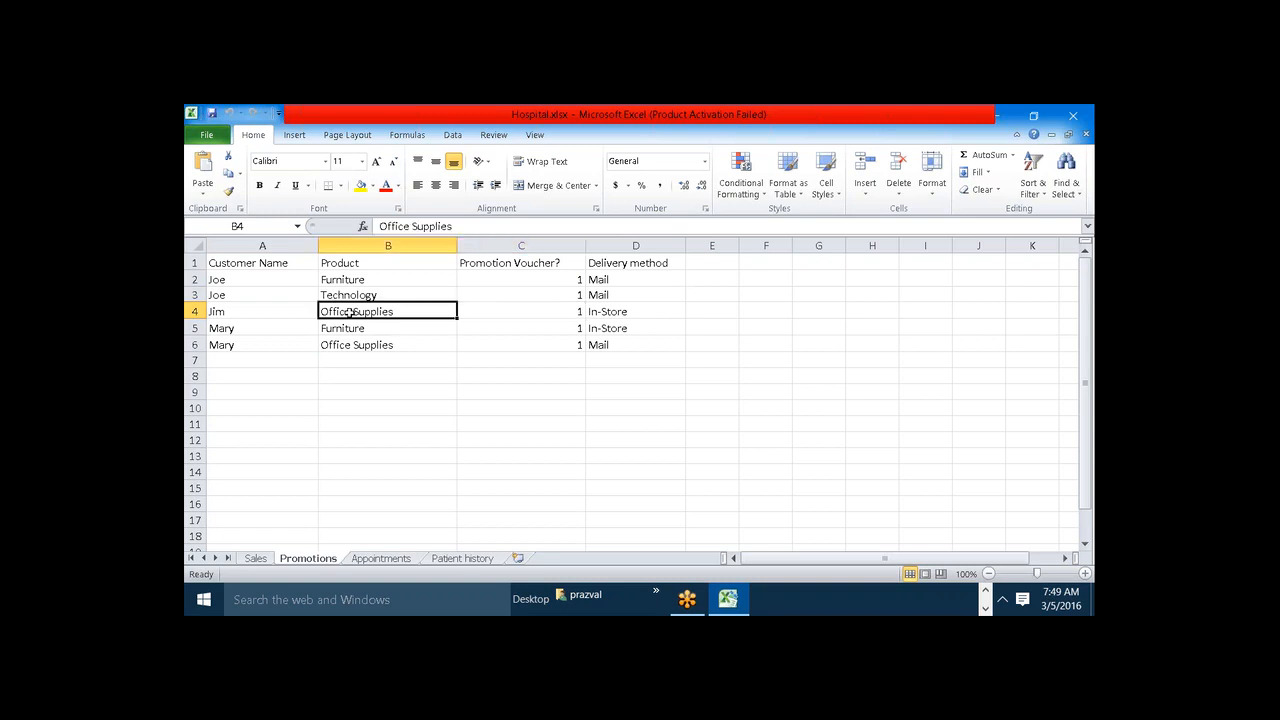
click(471, 314)
click(450, 371)
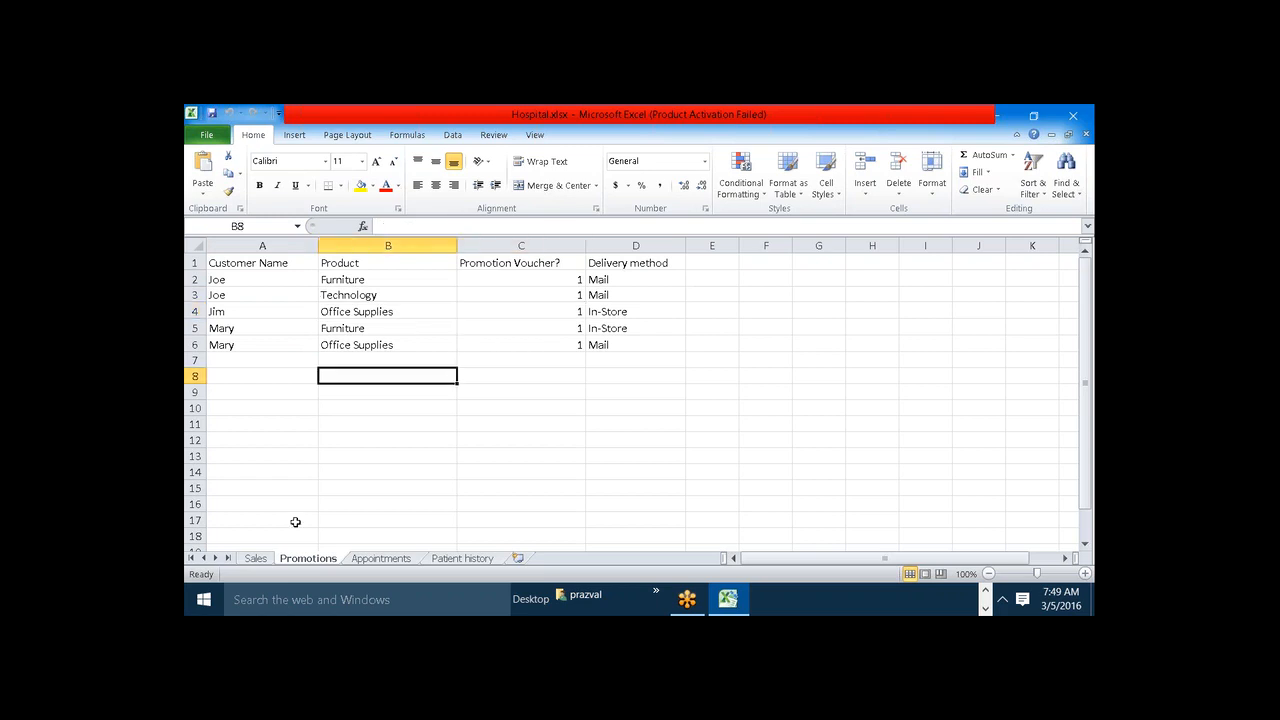
Return to the Sales sheet and select the first customer's products in B2:B3.
click(255, 558)
click(416, 465)
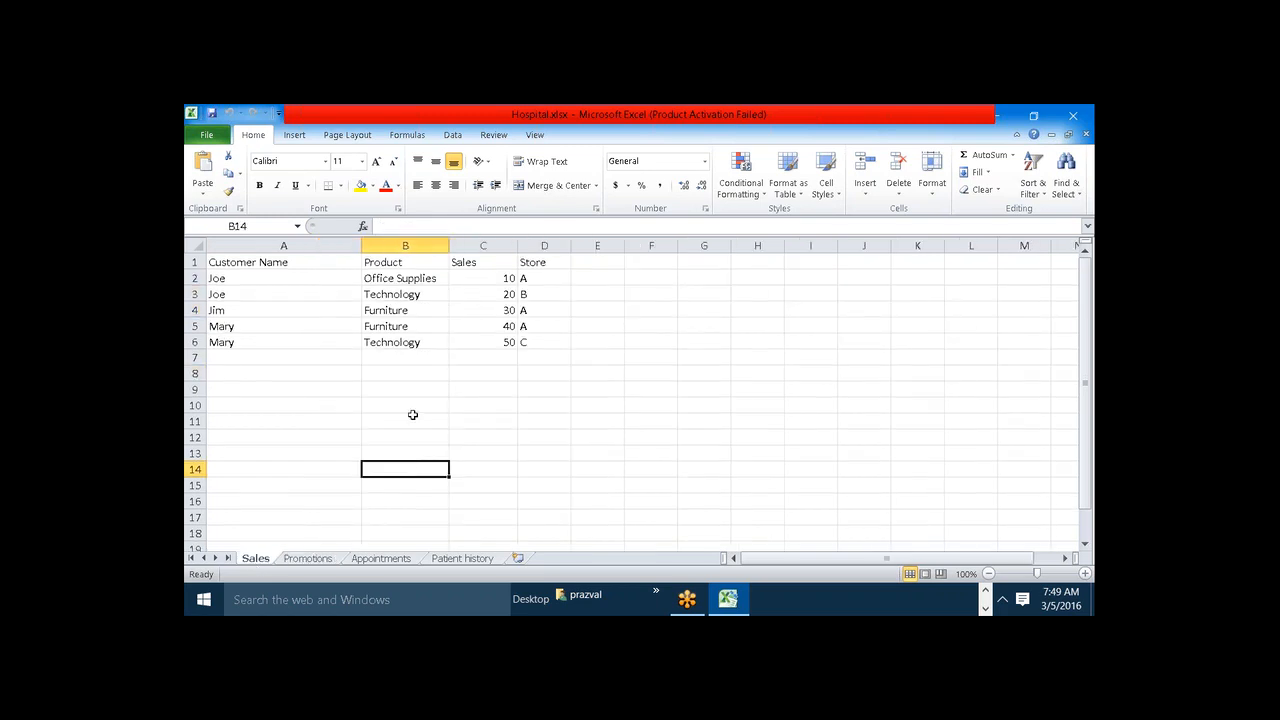
click(389, 278)
drag(389, 278, 388, 292)
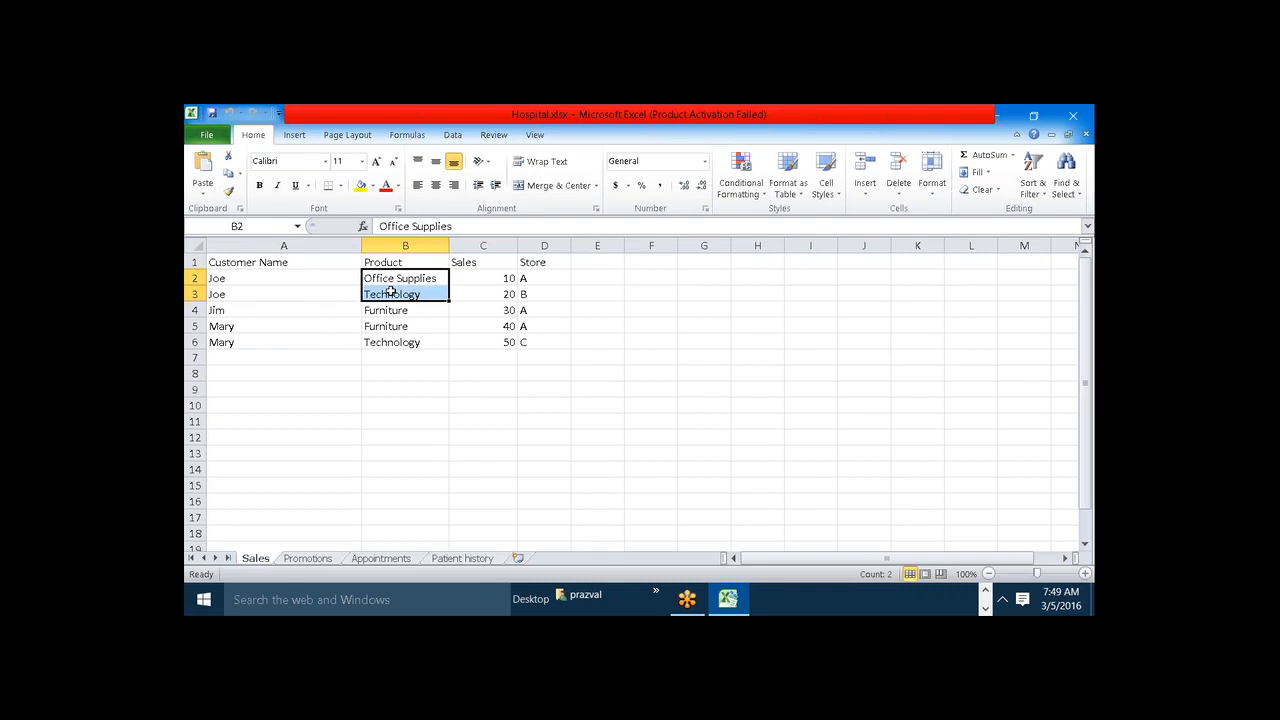
Switch to the Promotions sheet and examine the Product entries in rows 2 to 4.
click(301, 560)
click(362, 451)
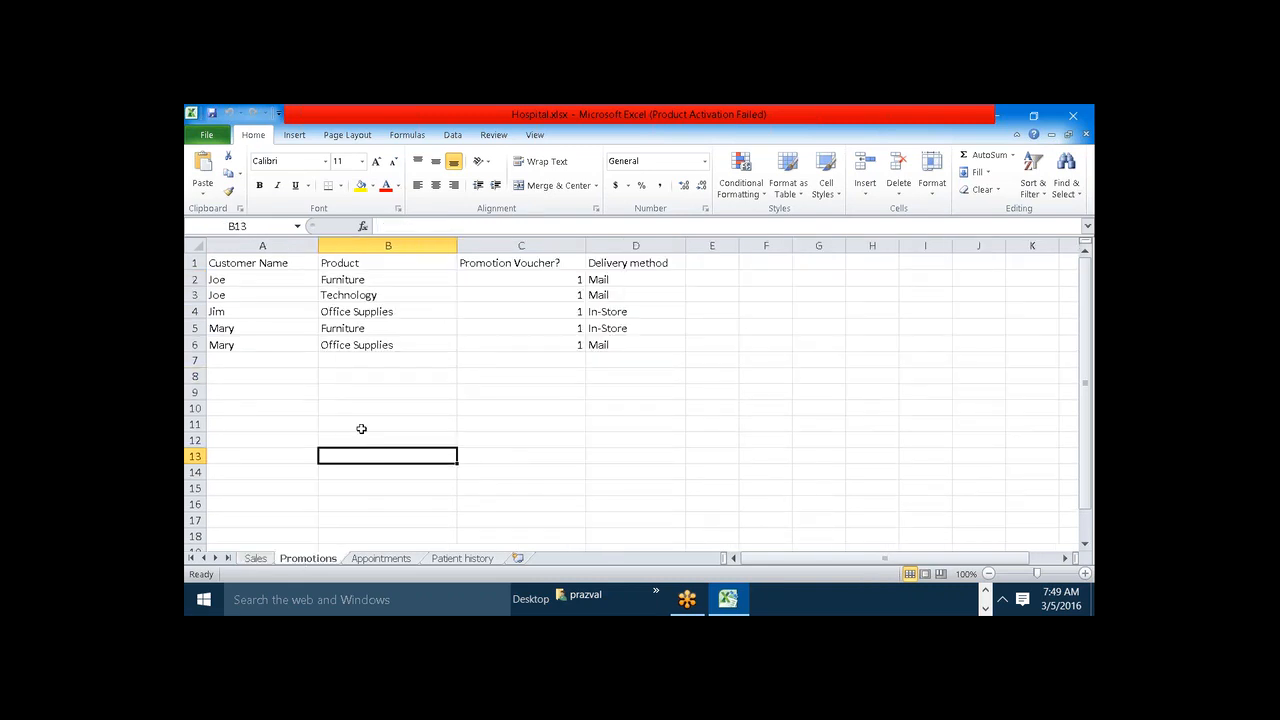
drag(342, 280, 345, 292)
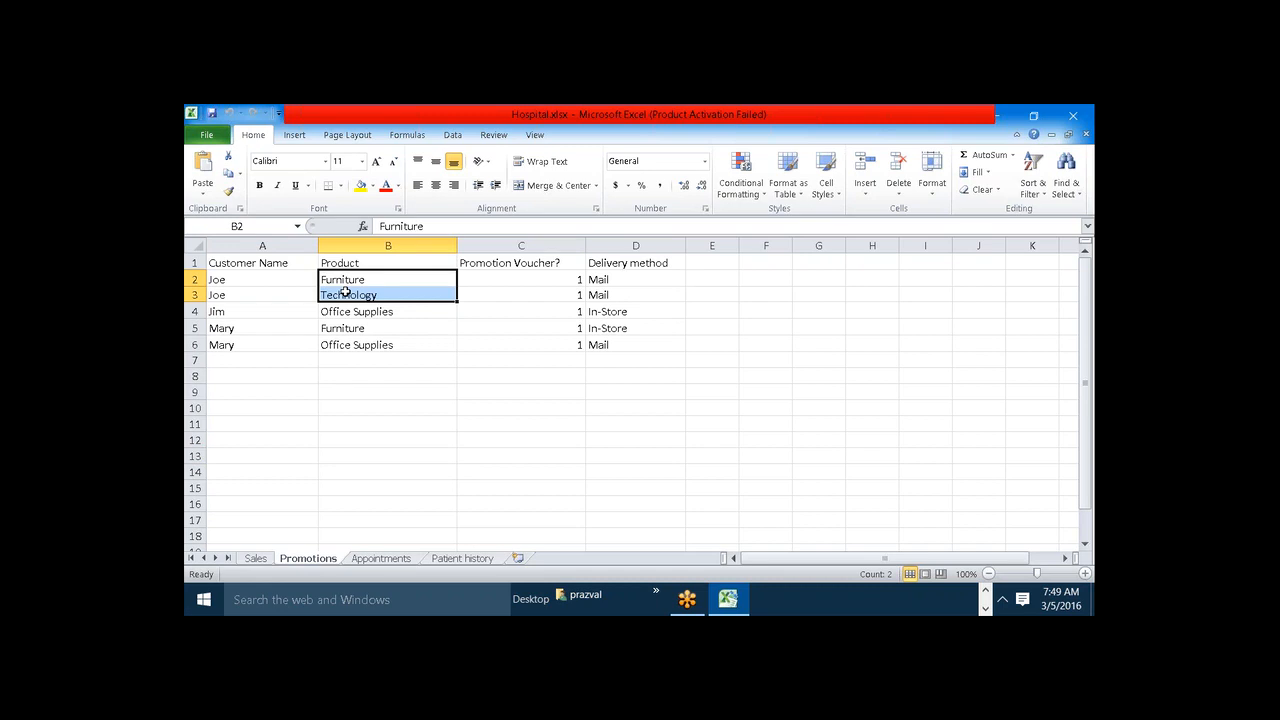
click(397, 374)
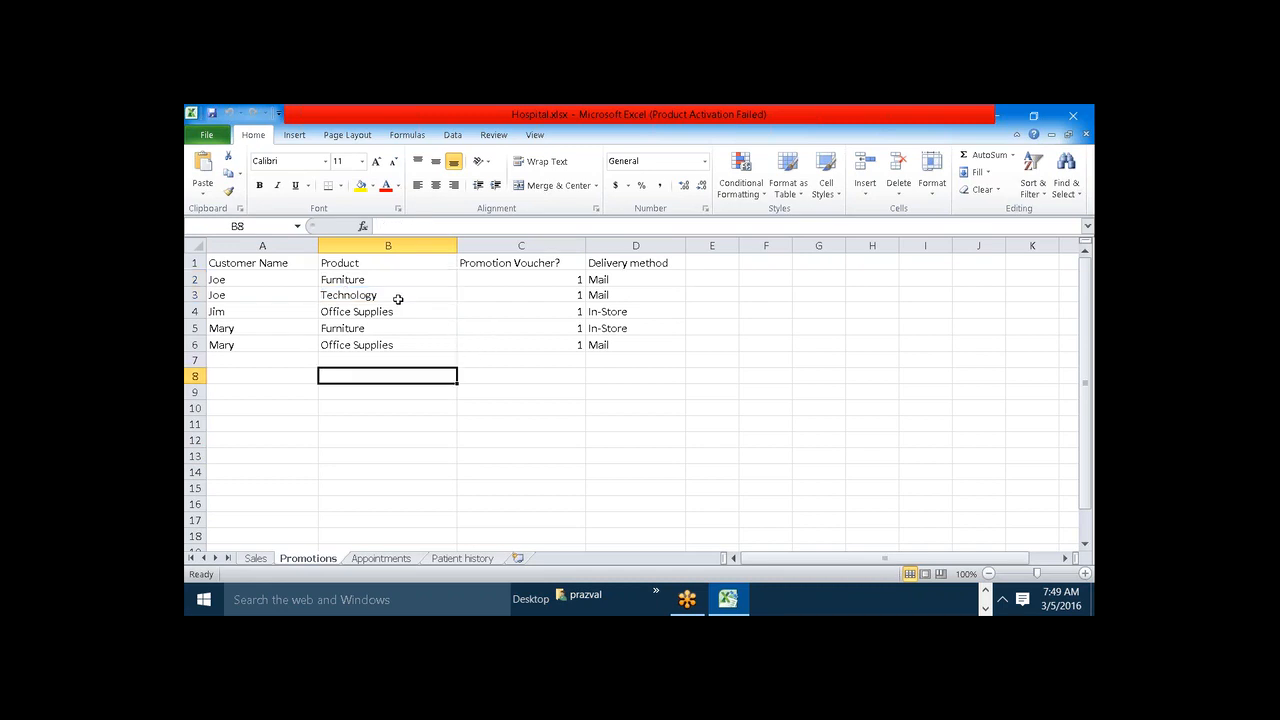
click(358, 280)
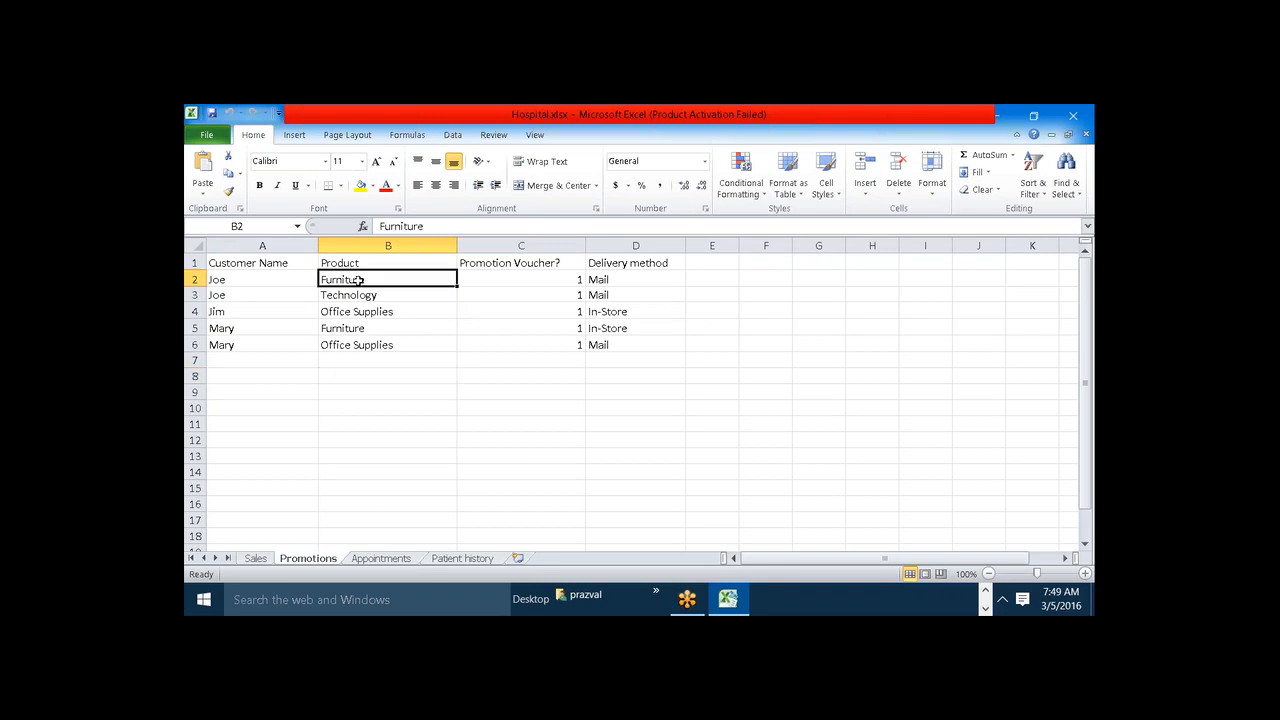
click(400, 360)
click(397, 313)
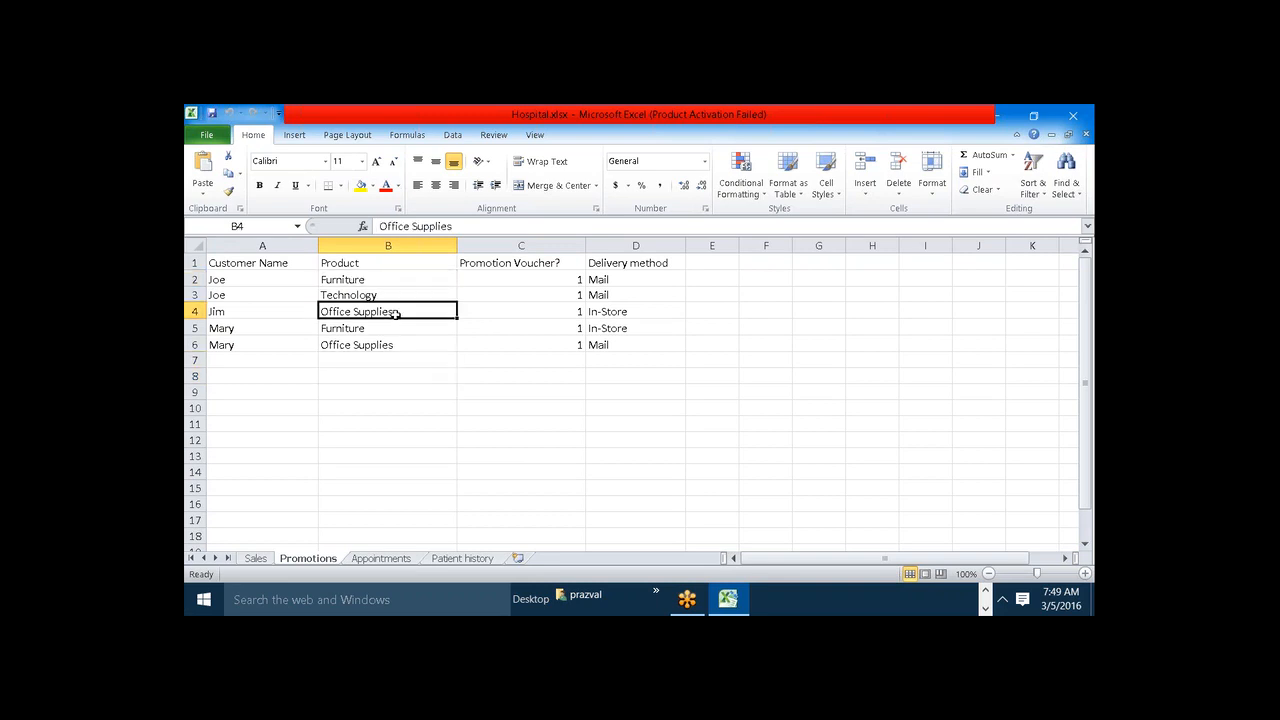
drag(397, 313, 389, 282)
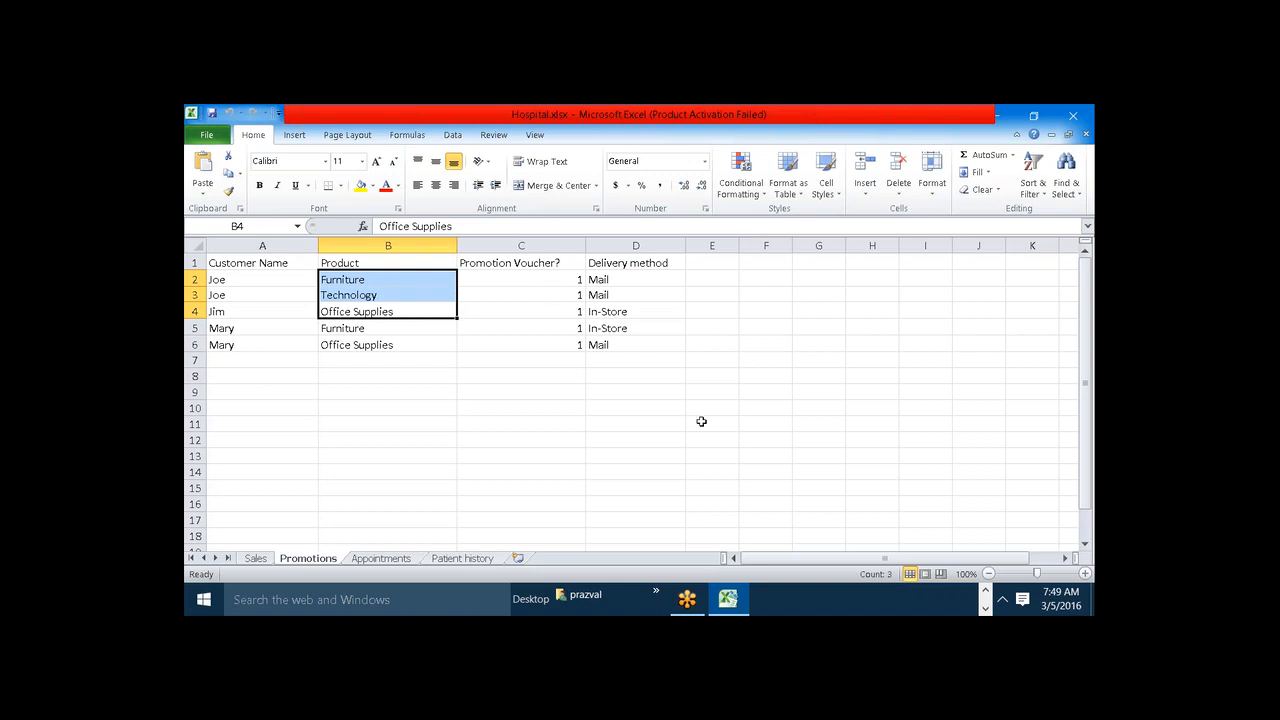
Switch to Tableau and inspect the second customer's Promotion Voucher? bar on the Sales primary worksheet.
click(985, 606)
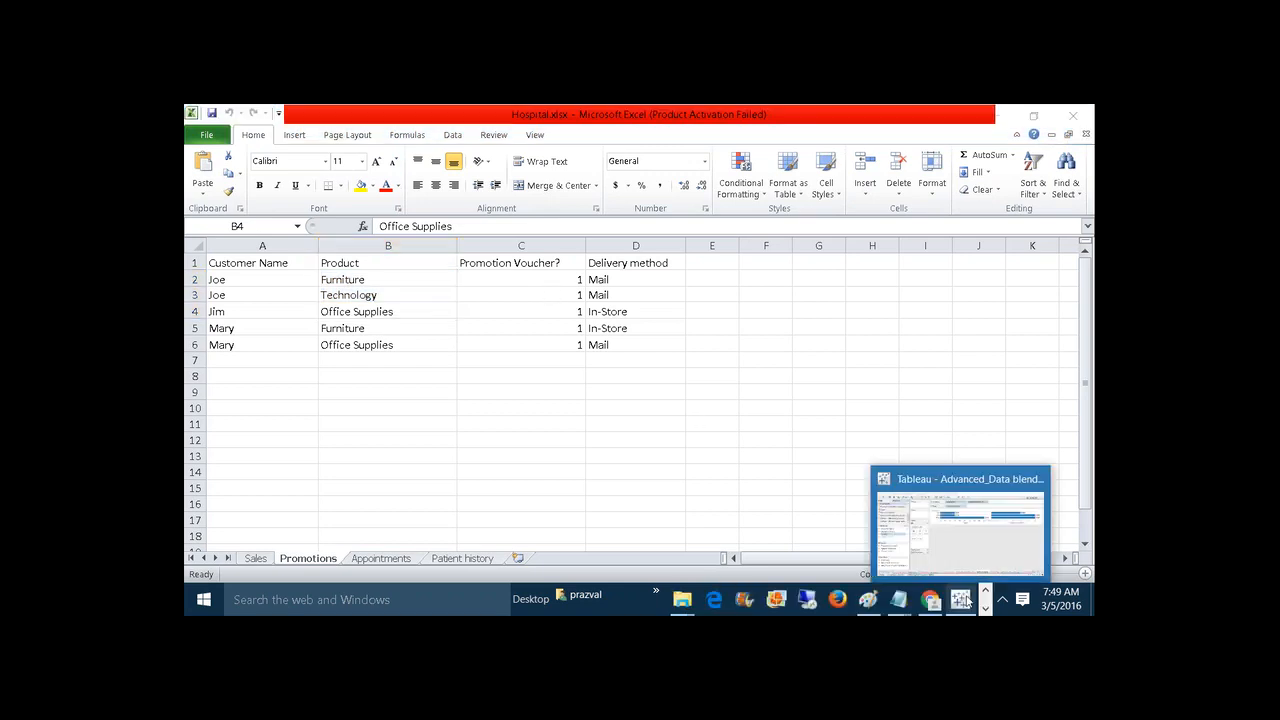
click(965, 599)
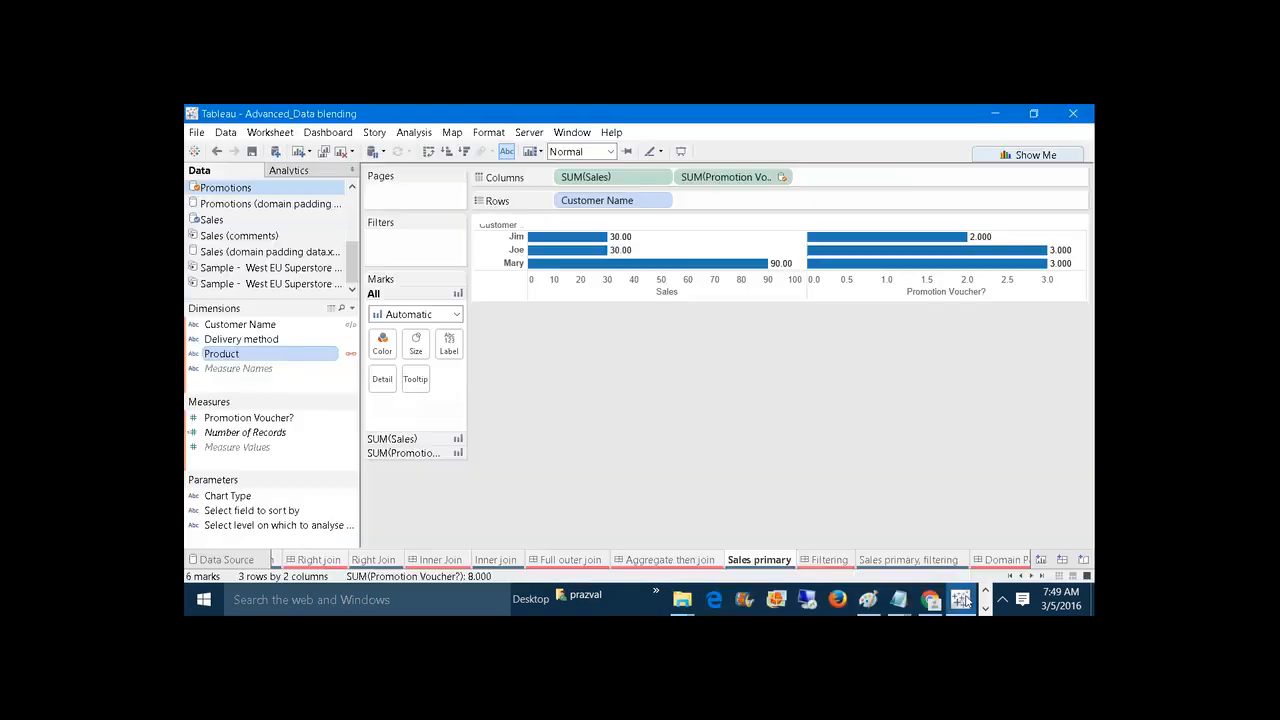
click(889, 250)
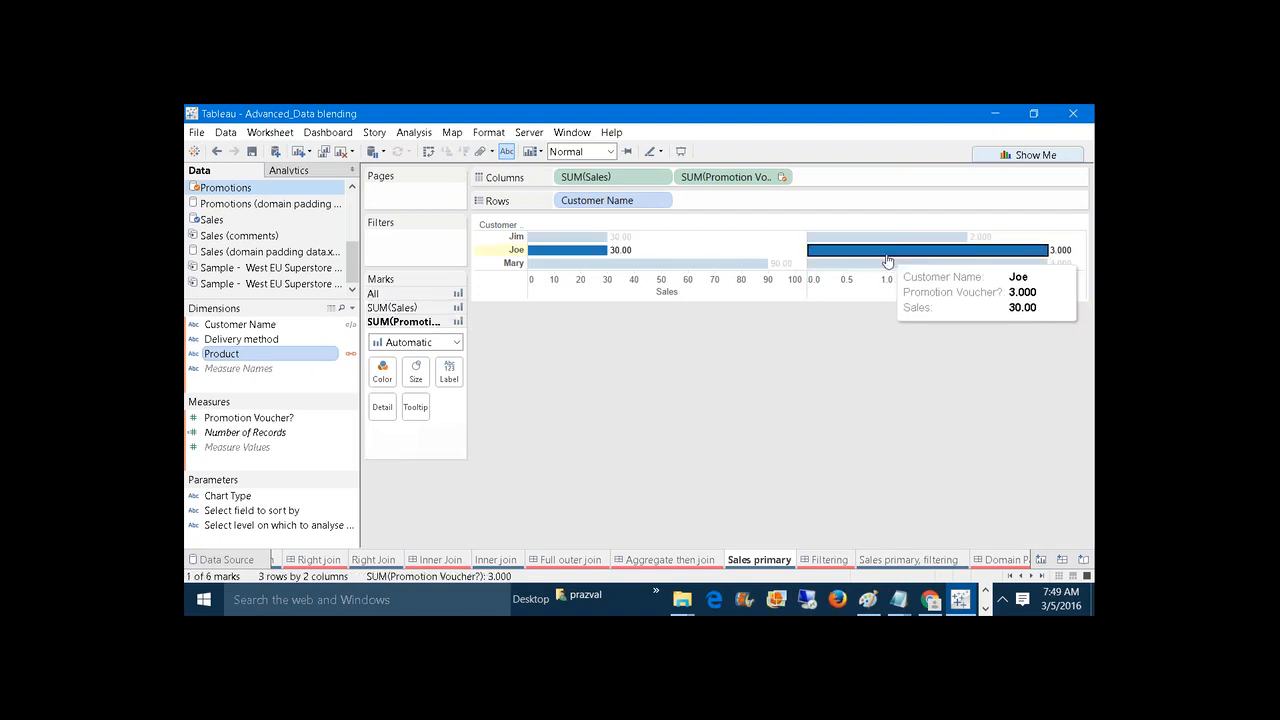
click(990, 525)
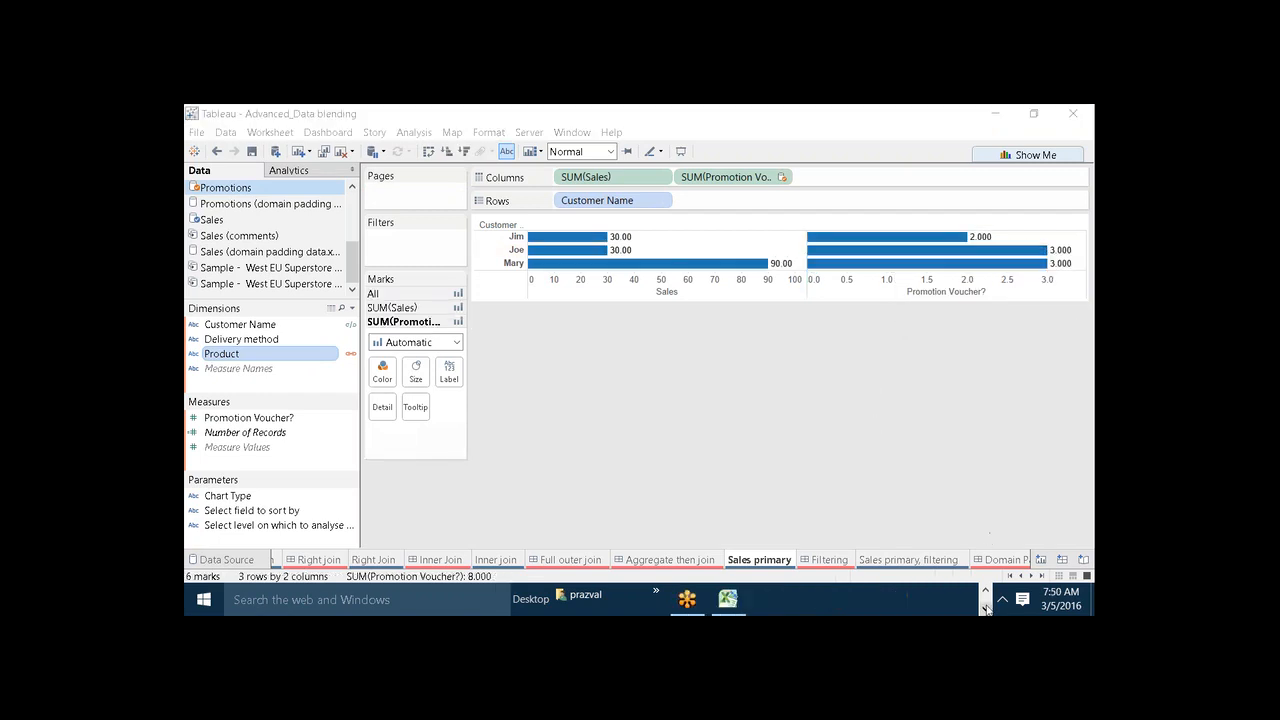
Switch to Excel, check the row 5 product on the Sales sheet against the Promotions sheet, and return to Tableau.
click(729, 599)
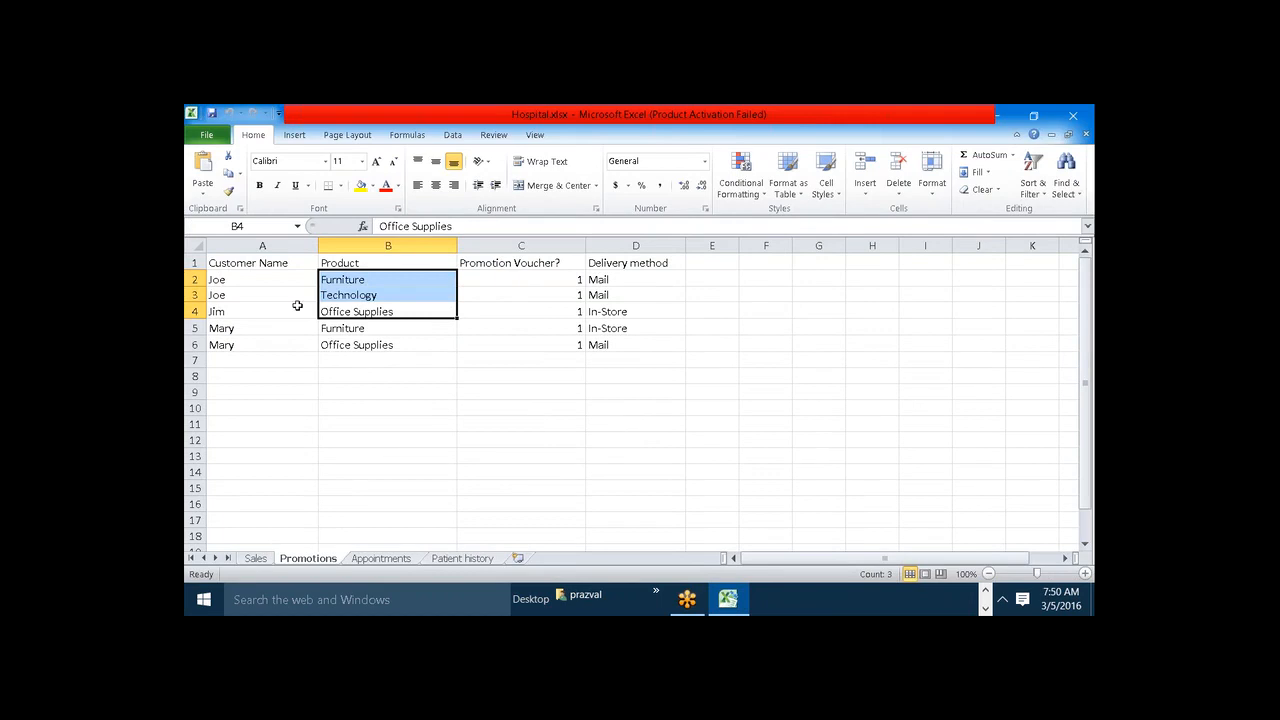
key(ctrl+Page_Up)
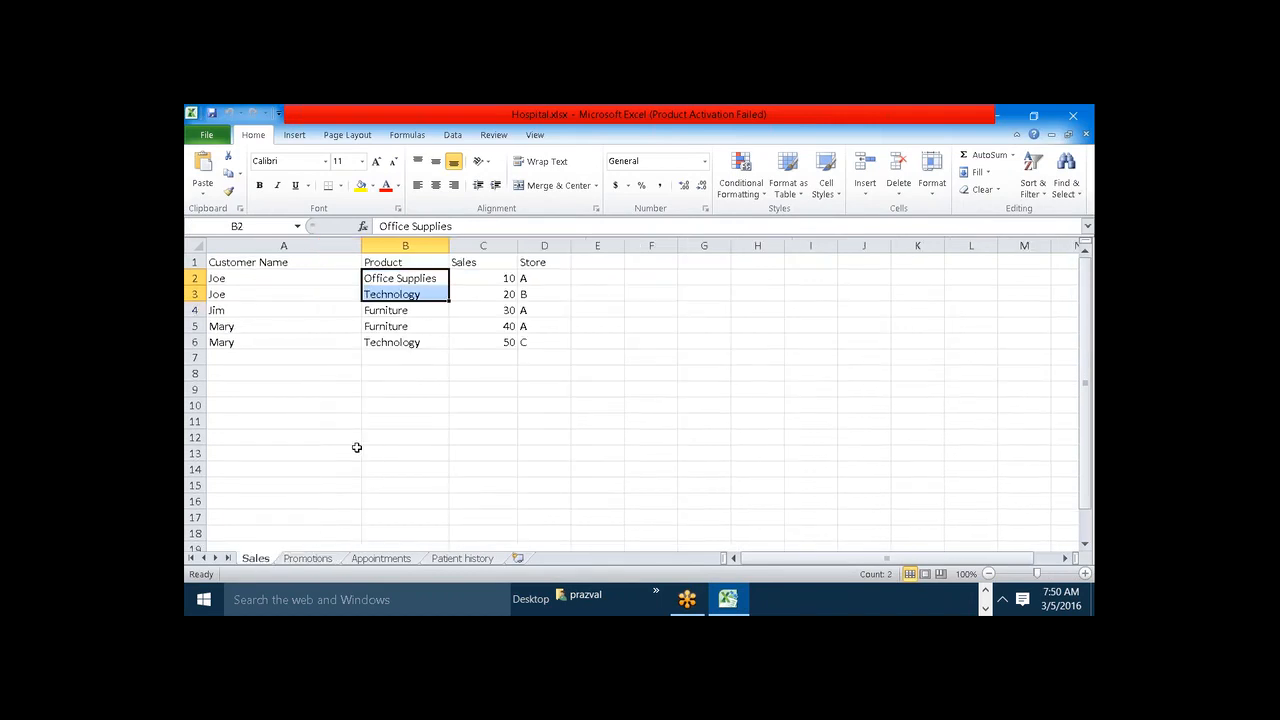
click(397, 368)
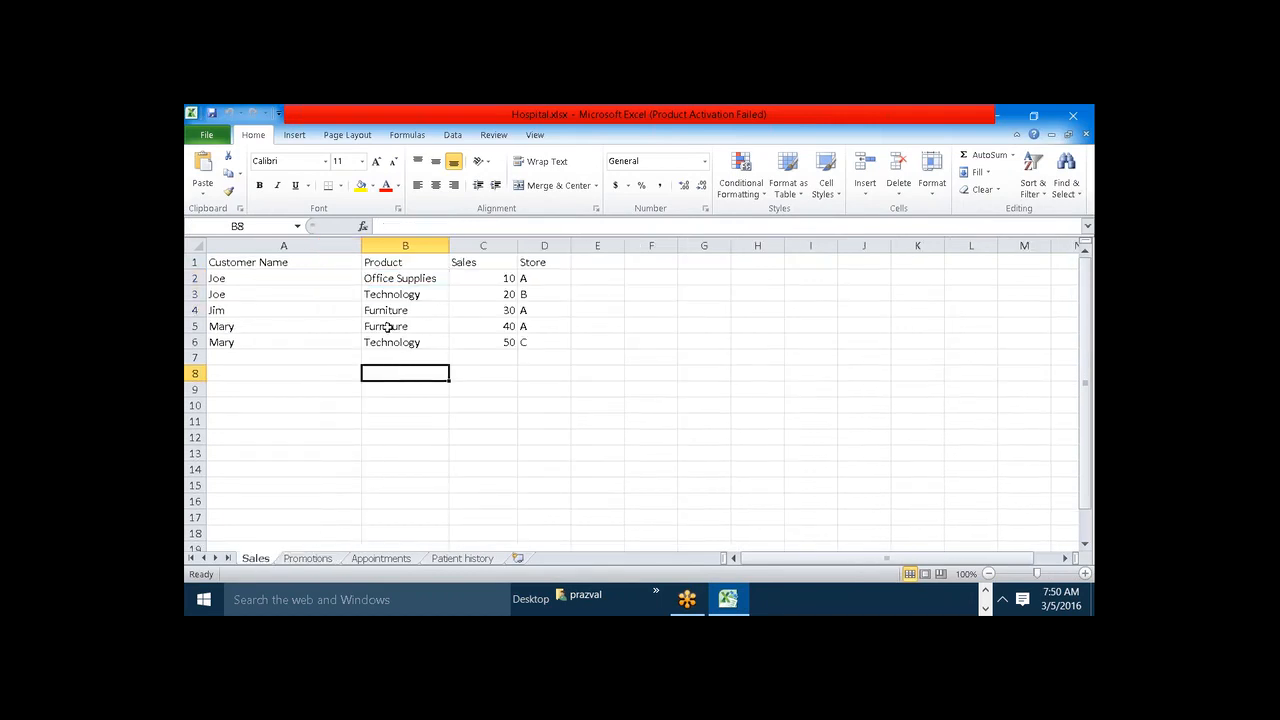
click(387, 328)
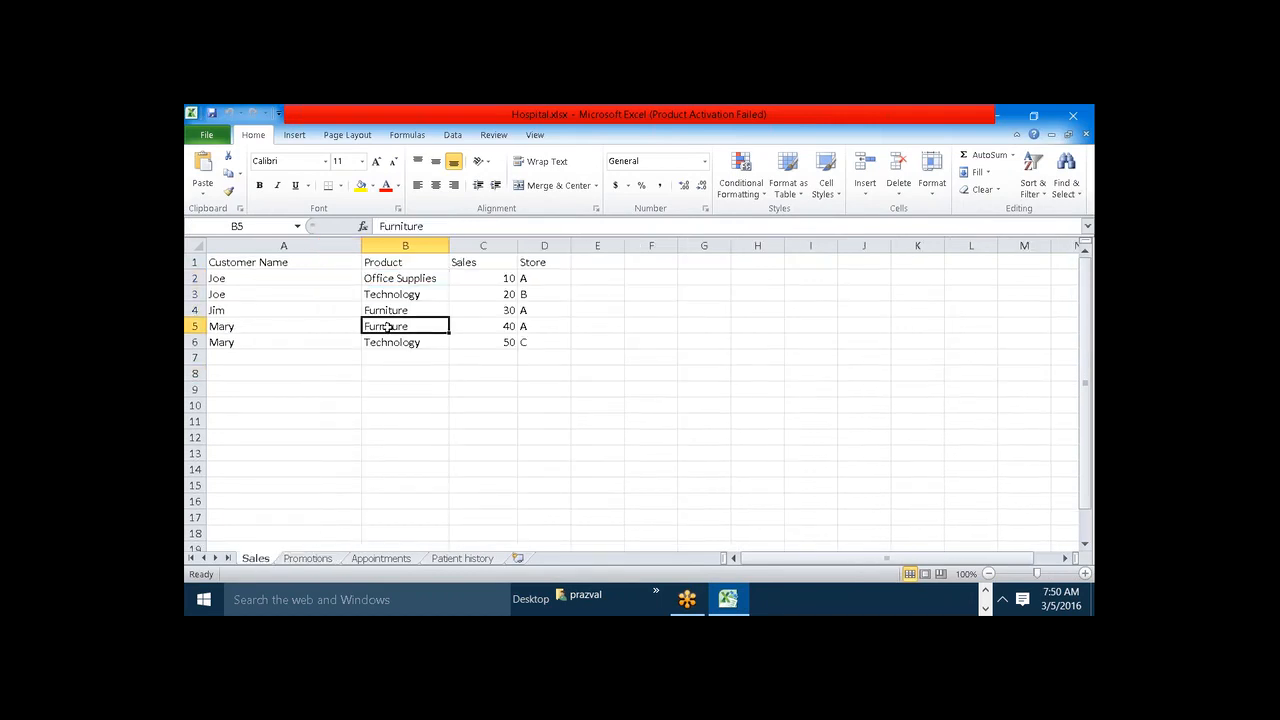
click(320, 560)
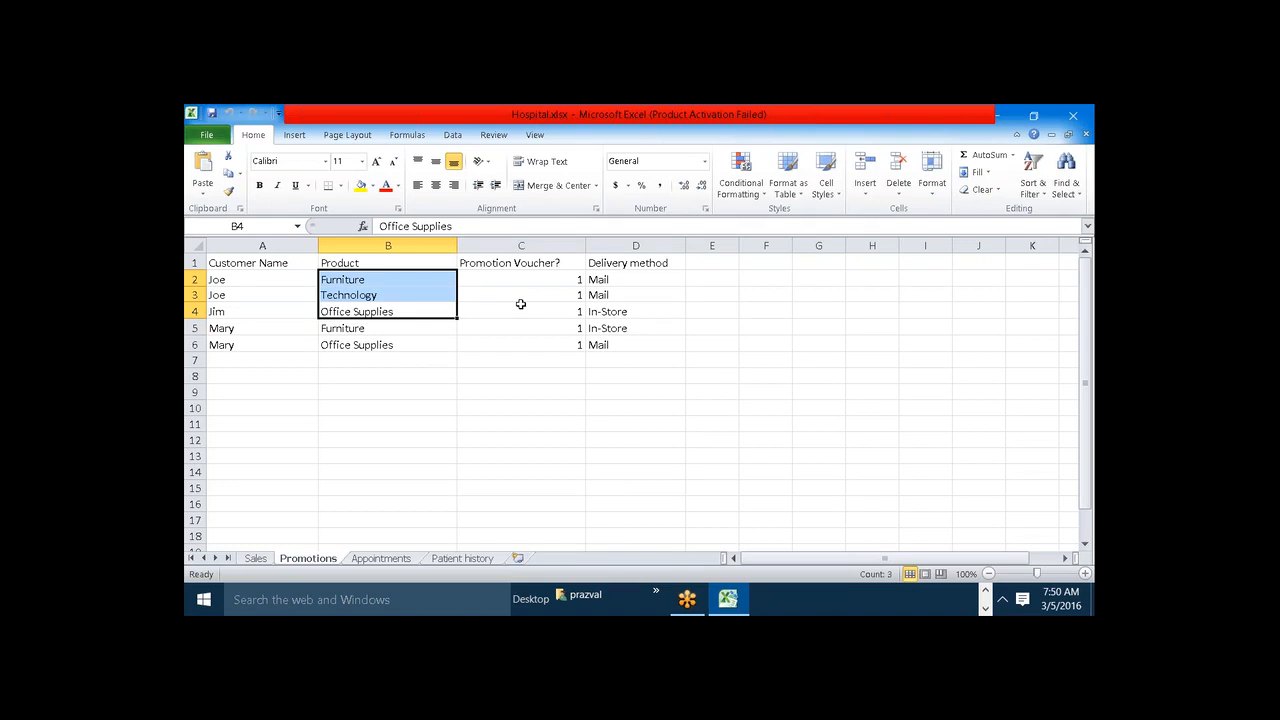
click(985, 594)
click(960, 599)
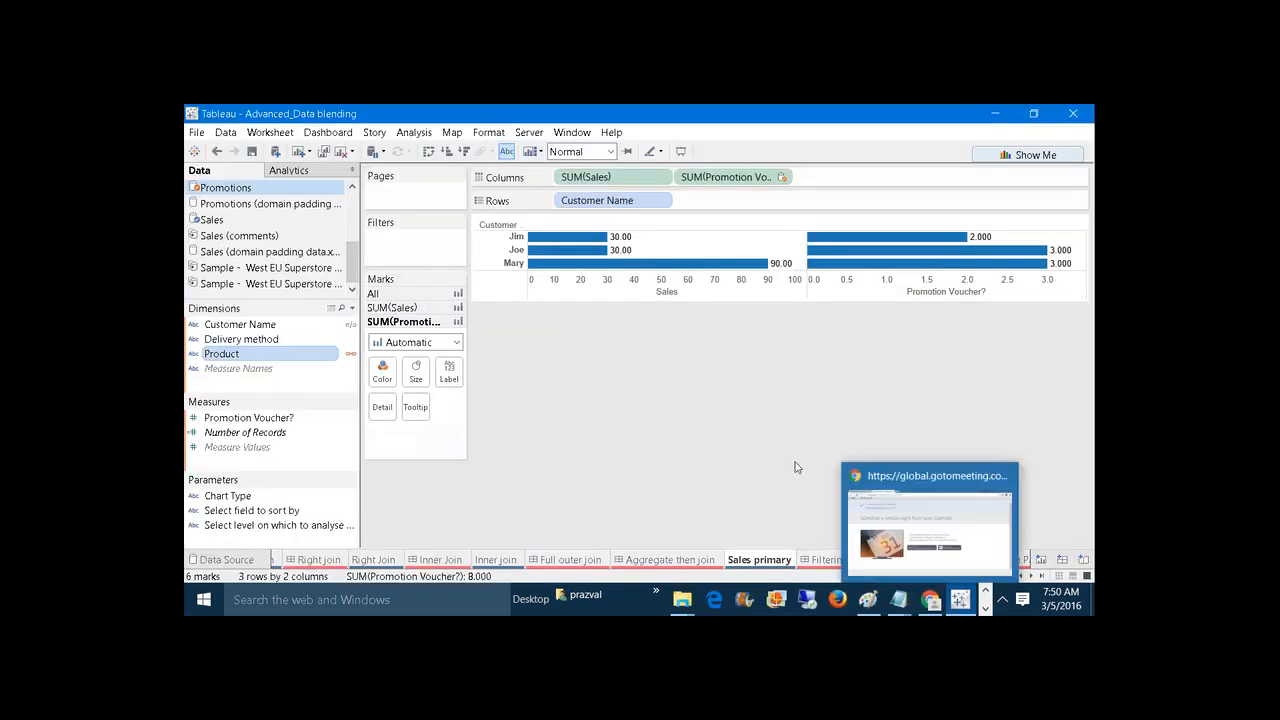
Switch back to Excel, view the Sales products, and select the products in B4:B5 on the Promotions sheet for comparison.
click(985, 608)
mouse_move(728, 598)
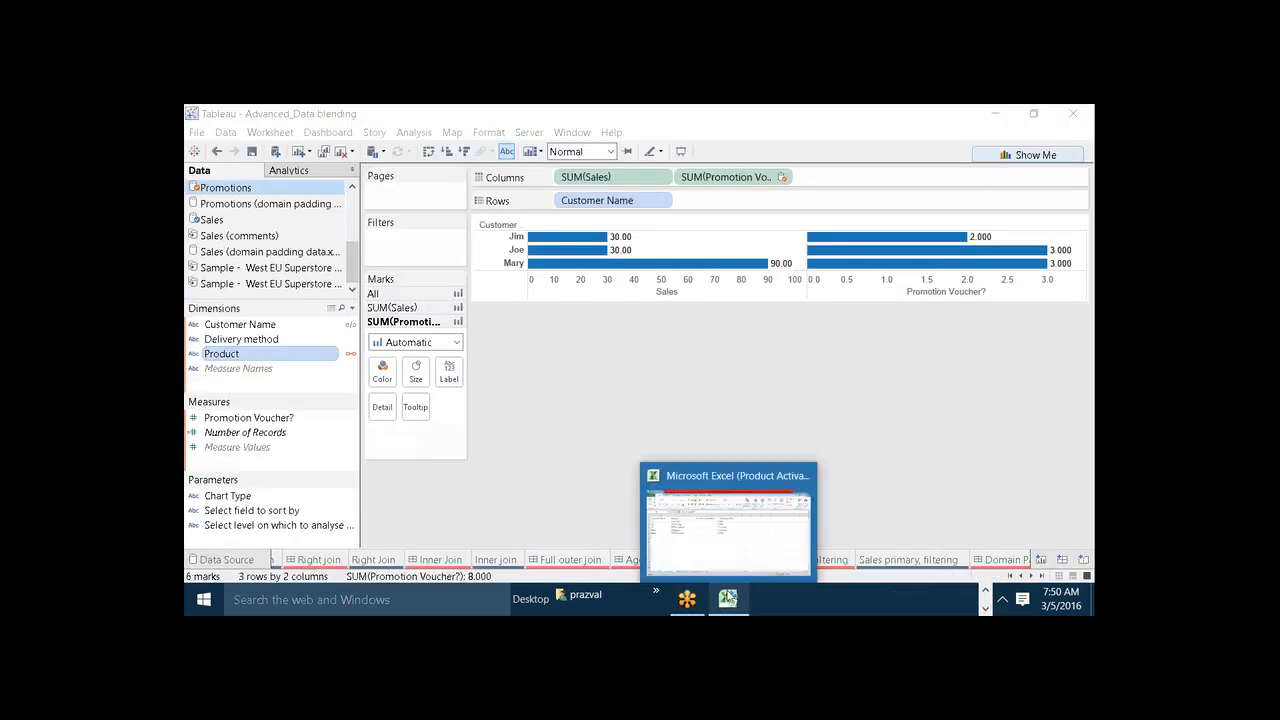
click(742, 548)
click(258, 558)
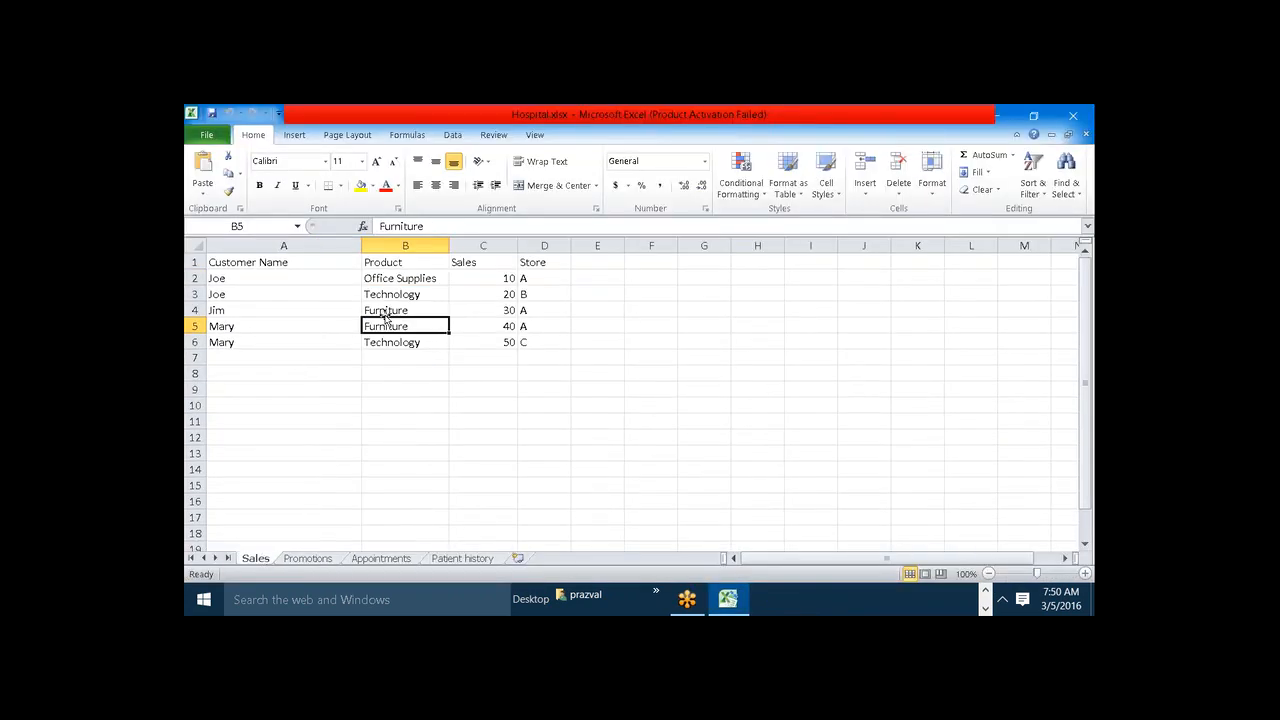
click(306, 559)
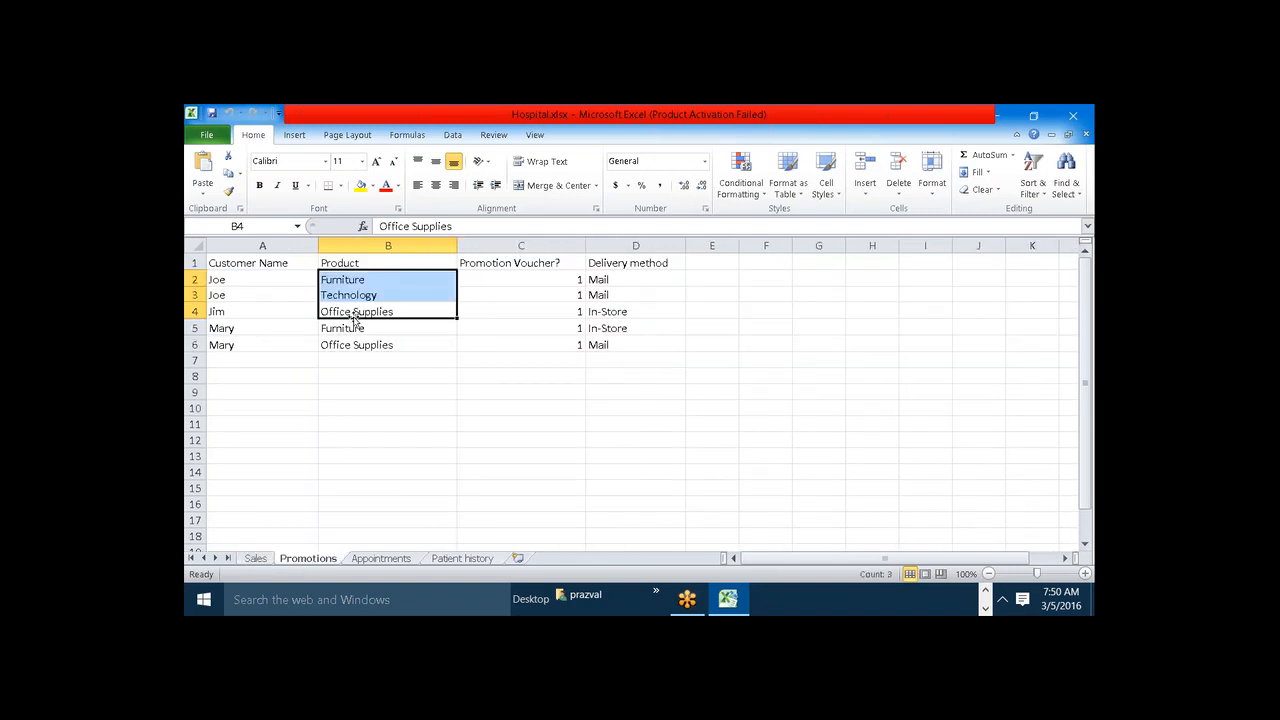
click(372, 375)
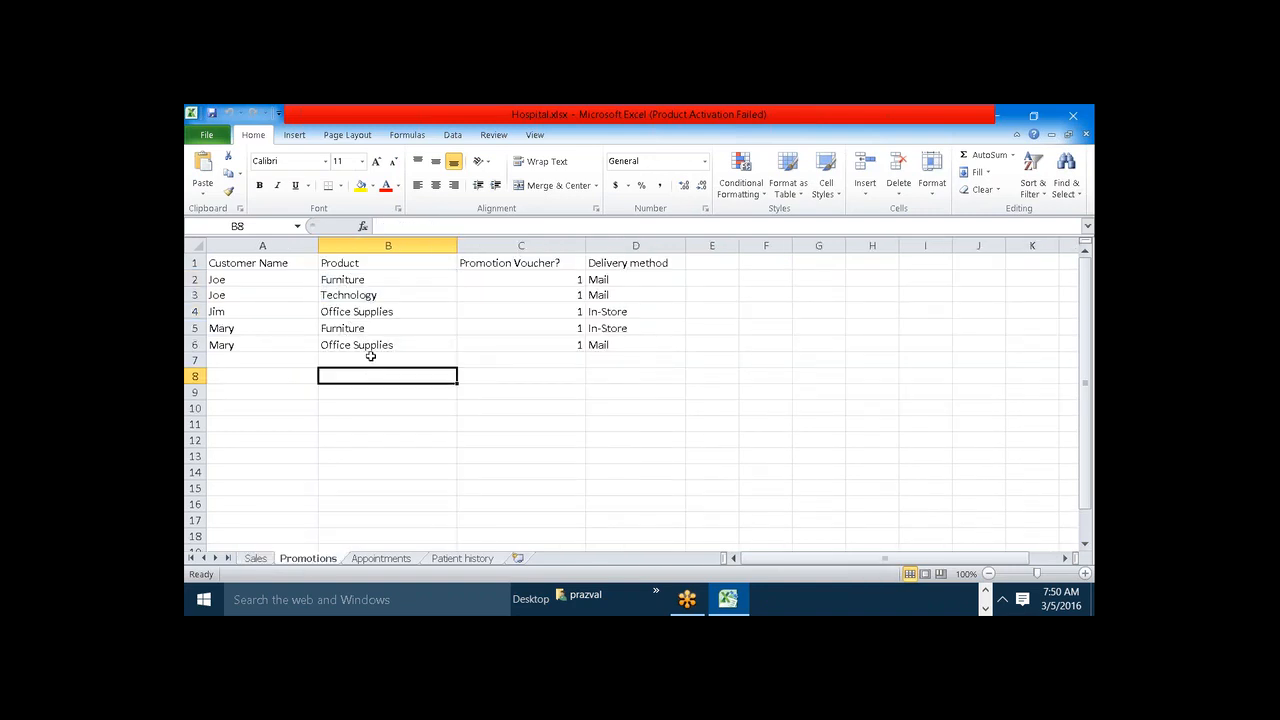
drag(362, 313, 366, 328)
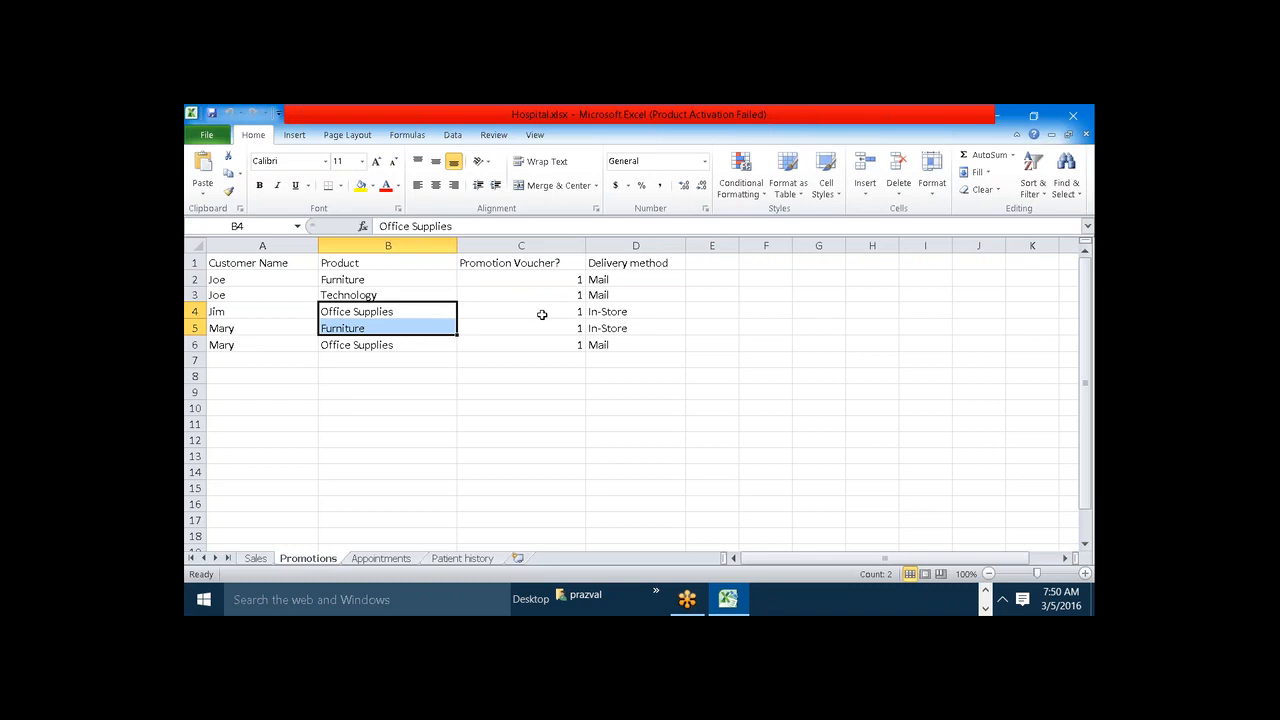
Switch to Tableau, link Customer Name alongside Product in the Promotions source, and inspect the Promotion Voucher? bars.
click(985, 592)
mouse_move(966, 607)
click(935, 540)
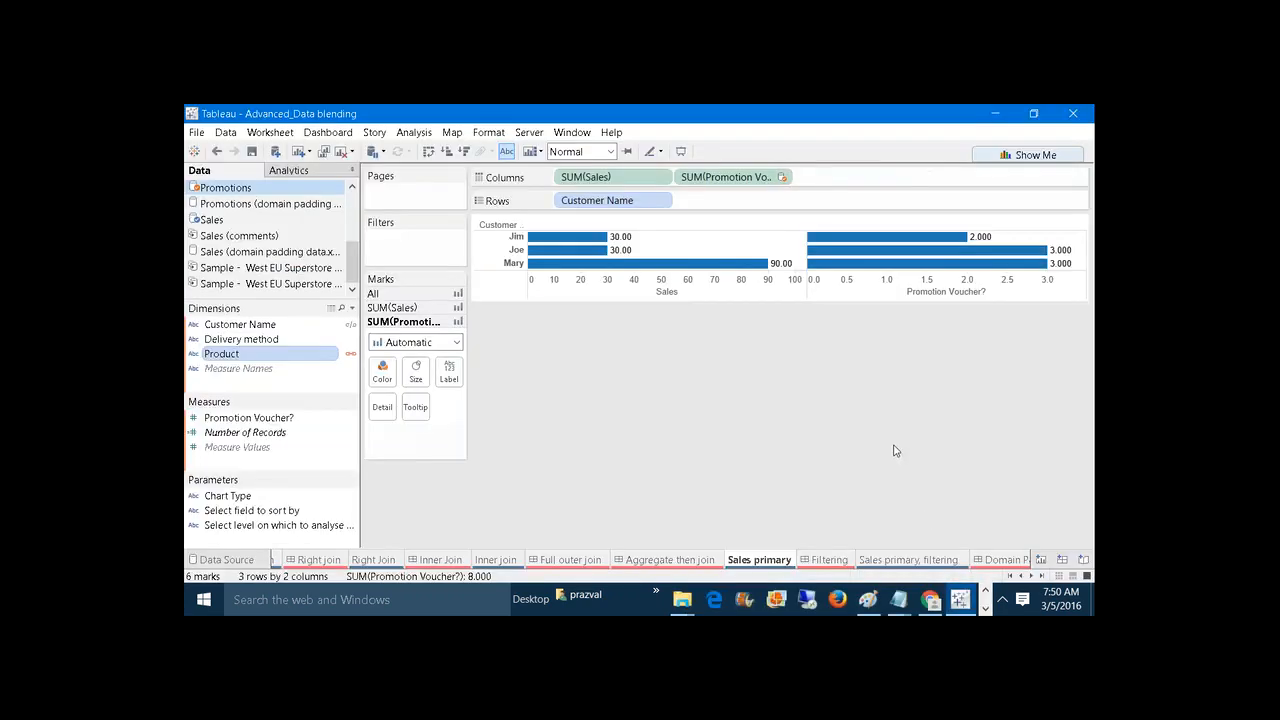
mouse_move(907, 240)
click(352, 327)
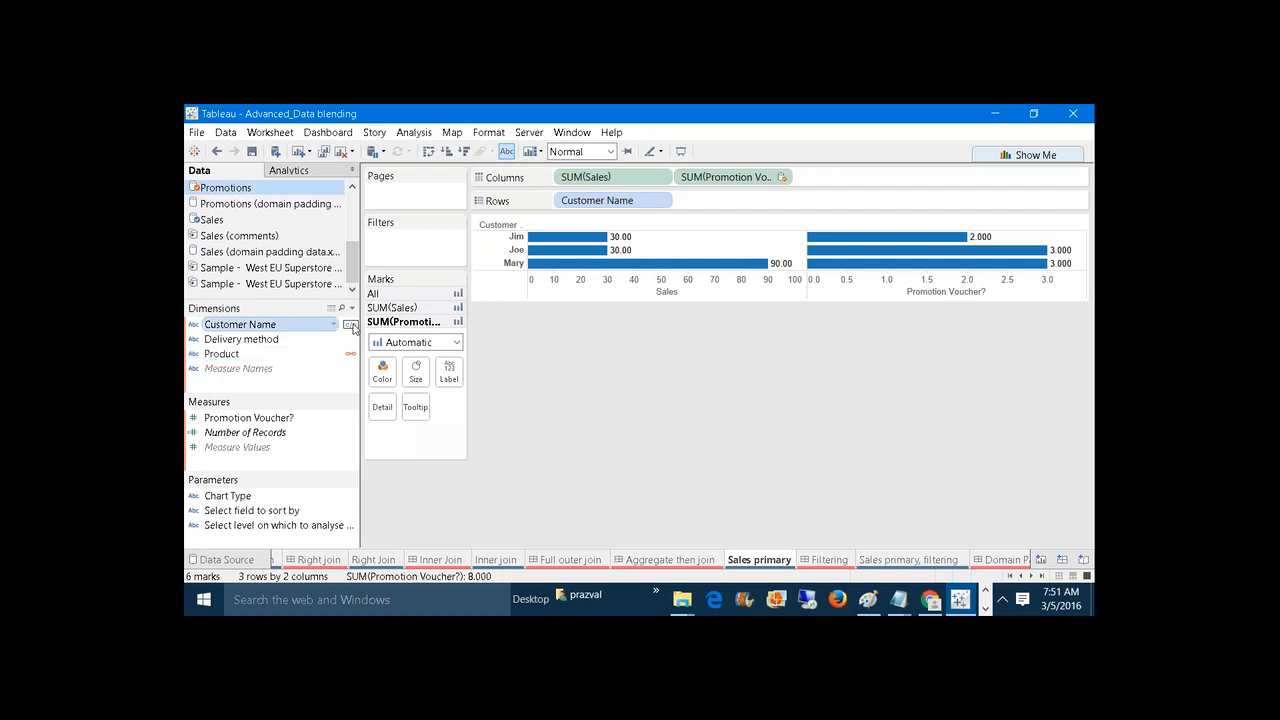
click(351, 325)
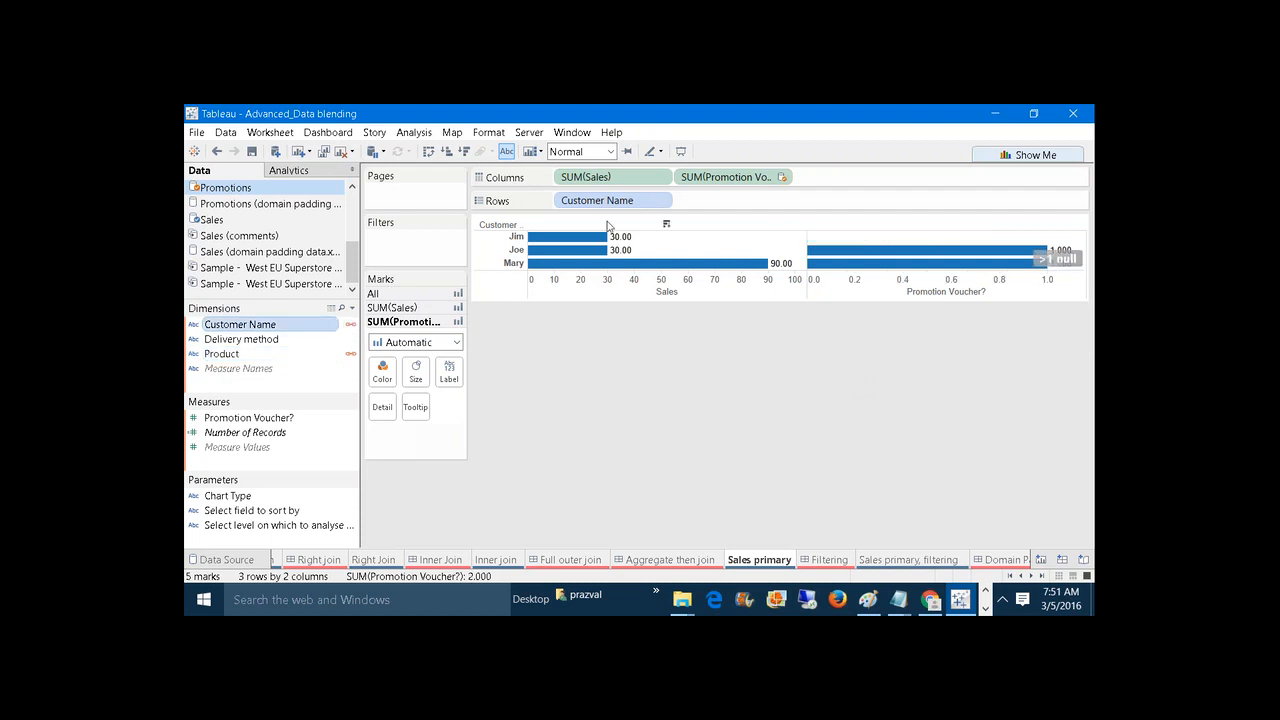
mouse_move(1032, 273)
Switch to Excel and check the customers in rows 2 to 4 of the Sales sheet against the Promotions sheet.
click(985, 608)
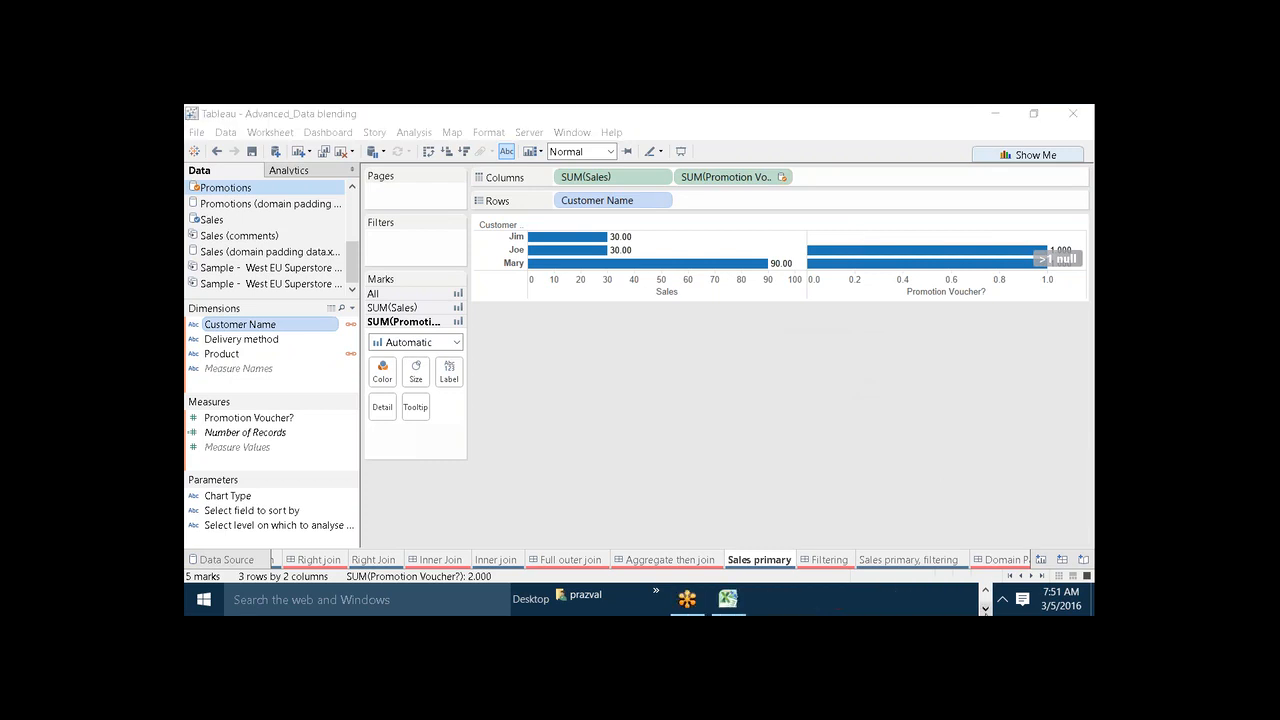
mouse_move(728, 598)
click(730, 548)
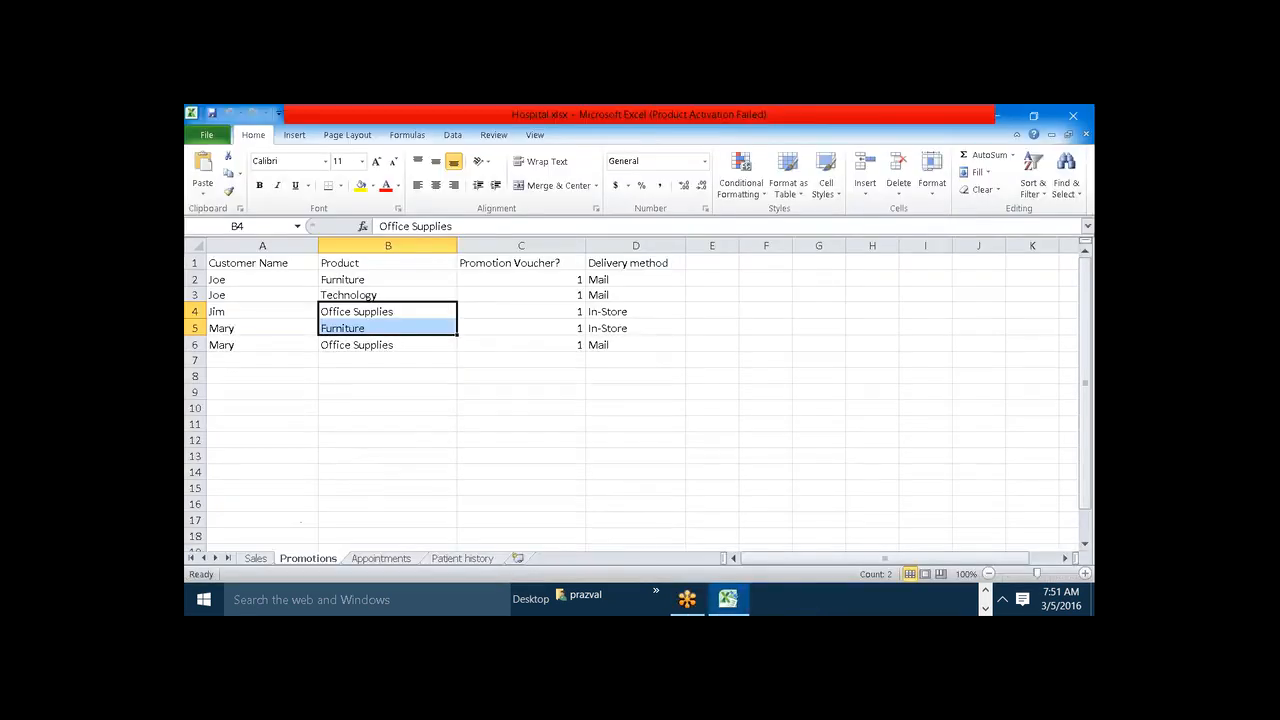
click(262, 556)
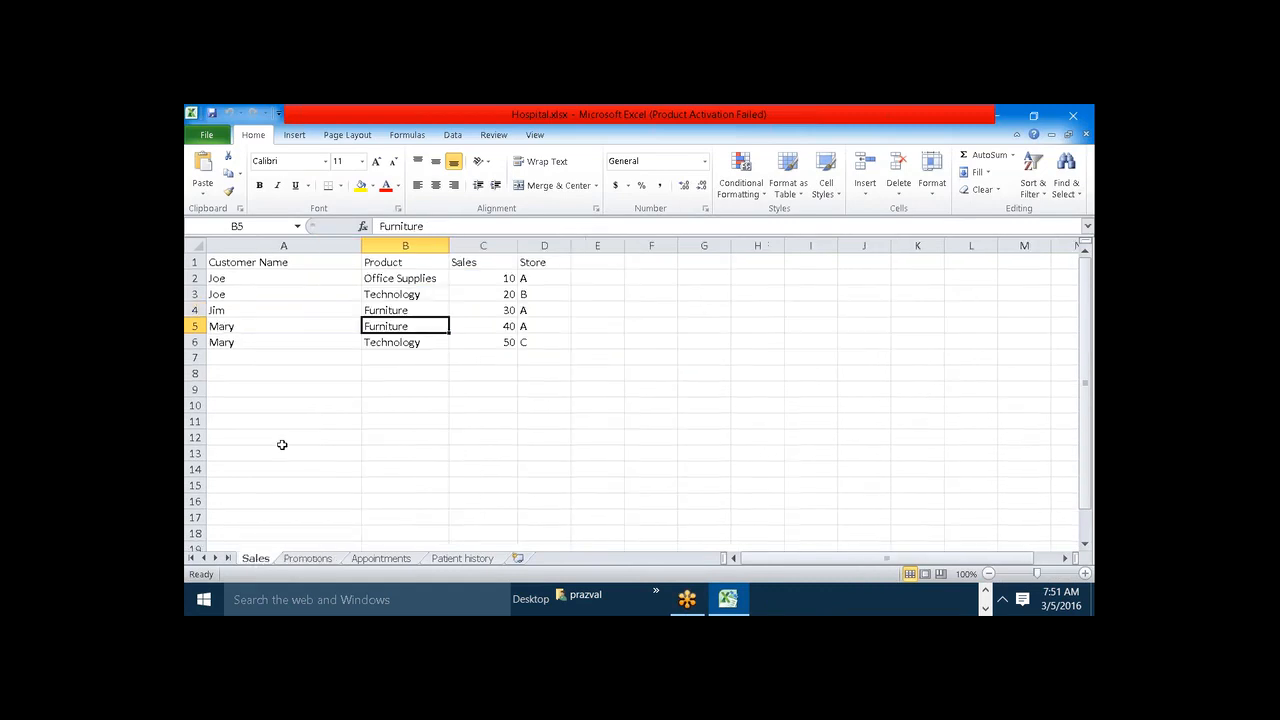
click(238, 310)
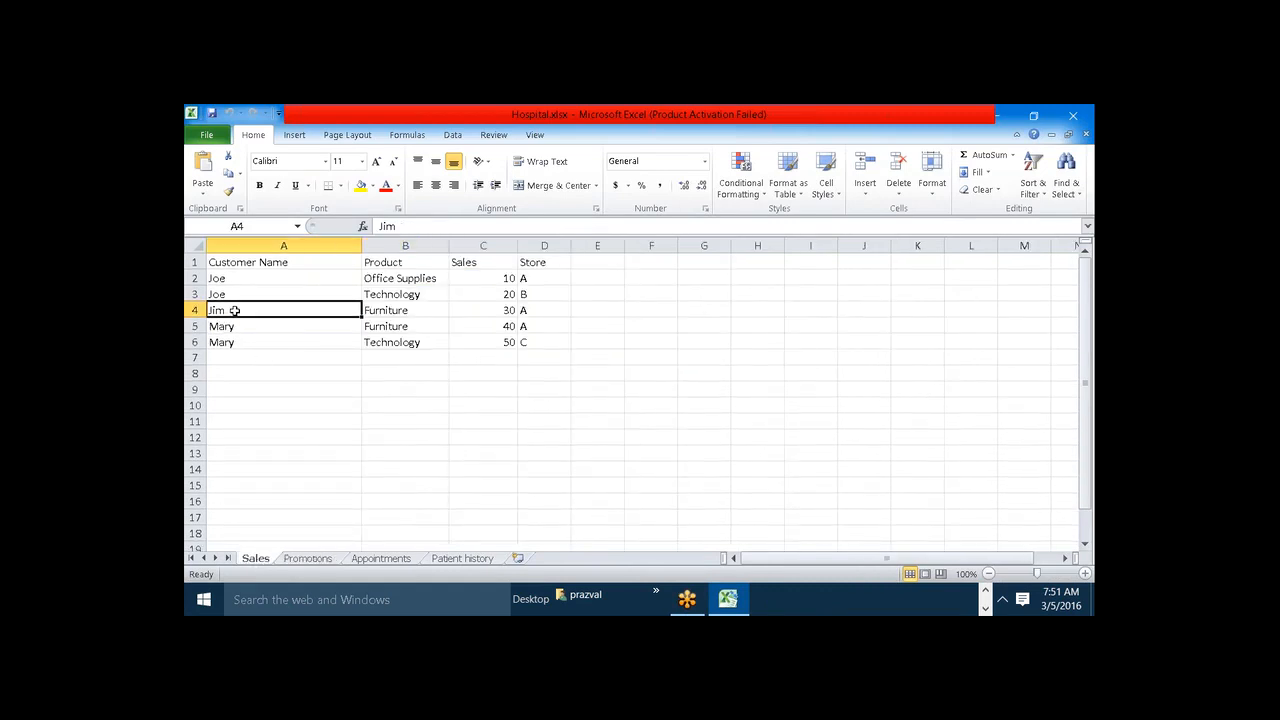
click(494, 307)
drag(287, 277, 287, 290)
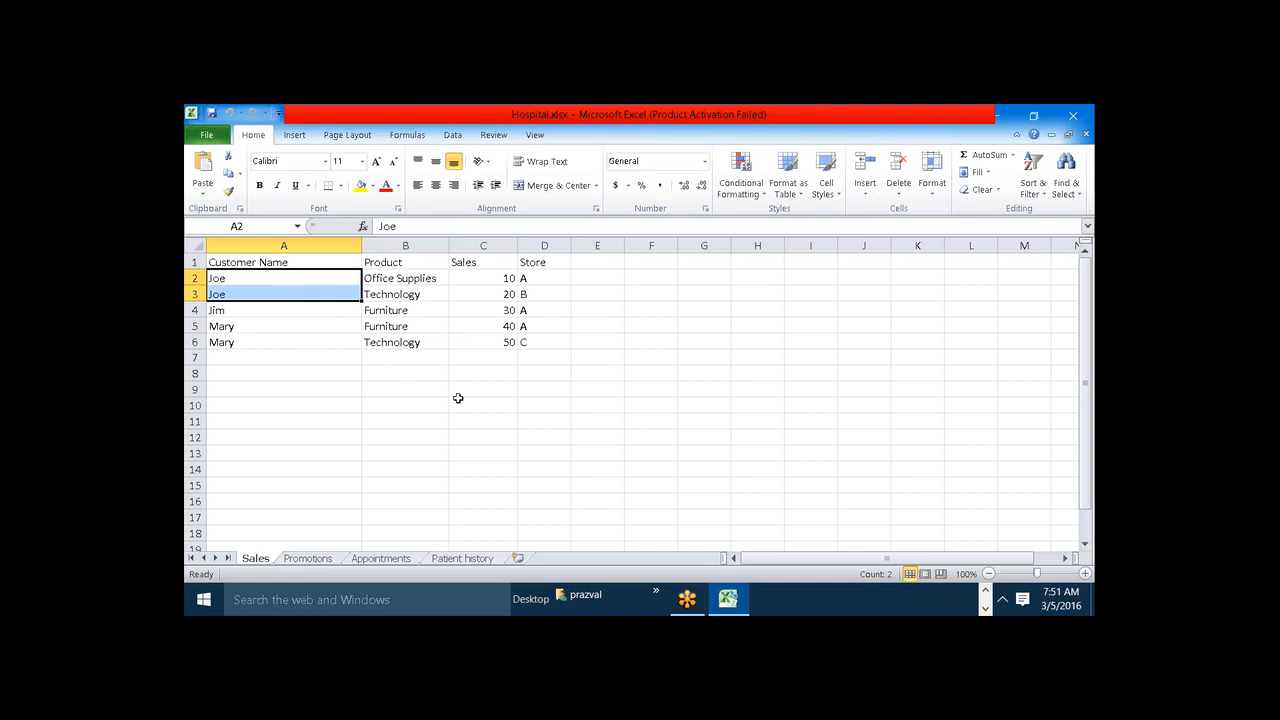
click(326, 559)
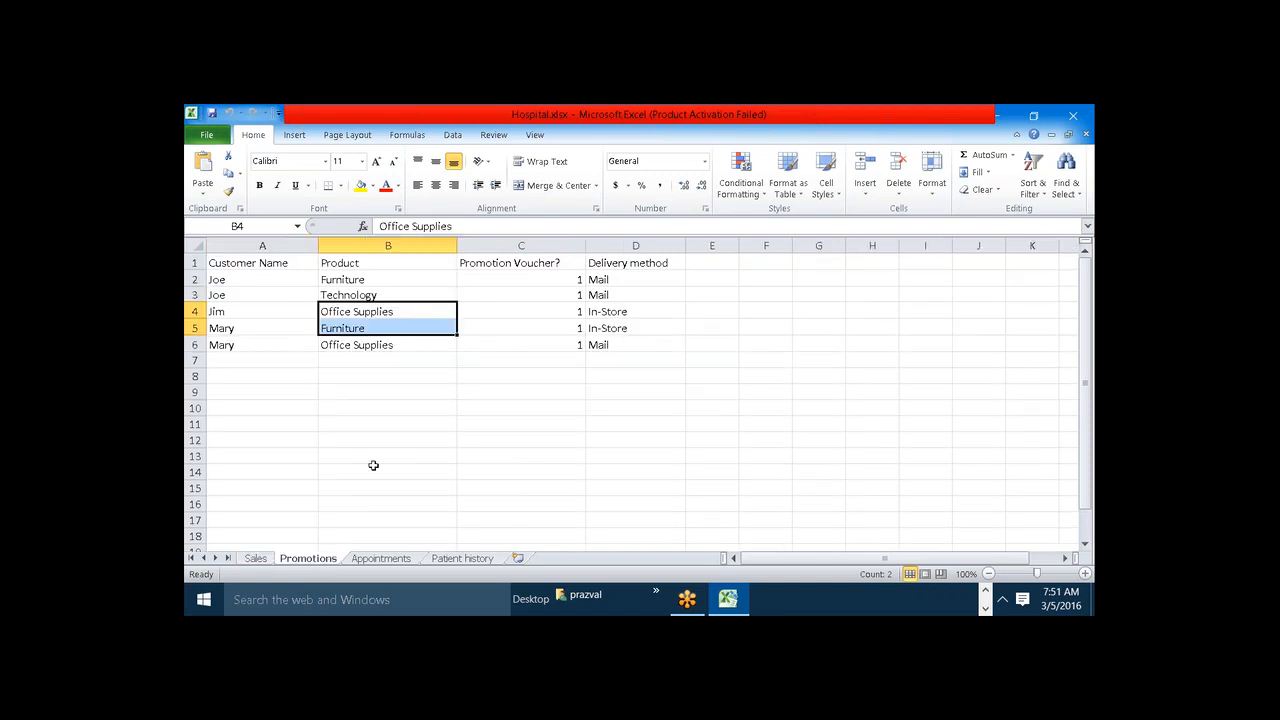
click(373, 465)
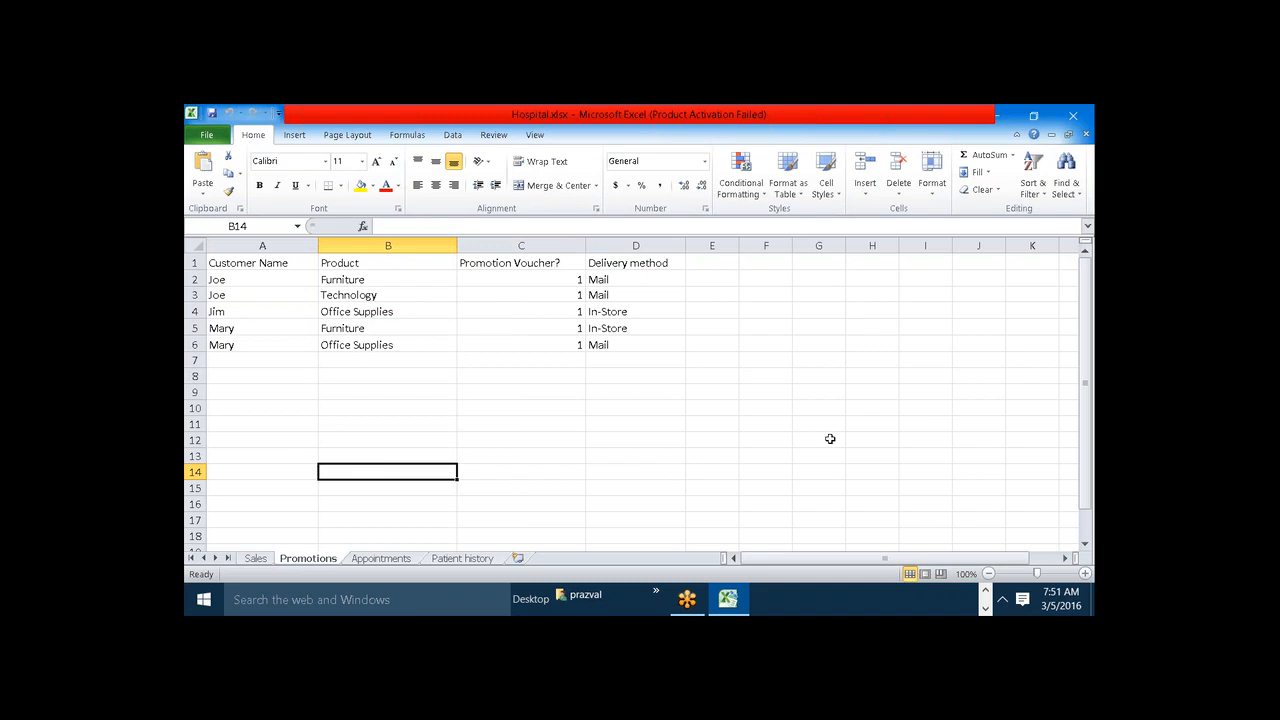
Switch to Tableau, examine the first customer's marks on the Sales primary sheet, and return to the Excel workbook.
click(985, 594)
click(960, 599)
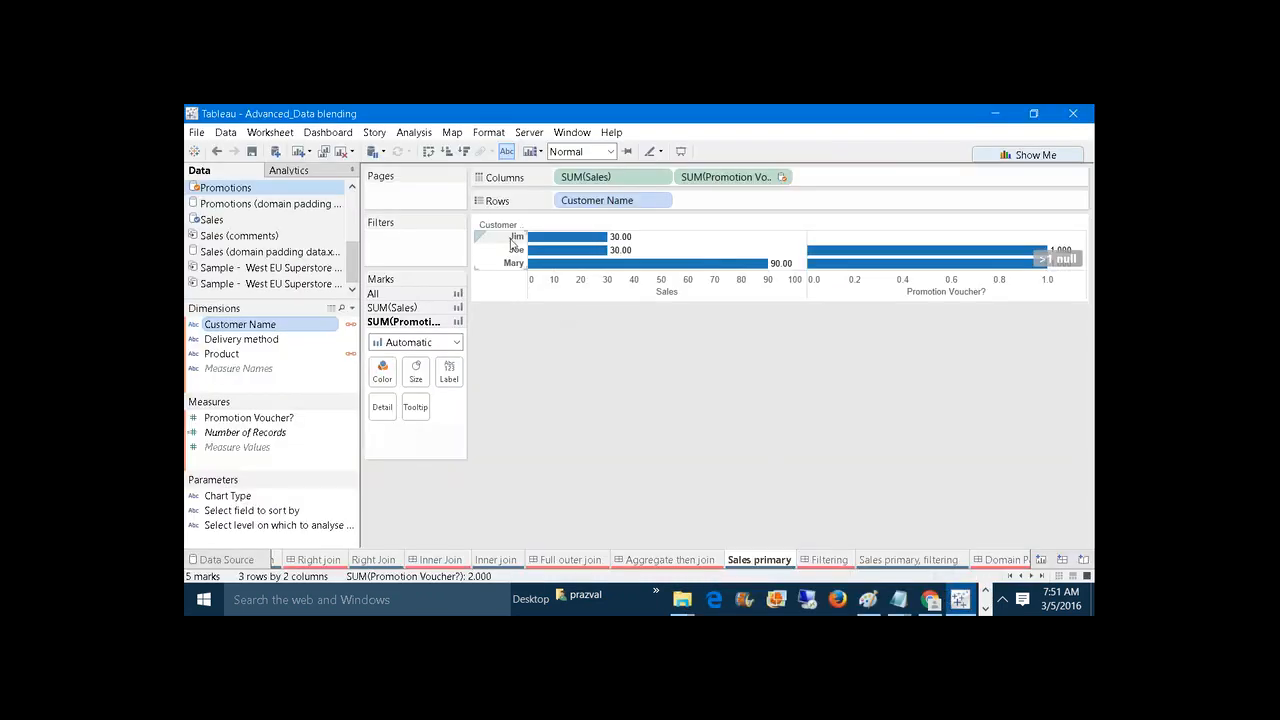
click(514, 237)
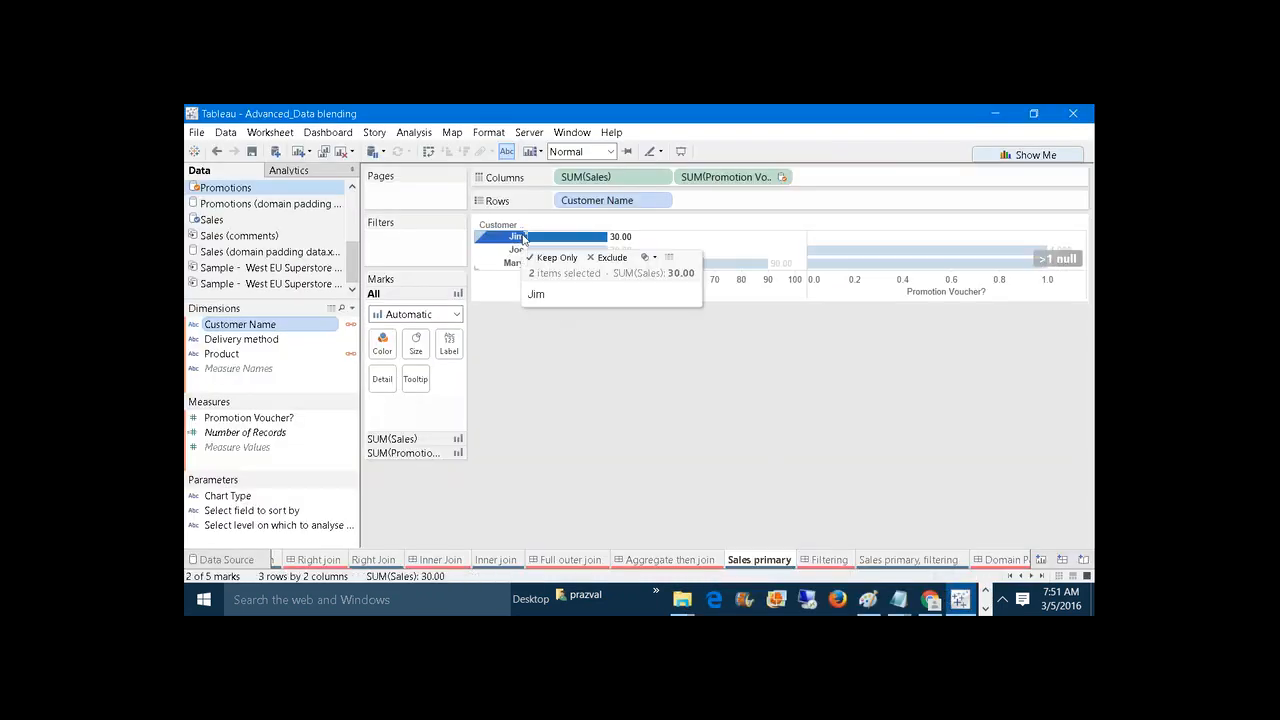
click(985, 607)
click(727, 599)
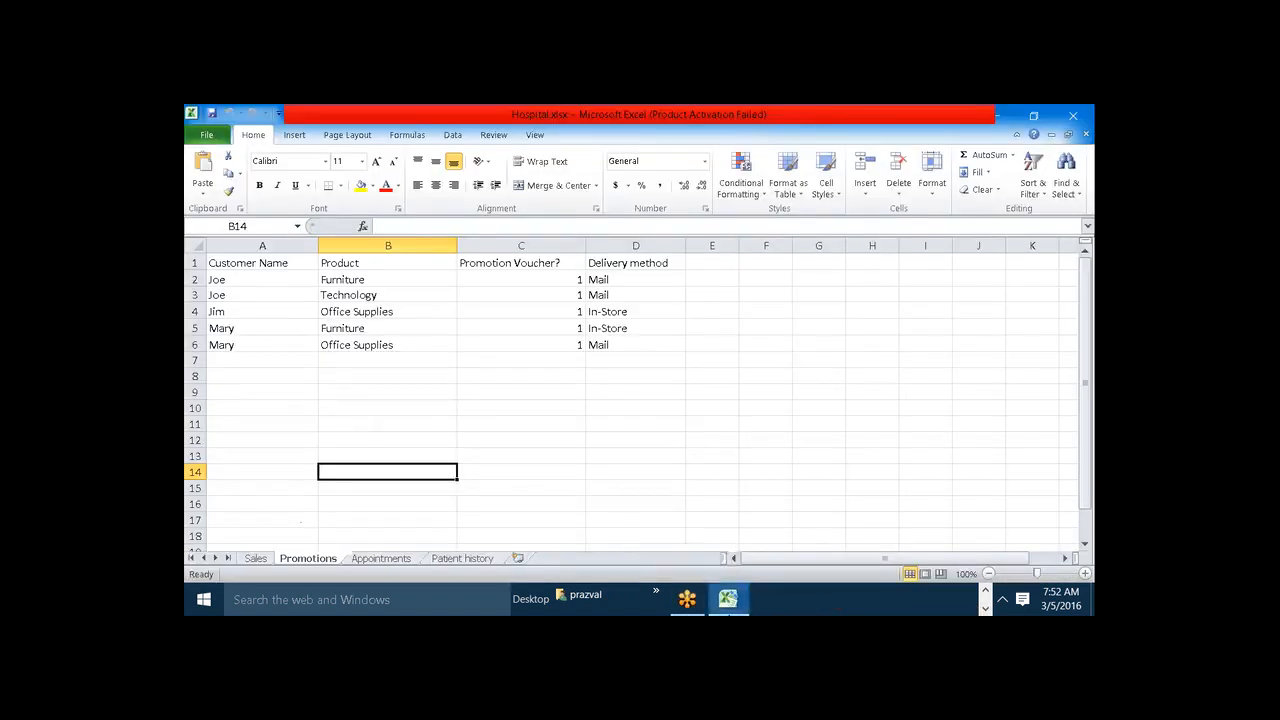
Examine the customer, product and promotion voucher values in row 4 of the Promotions sheet.
click(241, 311)
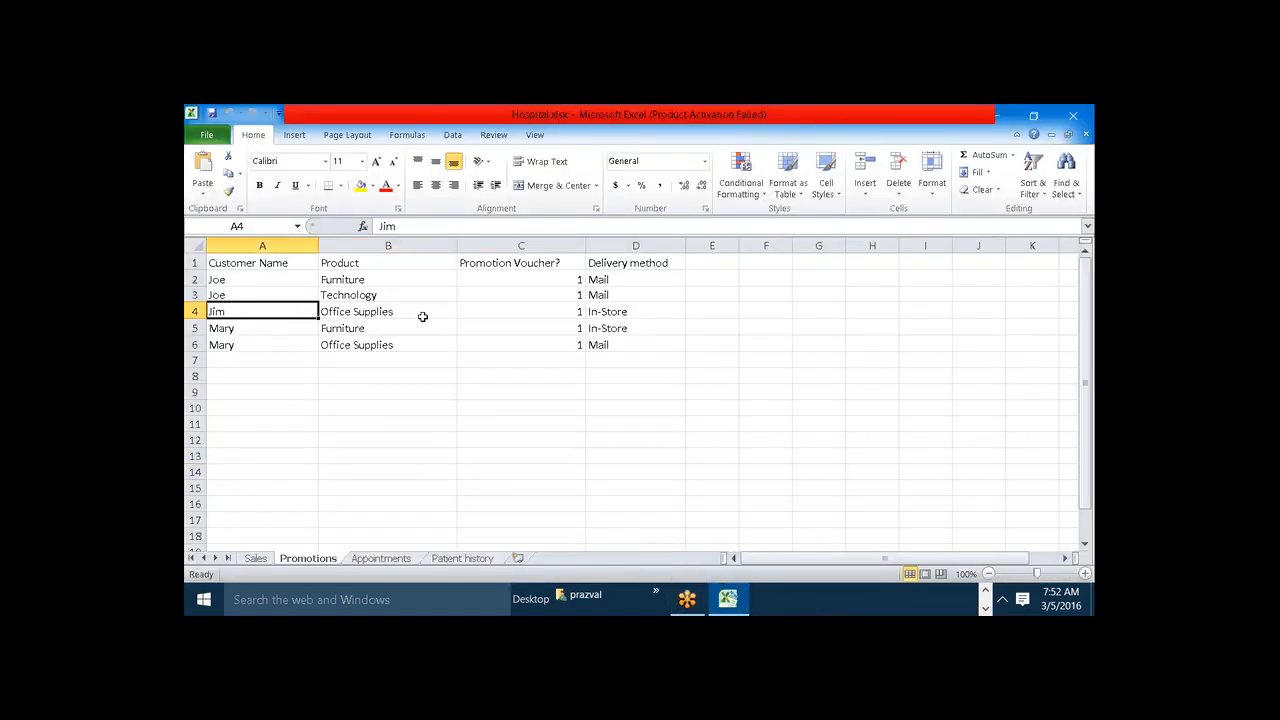
click(563, 316)
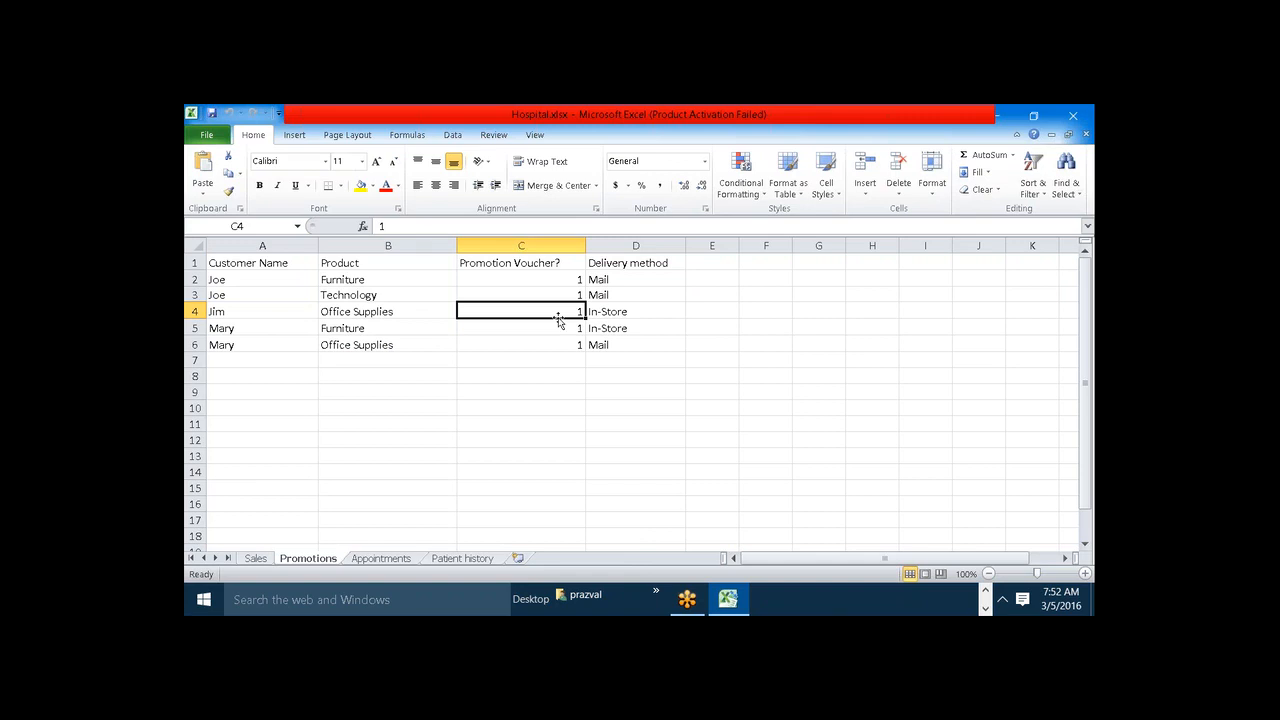
click(364, 389)
click(233, 311)
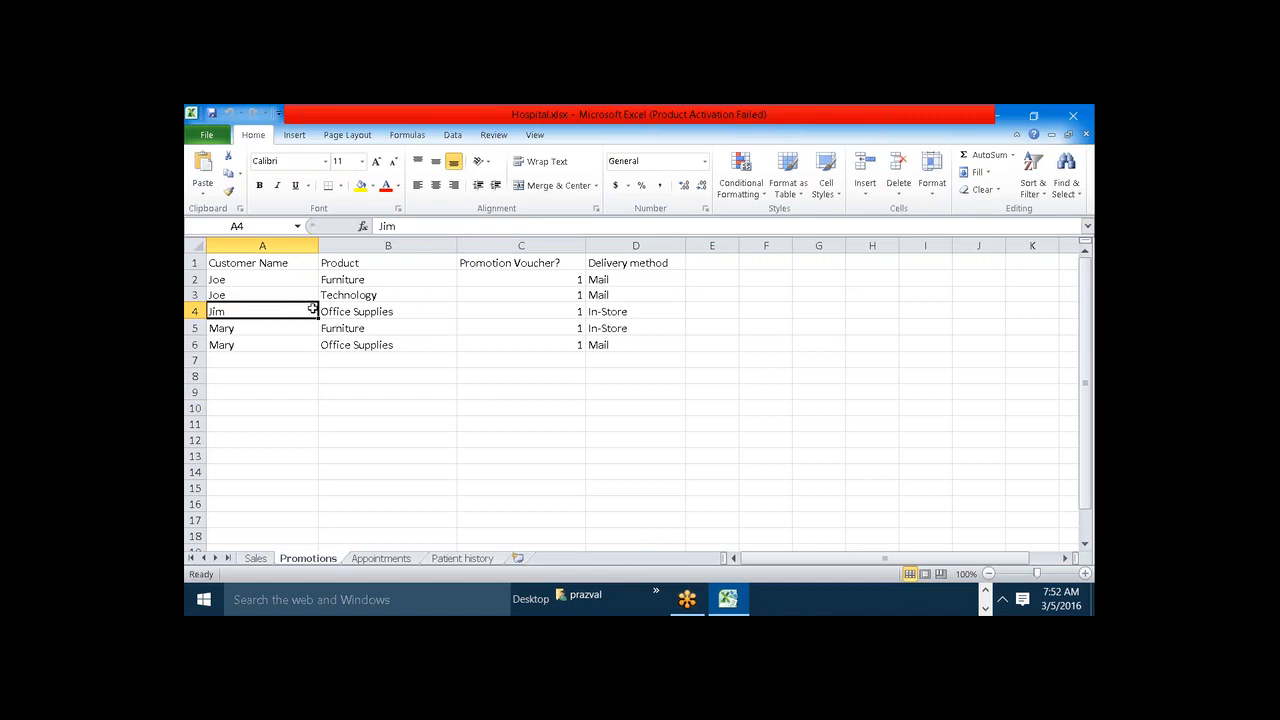
drag(311, 310, 330, 310)
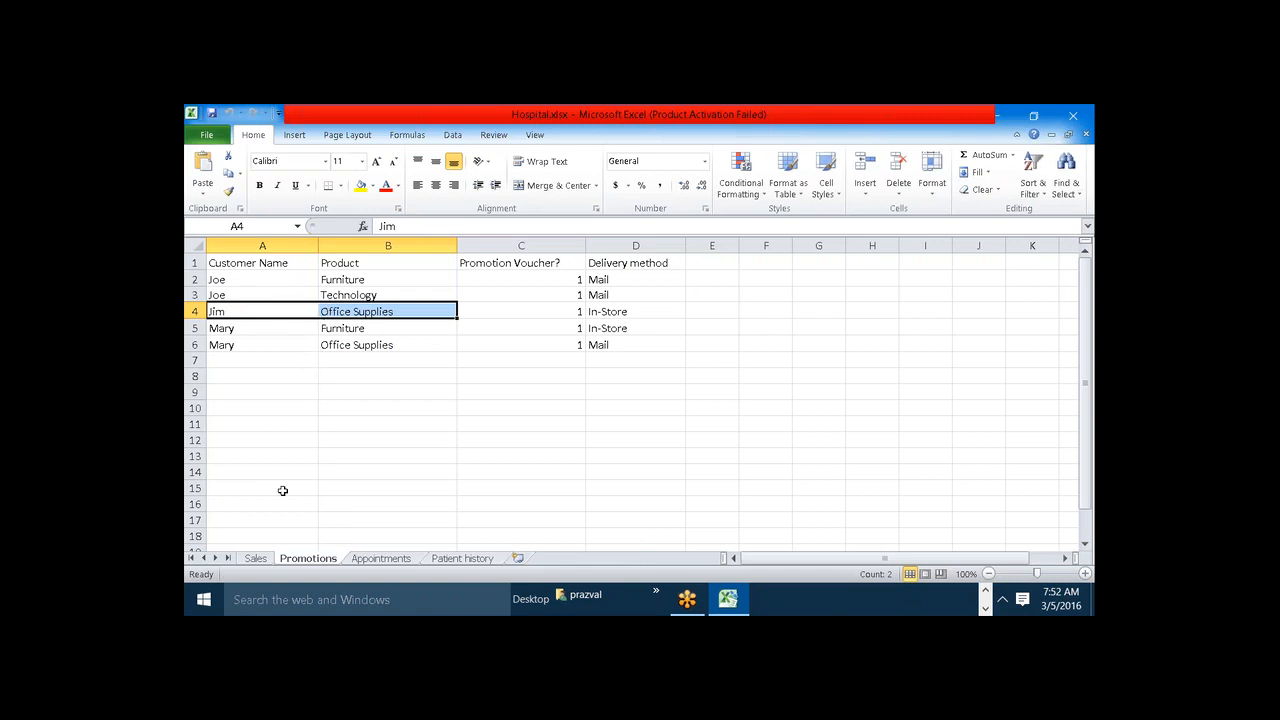
Examine the customer and product combination in row 4 of the Sales sheet.
click(256, 558)
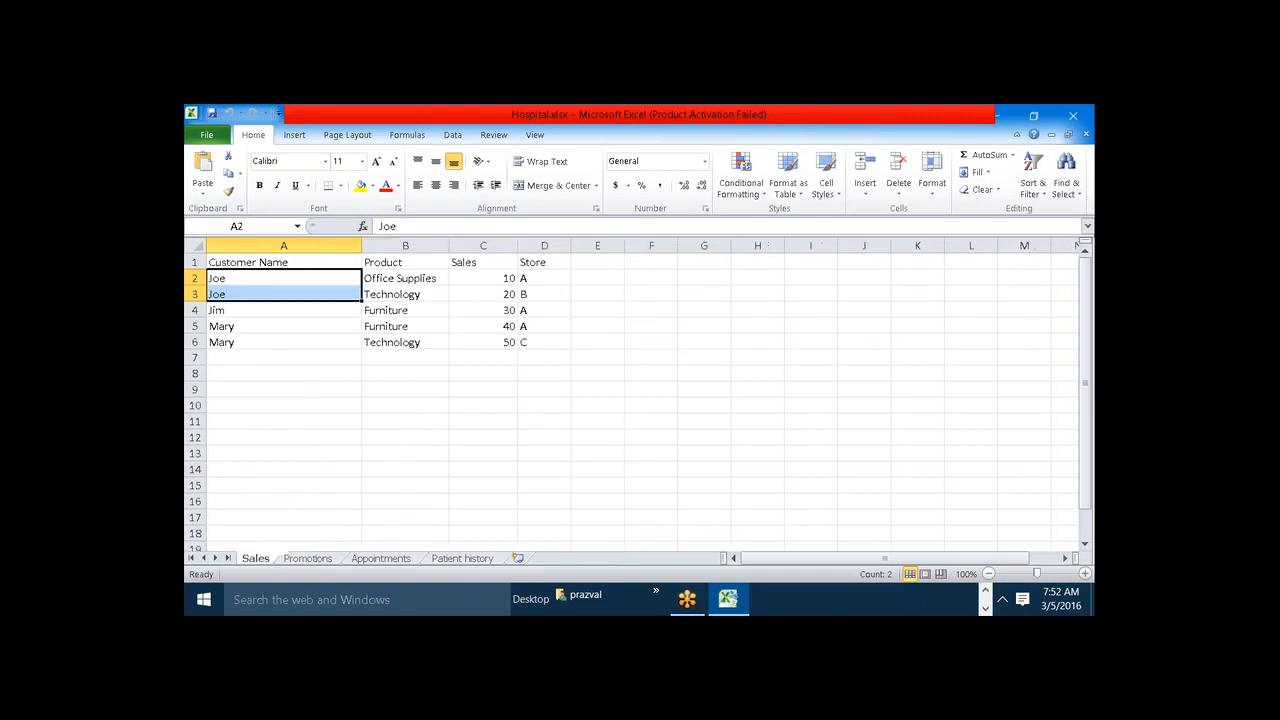
click(342, 446)
click(291, 314)
drag(291, 314, 370, 313)
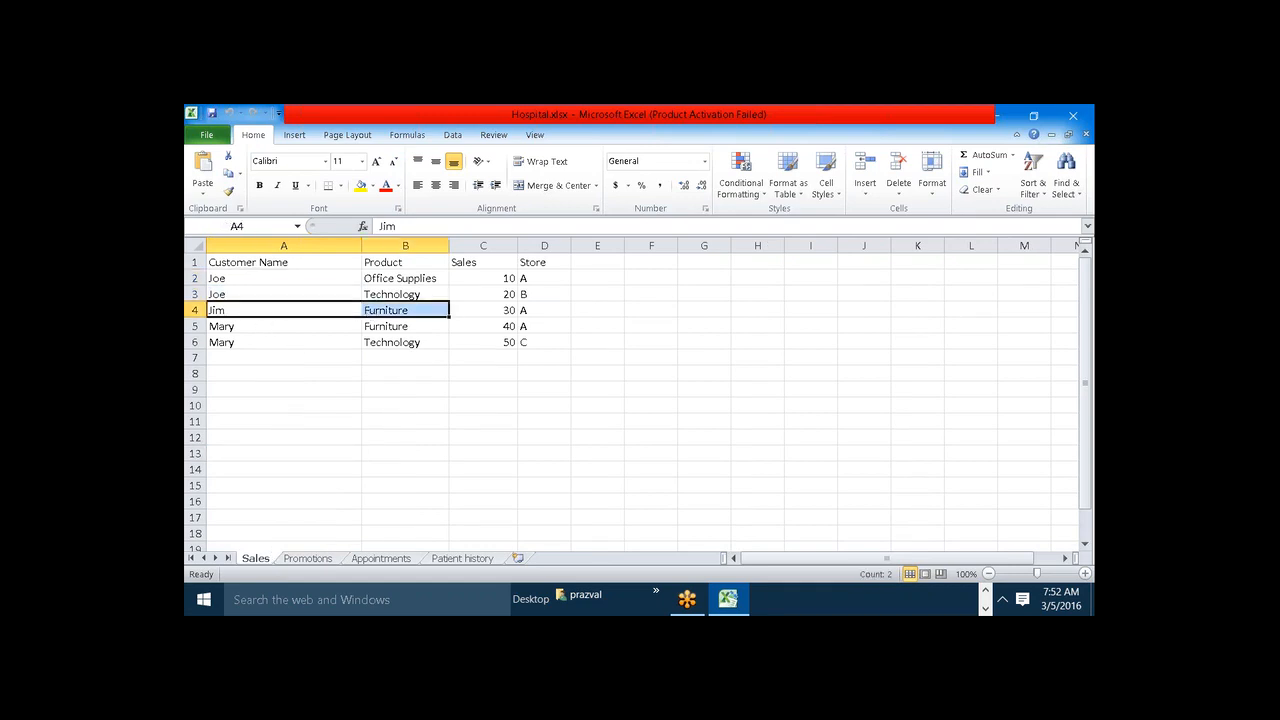
Open a blank Notepad window and move it below the first rows of the sales data.
key(super+r)
key(Return)
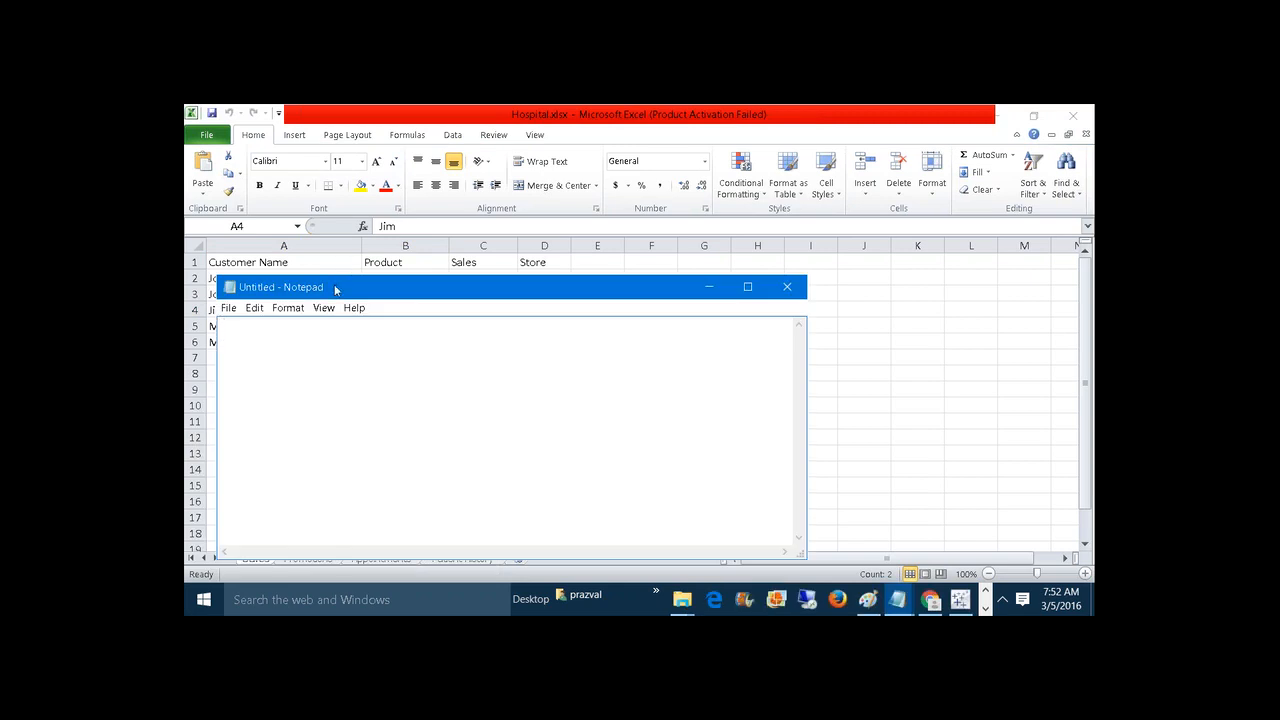
drag(335, 290, 431, 348)
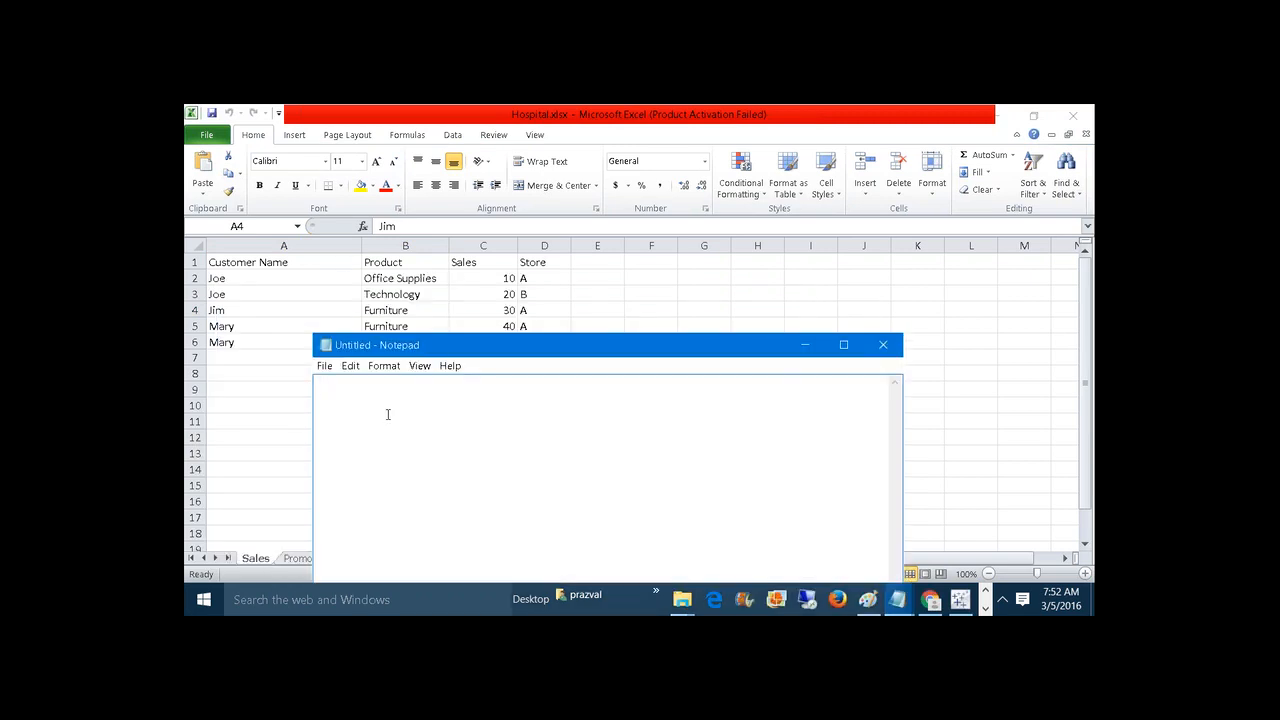
Write the dimension pair (dim1,dim2) as the first line of the note.
text(dim1,dim2))
key(Left)
key(Left)
key(Left)
key(Left)
key(Left)
key(Left)
key(Left)
key(Left)
key(Left)
text(()
Add the lines "Linking Key1" and "(DataSource1)" beneath the dimension pair.
key(Right)
key(Right)
key(Right)
key(Right)
key(Right)
key(Right)
key(Right)
key(Right)
key(Right)
key(Return)
text(Linking Key1)
key(Return)
text((DataSource1))
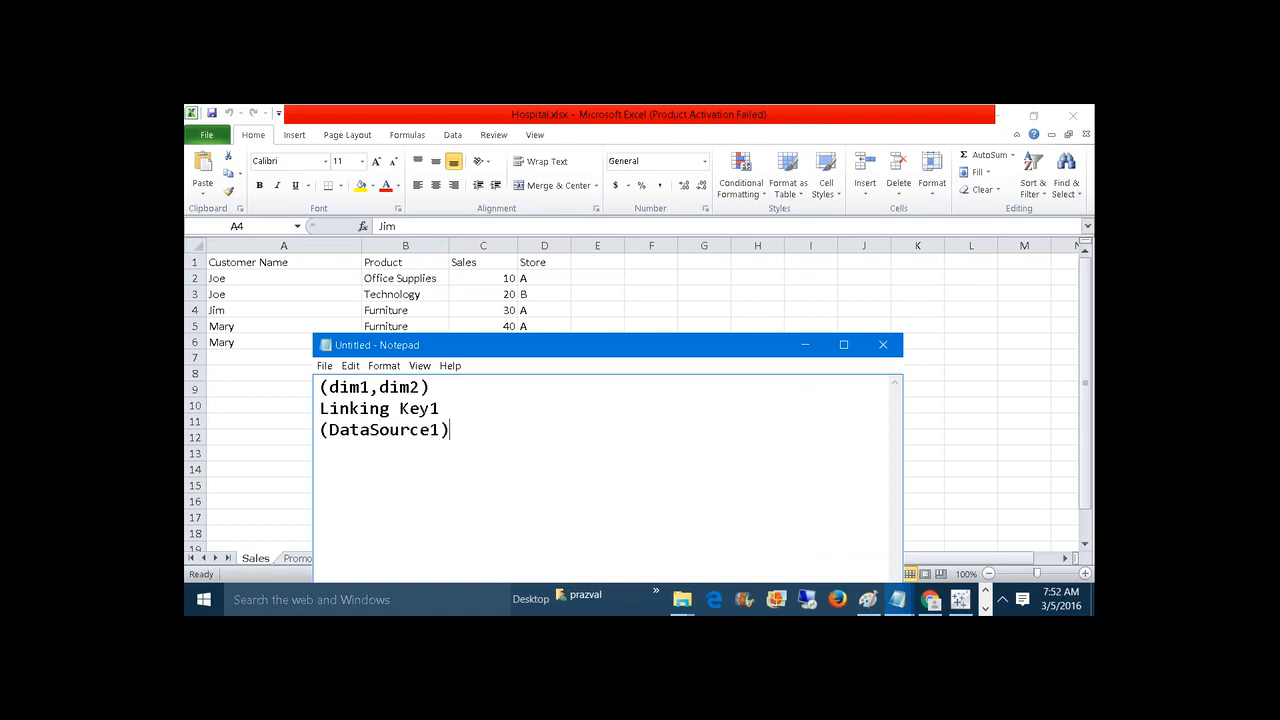
Add a second column beside the existing lines reading "= (Dim1,Dim2)", "Linking key2" and "(DataSource2)".
click(440, 383)
text(= (Dim1,Dim2))
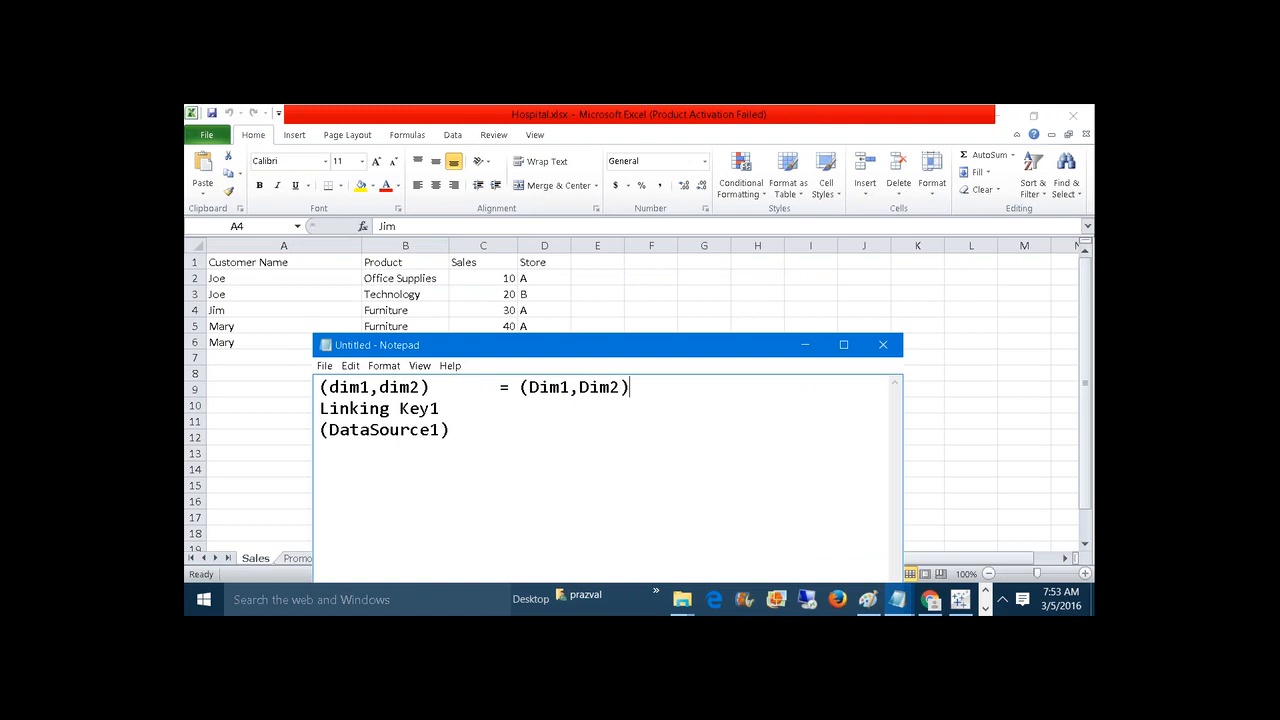
click(440, 408)
key(BackSpace)
key(BackSpace)
key(BackSpace)
text(Linking key2)
click(450, 430)
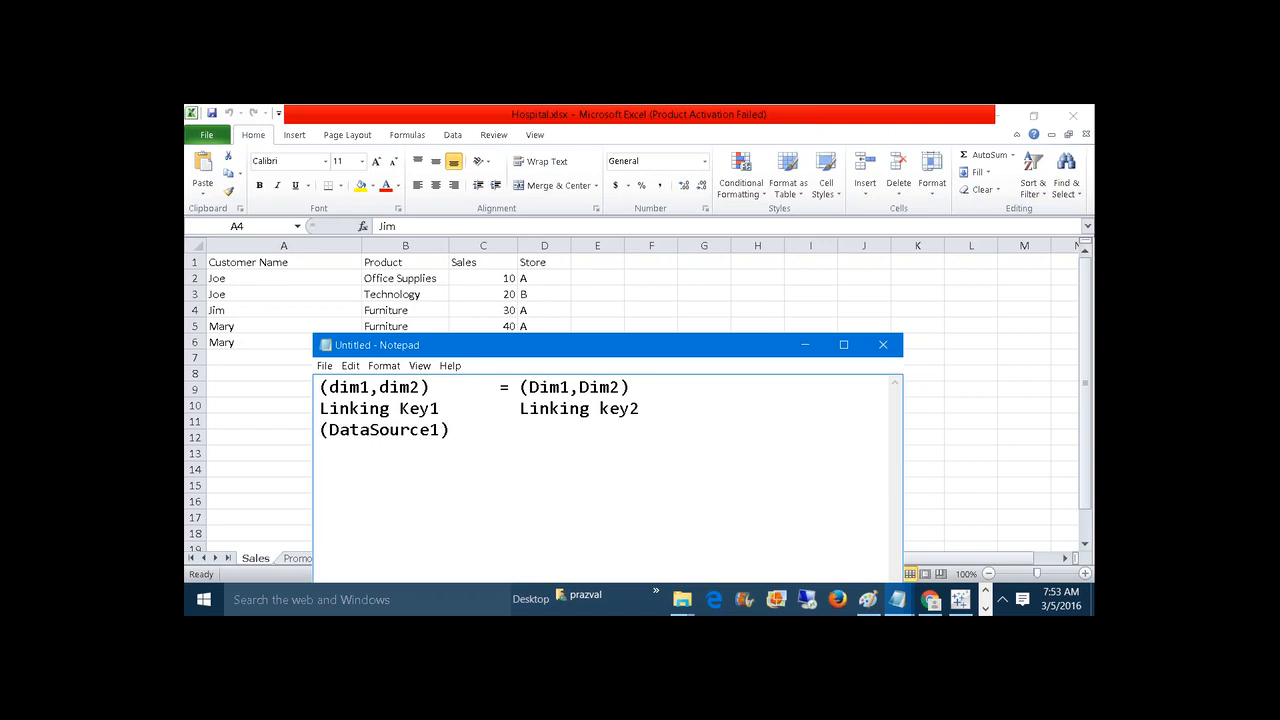
text((DataSource2)
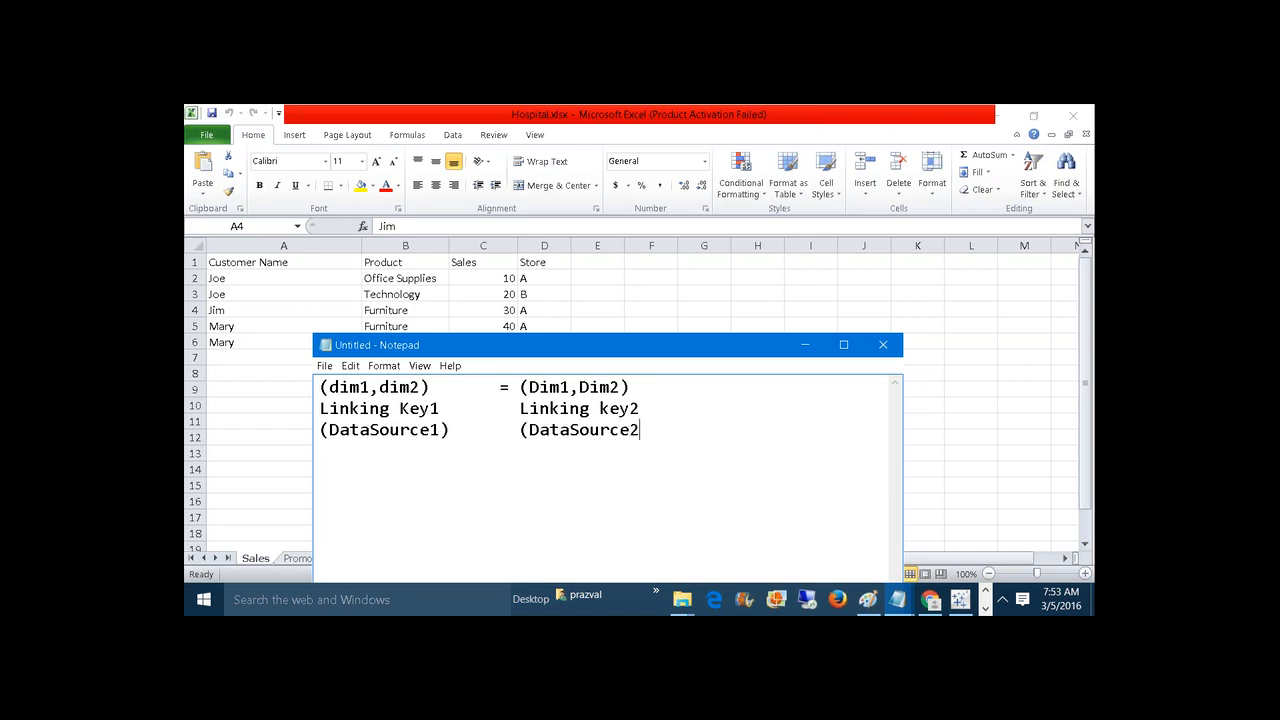
text())
Move the note clear of the product column and add the row 4 customer's pair with Furniture, an equals sign, and "Sales" beneath.
drag(478, 355, 602, 362)
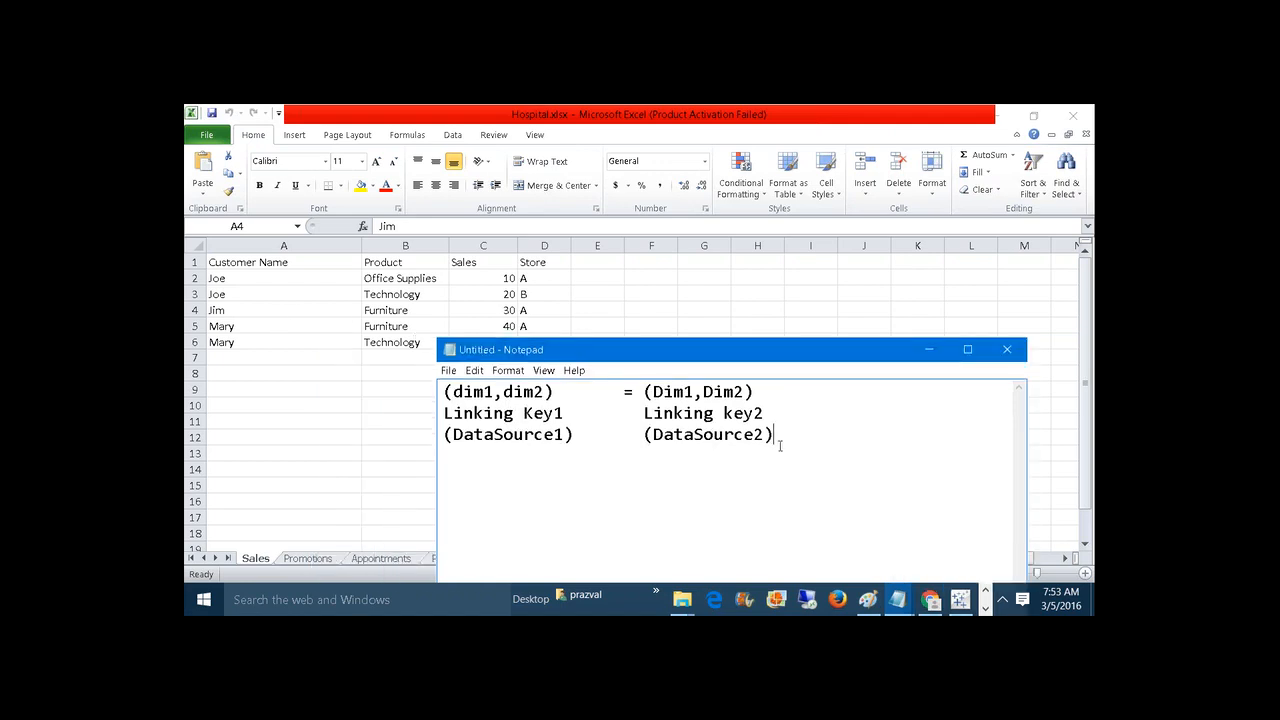
key(Return)
key(Return)
text((Jim,Furniture)
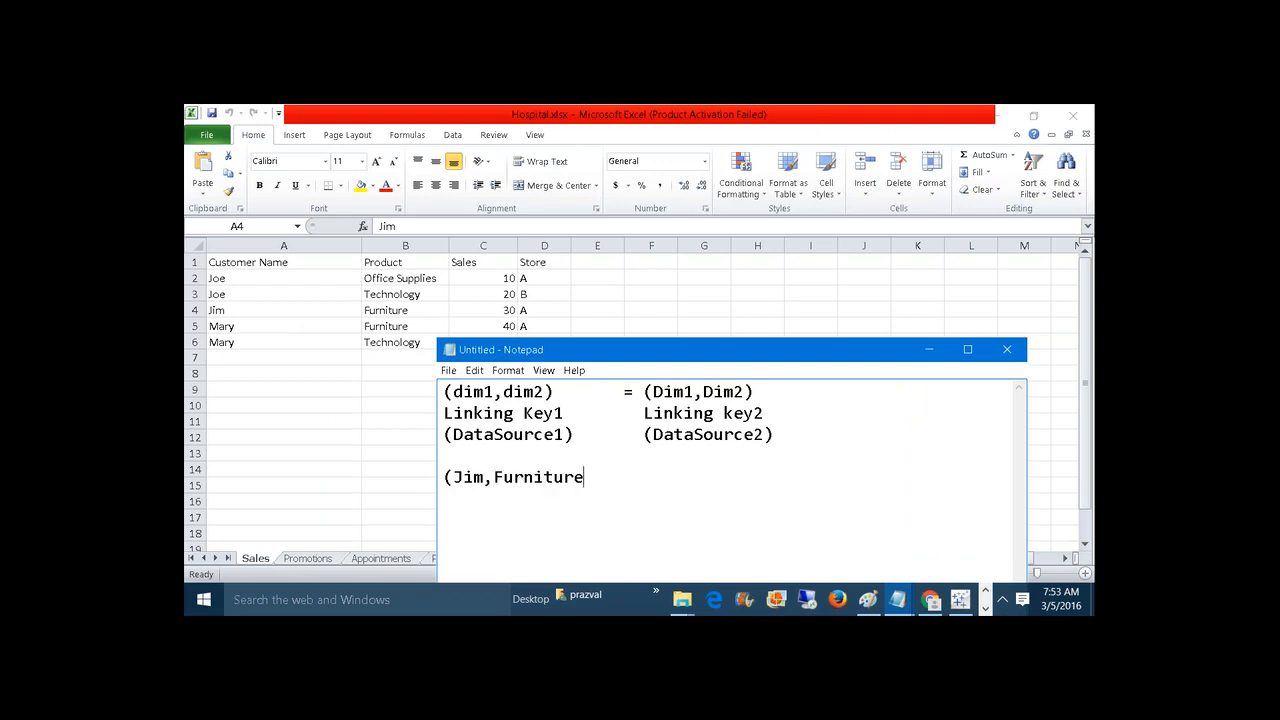
text())
key(Return)
text(Sales)
click(666, 480)
text(=)
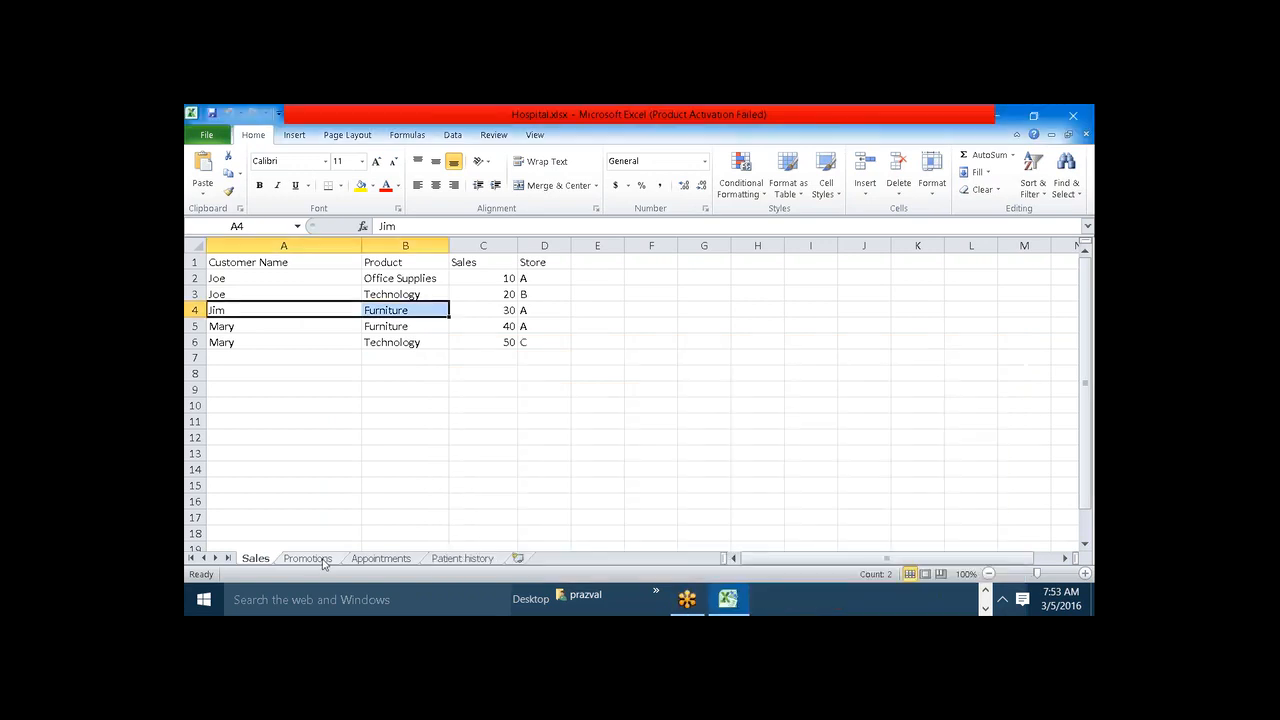
Show the Promotions sheet in Excel and bring the linking-key note back in front of it.
click(985, 593)
mouse_move(898, 598)
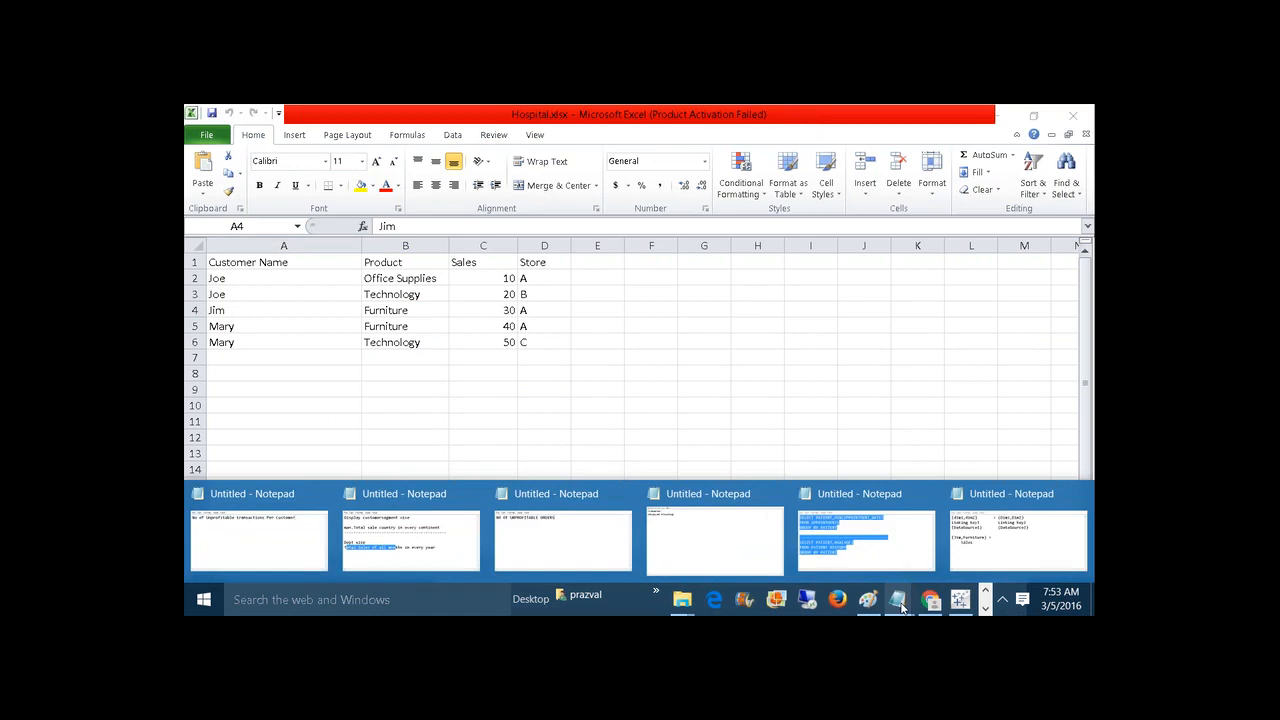
click(997, 558)
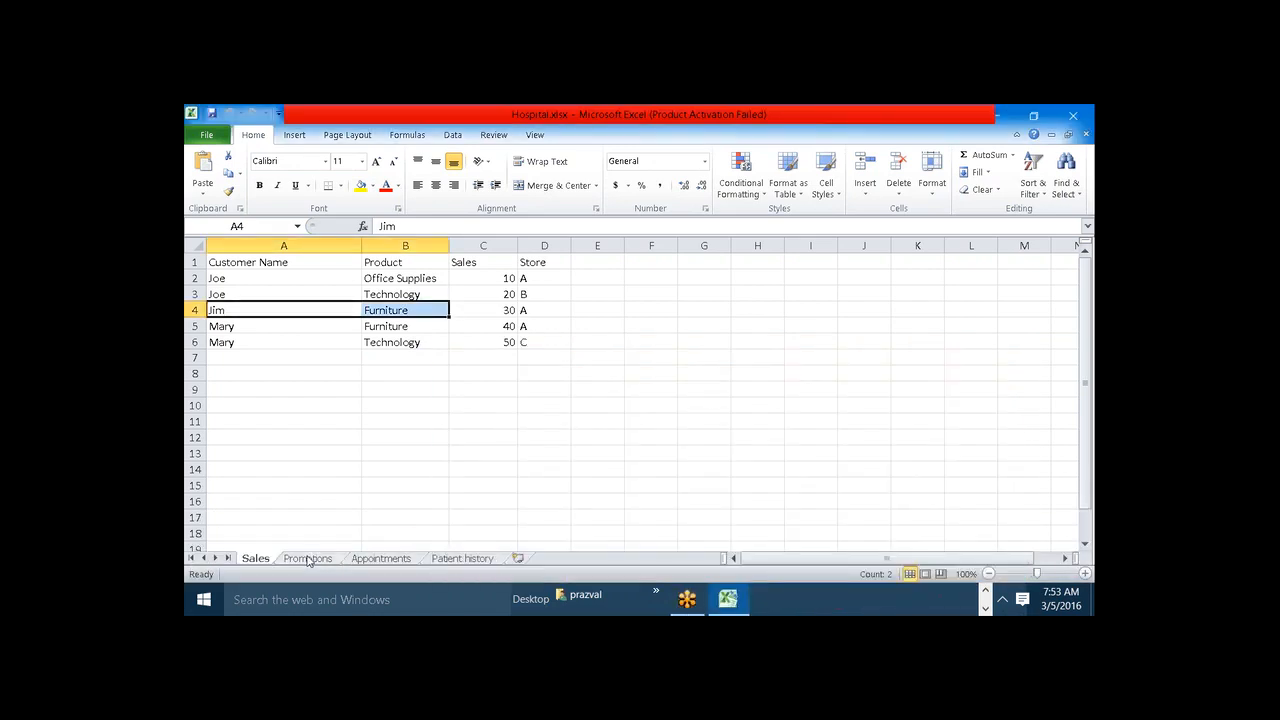
click(307, 559)
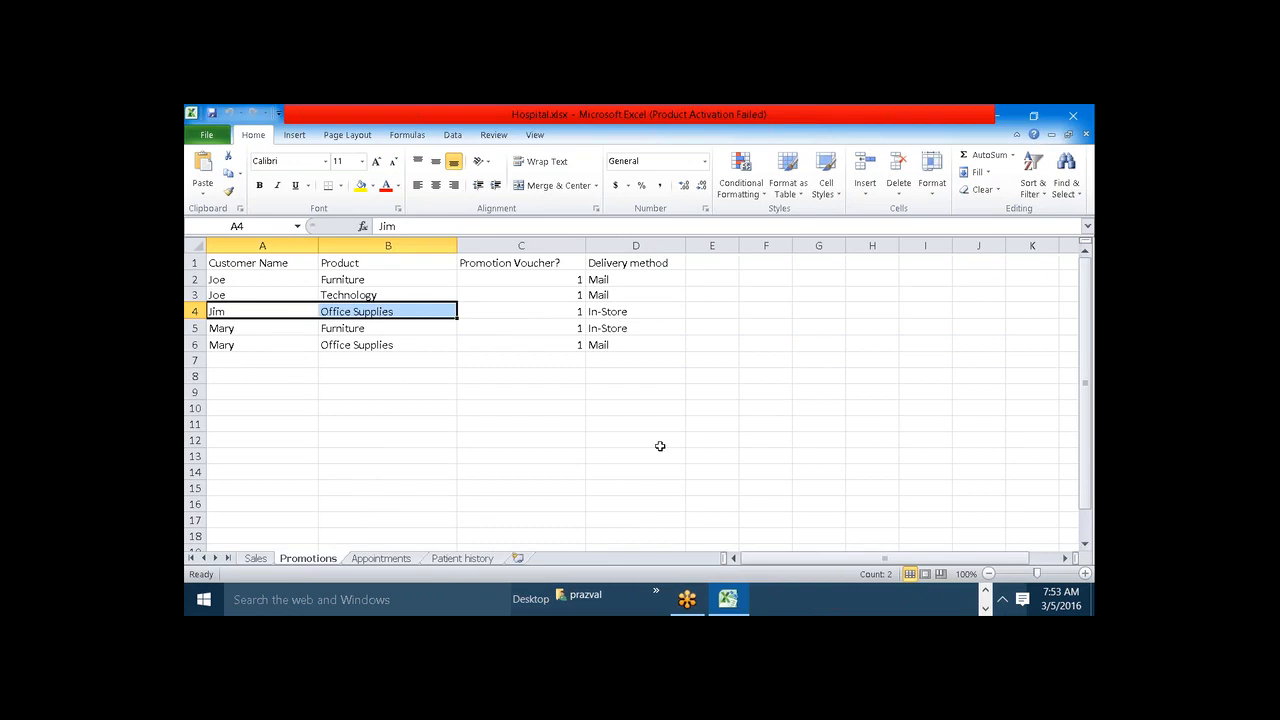
click(984, 598)
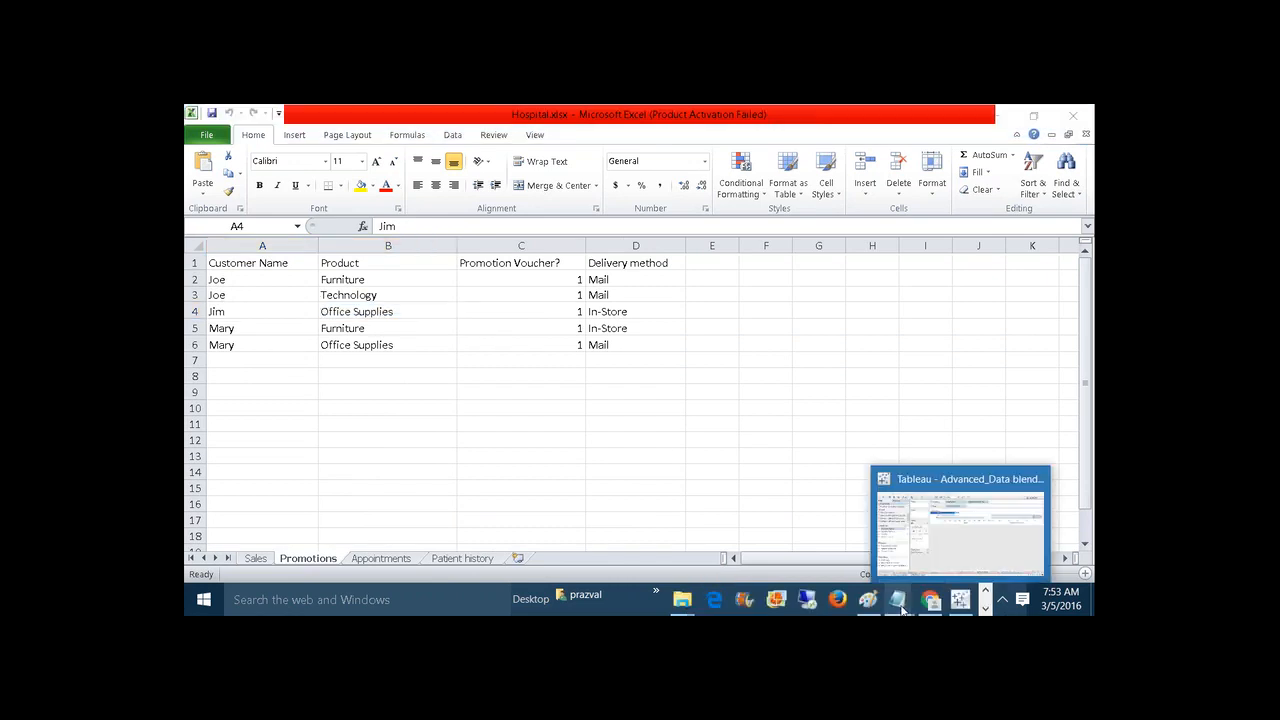
mouse_move(898, 600)
click(968, 564)
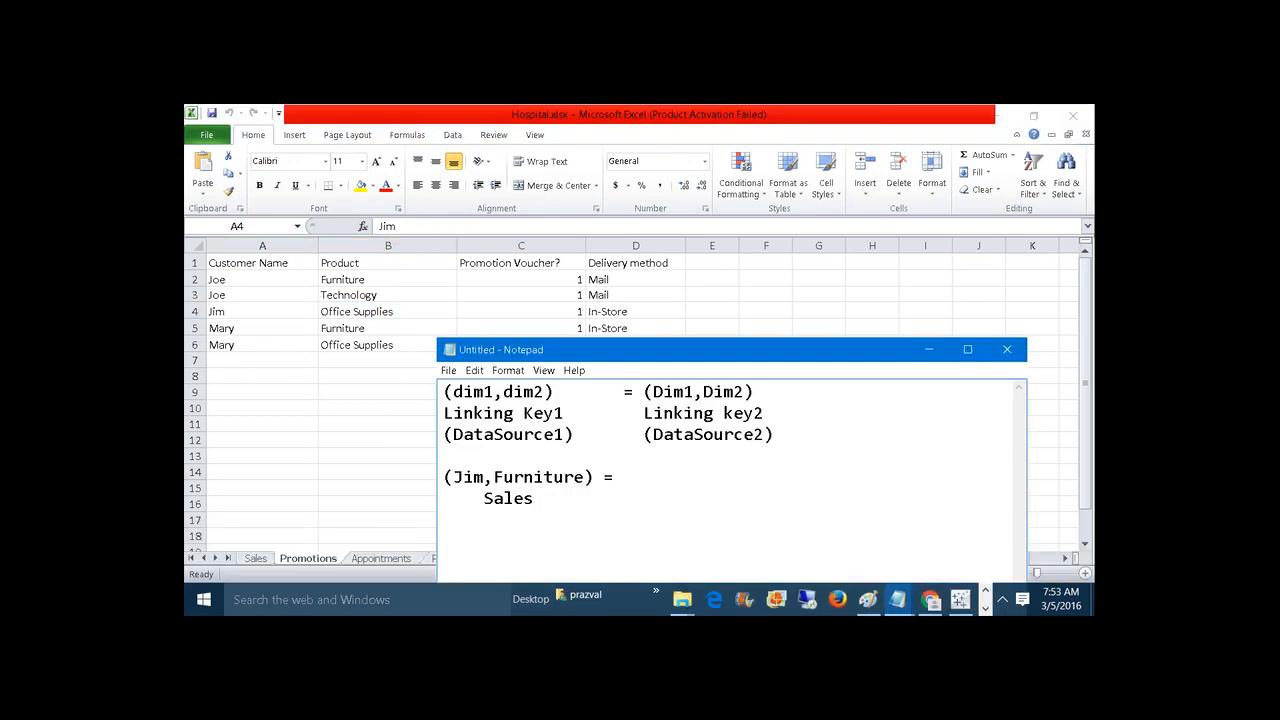
Complete the comparison with the same customer paired with Office Supplies, and label that side "Promotions" beneath.
text((Jim,Office Supplie)
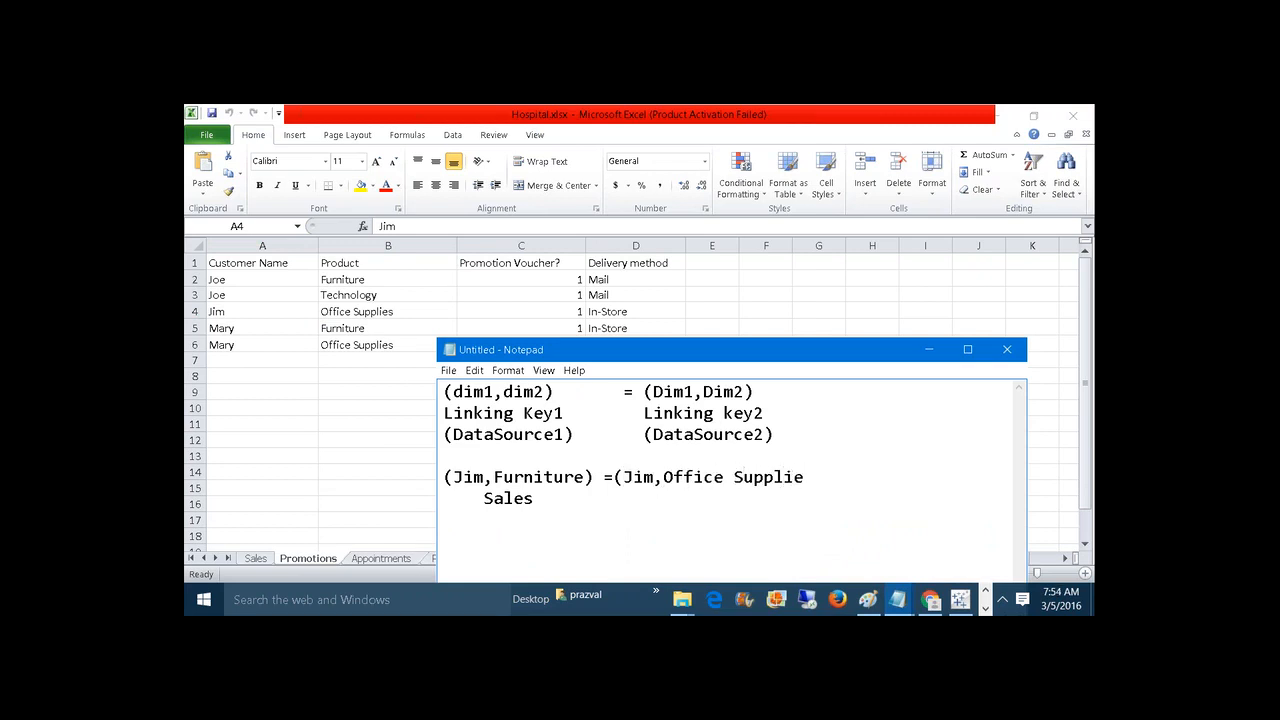
text(s))
key(Return)
text(Sales         Promotions)
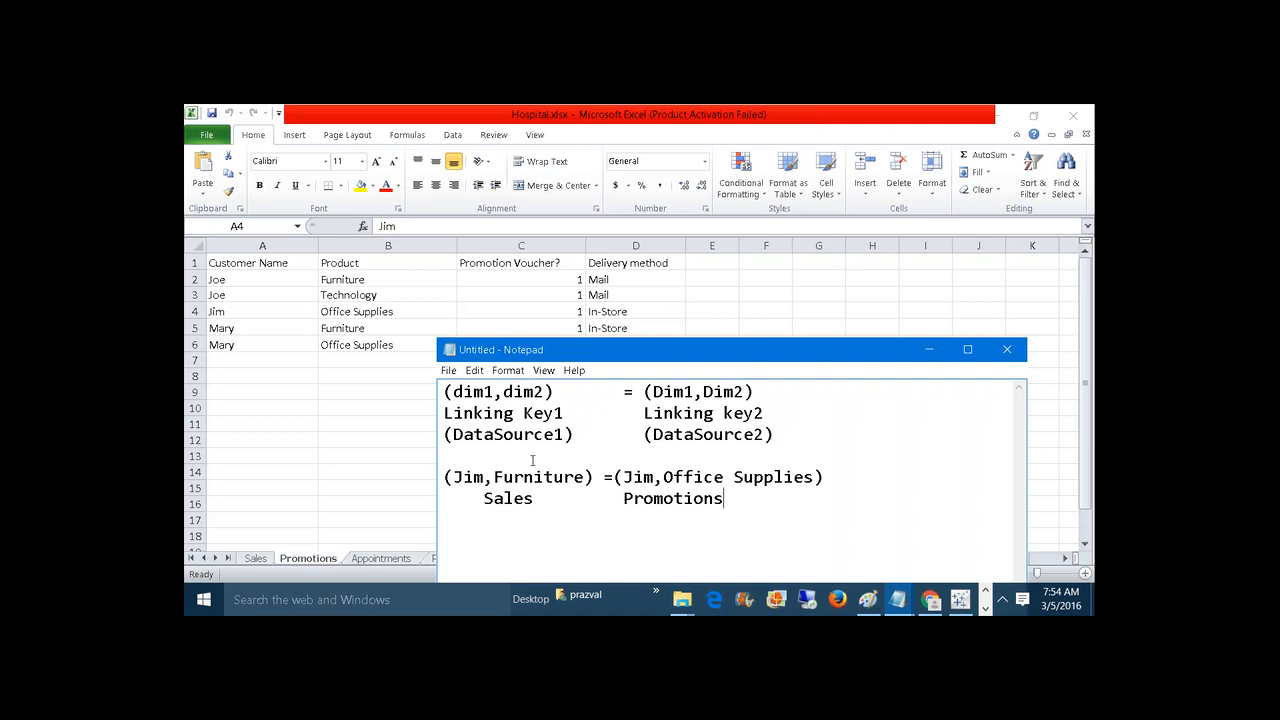
Copy the customer and product comparison line and paste it below the Sales and Promotions labels.
click(655, 477)
drag(834, 480, 612, 455)
key(ctrl+c)
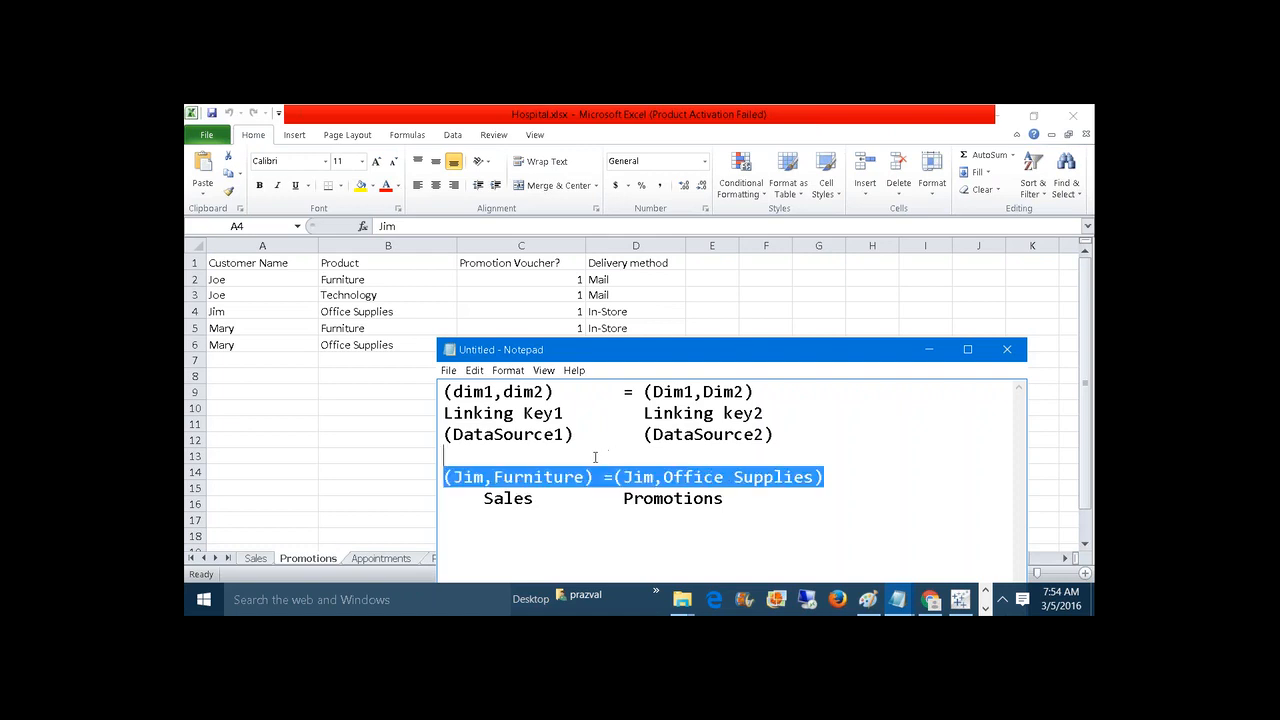
click(737, 496)
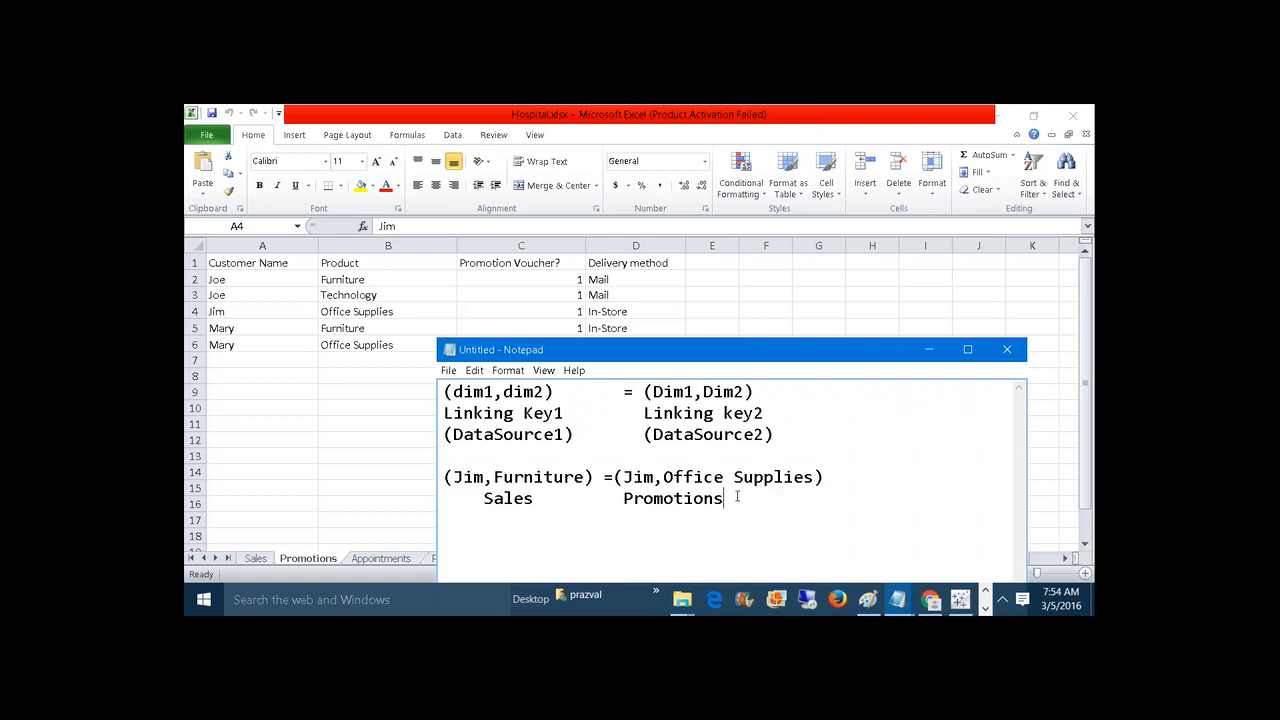
key(Return)
key(Return)
key(ctrl+v)
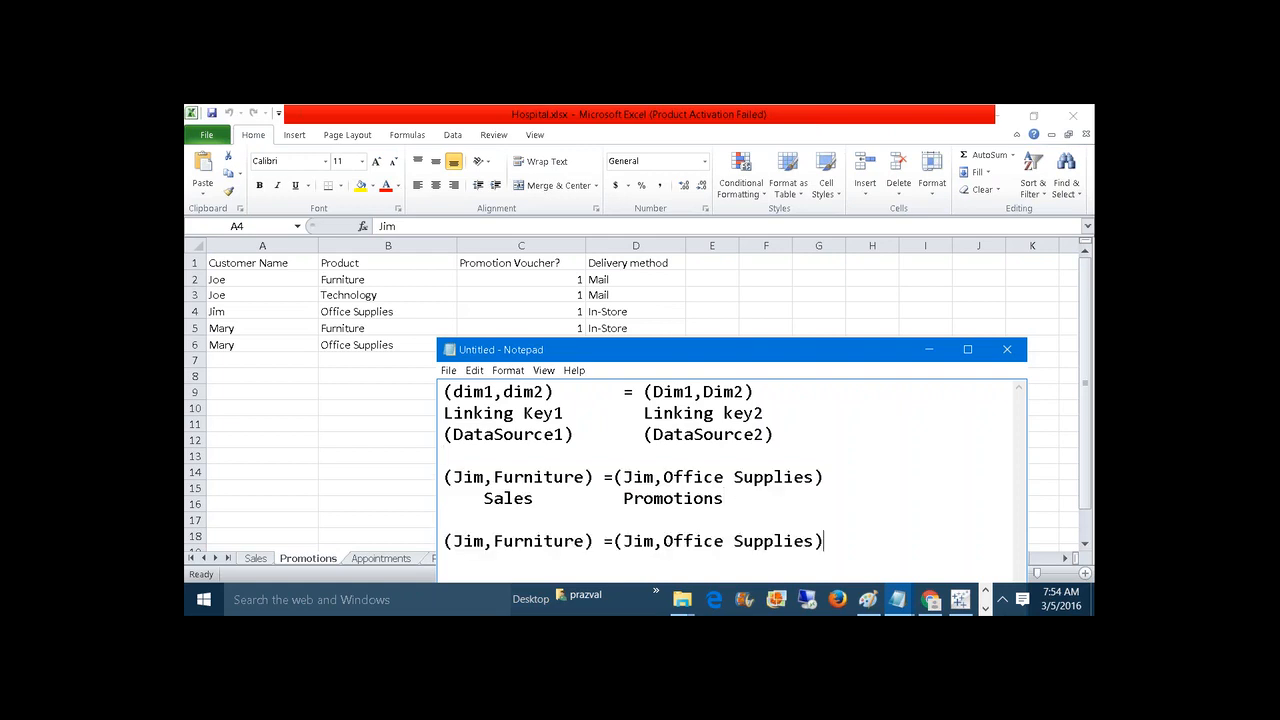
Change the second pair of the copied line to the customer from row 2 of Promotions with Furniture.
click(655, 541)
key(BackSpace)
key(BackSpace)
text(oe)
drag(814, 541, 665, 541)
key(ctrl+c)
key(BackSpace)
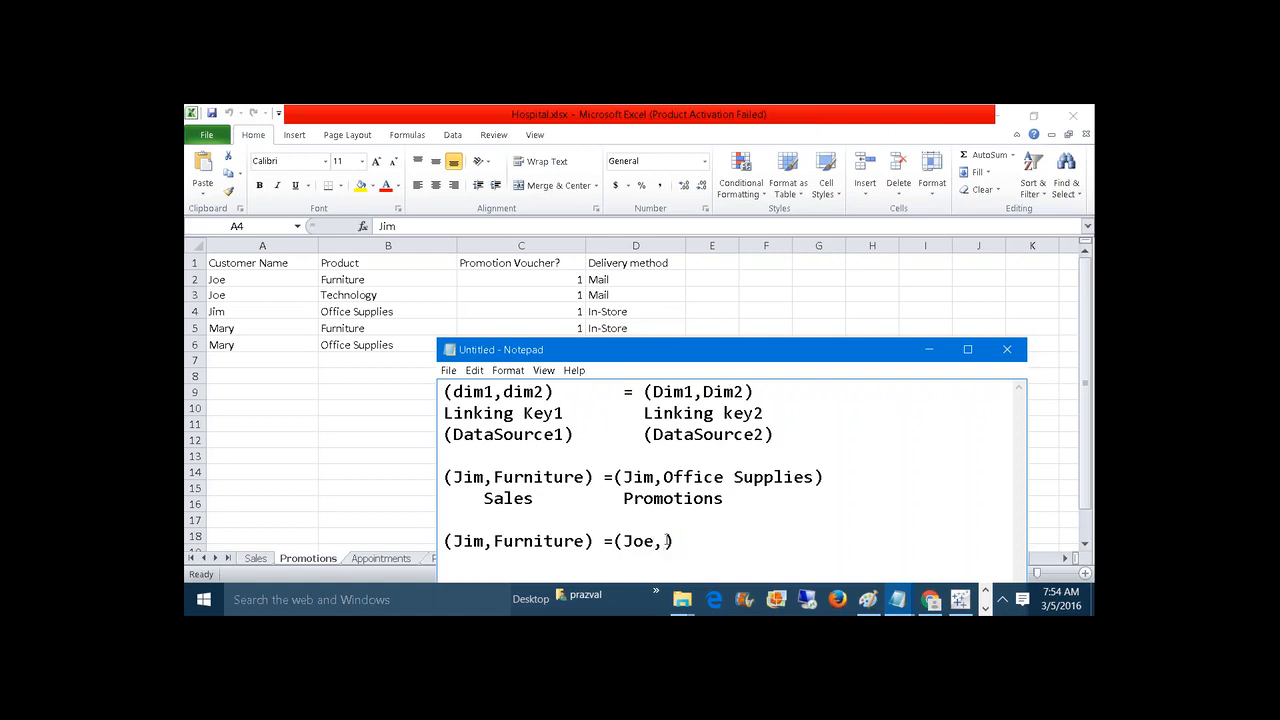
text(Furniture)
Add an aligned line beneath with an equals sign and the same Promotions customer paired with Technology.
key(End)
key(Return)
key(BackSpace)
key(BackSpace)
key(BackSpace)
text(=(Joe)
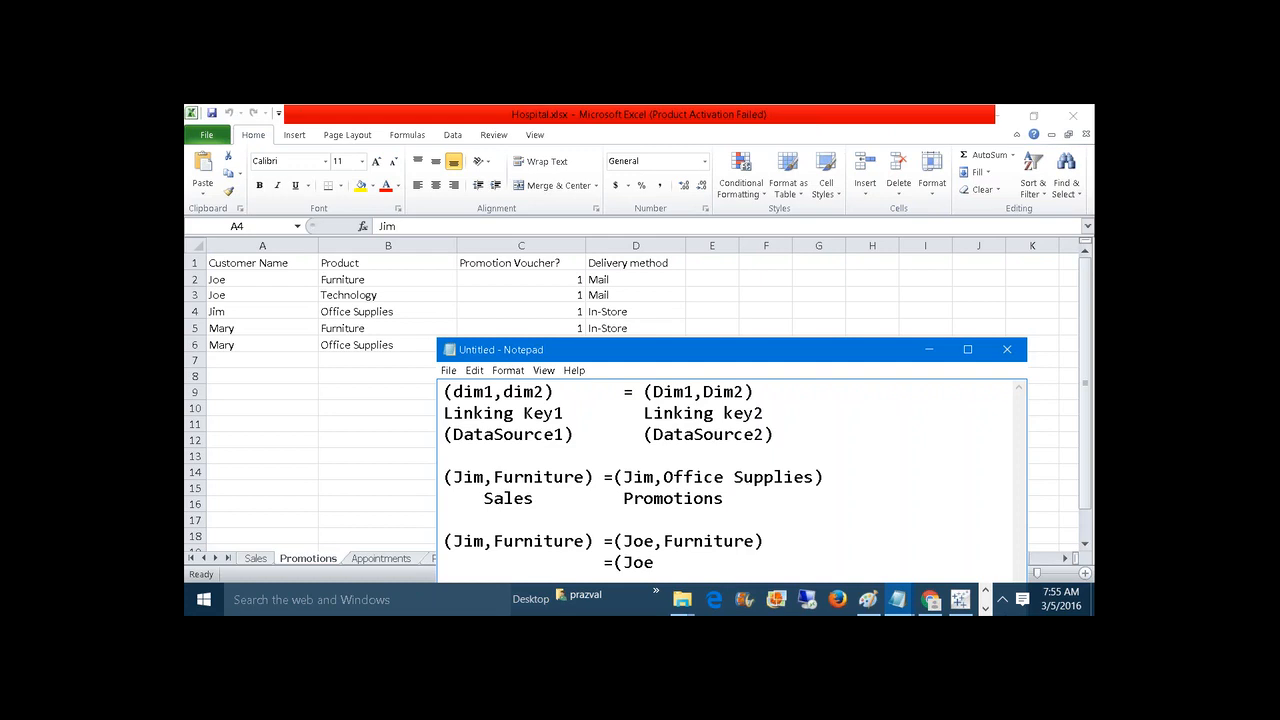
text(,Technology)
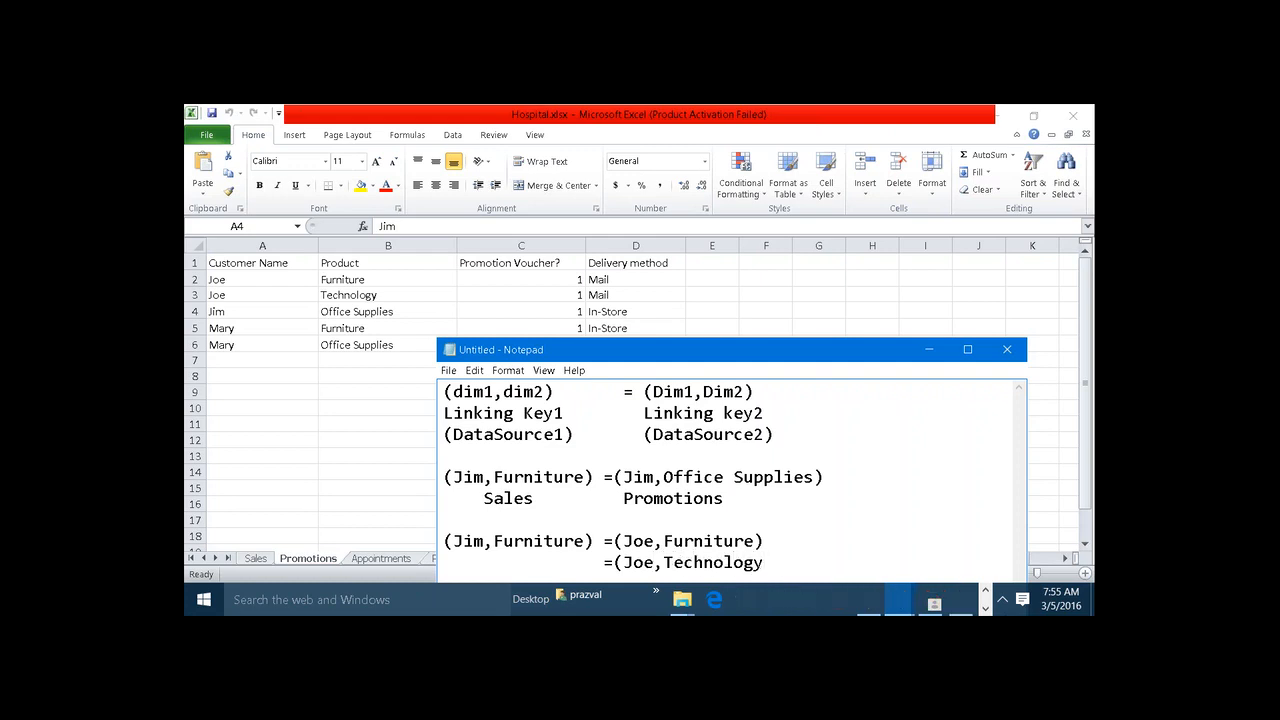
text())
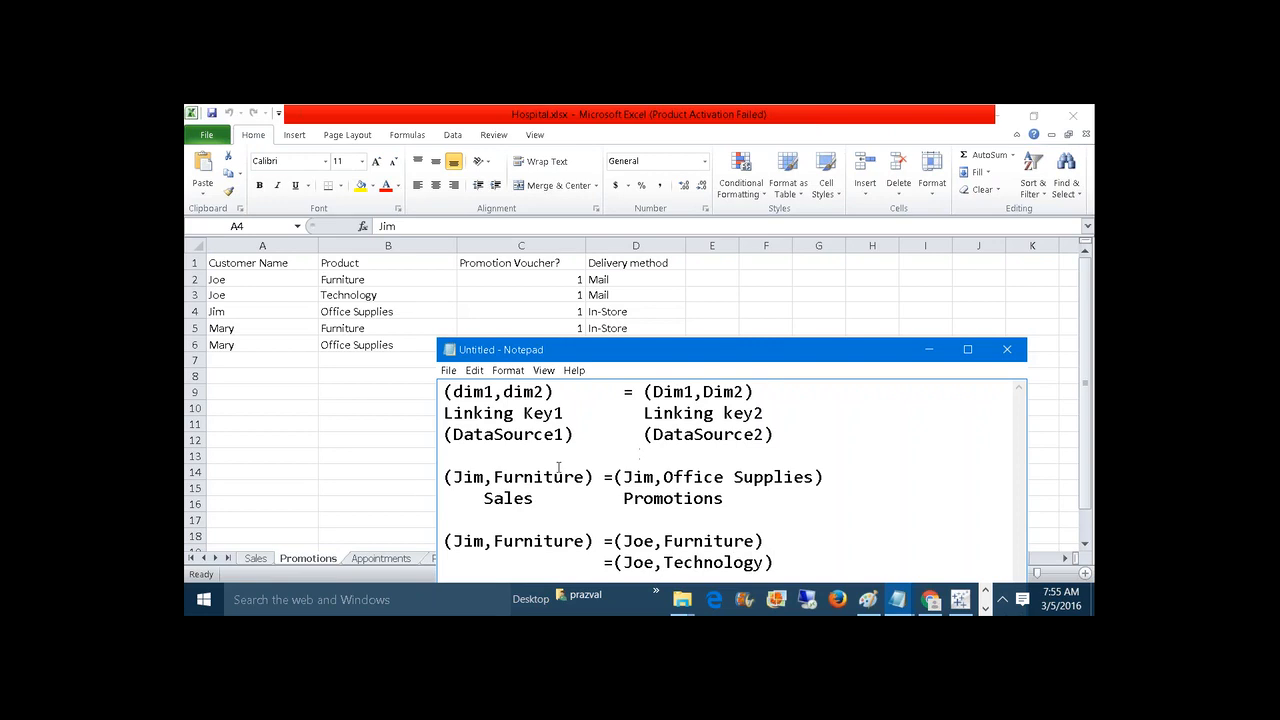
Show the Sales sheet in Excel and bring the note back over it for comparison.
click(257, 558)
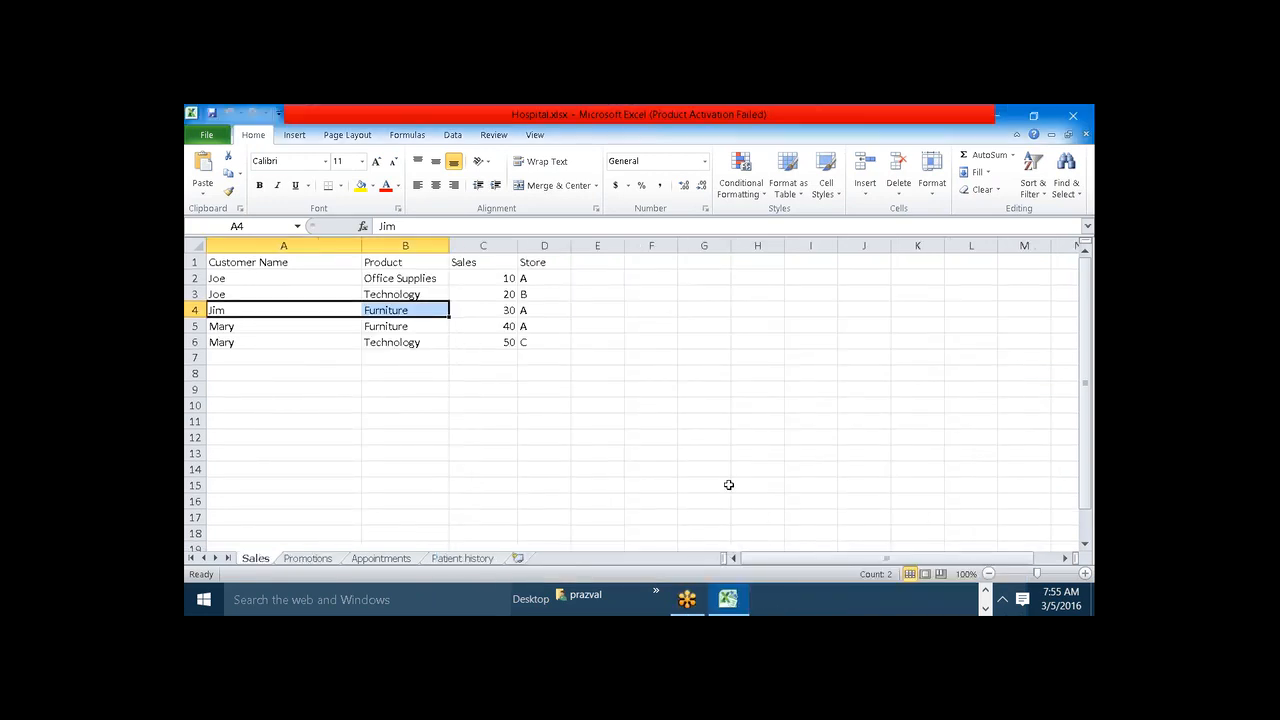
click(985, 606)
mouse_move(898, 599)
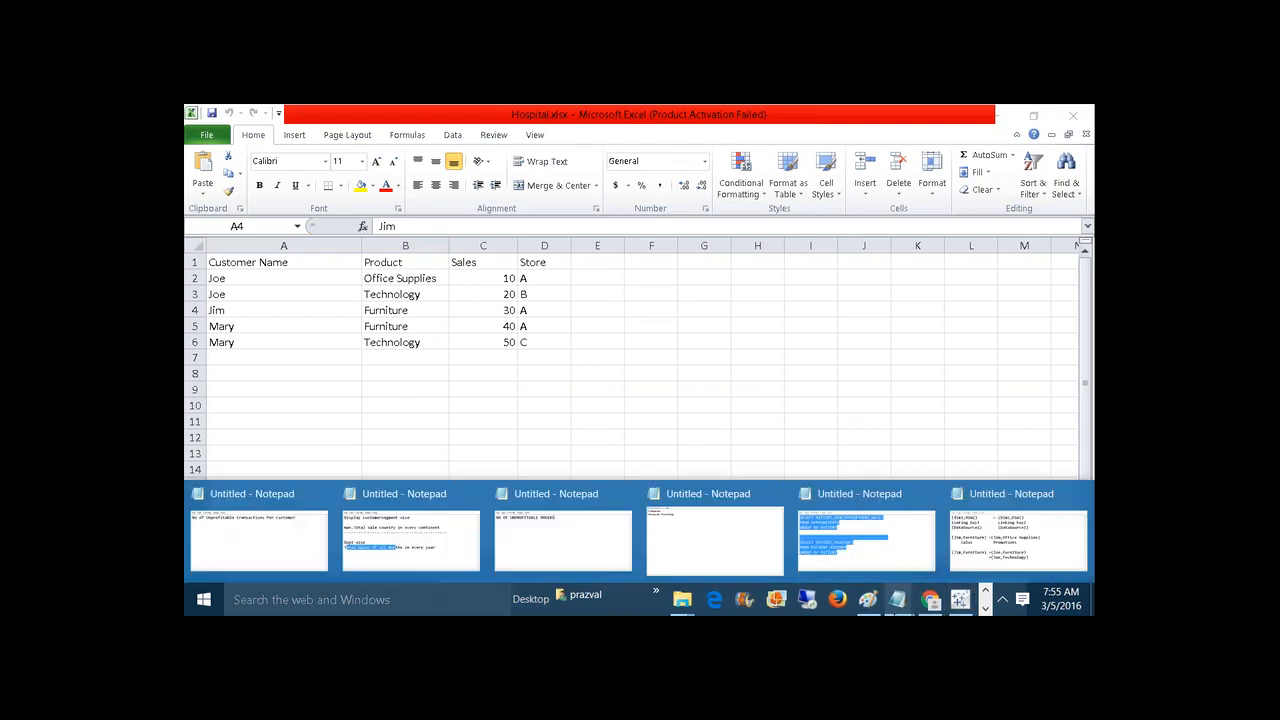
click(1018, 540)
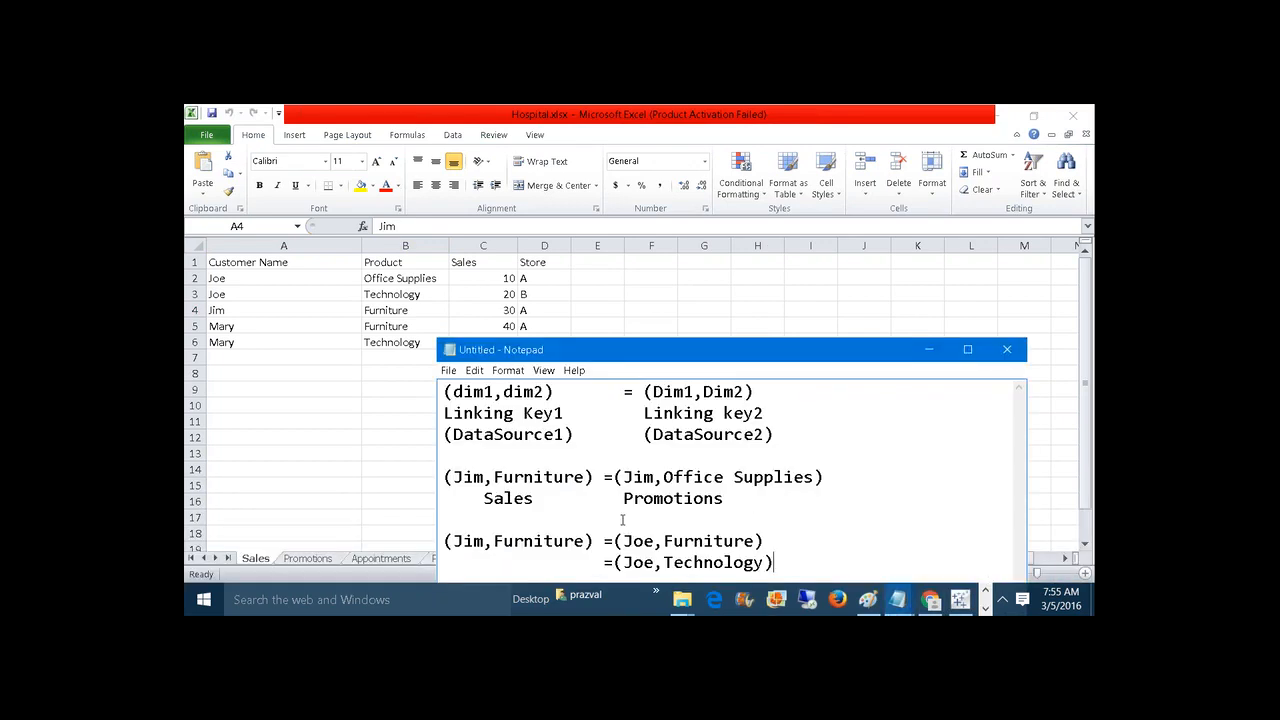
Change the Sales pair on the second comparison line to the customer from row 2 of Sales with Office Supplies.
key(BackSpace)
key(BackSpace)
key(BackSpace)
key(BackSpace)
key(BackSpace)
key(BackSpace)
key(BackSpace)
key(BackSpace)
key(BackSpace)
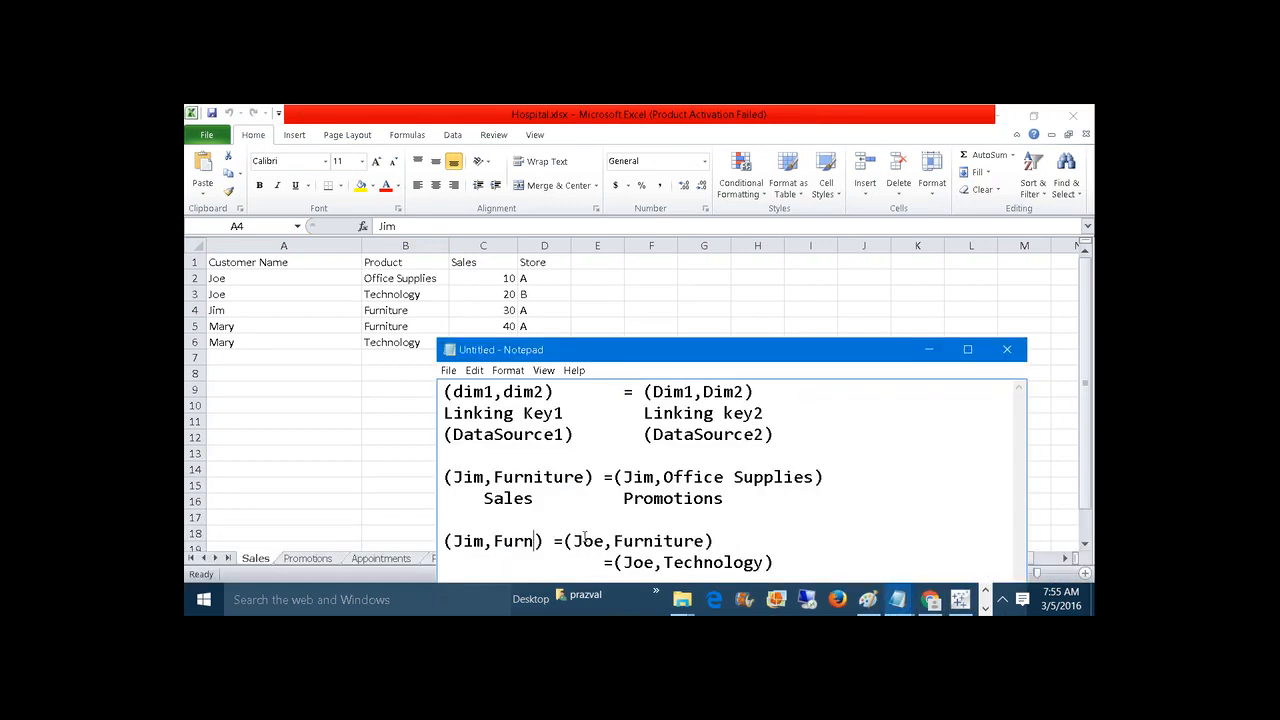
key(ctrl+v)
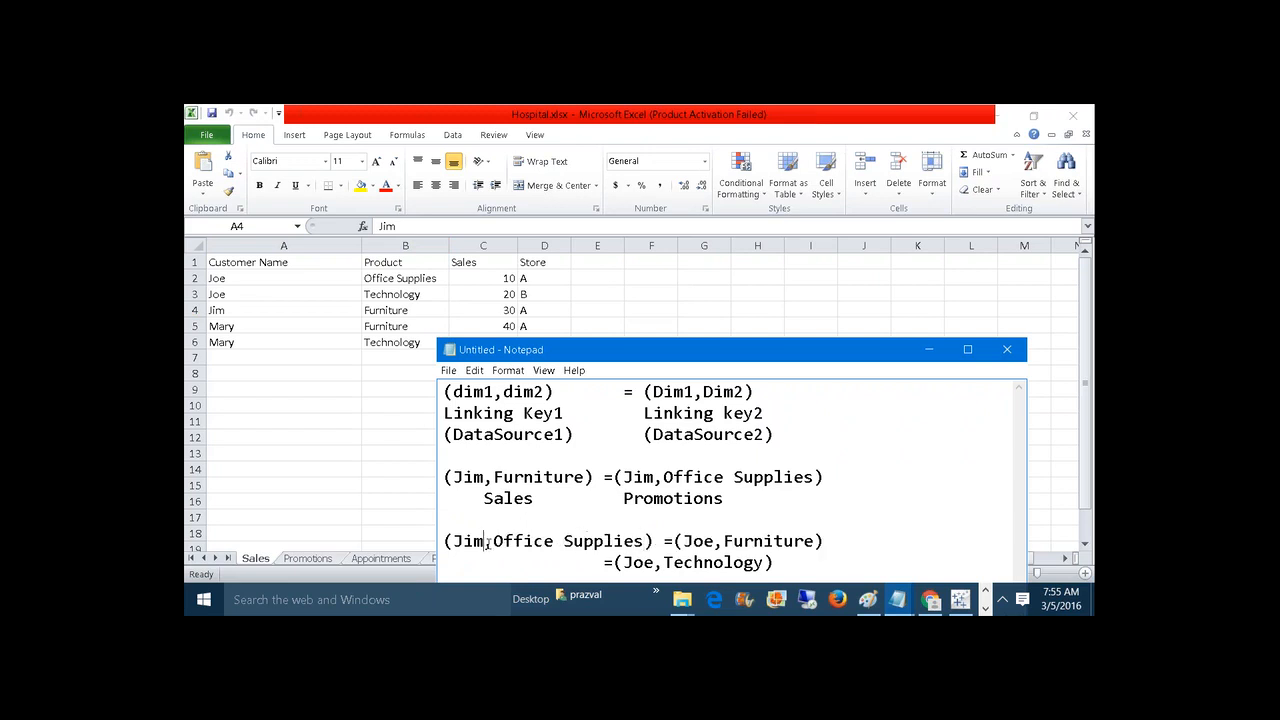
key(BackSpace)
key(BackSpace)
text(o)
Copy the Technology pair in front of the equals sign on the last line and remove the surplus spaces.
drag(614, 563, 777, 573)
key(ctrl+c)
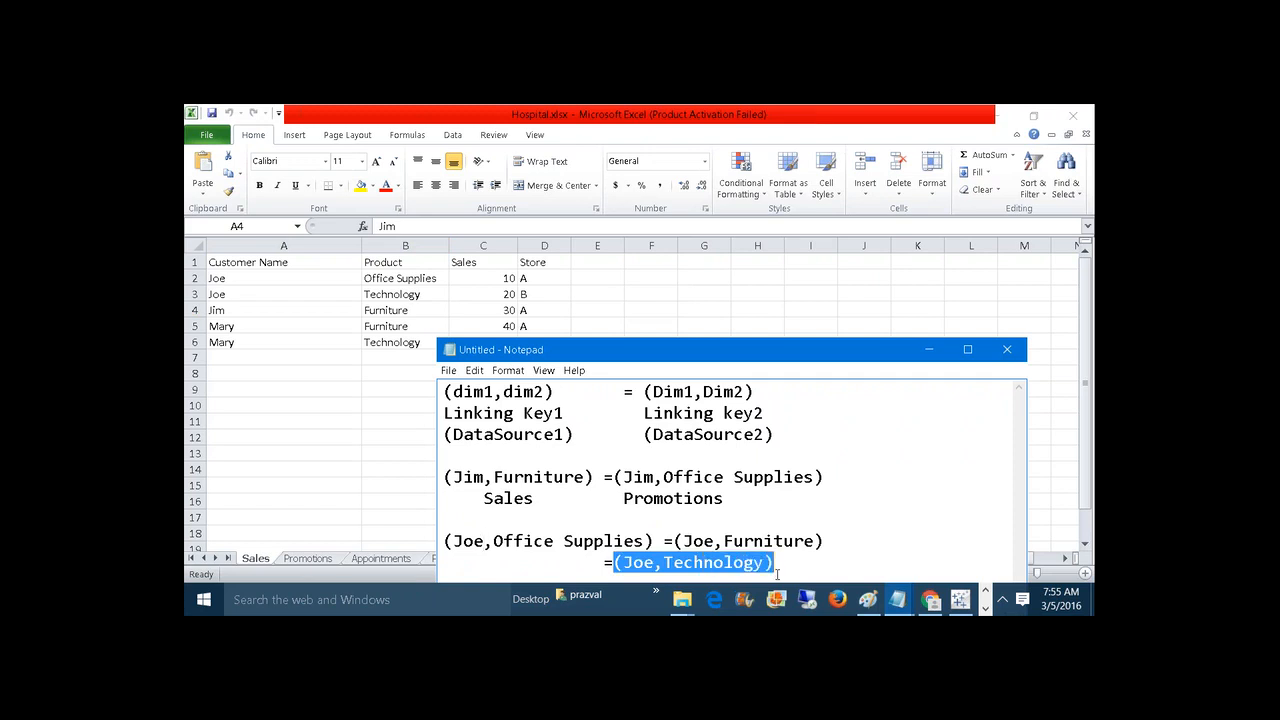
click(461, 563)
key(ctrl+v)
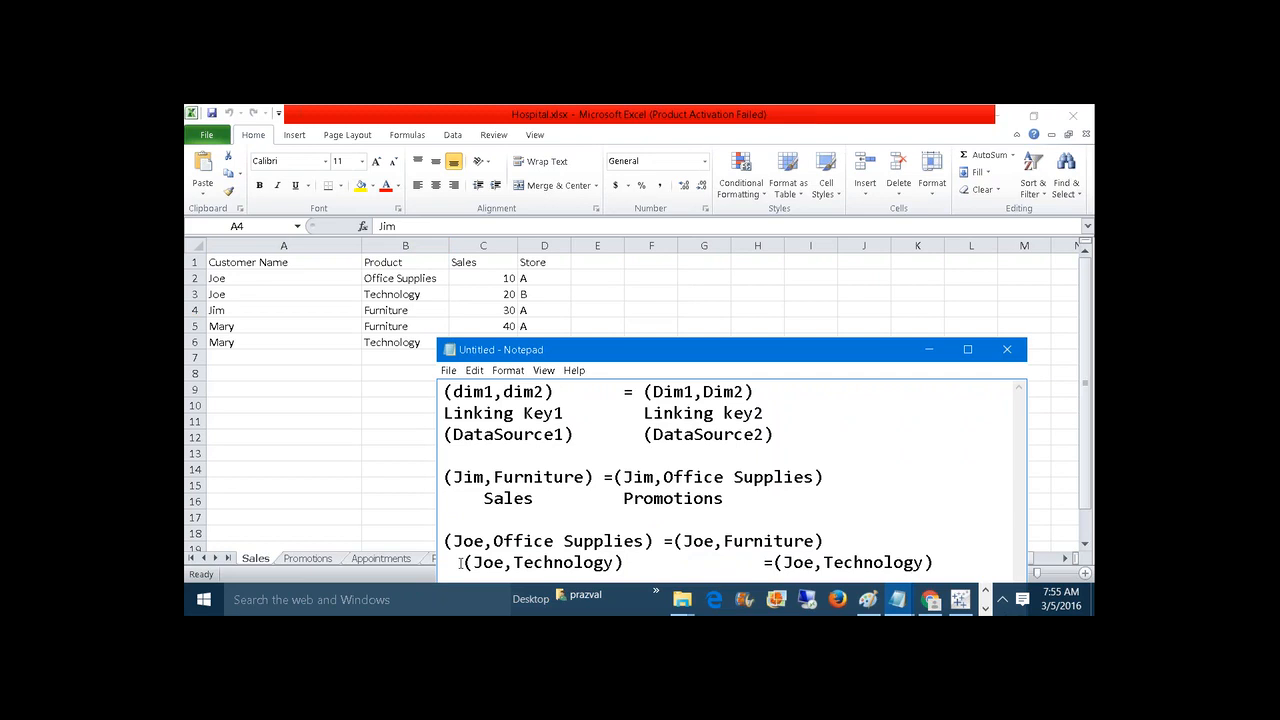
key(Delete)
key(Delete)
key(Delete)
key(Delete)
key(Delete)
key(Delete)
key(Delete)
key(Delete)
key(Delete)
key(Delete)
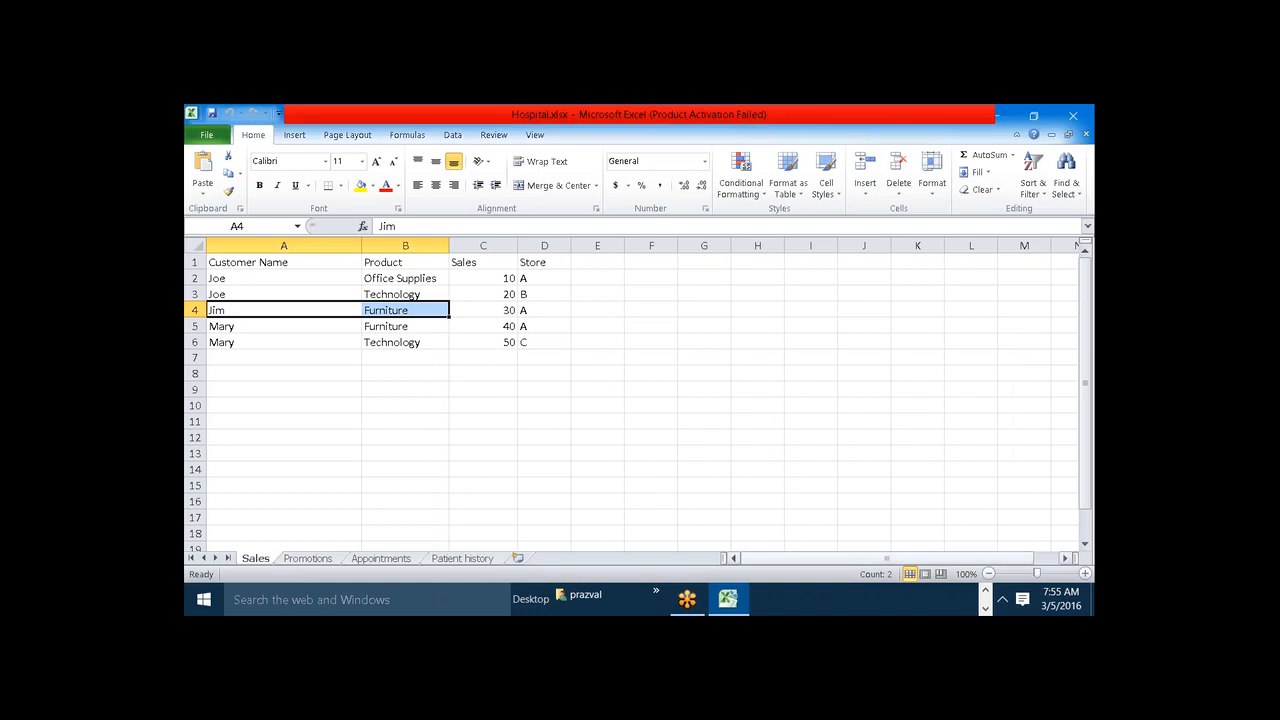
Switch to Tableau and inspect the second customer's voucher bar and the third customer's sales bar on the Sales primary sheet.
click(986, 591)
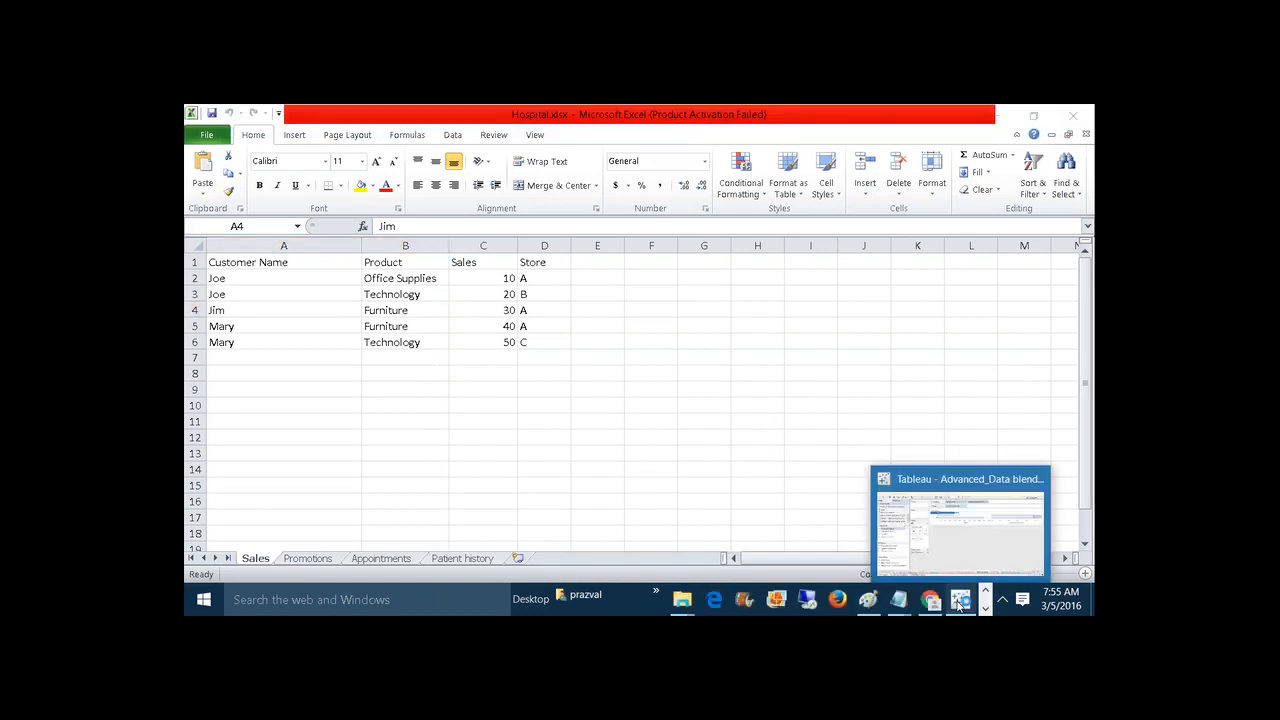
click(959, 603)
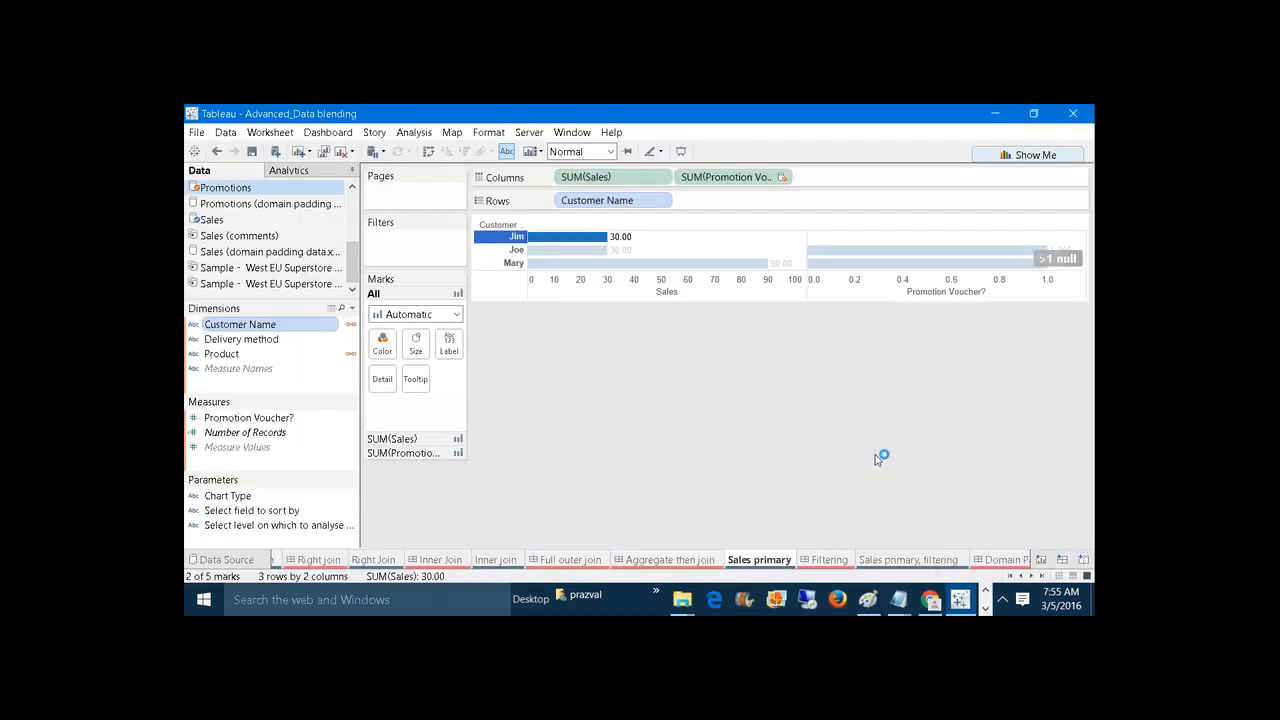
click(947, 251)
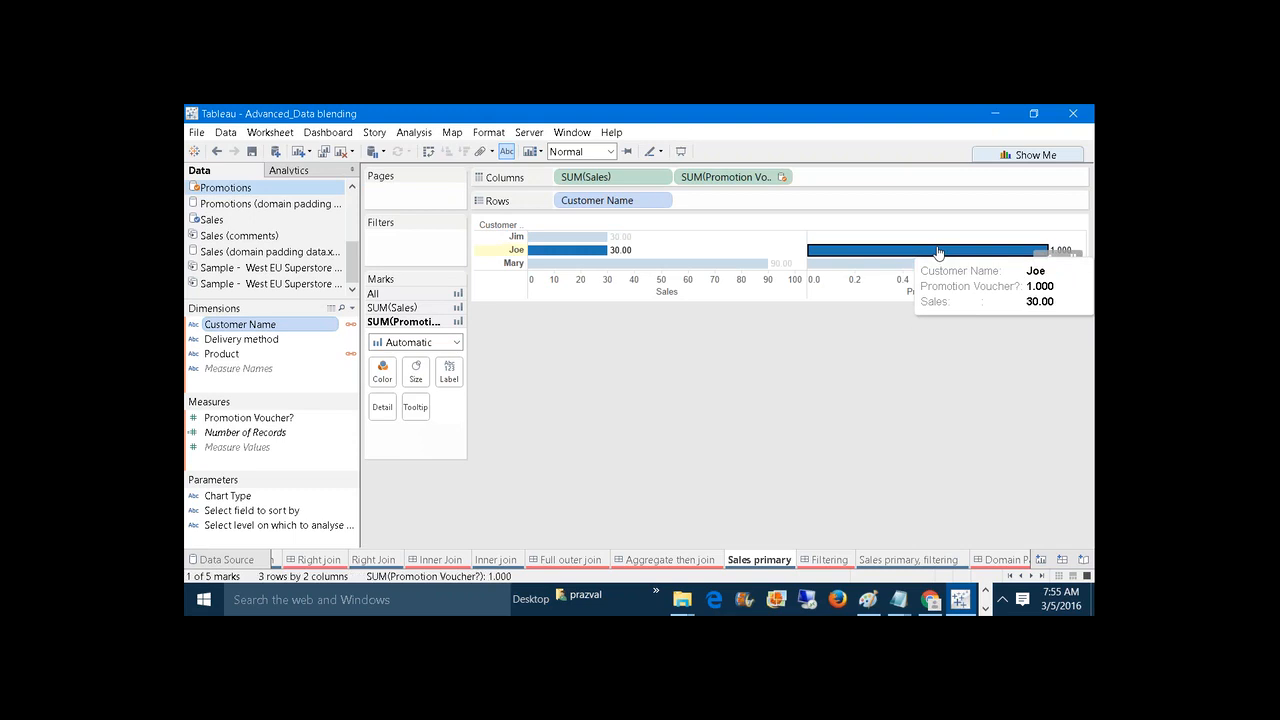
click(759, 266)
click(755, 358)
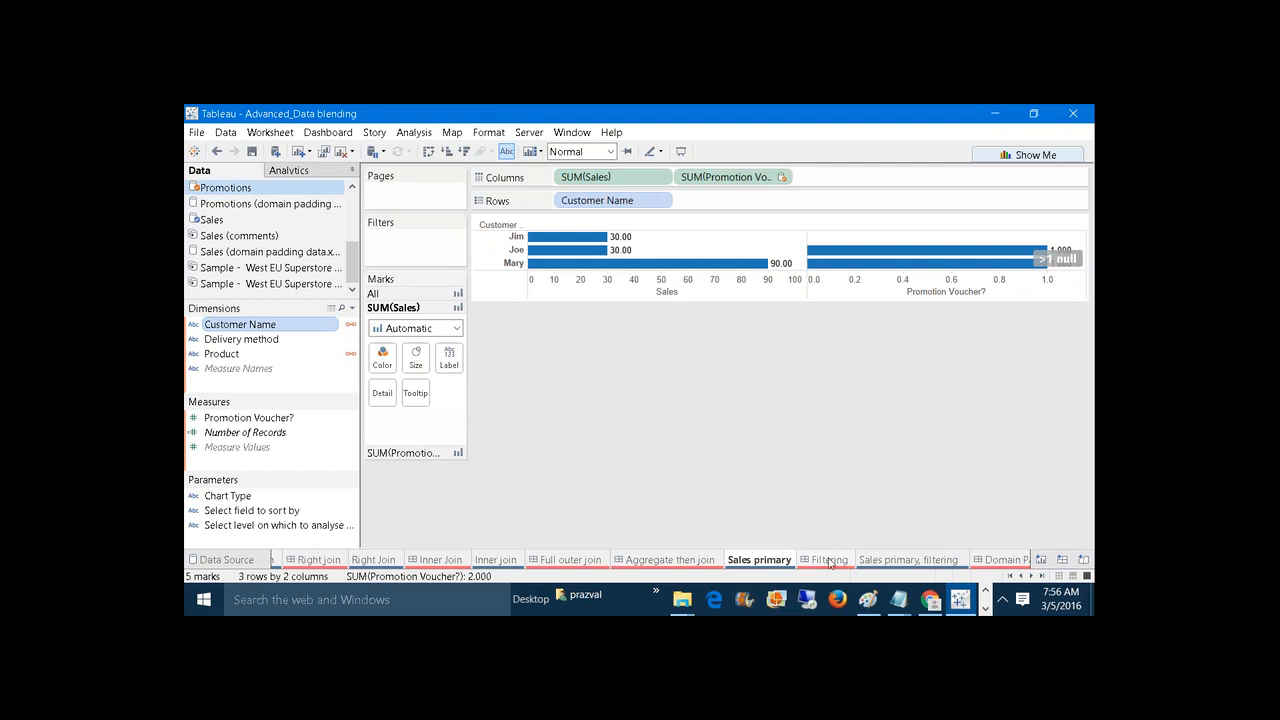
View the Filtering dashboard, and open the Sales primary, filtering worksheet.
mouse_move(829, 563)
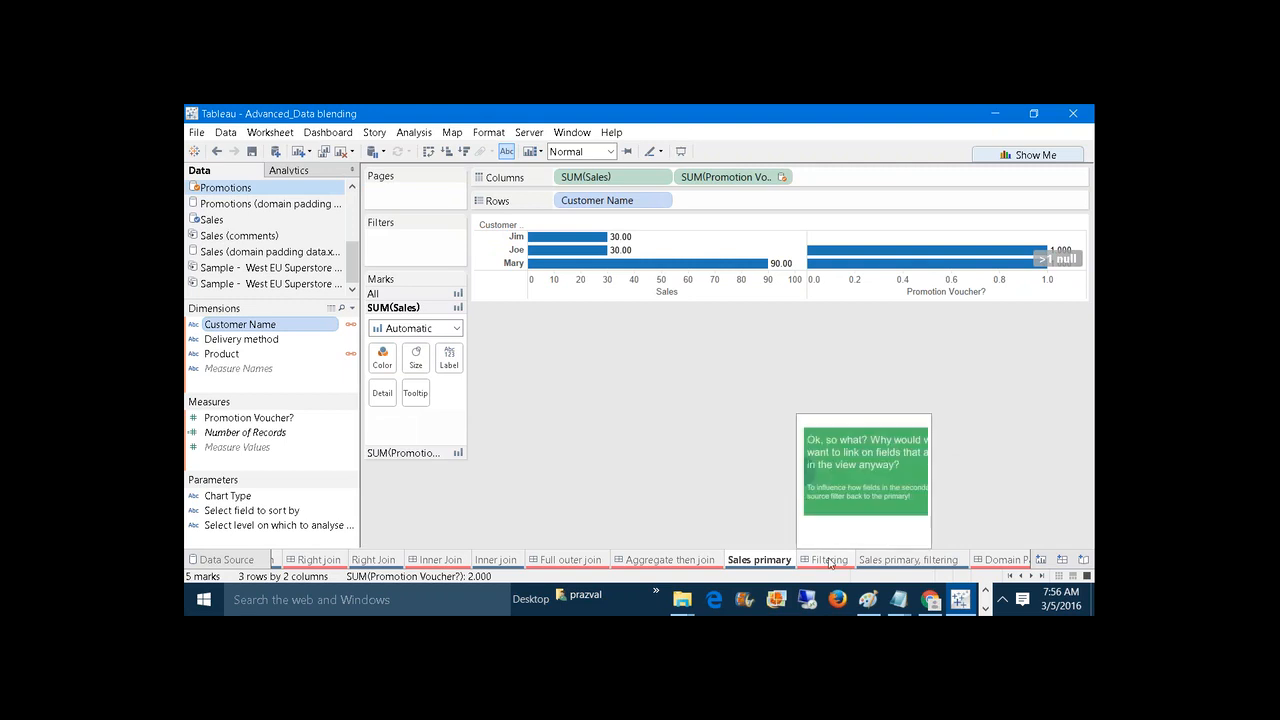
click(829, 562)
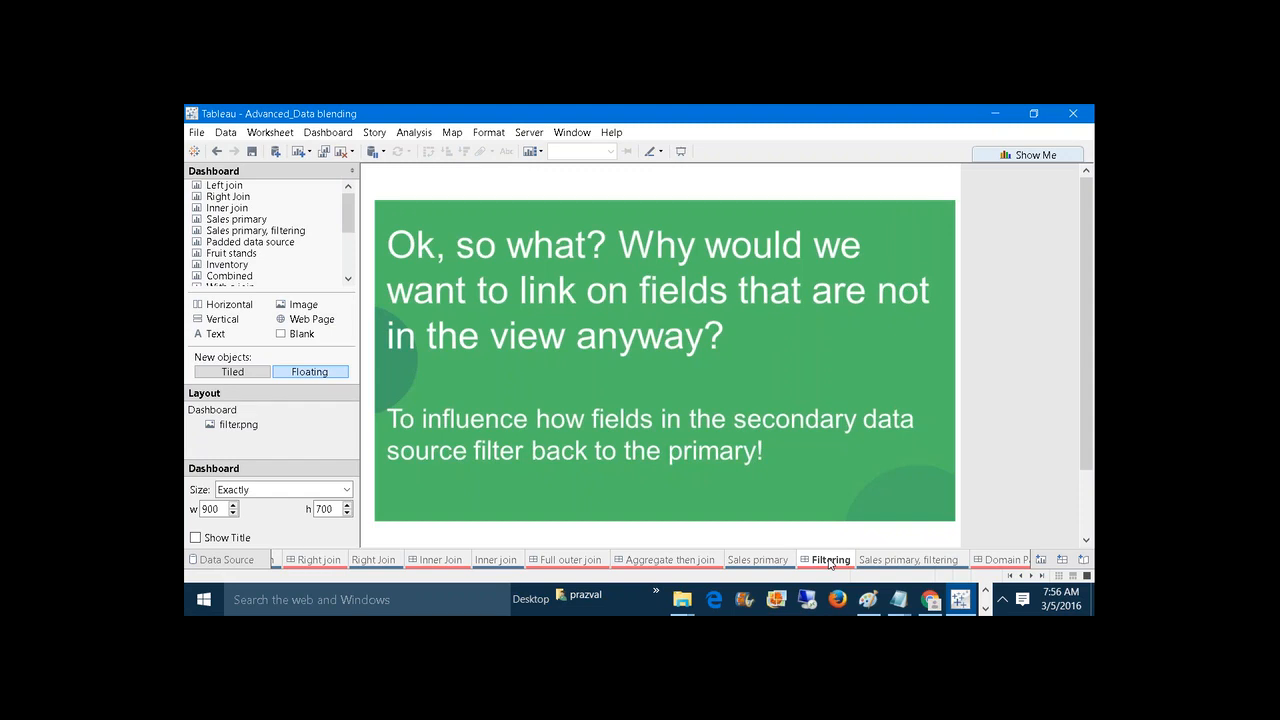
click(883, 562)
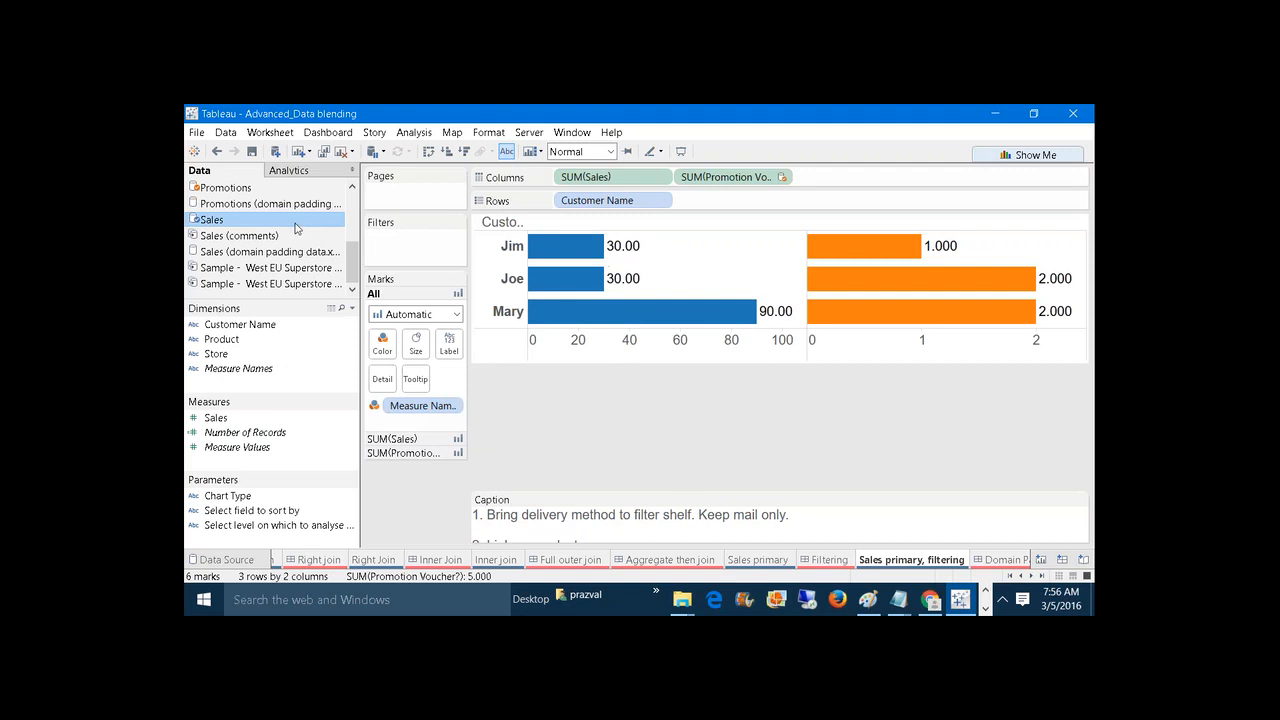
Filter the chart by Delivery method from the Promotions data source, keeping only Mail.
click(250, 190)
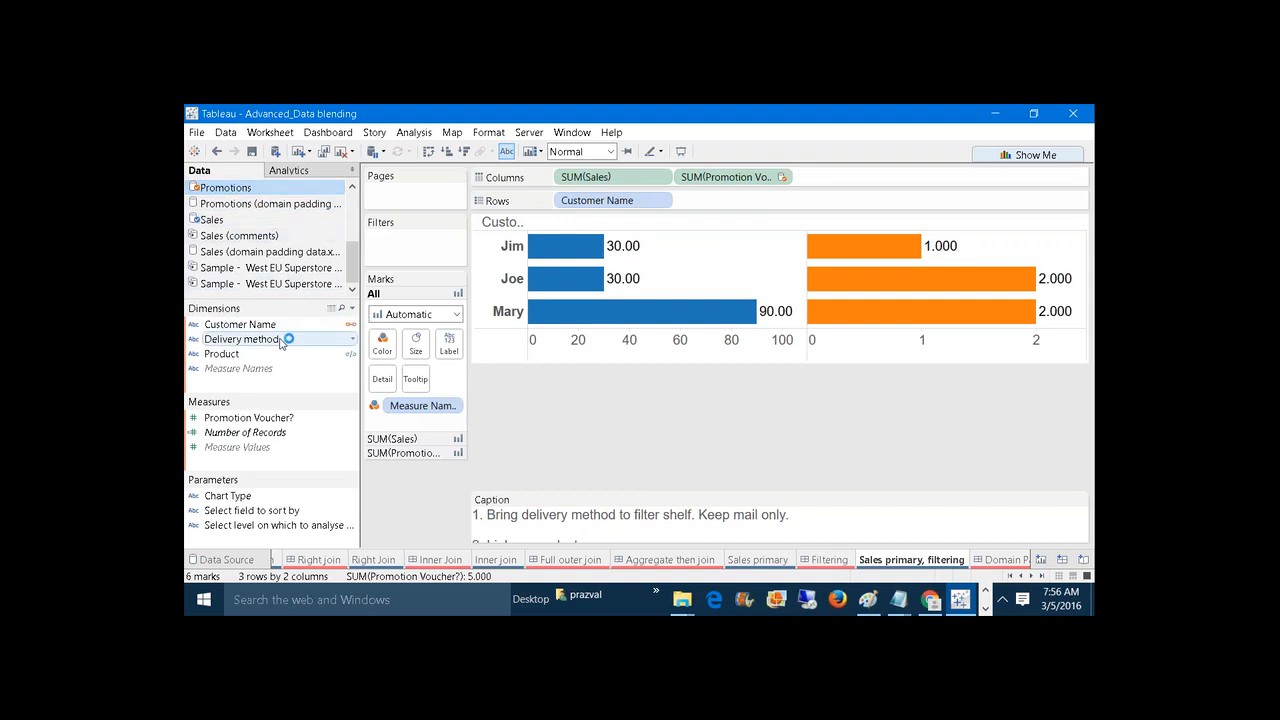
drag(286, 339, 418, 245)
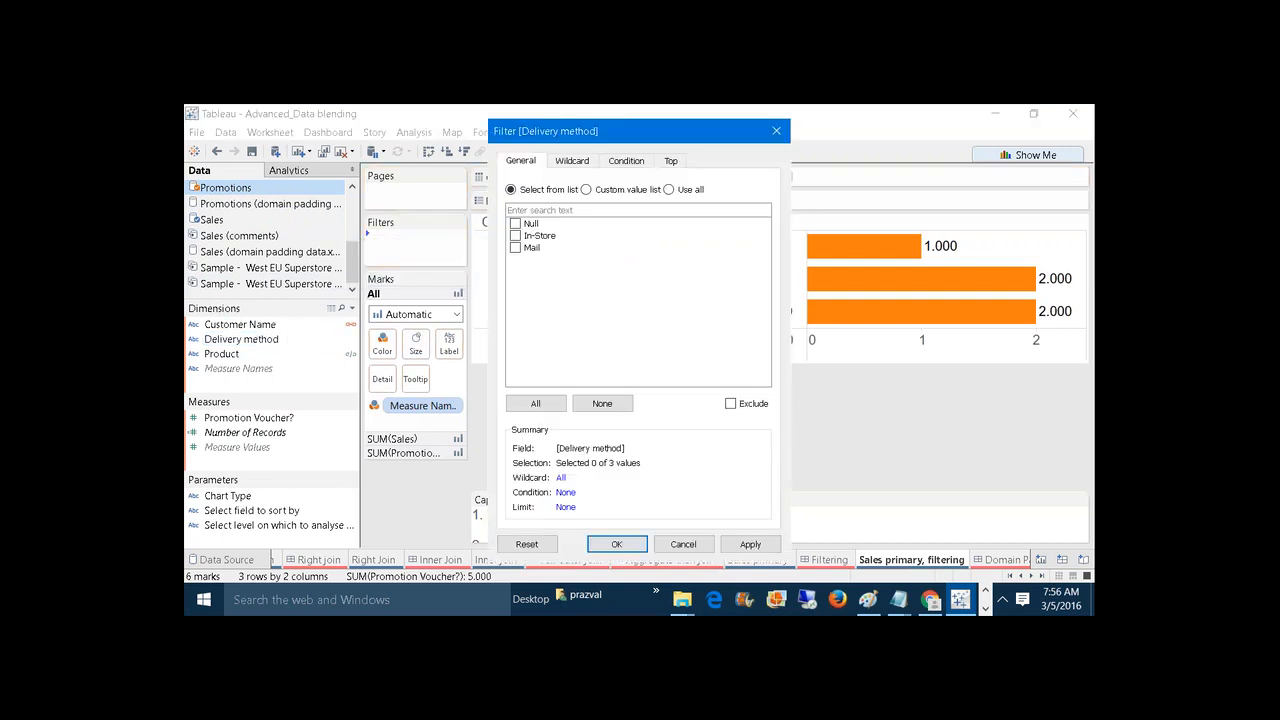
click(516, 249)
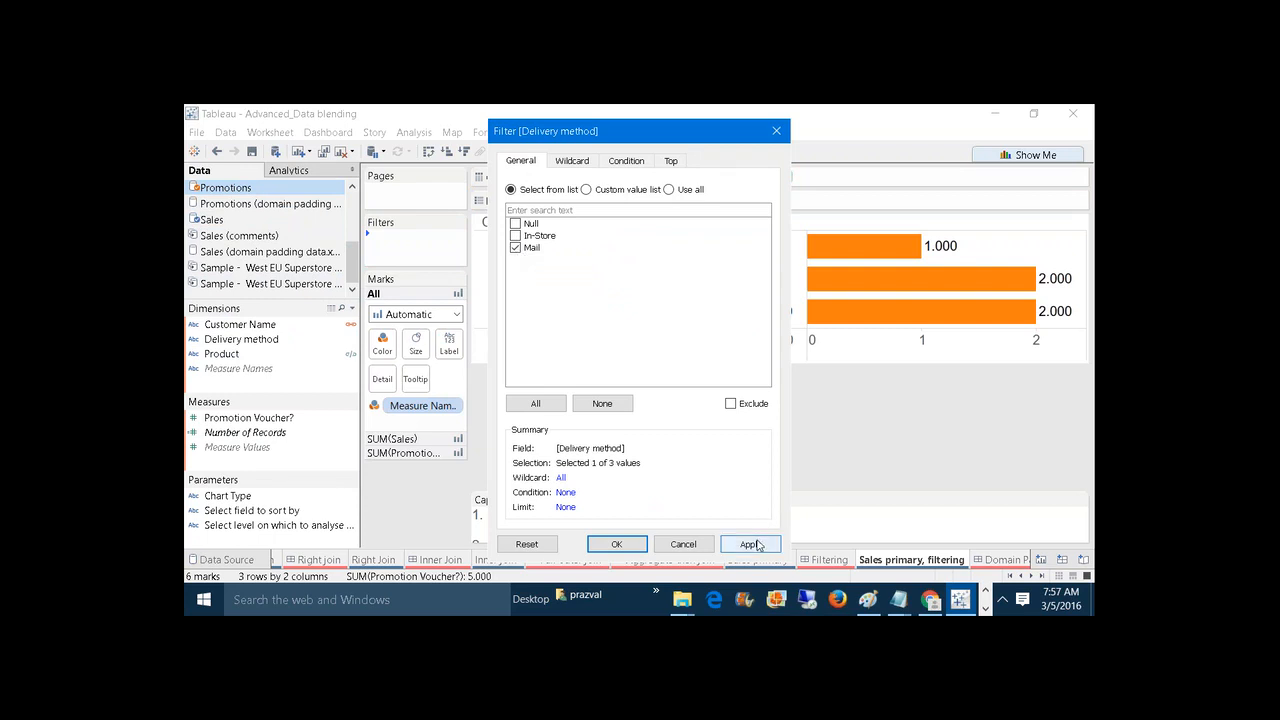
click(757, 545)
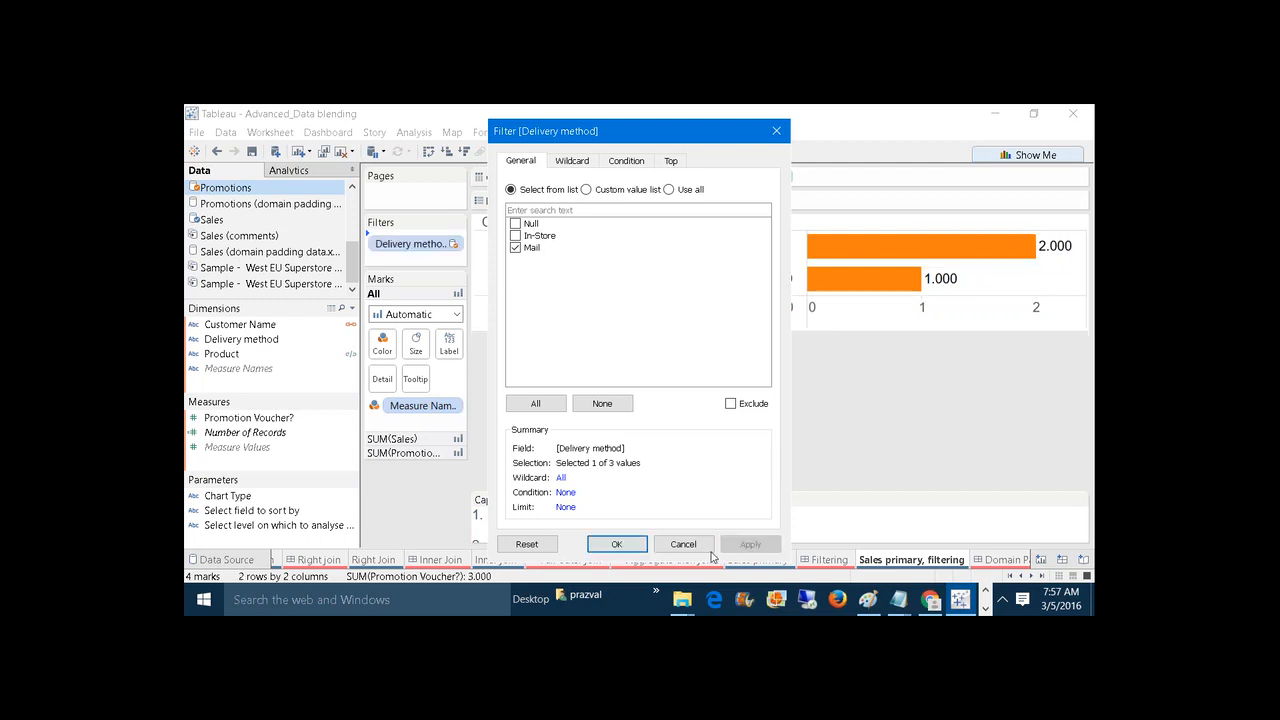
click(640, 545)
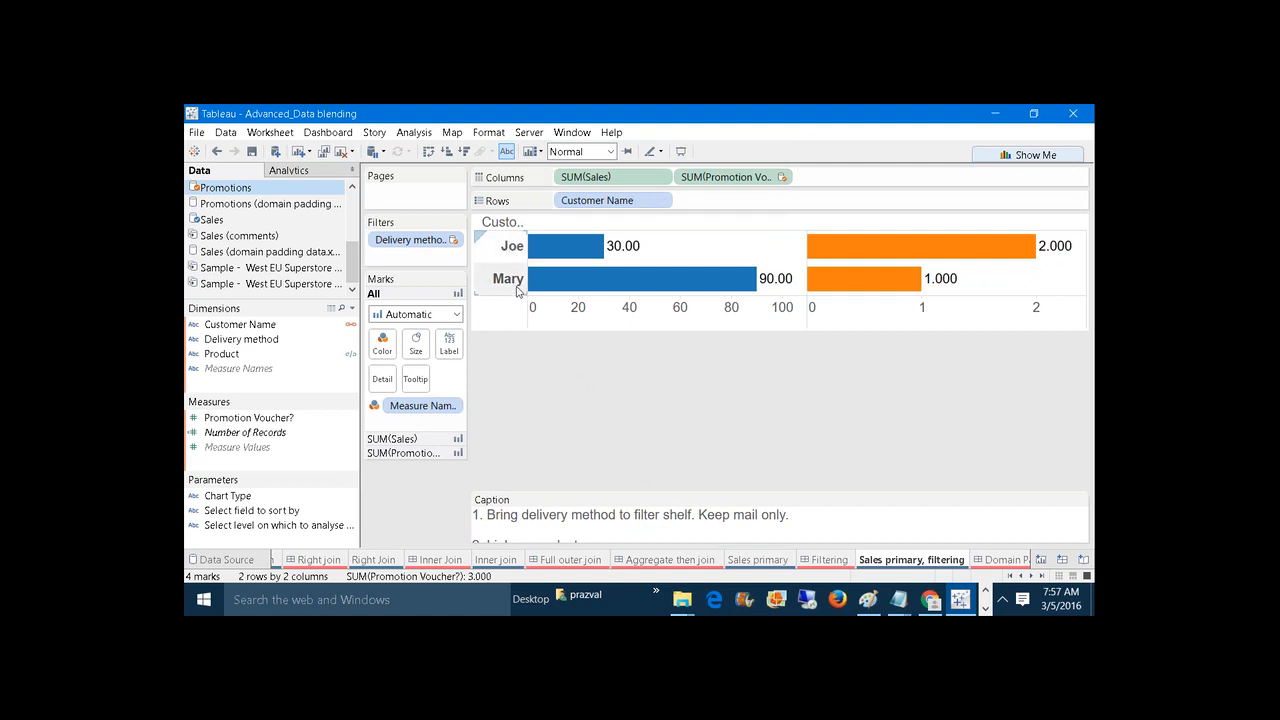
Show the Promotions sheet in Excel and highlight the Mail delivery method cells in rows 2, 3 and 6.
mouse_move(552, 283)
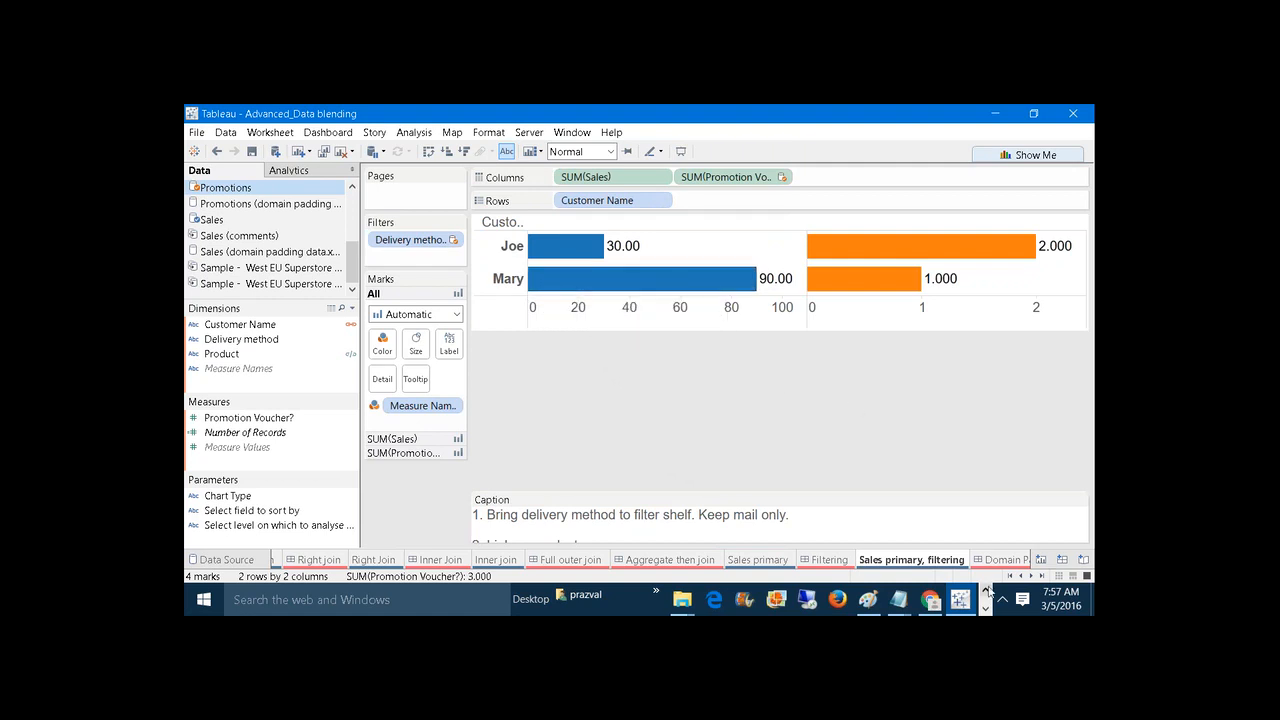
click(985, 591)
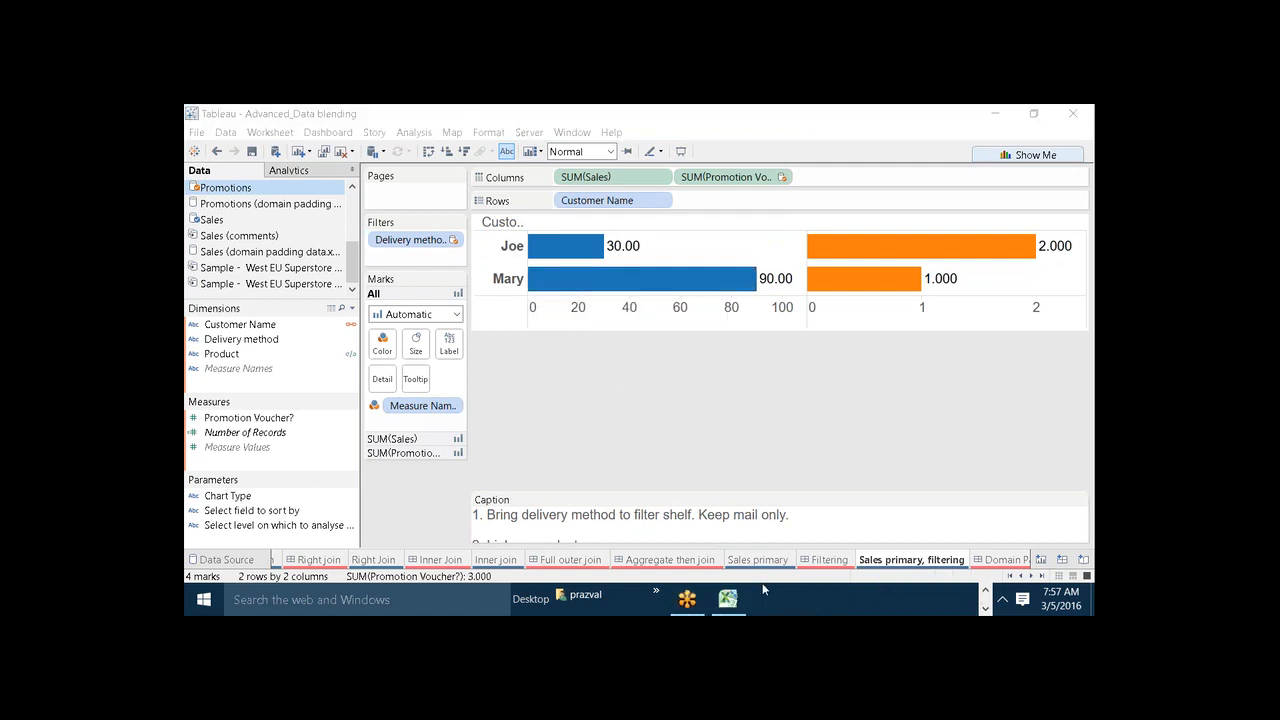
click(740, 596)
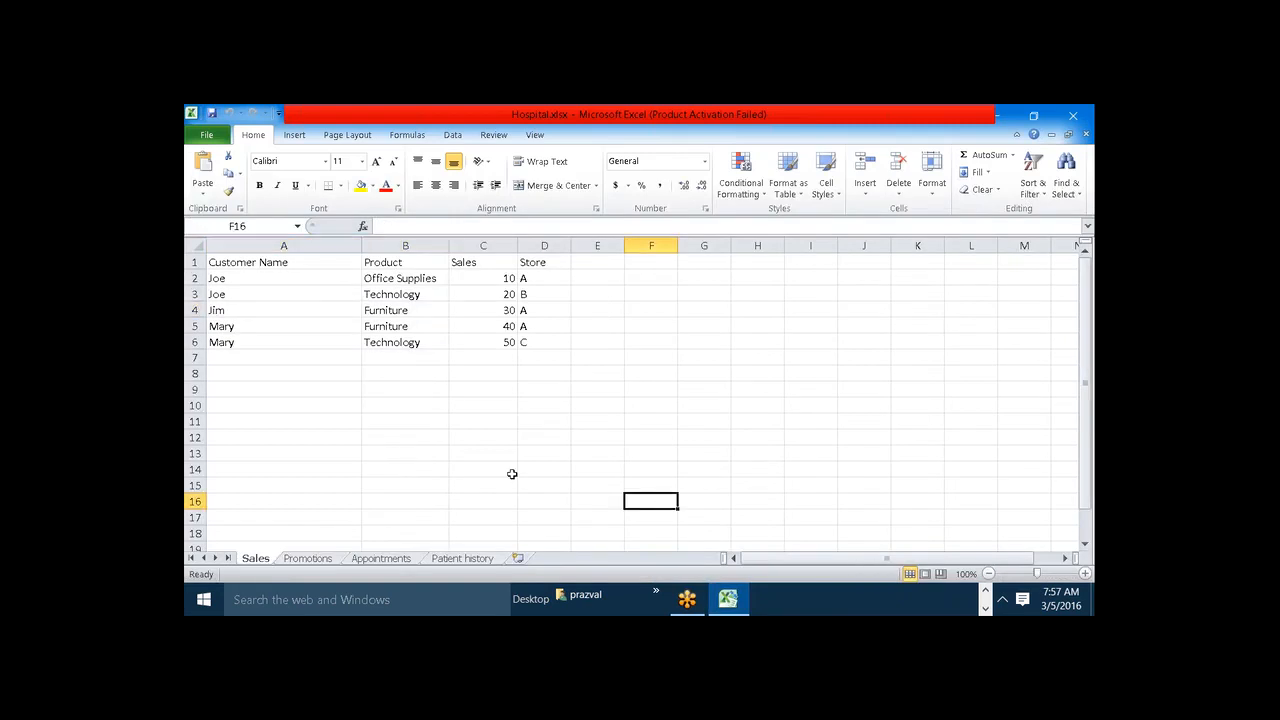
click(307, 558)
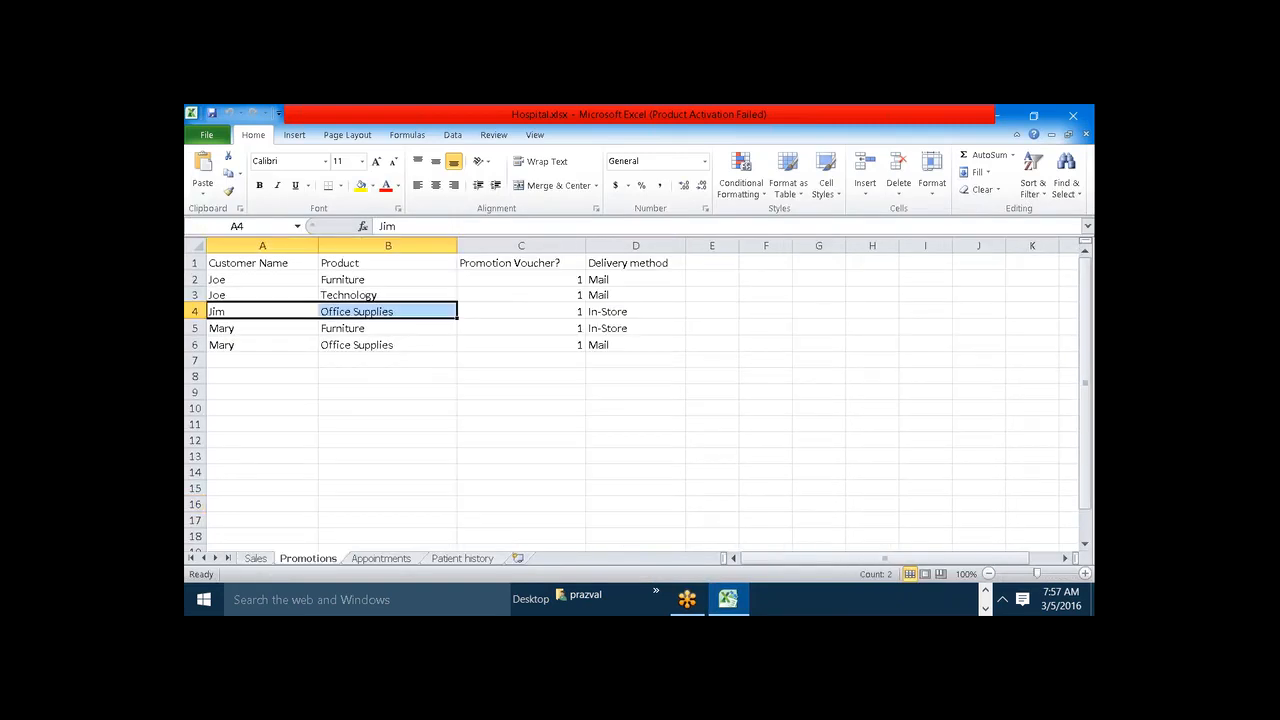
click(598, 280)
drag(598, 280, 602, 295)
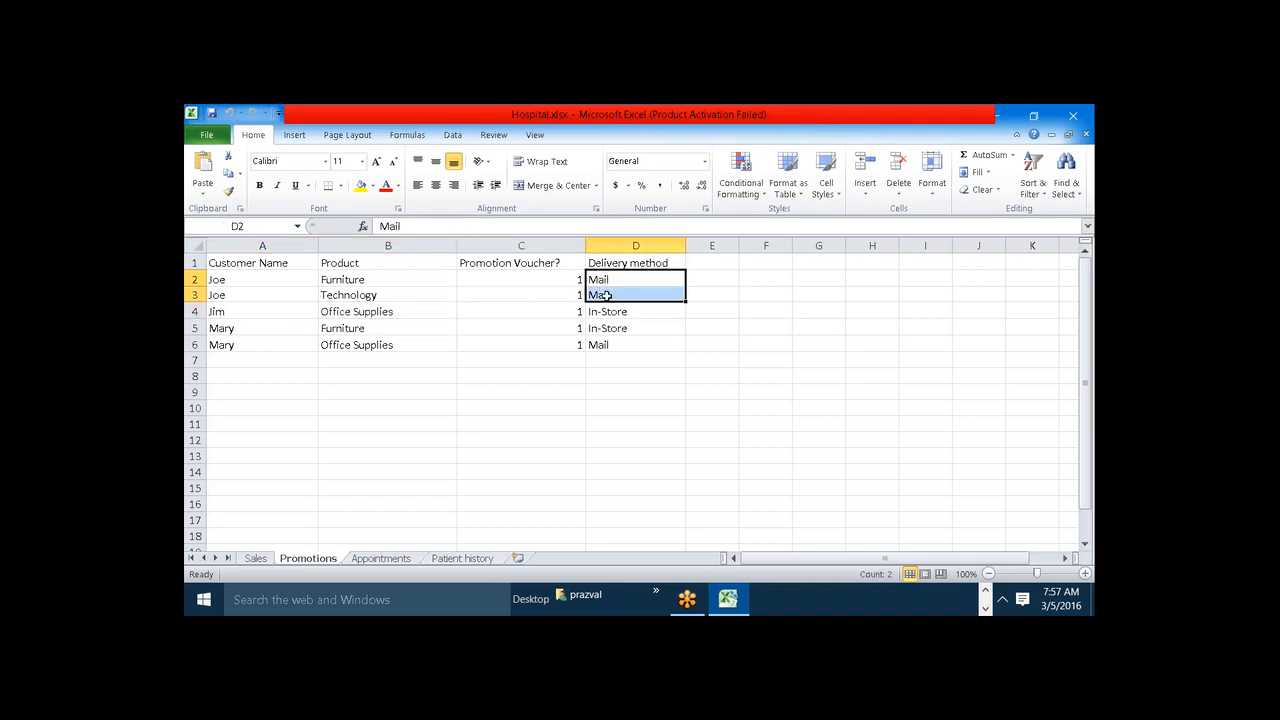
click(598, 344)
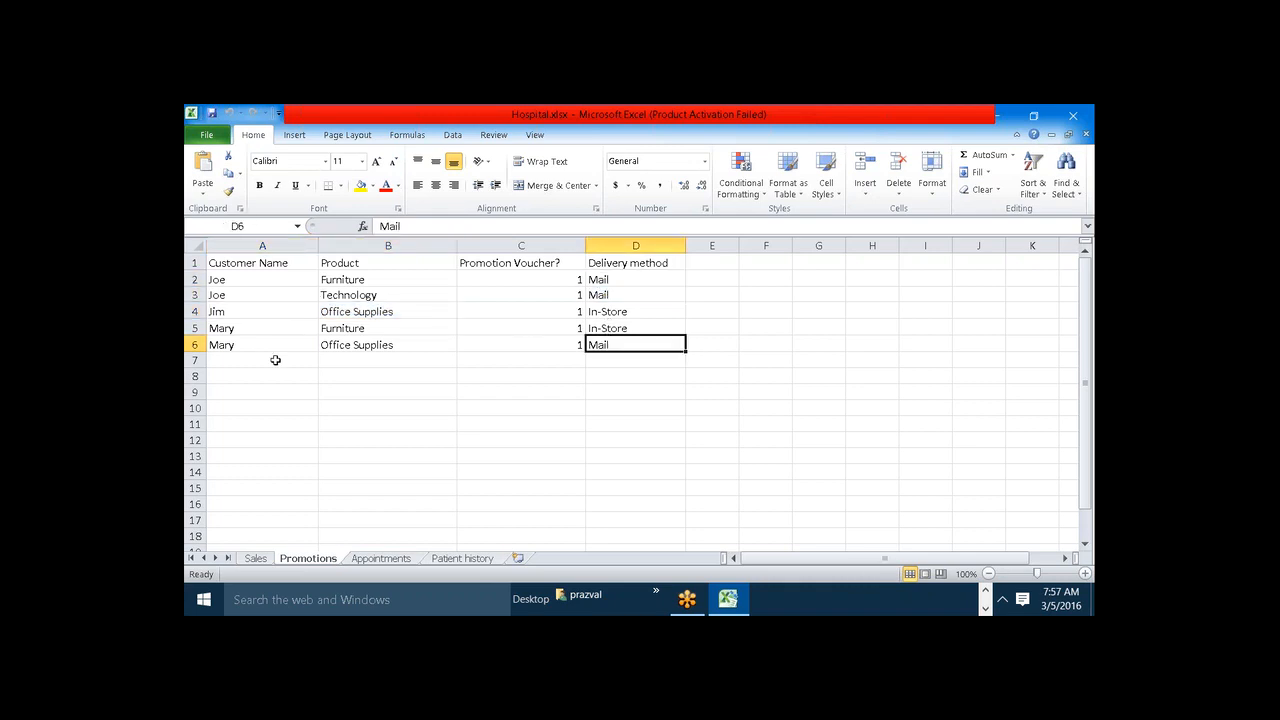
Highlight the customer names and Promotion Voucher values belonging to the Mail rows 2, 3 and 6.
click(220, 279)
drag(220, 279, 218, 292)
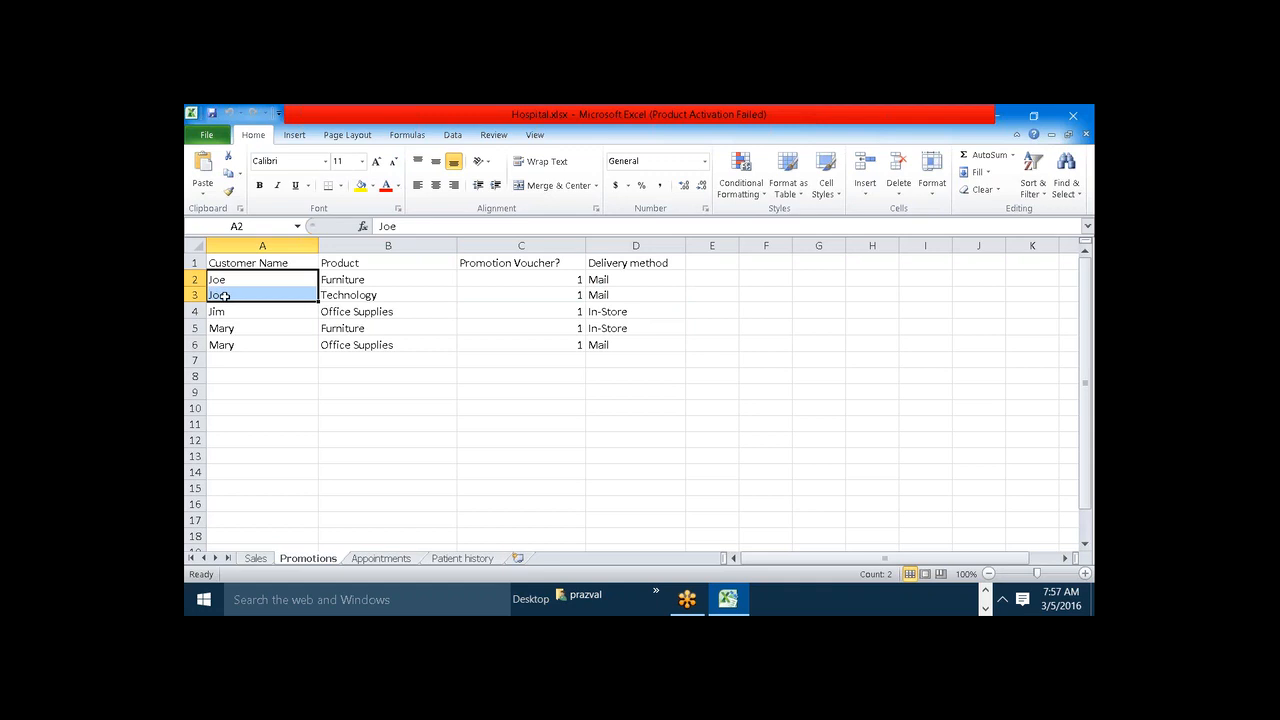
click(222, 345)
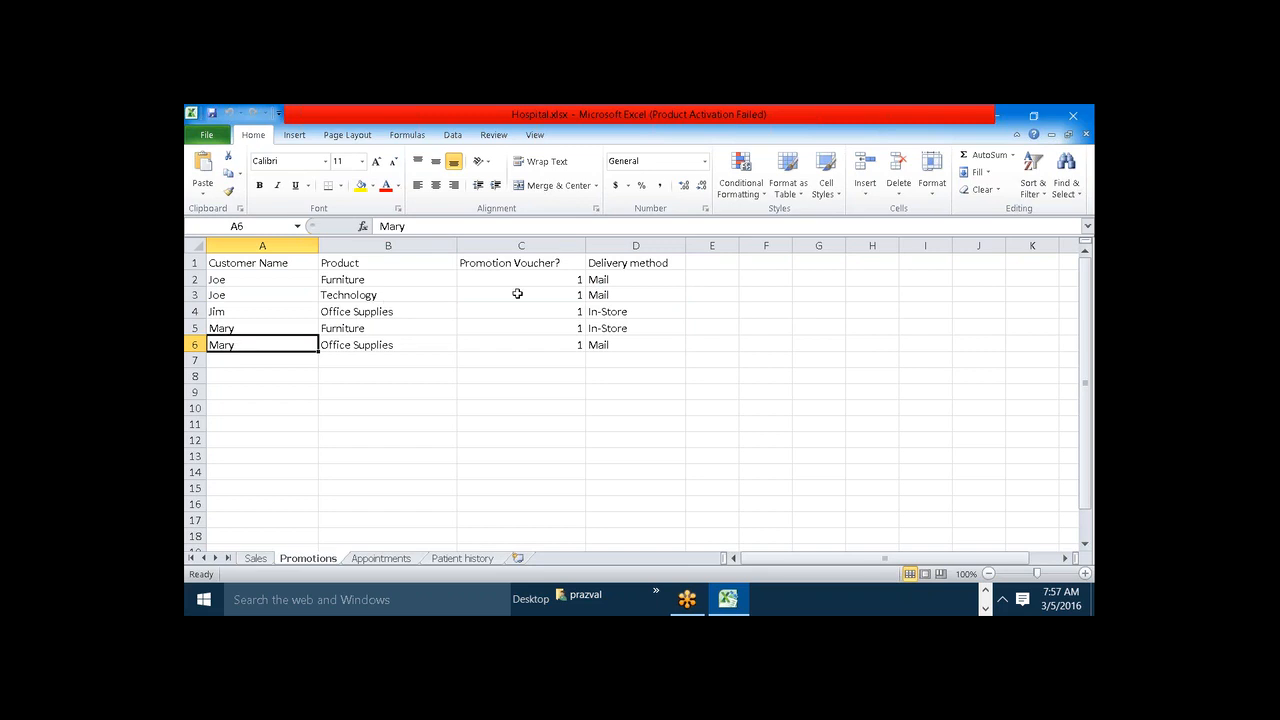
drag(511, 279, 522, 294)
click(545, 342)
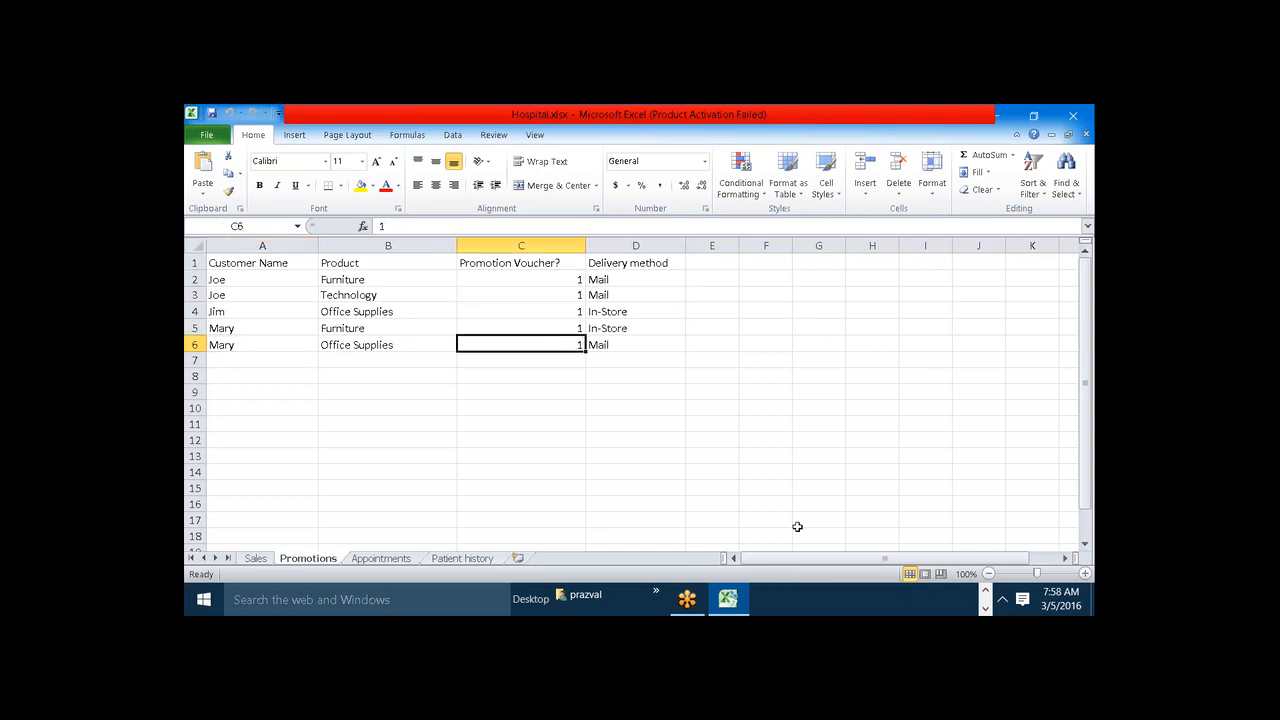
Switch back to Tableau and activate Product as an additional linking field for the Promotions data source.
click(986, 594)
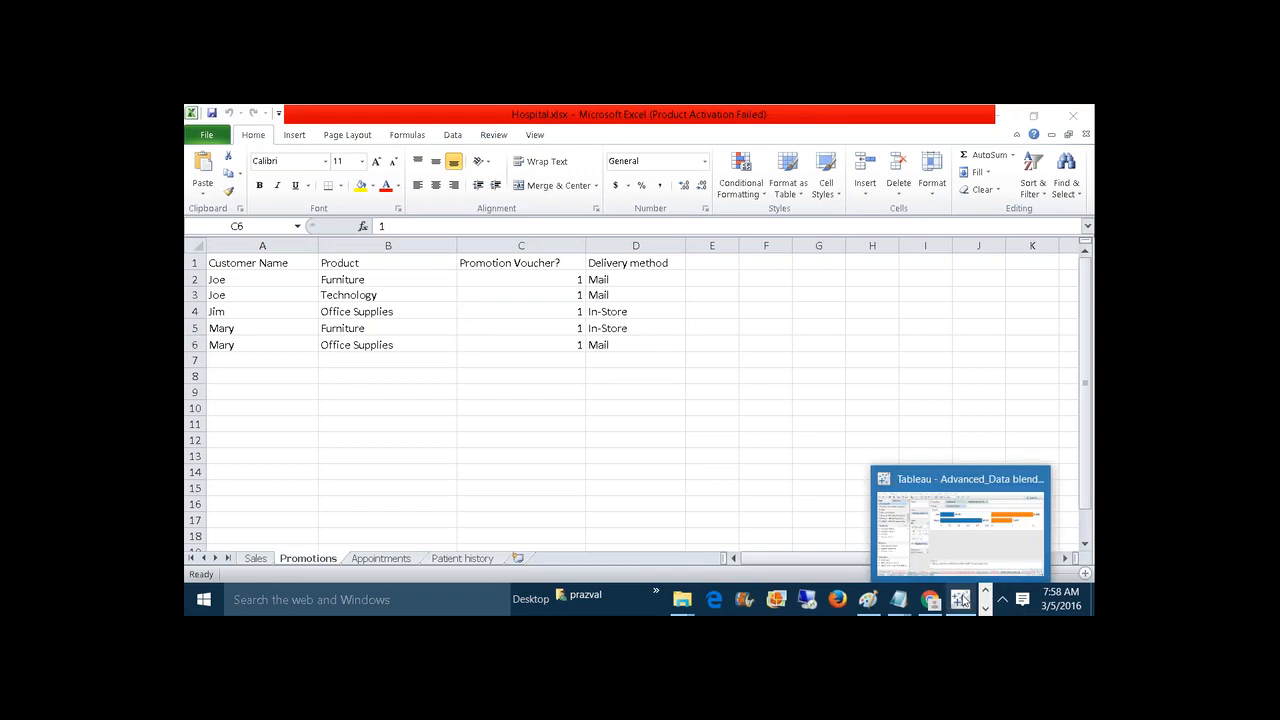
click(961, 599)
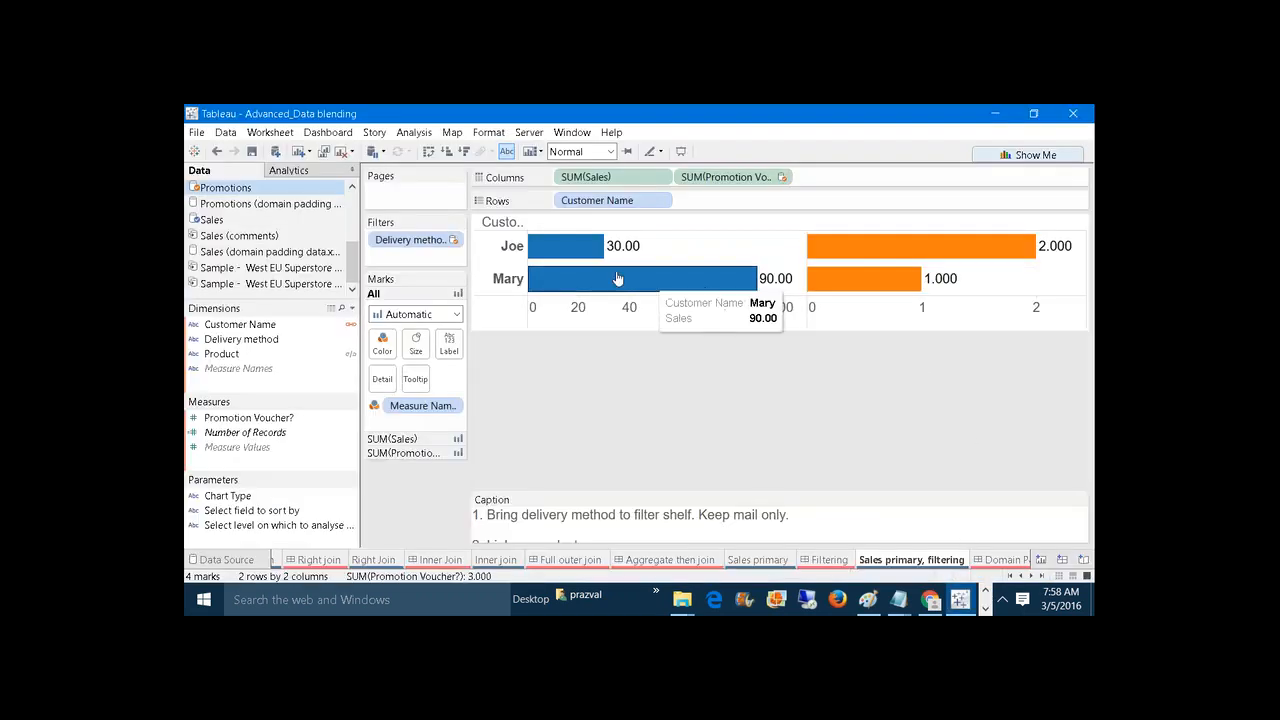
mouse_move(844, 274)
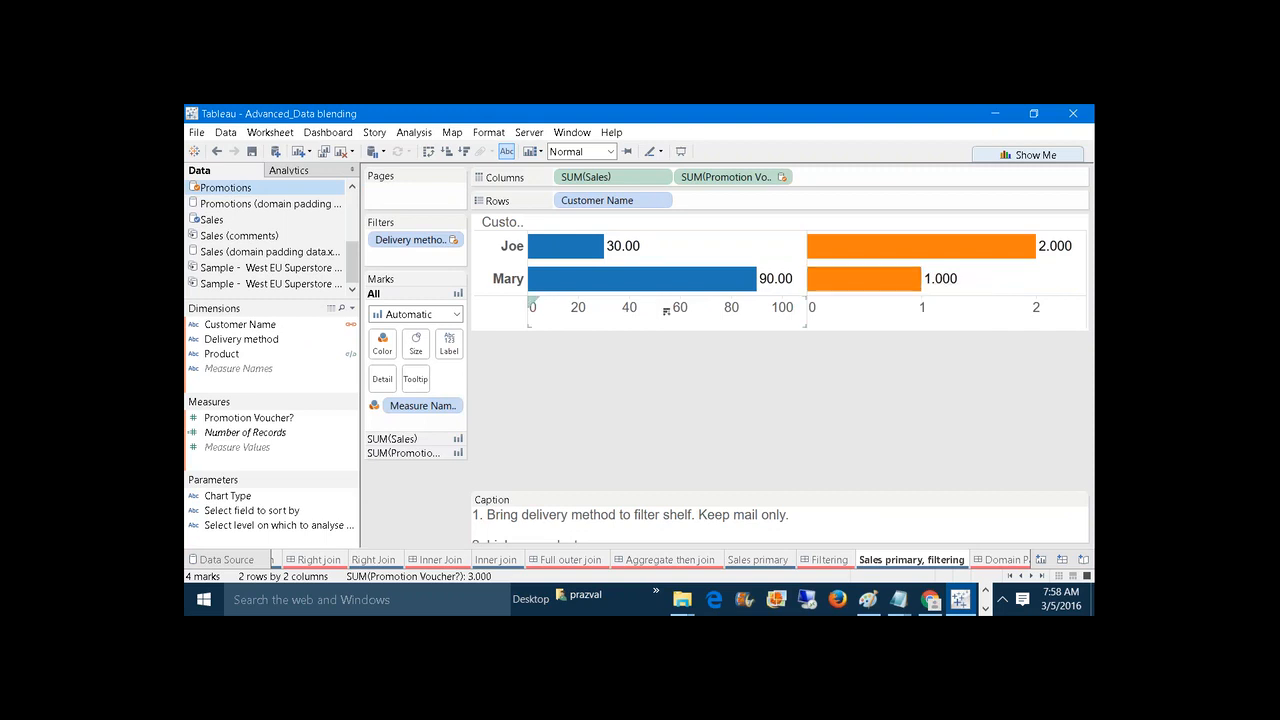
click(352, 355)
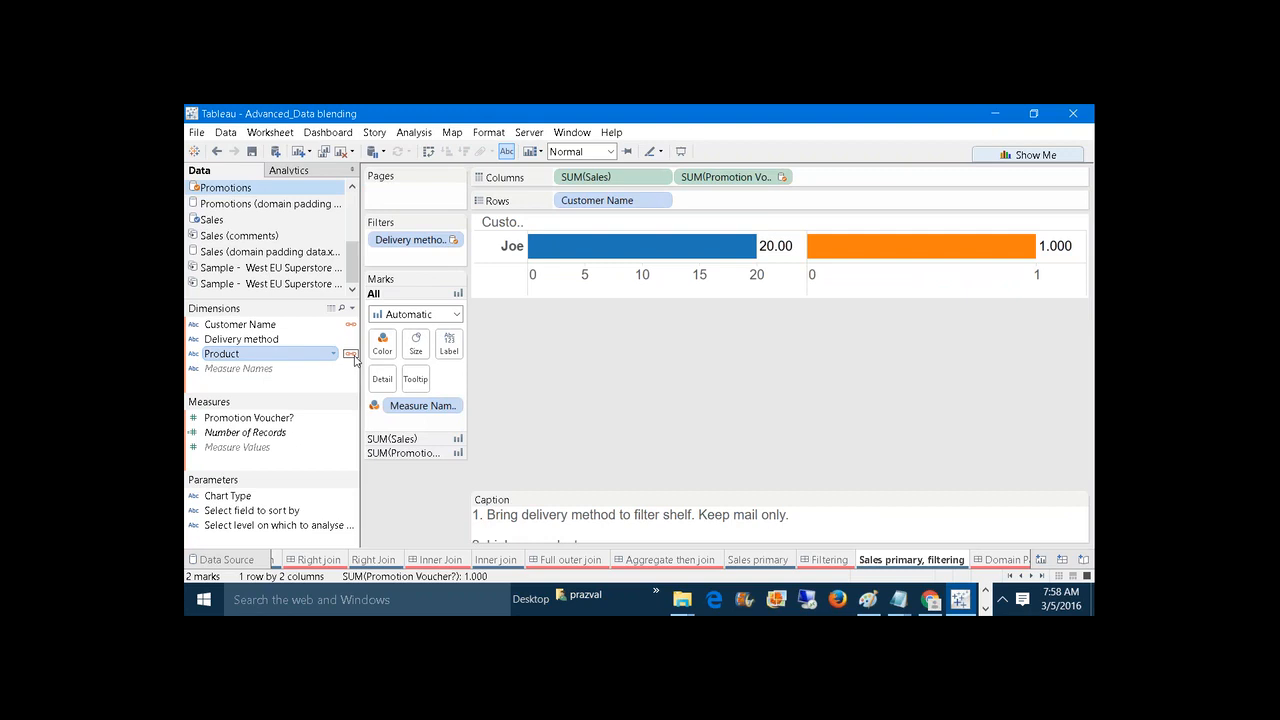
Return to the Promotions sheet in Excel and select the full Mail records in rows 2, 3 and 6 together.
mouse_move(872, 250)
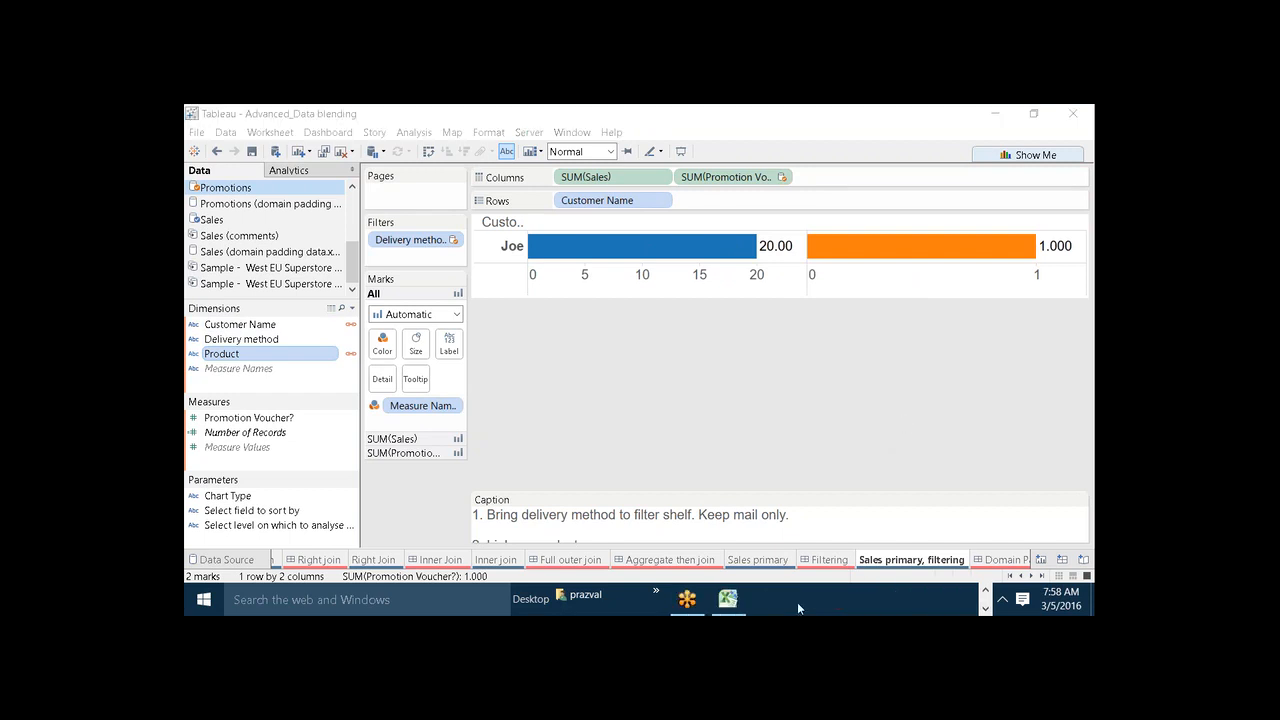
click(728, 600)
click(635, 504)
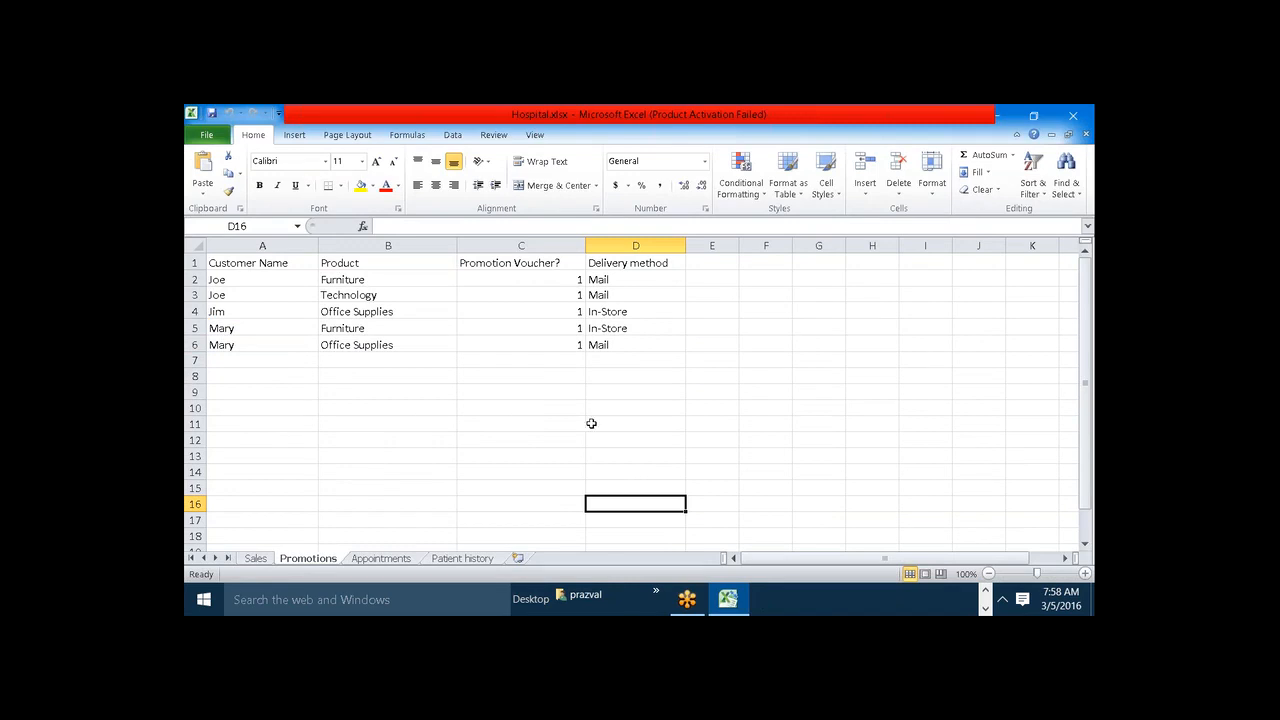
click(290, 280)
drag(290, 280, 592, 297)
click(495, 388)
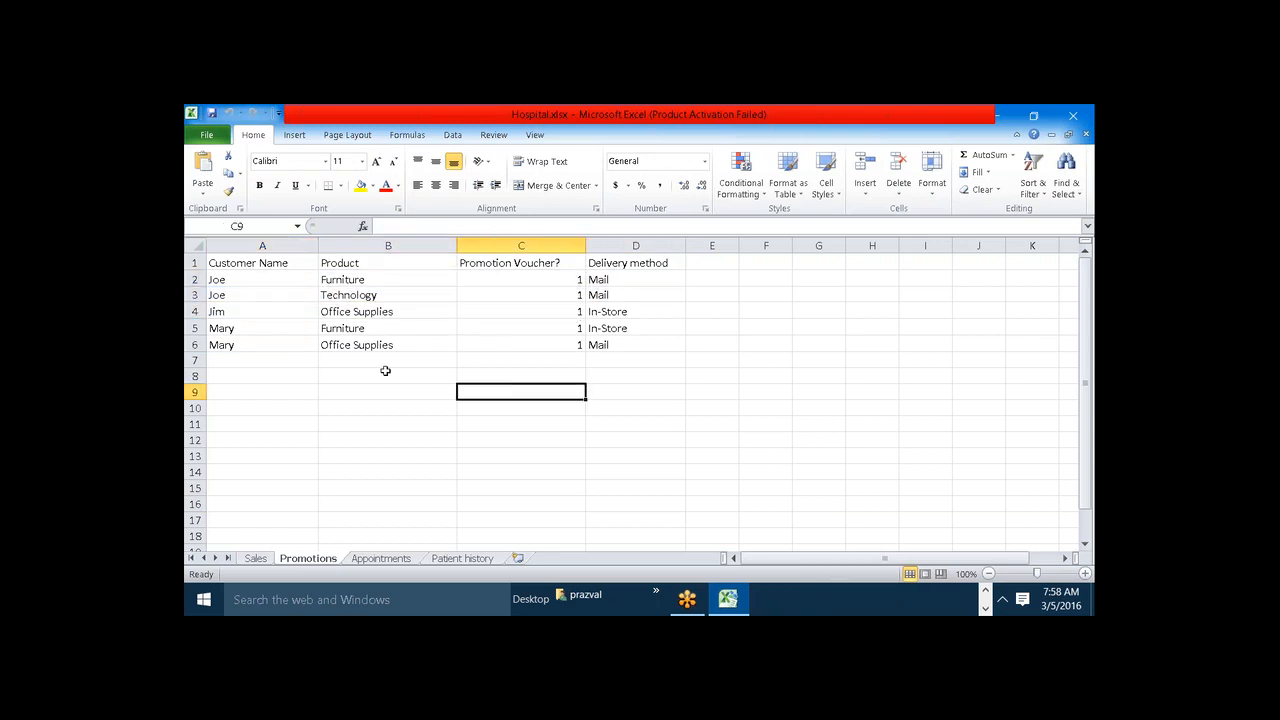
drag(259, 345, 615, 345)
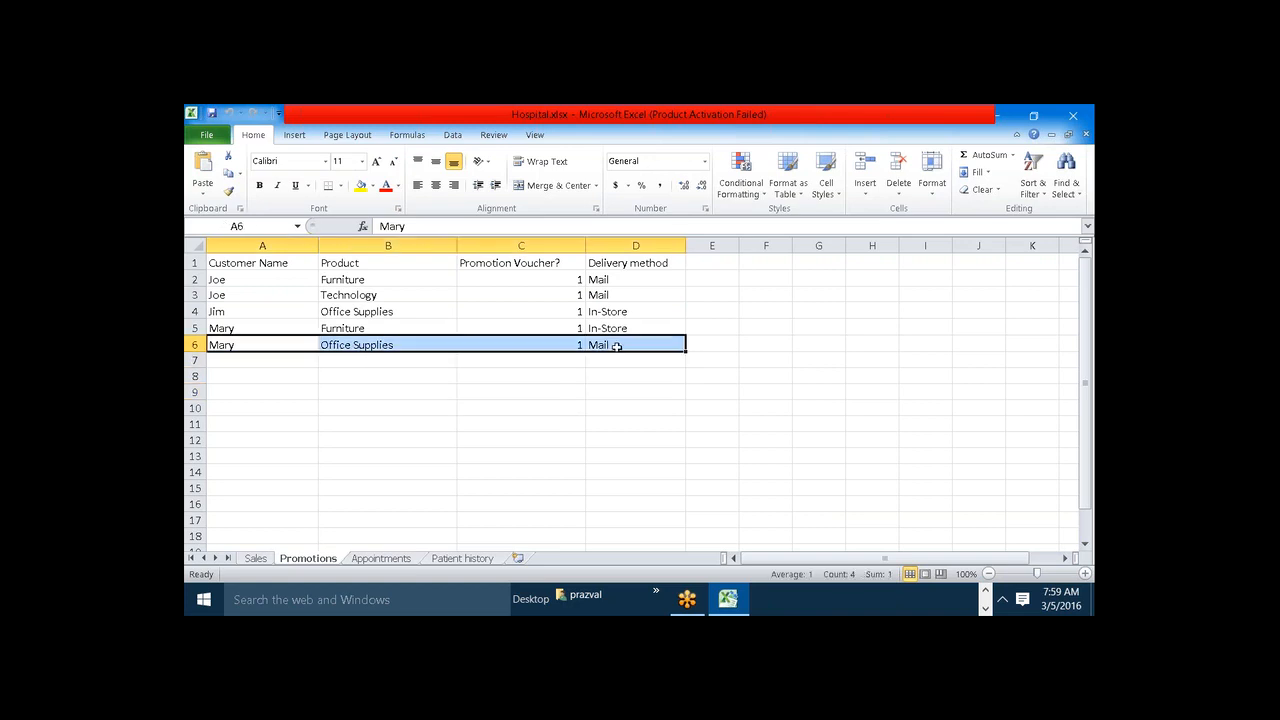
ctrl+drag(236, 280, 609, 294)
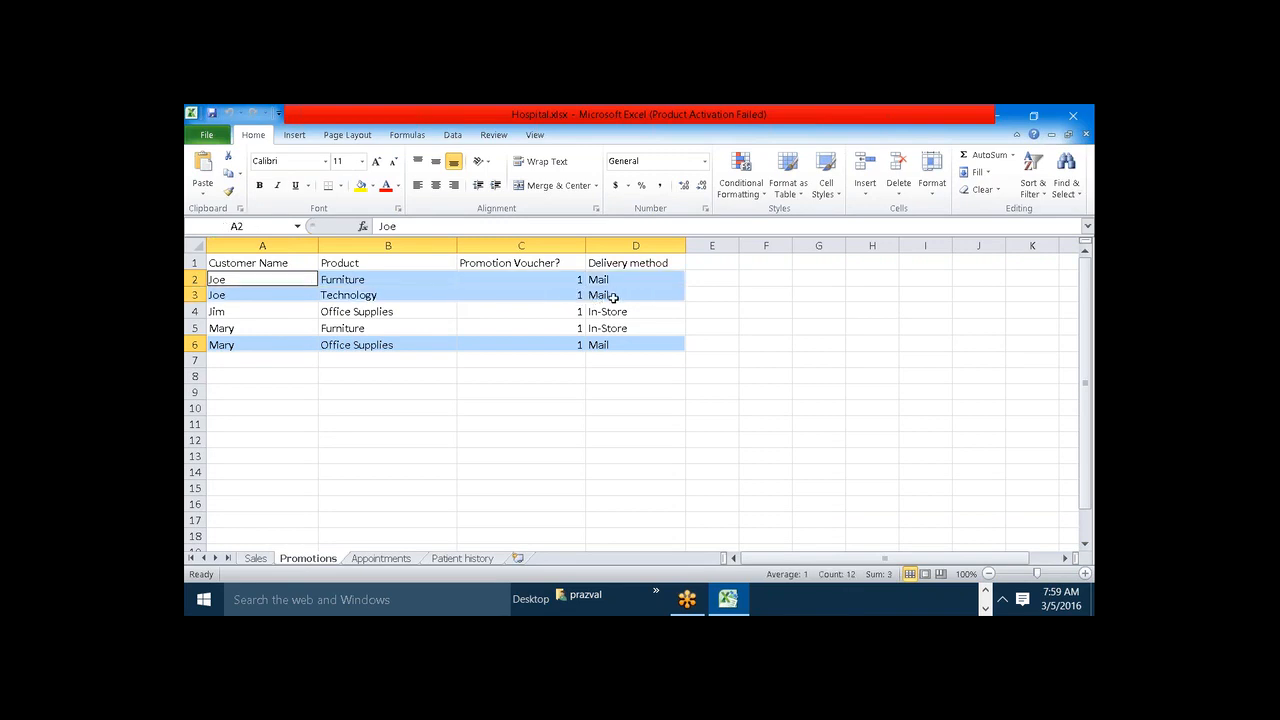
Compare the Sales and Promotions sheets and highlight the customer name and Technology product cells in row 3 of Sales.
click(256, 558)
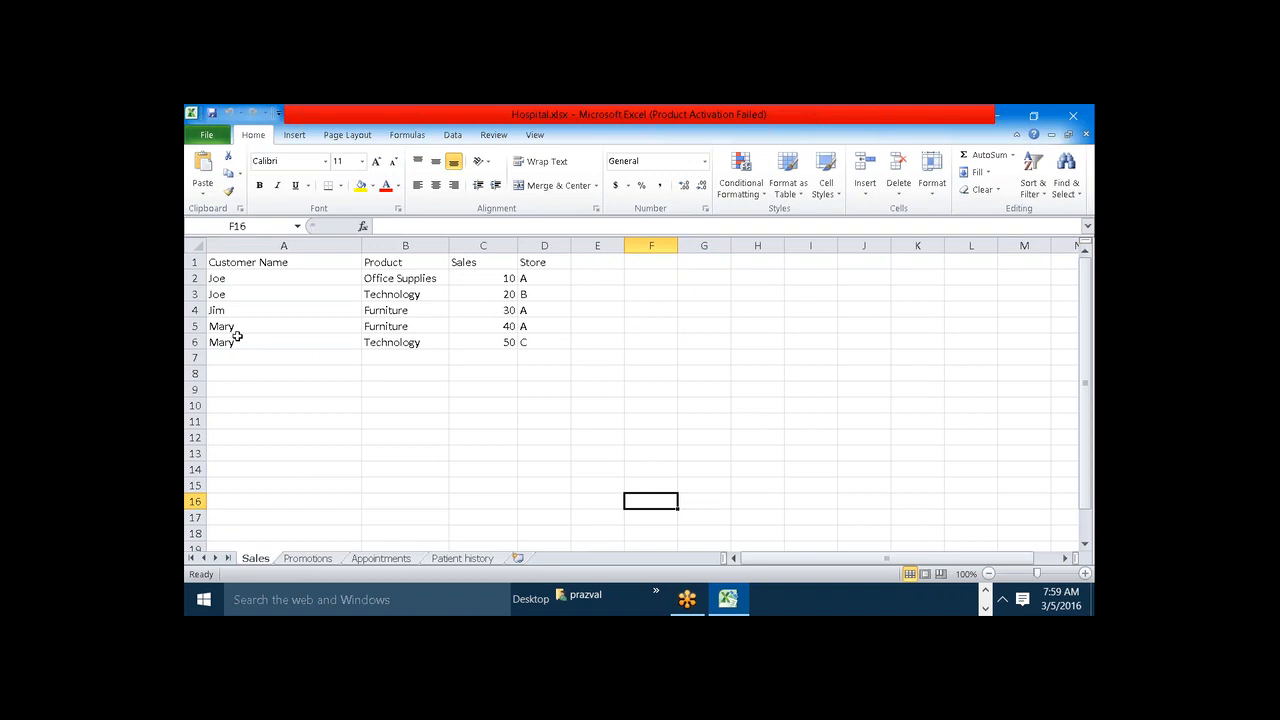
click(317, 563)
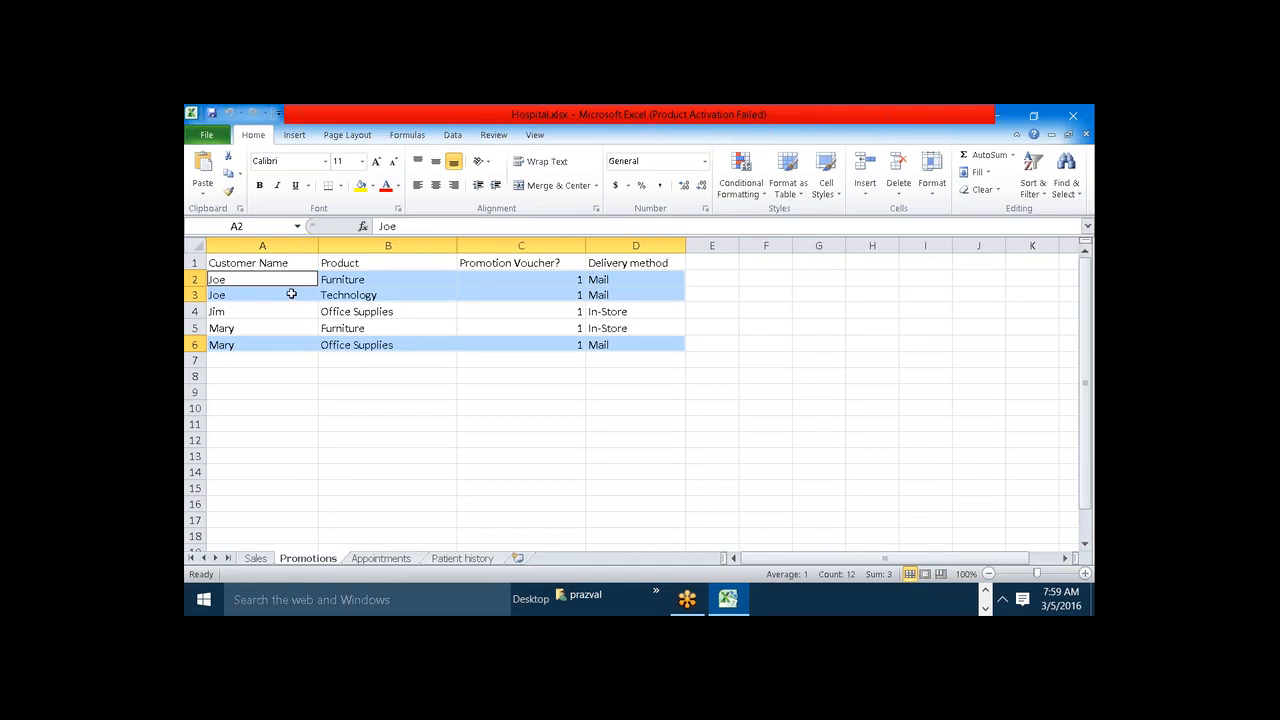
click(268, 565)
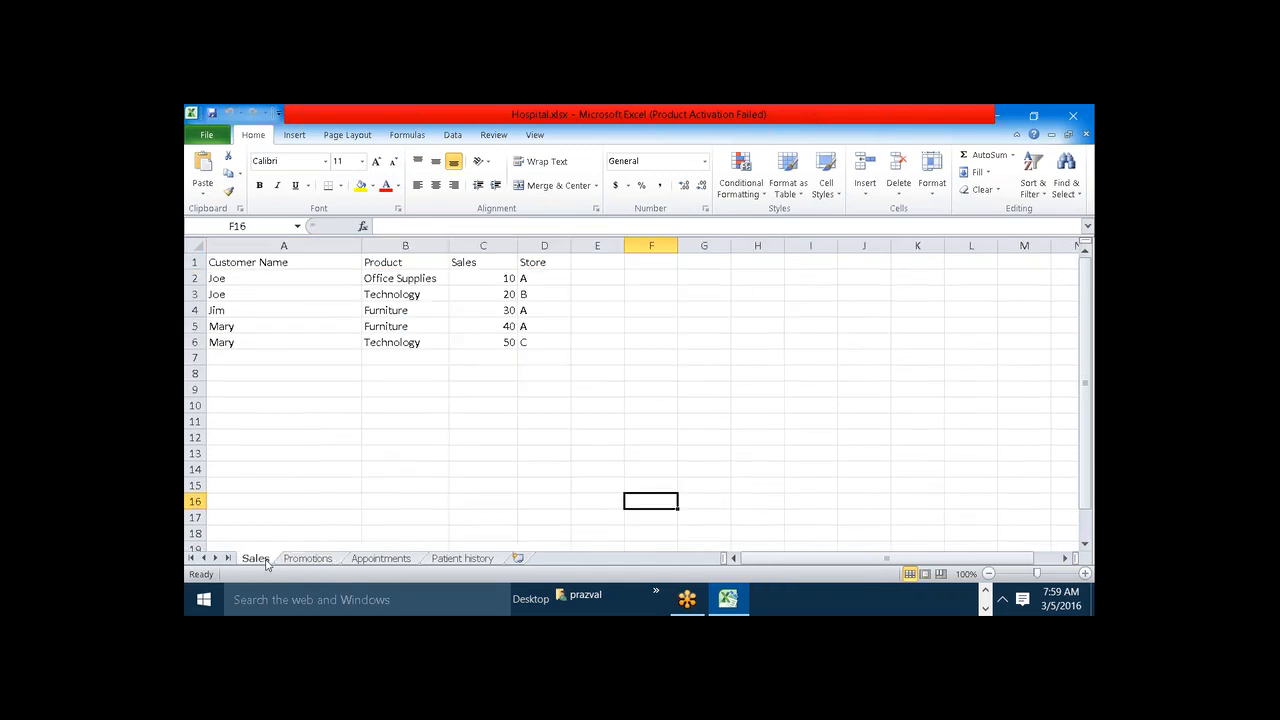
click(290, 295)
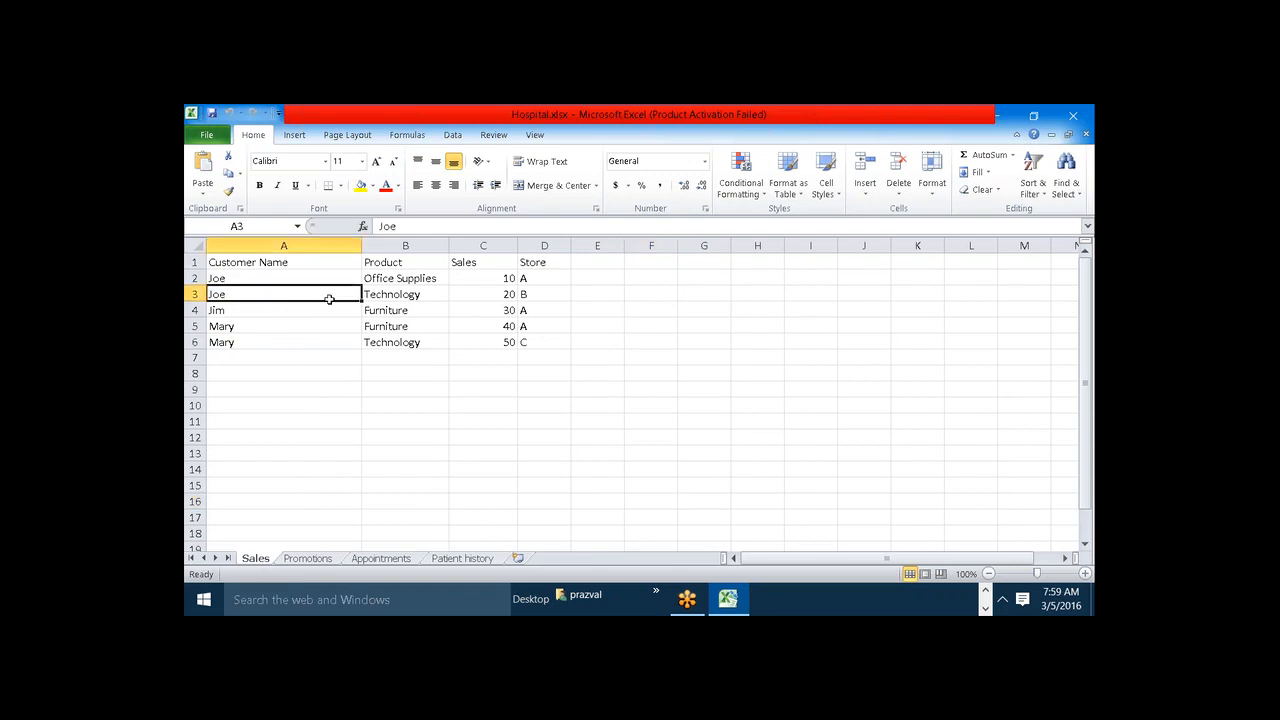
drag(329, 299, 371, 292)
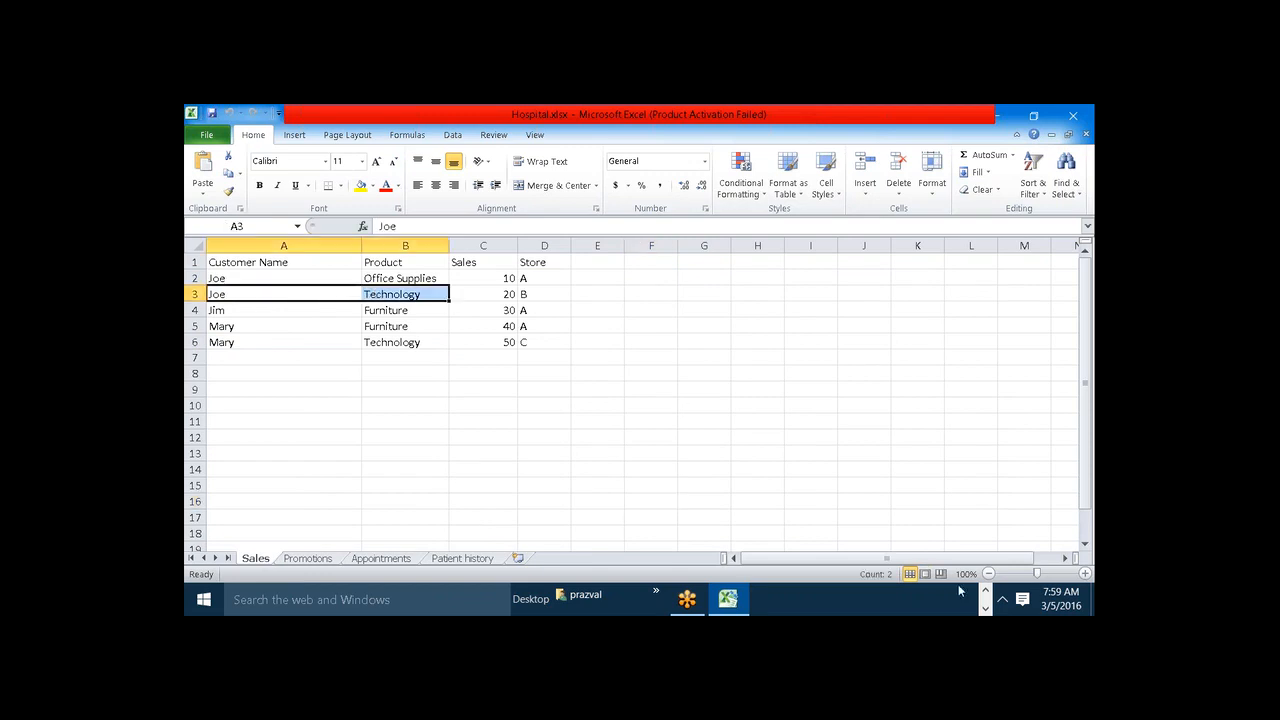
Return to the Promotions sheet and highlight the matching Technology record in row 3 from Customer Name through Promotion Voucher.
click(985, 590)
mouse_move(960, 598)
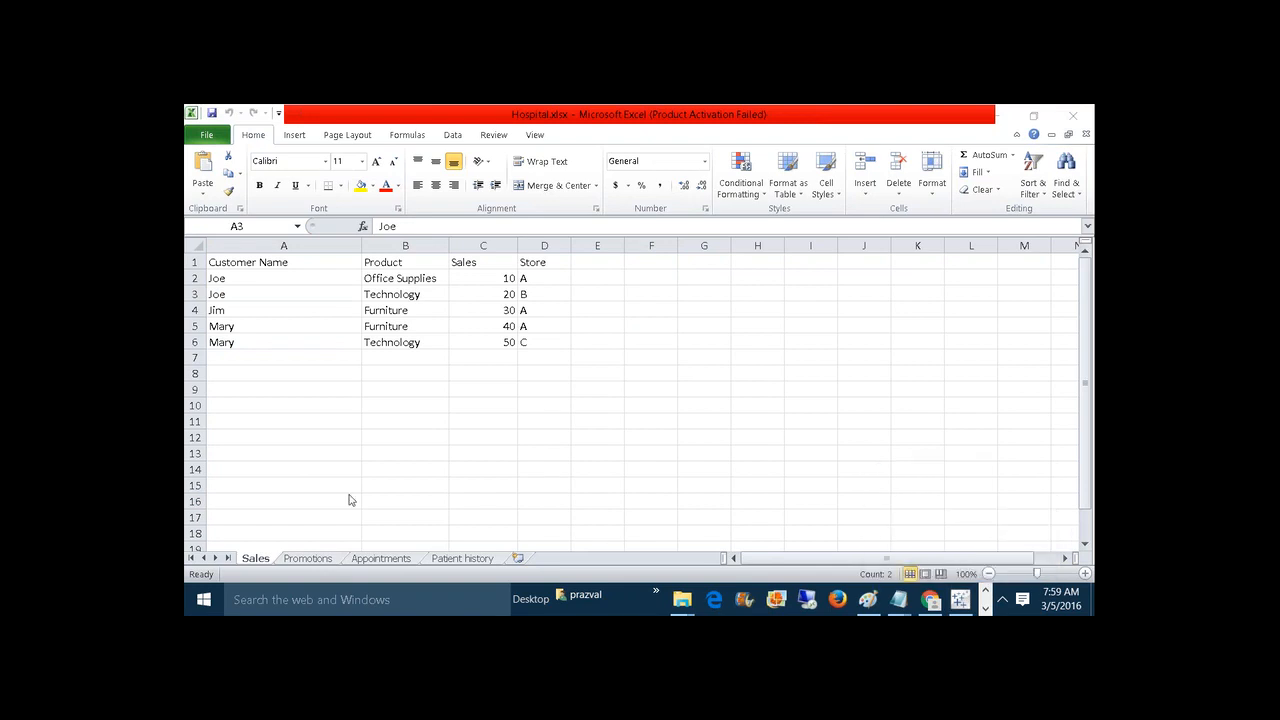
click(310, 559)
click(310, 559)
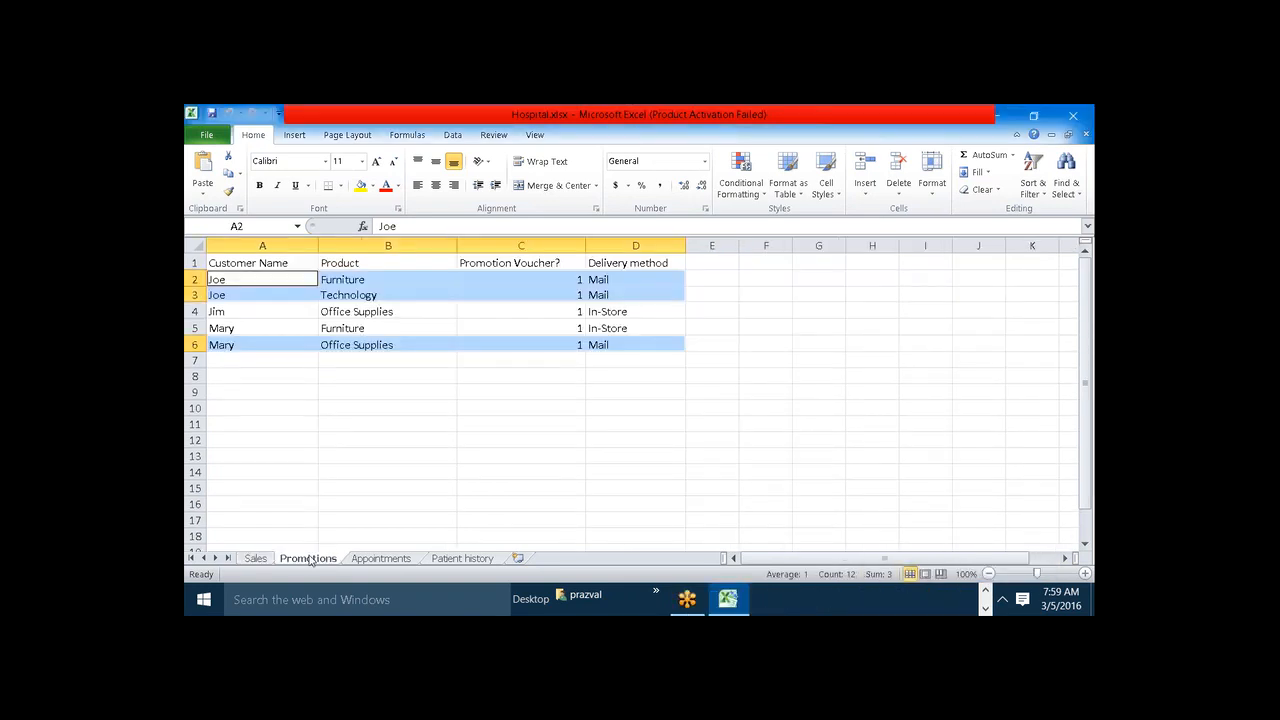
click(320, 378)
drag(276, 296, 539, 293)
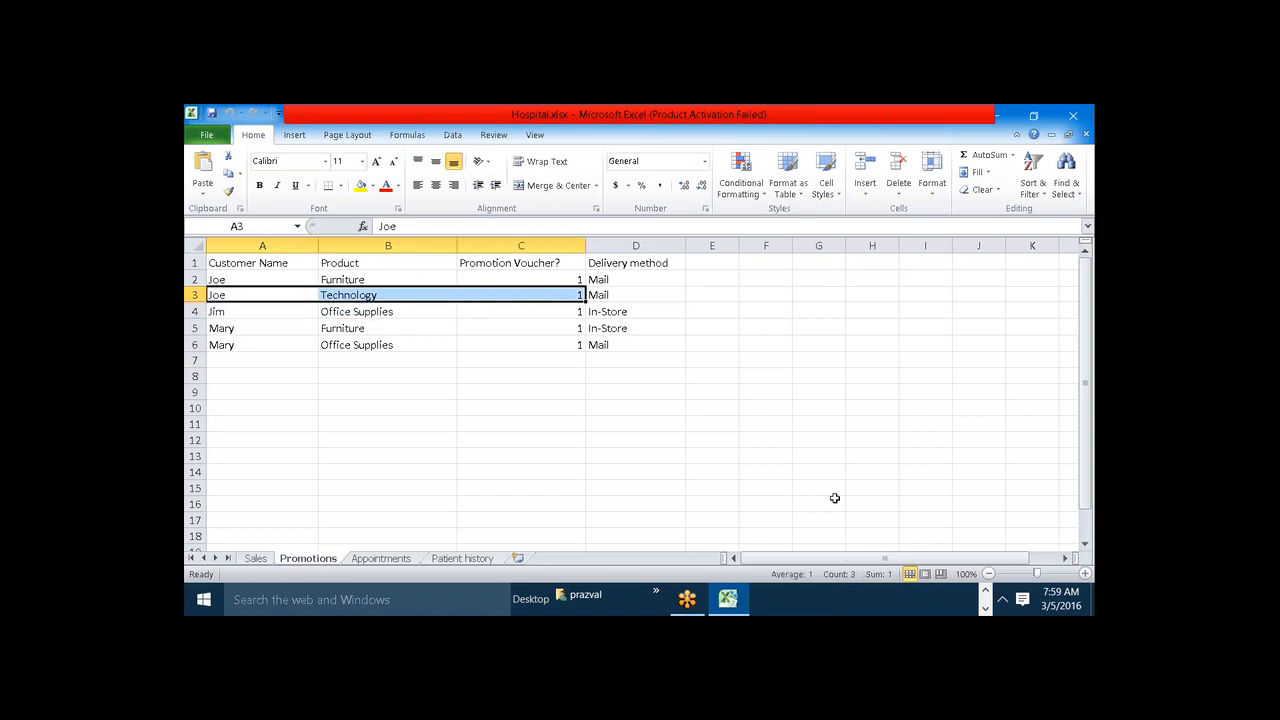
Switch back to Tableau and examine the Promotion Voucher bar on the Sales primary, filtering sheet.
click(986, 591)
mouse_move(968, 600)
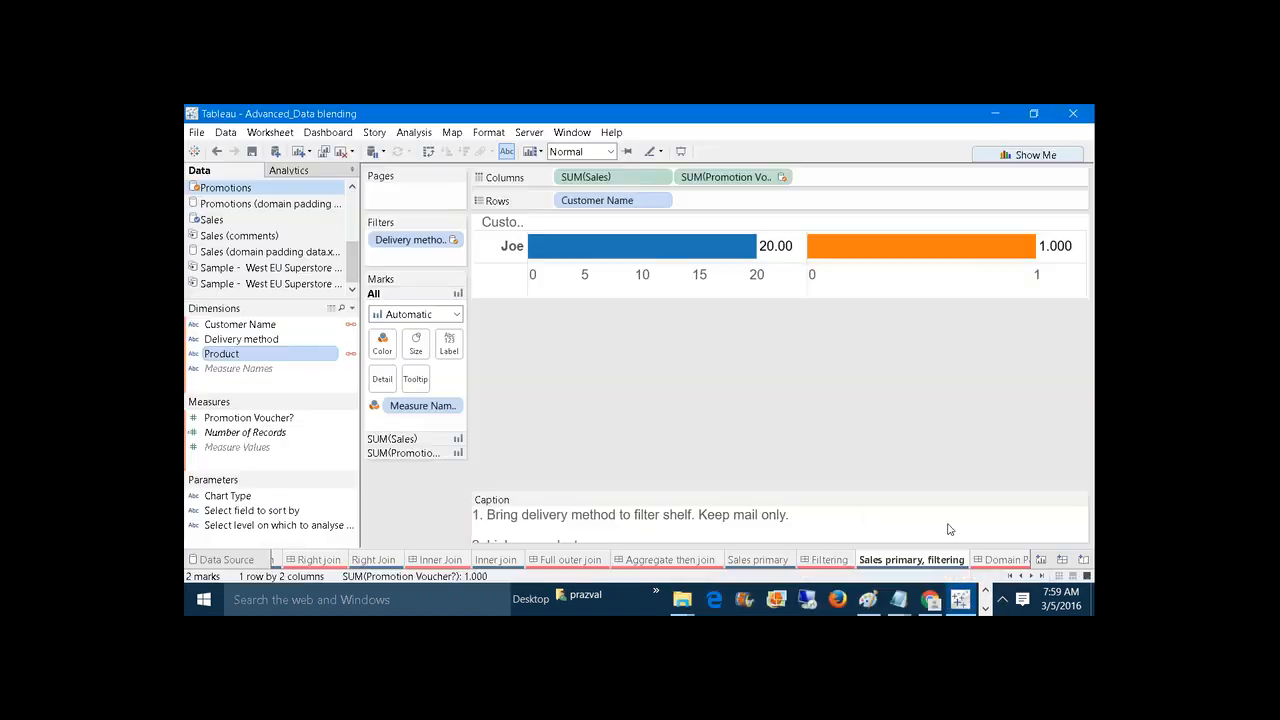
click(960, 552)
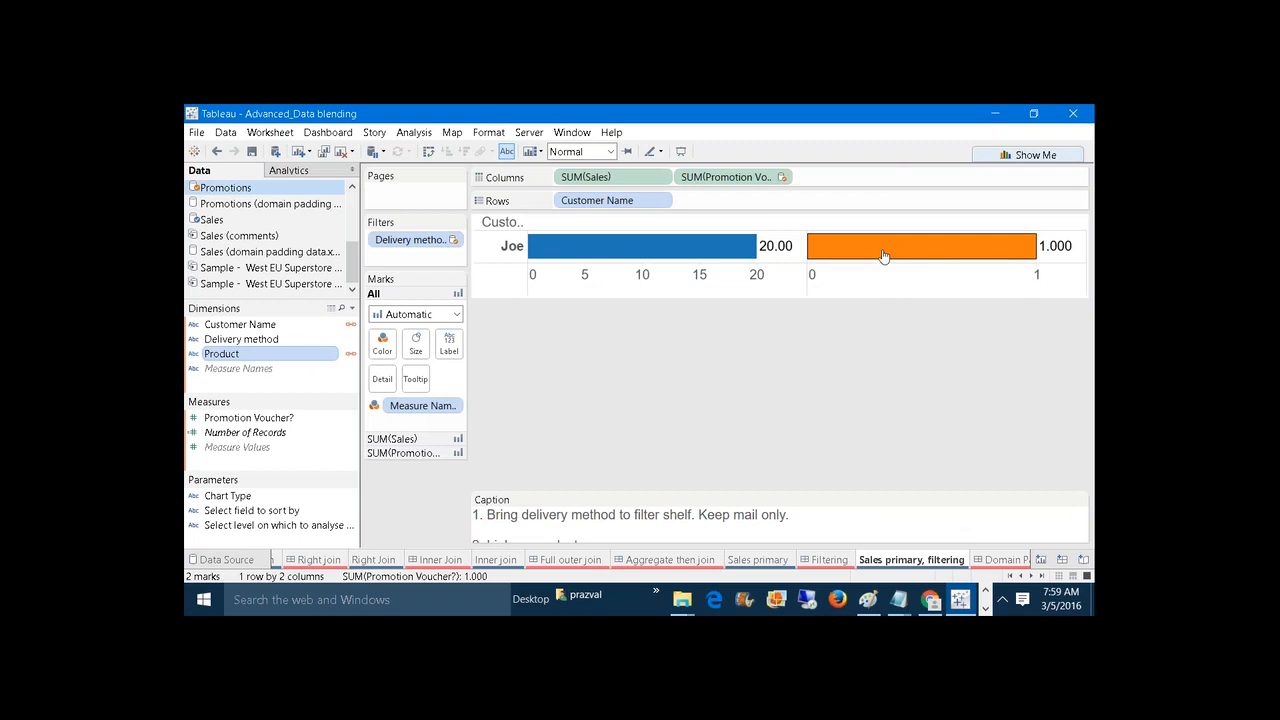
mouse_move(850, 258)
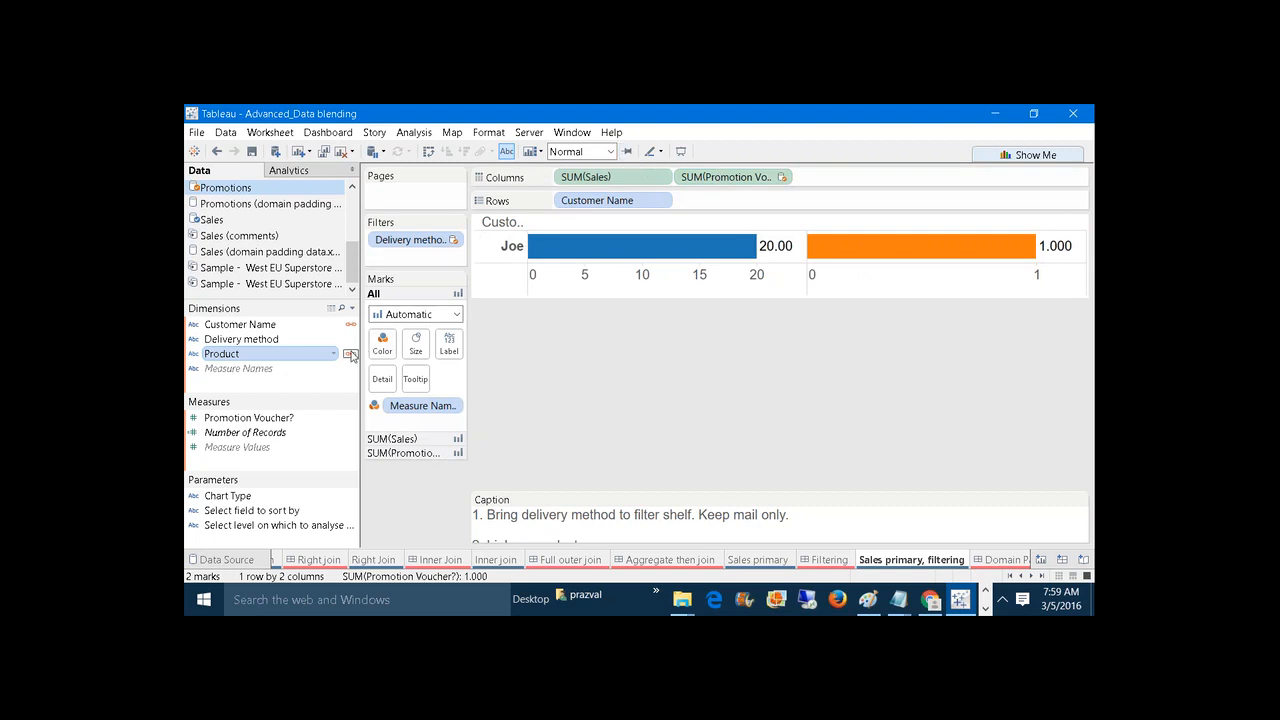
Deactivate the Product link of the Promotions data source to compare the bars, and activate it again.
click(350, 354)
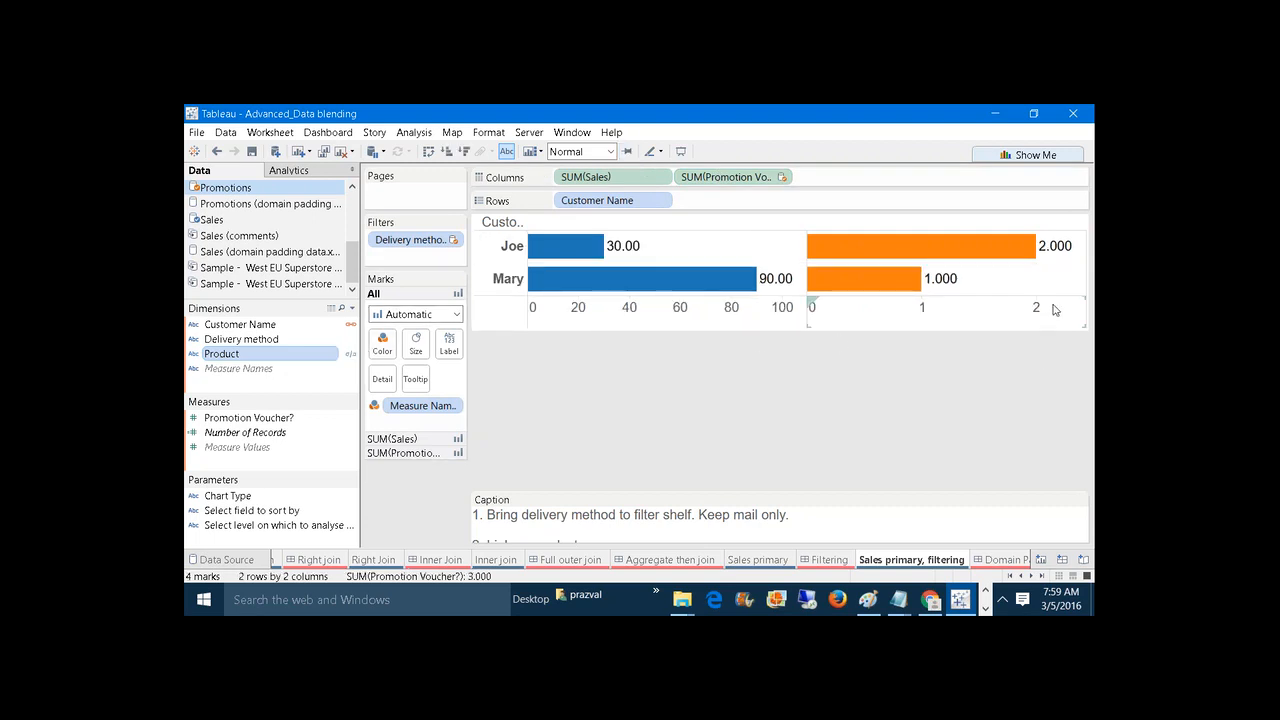
mouse_move(1043, 251)
click(350, 355)
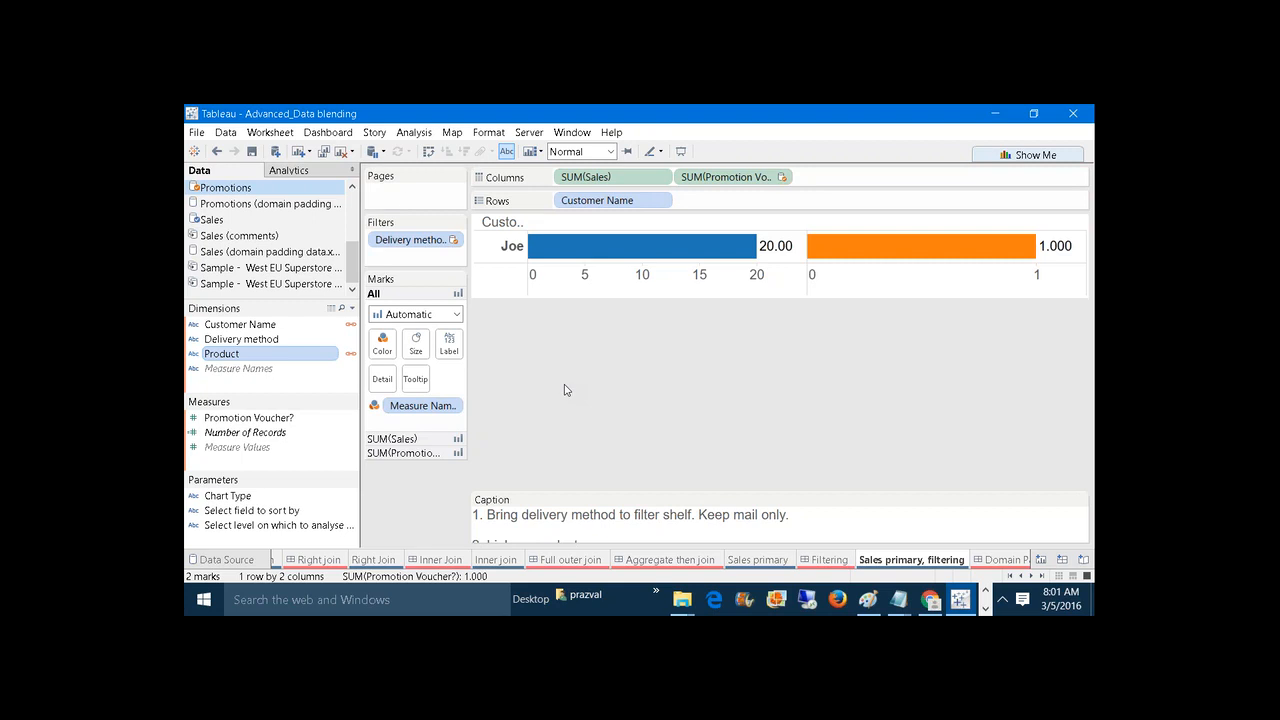
Annotate the Customers circle and box the Products x Customers diagram on the Assumption image dashboard, and clear the drawn marks.
click(345, 129)
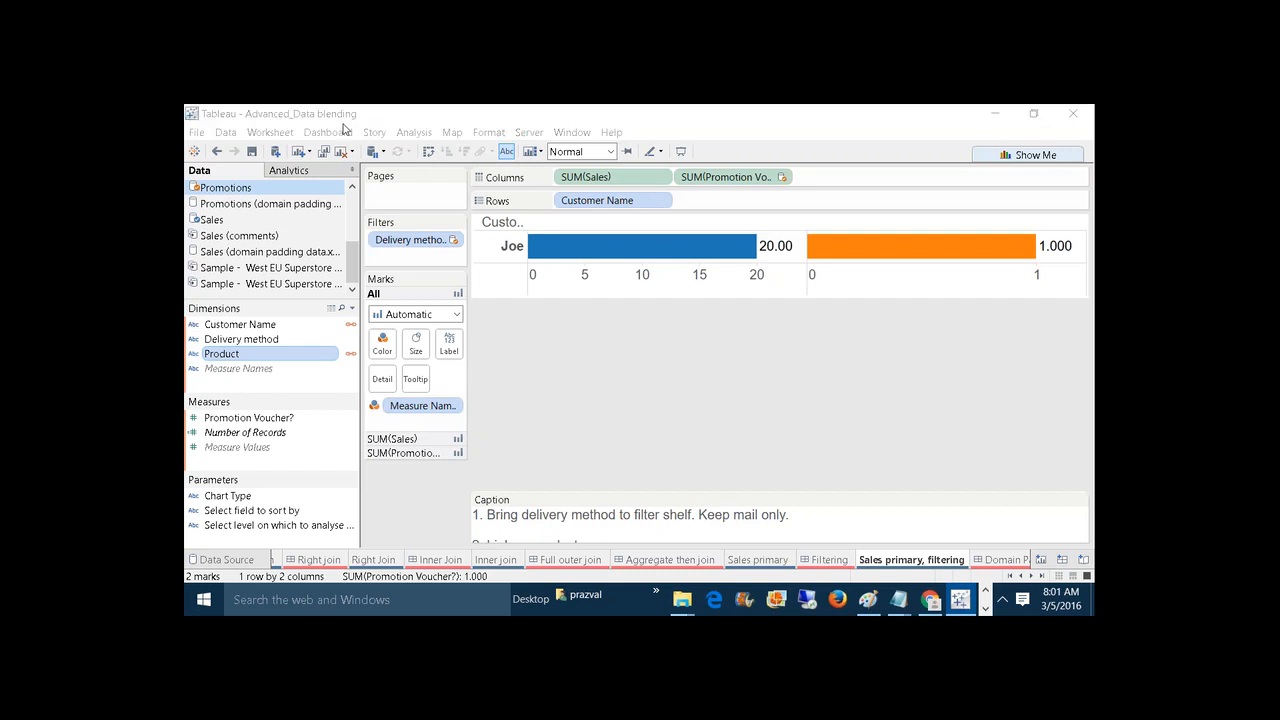
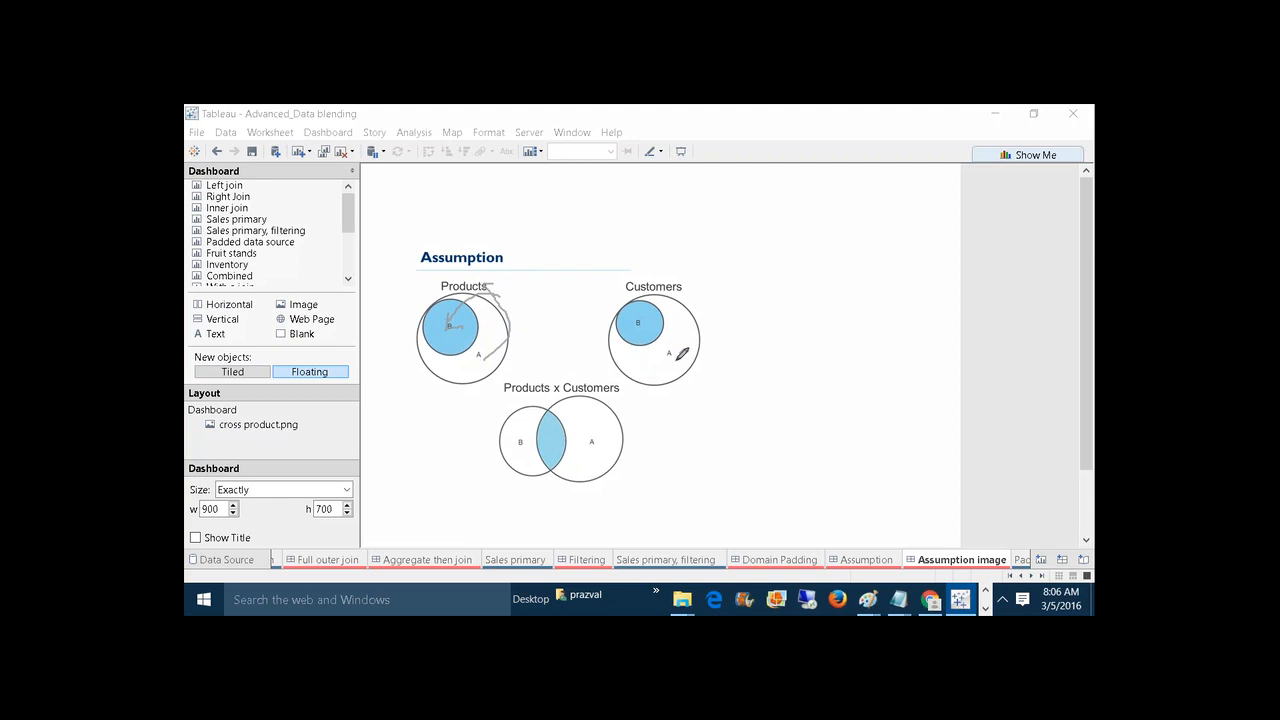
mouse_move(680, 357)
mouse_down()
mouse_move(698, 322)
mouse_move(686, 293)
mouse_up()
mouse_move(501, 378)
mouse_down()
mouse_move(495, 458)
mouse_move(638, 462)
mouse_move(630, 377)
mouse_move(501, 372)
mouse_up()
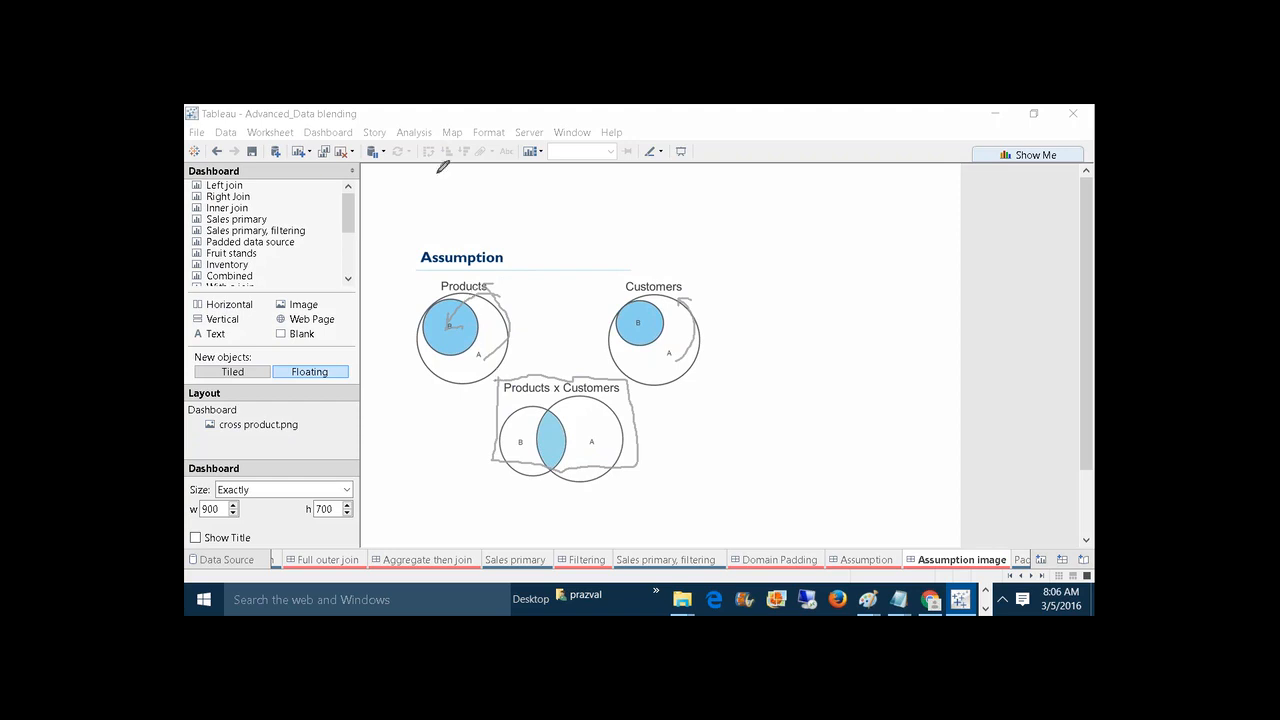
key(Escape)
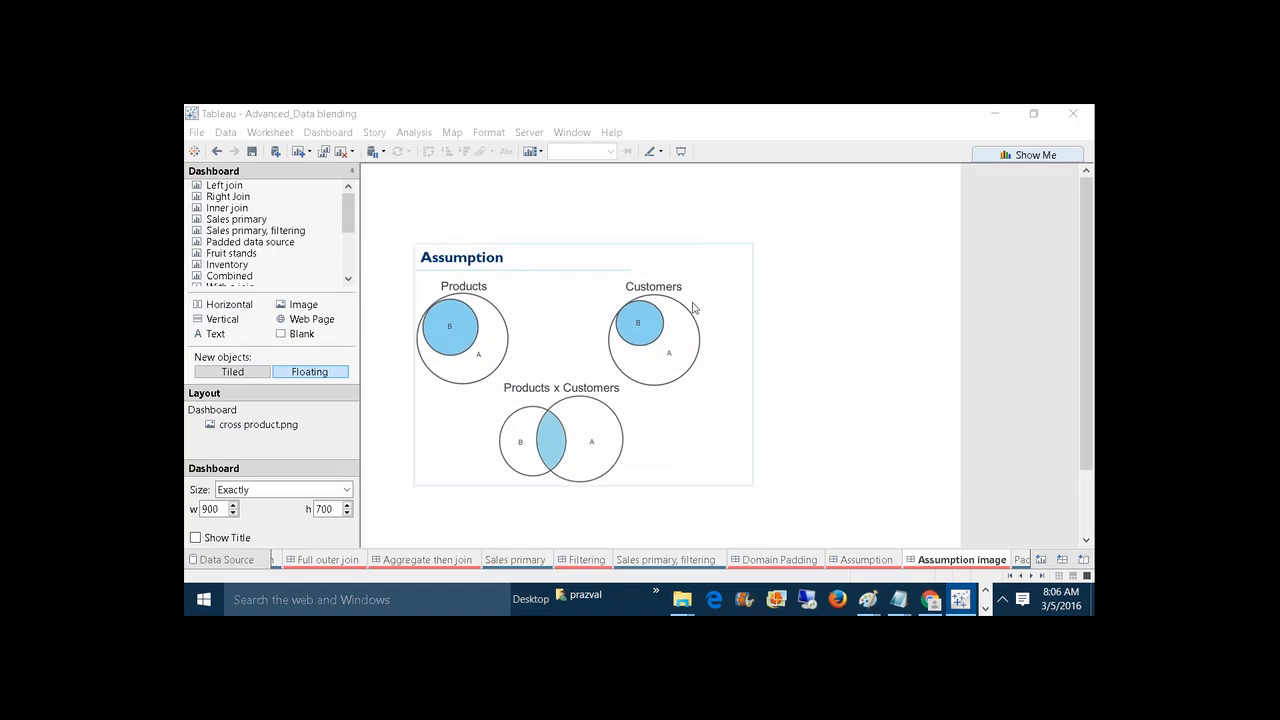
Open the Padded data source sheet and select the Sales (domain padding data) data source.
click(1031, 577)
click(1031, 577)
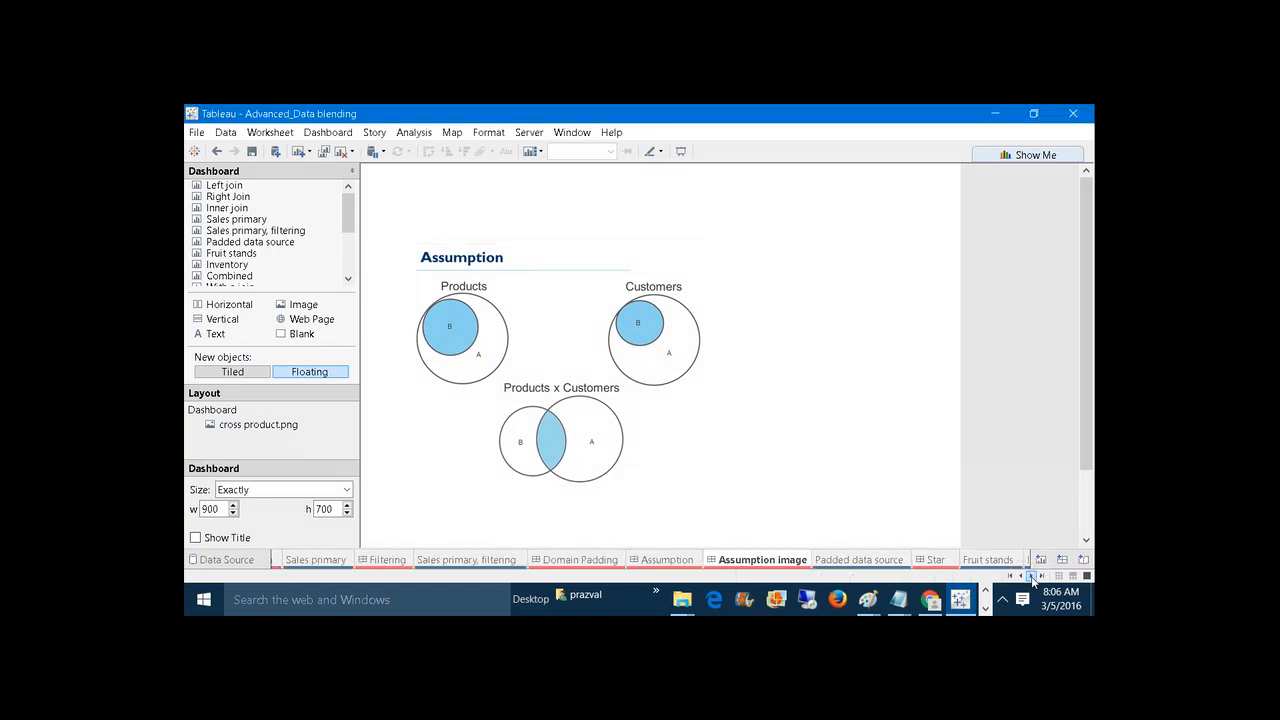
click(858, 560)
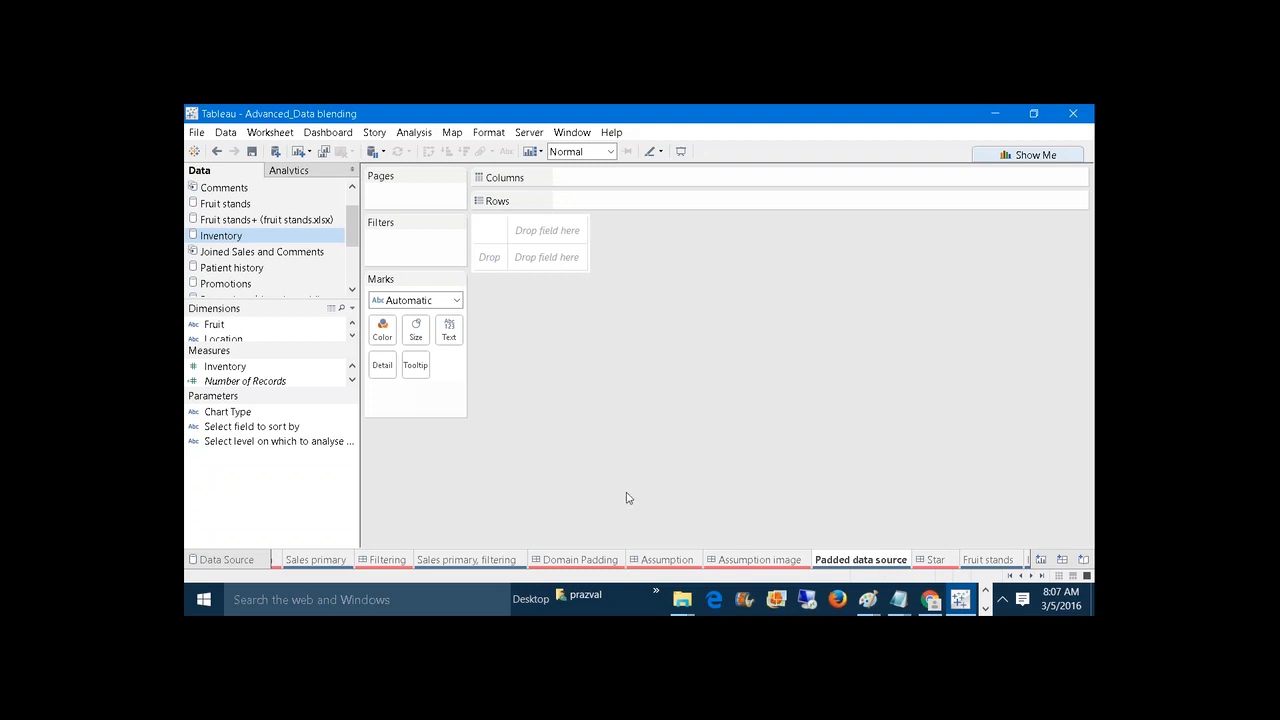
scroll(352, 272, up, 1)
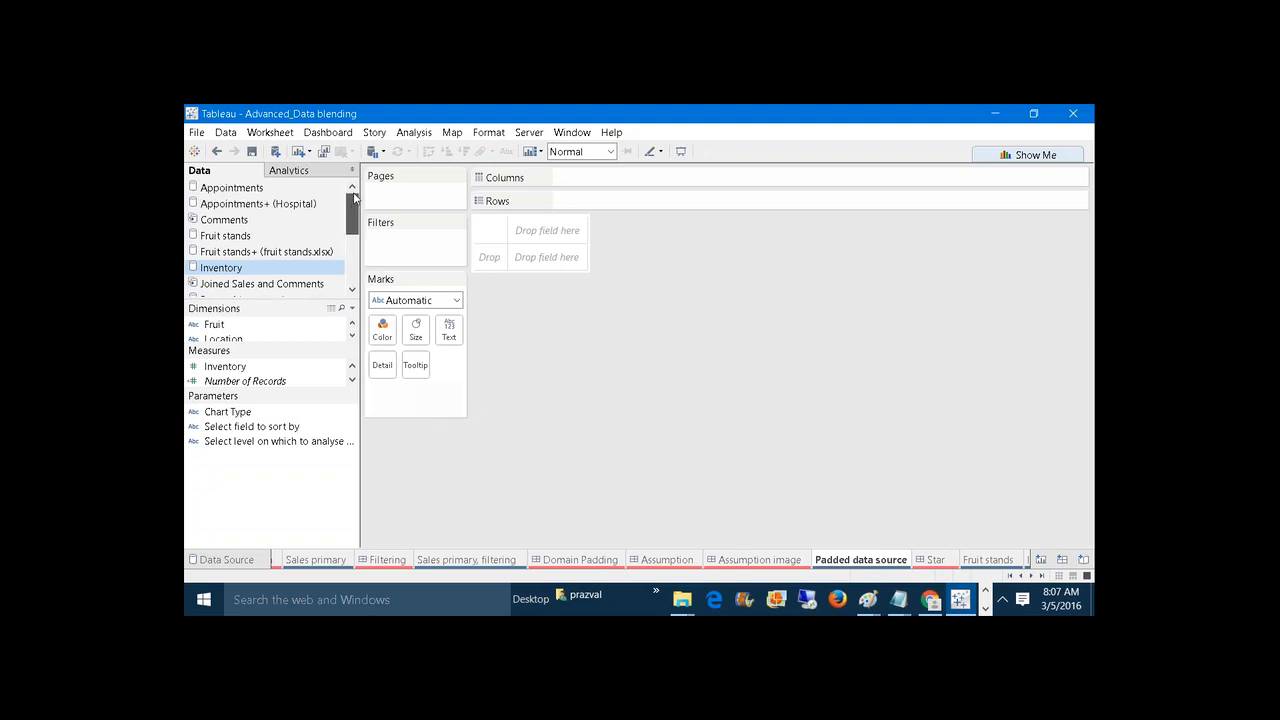
scroll(320, 272, down, 3)
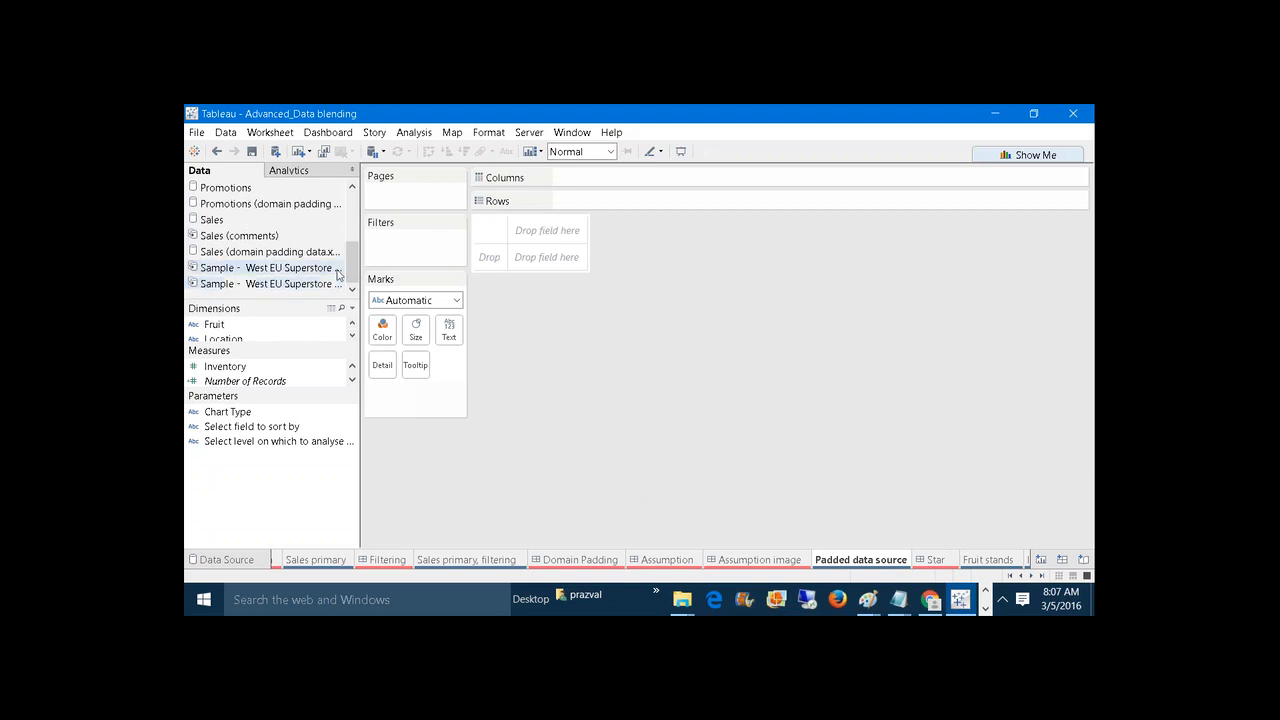
click(290, 252)
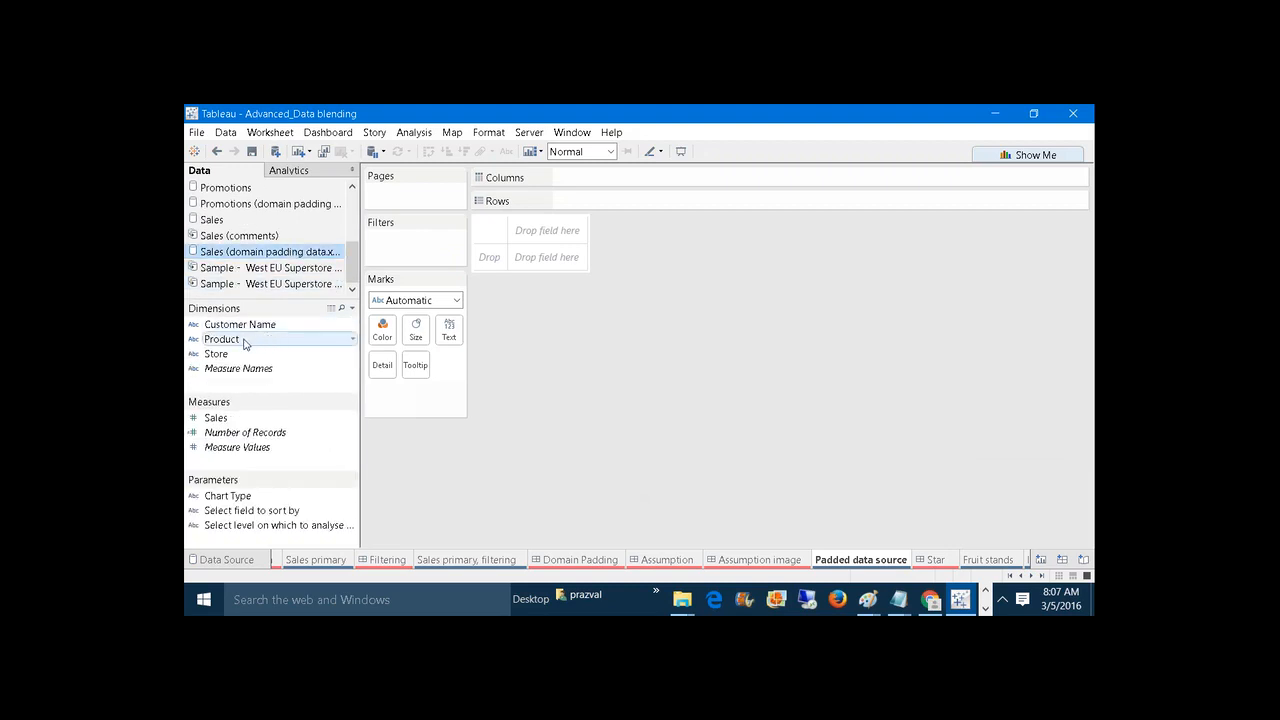
Build a bar chart of Sales by Customer Name, with Customer Name on rows, and enlarge the row height.
drag(240, 324, 617, 199)
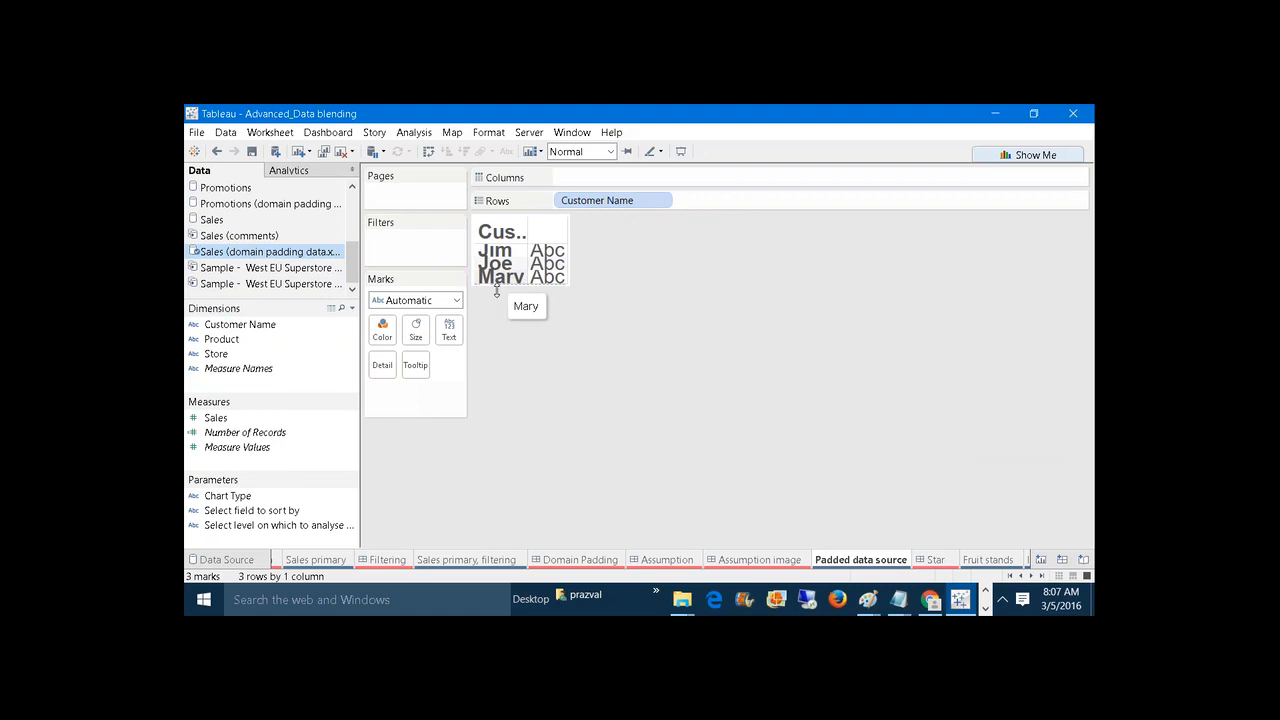
drag(496, 287, 500, 331)
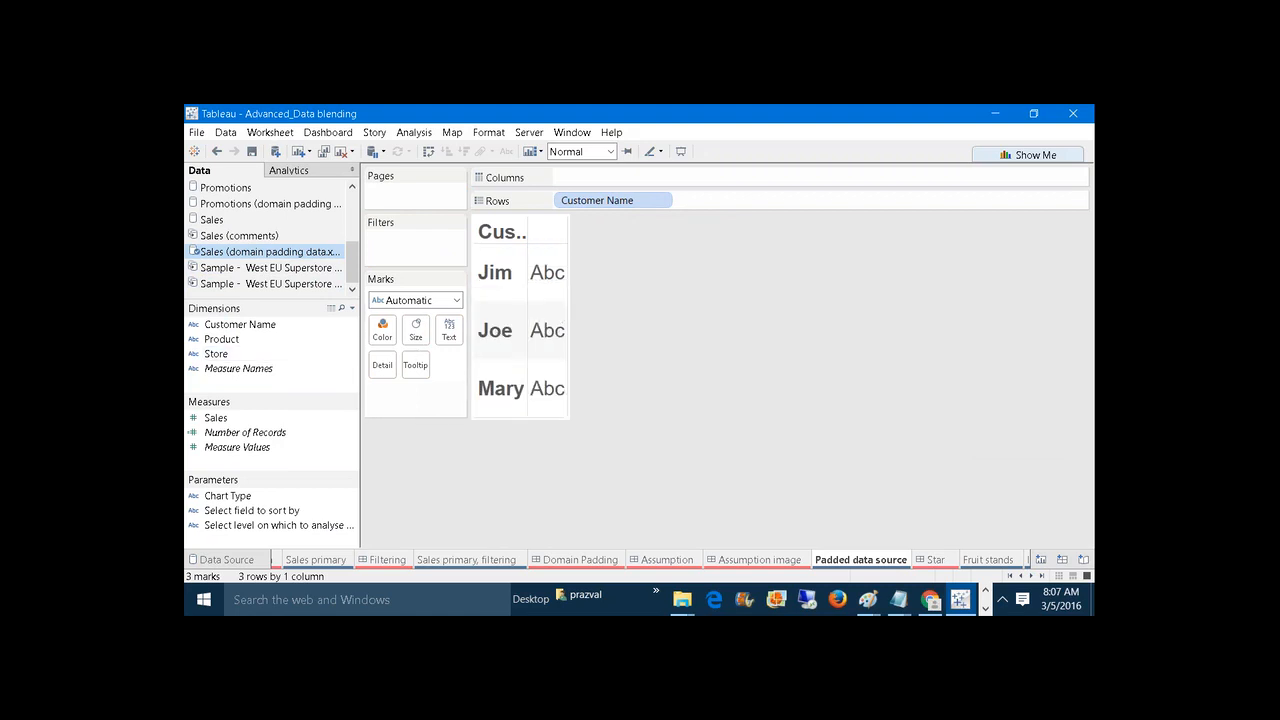
drag(295, 417, 626, 181)
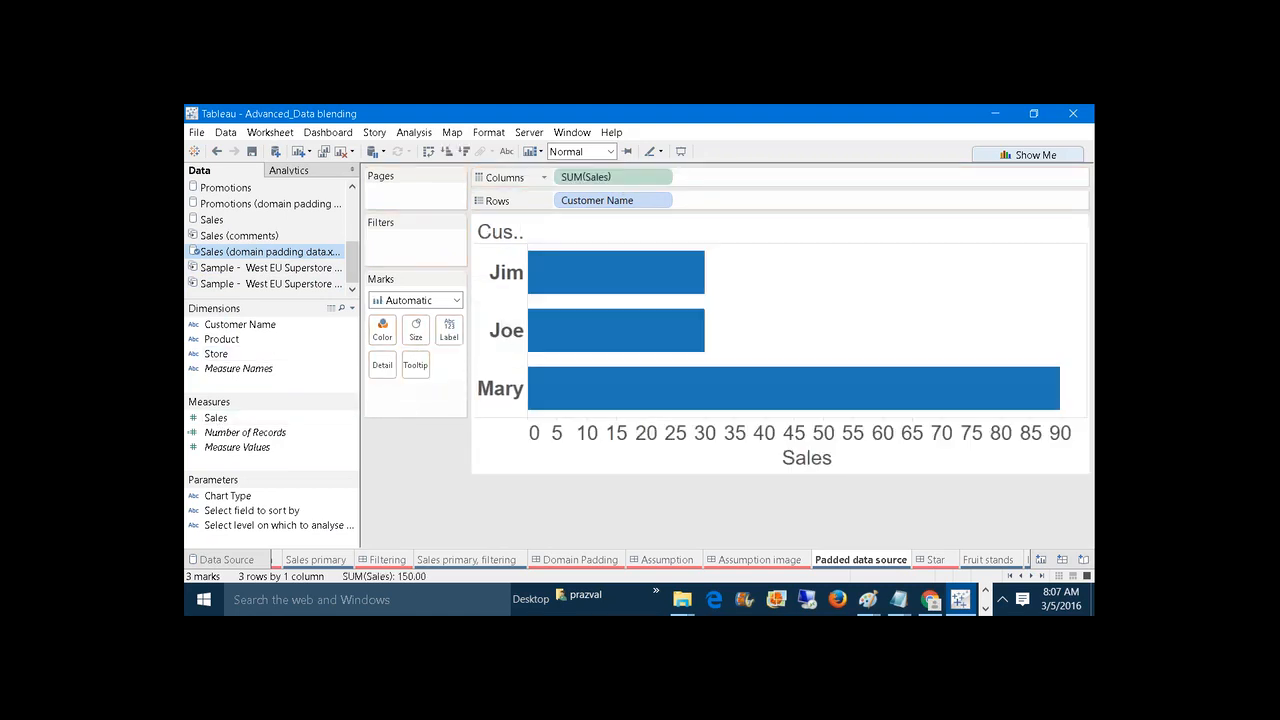
Add Promotion Voucher? from the Promotions (domain padding) source to the columns and show mark labels on the bars.
click(296, 207)
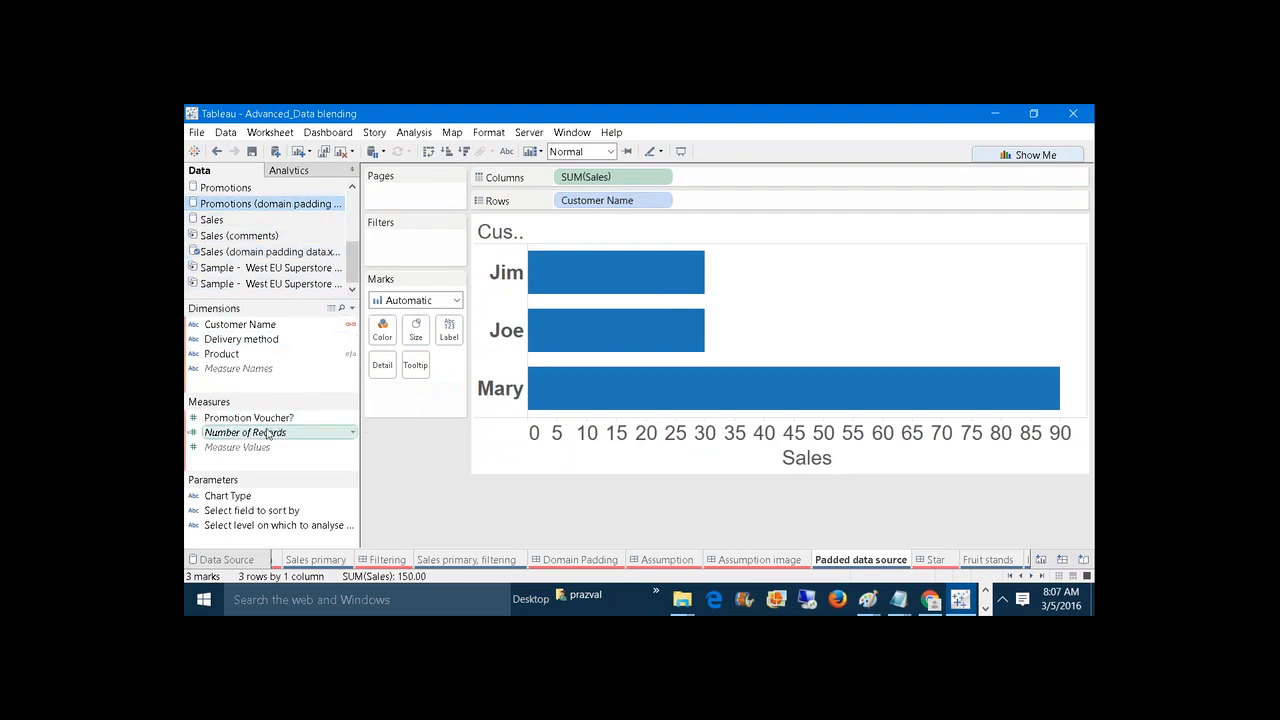
drag(248, 417, 771, 180)
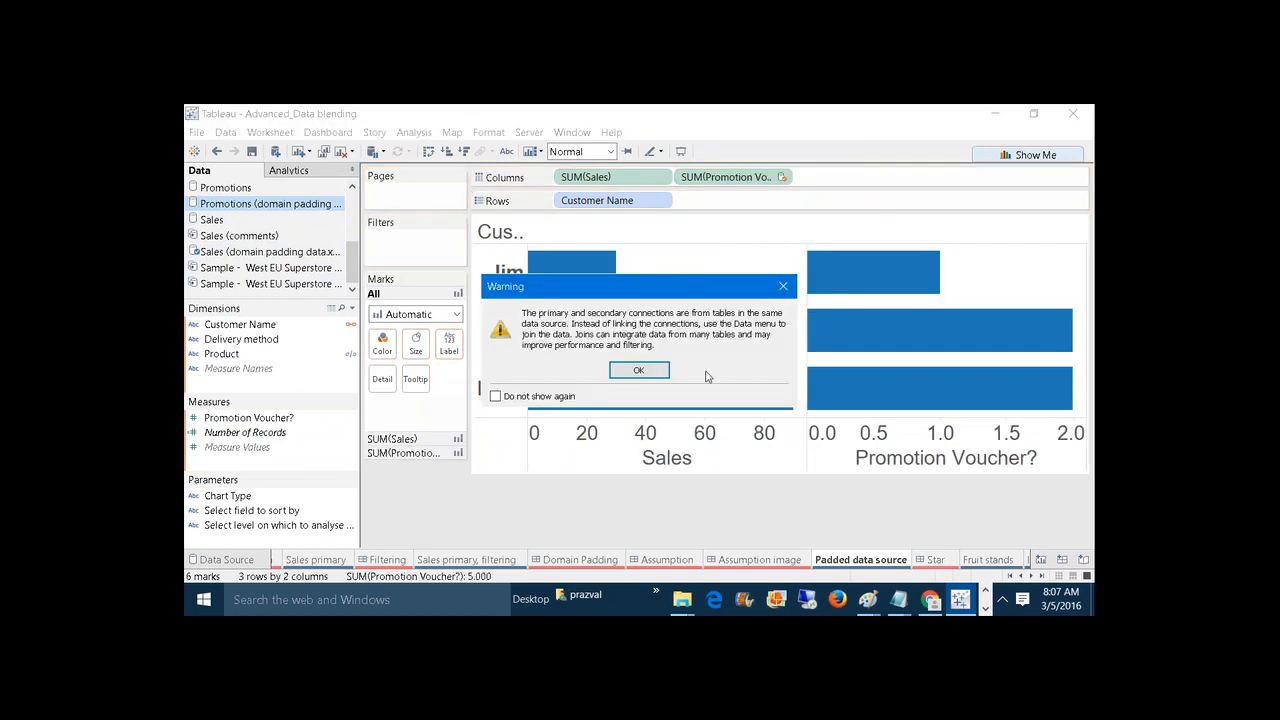
click(638, 370)
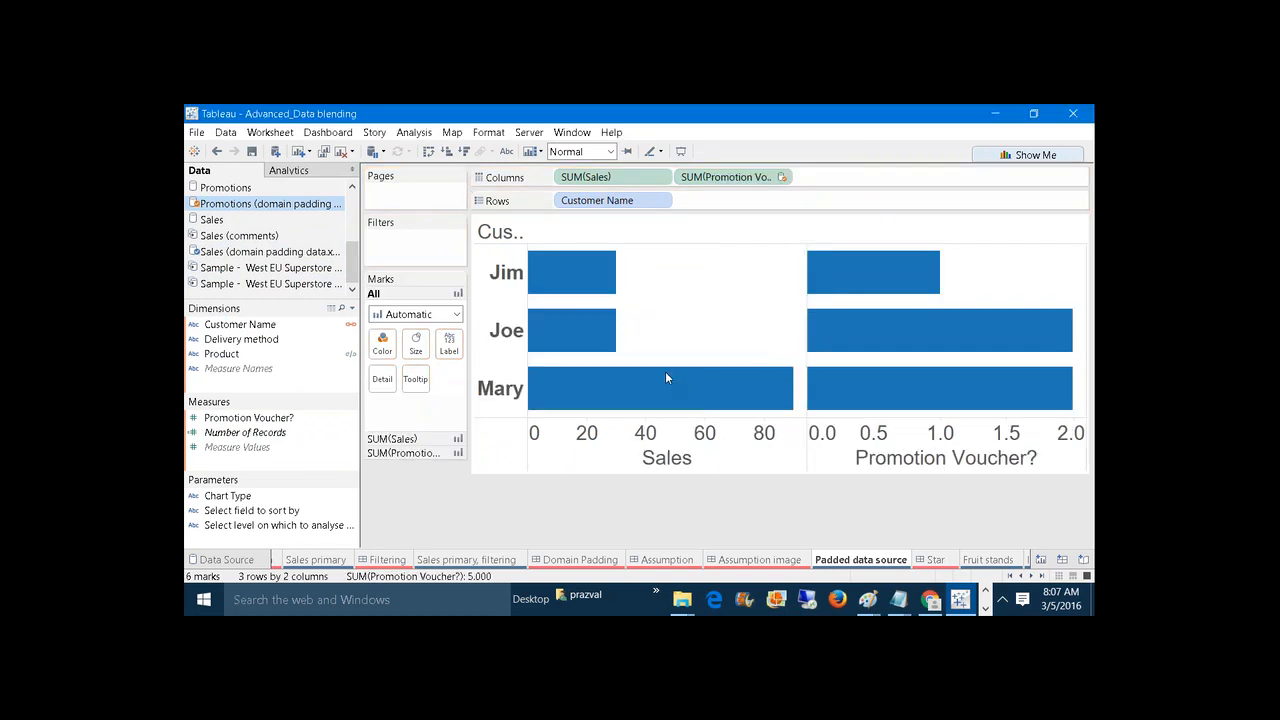
click(507, 152)
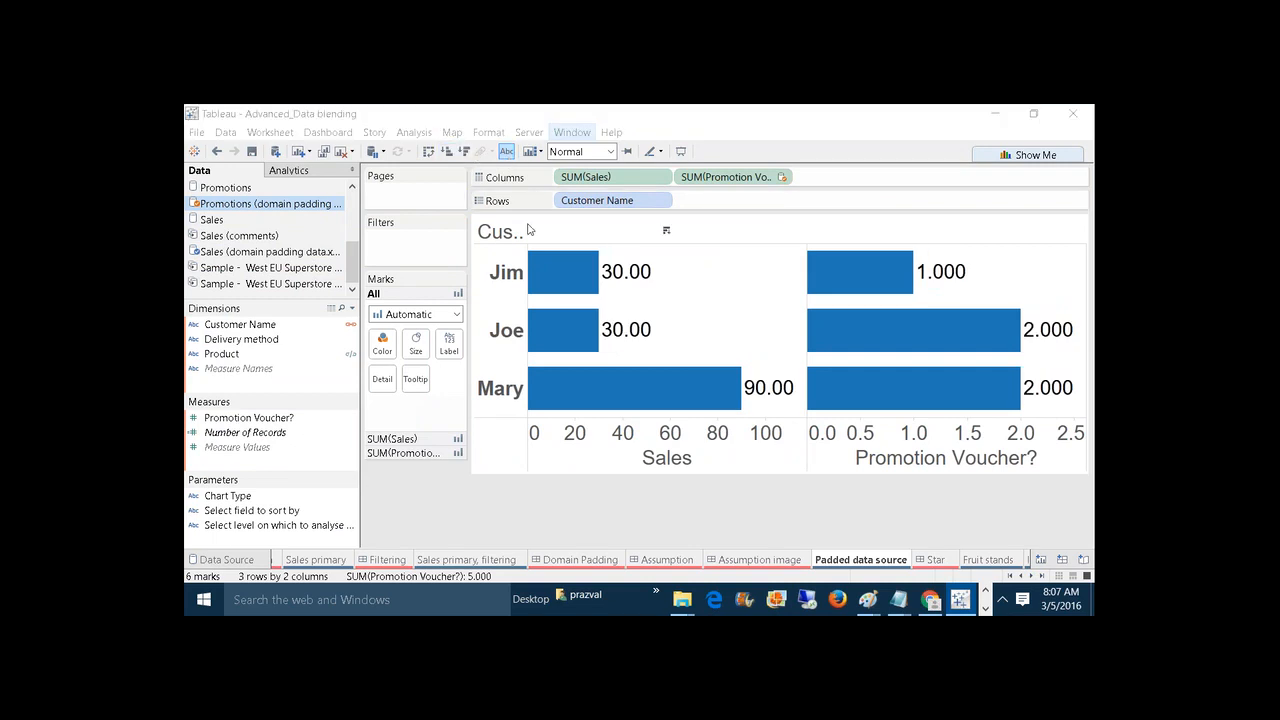
Activate Product as a linking field for the Promotions (domain padding) source and deactivate it again, dismissing the warnings.
click(232, 368)
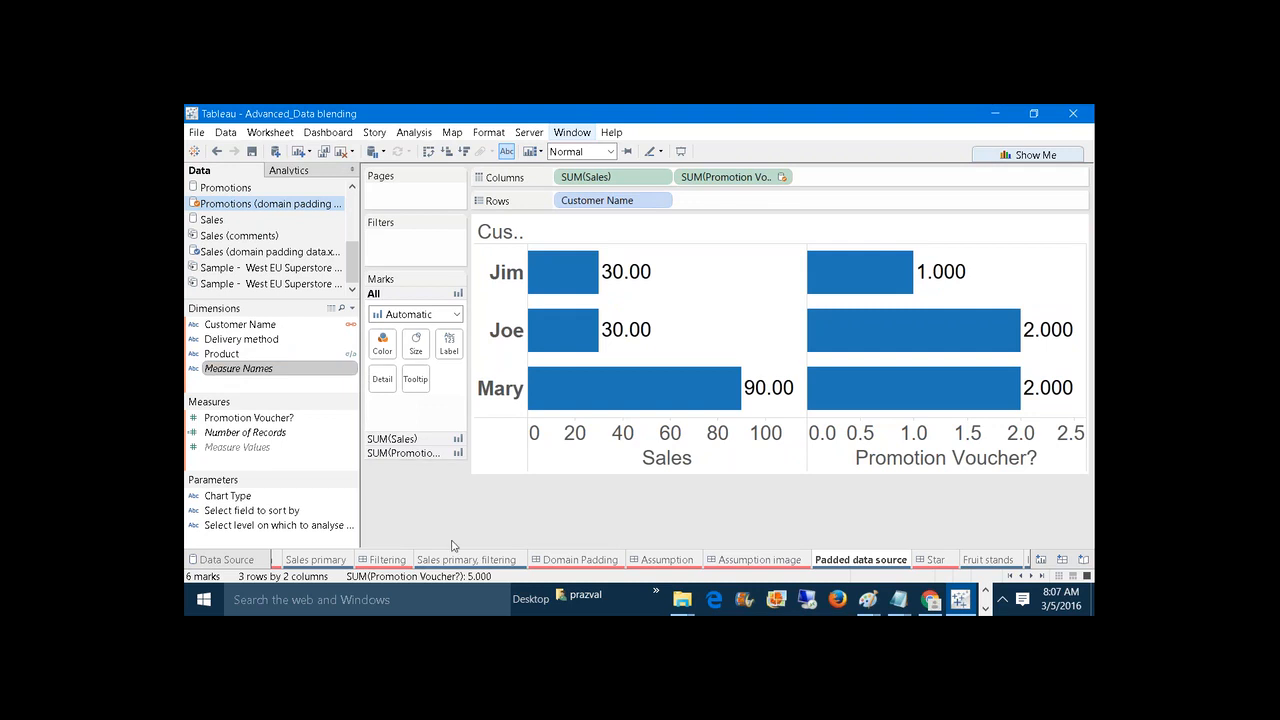
click(349, 355)
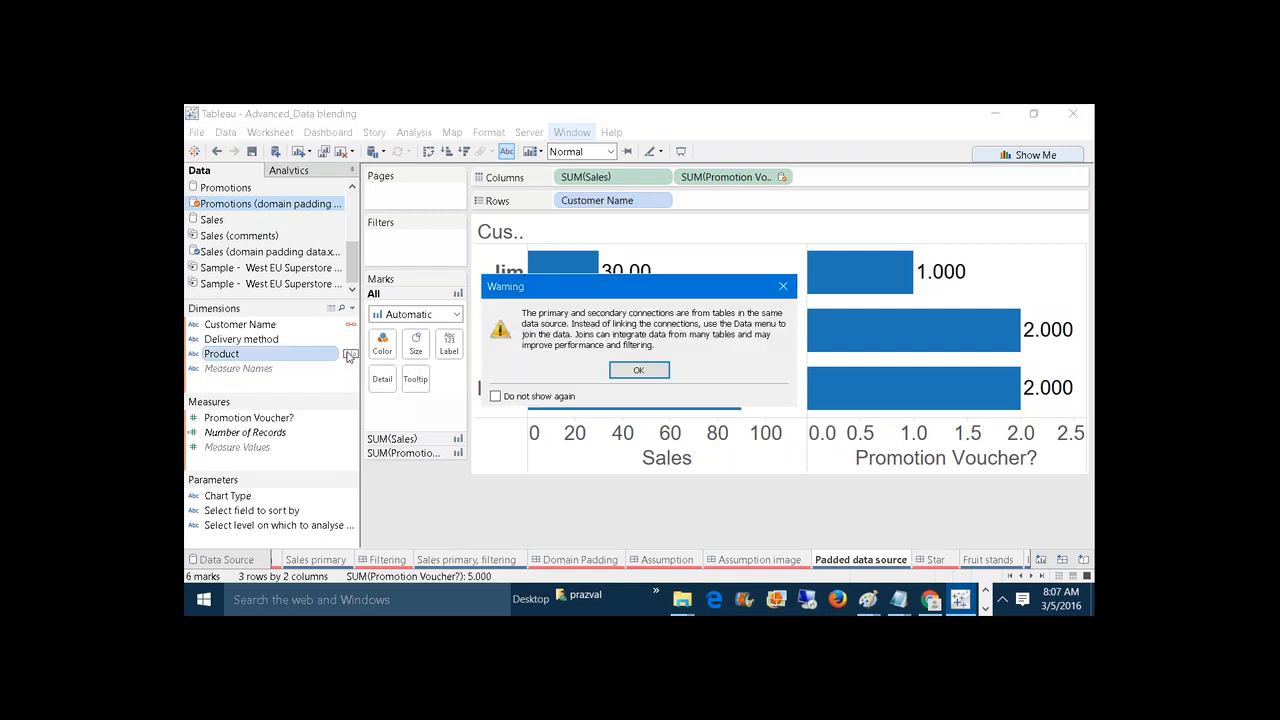
click(658, 372)
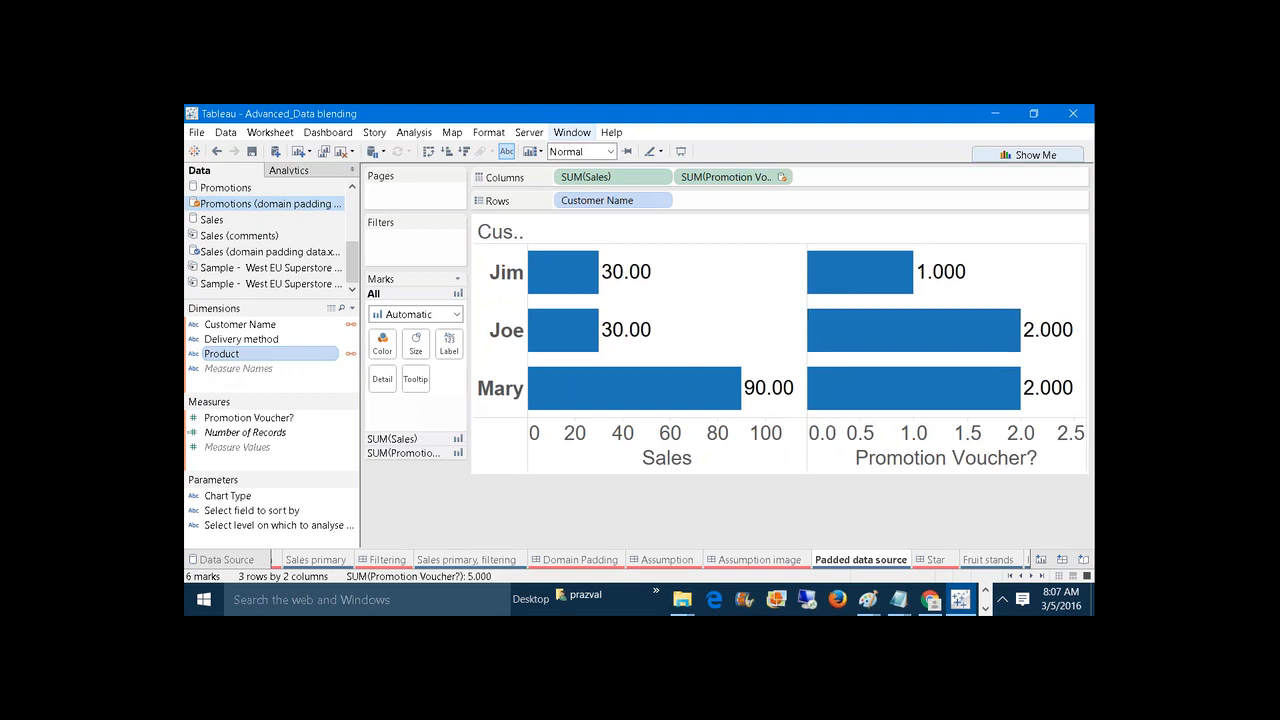
click(350, 355)
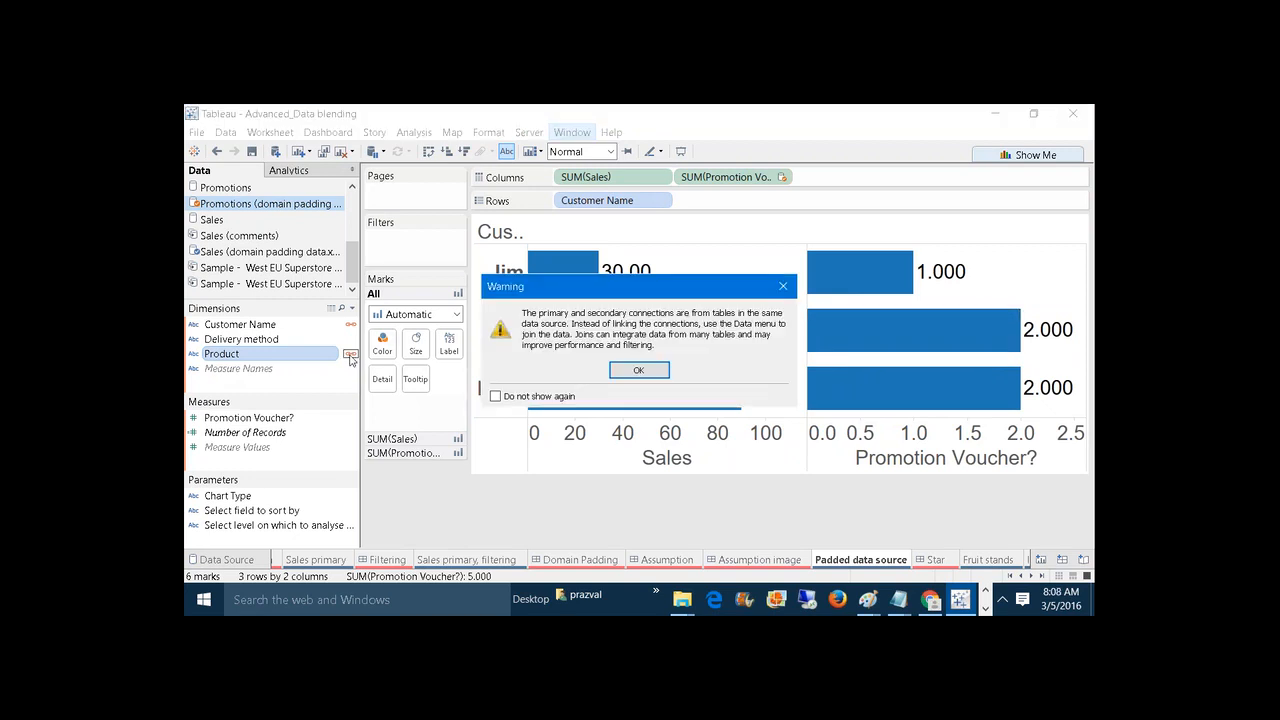
click(634, 372)
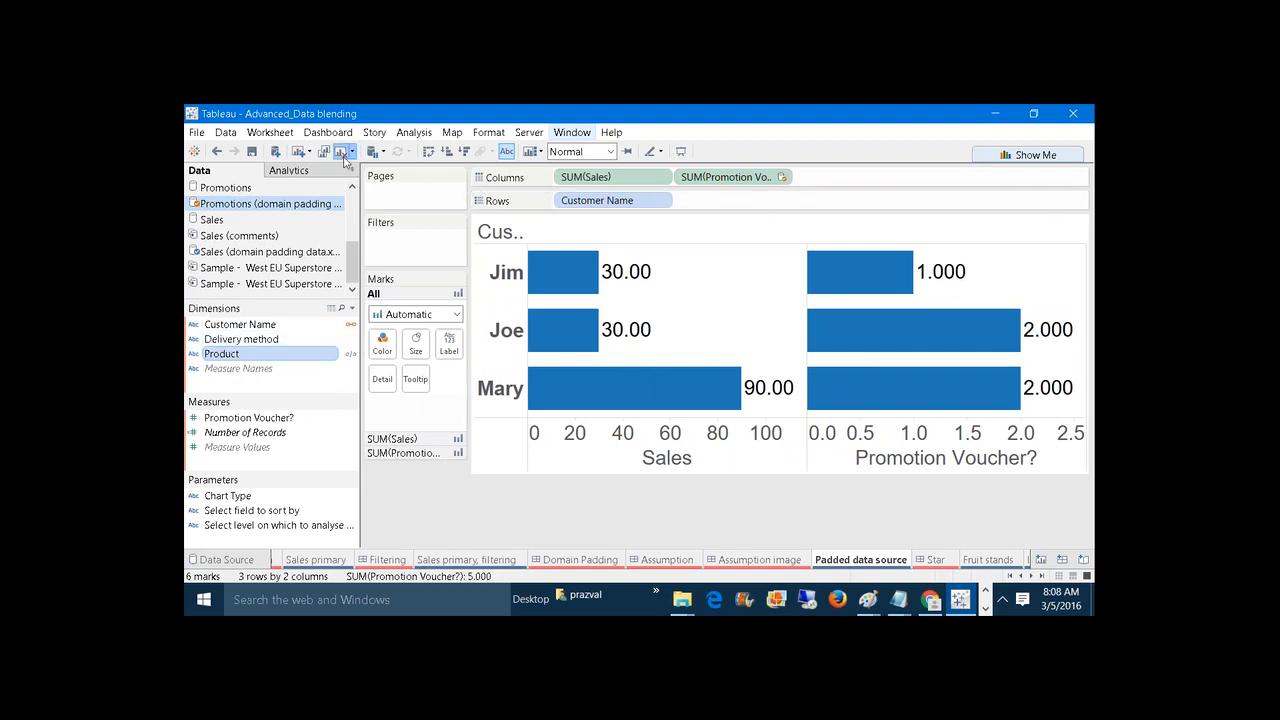
Clear the Padded data source sheet and select the Sales (domain padding data) source.
click(343, 157)
click(295, 254)
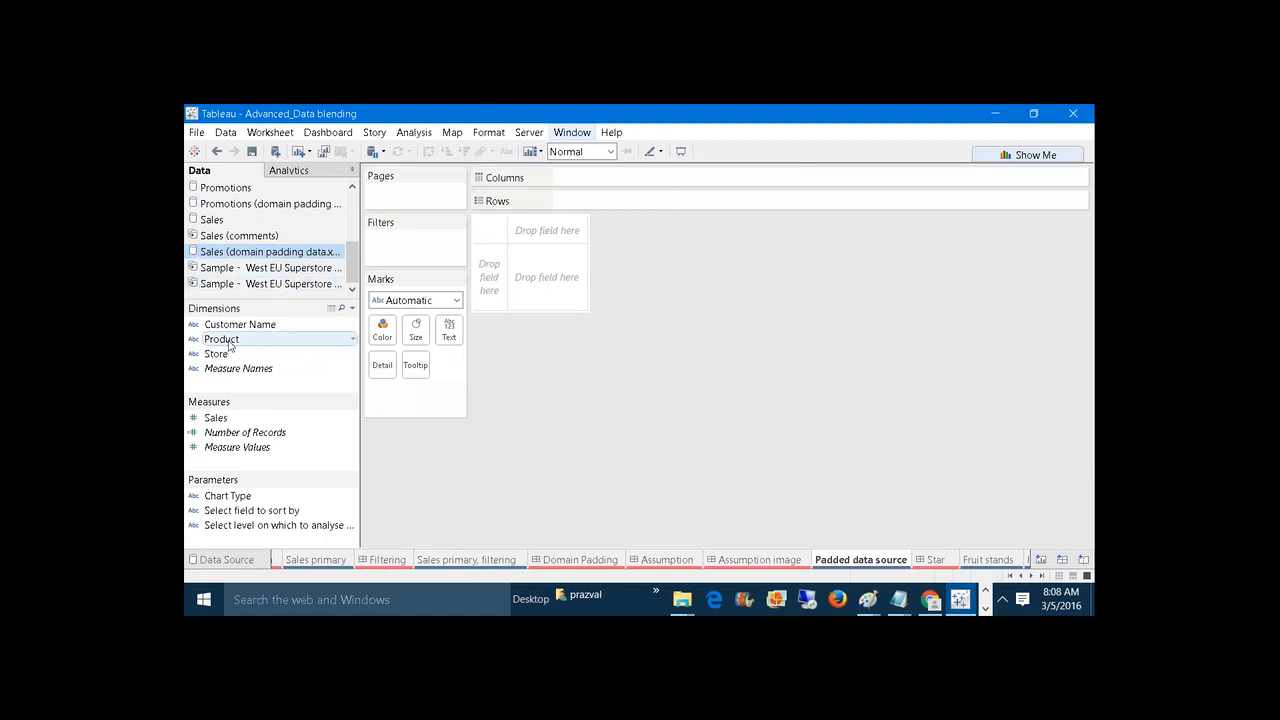
Build a bar chart of Sales by Customer Name and add Promotion Voucher? from the Promotions (domain padding) source to the columns, dismissing the warning.
drag(240, 324, 620, 200)
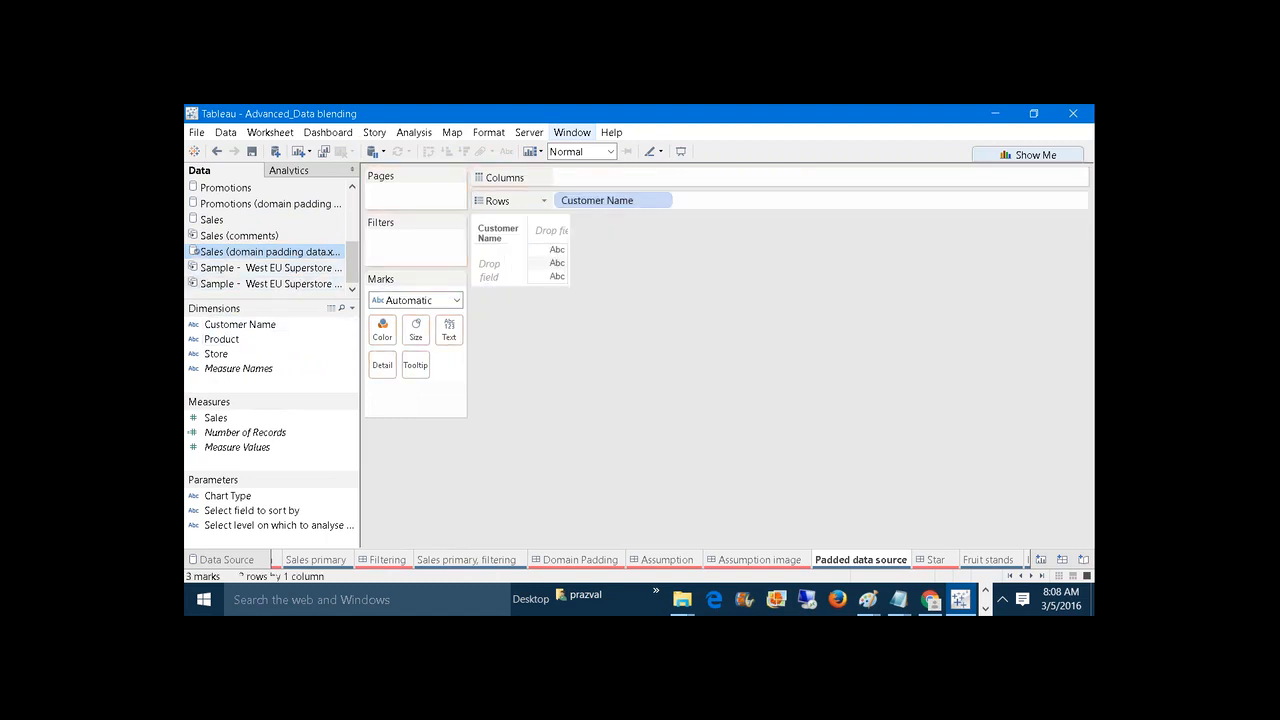
drag(268, 418, 628, 184)
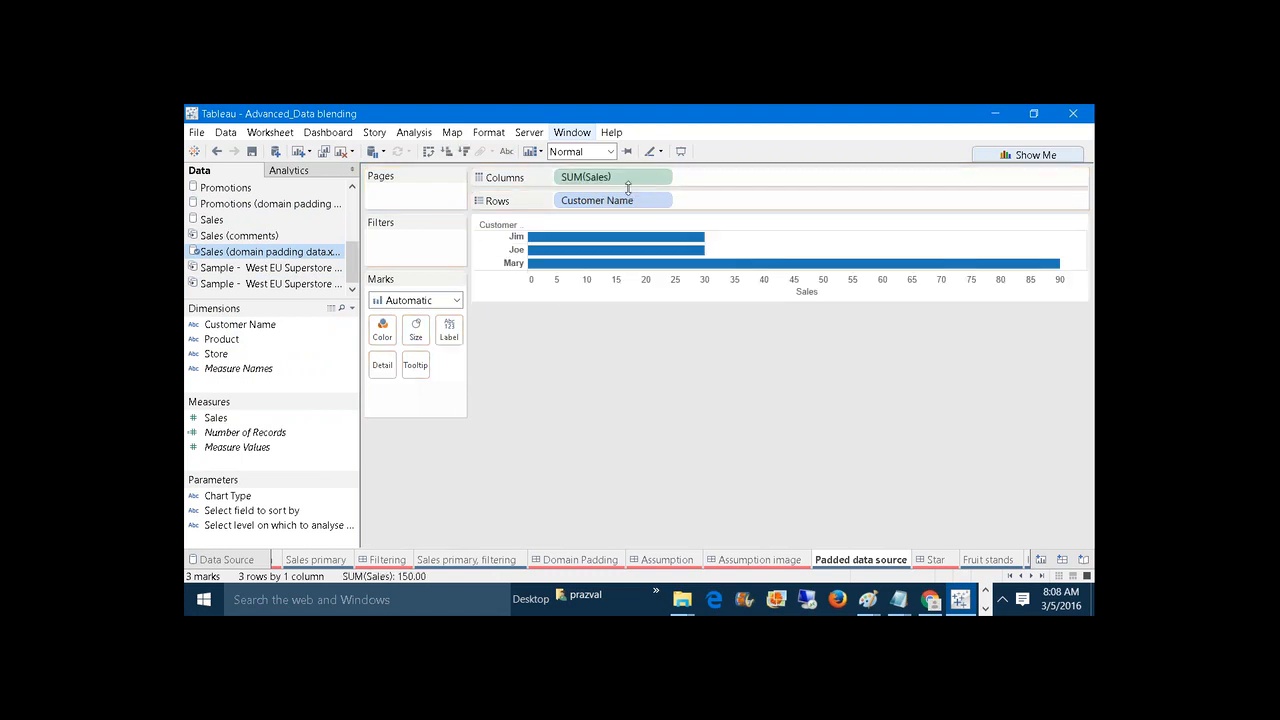
click(249, 204)
drag(250, 417, 706, 178)
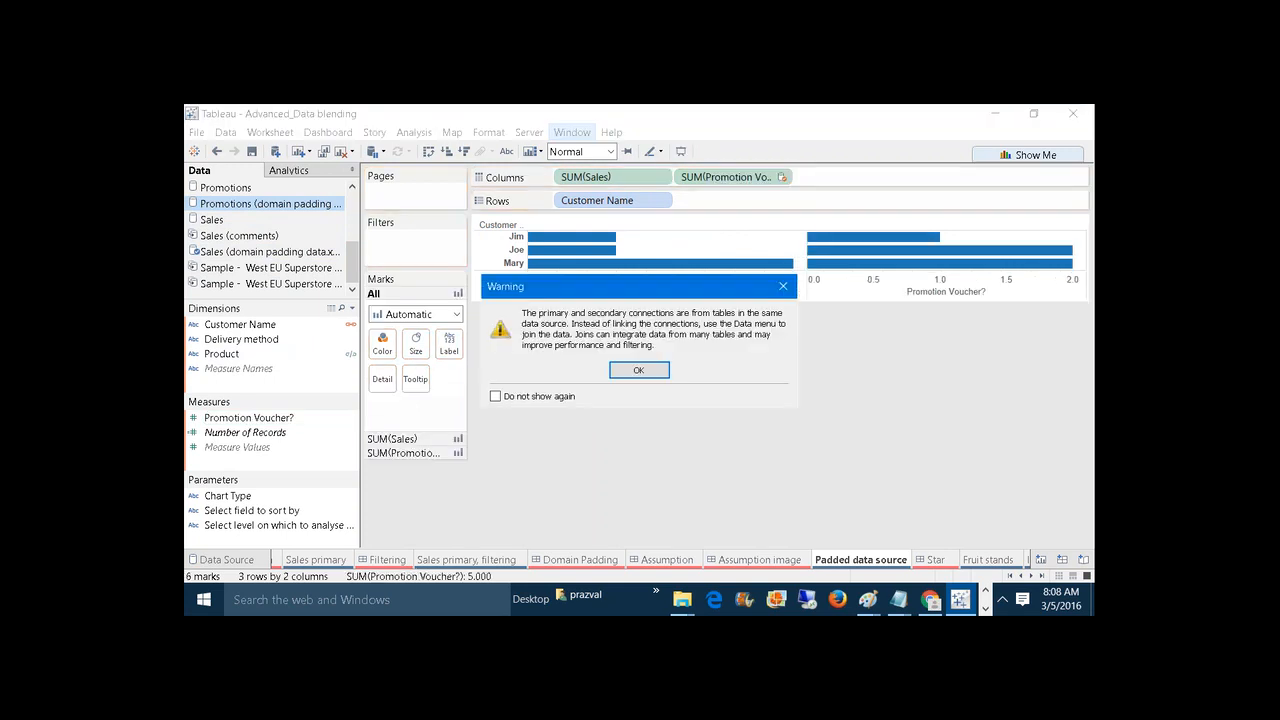
click(652, 368)
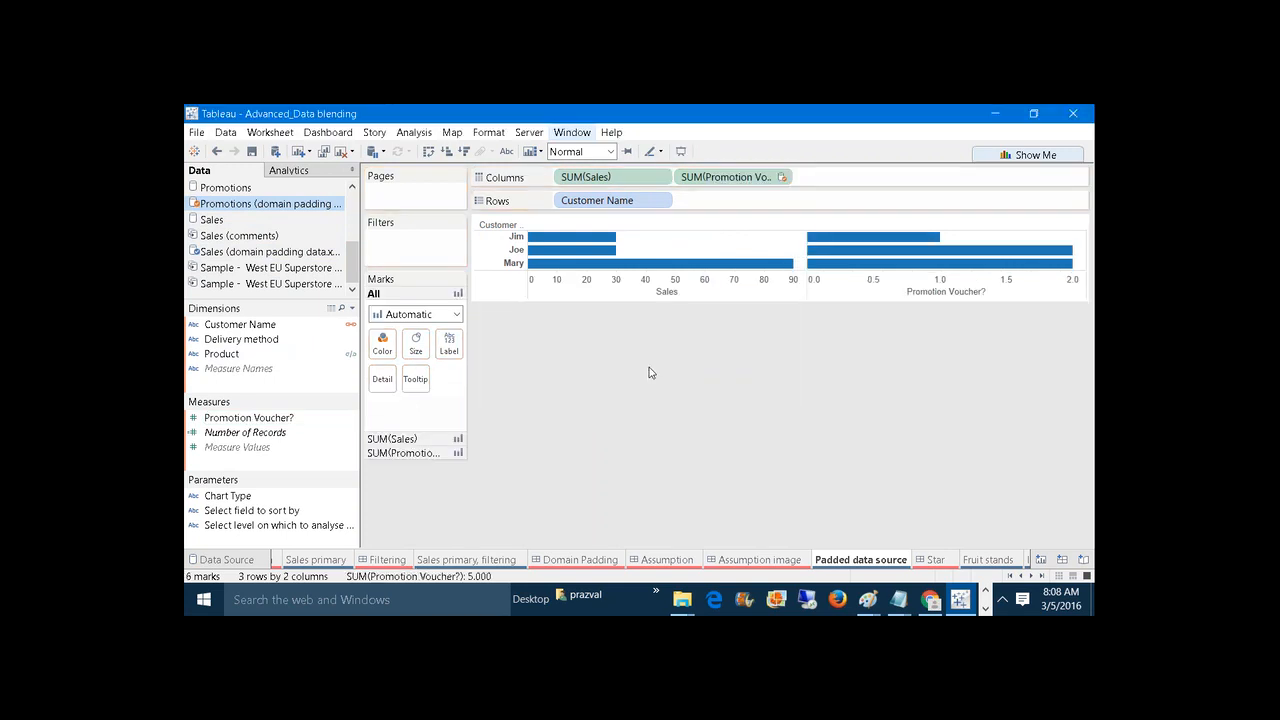
Show mark labels on the bars and activate Product as a linking field for the Promotions (domain padding) source.
click(508, 153)
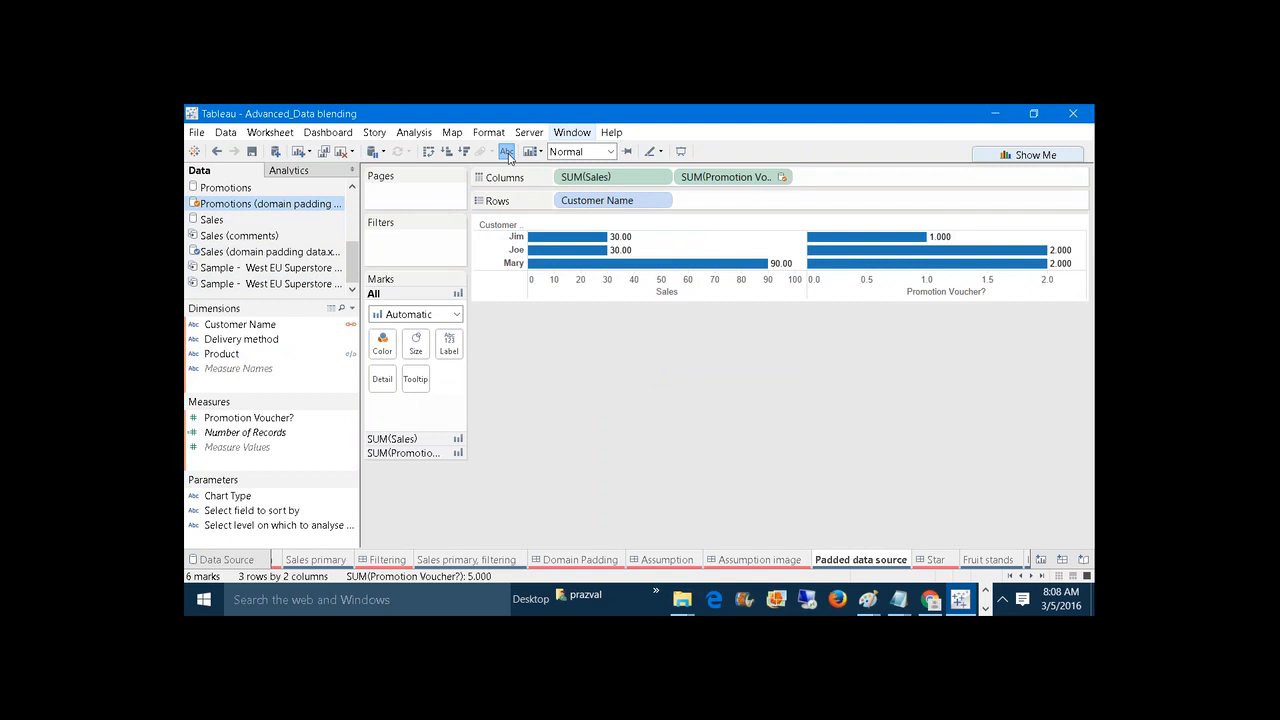
click(351, 355)
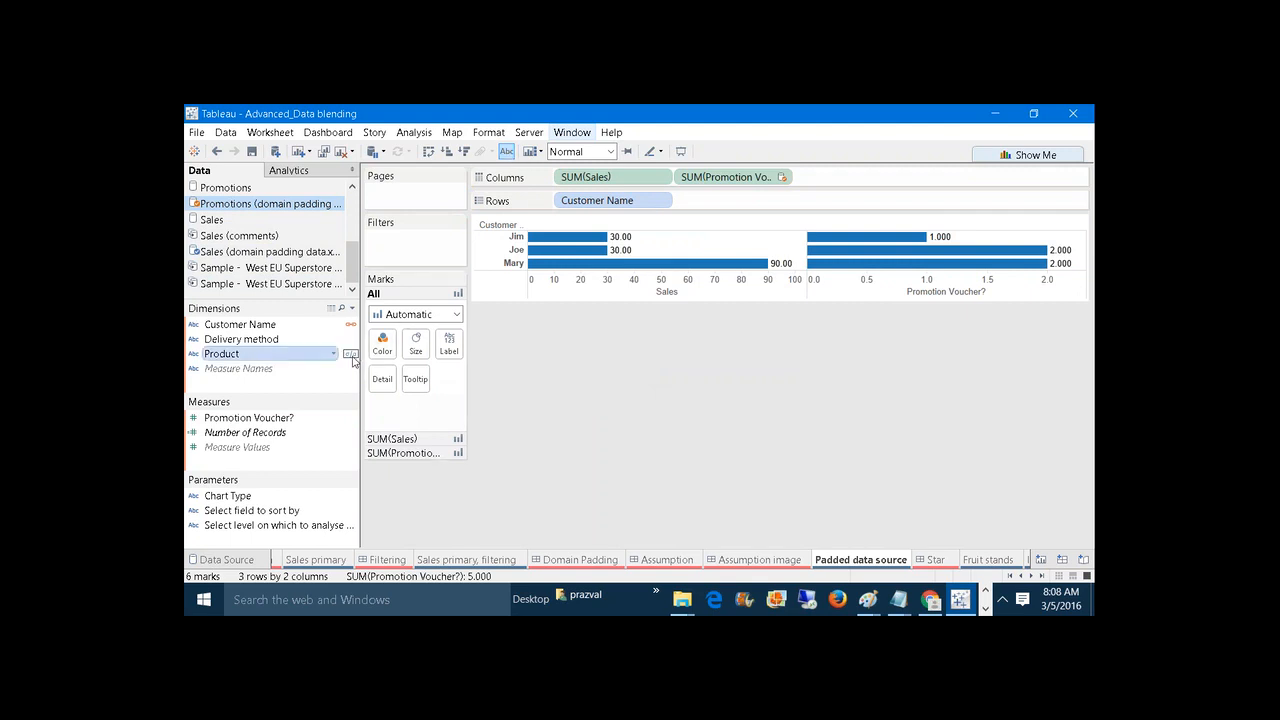
click(630, 371)
On the Sales primary, filtering sheet, deactivate Product as a linking field for the Promotions source and reactivate it.
click(466, 560)
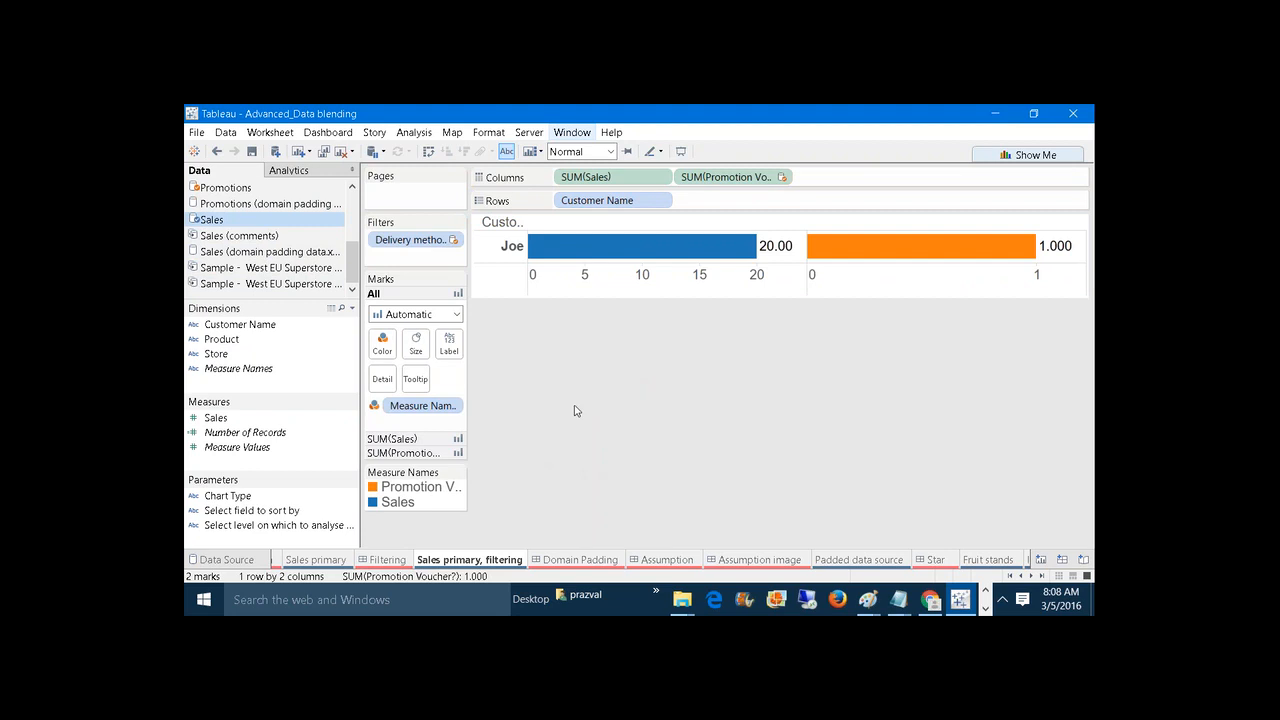
click(249, 189)
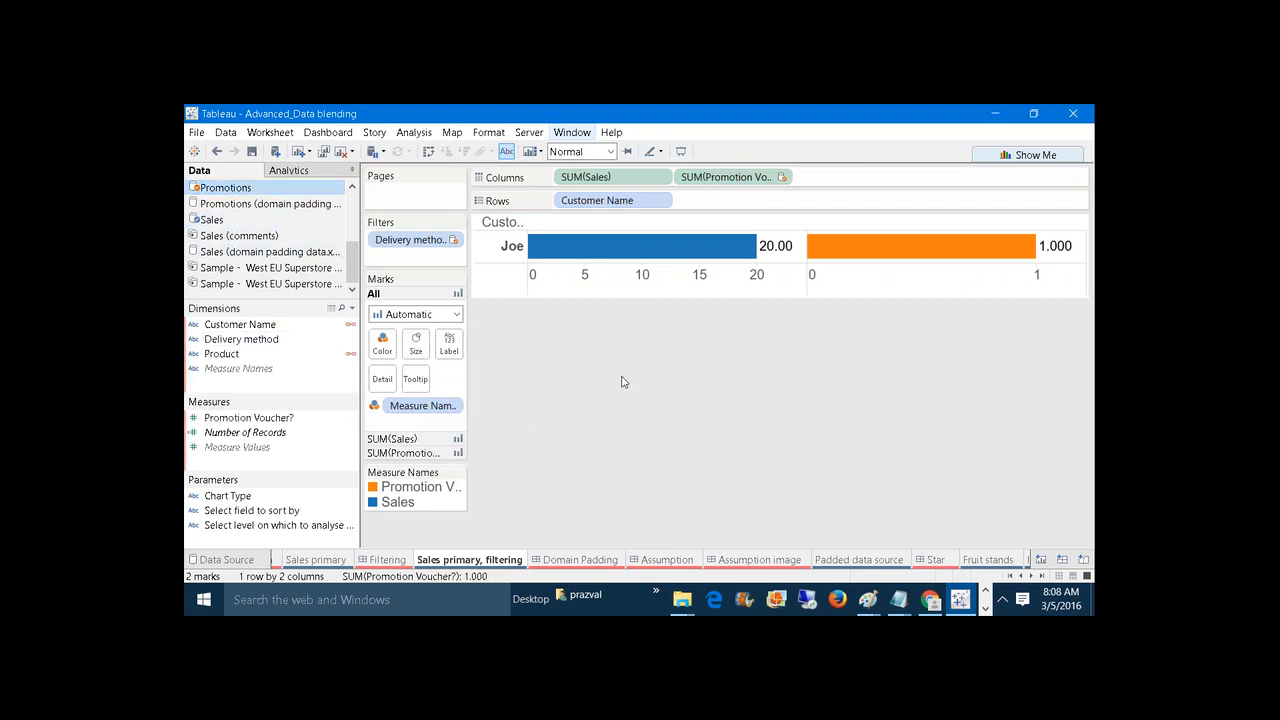
click(349, 355)
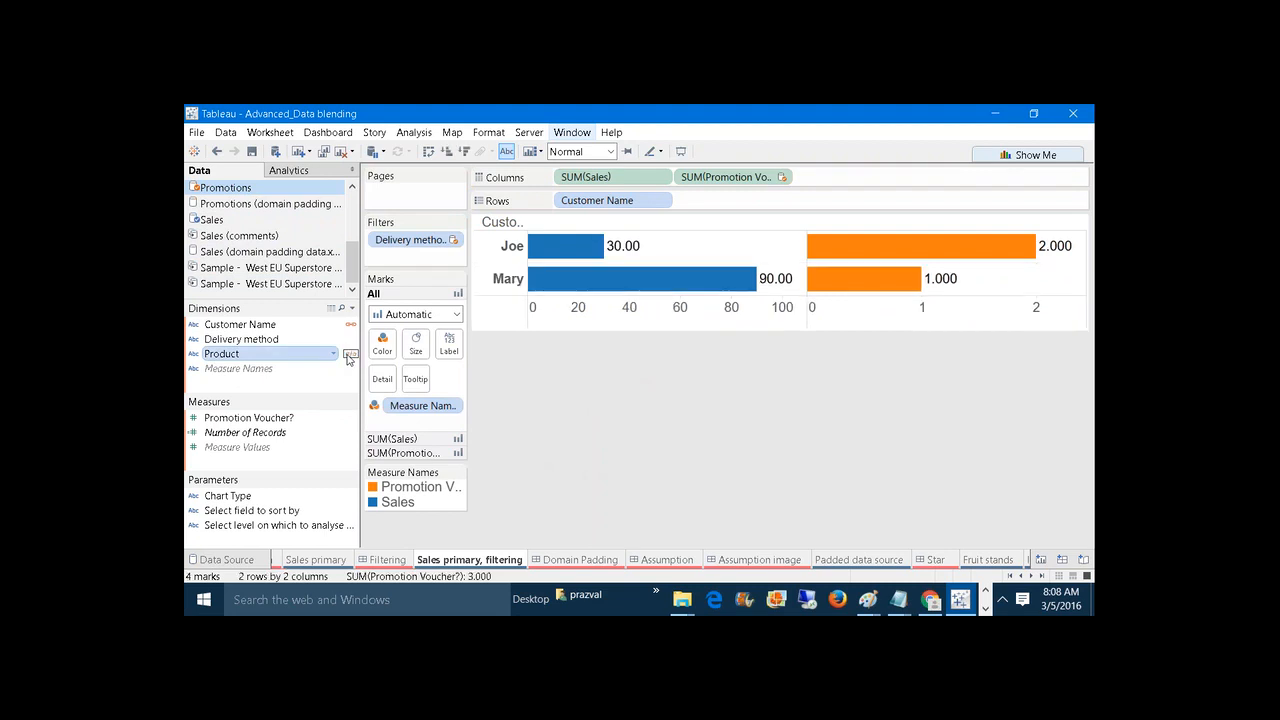
click(349, 355)
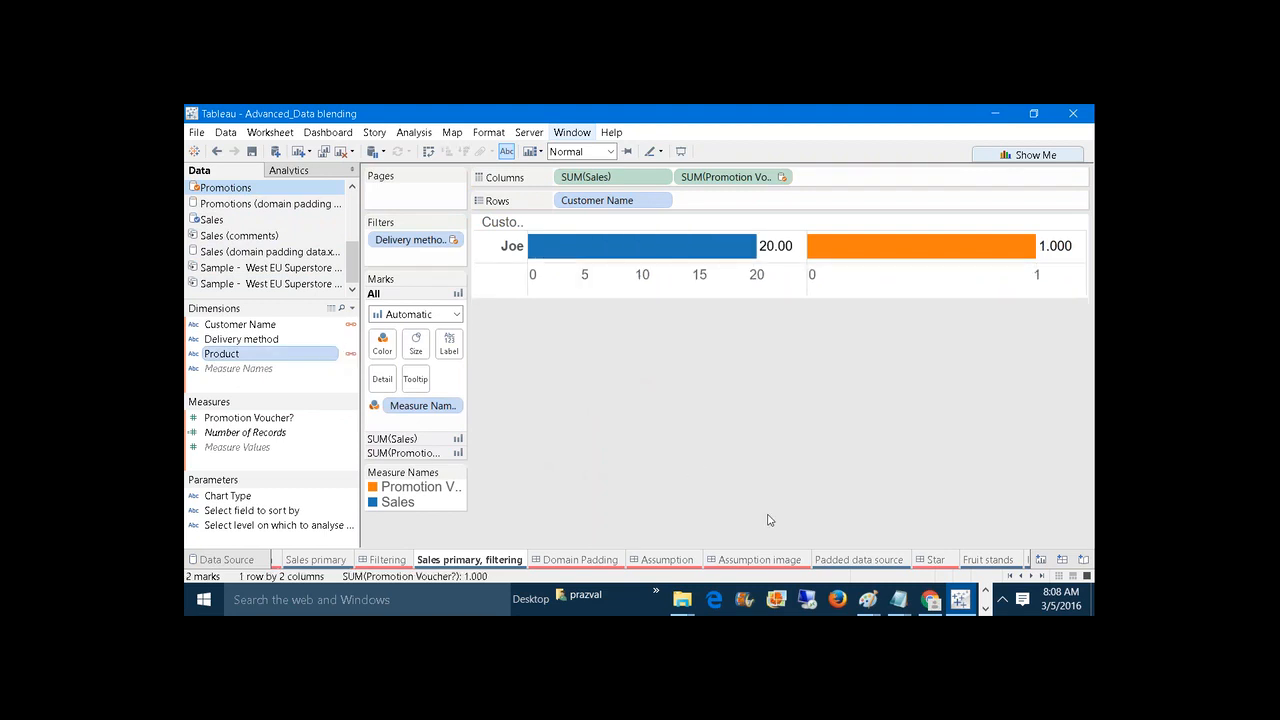
On the Padded data source sheet, view the underlying data of the Sales (domain padding) source and examine its customer and product combinations.
click(862, 560)
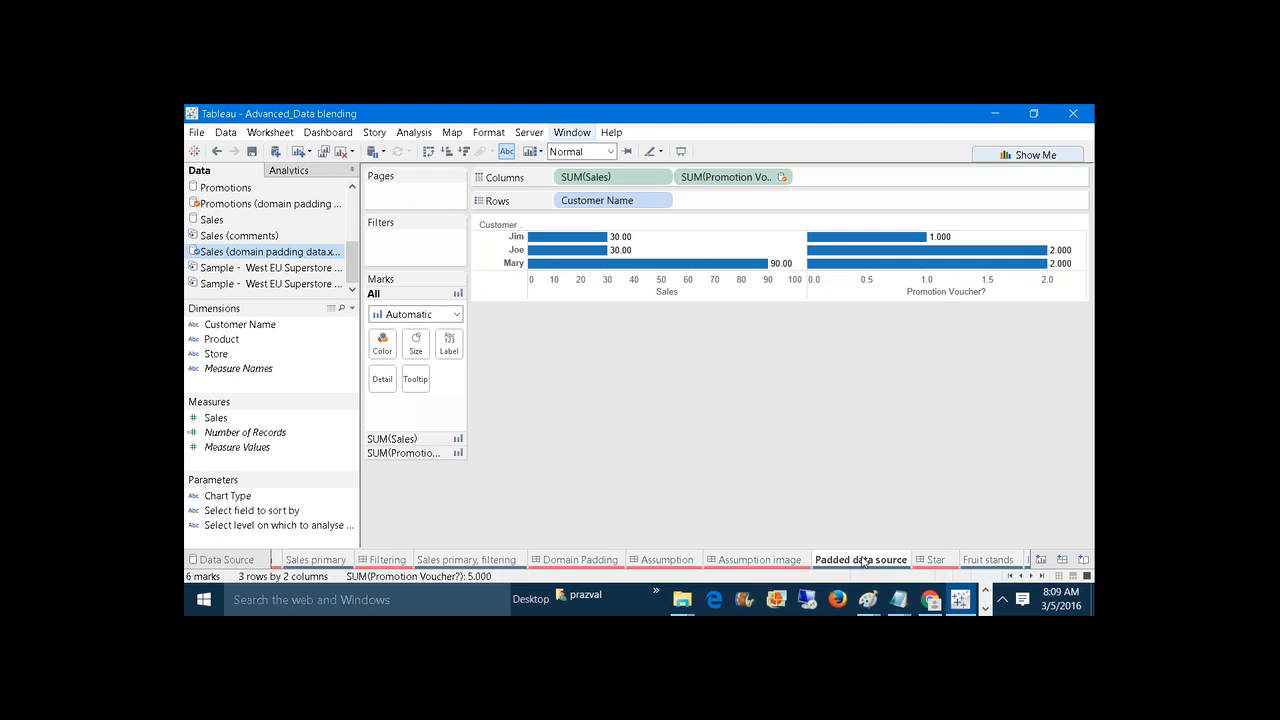
click(332, 309)
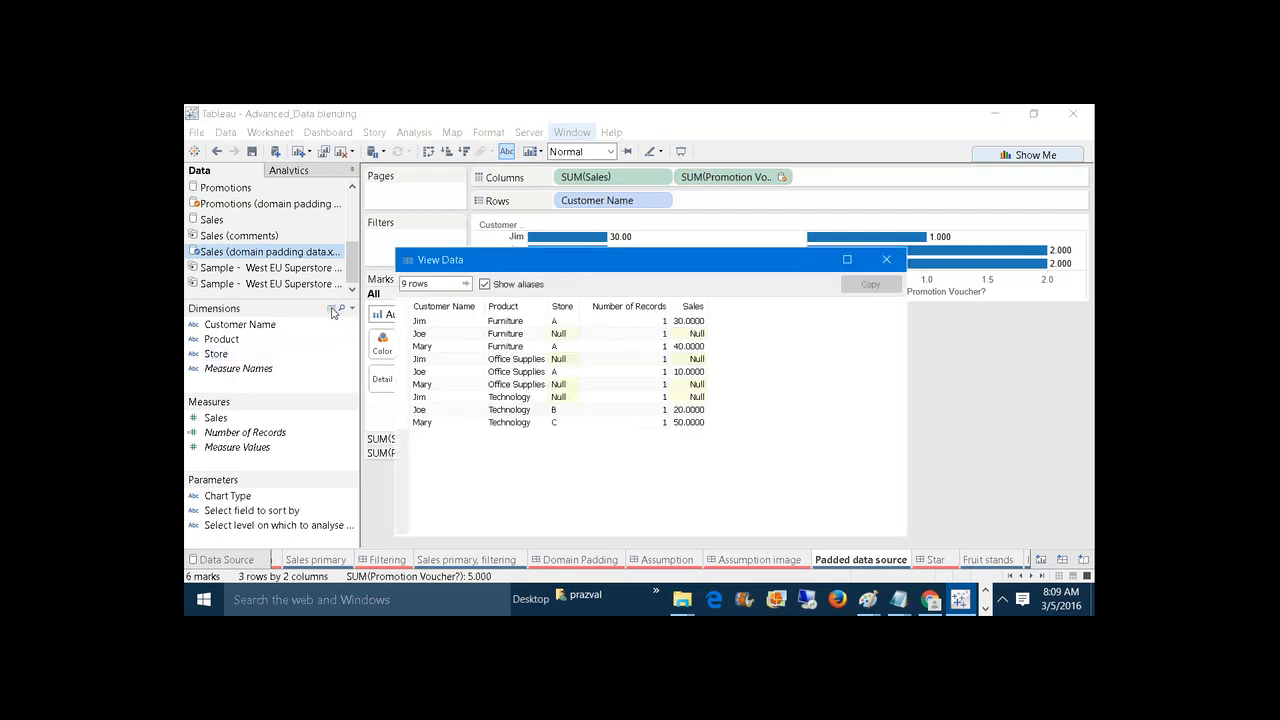
click(424, 323)
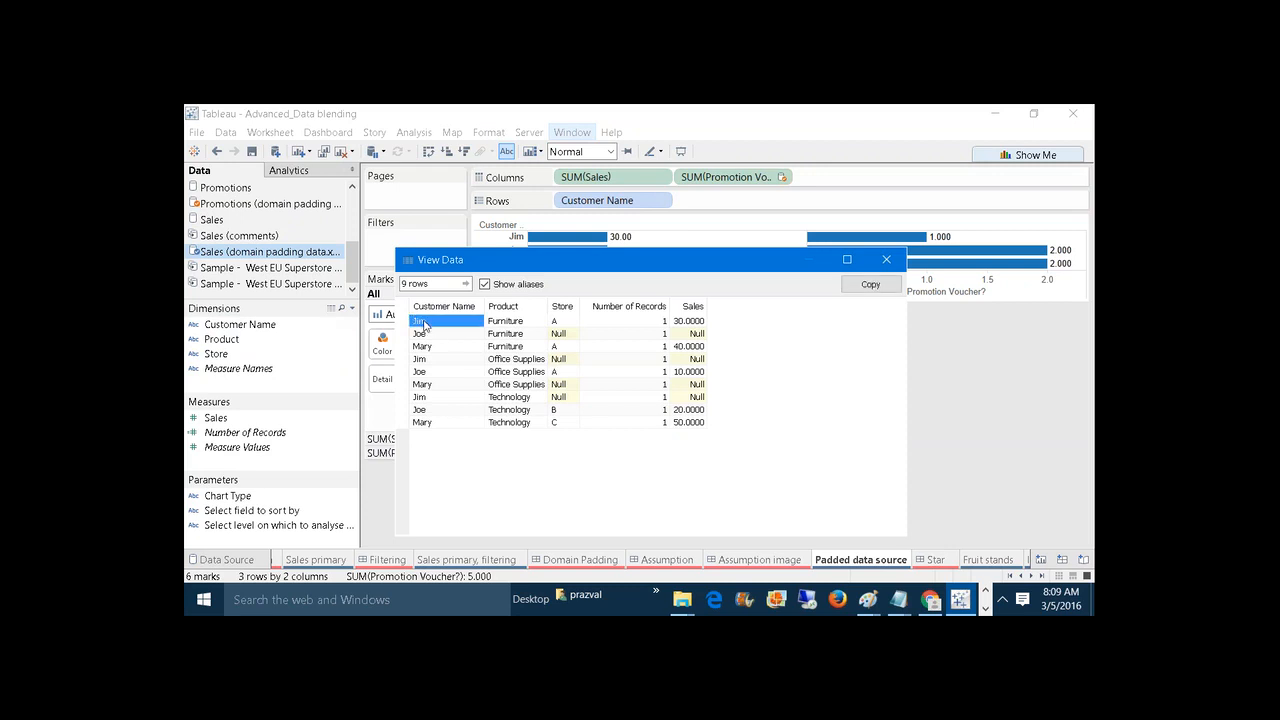
drag(426, 330, 428, 397)
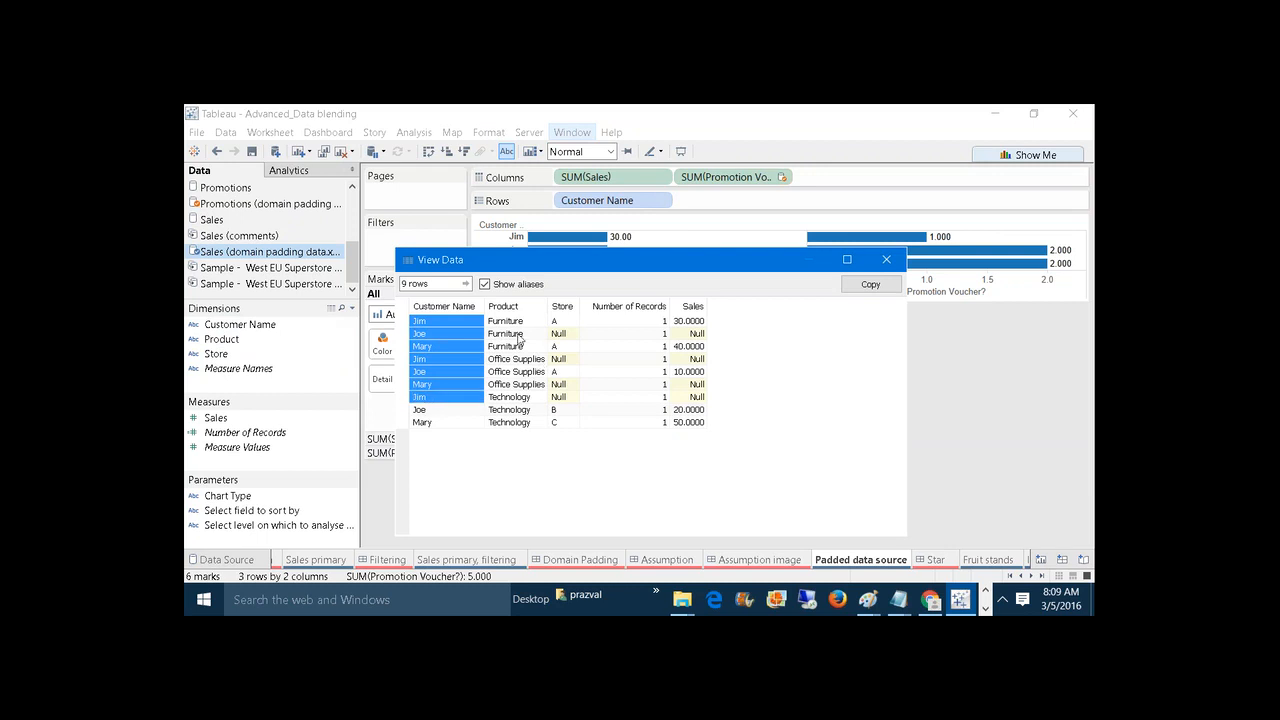
drag(513, 327, 514, 348)
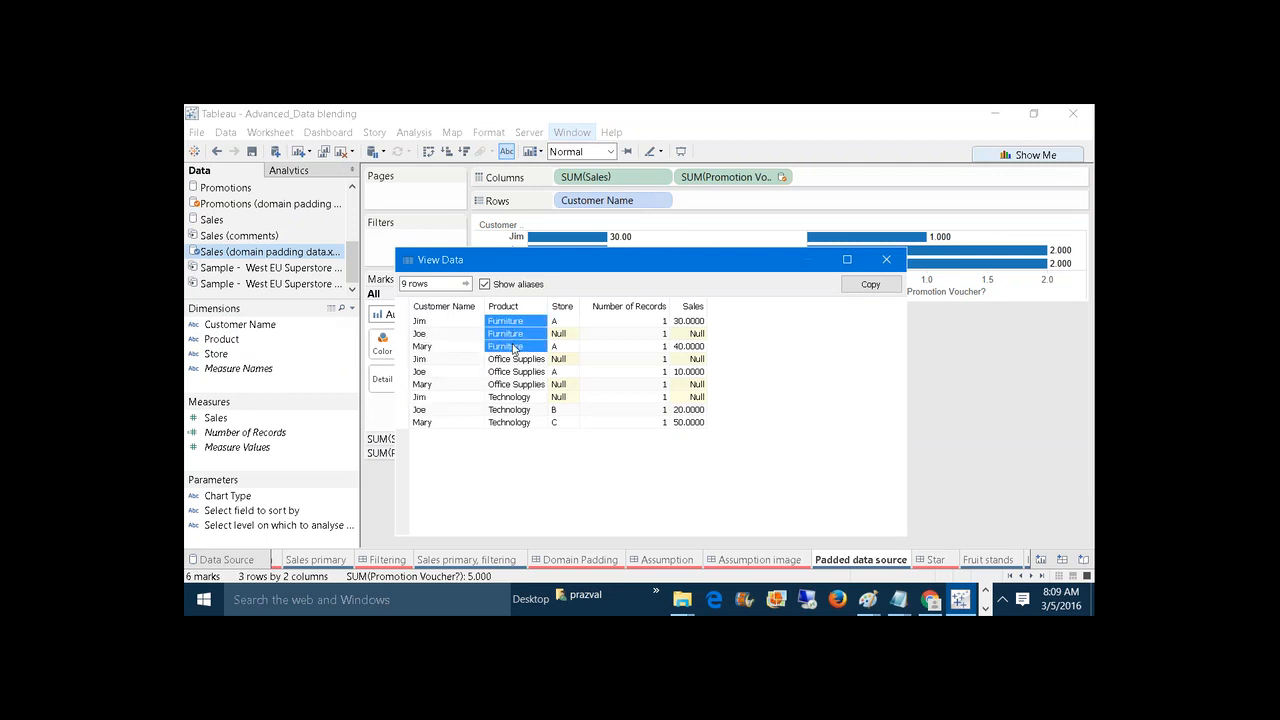
click(421, 324)
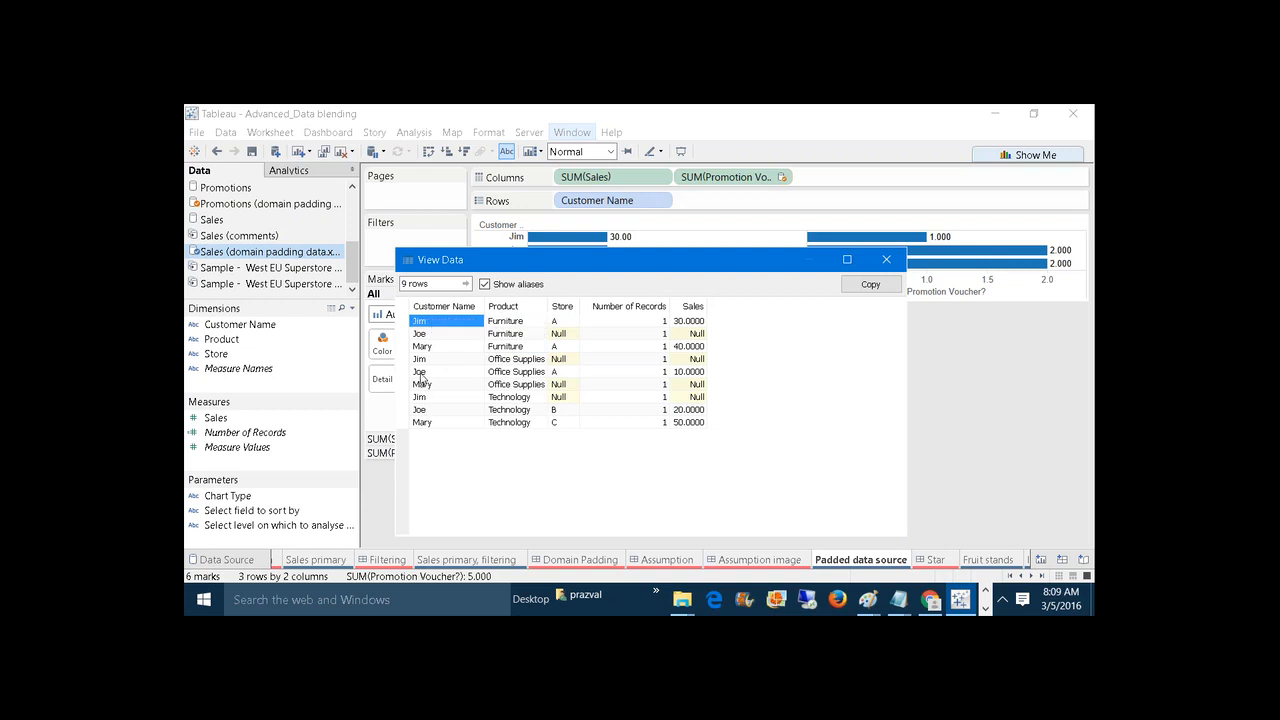
ctrl+click(420, 372)
ctrl+click(428, 409)
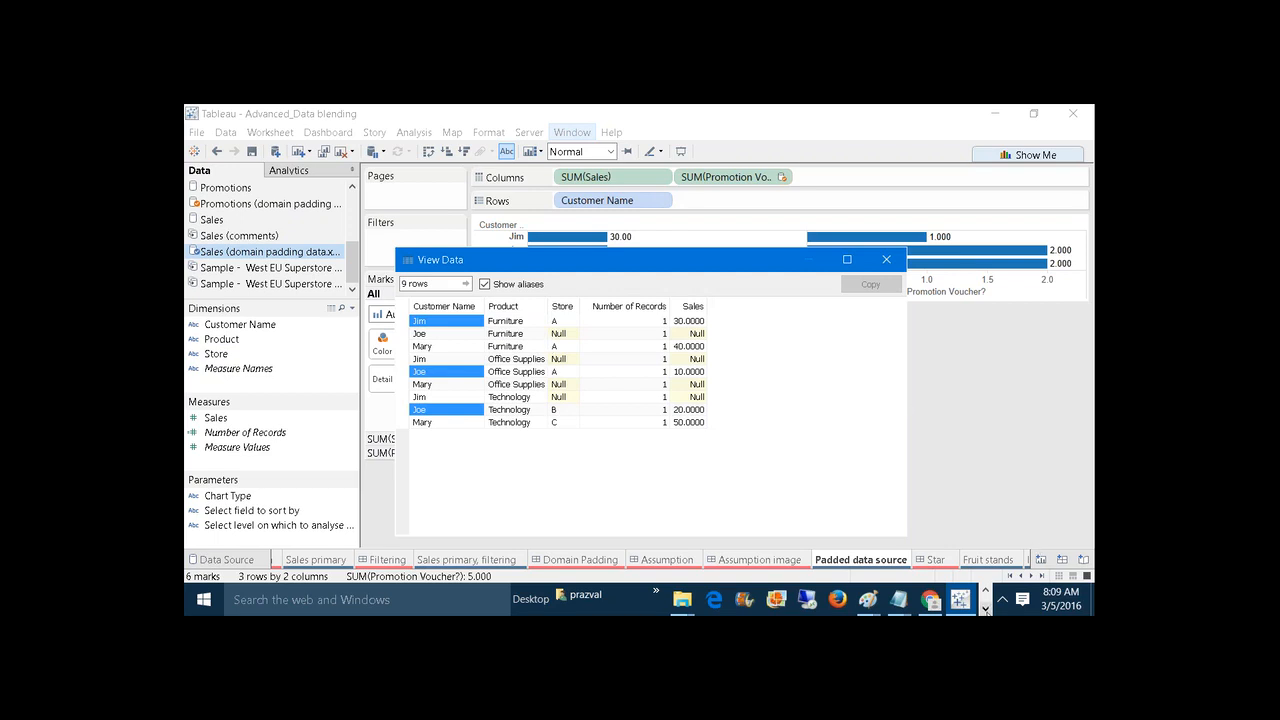
Switch to the Hospital.xlsx workbook in Excel and highlight the customer, product and sales cells of row 4 on the Sales sheet.
click(986, 609)
click(738, 600)
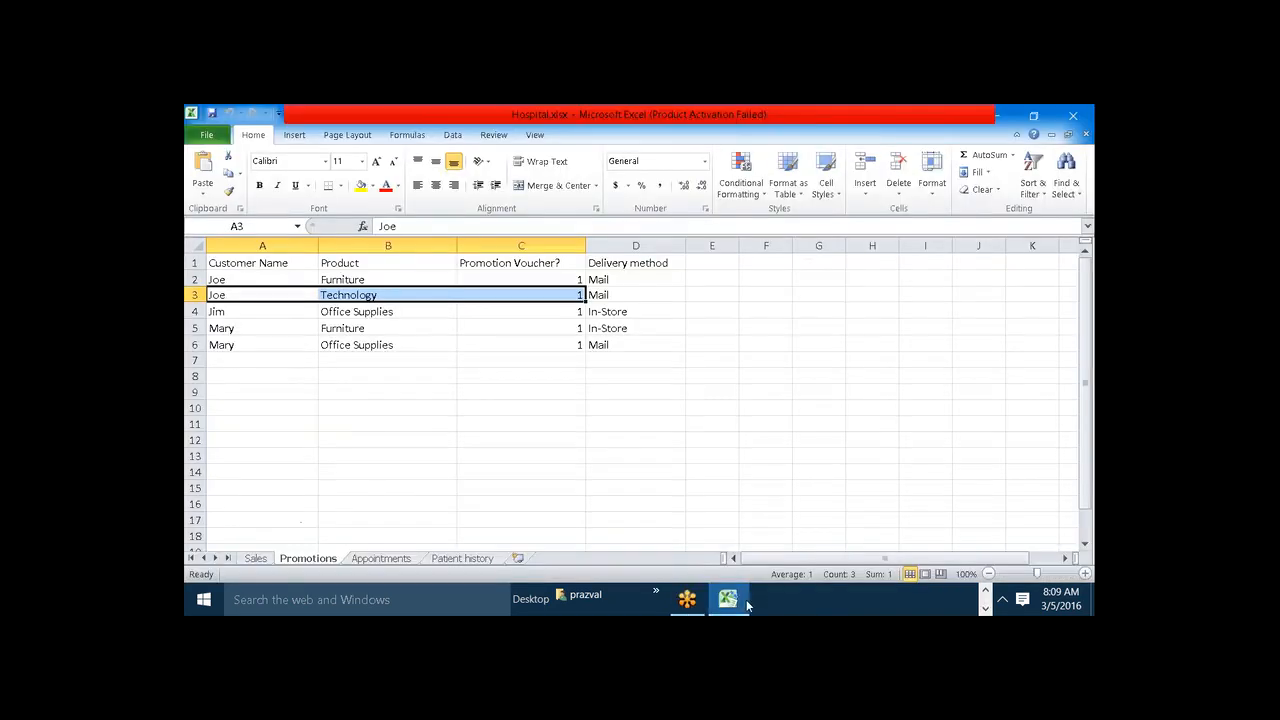
click(264, 559)
click(325, 502)
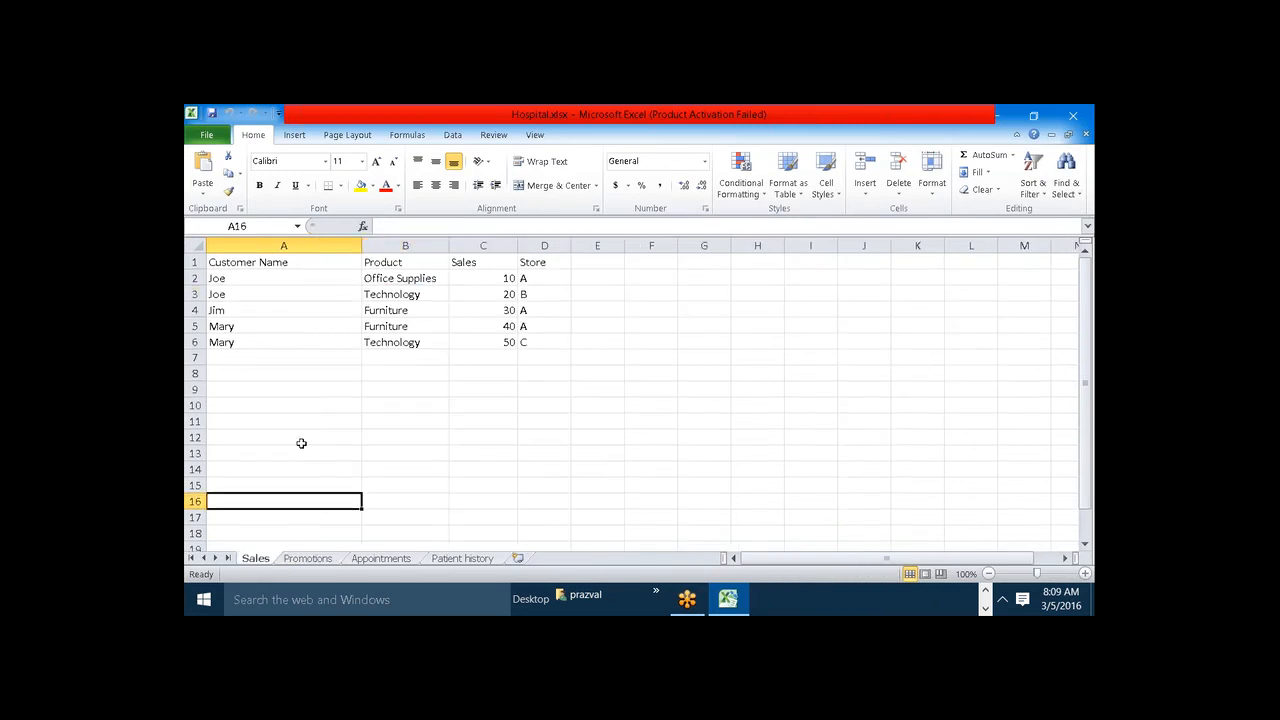
click(237, 310)
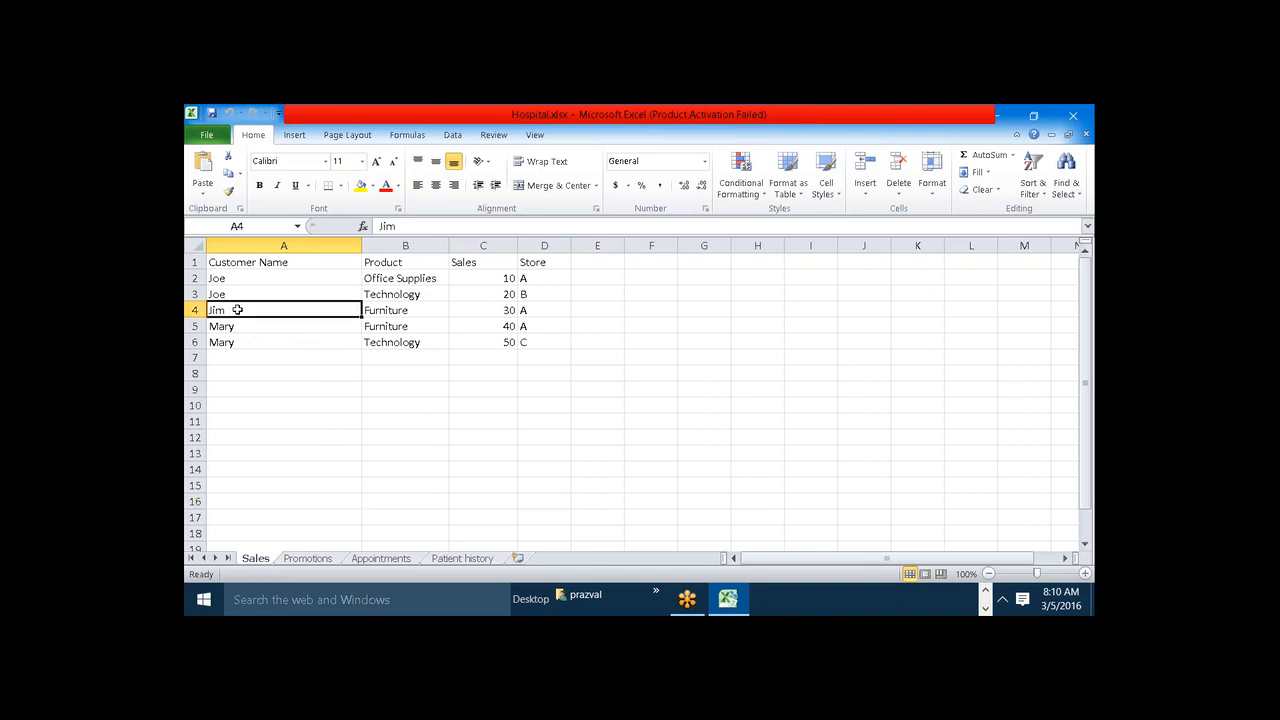
ctrl+click(384, 309)
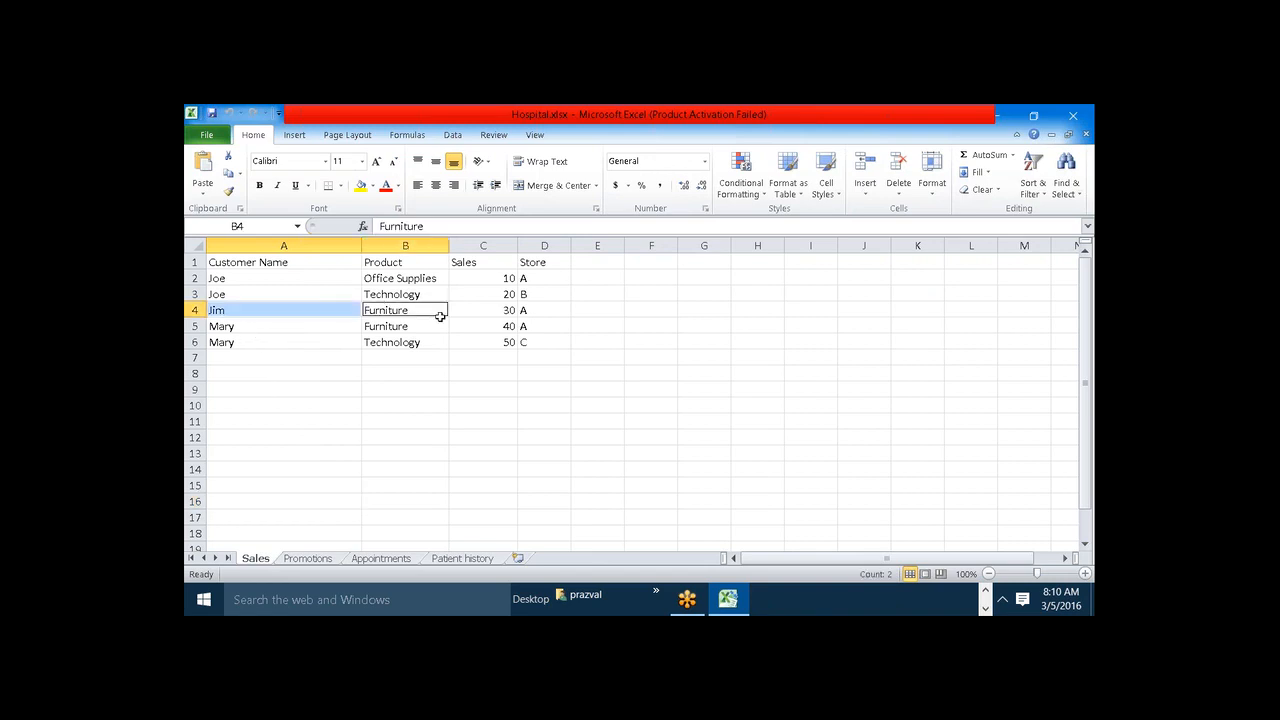
ctrl+click(476, 310)
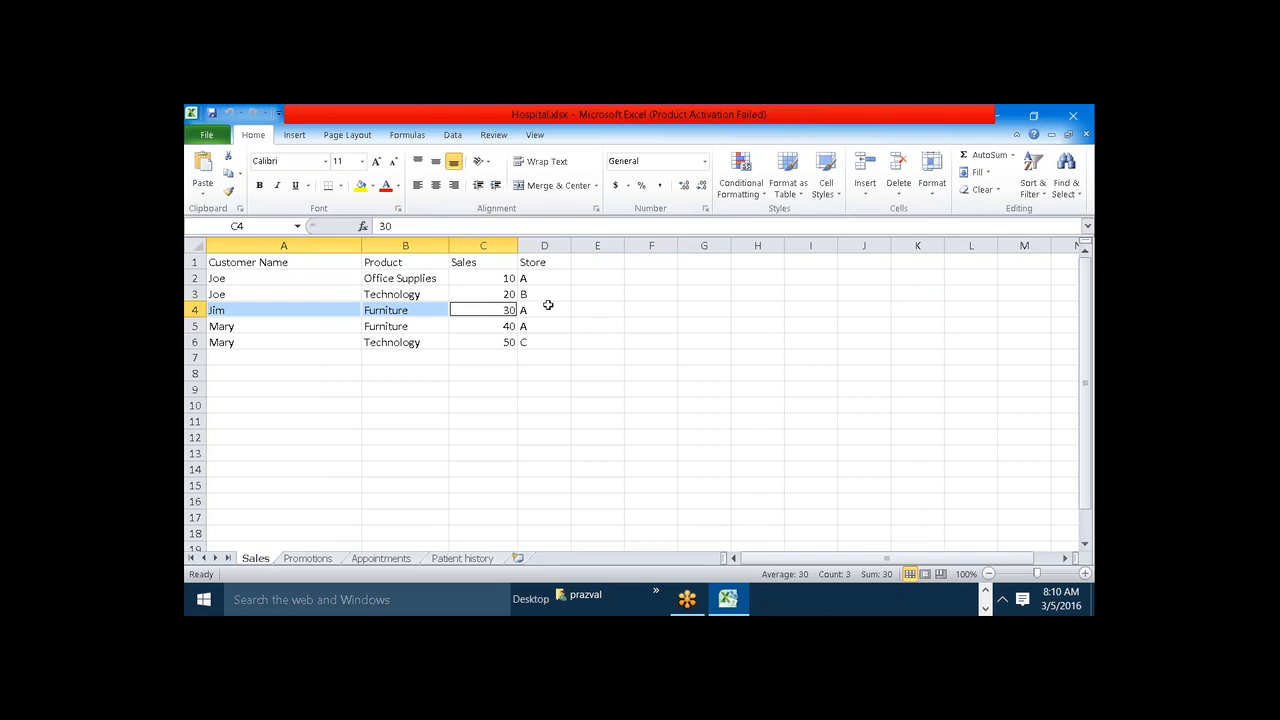
Switch back to Tableau and highlight the first customer's Furniture, Office Supplies and Technology rows in the padded sales data.
click(986, 592)
mouse_move(969, 602)
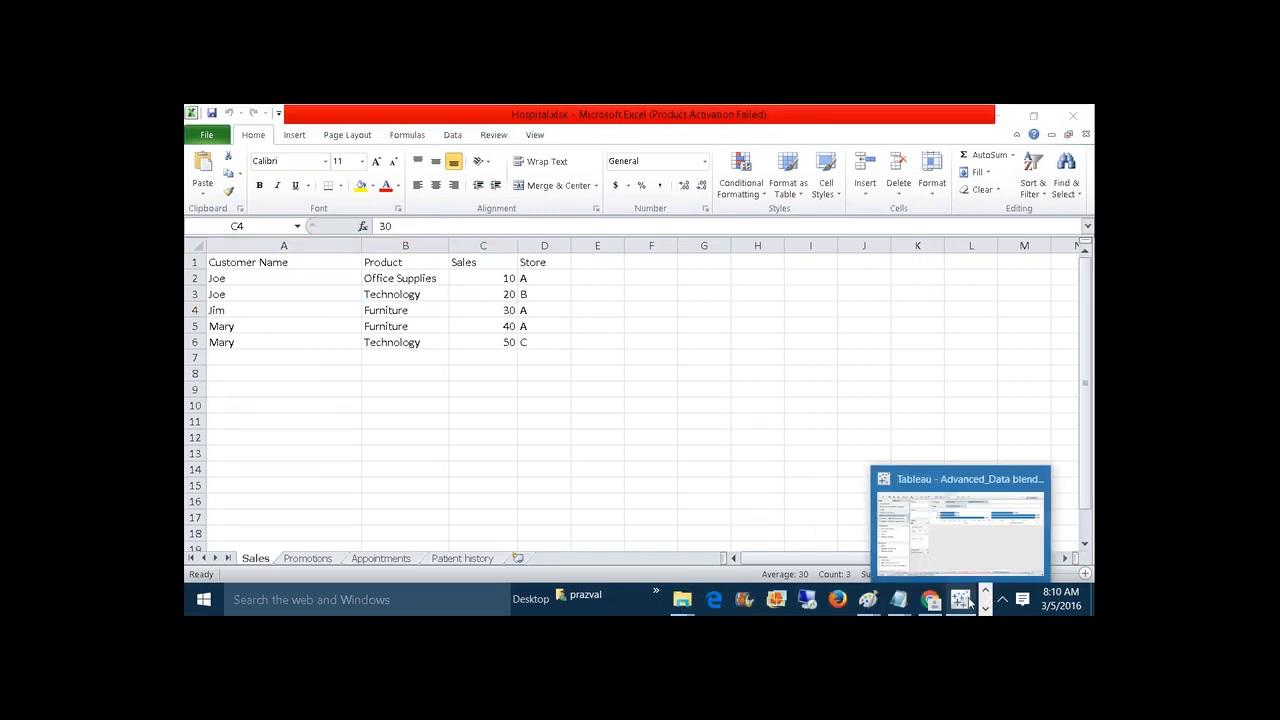
click(962, 563)
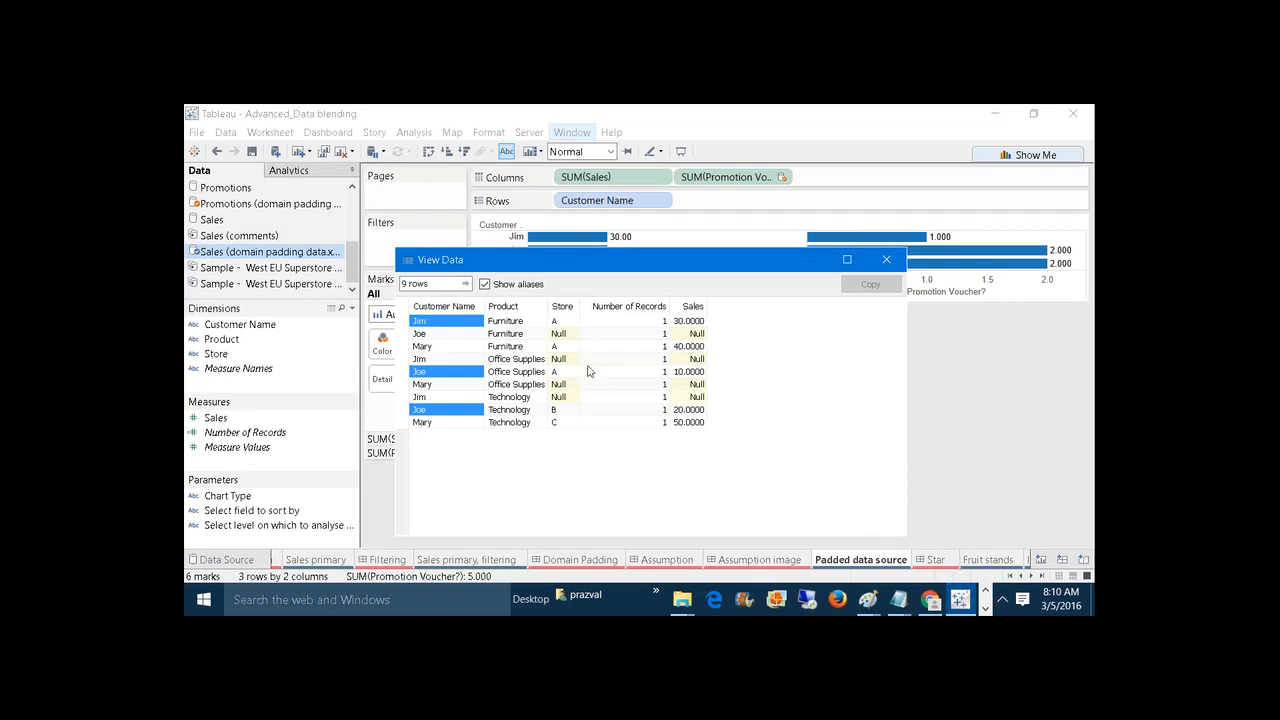
click(561, 509)
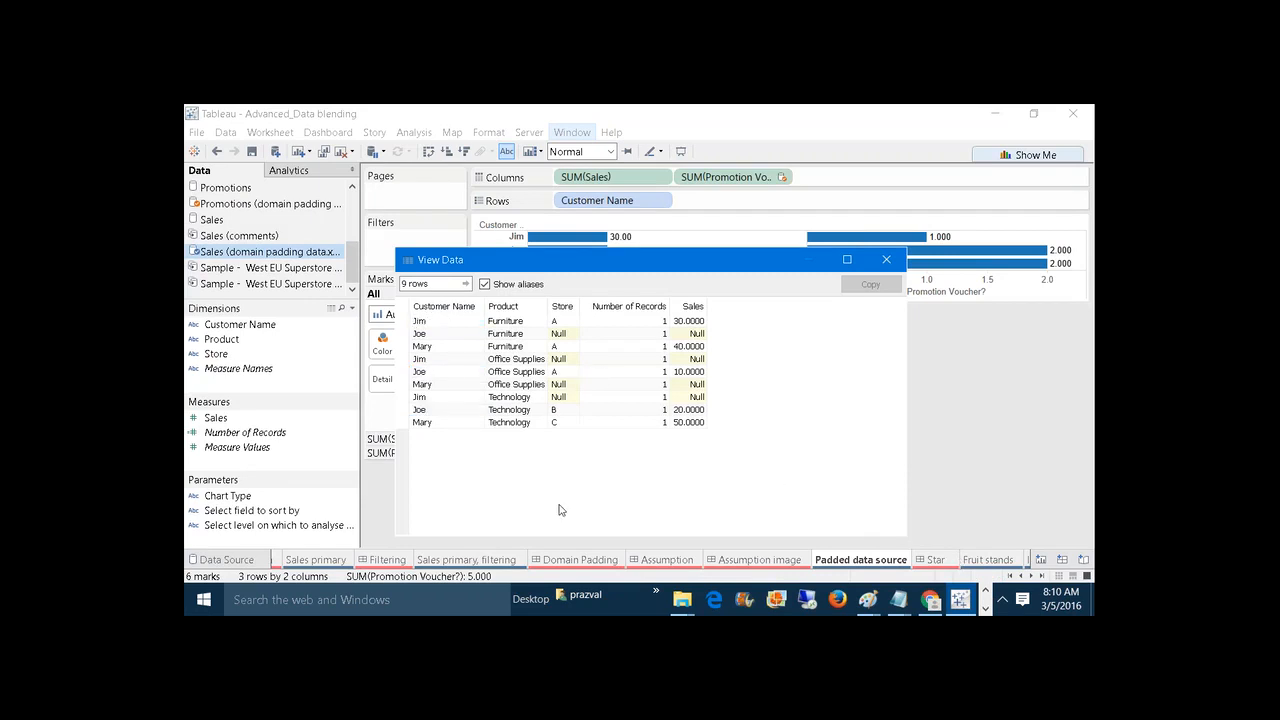
click(421, 322)
ctrl+click(420, 359)
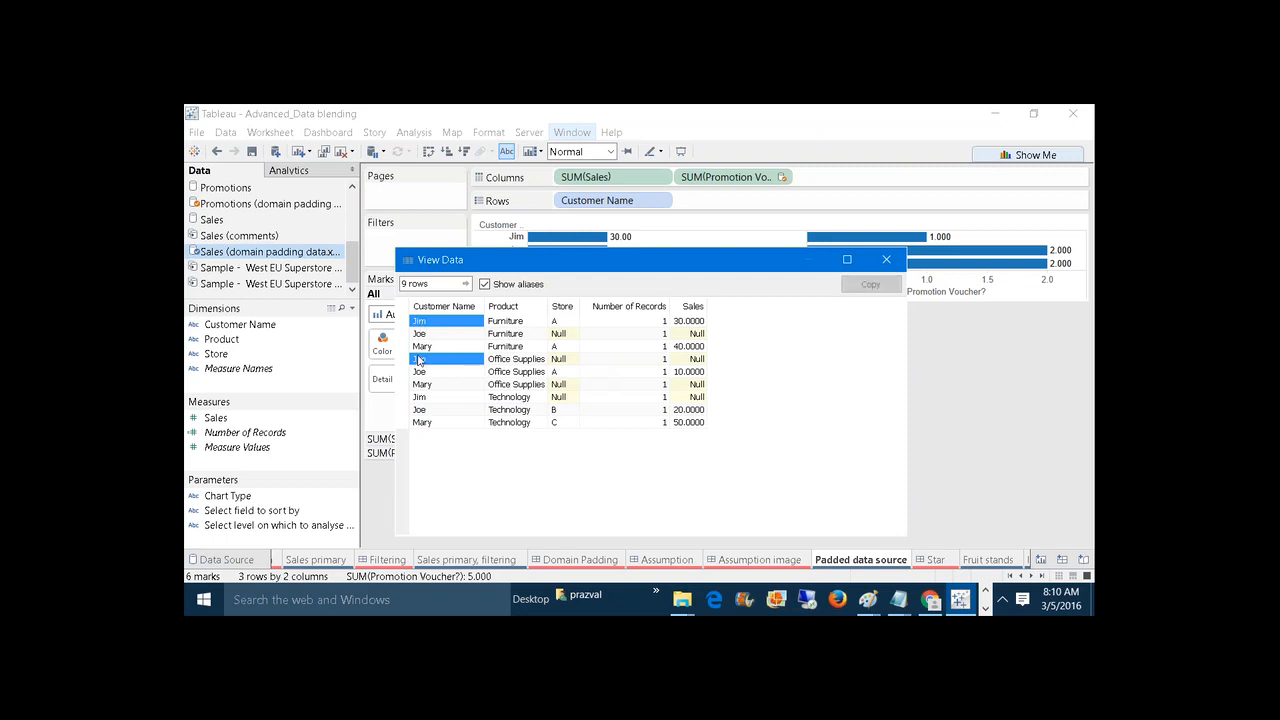
ctrl+click(421, 397)
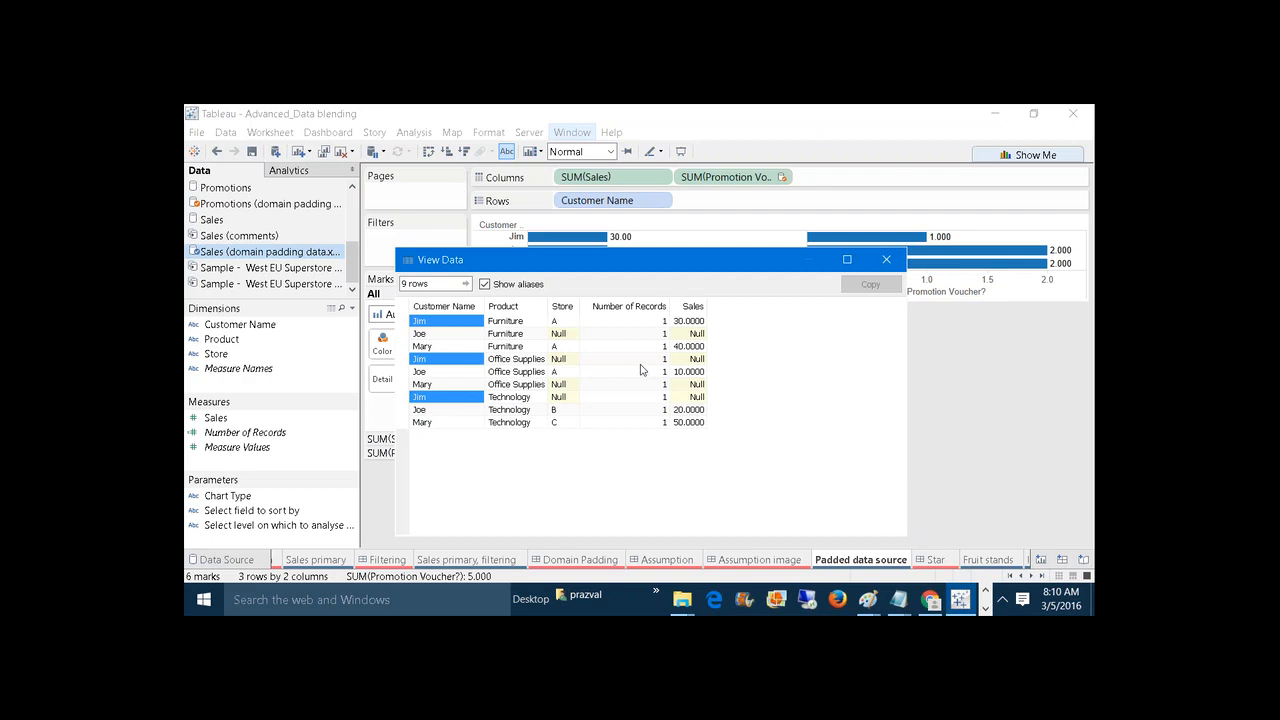
Examine the Null and filled Store values in the padded sales data, and close the data view.
click(563, 334)
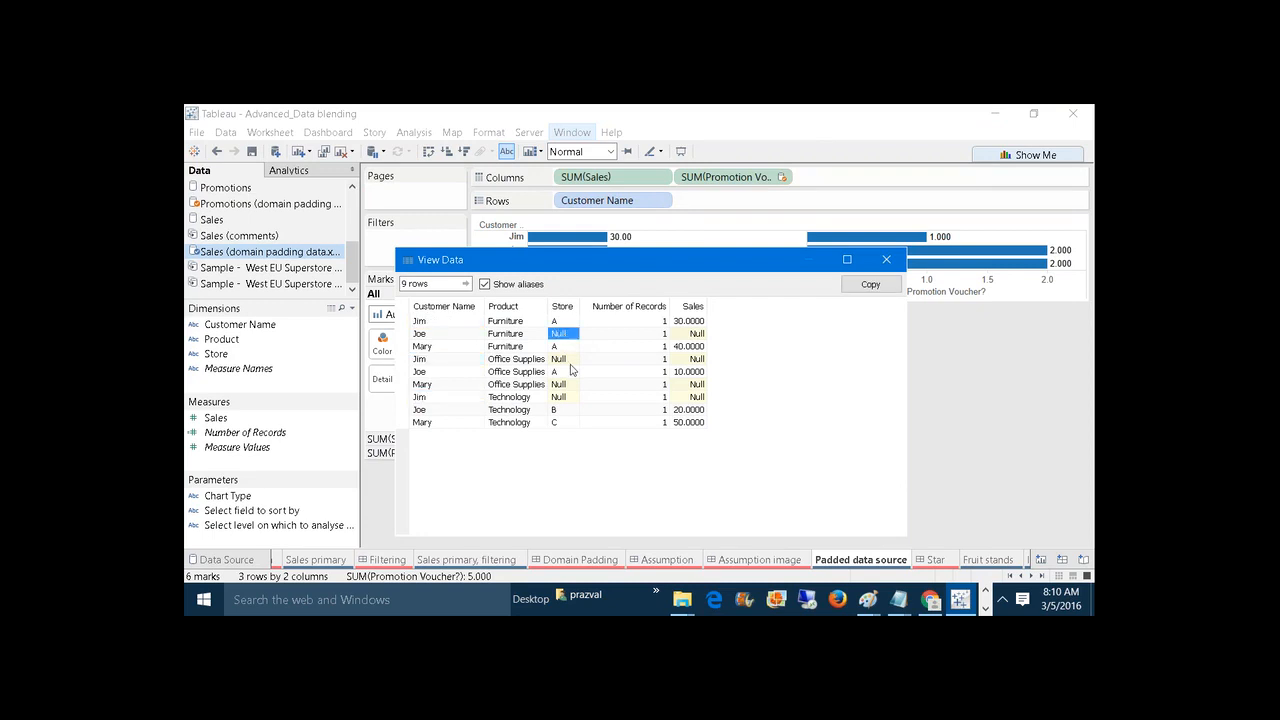
click(570, 362)
click(574, 397)
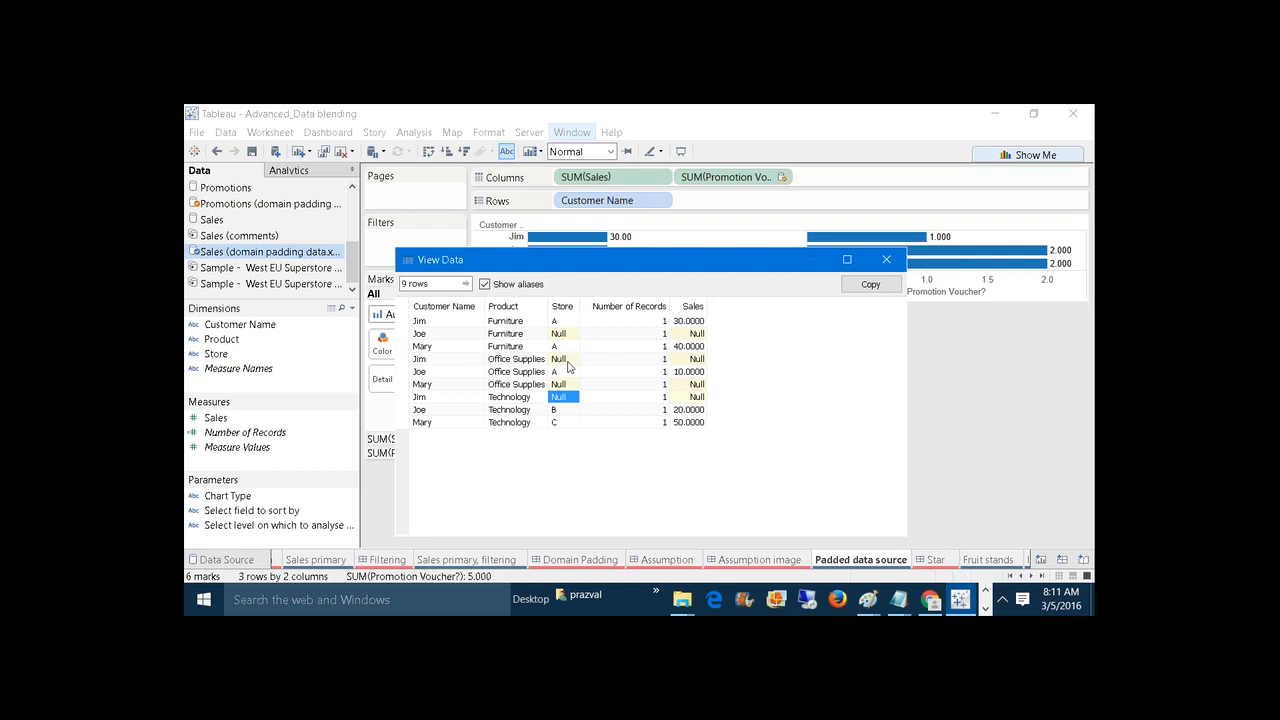
click(567, 360)
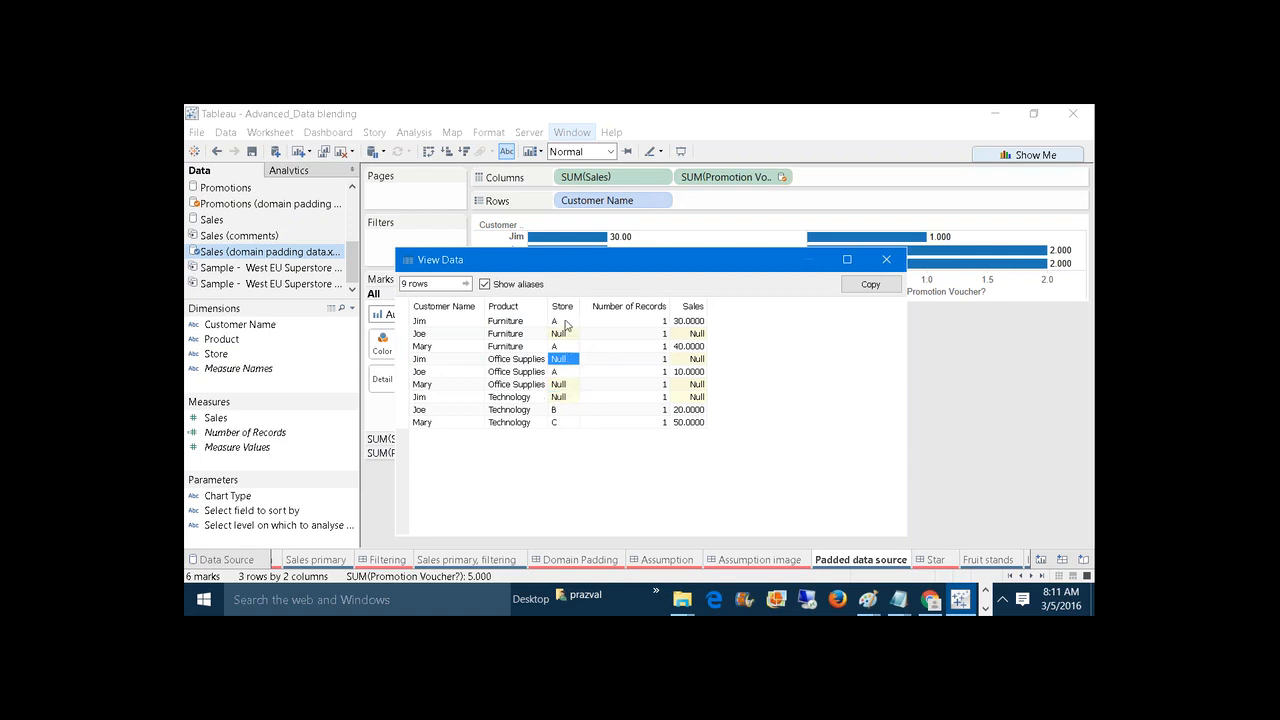
click(566, 322)
click(893, 262)
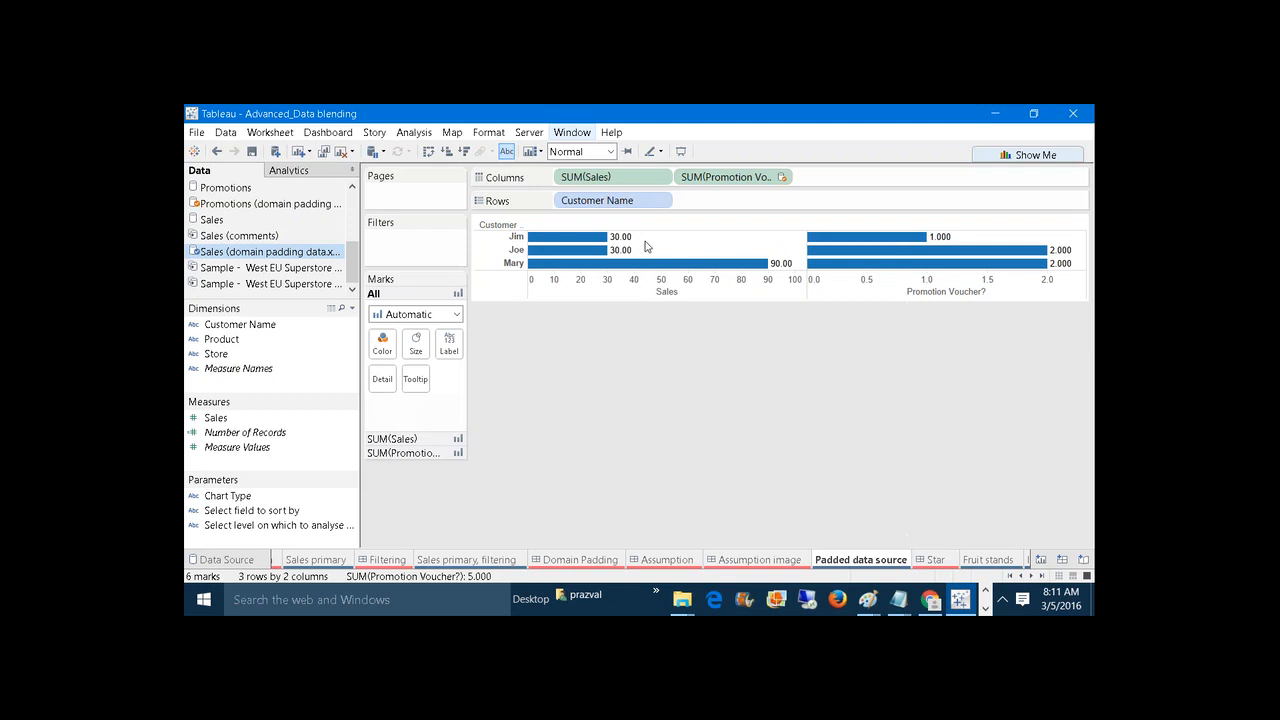
View the underlying data of the Promotions (domain padding) source, and switch to the Promotions sheet in Excel for comparison.
click(299, 205)
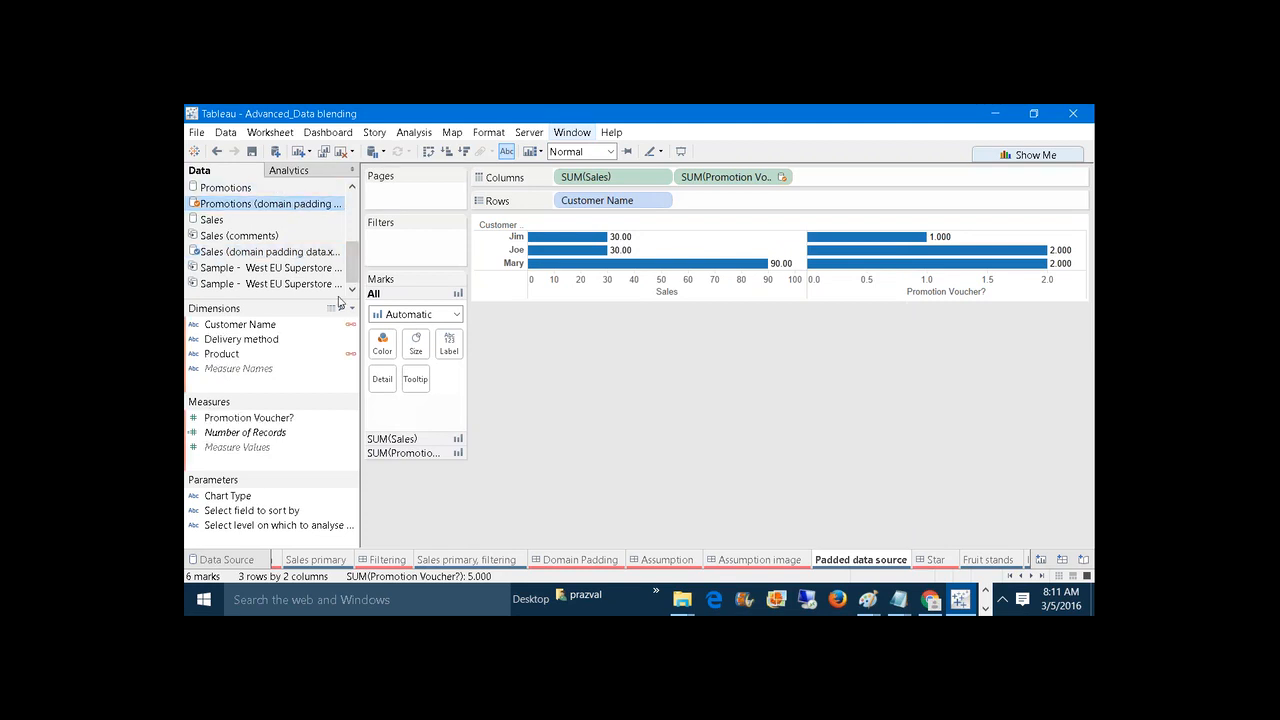
click(332, 309)
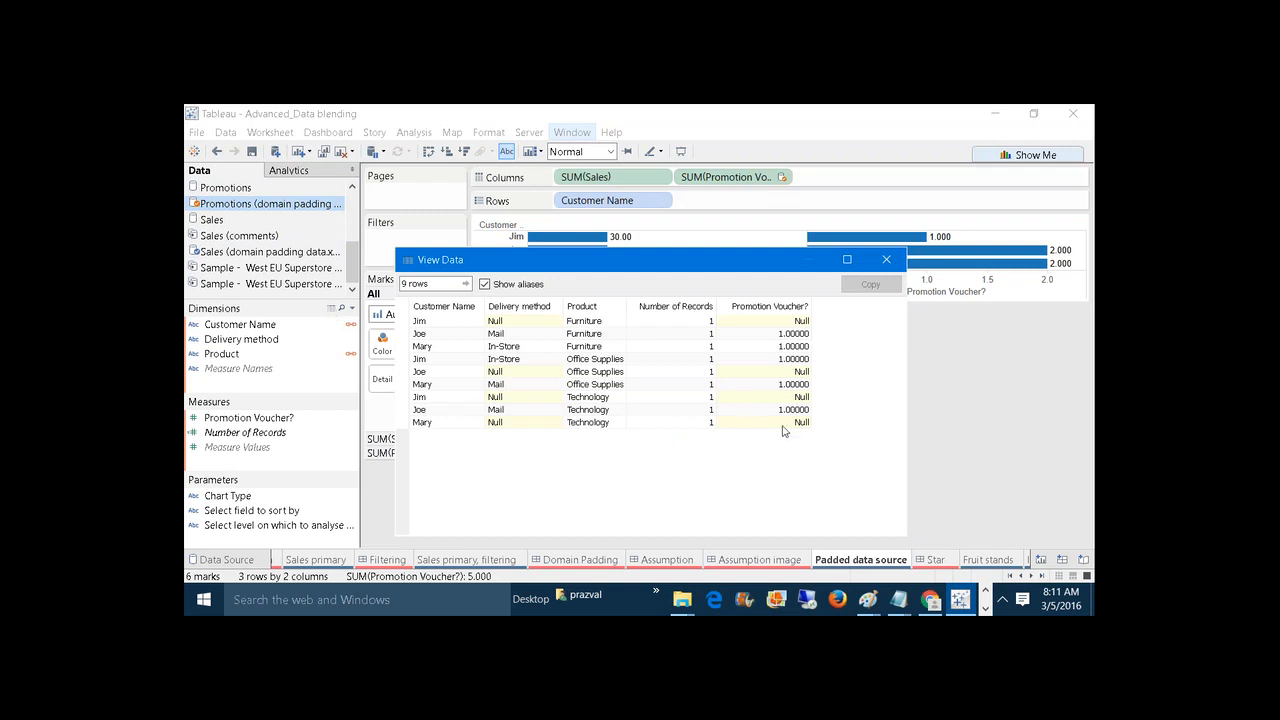
click(985, 607)
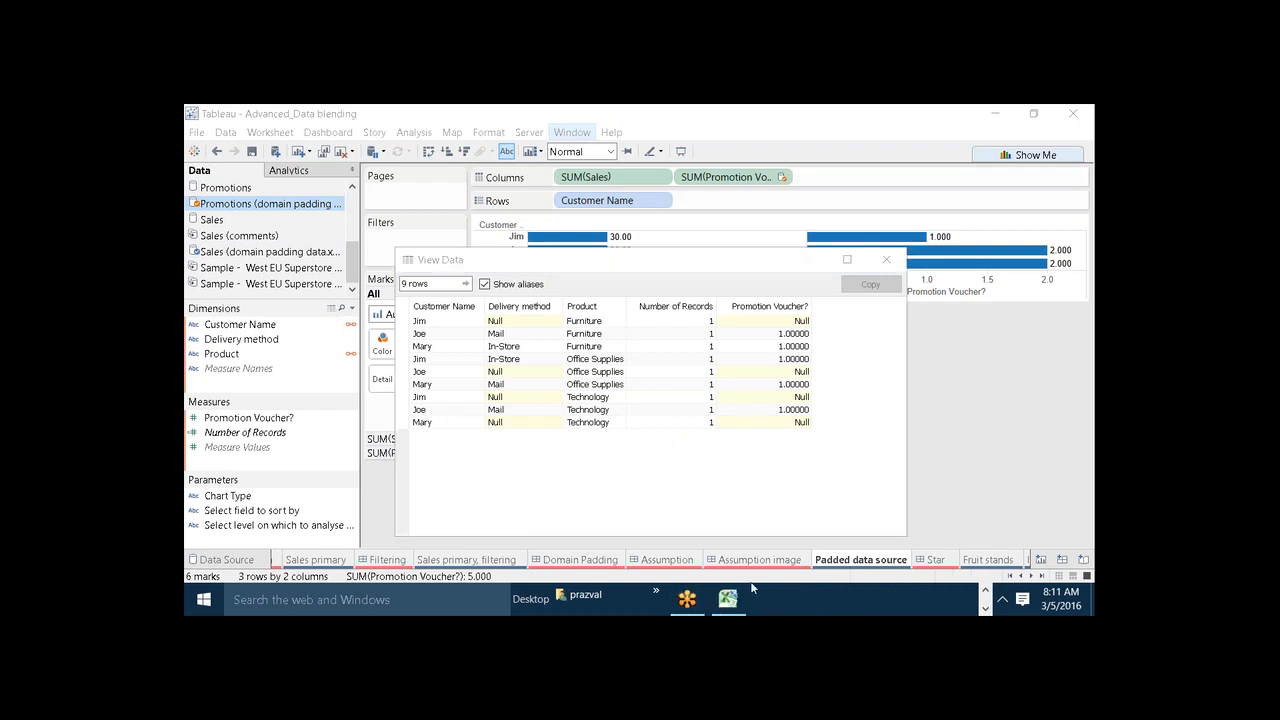
click(727, 599)
click(310, 559)
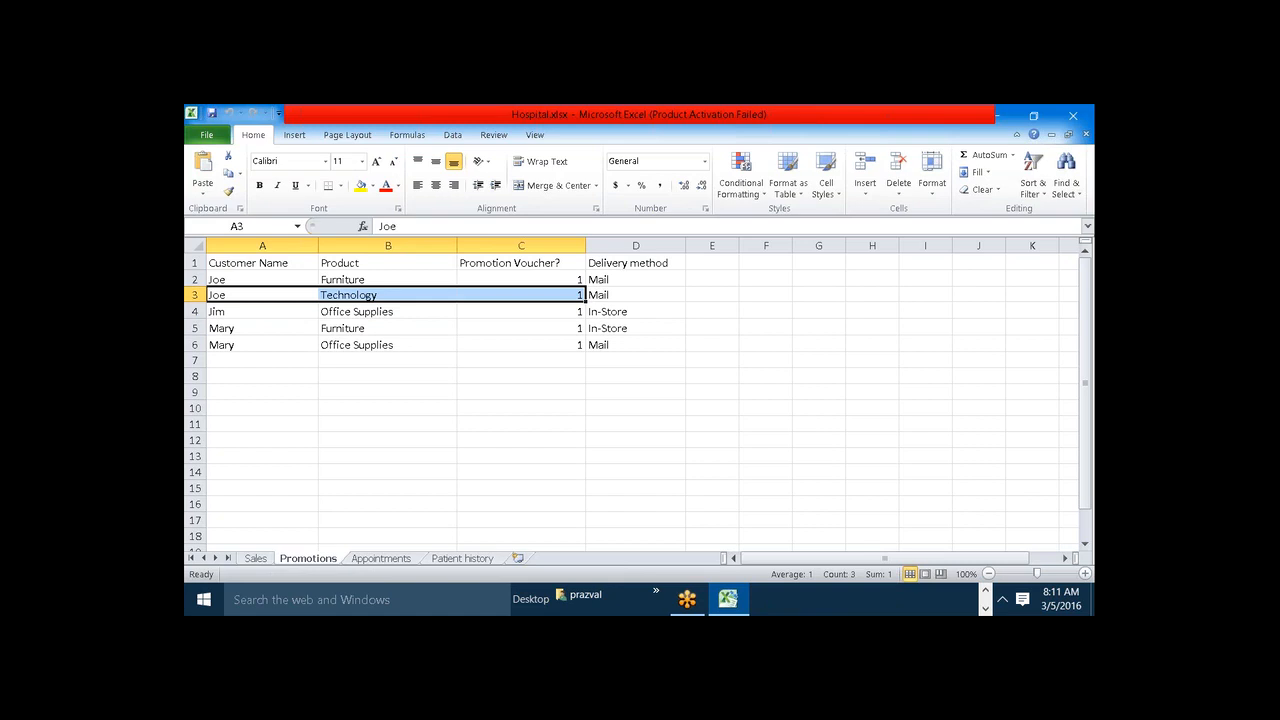
Select the product and customer cells of row 2 on the Promotions sheet, and switch back to Tableau.
click(350, 279)
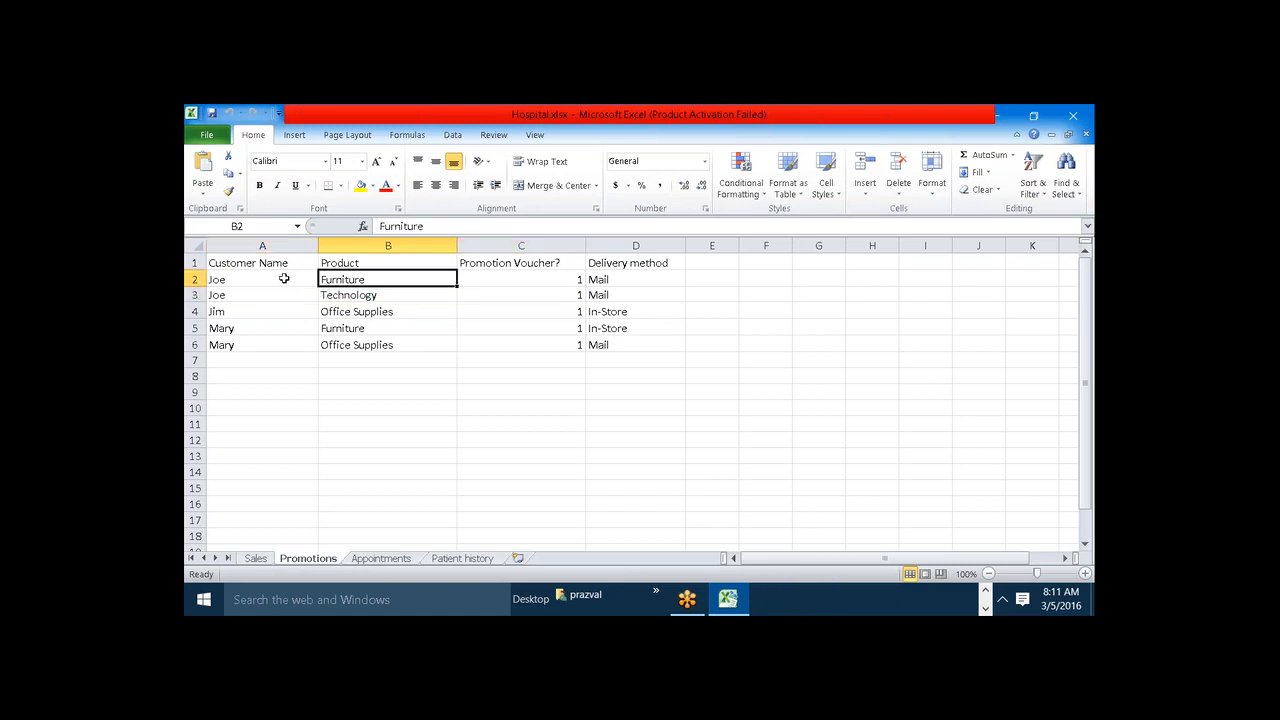
click(284, 279)
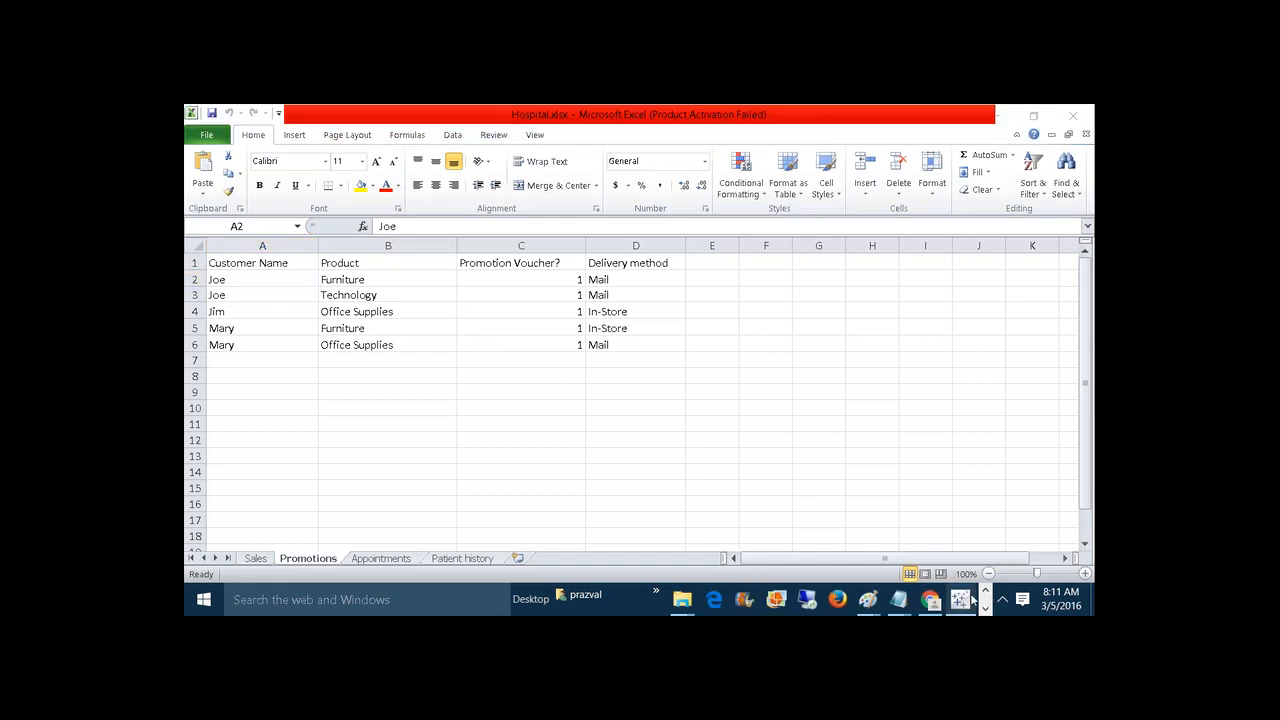
click(962, 600)
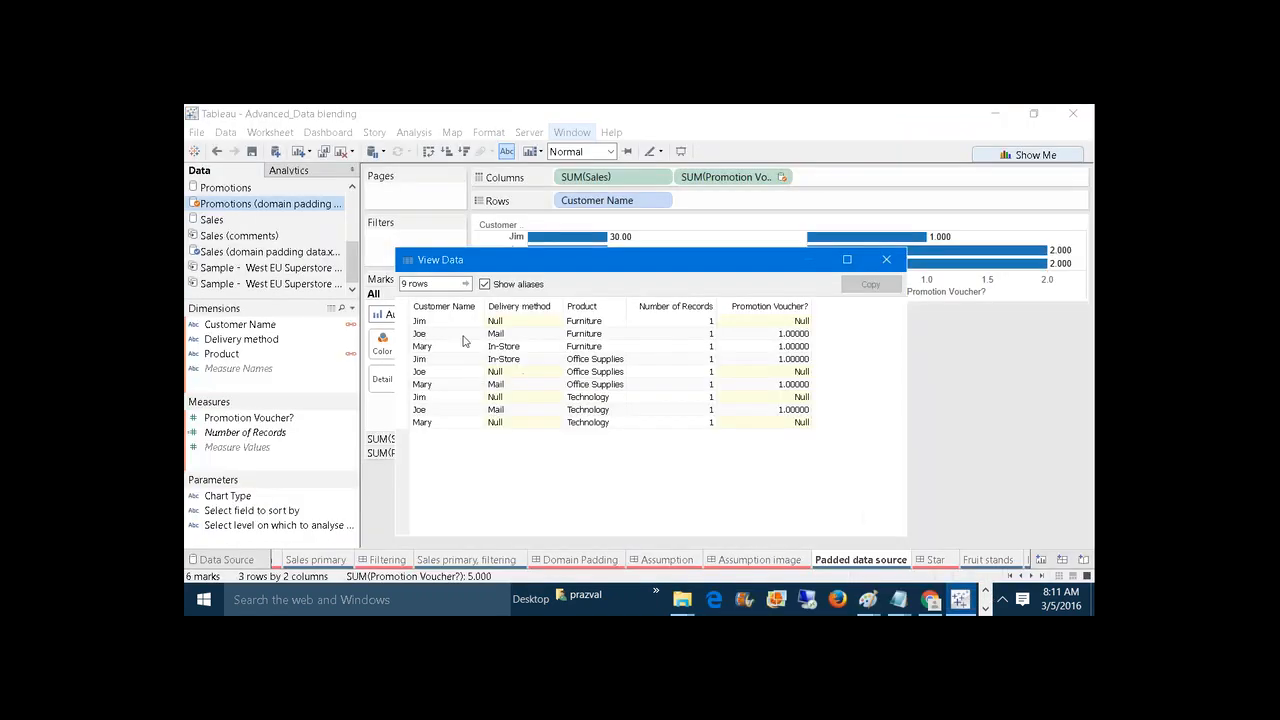
Select the first row's Customer Name cell in the padded promotions data, and close the data view.
click(432, 284)
click(437, 321)
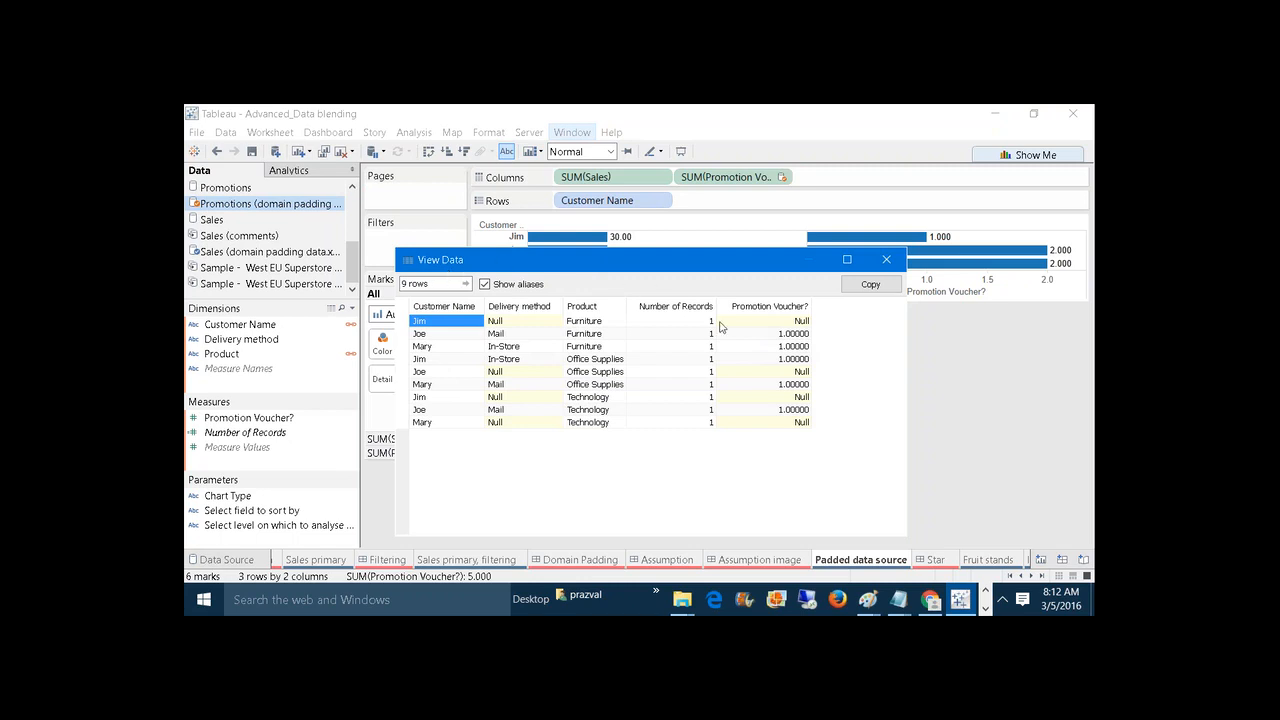
click(886, 261)
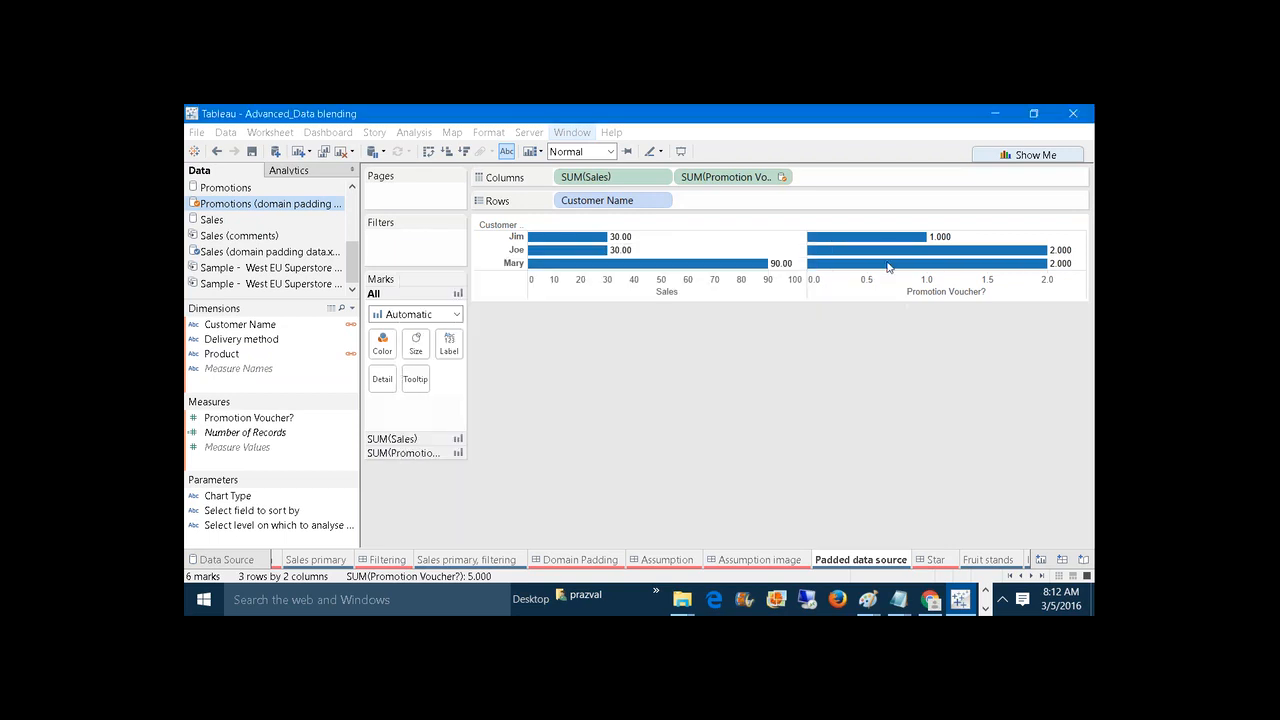
Open the custom SQL query of the Promotions (domain padding) source for editing and widen its window to fit the full lines.
right_click(289, 207)
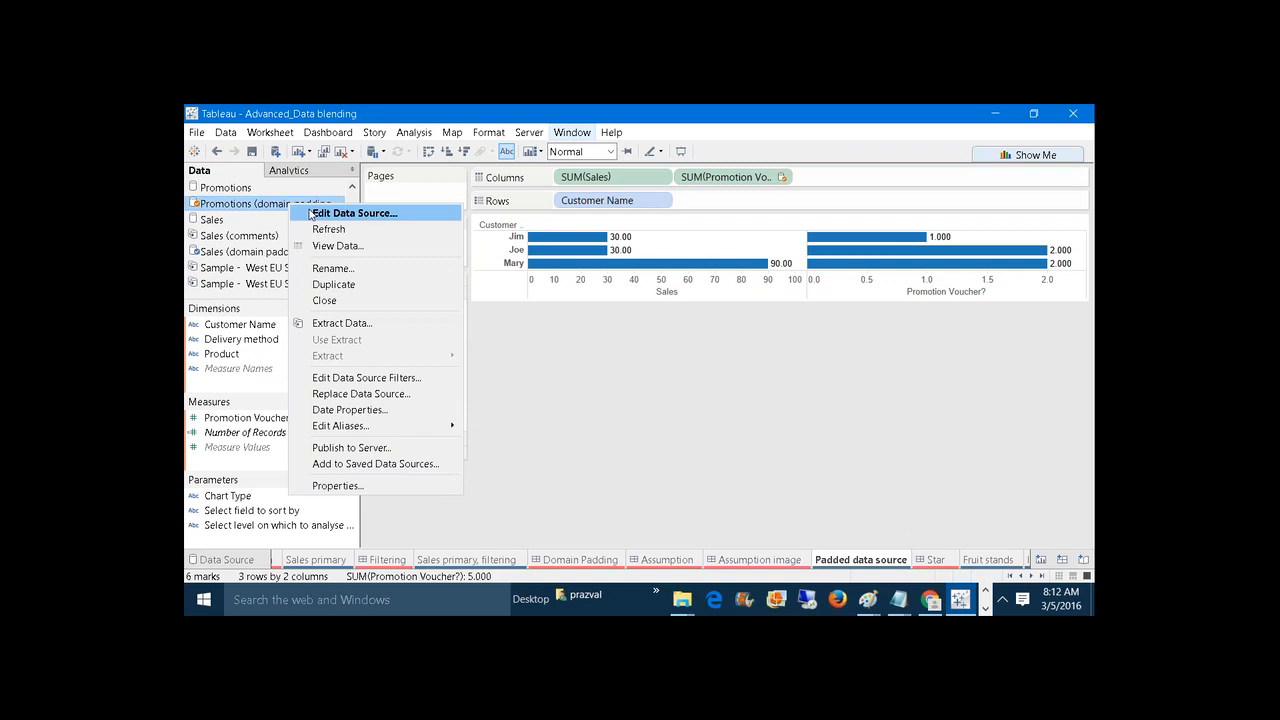
click(313, 214)
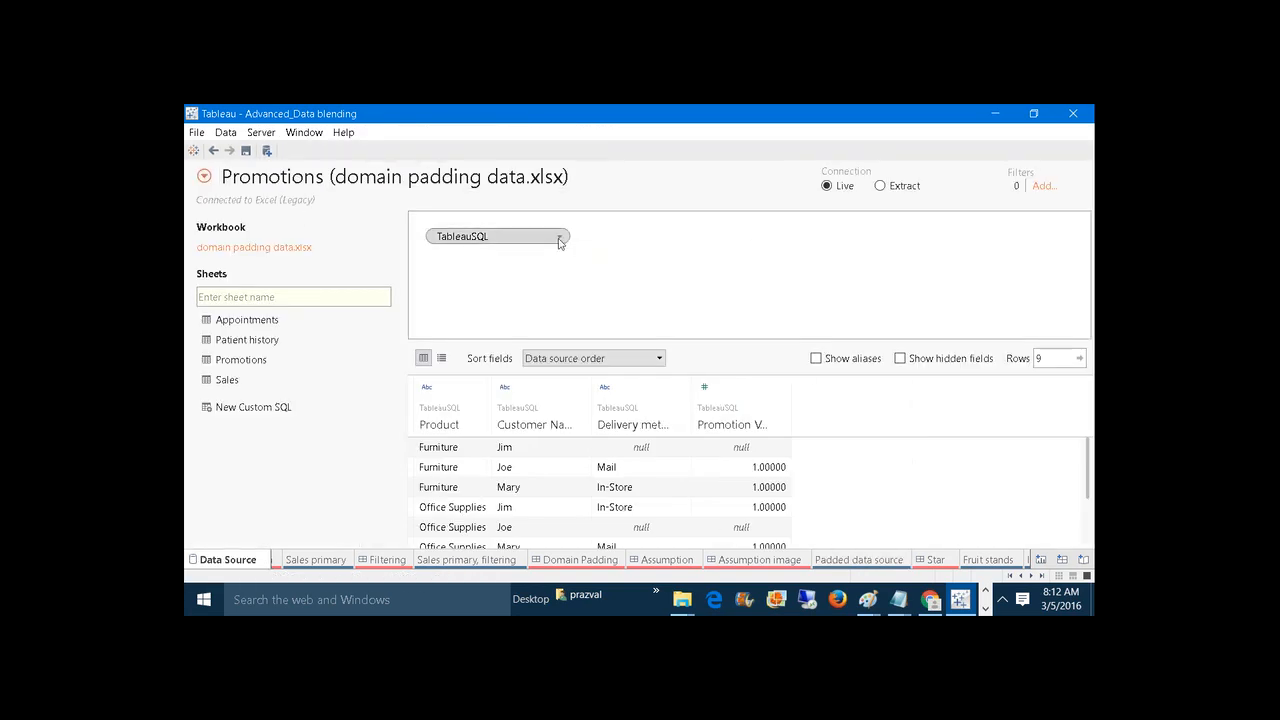
click(560, 237)
click(588, 306)
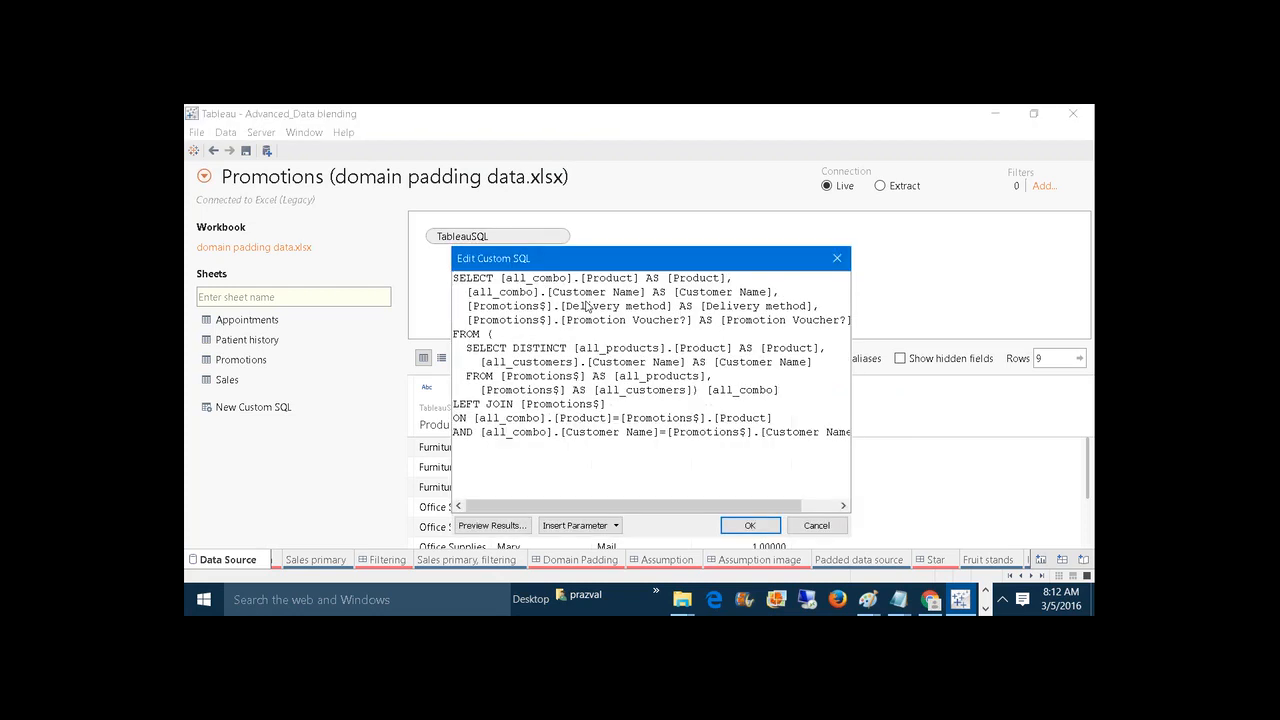
drag(850, 502, 904, 490)
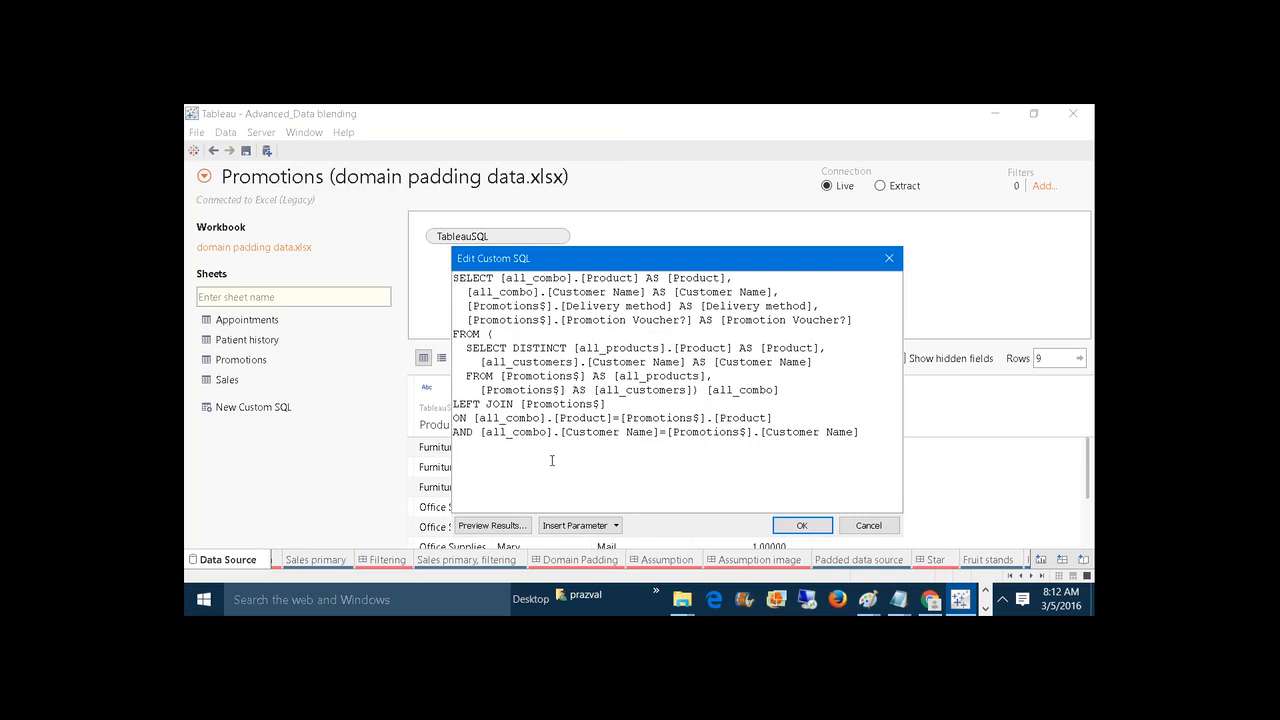
drag(449, 476, 382, 452)
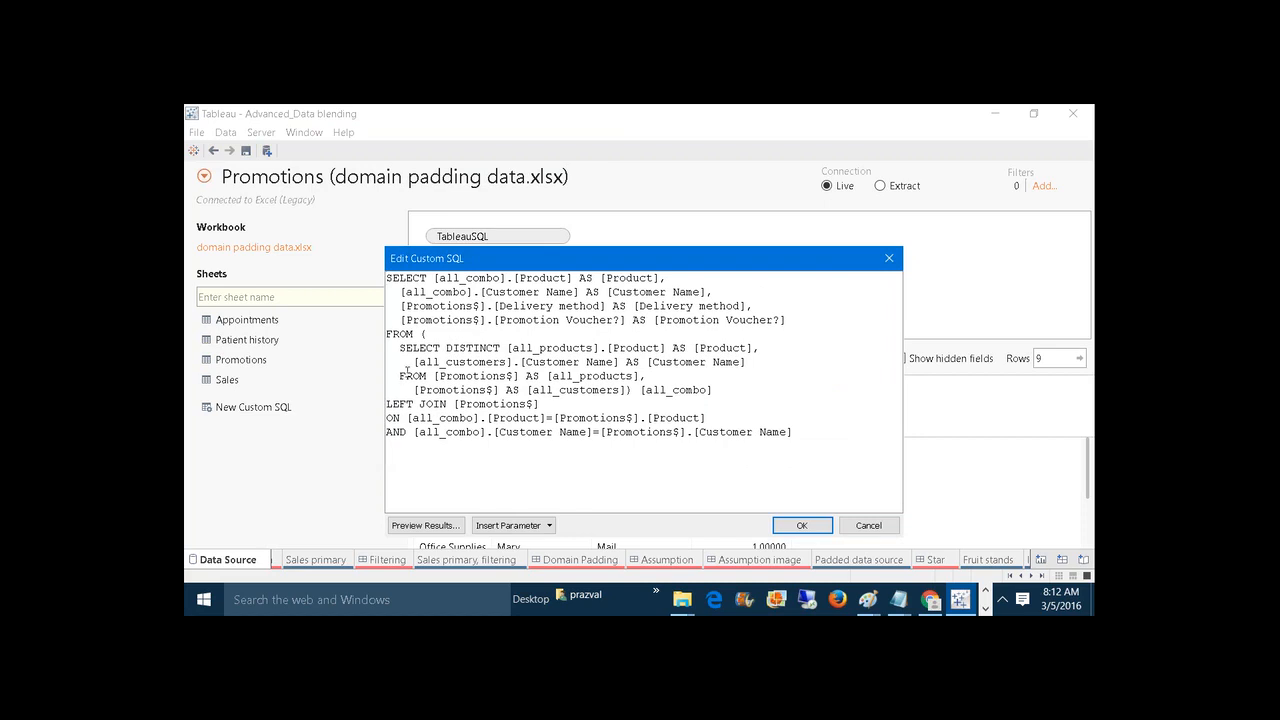
Highlight the SELECT DISTINCT subquery with its join conditions, both Promotions$ references inside it, and the LEFT JOIN keyword.
drag(414, 334, 798, 438)
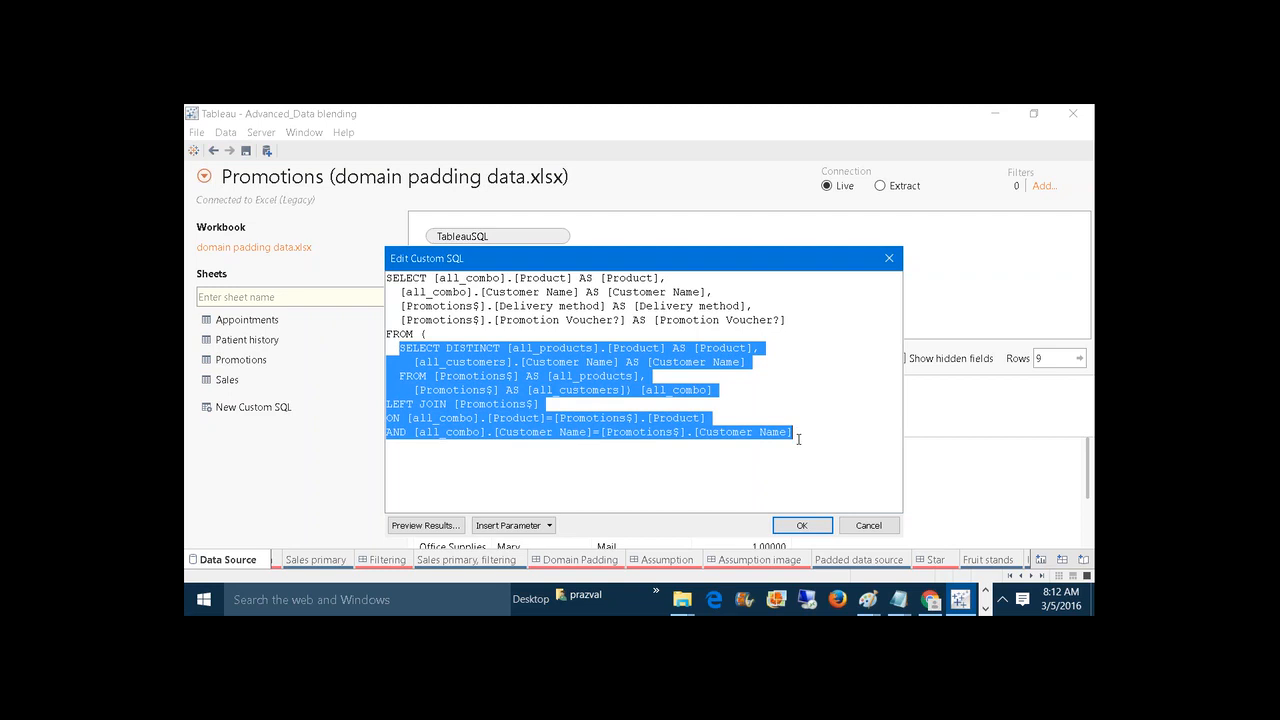
click(809, 425)
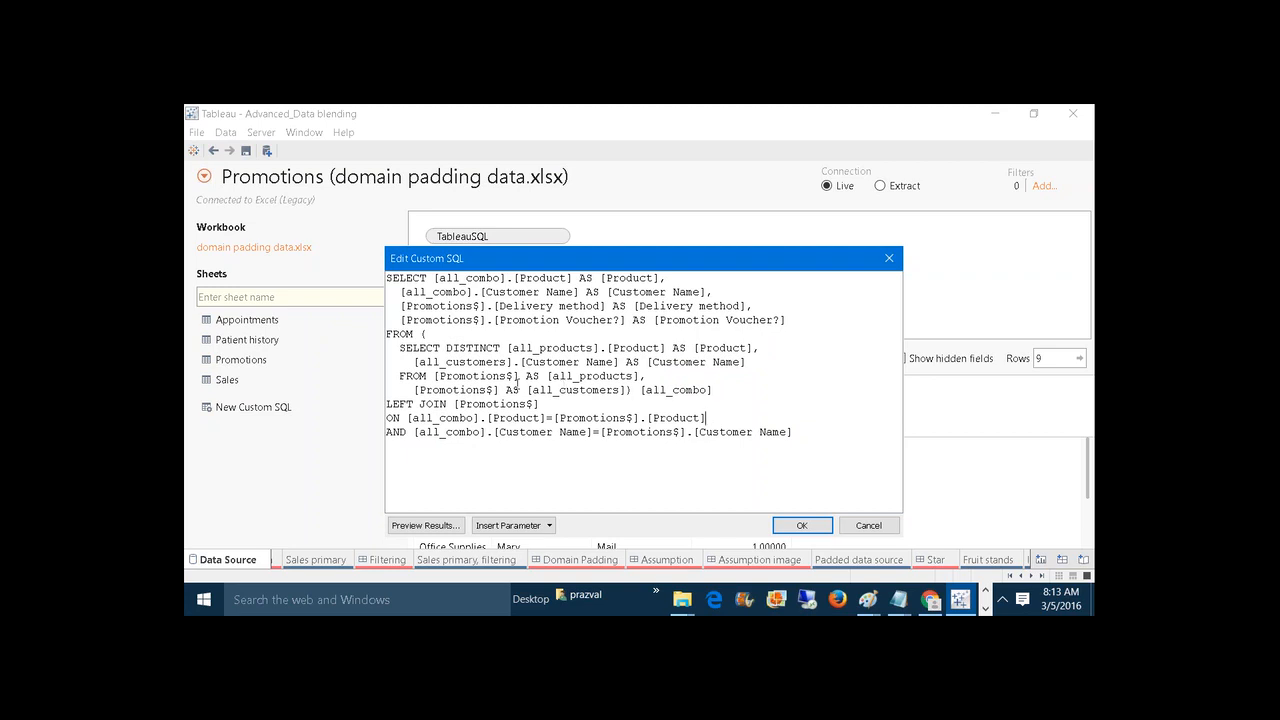
drag(438, 377, 557, 369)
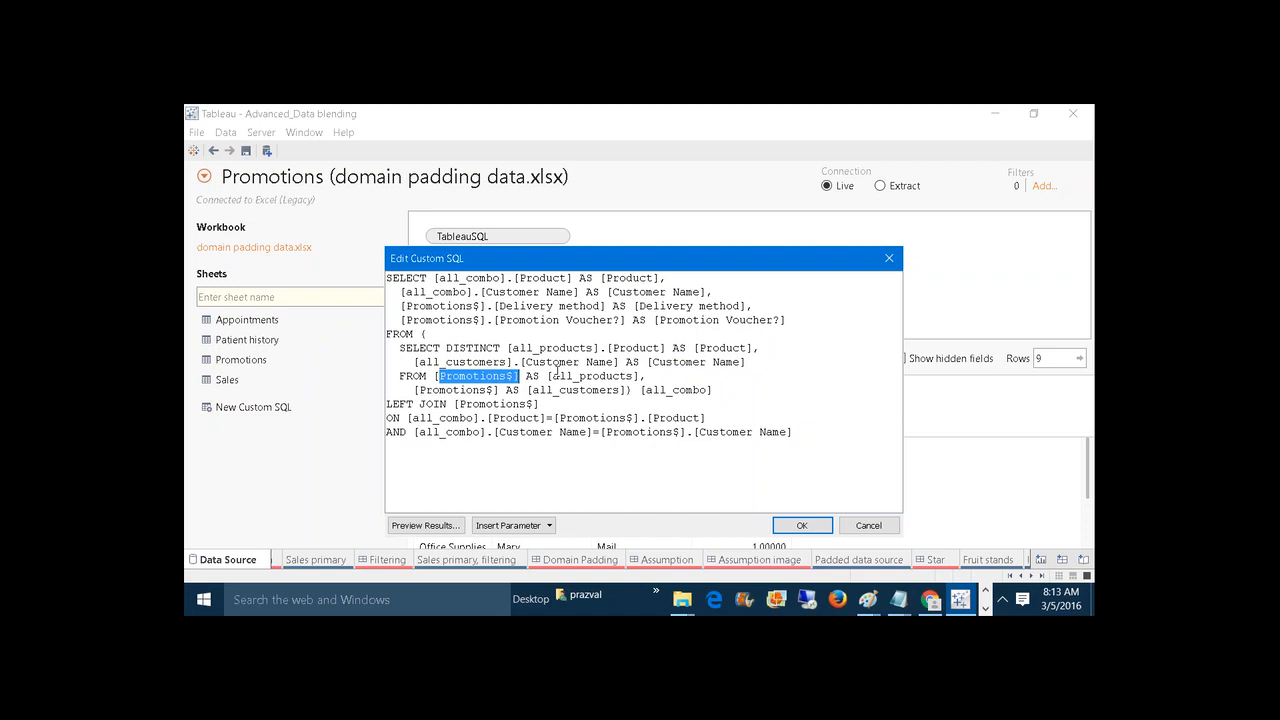
drag(415, 390, 500, 390)
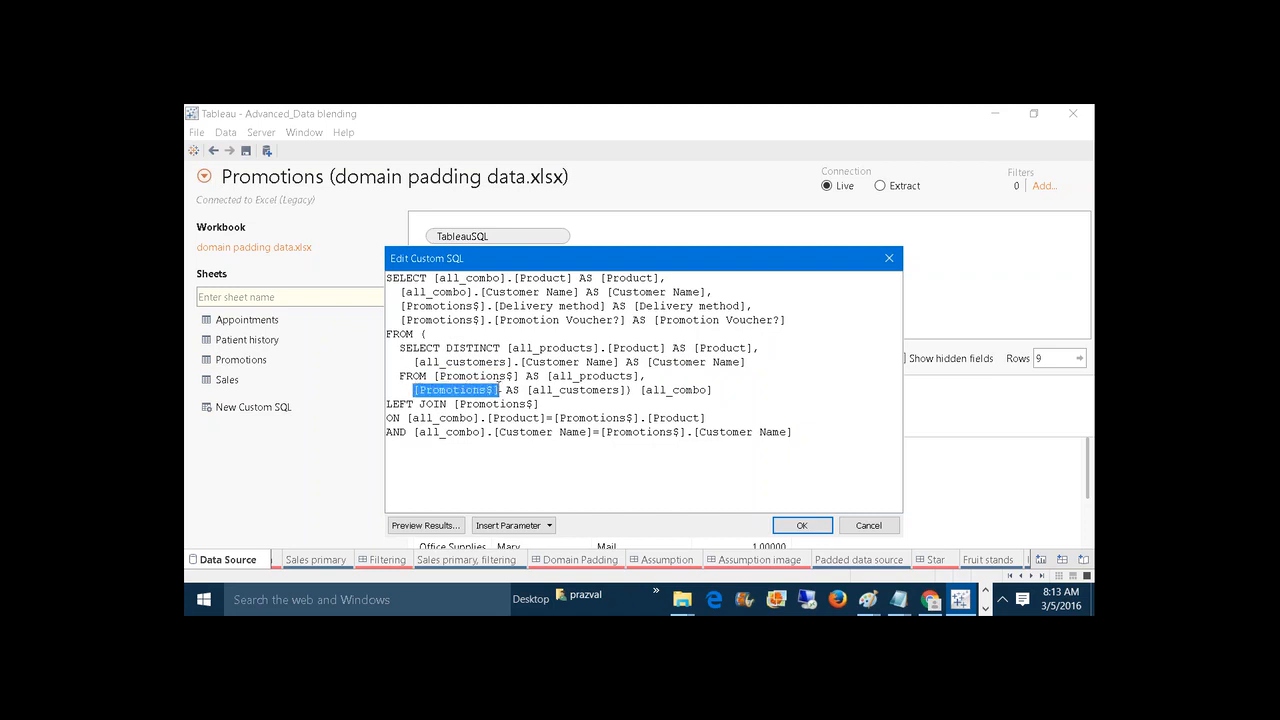
click(540, 390)
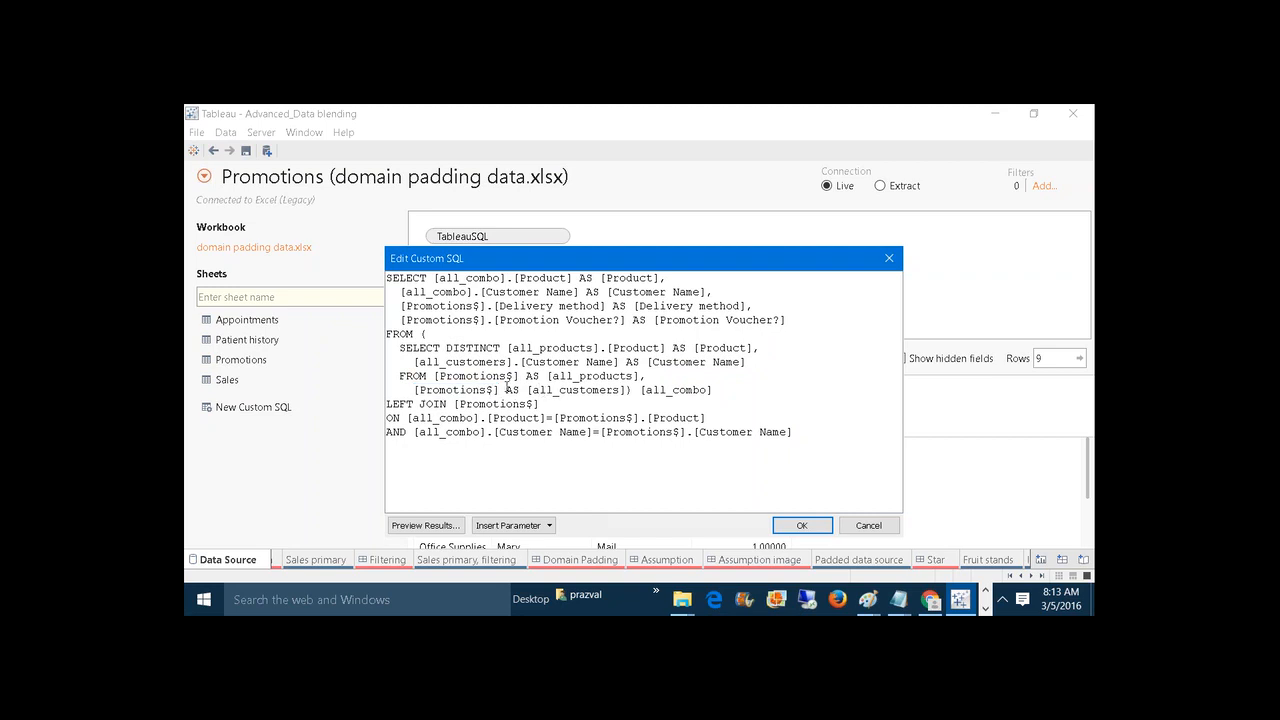
drag(387, 404, 455, 405)
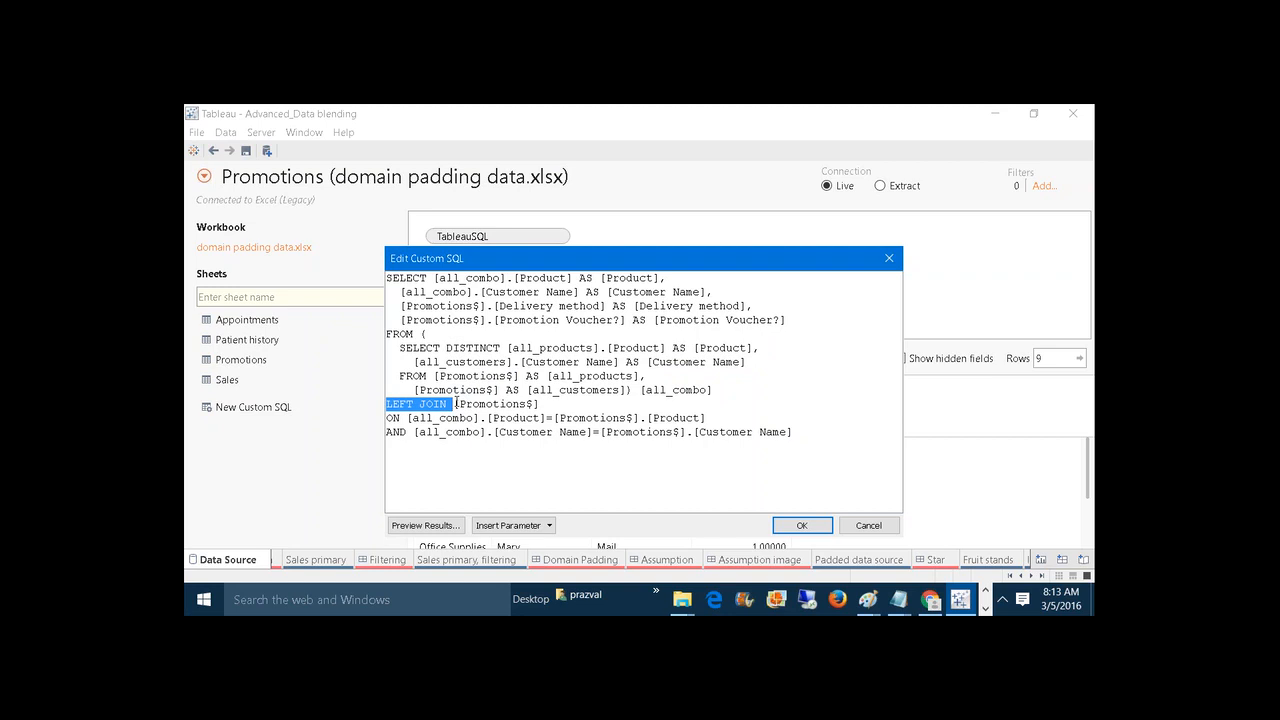
click(552, 376)
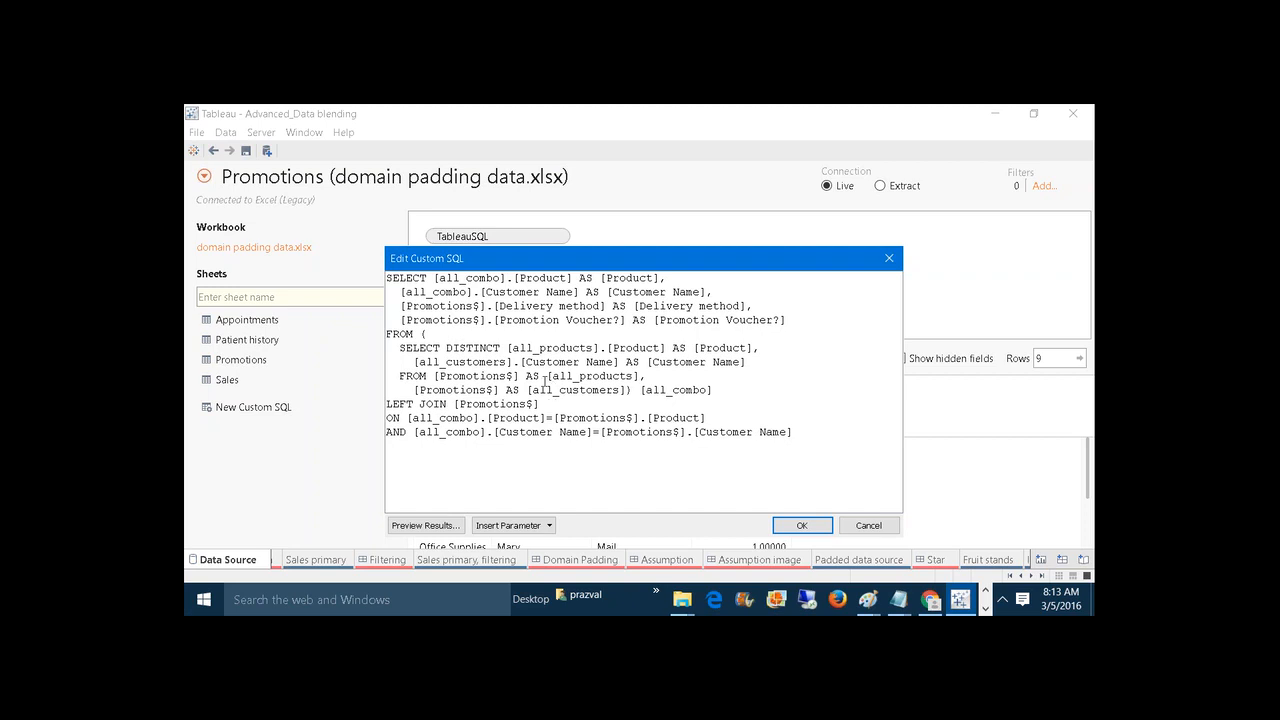
Highlight each Promotions$ reference in the subquery together with its all_products or all_customers alias.
drag(519, 376, 432, 376)
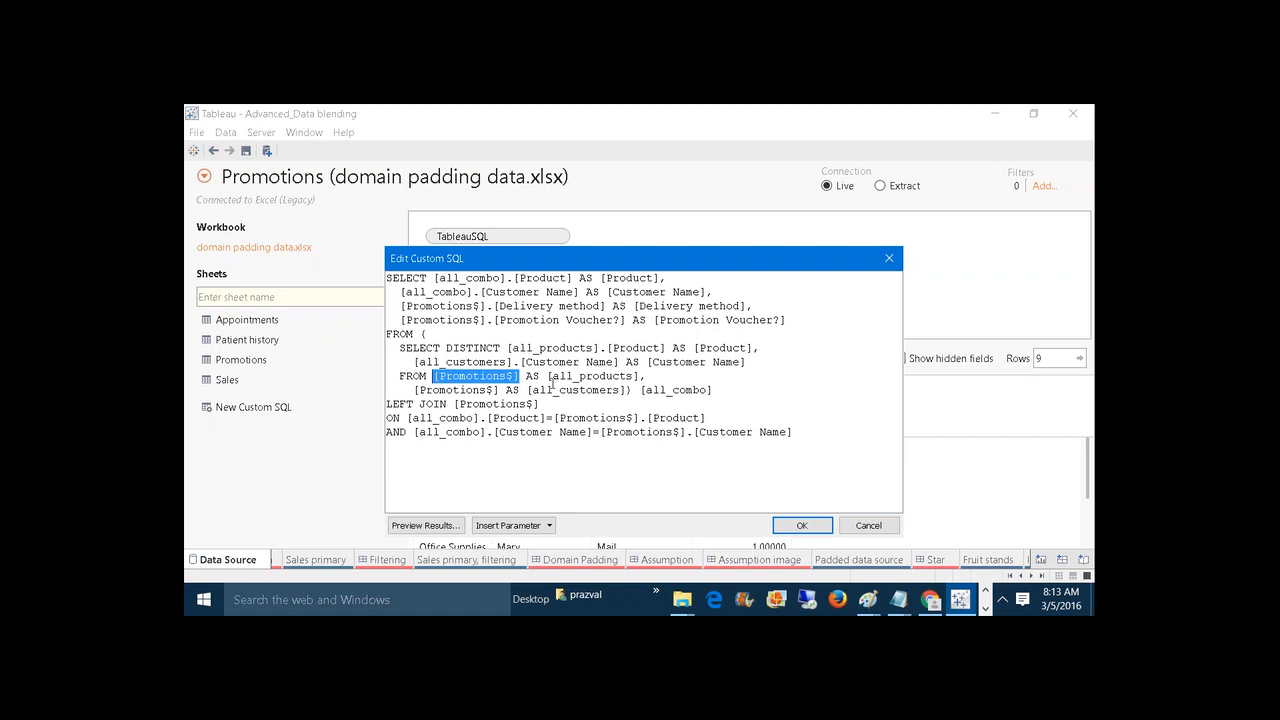
drag(547, 376, 634, 376)
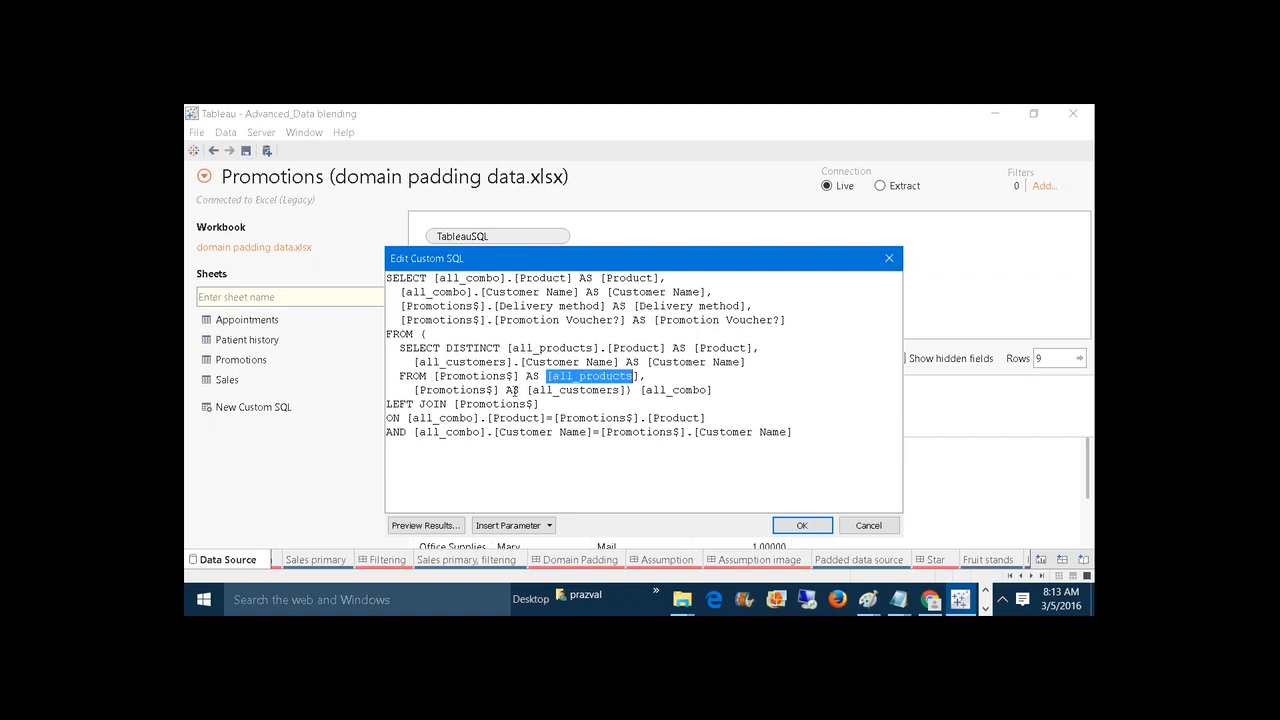
drag(499, 390, 405, 390)
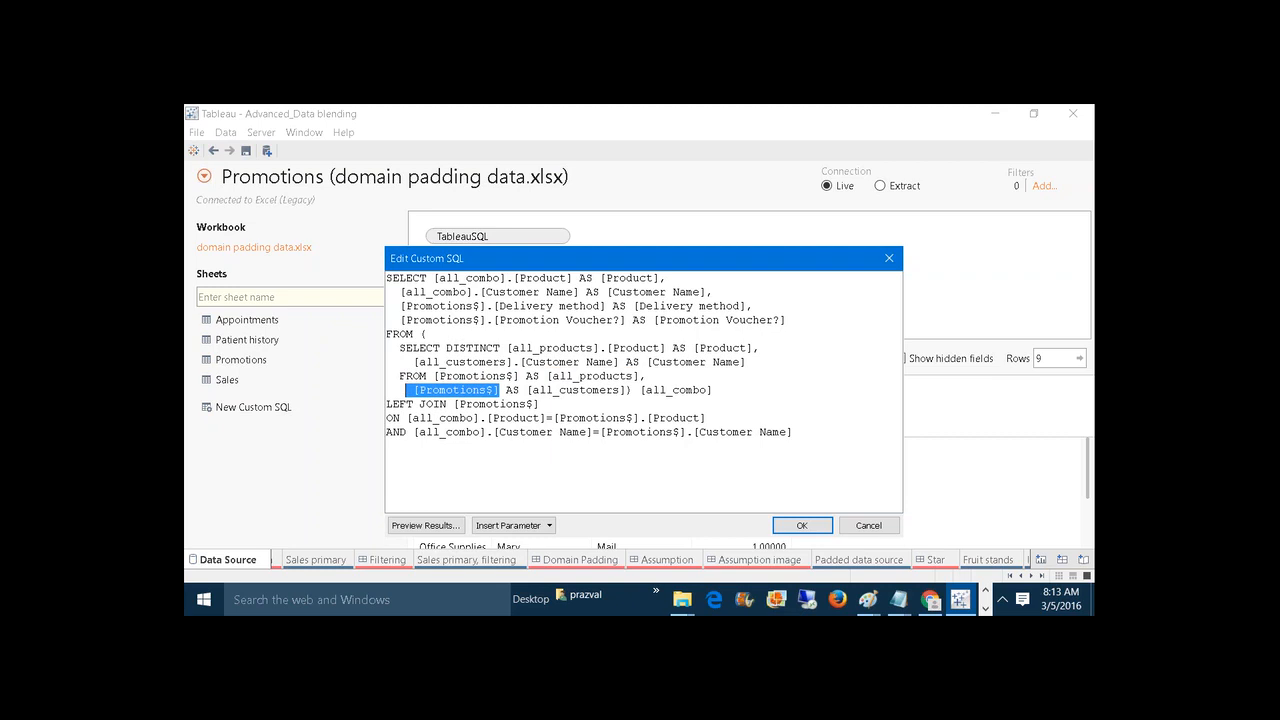
drag(527, 390, 628, 390)
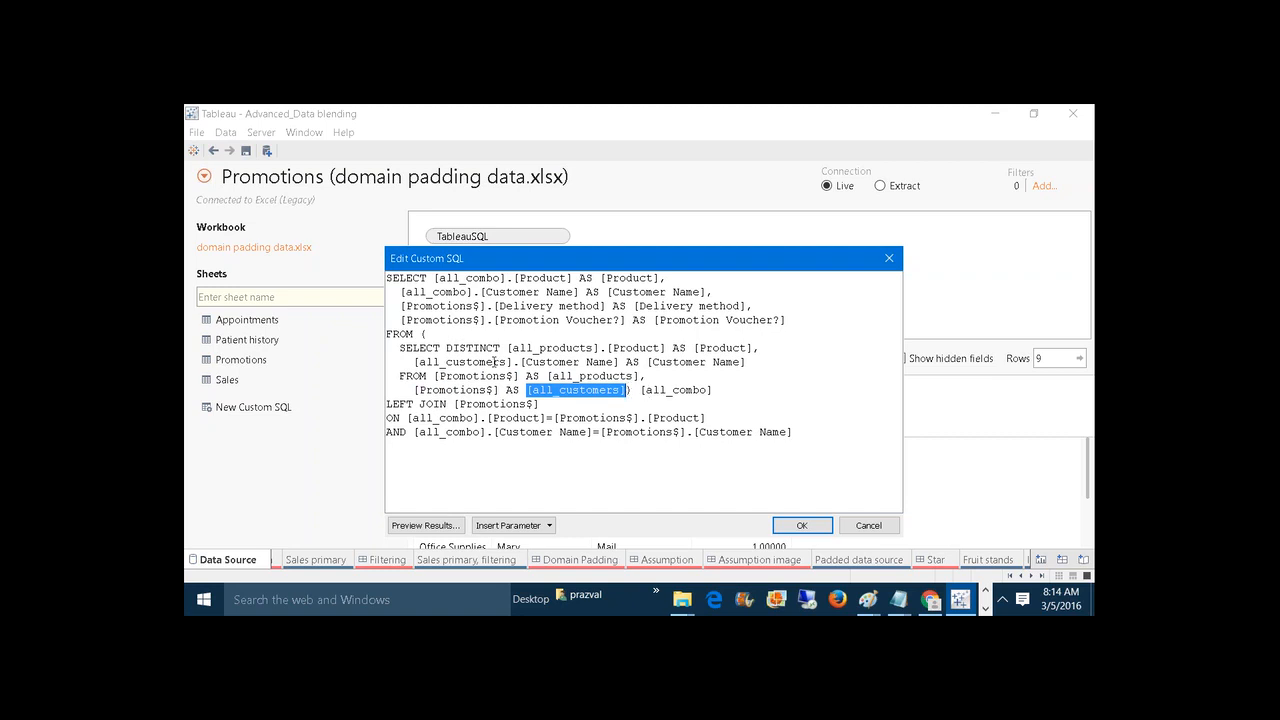
Highlight the whole SELECT DISTINCT subquery, its all_combo alias, and the outer SELECT field list of the query.
click(401, 346)
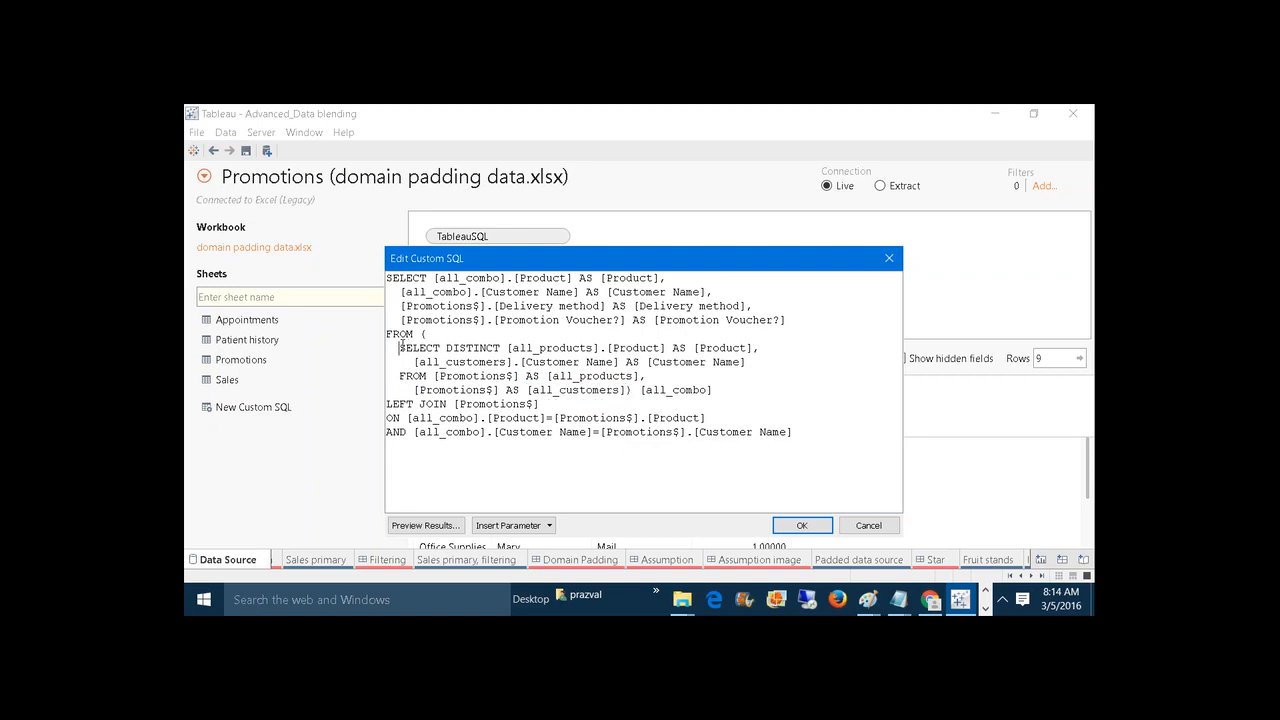
drag(401, 346, 716, 390)
click(641, 391)
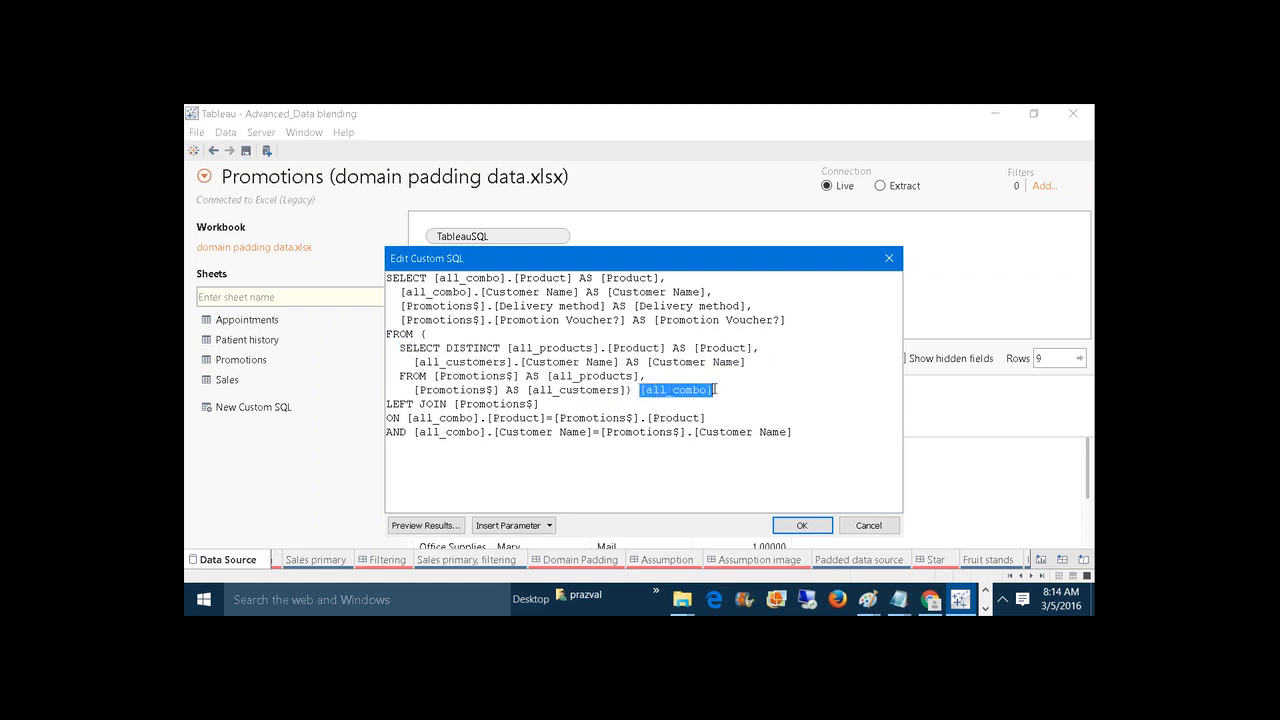
click(392, 278)
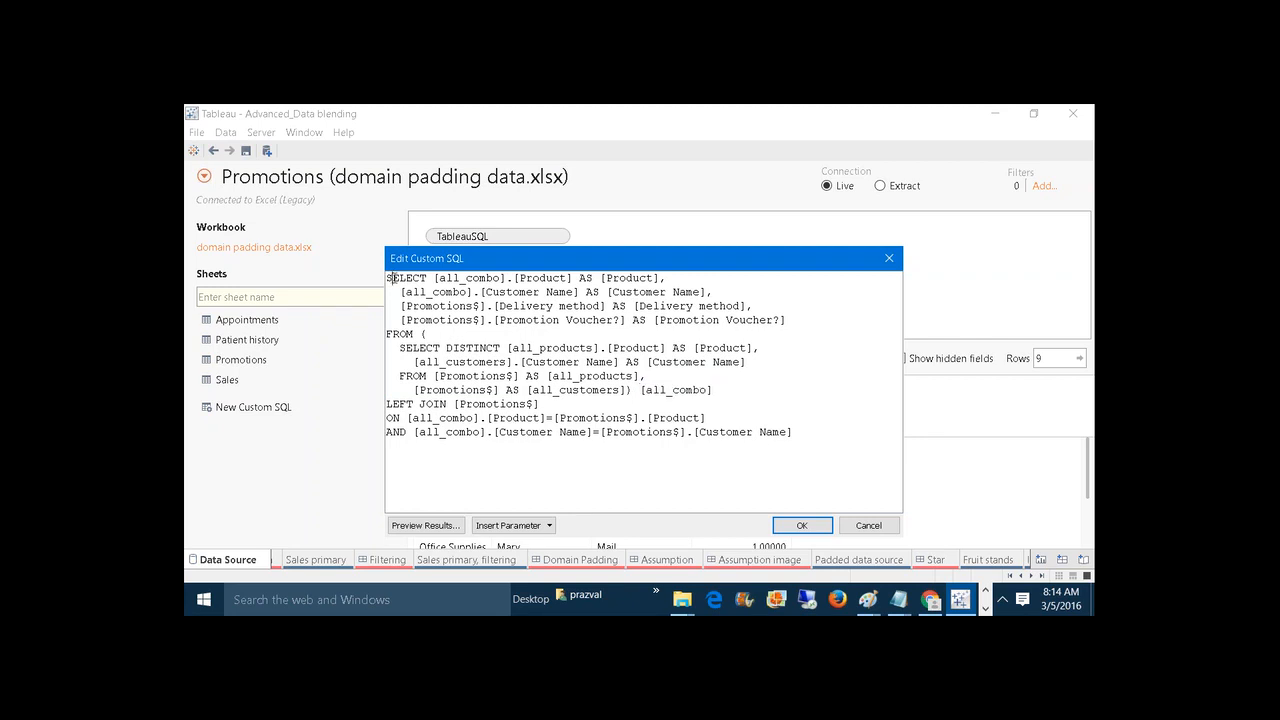
drag(392, 278, 413, 336)
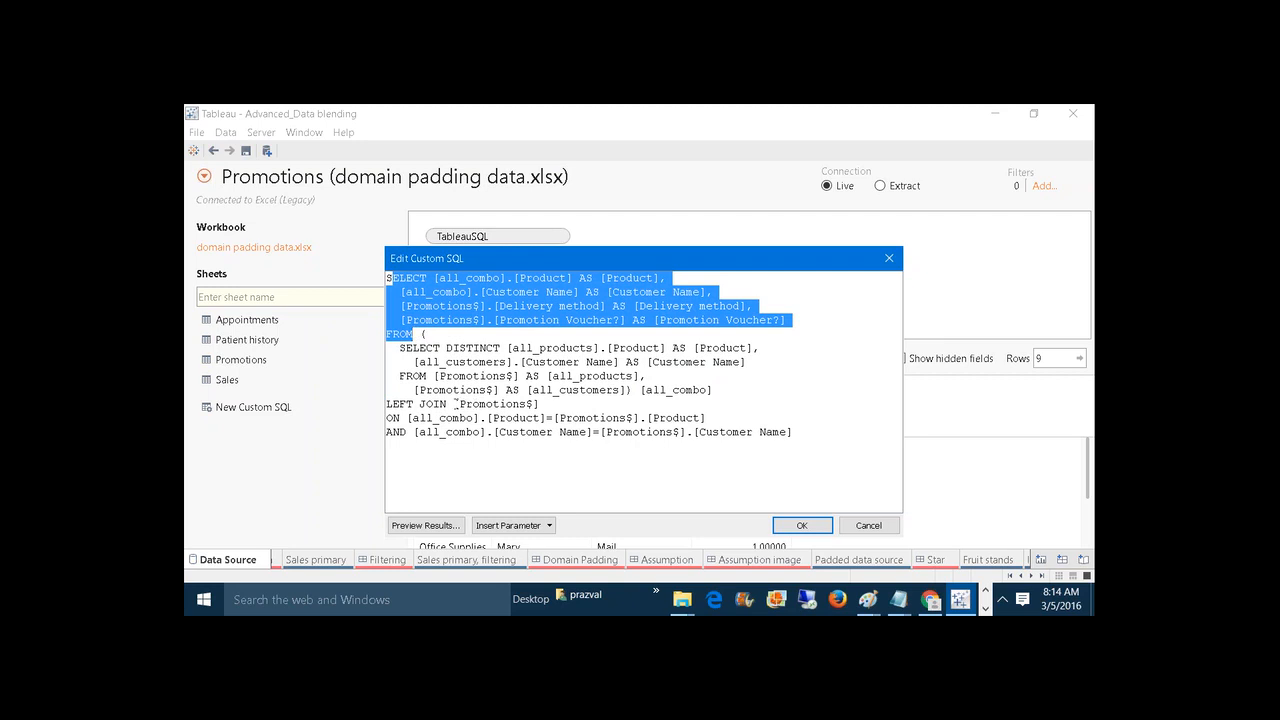
Highlight the left-joined Promotions$ table, close the custom SQL query, and return to the Padded data source sheet.
drag(455, 404, 551, 401)
click(553, 401)
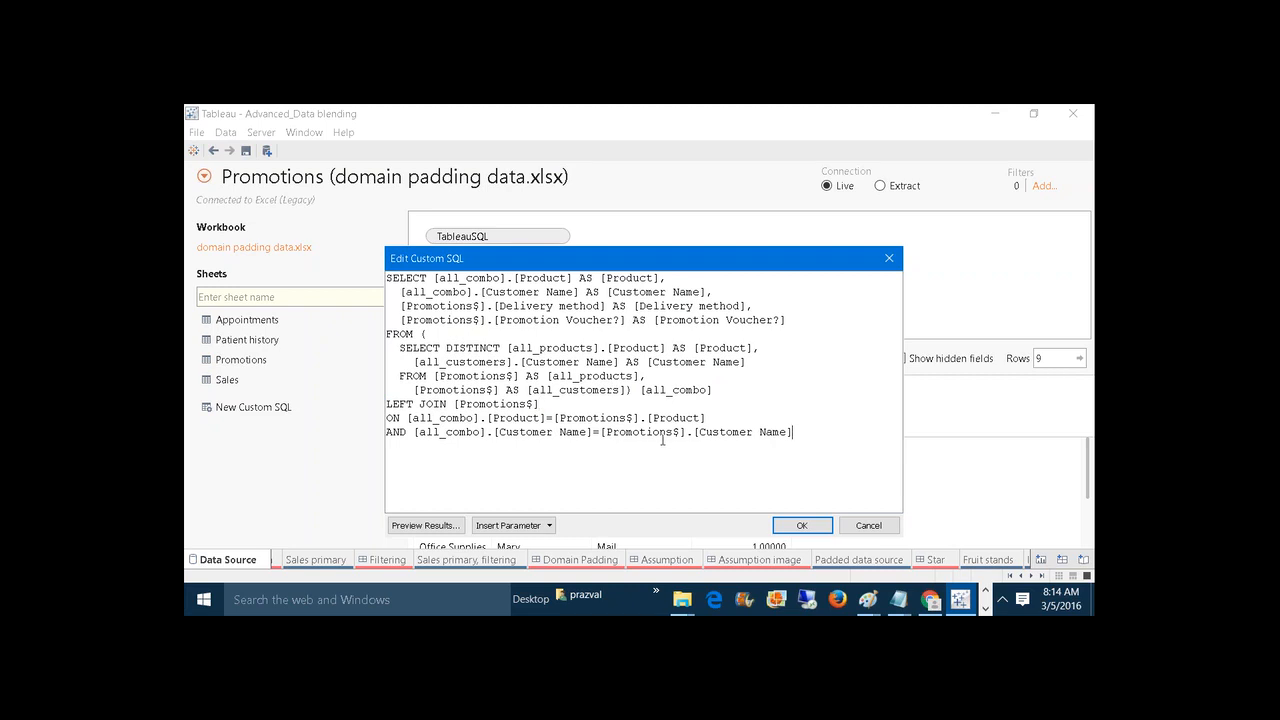
click(814, 526)
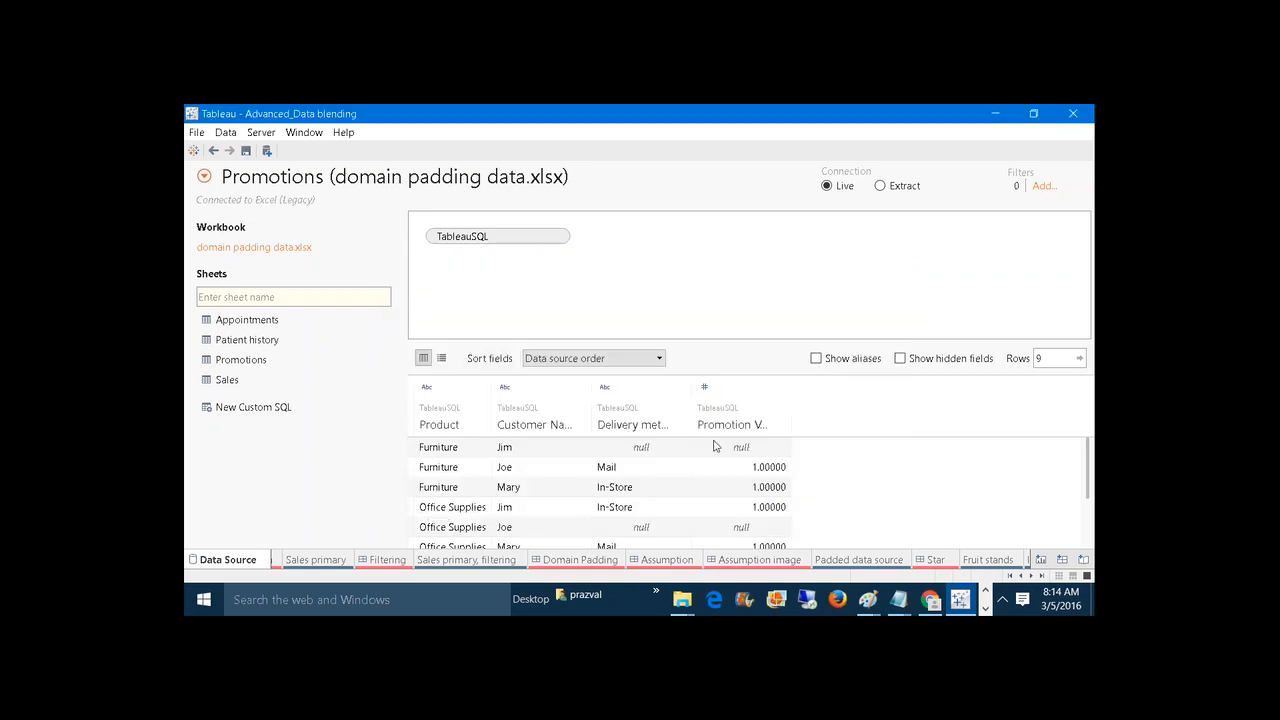
click(872, 563)
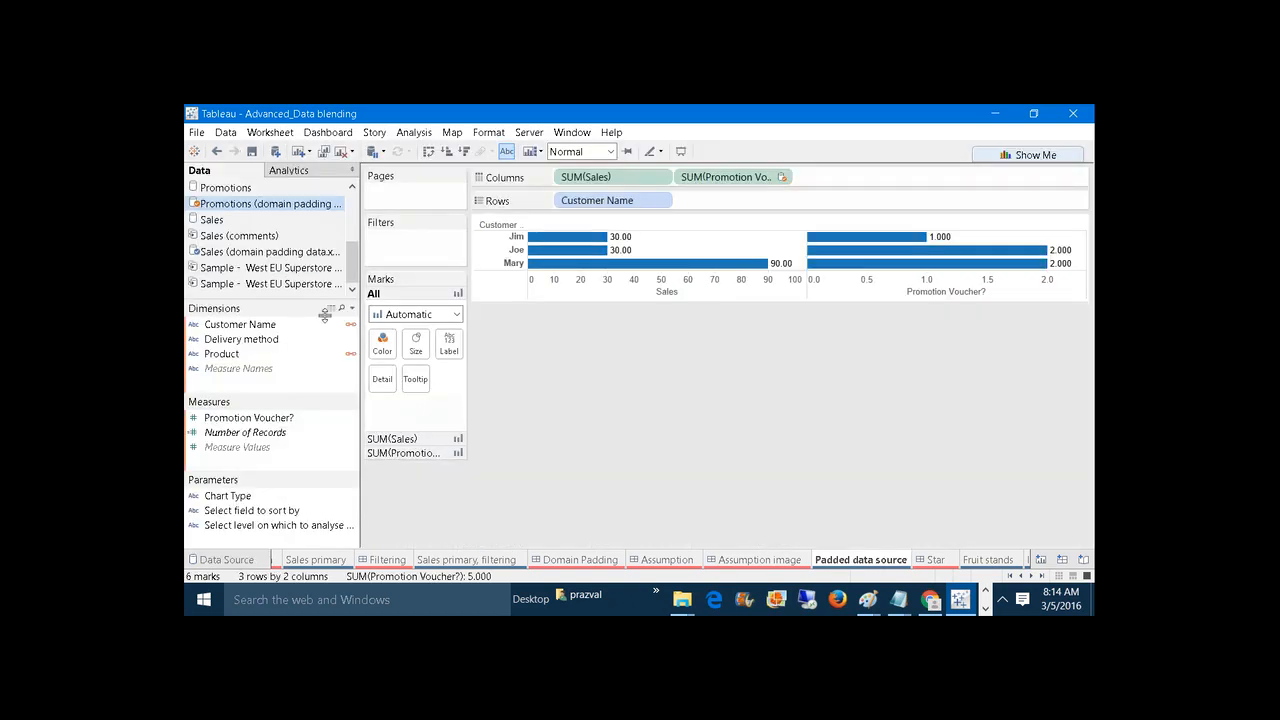
Open the custom SQL query of the Sales (domain padding data.xlsx) source for editing and widen its window.
right_click(245, 259)
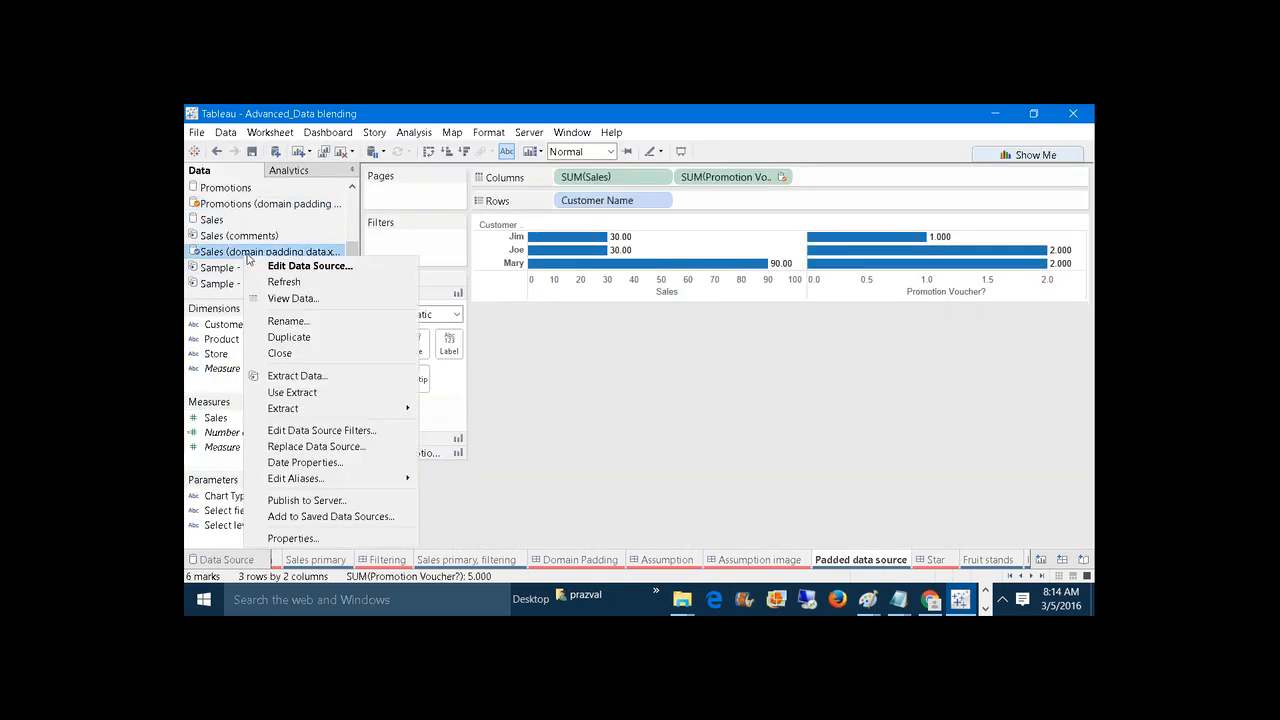
click(269, 267)
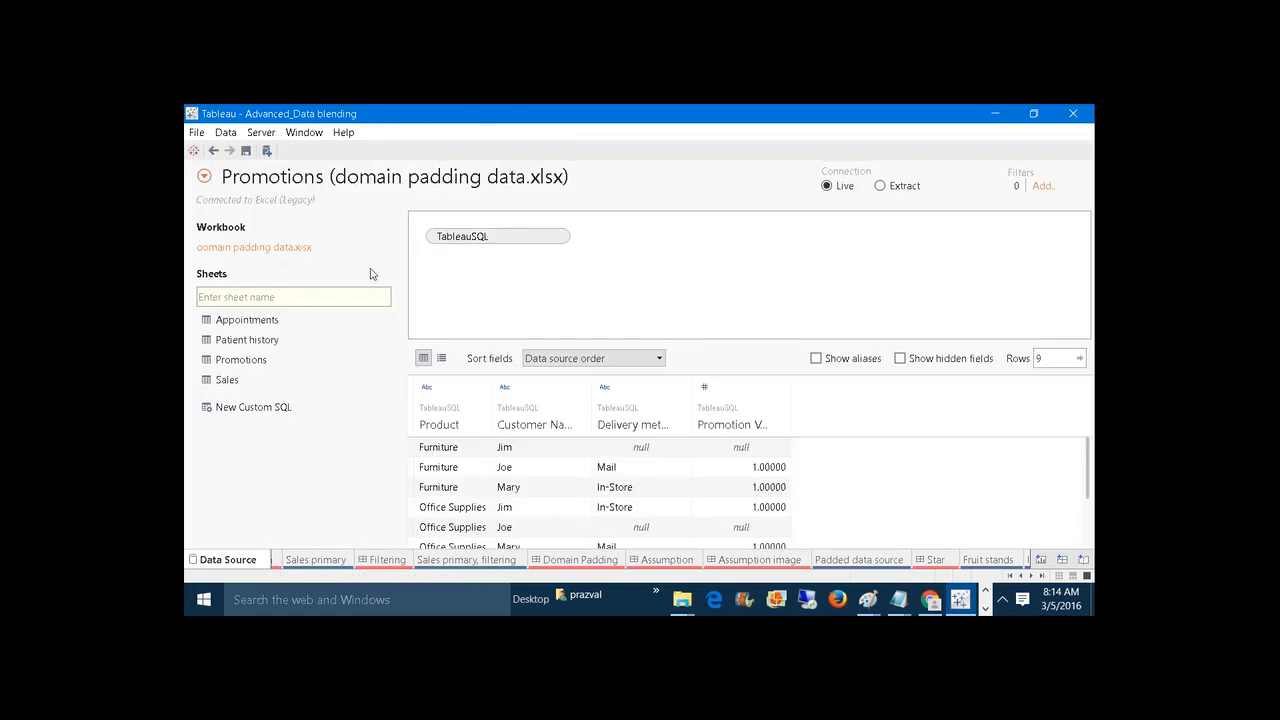
click(558, 238)
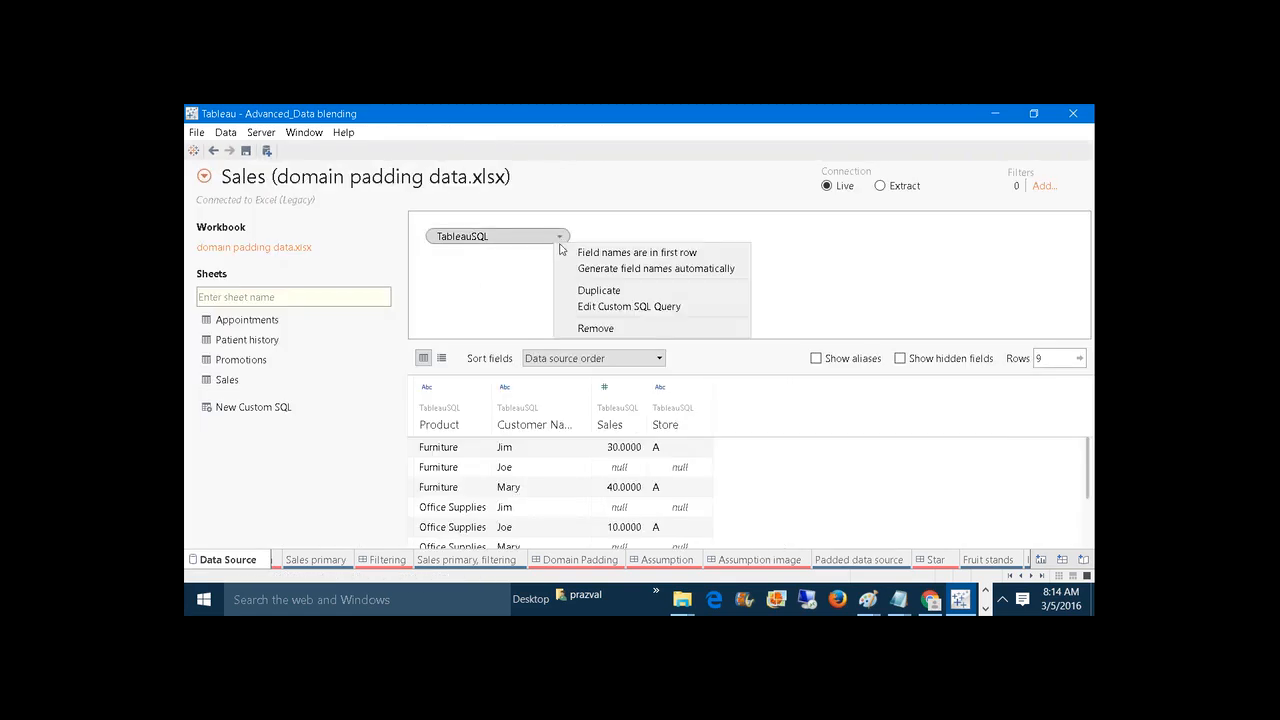
click(579, 304)
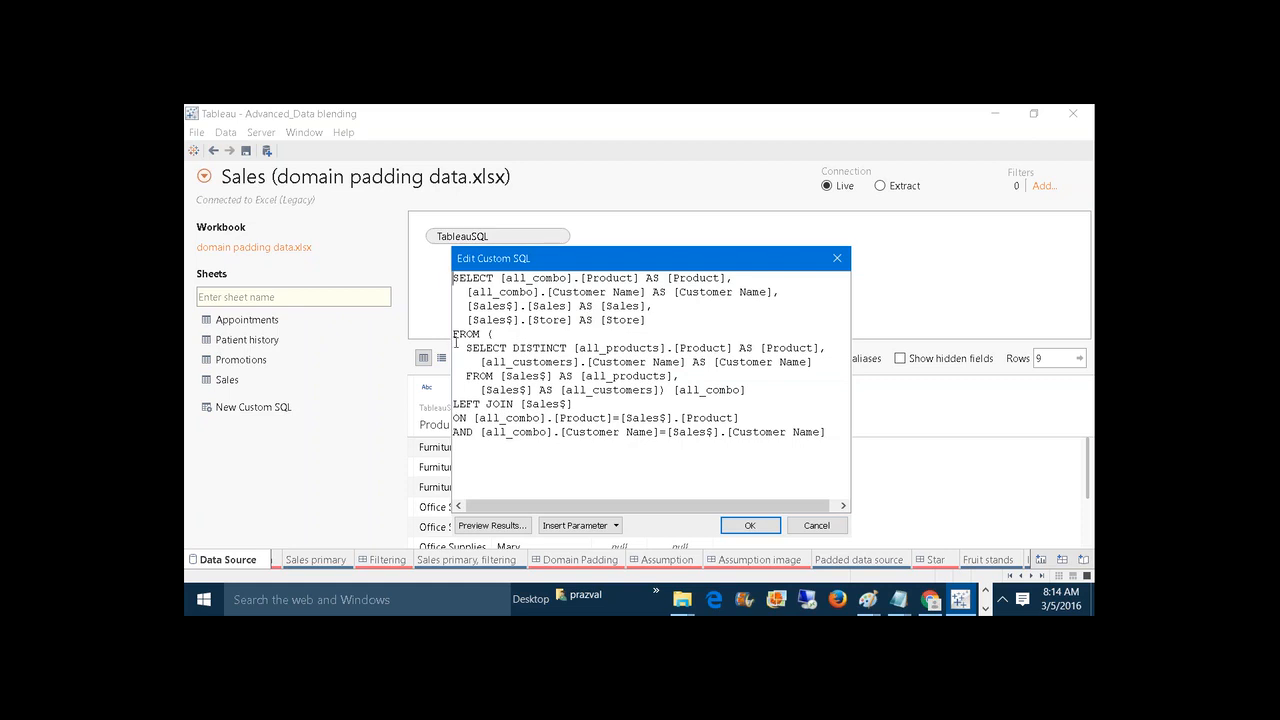
drag(451, 336, 359, 333)
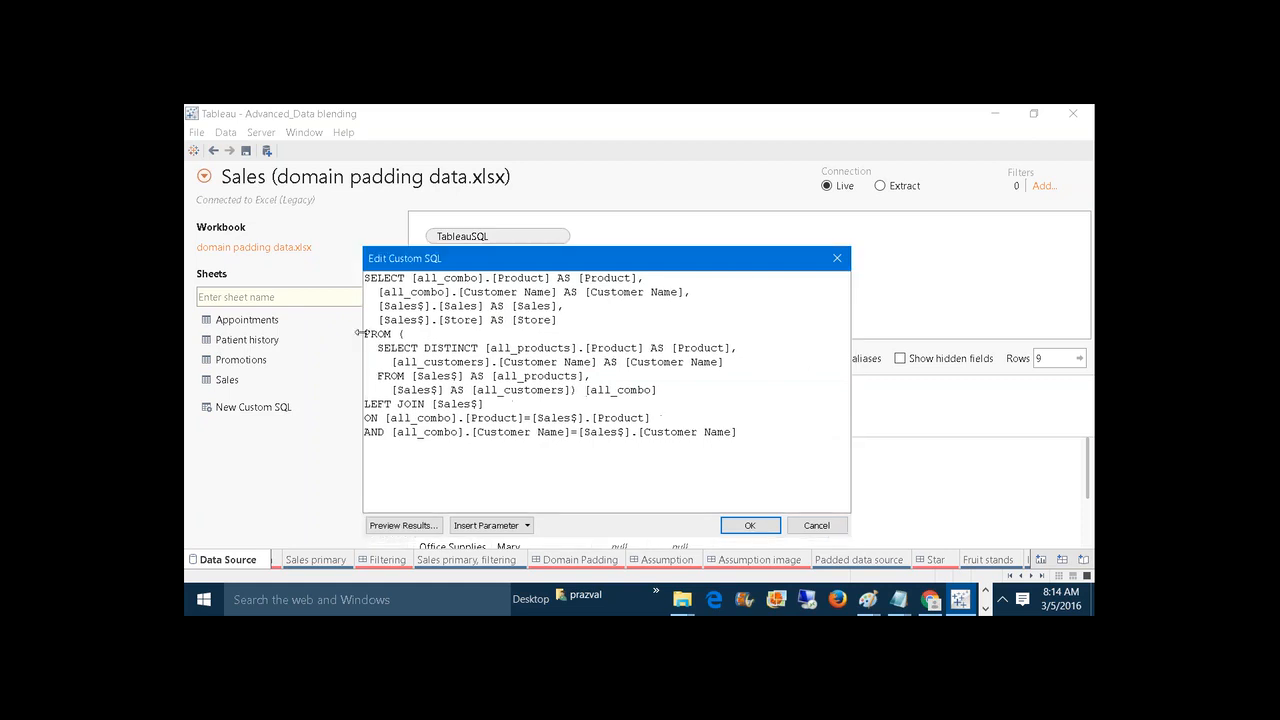
Highlight the Sales and Store fields in the query, close it, and return to the Padded data source sheet.
double_click(442, 306)
double_click(442, 320)
click(475, 348)
click(762, 525)
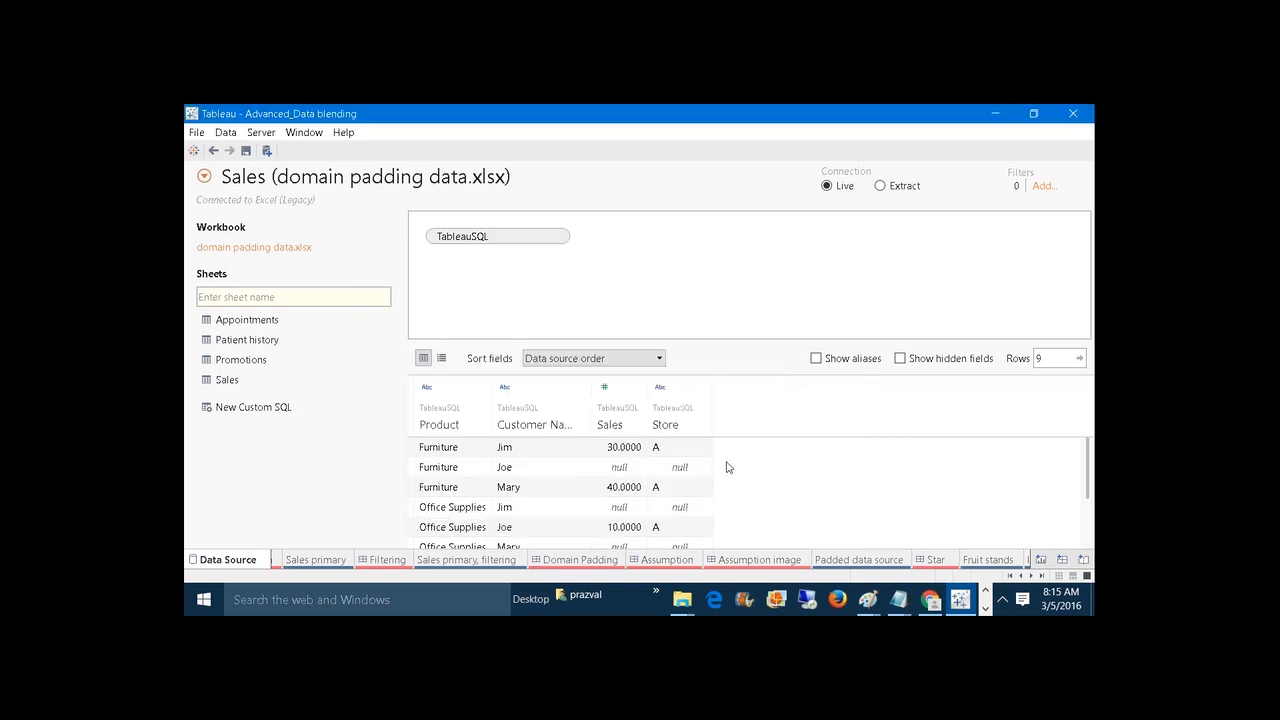
click(827, 556)
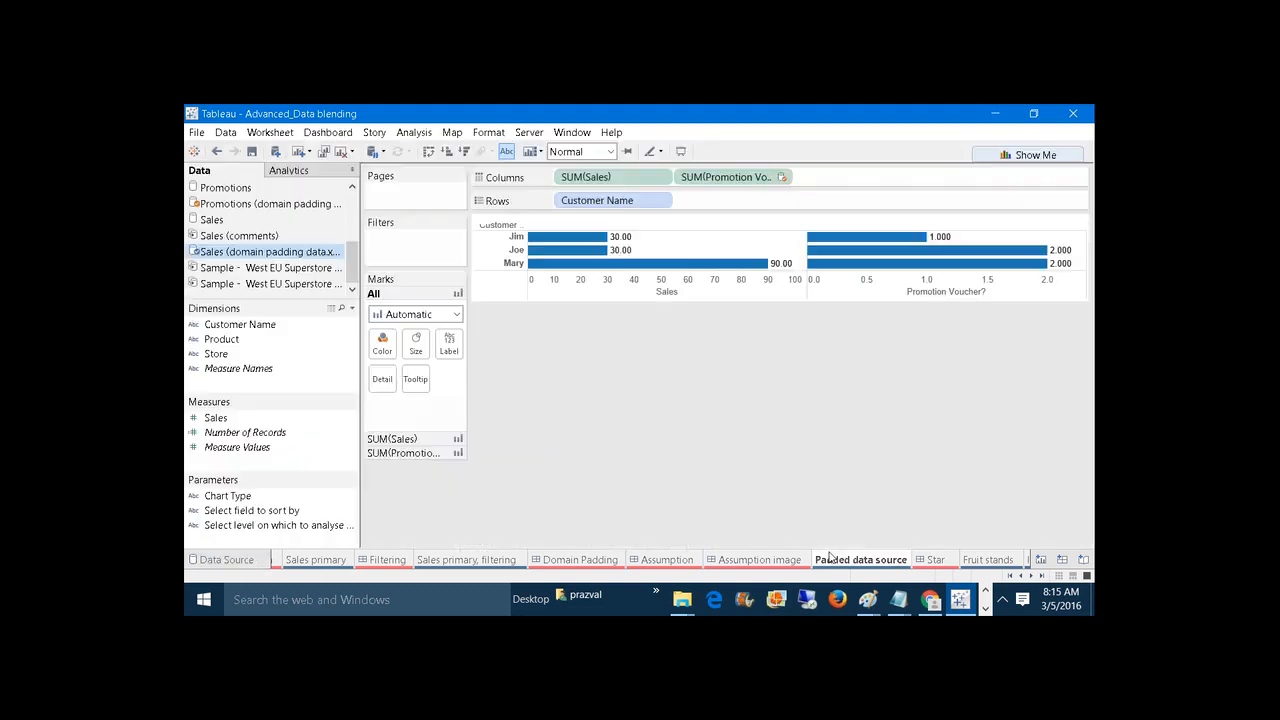
View the Star dashboard, and on the Fruit stands sheet expand the Fruit, Fruit Stand hierarchy and select the Inventory data source.
click(935, 560)
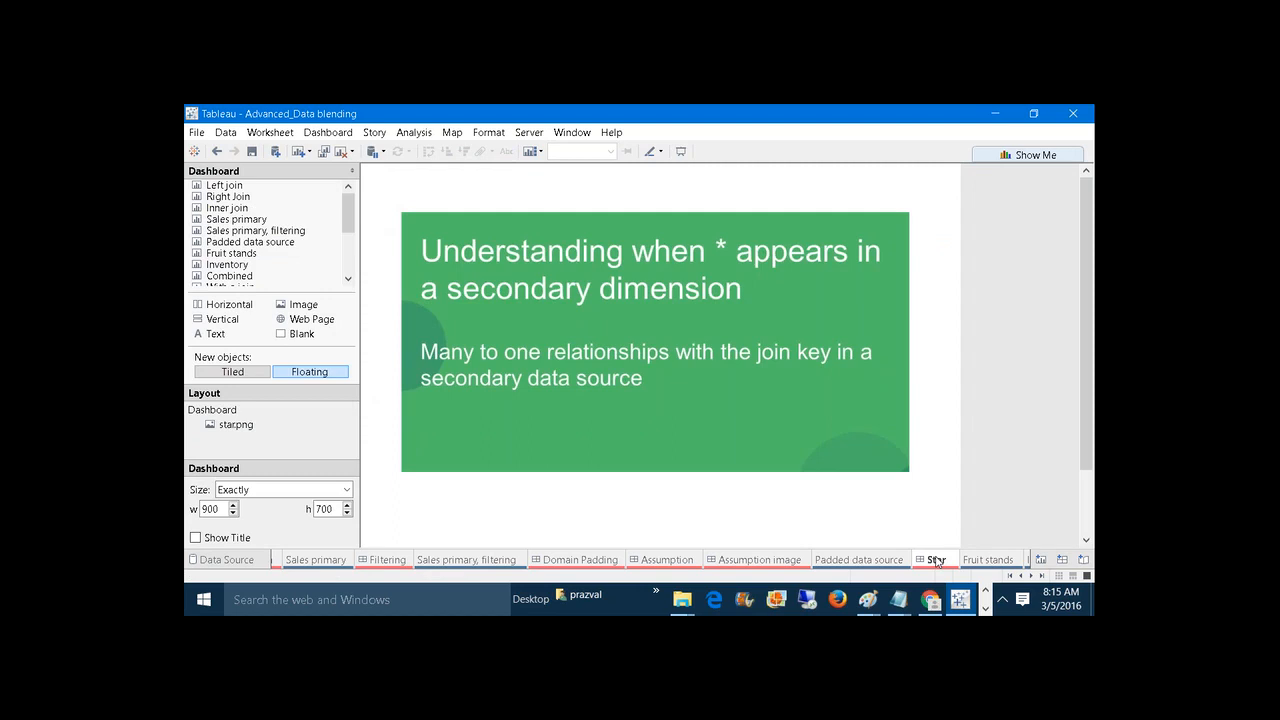
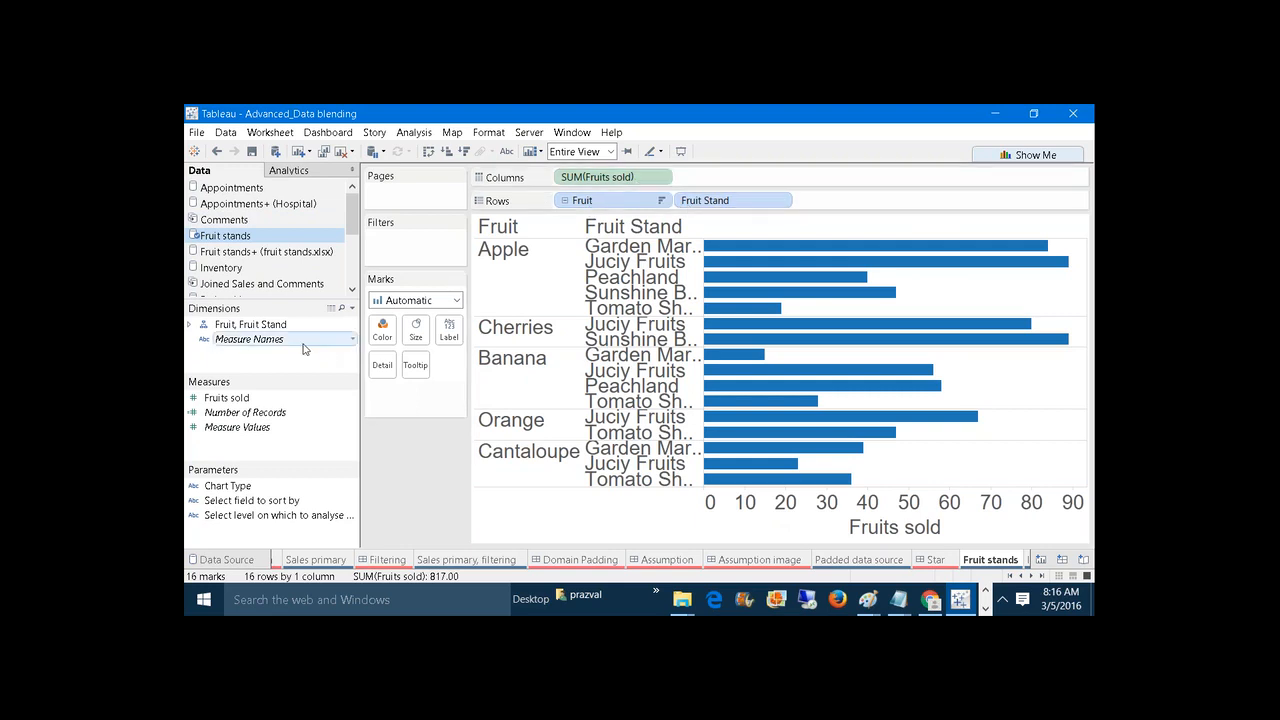
click(190, 325)
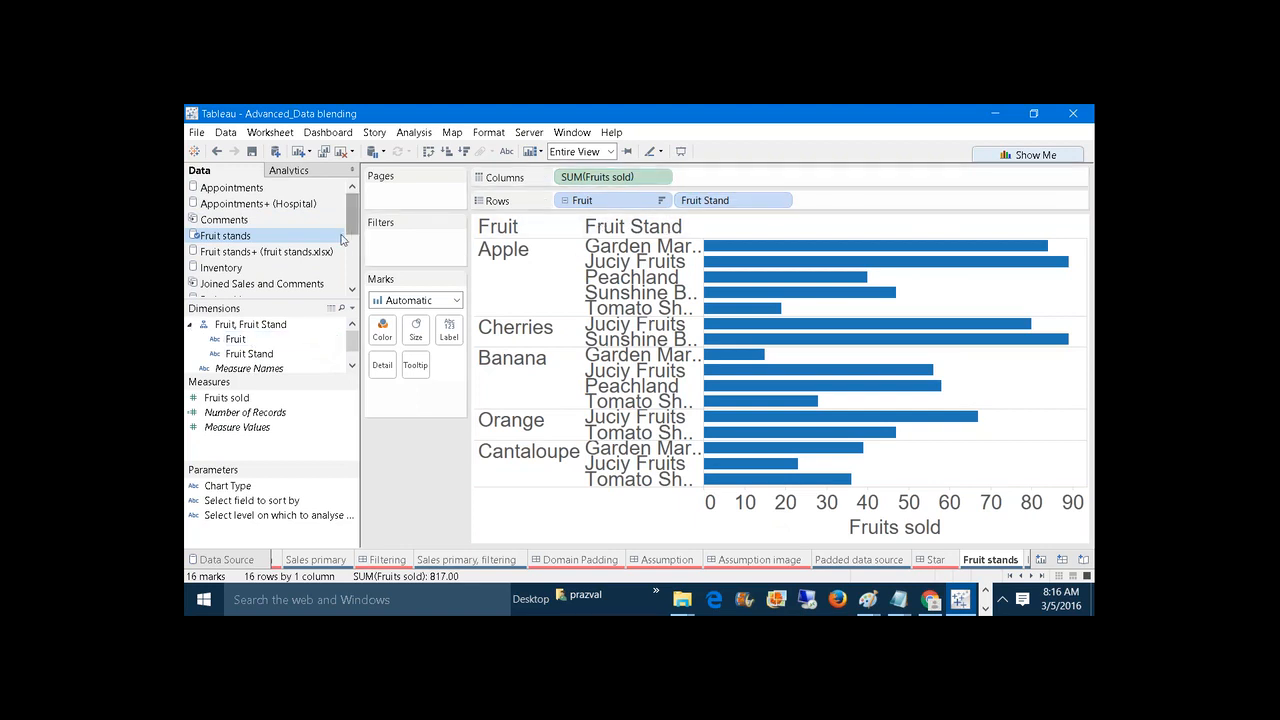
click(259, 270)
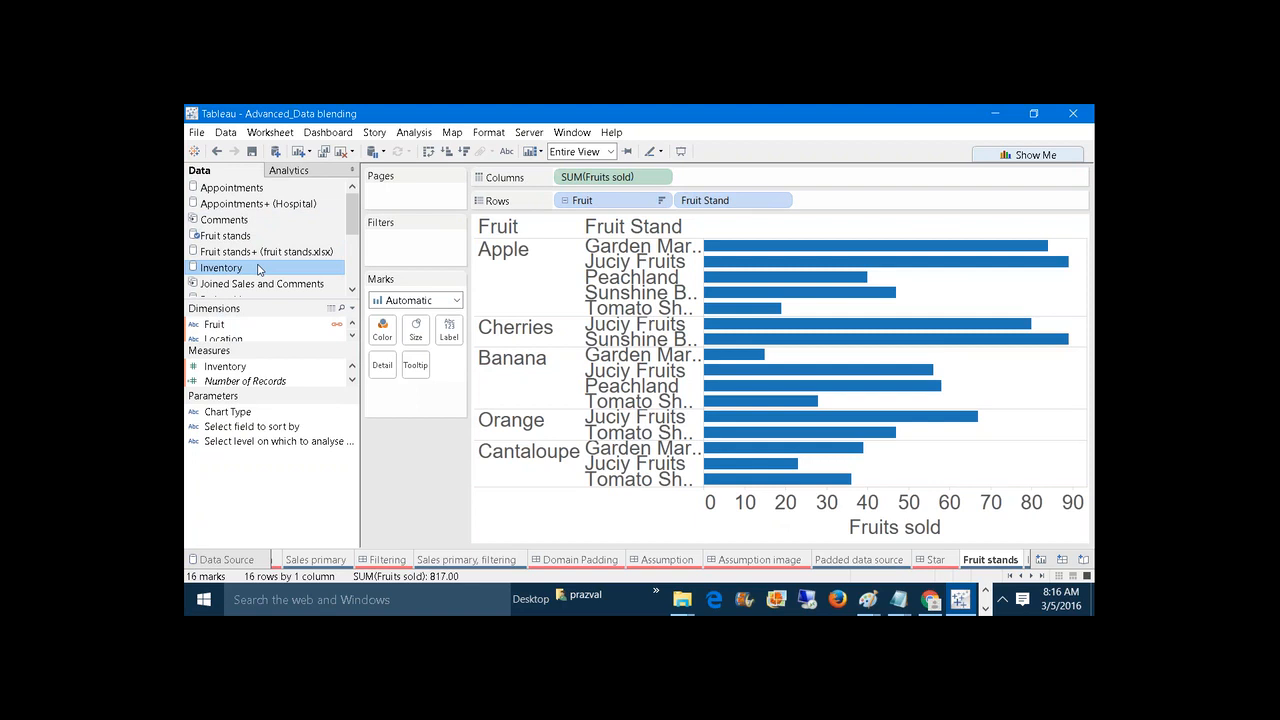
Switch to Fruit_Data.xlsx in Excel and examine the columns of the Fruit stands and Inventory sheets.
click(986, 608)
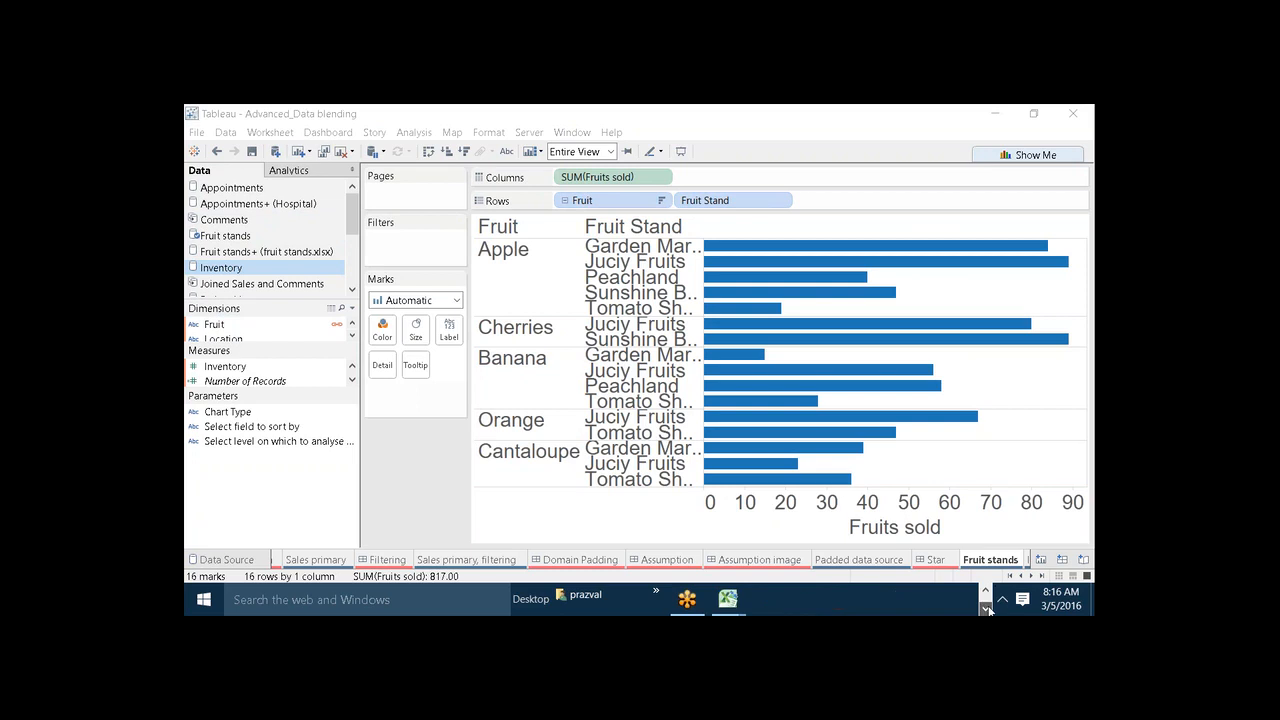
mouse_move(741, 603)
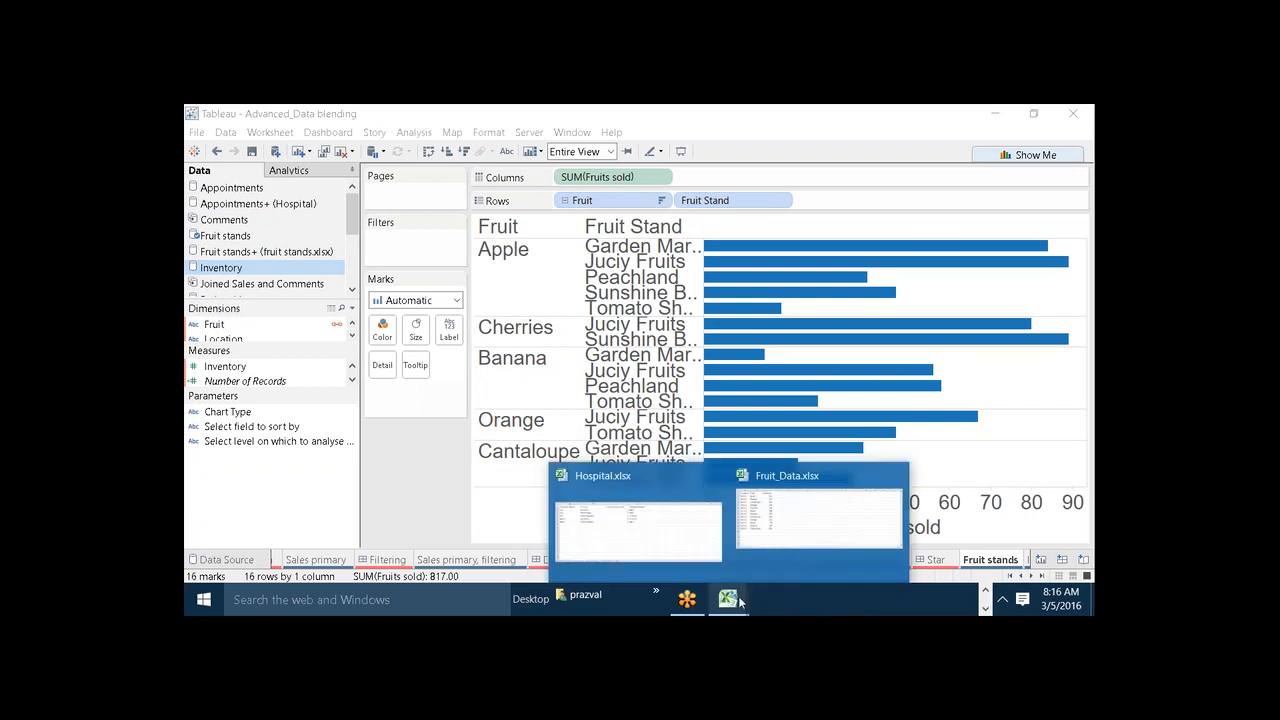
click(794, 530)
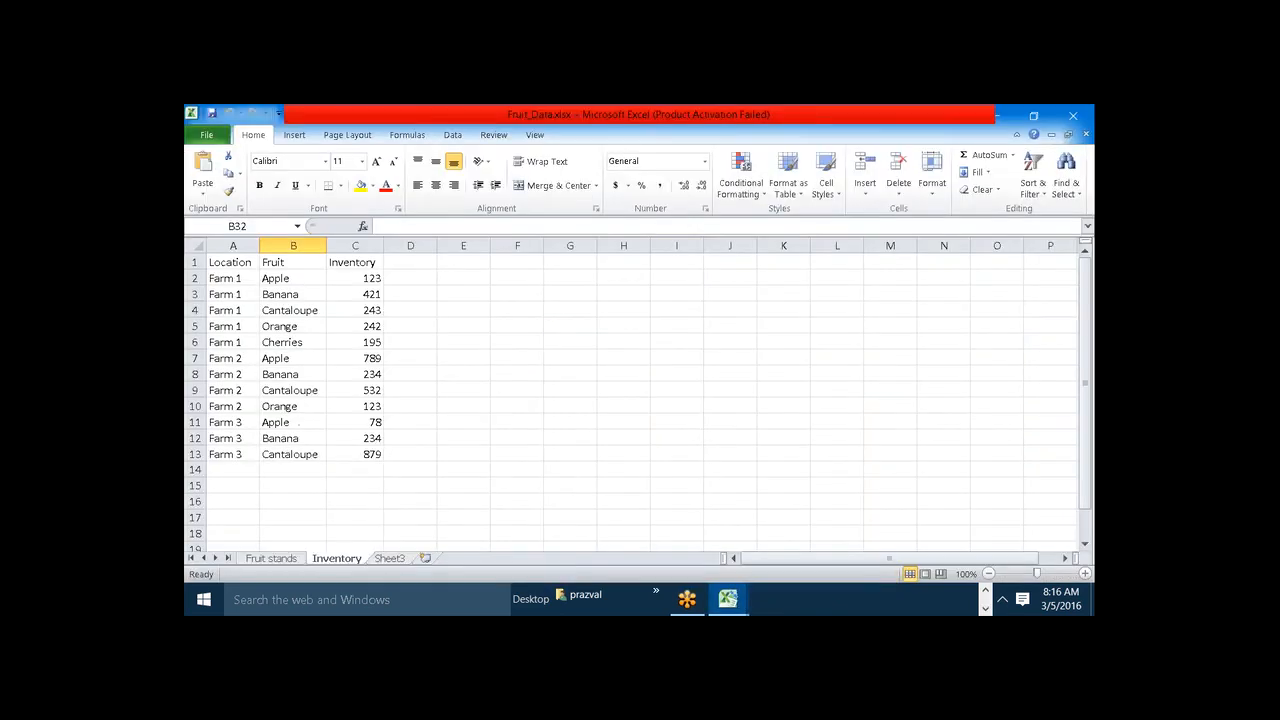
click(287, 562)
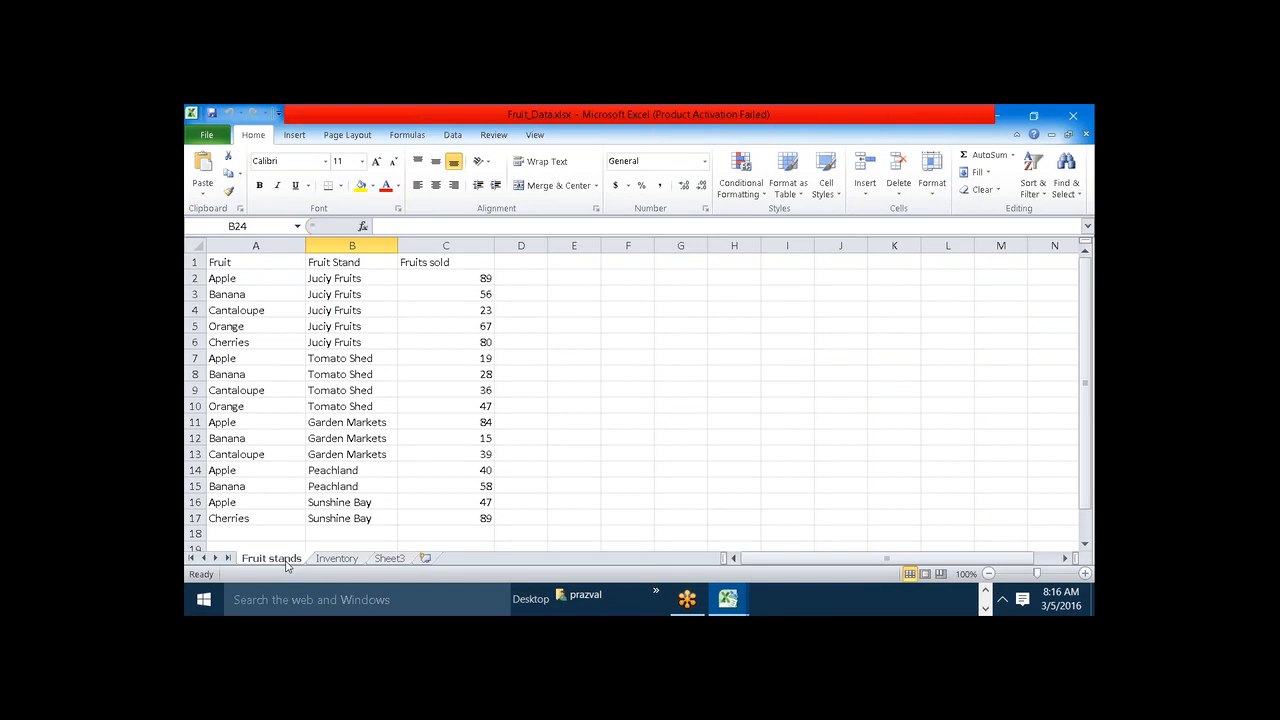
click(230, 264)
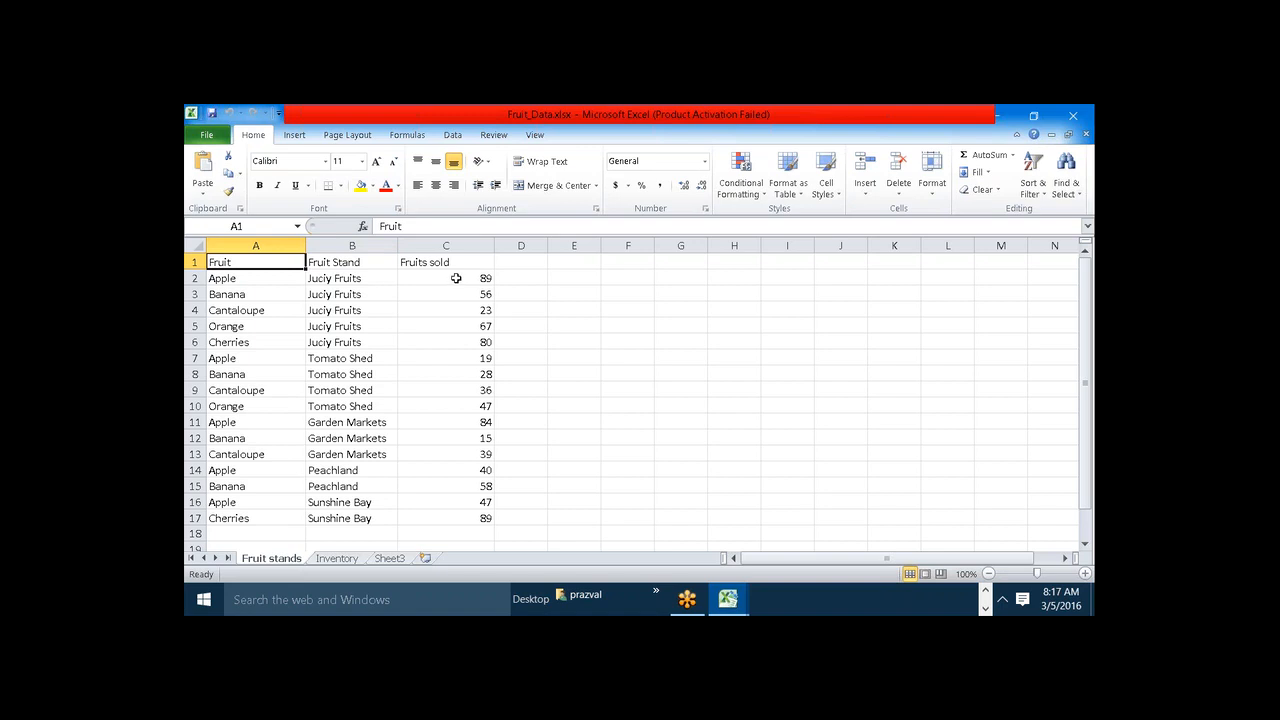
click(336, 558)
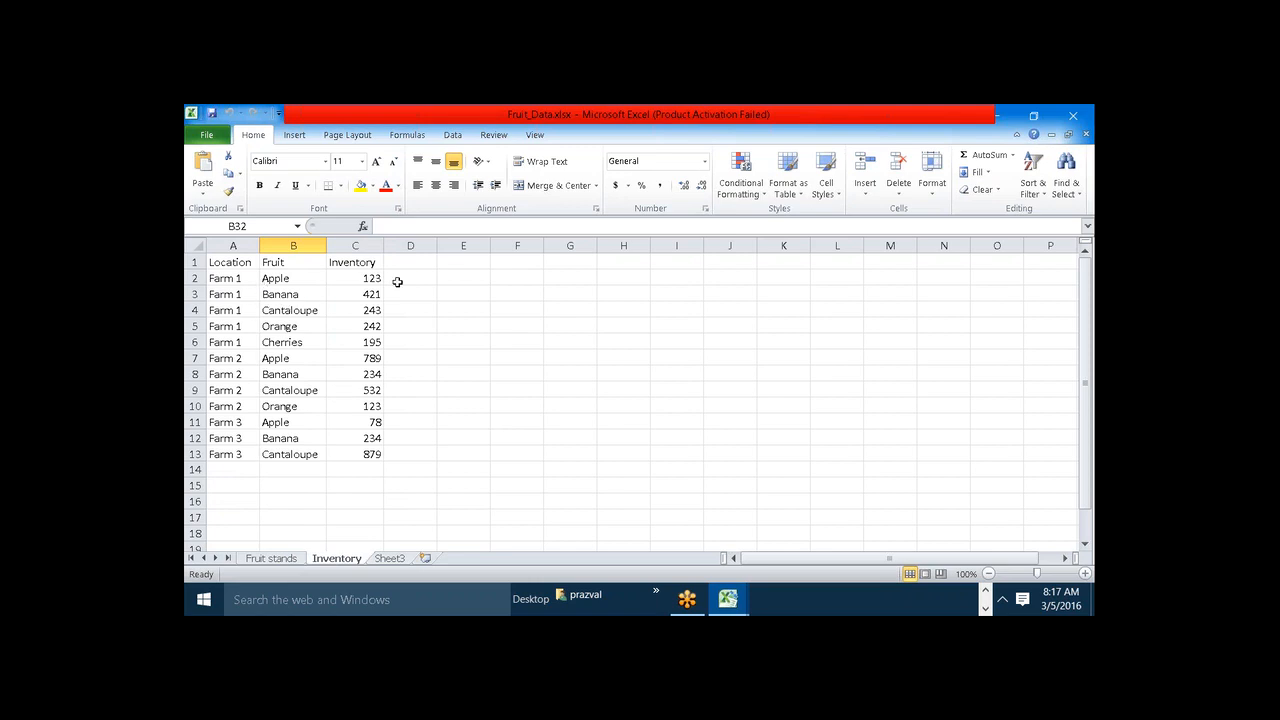
click(366, 281)
click(370, 307)
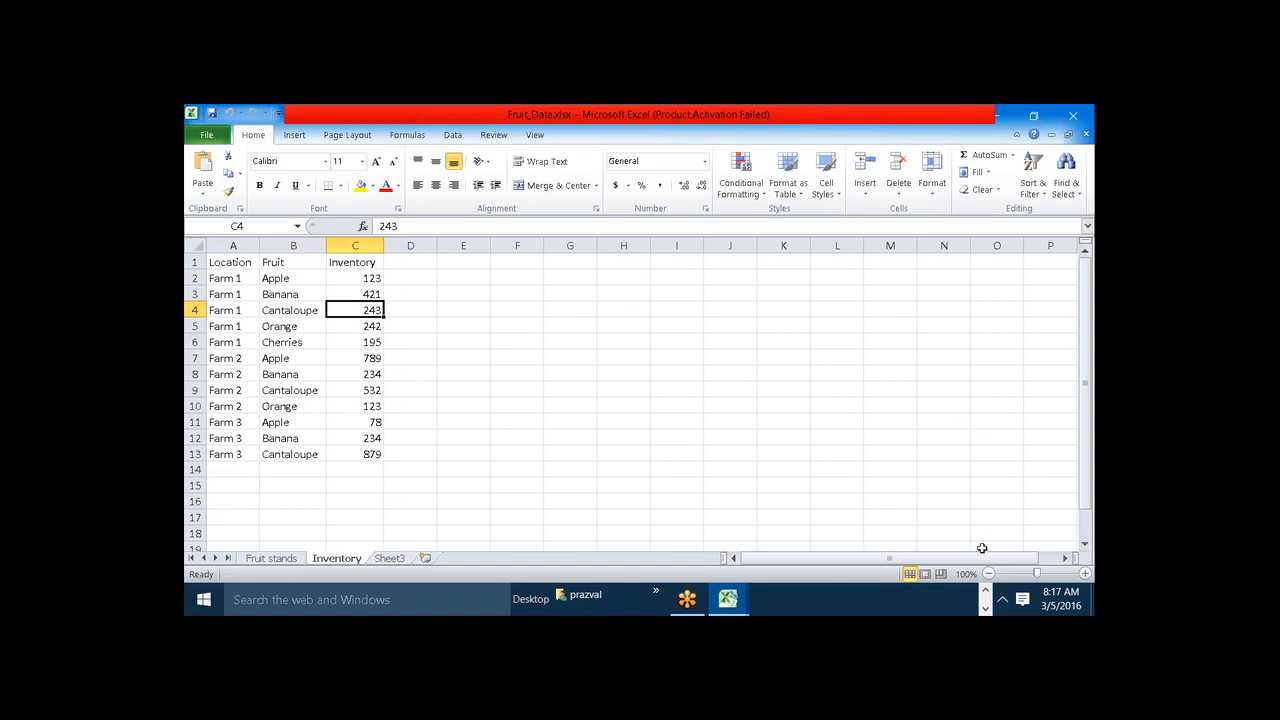
Return to Tableau, enlarge the Dimensions area, and compare the fields of the Fruit stands and Inventory data sources.
click(986, 593)
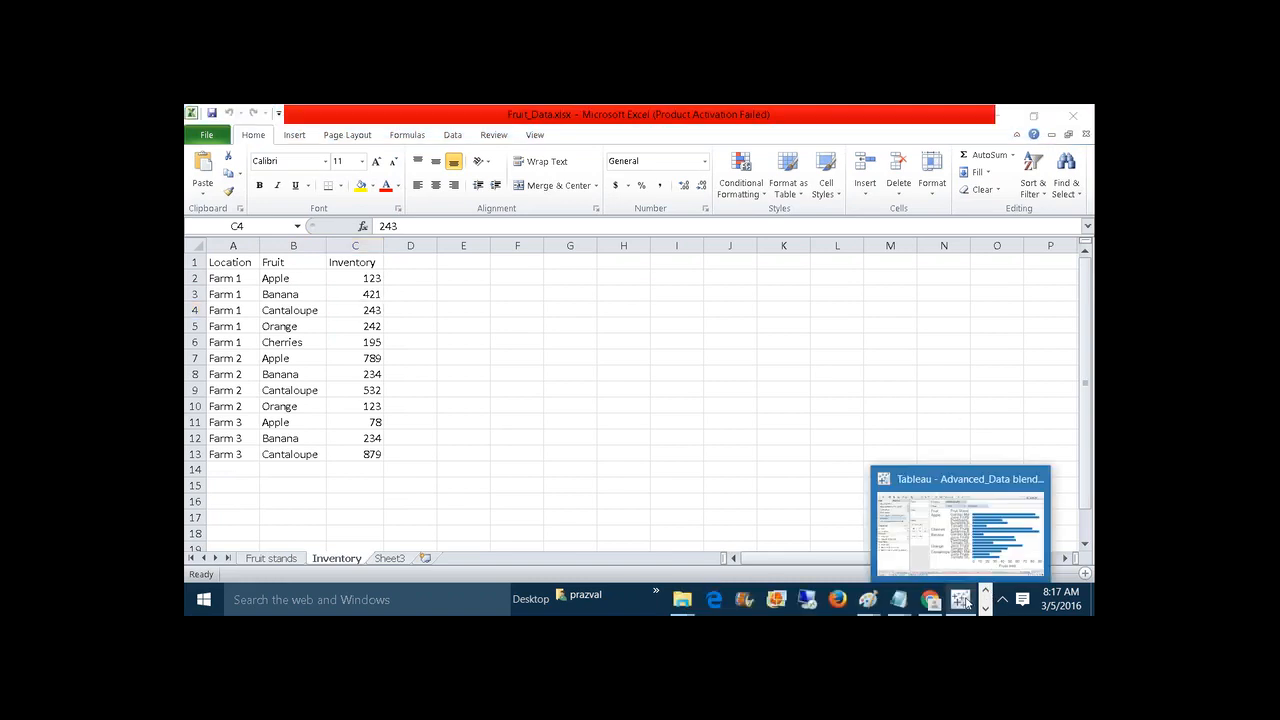
click(960, 599)
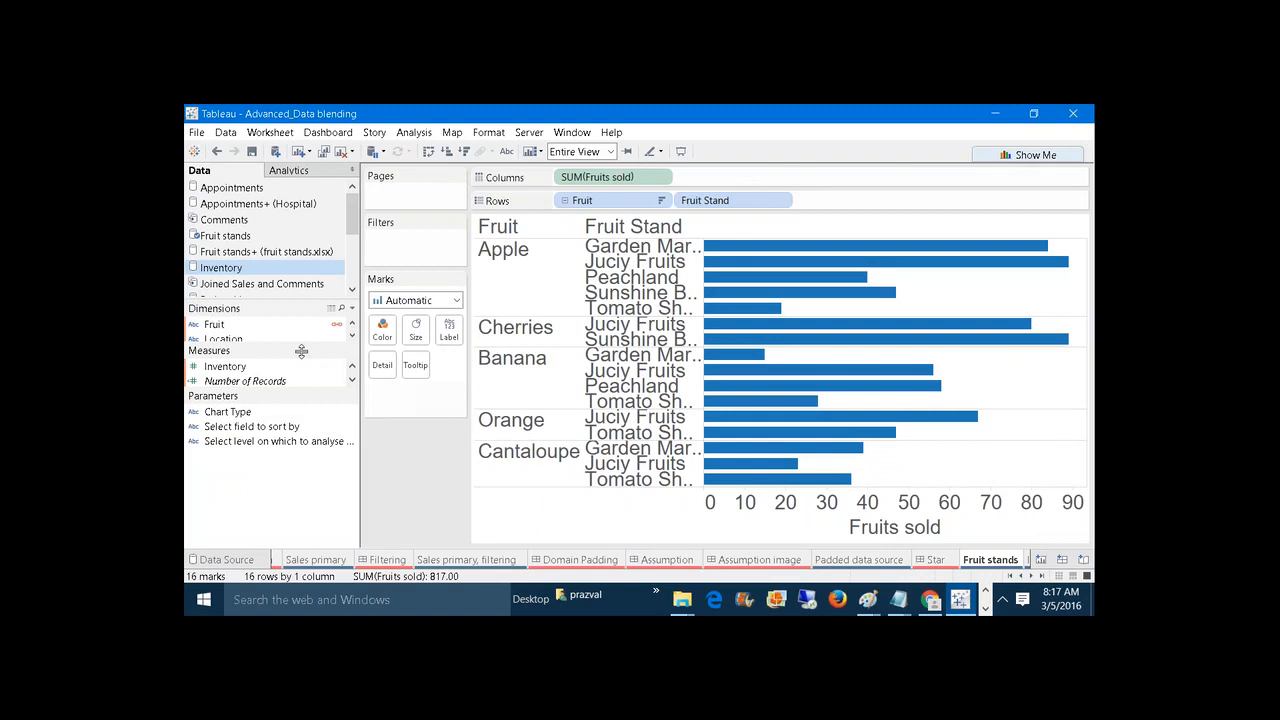
drag(299, 351, 297, 421)
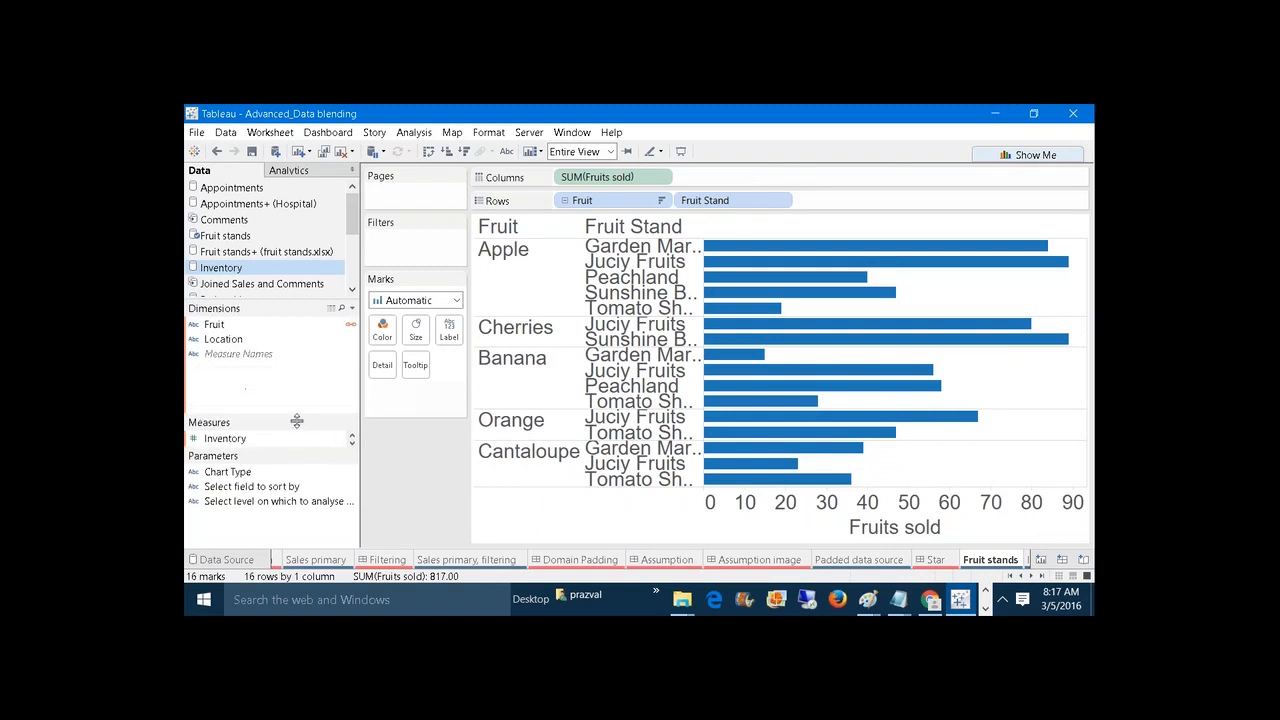
click(246, 236)
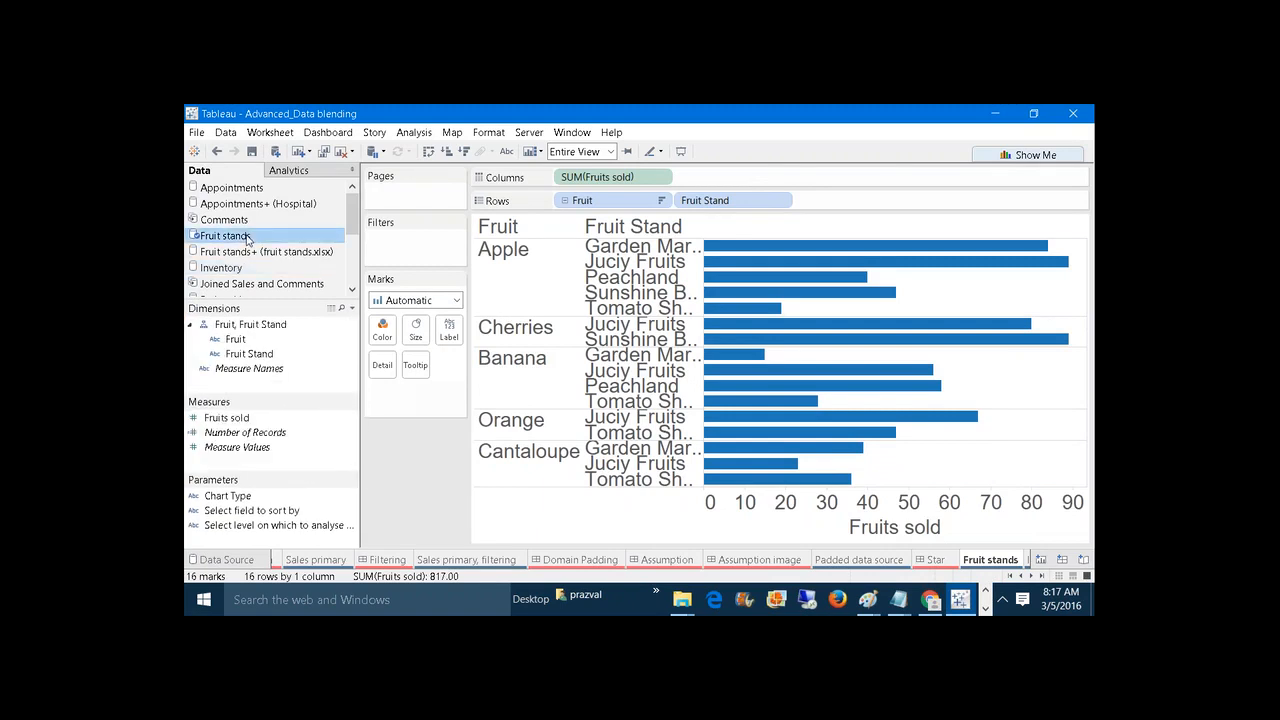
click(236, 268)
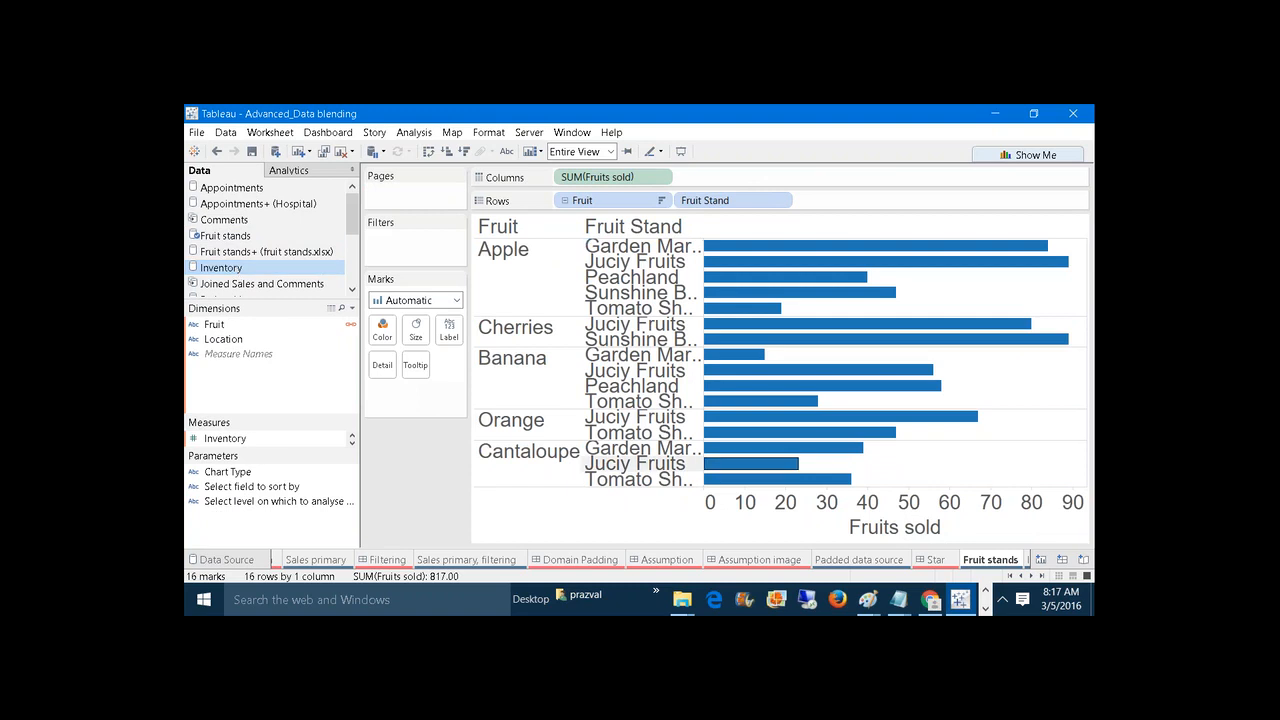
Switch back to Fruit_Data.xlsx in Excel and review the Fruit stands rows against the Inventory rows.
click(985, 608)
mouse_move(727, 598)
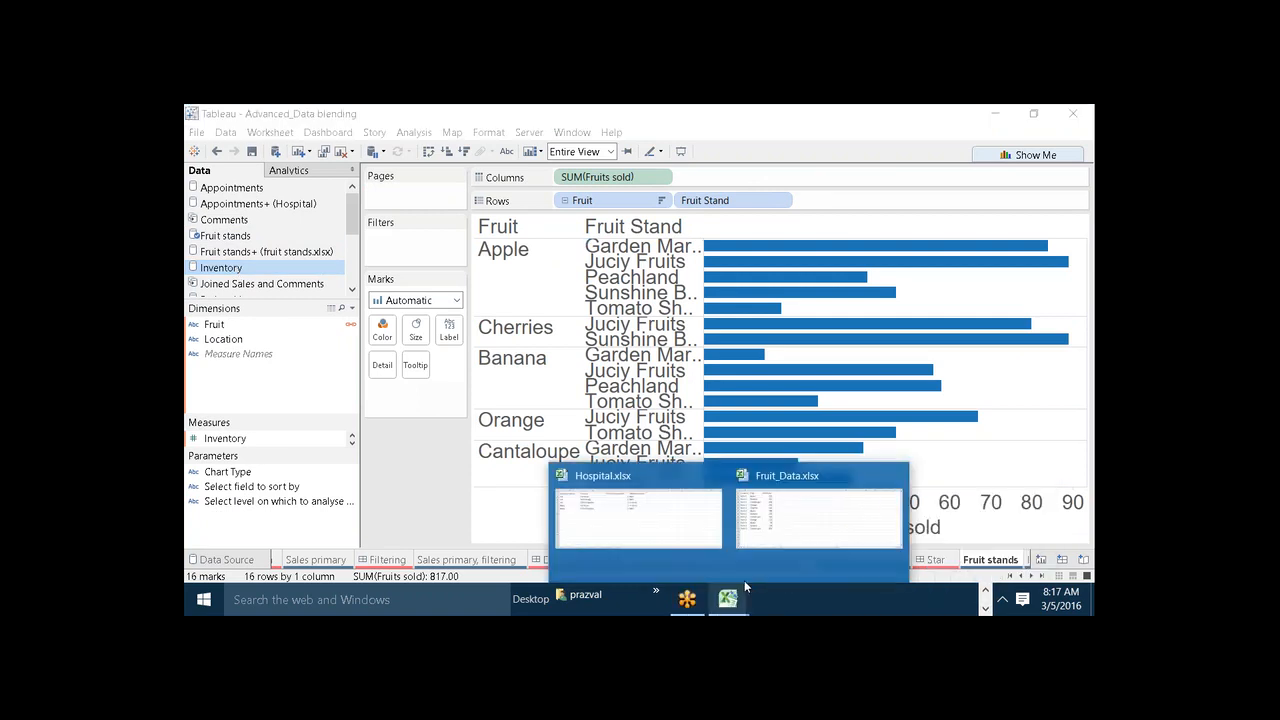
click(812, 510)
click(298, 560)
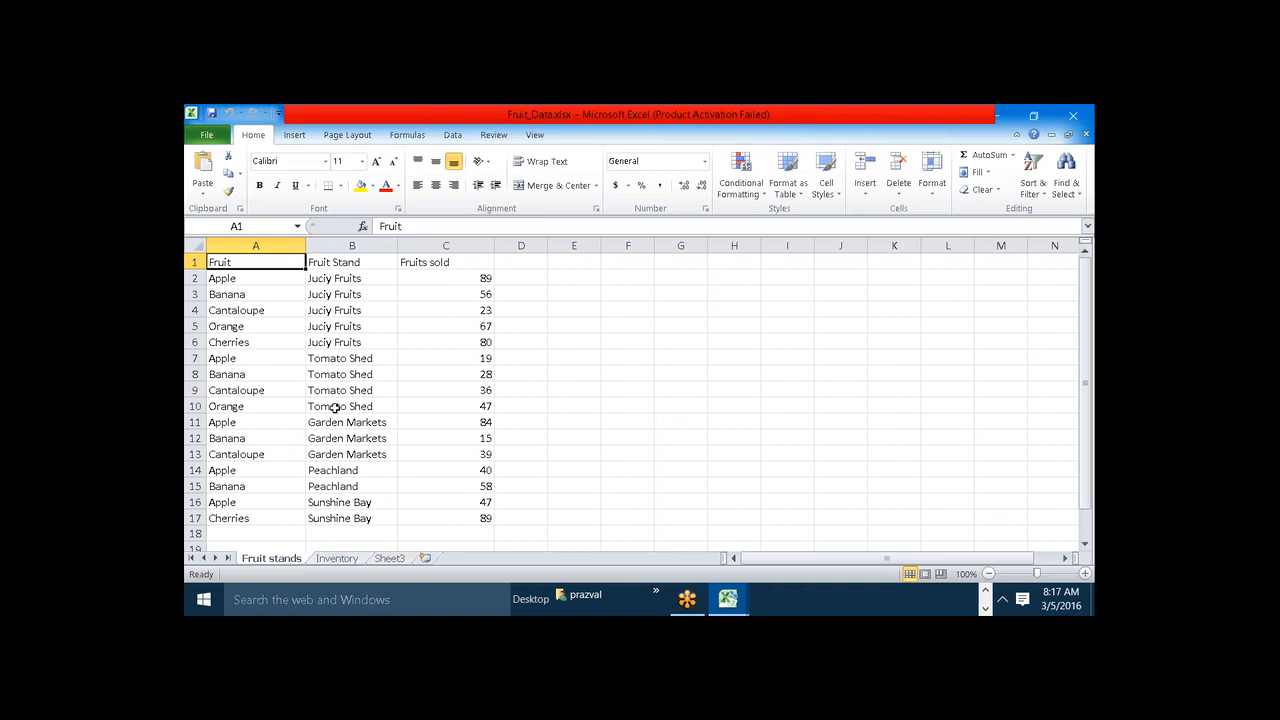
click(350, 558)
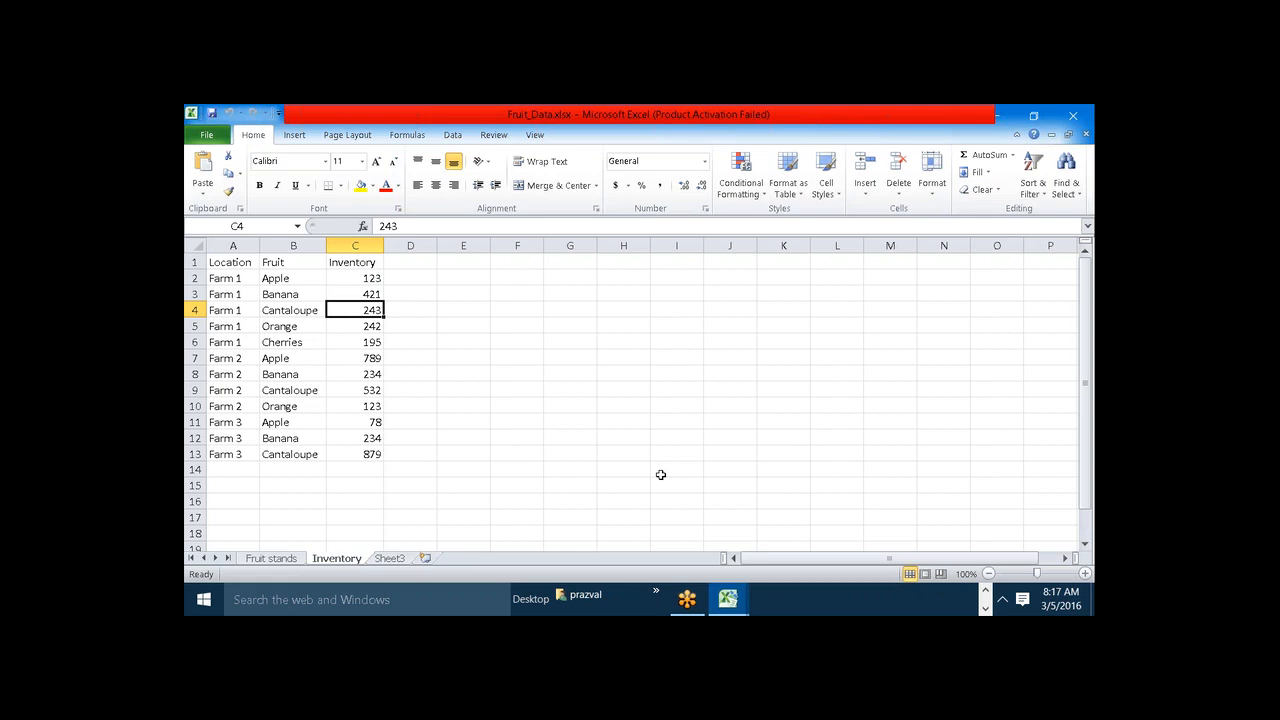
Return to Tableau, add the Inventory measure to Columns beside Fruits sold, and turn on mark labels.
click(985, 592)
mouse_move(962, 598)
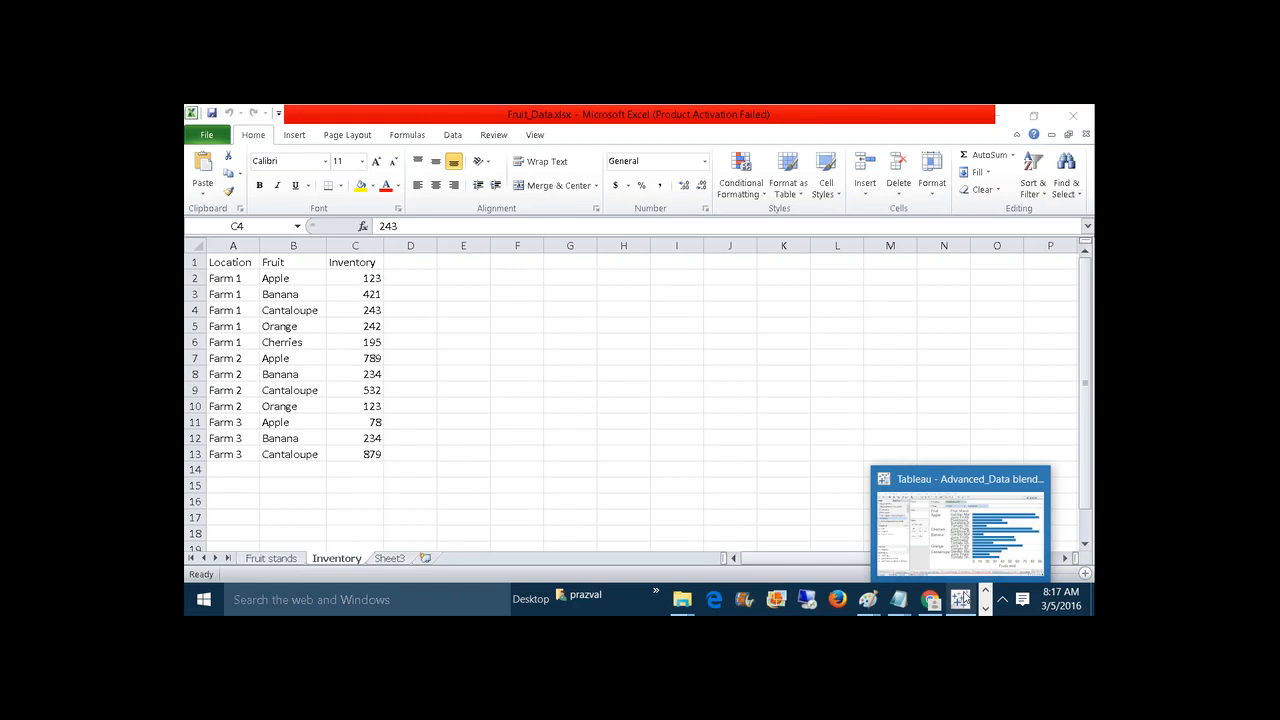
click(952, 546)
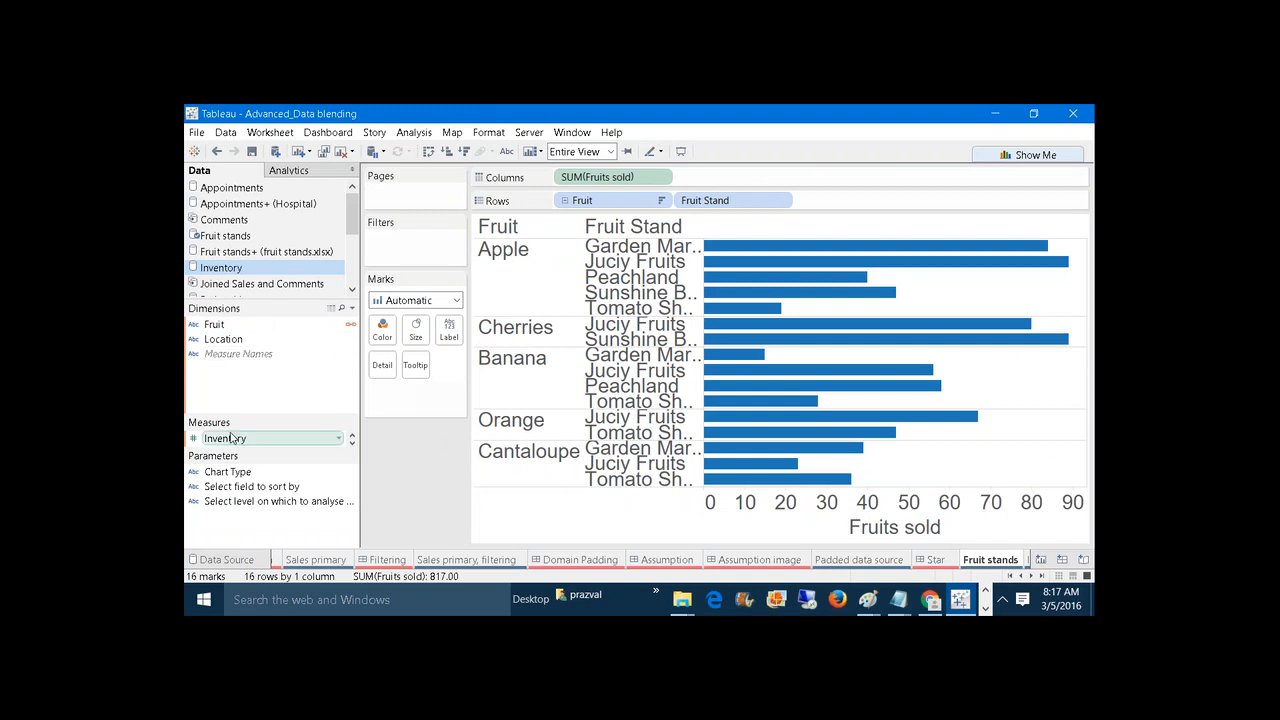
drag(224, 440, 782, 177)
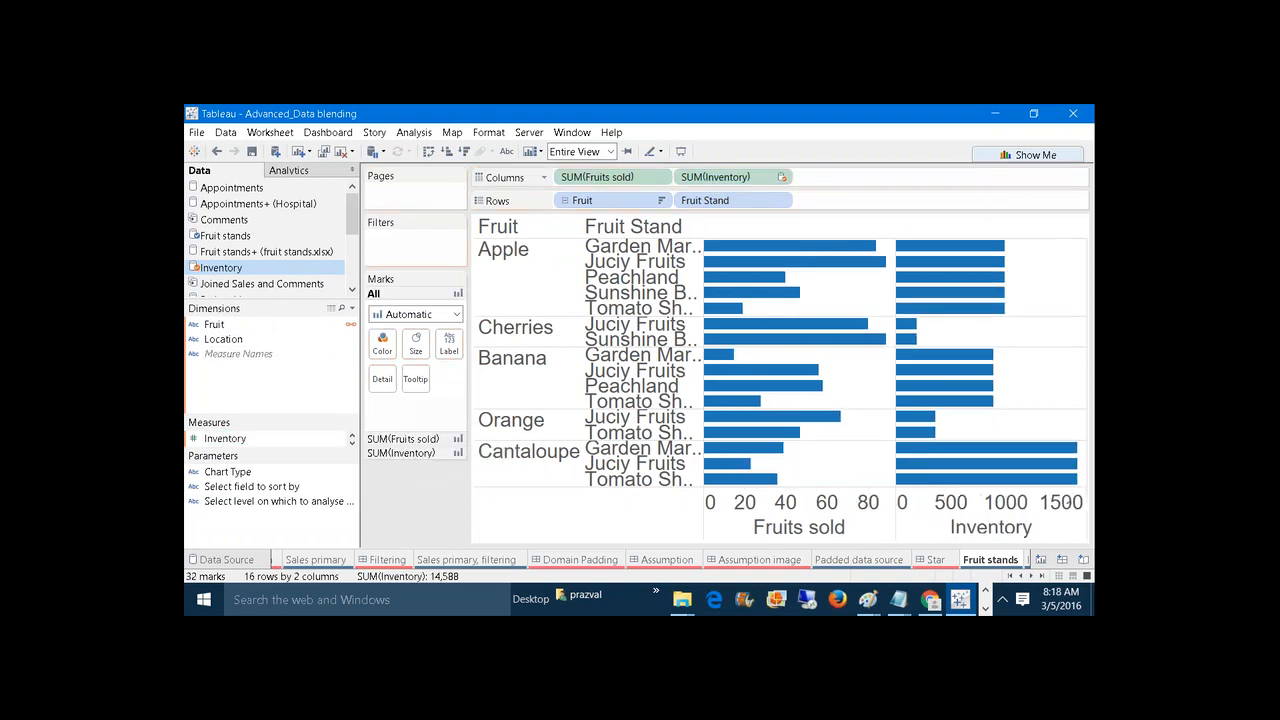
click(509, 153)
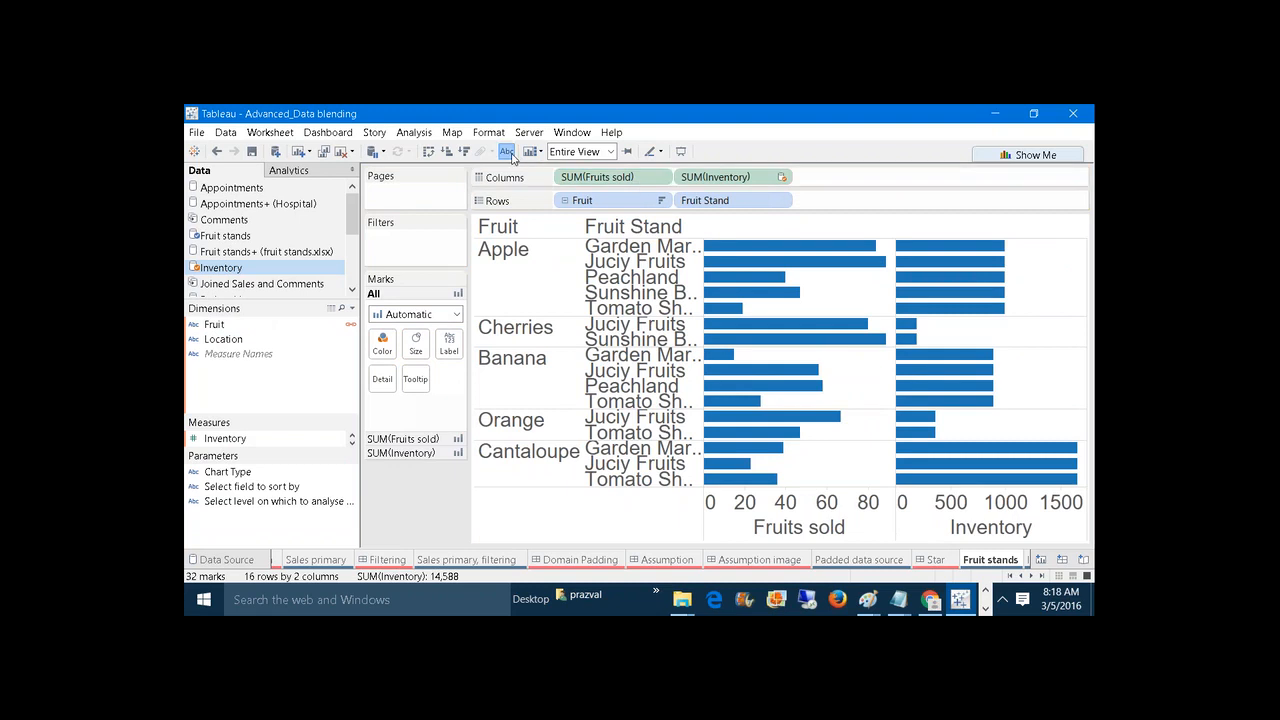
mouse_move(952, 274)
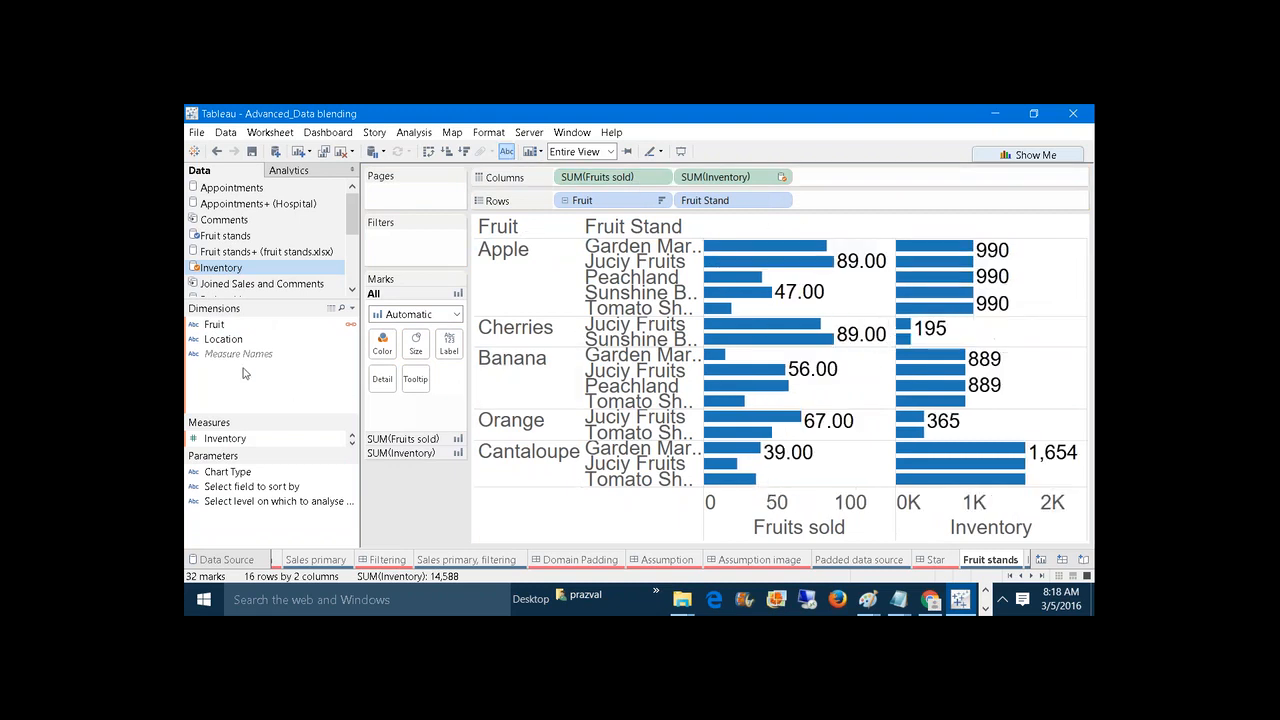
Color the marks by the Location dimension from the Inventory data source.
click(225, 341)
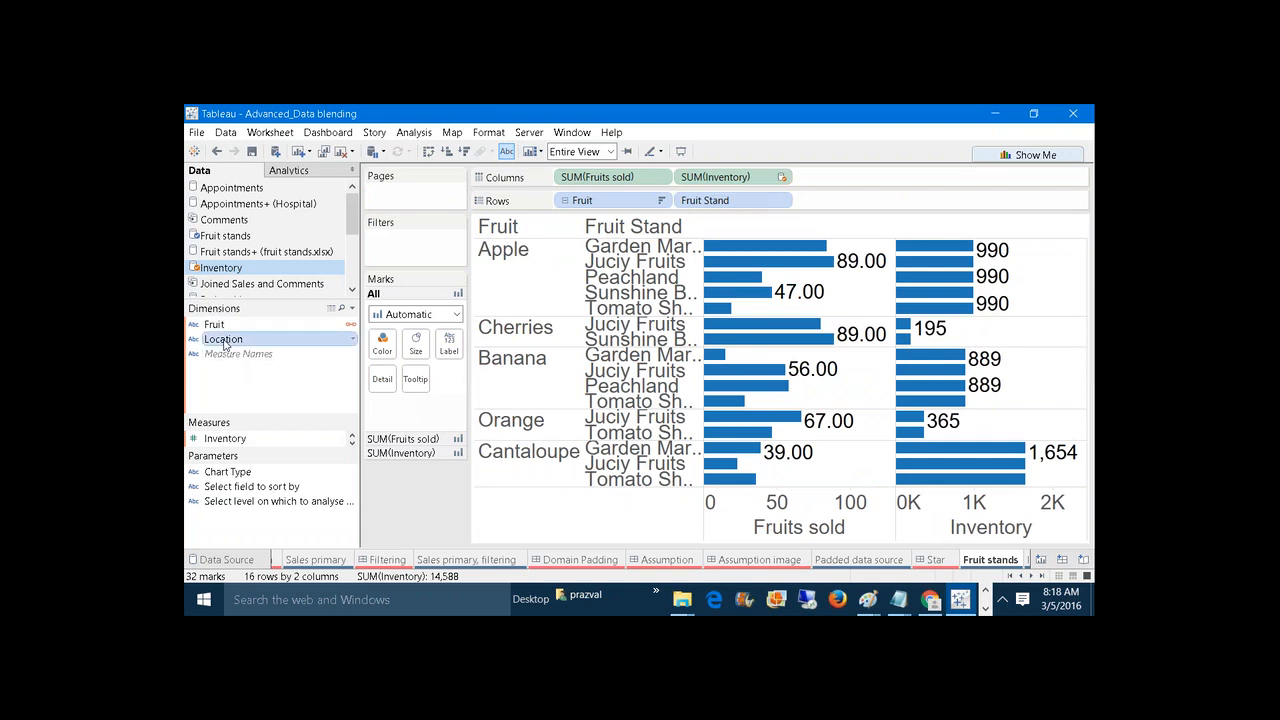
drag(225, 345, 384, 344)
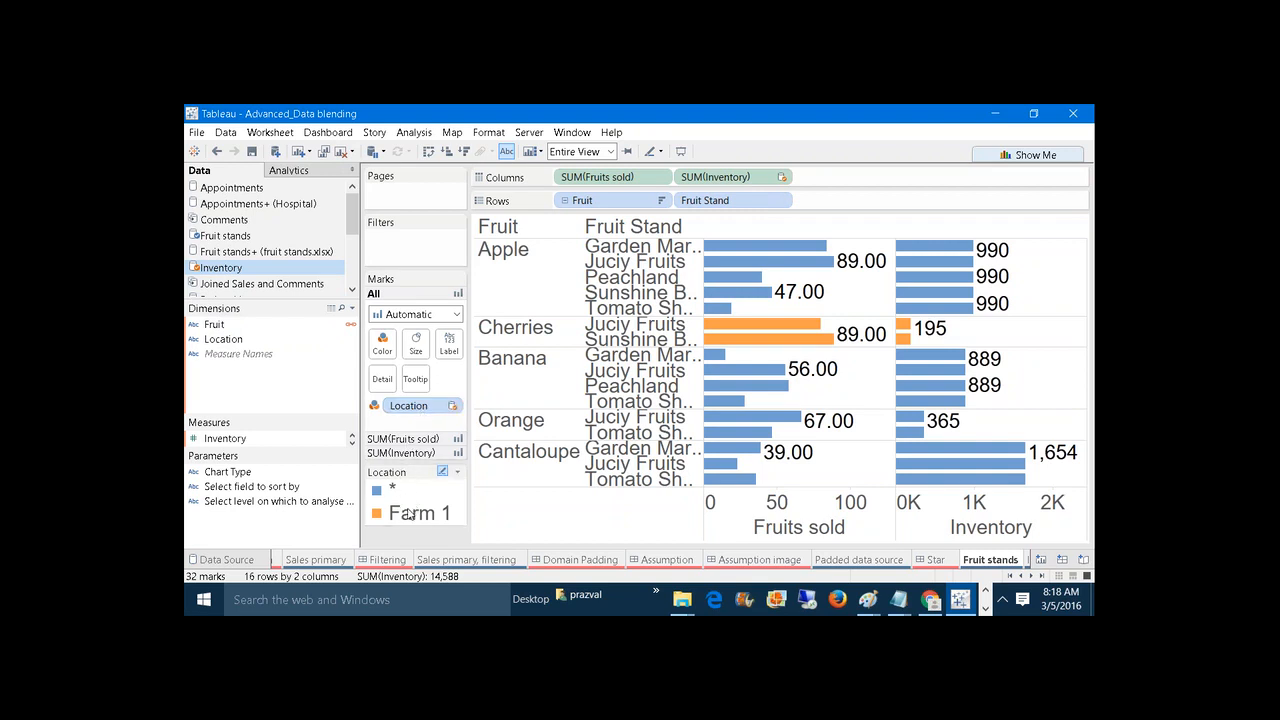
mouse_move(715, 355)
Switch to Fruit_Data.xlsx in Excel and check the Farm 1, Farm 2 and Farm 3 rows on the Inventory sheet.
click(986, 600)
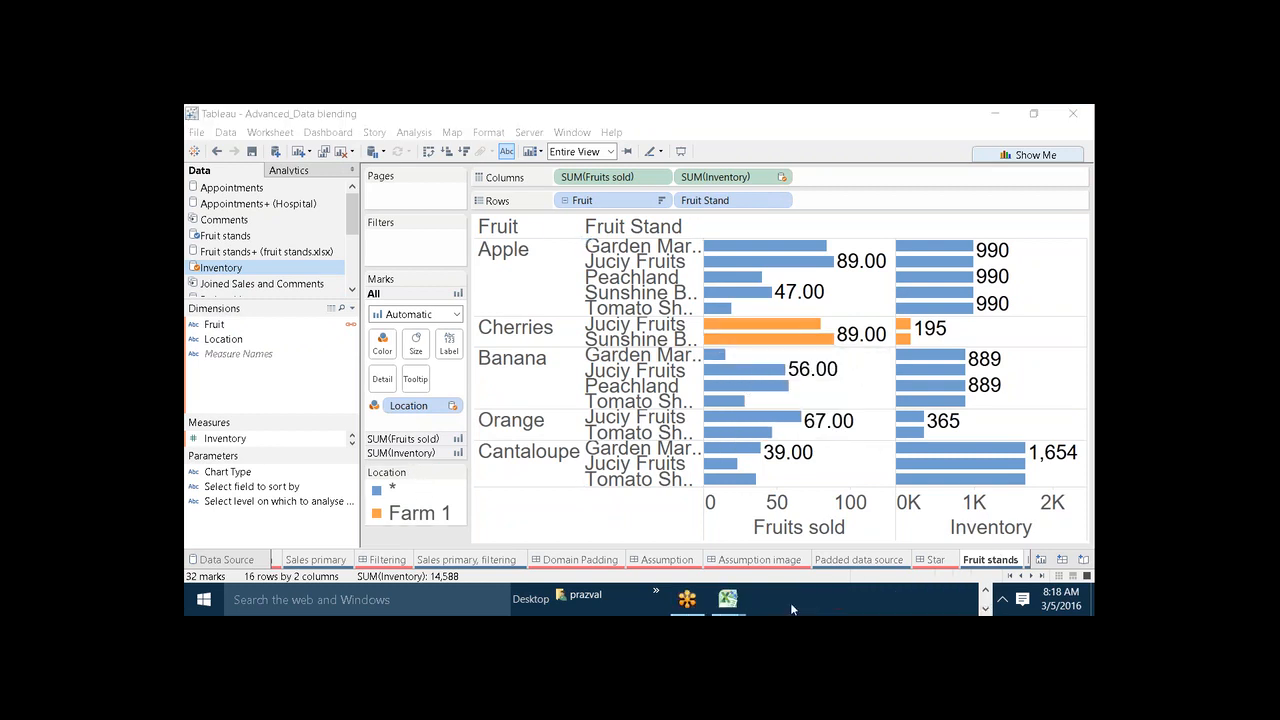
mouse_move(728, 598)
click(782, 533)
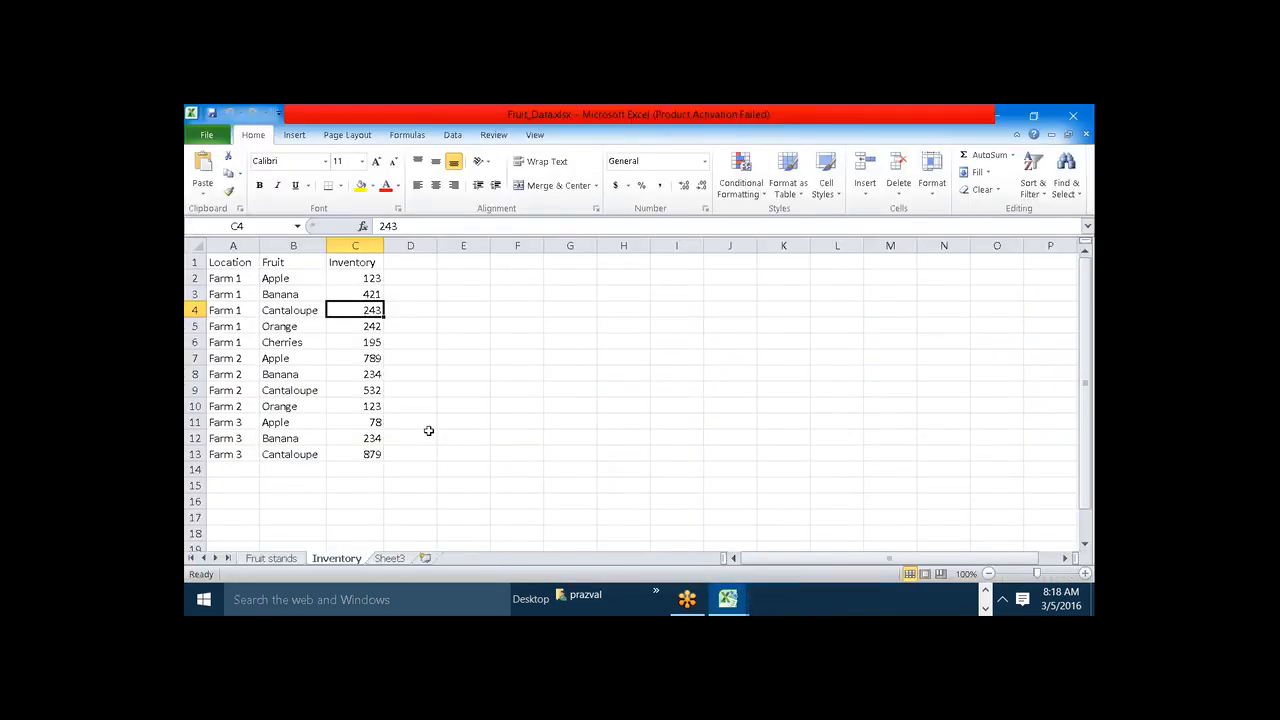
click(238, 280)
click(244, 371)
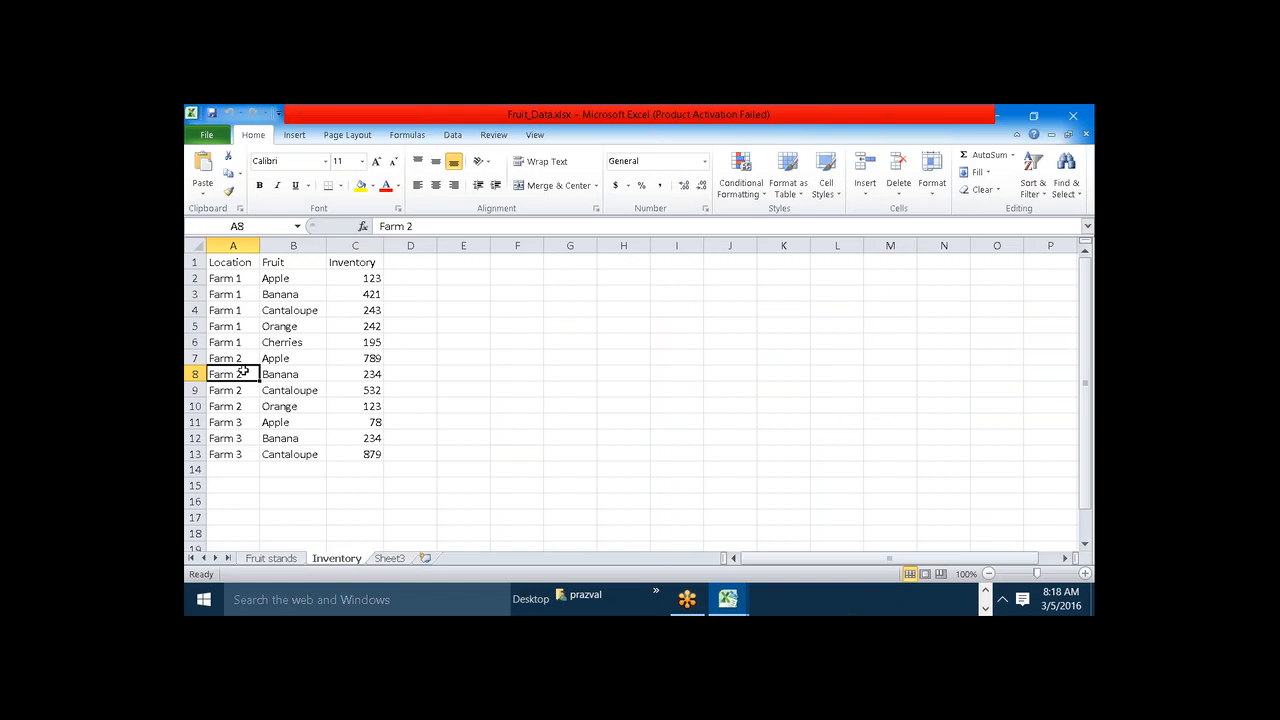
click(255, 425)
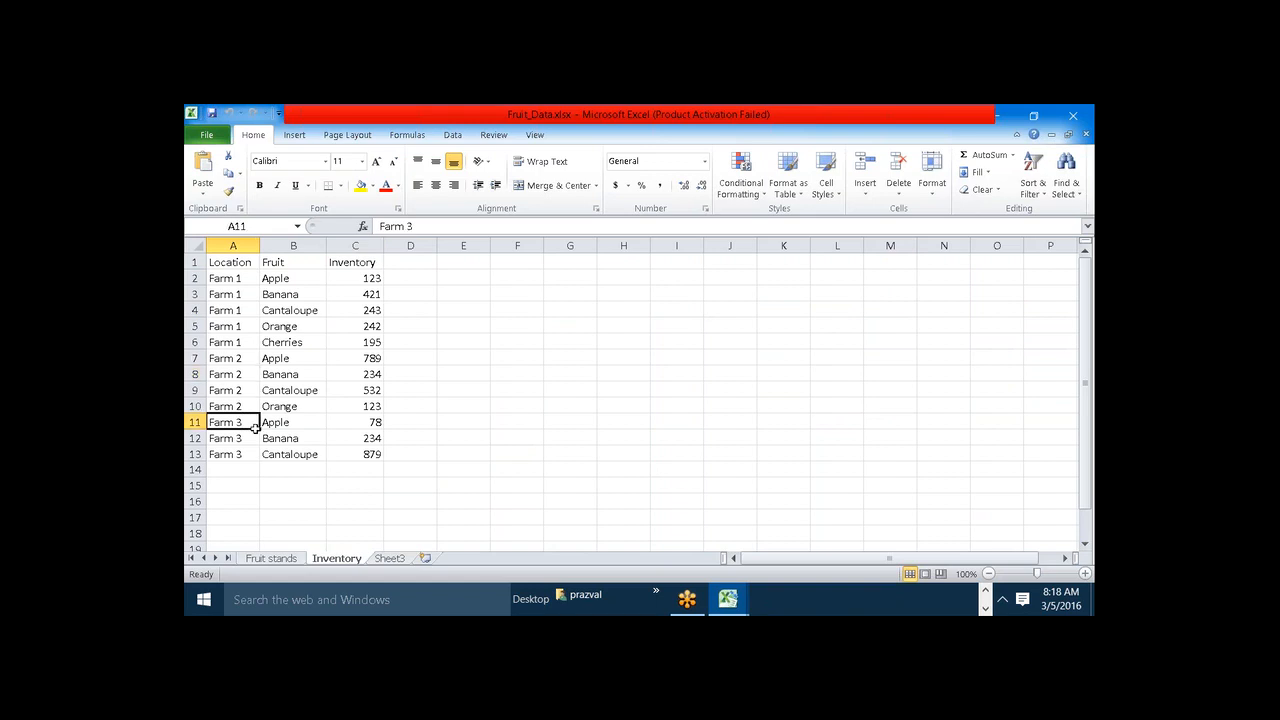
Return to Tableau and highlight the Farm 1 location and the Cherries rows in the Fruit stands view.
click(988, 591)
mouse_move(960, 599)
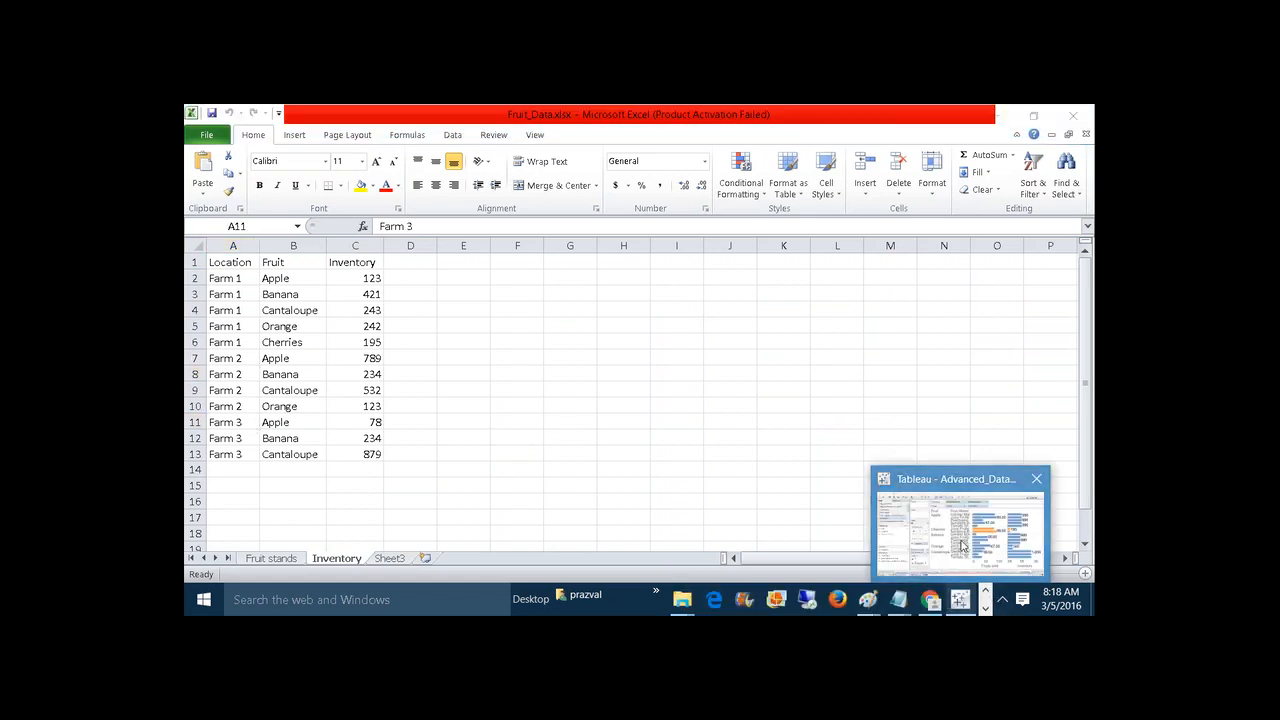
click(963, 546)
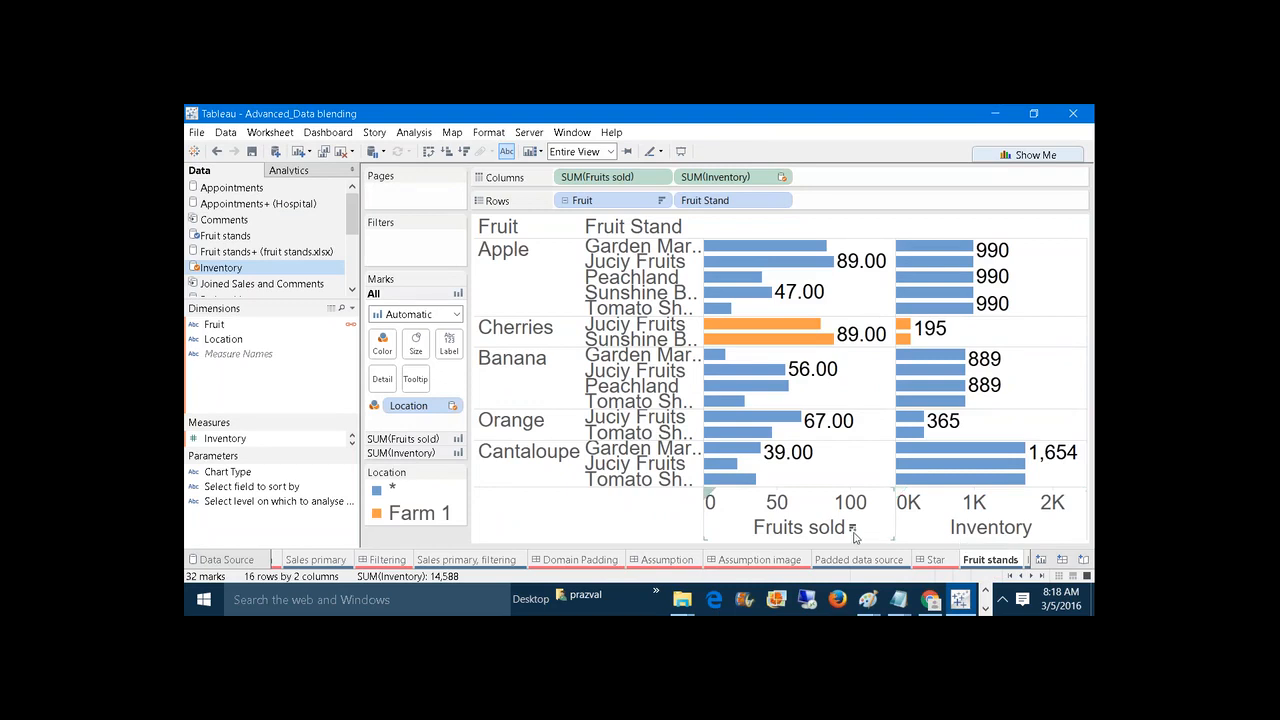
click(437, 518)
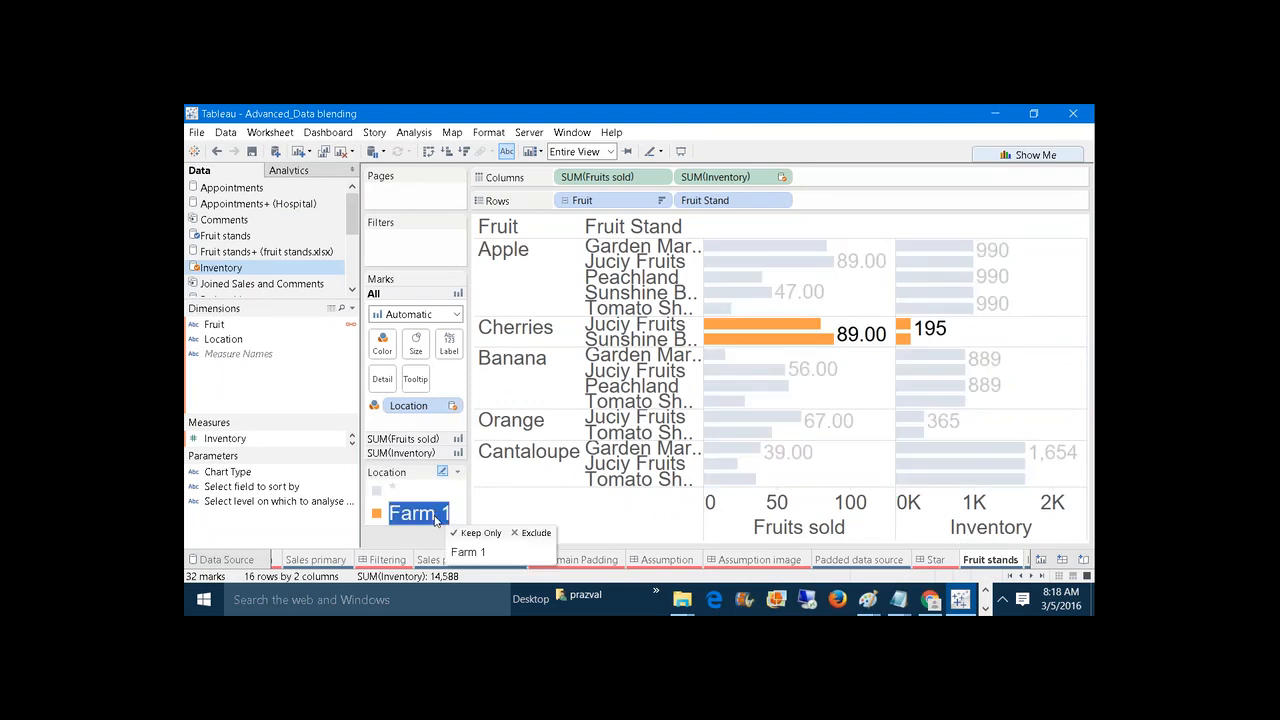
click(541, 332)
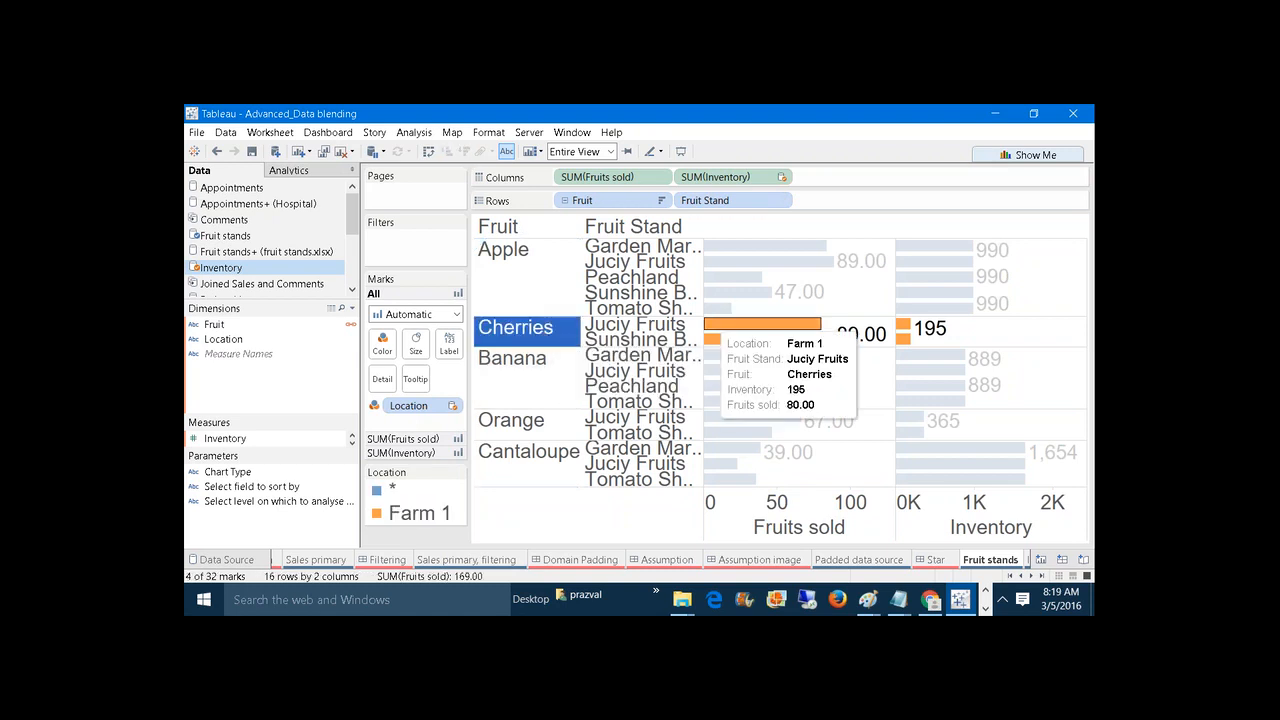
Switch to Fruit_Data.xlsx in Excel and highlight the Location and Fruit cells for Farm 1, Farm 2 and Farm 3 on the Inventory sheet.
click(985, 607)
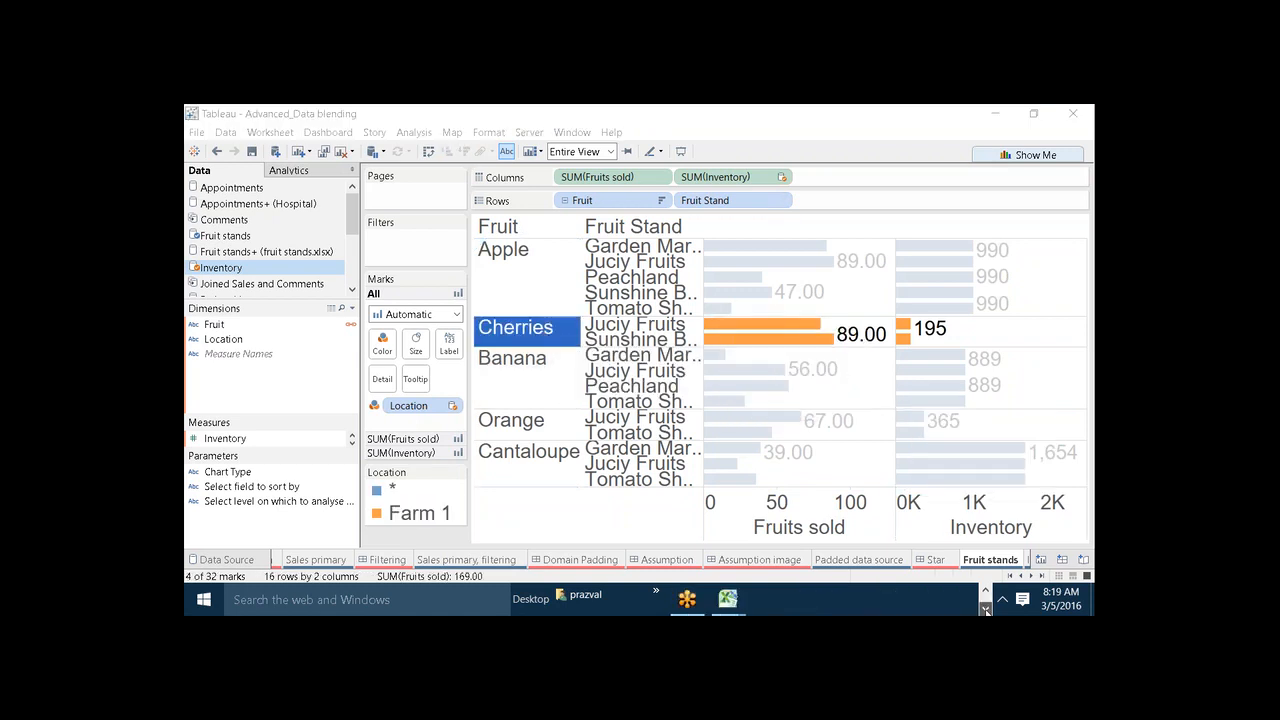
mouse_move(740, 602)
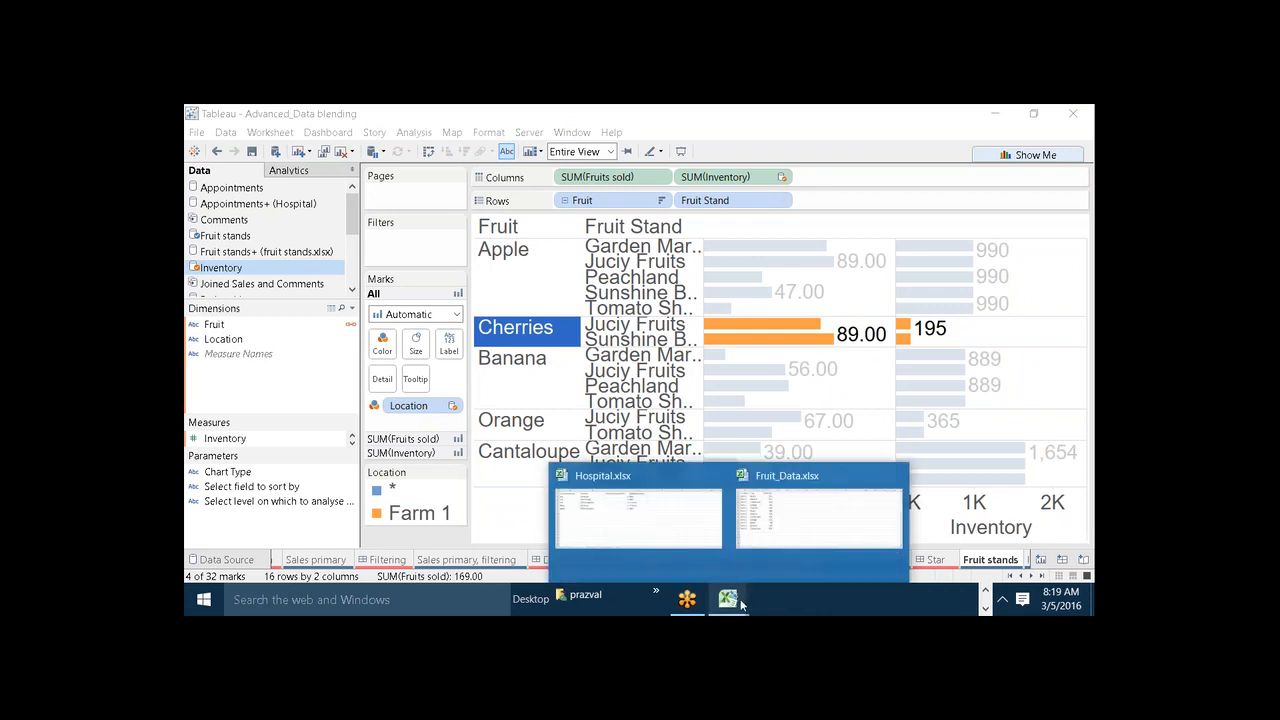
click(780, 538)
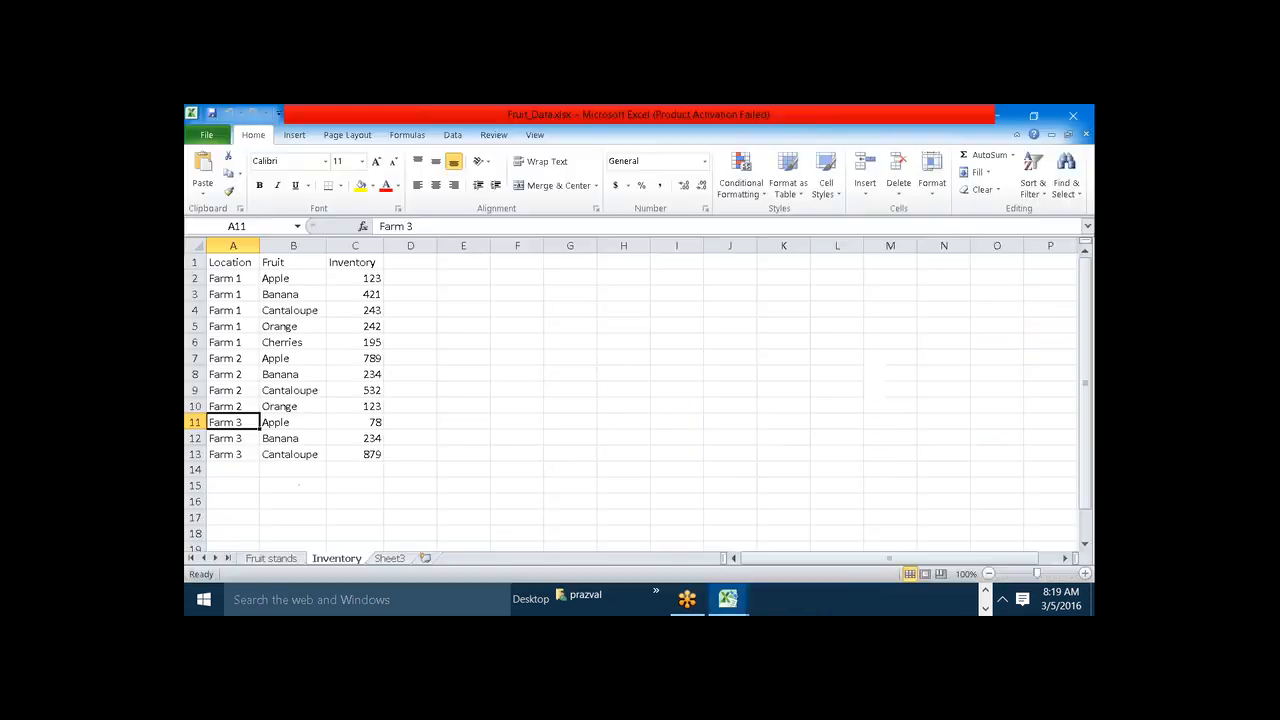
click(632, 451)
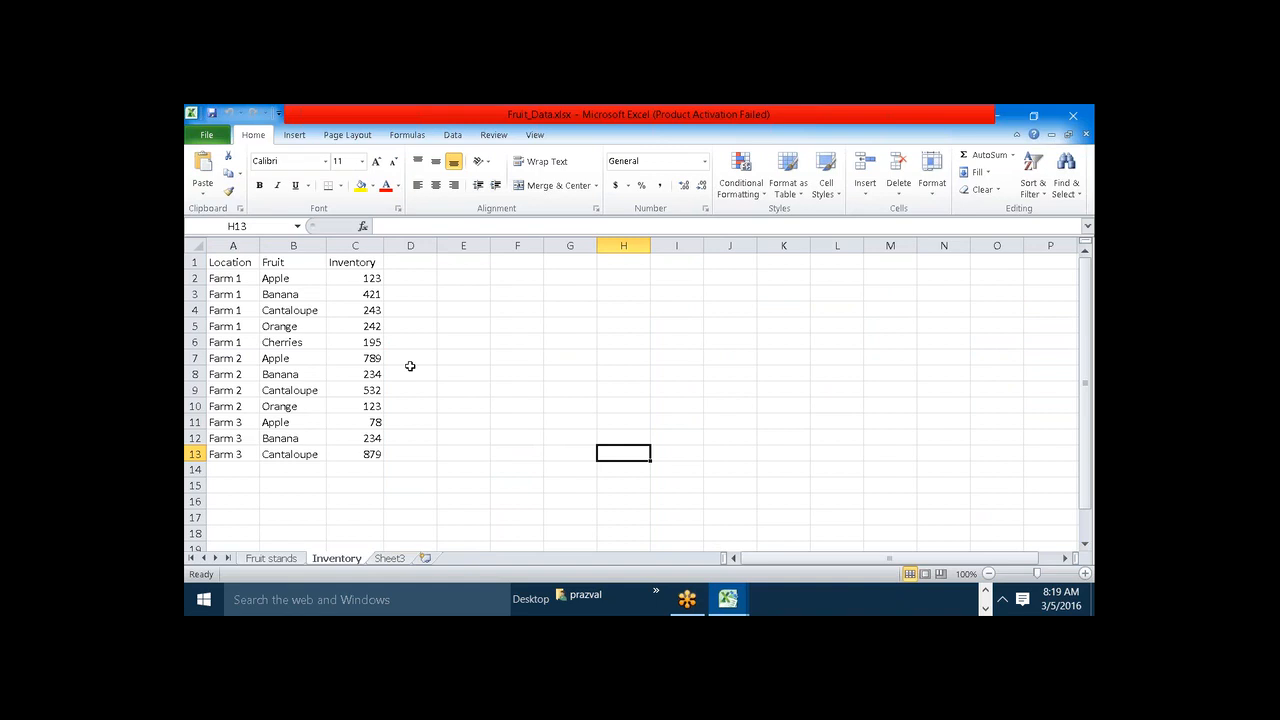
drag(219, 285, 290, 341)
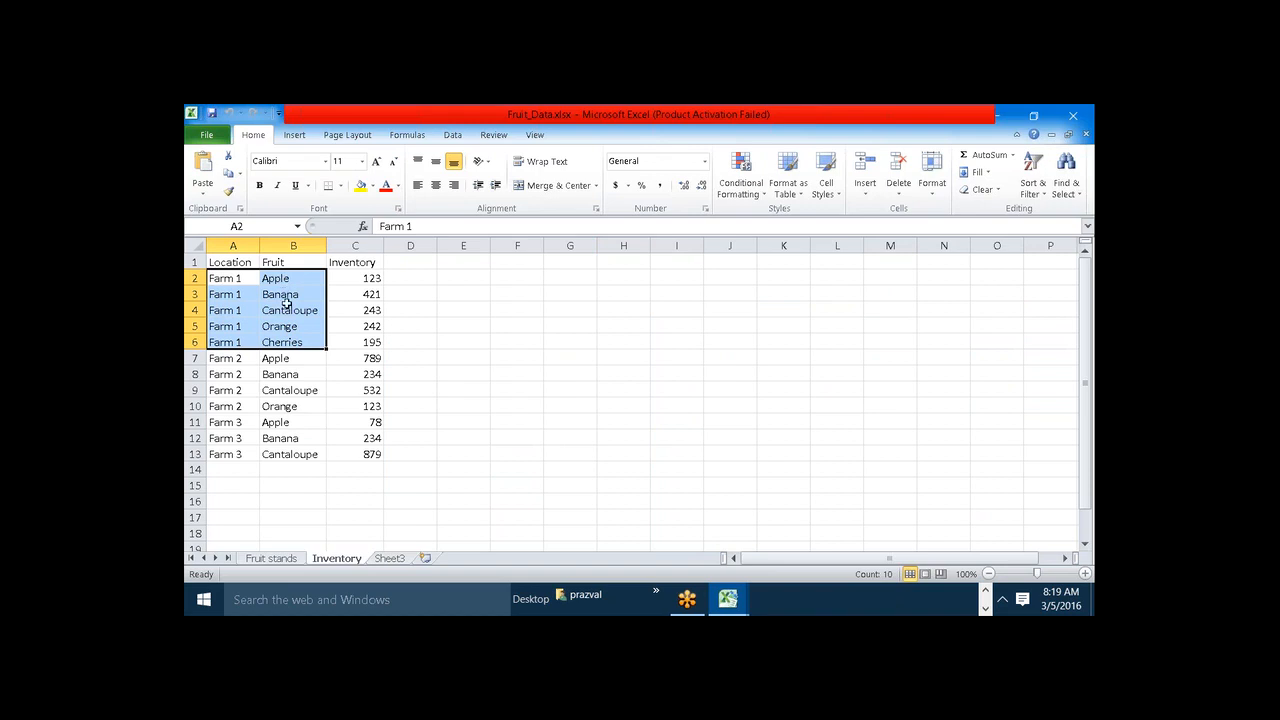
click(227, 356)
drag(227, 357, 270, 403)
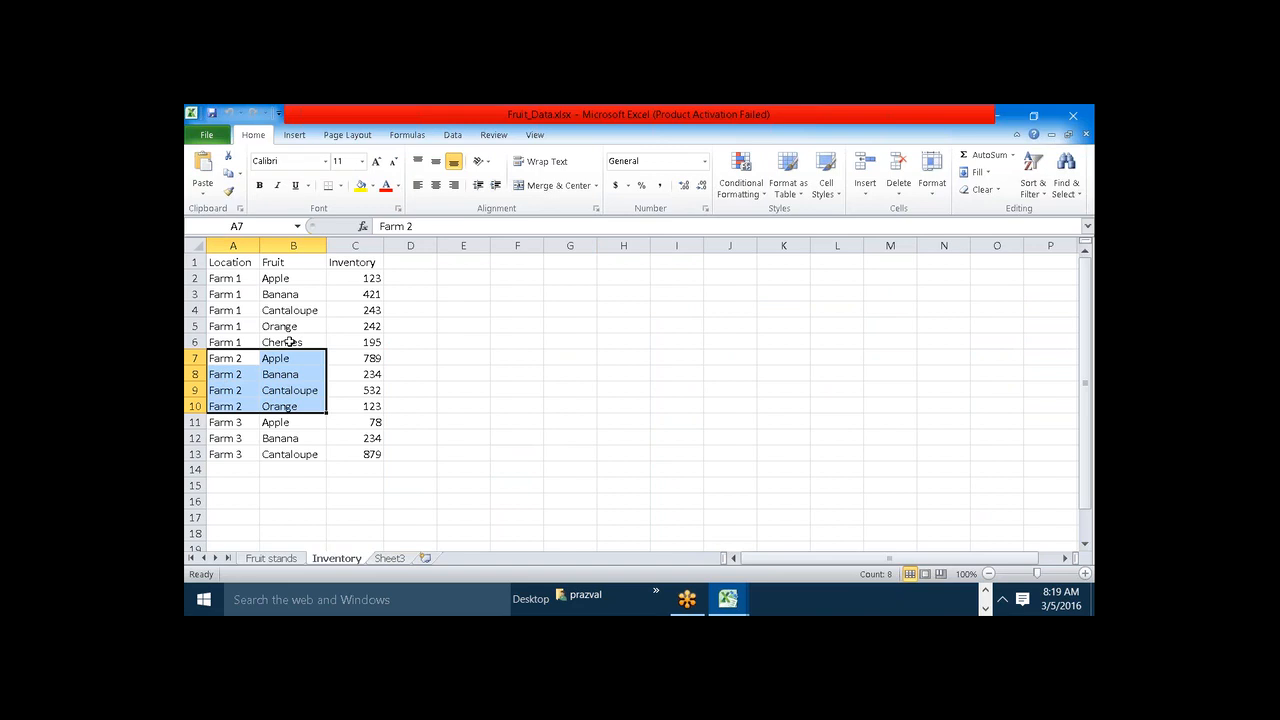
drag(233, 422, 280, 451)
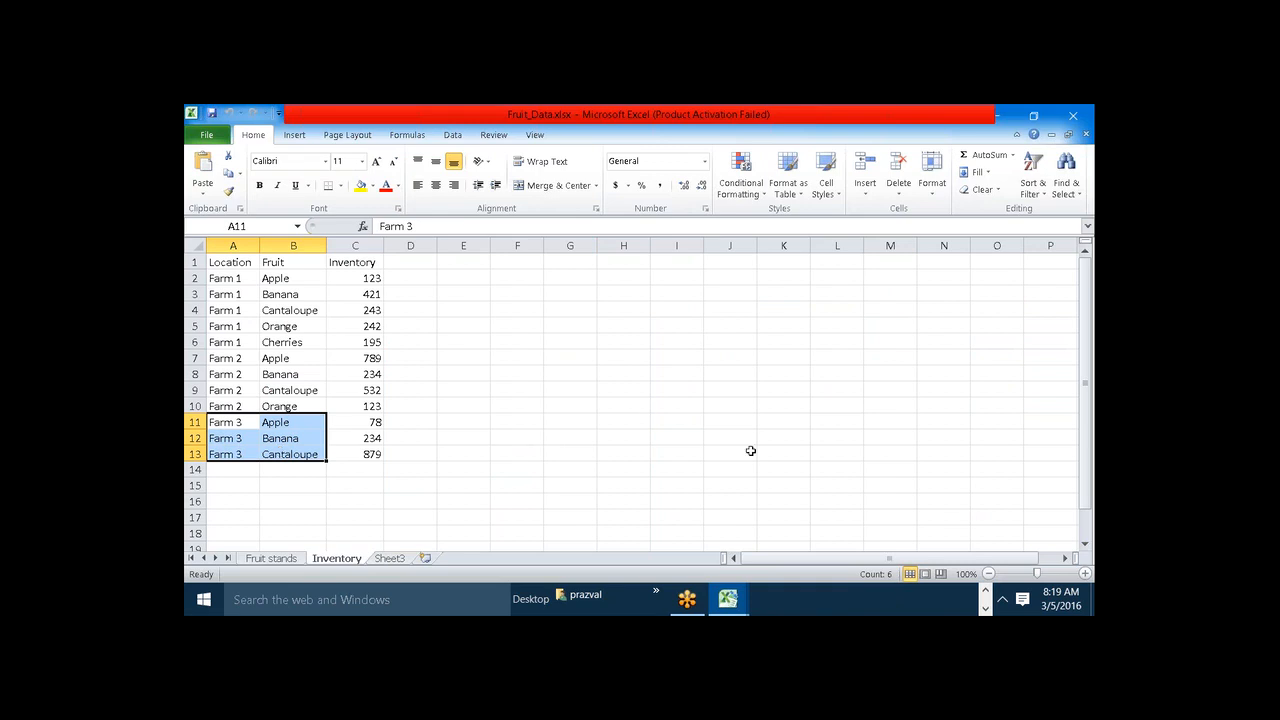
Return to Tableau and compare the fields of the Fruit stands and Inventory data sources.
click(985, 598)
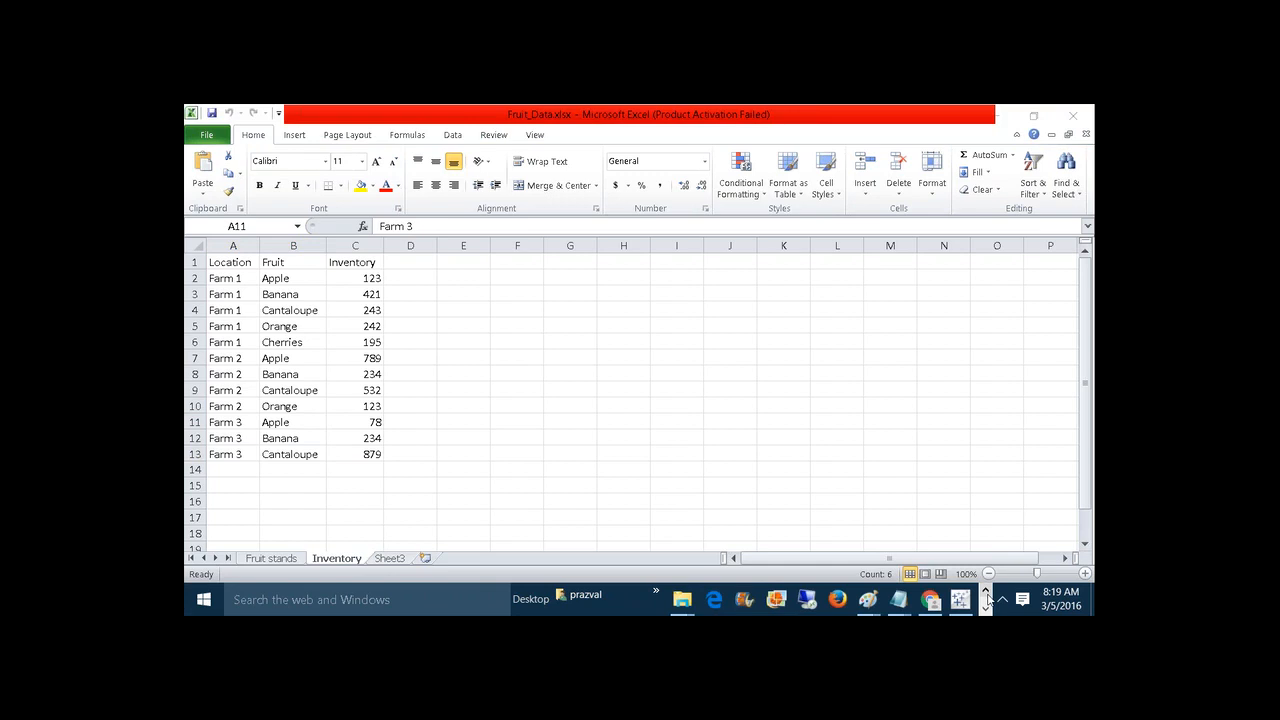
mouse_move(960, 600)
click(875, 518)
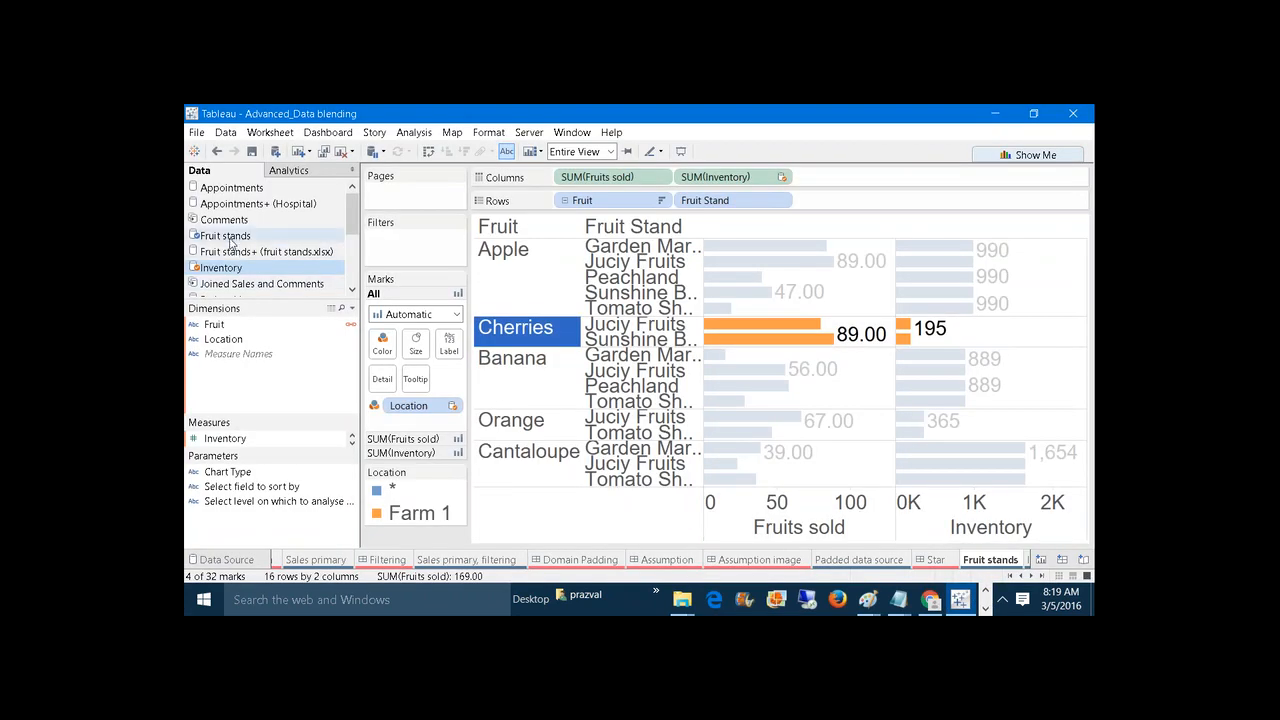
click(229, 238)
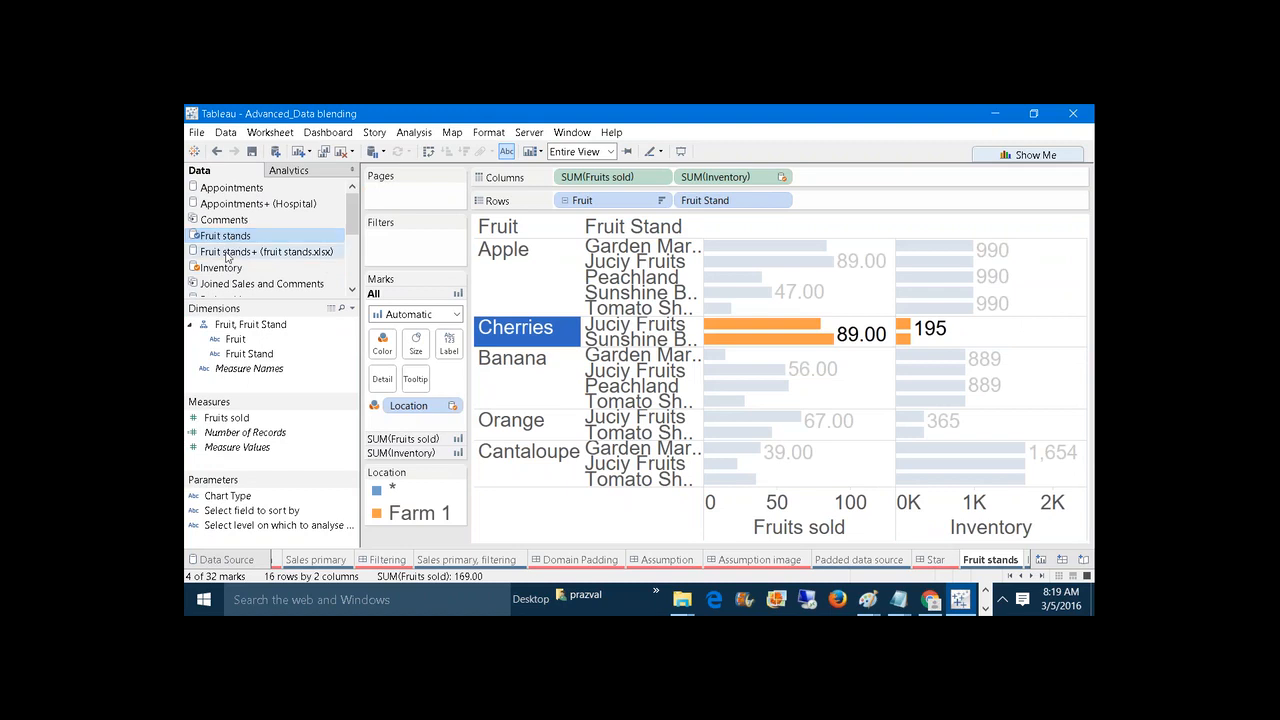
click(221, 268)
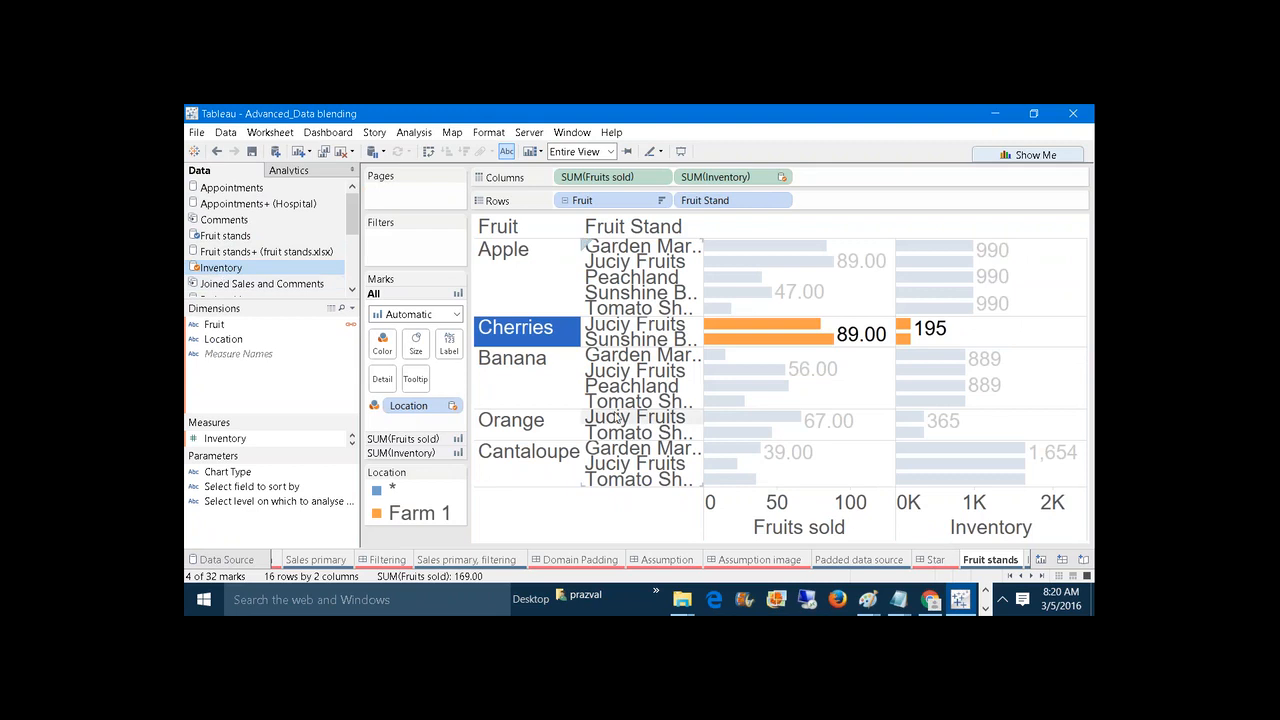
Switch back to Fruit_Data.xlsx in Excel and review which Farm locations on the Inventory sheet supply Apple.
click(986, 608)
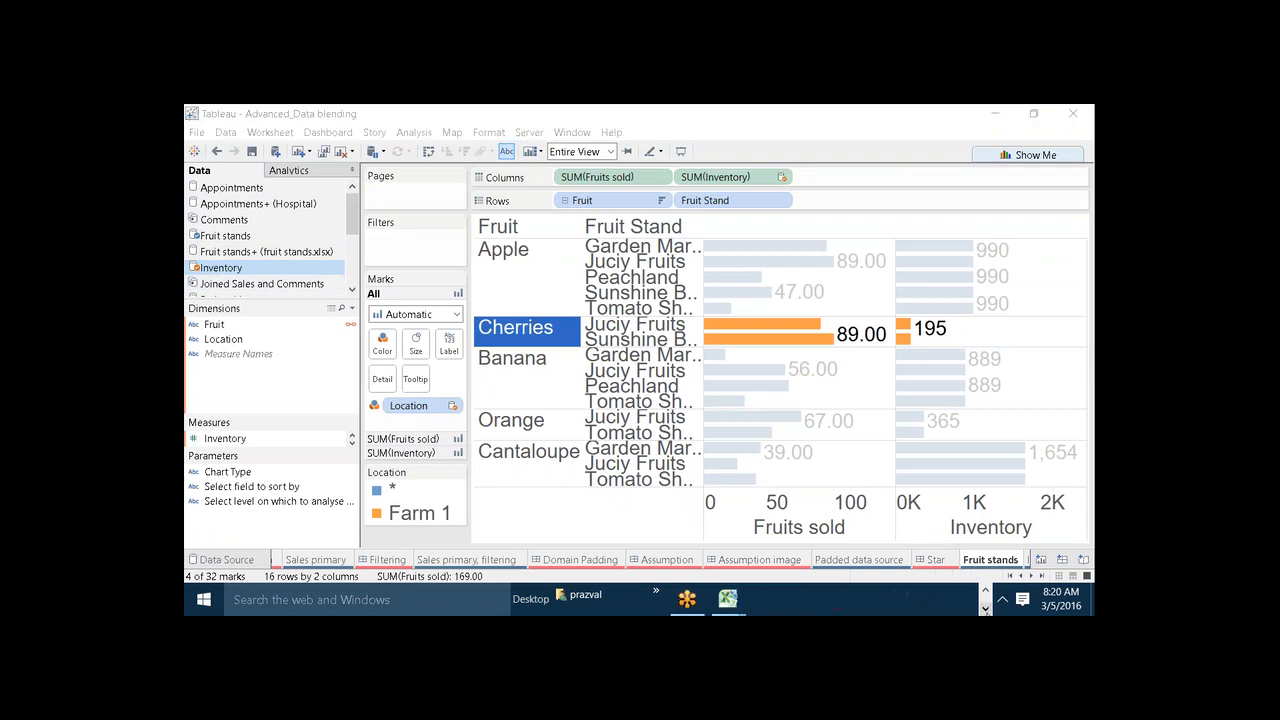
mouse_move(735, 598)
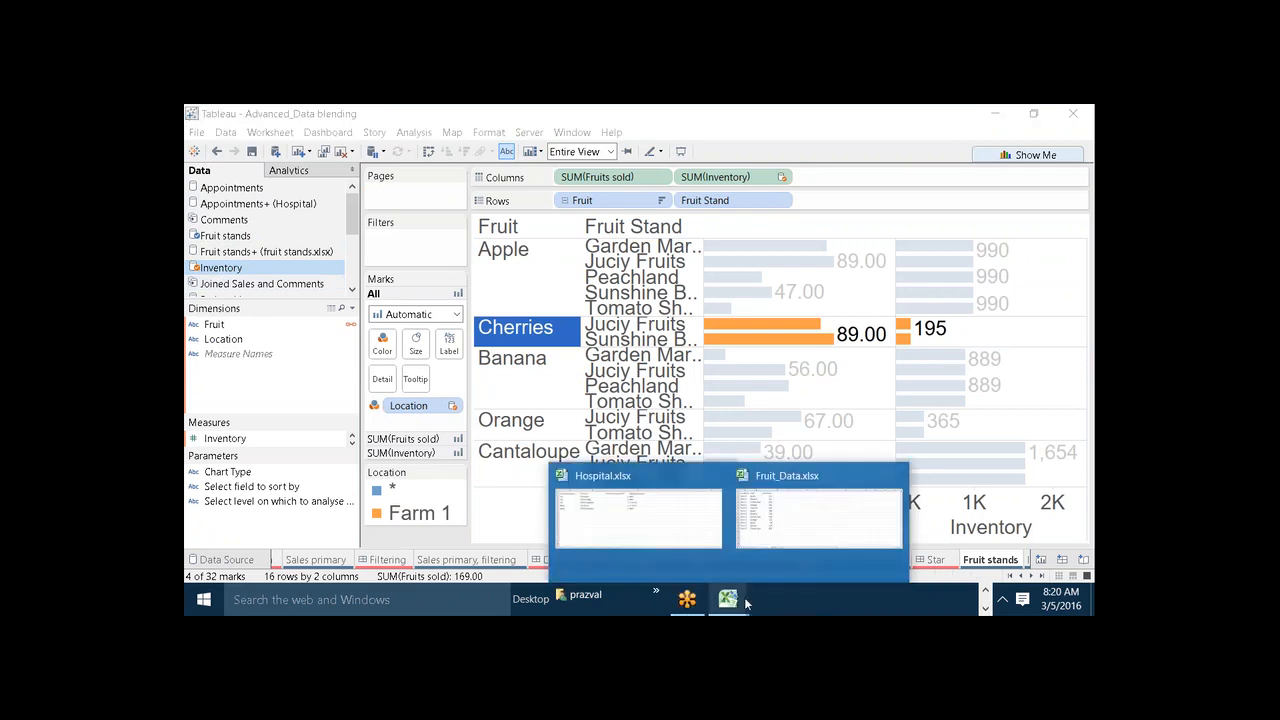
click(781, 531)
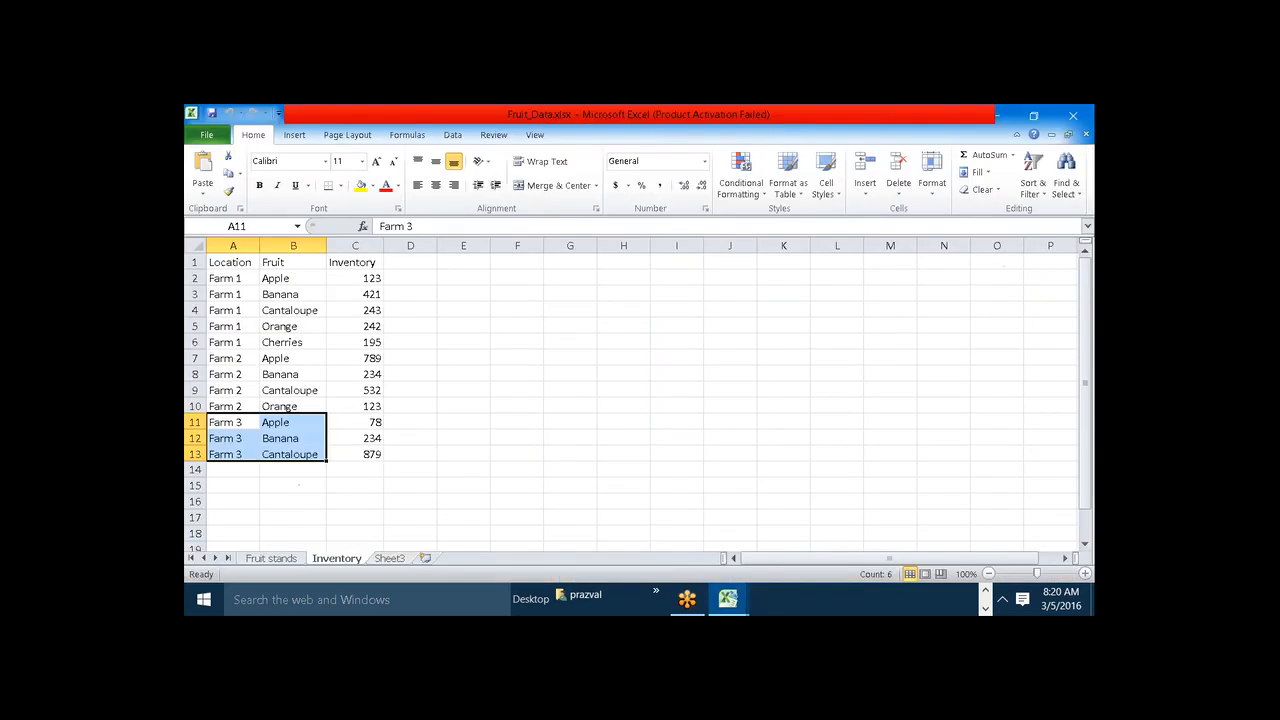
click(653, 482)
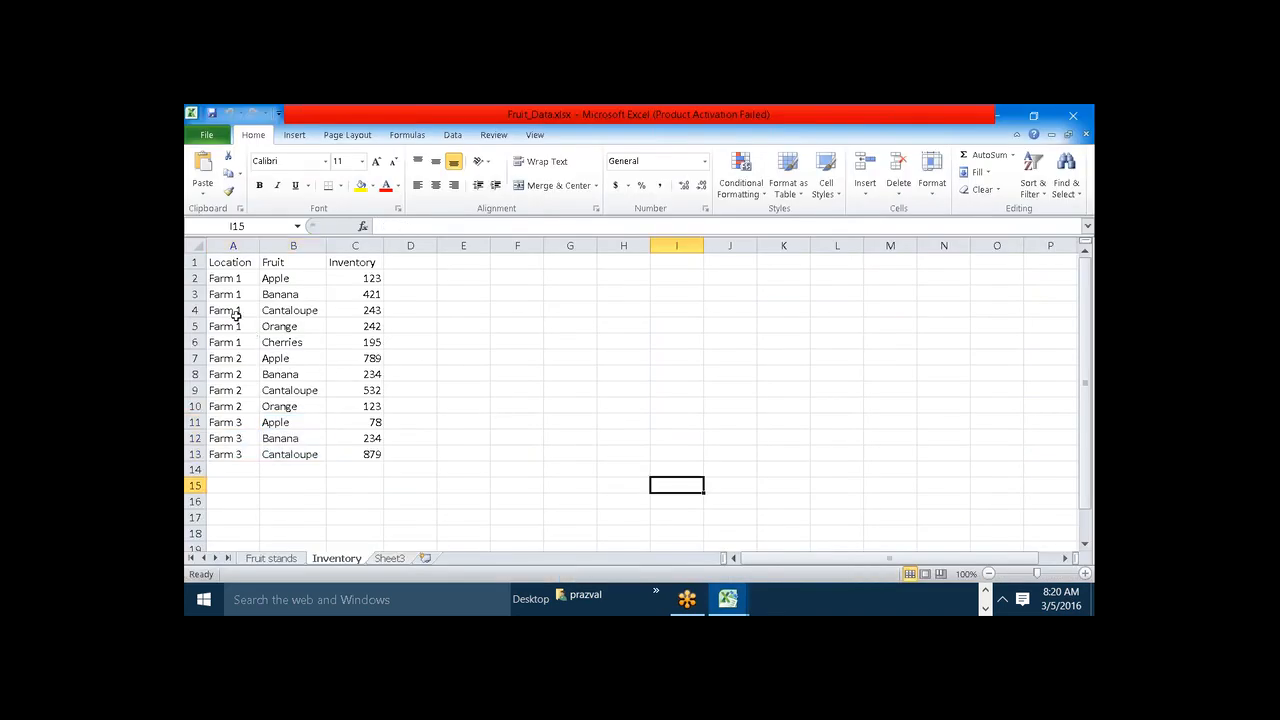
drag(221, 279, 253, 457)
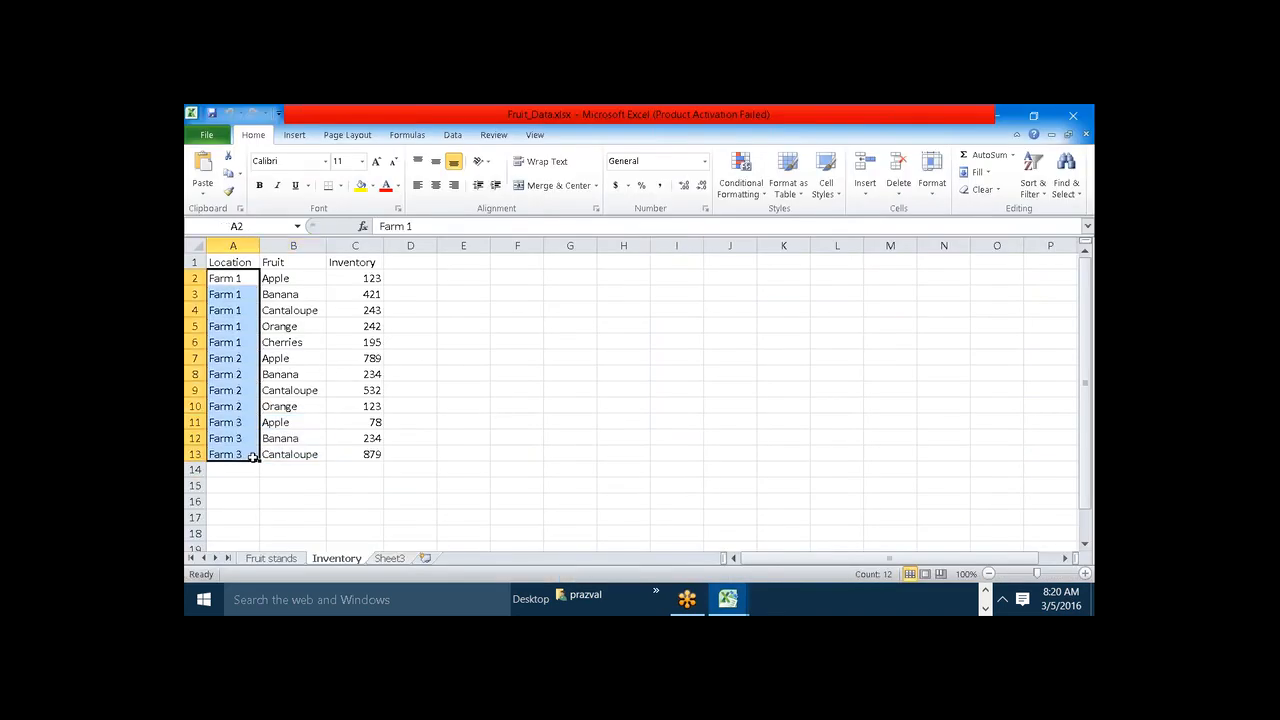
click(295, 277)
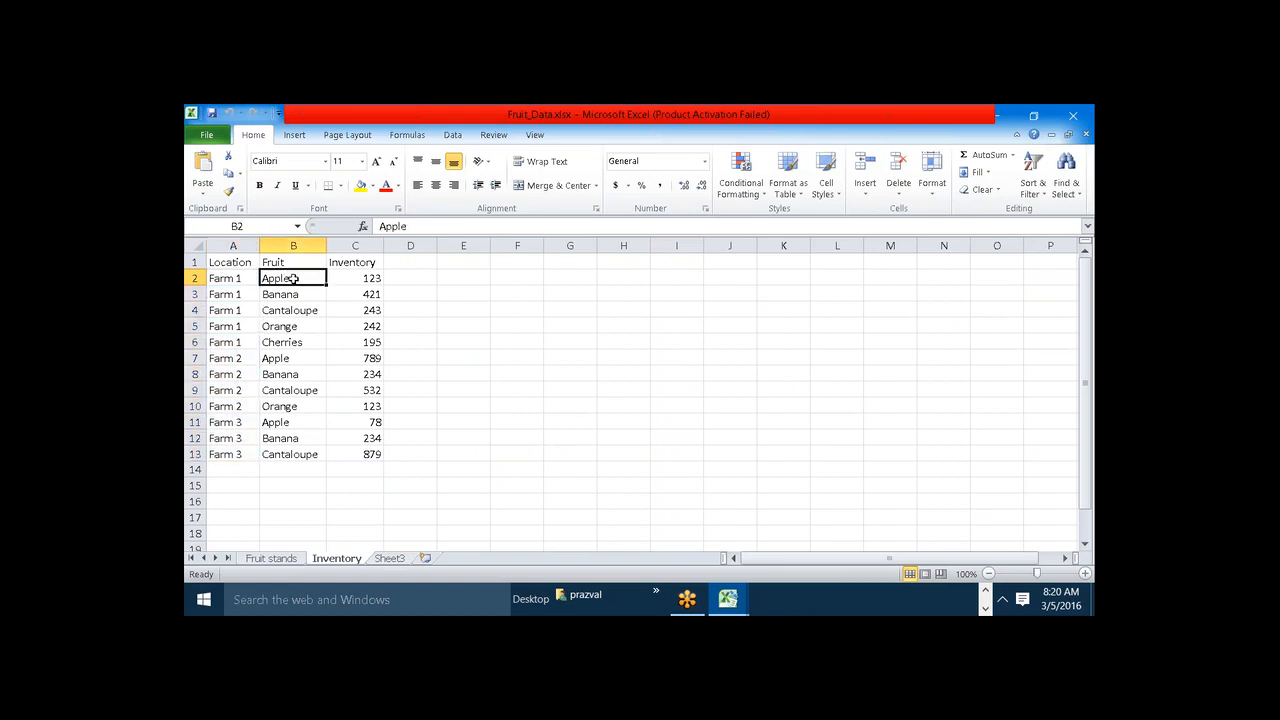
click(235, 279)
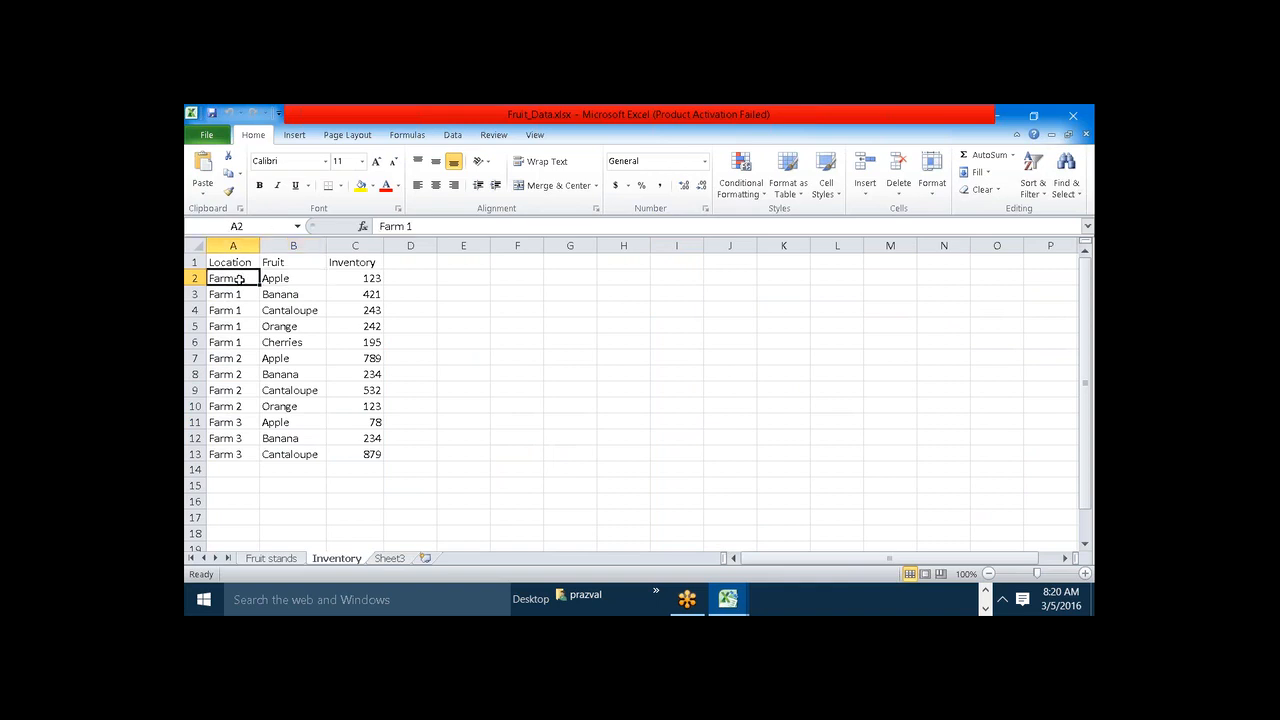
ctrl+click(230, 361)
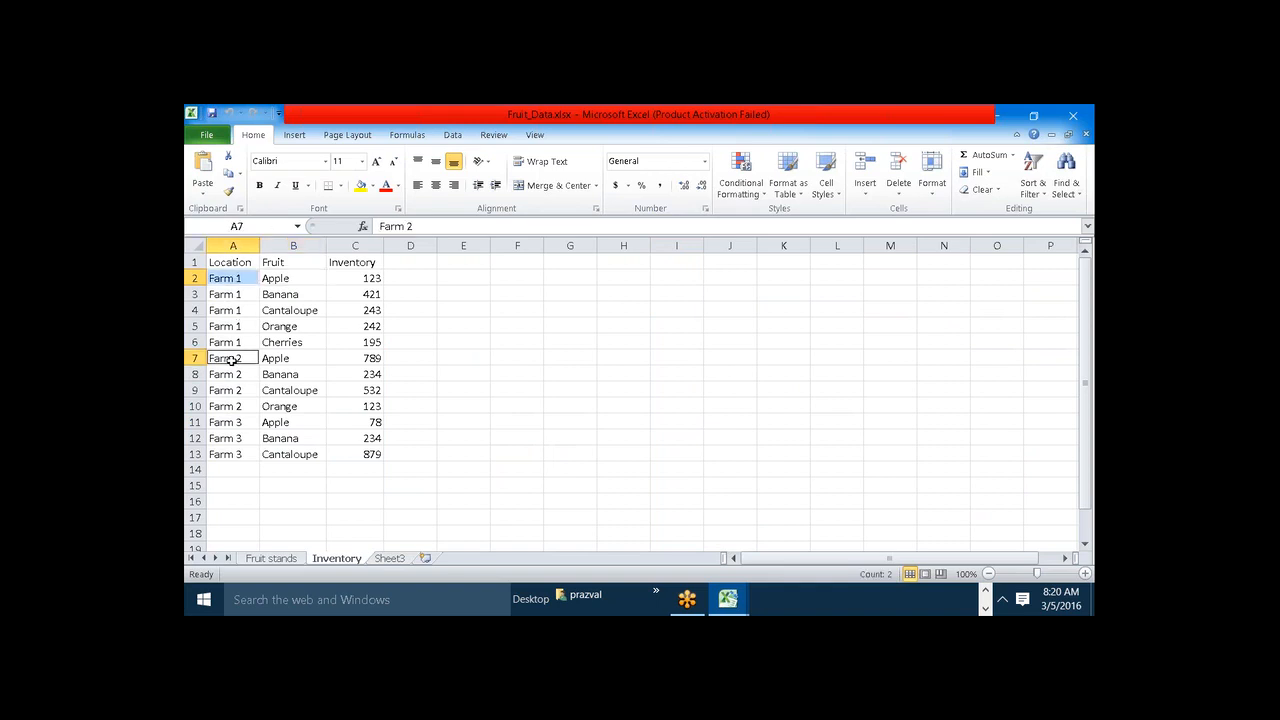
ctrl+click(232, 431)
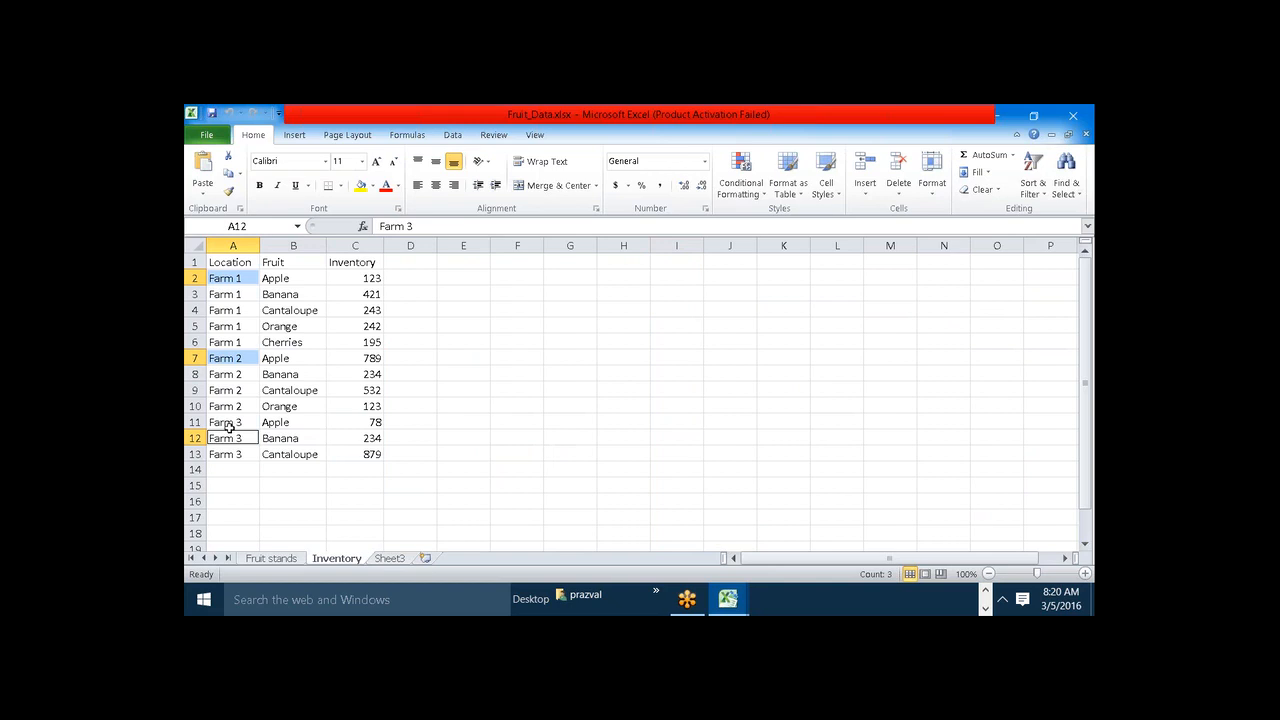
Look at the Fruit stands sheet and check the Farm 1 Cherries row on the Inventory sheet.
click(268, 562)
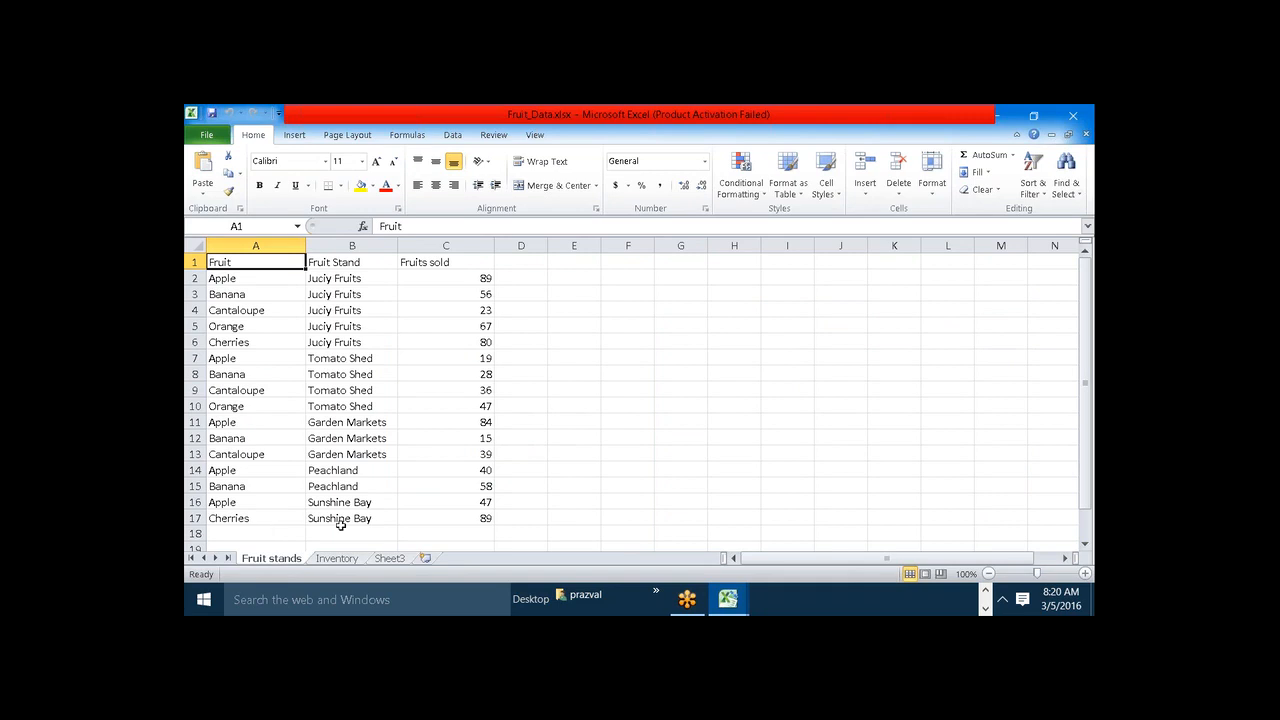
click(336, 558)
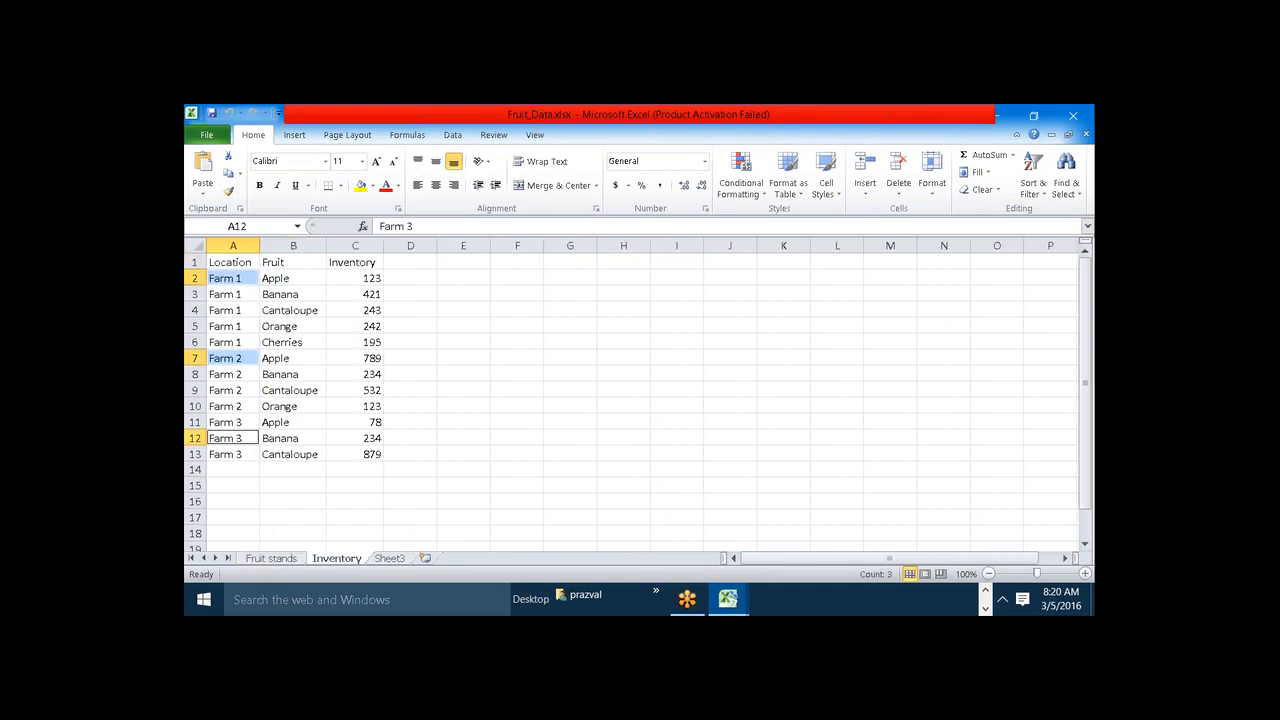
click(342, 520)
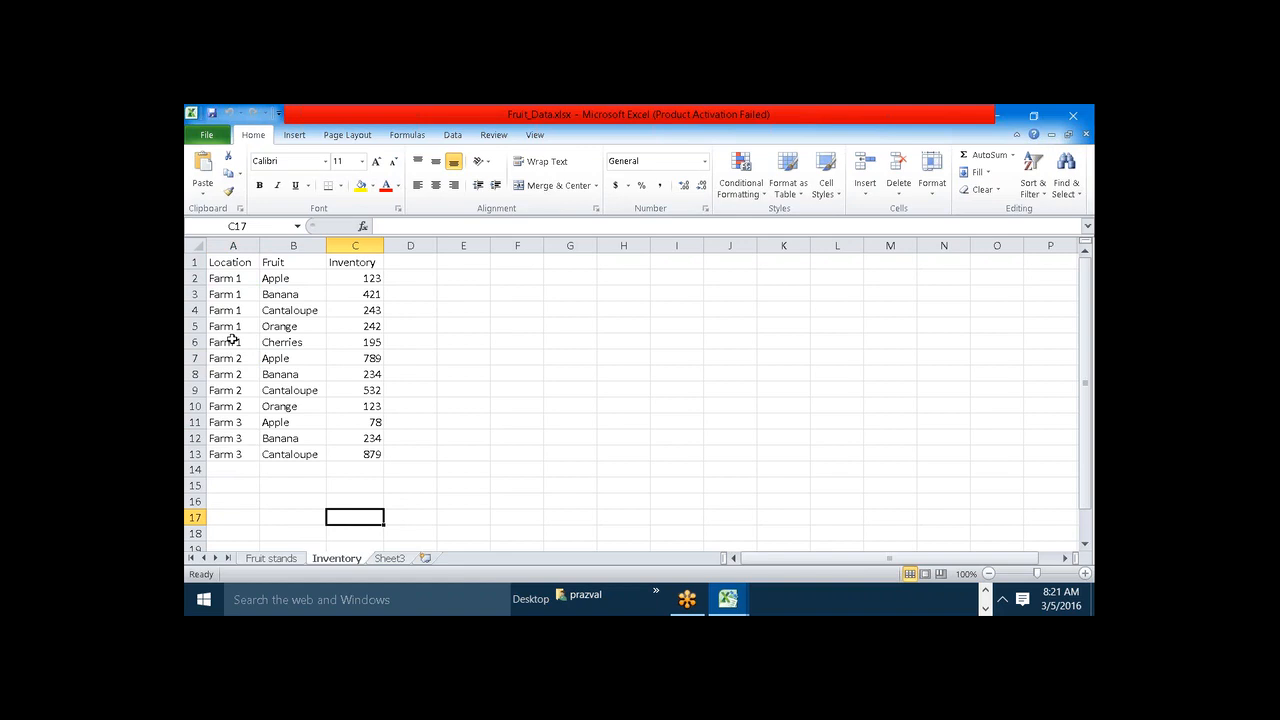
drag(231, 339, 291, 342)
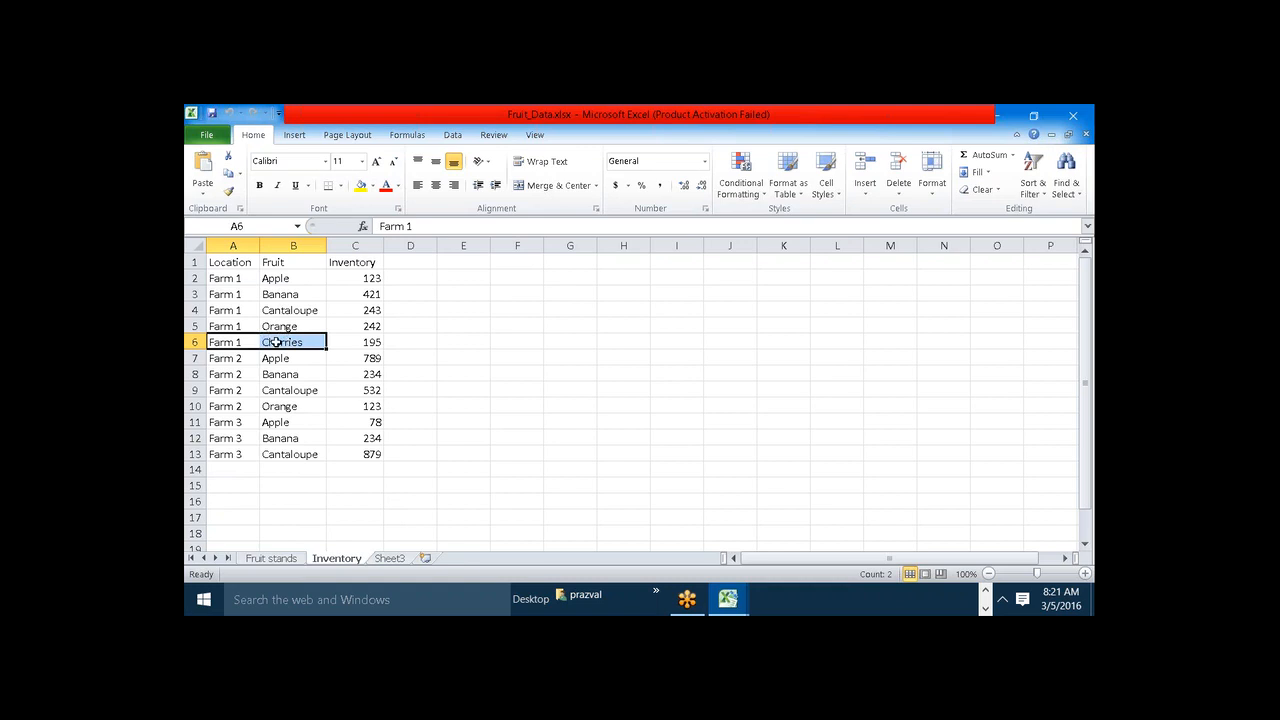
click(277, 342)
click(240, 343)
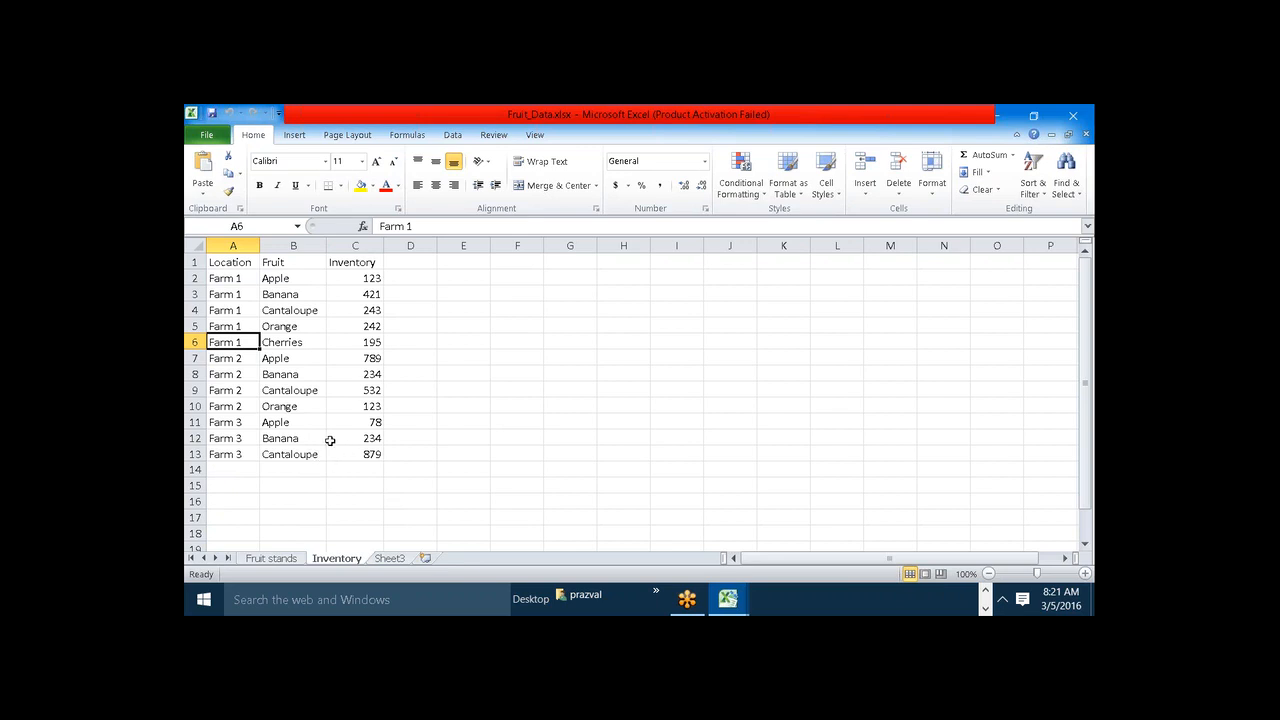
Return to Tableau and point out the swap between the Inventory and Fruit stands data sources with a temporary arrow.
click(985, 592)
click(960, 599)
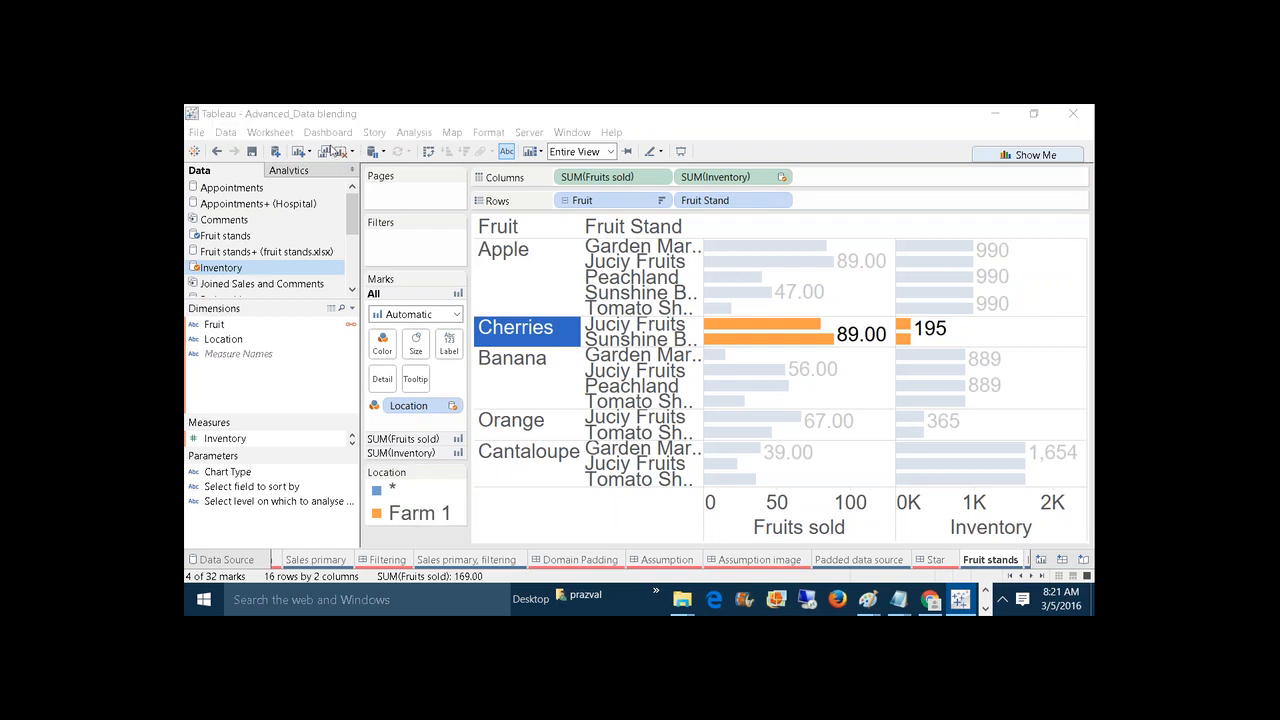
mouse_move(246, 273)
mouse_down()
mouse_move(268, 250)
mouse_move(254, 242)
mouse_move(270, 218)
mouse_move(246, 222)
mouse_move(308, 226)
mouse_move(284, 251)
mouse_move(246, 250)
mouse_move(250, 262)
mouse_up()
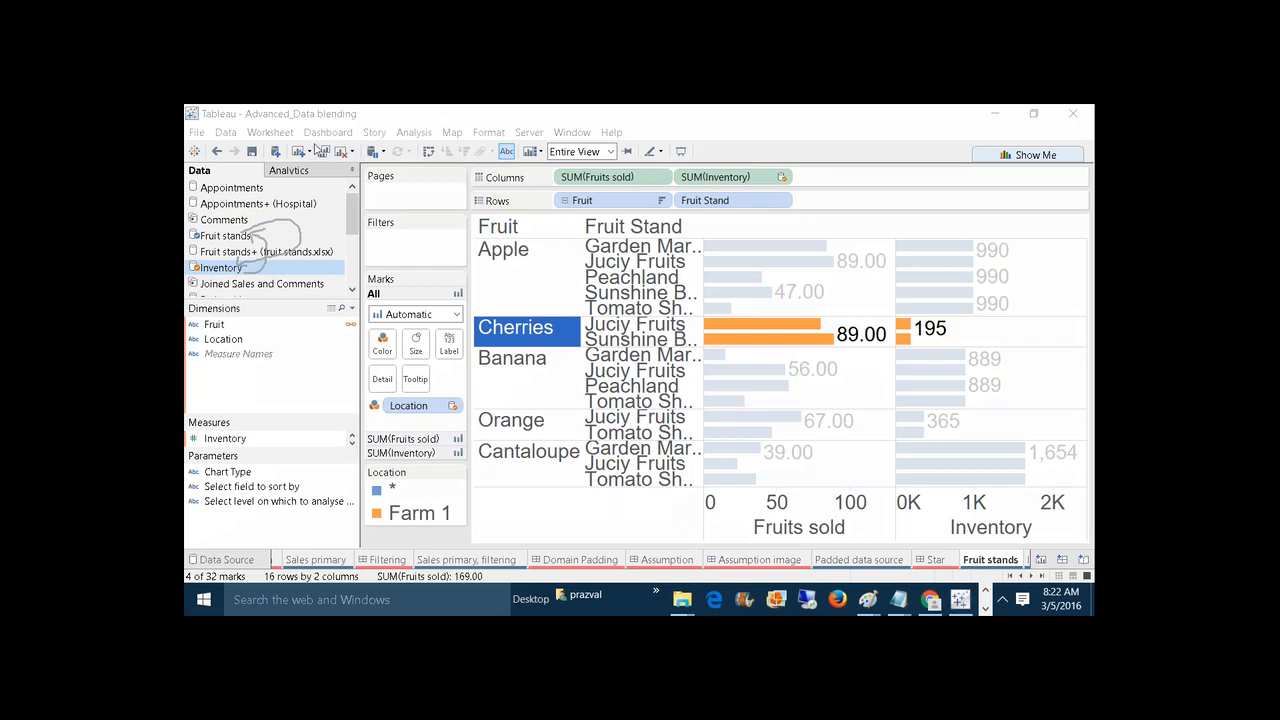
click(414, 152)
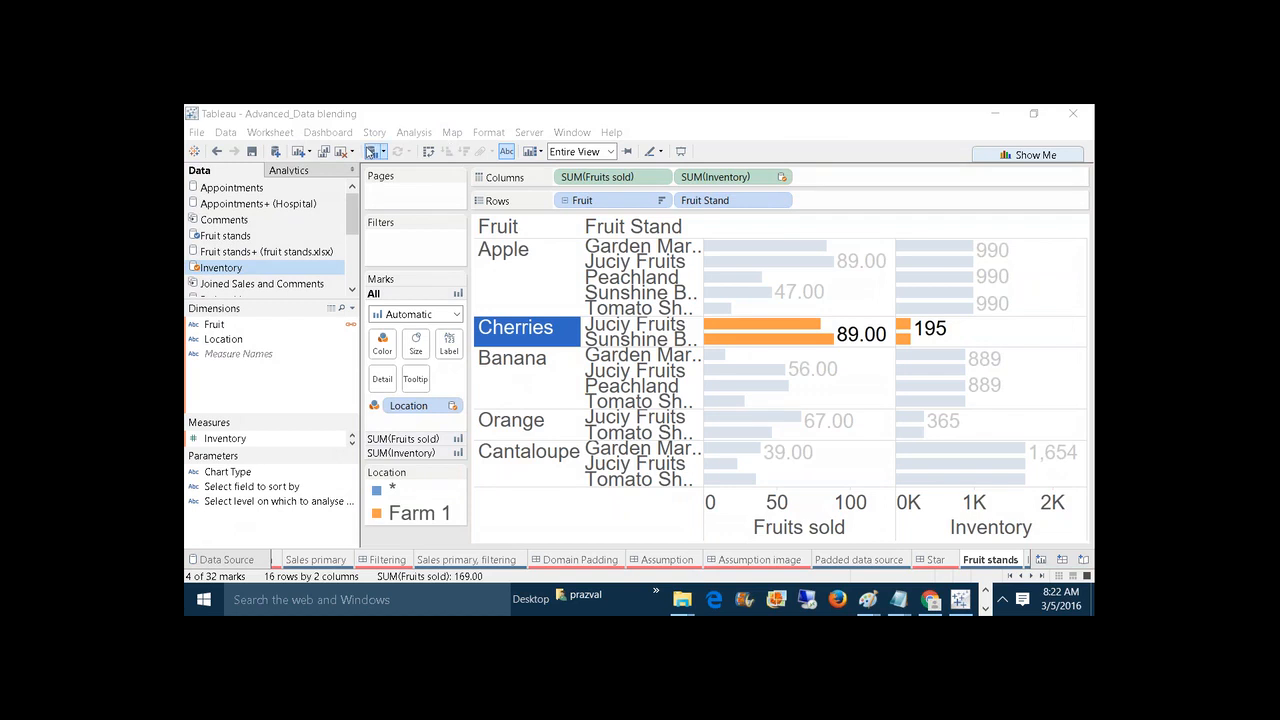
Create a new worksheet with Fruit on Rows and the Inventory measure on Columns from the Inventory data source.
click(299, 152)
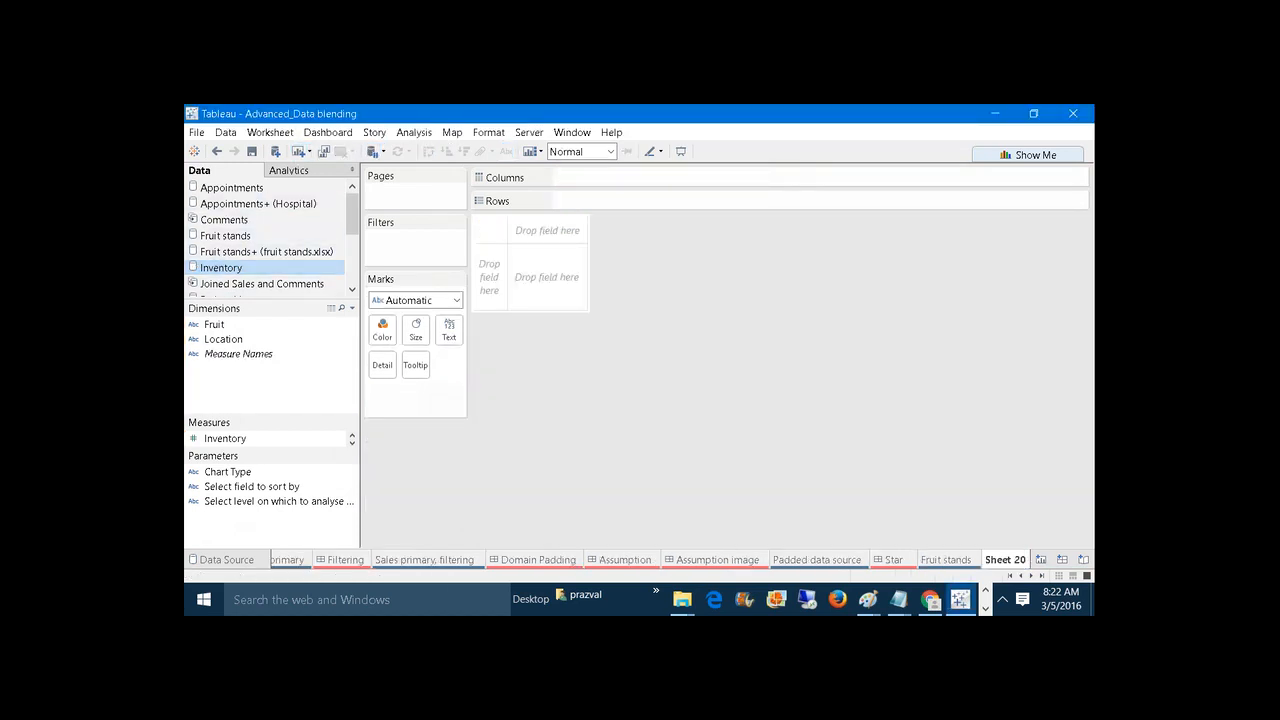
drag(213, 324, 557, 203)
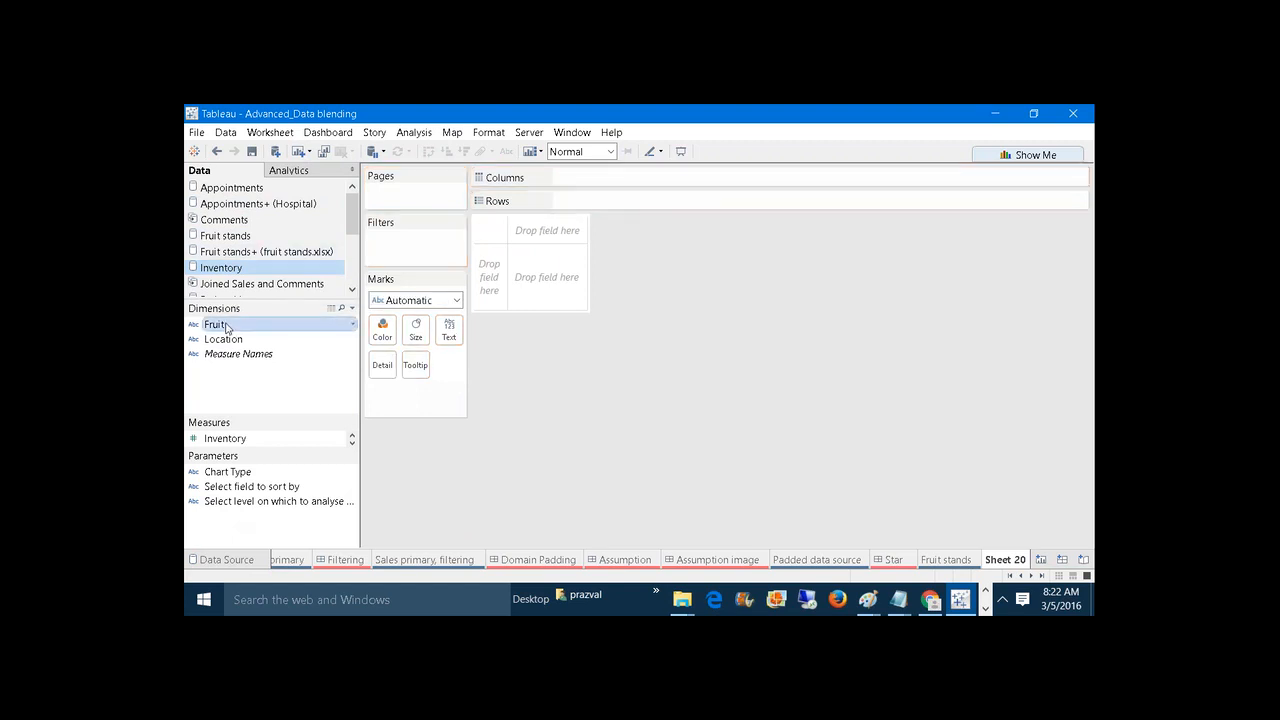
drag(214, 325, 572, 200)
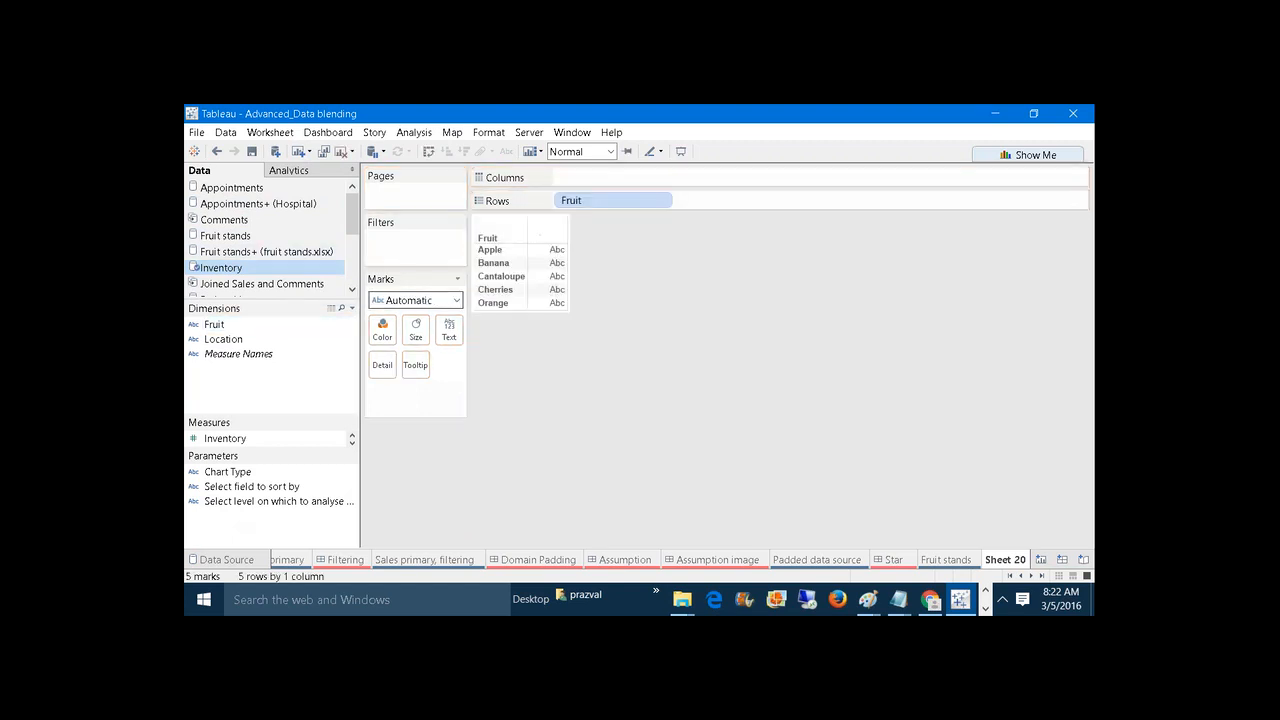
drag(223, 339, 666, 399)
mouse_move(225, 438)
mouse_down()
mouse_move(480, 350)
mouse_move(614, 181)
mouse_move(560, 178)
mouse_move(572, 184)
mouse_up()
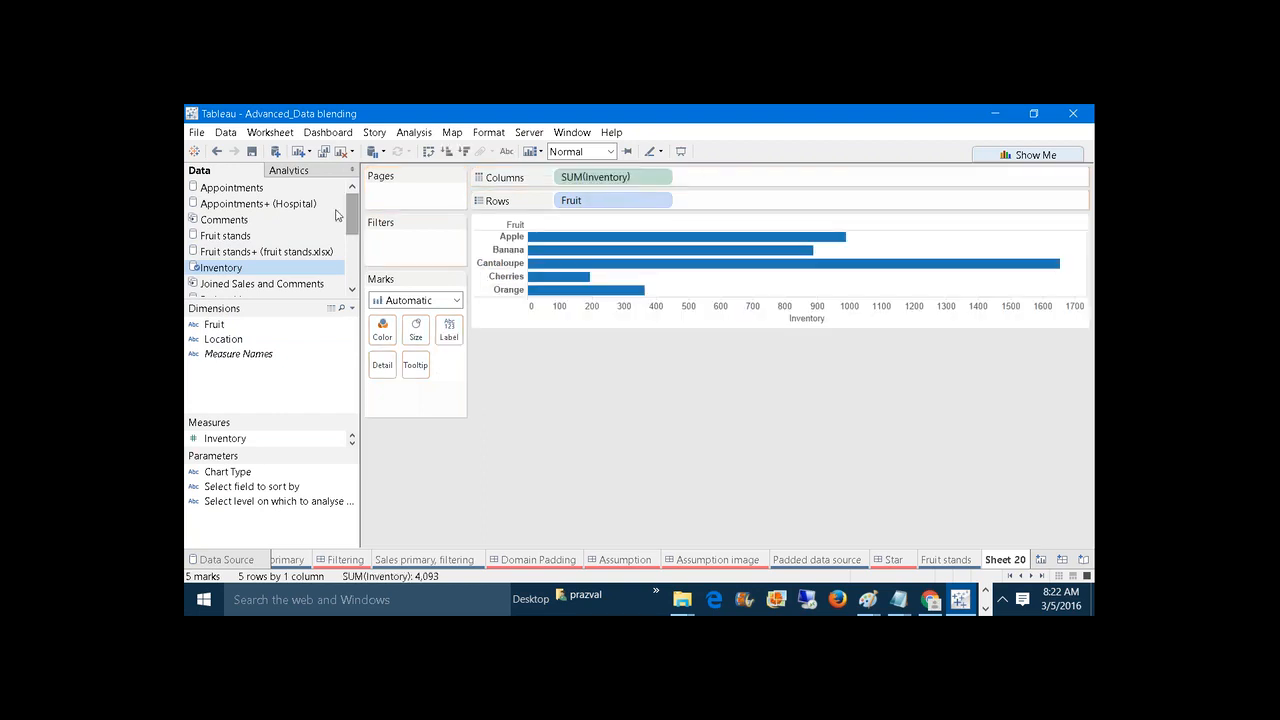
Add Fruits sold from the Fruit stands data source to Columns beside Inventory, and reselect the Inventory data source.
click(252, 238)
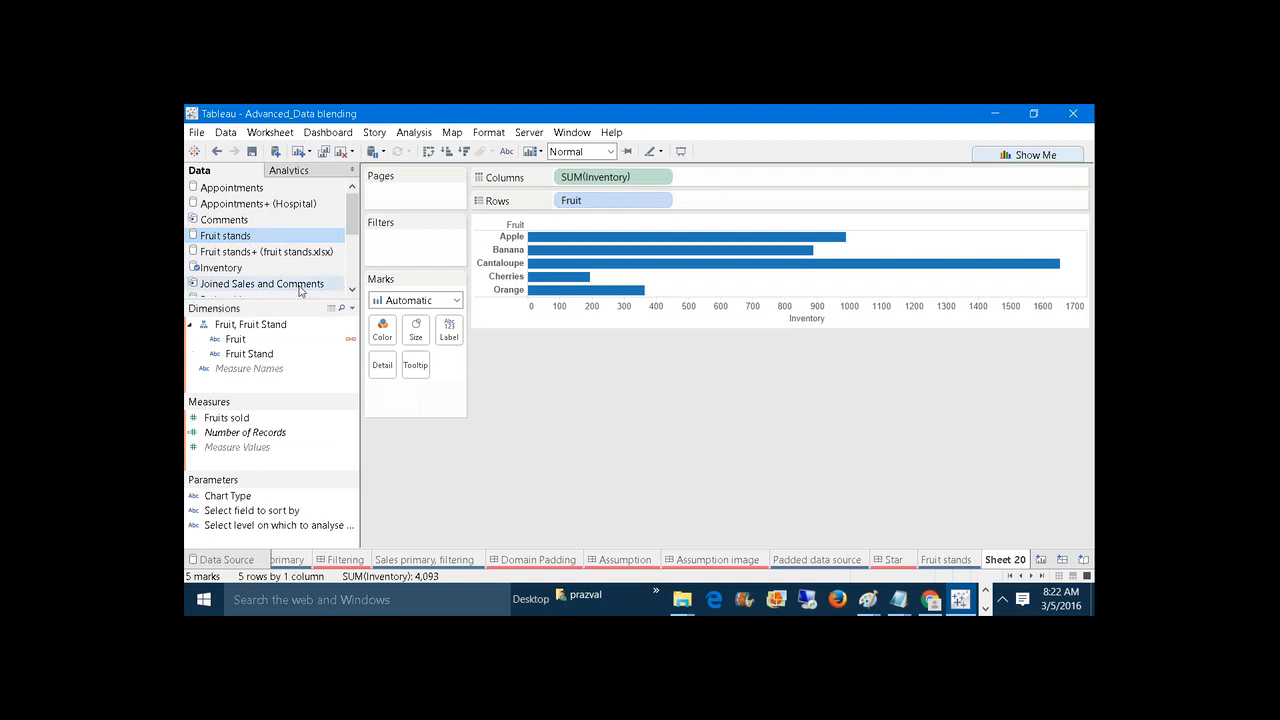
mouse_move(250, 425)
mouse_down()
mouse_move(371, 409)
mouse_move(763, 189)
mouse_move(695, 180)
mouse_up()
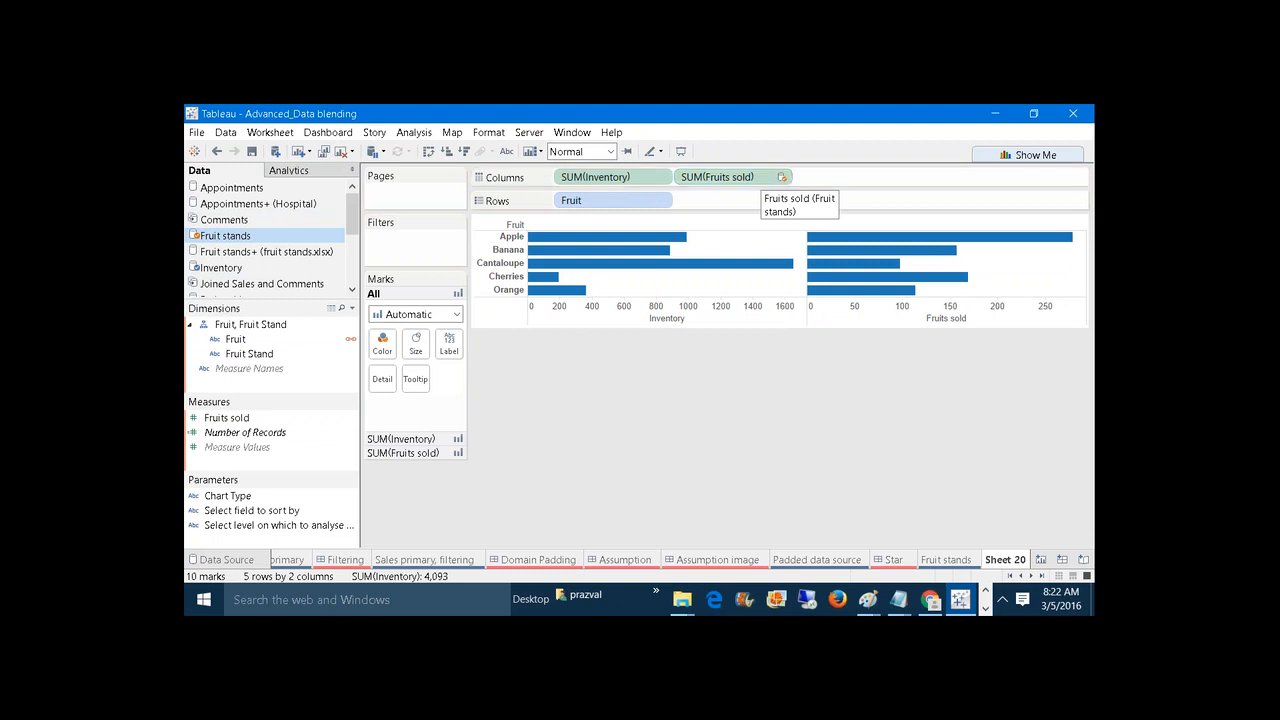
click(222, 267)
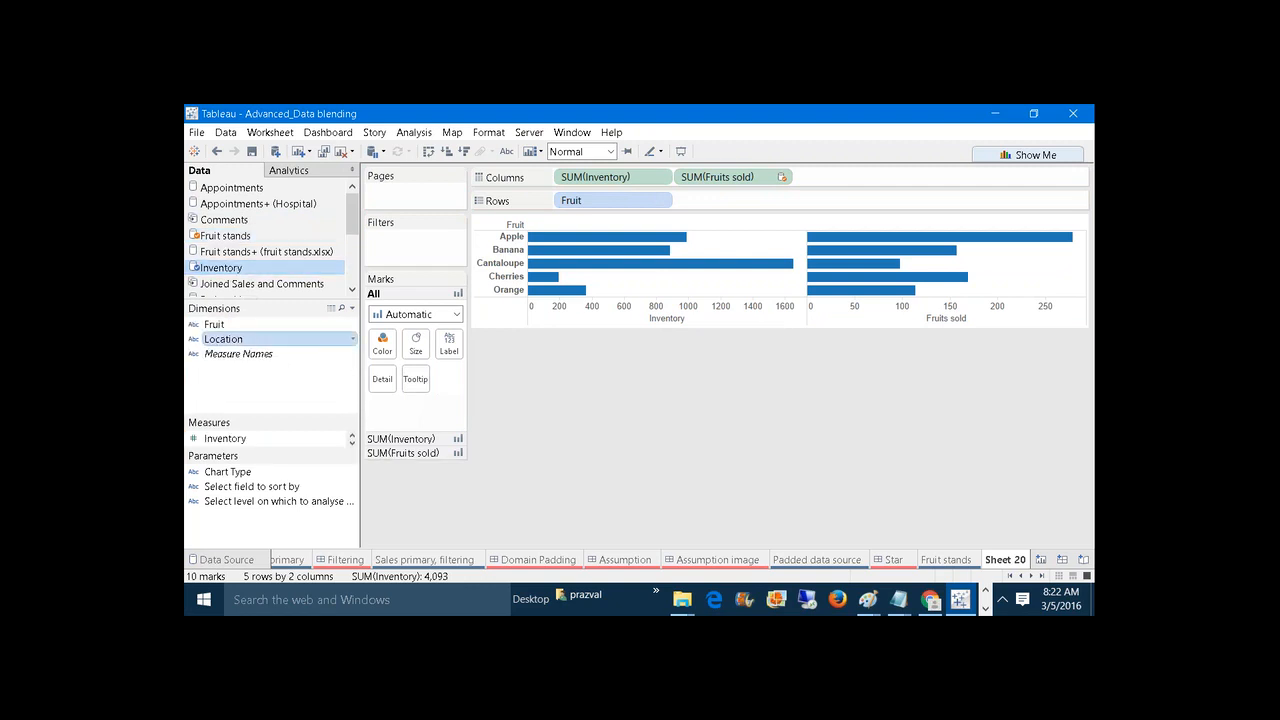
Color the Inventory and Fruits sold bars by the Location dimension.
drag(223, 339, 387, 341)
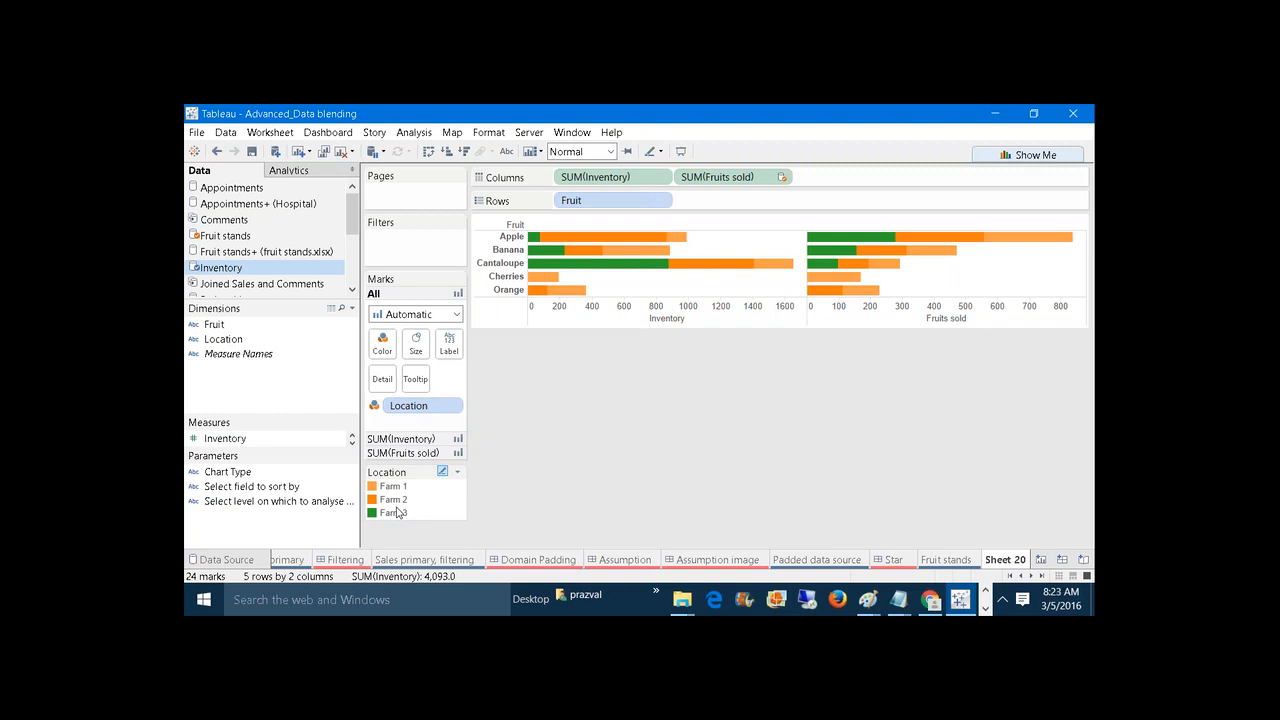
On the existing Inventory worksheet, color the bars by Fruit Stand from the Fruit stands data source and add Fruits sold to Columns.
click(1031, 577)
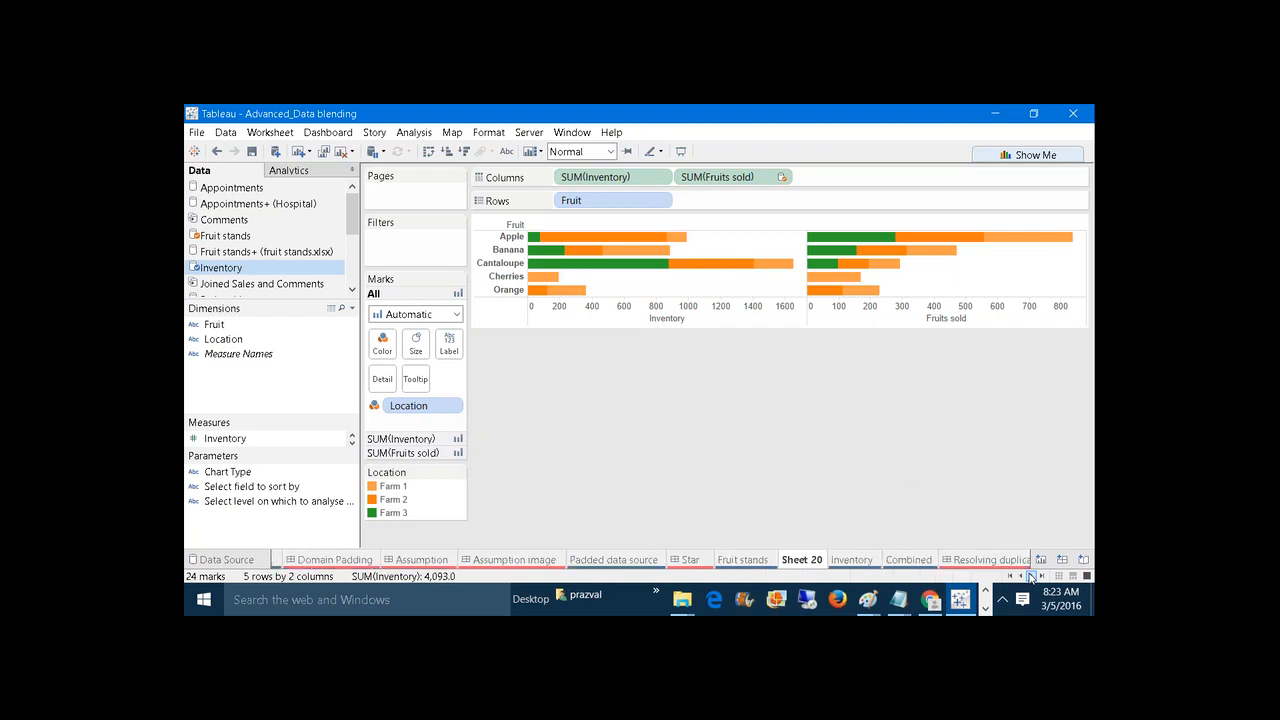
click(1031, 577)
click(1031, 577)
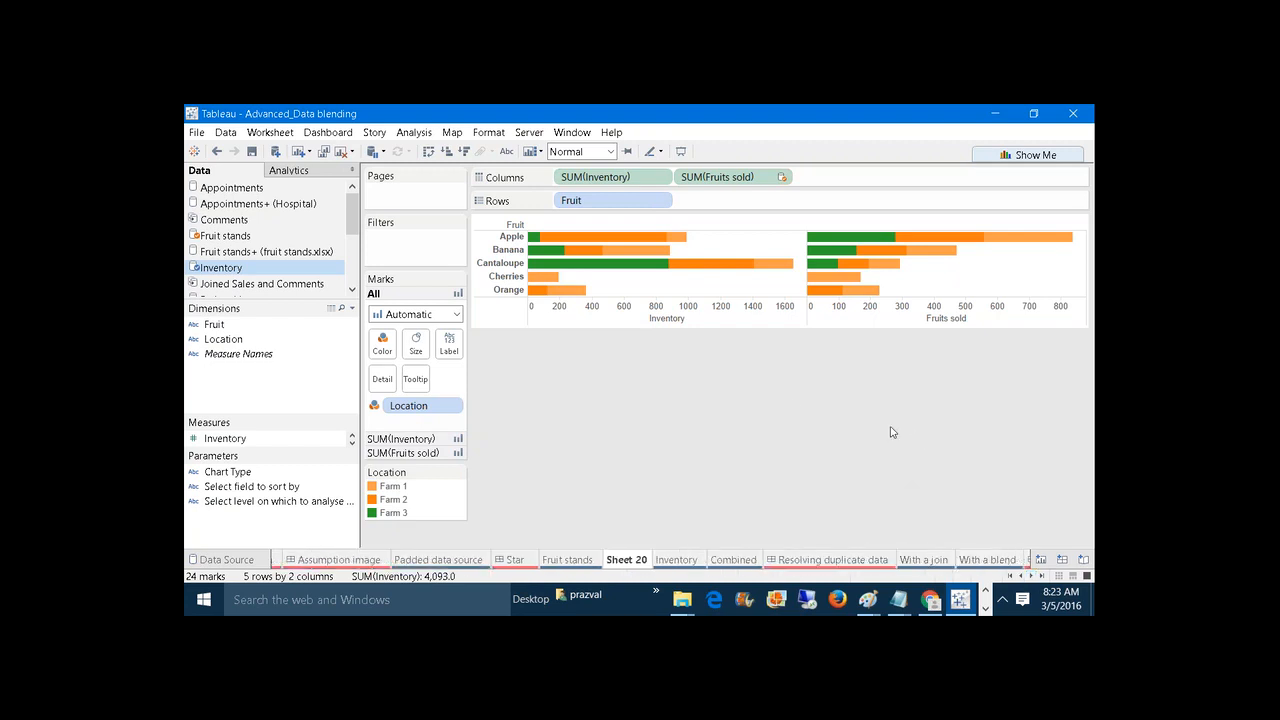
click(679, 560)
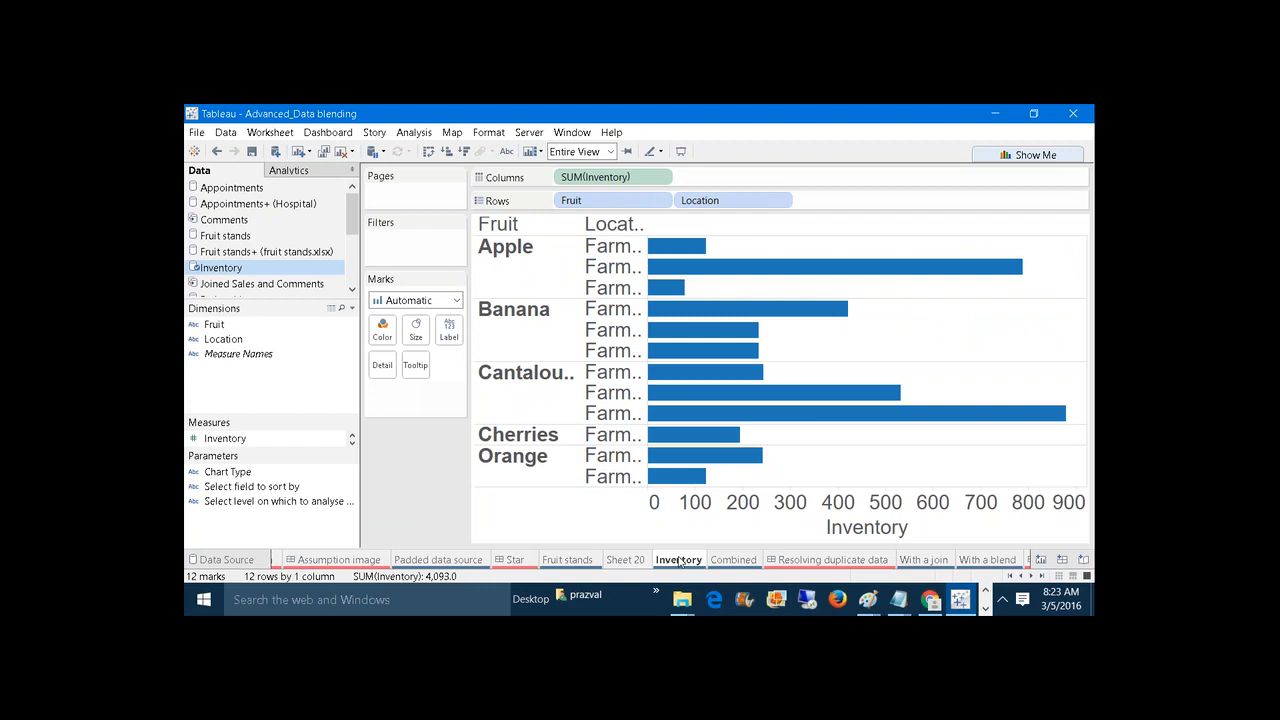
click(723, 560)
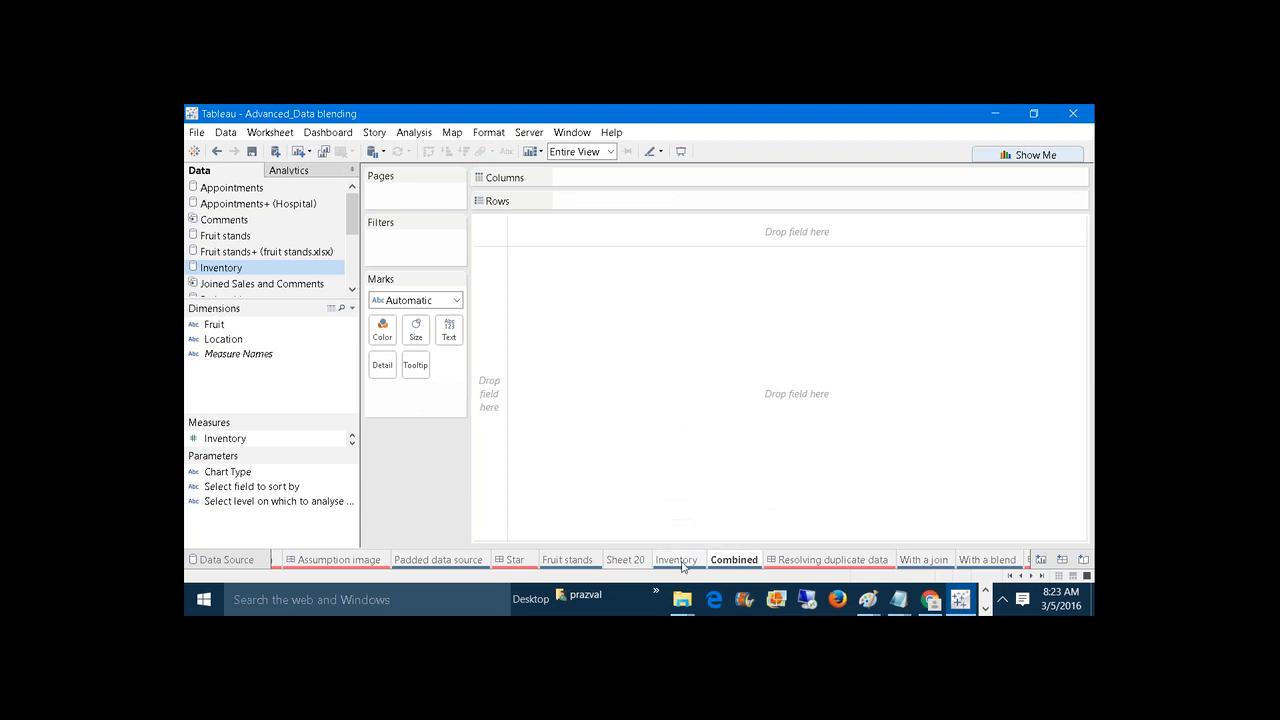
click(680, 560)
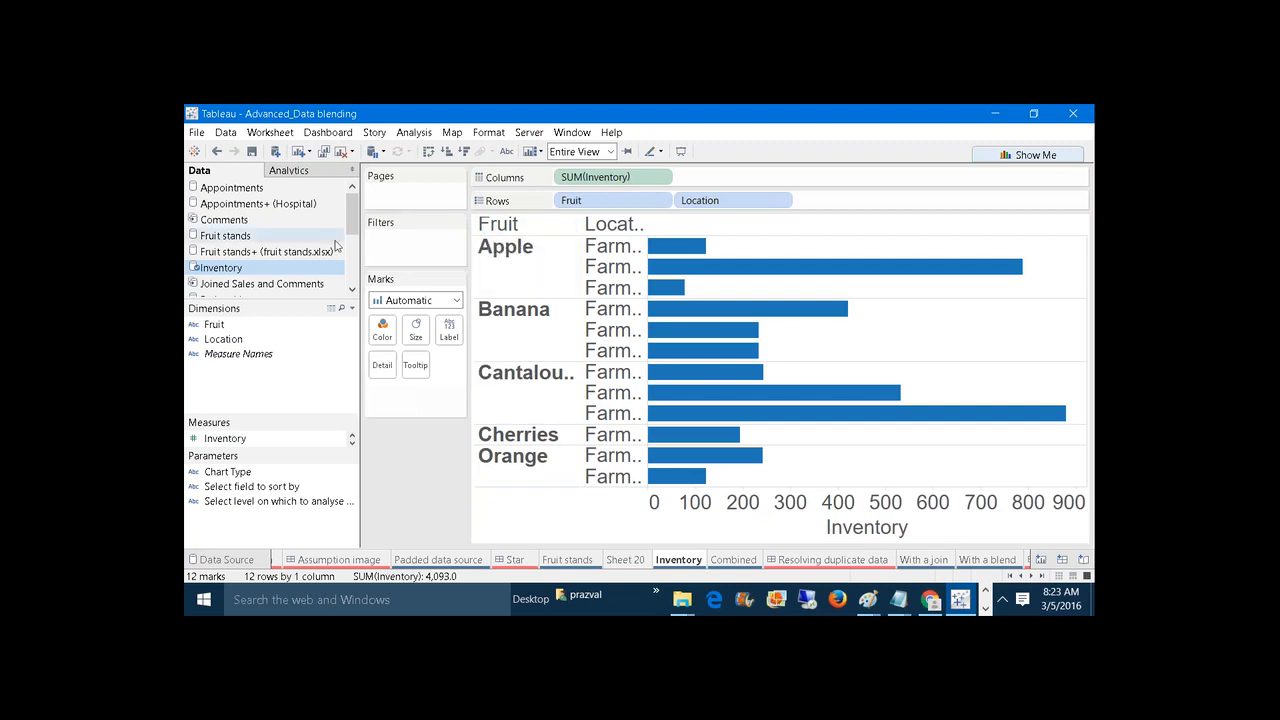
click(283, 238)
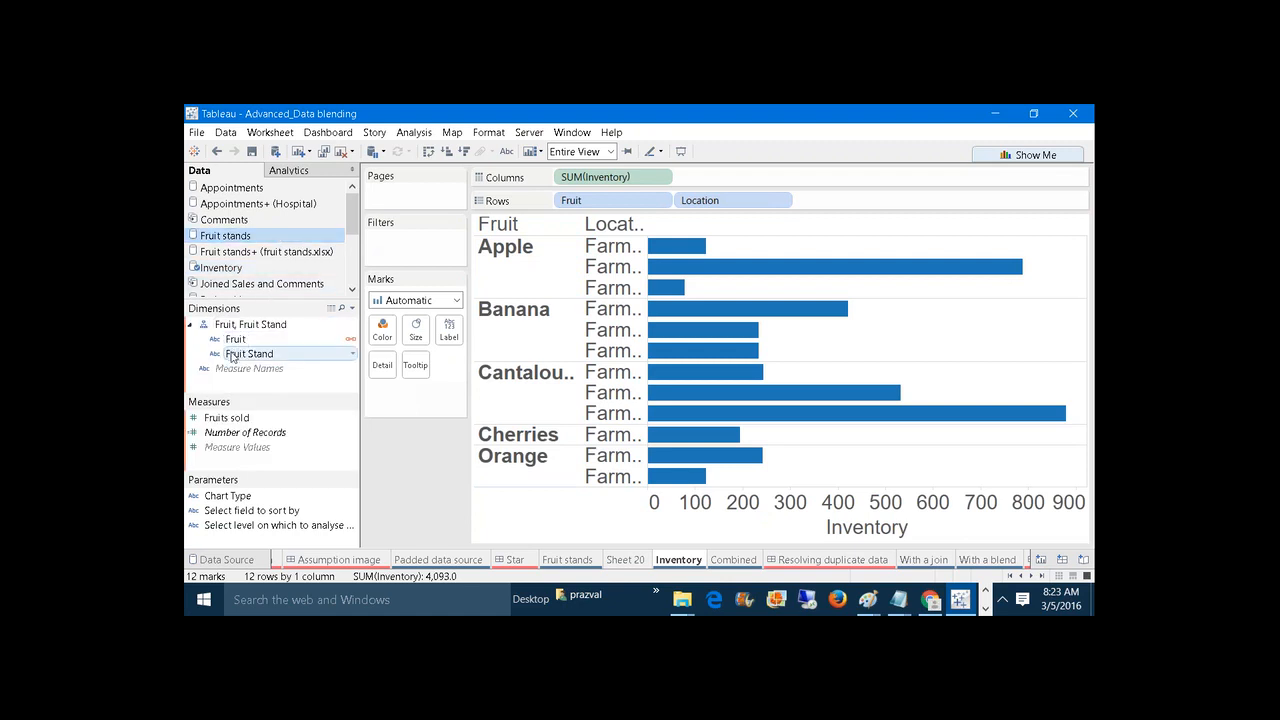
drag(231, 357, 379, 330)
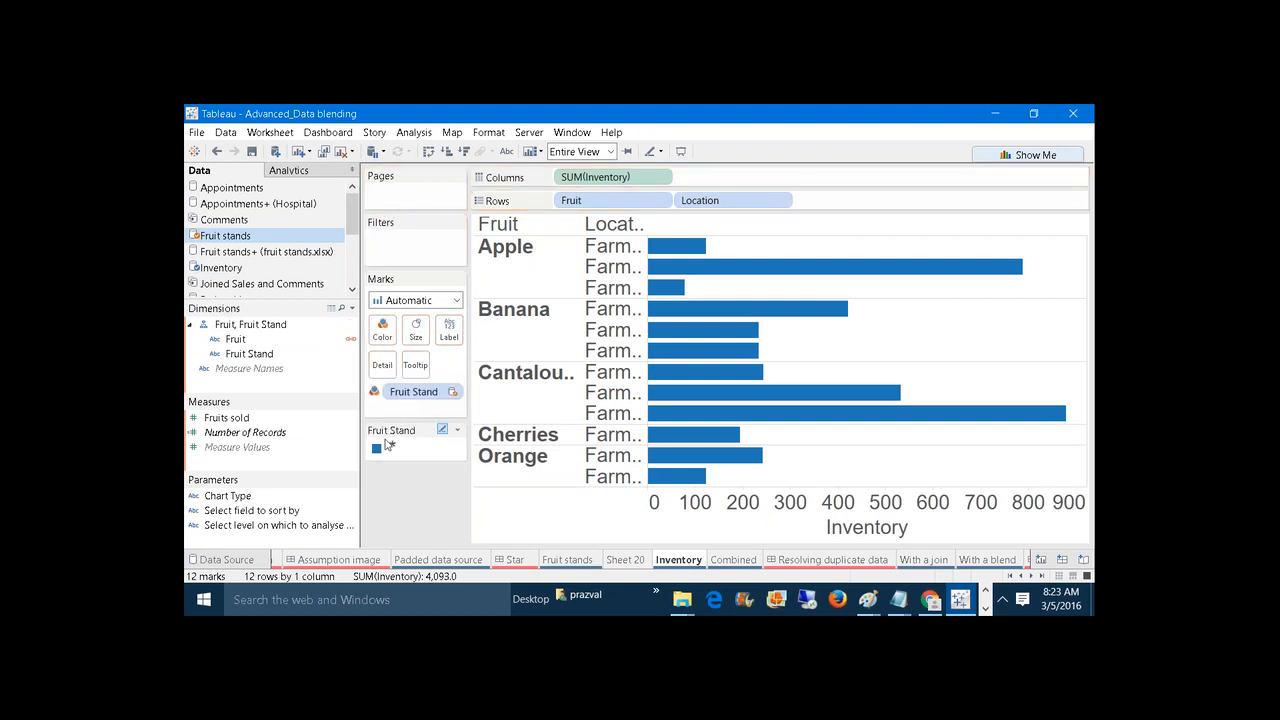
drag(229, 418, 755, 182)
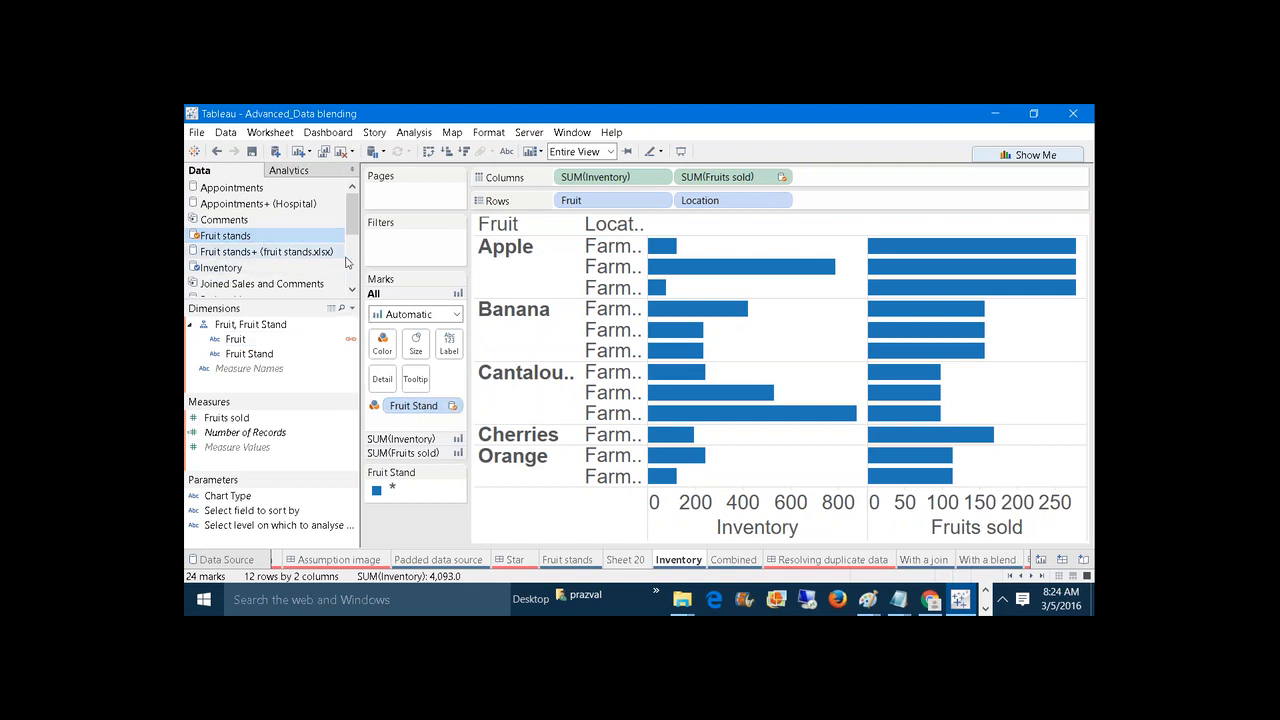
On the Combined worksheet, chart Fruits sold by Fruit from the Fruit stands data source and color the bars by Fruit Stand.
click(733, 559)
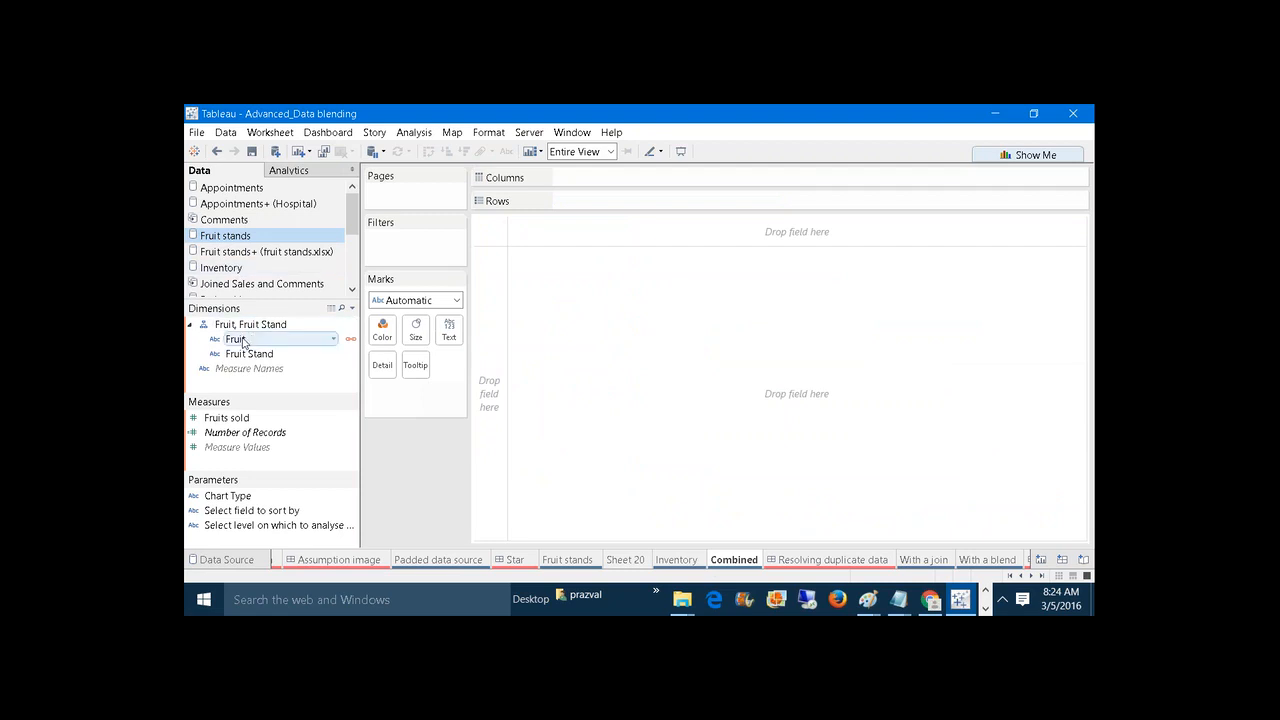
mouse_move(245, 340)
mouse_down()
mouse_move(421, 304)
mouse_move(560, 201)
mouse_move(576, 203)
mouse_up()
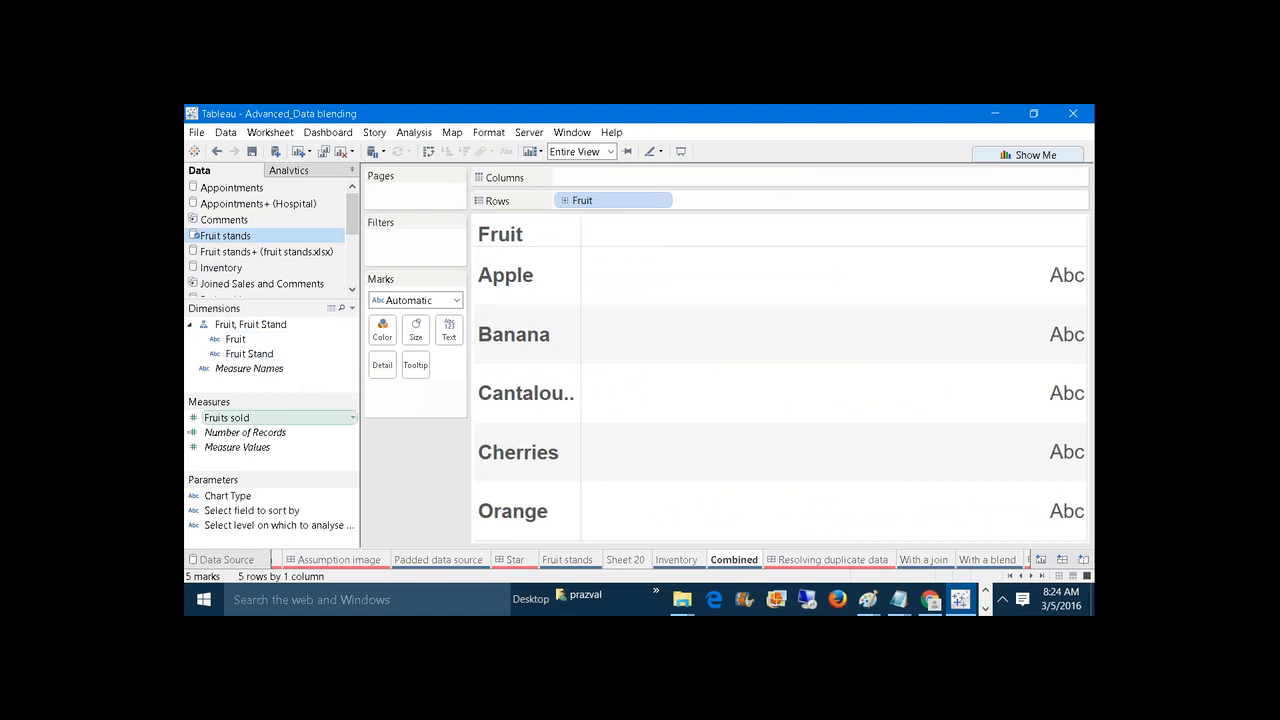
drag(230, 417, 609, 173)
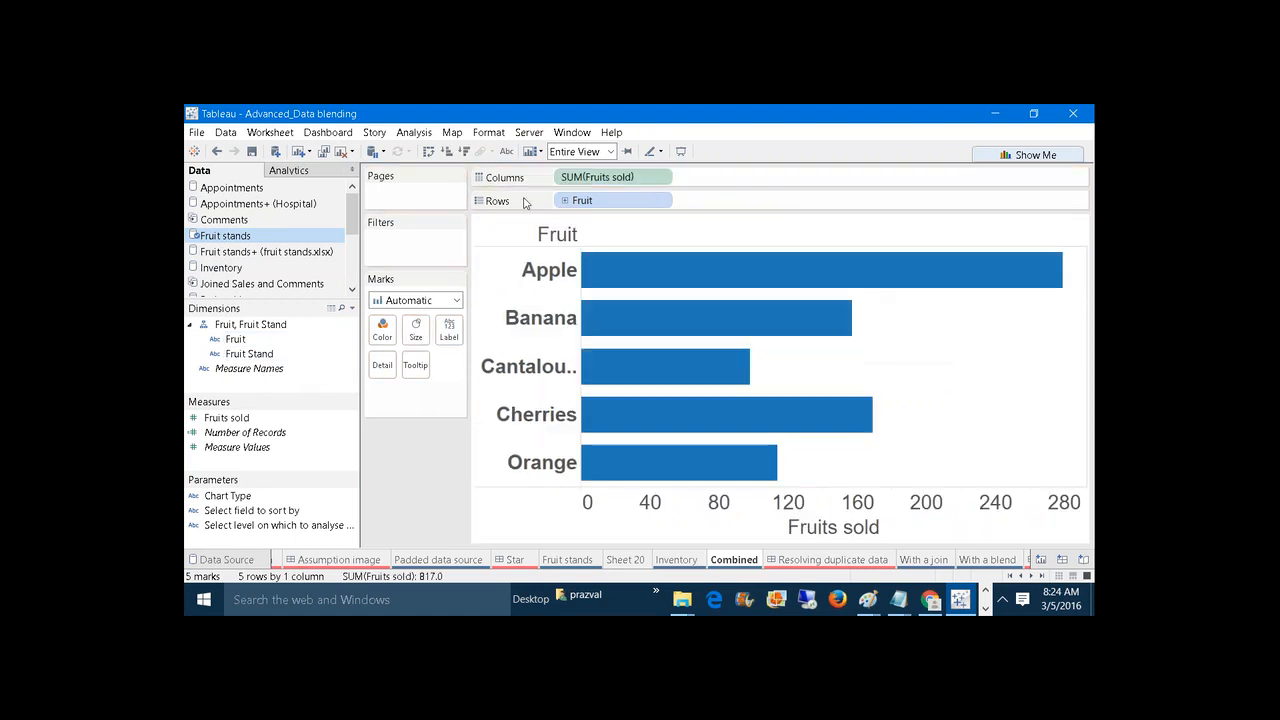
drag(249, 354, 383, 331)
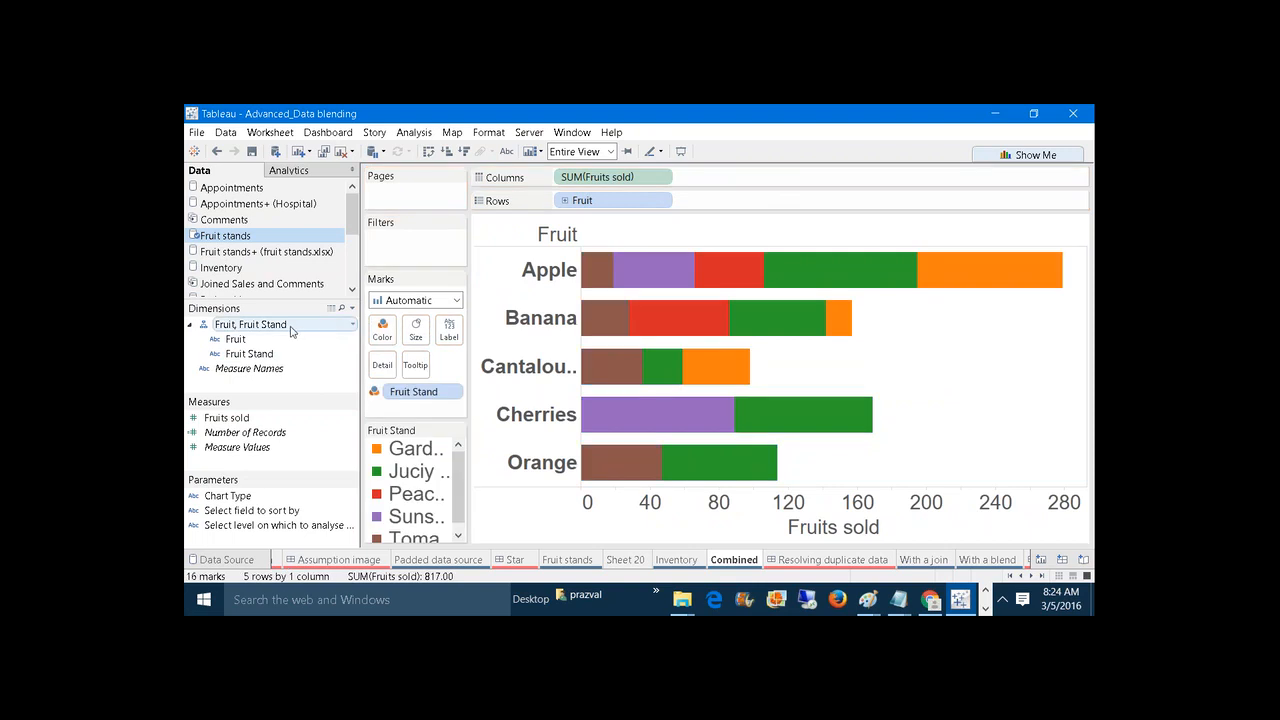
Try Location from the Inventory data source on Rows, and add its Inventory measure to Columns beside Fruits sold.
click(228, 268)
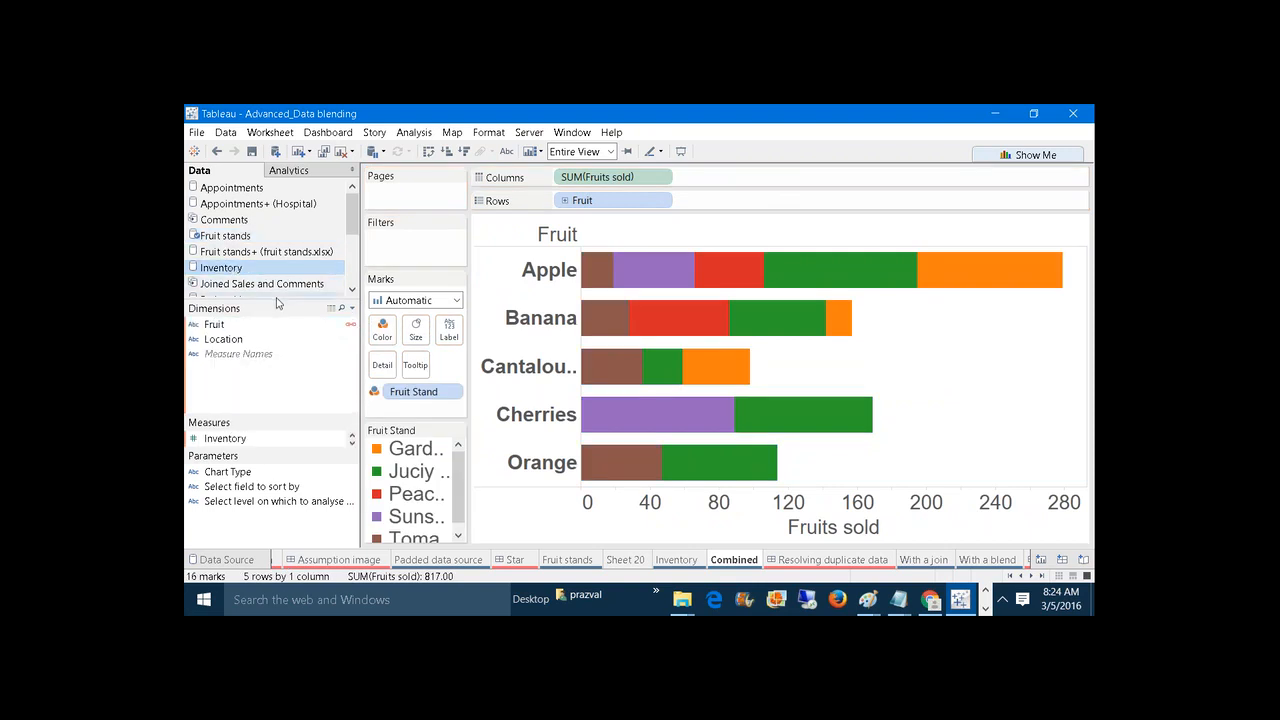
mouse_move(222, 339)
mouse_down()
mouse_move(652, 235)
mouse_move(699, 204)
mouse_move(680, 200)
mouse_up()
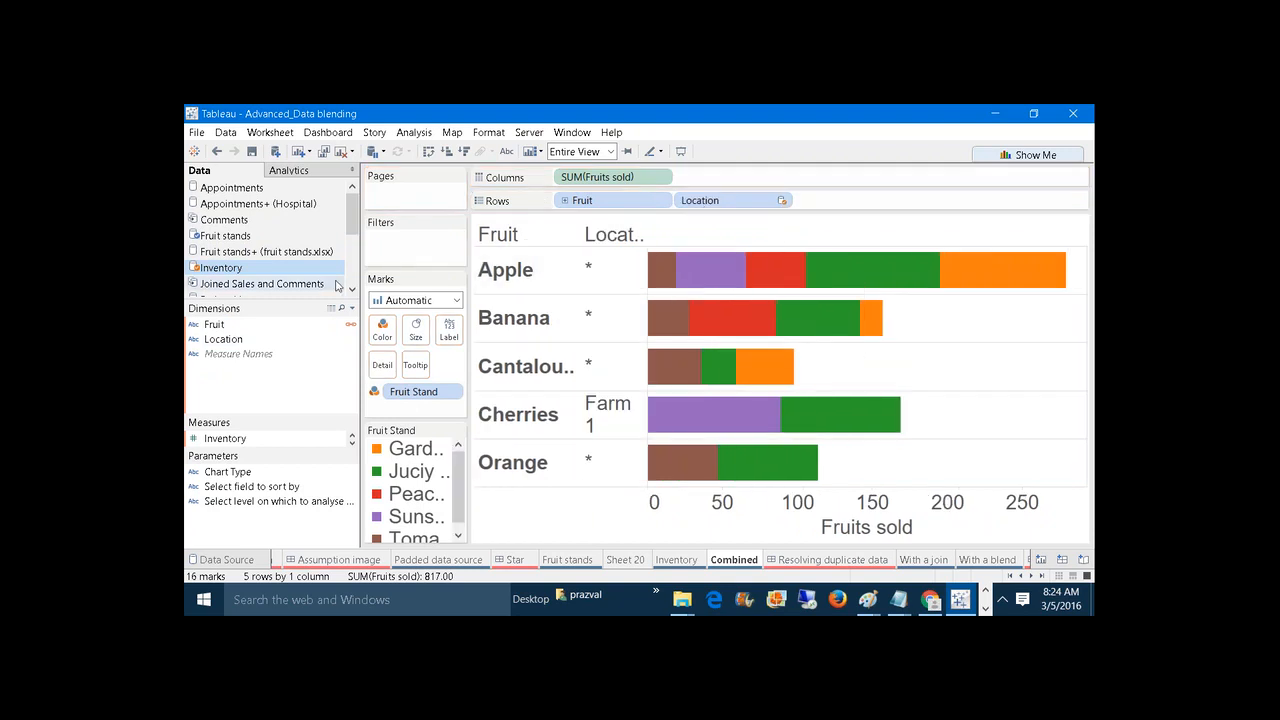
drag(230, 438, 660, 167)
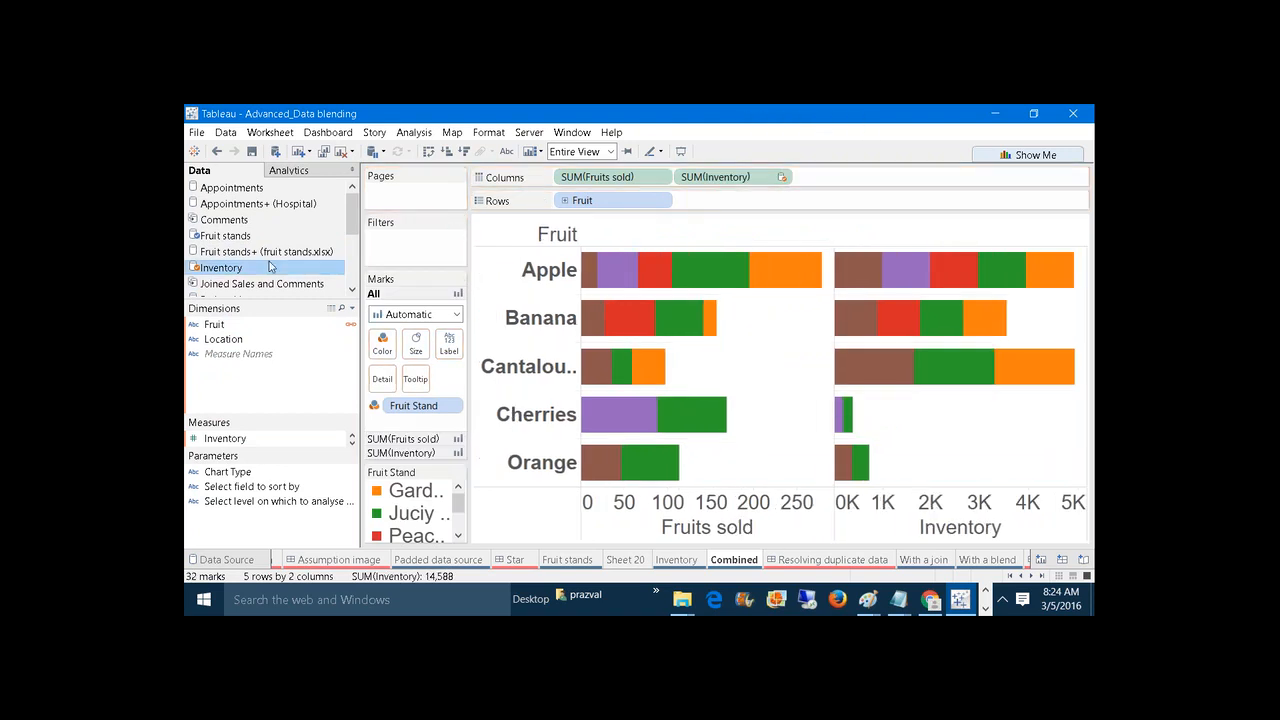
Add a second Fruit field from the Fruit stands data source to Rows.
click(225, 235)
drag(249, 353, 700, 200)
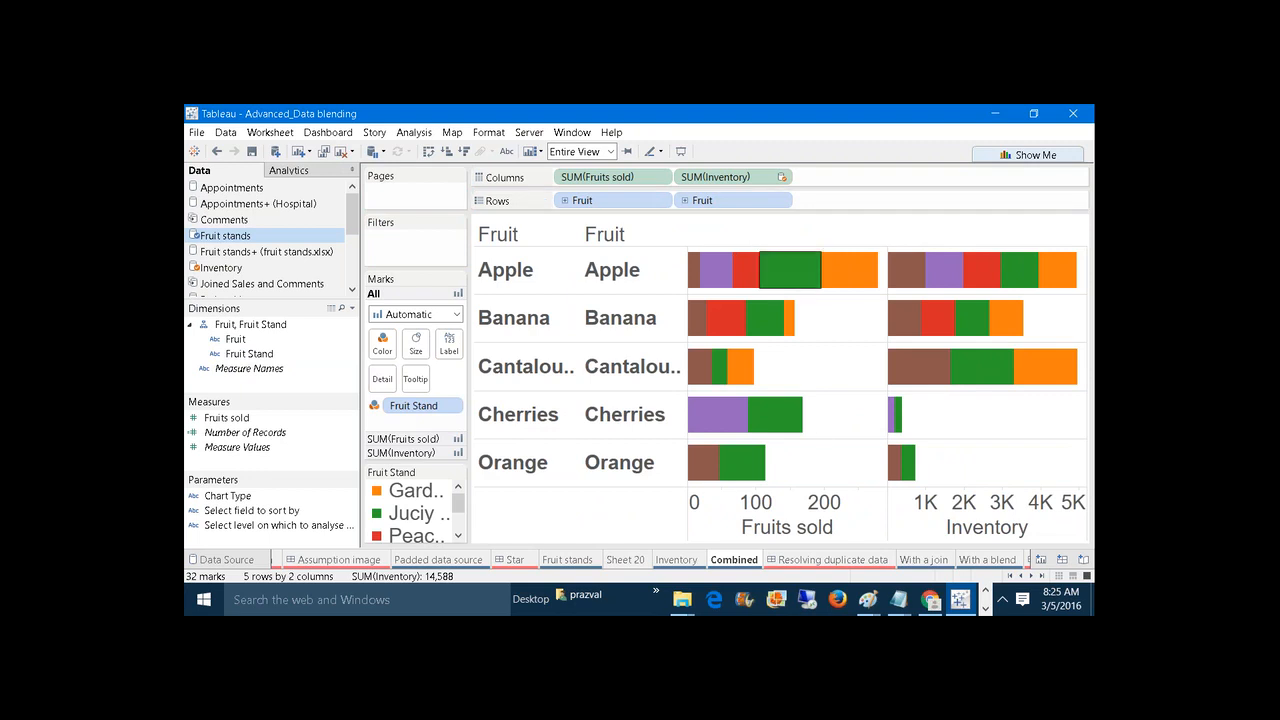
View the Resolving duplicate data dashboard, and compare the Fruit stands and Inventory sheets of Fruit_Data.xlsx in Excel.
click(851, 559)
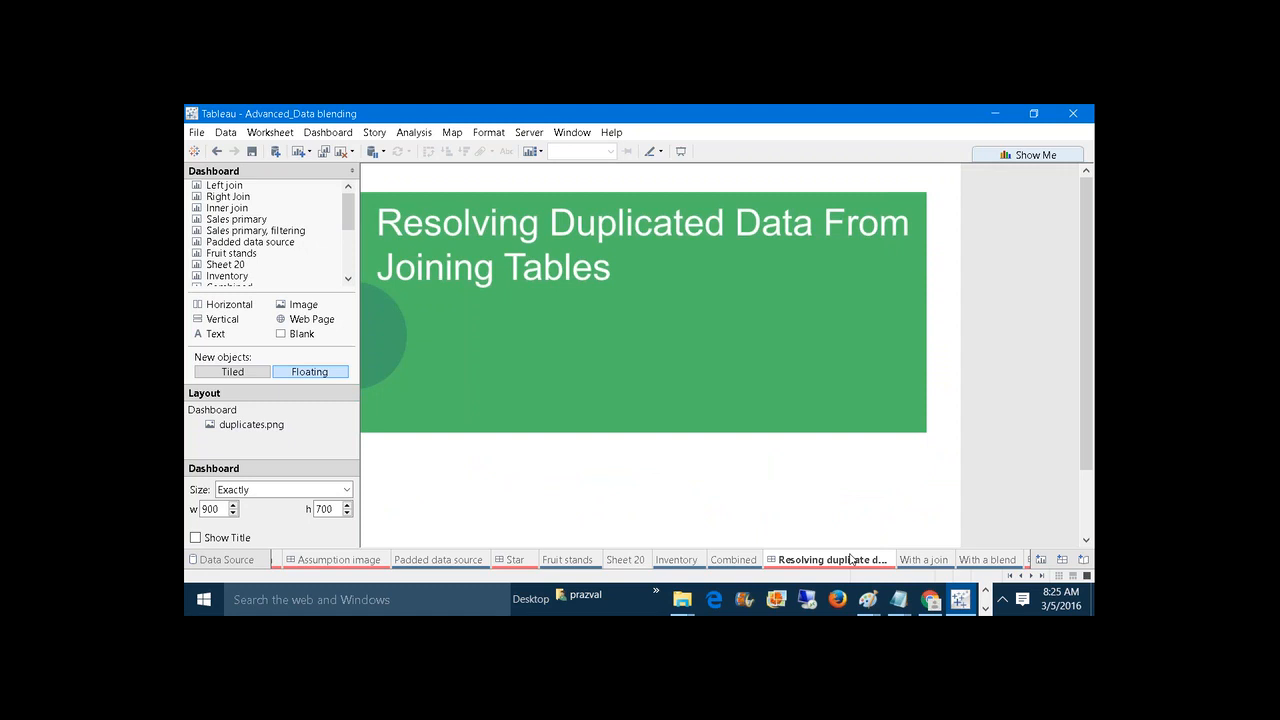
click(915, 561)
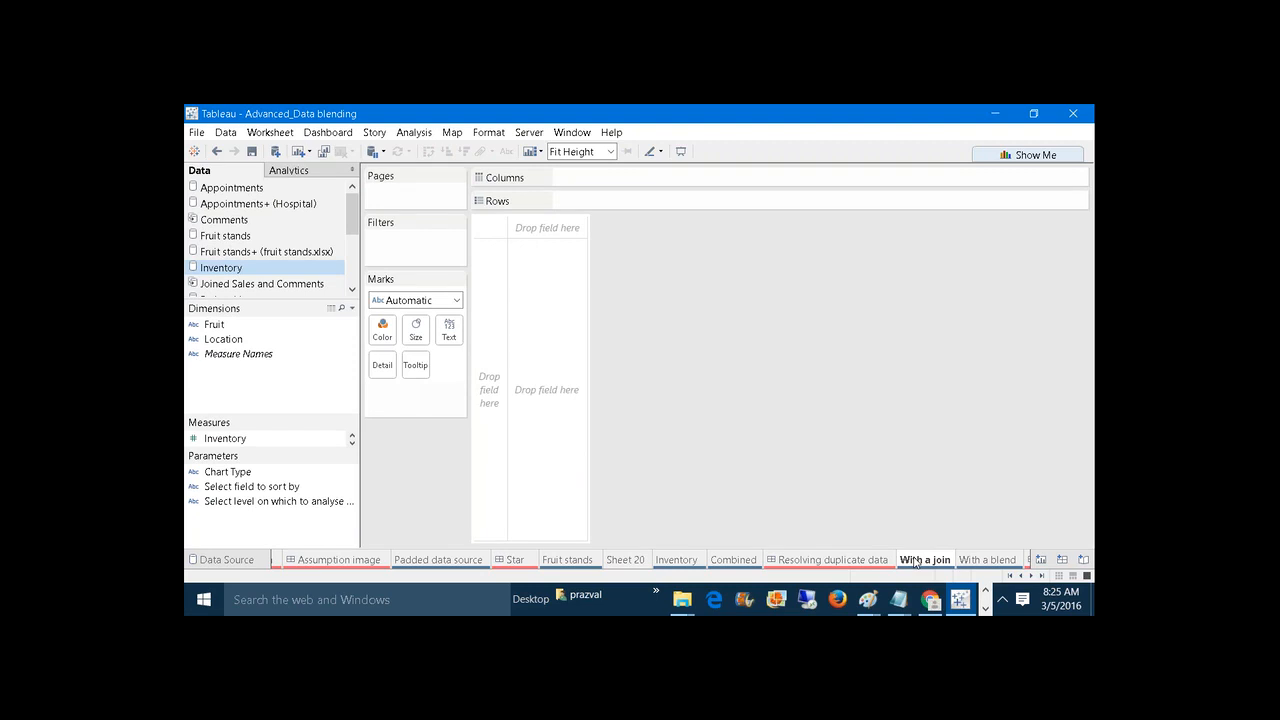
click(986, 607)
mouse_move(727, 598)
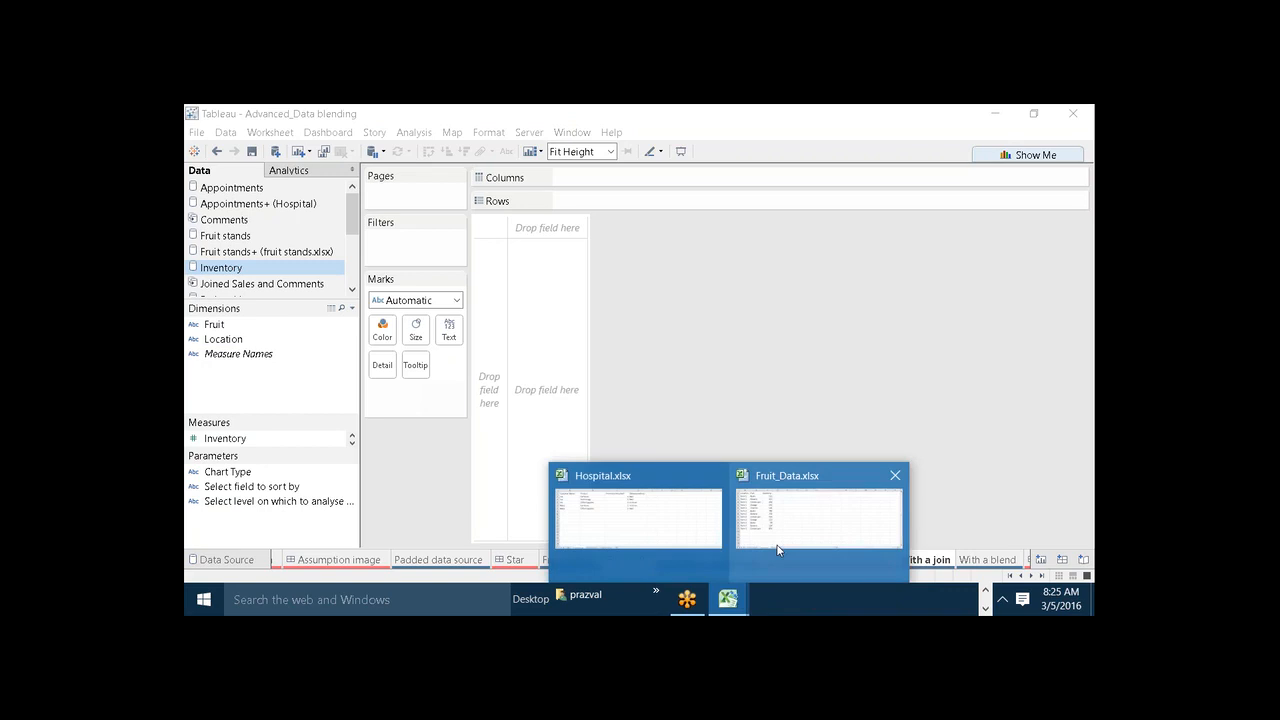
click(800, 505)
click(279, 561)
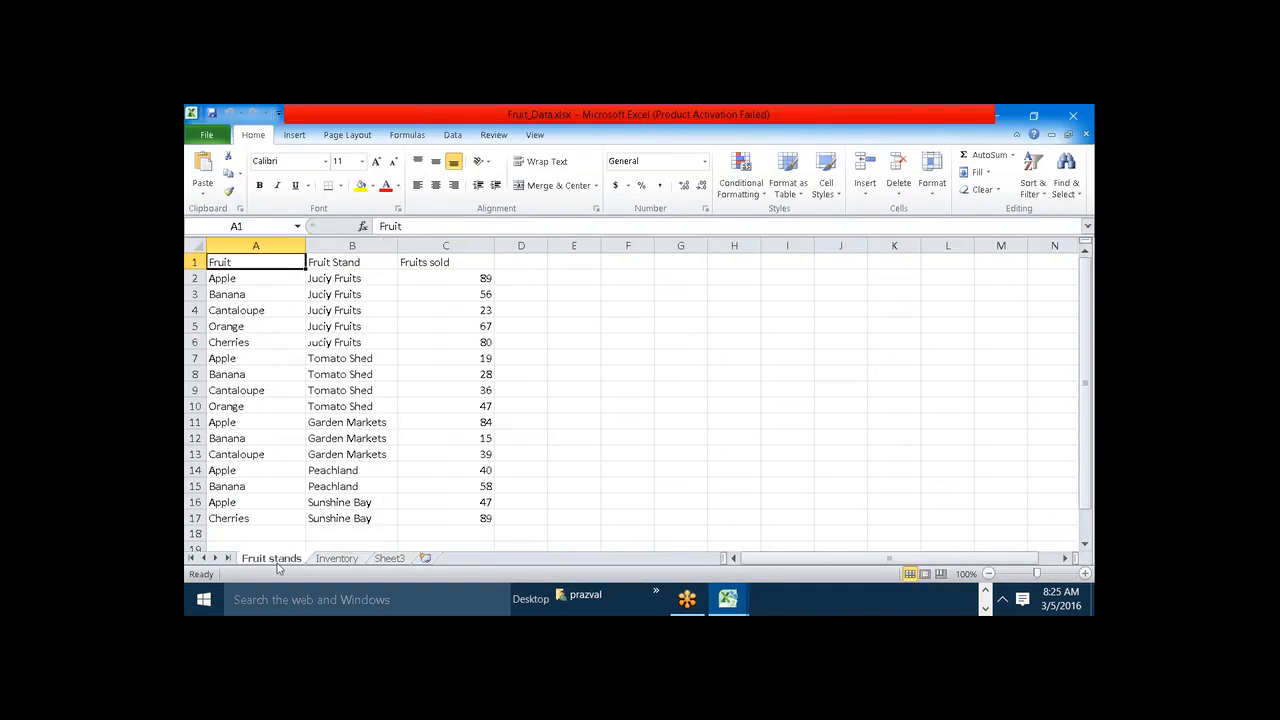
click(336, 560)
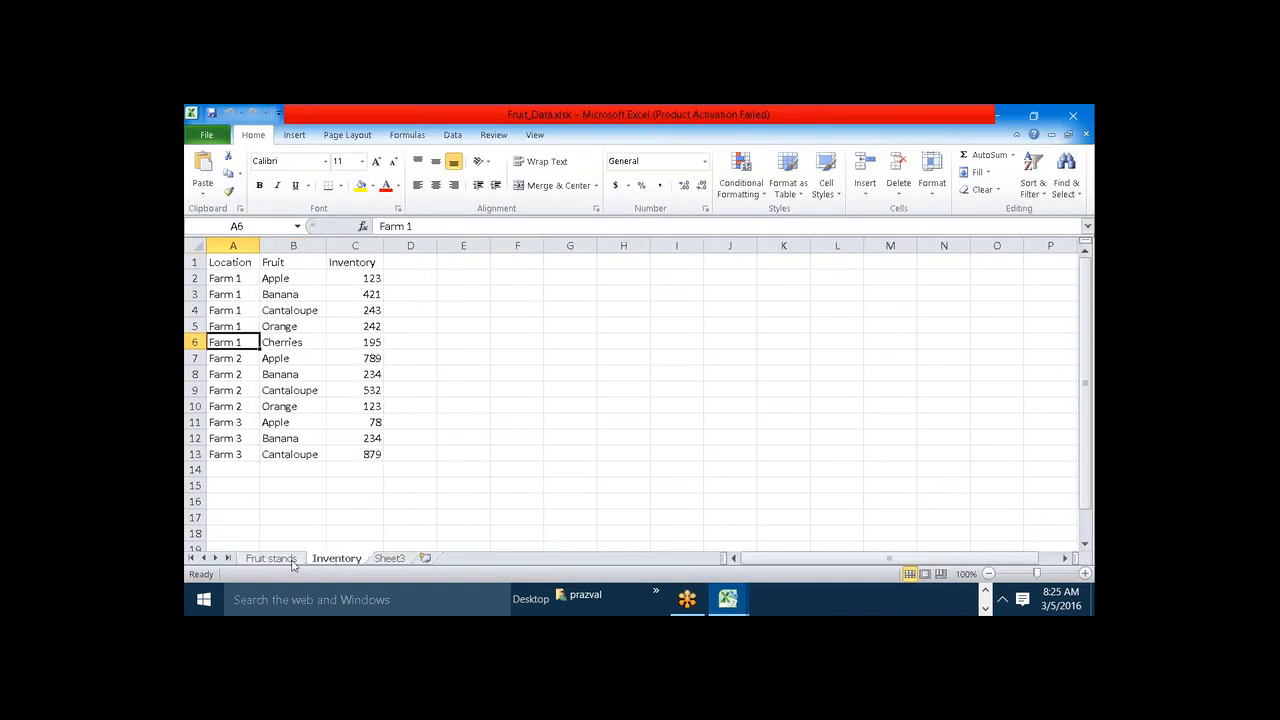
click(294, 564)
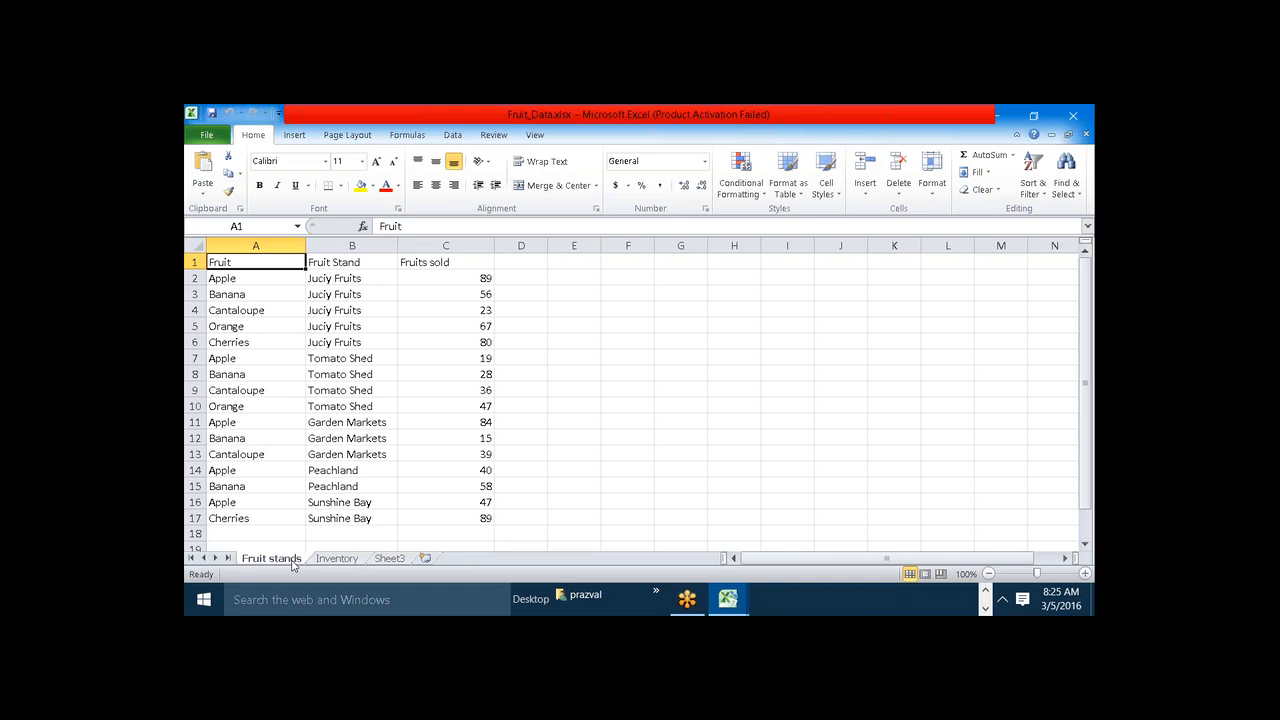
Return to Tableau and examine how the Fruit stands+ (fruit stands.xlsx) data source joins the Fruit stands and Inventory tables.
click(985, 606)
click(960, 600)
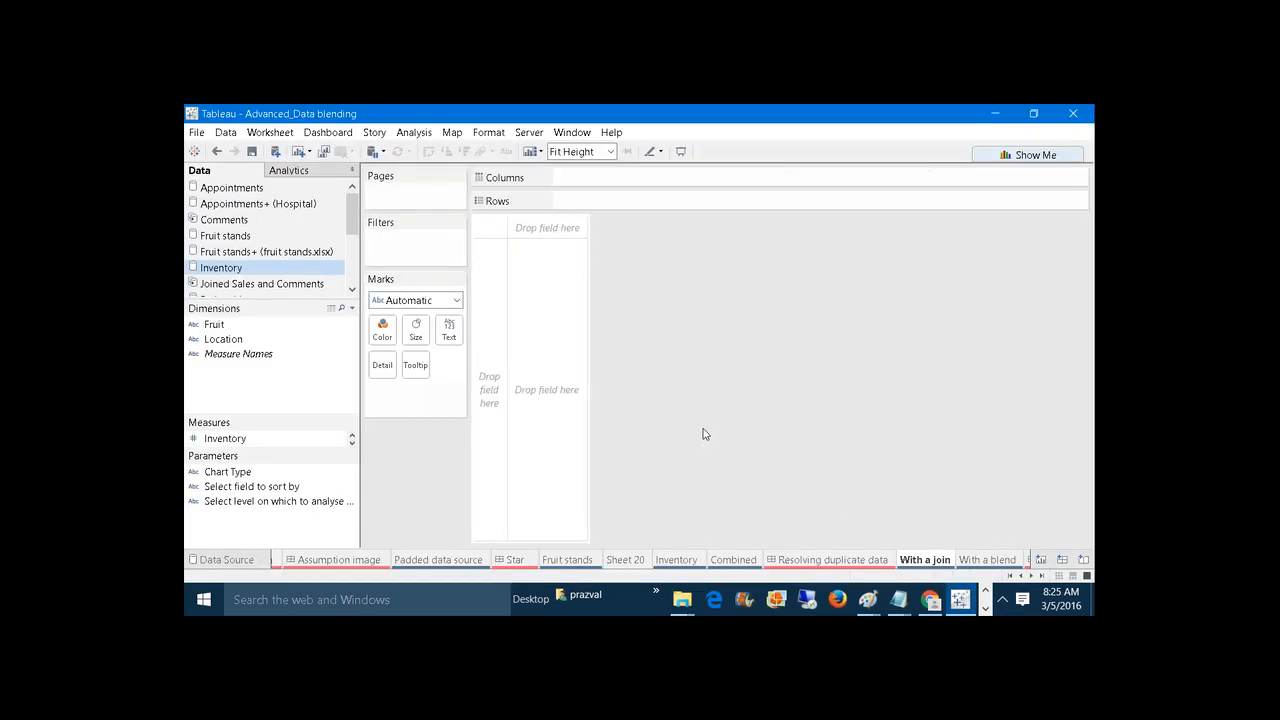
click(266, 252)
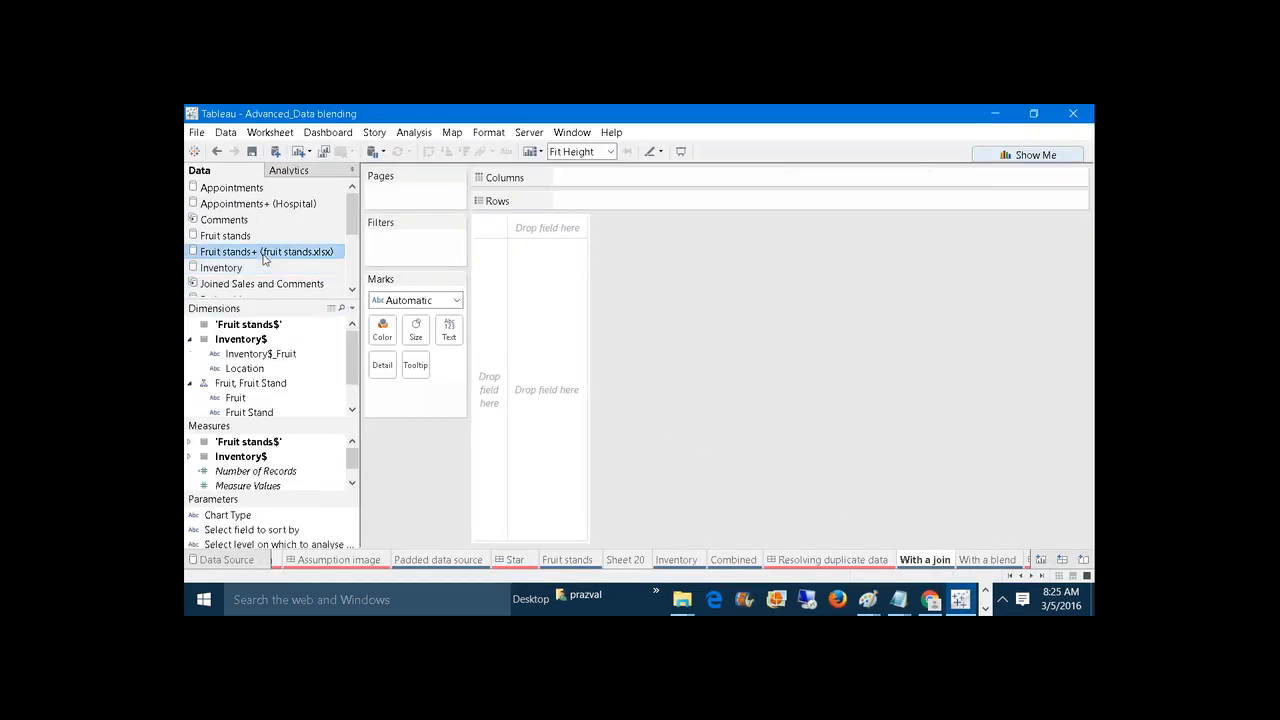
right_click(266, 253)
click(284, 266)
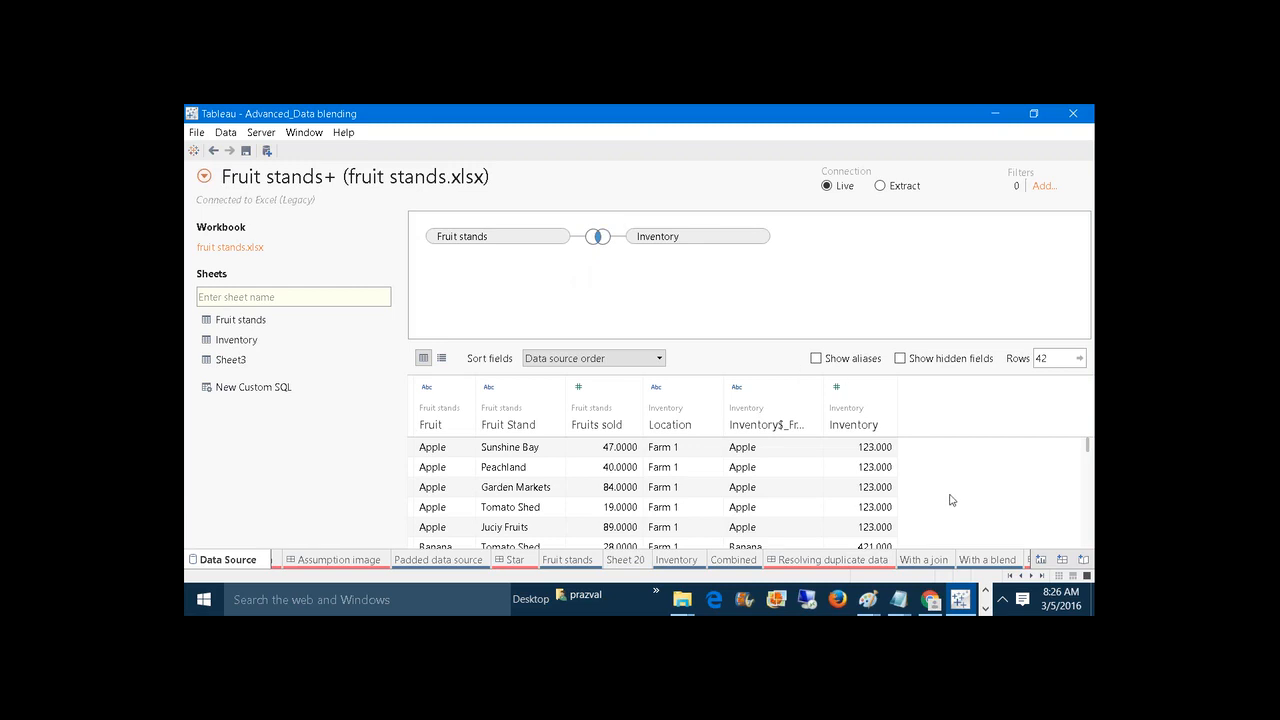
On the With a join worksheet, place Fruit and Fruit Stand from the Fruit stands+ data source on Rows.
click(924, 560)
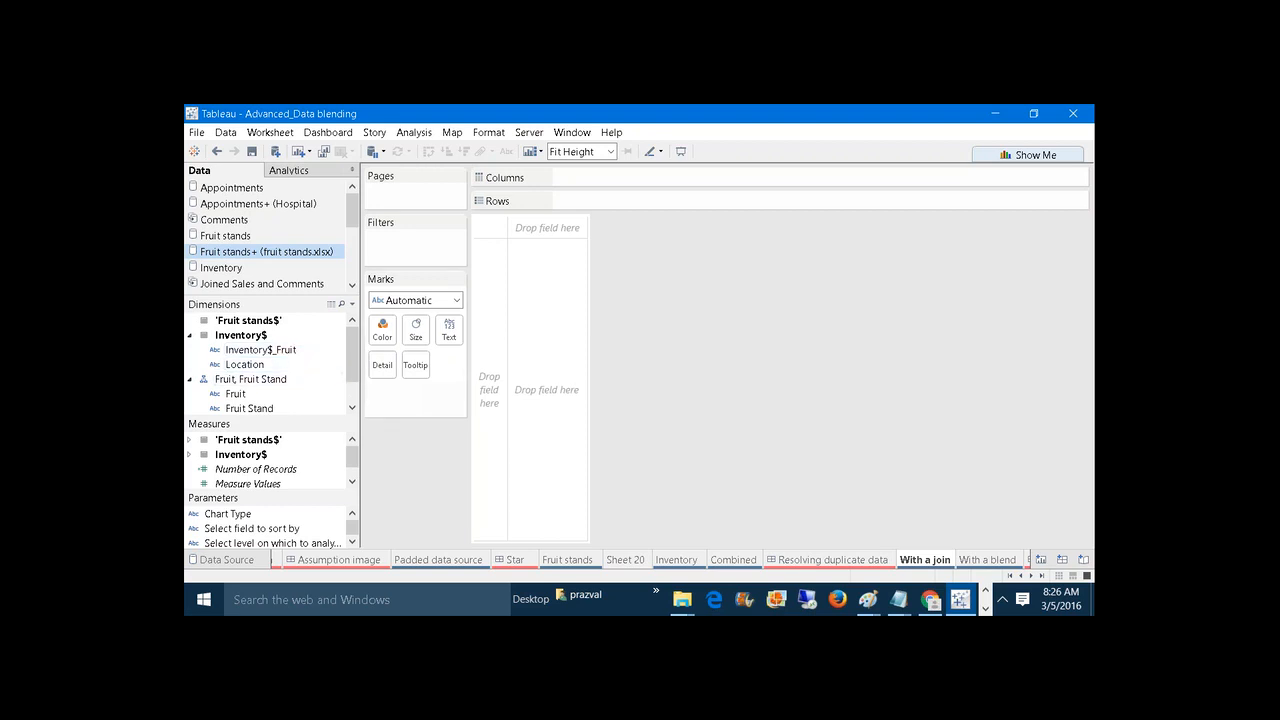
scroll(270, 365, down, 1)
drag(235, 379, 589, 259)
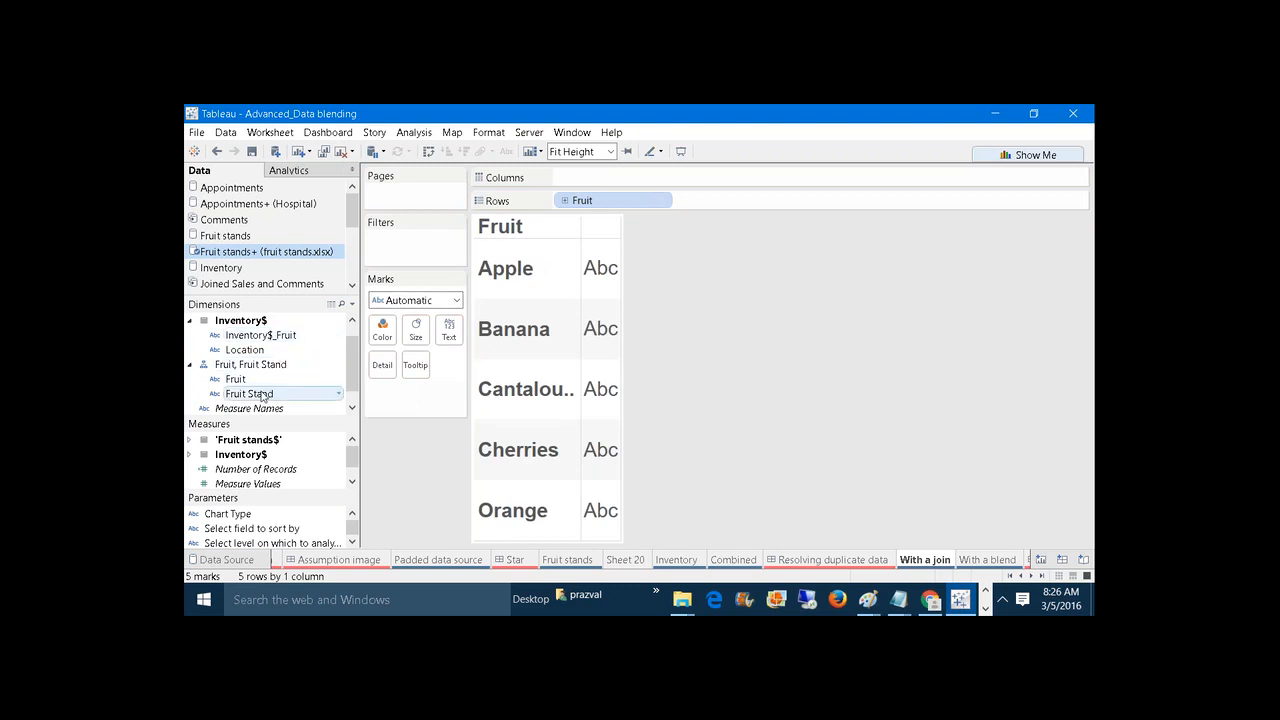
drag(262, 395, 688, 201)
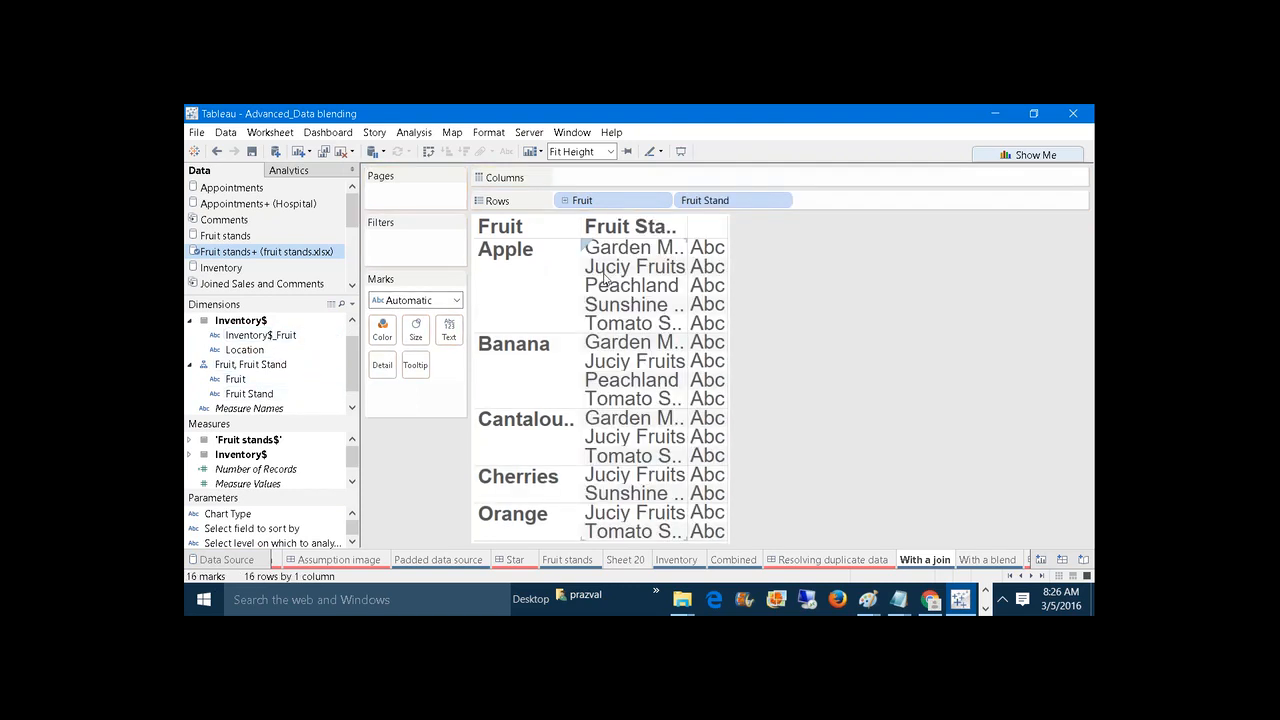
Plot the sums of Fruits sold and Inventory as columns against Fruit and Fruit Stand.
click(190, 440)
drag(255, 462, 606, 180)
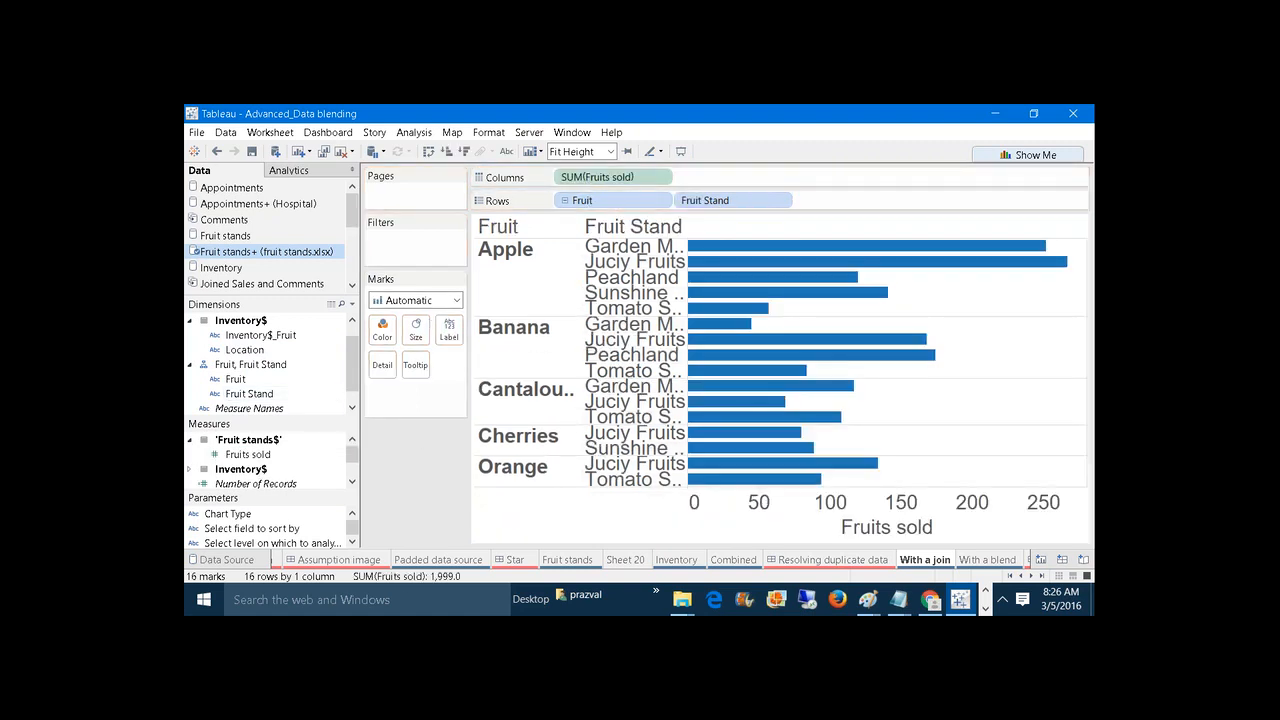
click(191, 469)
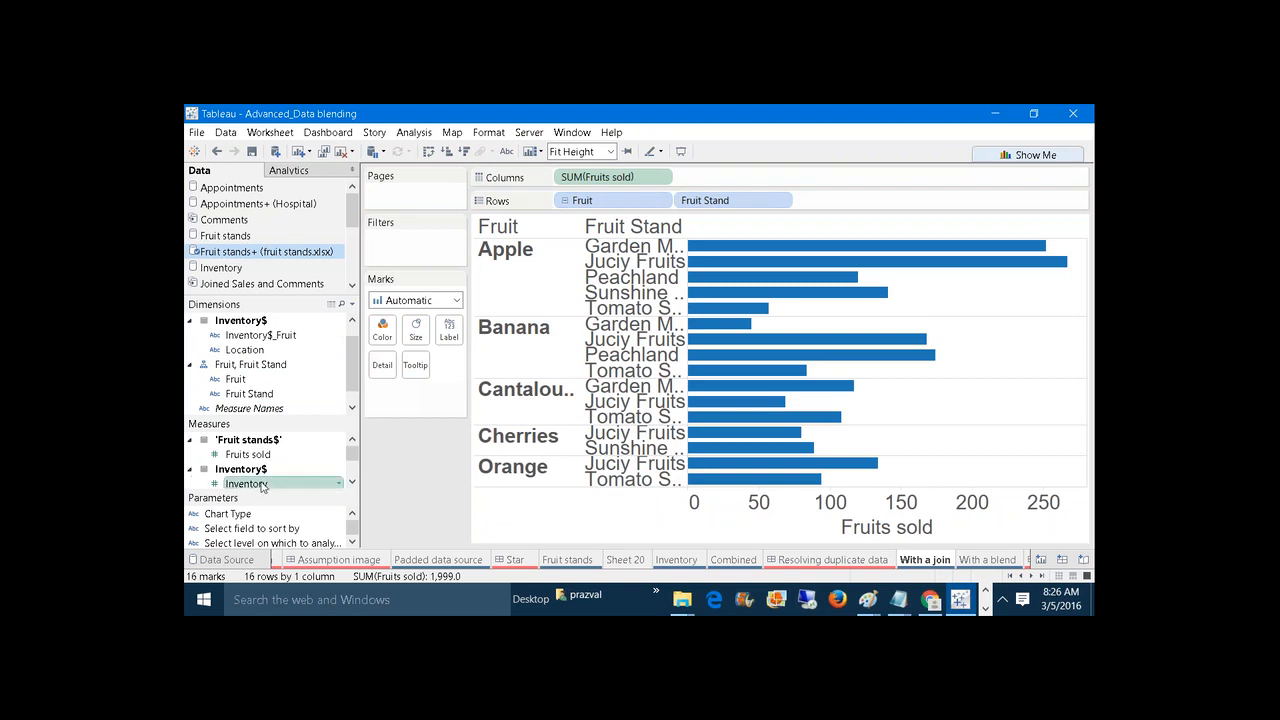
mouse_move(246, 483)
mouse_down()
mouse_move(812, 238)
mouse_move(812, 200)
mouse_move(750, 180)
mouse_move(770, 186)
mouse_up()
Colour the bars by Fruit Stand and show the mark labels.
drag(249, 393, 382, 340)
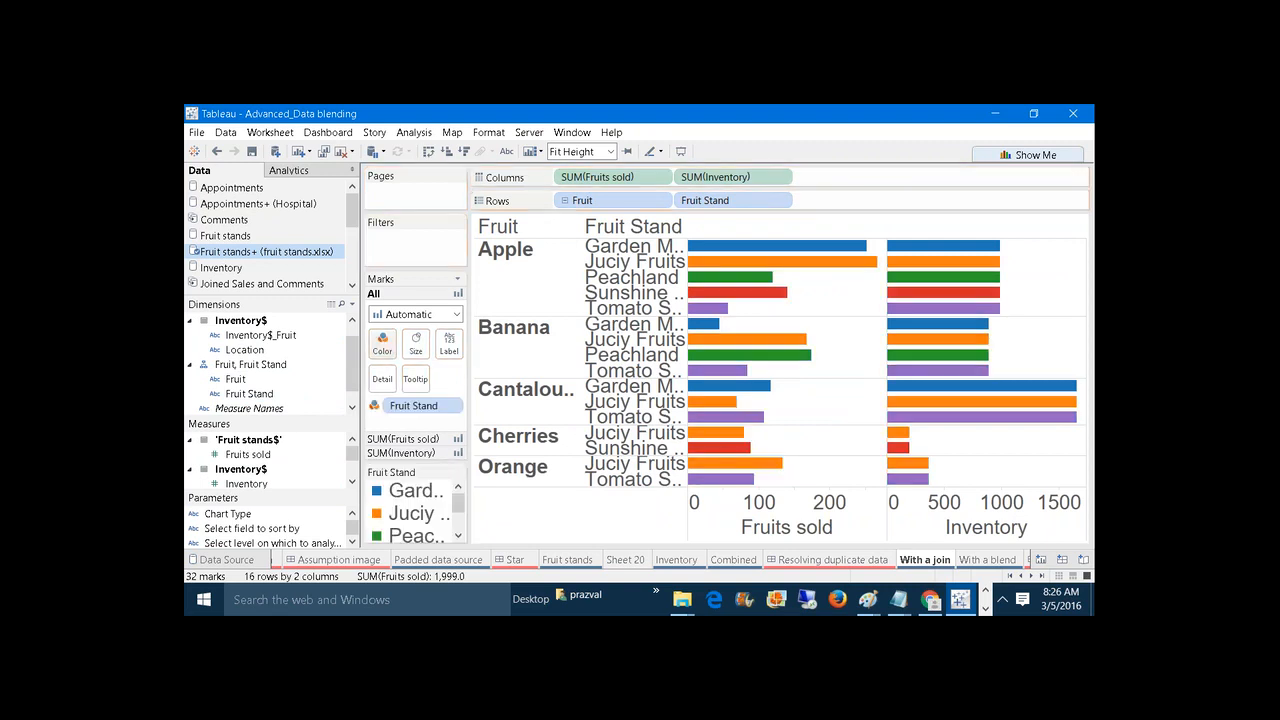
click(507, 152)
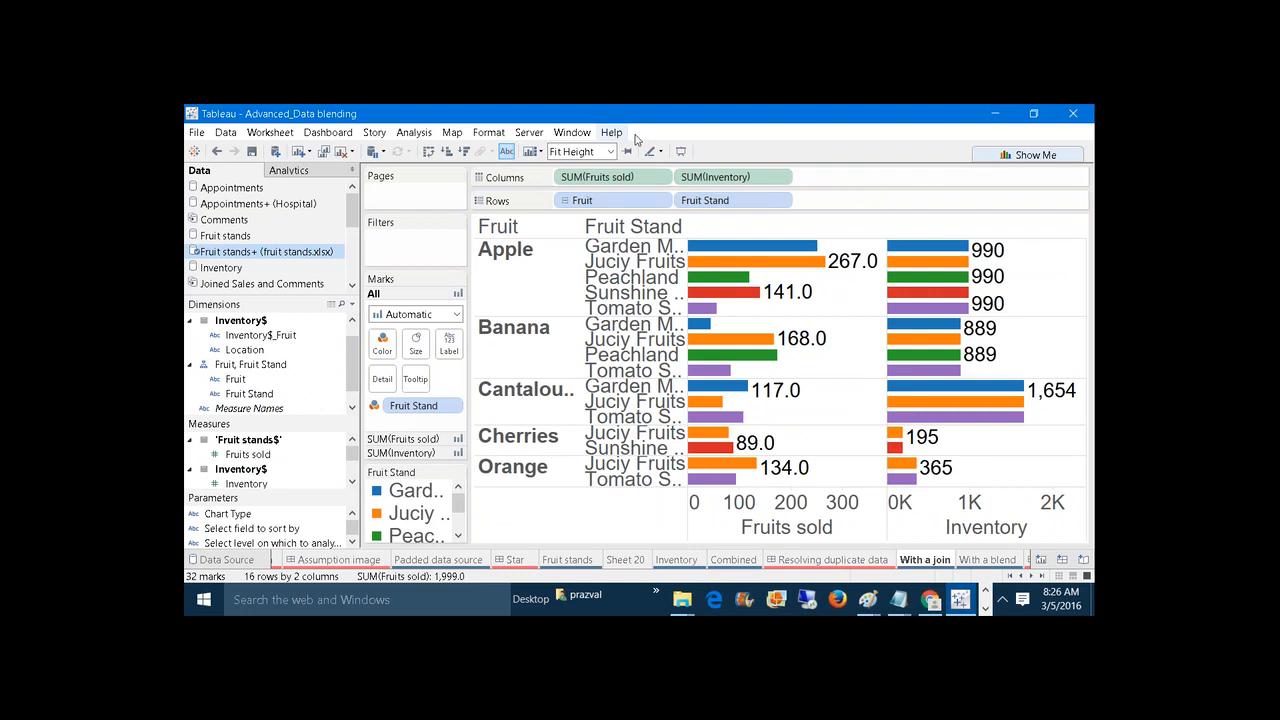
Switch to the Fruit_Data.xlsx workbook in Excel and view its Inventory sheet.
click(986, 607)
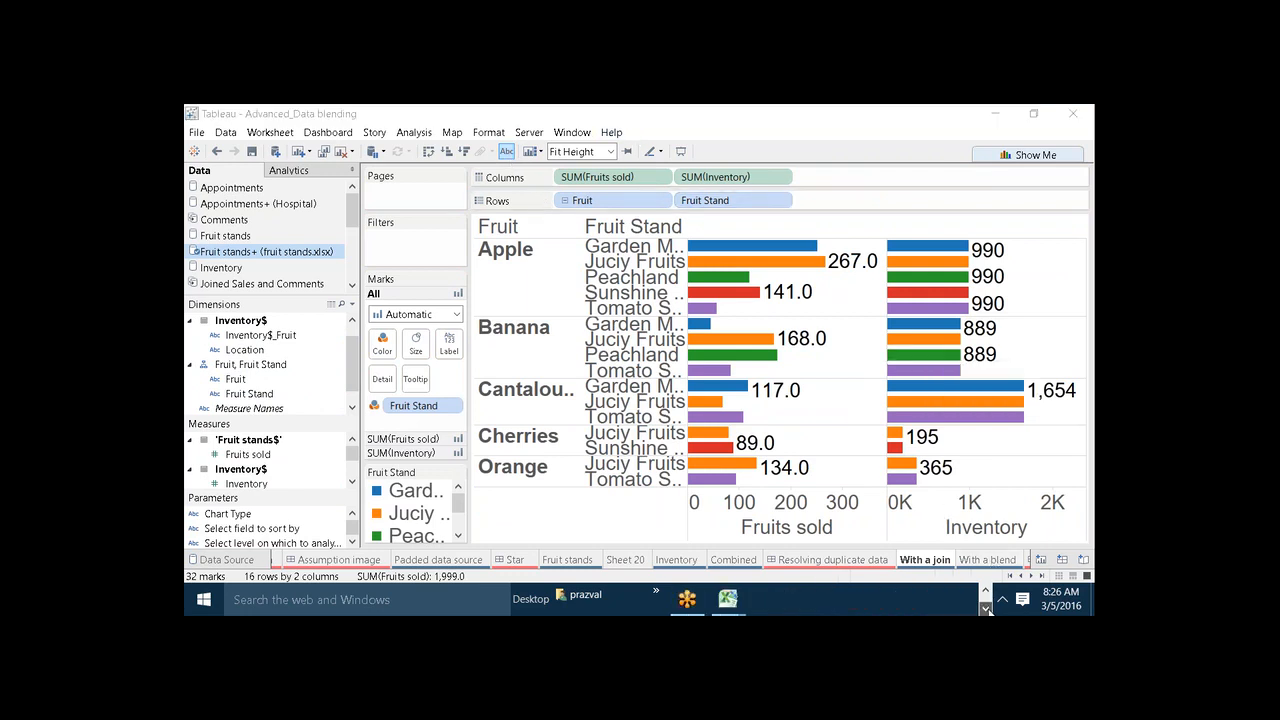
mouse_move(727, 598)
click(765, 541)
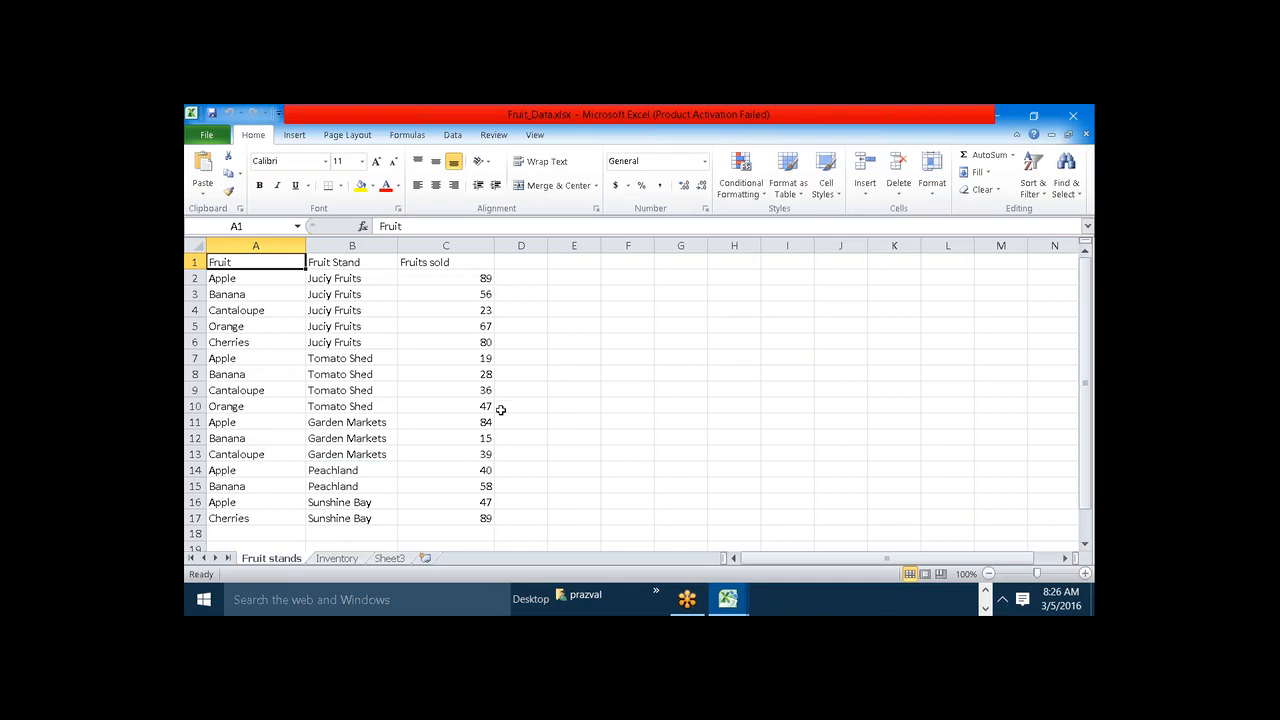
click(338, 558)
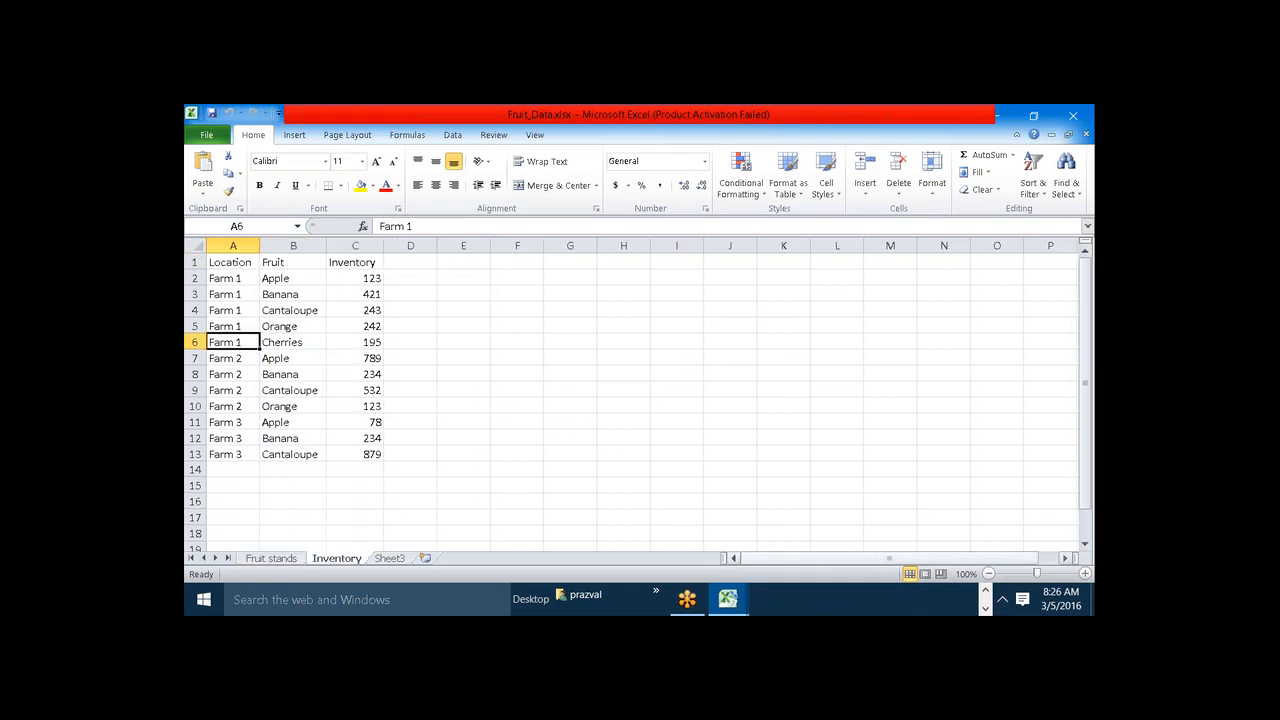
Return to the Advanced_Data blending workbook in Tableau and highlight the Apple rows of the chart.
click(985, 596)
mouse_move(960, 599)
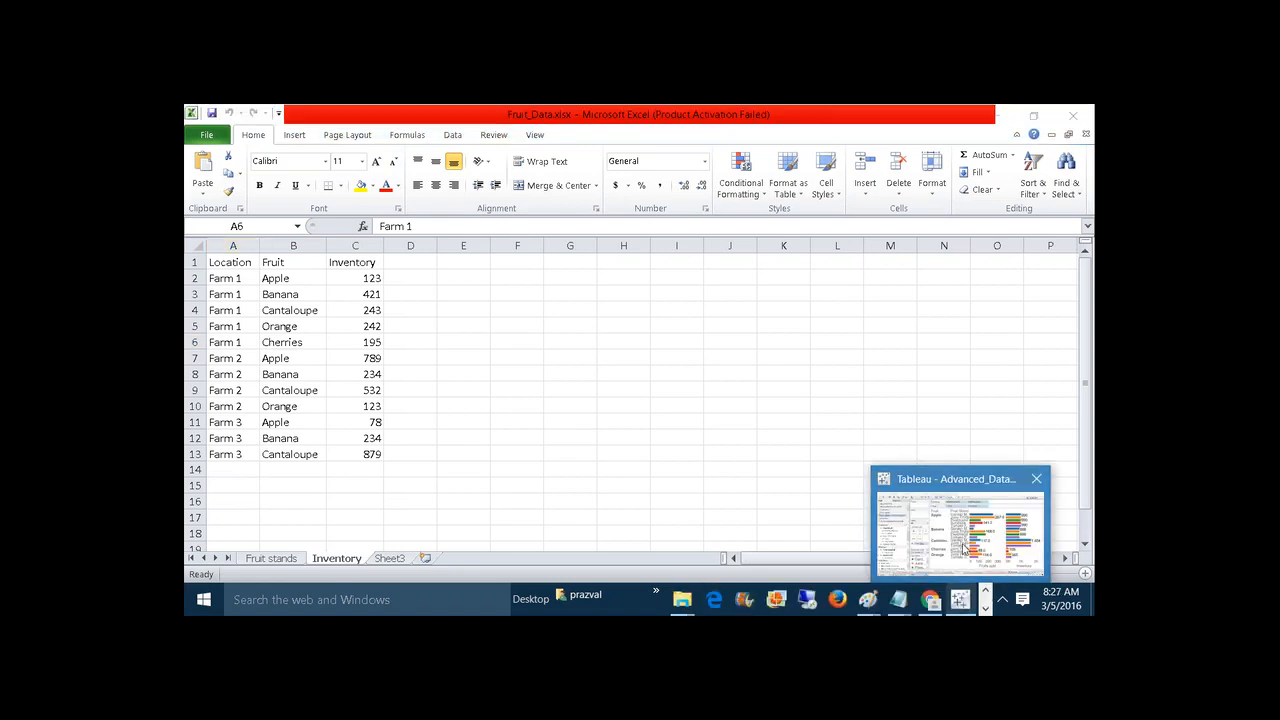
click(890, 490)
click(530, 285)
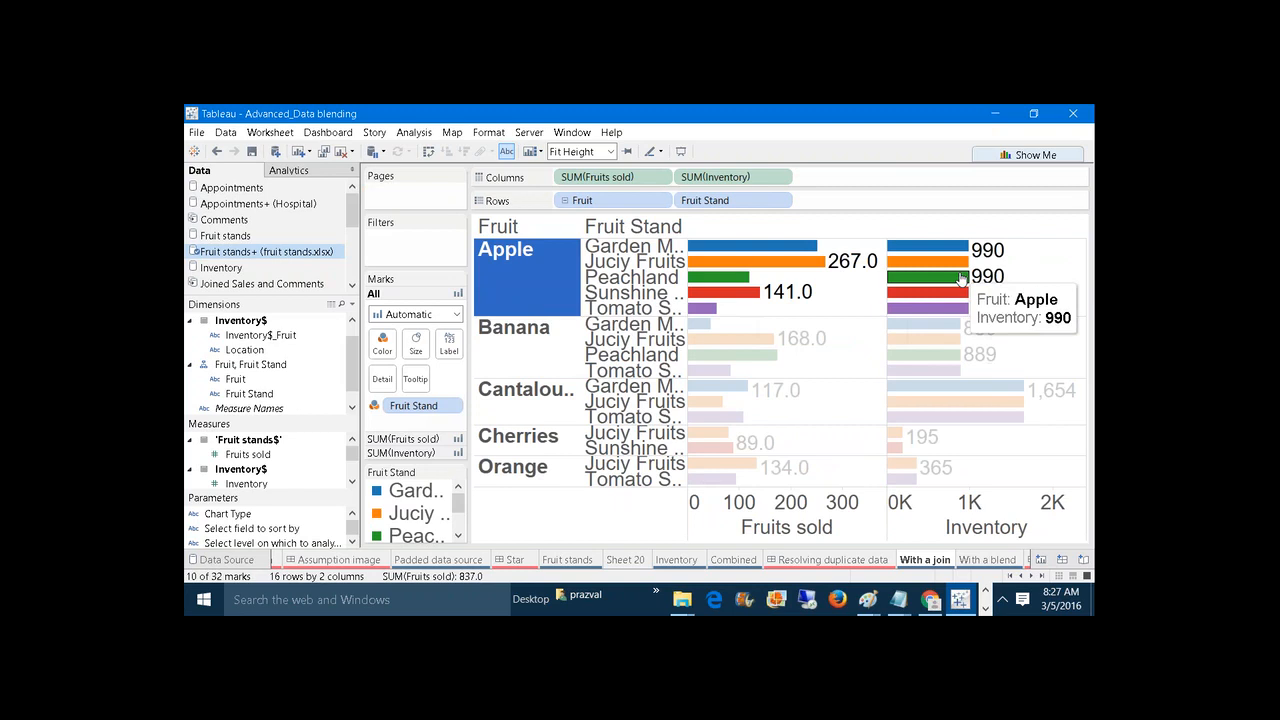
Switch to the Fruit_Data.xlsx workbook in Excel to check the Apple inventory.
click(985, 605)
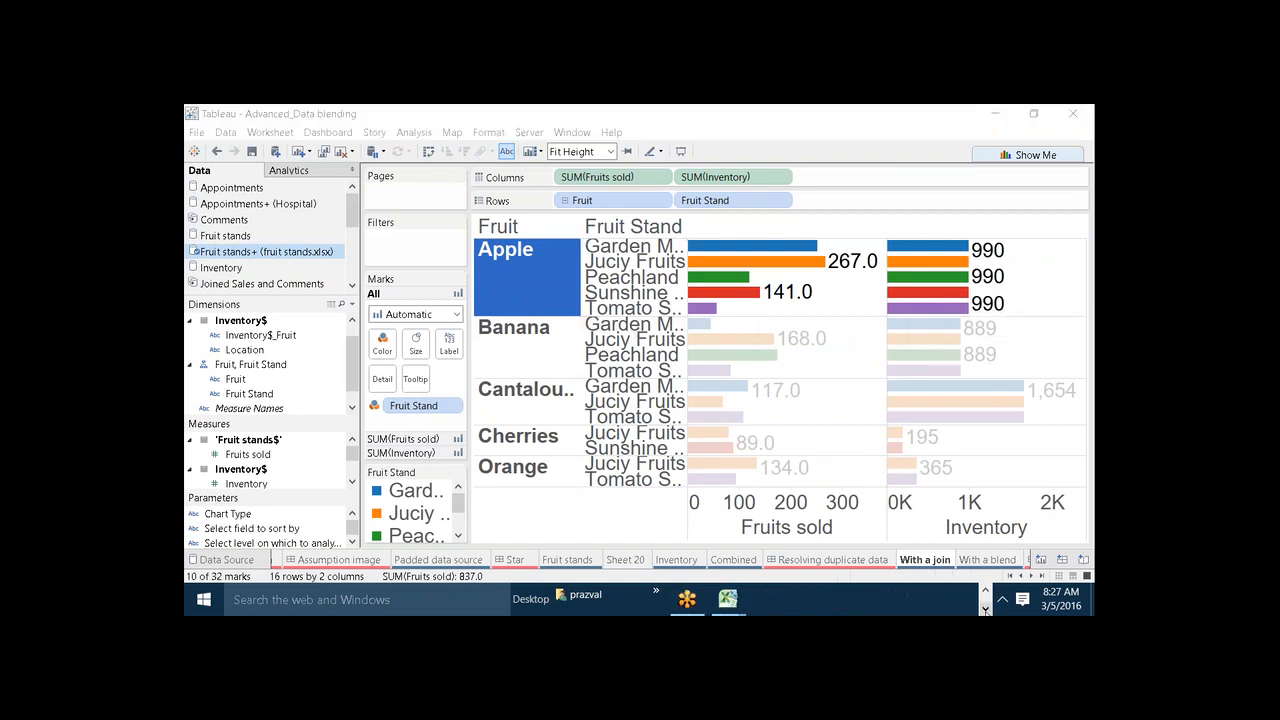
mouse_move(727, 598)
click(768, 526)
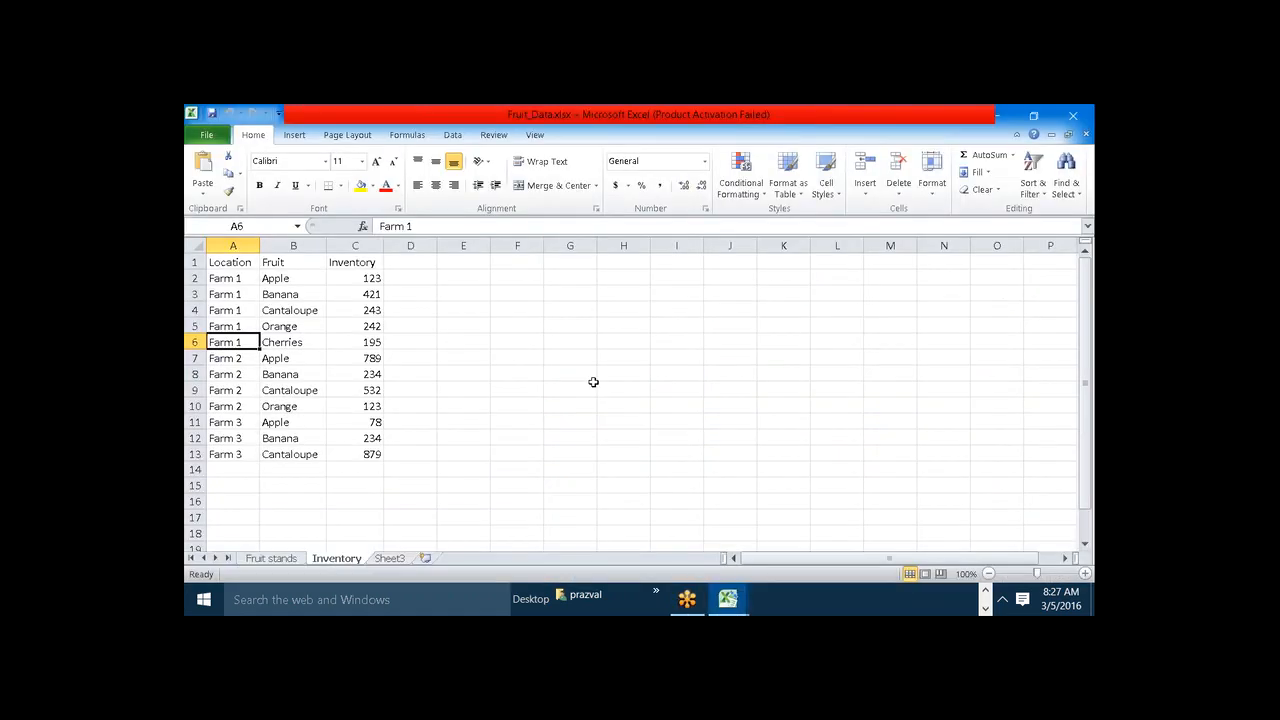
click(370, 281)
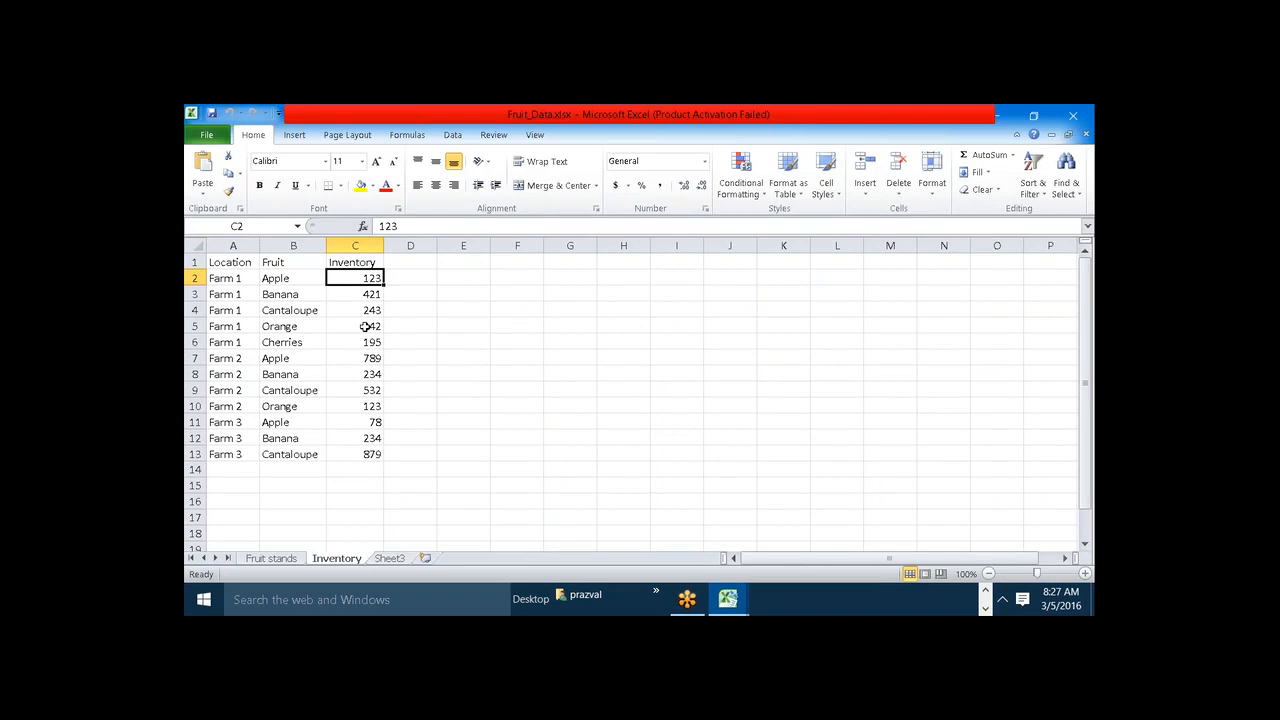
ctrl+click(368, 361)
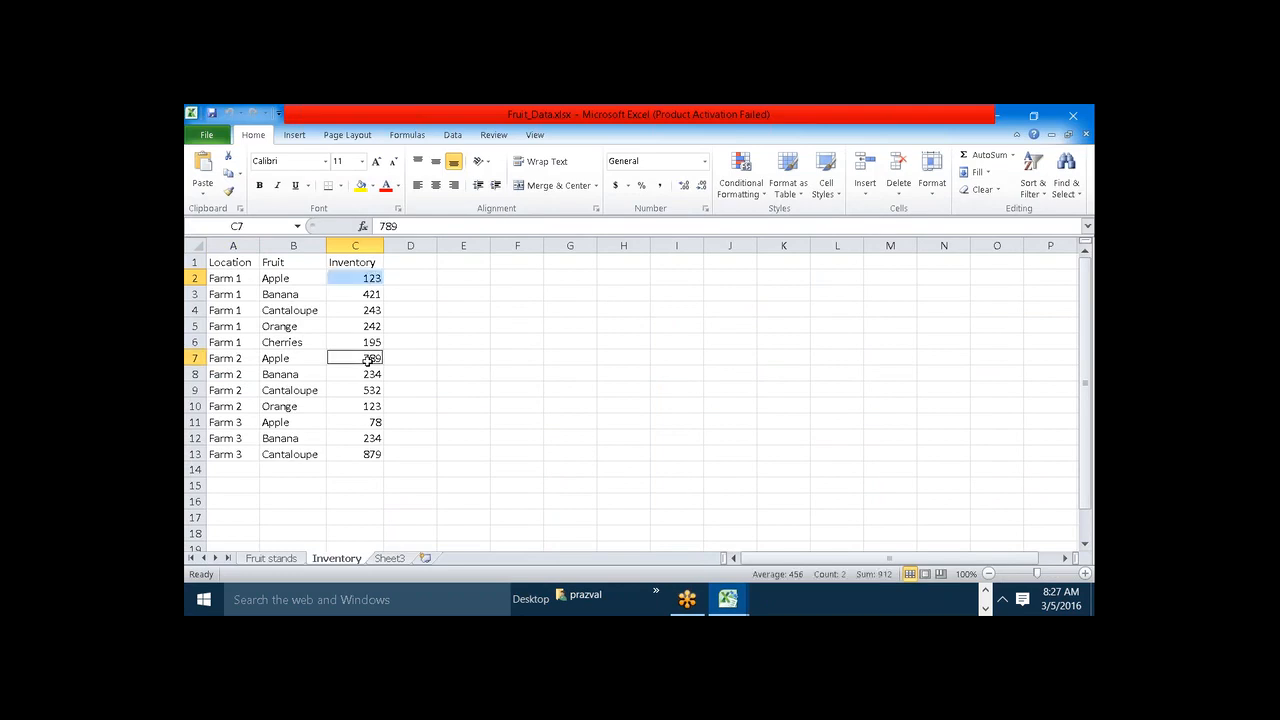
ctrl+click(369, 432)
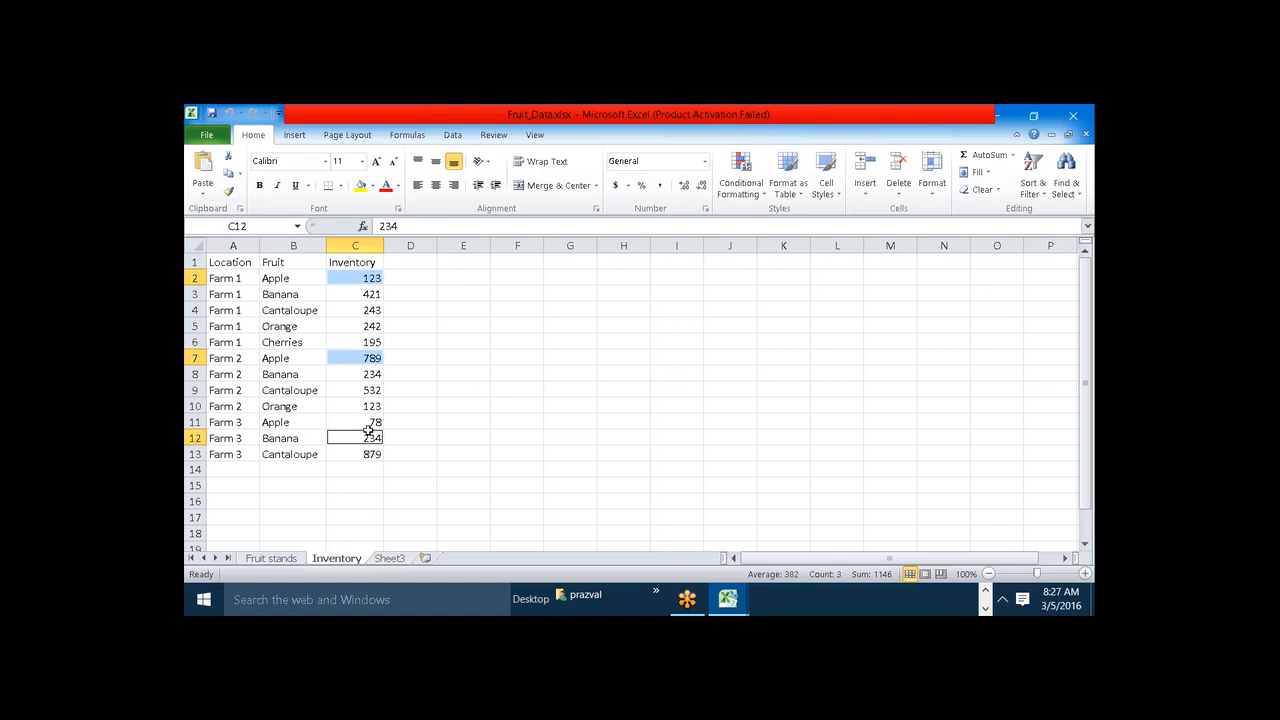
ctrl+click(360, 421)
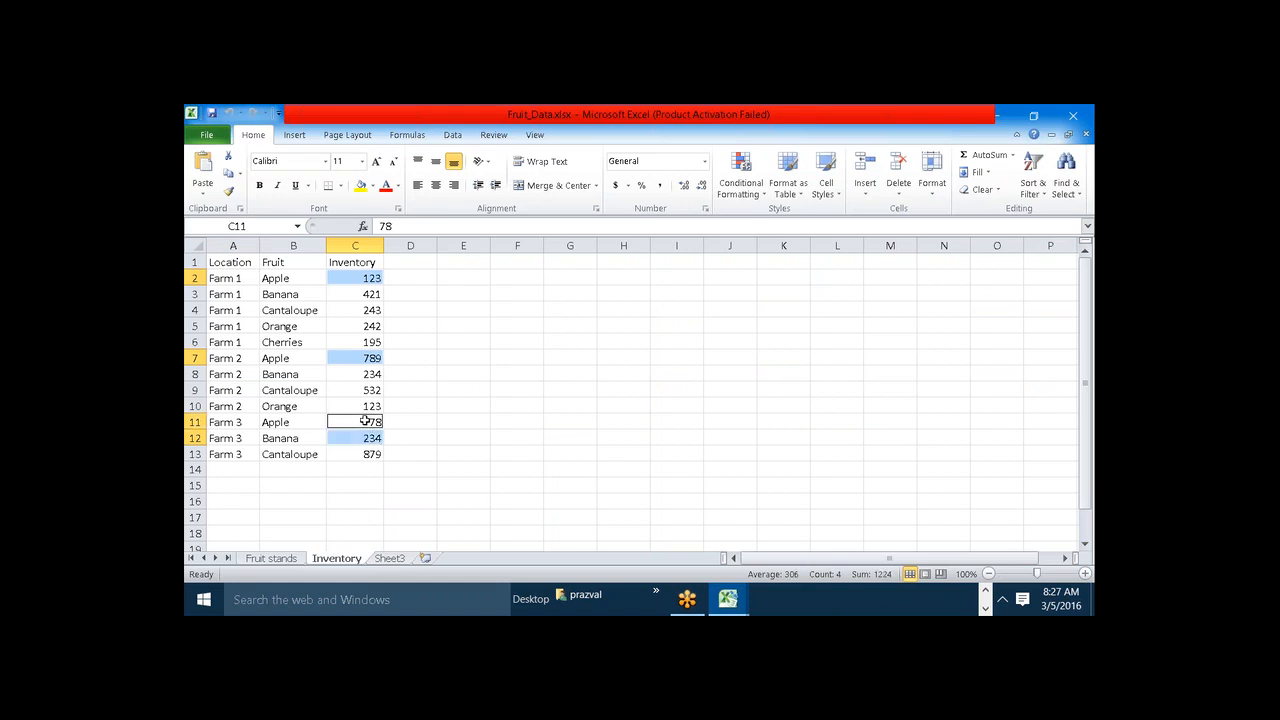
click(460, 437)
Select the Apple inventory values in cells C2, C7 and C11 together to read their sum.
click(366, 279)
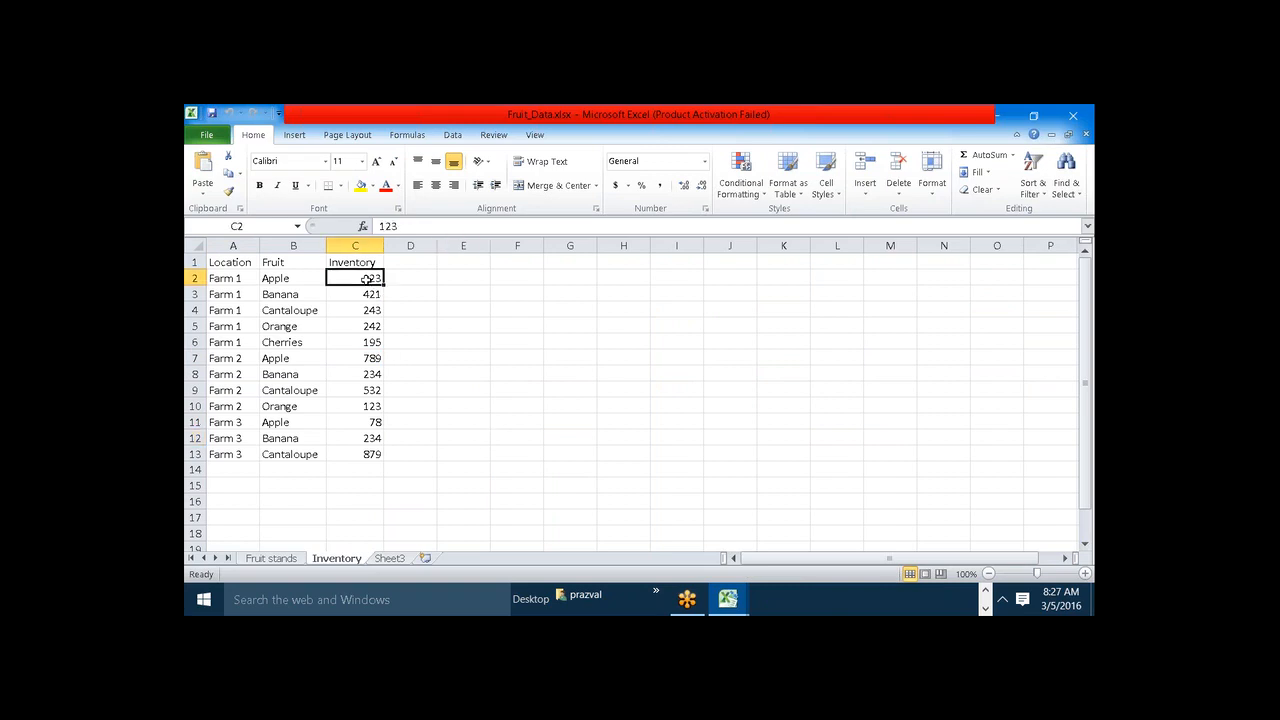
ctrl+click(356, 360)
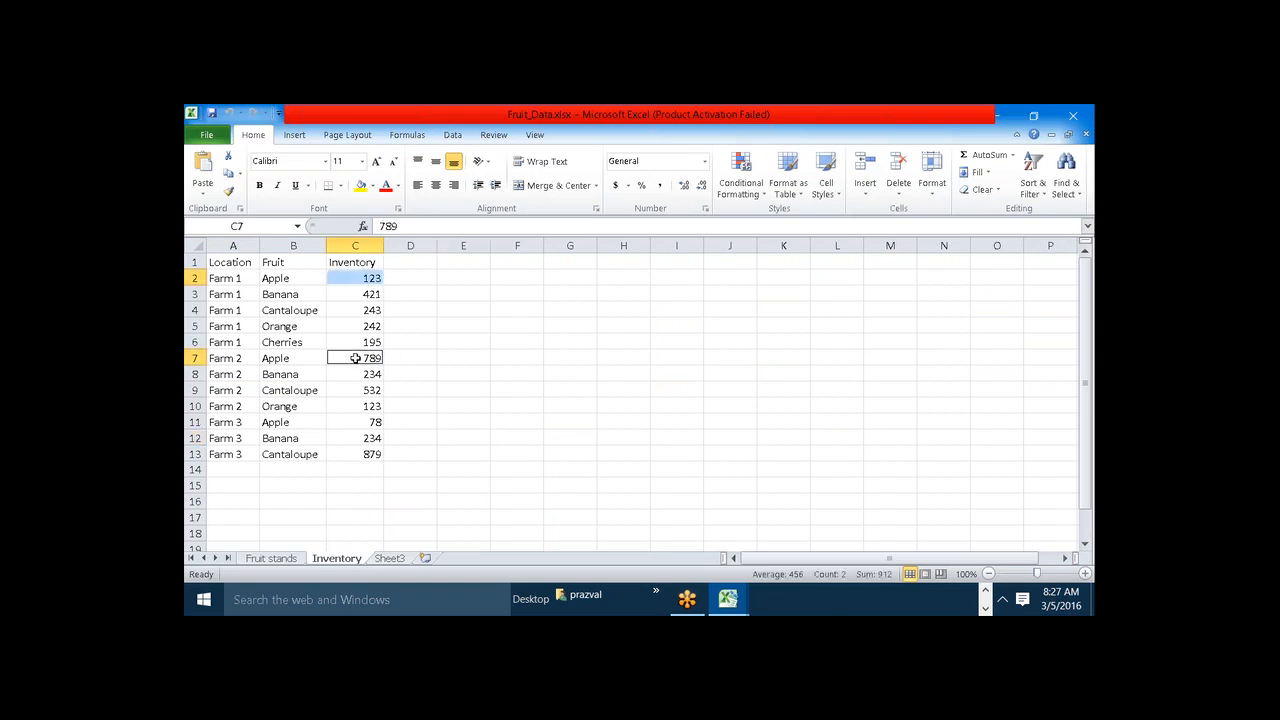
ctrl+click(366, 422)
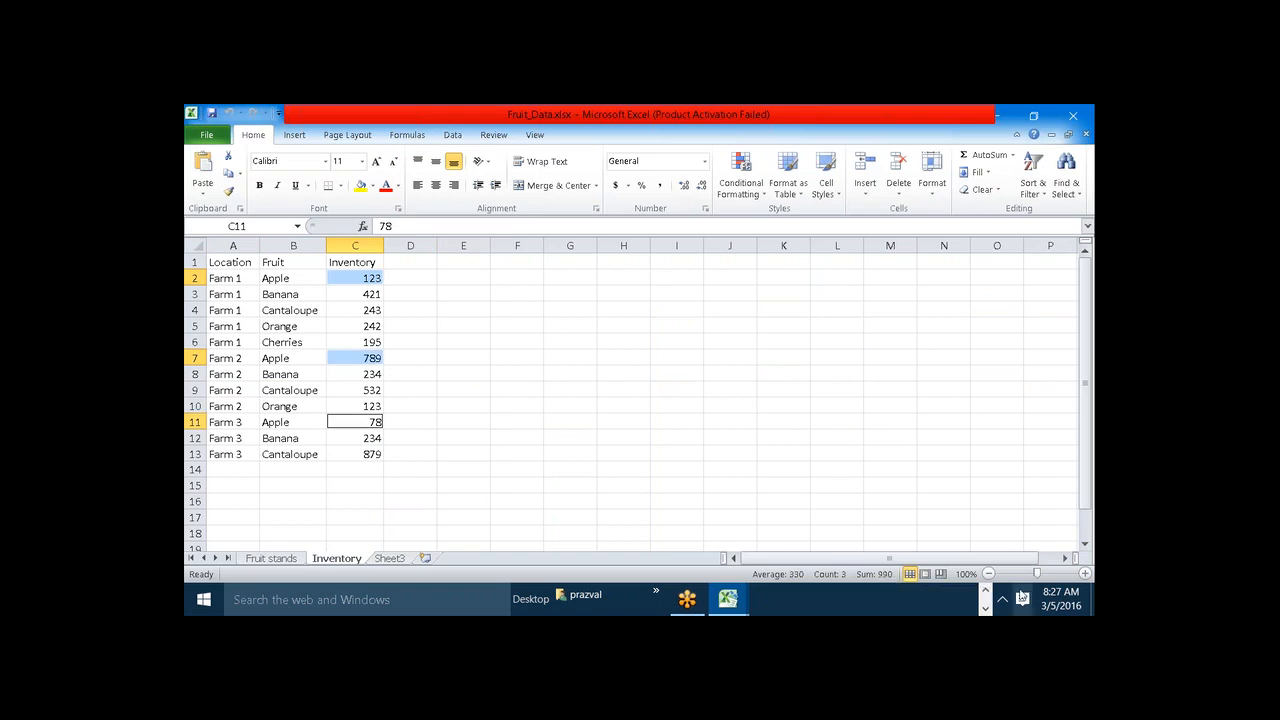
Return to the Tableau chart and compare the inventory bars by highlighting Banana, Cherries and Banana again.
click(962, 600)
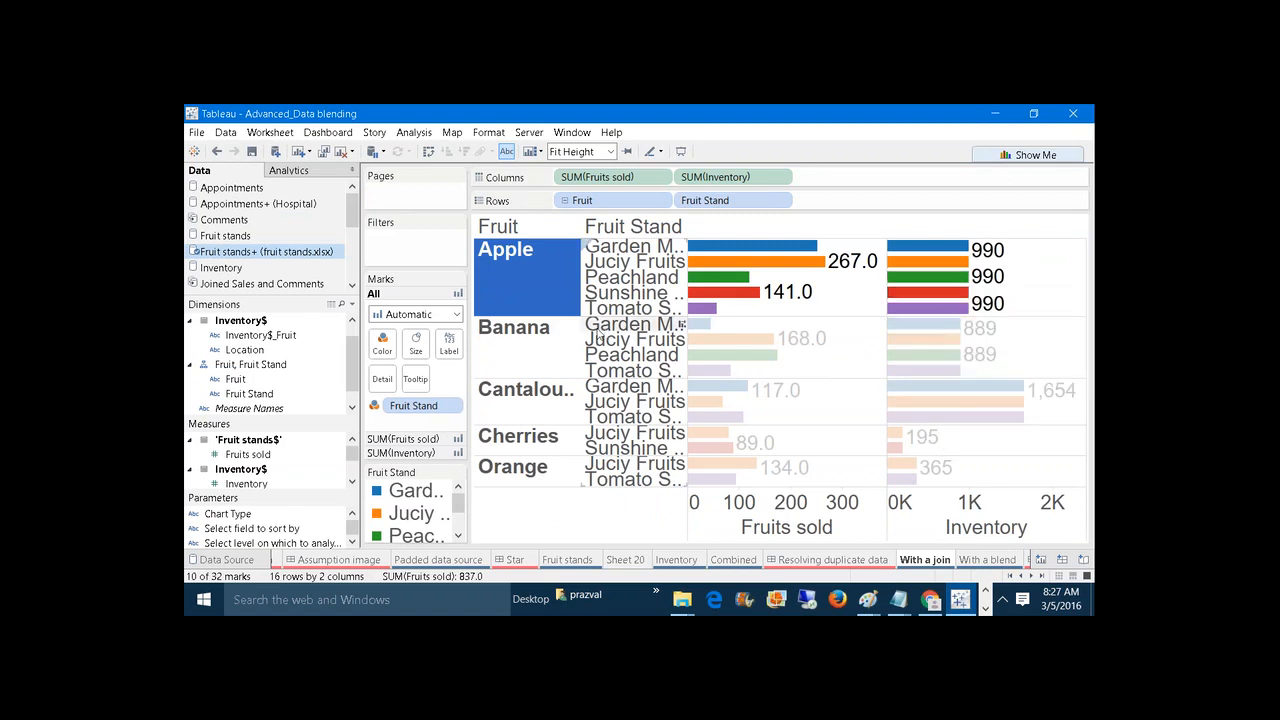
click(560, 337)
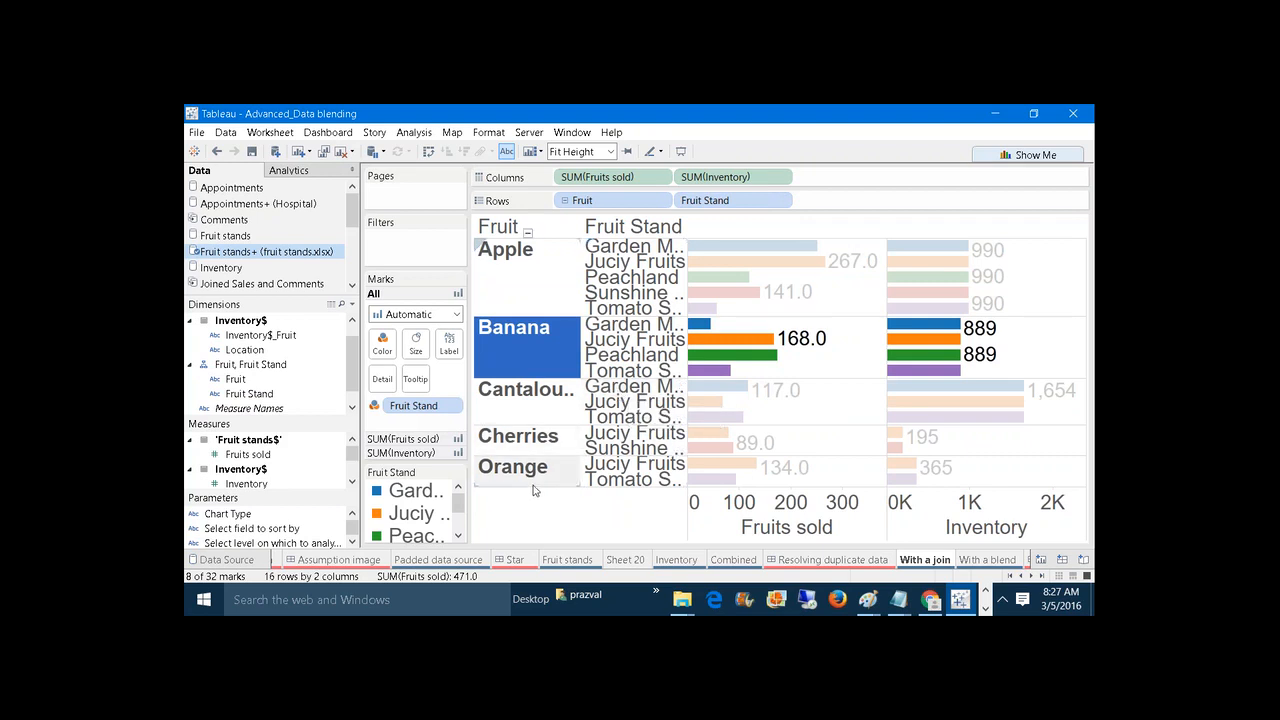
click(530, 442)
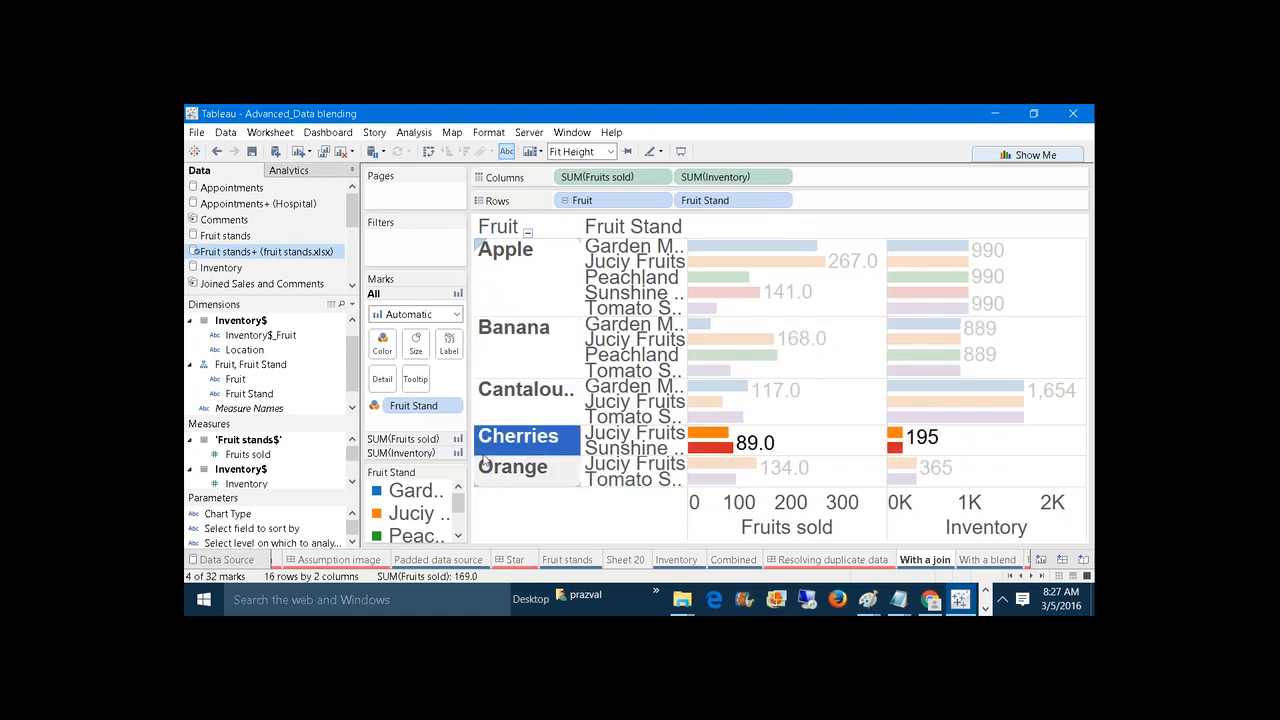
click(489, 372)
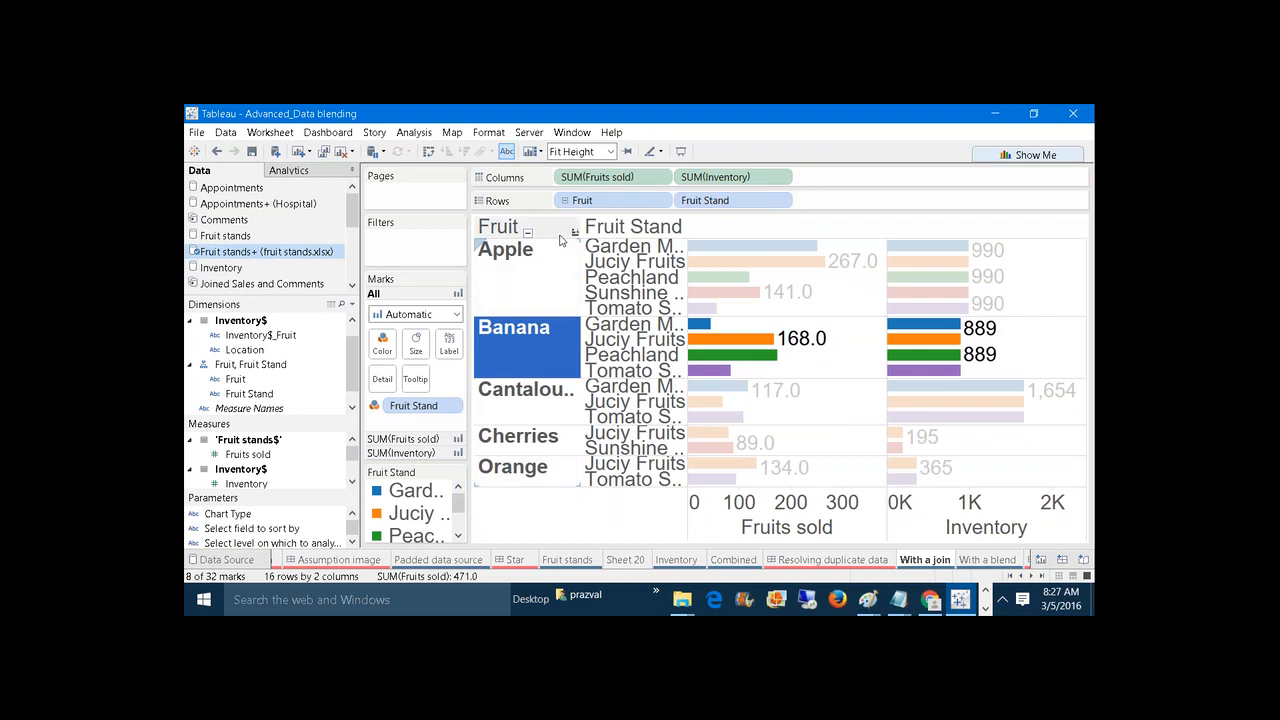
mouse_move(556, 253)
mouse_down()
mouse_move(557, 269)
mouse_move(551, 244)
mouse_up()
Set the worksheet's fit to Entire View.
click(609, 151)
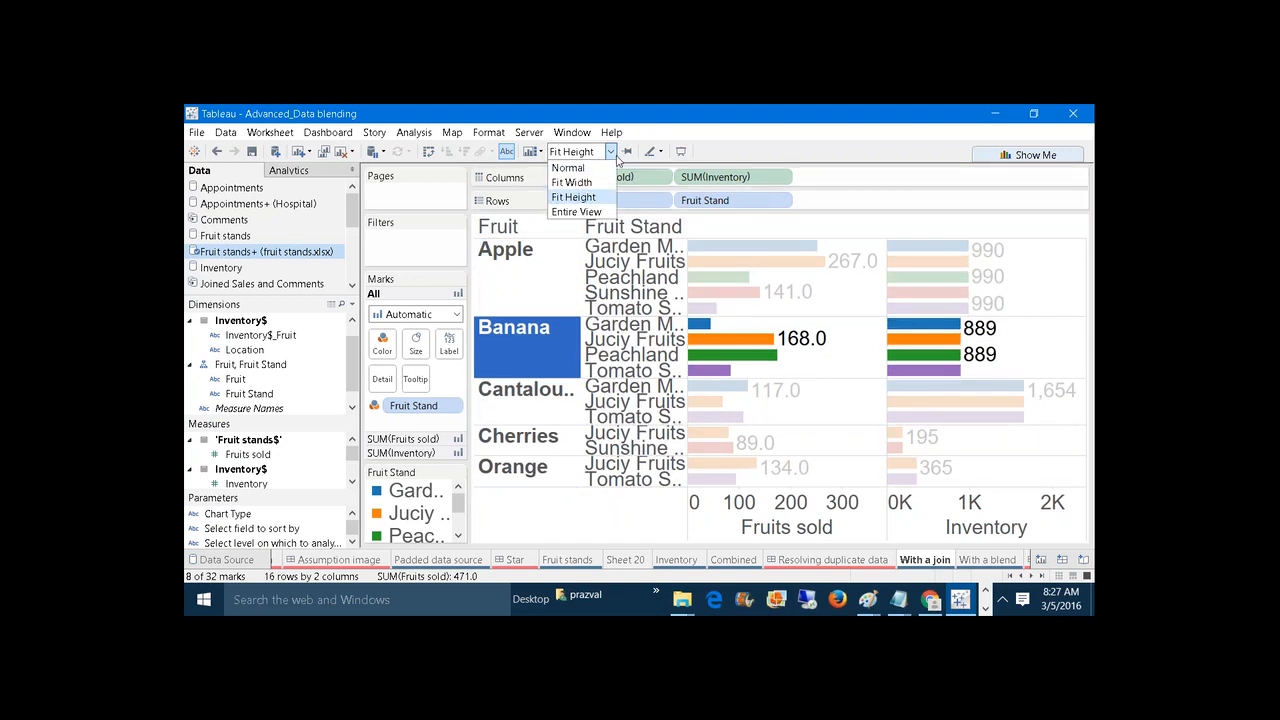
click(594, 211)
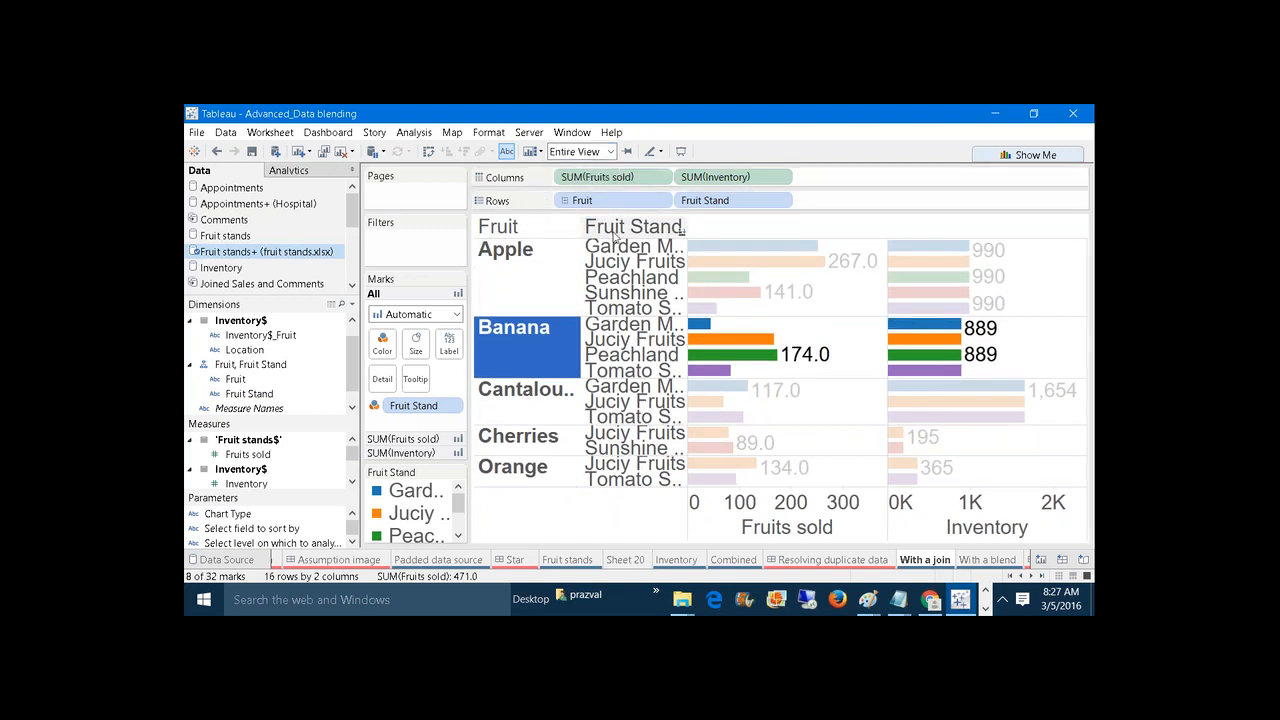
Examine the chart in presentation mode with the Orange rows highlighted, clear the highlight, and leave presentation mode.
click(681, 151)
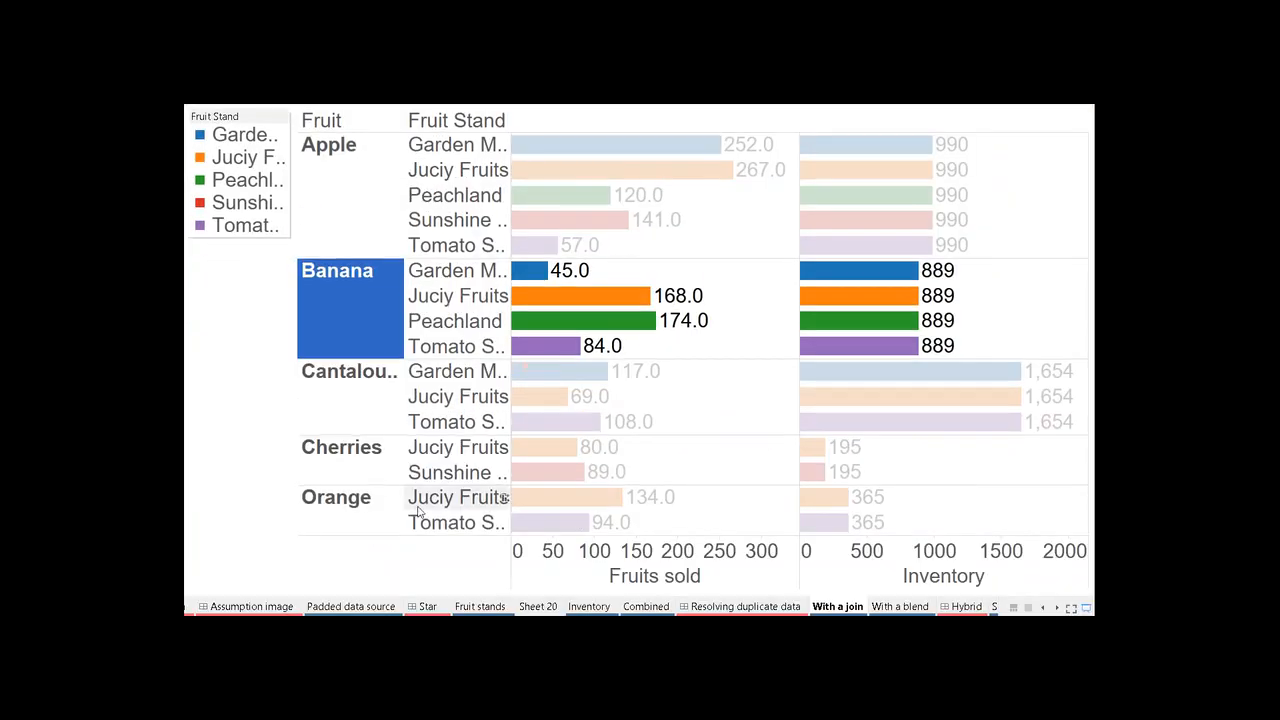
click(371, 528)
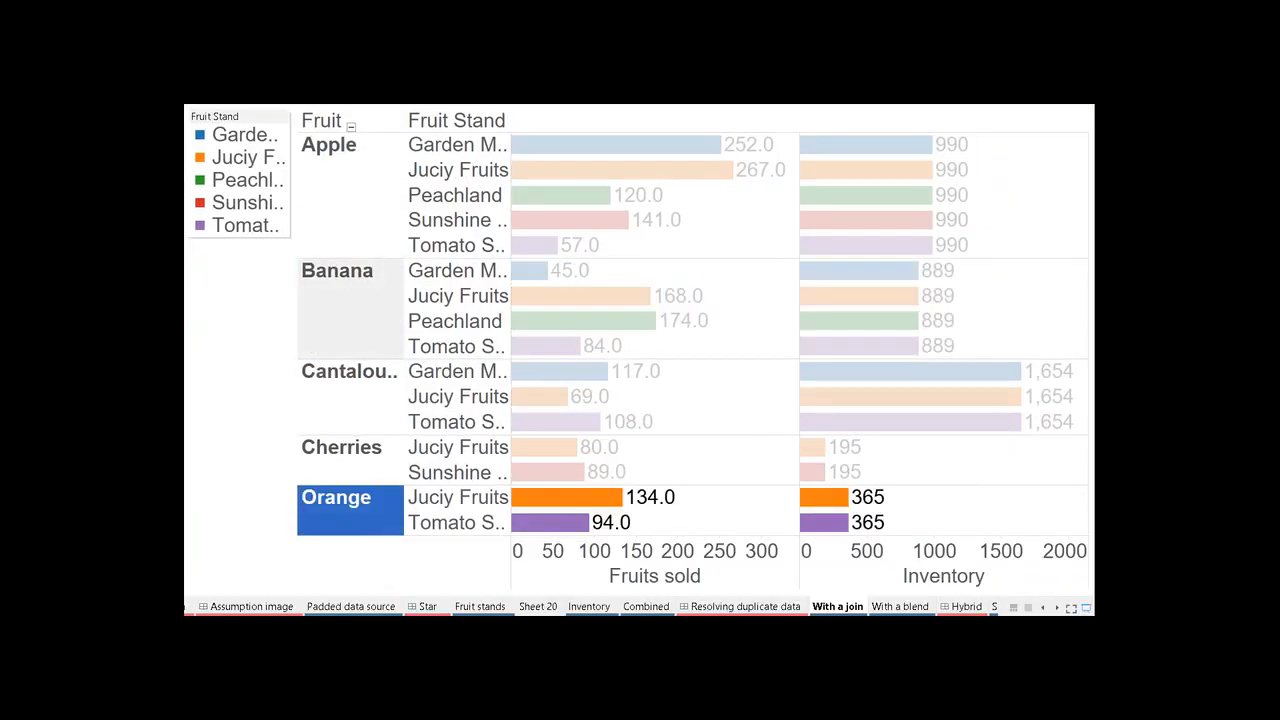
click(243, 331)
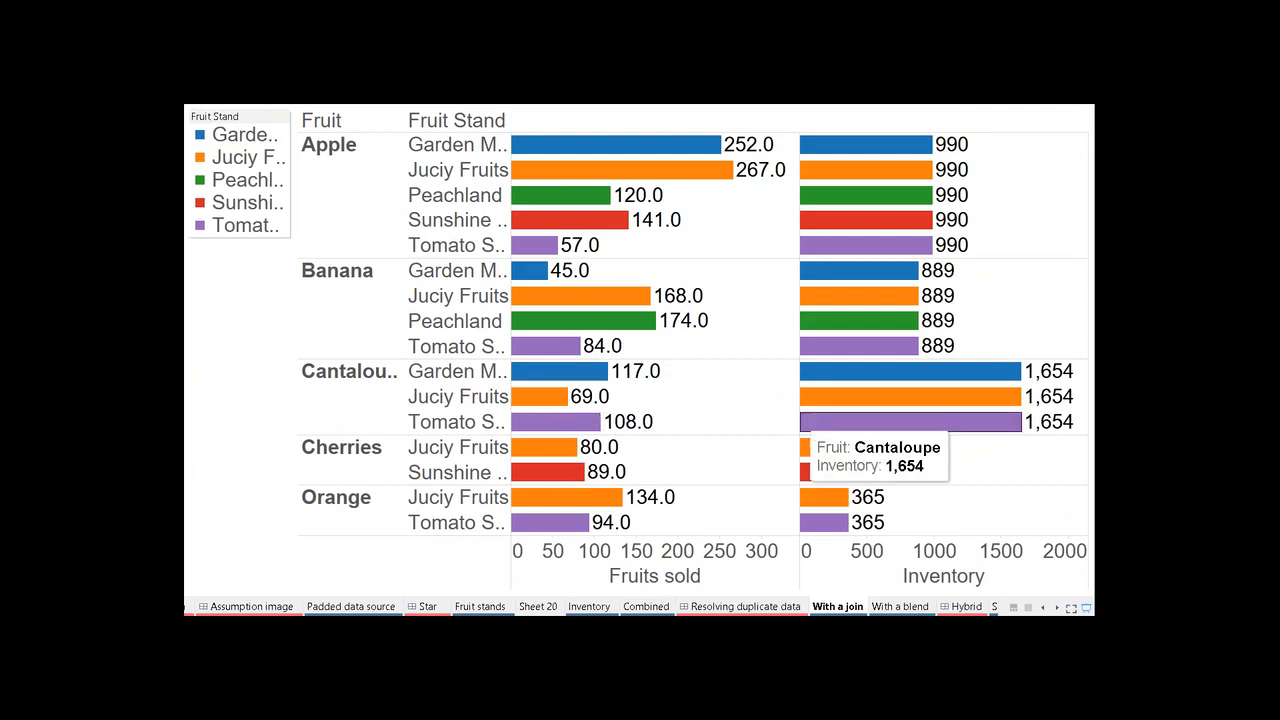
key(Escape)
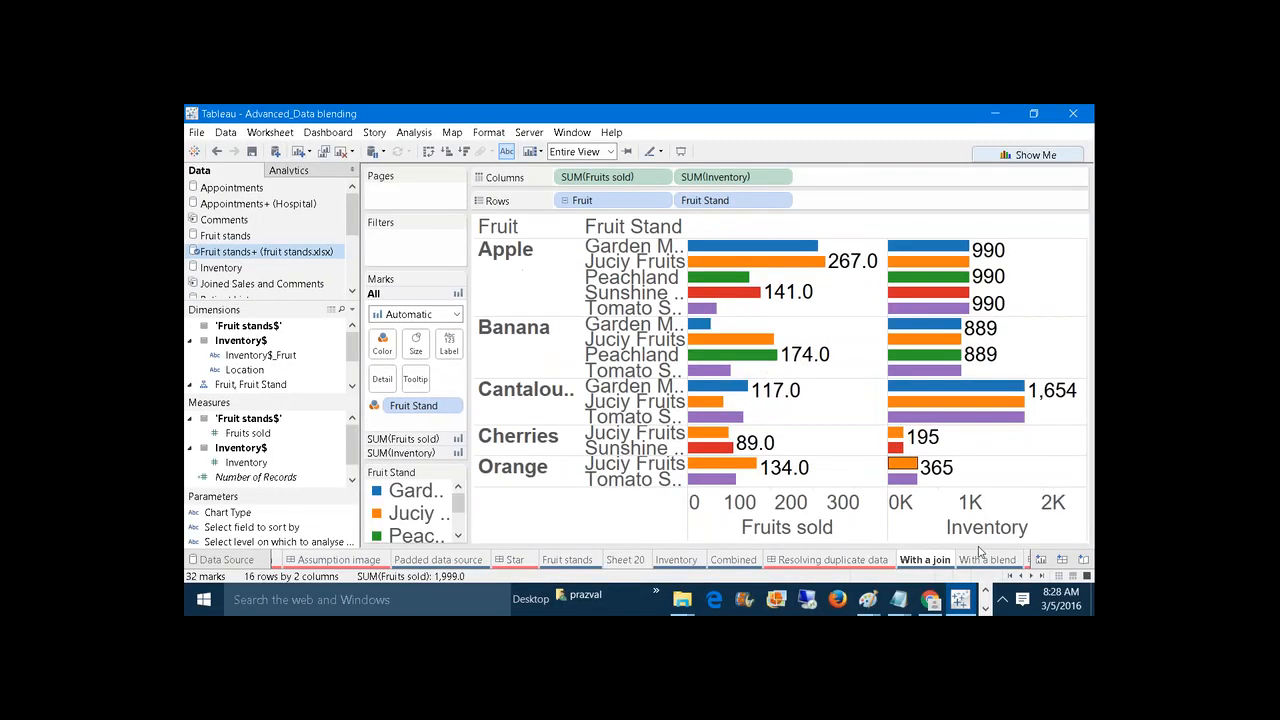
Switch to the Inventory sheet of Fruit_Data.xlsx in Excel.
click(985, 608)
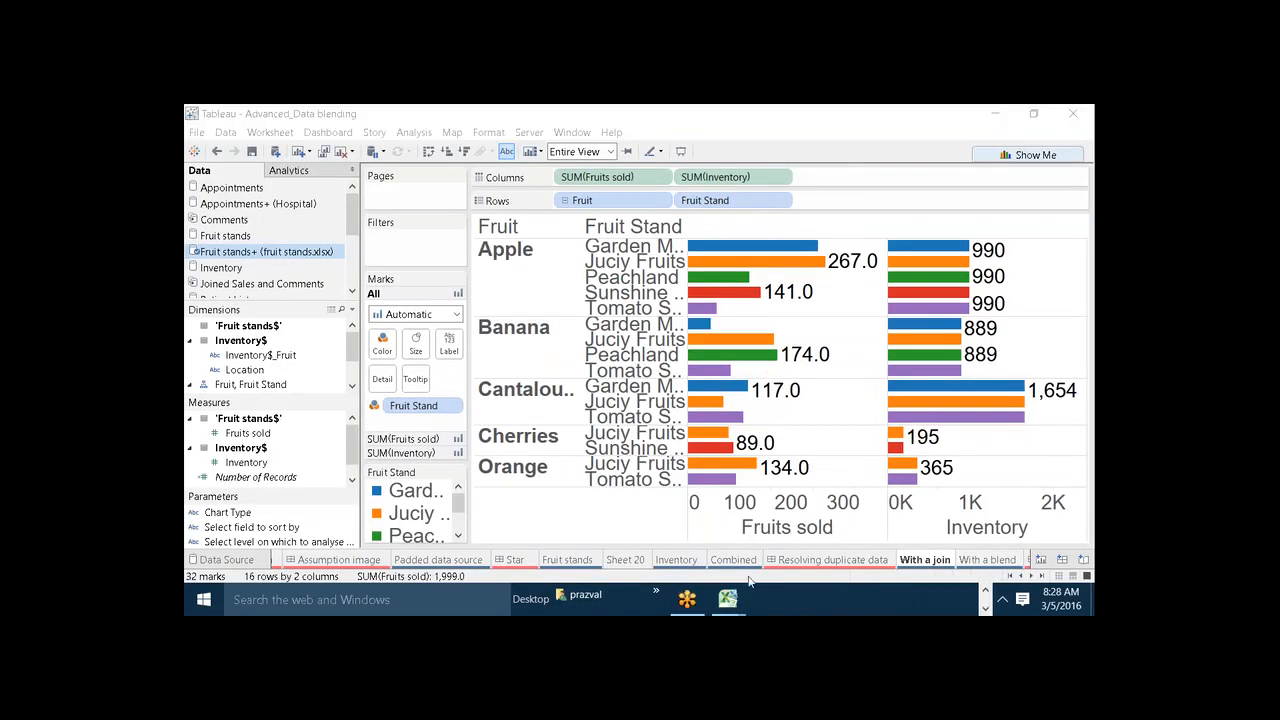
click(801, 519)
right_click(728, 599)
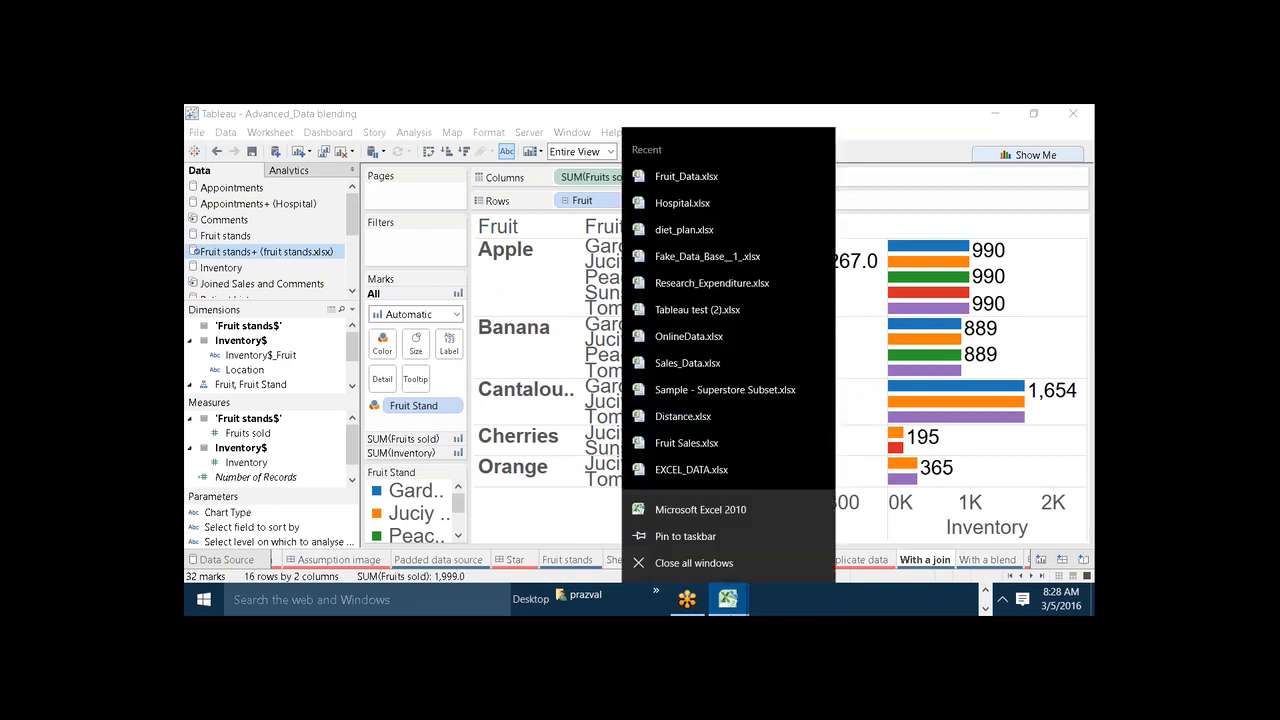
click(728, 599)
click(776, 550)
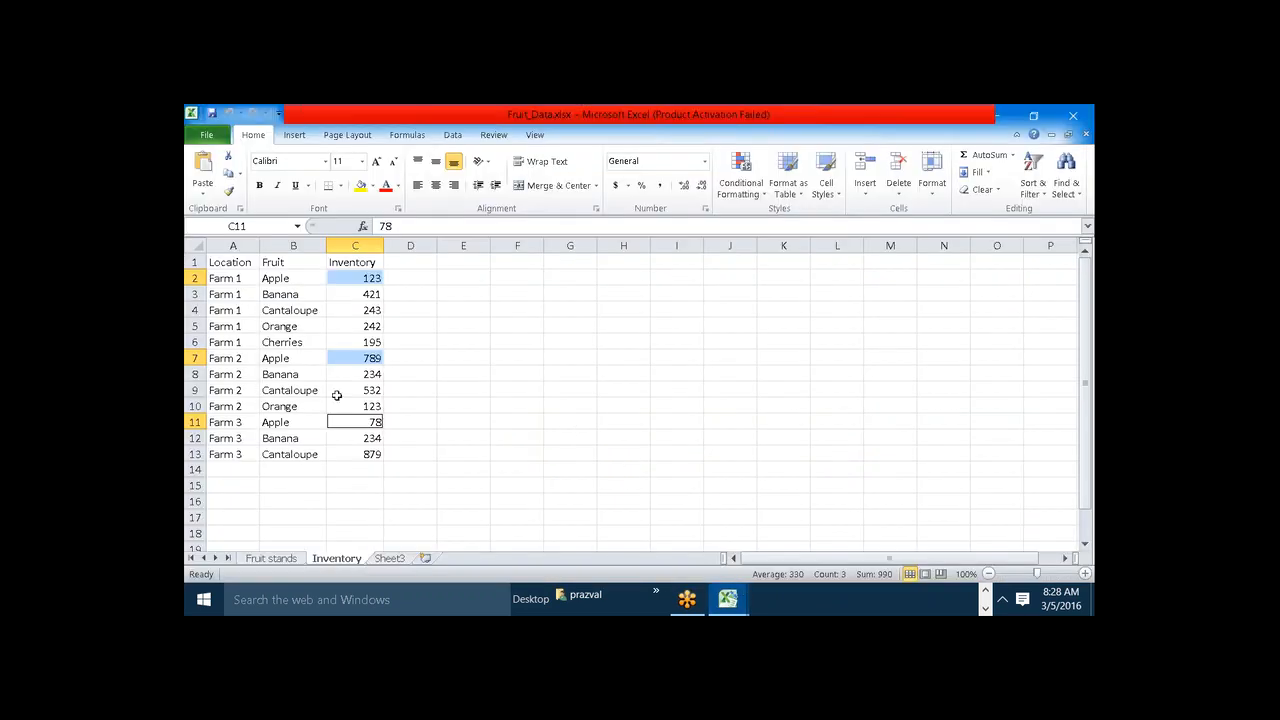
Check the Cherries inventory in C6, and select the Orange values in C10 and C5 together to read their sum.
click(348, 348)
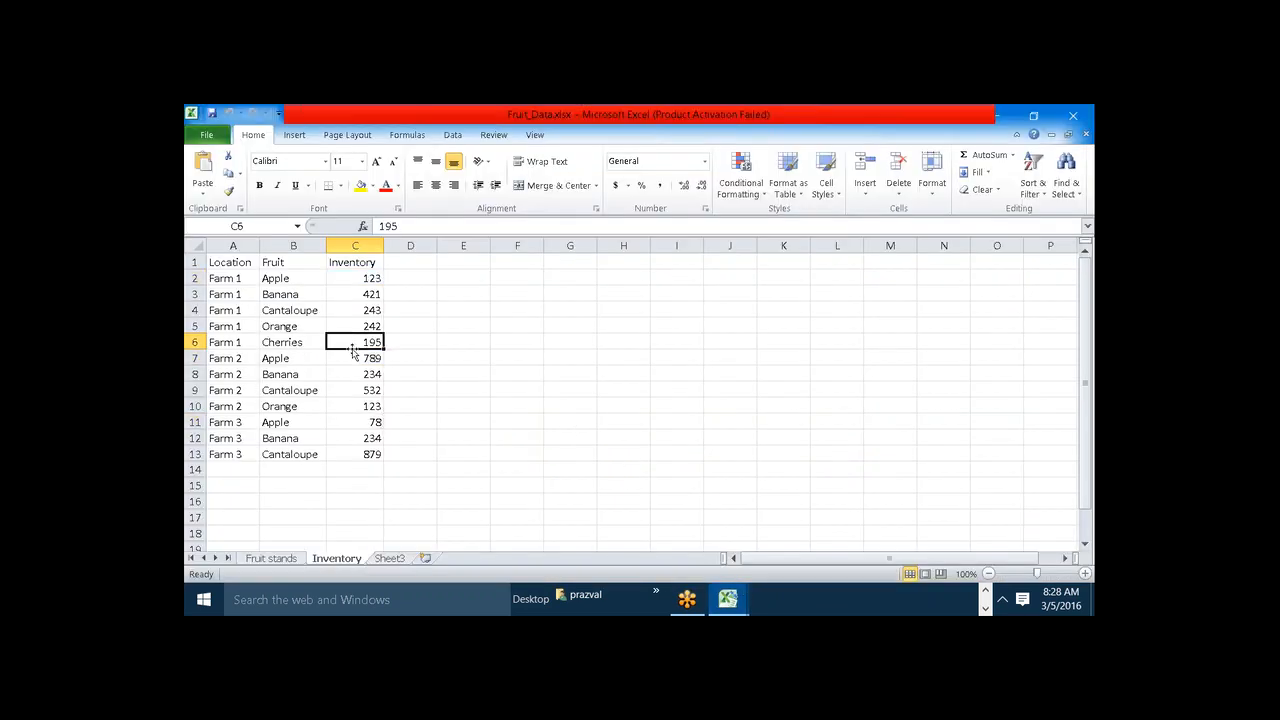
click(297, 406)
click(347, 406)
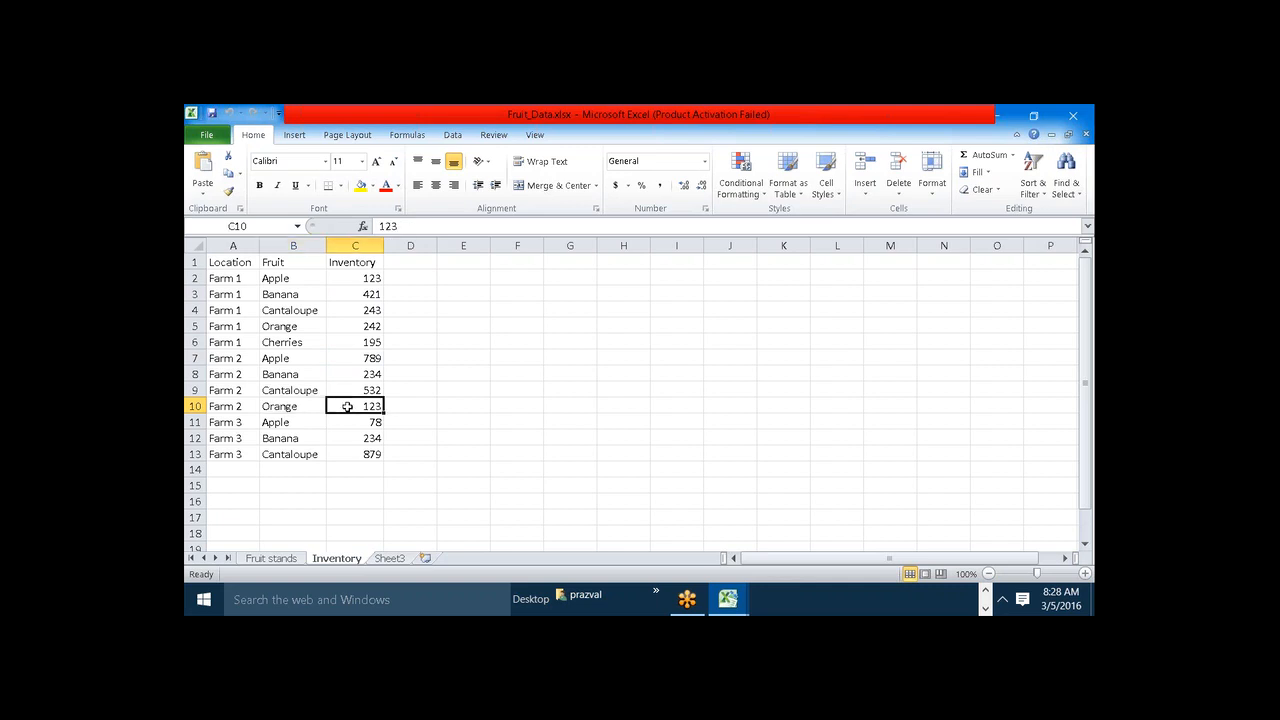
ctrl+click(366, 326)
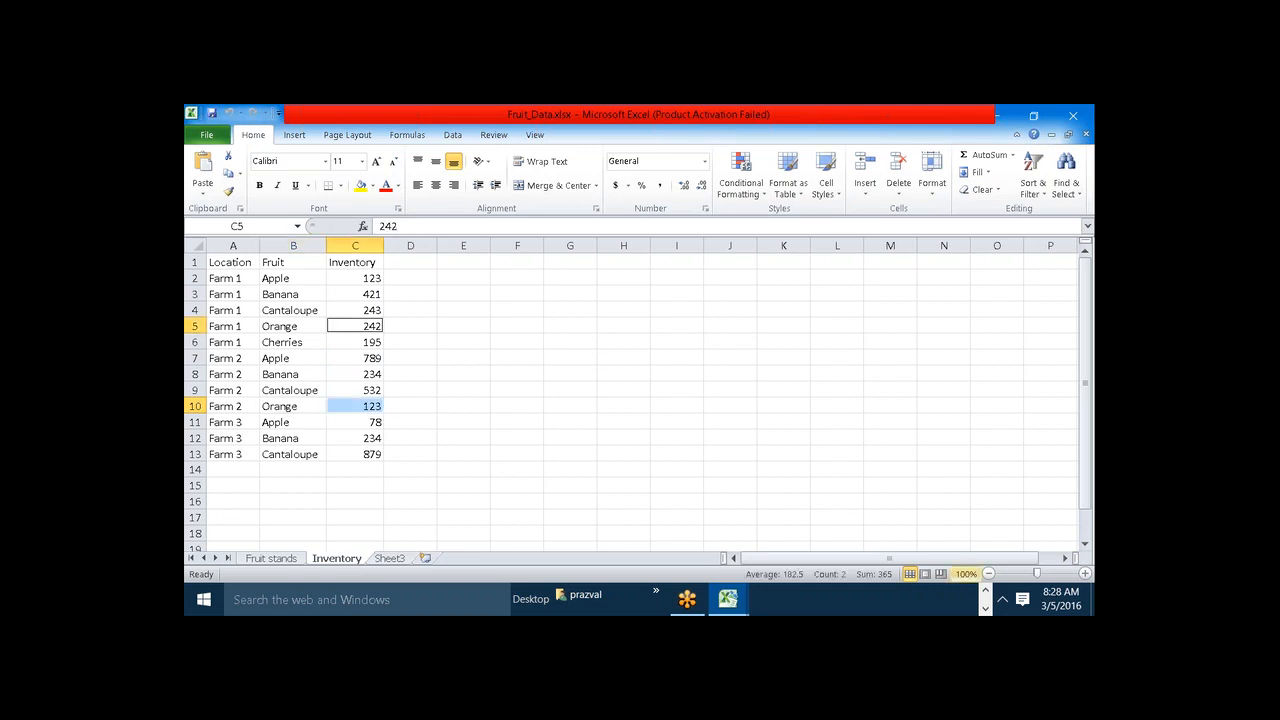
Switch back to Tableau and remove Fruit Stand from both the Rows shelf and the color encoding.
click(985, 604)
mouse_move(960, 599)
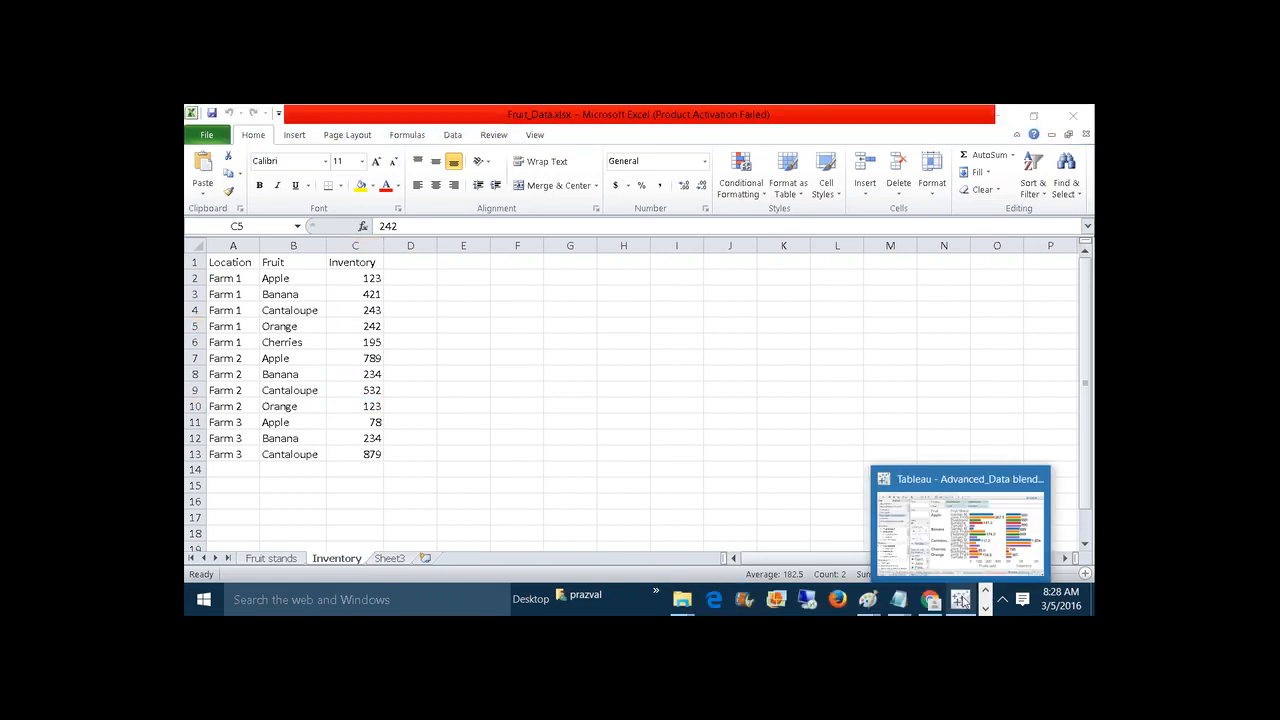
click(958, 552)
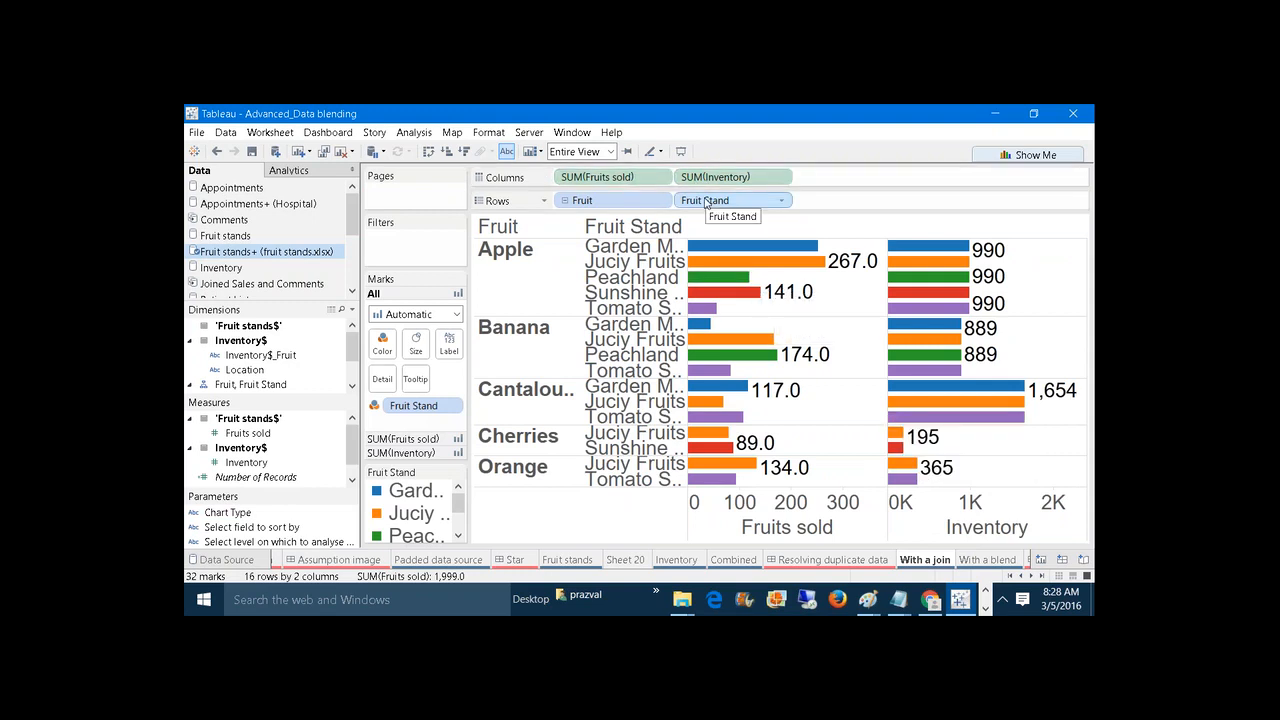
drag(705, 202, 768, 136)
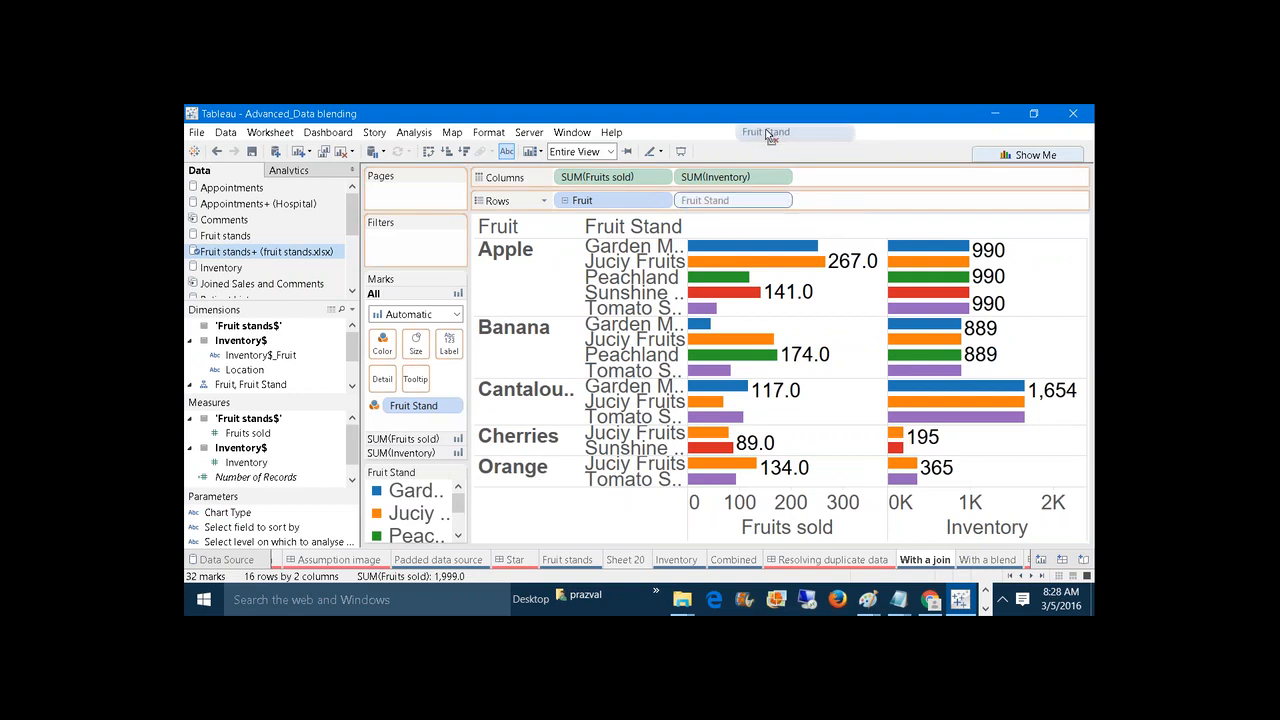
drag(768, 136, 768, 136)
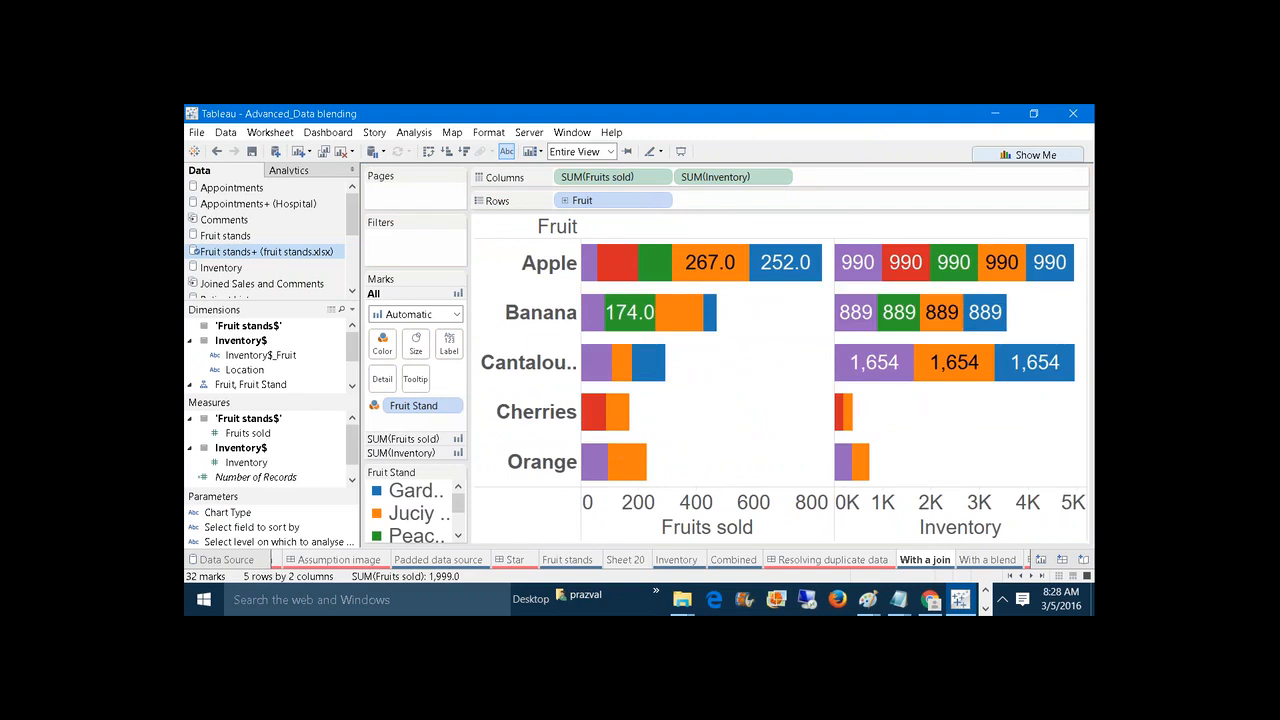
drag(413, 405, 337, 302)
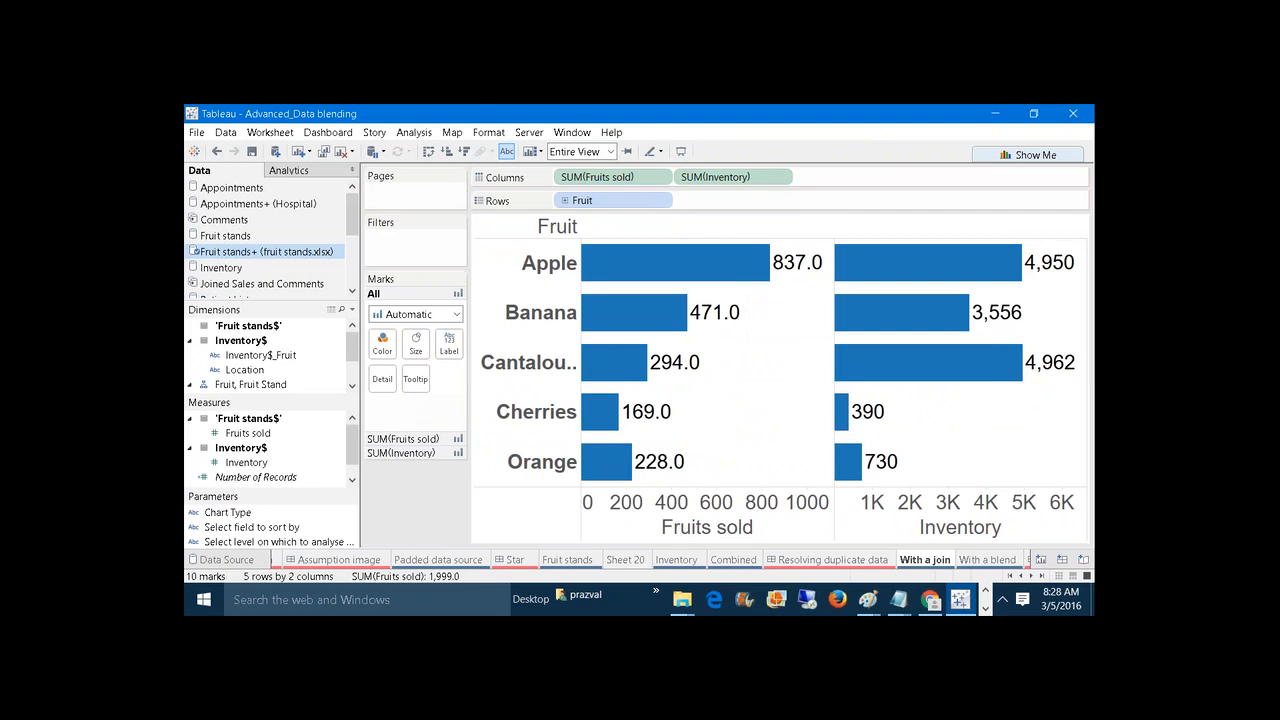
Highlight the Apple inventory bar, check the Cantaloupe inventory for comparison, and highlight the Apple bar again.
click(902, 271)
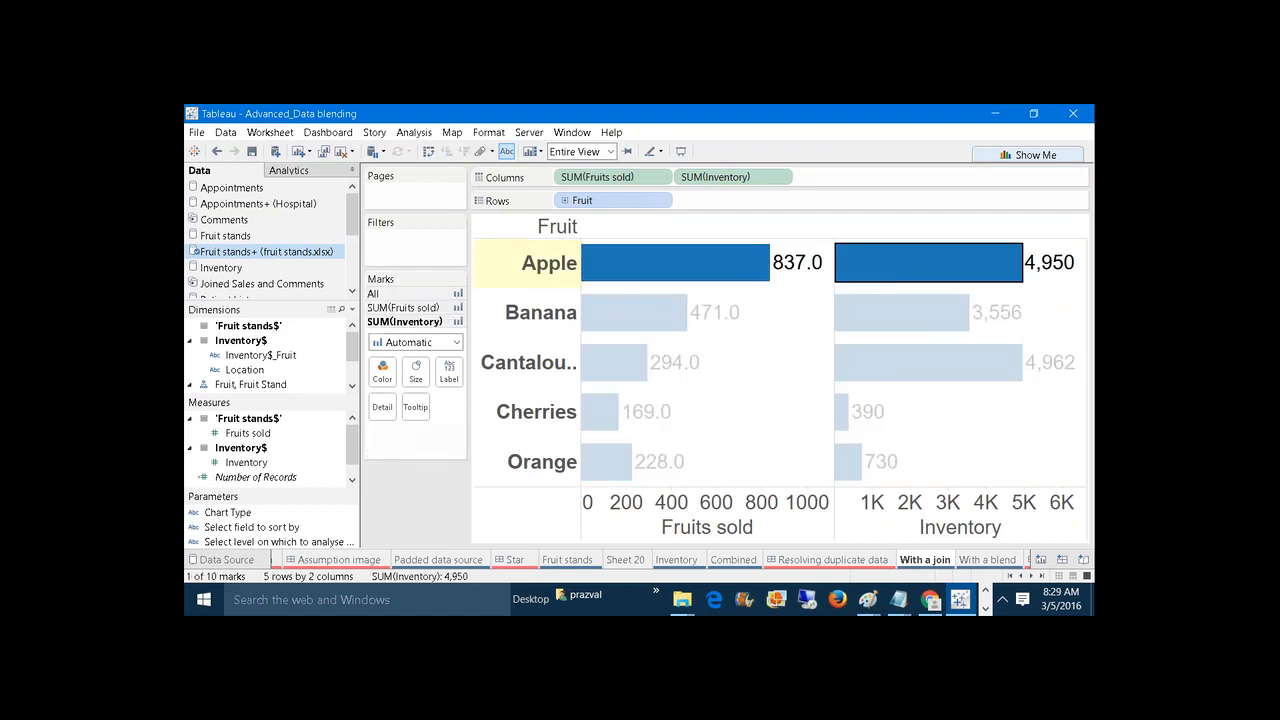
click(762, 317)
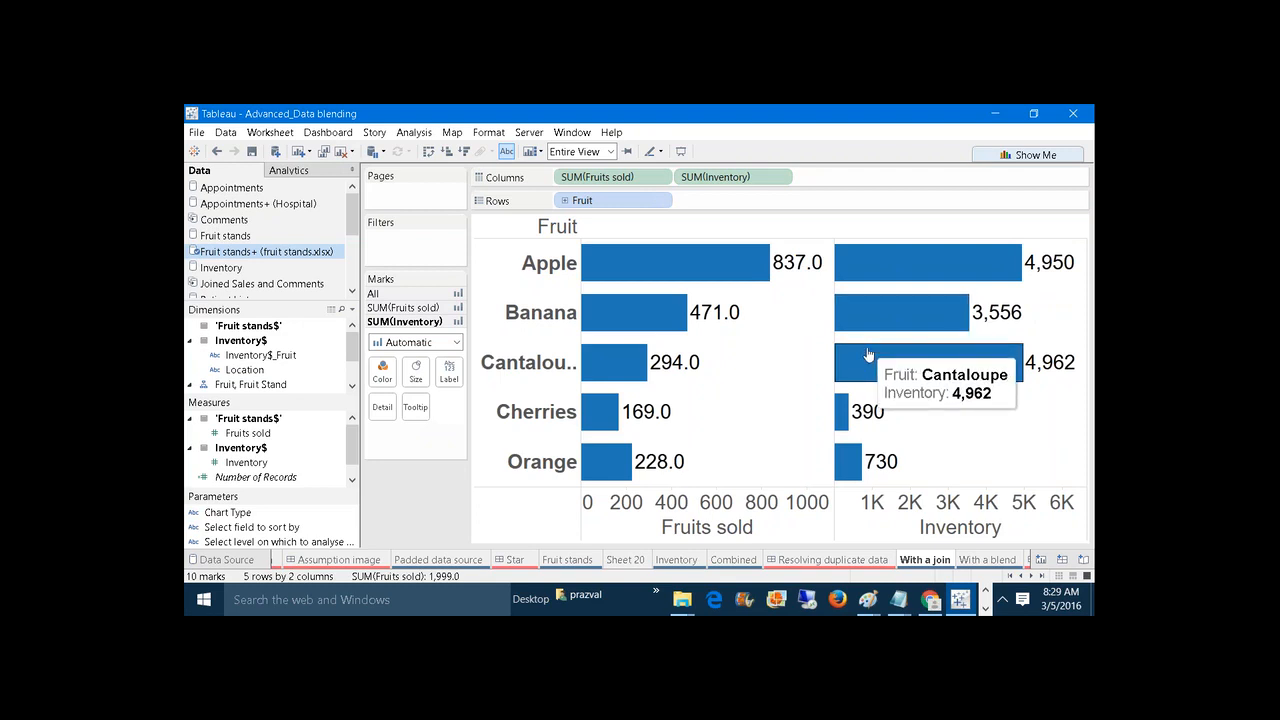
click(851, 283)
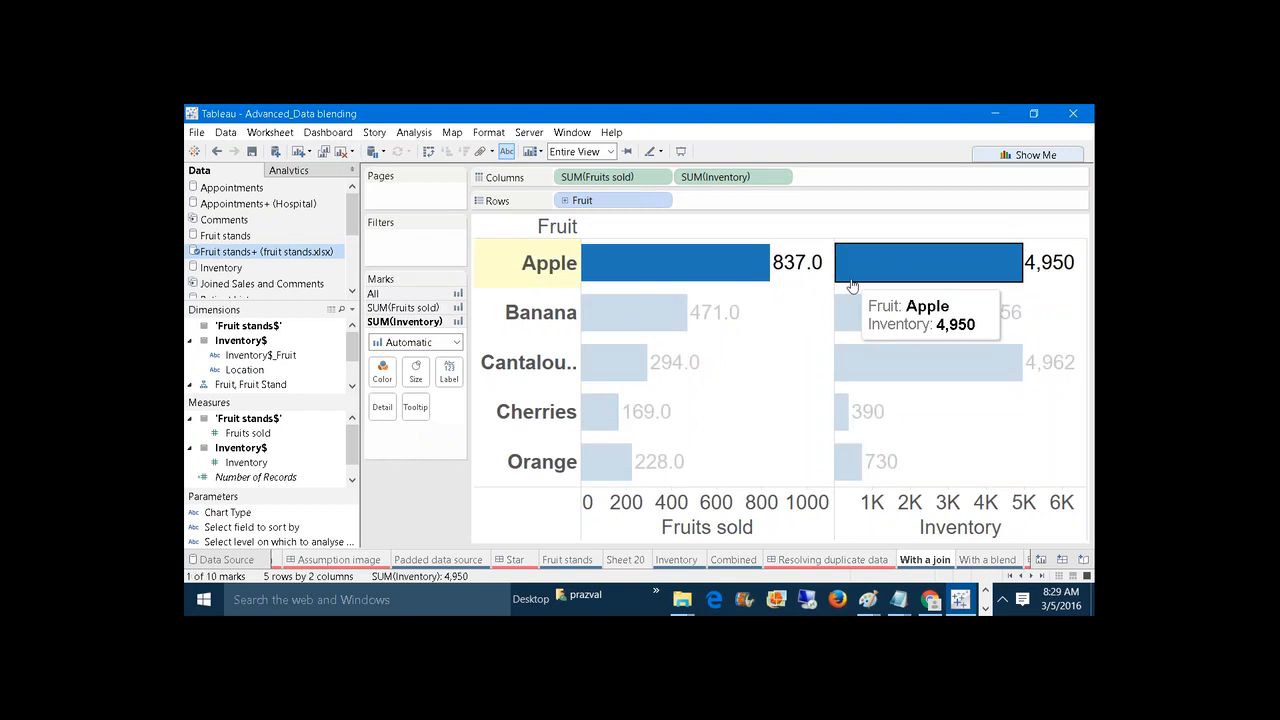
Check the Inventory sheet of Fruit_Data.xlsx in Excel and return to the Tableau chart.
click(986, 608)
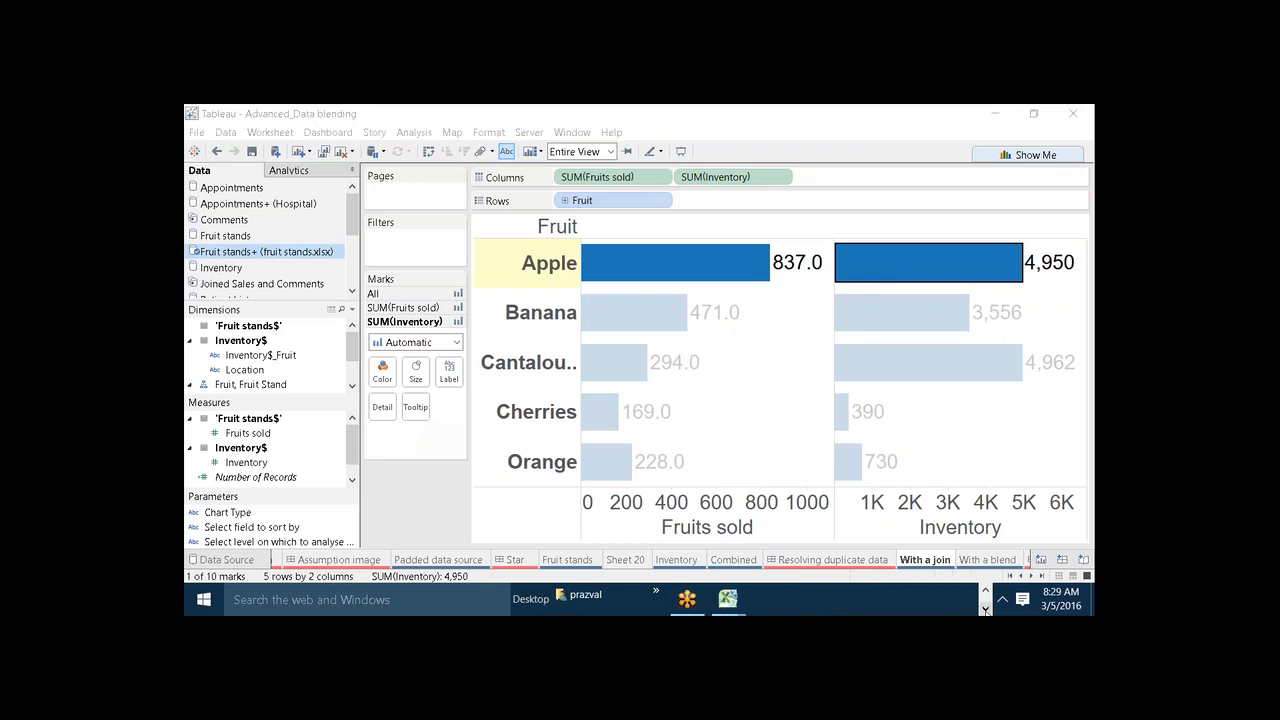
mouse_move(728, 600)
click(820, 517)
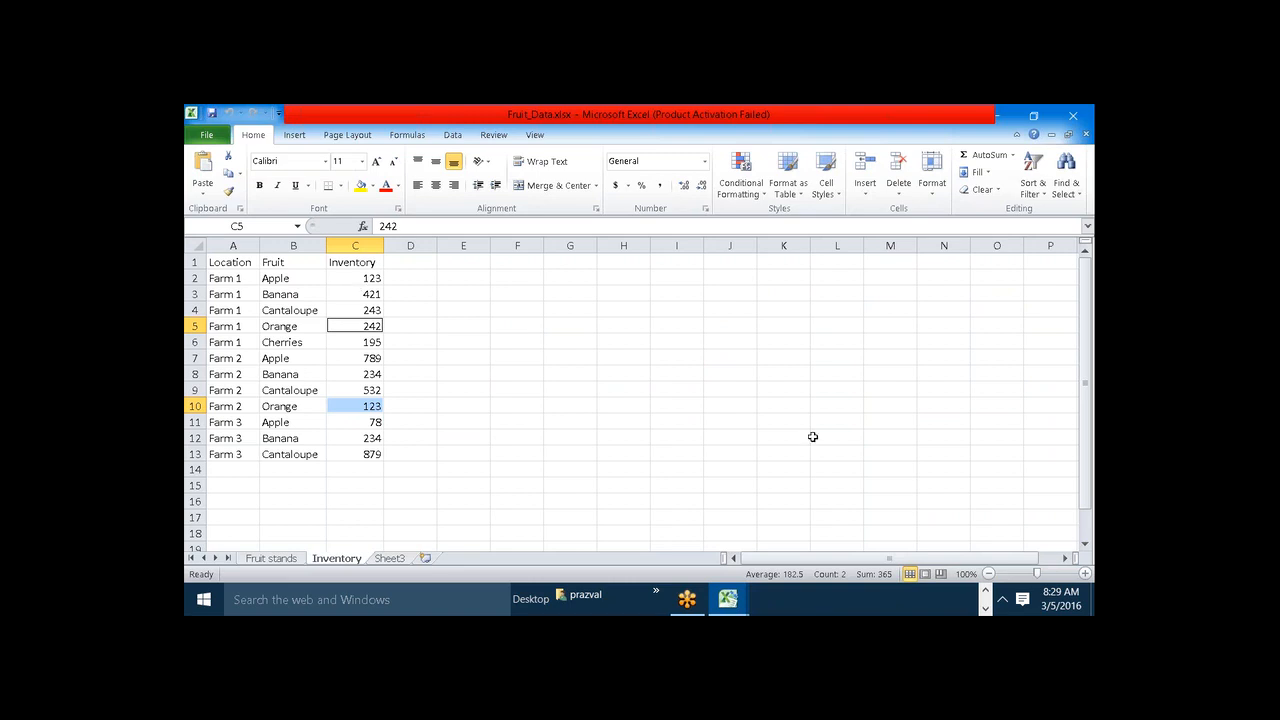
click(985, 601)
mouse_move(960, 600)
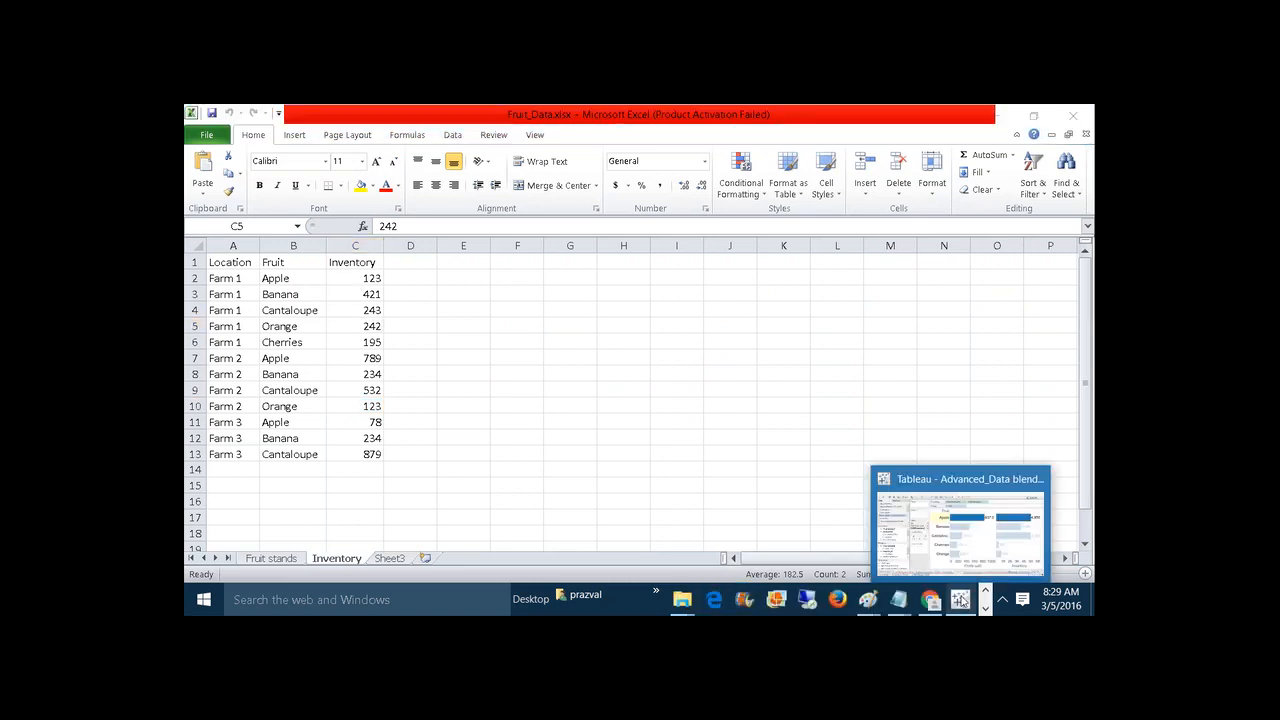
click(960, 520)
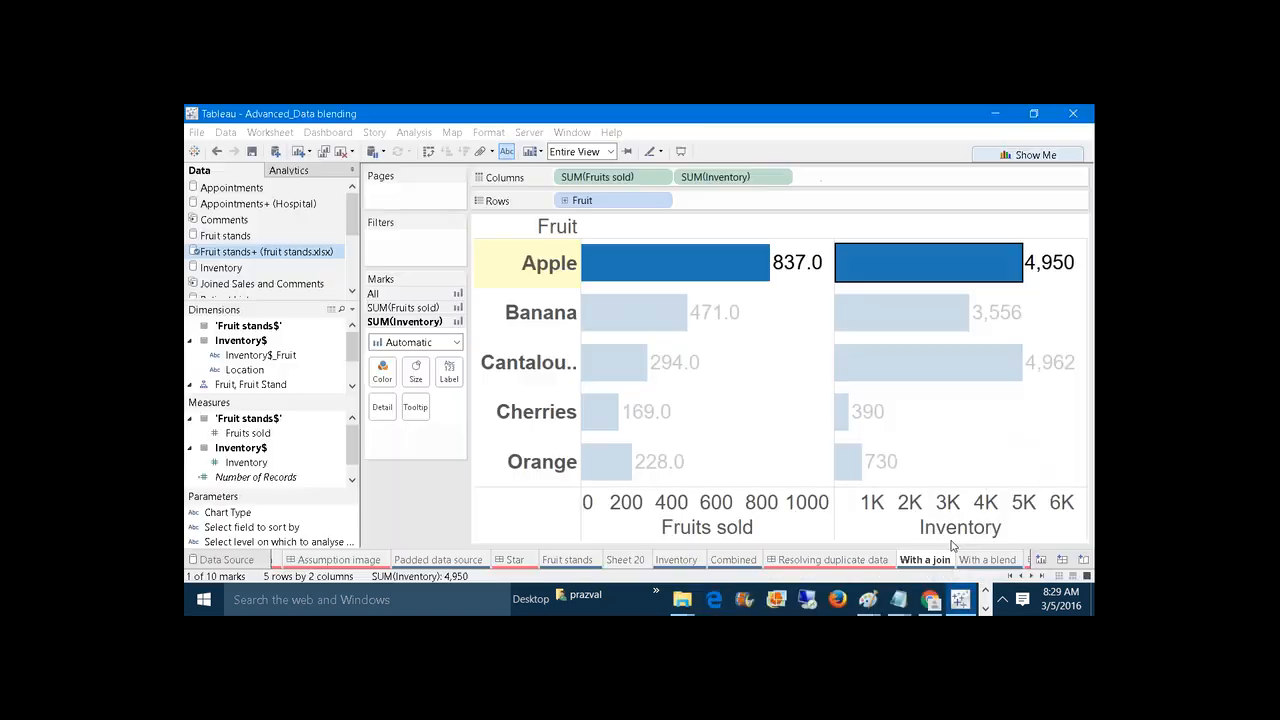
Undo the removal of Fruit Stand from the color encoding and move it to Rows after Fruit.
click(216, 152)
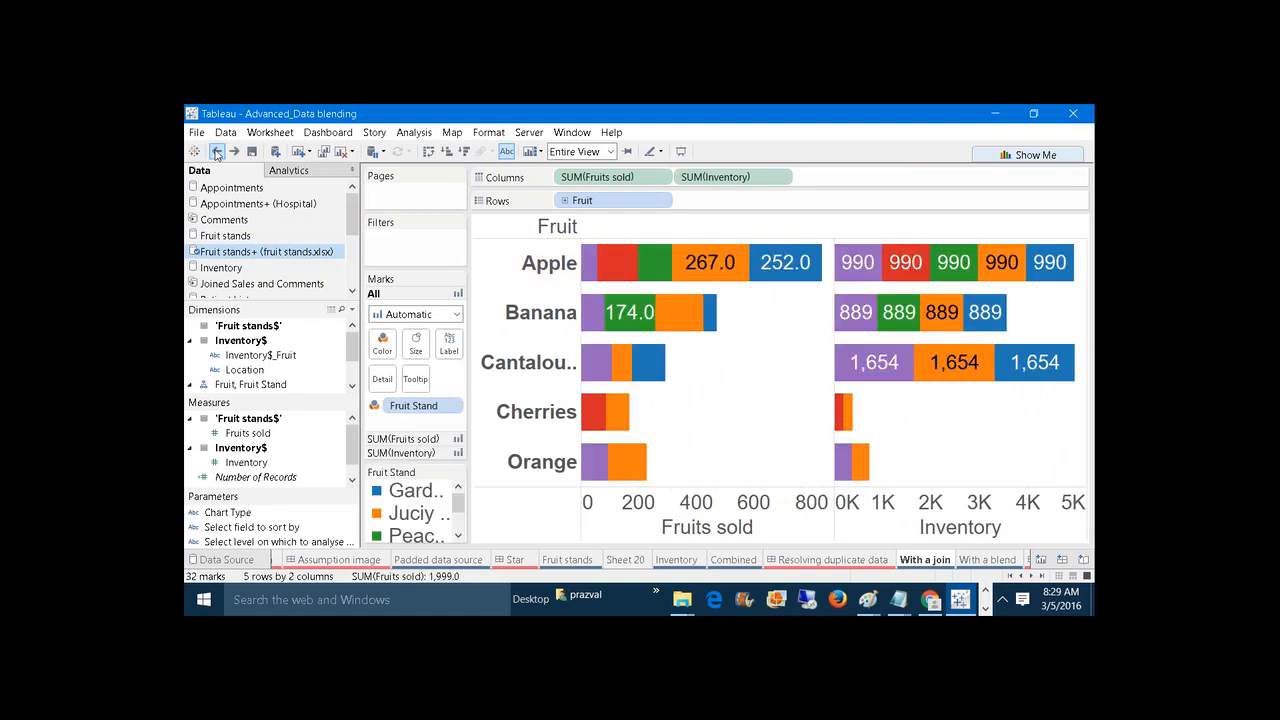
drag(413, 405, 760, 200)
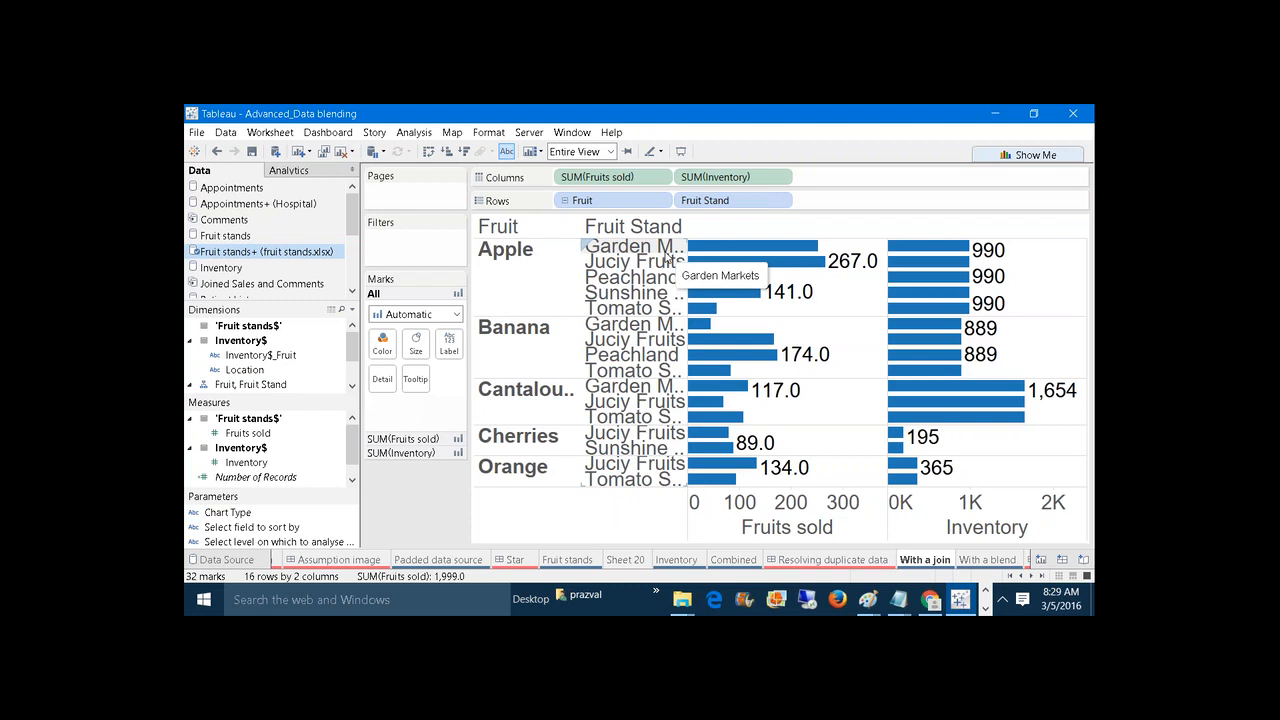
Remove Fruit Stand from Rows, check the Apple inventory bar, undo to compare the stand-level values, and remove Fruit Stand from Rows again.
drag(780, 202, 810, 133)
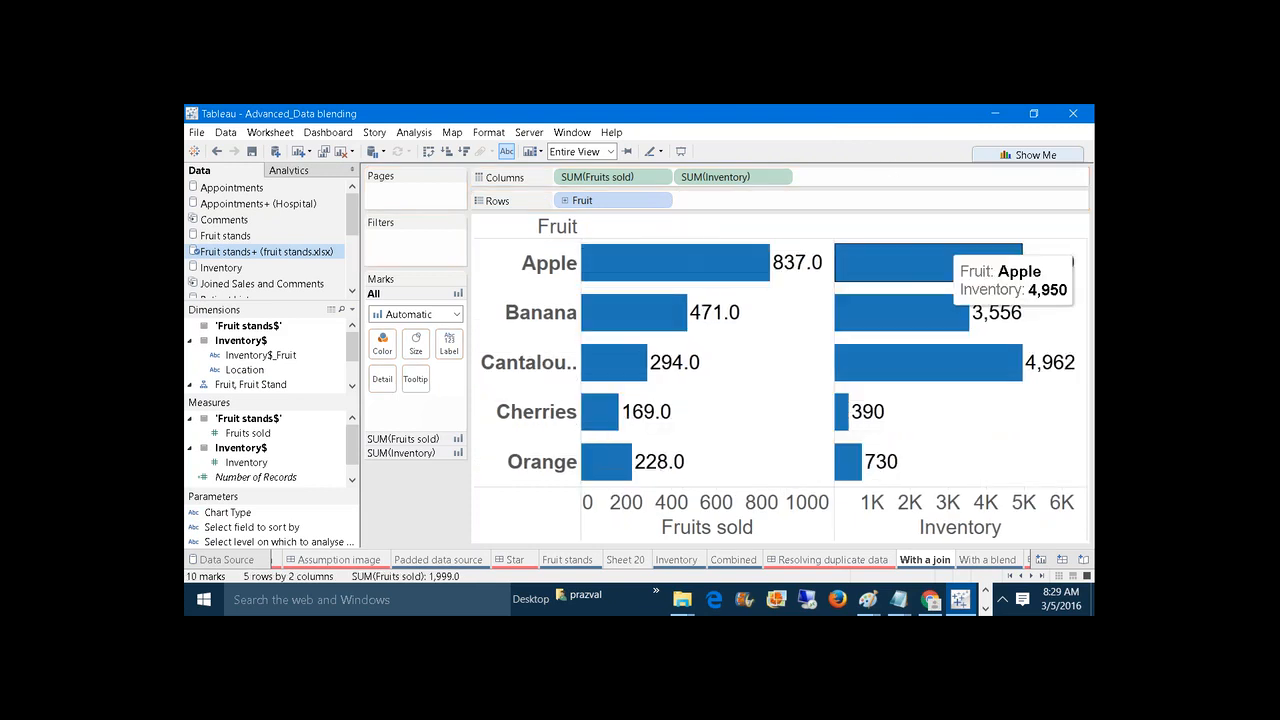
click(928, 264)
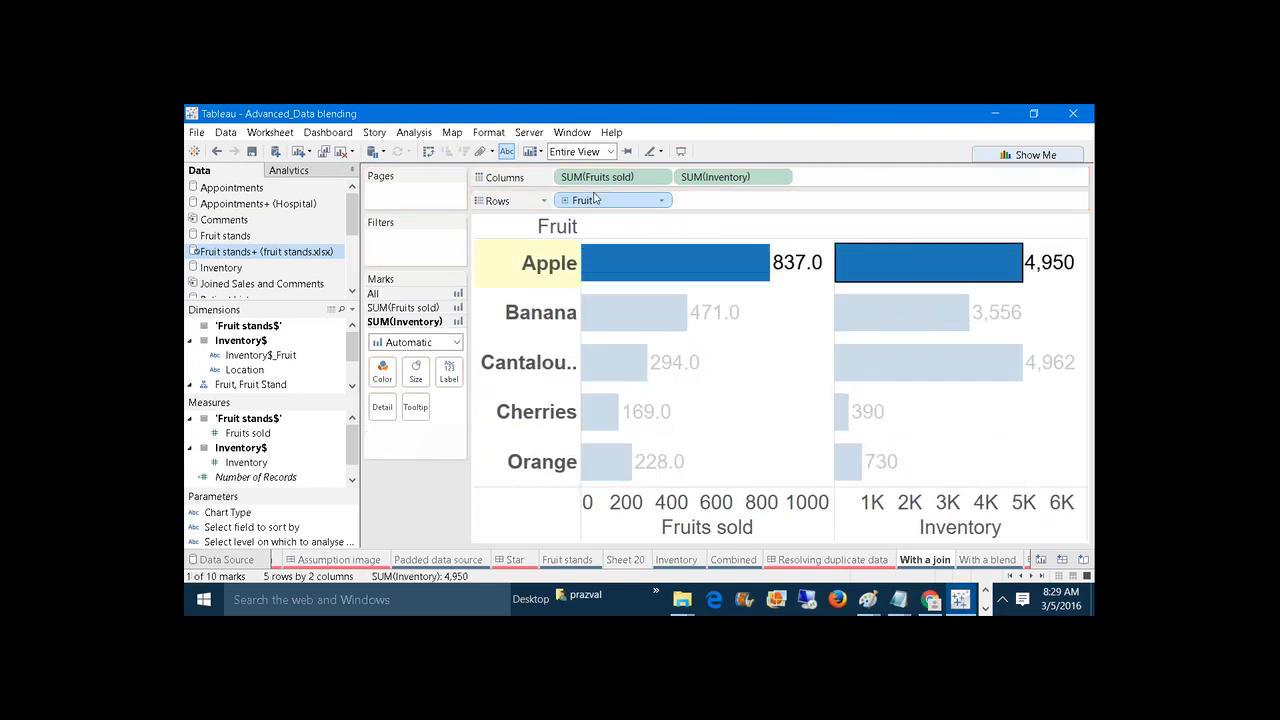
click(217, 151)
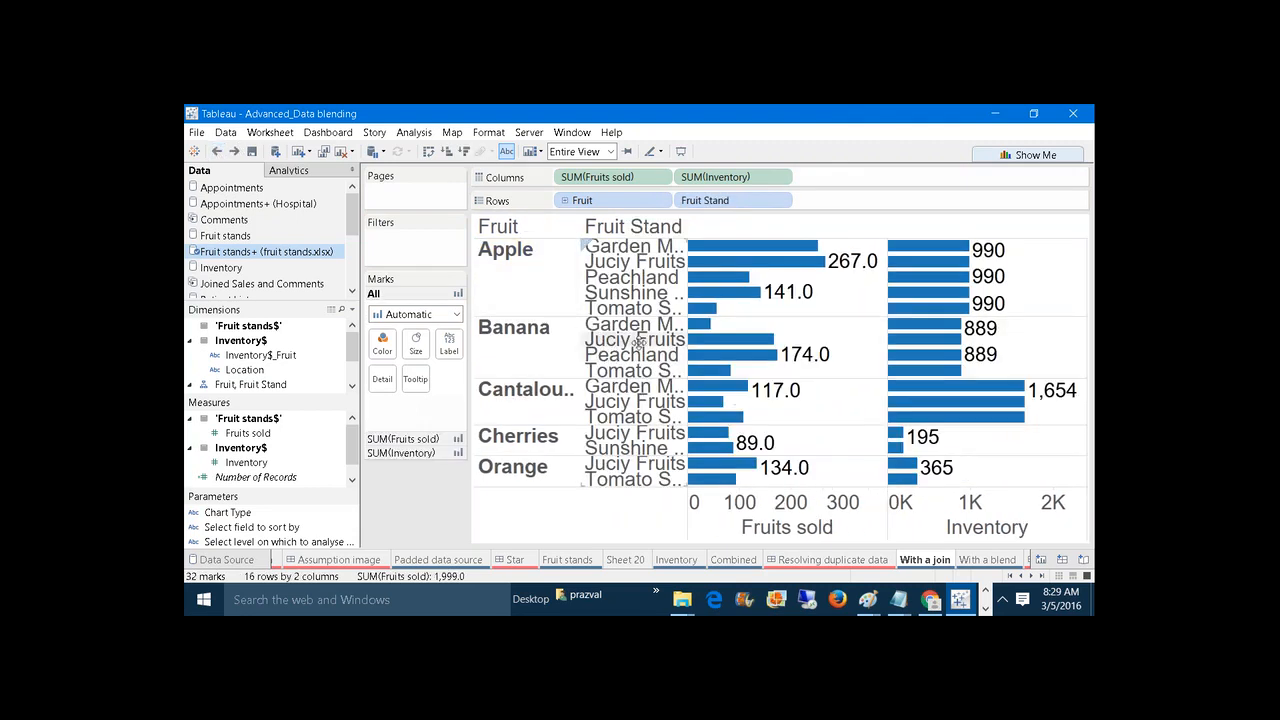
mouse_move(946, 326)
drag(705, 200, 760, 122)
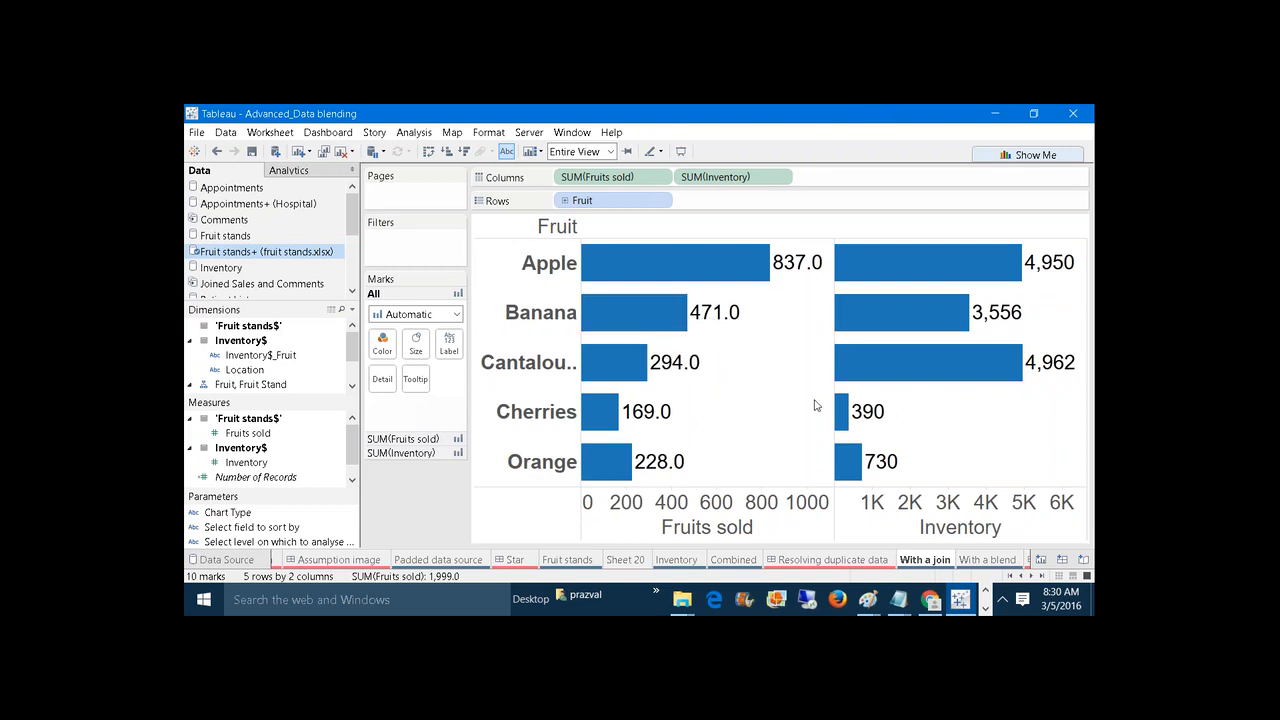
Switch to Fruit_Data.xlsx in Excel and compare the Fruit stands sheet with the Inventory sheet, ending on Inventory.
click(985, 609)
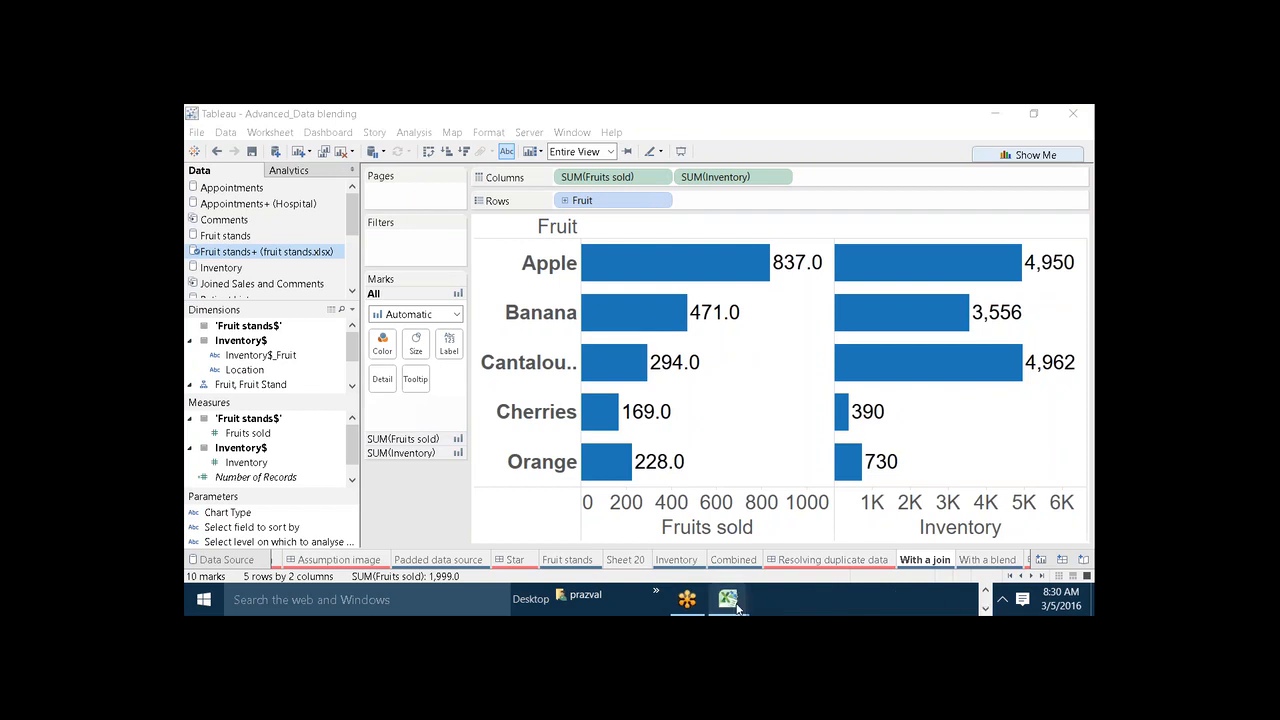
mouse_move(727, 598)
click(760, 535)
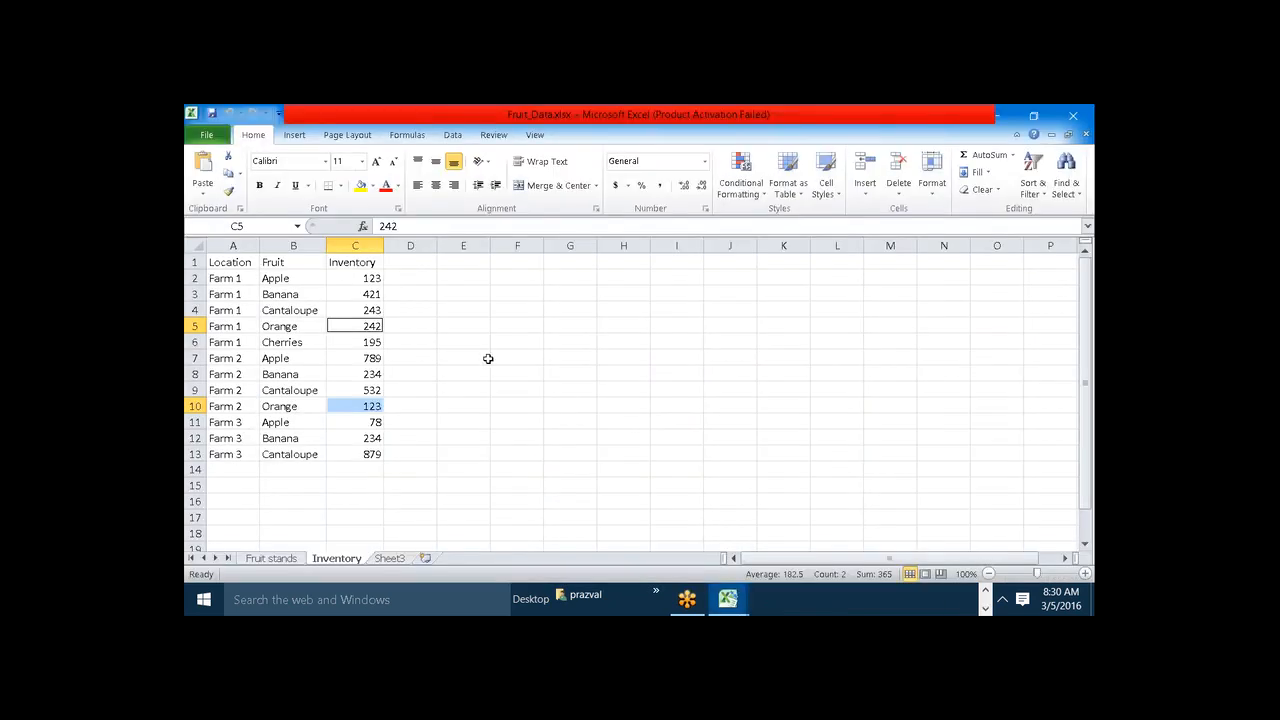
click(274, 558)
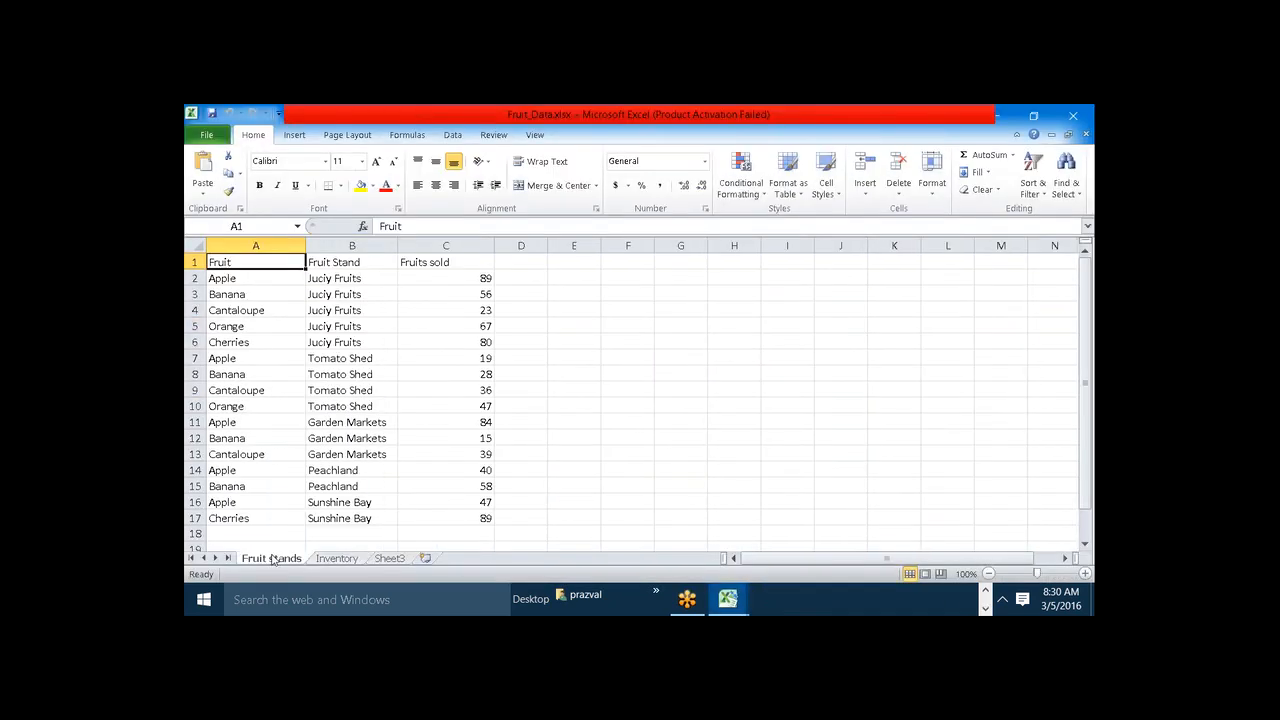
click(329, 562)
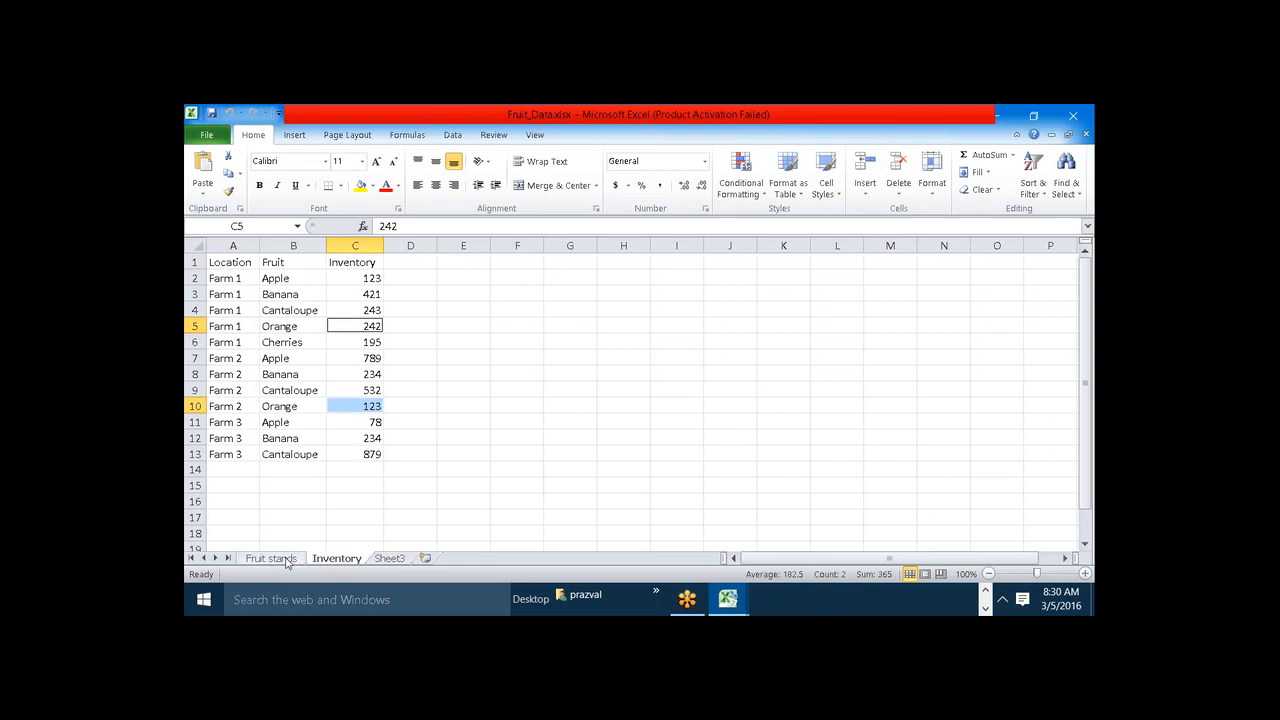
click(289, 563)
click(321, 564)
click(295, 562)
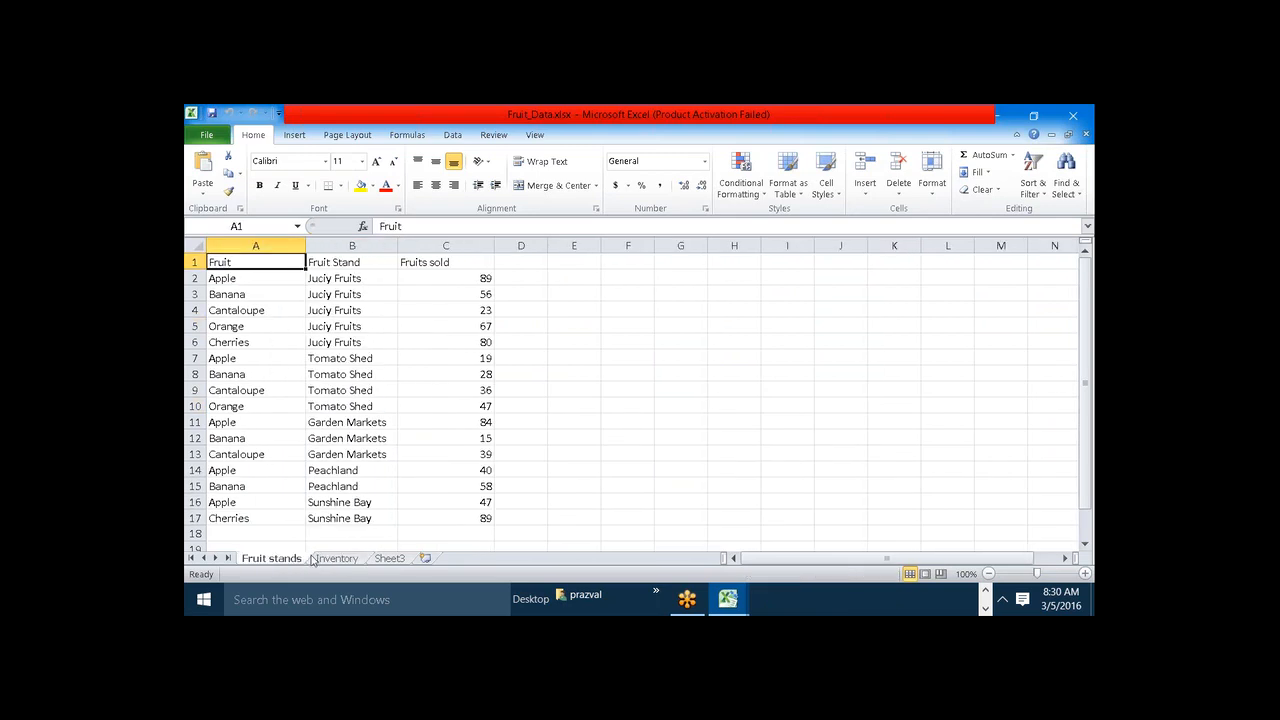
click(320, 561)
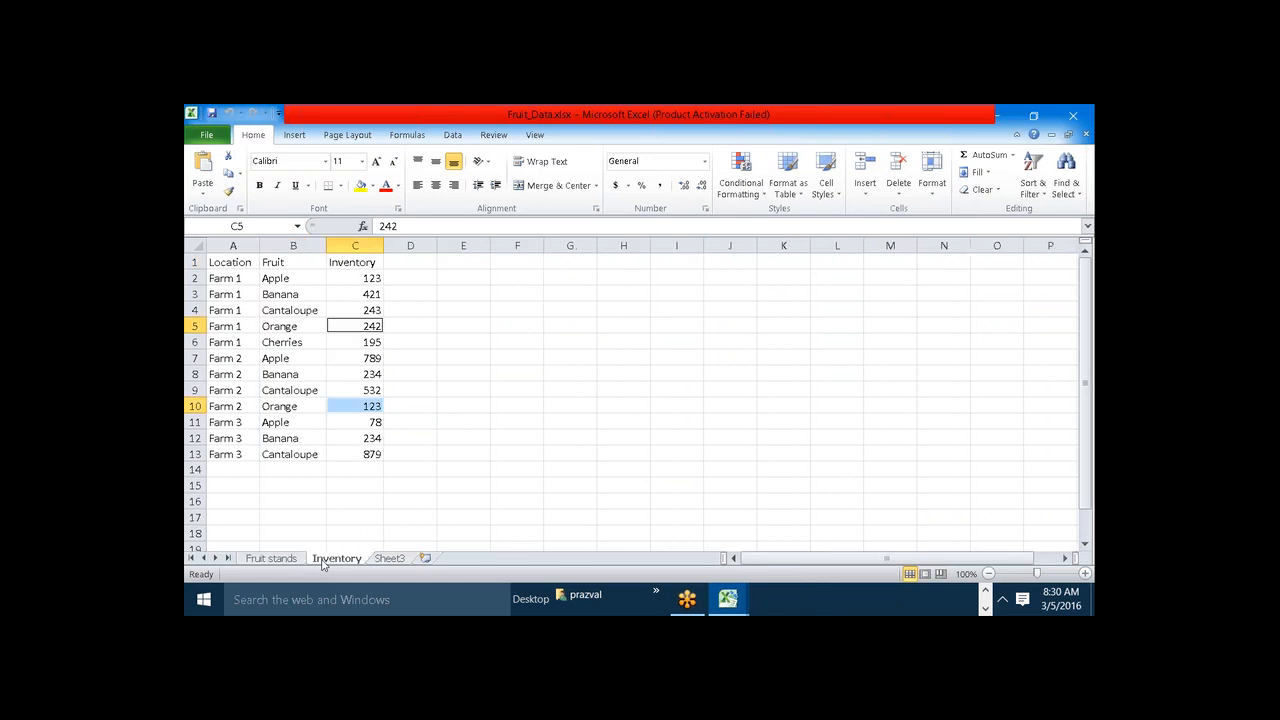
Check the Location column of the Inventory sheet from its header in A1 through the Farm 1 rows to A6.
click(251, 262)
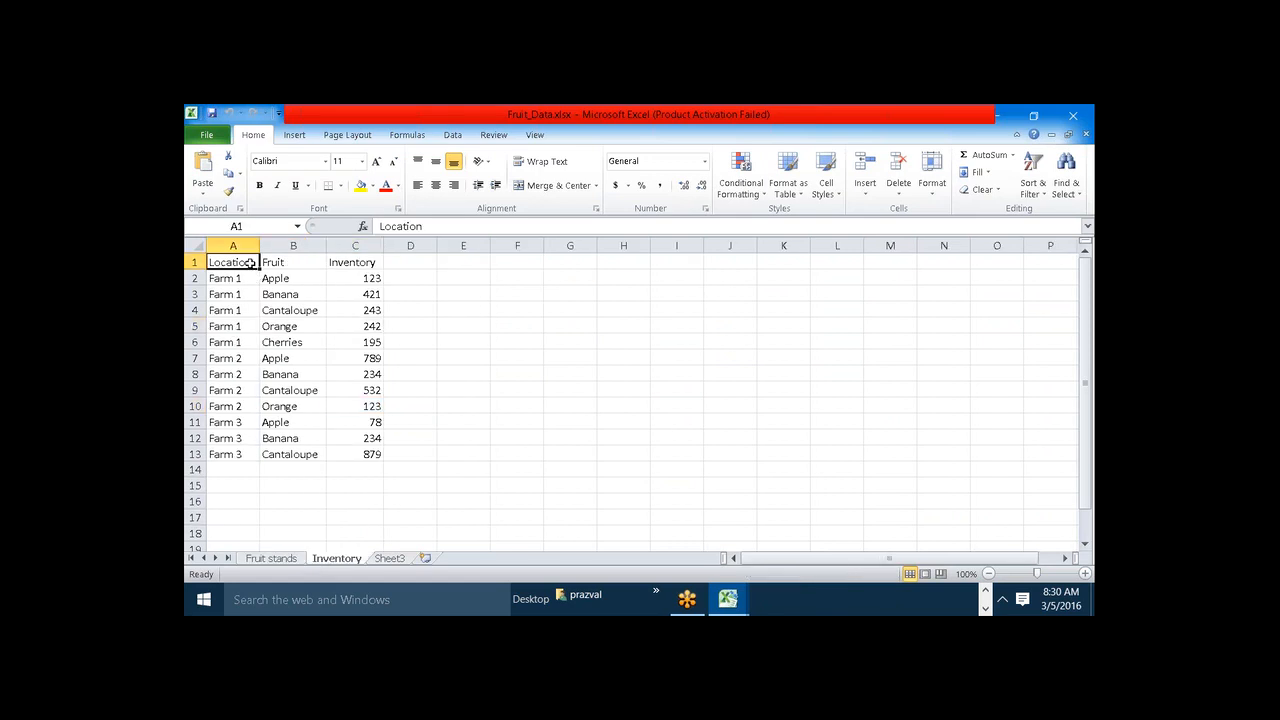
click(247, 283)
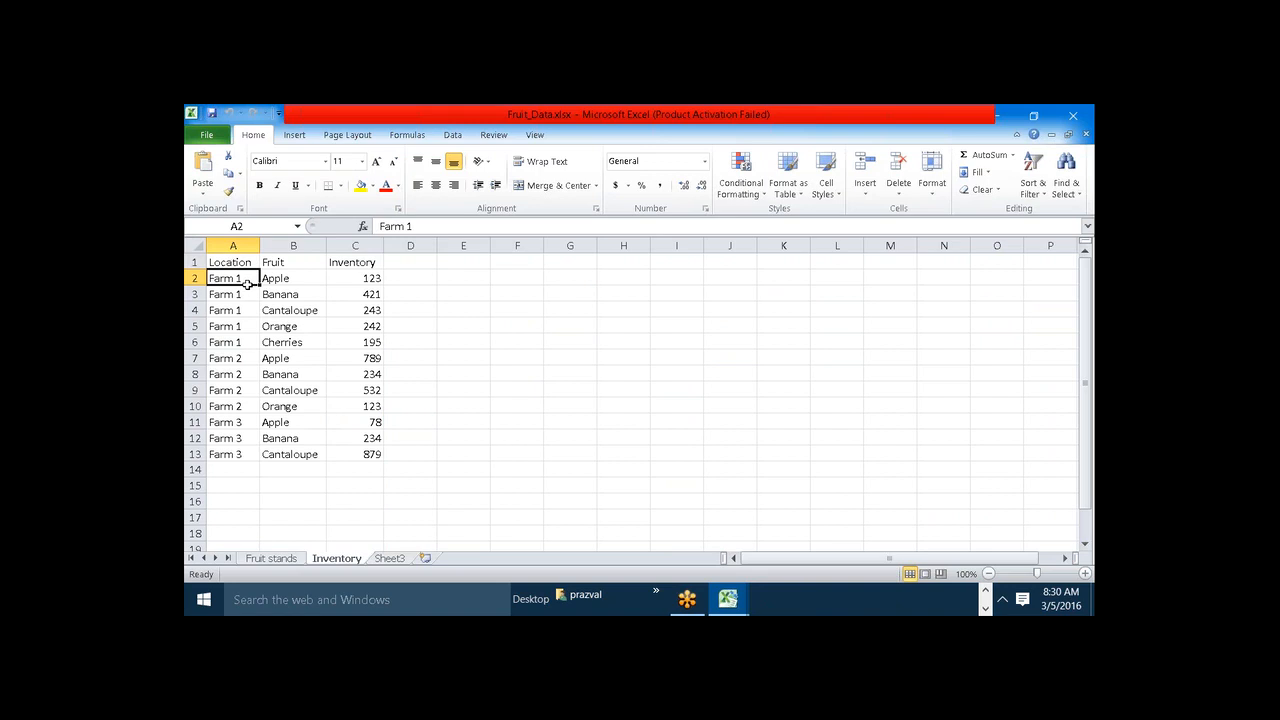
click(247, 297)
click(248, 328)
click(247, 338)
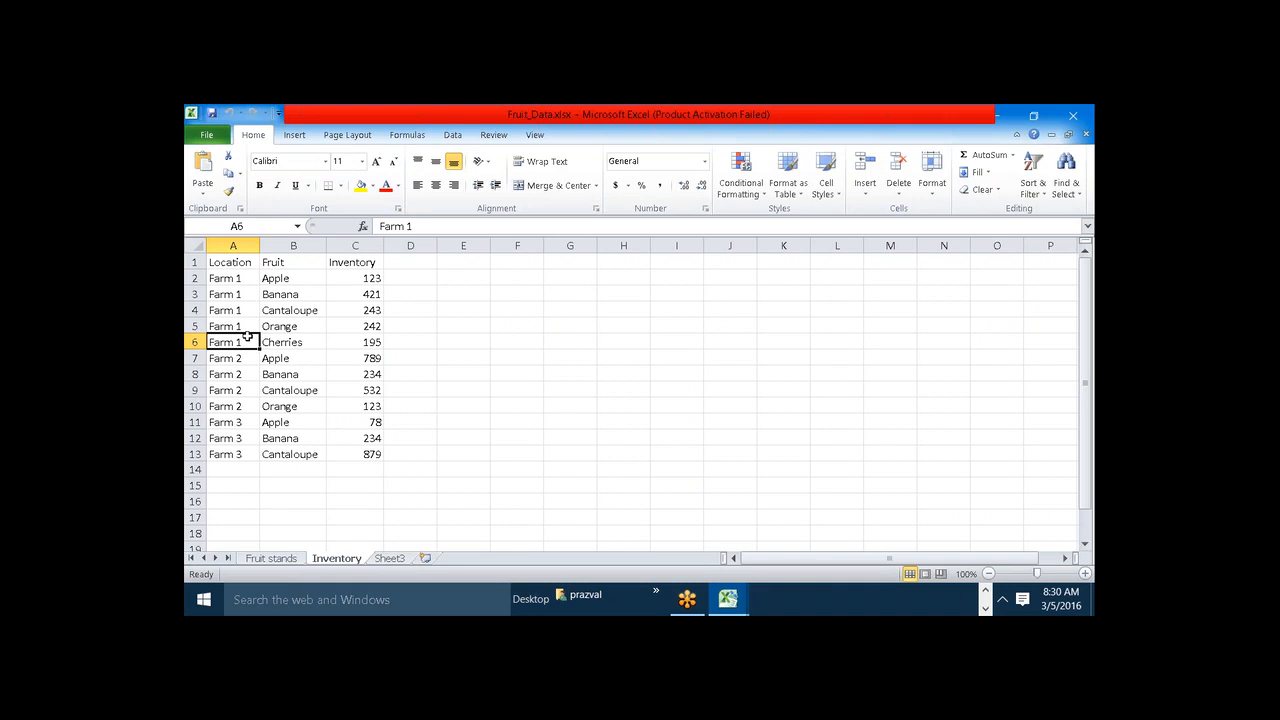
Switch back to Tableau and highlight the Apple inventory bar to examine its total.
click(986, 594)
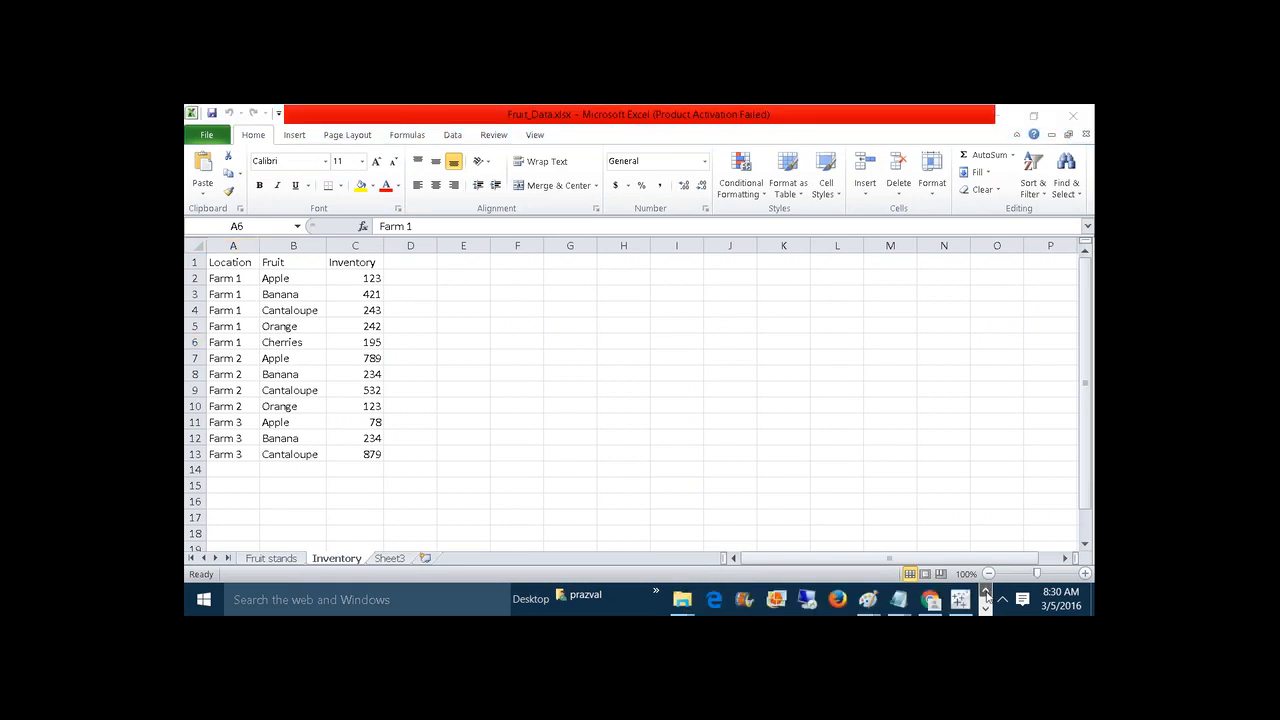
mouse_move(963, 601)
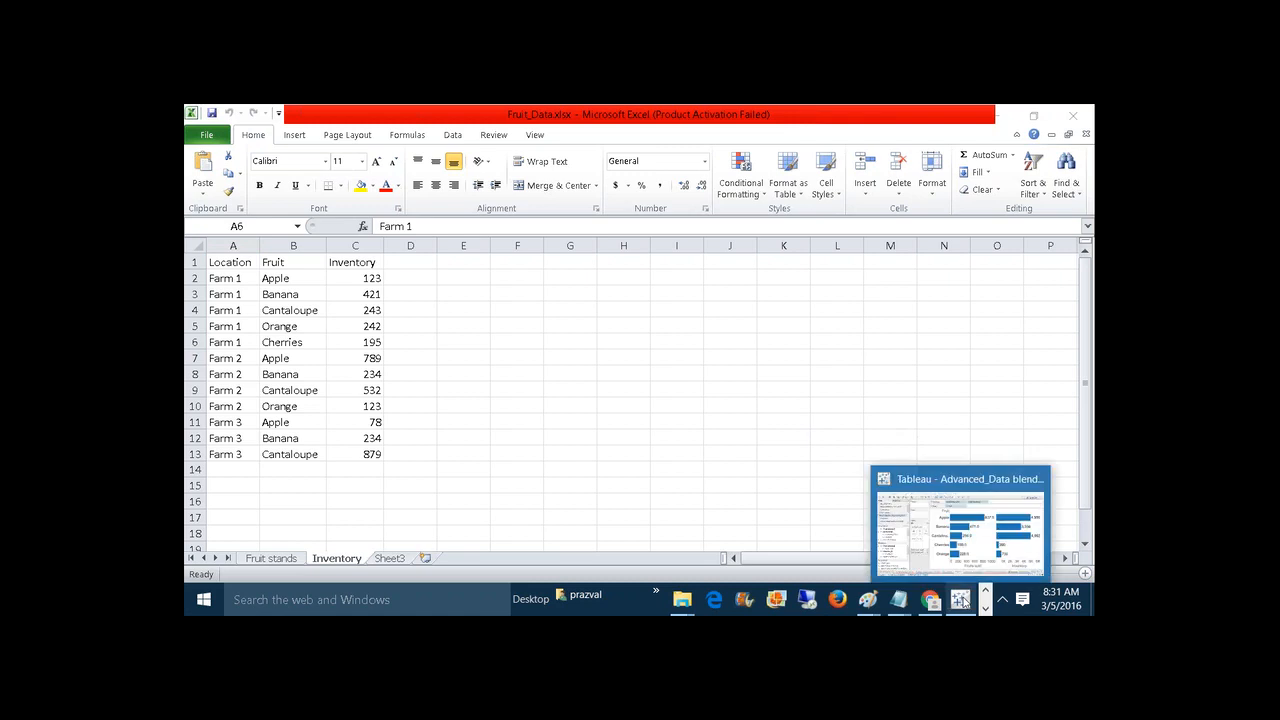
click(966, 543)
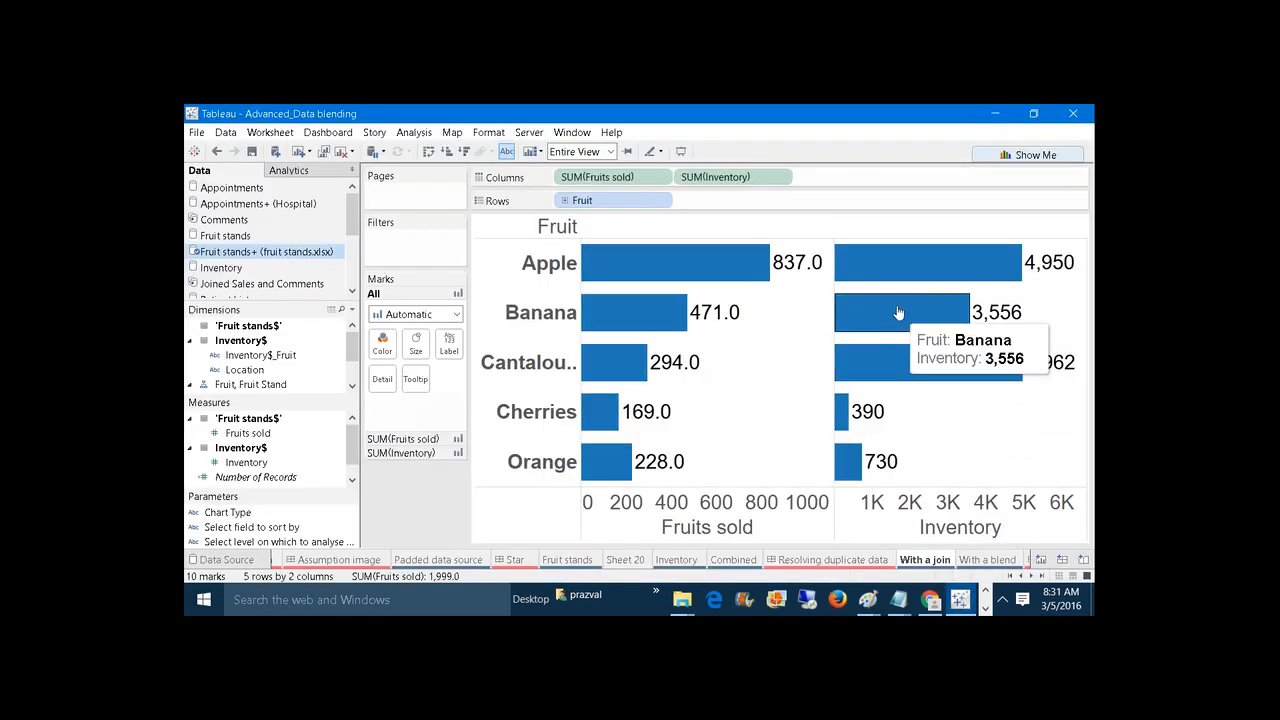
click(878, 262)
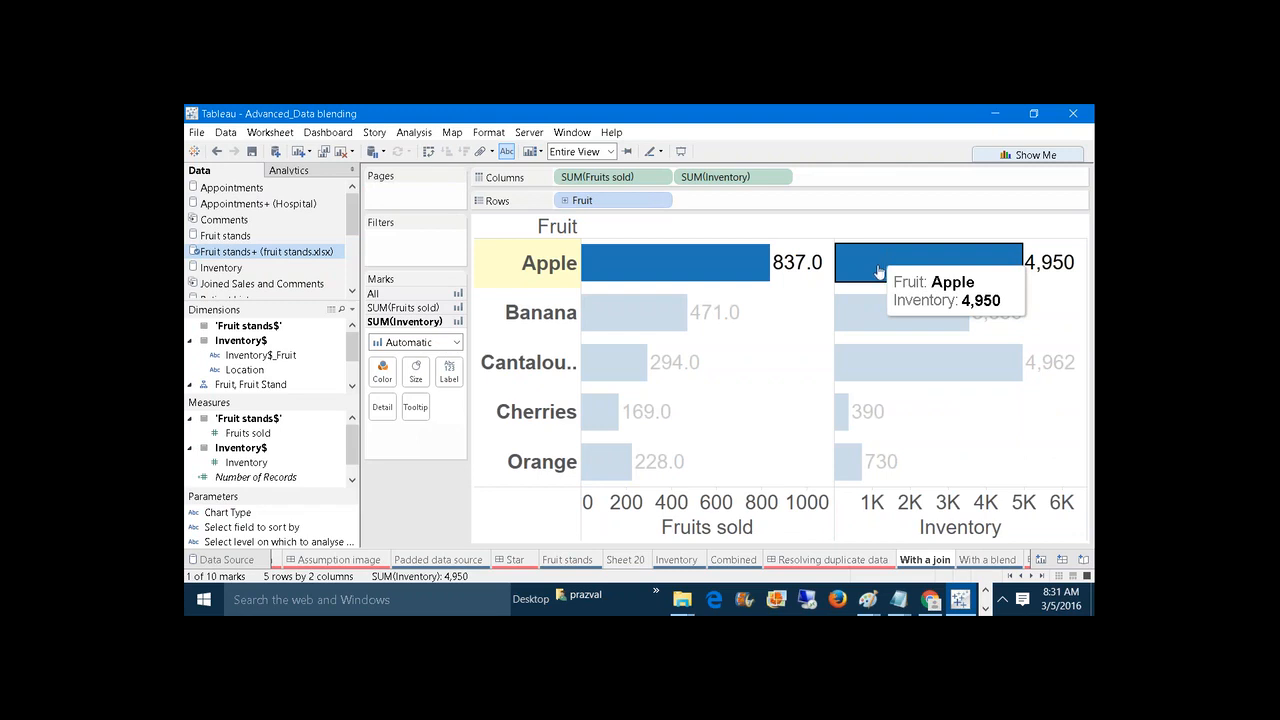
Open the With a blend worksheet, compare the fields of its Inventory and Fruit stands data sources, and return to With a join.
click(975, 560)
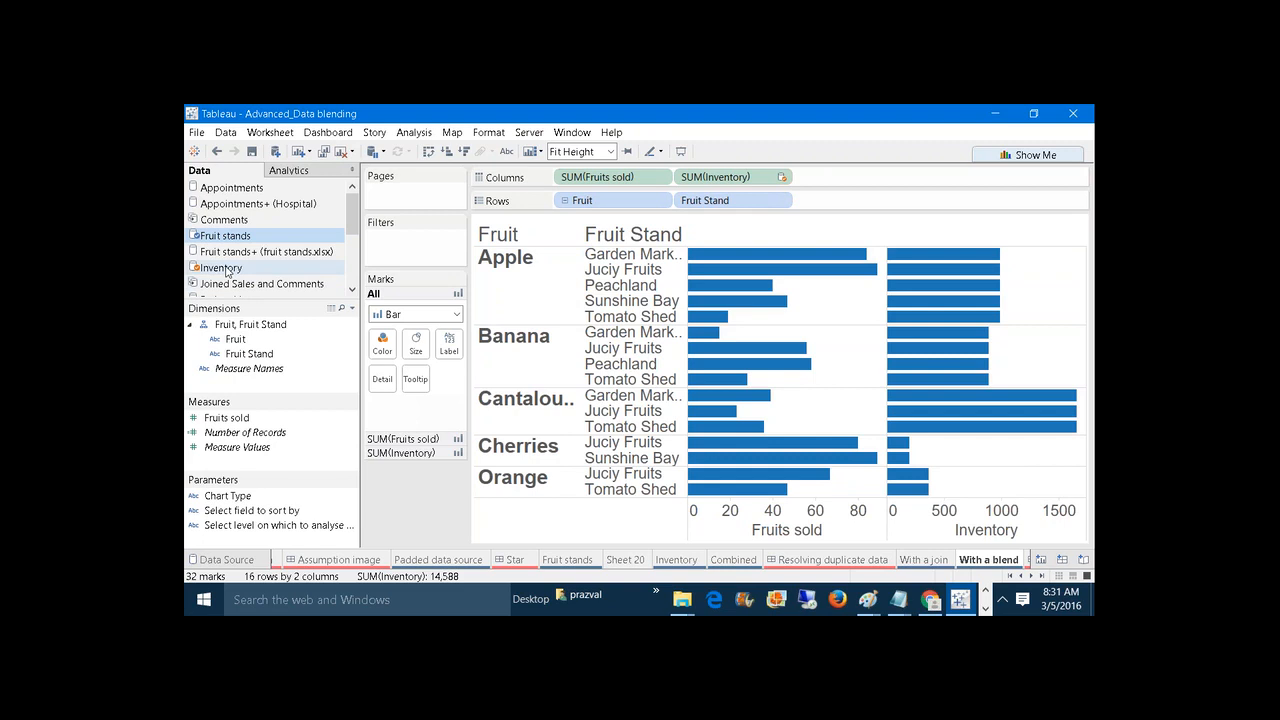
click(226, 268)
click(228, 238)
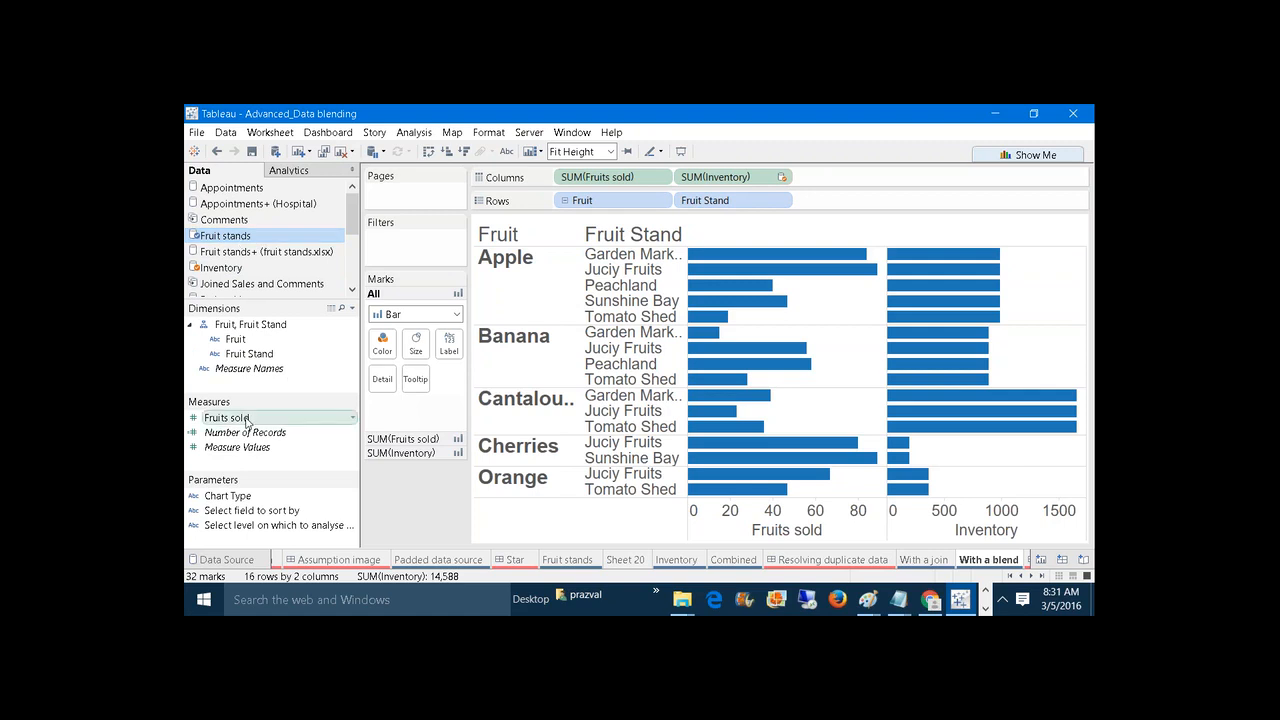
click(222, 268)
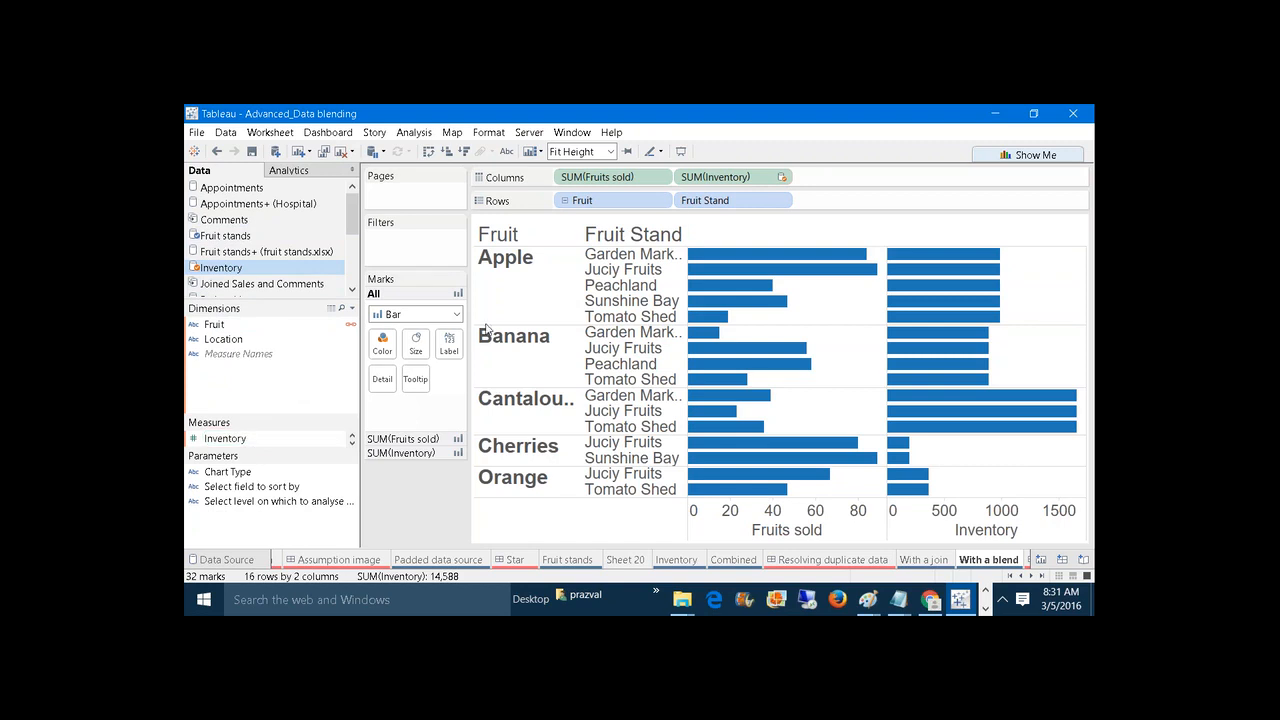
click(906, 562)
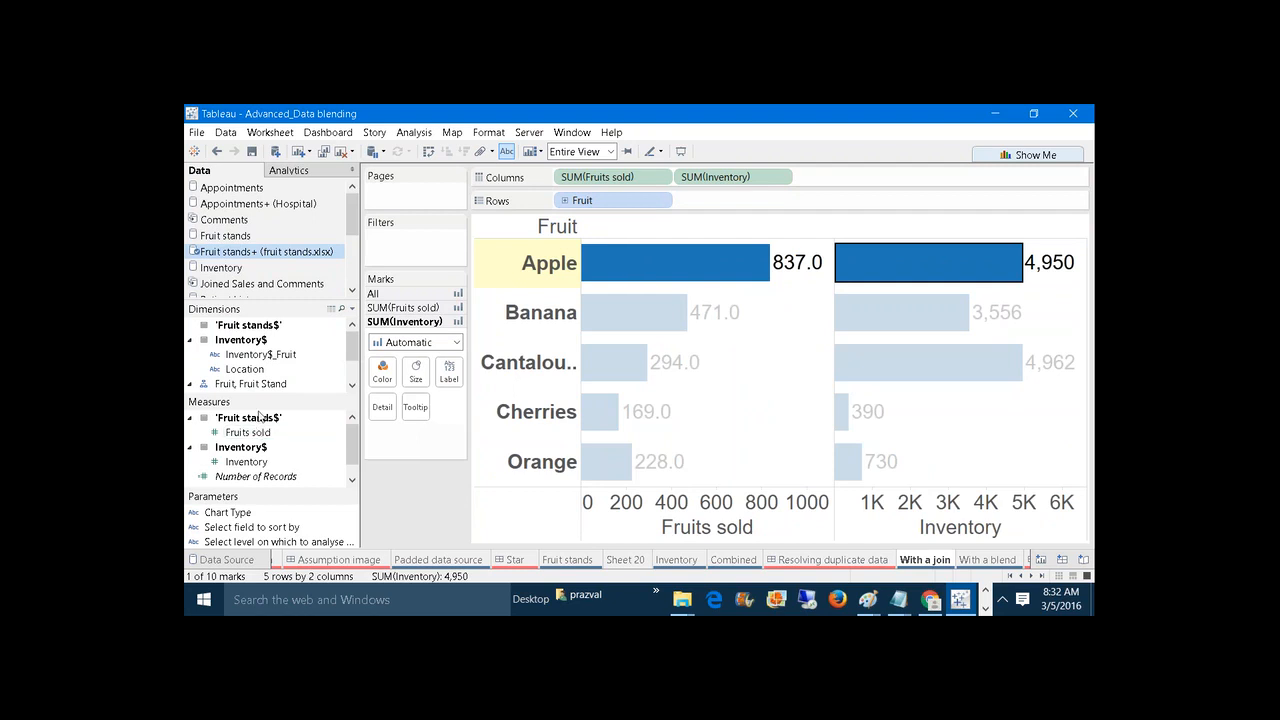
Expand the Fruit hierarchy and add the Fruit Stand dimension to the rows of the With a join worksheet.
click(191, 386)
scroll(220, 378, down, 1)
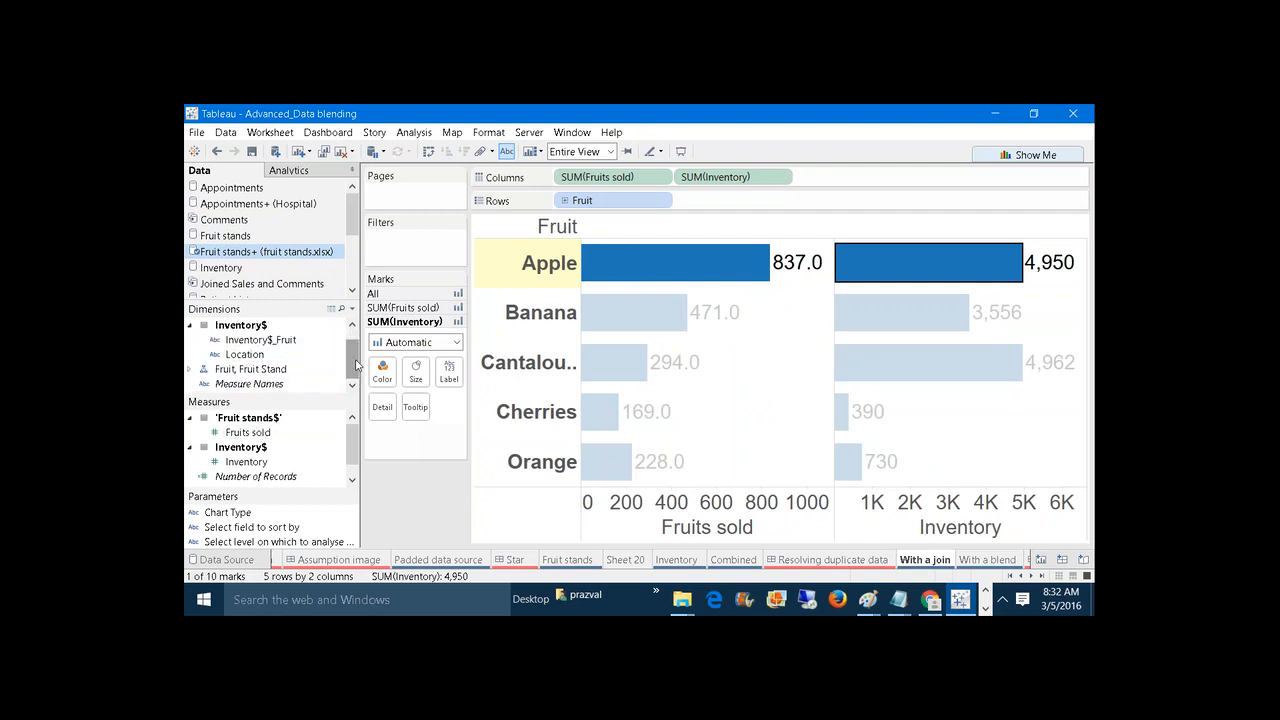
click(191, 369)
scroll(350, 358, down, 2)
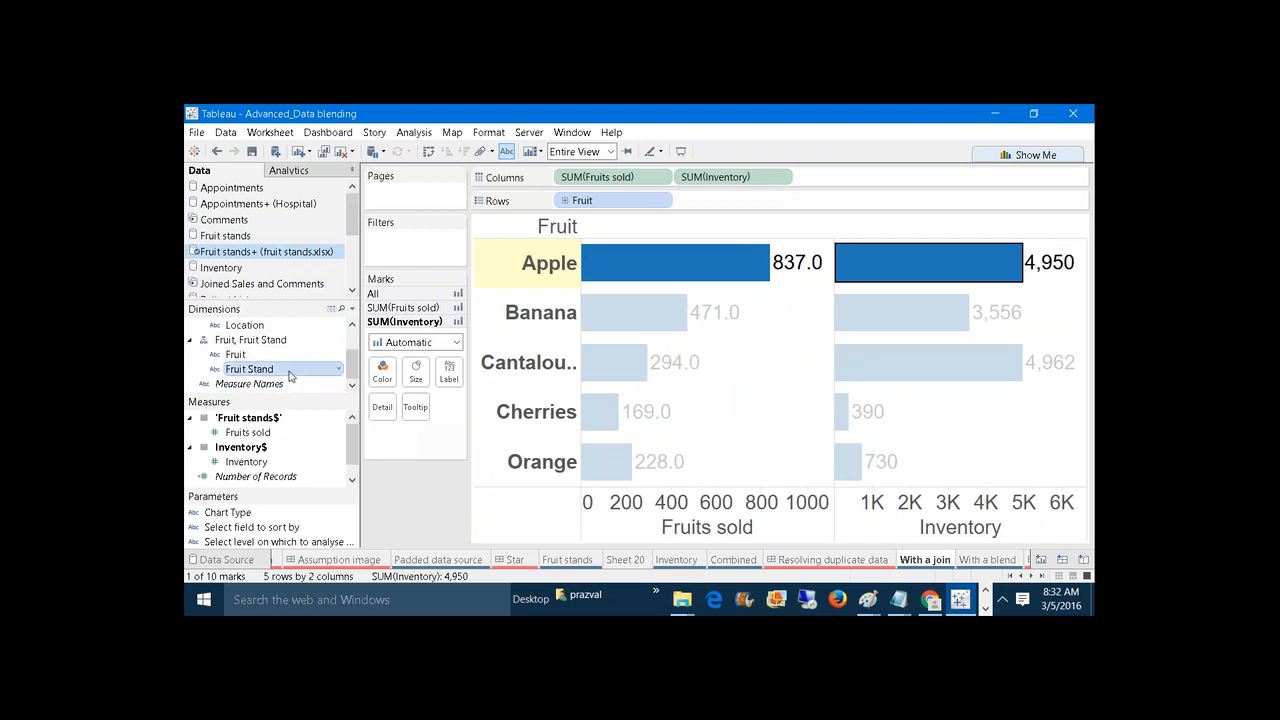
drag(290, 376, 745, 200)
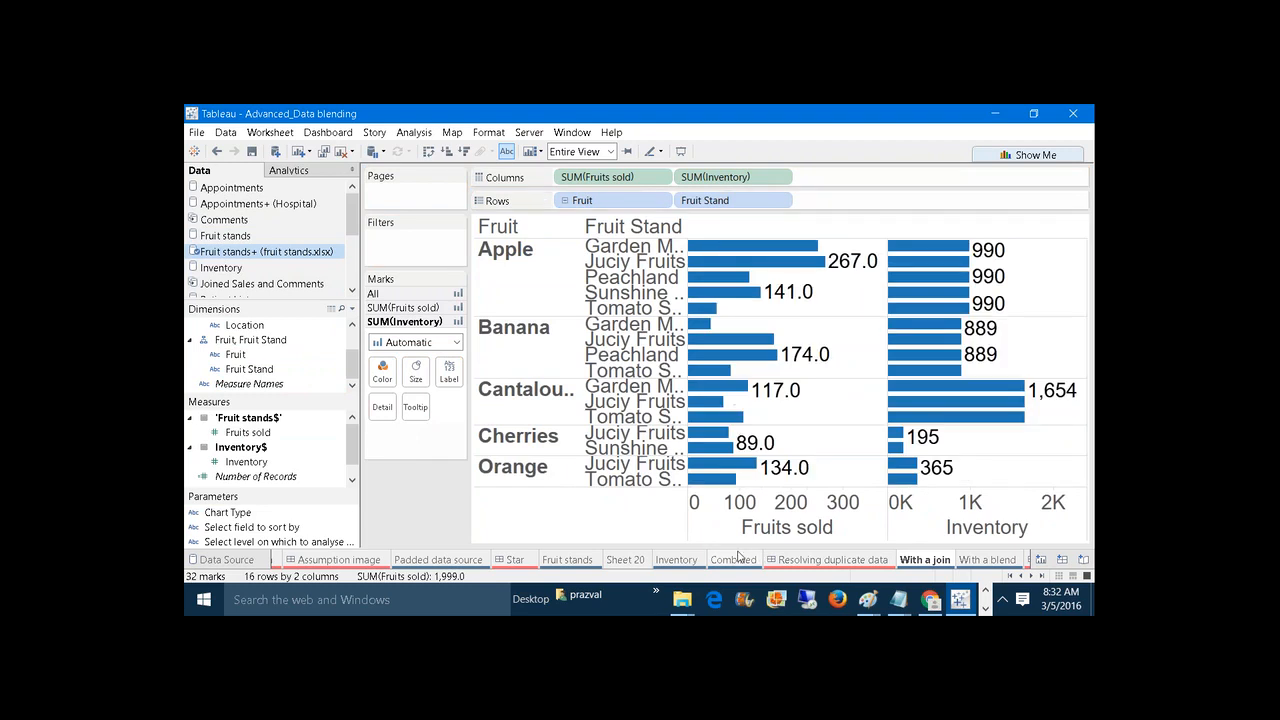
Compare the Fruit Stand breakdown between the With a join and With a blend worksheets, ending on With a blend.
click(983, 563)
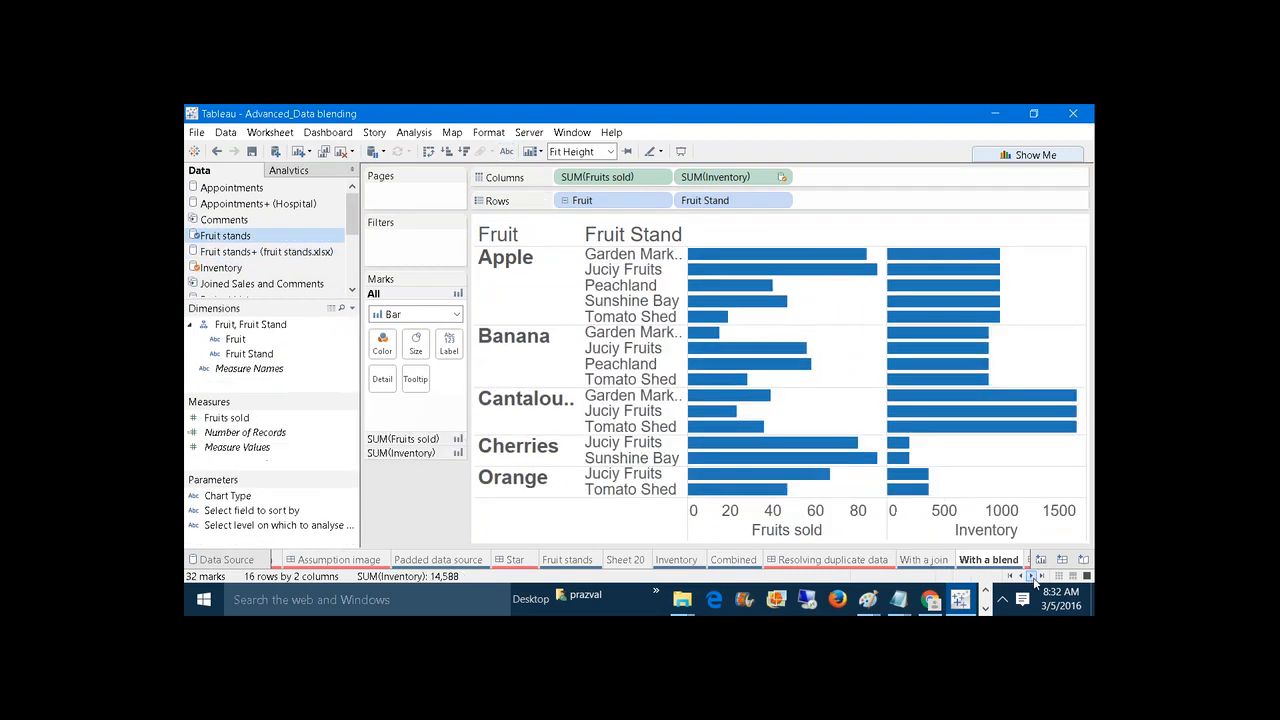
click(1031, 577)
click(1031, 577)
click(1031, 577)
click(1031, 577)
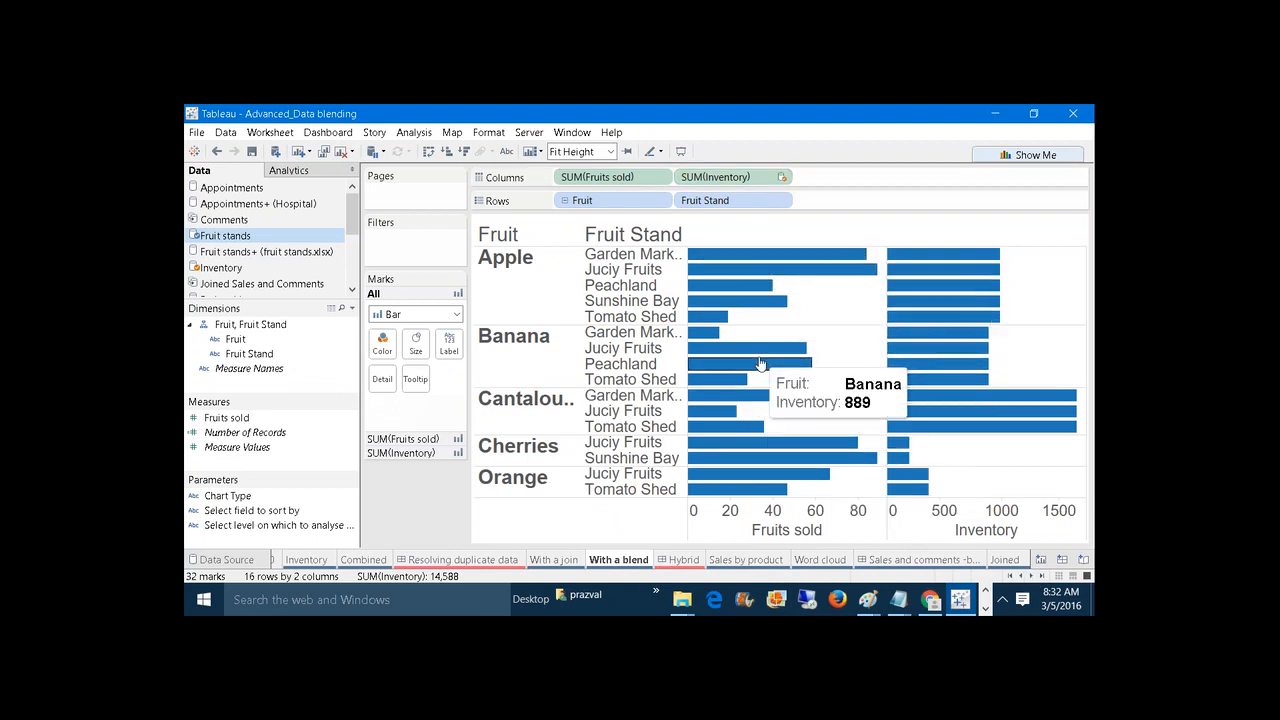
click(542, 561)
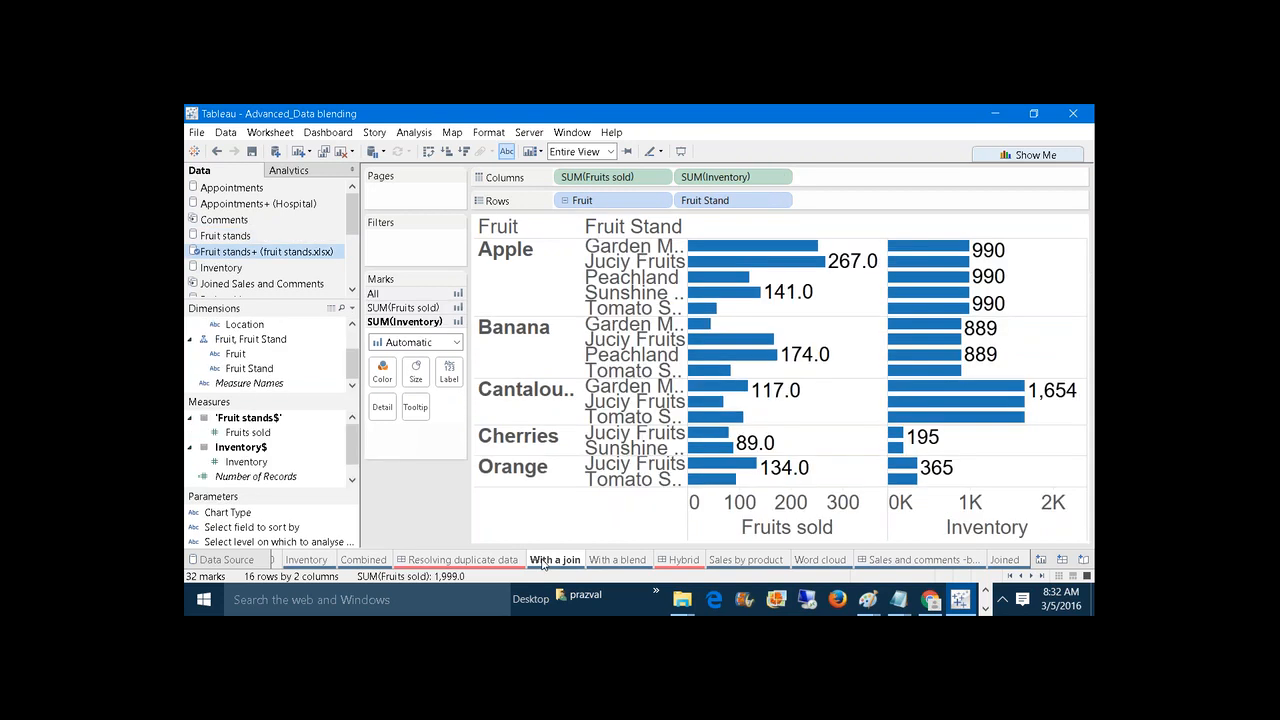
click(619, 564)
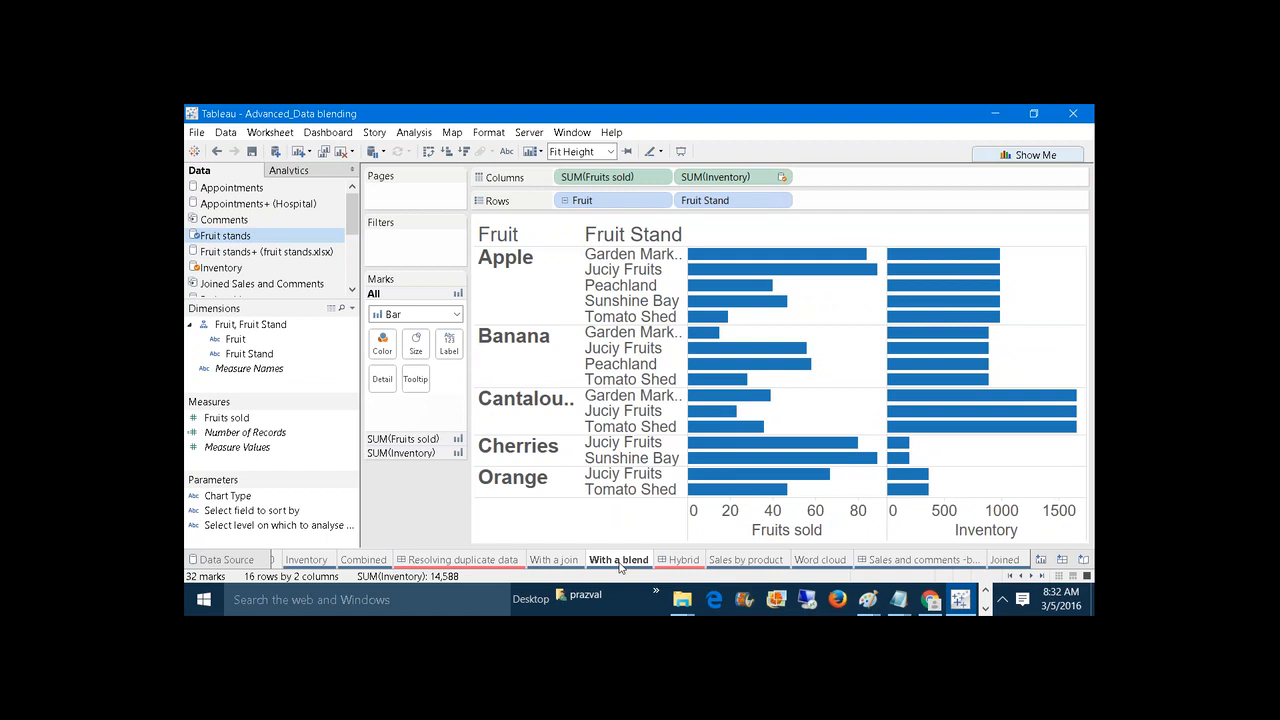
Remove Fruit Stand from the rows of With a blend, turn on mark labels, and inspect the Apple inventory bar.
click(707, 202)
drag(707, 204, 708, 127)
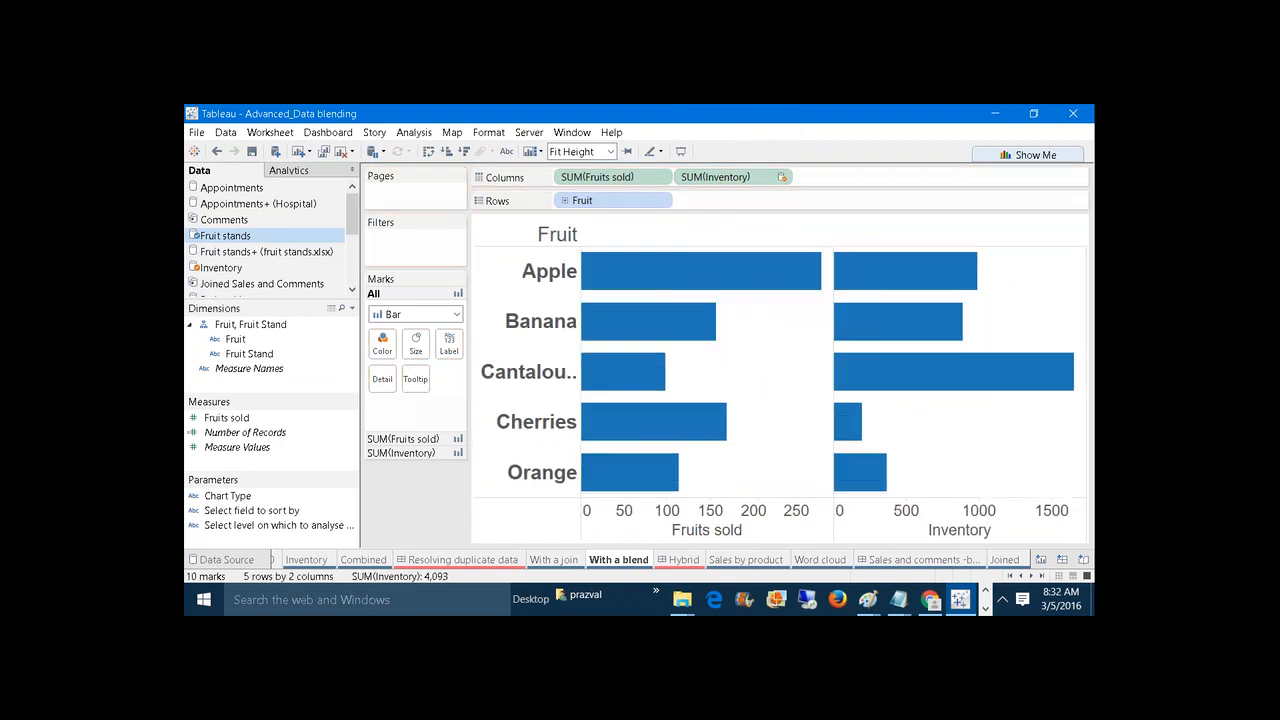
click(507, 154)
mouse_move(927, 291)
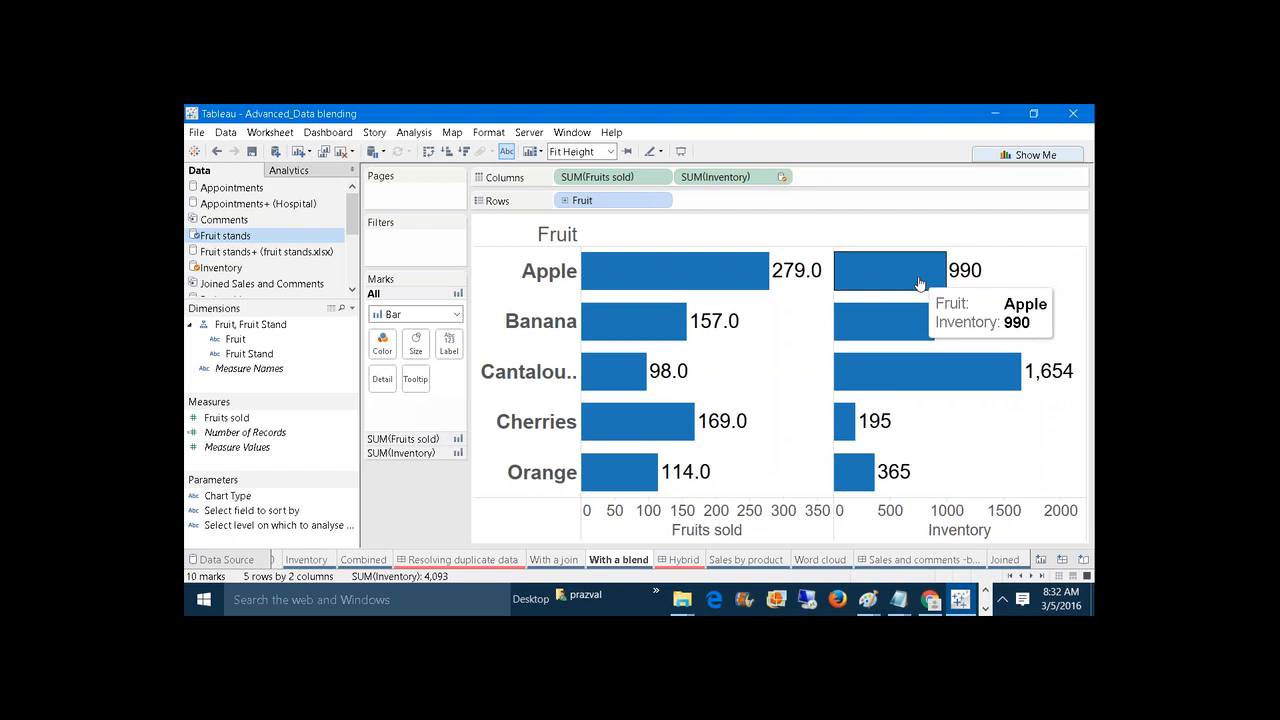
Remove Fruit Stand from the rows of the With a join worksheet and return to With a blend to compare totals.
click(559, 562)
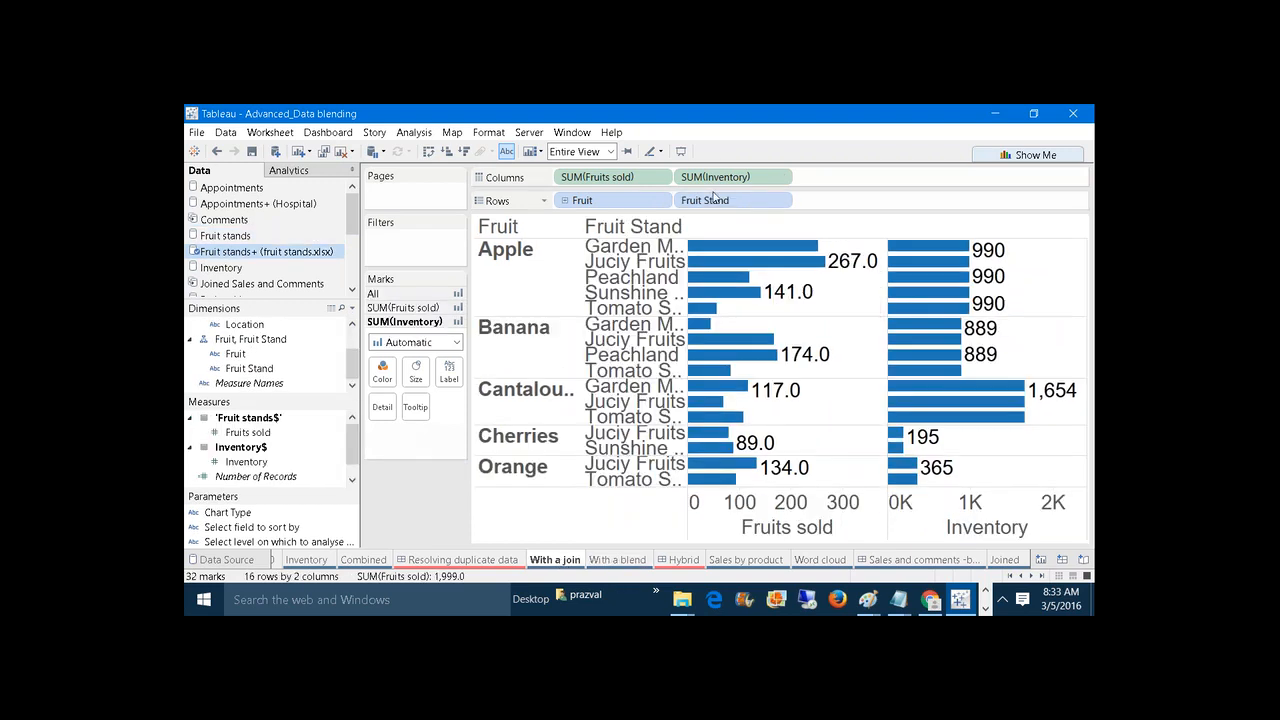
drag(713, 196, 745, 143)
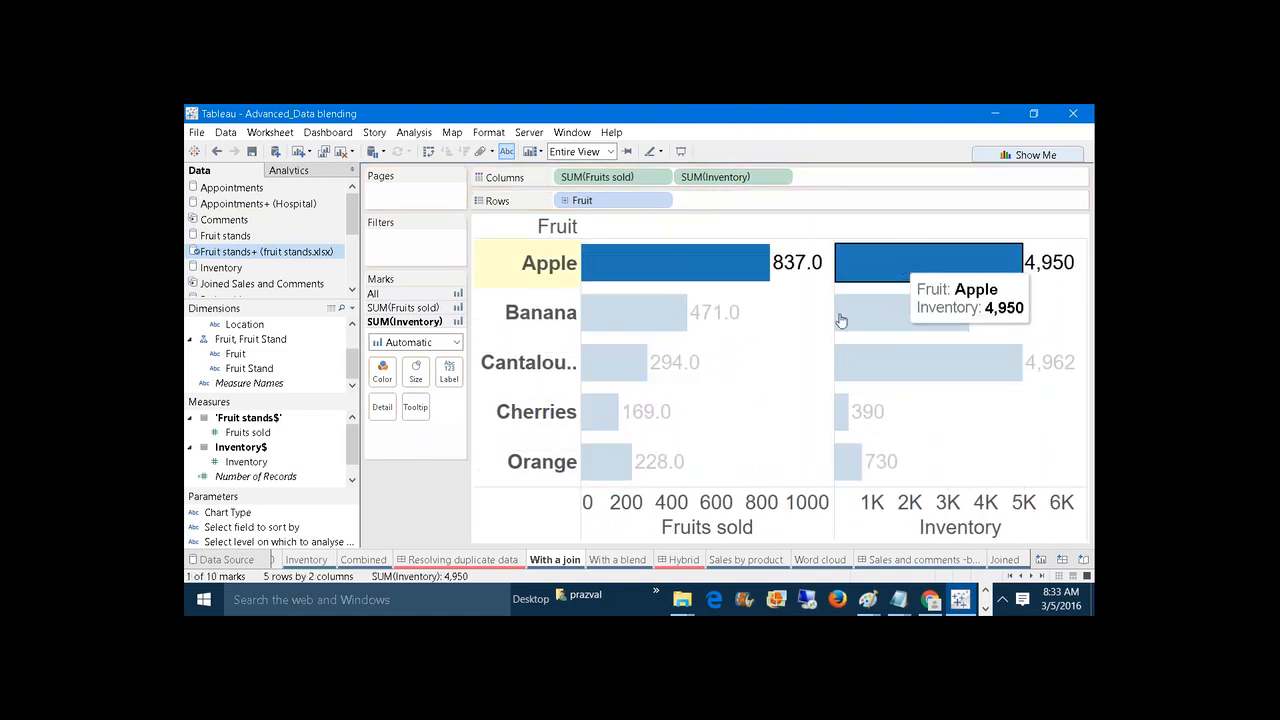
click(632, 560)
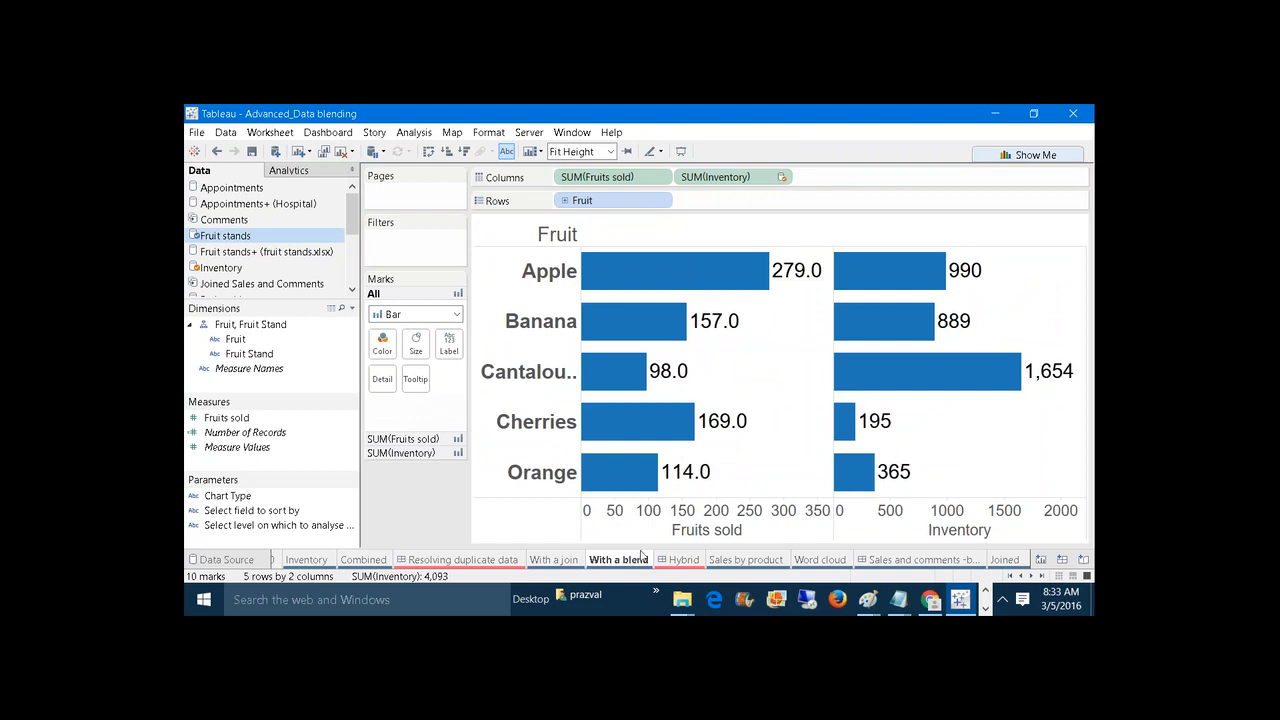
mouse_move(641, 555)
mouse_move(679, 561)
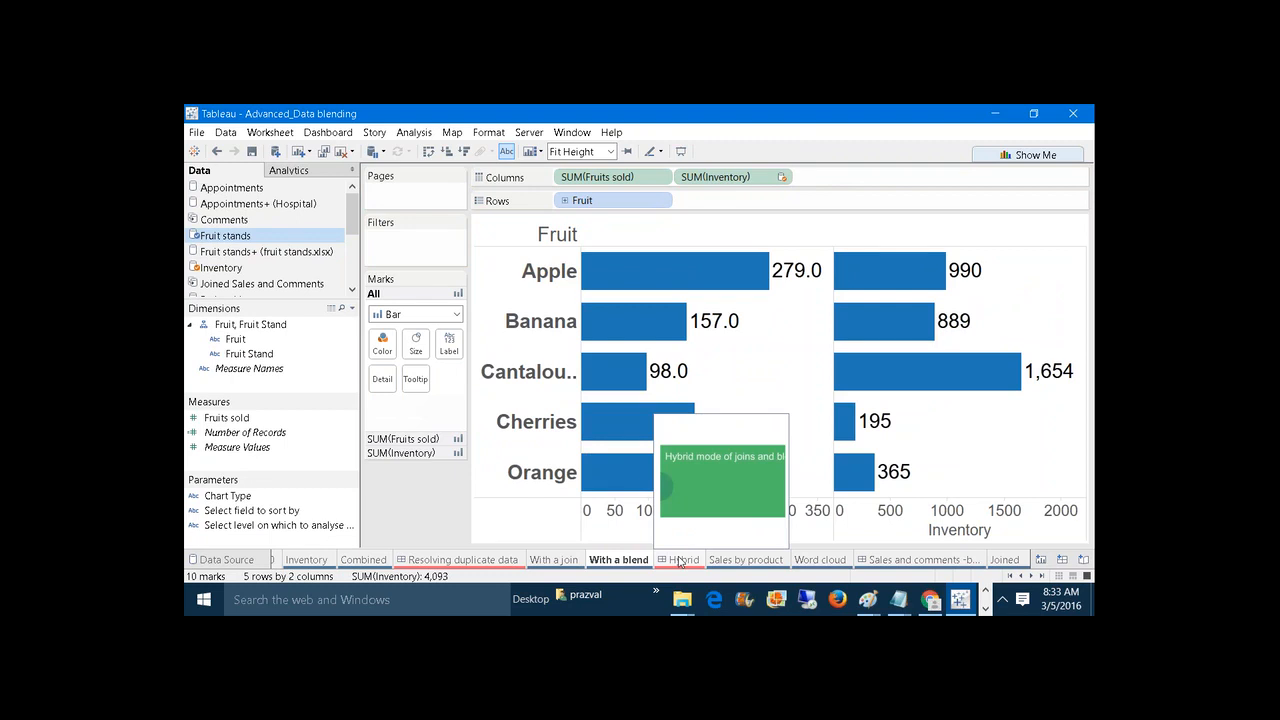
View the Hybrid dashboard, open the Sales by product worksheet, and look through its list of data sources.
click(679, 560)
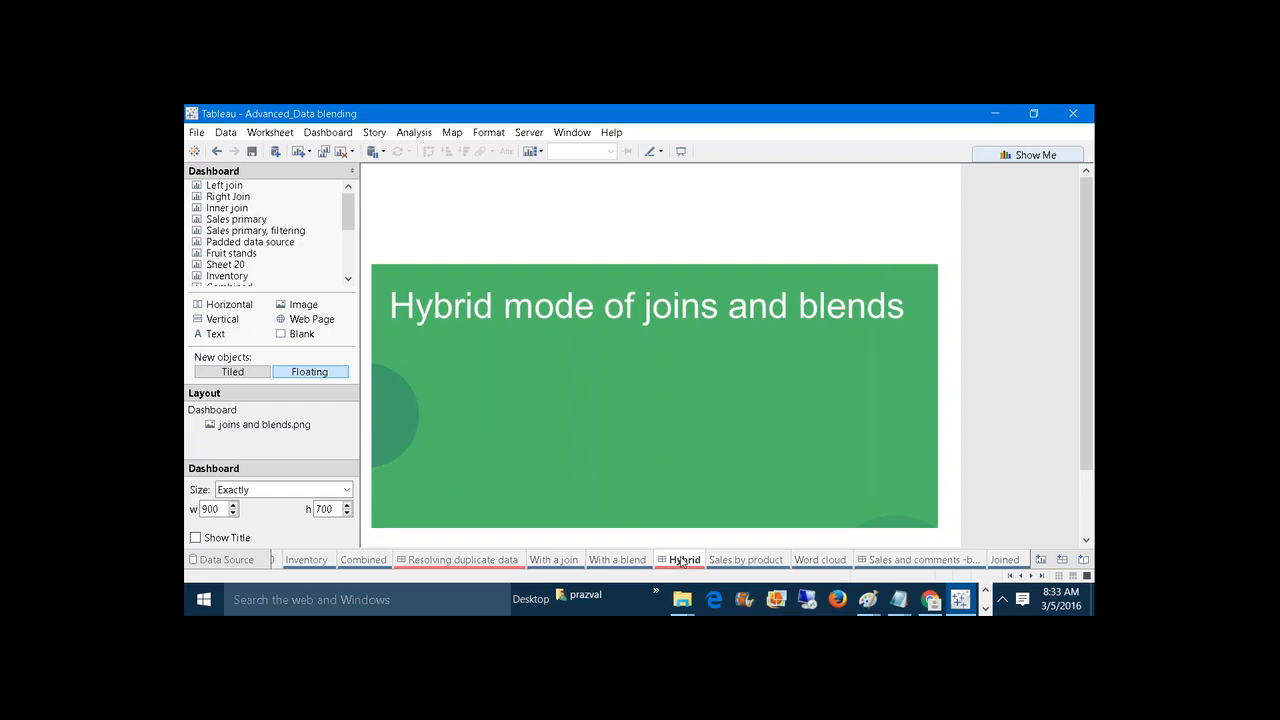
click(736, 561)
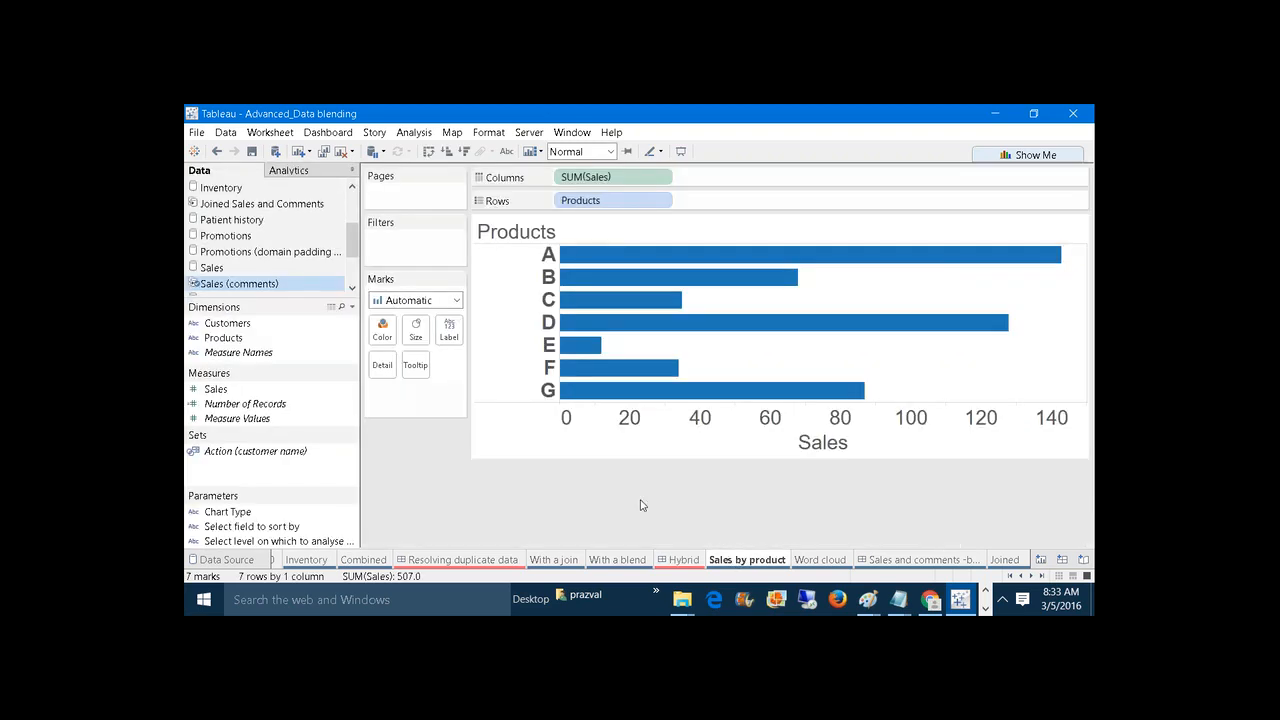
click(353, 288)
click(353, 288)
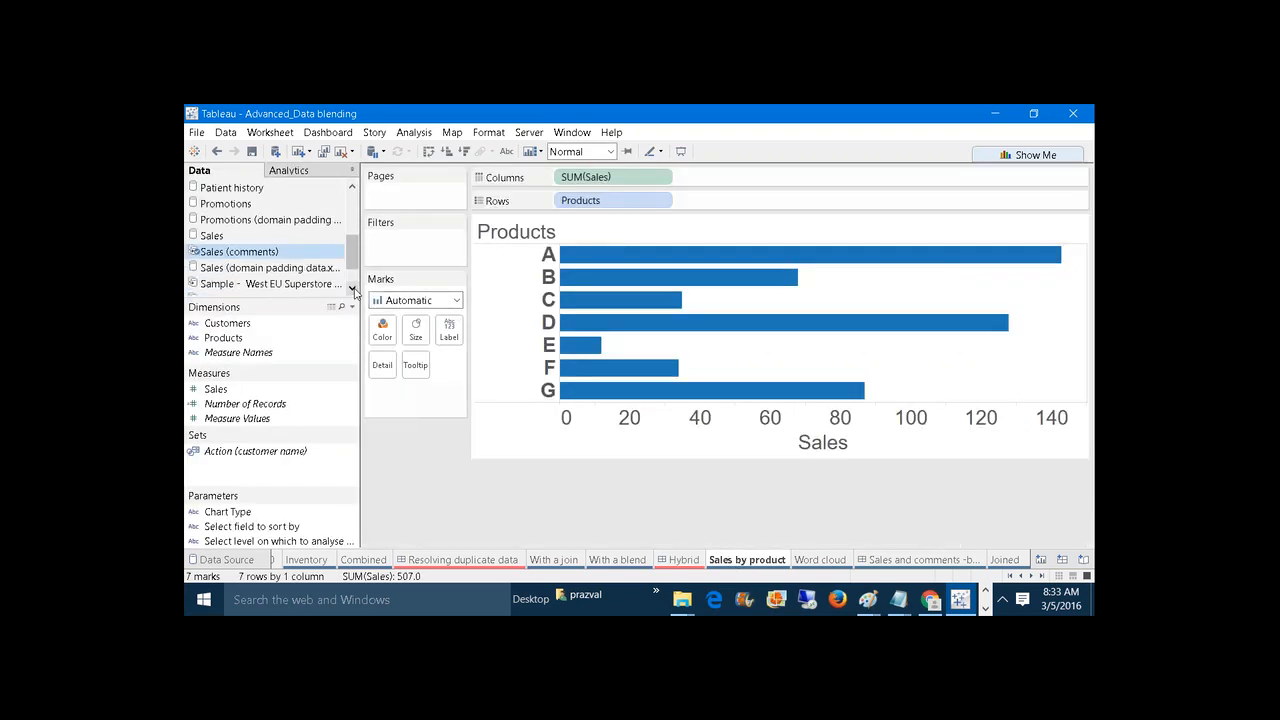
click(353, 288)
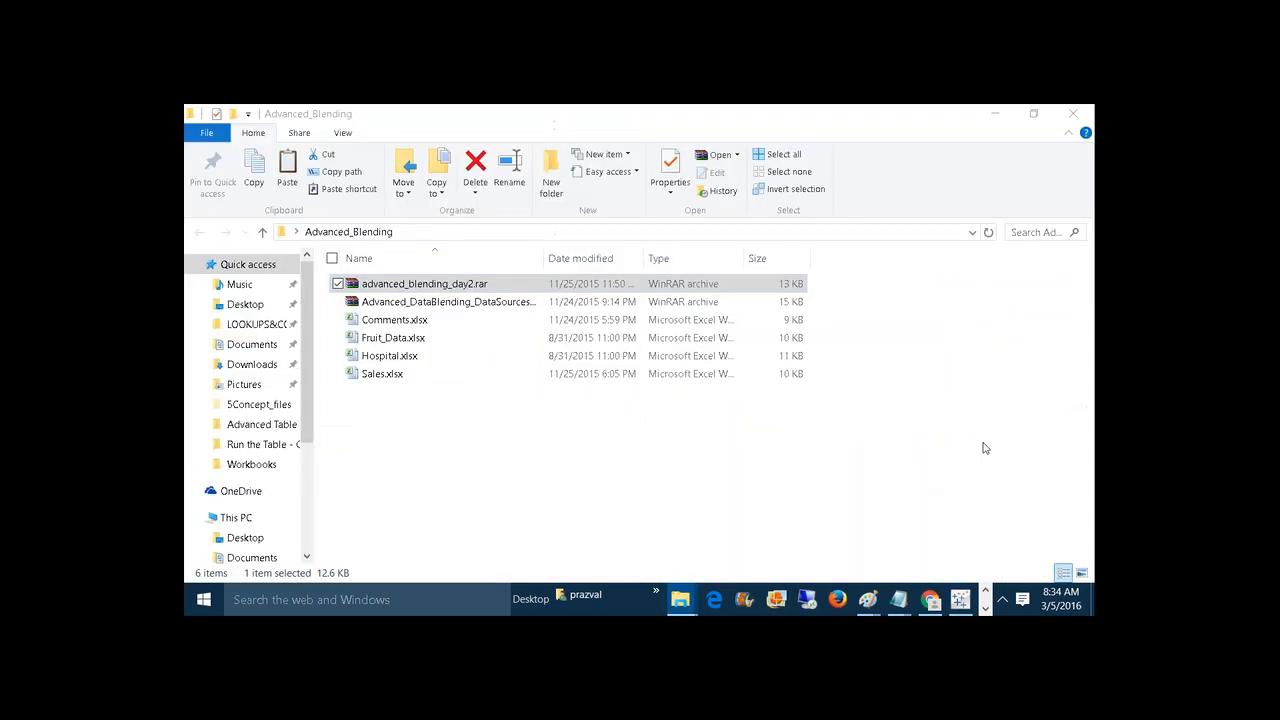
Open Comments.xlsx from the Advanced_Blending folder, check its three sheets, and select the Customers header in Sheet1.
click(1074, 137)
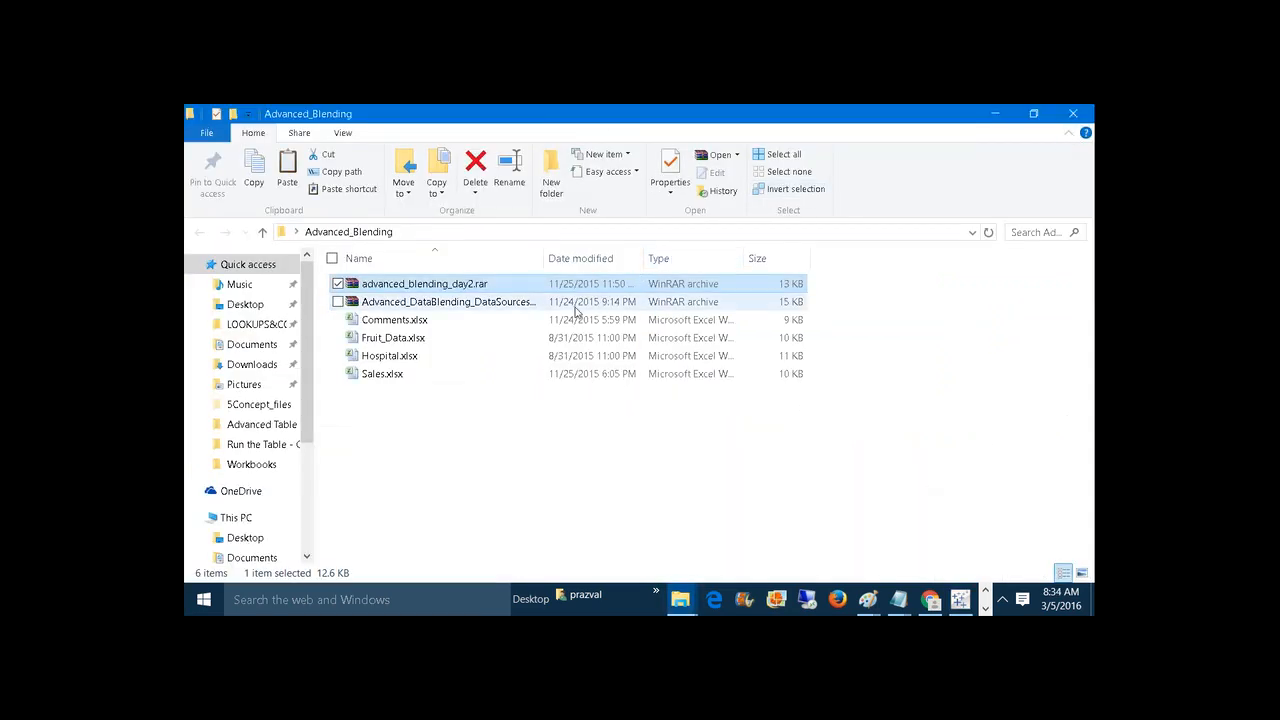
double_click(520, 337)
key(alt+Tab)
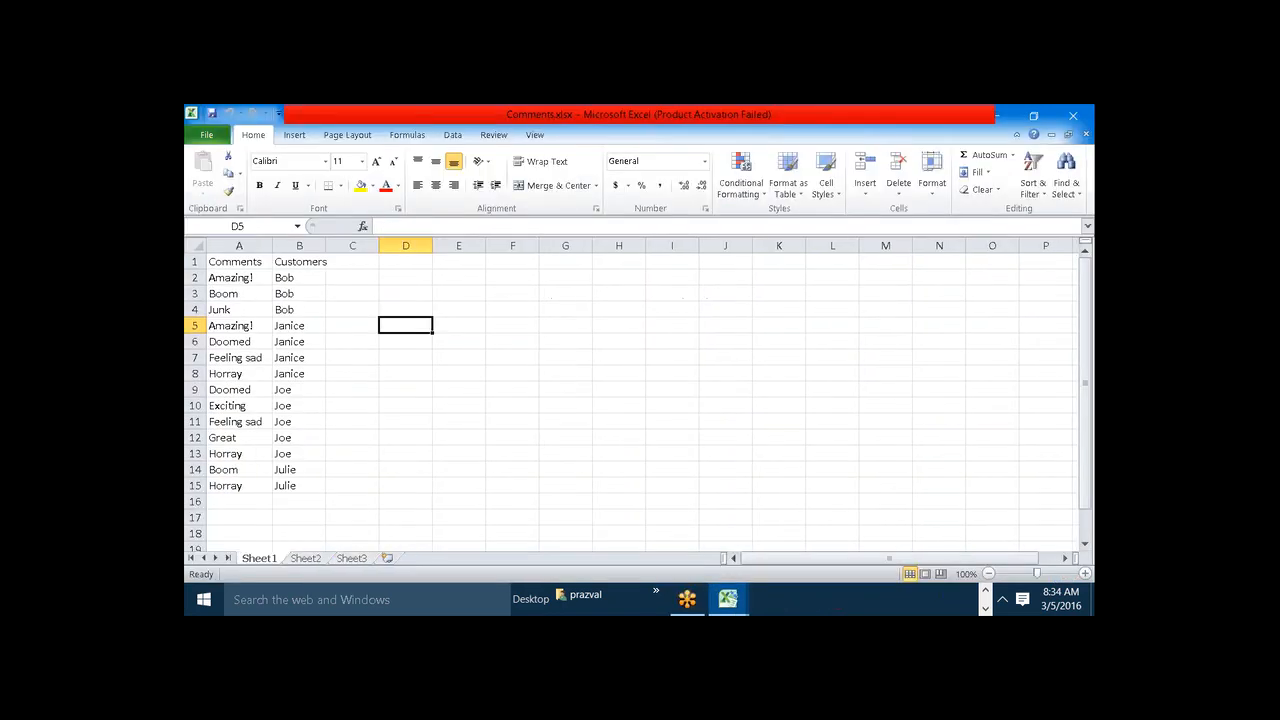
click(307, 560)
click(347, 559)
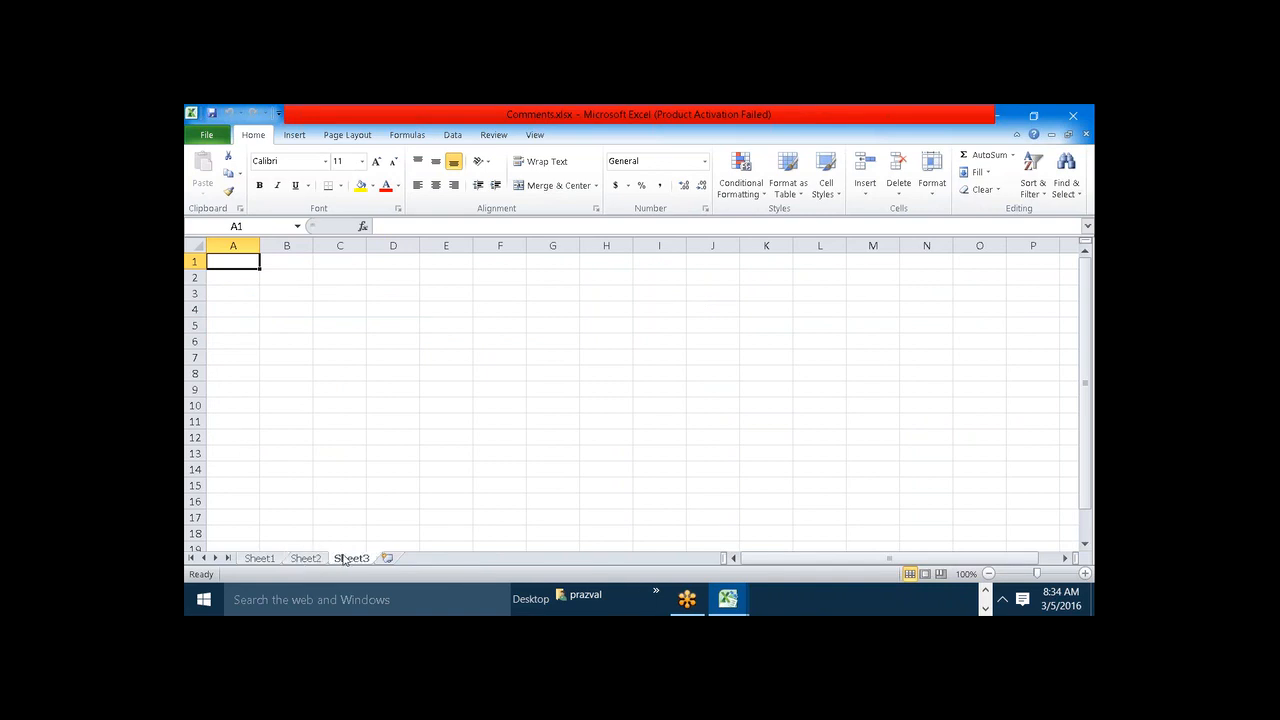
click(260, 560)
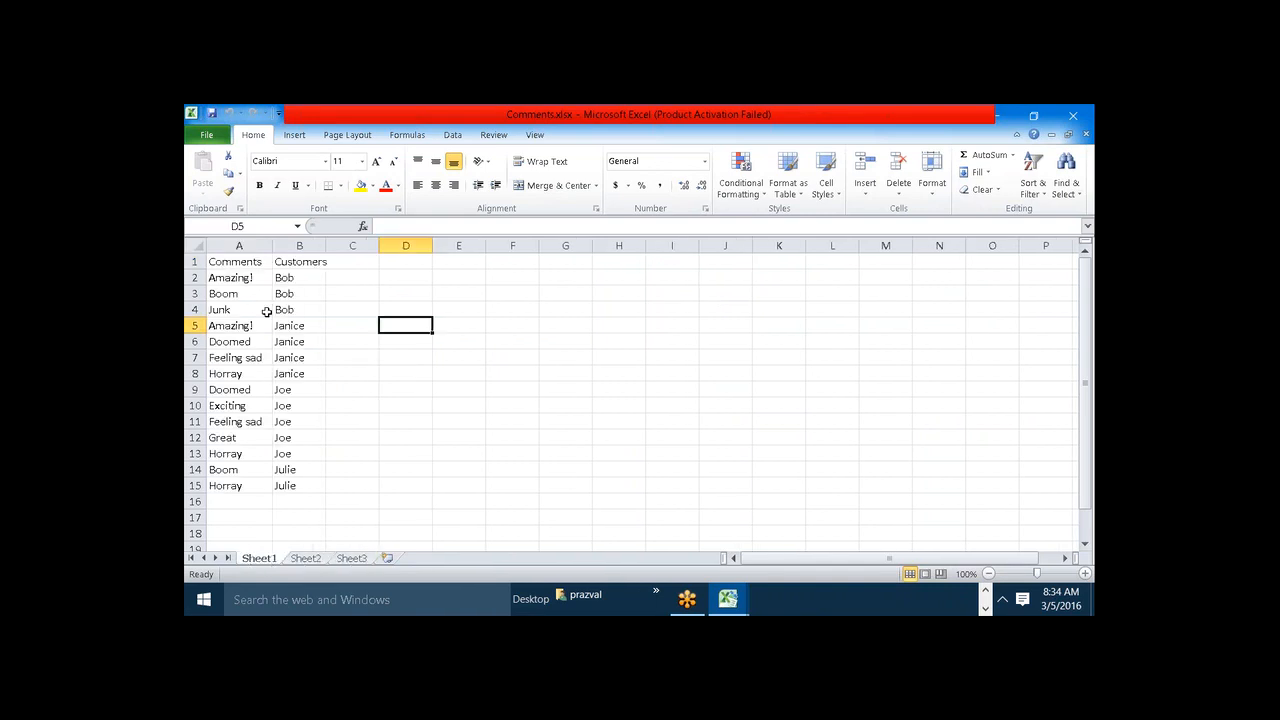
click(300, 263)
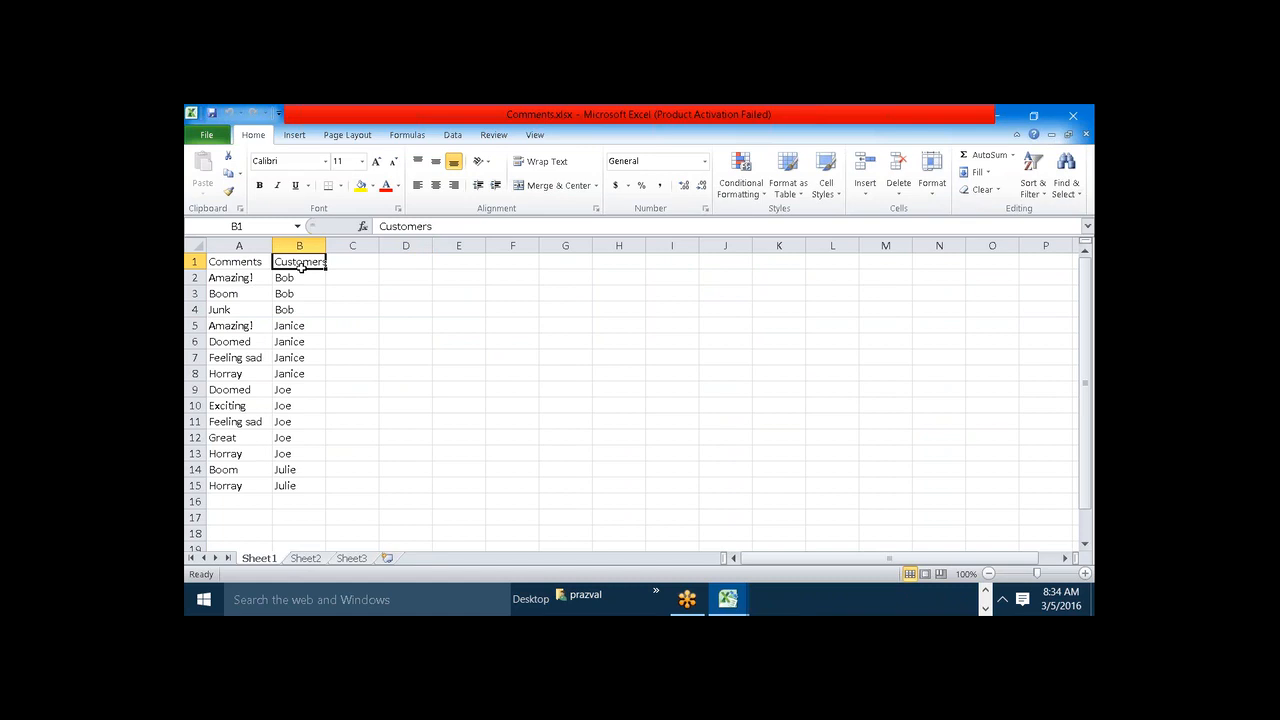
Open Sales.xlsx from the Advanced_Blending folder and compare its Sales and Comments sheets, ending on Comments.
click(984, 589)
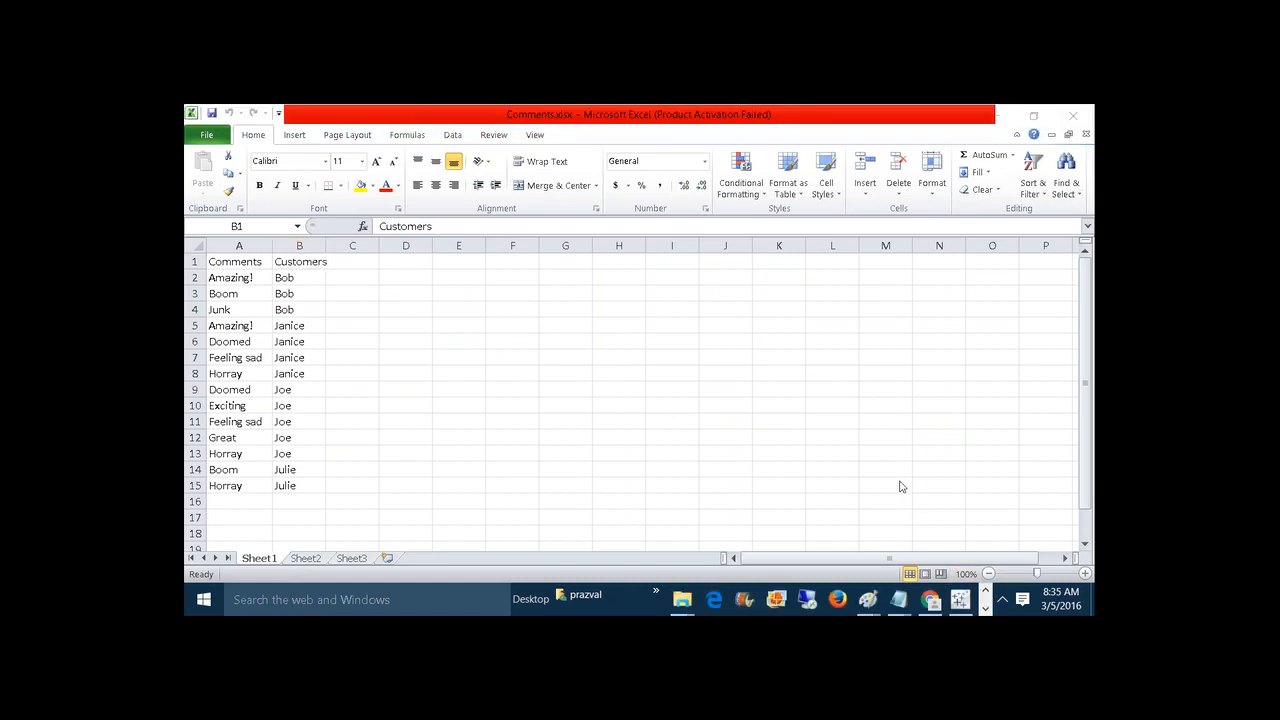
mouse_move(683, 600)
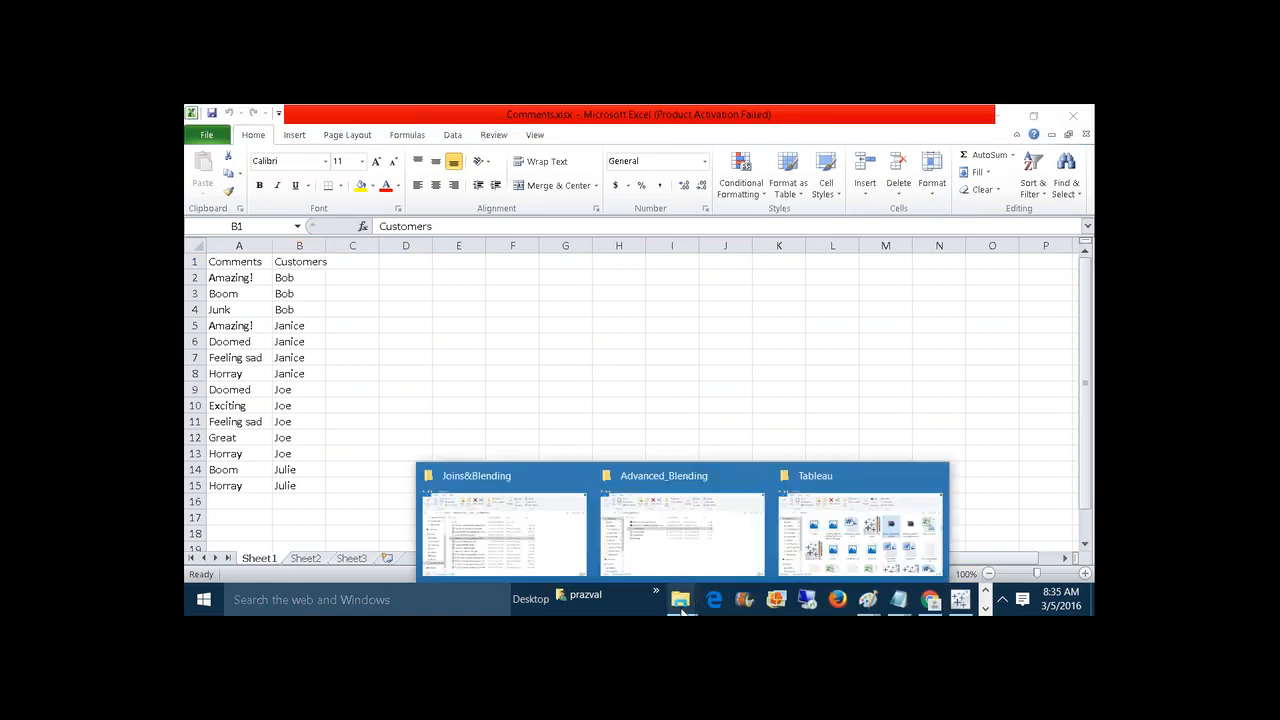
click(676, 550)
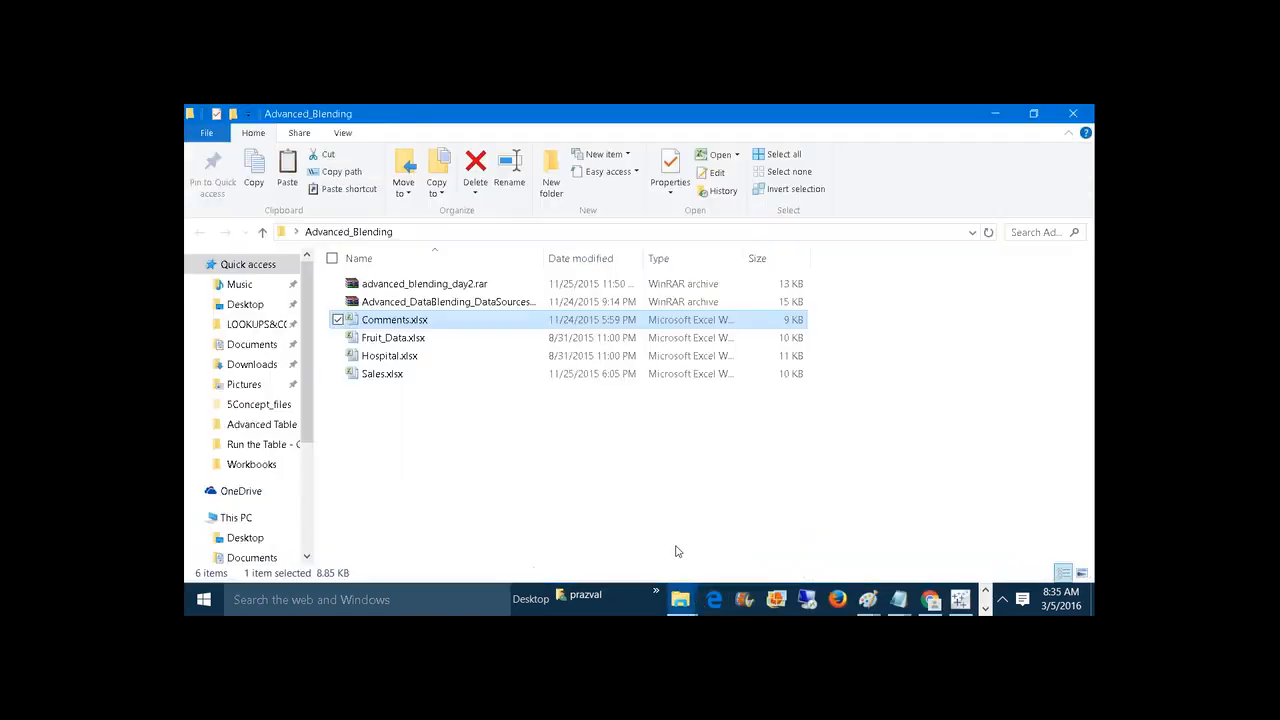
double_click(385, 374)
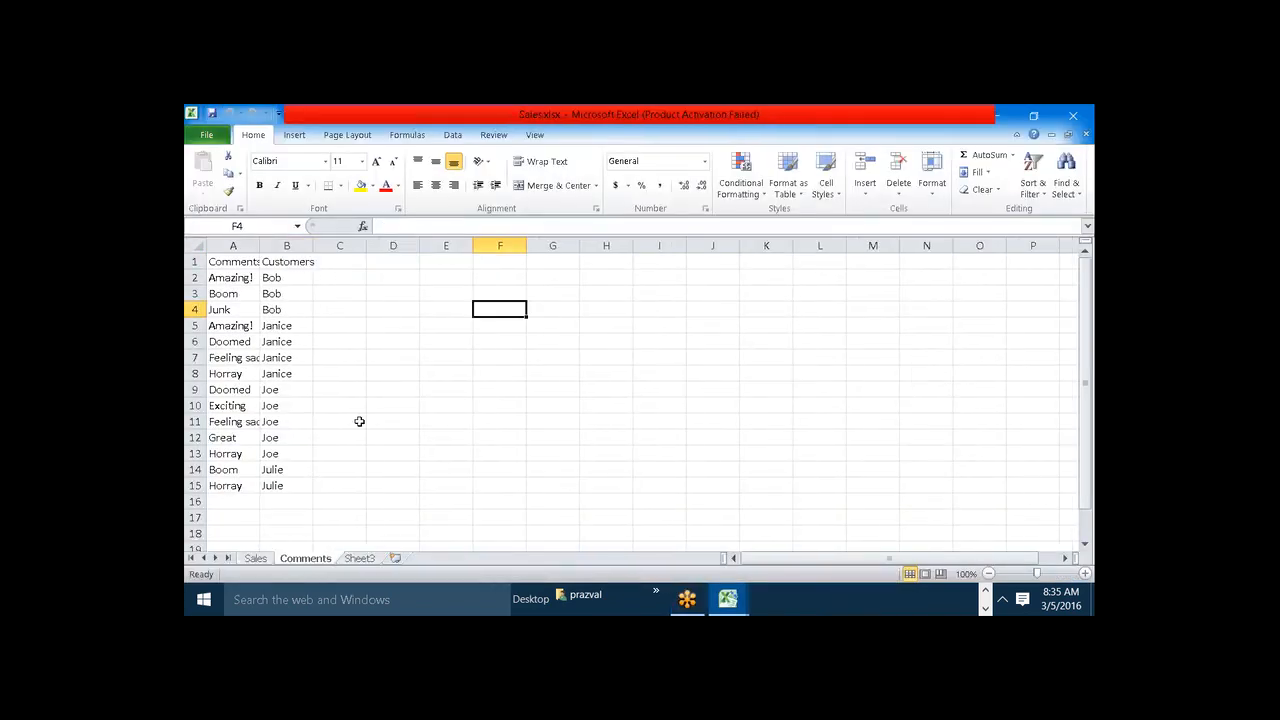
click(262, 560)
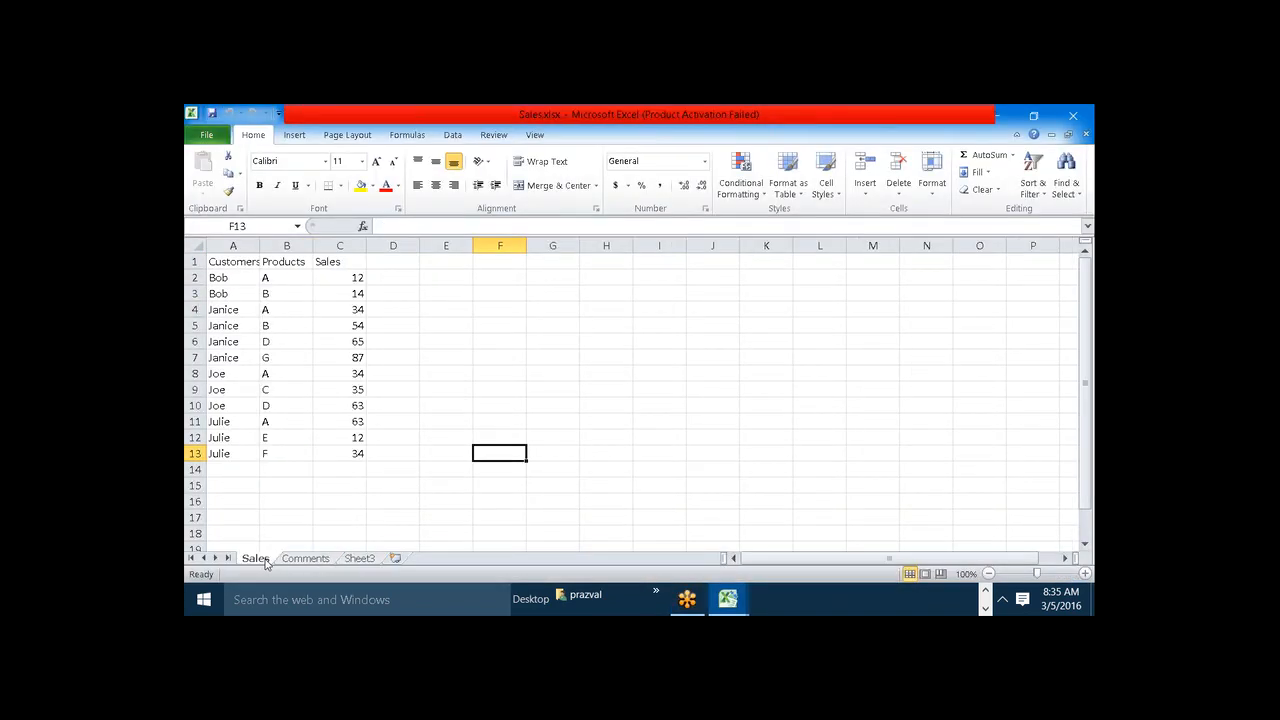
click(294, 560)
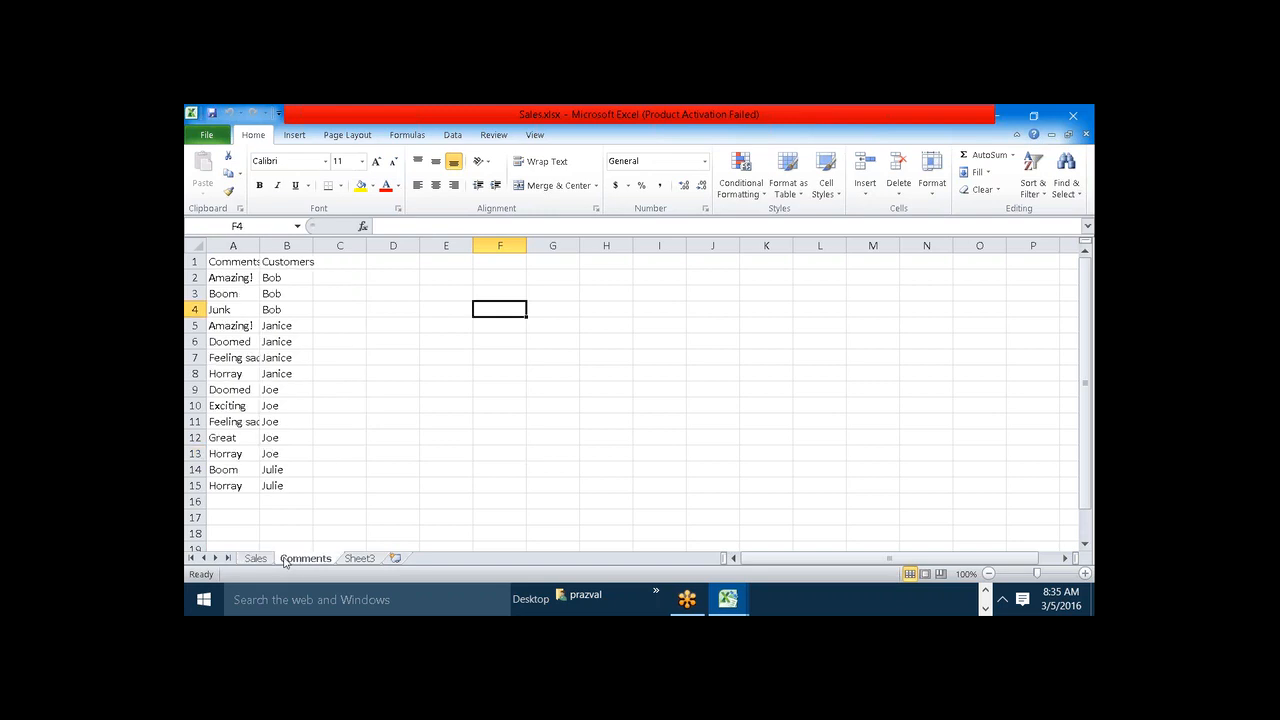
click(257, 561)
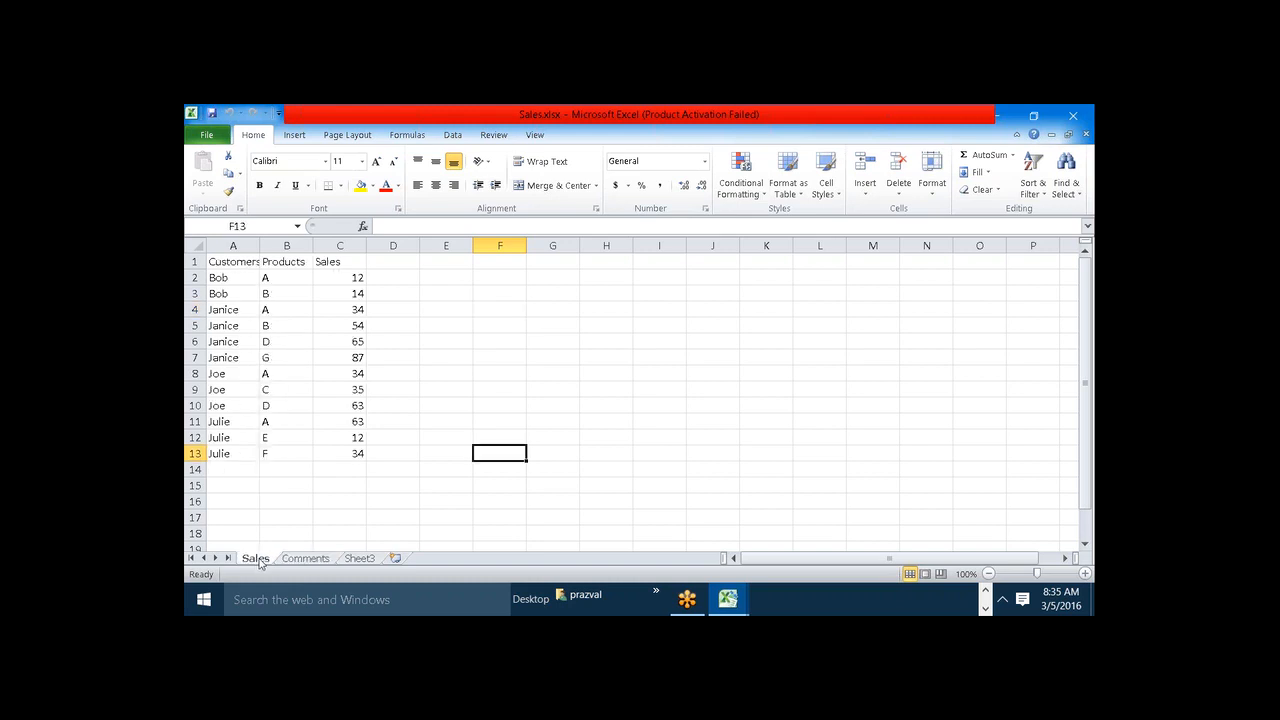
click(298, 561)
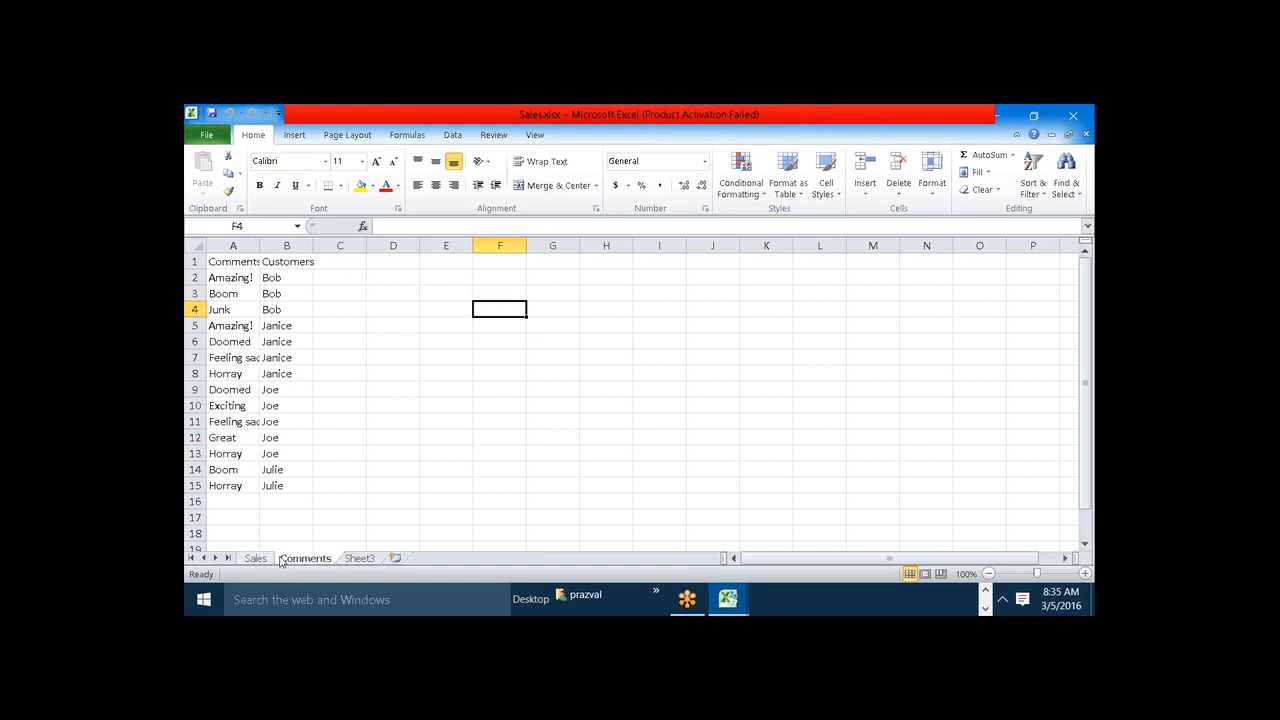
Switch to the Comments.xlsx workbook for a look at its data, and return to Sales by product in Tableau.
click(726, 600)
click(779, 545)
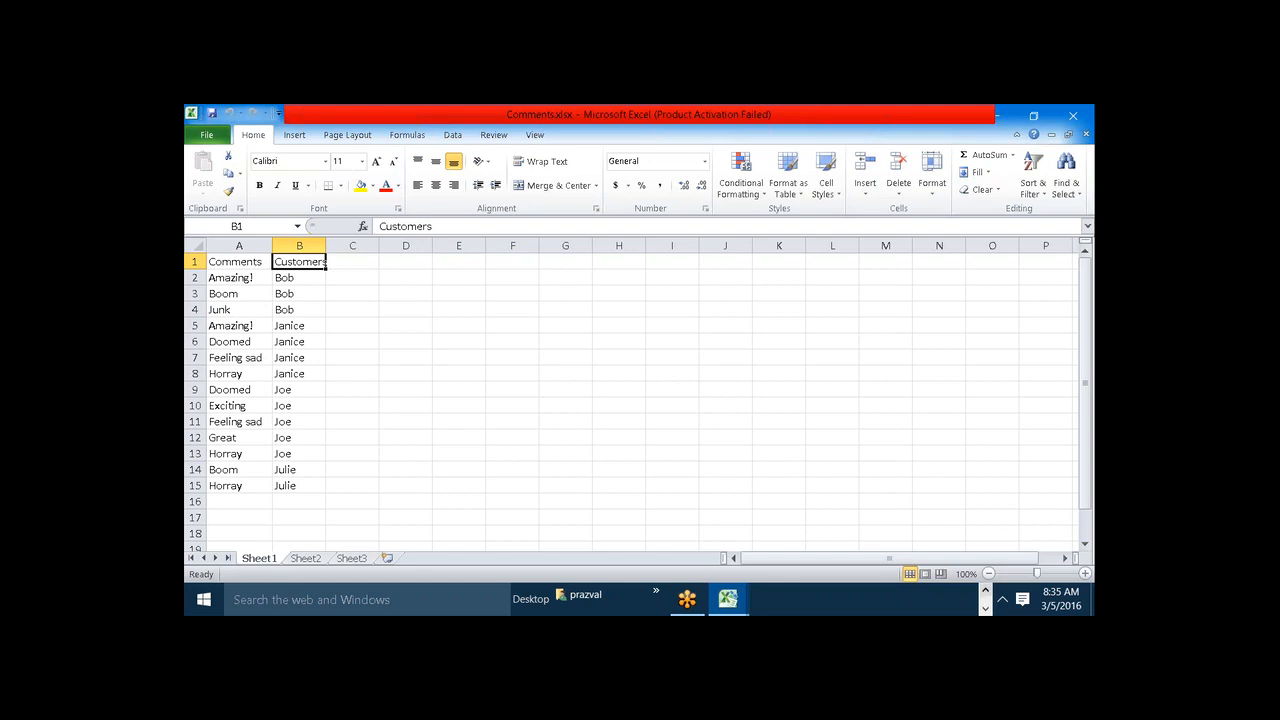
click(985, 592)
mouse_move(960, 599)
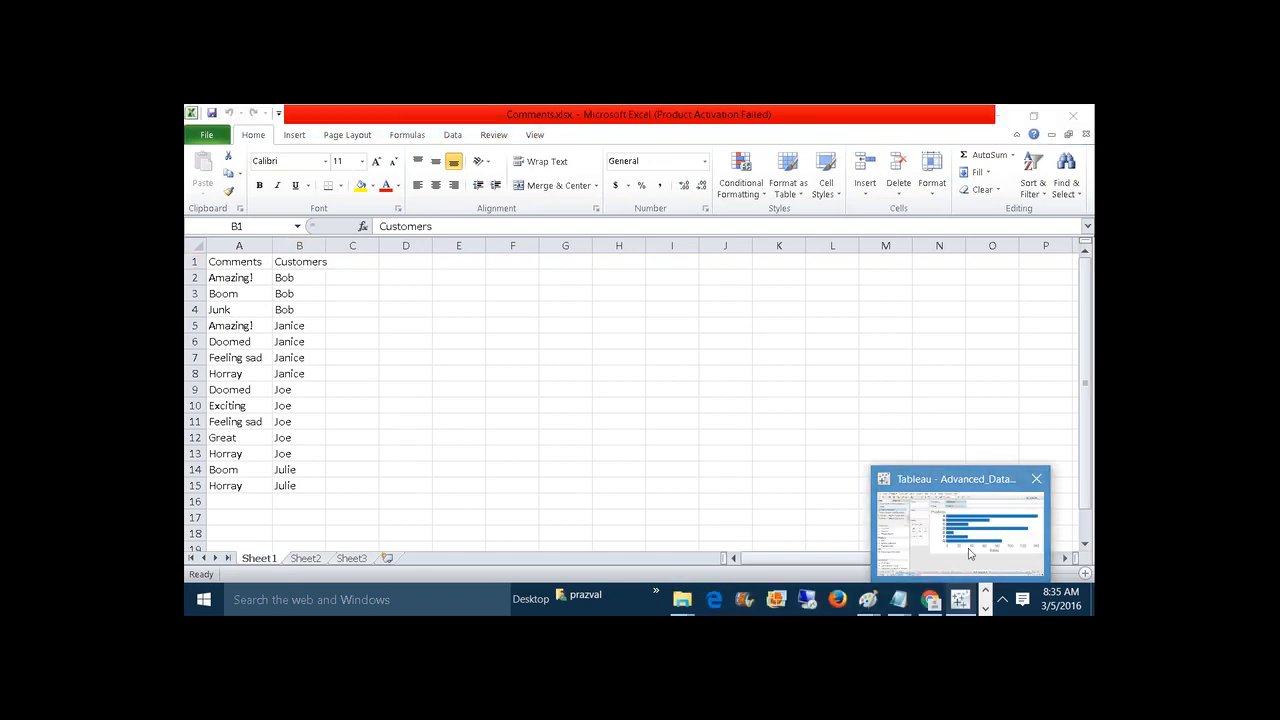
click(968, 550)
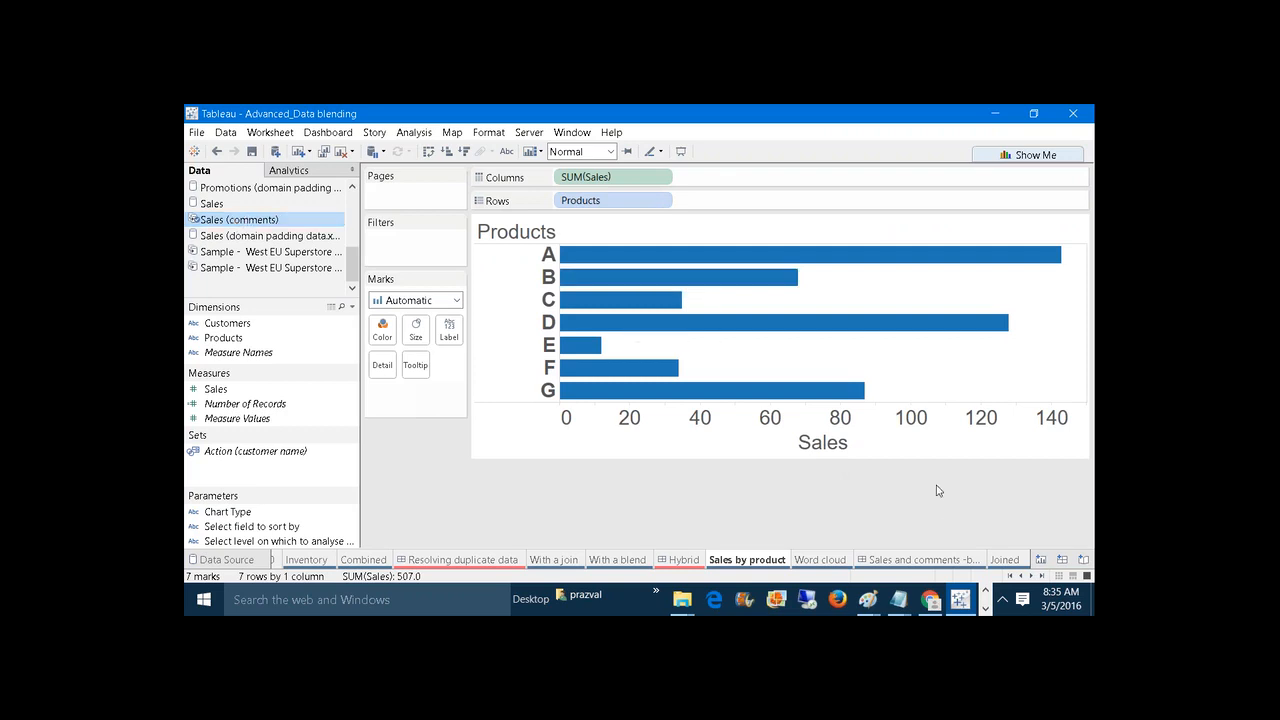
Check the sales value of product C in the Sales by product chart.
click(986, 609)
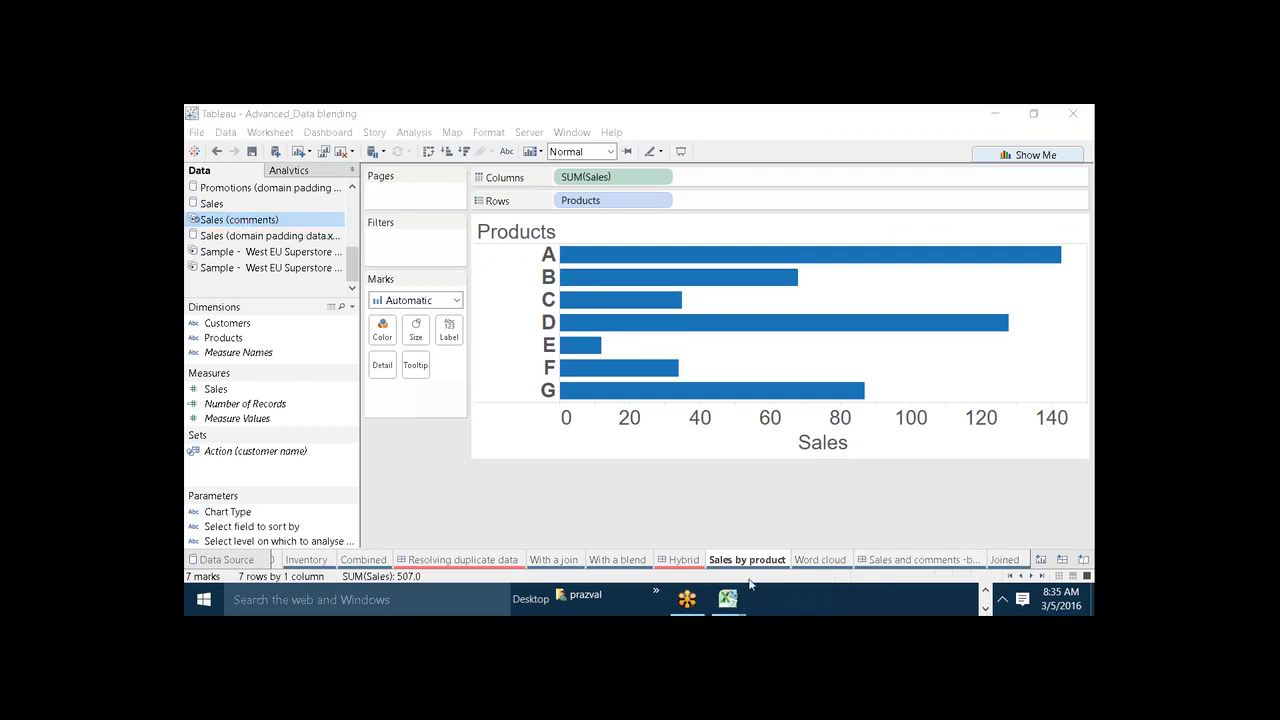
mouse_move(732, 612)
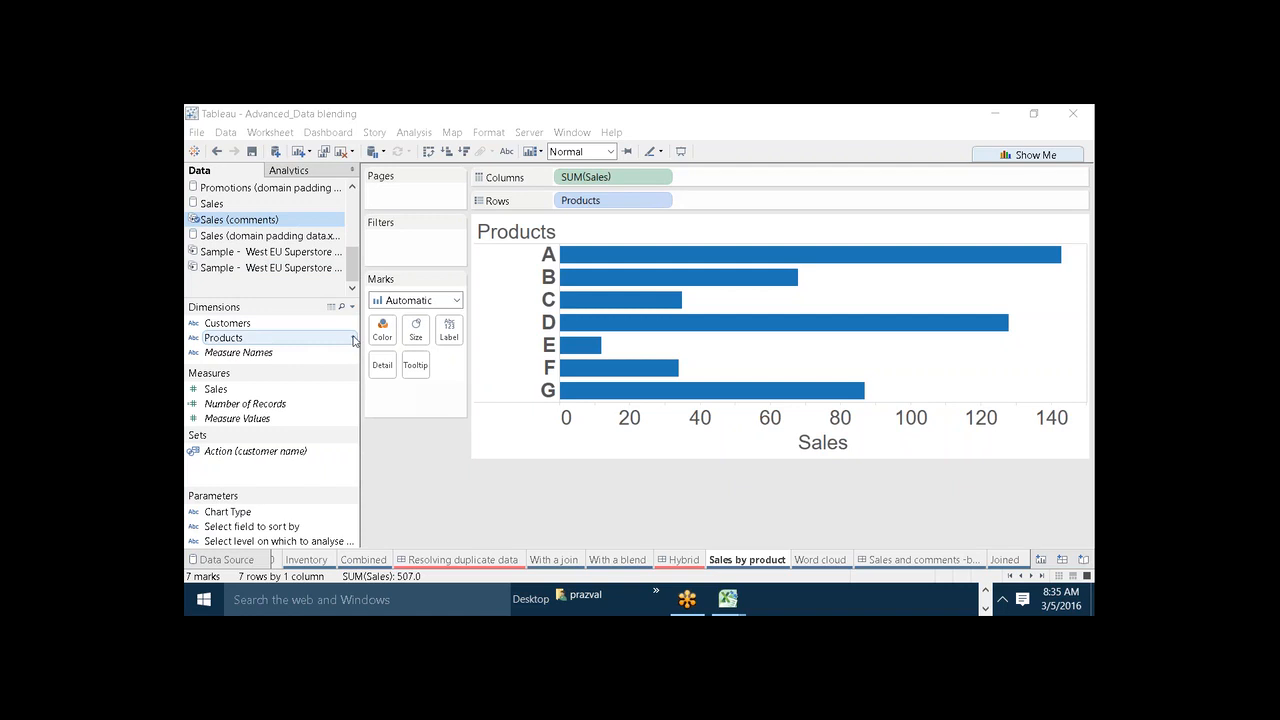
mouse_move(591, 303)
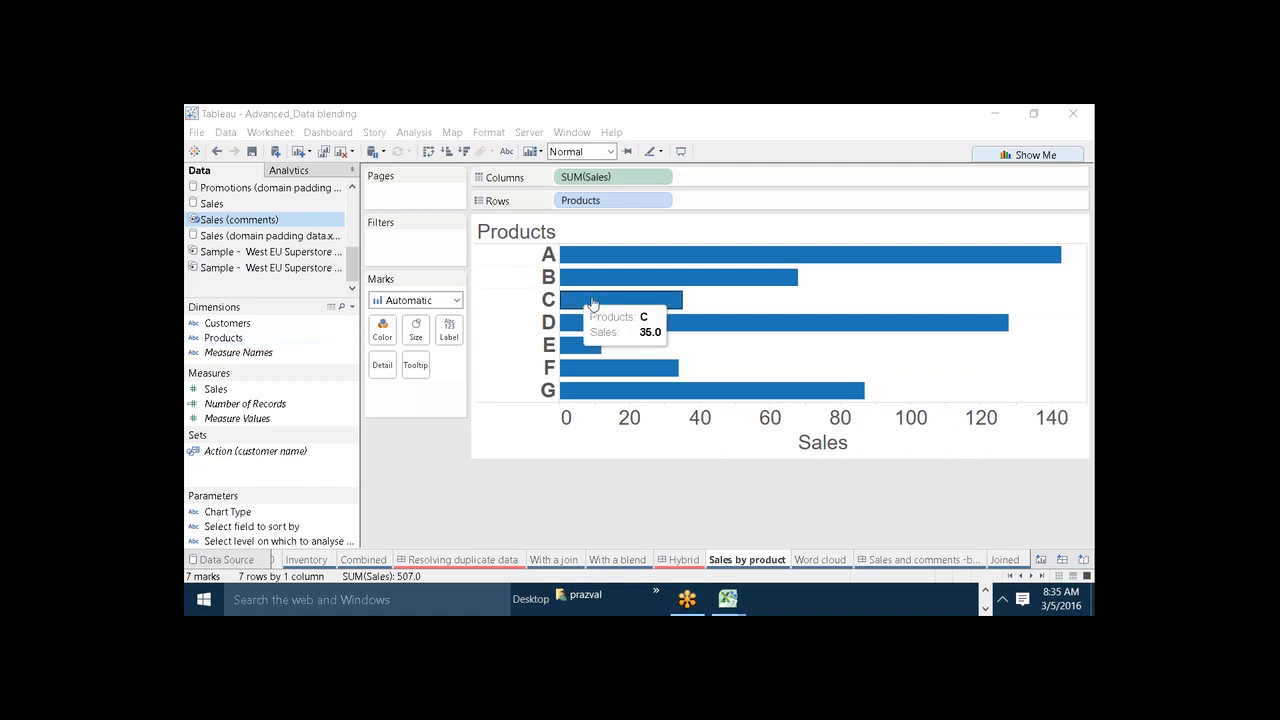
Open the Word cloud worksheet, widen its marks area, and examine the record counts for Boom, Feeling sad and Exciting.
click(818, 560)
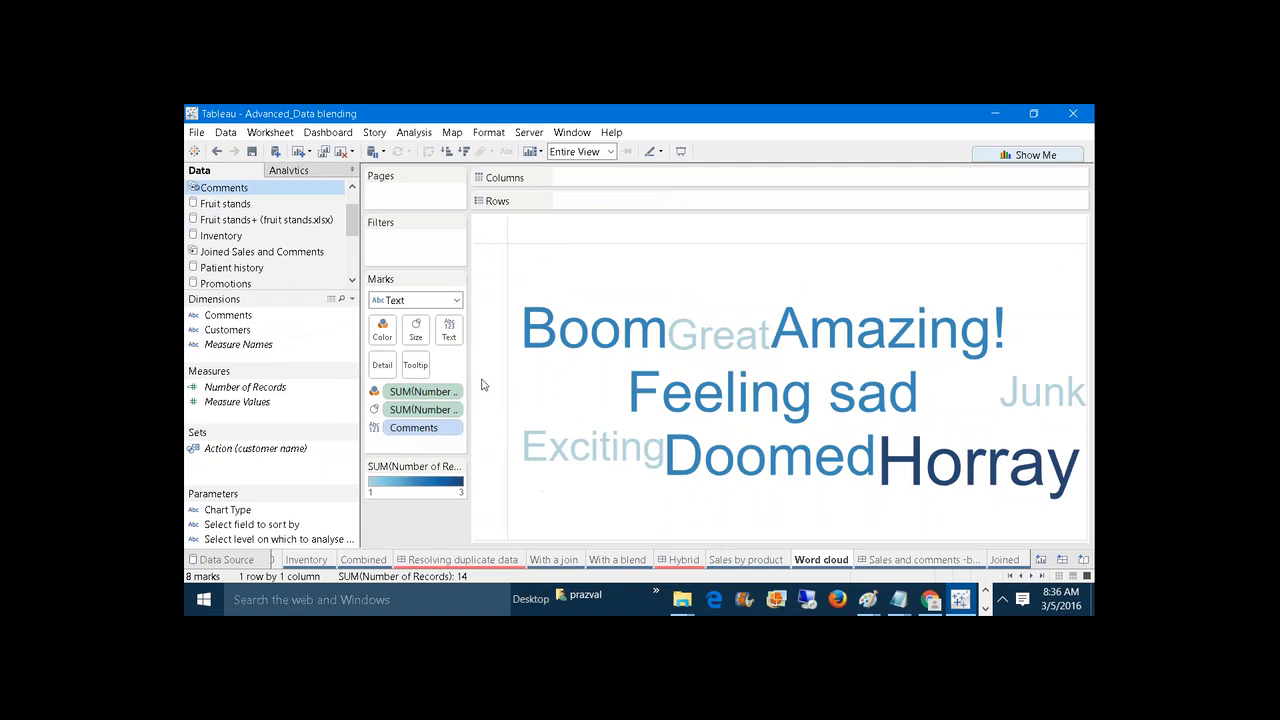
drag(468, 372, 533, 371)
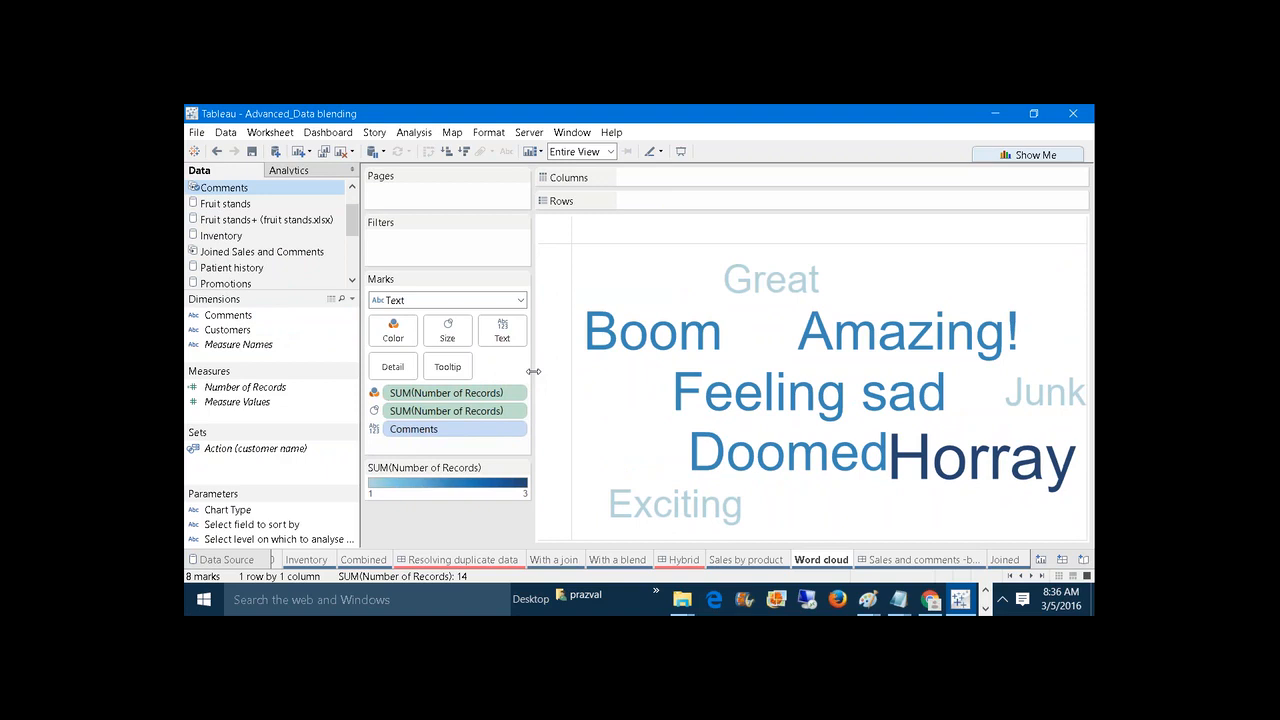
mouse_move(634, 350)
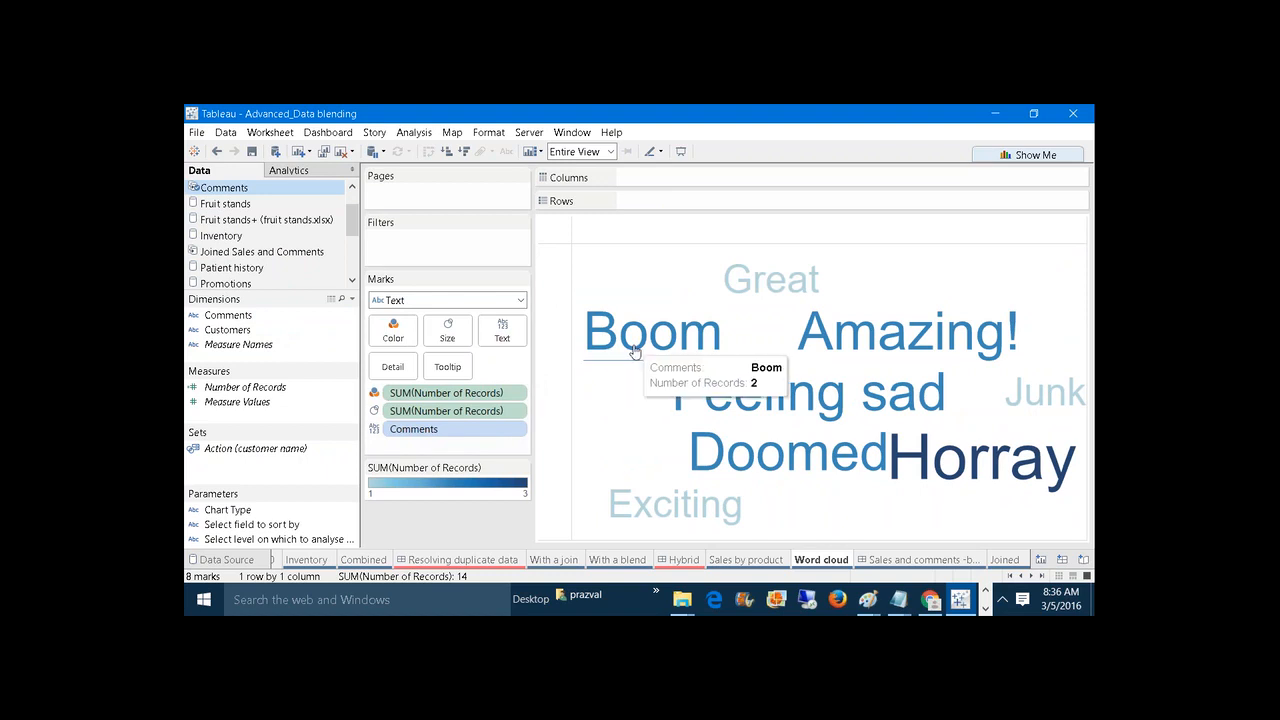
mouse_move(707, 401)
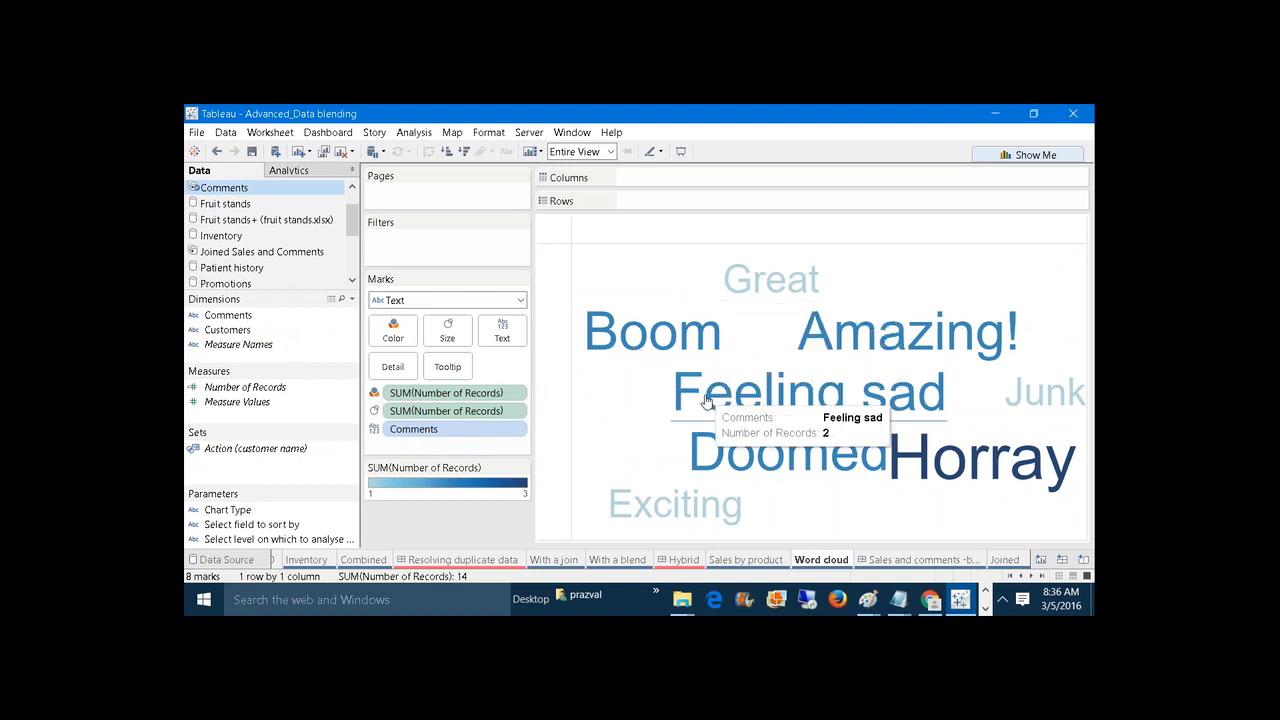
mouse_move(676, 500)
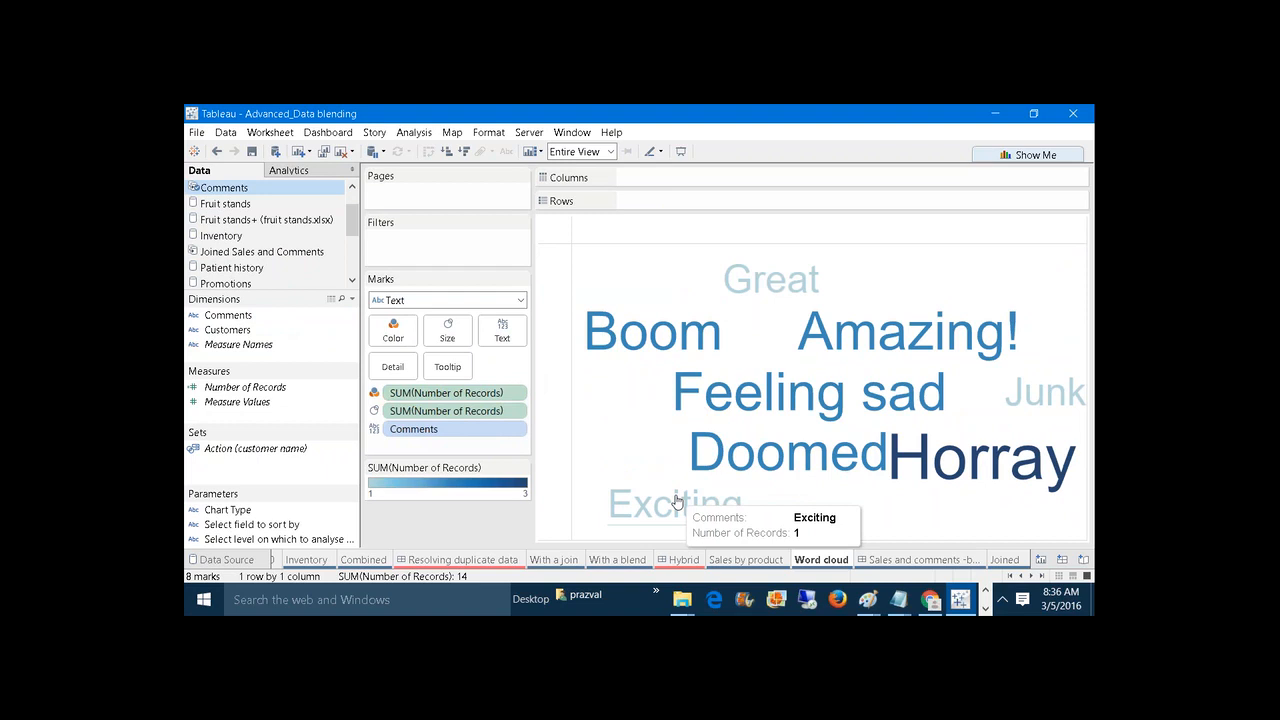
Clear the Word cloud worksheet and place Comments on Text and Number of Records on Size.
click(341, 152)
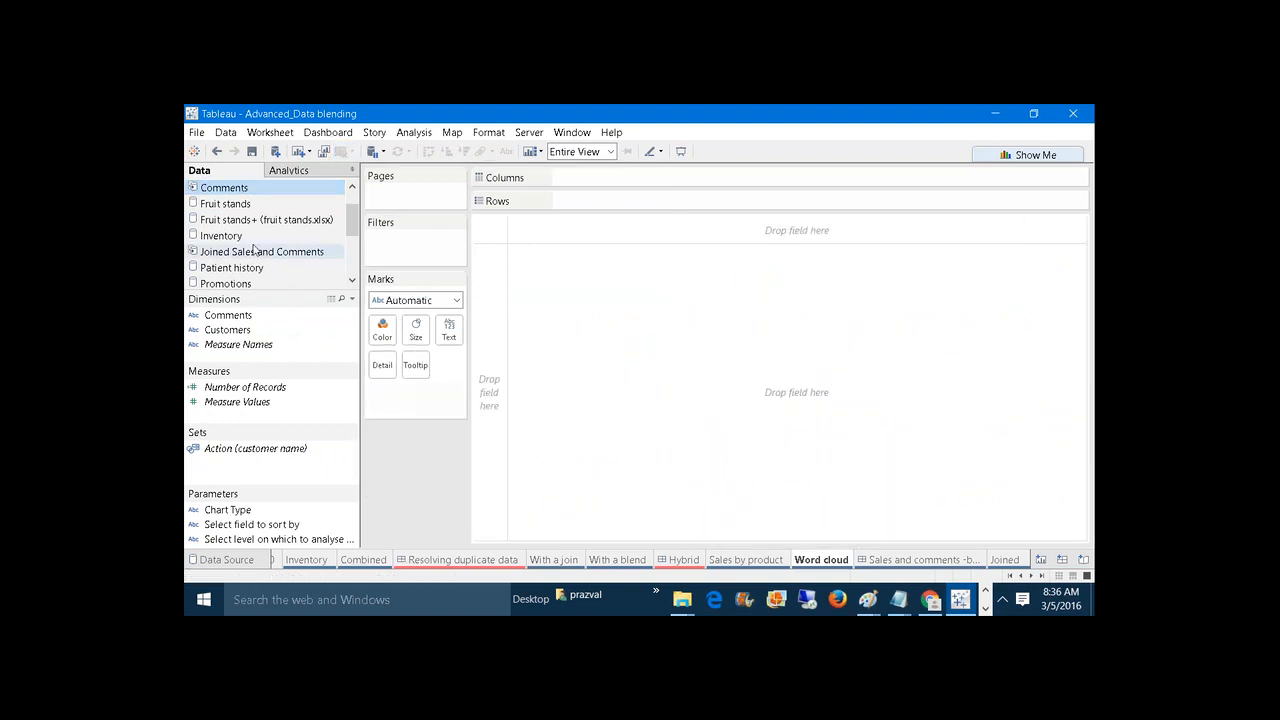
drag(228, 315, 449, 331)
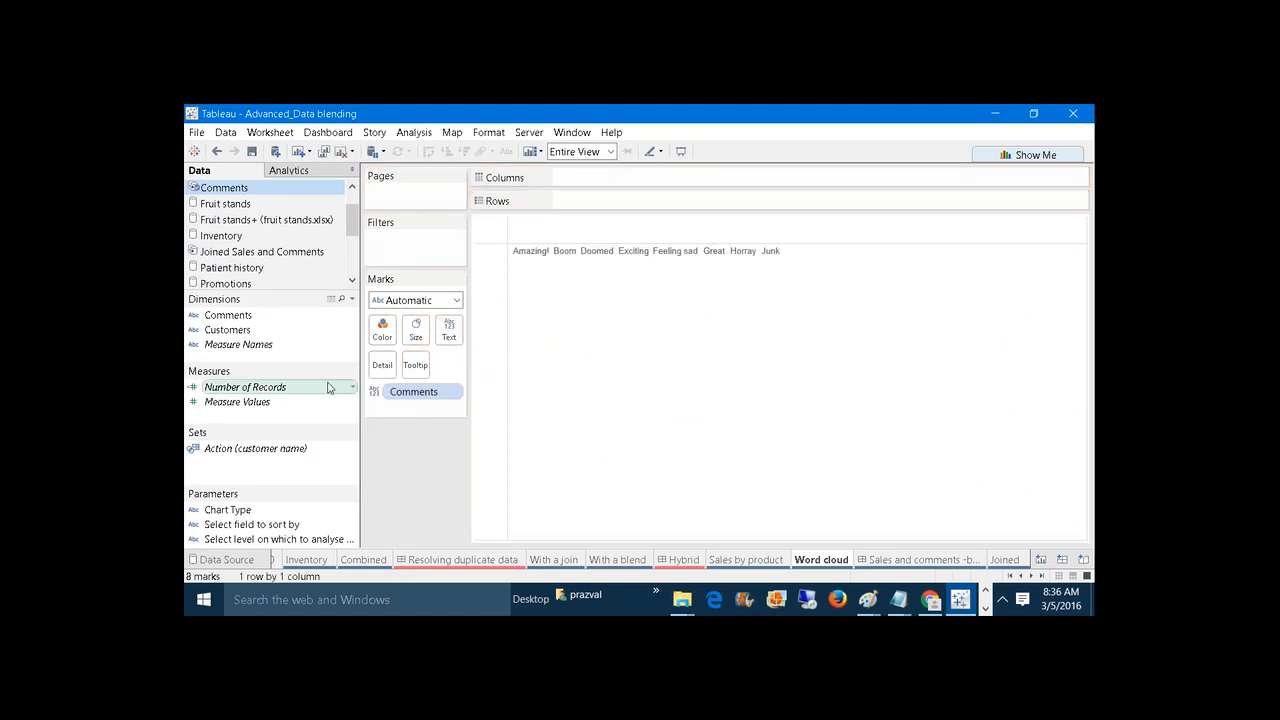
drag(258, 389, 418, 334)
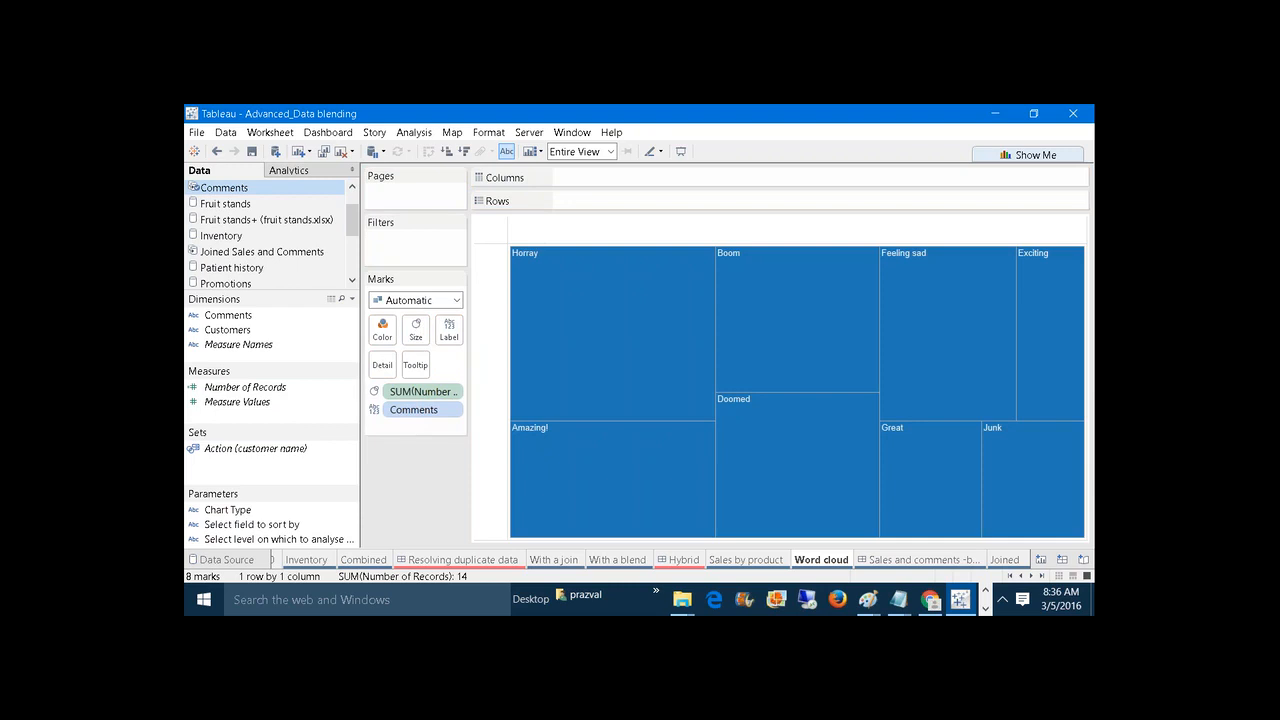
Change the mark type to Text and color the comment words by Number of Records.
click(456, 300)
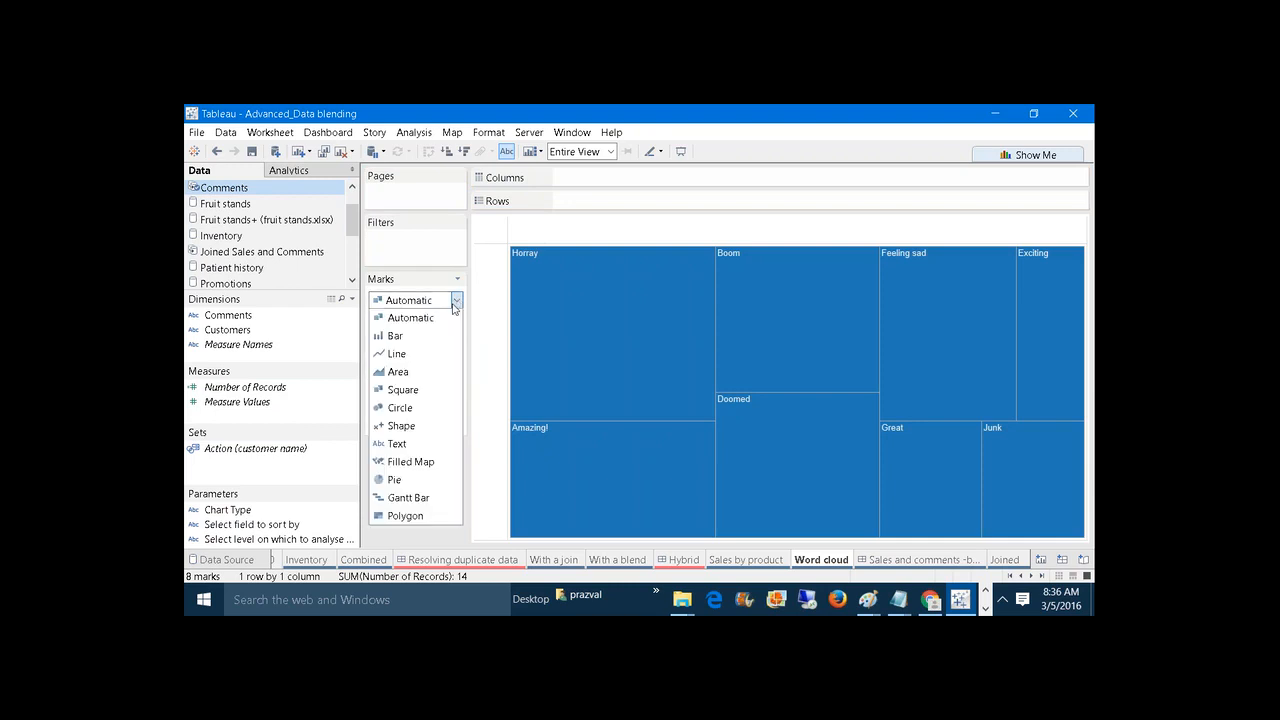
click(410, 443)
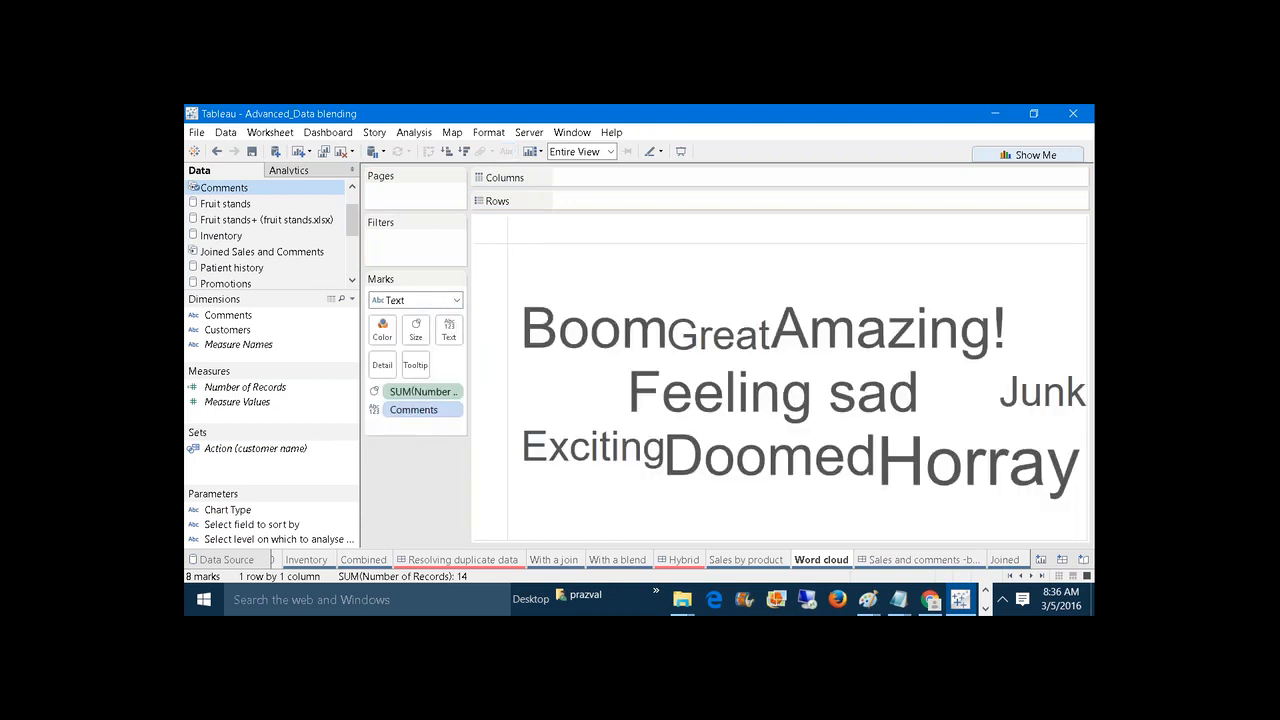
drag(245, 387, 383, 336)
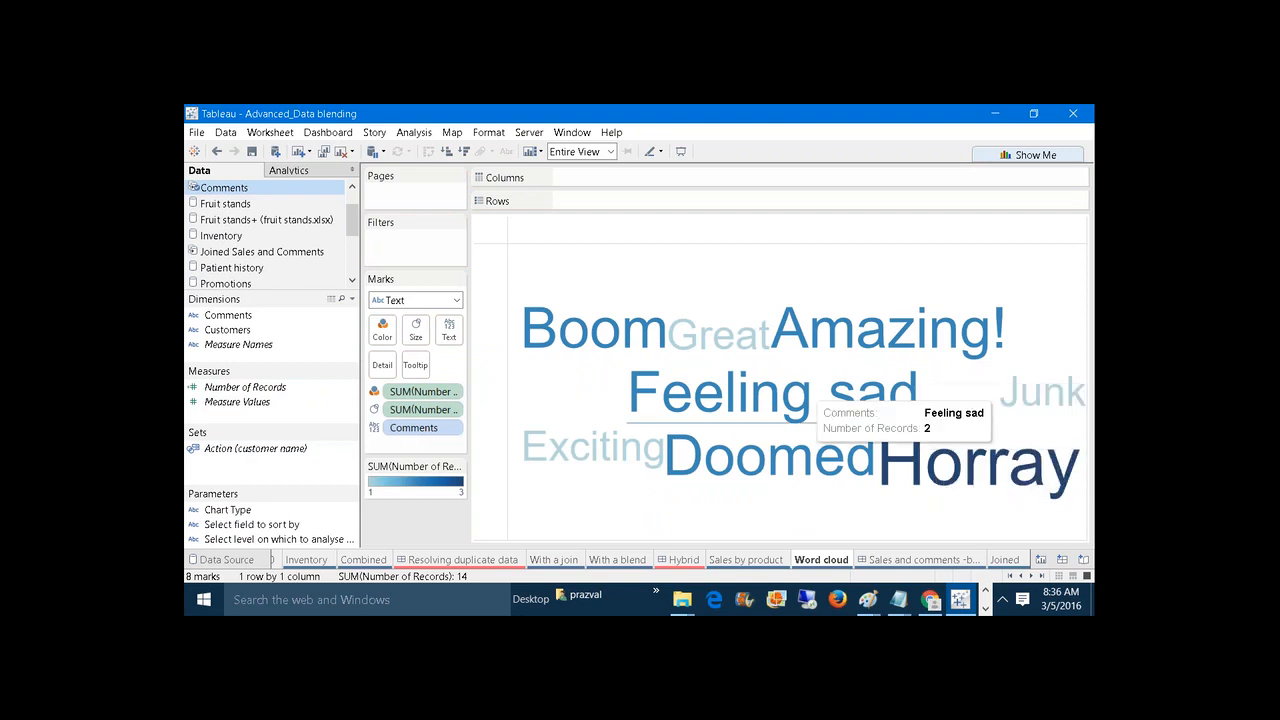
Compare the Sales by product and Word cloud worksheets with the Sales and comments dashboard, selecting products E and C there.
click(767, 566)
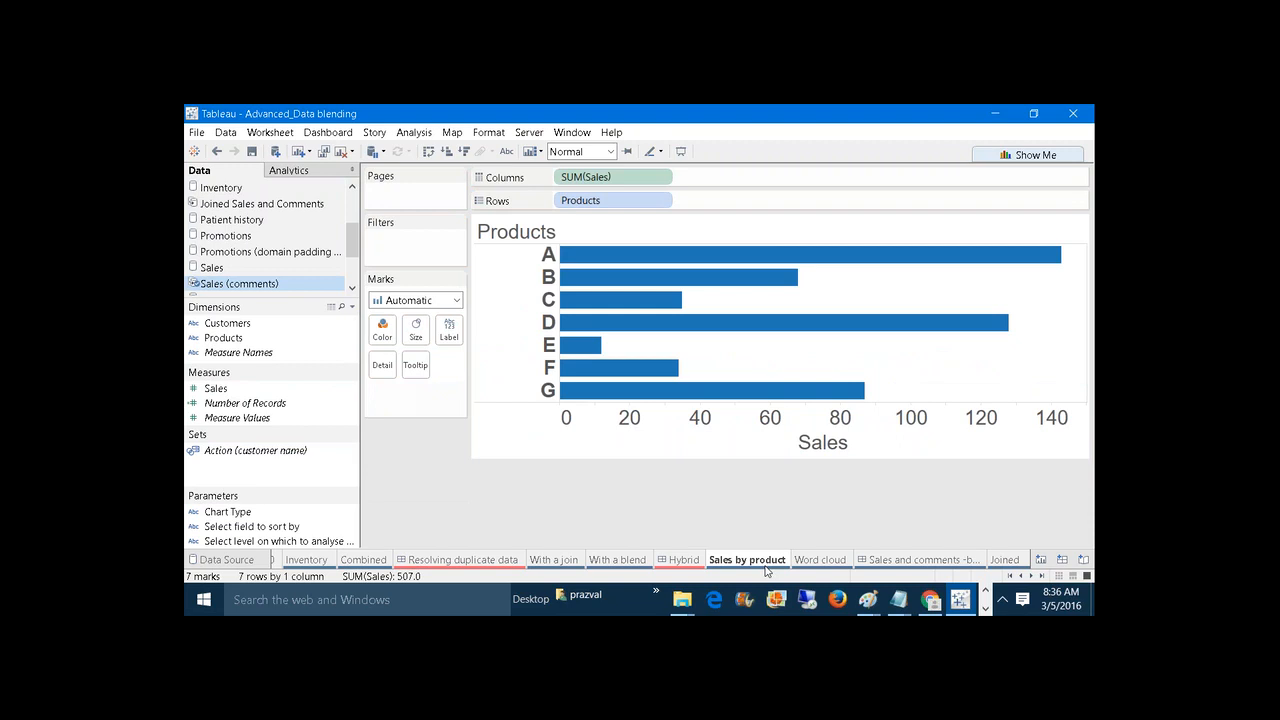
click(815, 563)
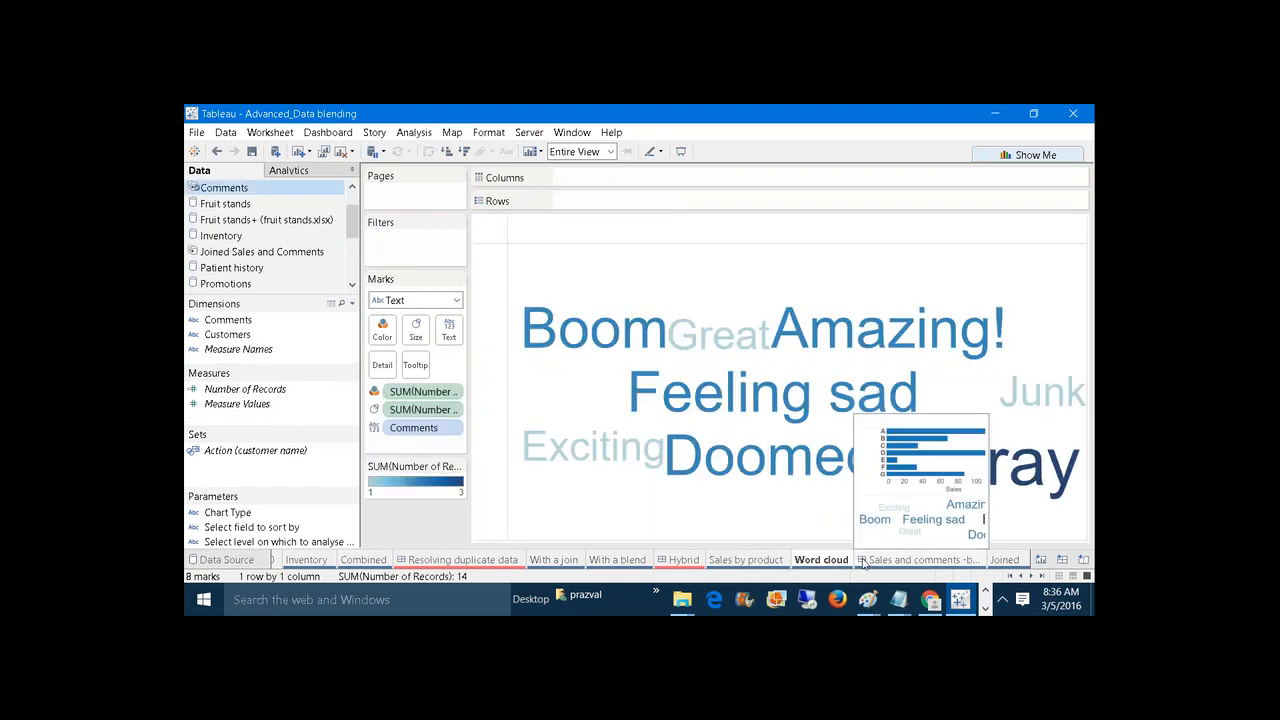
click(863, 562)
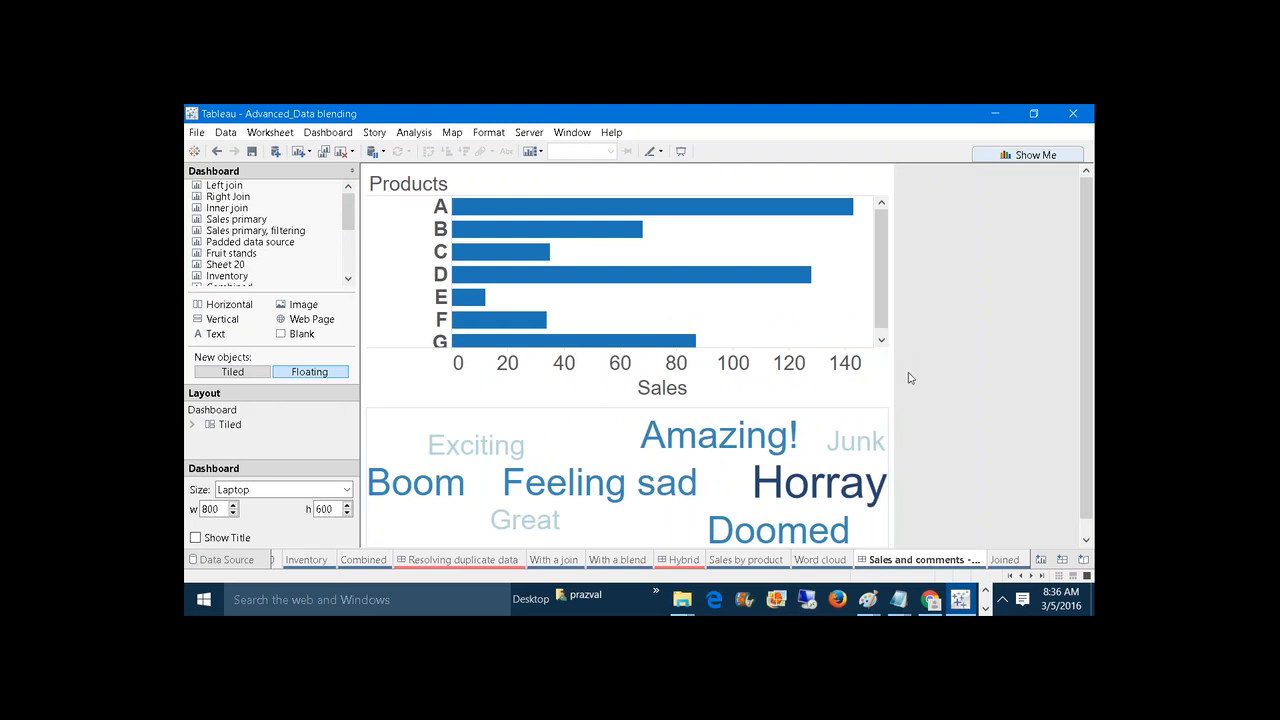
click(404, 295)
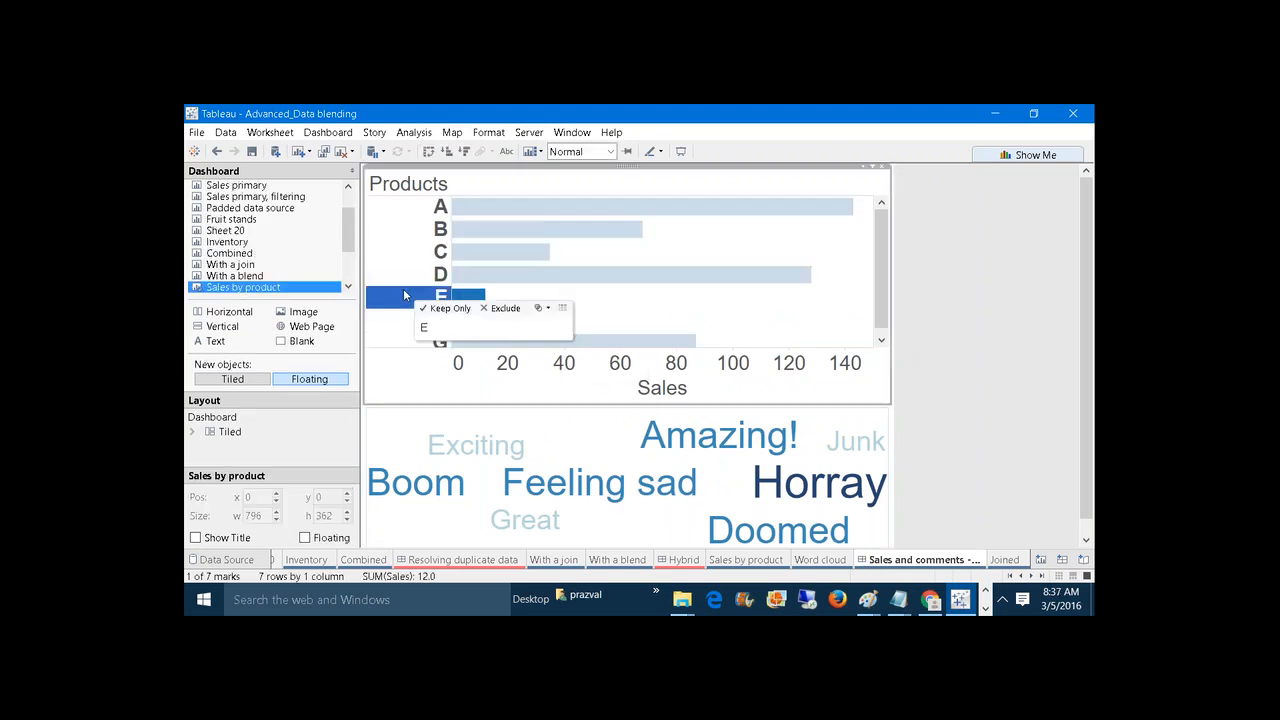
click(398, 425)
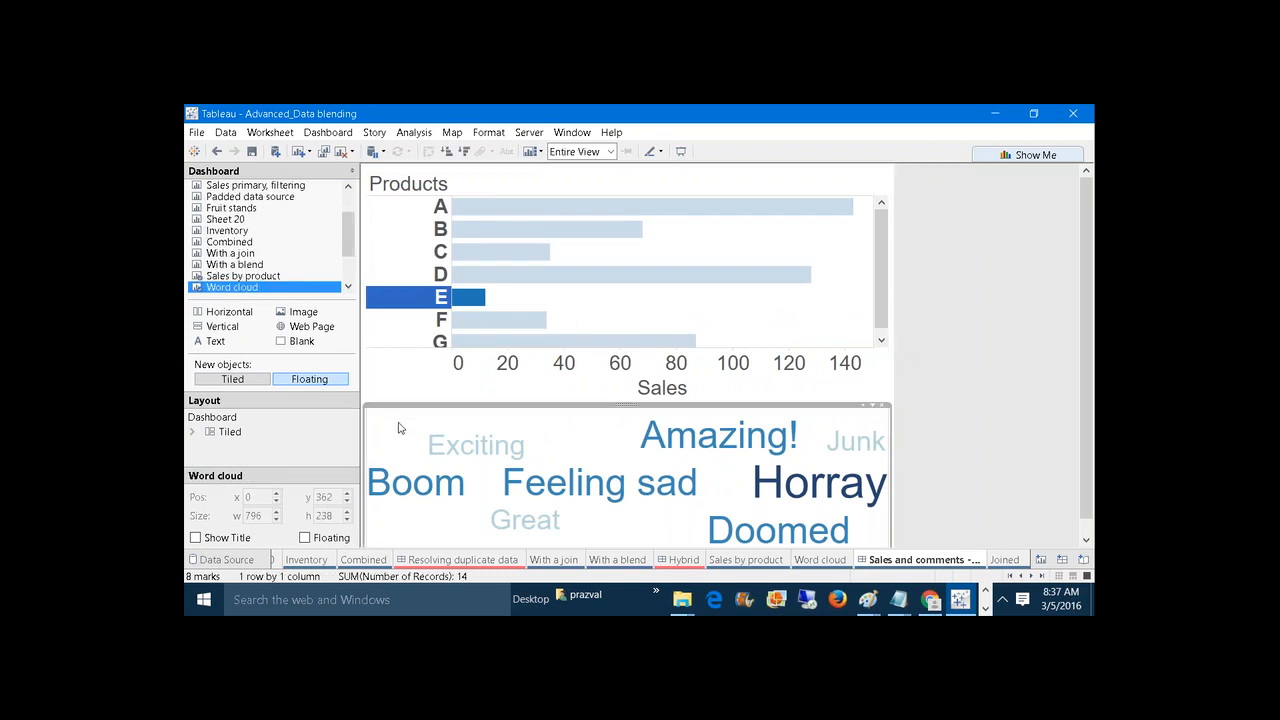
click(444, 252)
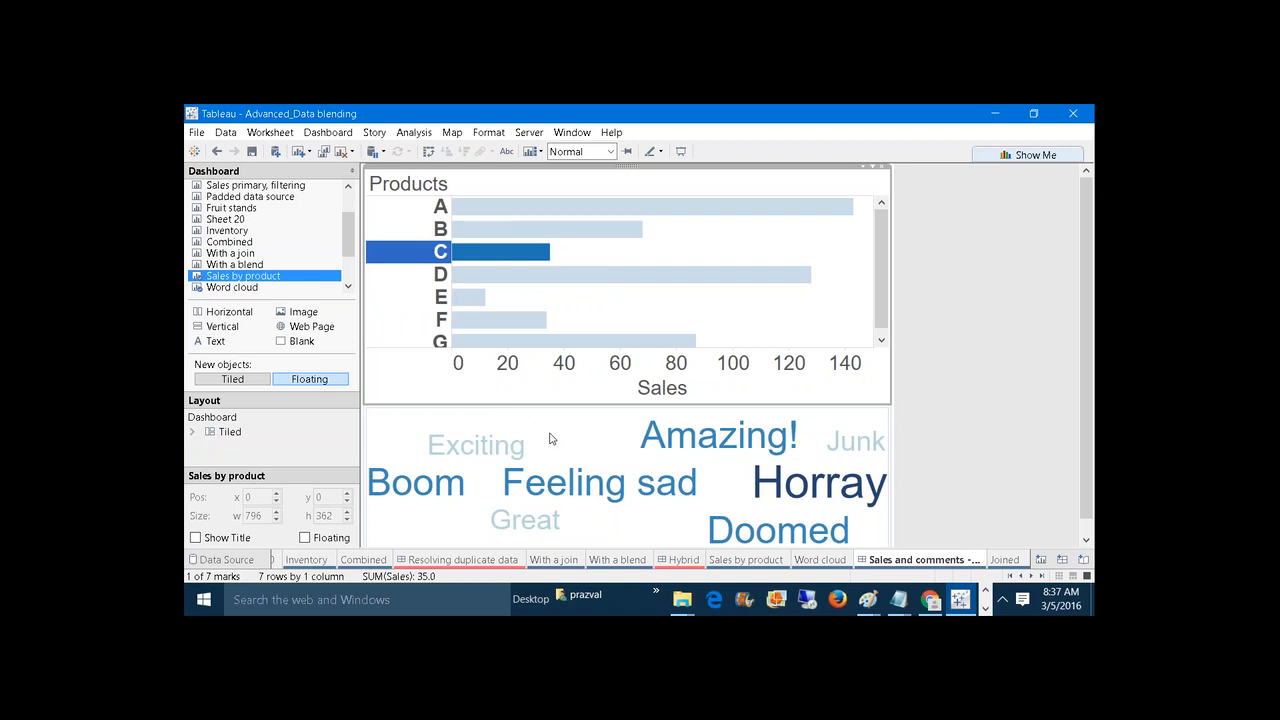
Recheck the Sales by product and Word cloud worksheets and return to the Sales and comments dashboard.
click(737, 561)
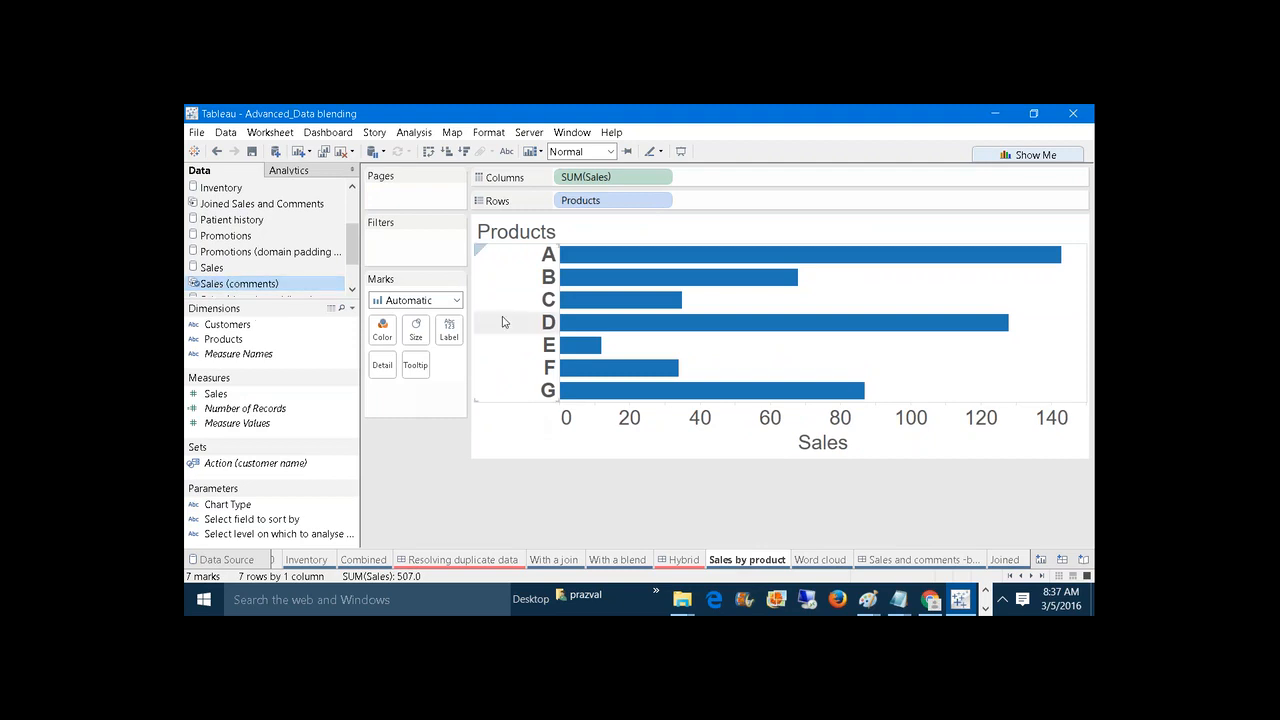
click(812, 562)
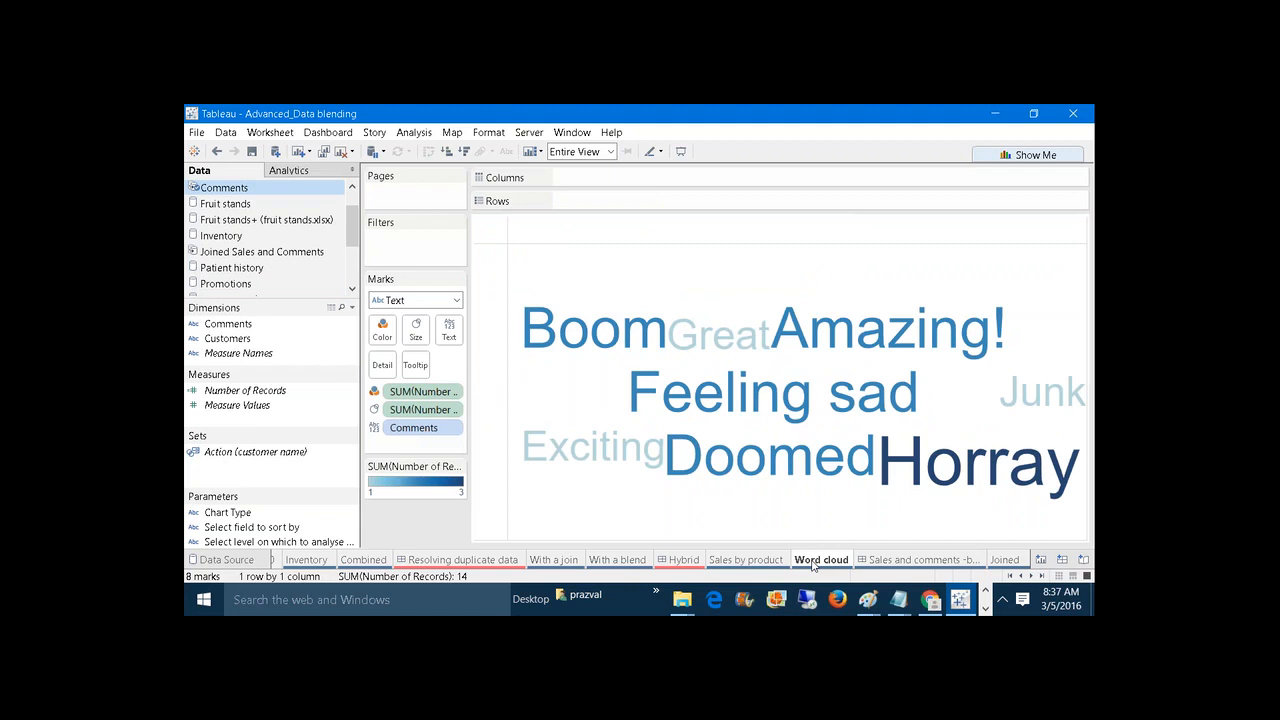
click(873, 566)
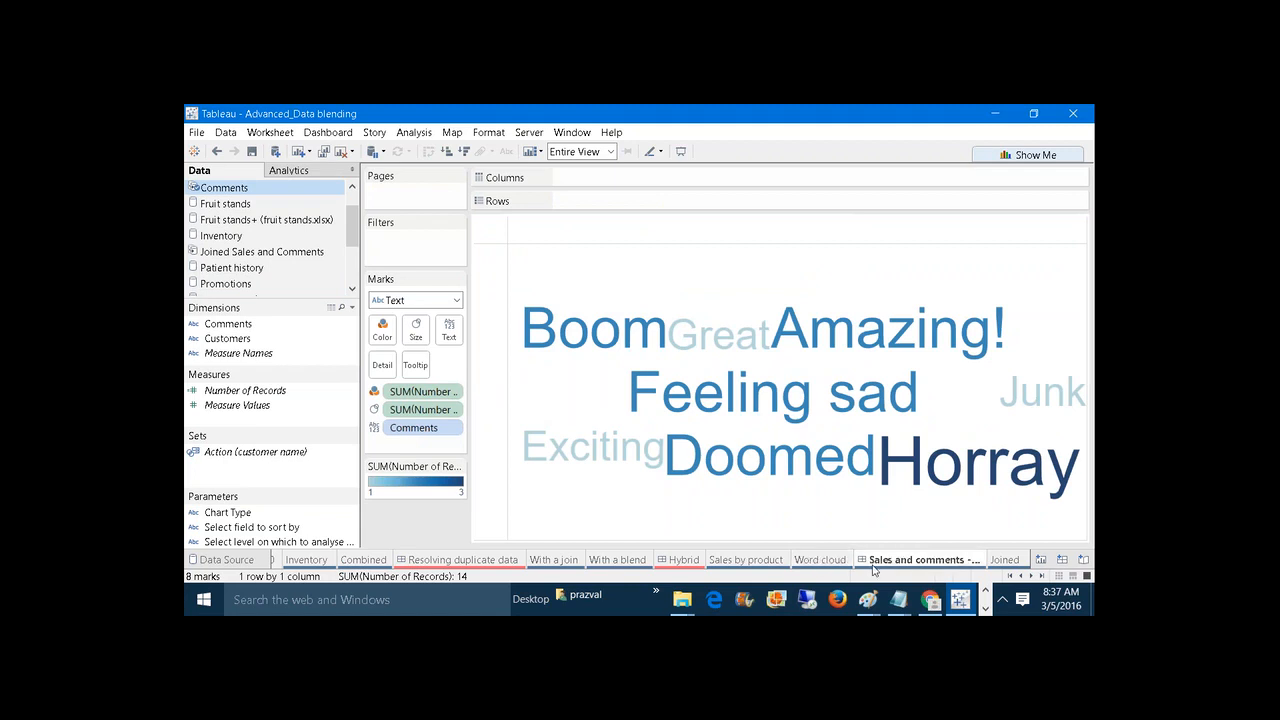
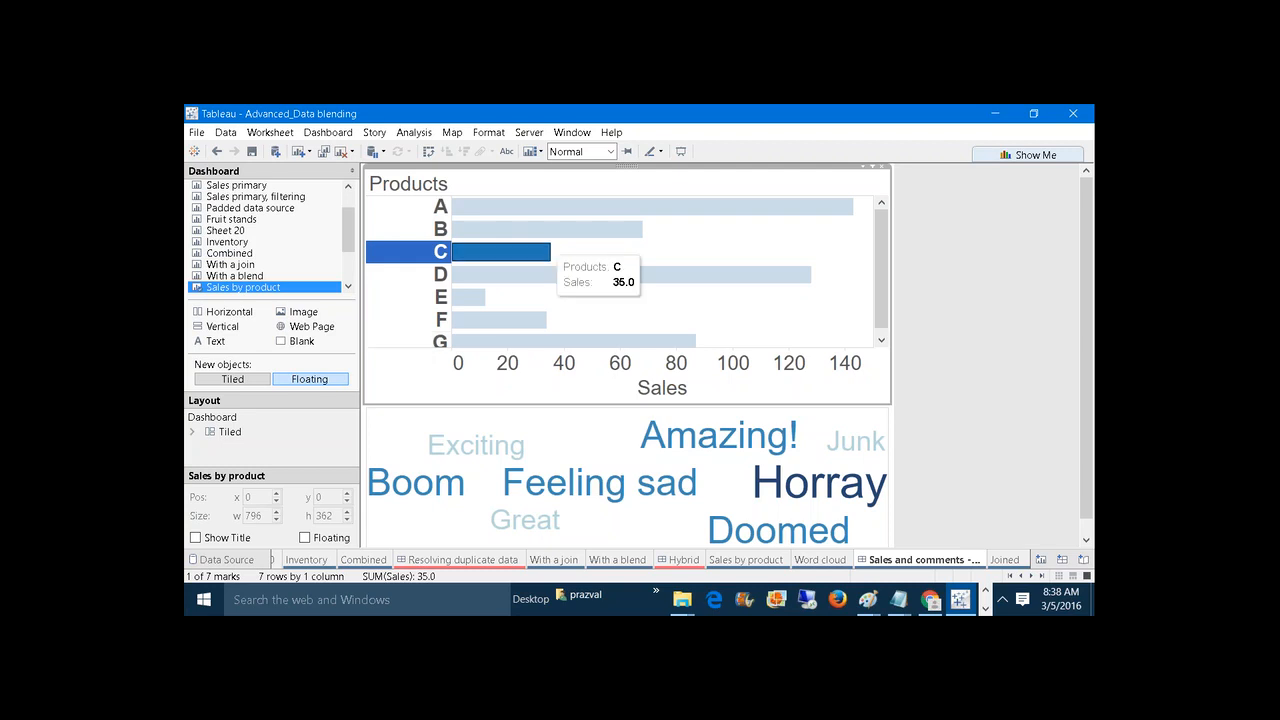
Enable Use as Filter on the dashboard's Sales by product chart and test it by selecting product D.
click(864, 172)
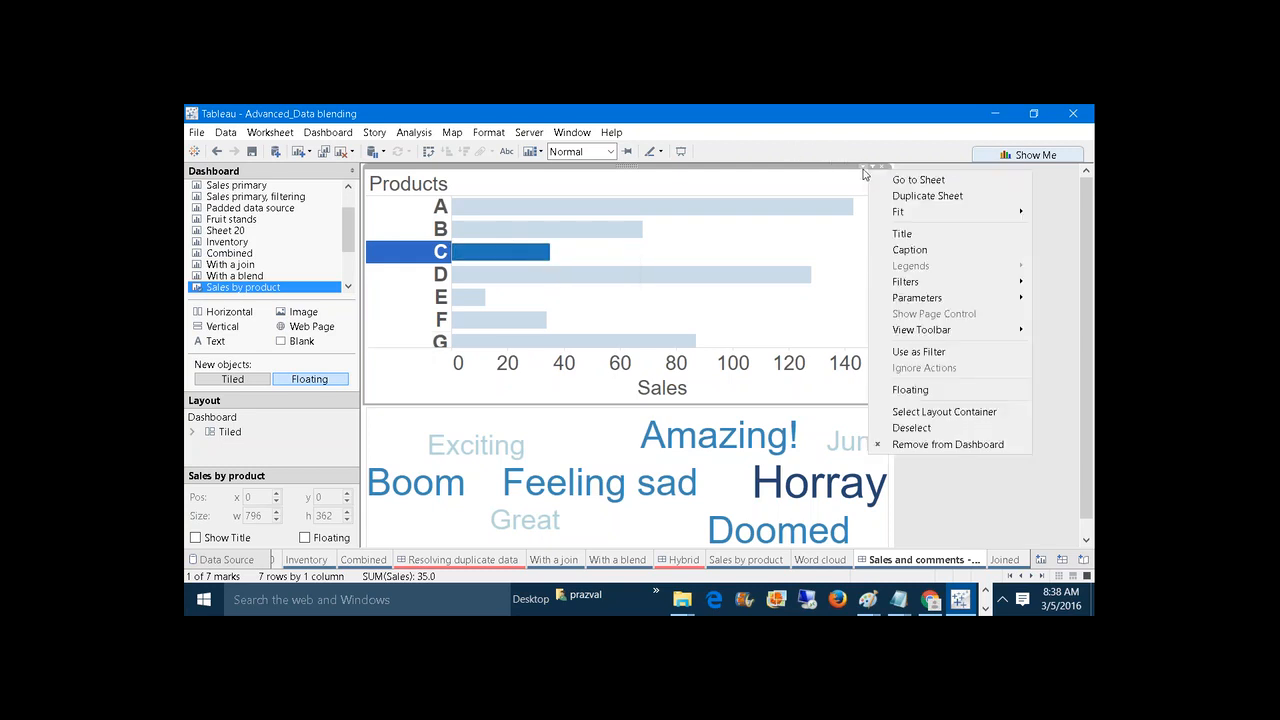
click(900, 356)
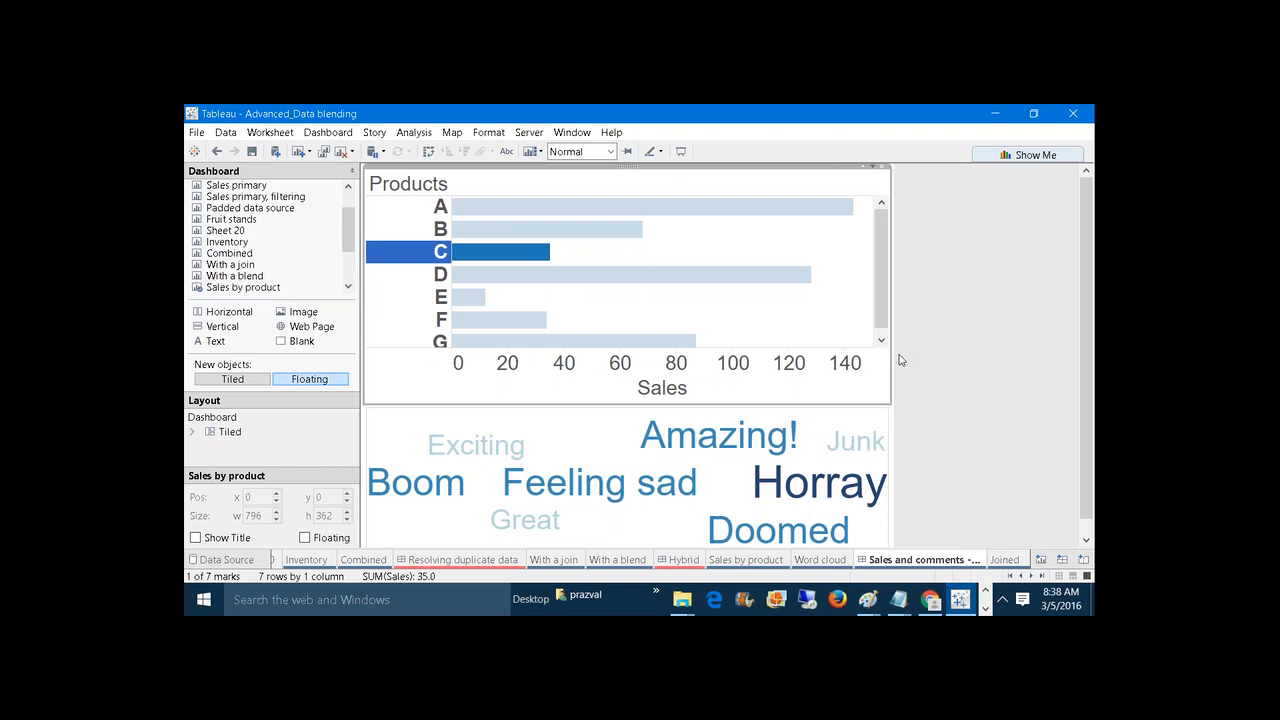
click(439, 280)
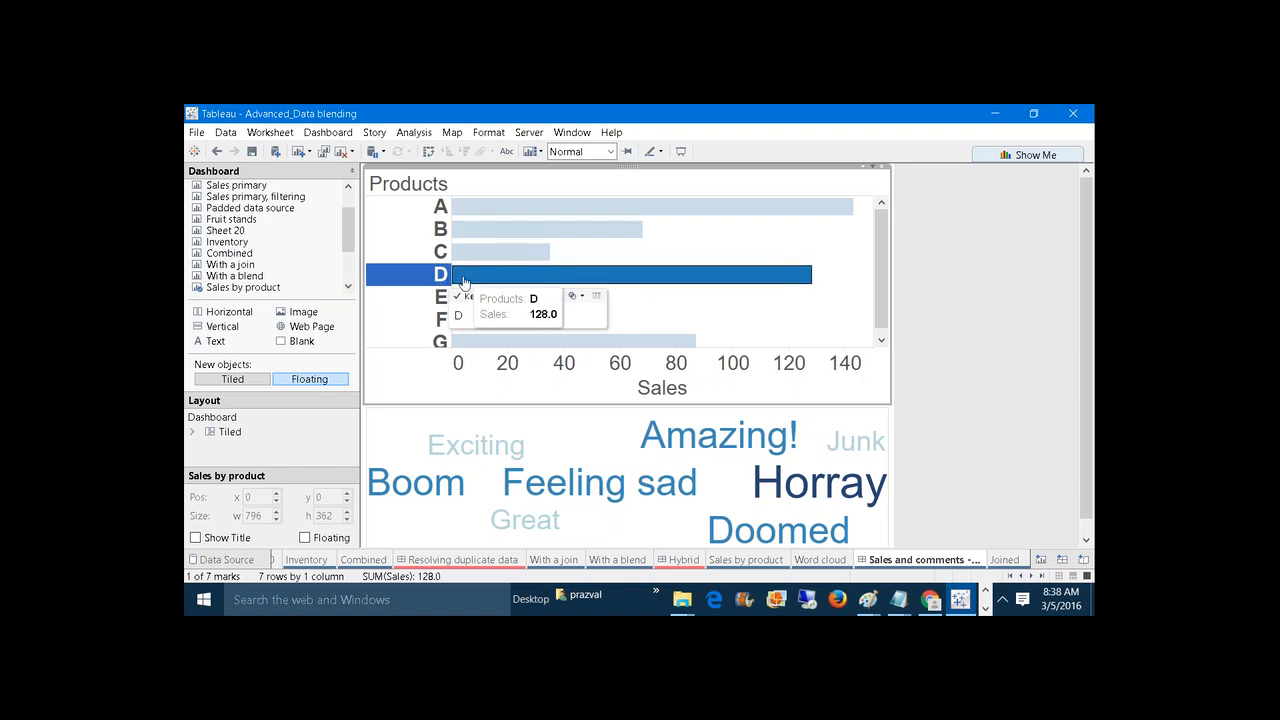
click(446, 300)
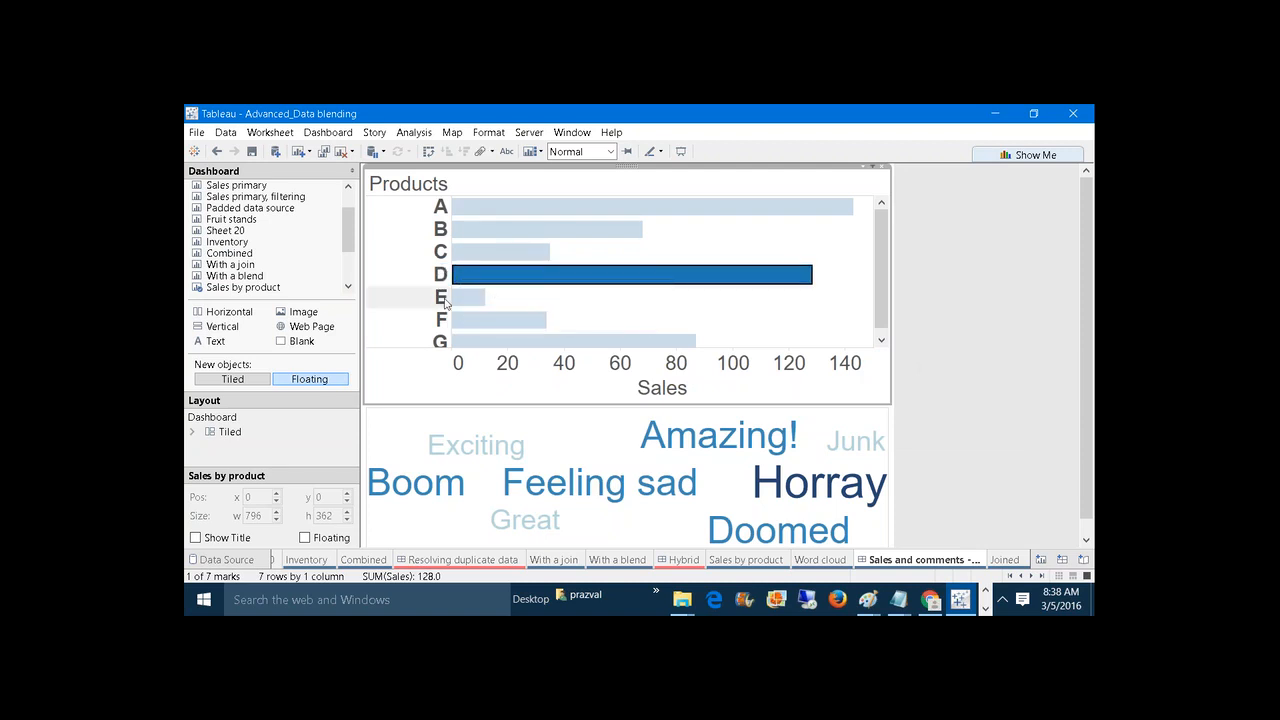
click(445, 301)
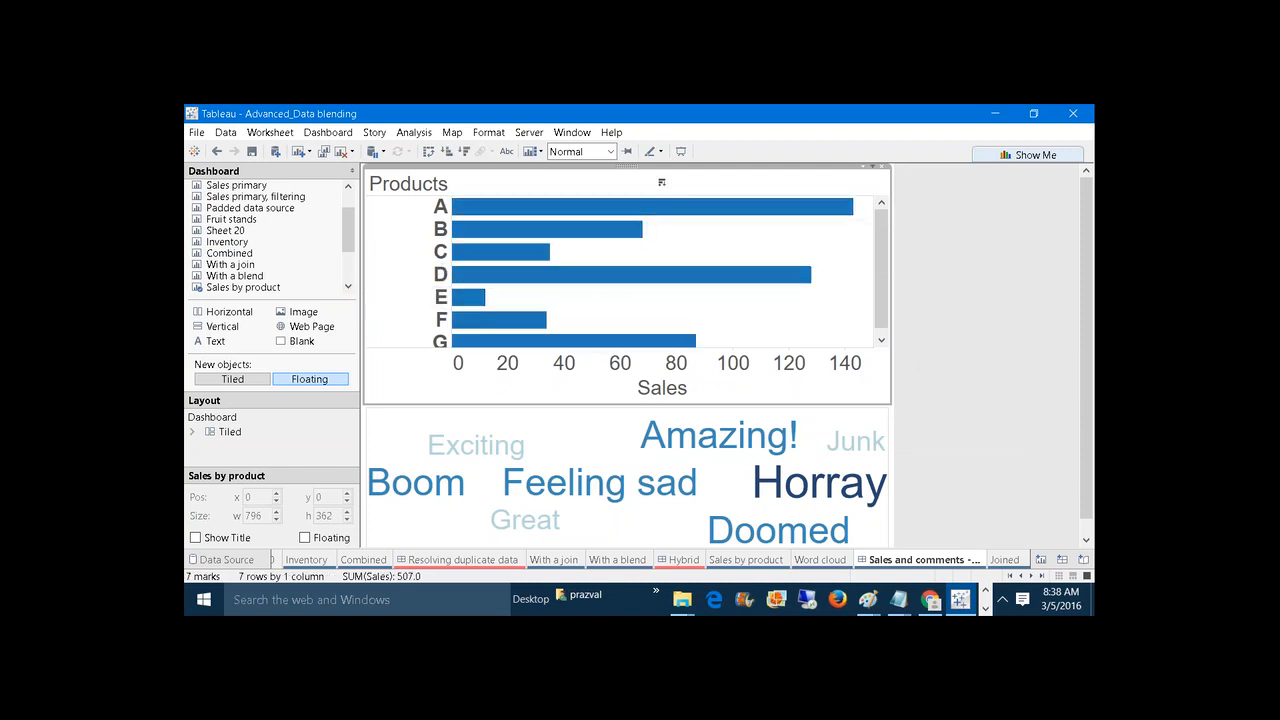
Check the chart's Use as Filter setting and retest the filtering by selecting products D, E, F and G.
click(870, 168)
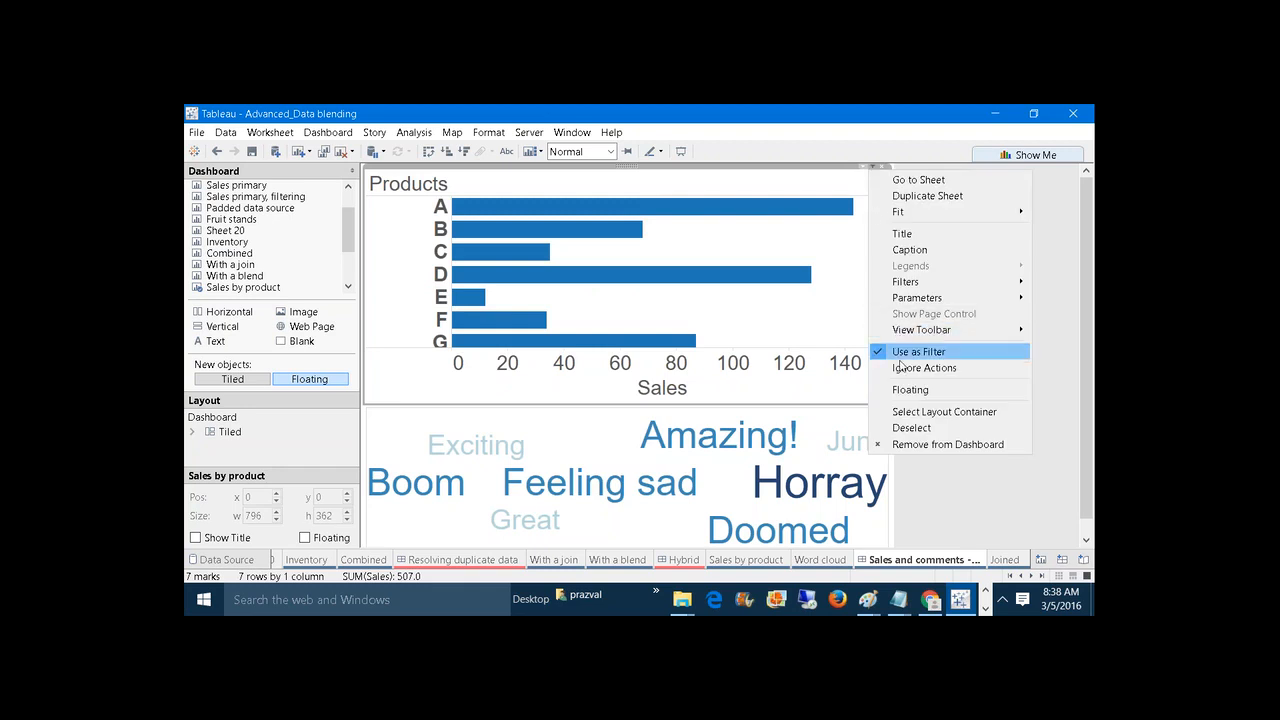
click(790, 325)
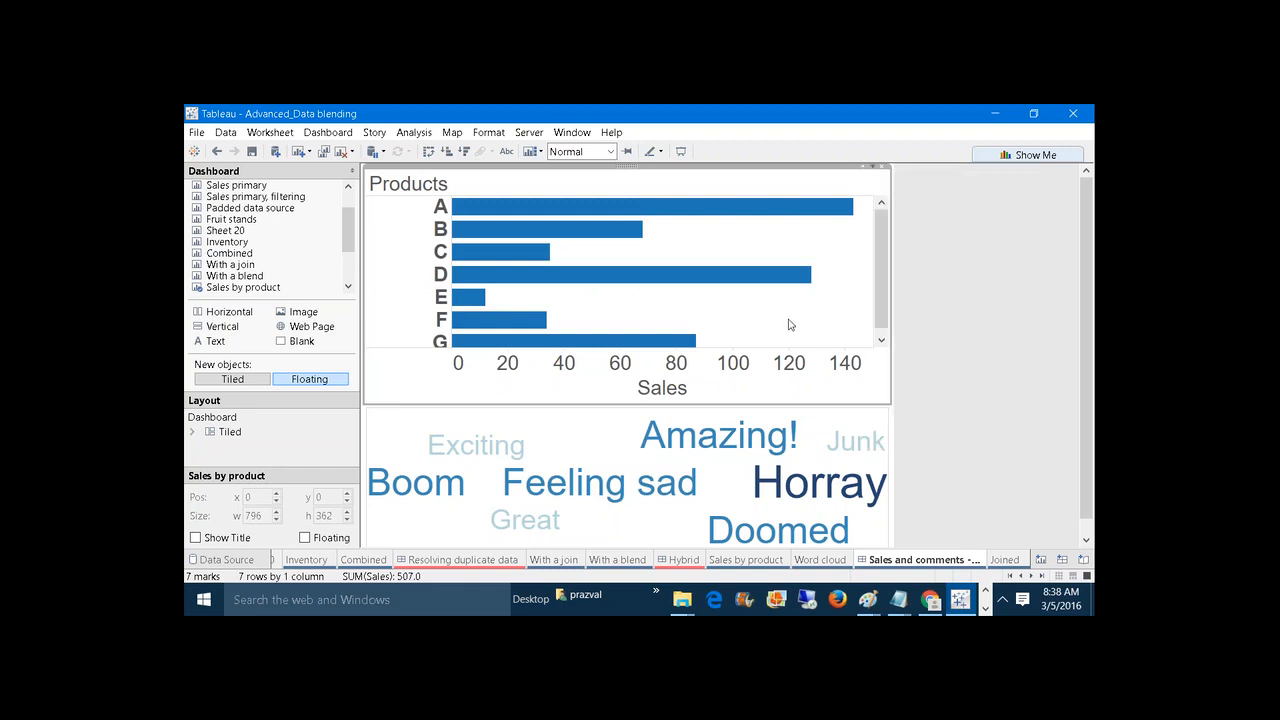
click(527, 275)
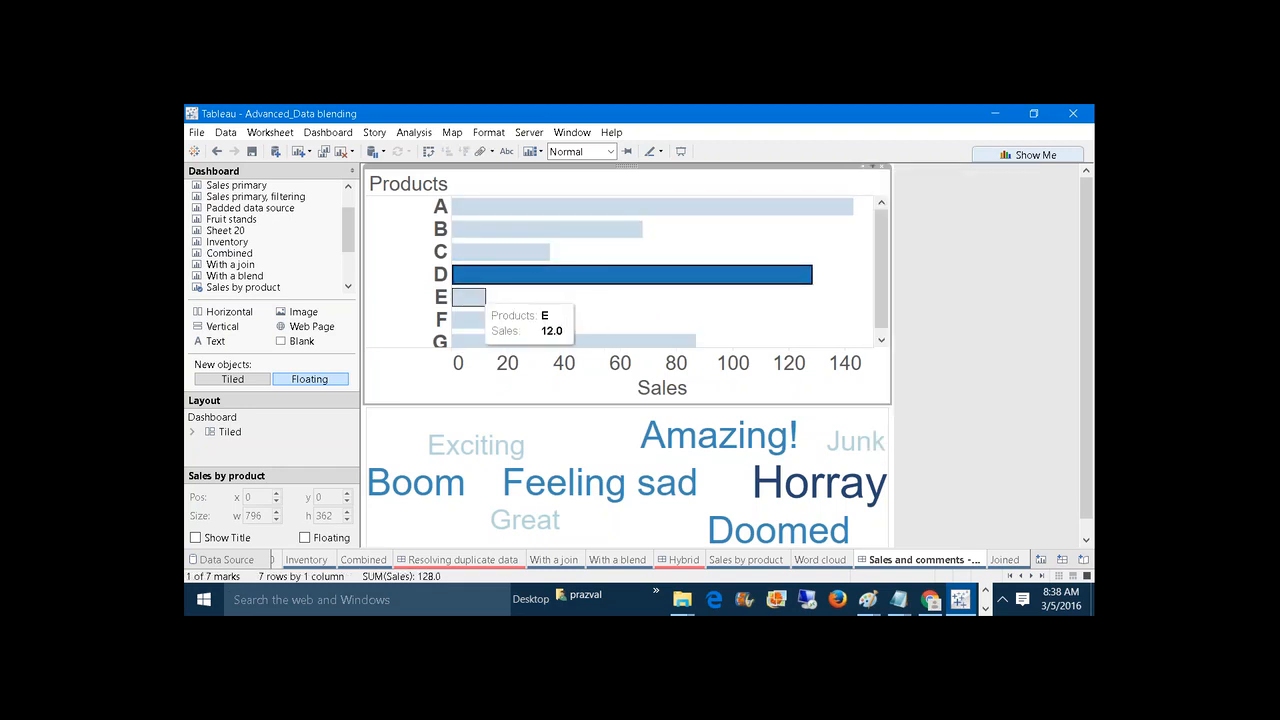
click(468, 300)
click(442, 320)
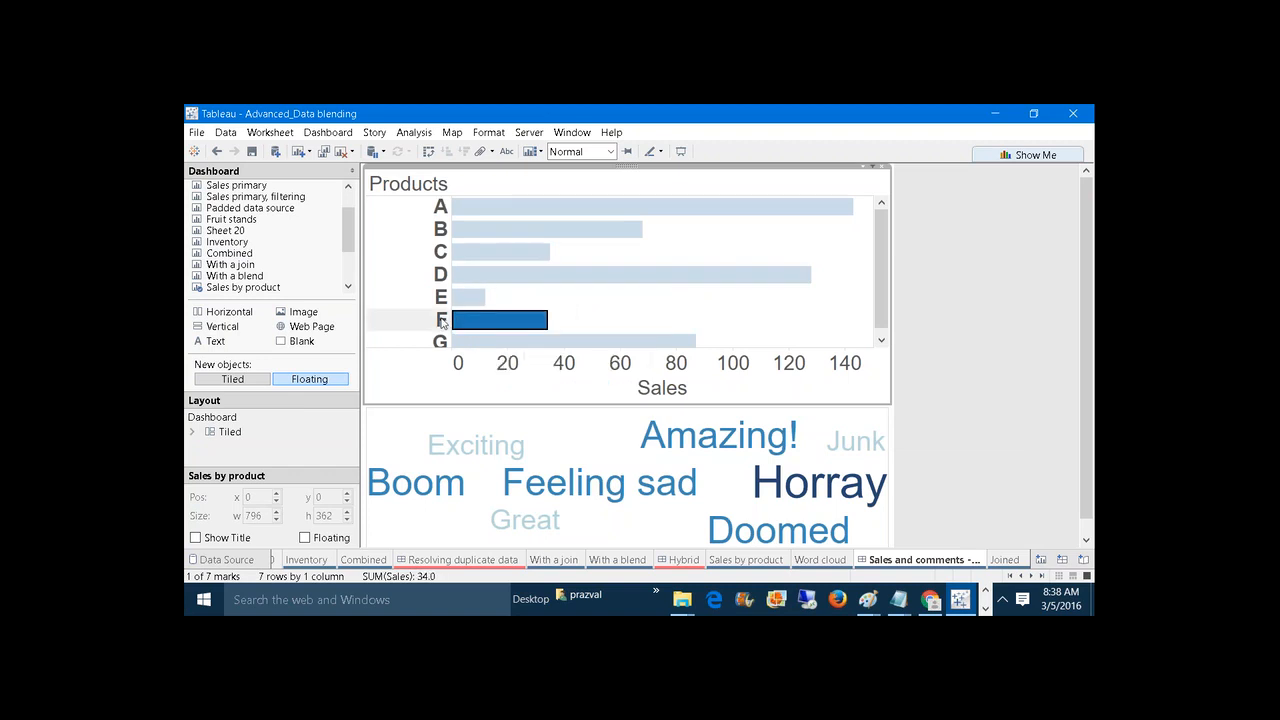
click(440, 342)
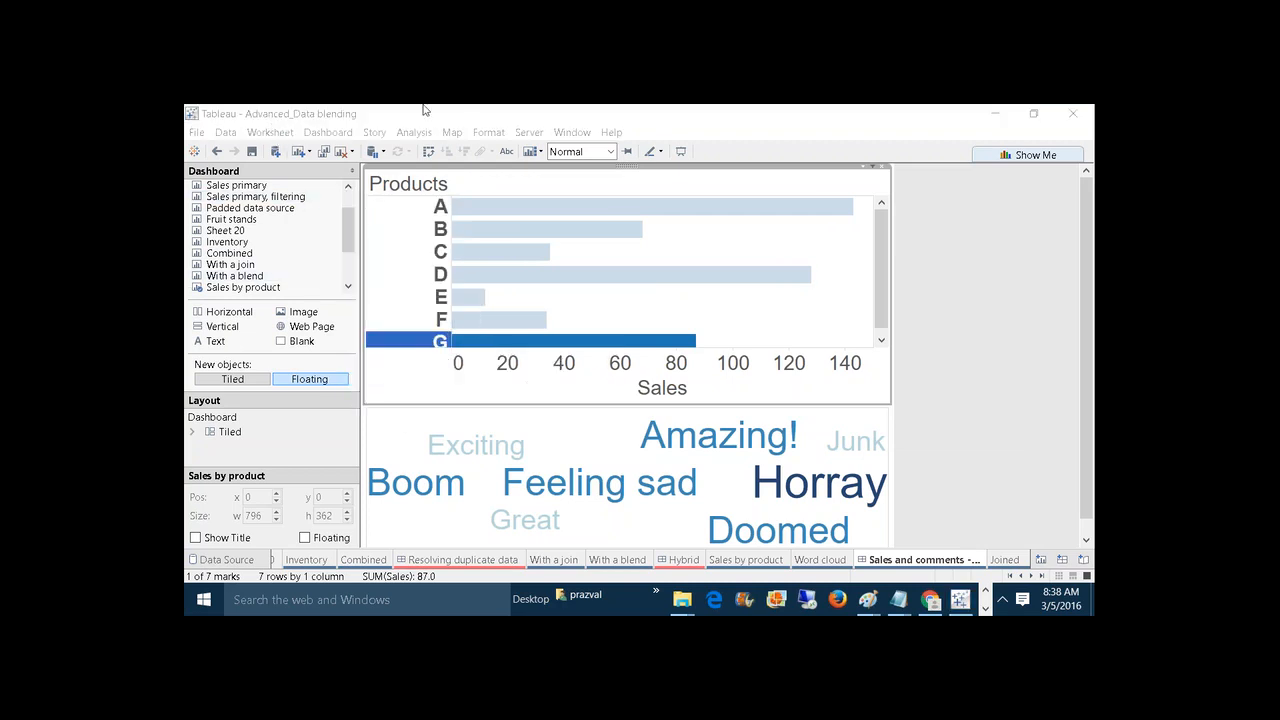
Inspect the filter actions defined for the Sales and comments dashboard and close the list without changes.
click(270, 132)
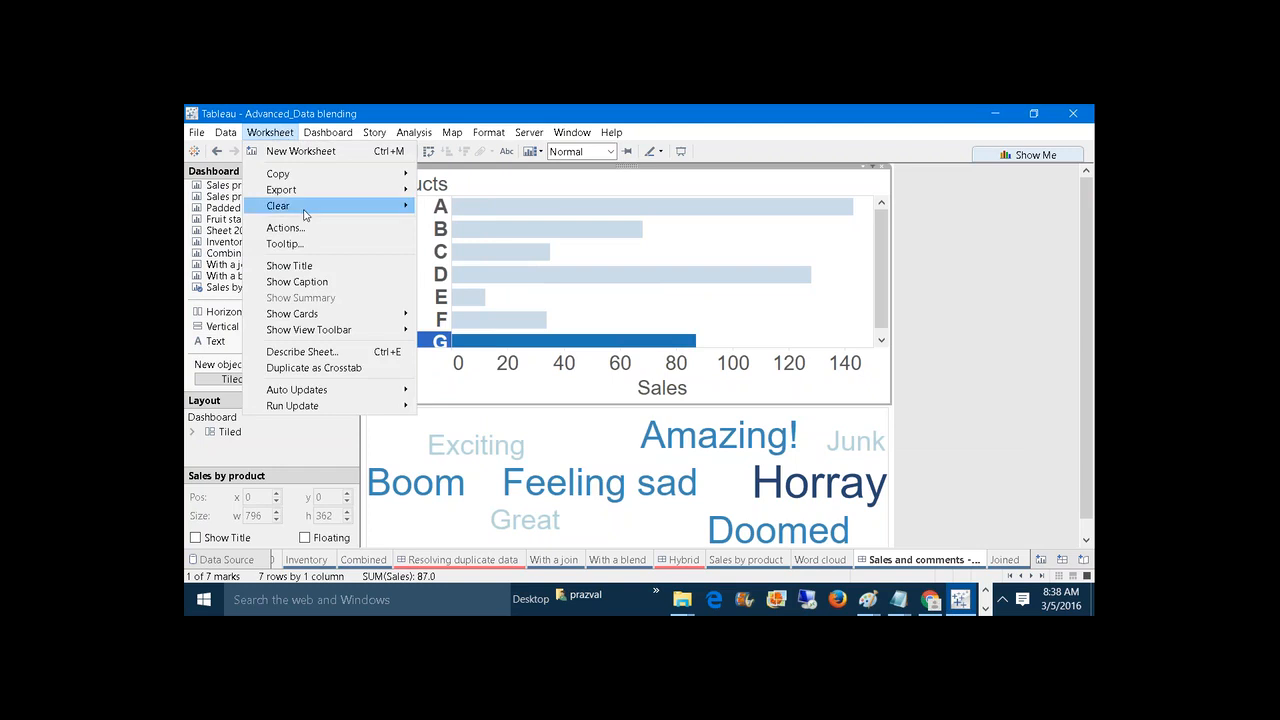
mouse_move(328, 132)
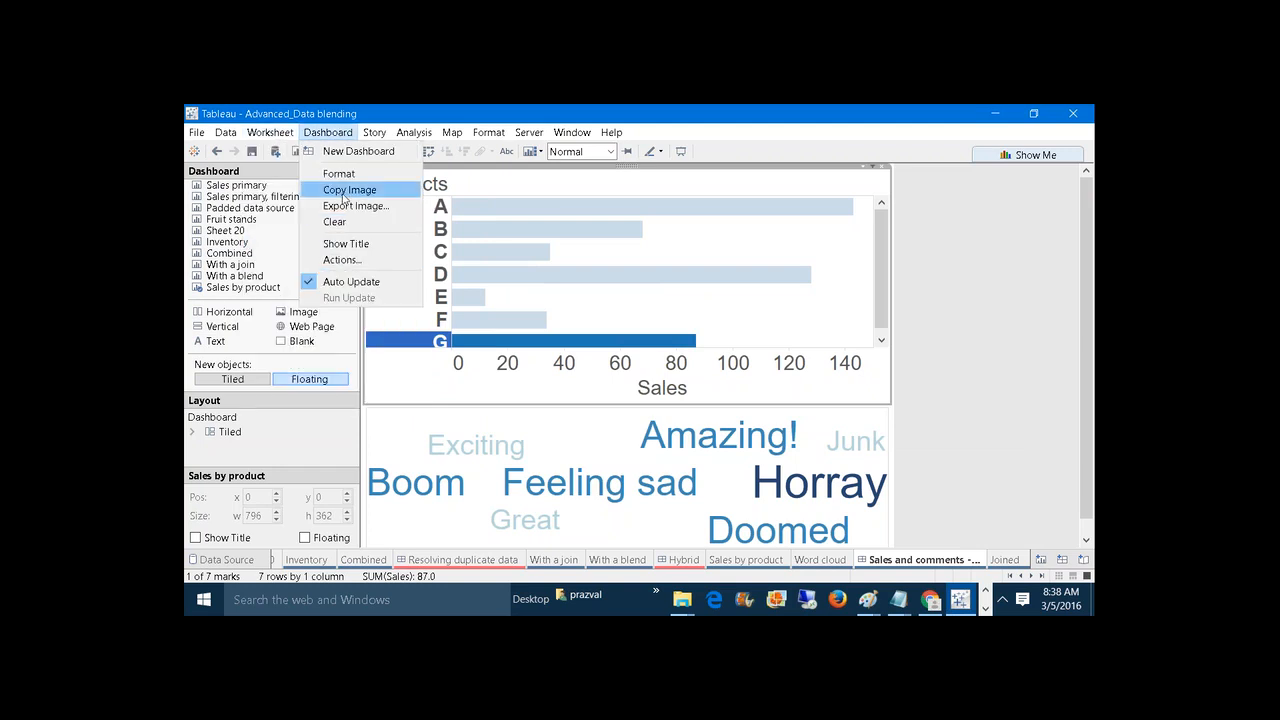
click(345, 260)
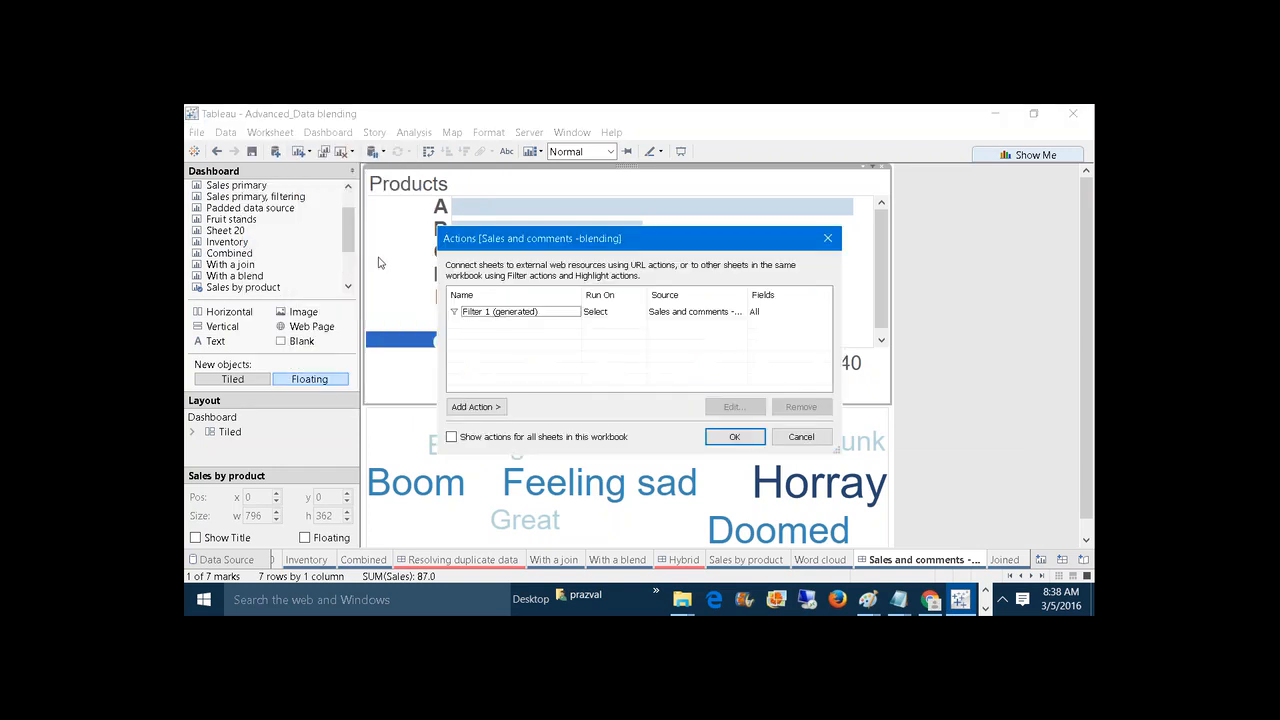
click(720, 437)
Test the dashboard's filtering on the word cloud again by selecting products D, E, F and G, ending on F.
click(443, 277)
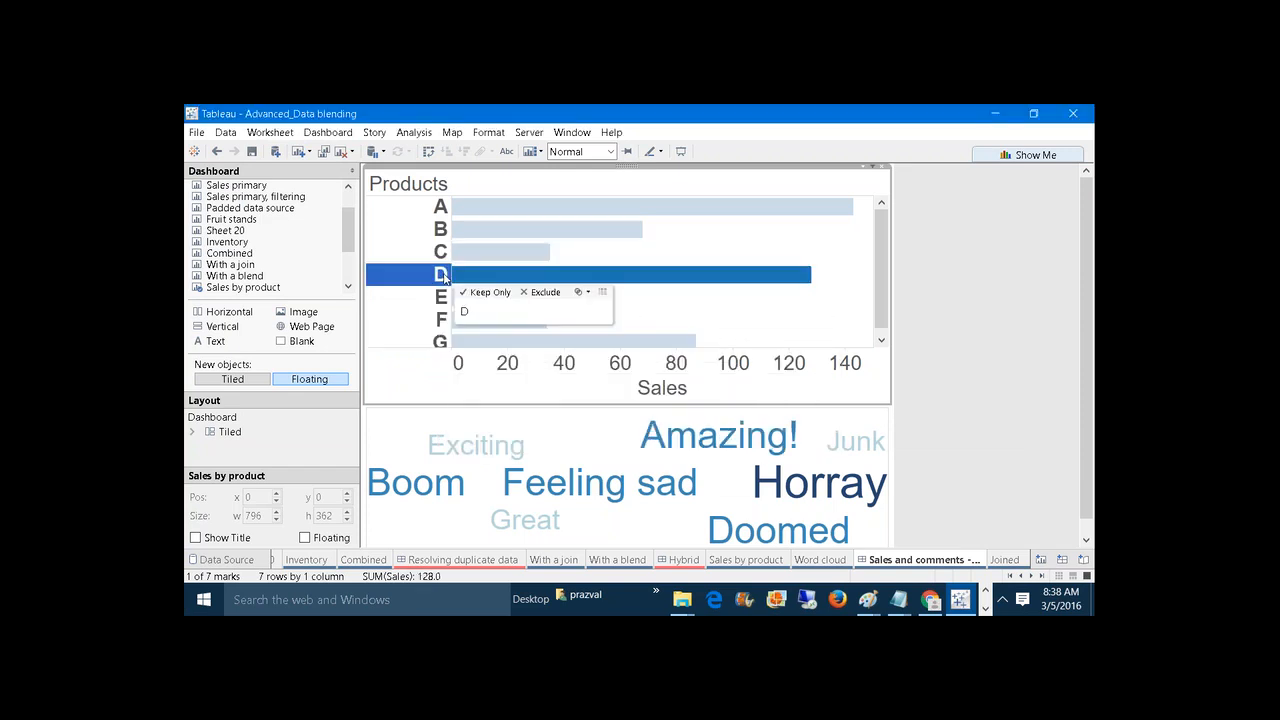
click(443, 299)
click(443, 322)
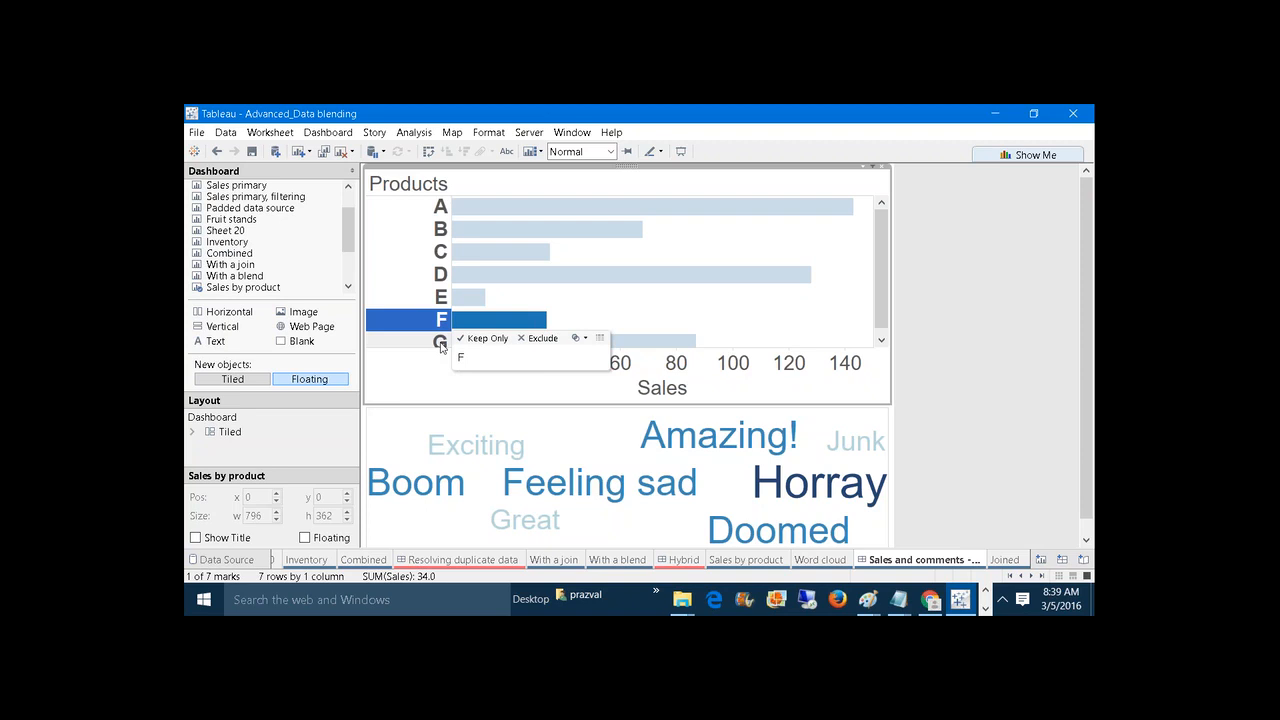
click(440, 342)
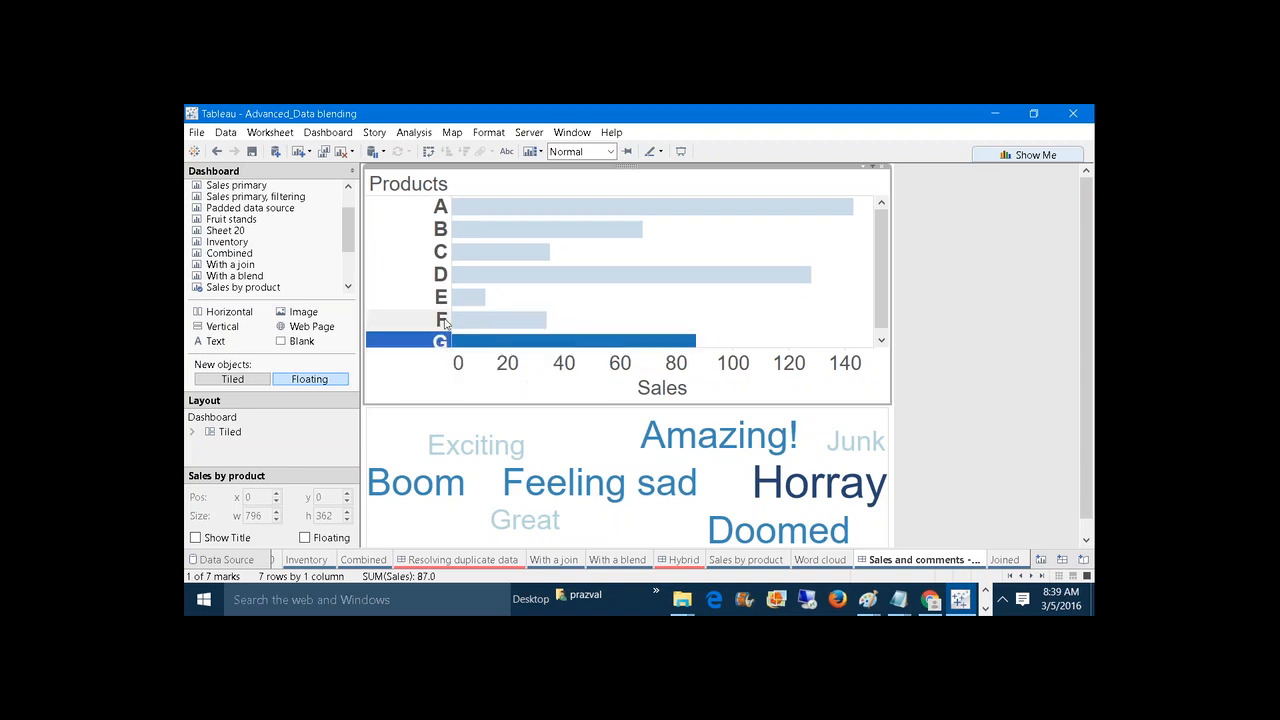
click(442, 320)
Switch to Excel to examine Comments.xlsx and the Comments and Sales sheets of Sales.xlsx, and return to Tableau.
click(984, 607)
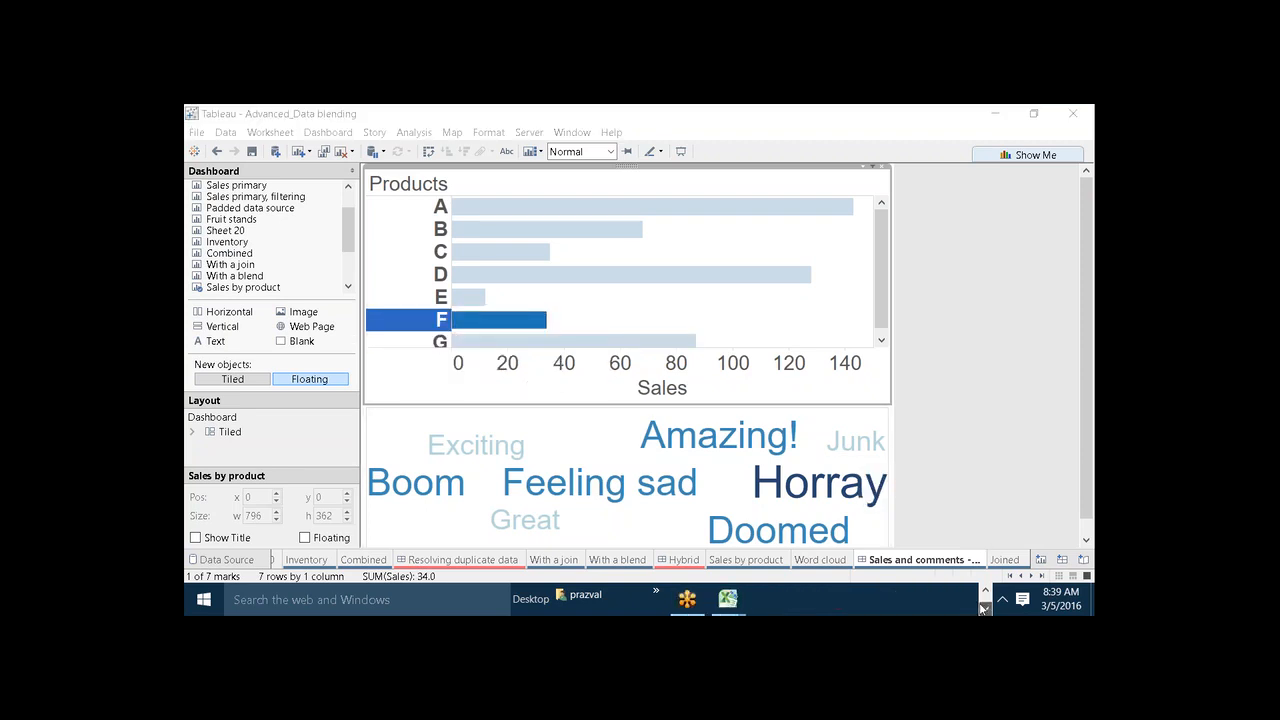
mouse_move(727, 599)
click(803, 548)
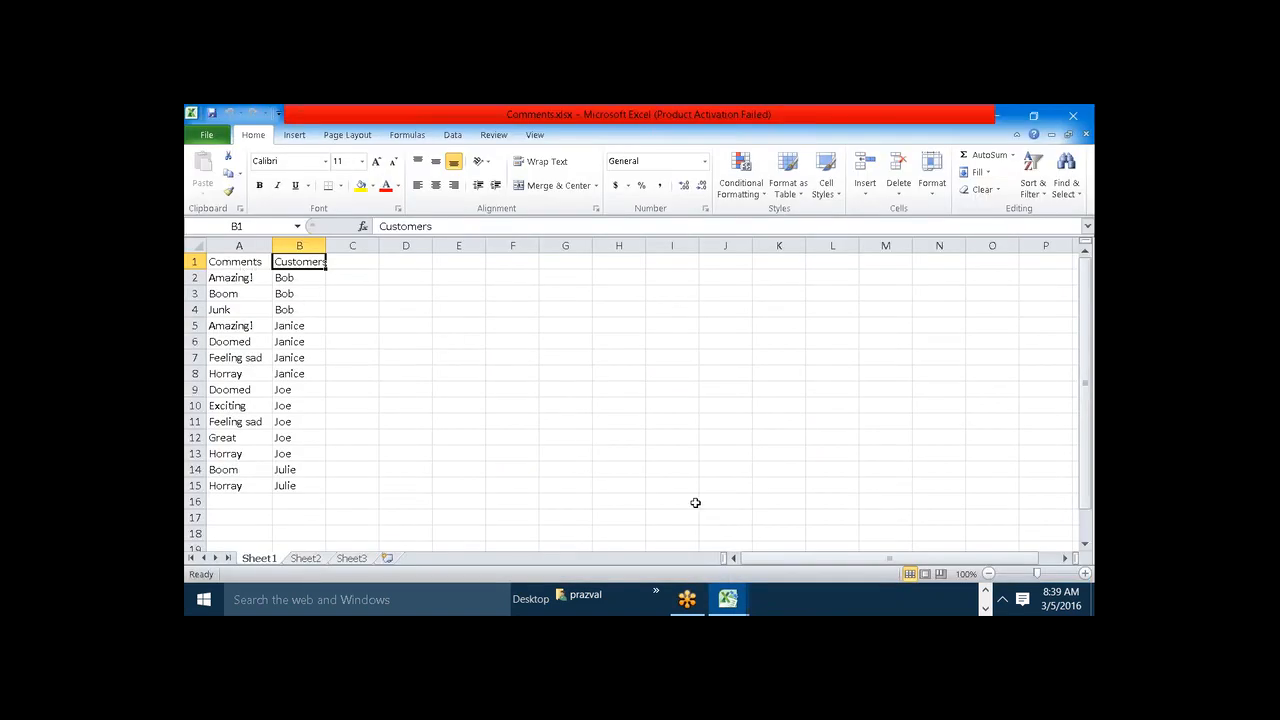
mouse_move(727, 599)
click(946, 507)
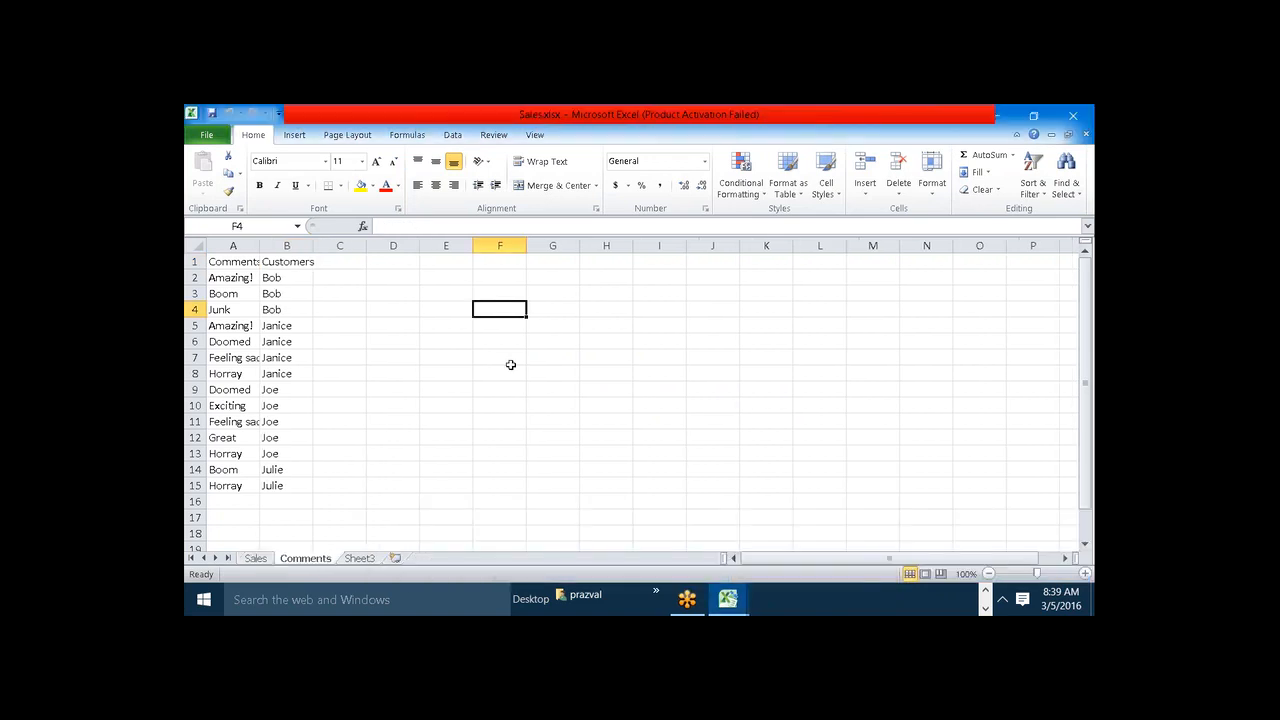
click(254, 558)
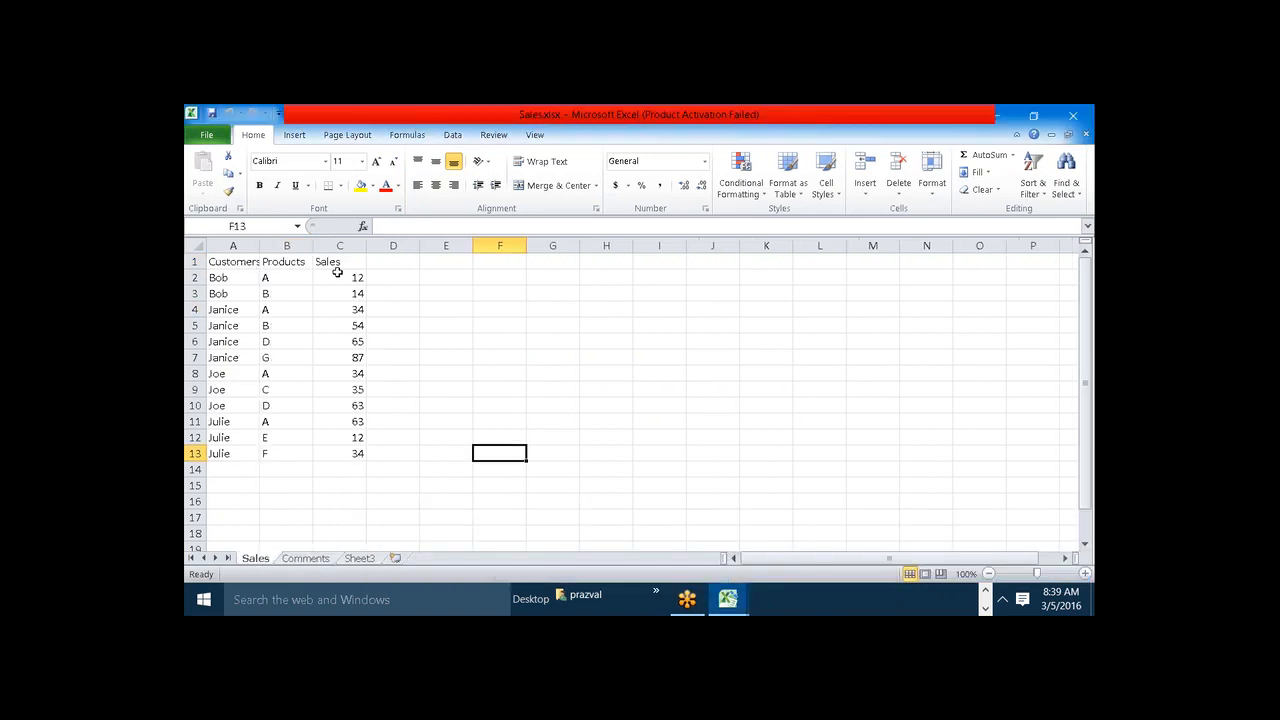
click(985, 591)
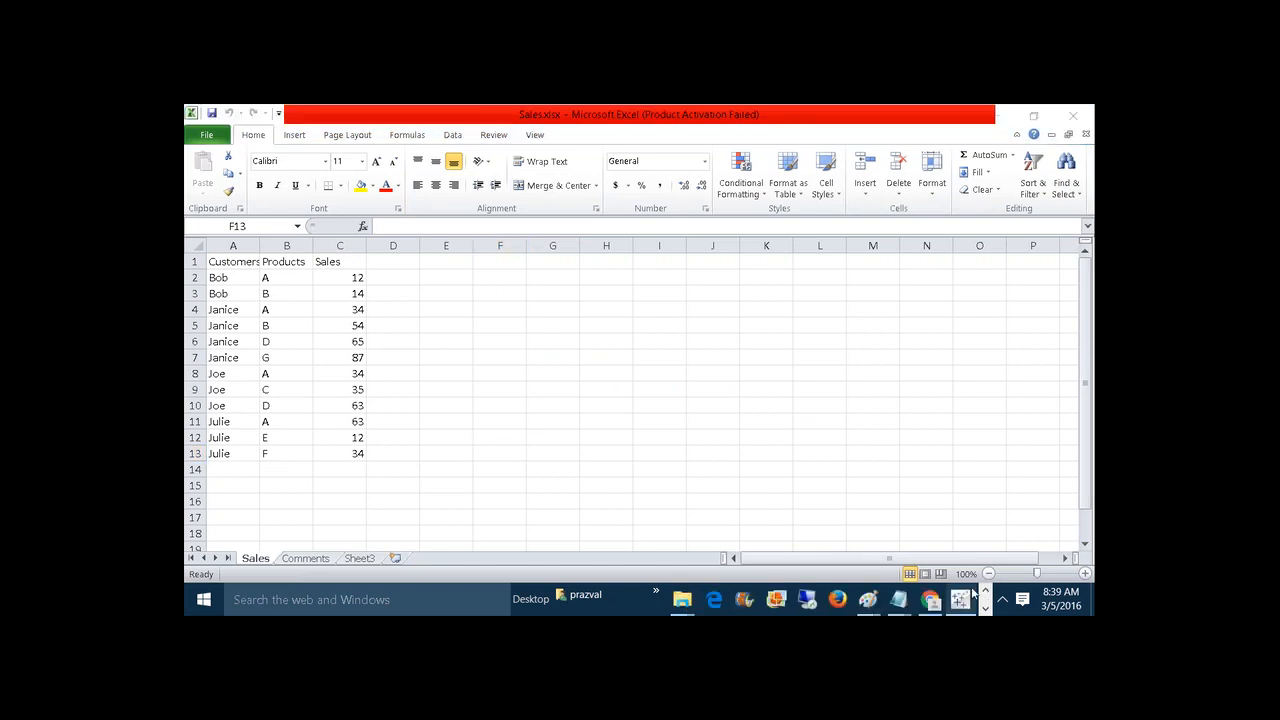
mouse_move(970, 596)
click(945, 519)
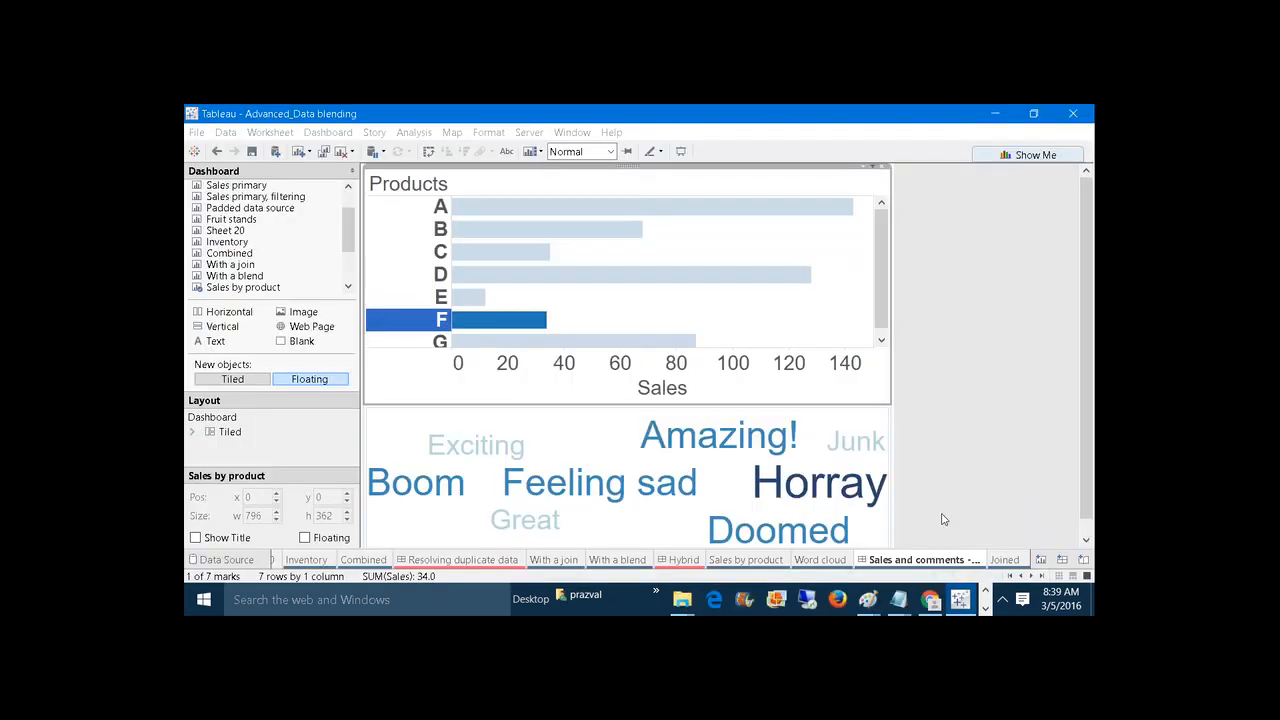
Compare the Sales by product and Word cloud worksheets with the blended dashboard and the Joined worksheet.
click(745, 559)
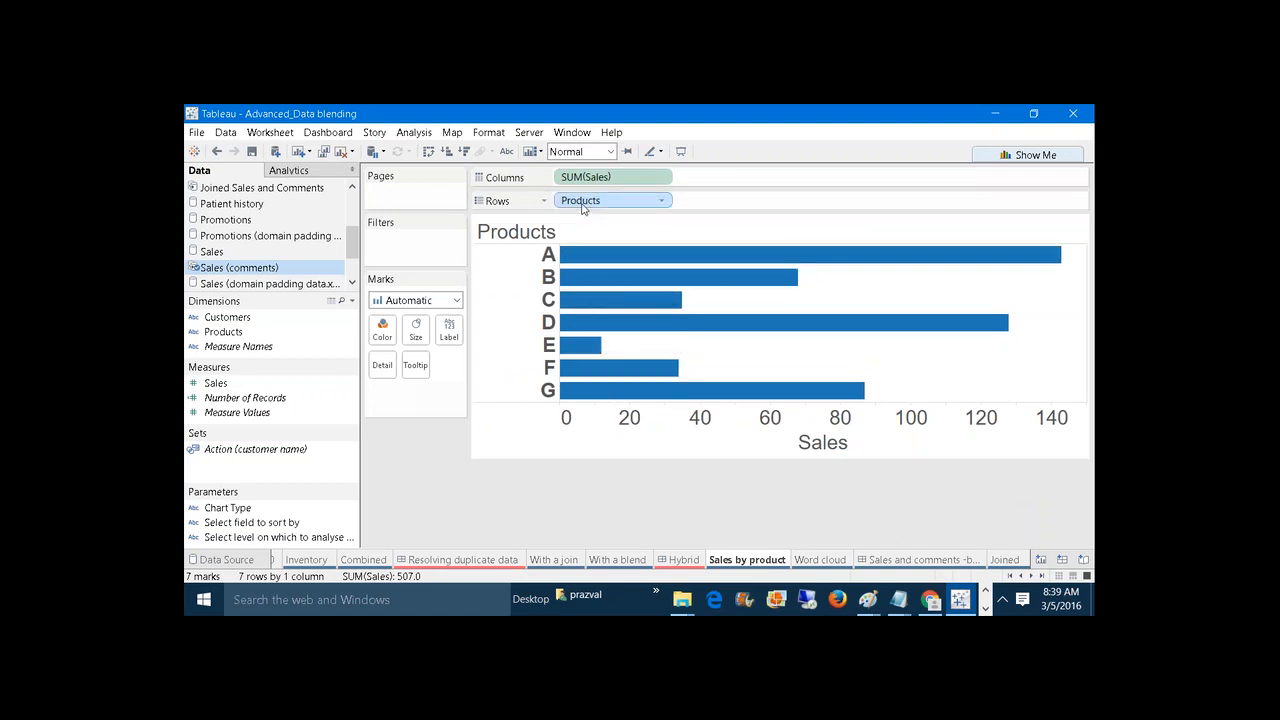
click(810, 560)
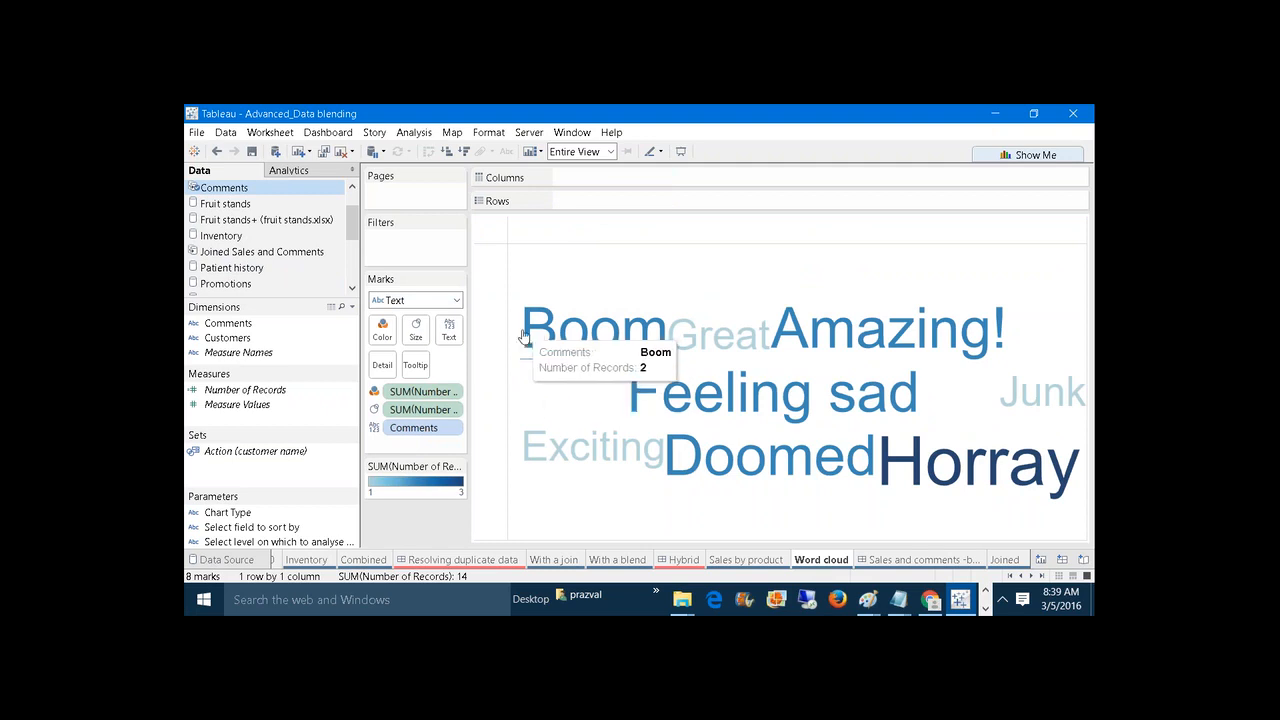
click(925, 560)
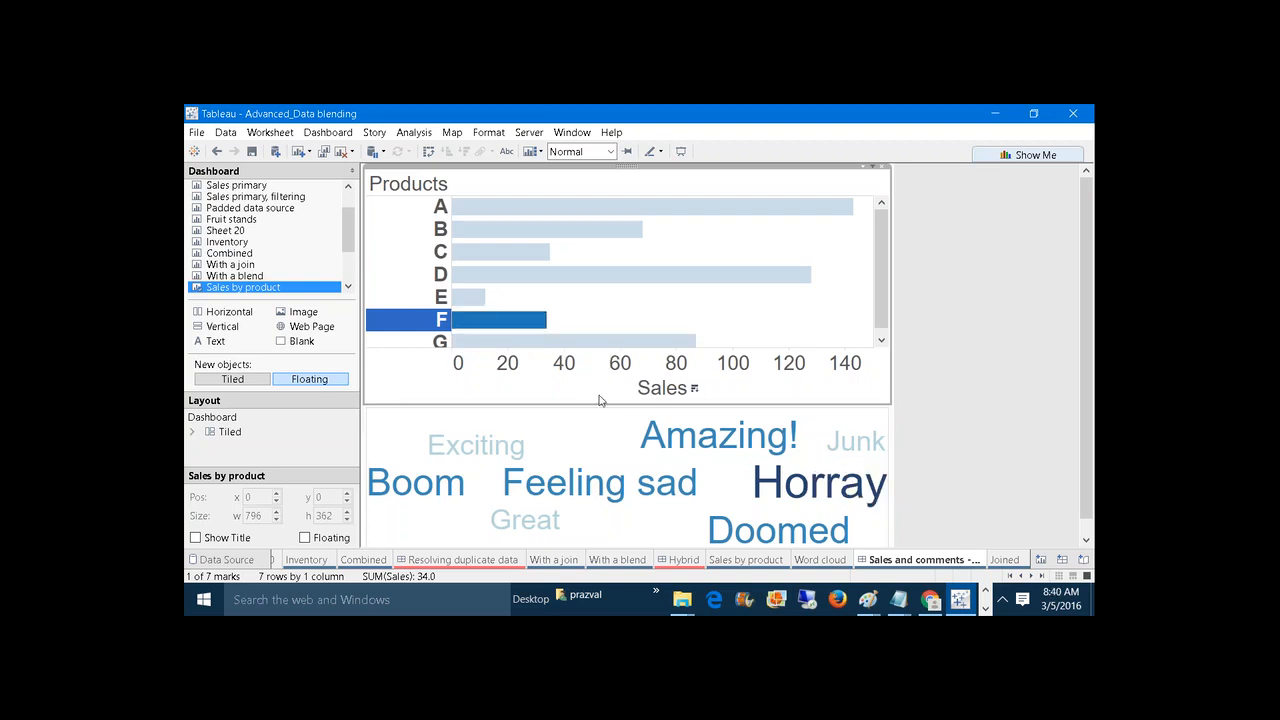
mouse_move(676, 425)
click(1008, 563)
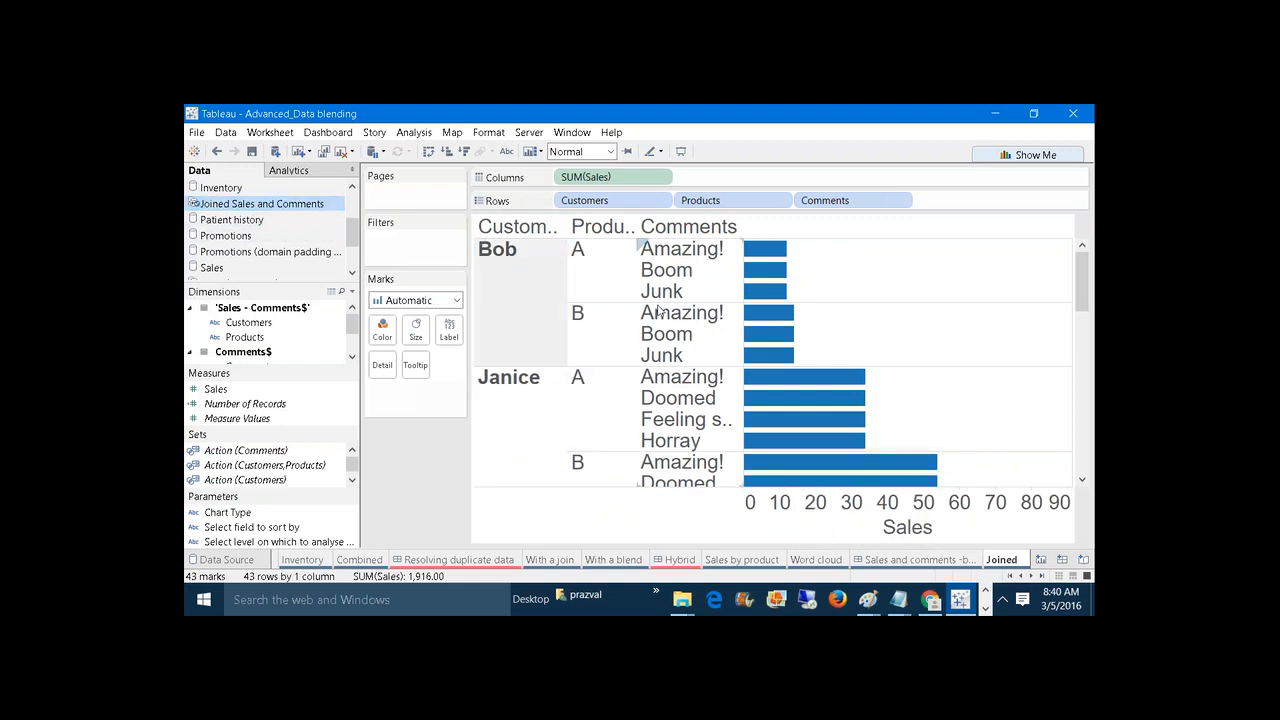
Compare the Sales and Comments sheets of Sales.xlsx in Excel for their shared column, and return to Tableau's Joined worksheet.
click(985, 608)
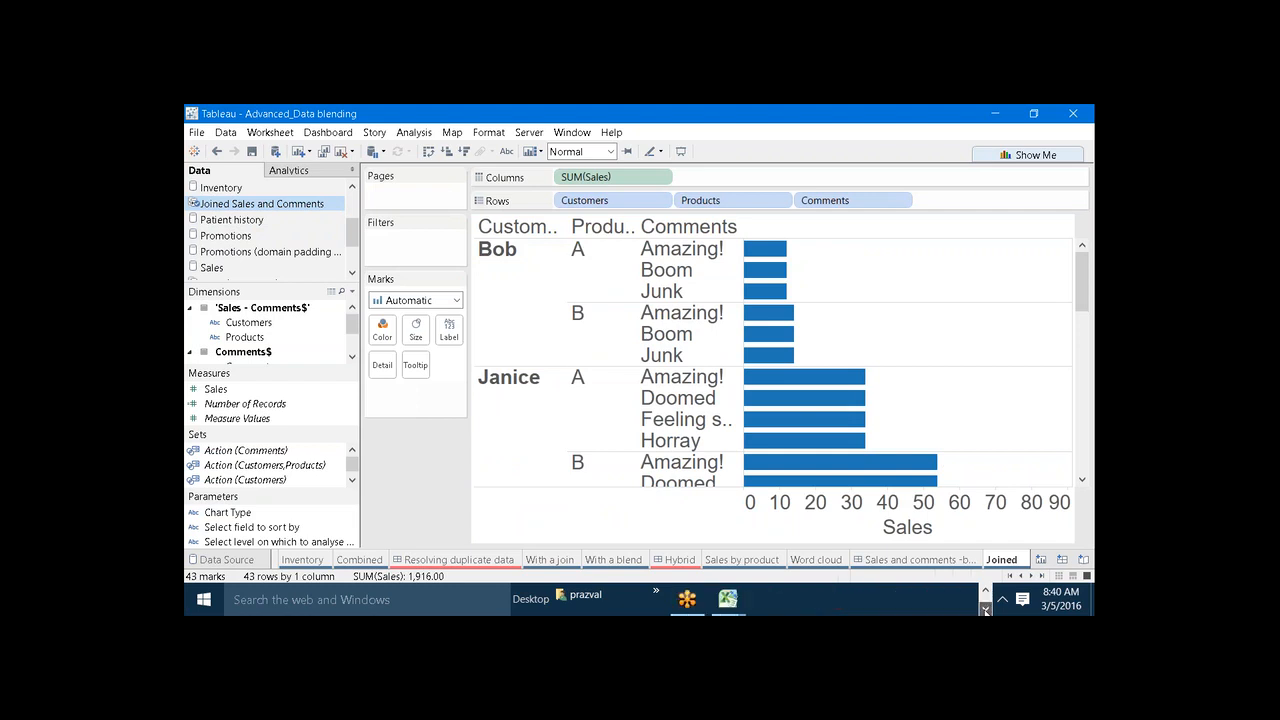
click(728, 600)
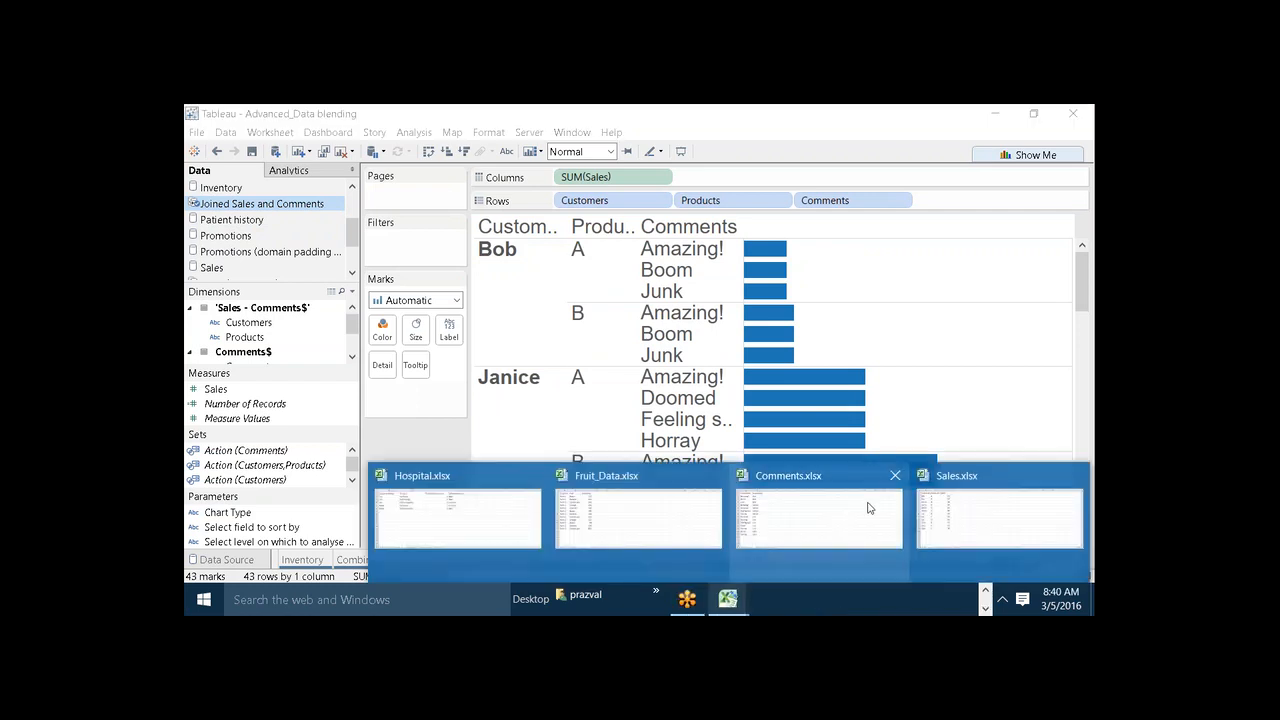
click(963, 530)
click(303, 559)
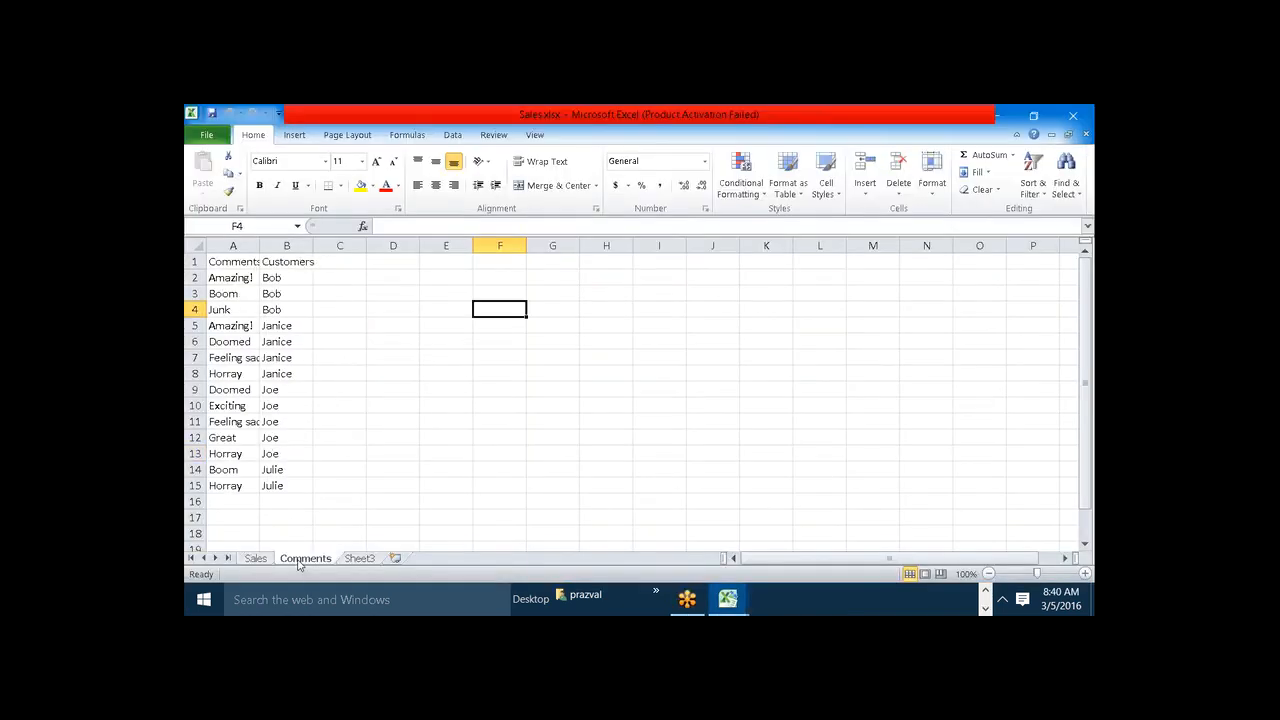
click(257, 560)
click(300, 559)
click(260, 559)
click(300, 559)
click(256, 559)
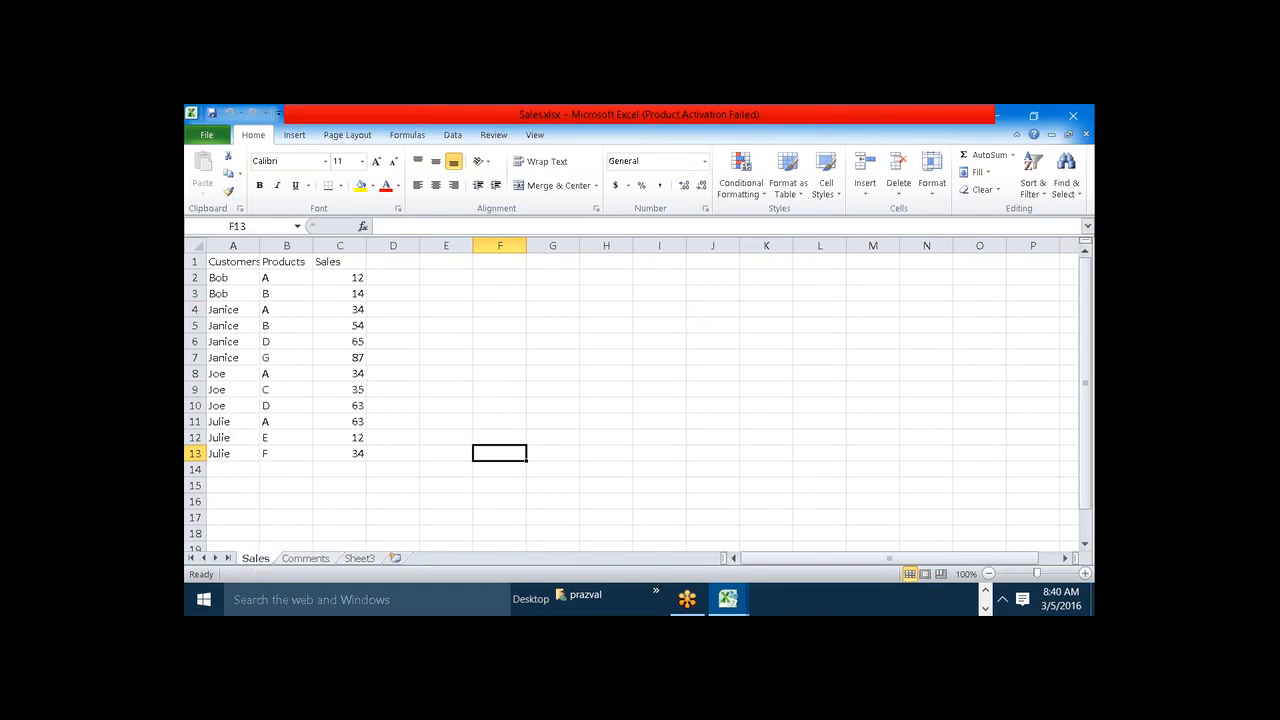
click(304, 558)
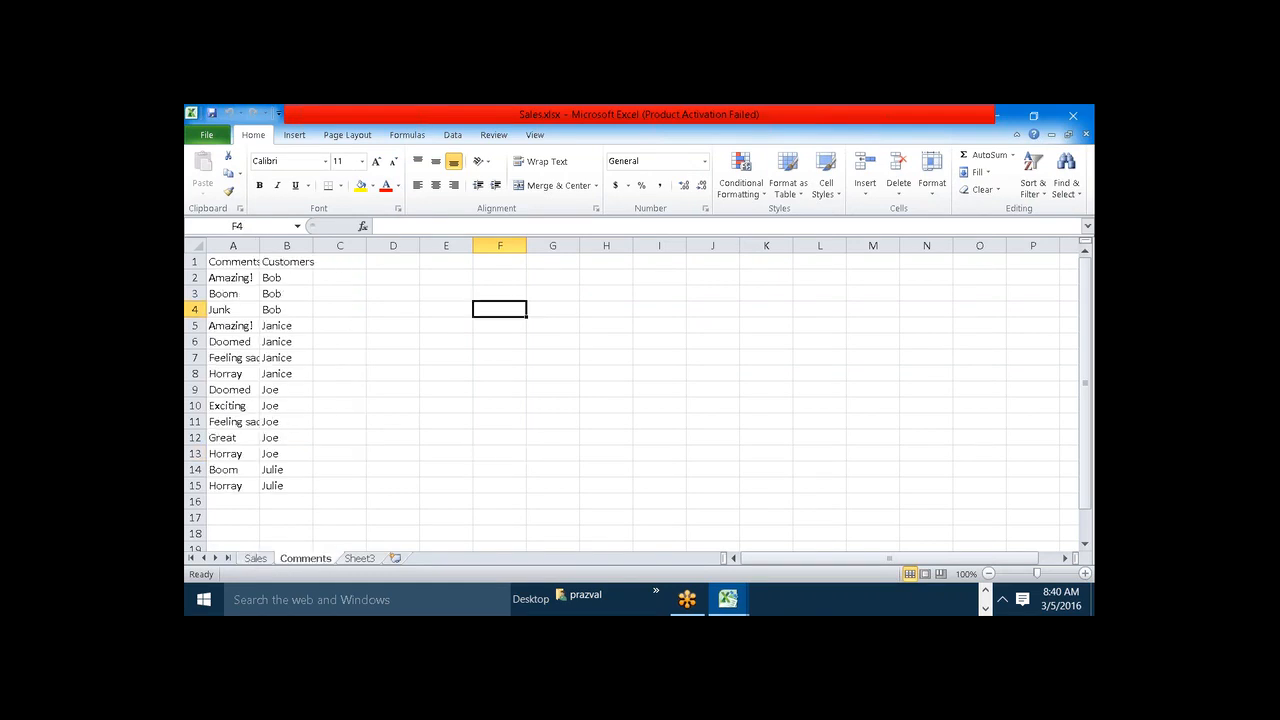
click(986, 594)
click(960, 599)
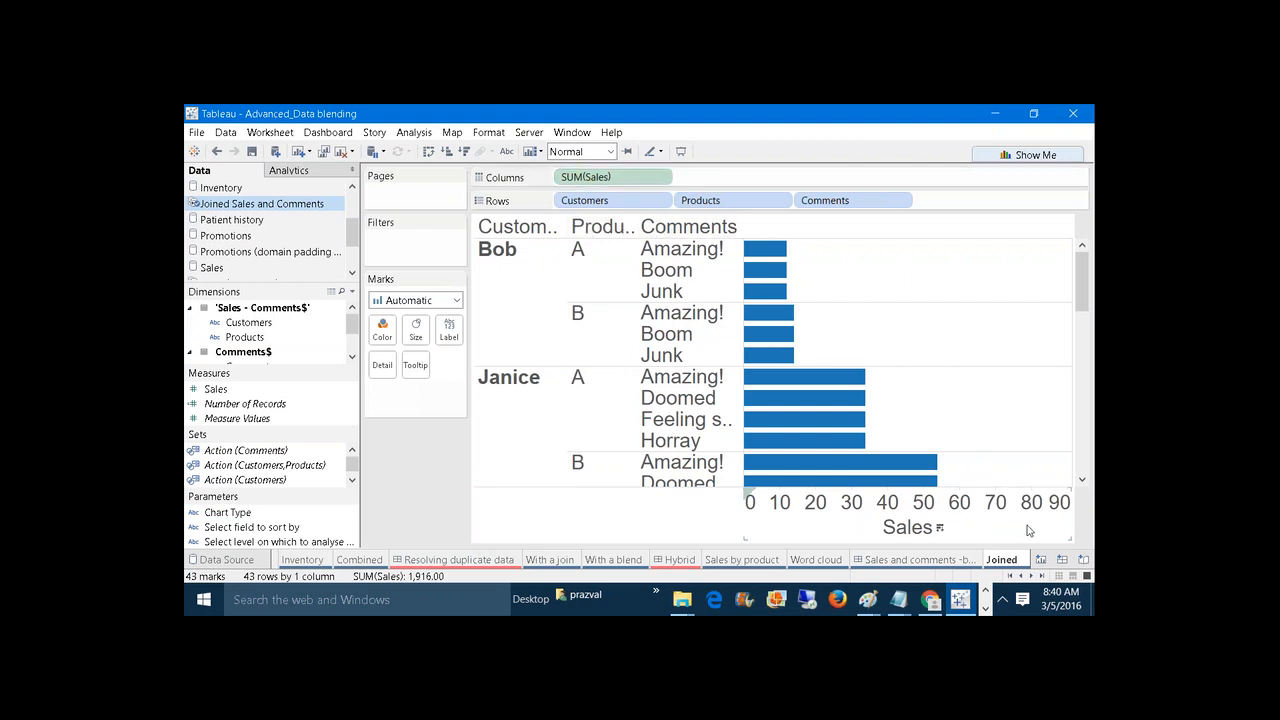
Recheck the Sales and comments dashboard and show mark labels on the Joined worksheet's sales bars.
click(866, 562)
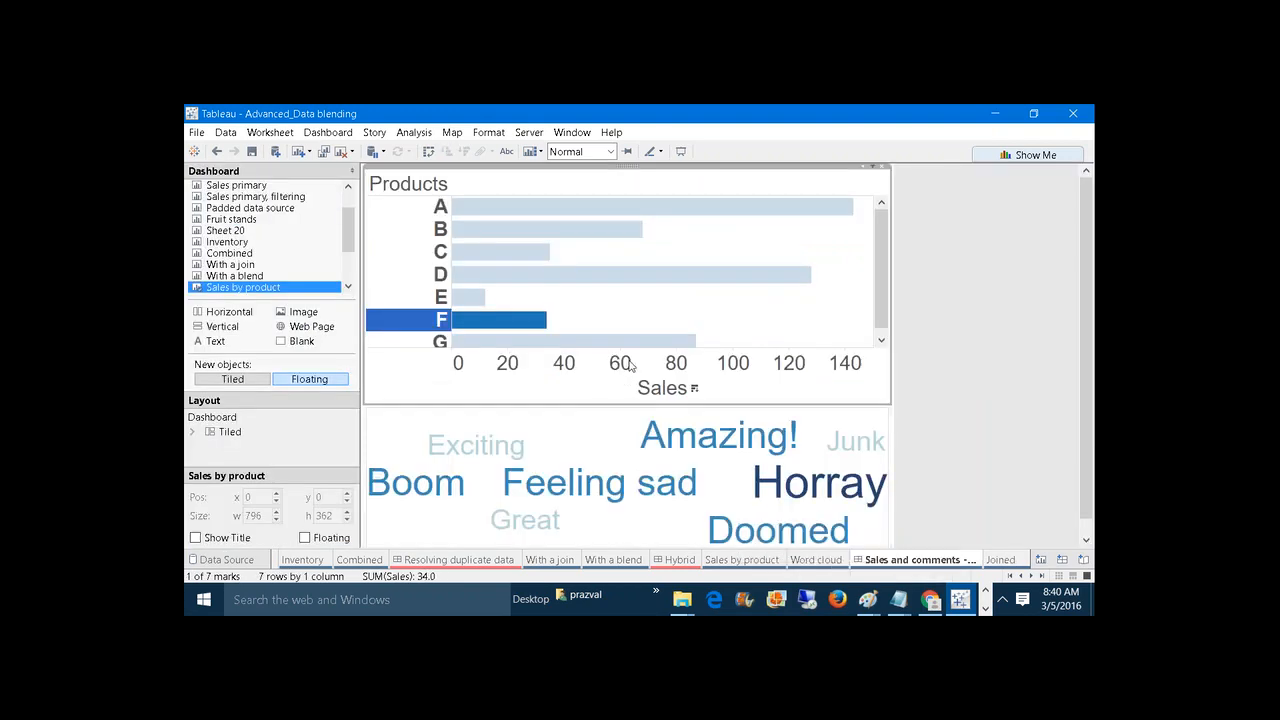
click(1000, 559)
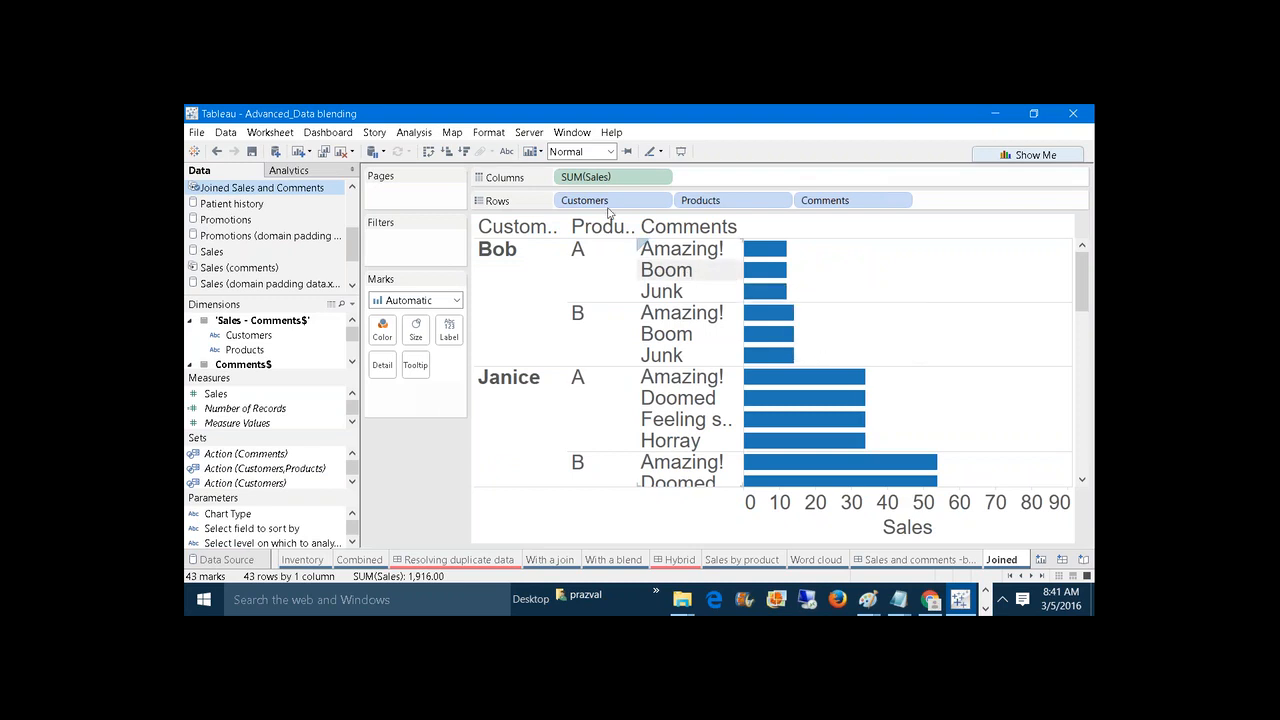
click(507, 152)
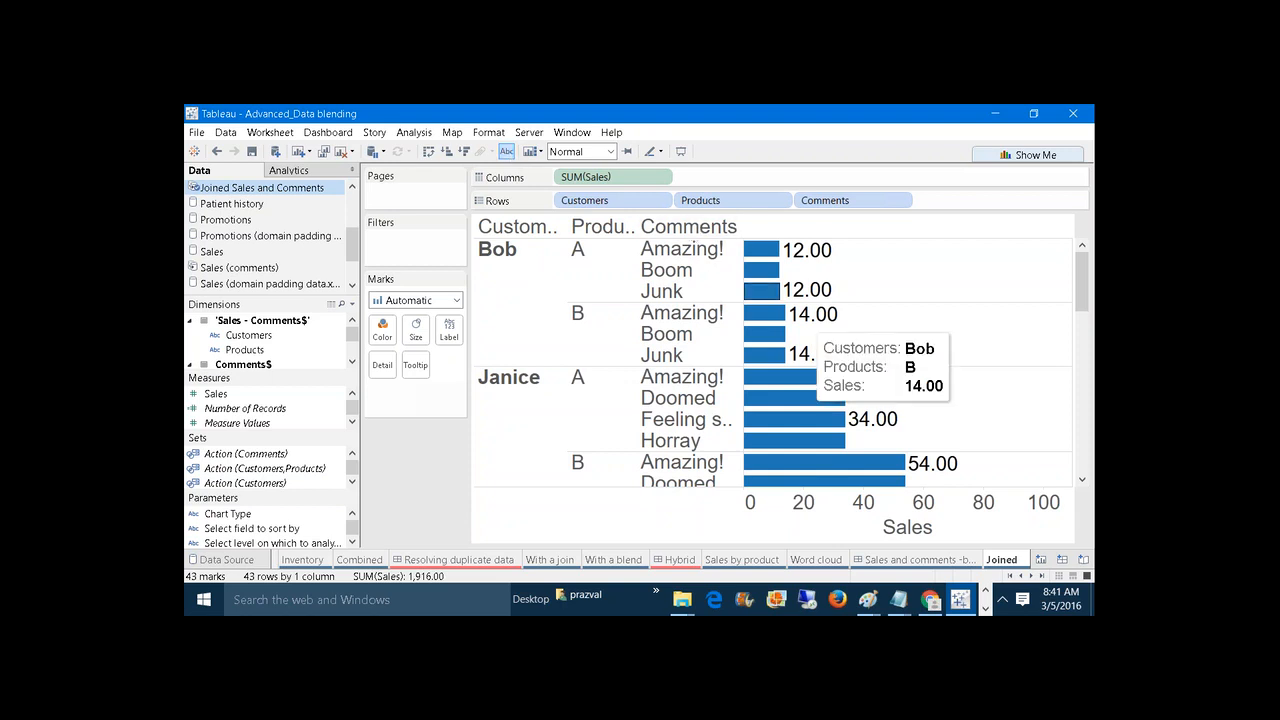
Look over the empty Blending - Products and Blending - Comments worksheets that follow the Joined worksheet.
click(1032, 576)
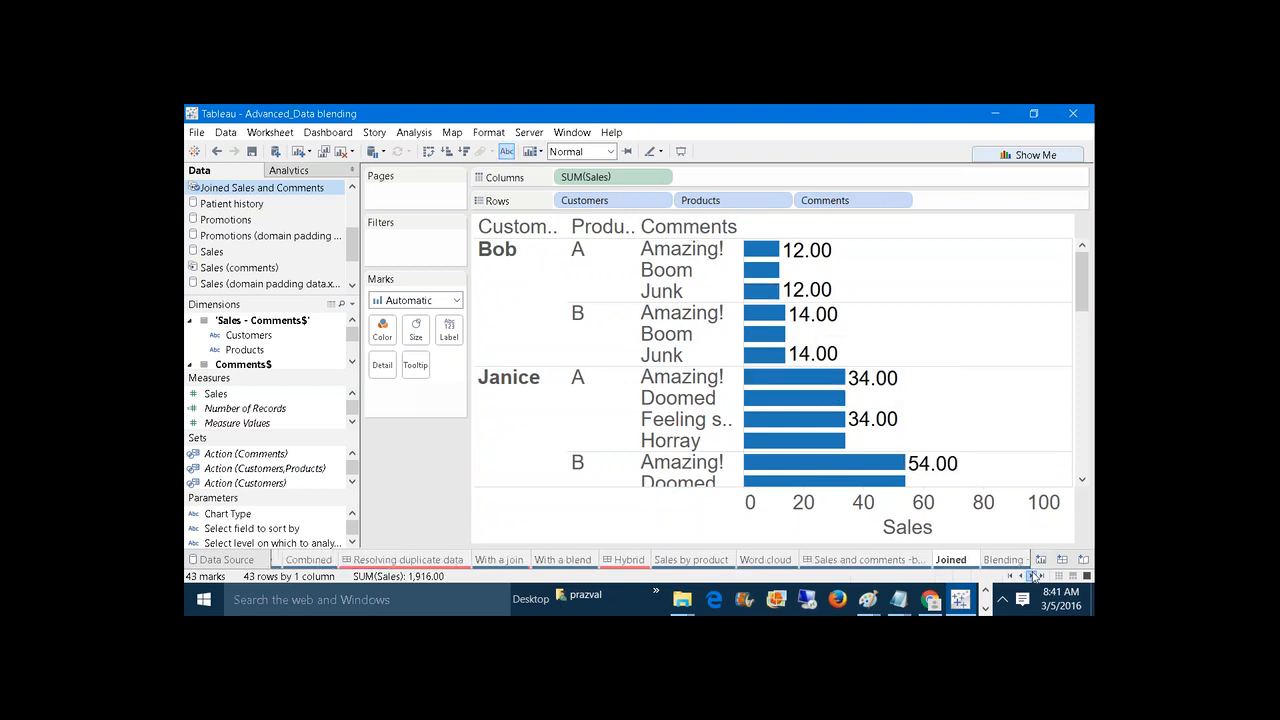
click(1032, 576)
click(1032, 576)
click(1032, 576)
click(1032, 576)
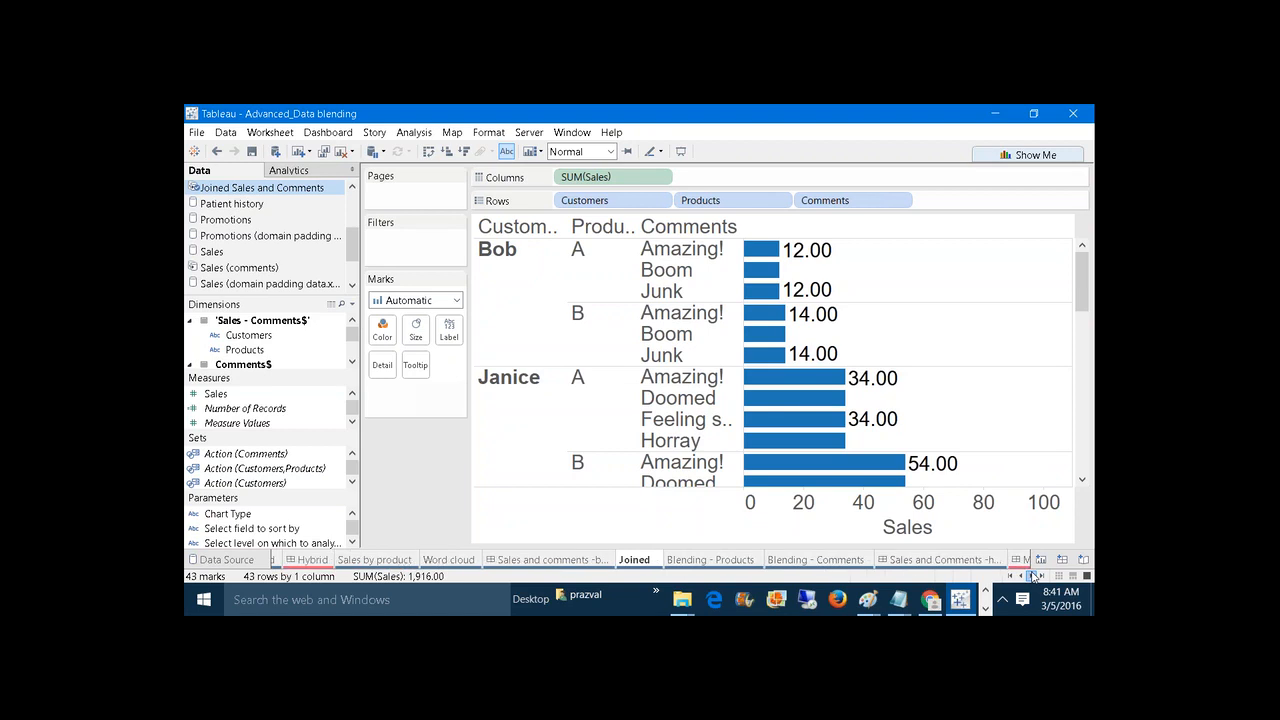
click(1032, 576)
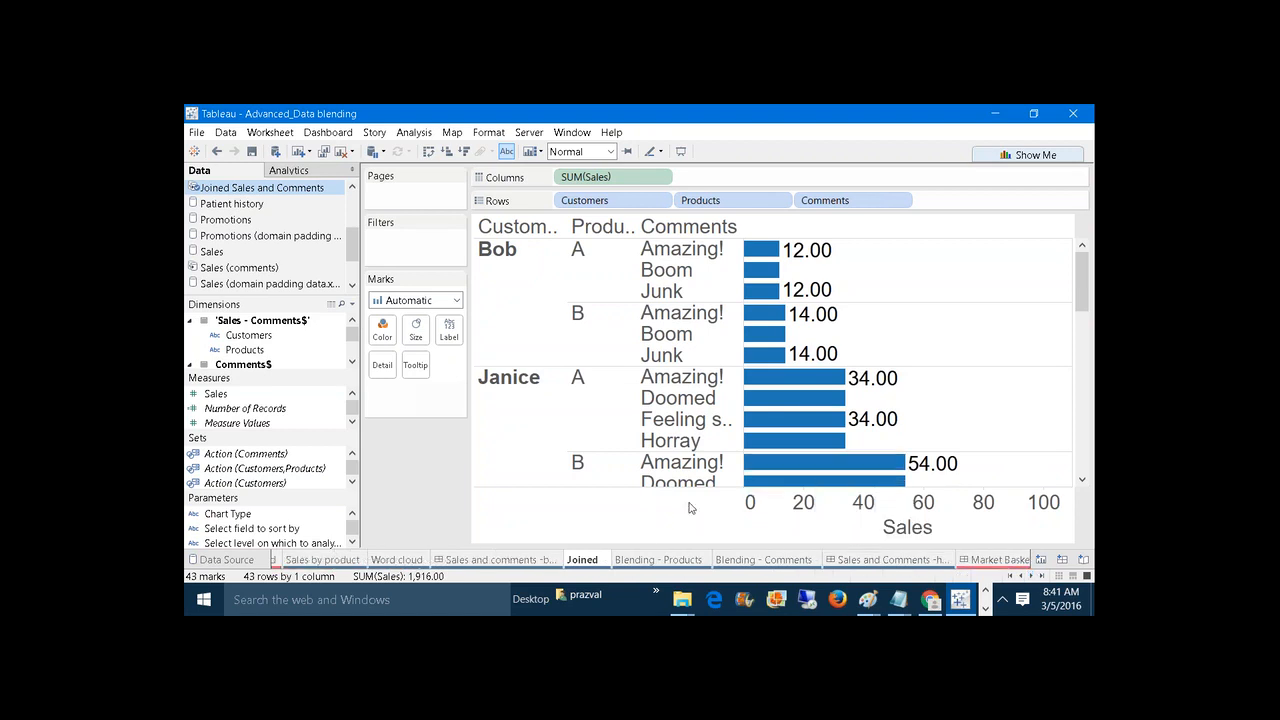
click(630, 560)
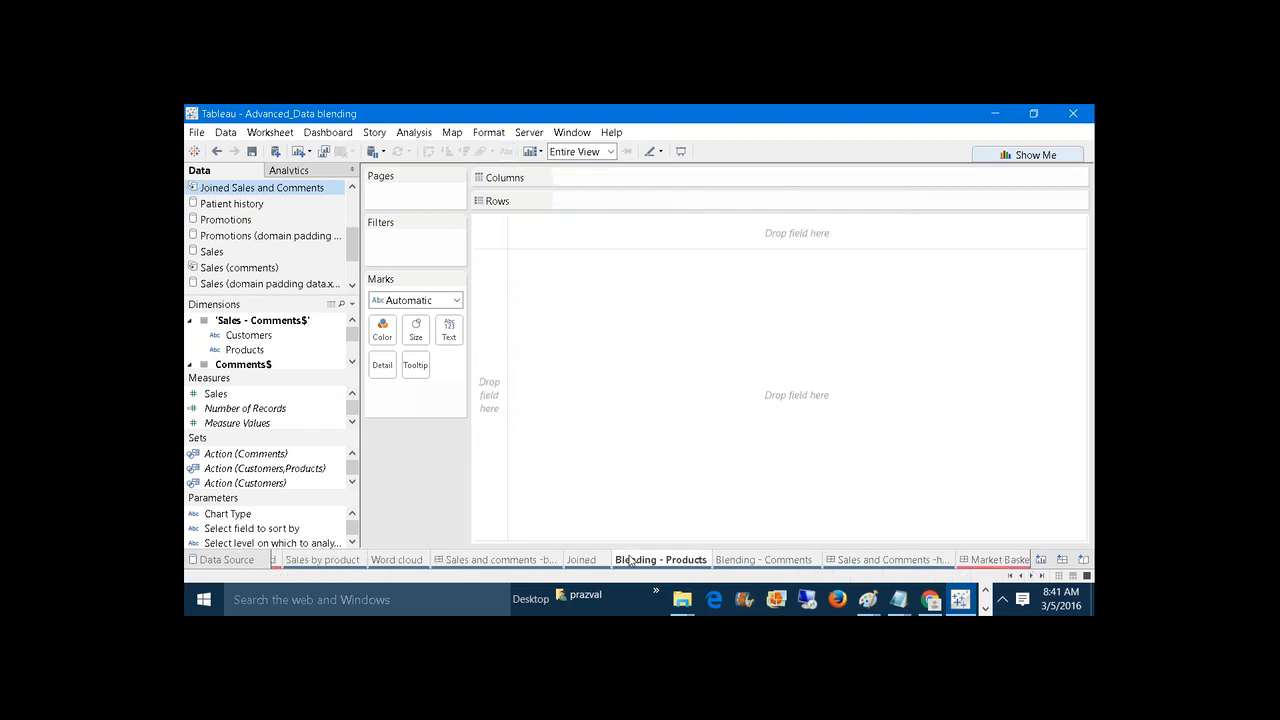
click(740, 560)
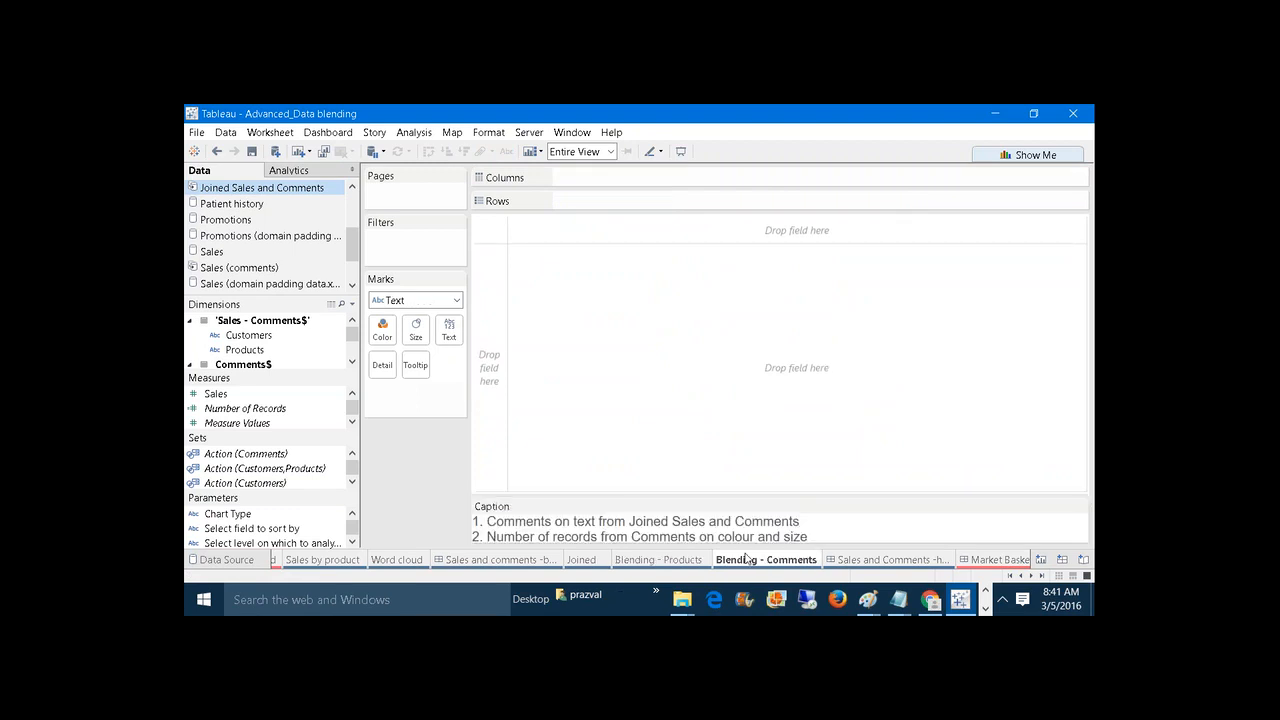
On Blending - Products, enlarge the dimensions list, place Products from Joined Sales and Comments on rows, and widen its header column.
click(678, 560)
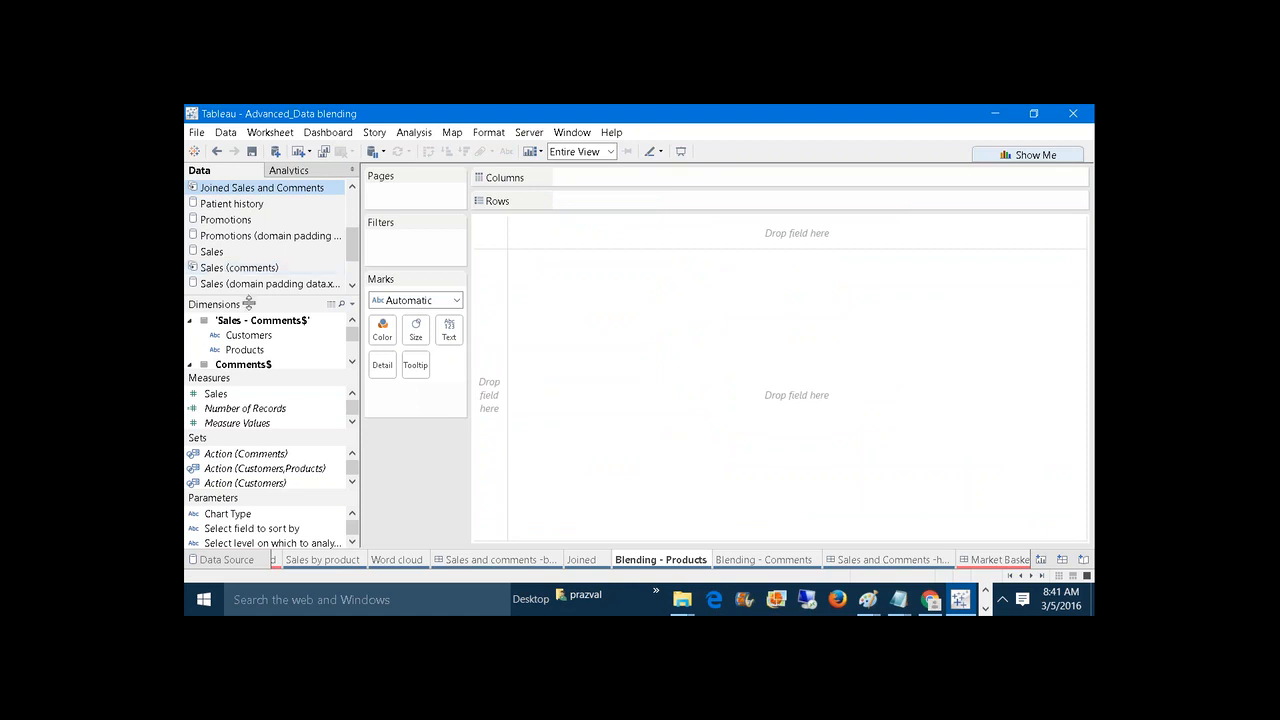
drag(248, 303, 242, 226)
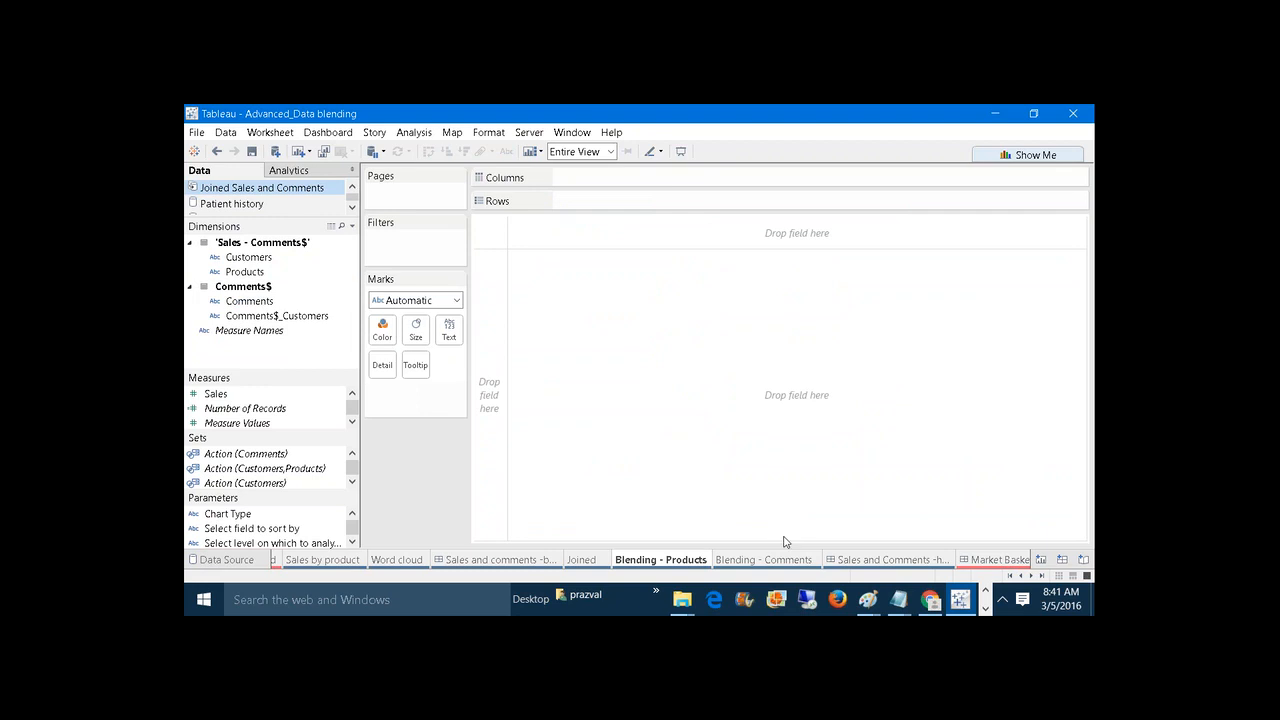
mouse_move(795, 559)
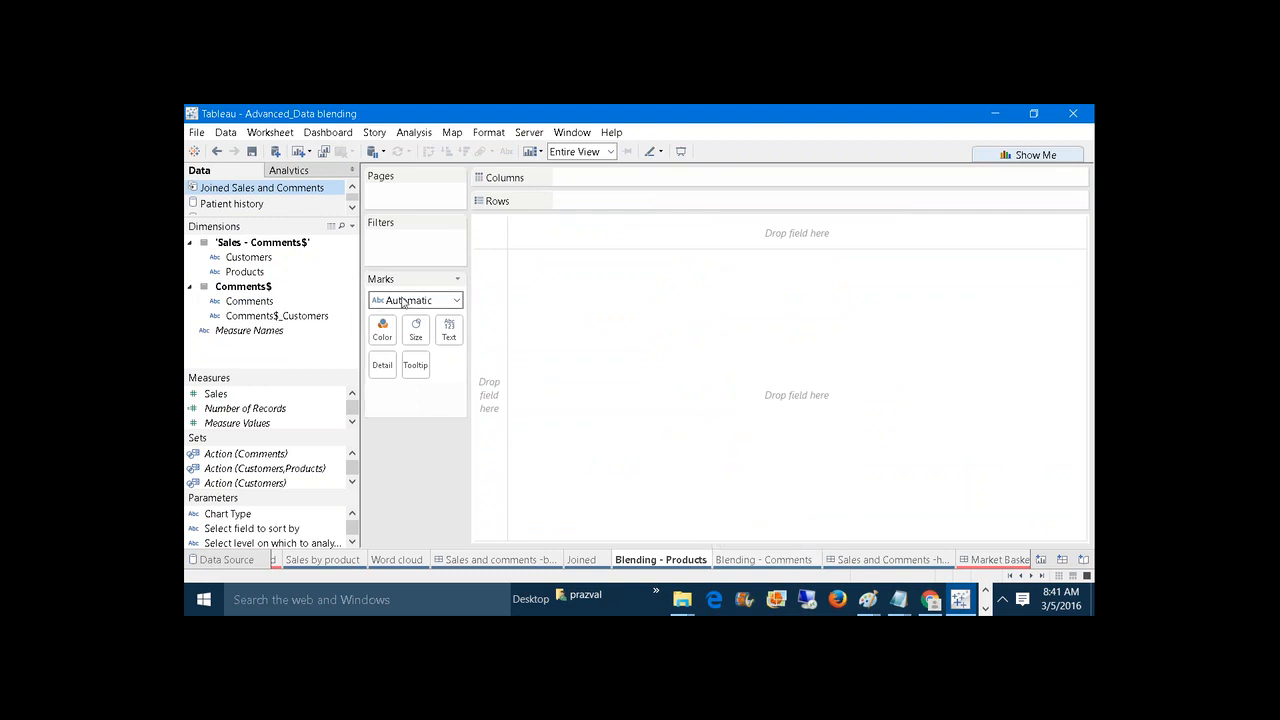
drag(244, 271, 612, 202)
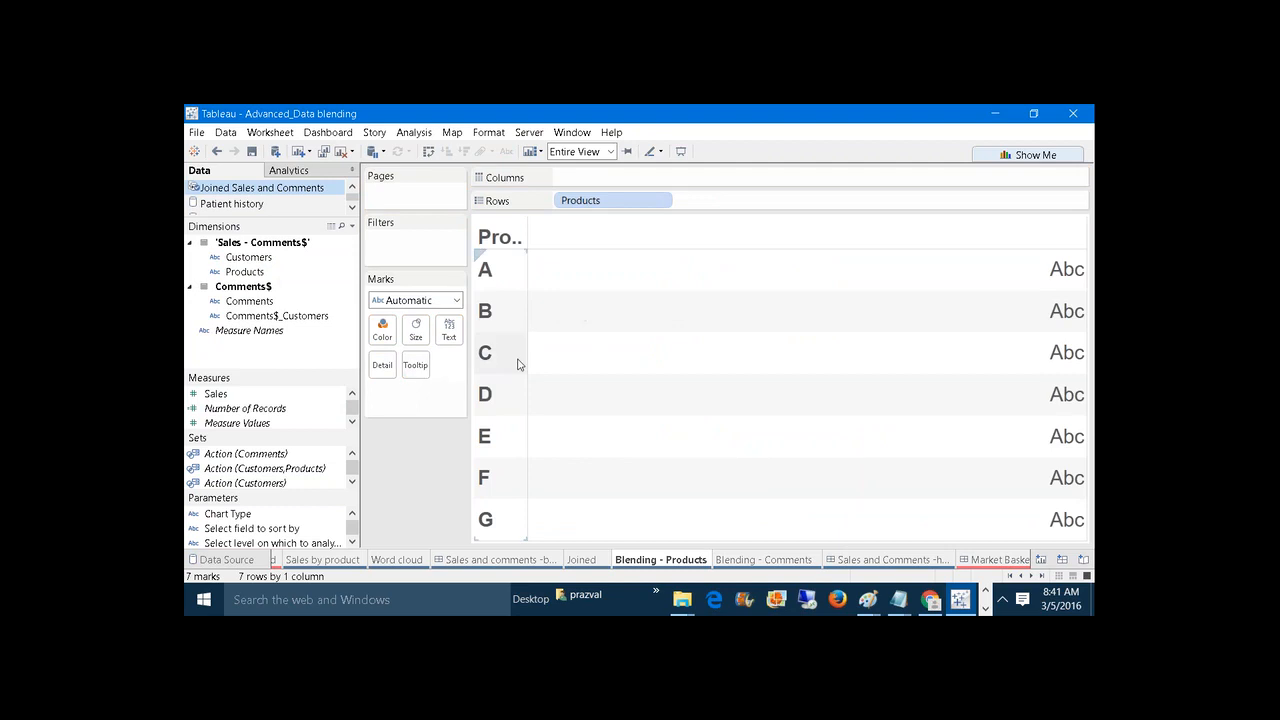
drag(527, 340, 563, 340)
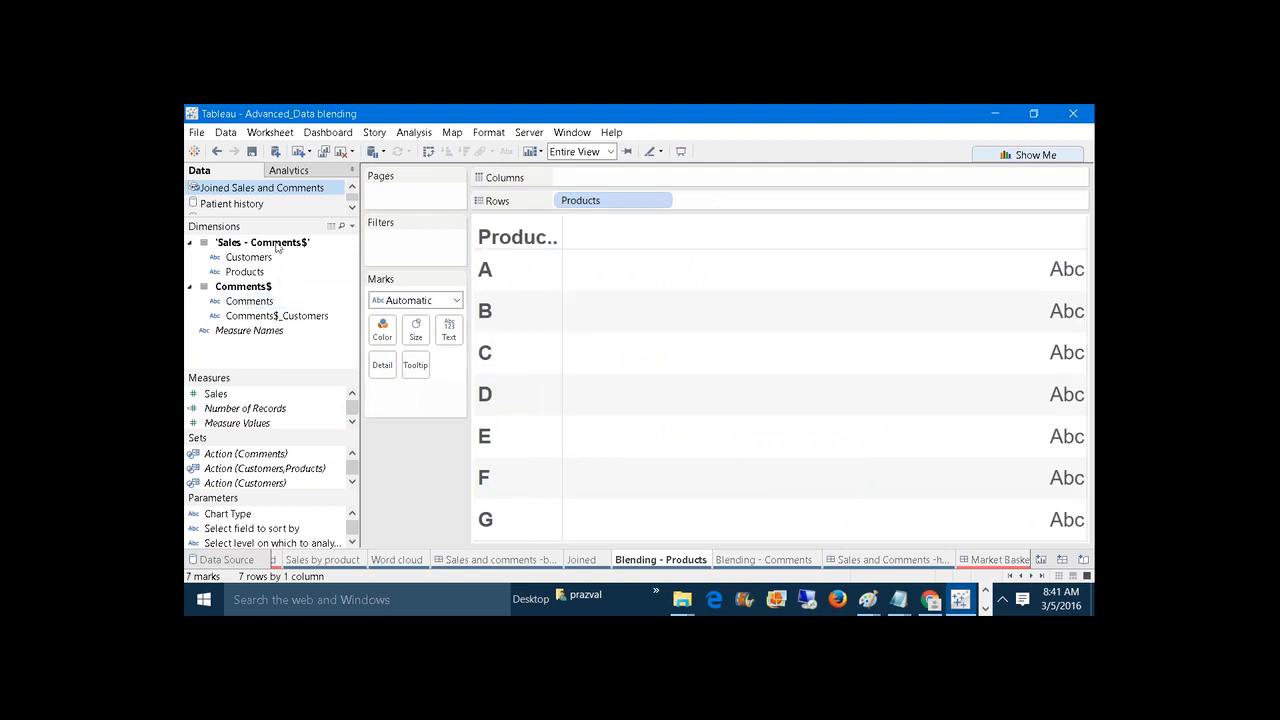
Clear the Blending - Products sheet and try charting Sales from Joined Sales and Comments by Product from the Sales source.
drag(252, 218, 230, 300)
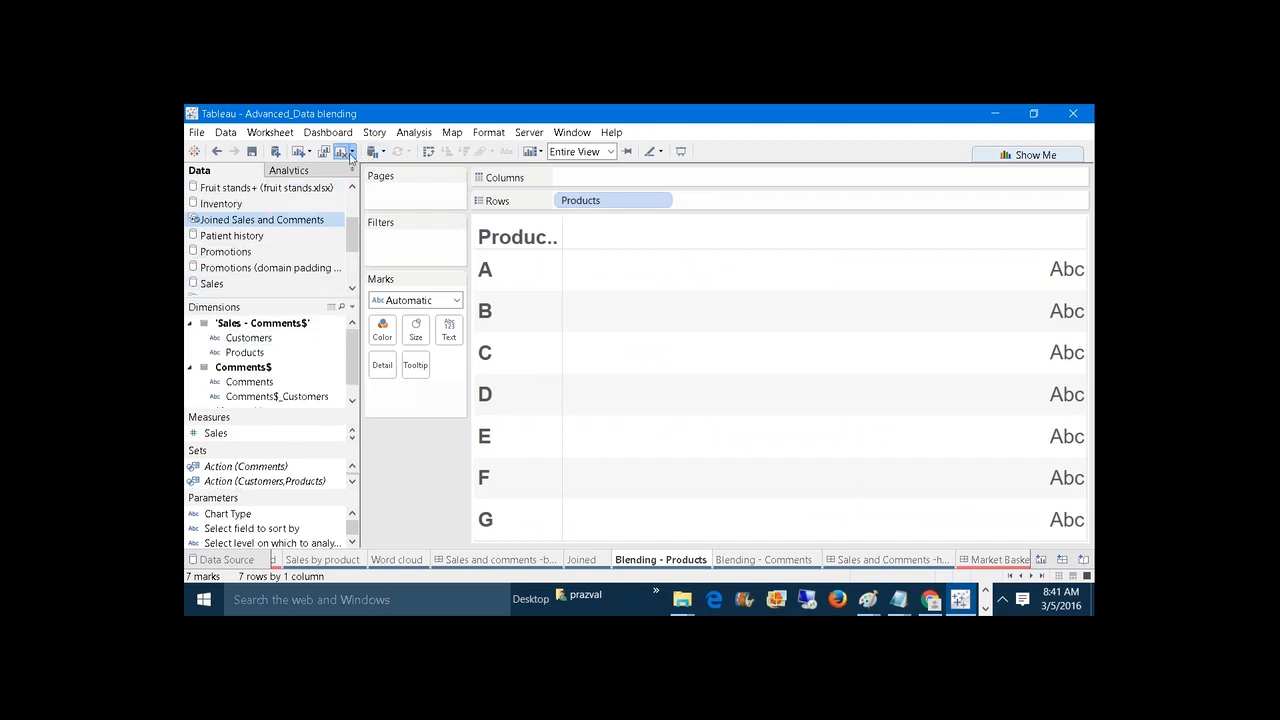
click(340, 152)
mouse_move(352, 238)
mouse_down()
mouse_move(352, 206)
mouse_move(354, 276)
mouse_move(354, 257)
mouse_up()
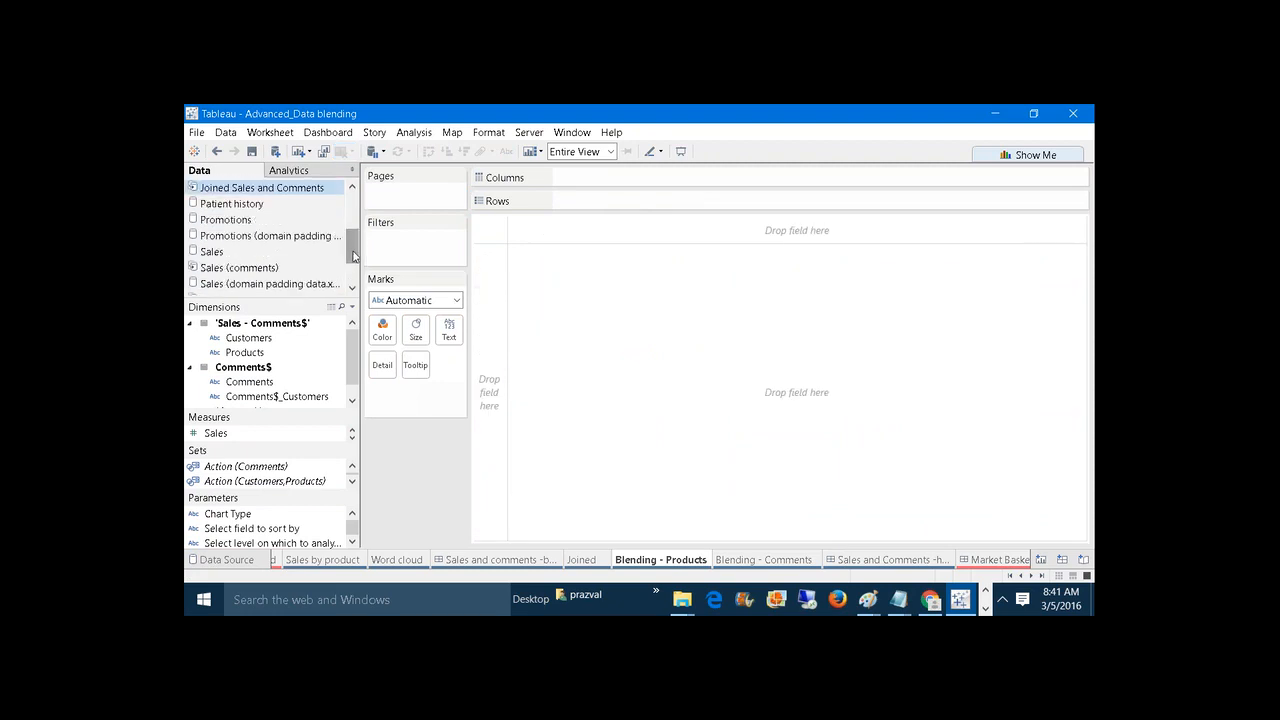
click(214, 252)
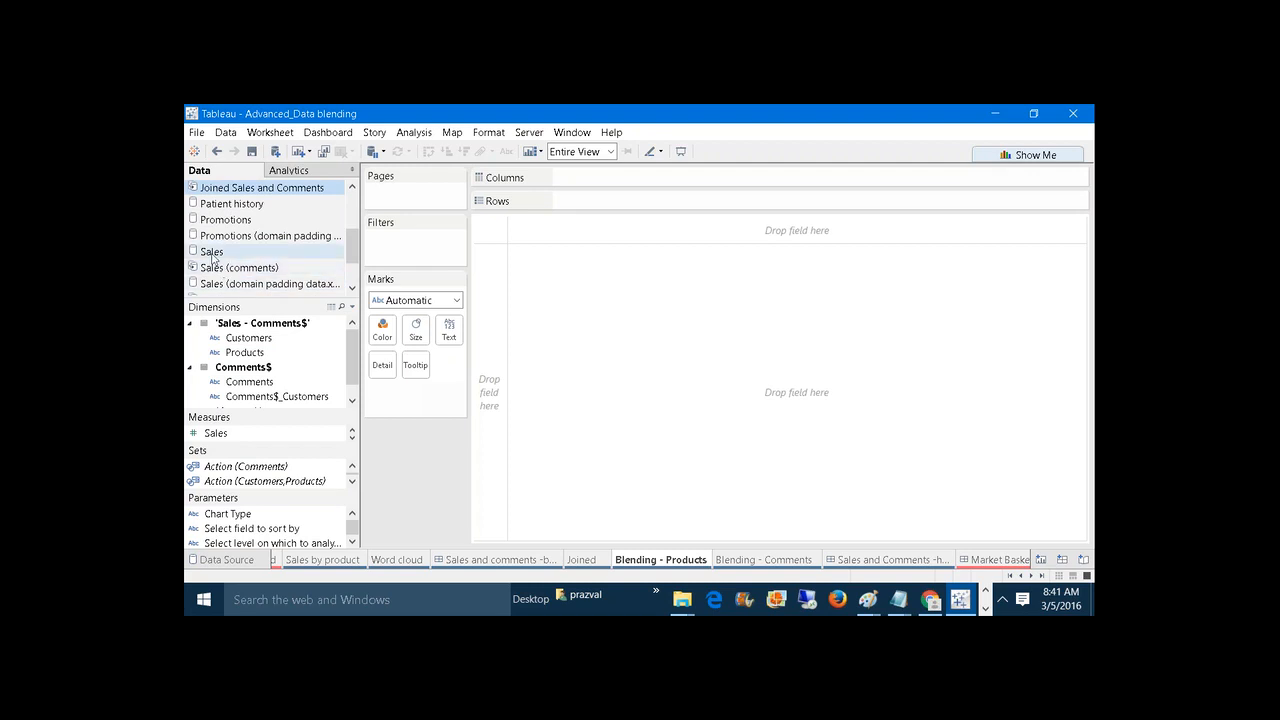
mouse_move(236, 342)
mouse_down()
mouse_move(605, 224)
mouse_move(606, 198)
mouse_up()
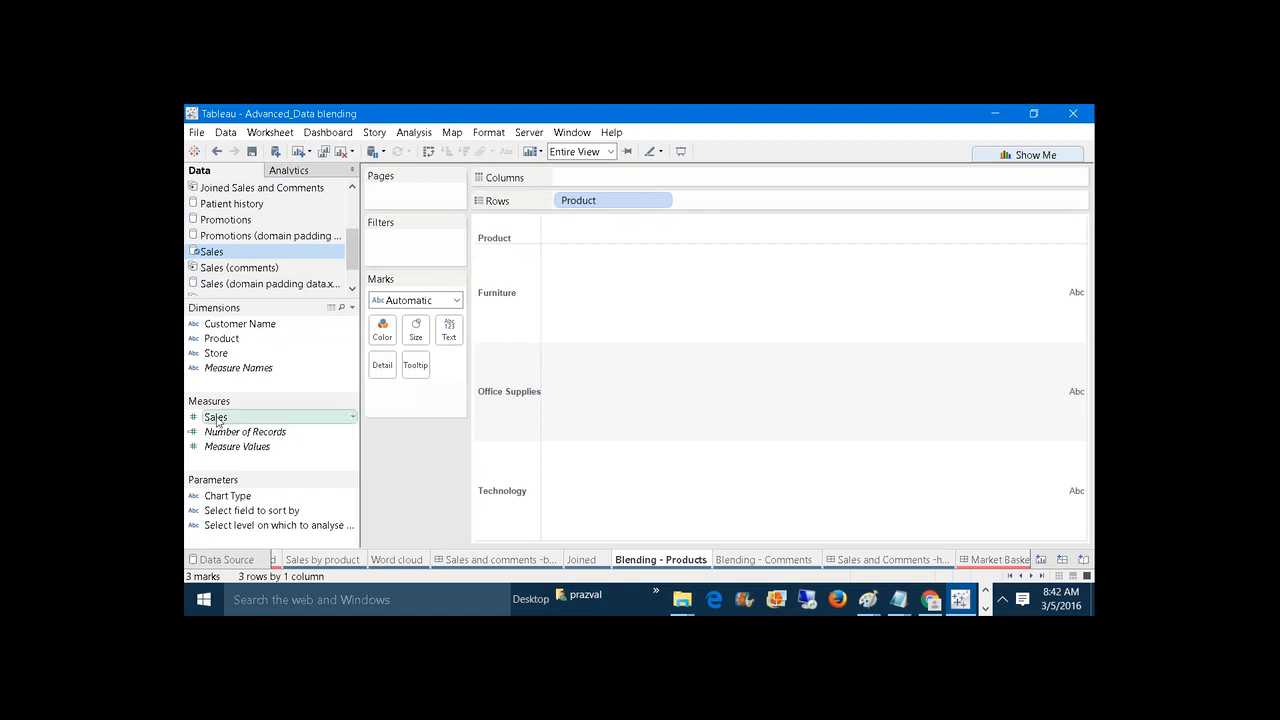
click(260, 189)
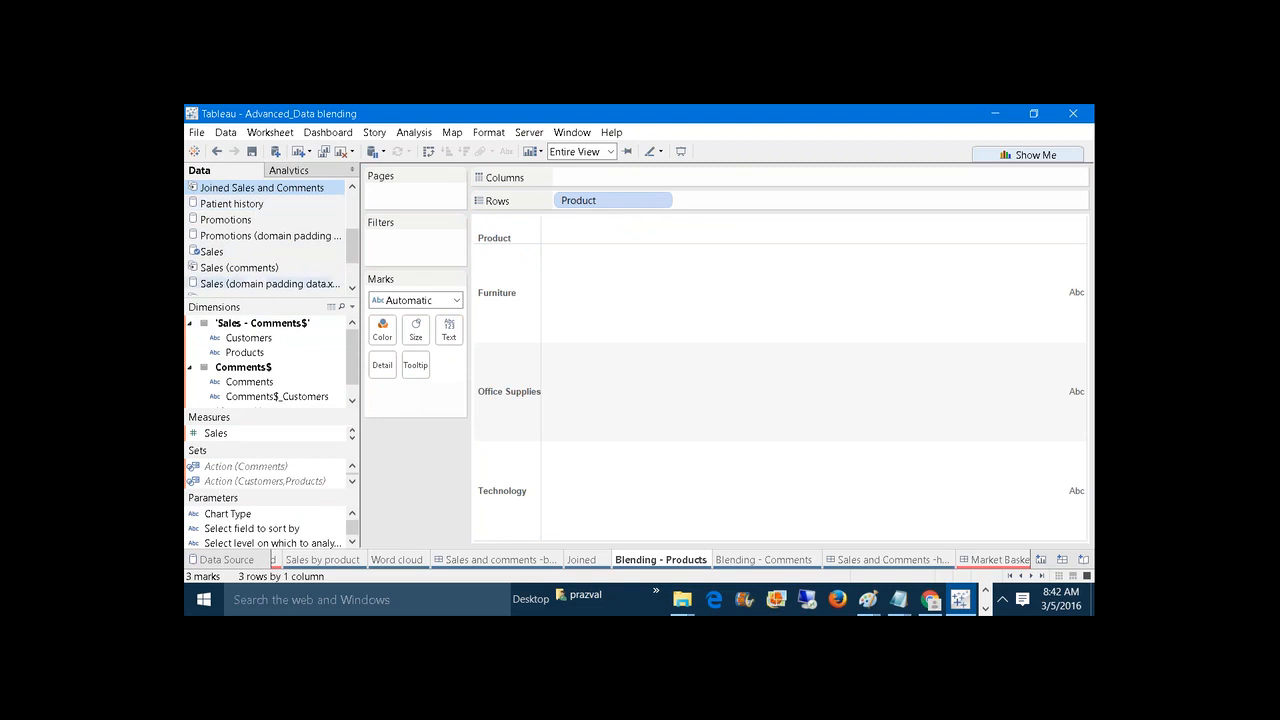
drag(215, 433, 641, 183)
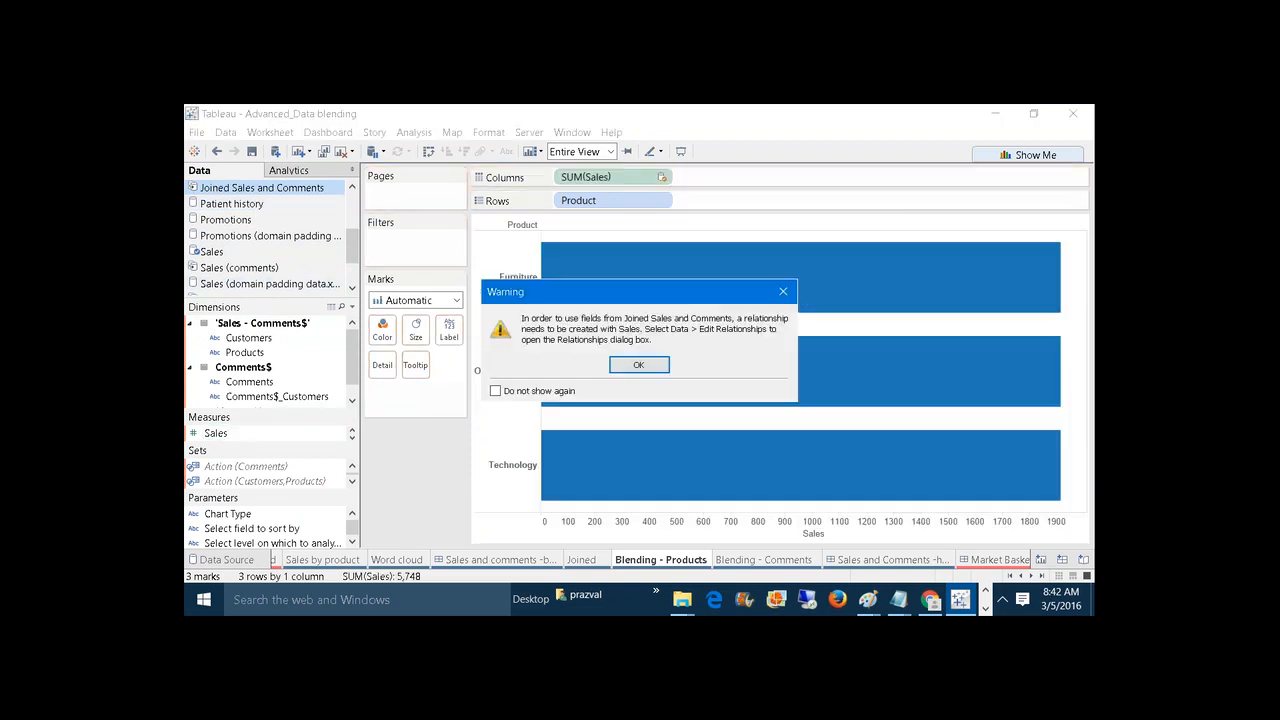
click(638, 362)
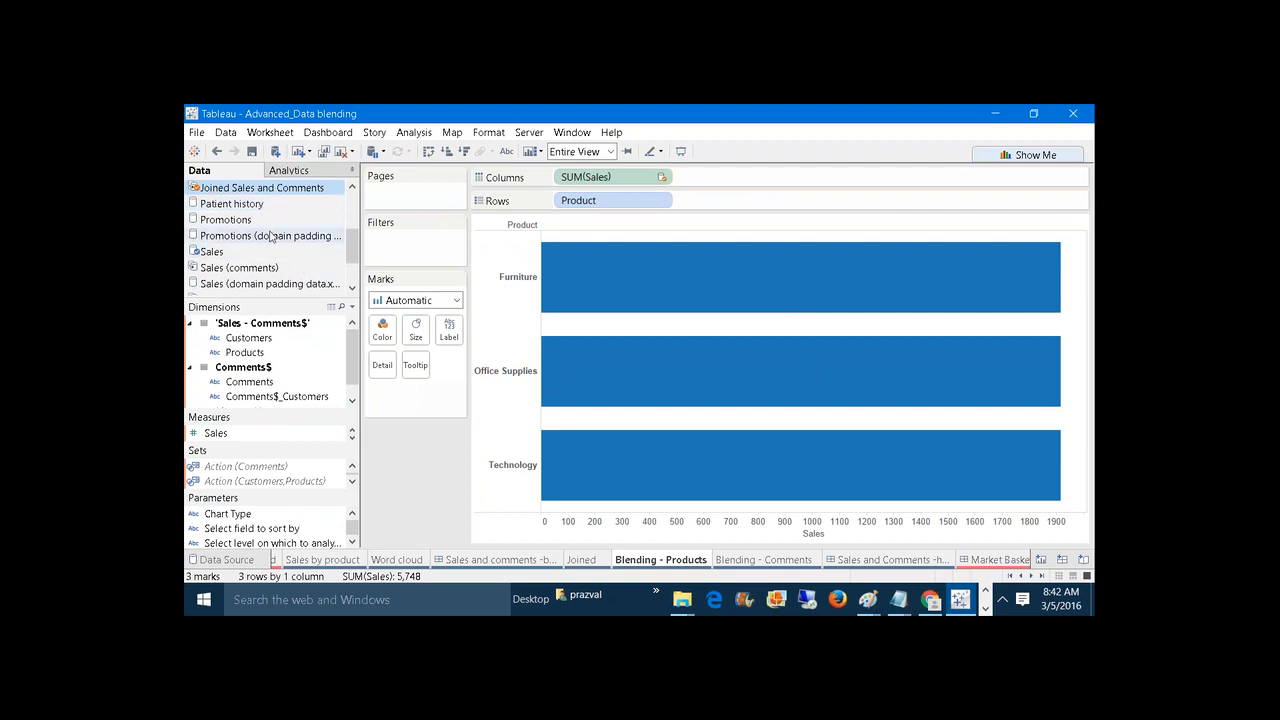
Compare both sources' product fields, and after clearing the sheet, try charting Sales from the Sales source by Products from Joined Sales and Comments.
click(242, 253)
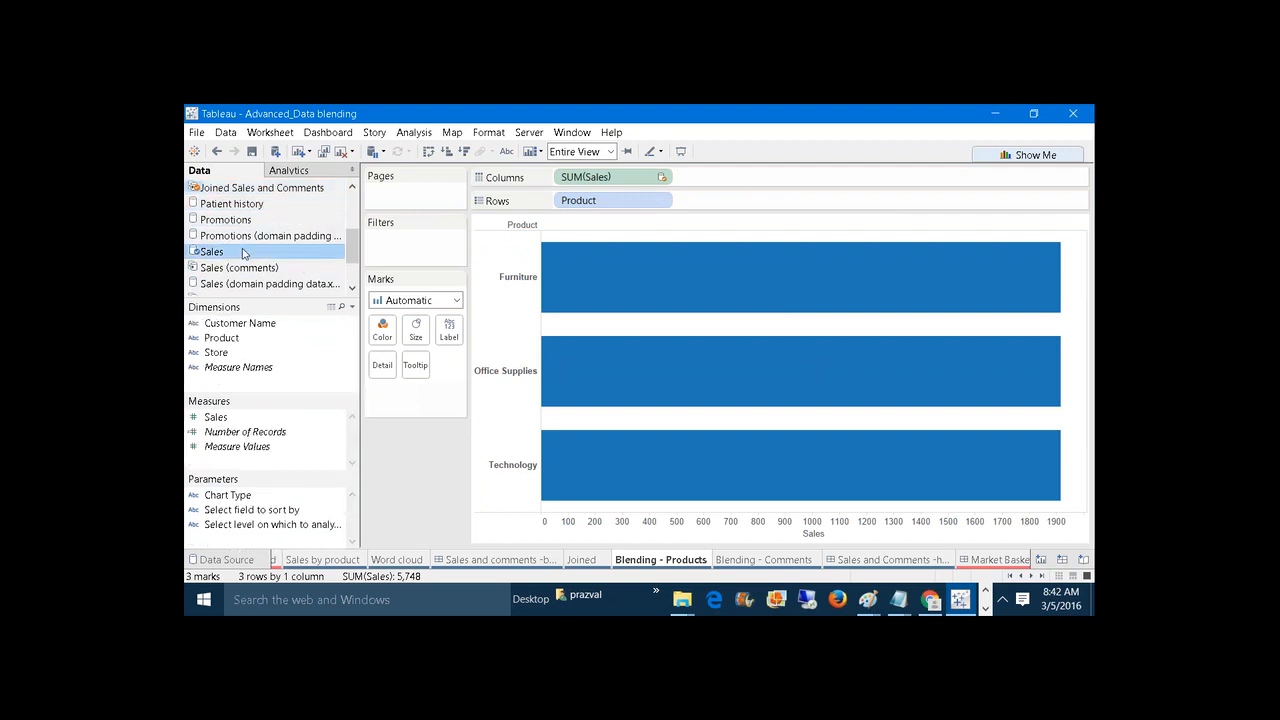
click(241, 340)
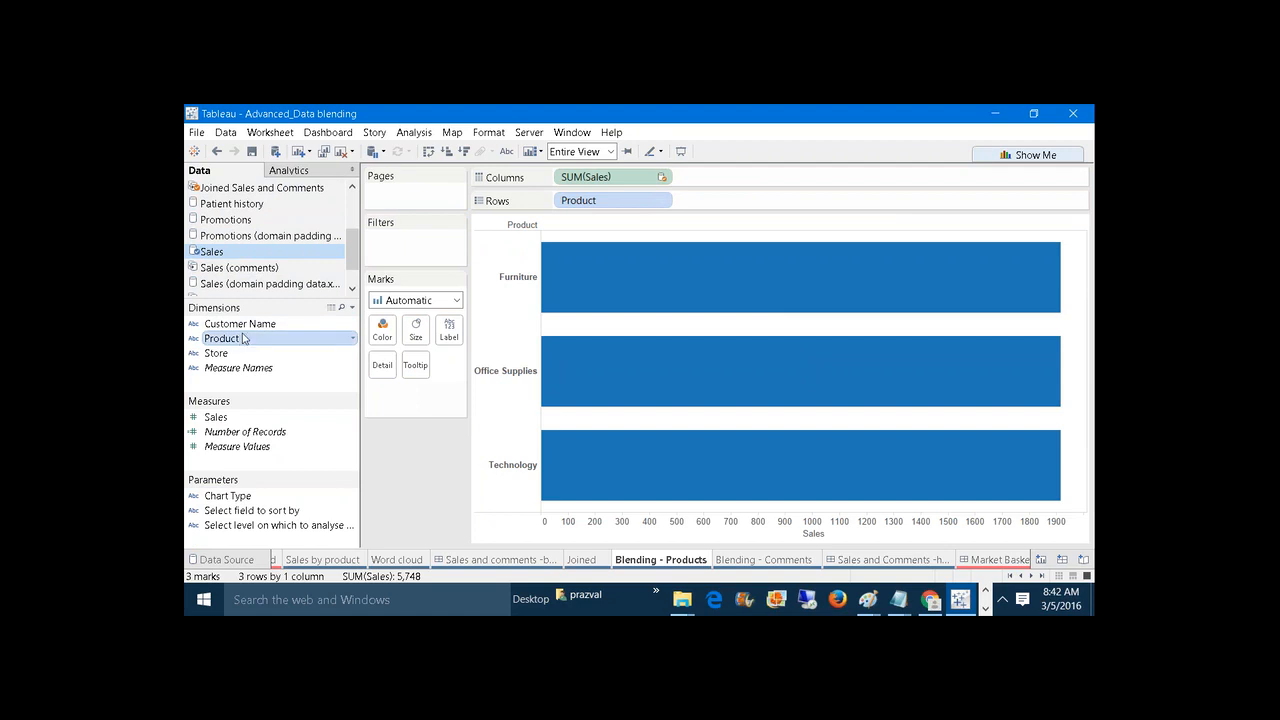
click(236, 190)
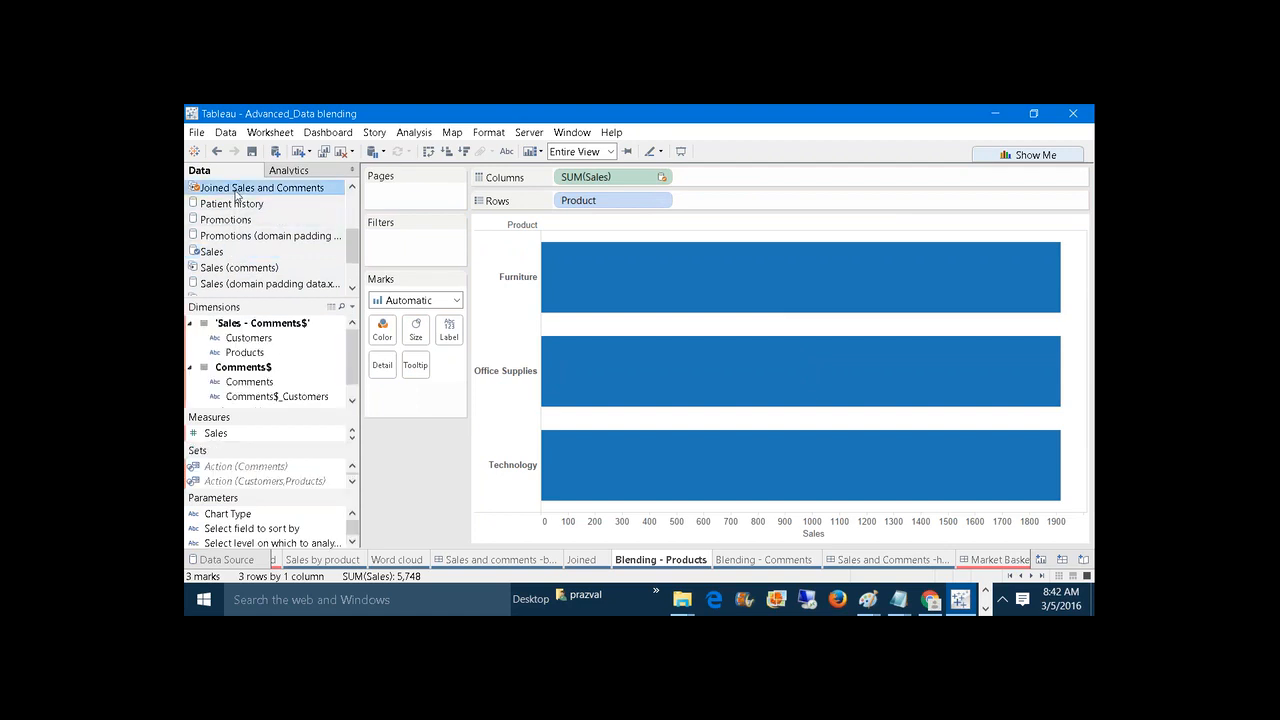
click(254, 355)
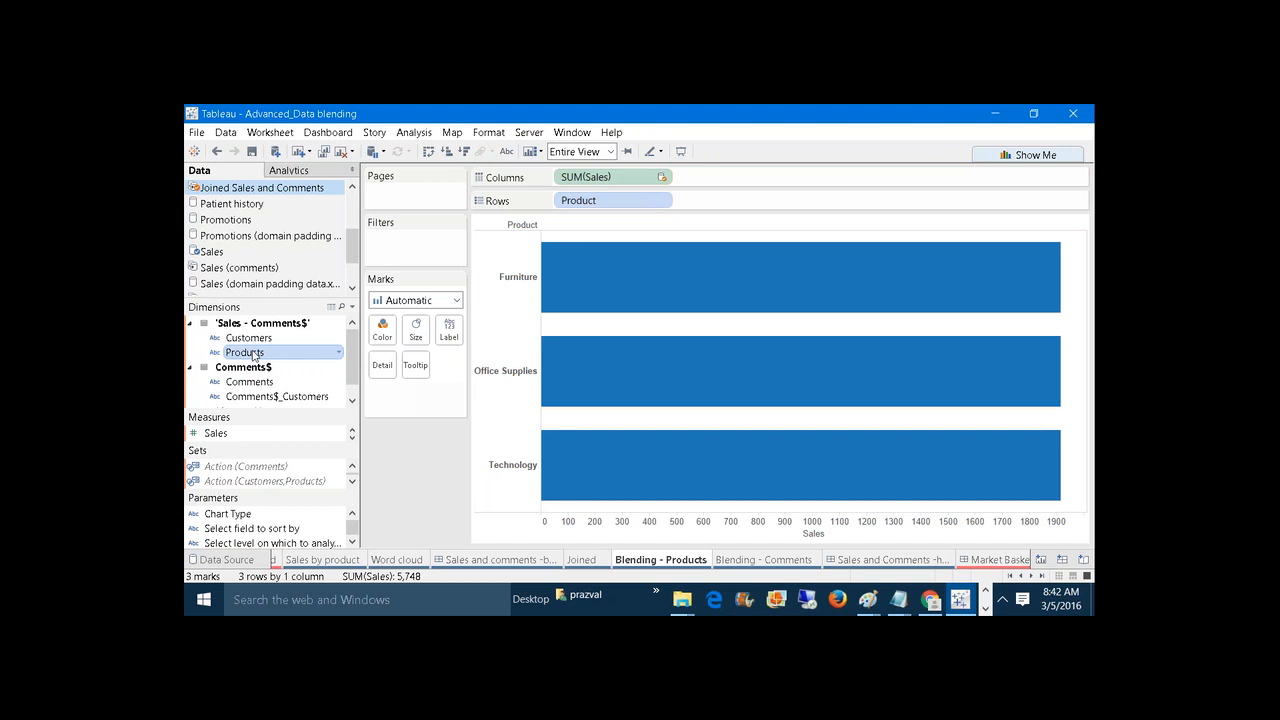
click(341, 152)
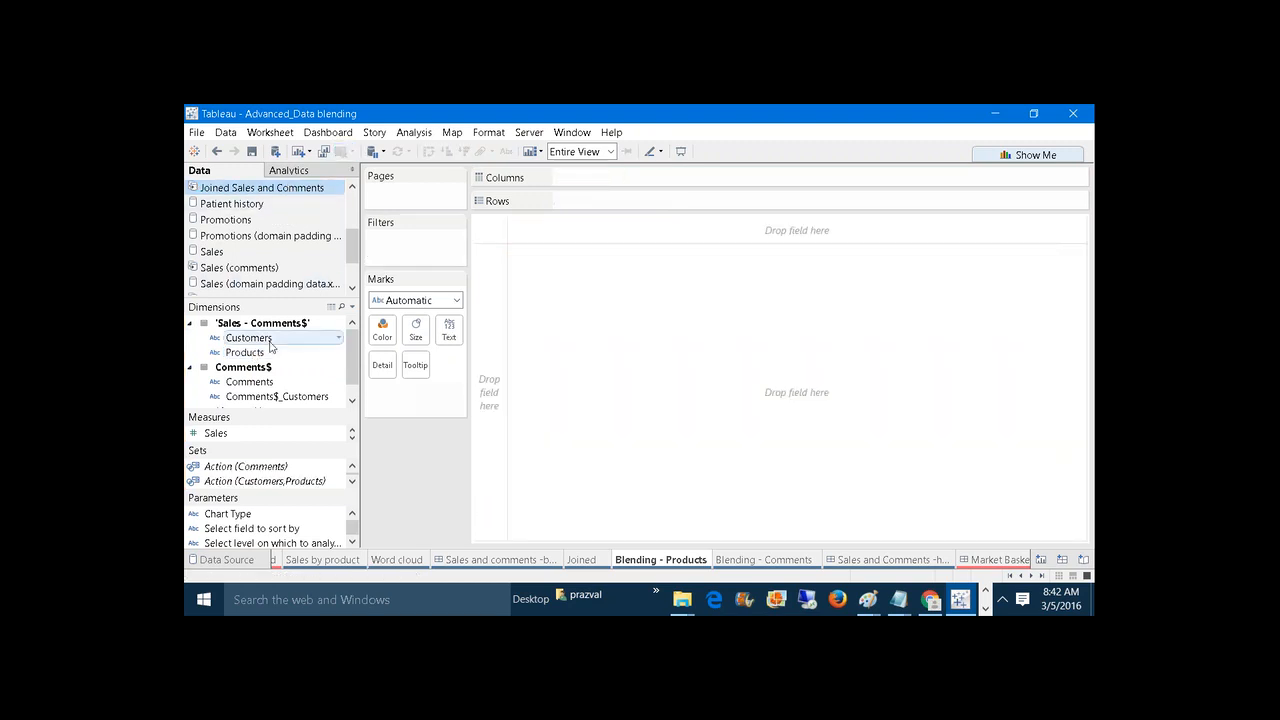
drag(244, 352, 606, 199)
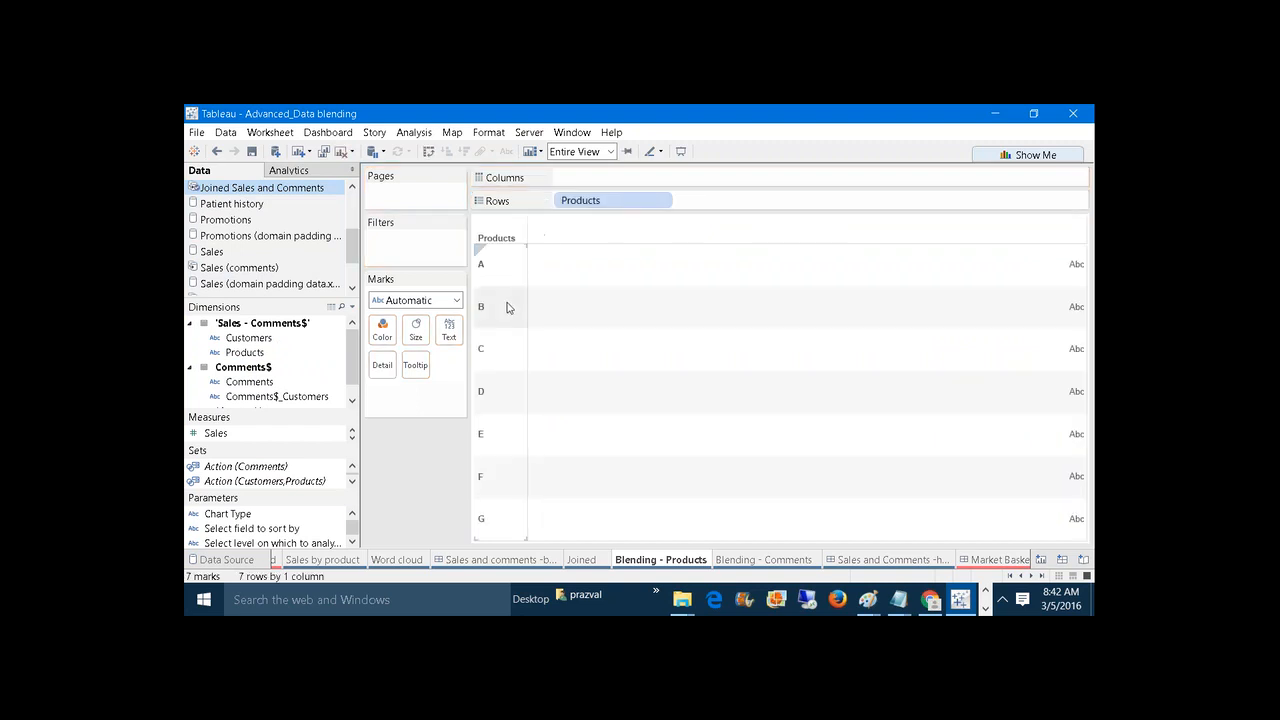
click(222, 257)
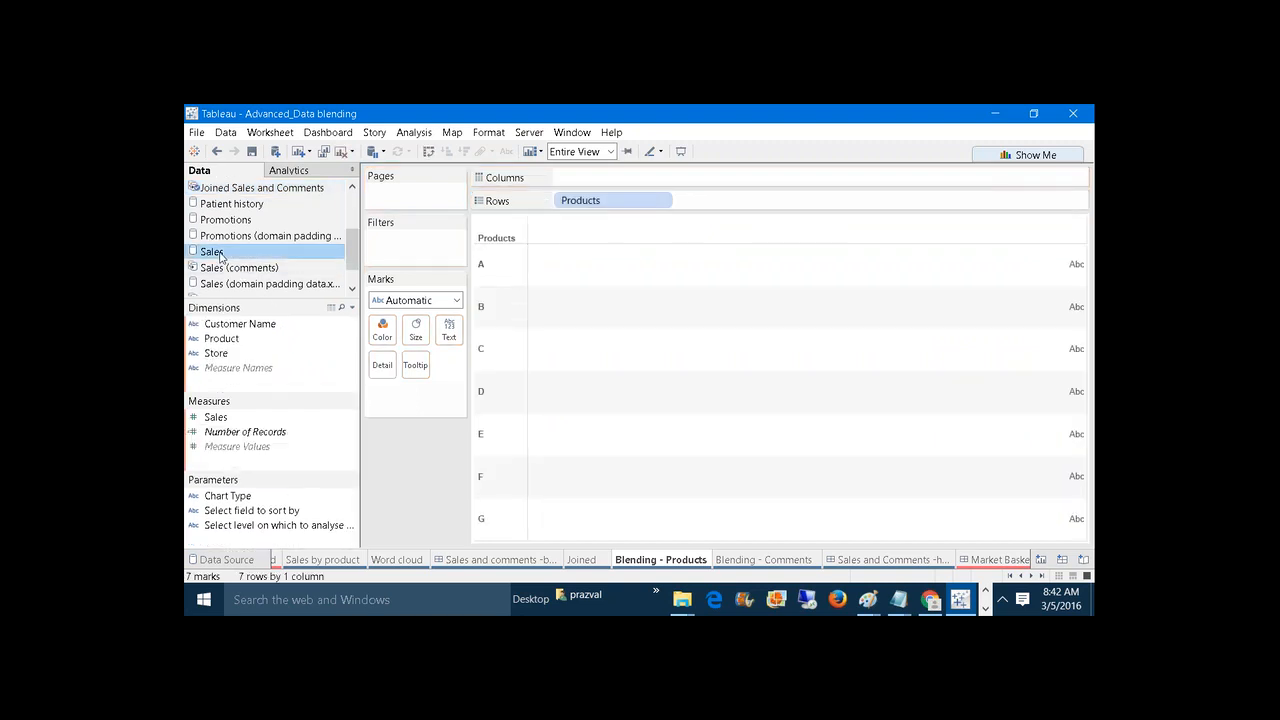
drag(215, 416, 610, 180)
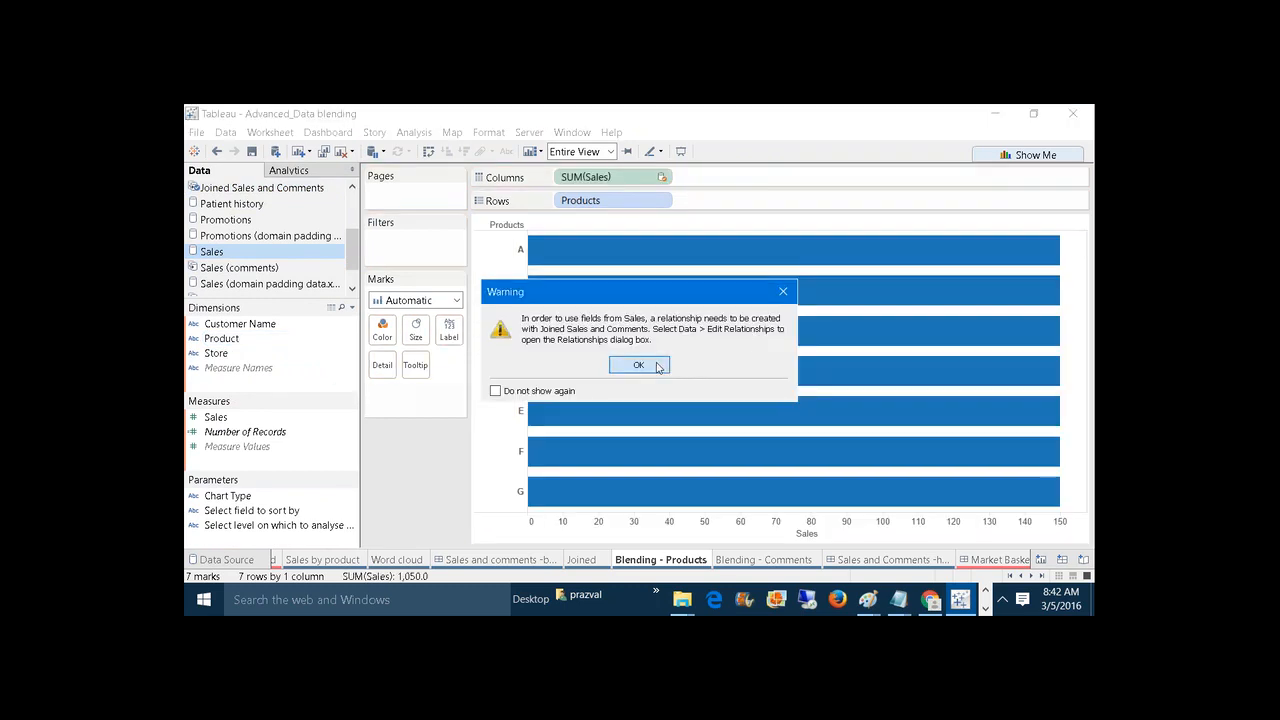
click(660, 365)
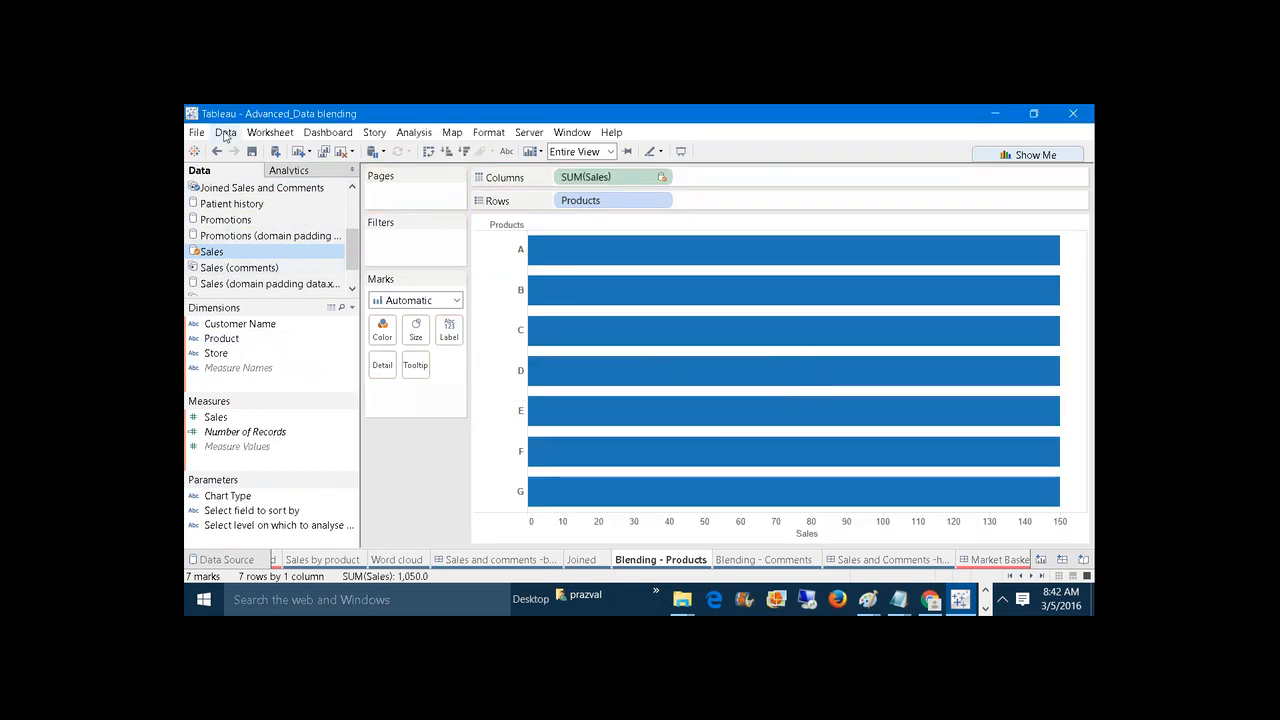
Define a custom relationship mapping Products in Joined Sales and Comments to Product in the secondary Sales source.
click(226, 133)
click(268, 206)
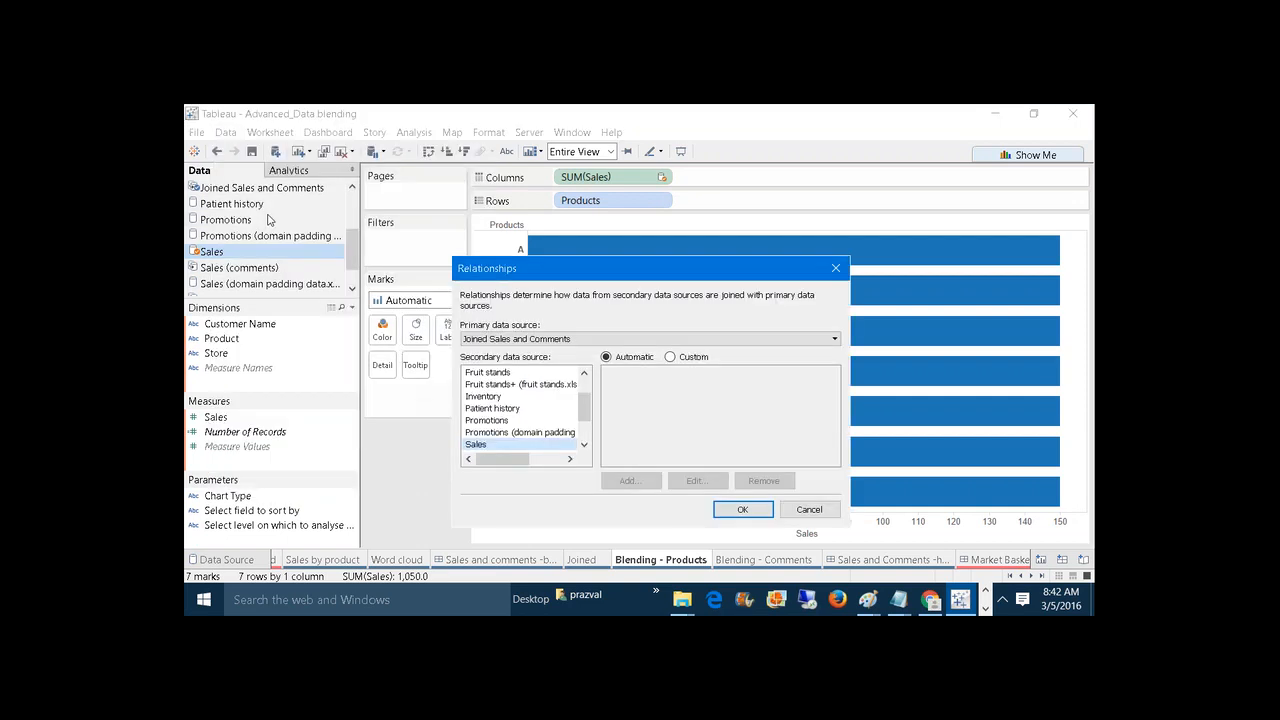
click(671, 357)
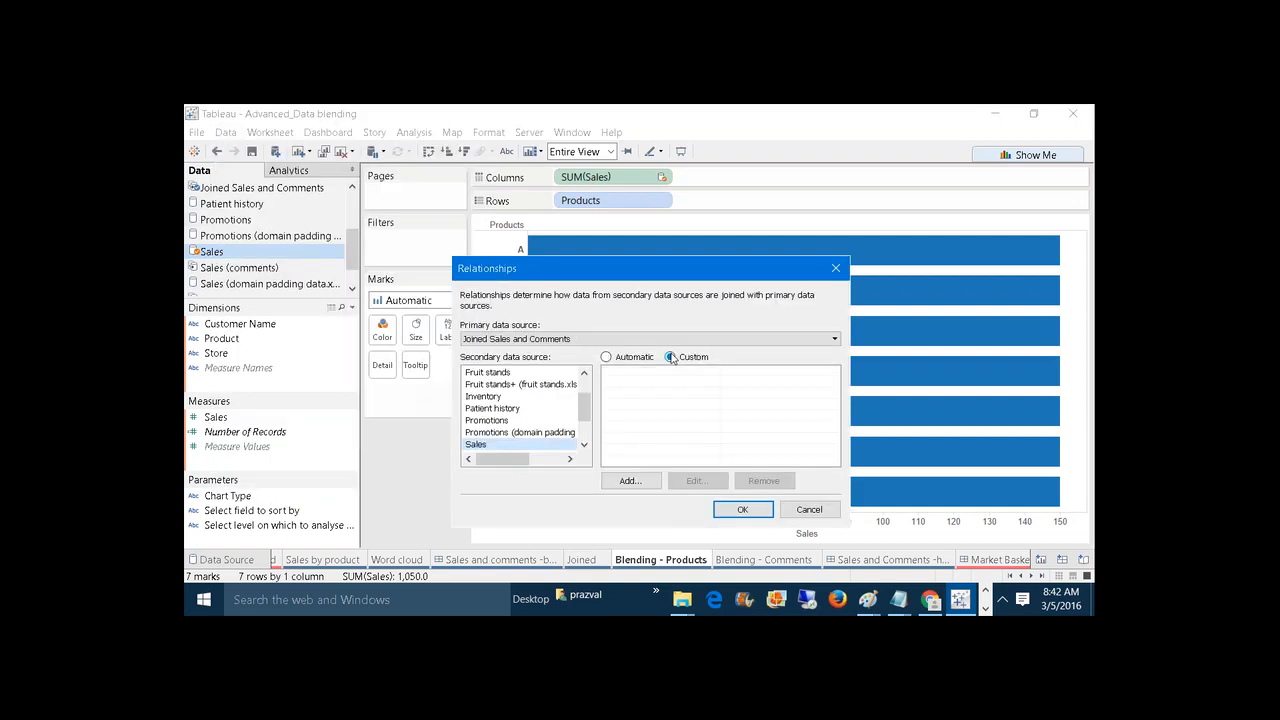
click(630, 481)
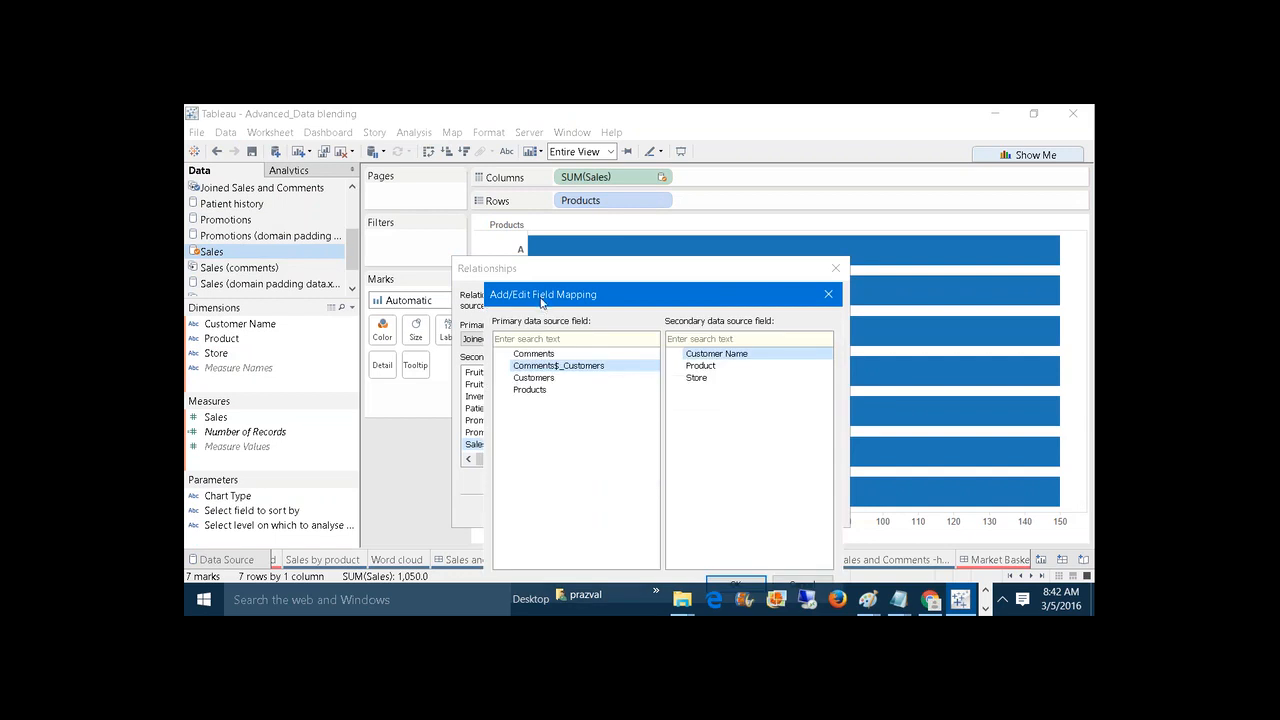
drag(541, 302, 448, 174)
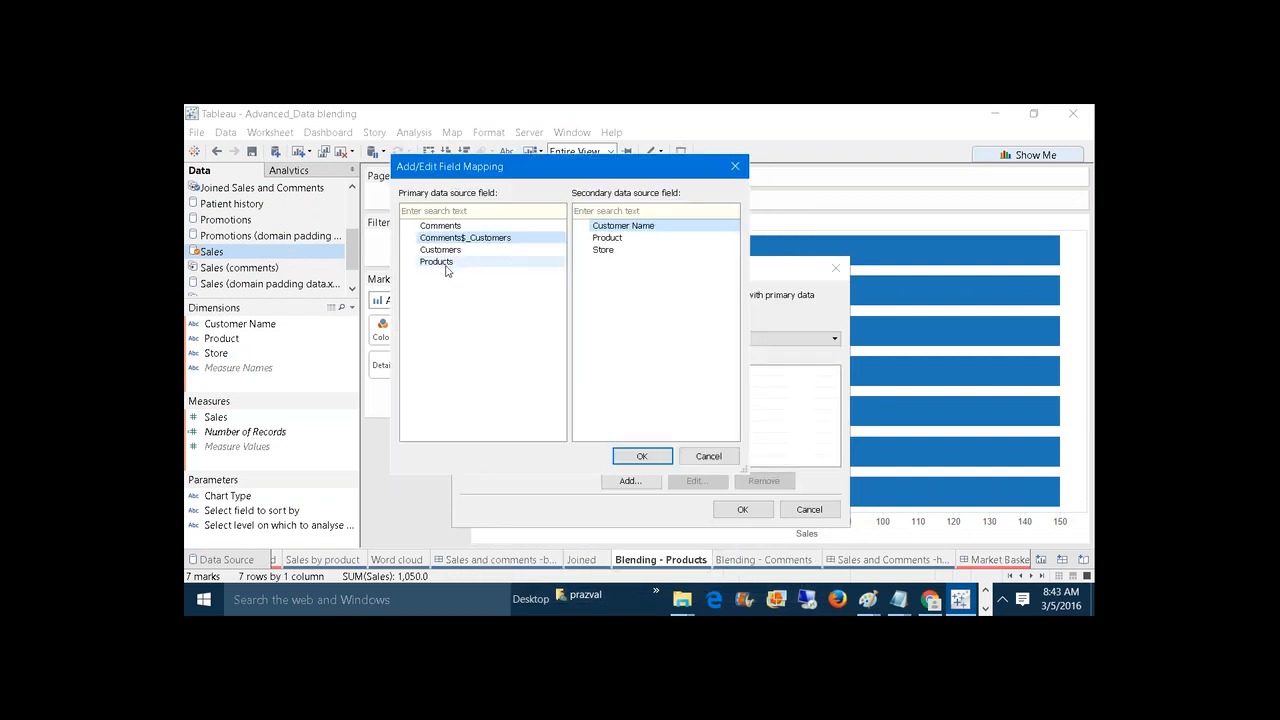
click(446, 264)
click(603, 241)
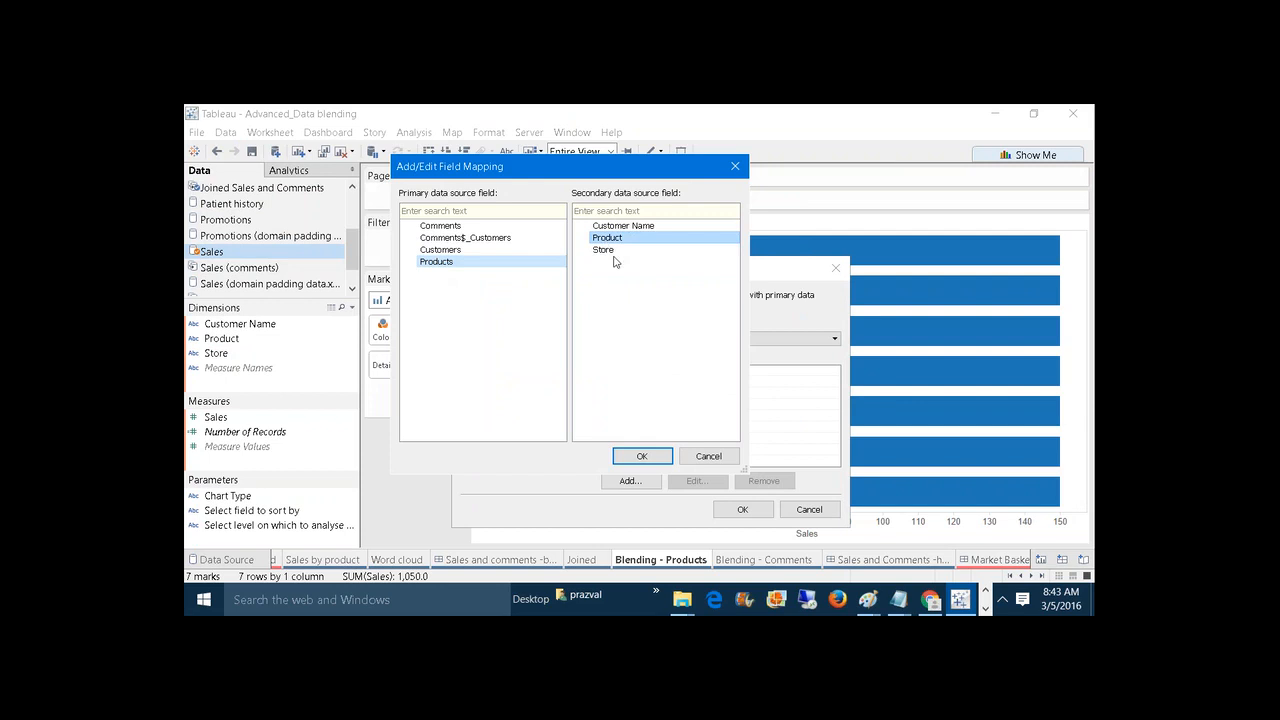
click(645, 456)
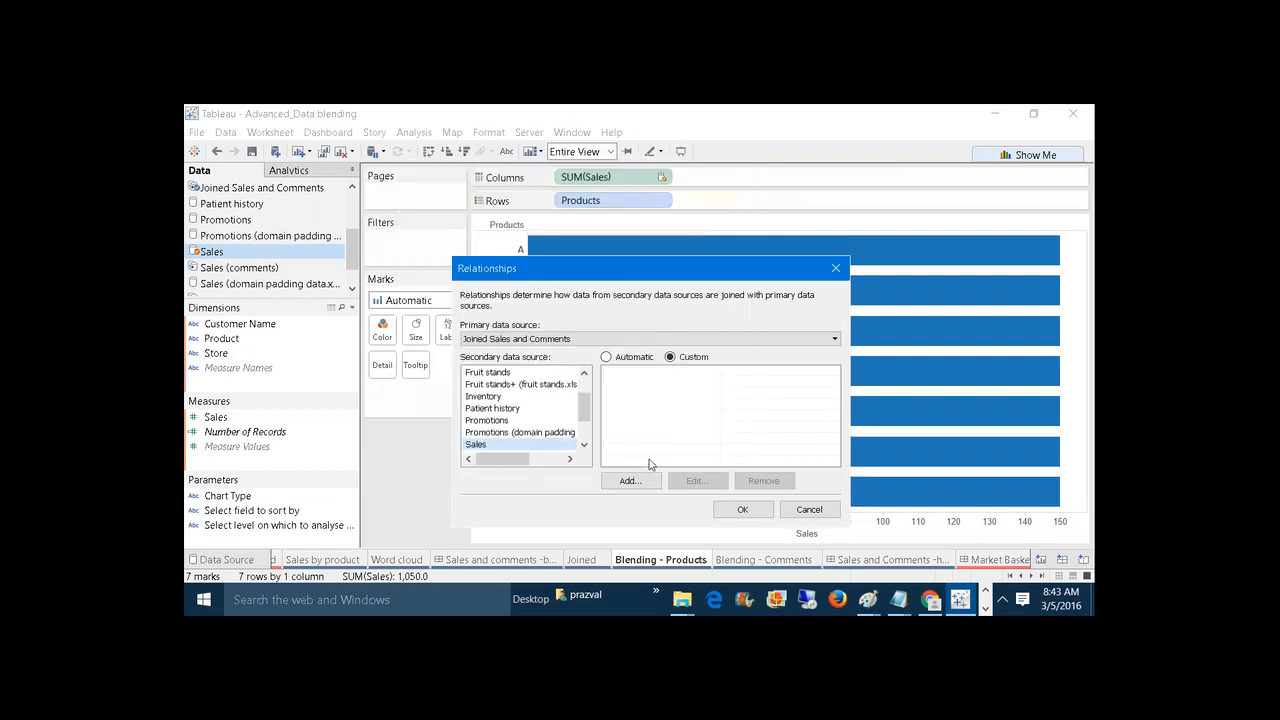
click(742, 510)
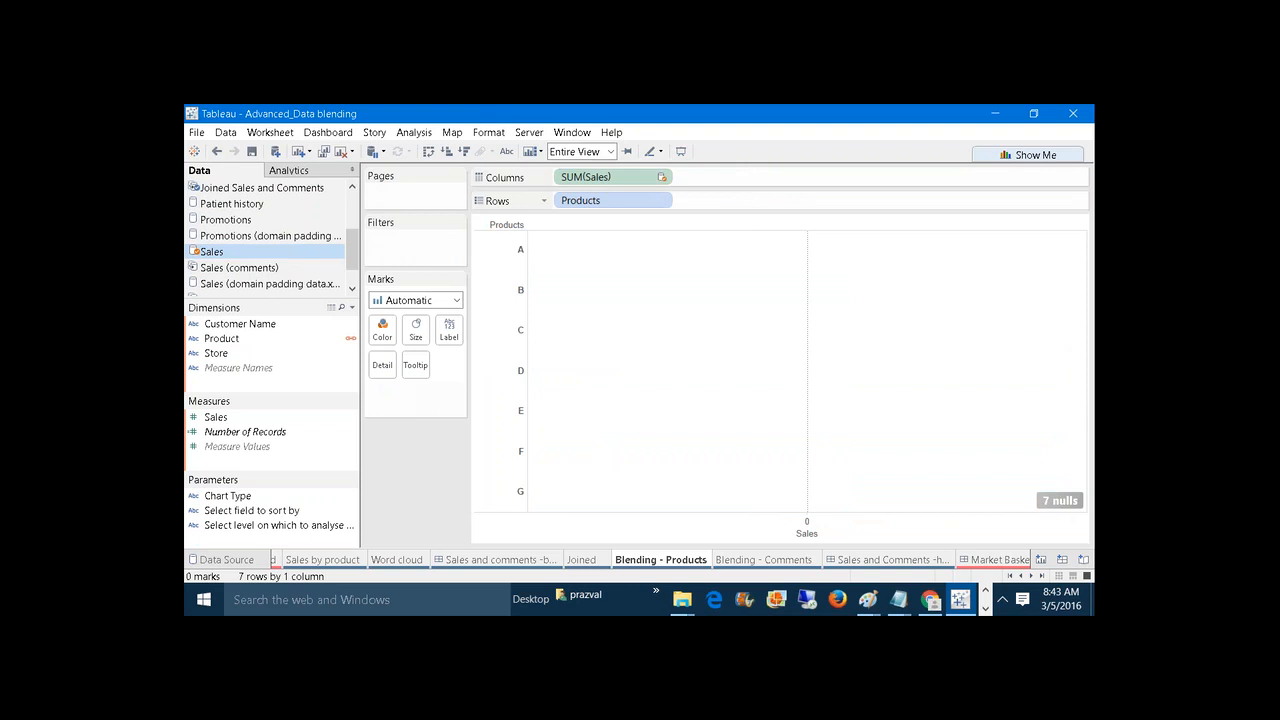
Turn on mark labels and examine the underlying rows of the Sales data source.
click(506, 152)
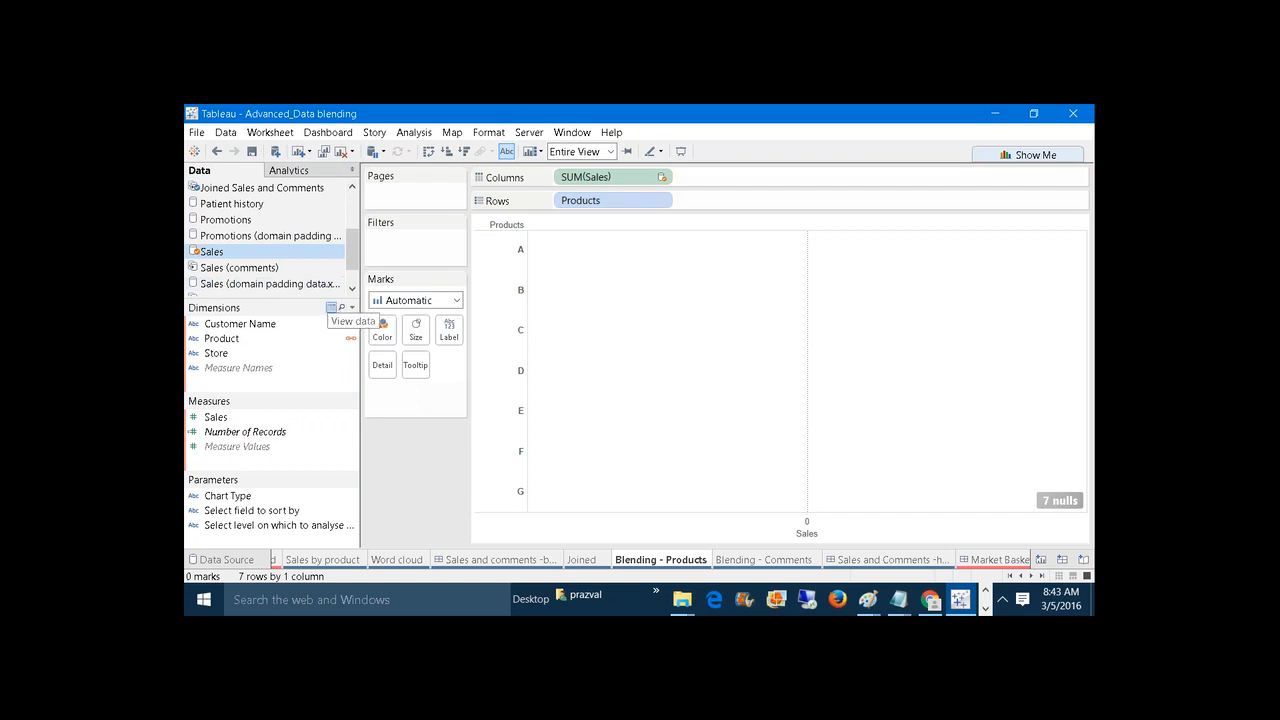
click(333, 310)
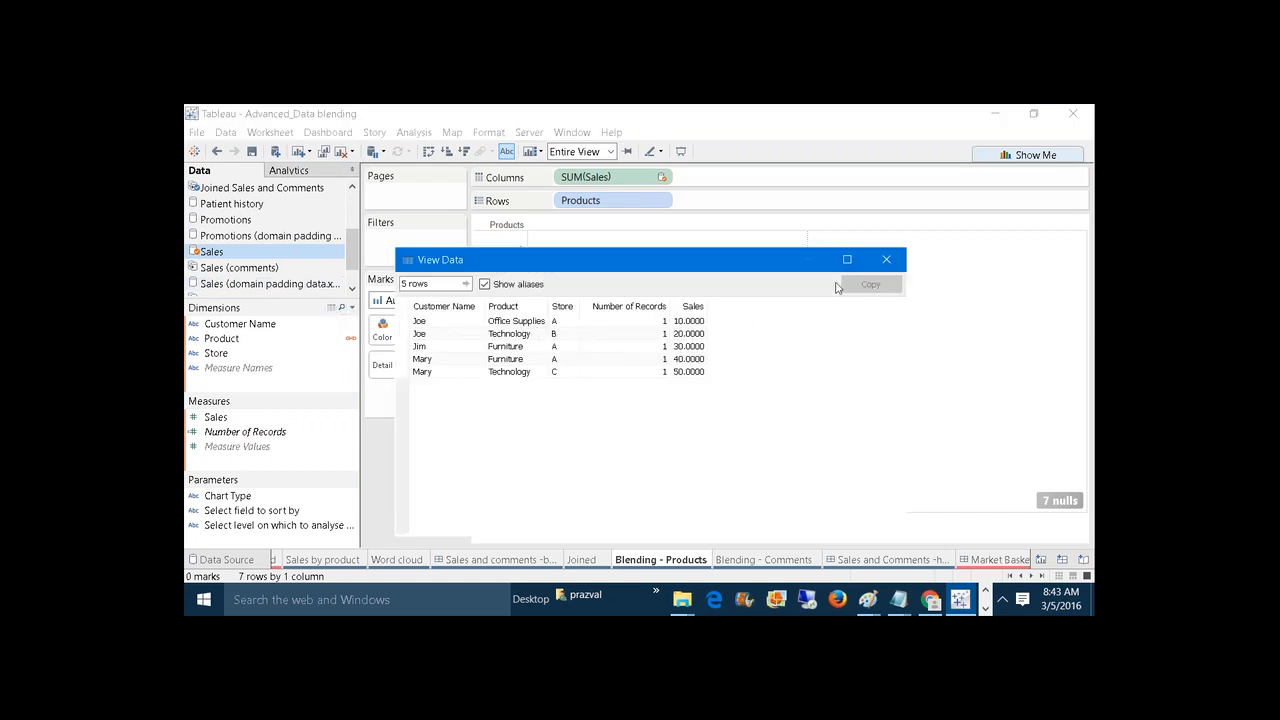
click(886, 259)
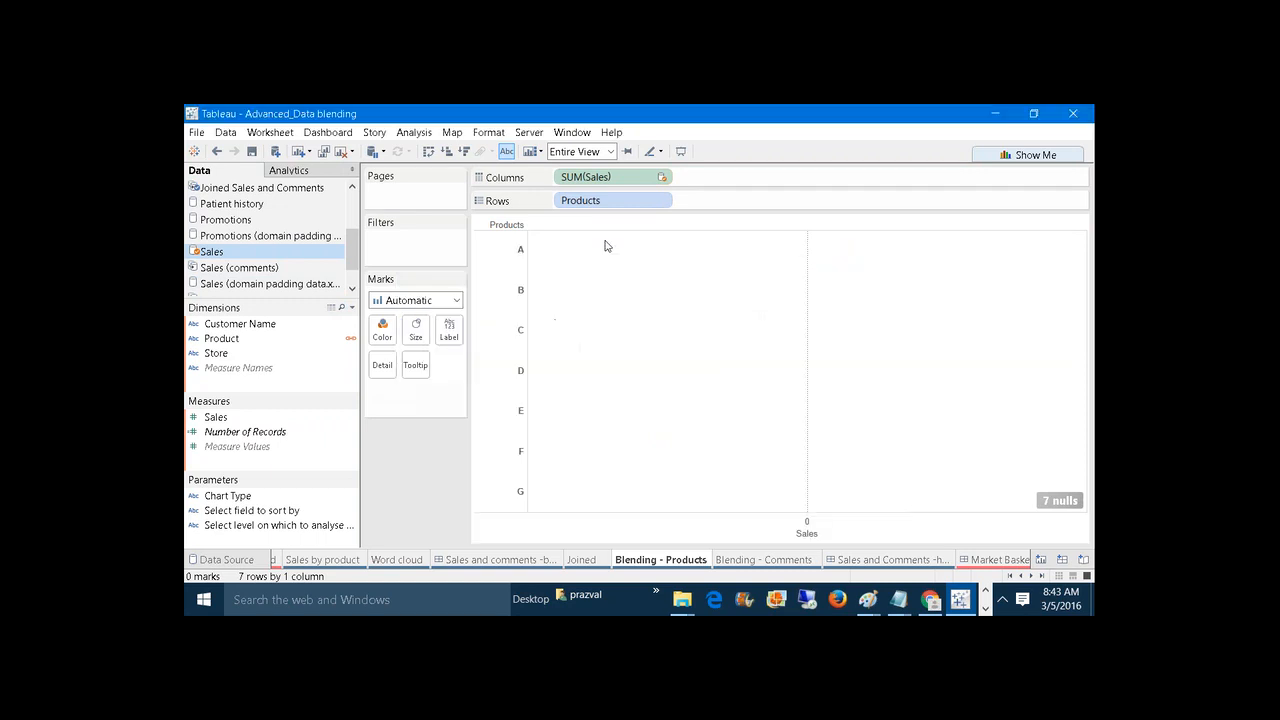
Clear the sheet and chart Sales from Sales (comments) on columns by Products from Joined Sales and Comments on rows.
click(341, 151)
click(238, 267)
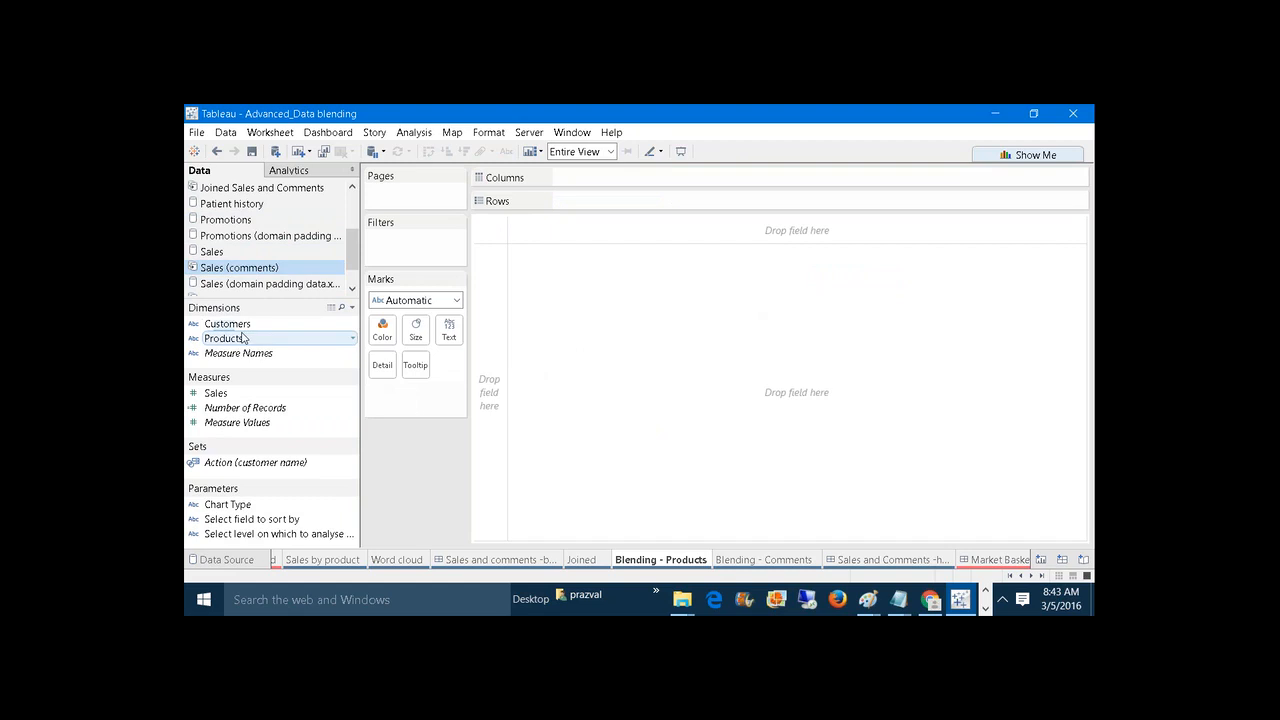
click(245, 188)
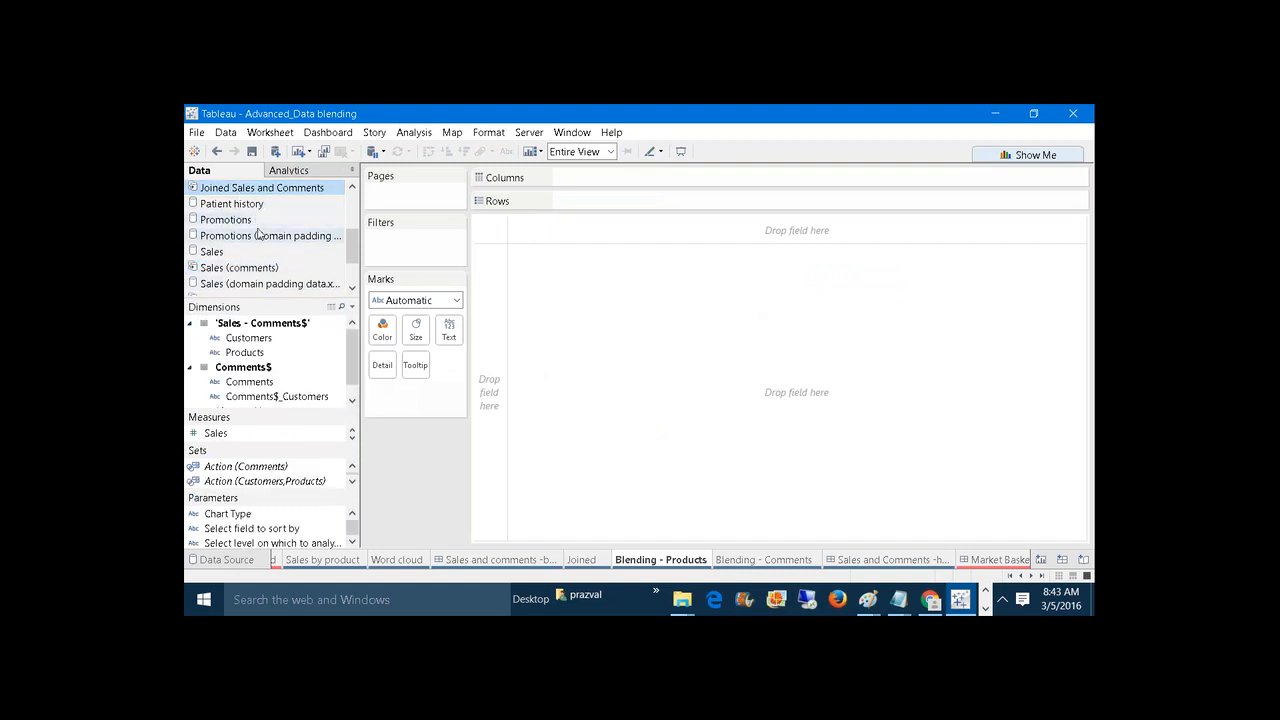
mouse_move(245, 352)
mouse_down()
mouse_move(565, 260)
mouse_move(605, 208)
mouse_move(560, 200)
mouse_up()
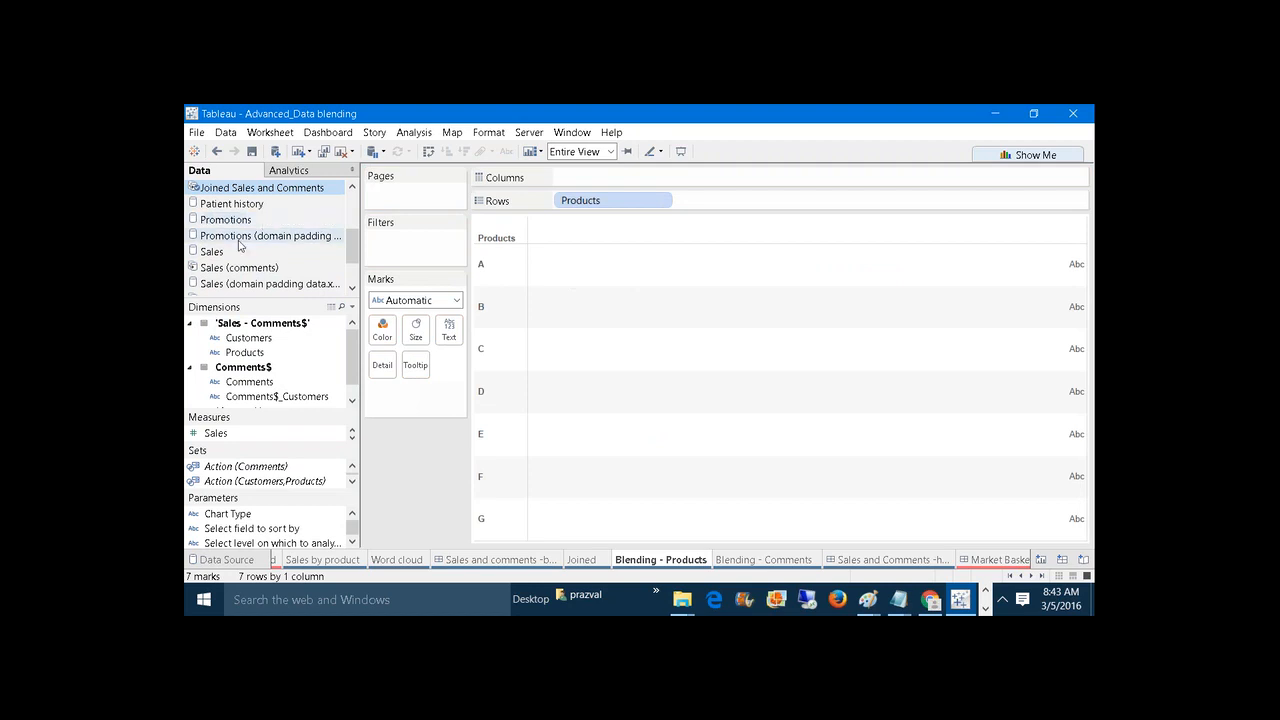
click(222, 268)
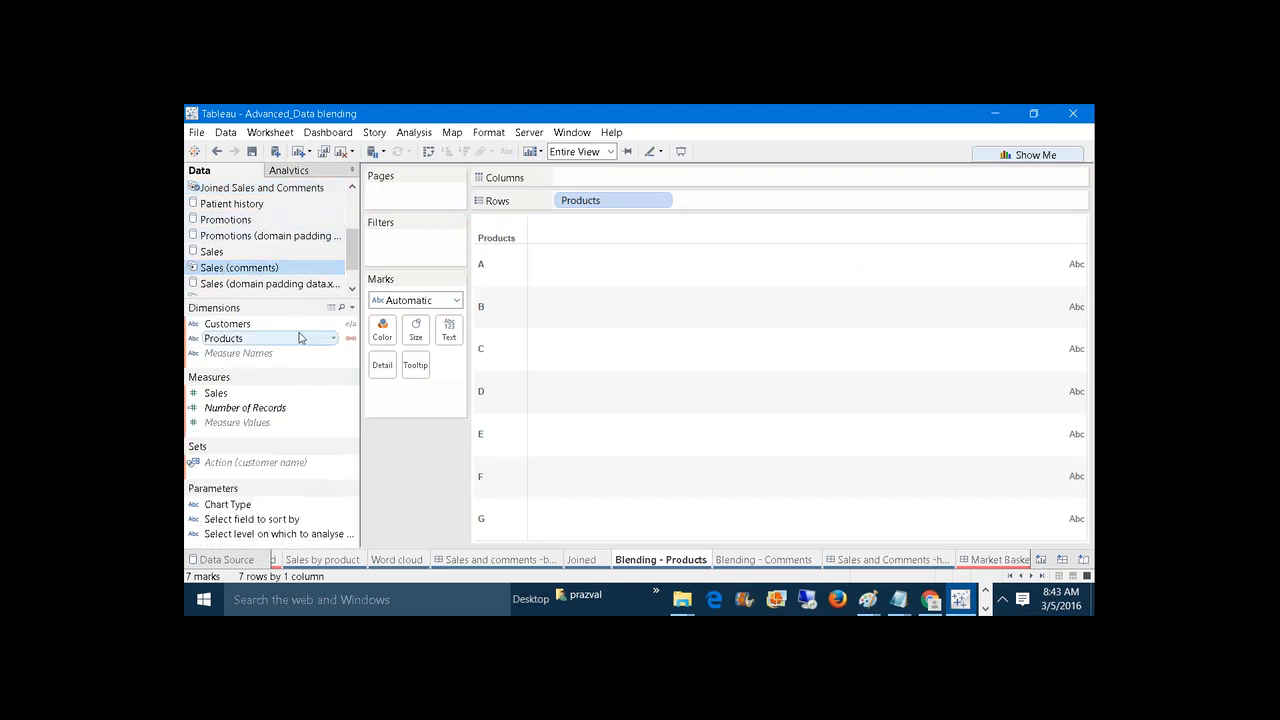
drag(215, 393, 594, 177)
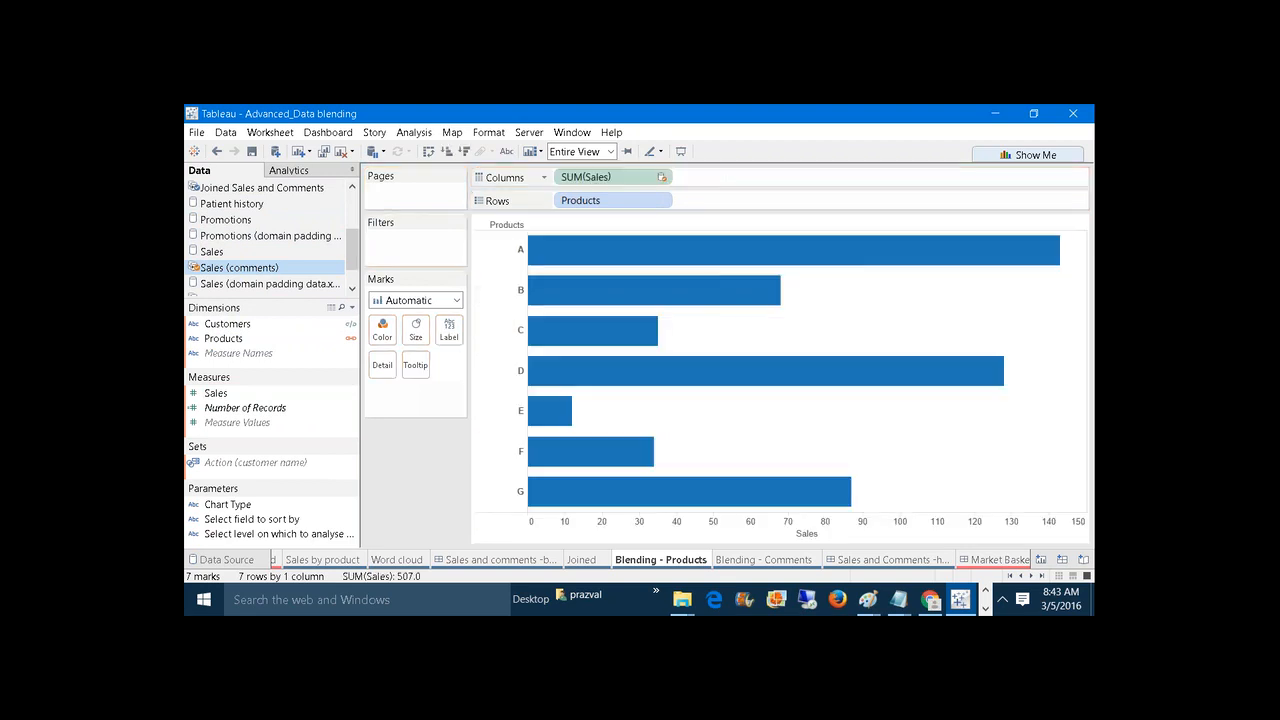
click(262, 188)
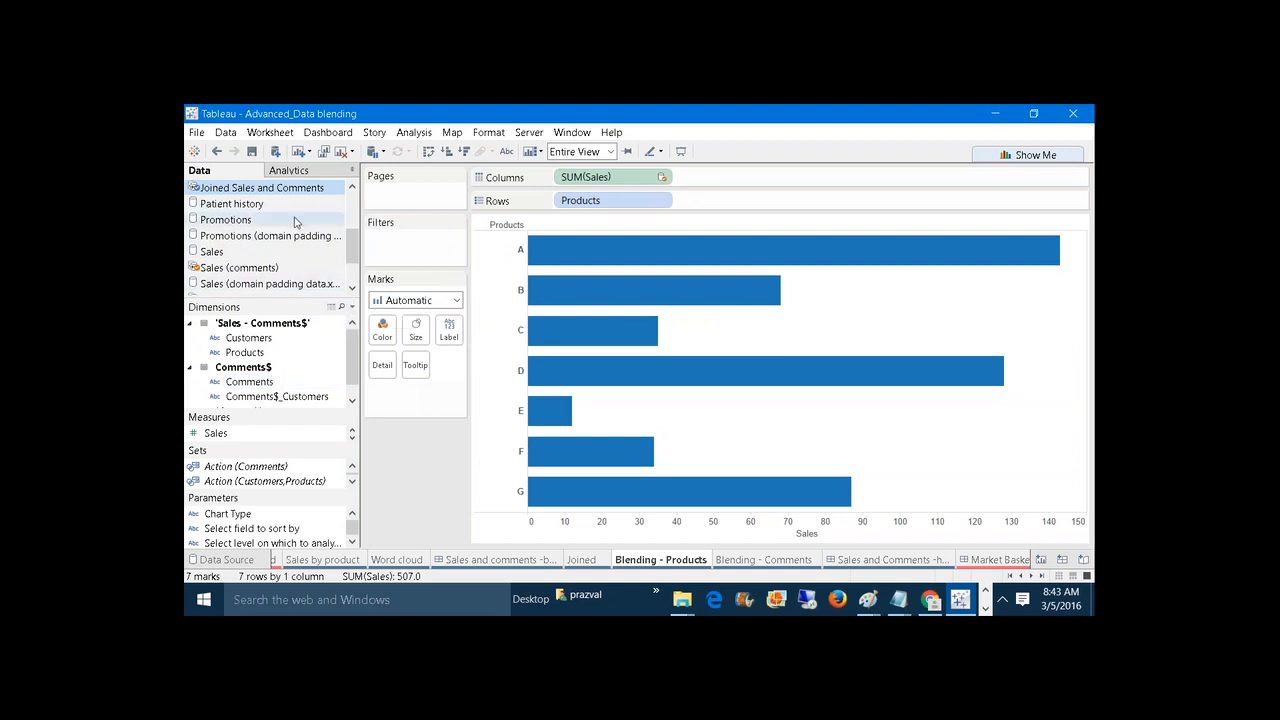
click(240, 268)
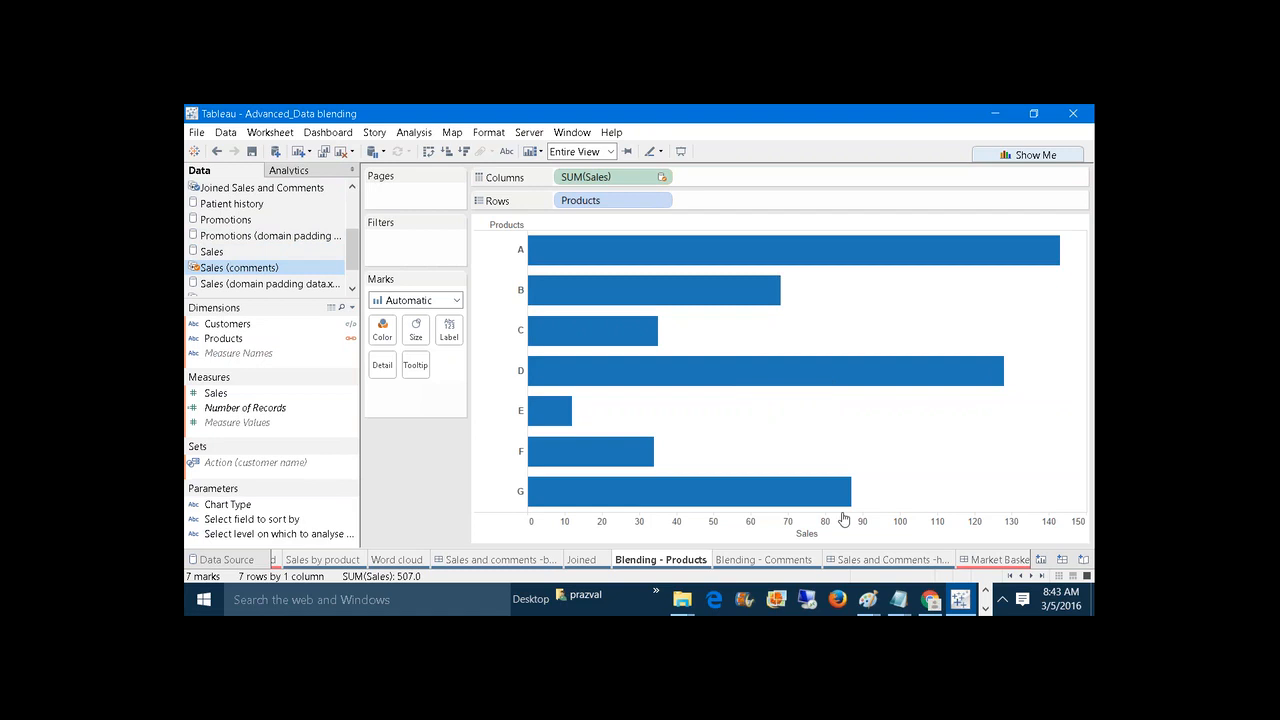
On the Blending - Comments sheet, show Comments from Joined Sales and Comments as text marks.
click(767, 562)
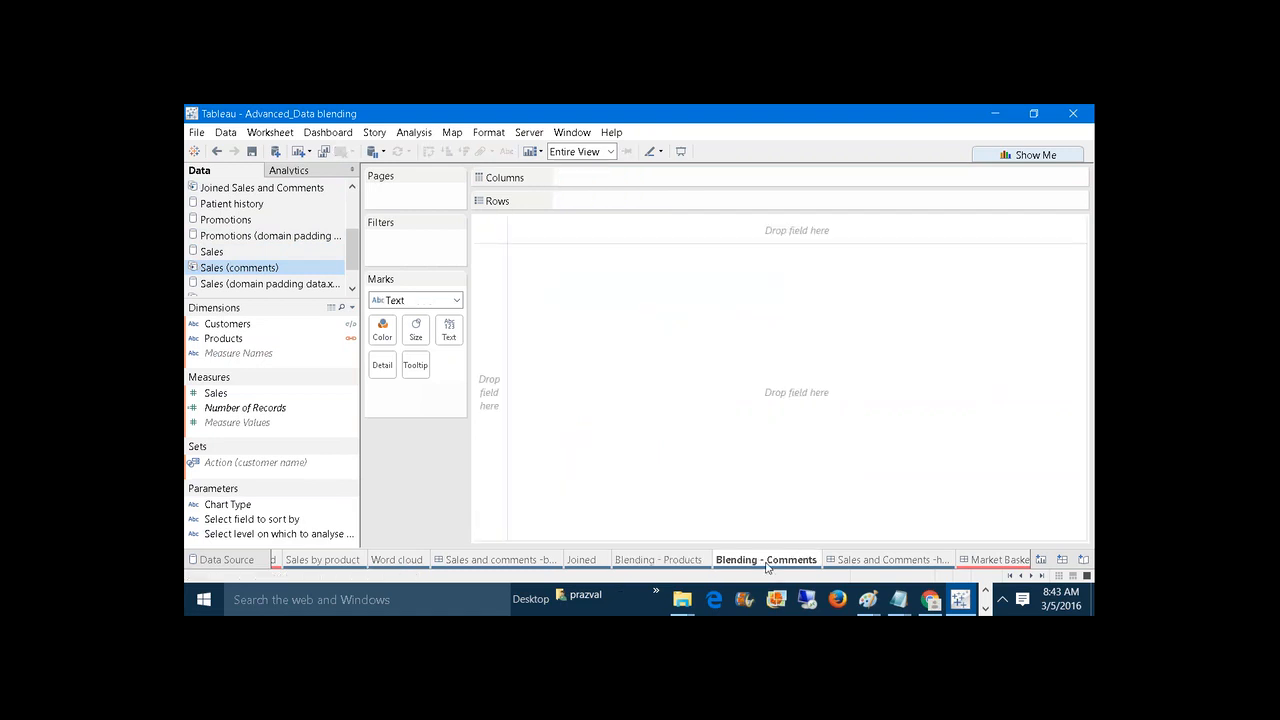
click(279, 193)
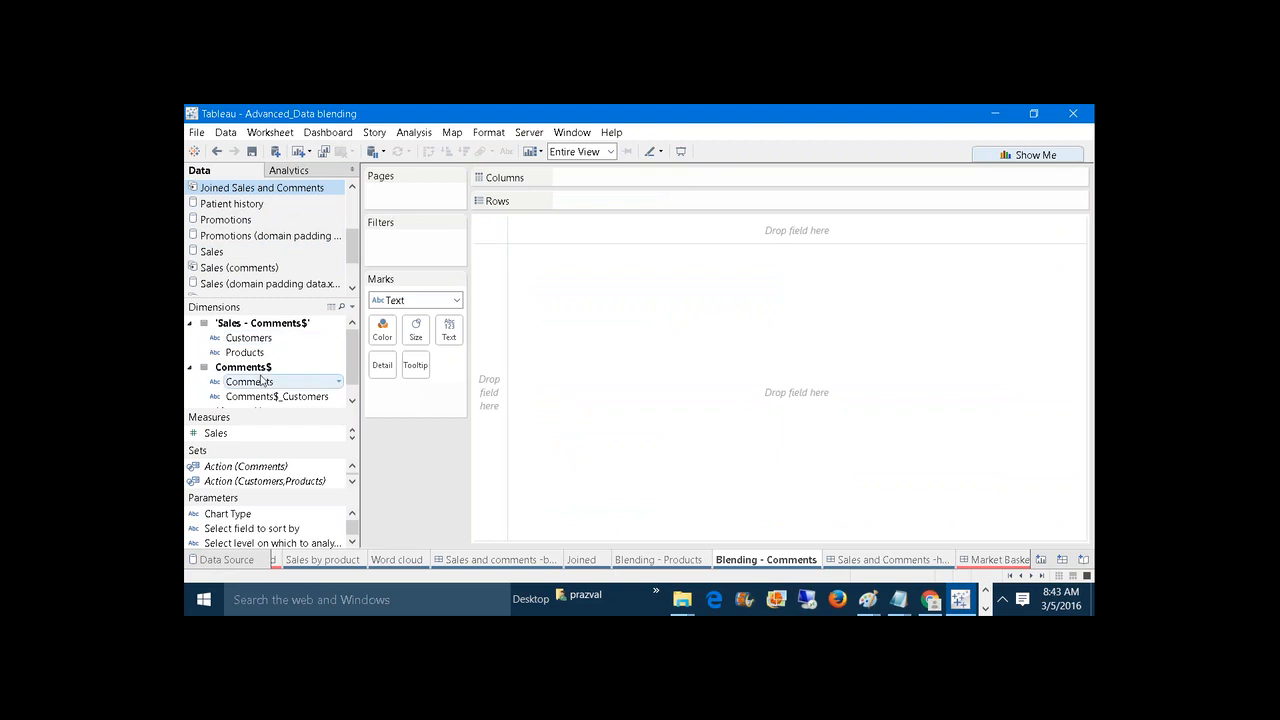
drag(260, 382, 612, 201)
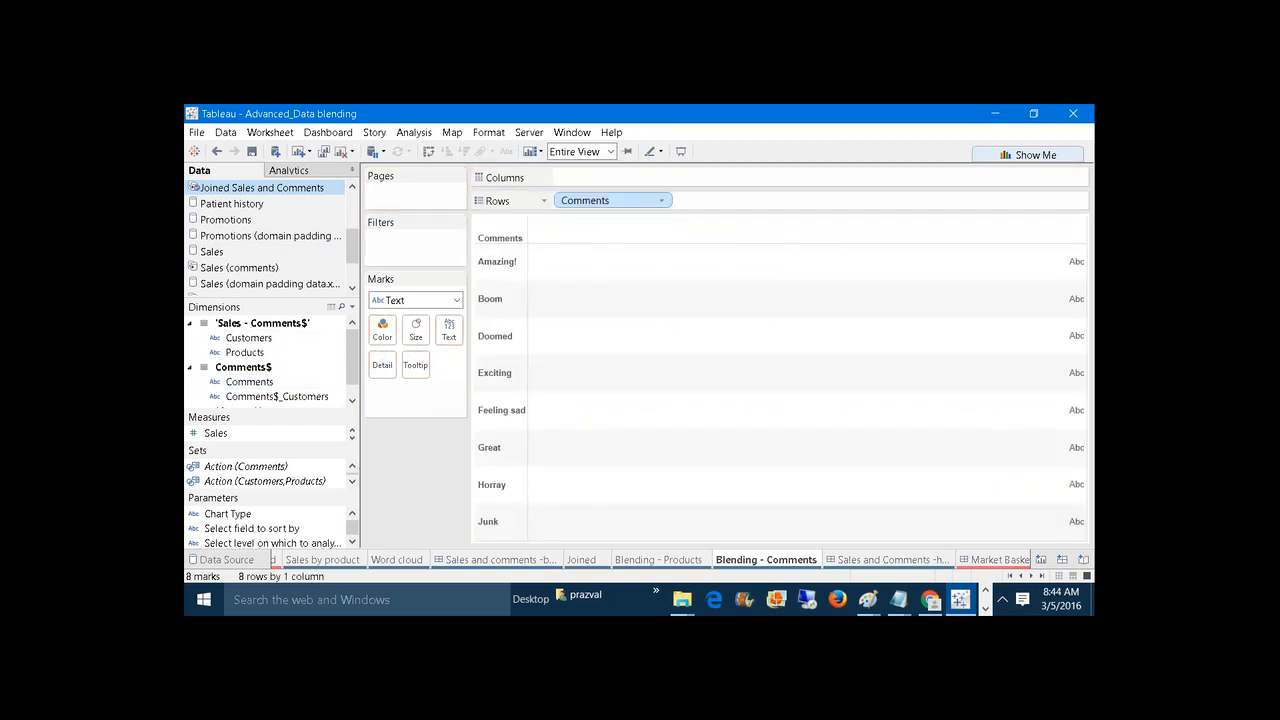
drag(590, 200, 448, 330)
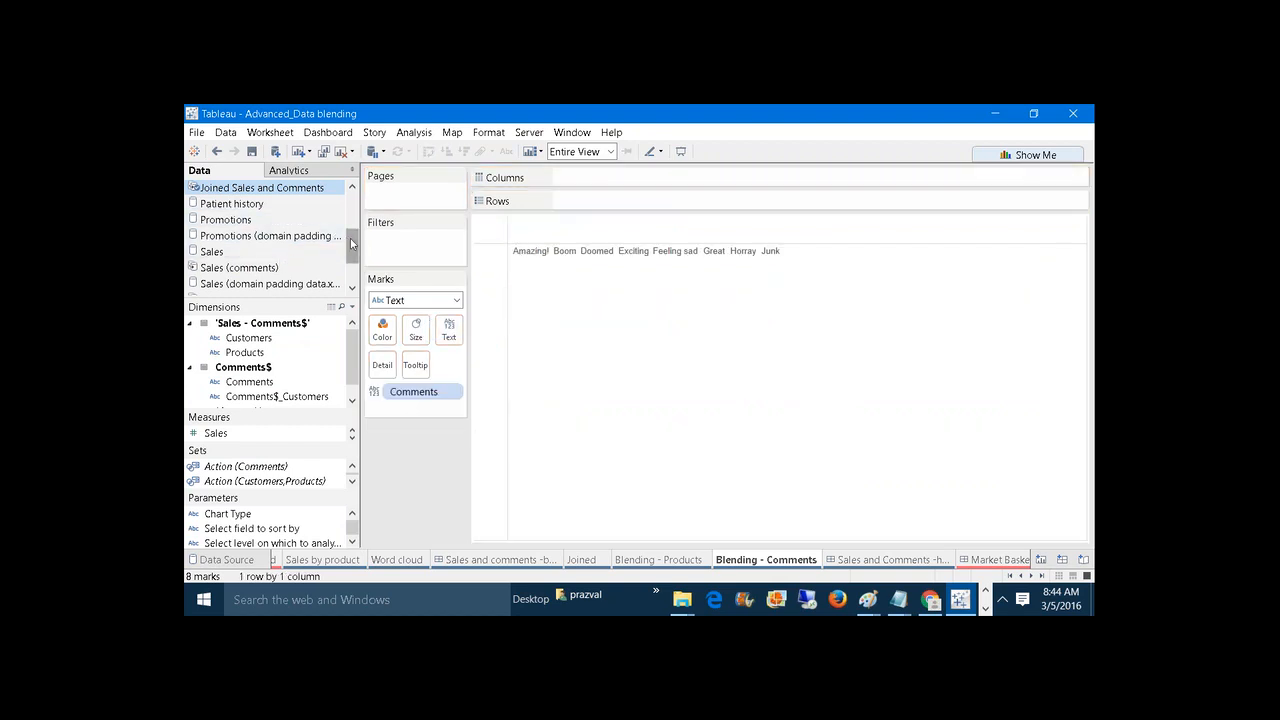
Color and size the comment words by Number of Records from the Comments data source.
scroll(348, 255, down, 1)
scroll(280, 230, up, 3)
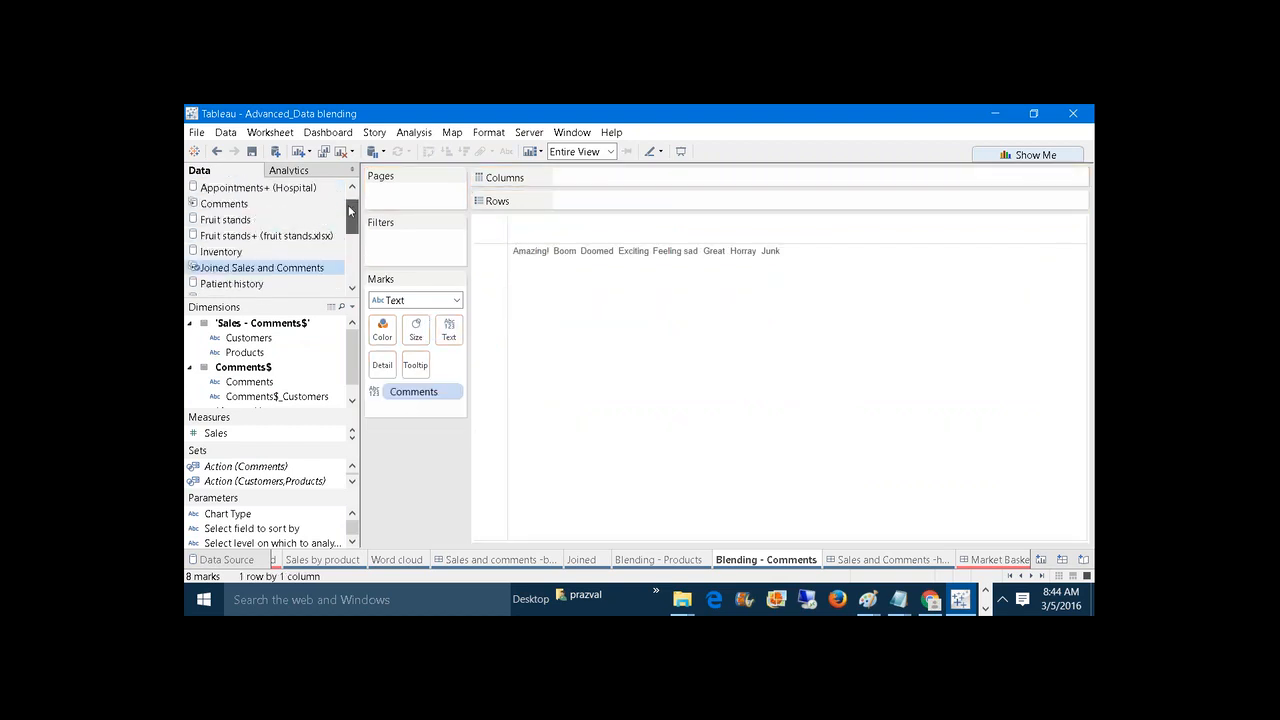
click(274, 224)
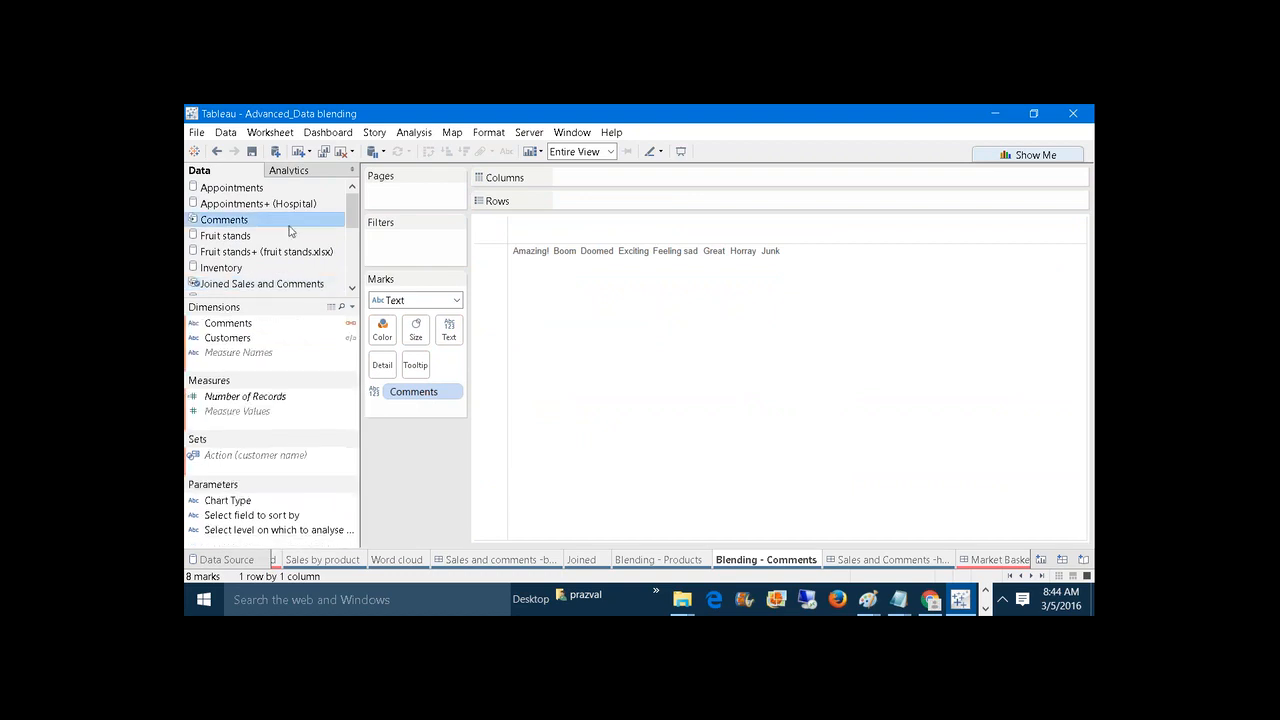
drag(250, 397, 381, 330)
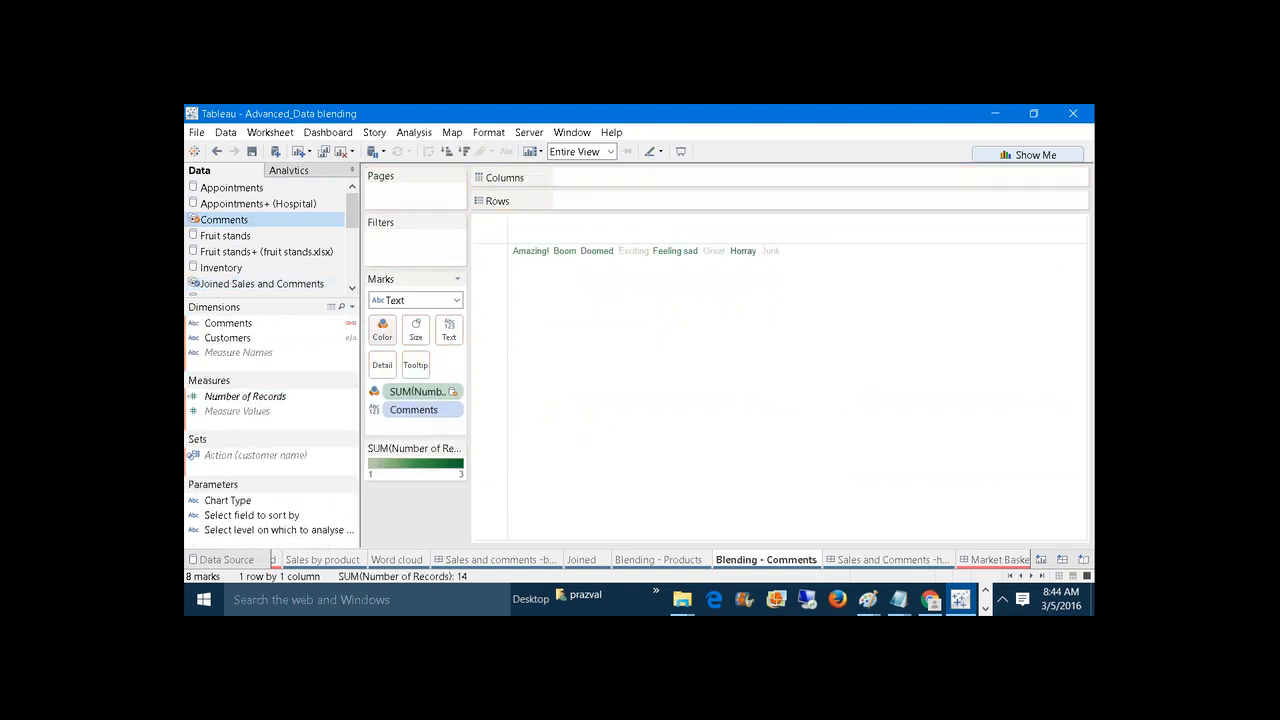
drag(250, 397, 415, 330)
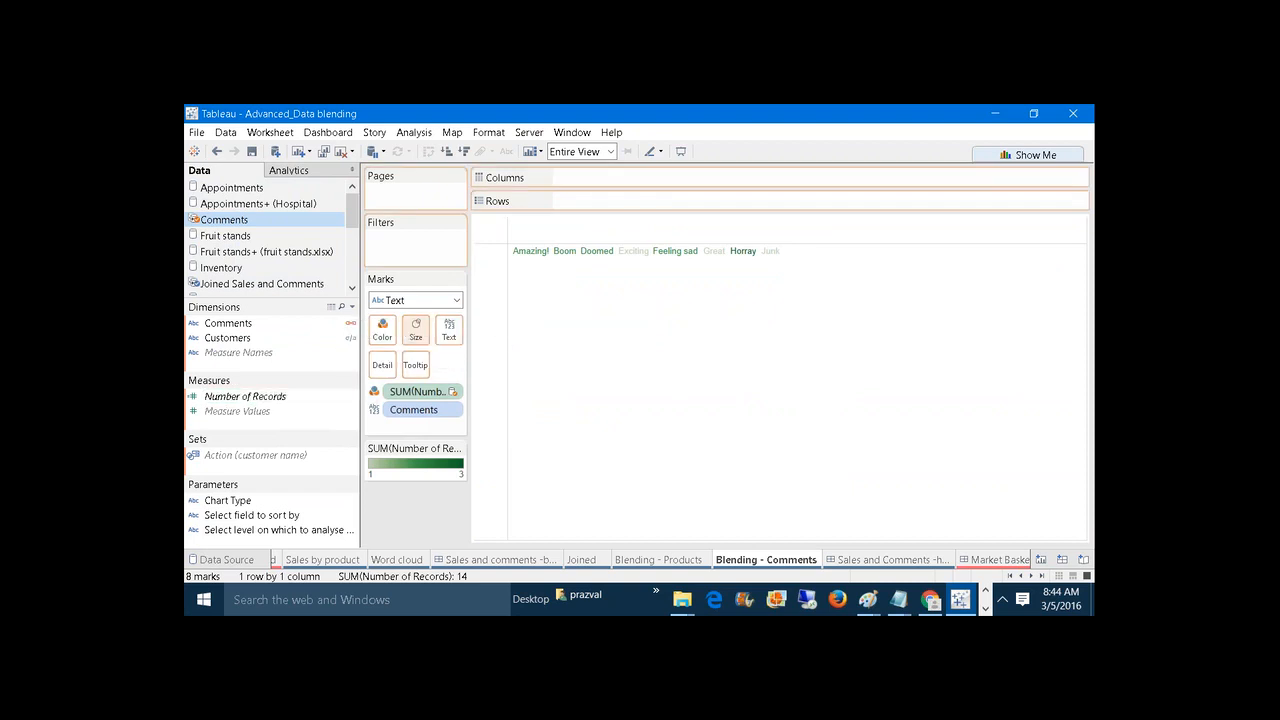
click(456, 301)
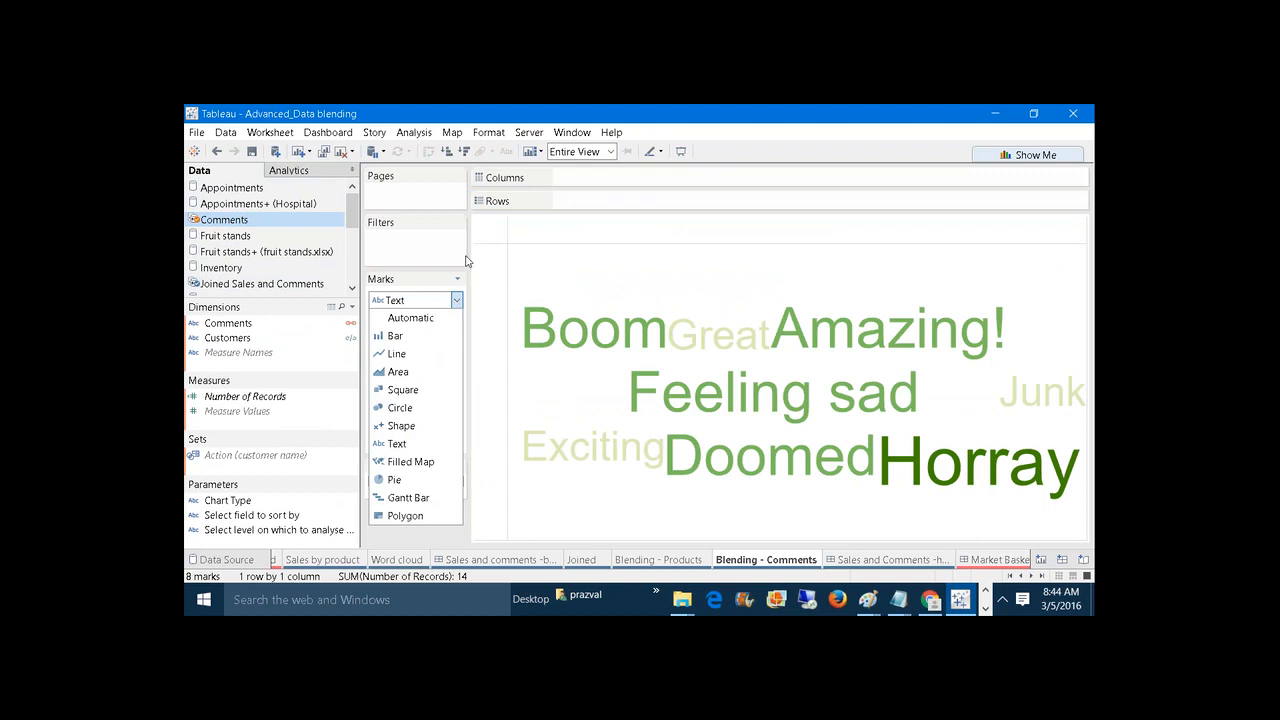
click(465, 261)
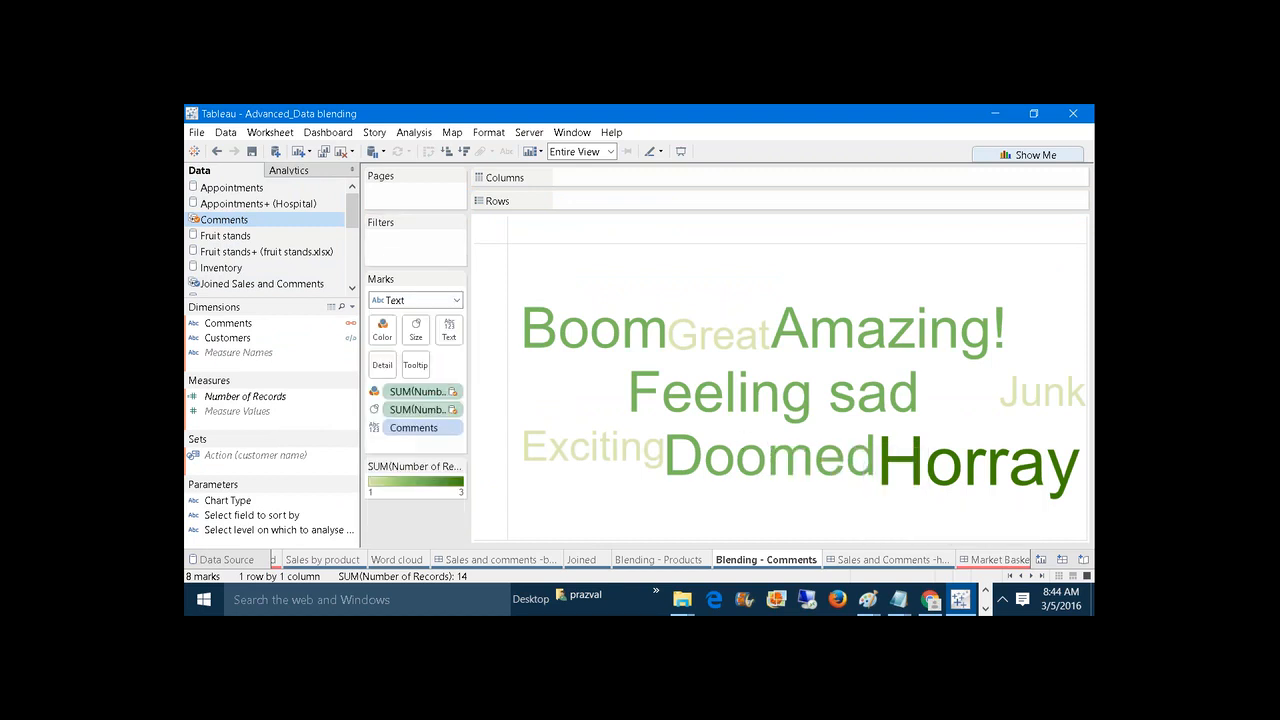
On the hybrid Sales and Comments dashboard, set the Blending - Products chart to be used as a filter.
click(872, 560)
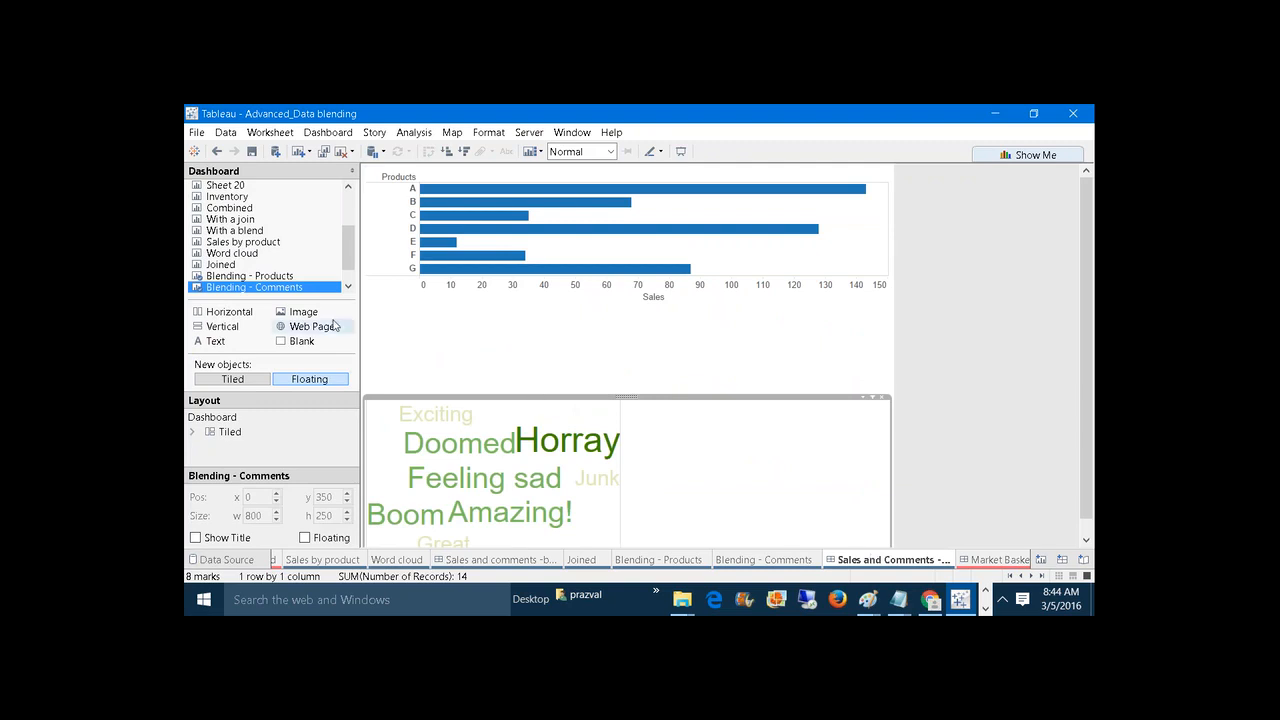
click(255, 276)
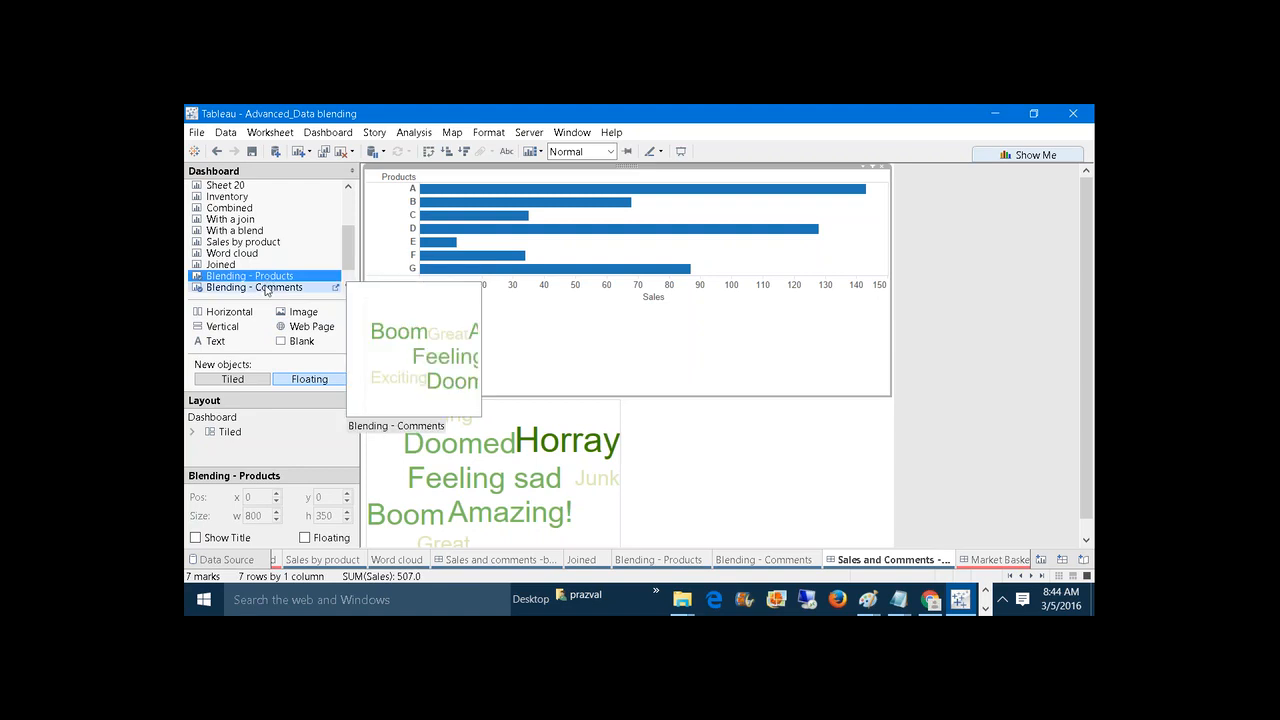
click(266, 288)
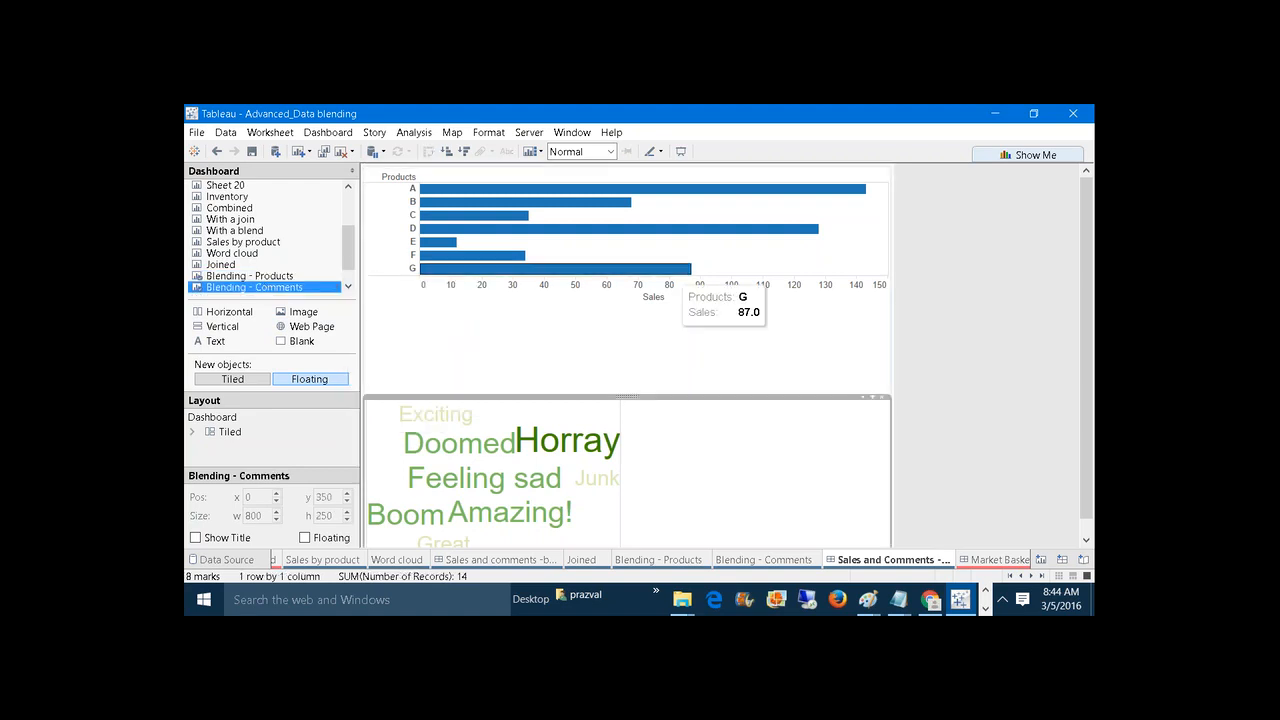
click(870, 261)
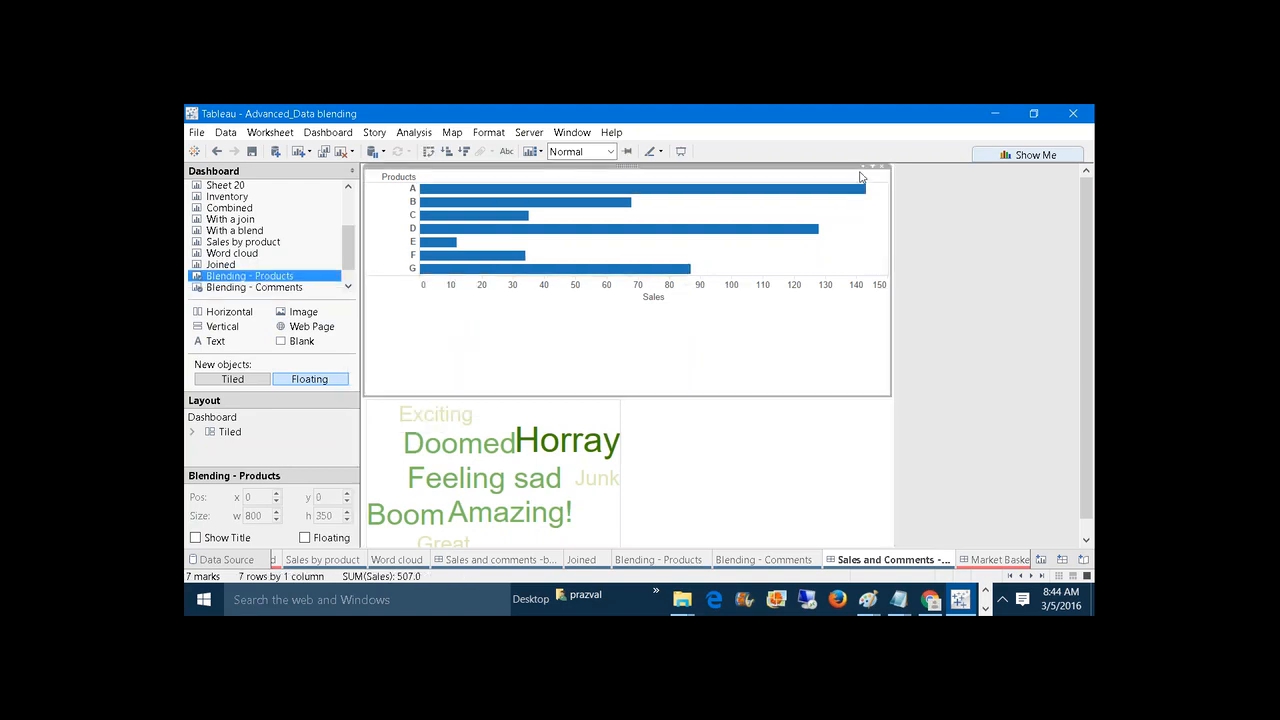
click(866, 168)
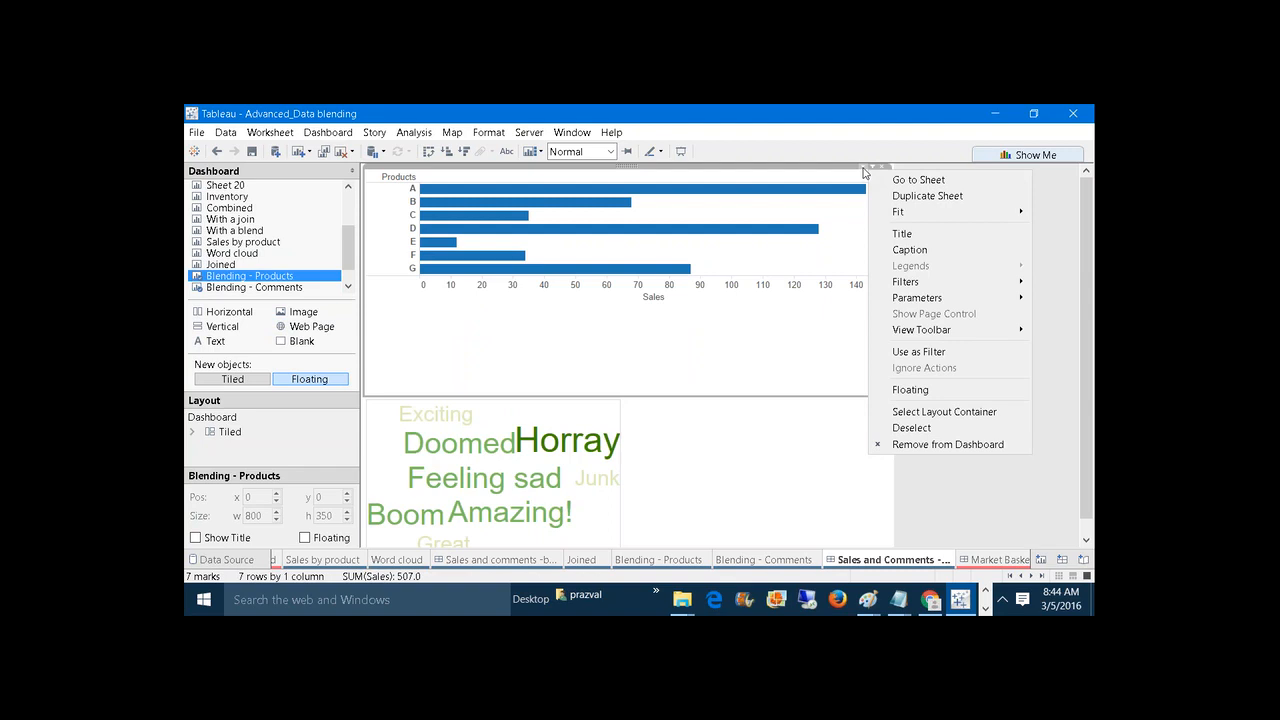
click(906, 351)
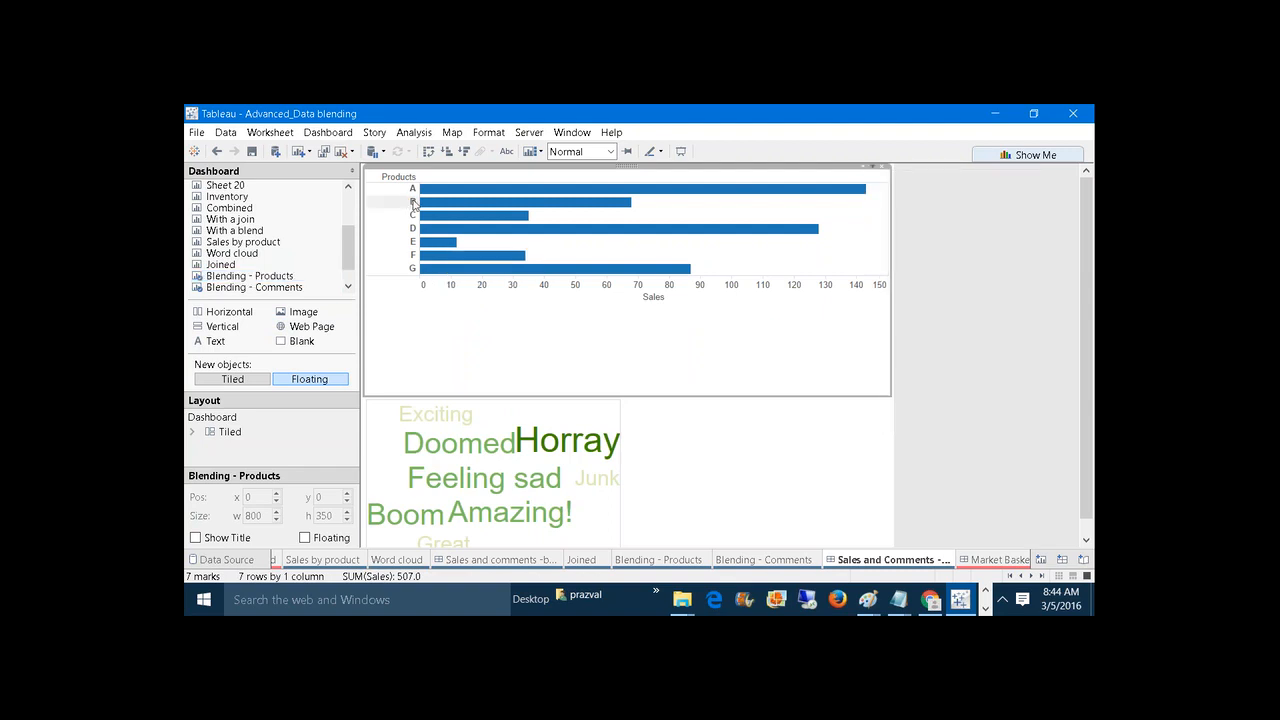
Filter the comments word cloud by product B and then by product E, and inspect the remaining comments.
click(414, 203)
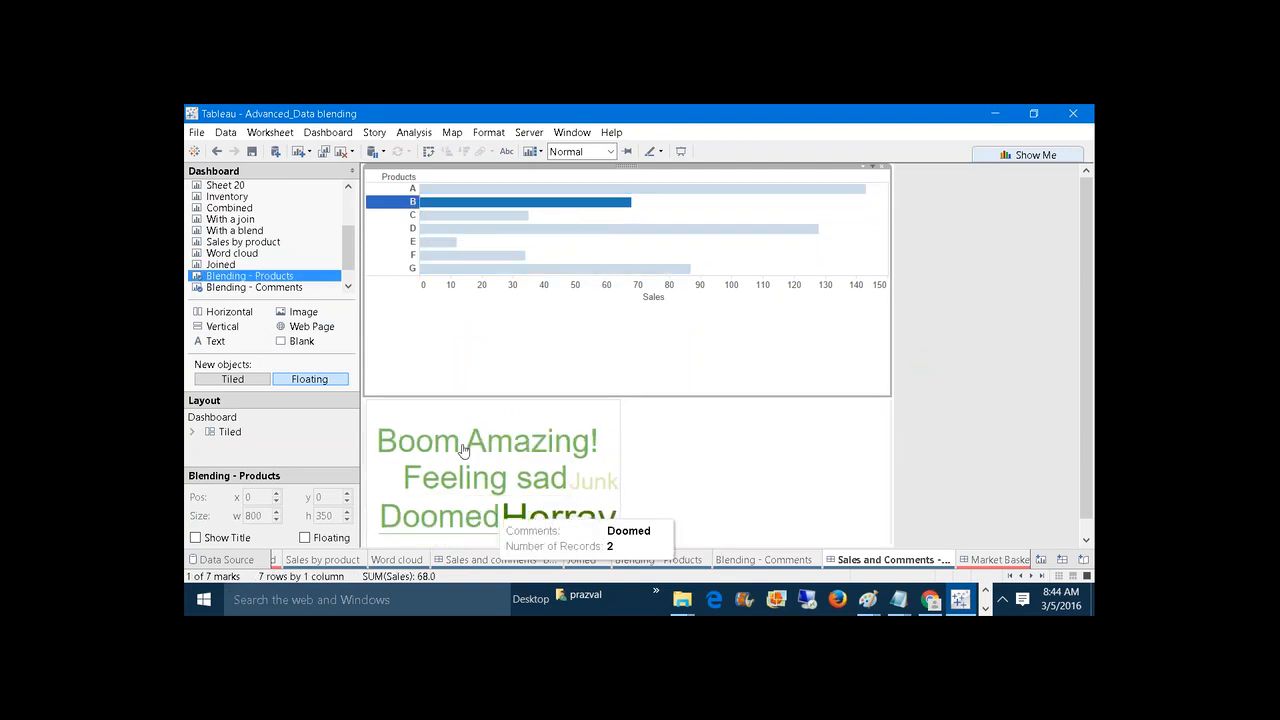
click(412, 242)
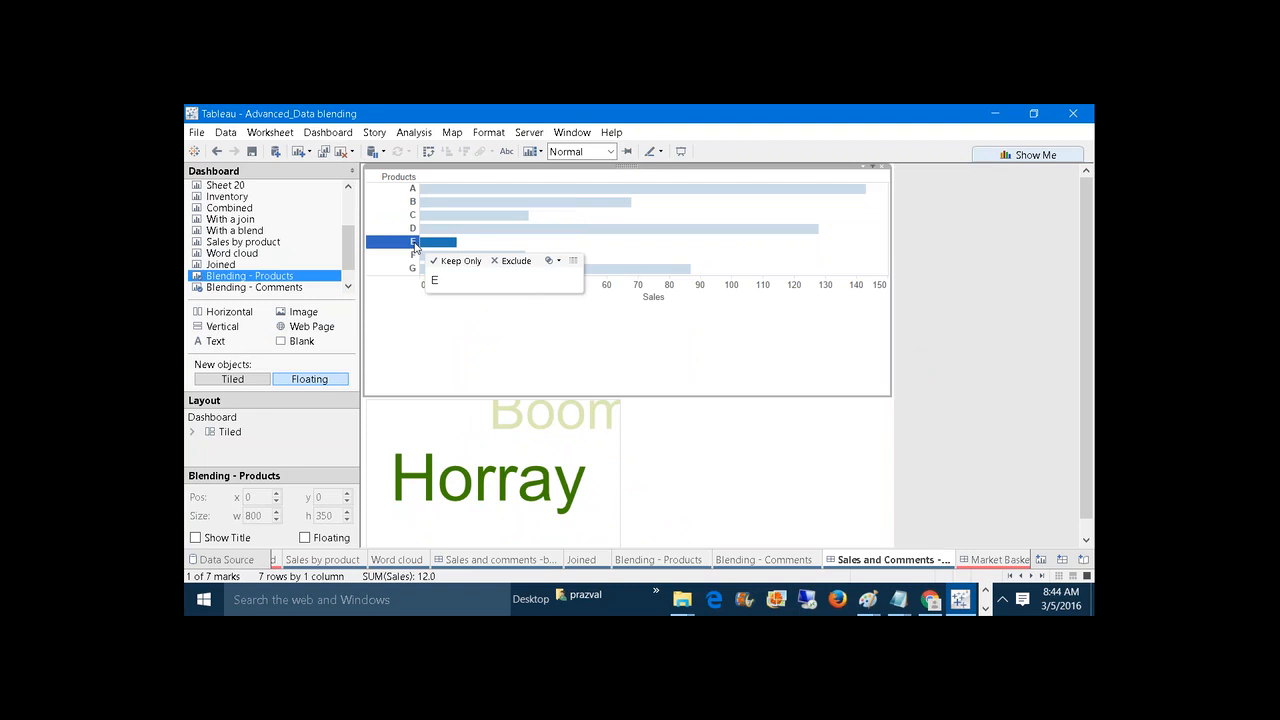
mouse_move(487, 469)
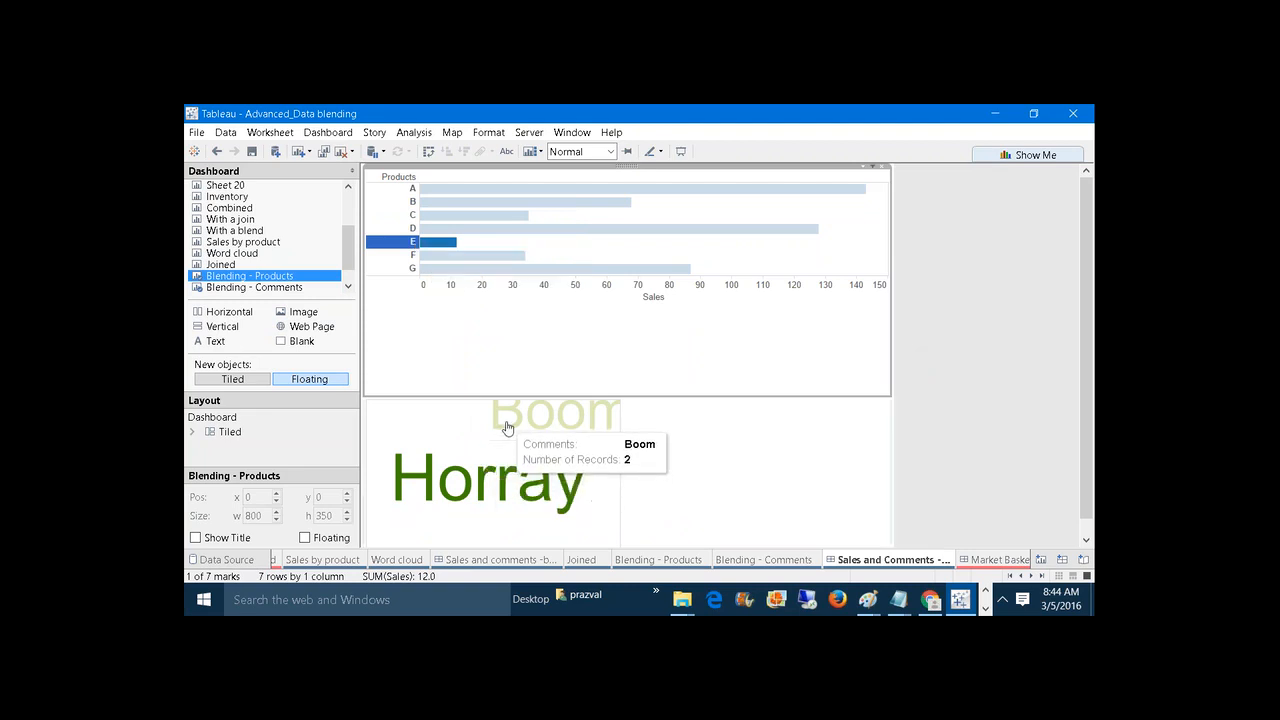
Switch to Comments.xlsx in Excel and examine the comments and customers listed on Sheet1.
click(986, 608)
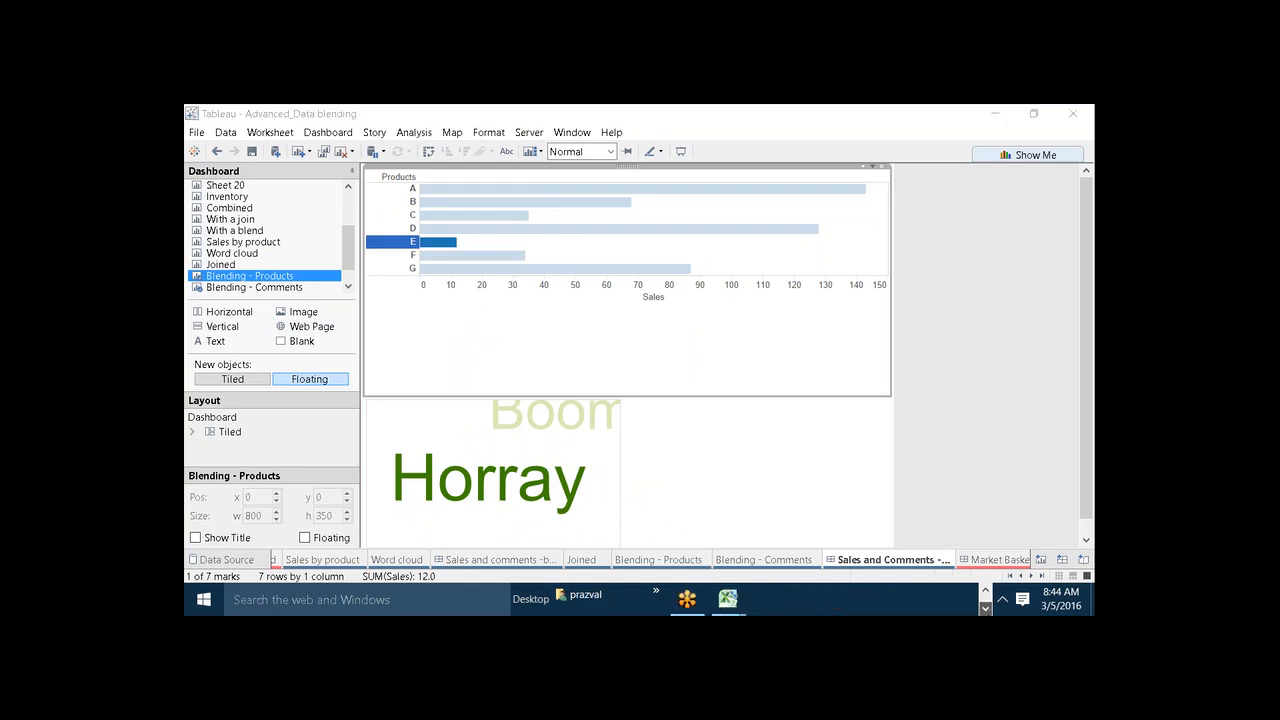
mouse_move(727, 598)
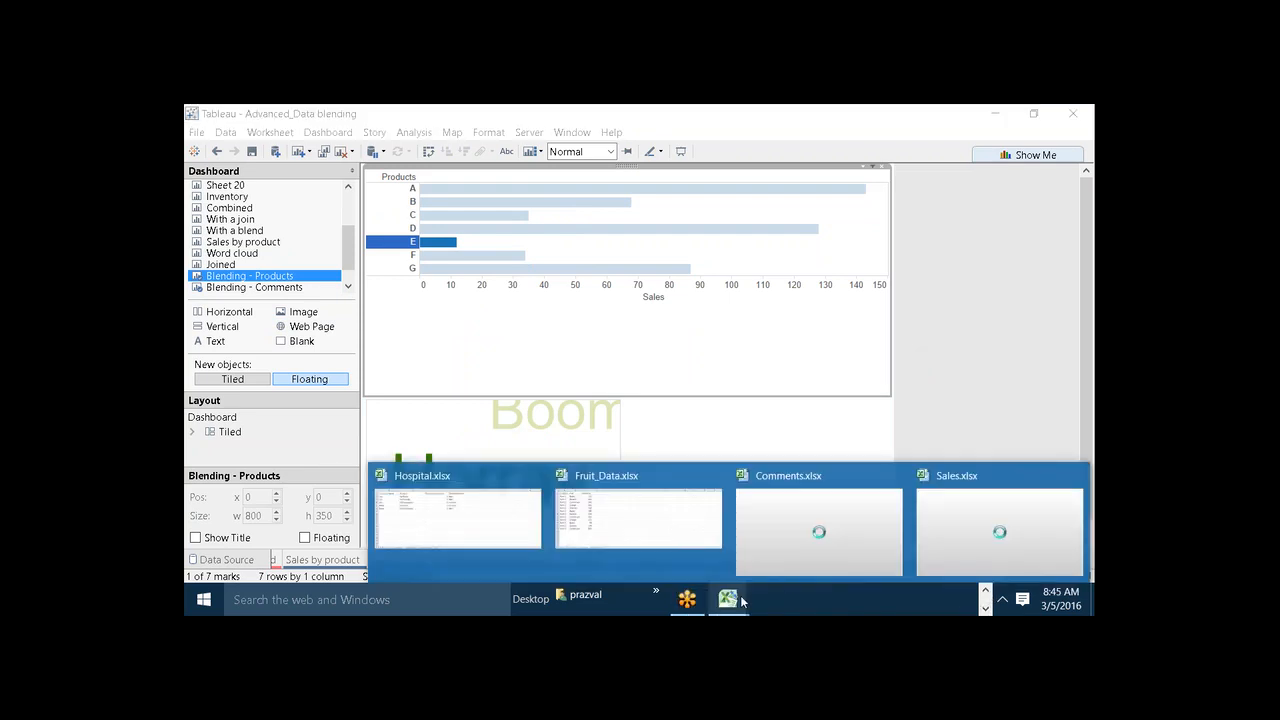
click(844, 495)
click(316, 560)
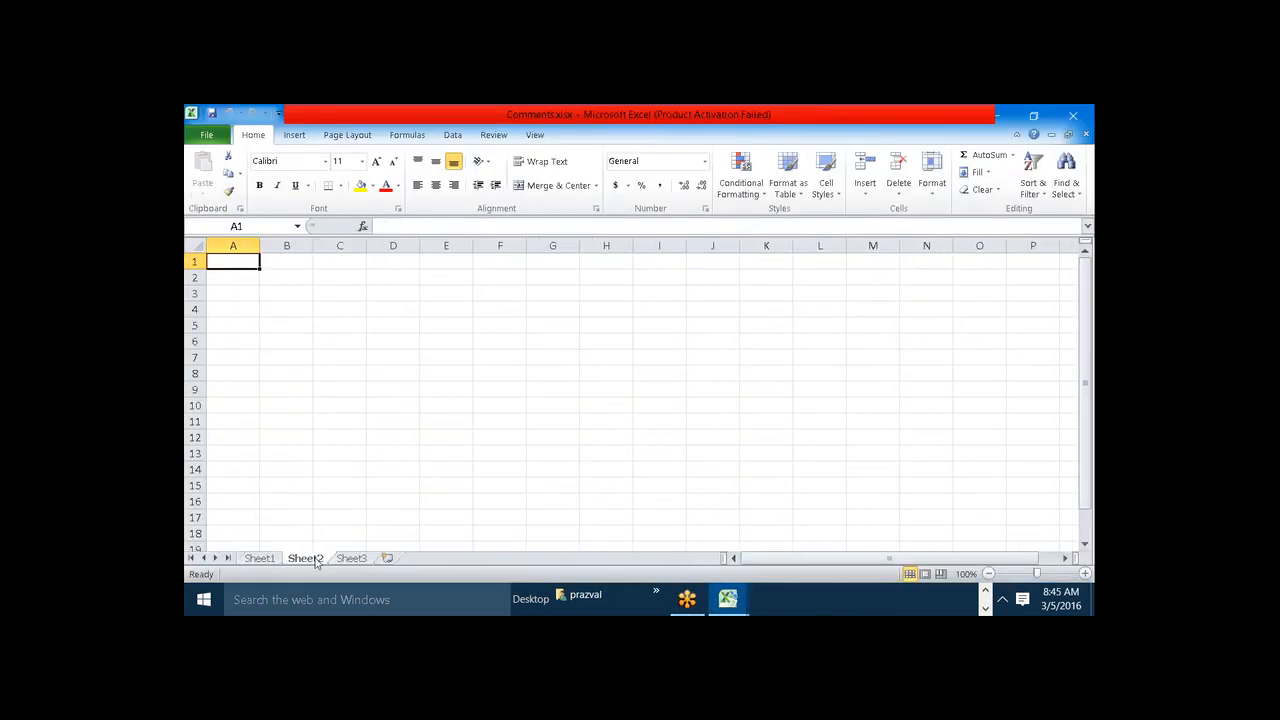
click(266, 560)
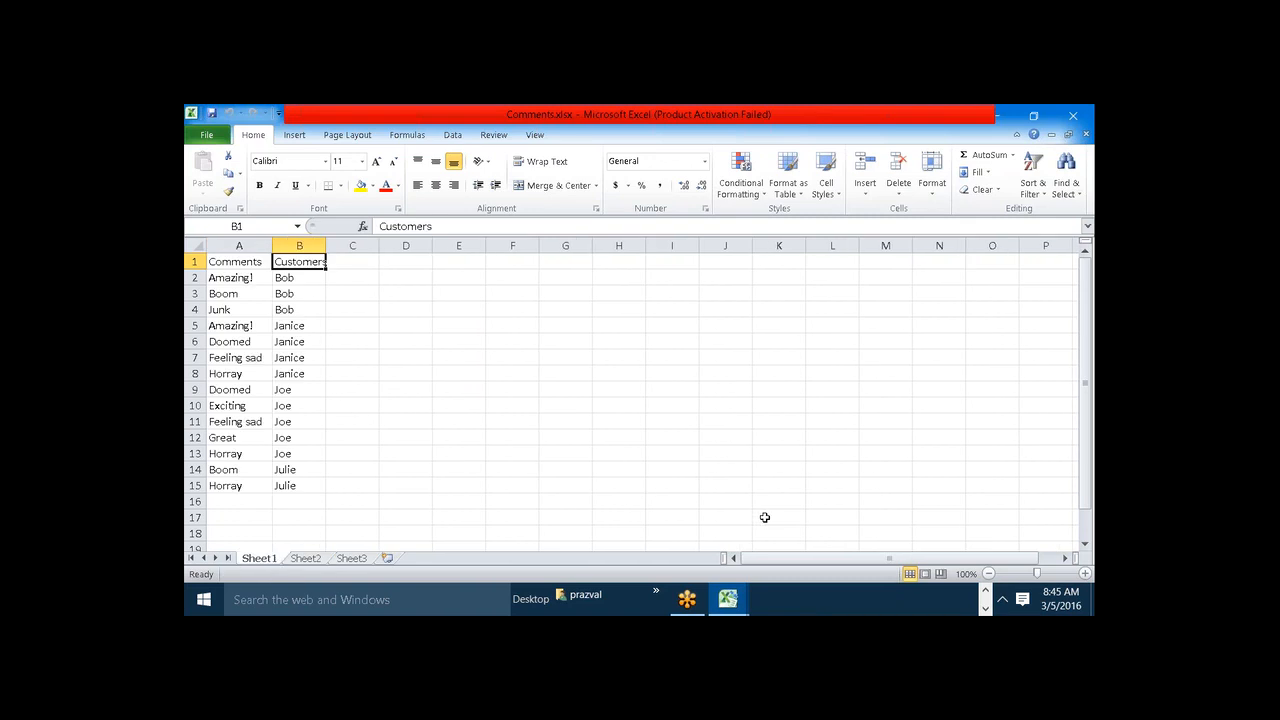
In Sales.xlsx, look up the customer who bought product E and select that customer's rows in the Comments worksheet.
mouse_move(745, 610)
click(988, 528)
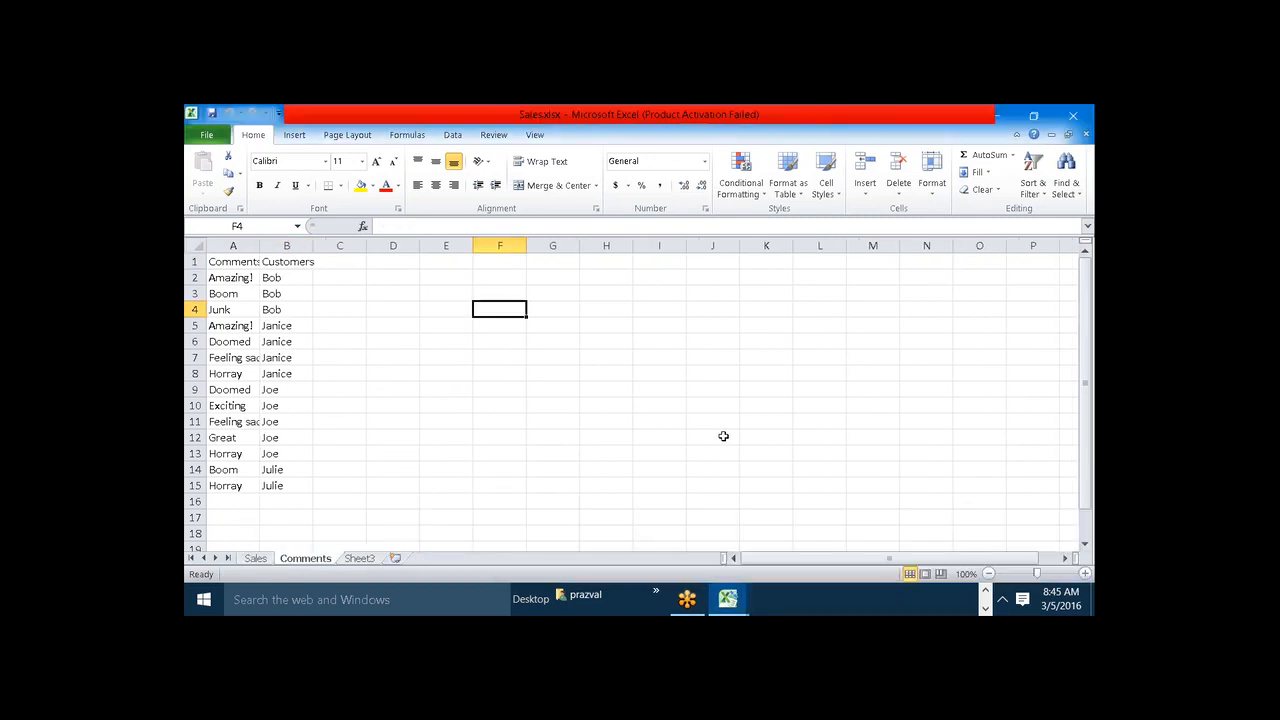
click(256, 558)
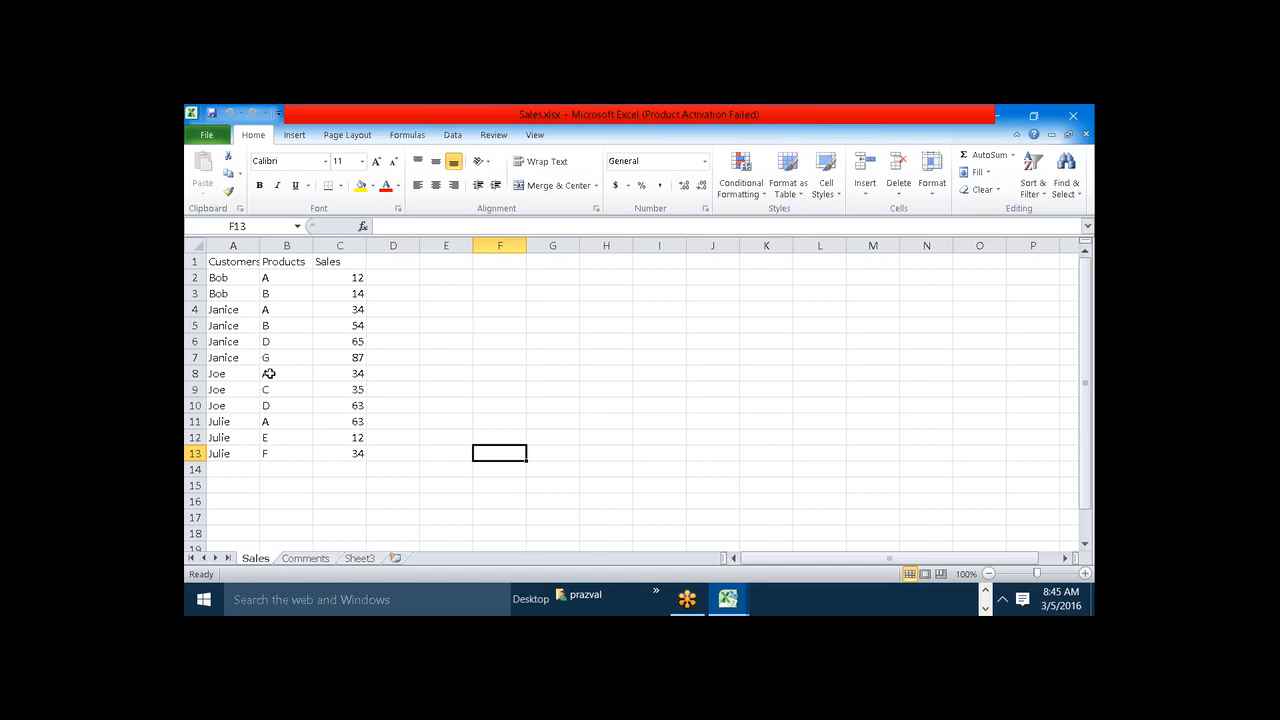
click(265, 438)
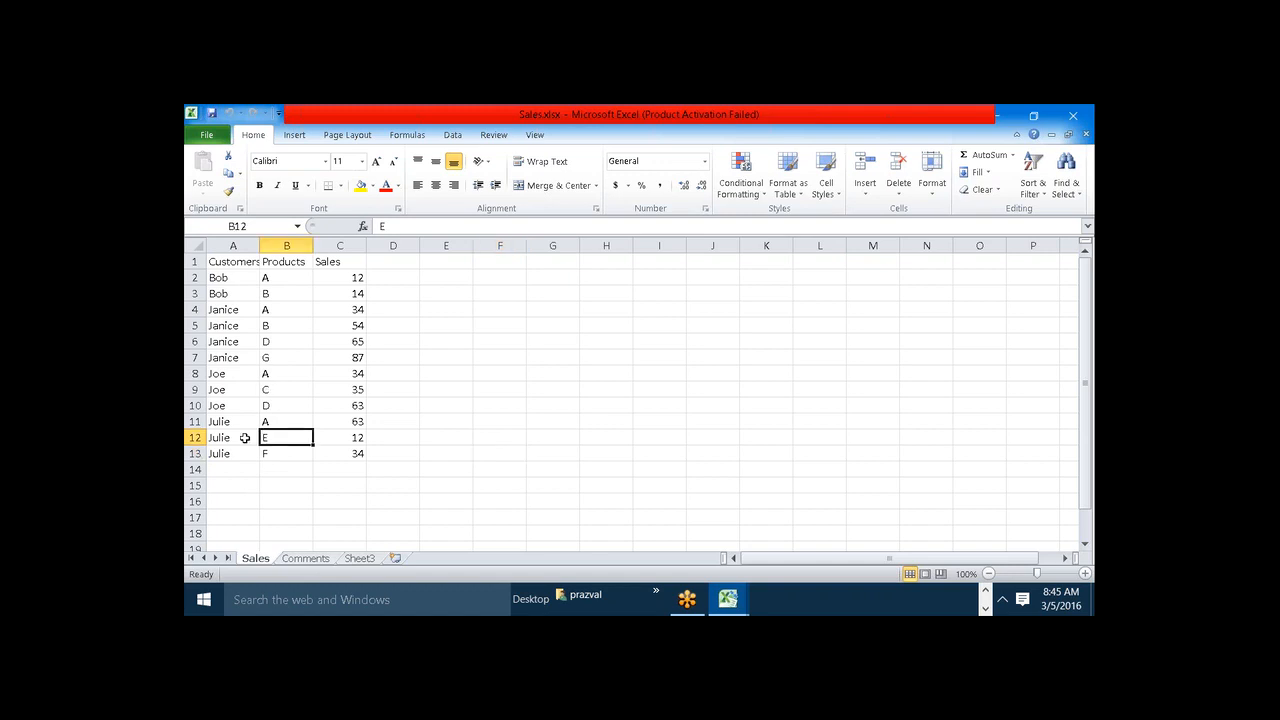
click(244, 438)
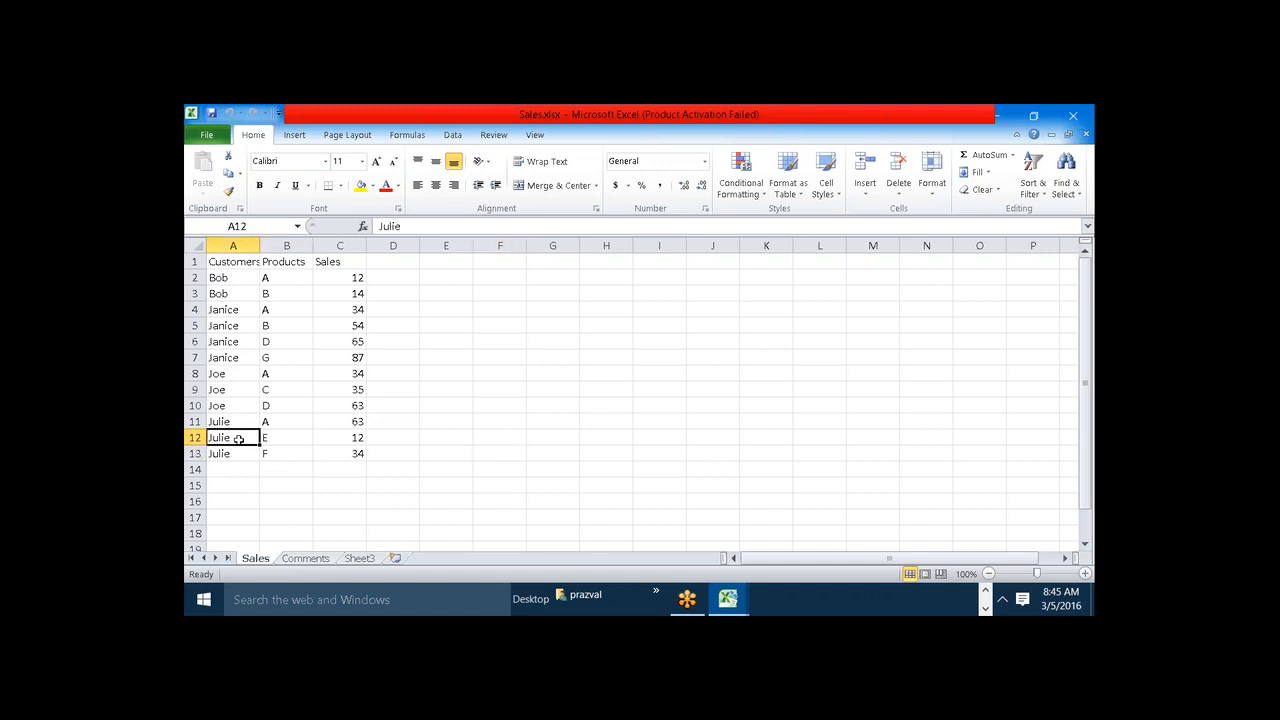
click(305, 558)
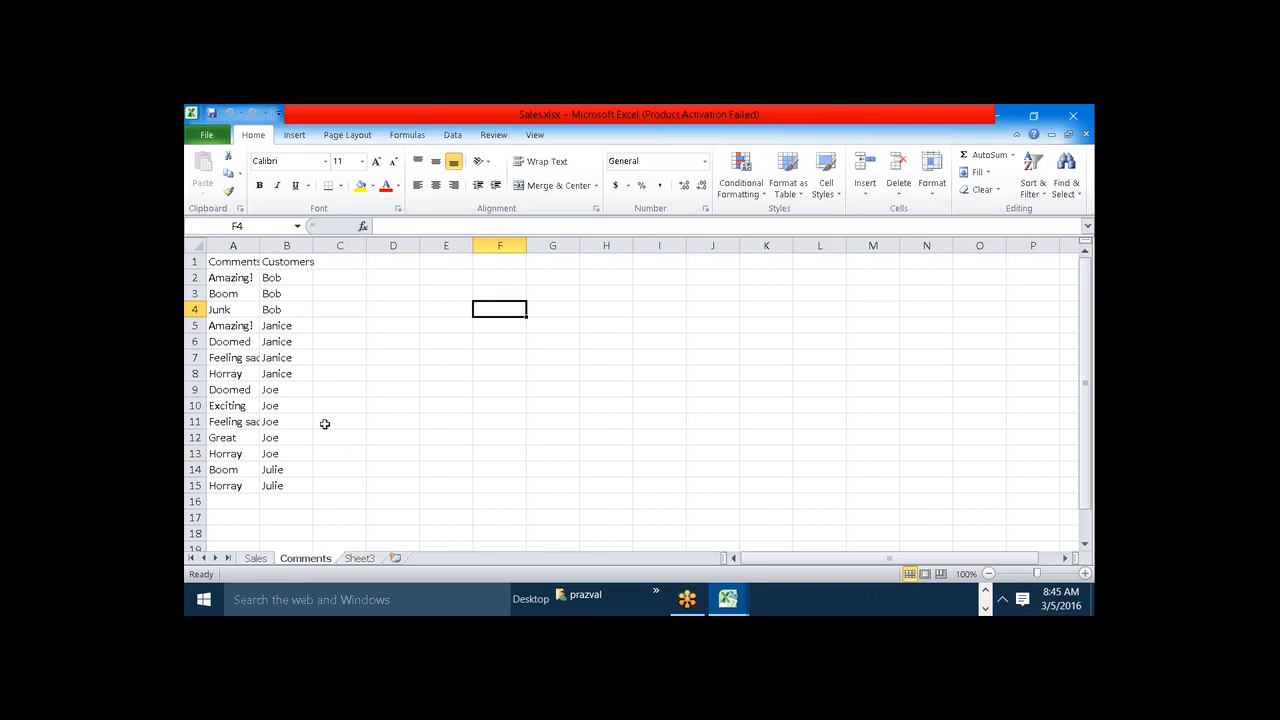
drag(296, 489, 247, 471)
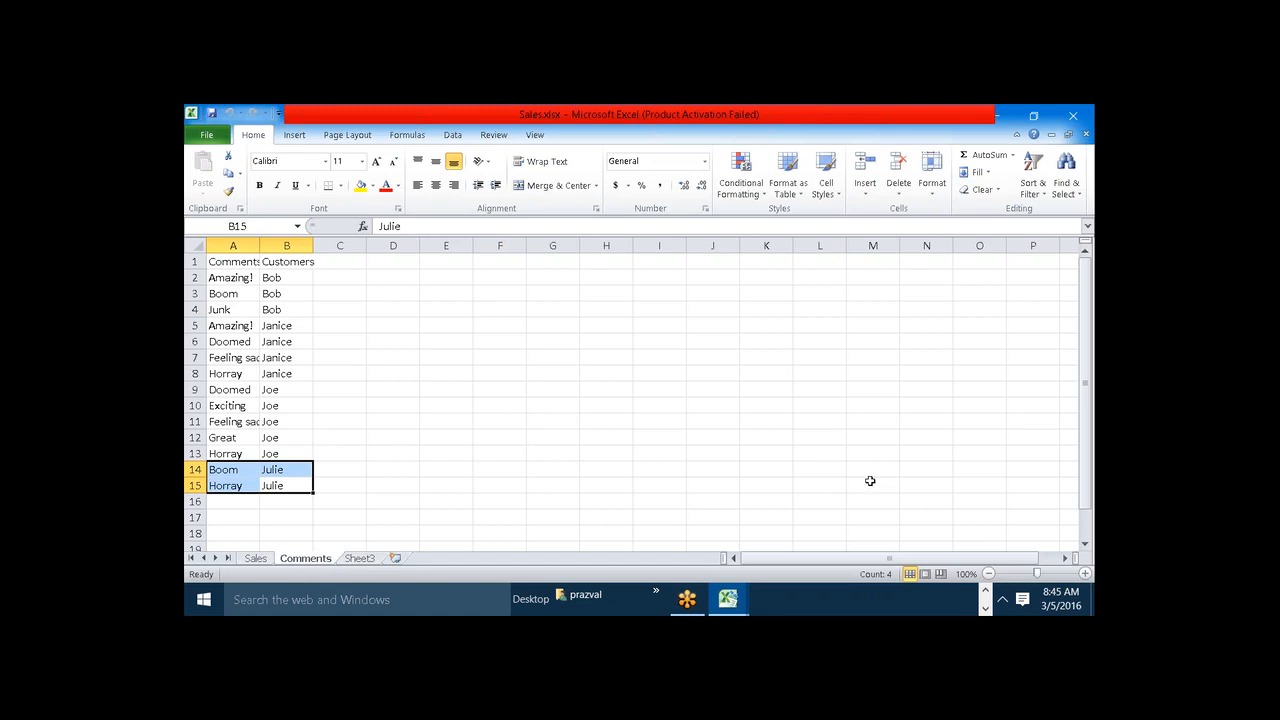
Compare the Tableau dashboard's word cloud for product E with that product's row in the Sales worksheet of Sales.xlsx.
click(986, 593)
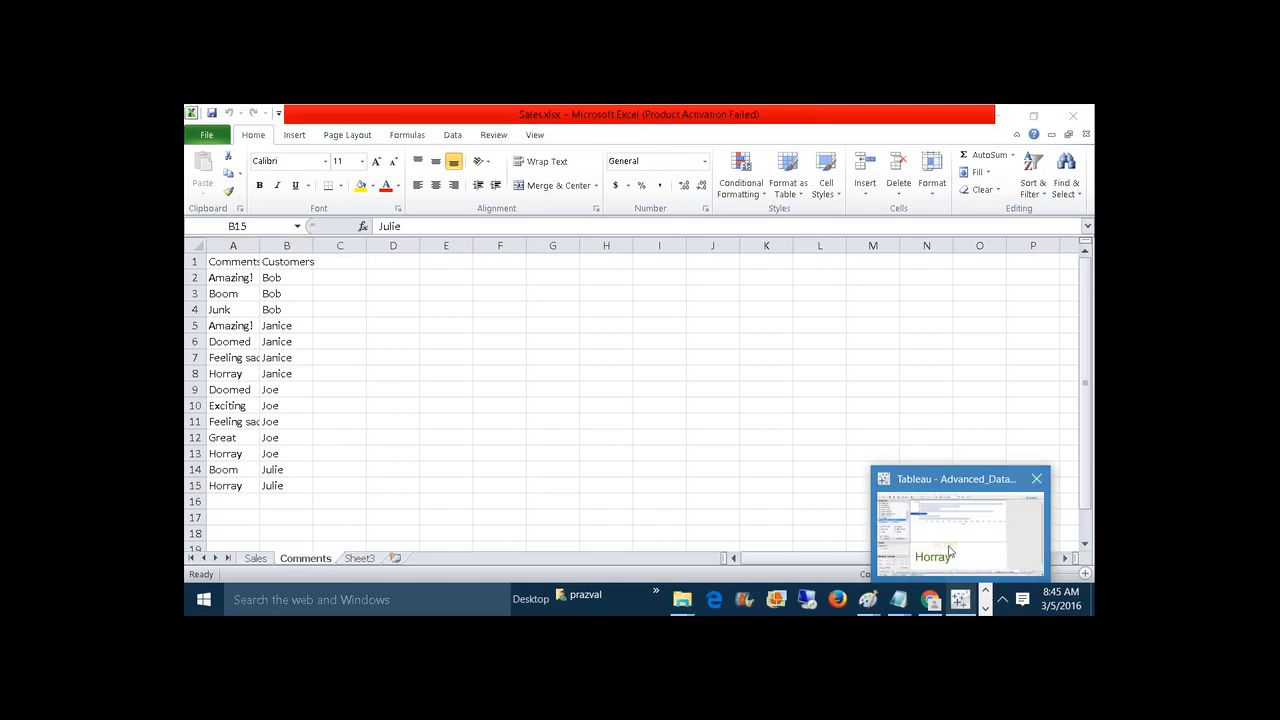
click(960, 599)
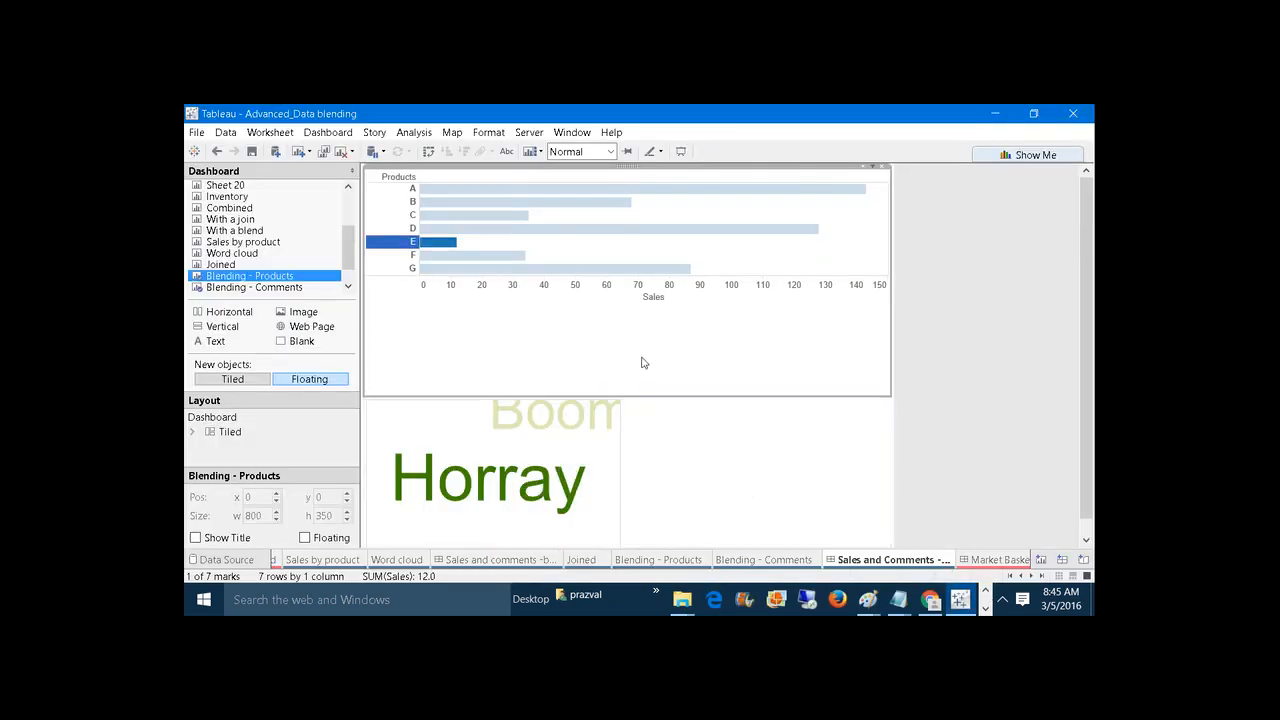
click(985, 607)
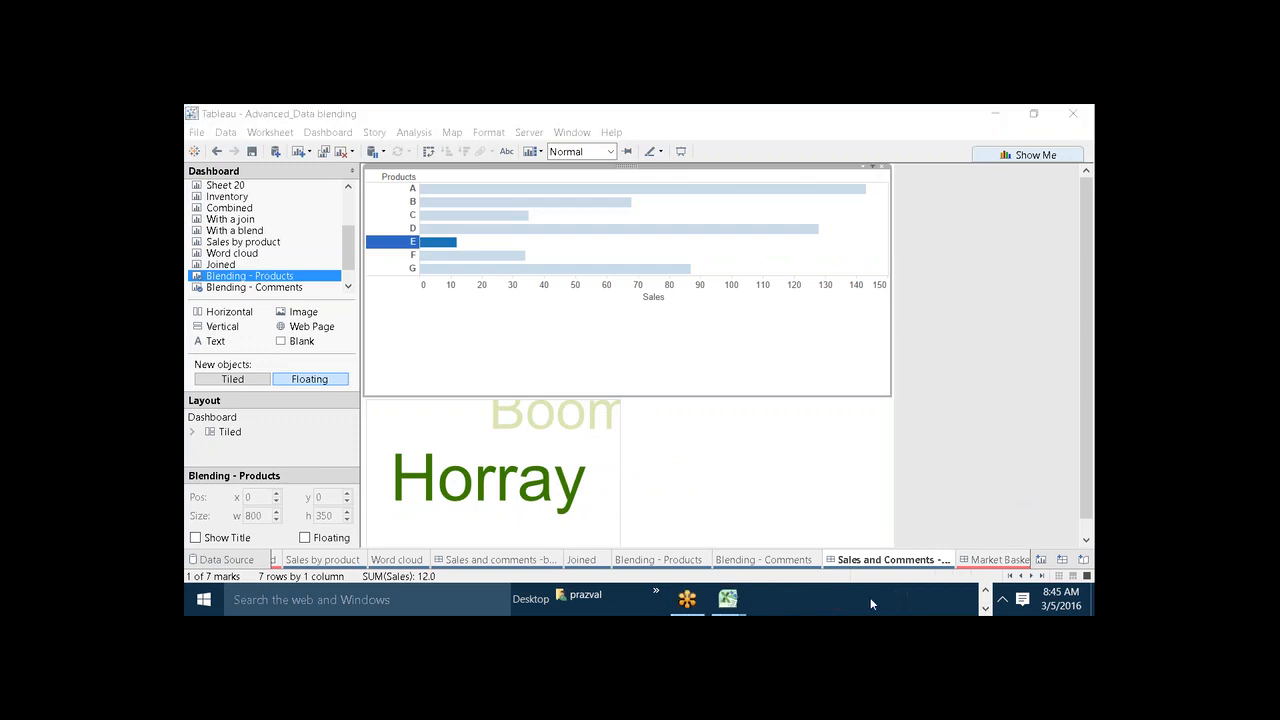
mouse_move(727, 598)
click(948, 500)
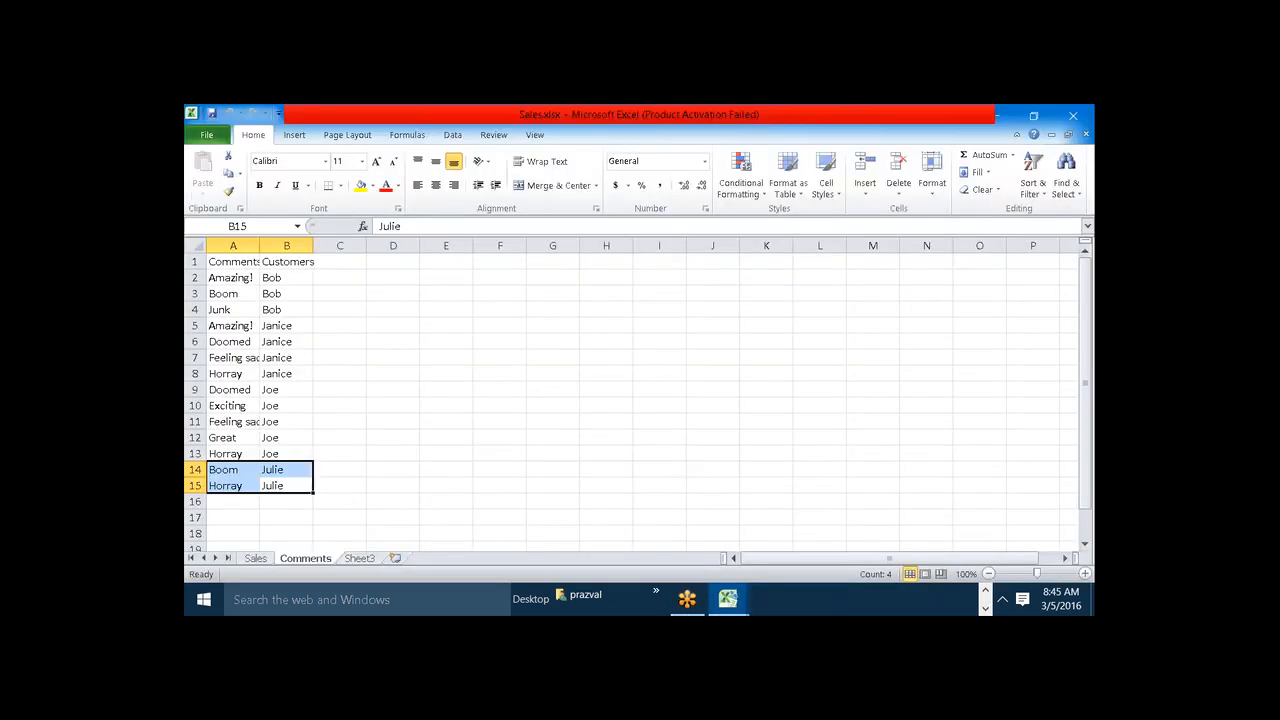
click(257, 558)
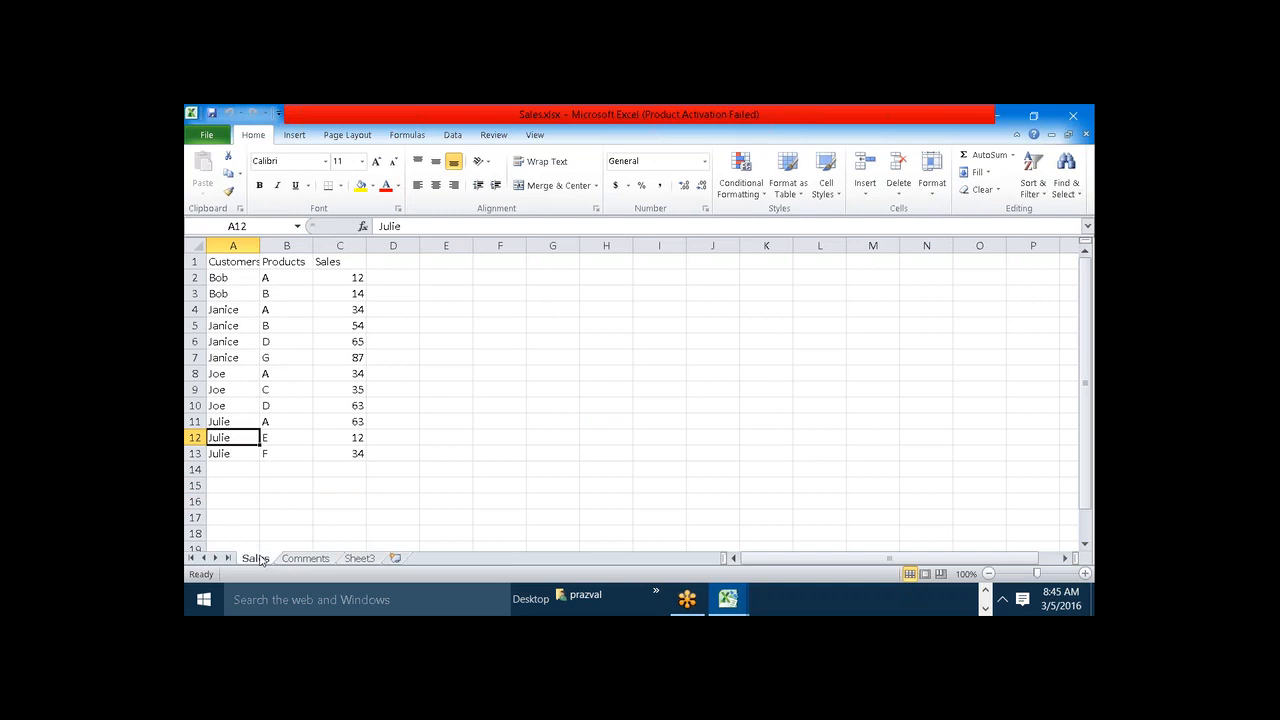
click(275, 438)
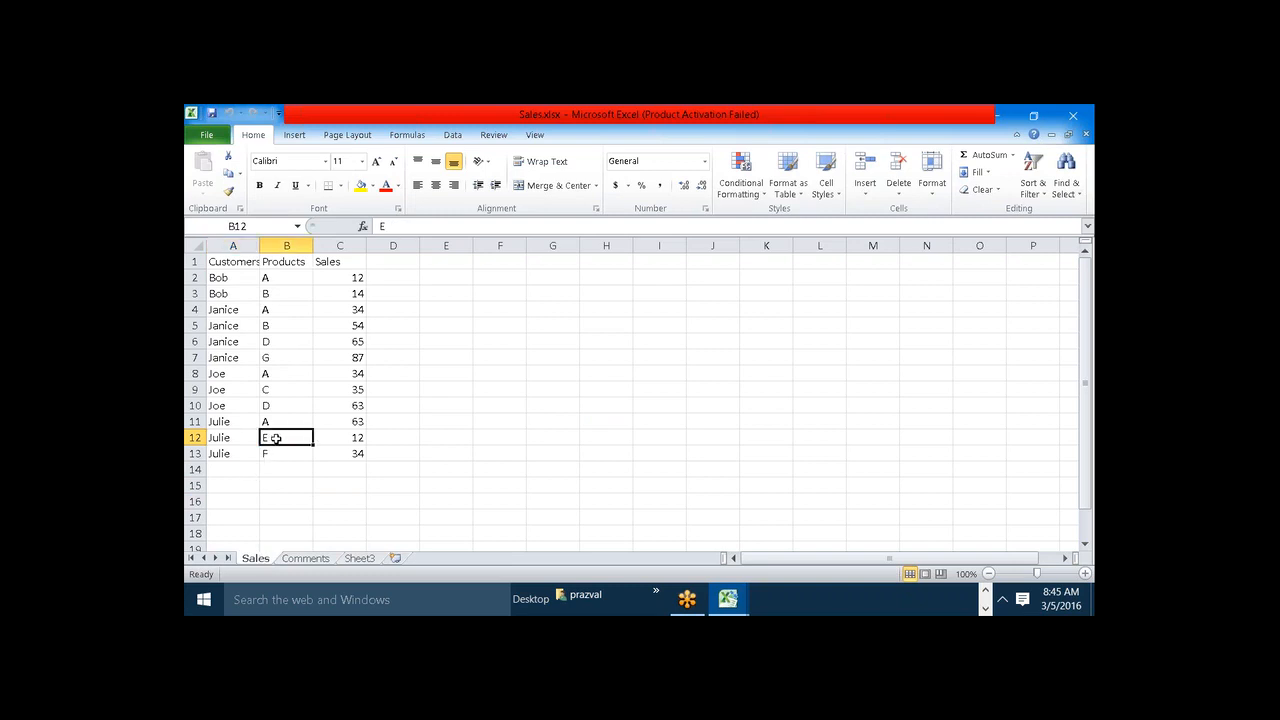
Look up the customer of products E and F in the Sales worksheet and check that customer's rows in the Comments worksheet.
click(245, 441)
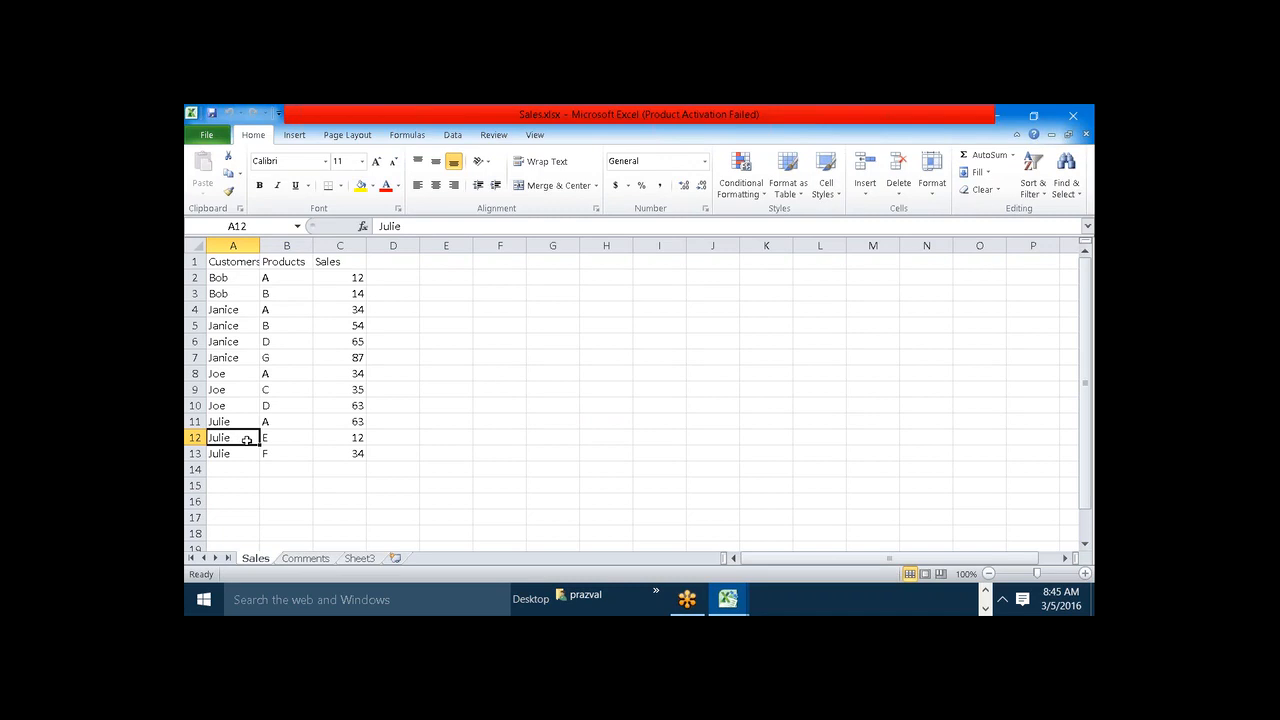
click(267, 427)
click(279, 453)
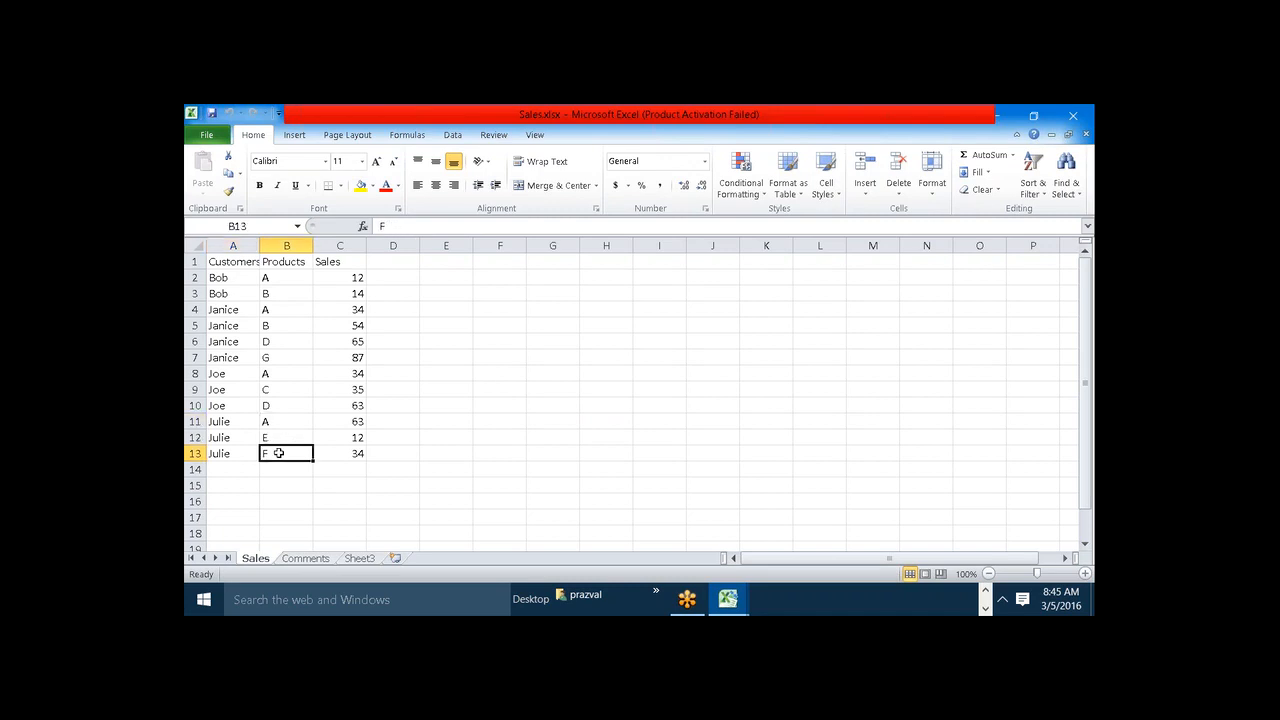
click(303, 558)
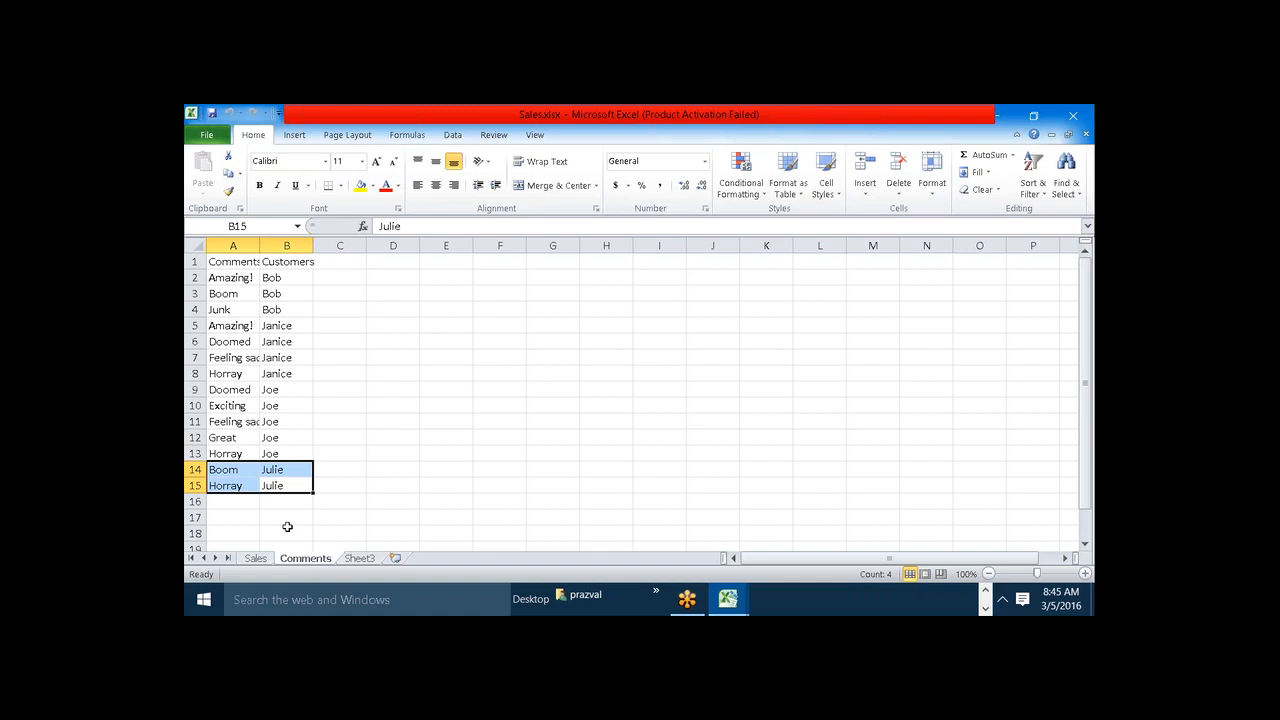
click(278, 485)
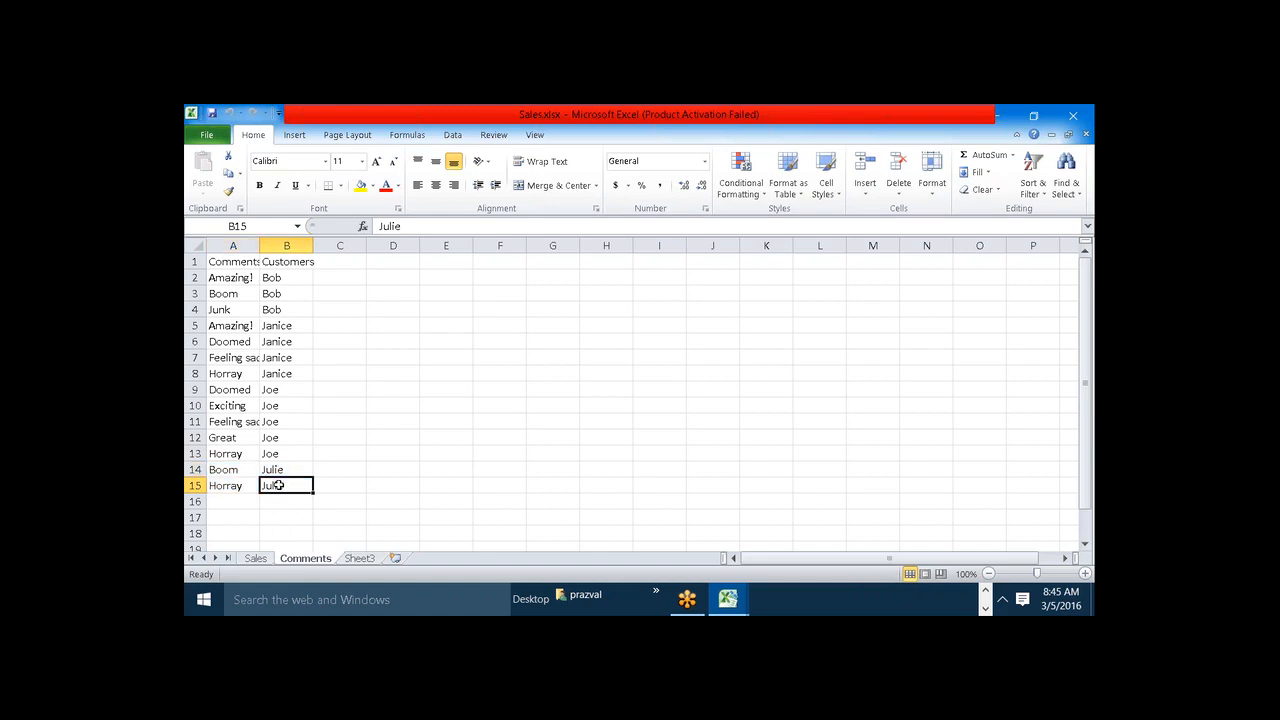
click(258, 558)
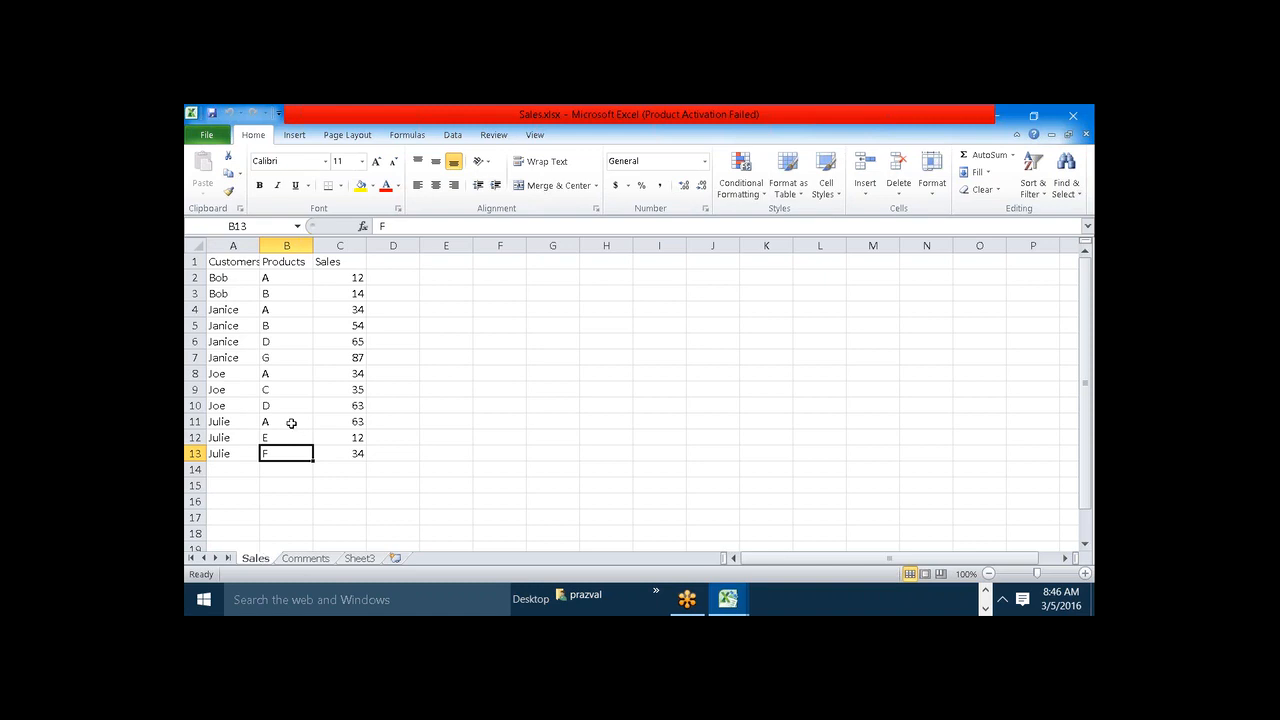
Switch back to Tableau and link the Comments data source on the Customers field in the Blending - Comments sheet.
click(985, 593)
mouse_move(960, 599)
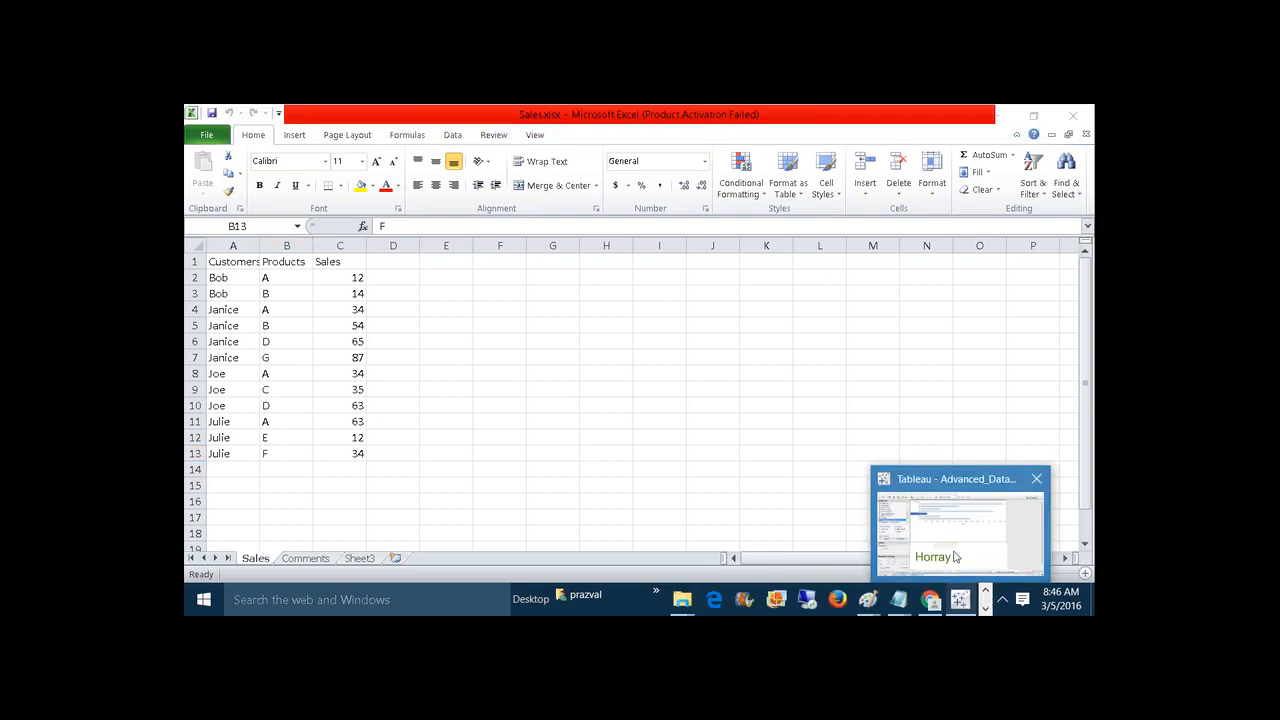
click(957, 550)
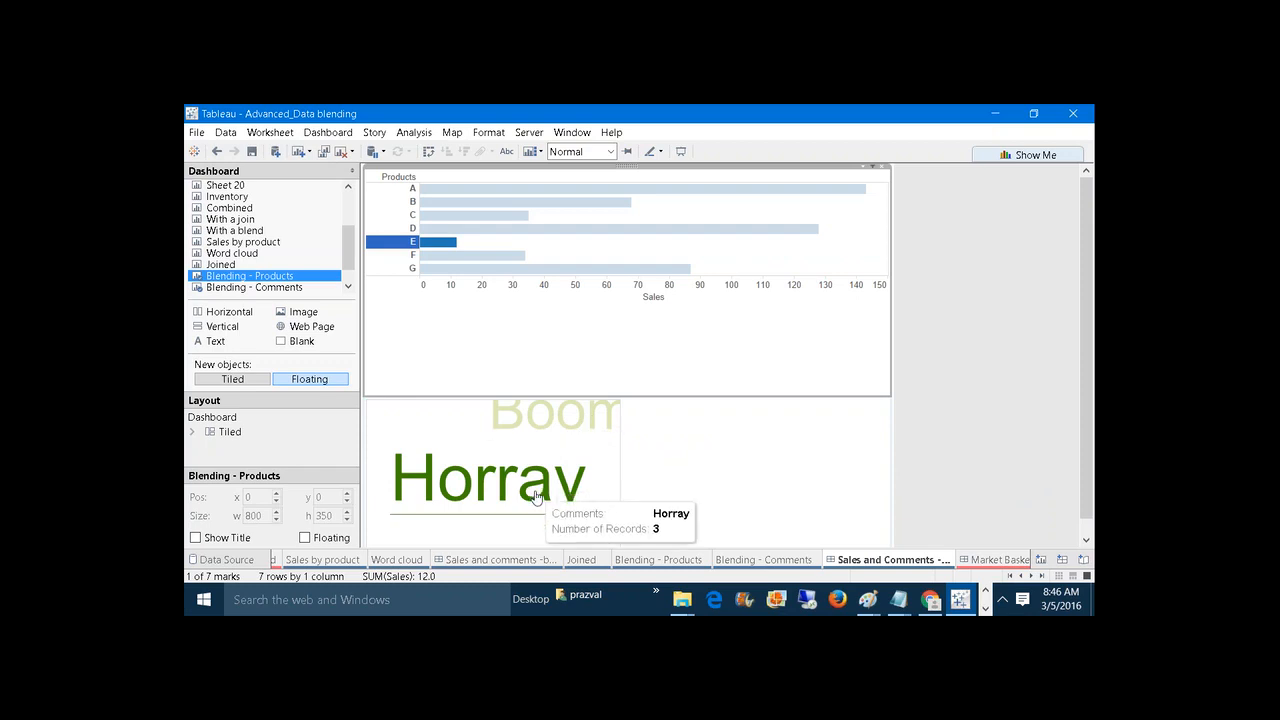
click(740, 558)
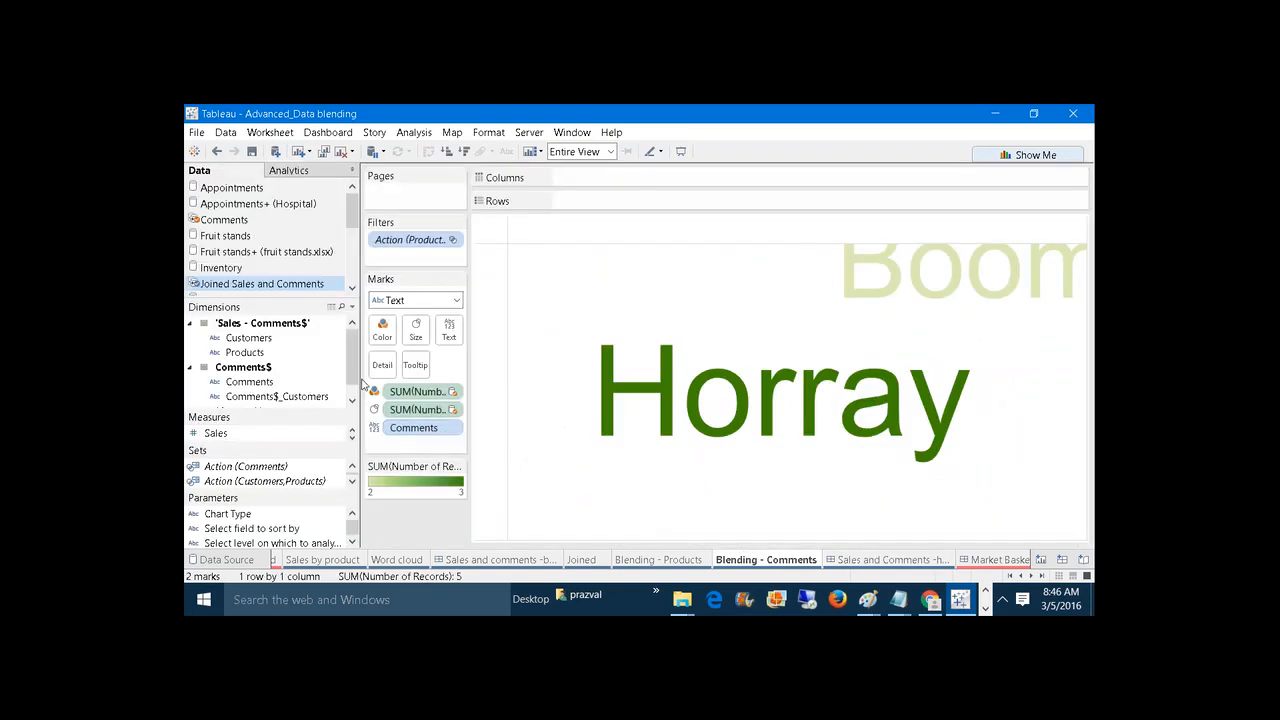
click(240, 220)
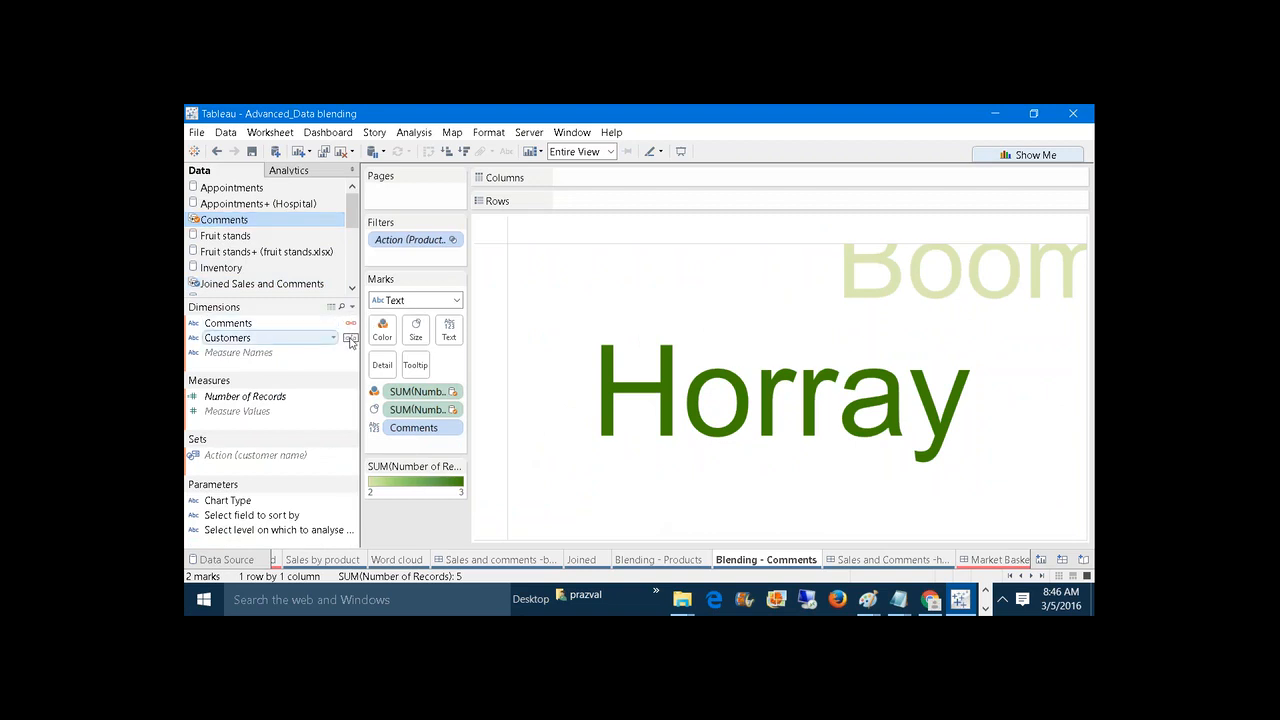
click(350, 339)
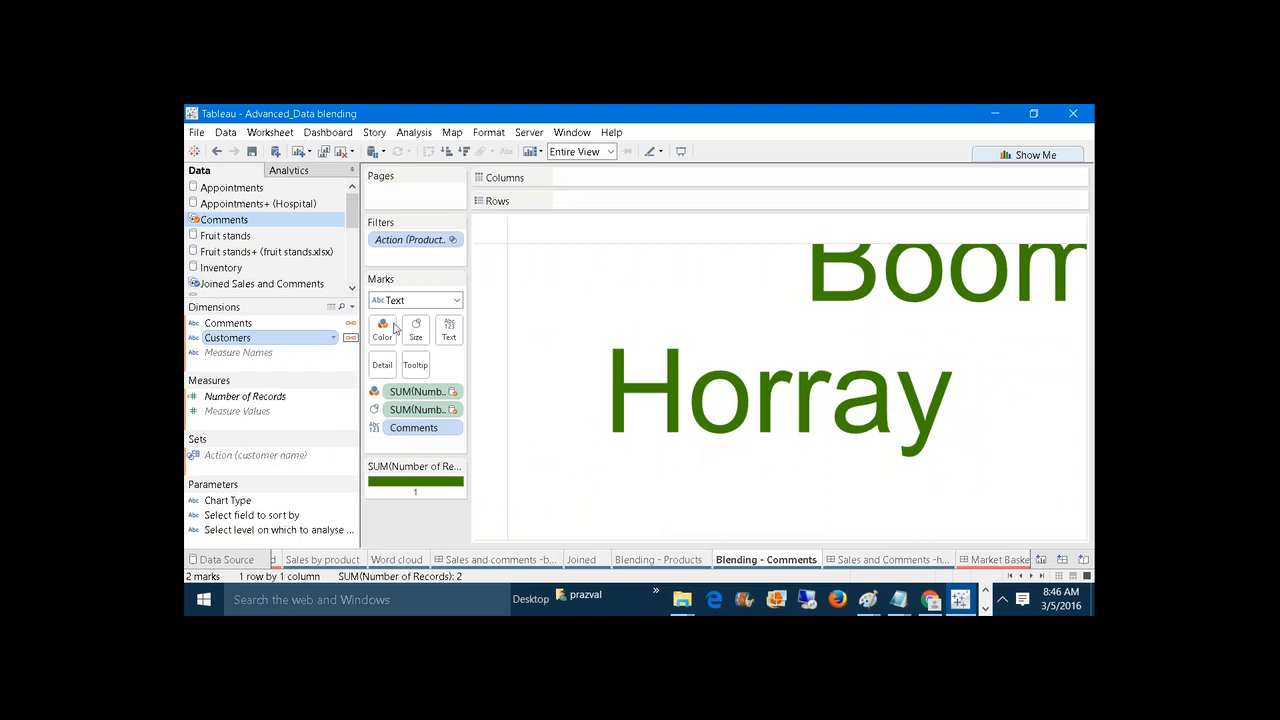
On the hybrid Sales and Comments dashboard, inspect the Horray comment's record count for product E and then for product F.
click(884, 559)
mouse_move(565, 495)
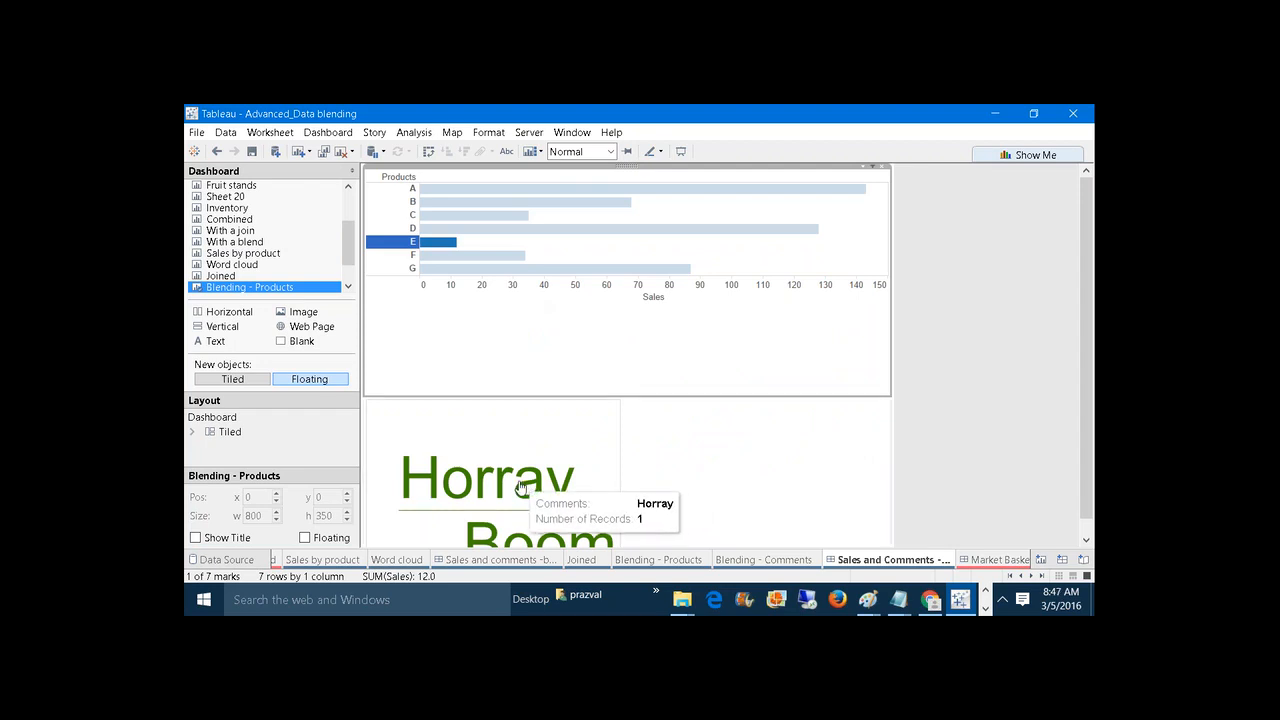
click(412, 256)
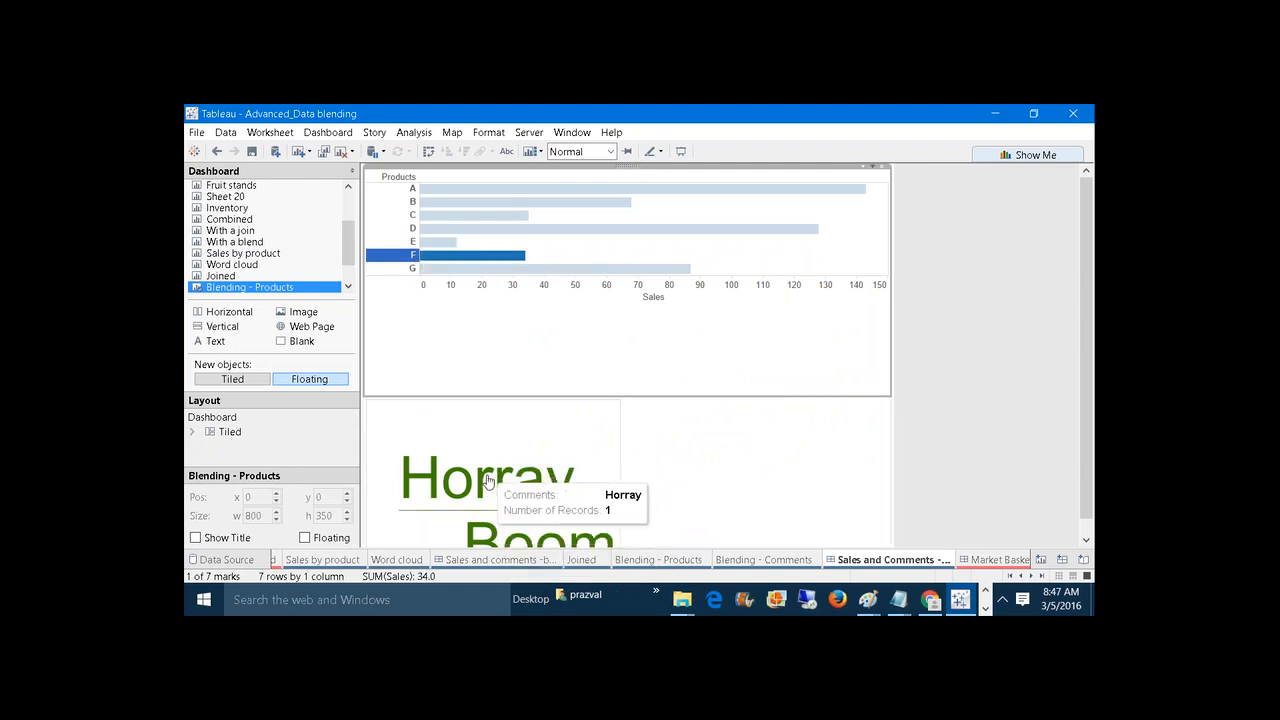
Check product F's row in the Sales worksheet of Sales.xlsx and return to the Tableau dashboard.
click(987, 608)
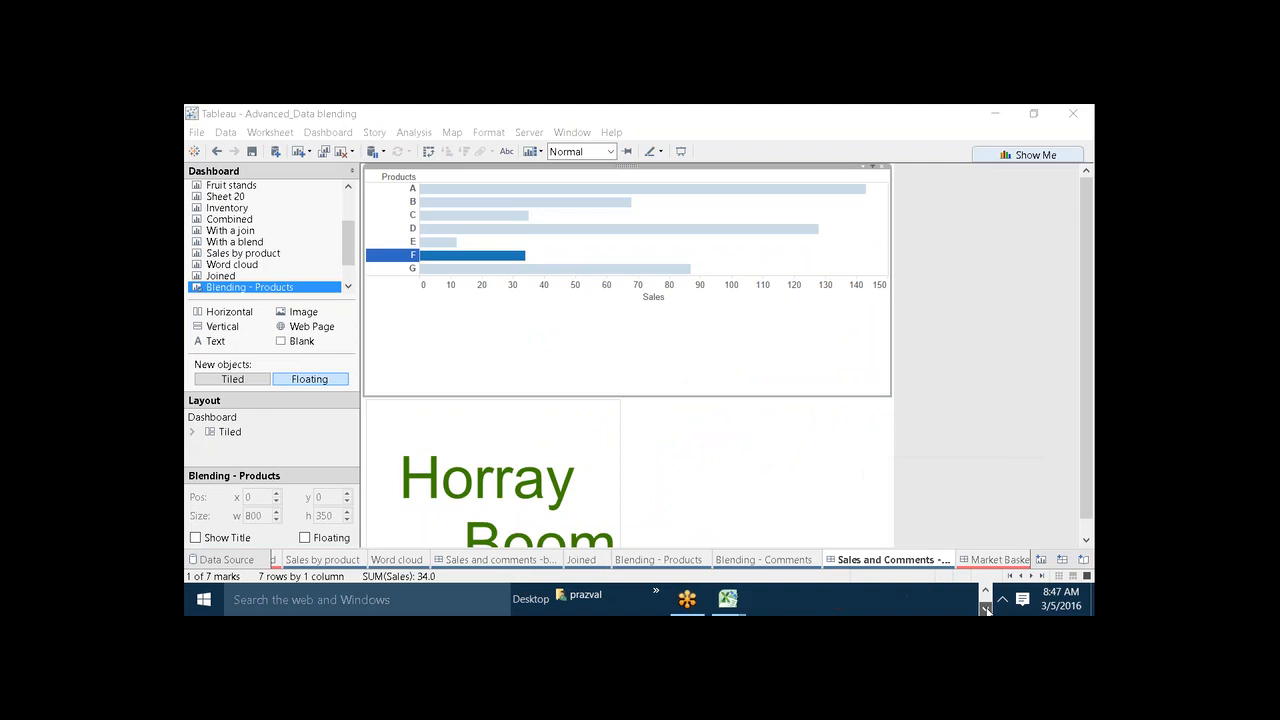
mouse_move(742, 603)
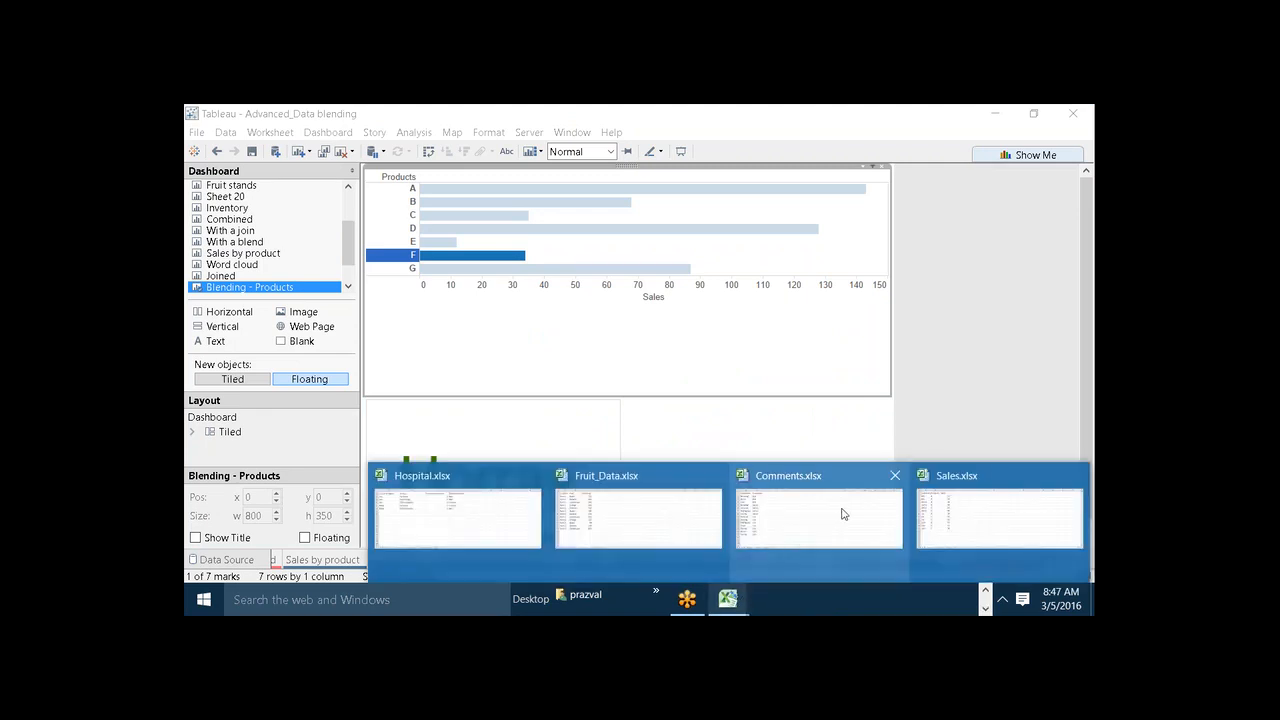
click(940, 528)
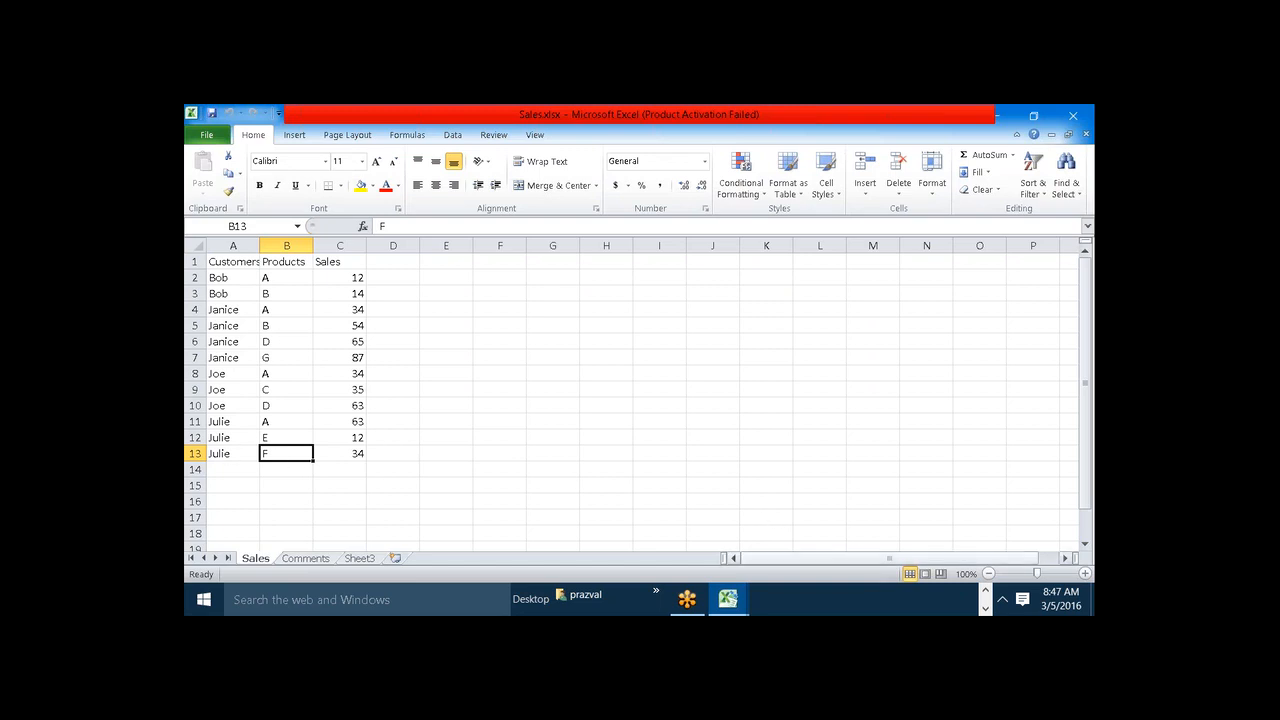
click(985, 592)
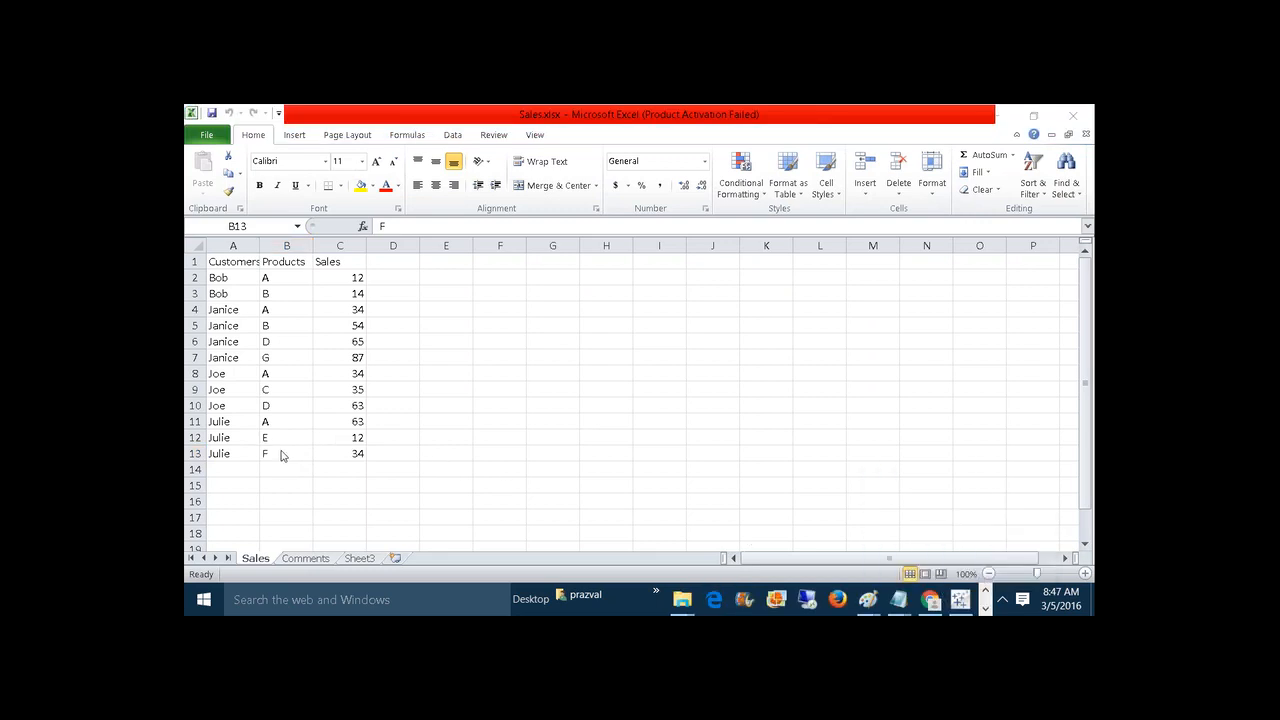
mouse_move(962, 599)
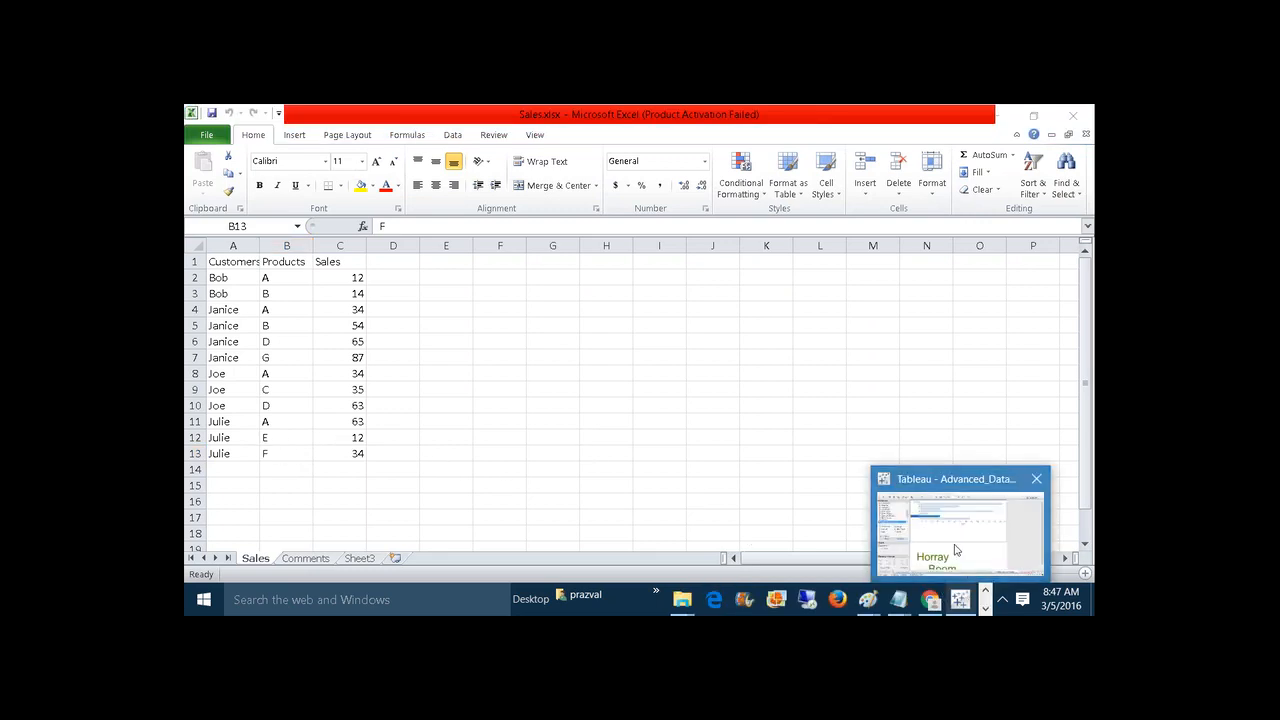
click(956, 550)
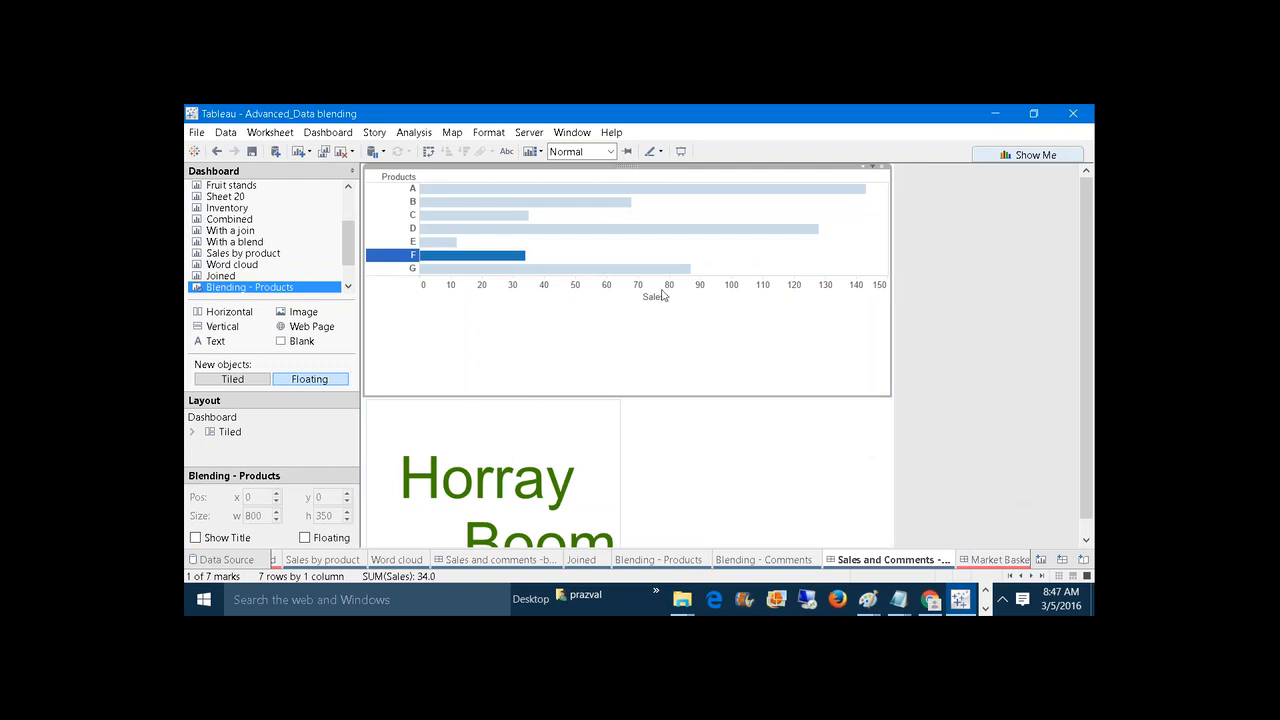
Clear the product selection and link the Sales (comments) data source on the Customers field in the Blending - Products sheet.
click(878, 180)
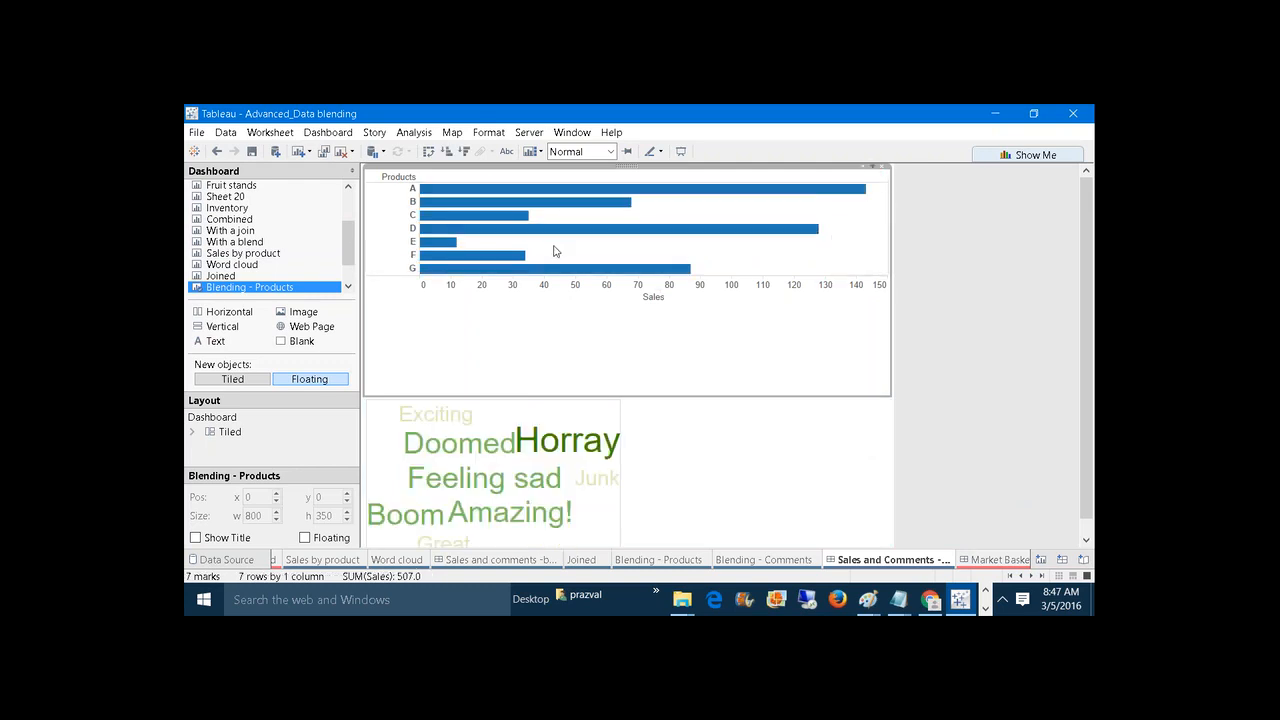
click(670, 568)
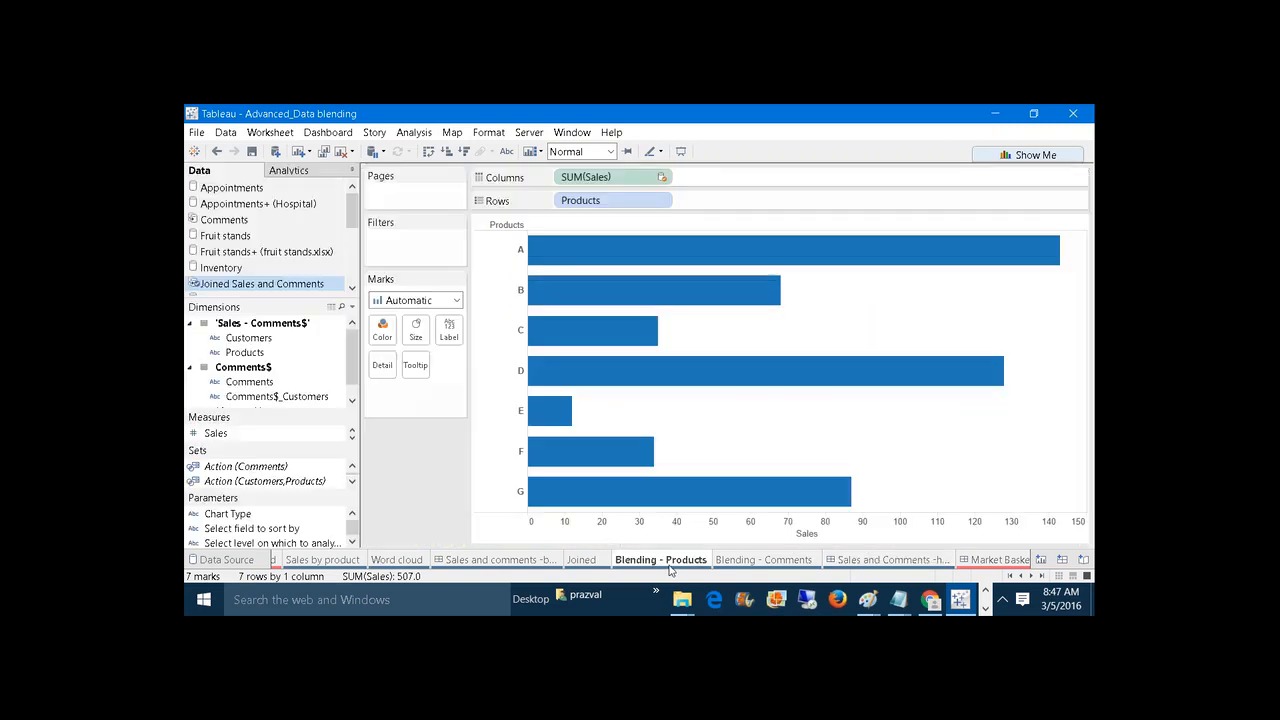
drag(351, 212, 351, 249)
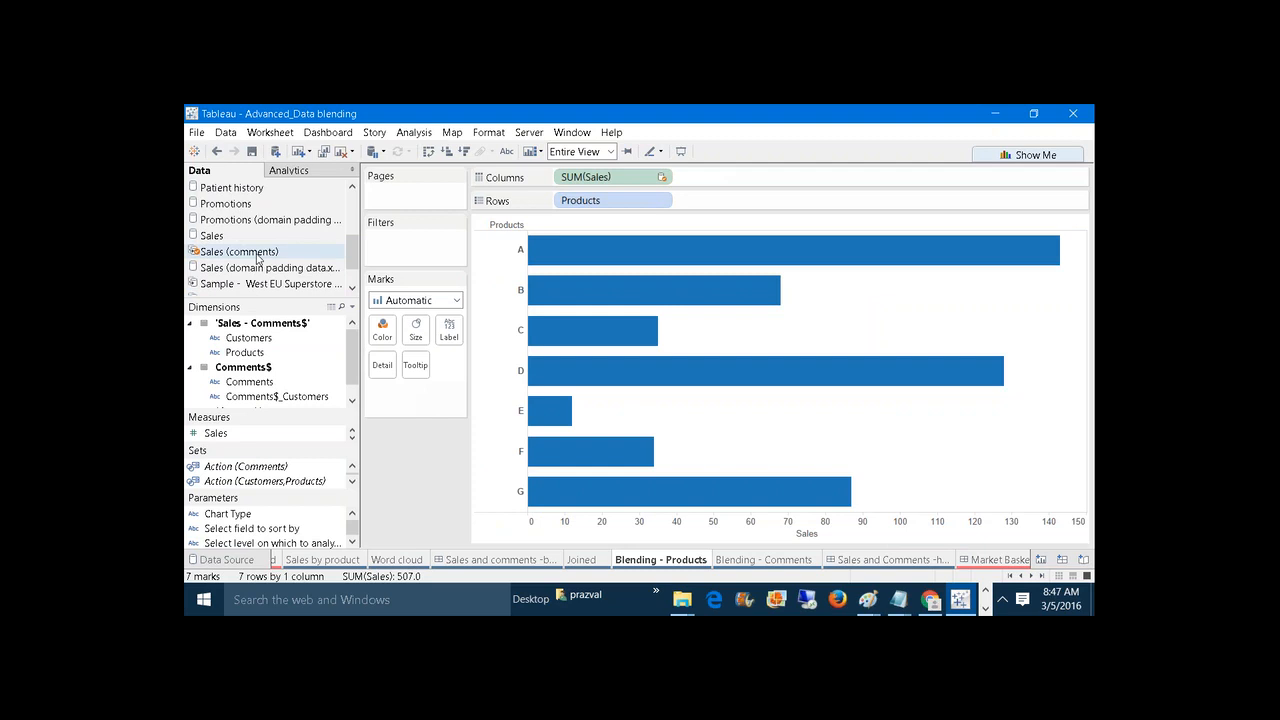
click(257, 256)
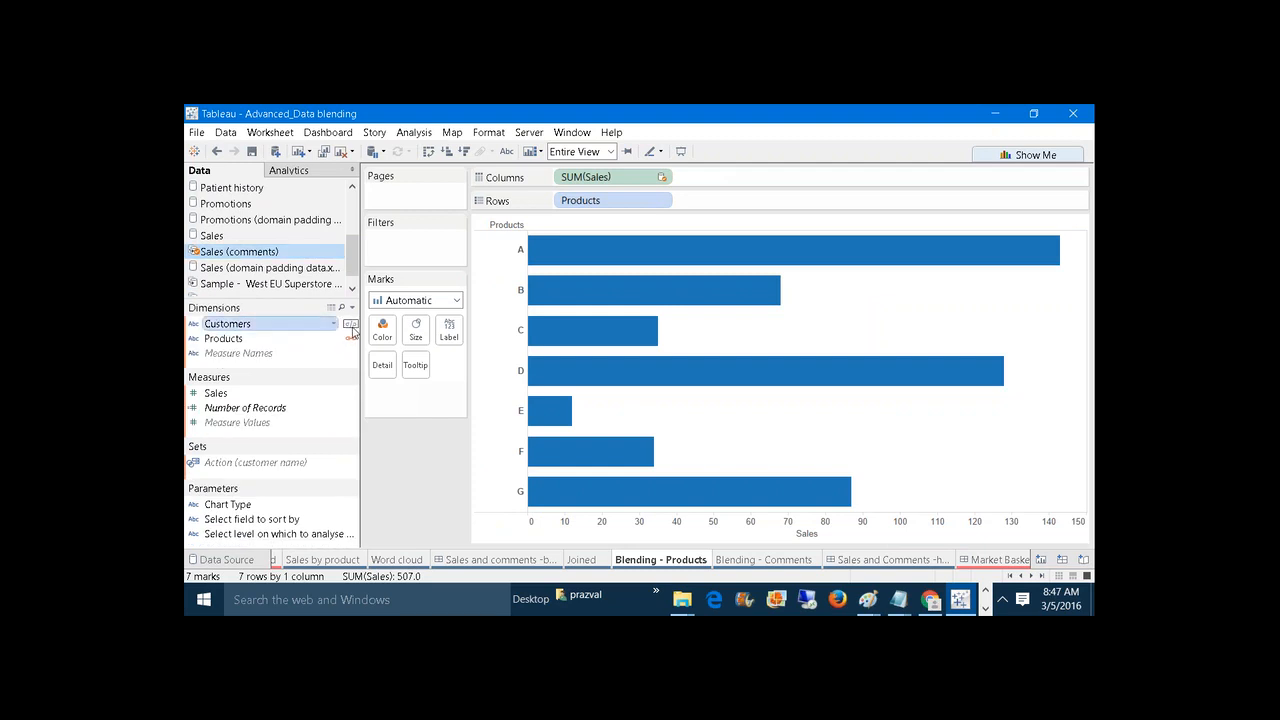
click(350, 324)
Filter the hybrid dashboard's word cloud by product F and then by product G, and inspect the comments.
click(893, 560)
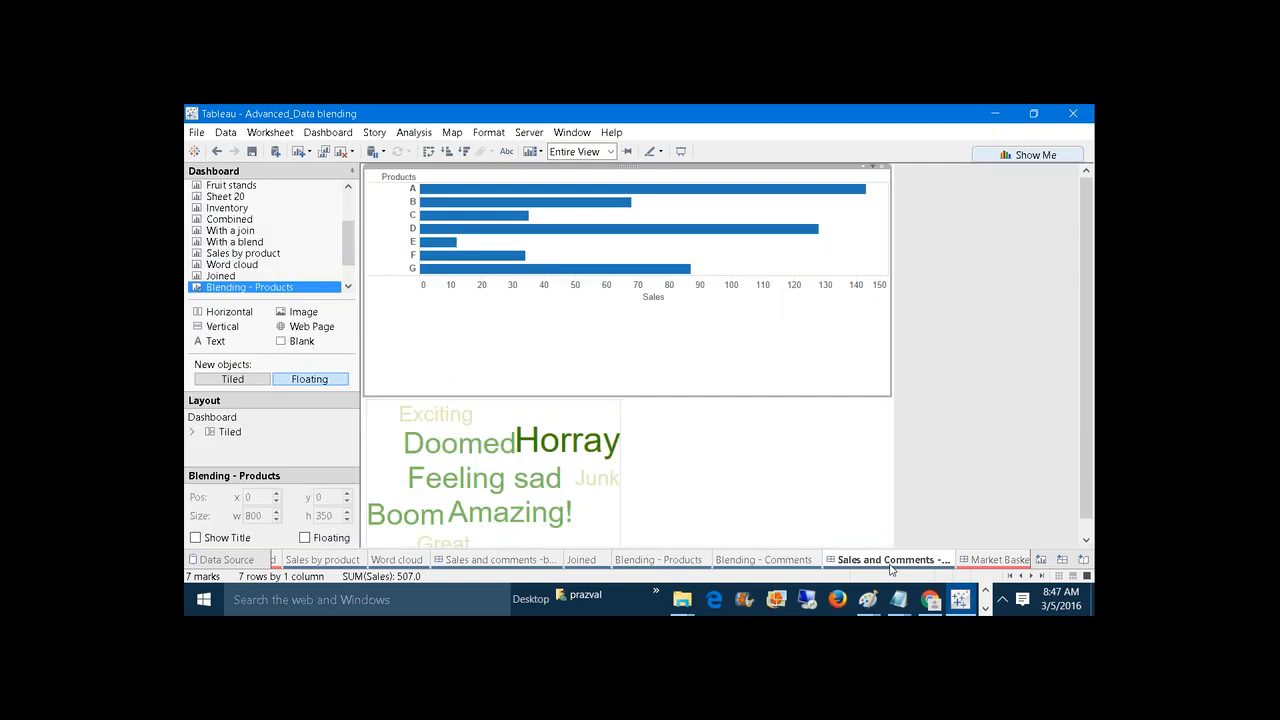
click(415, 258)
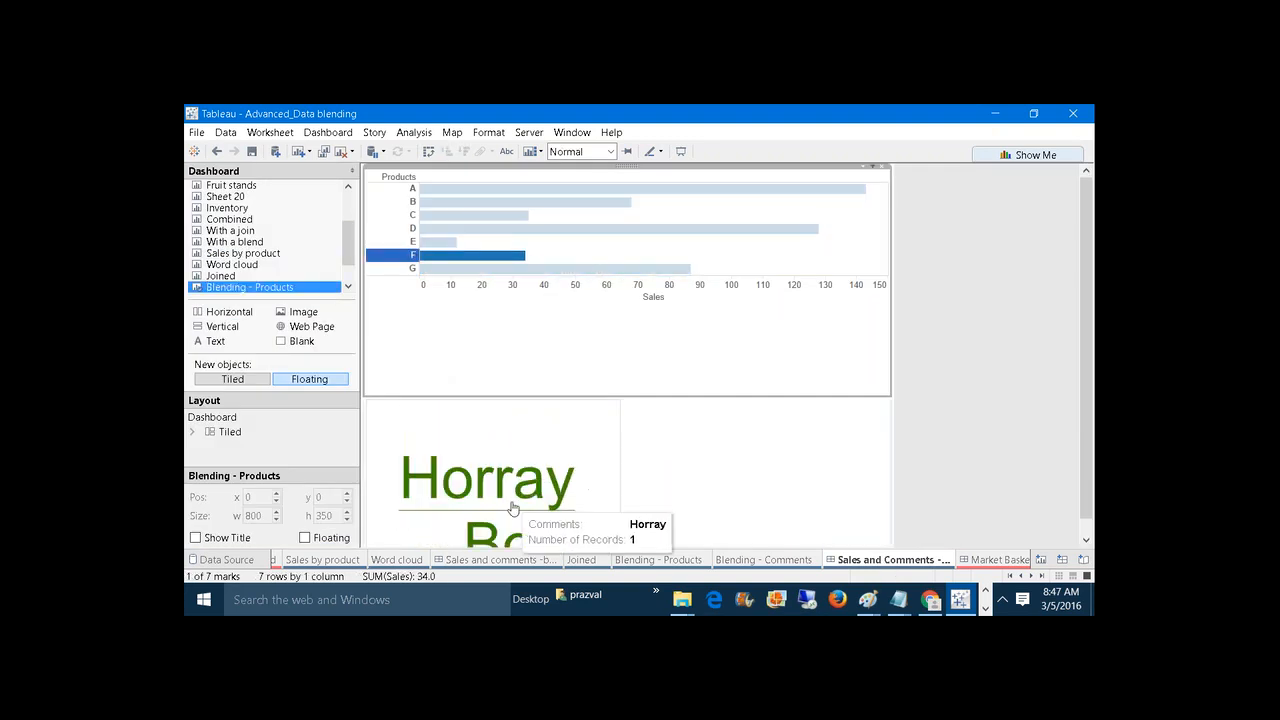
click(414, 270)
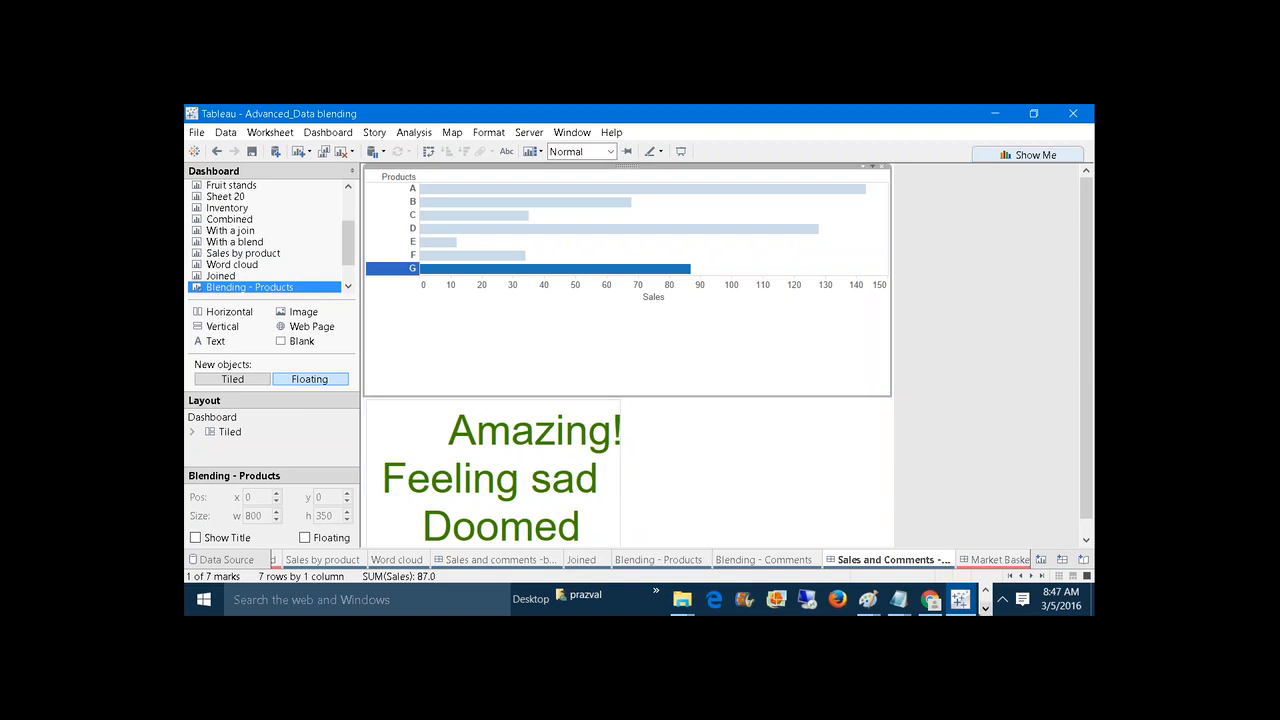
In Sales.xlsx, look up the customer who bought product G and examine that customer's comments in the Comments worksheet.
click(985, 608)
click(730, 599)
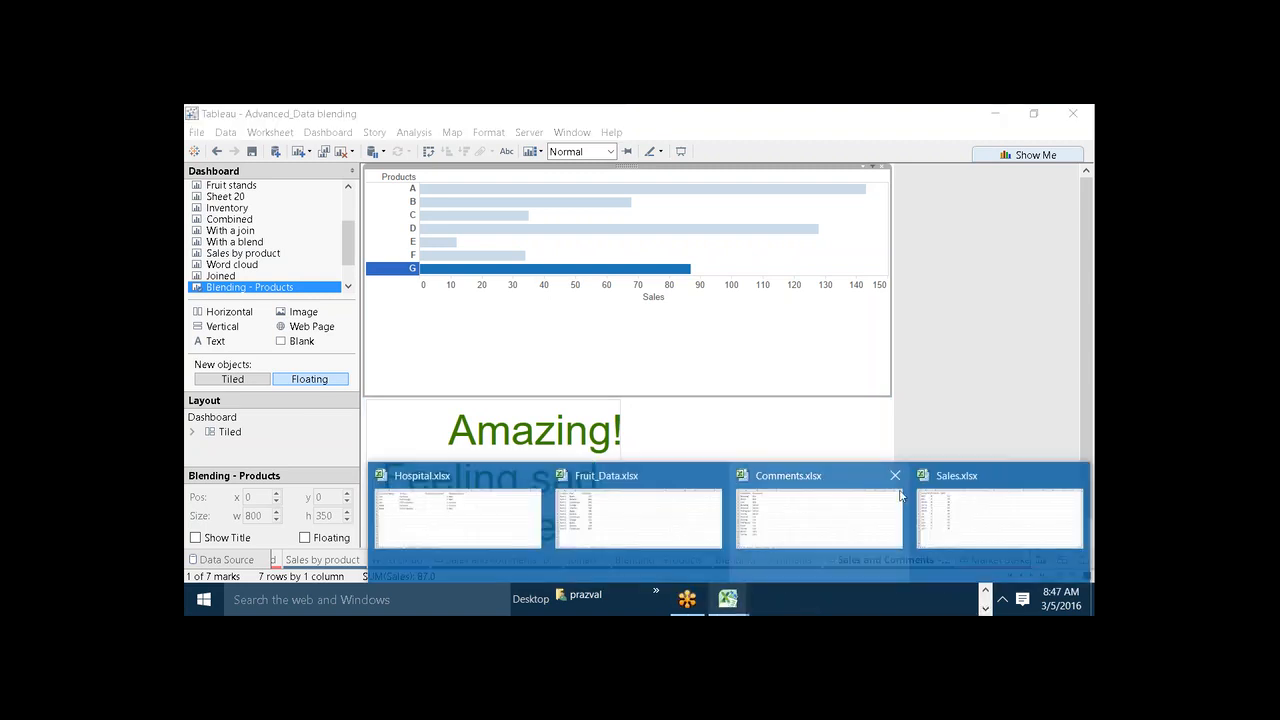
click(948, 500)
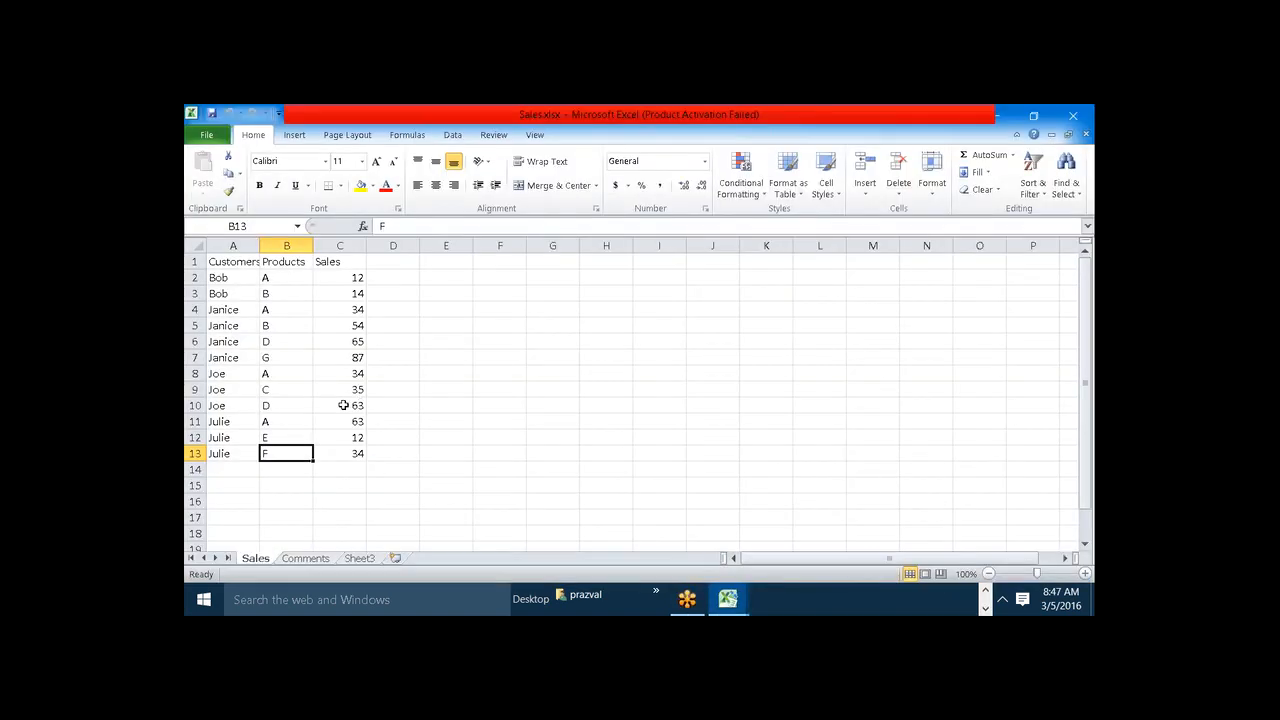
click(272, 358)
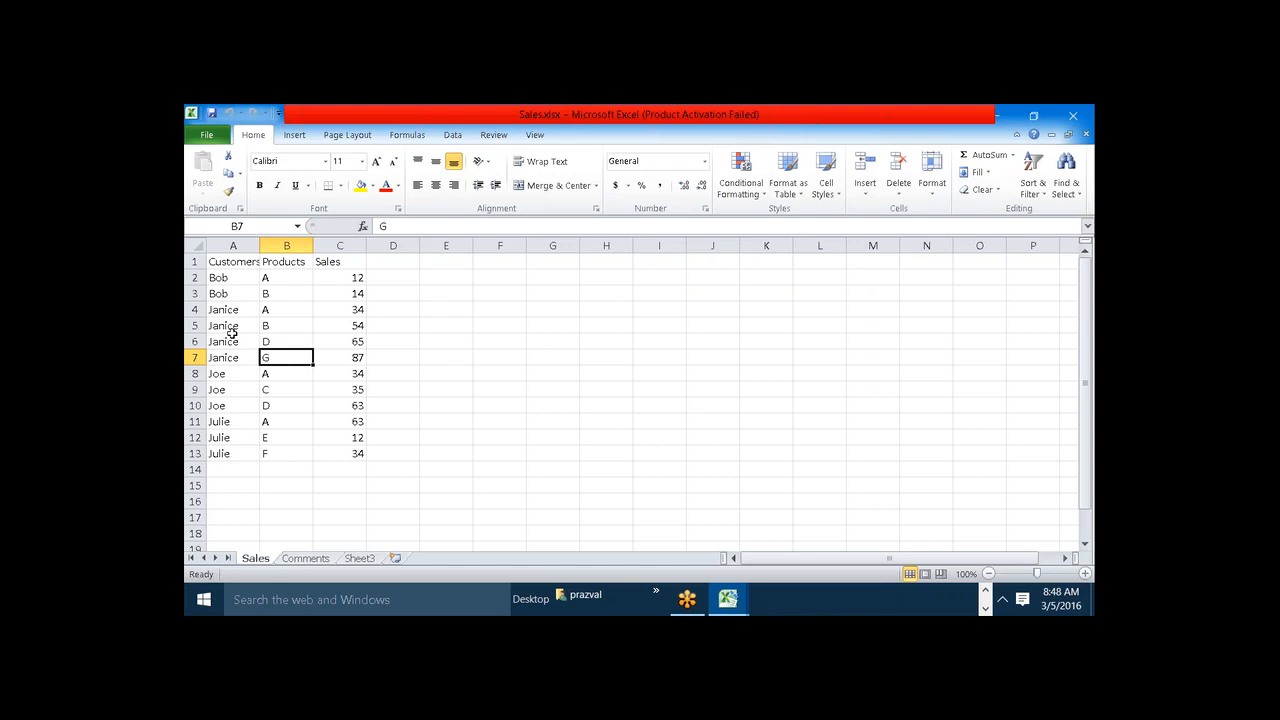
click(302, 558)
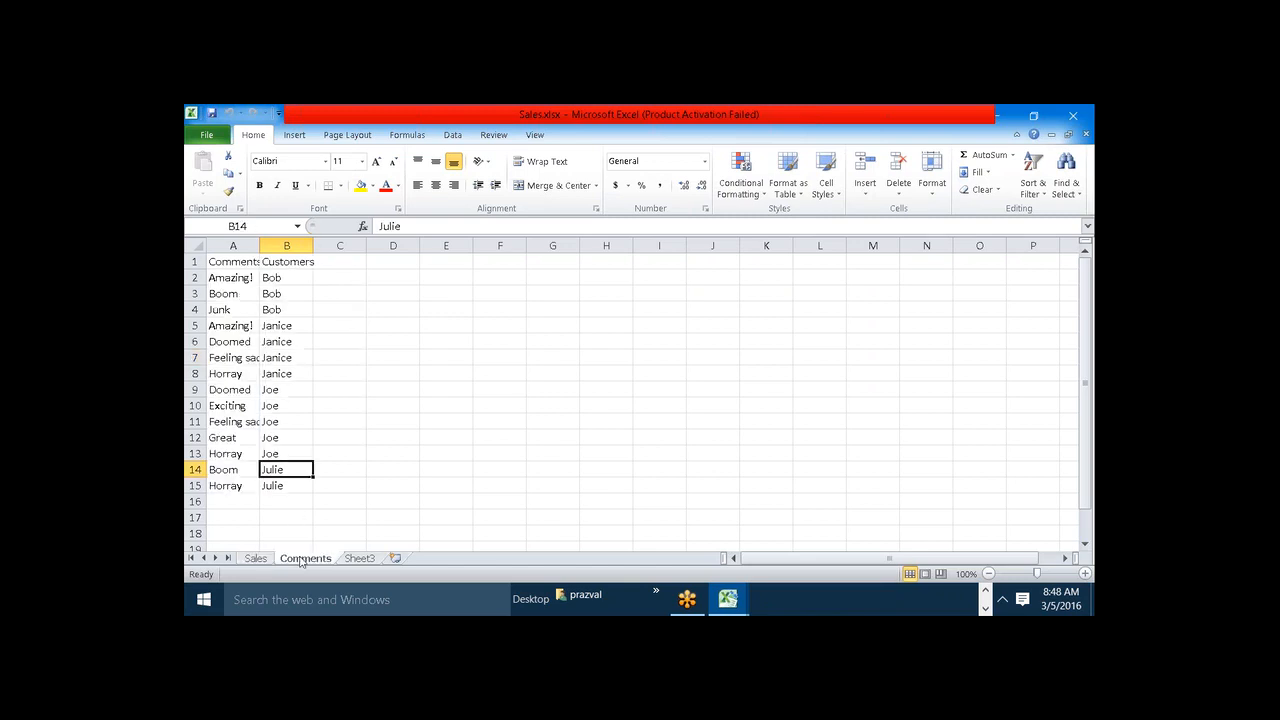
click(322, 530)
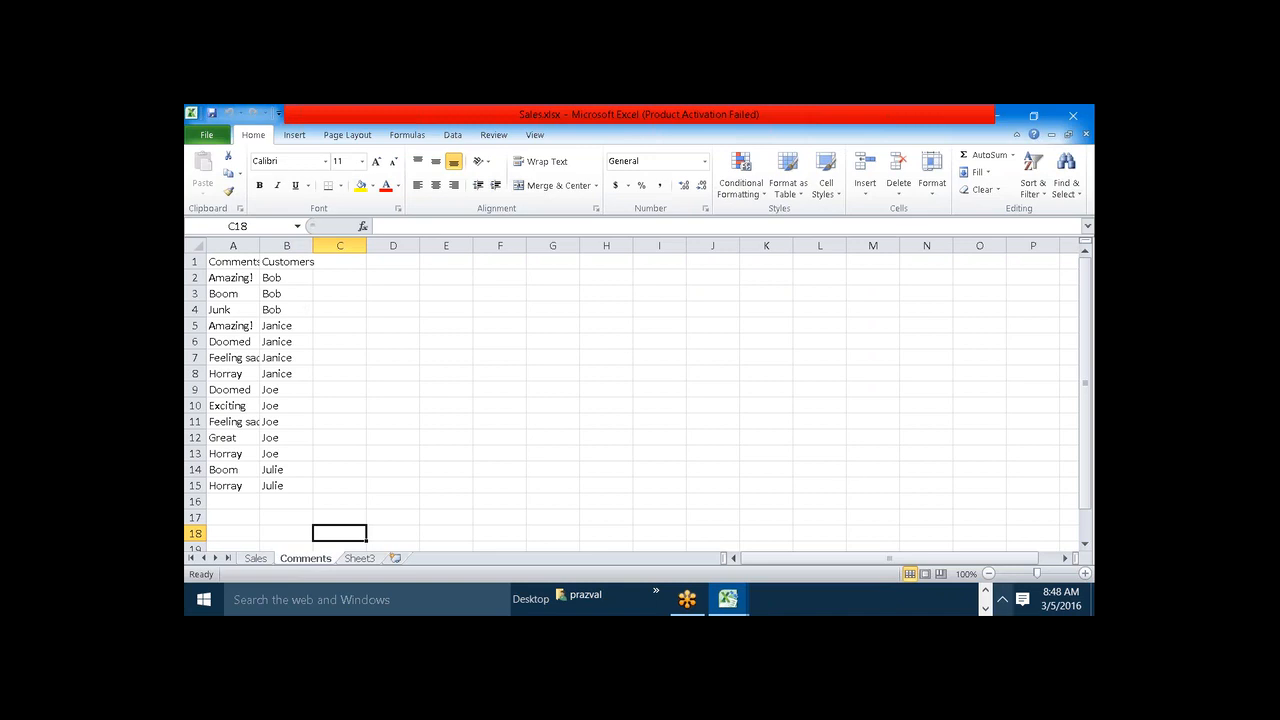
Switch back to the Tableau dashboard and compare the word cloud for product G with the source comments.
click(987, 598)
mouse_move(960, 598)
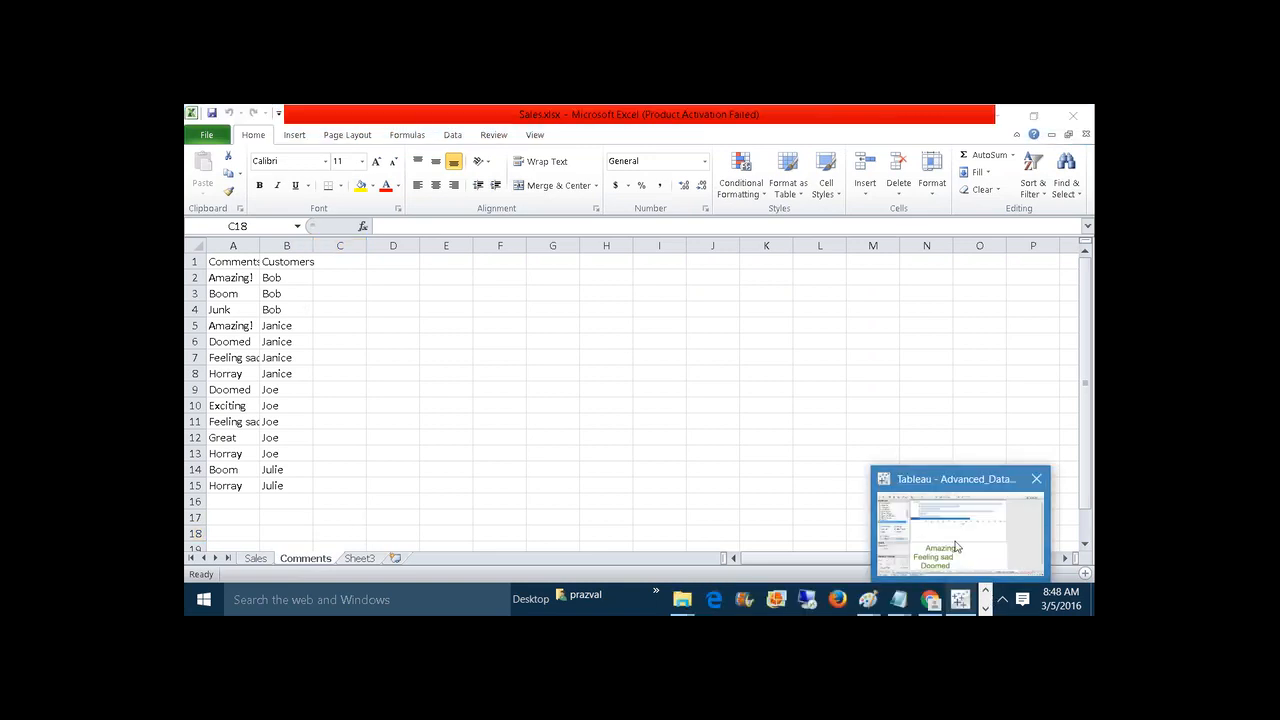
click(922, 486)
click(919, 462)
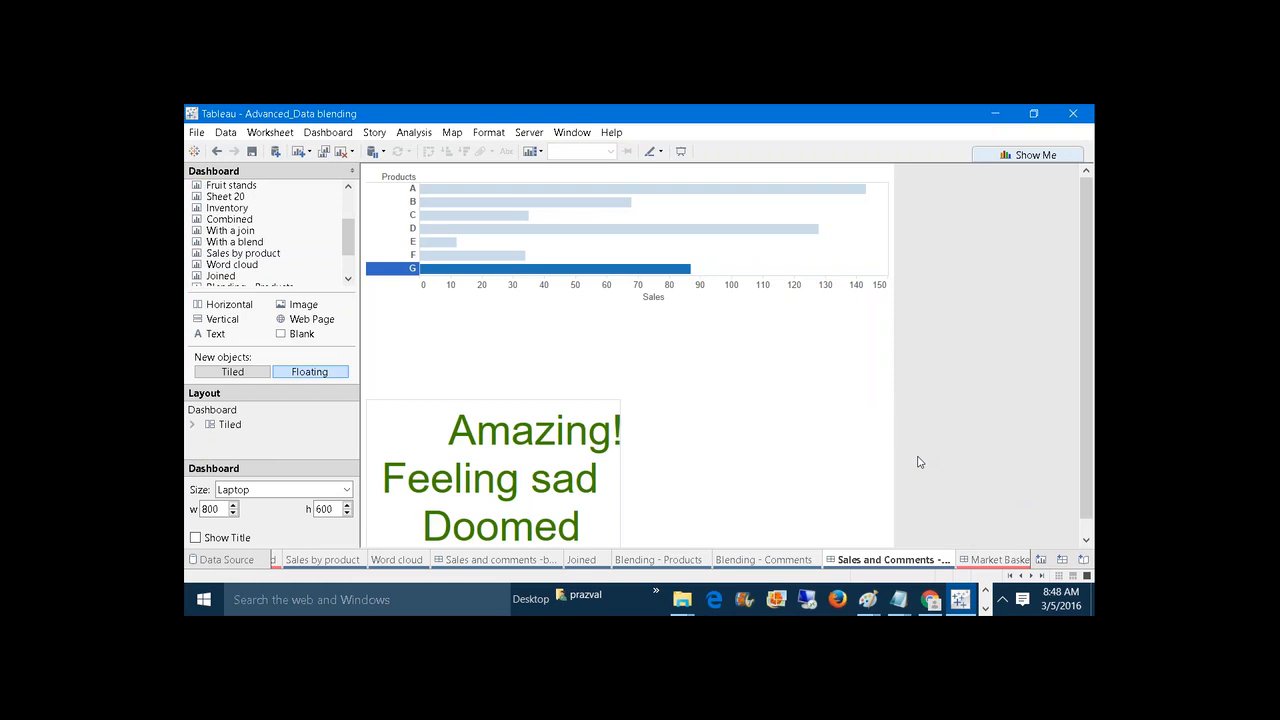
Open the Market Basket Analysis dashboard and display the choices for the level on which to analyse.
click(1030, 576)
click(1030, 576)
click(1030, 576)
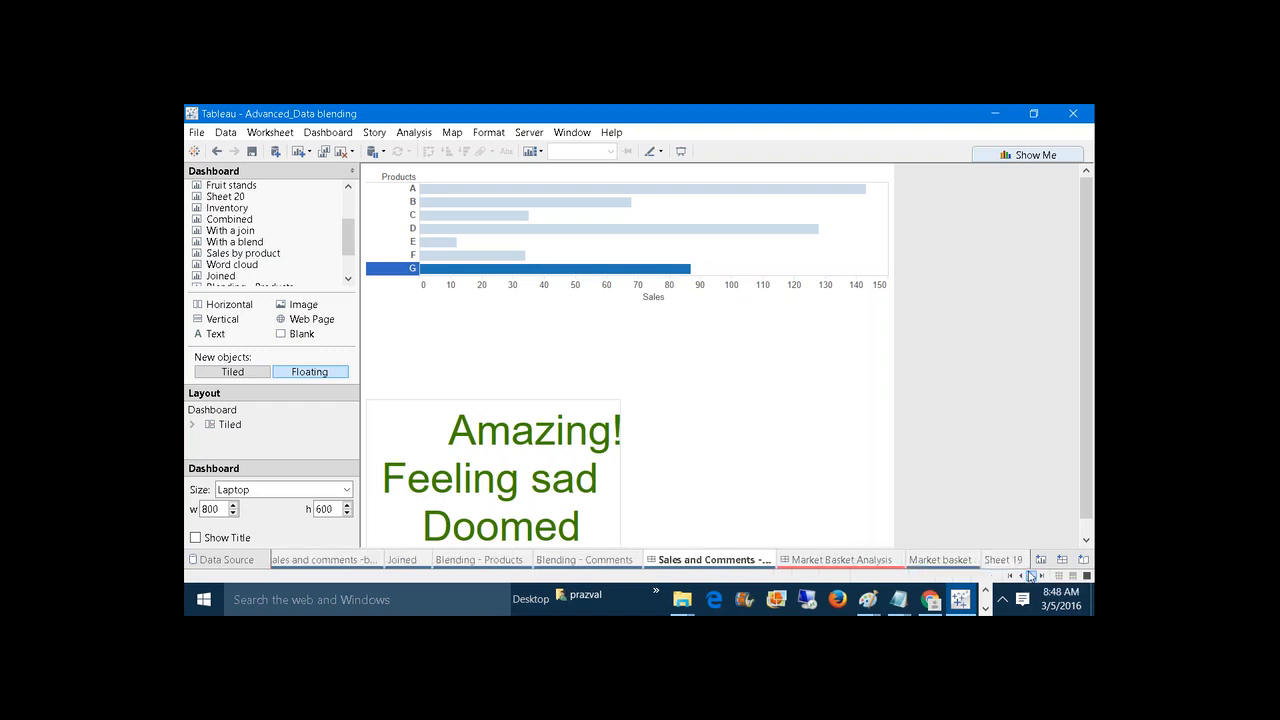
click(837, 562)
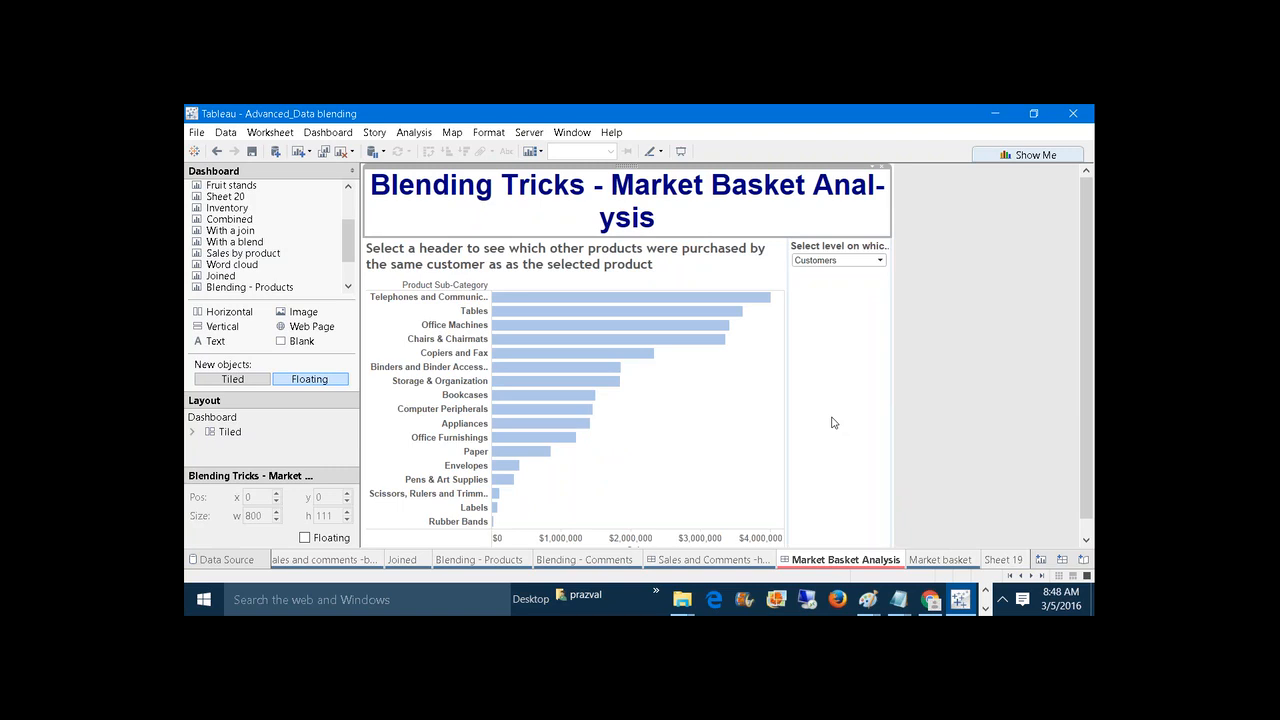
click(880, 262)
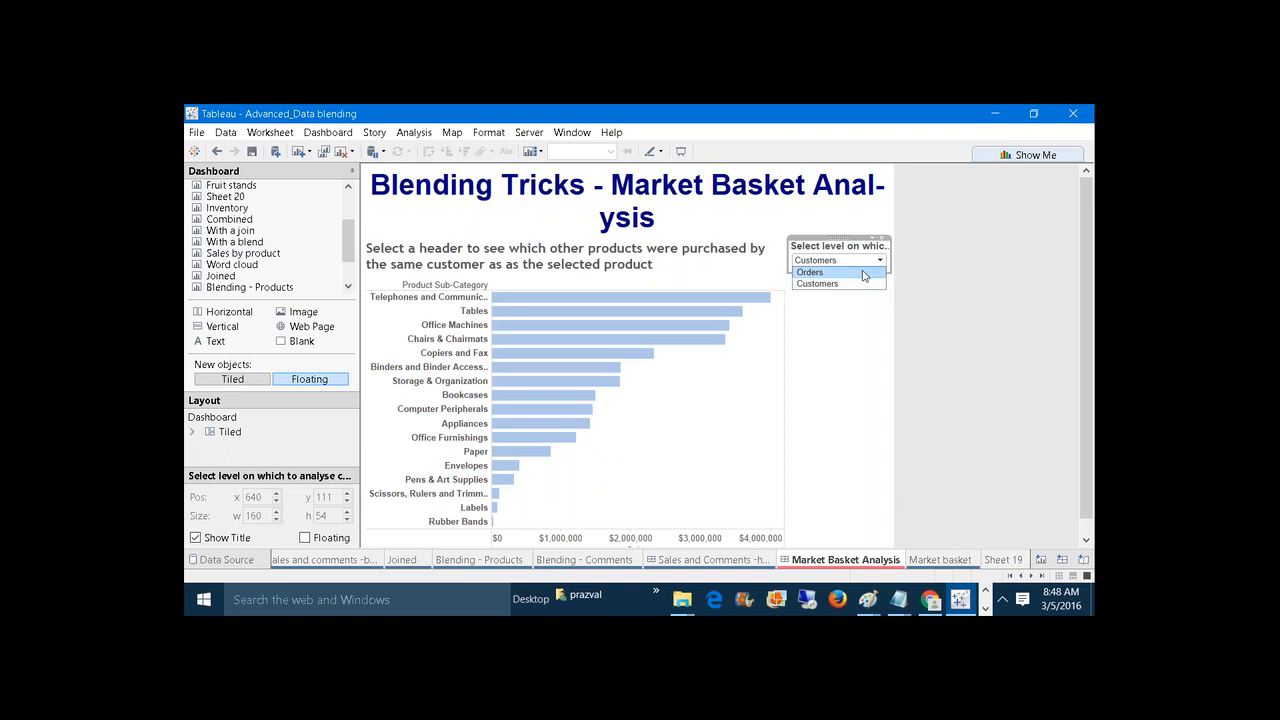